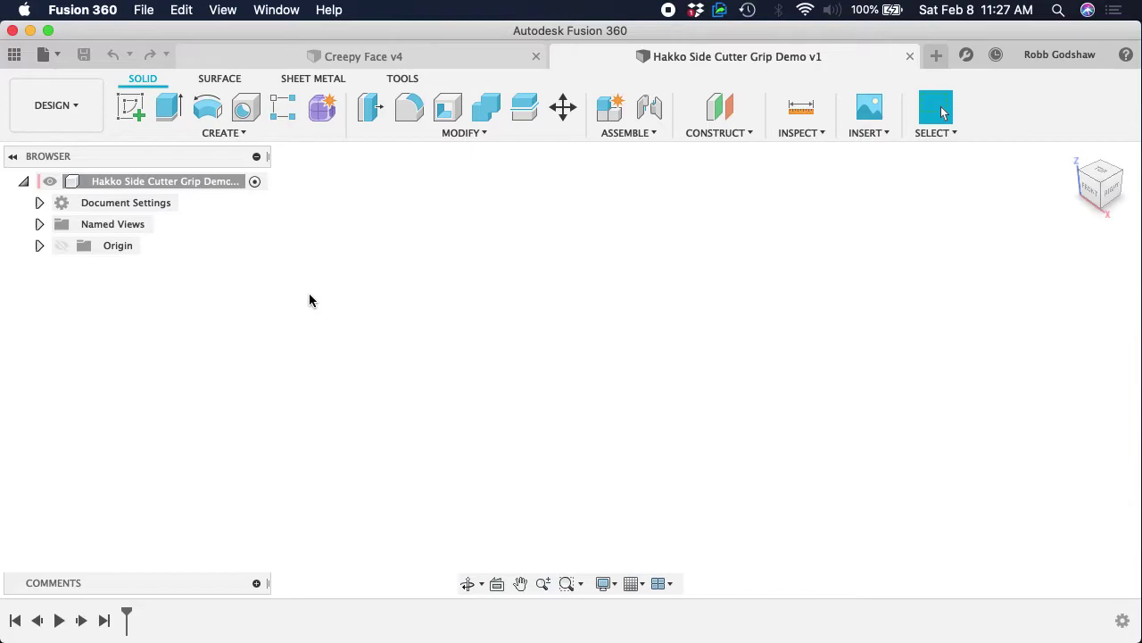
# - Create a new empty, activated component with the default name and expand it in the browser tree
pyautogui.click(610, 116)
pyautogui.doubleClick(1006, 311)
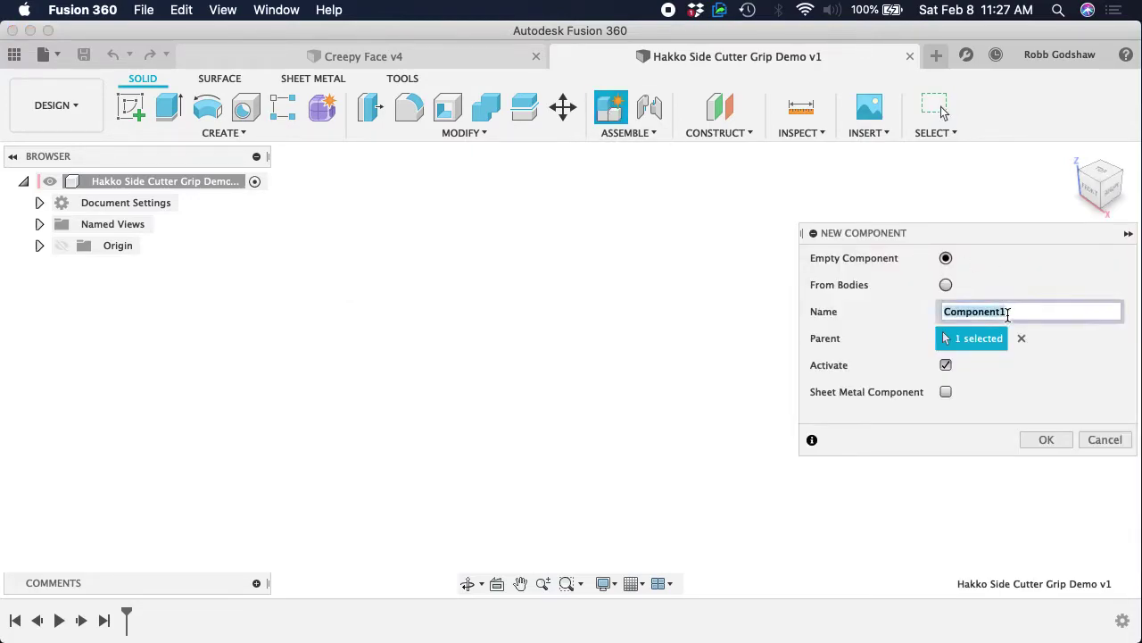
pyautogui.press('Return')
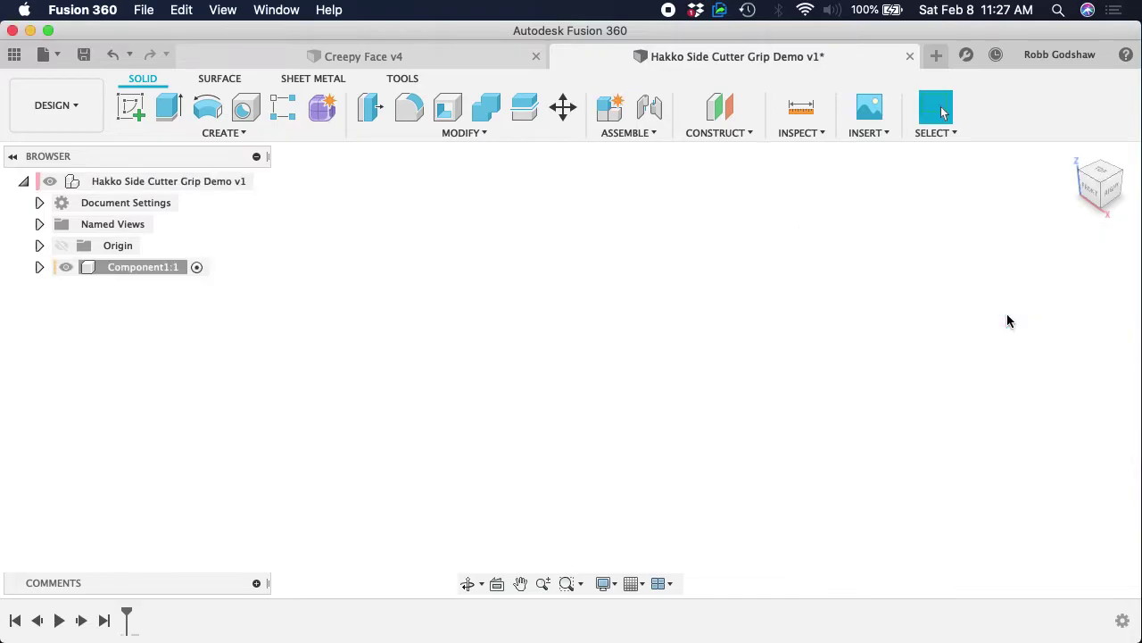
pyautogui.click(38, 267)
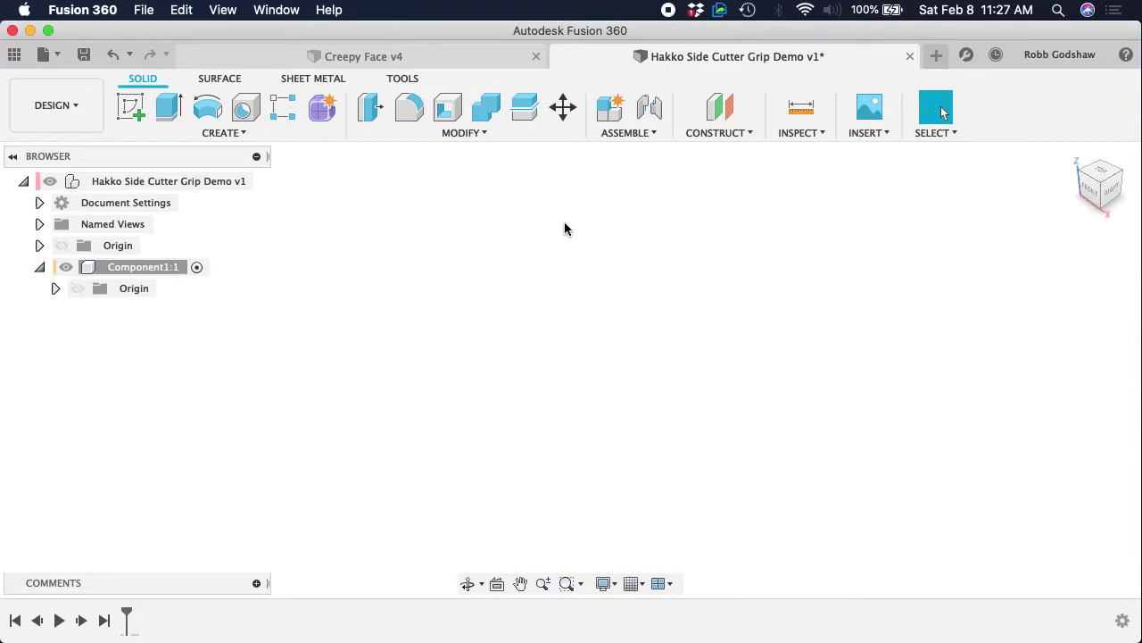
# - Insert the local image __hakko-cutting-chp-170-p-64_1000.jpg as a canvas on the XY plane, keeping the default opacity and scale
pyautogui.click(864, 134)
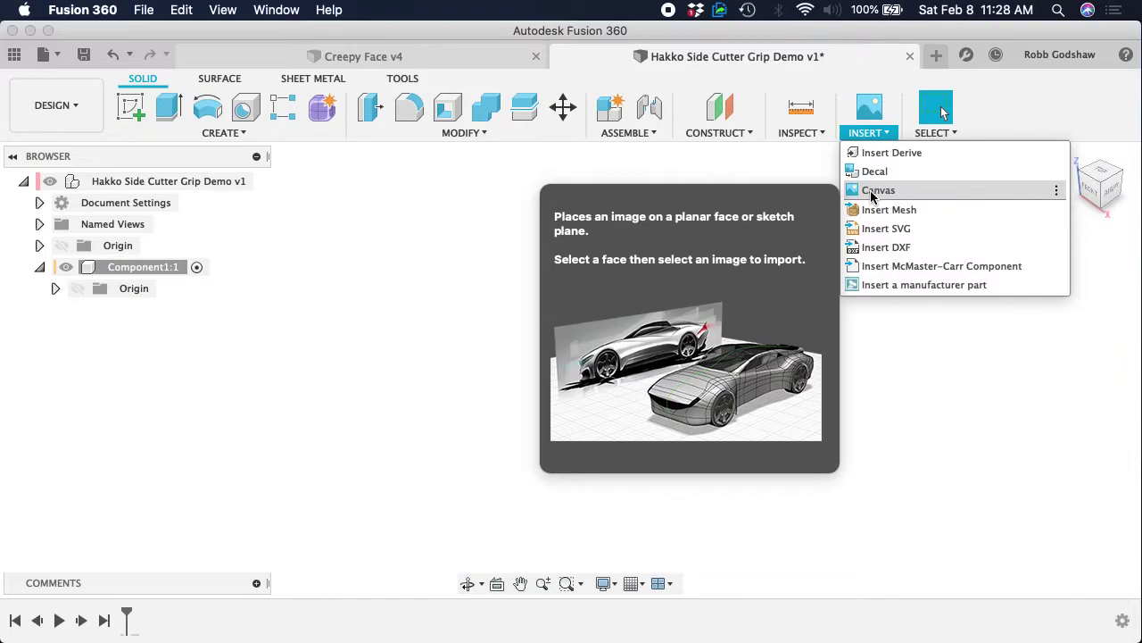
pyautogui.click(872, 192)
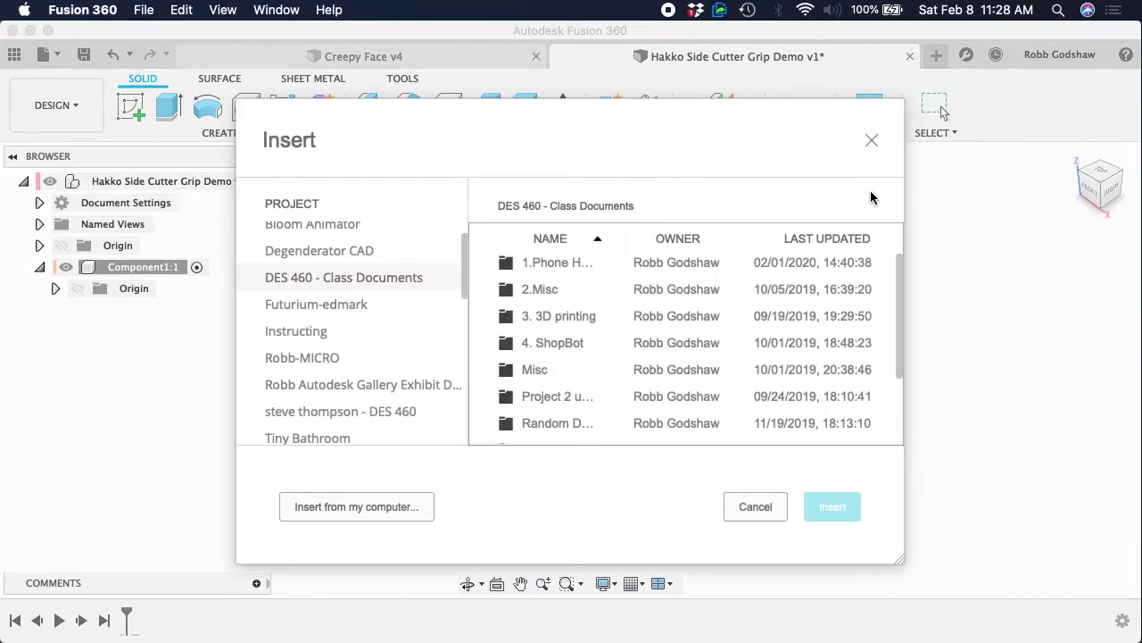
pyautogui.click(360, 506)
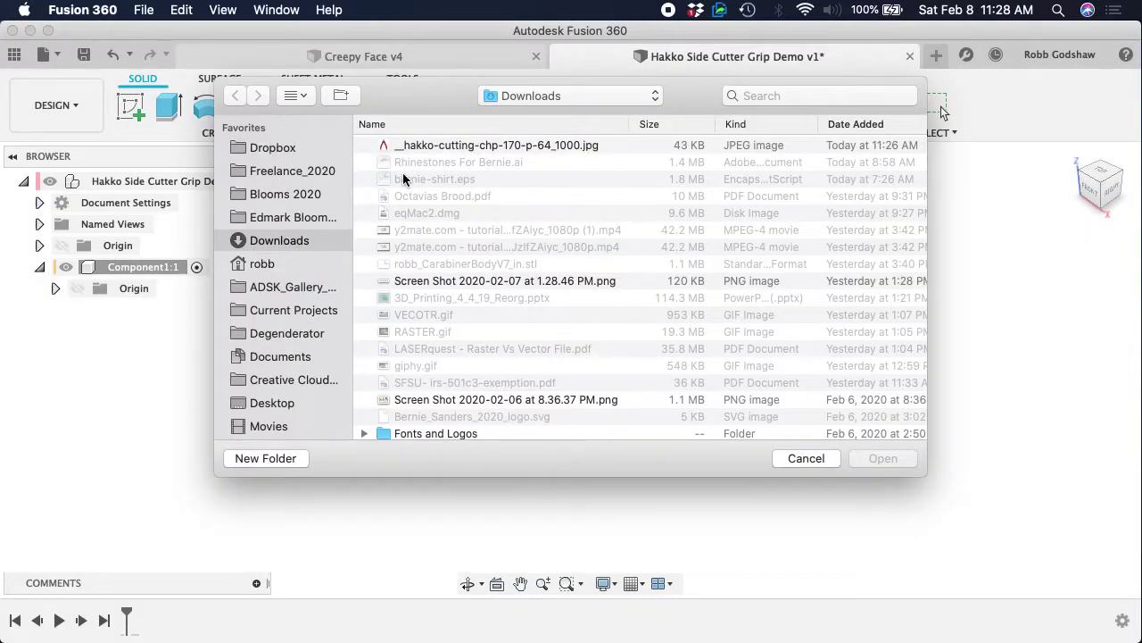
pyautogui.click(447, 146)
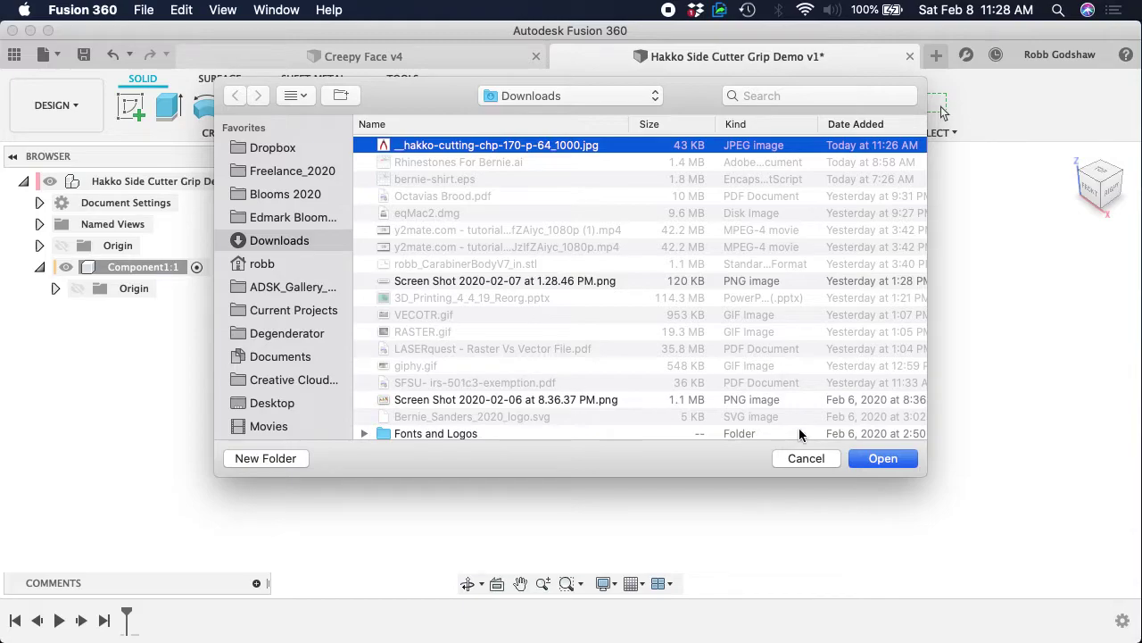
pyautogui.click(883, 458)
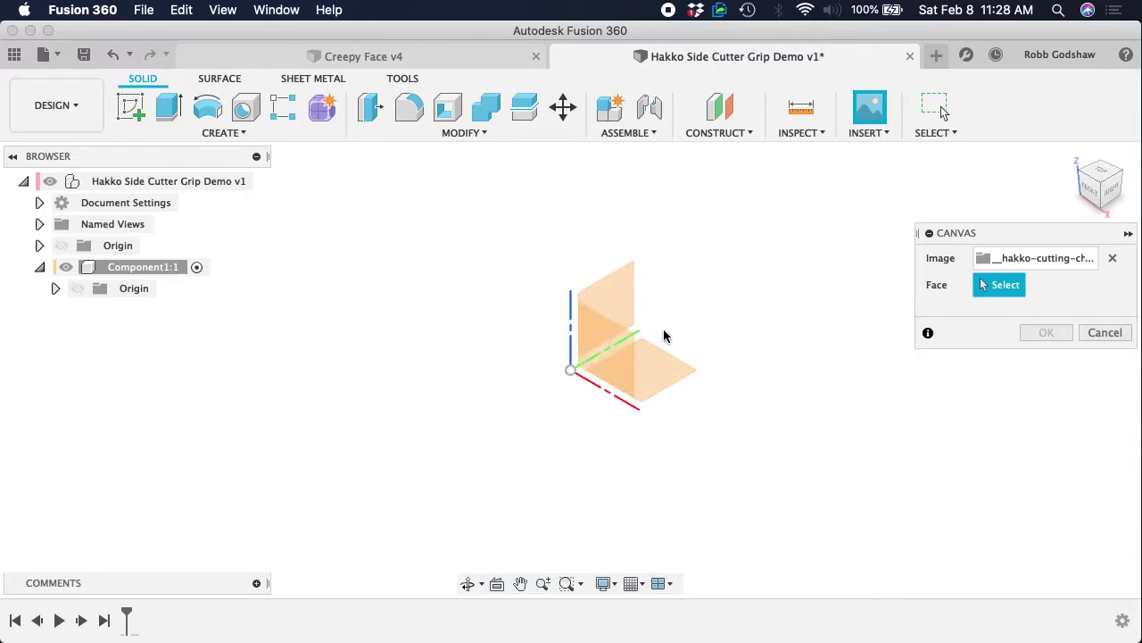
pyautogui.click(664, 376)
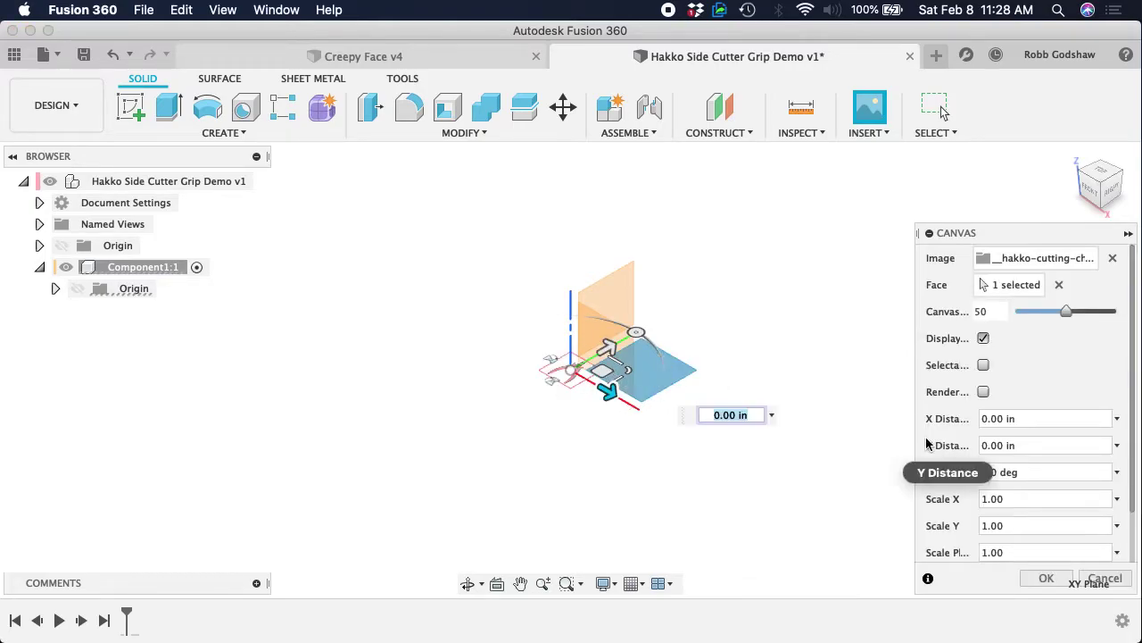
pyautogui.click(1047, 580)
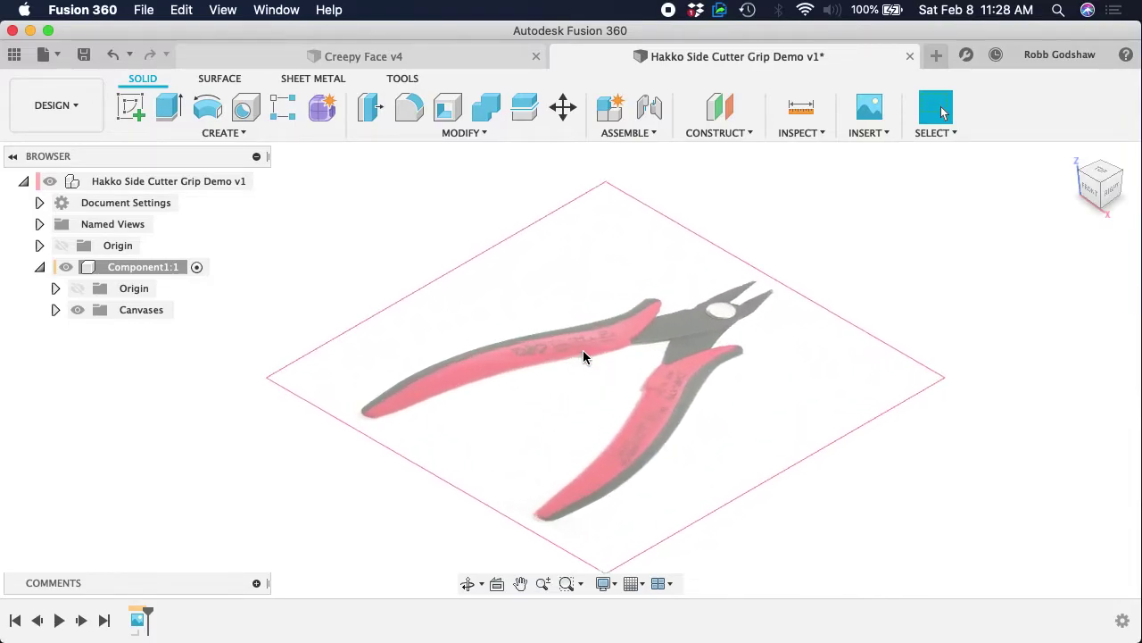
# - Expand the component's canvases to view the inserted cutter image's entry
pyautogui.click(55, 310)
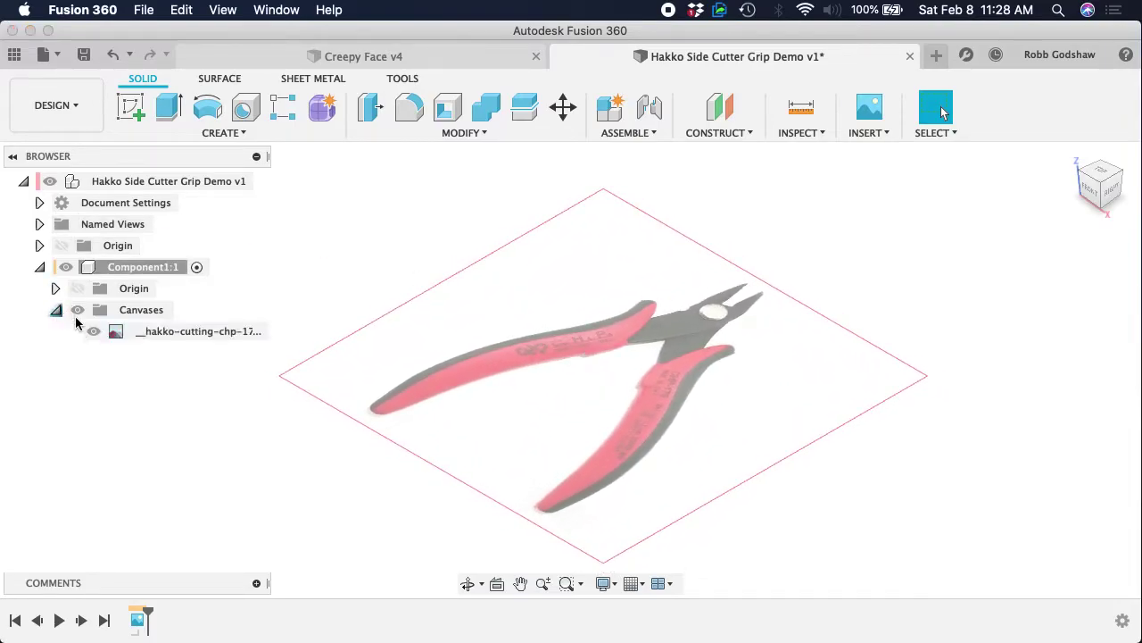
pyautogui.click(172, 332)
pyautogui.click(306, 311)
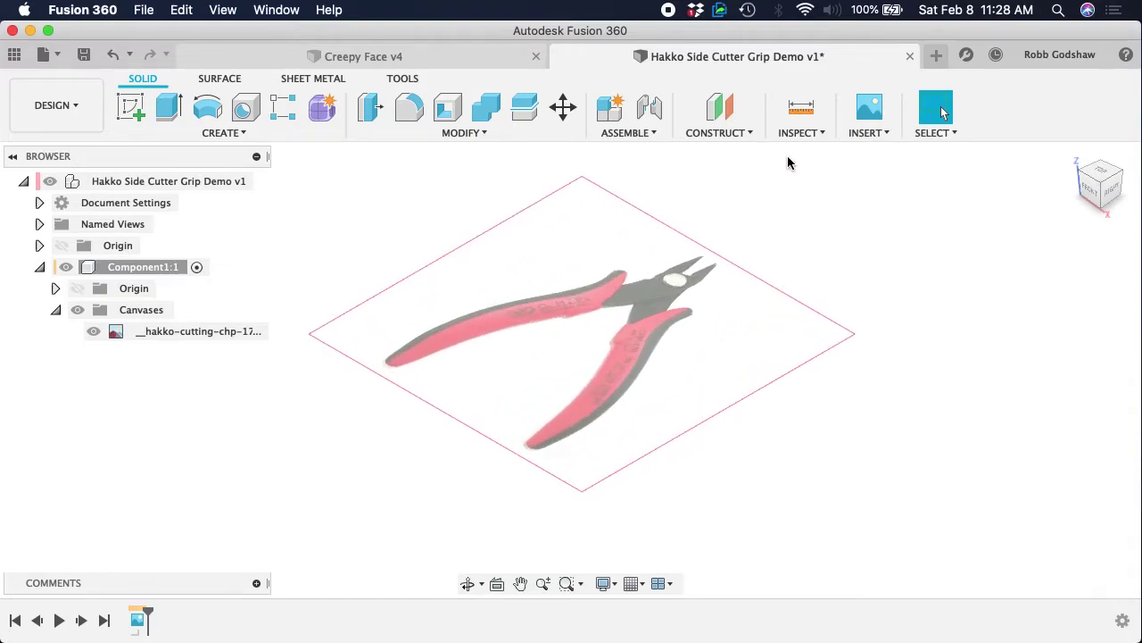
pyautogui.click(799, 136)
pyautogui.click(869, 134)
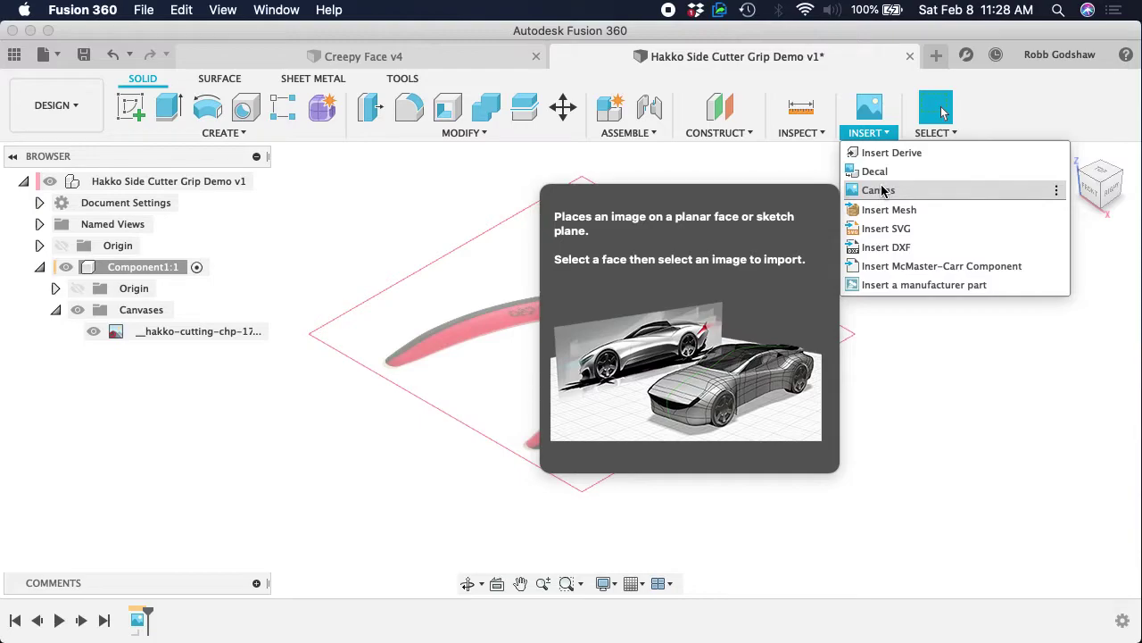
pyautogui.click(904, 408)
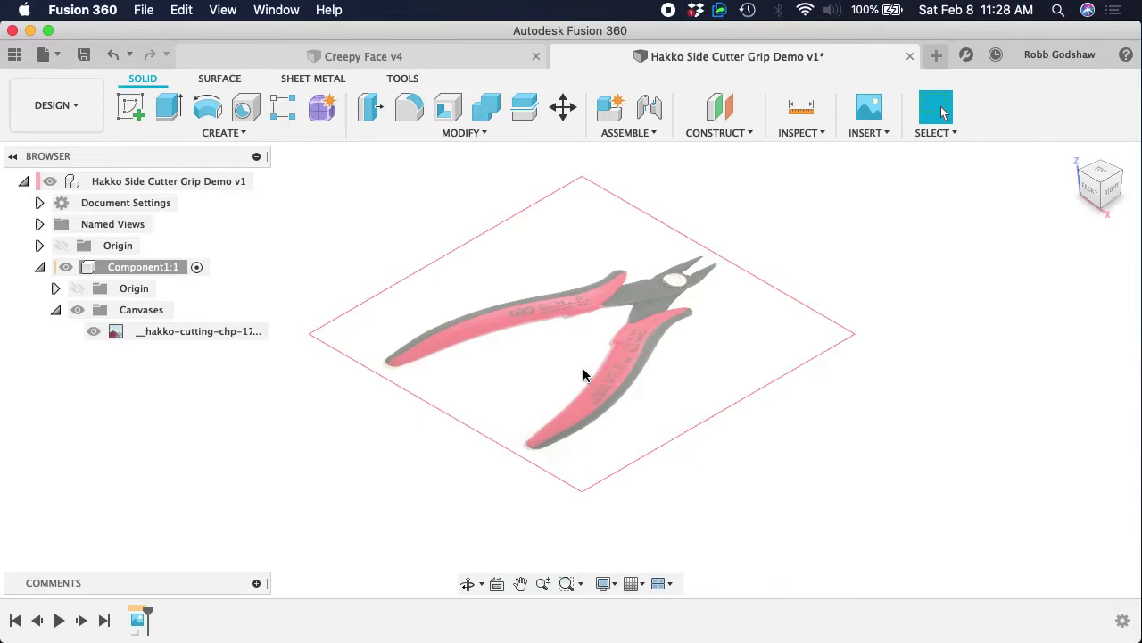
# - Switch to the browser's hakko side cutter image results and copy the "Side Cutters Review & Shootout!" picture
pyautogui.hotkey('ctrl', 'Right')
pyautogui.scroll(-10, 431, 404)
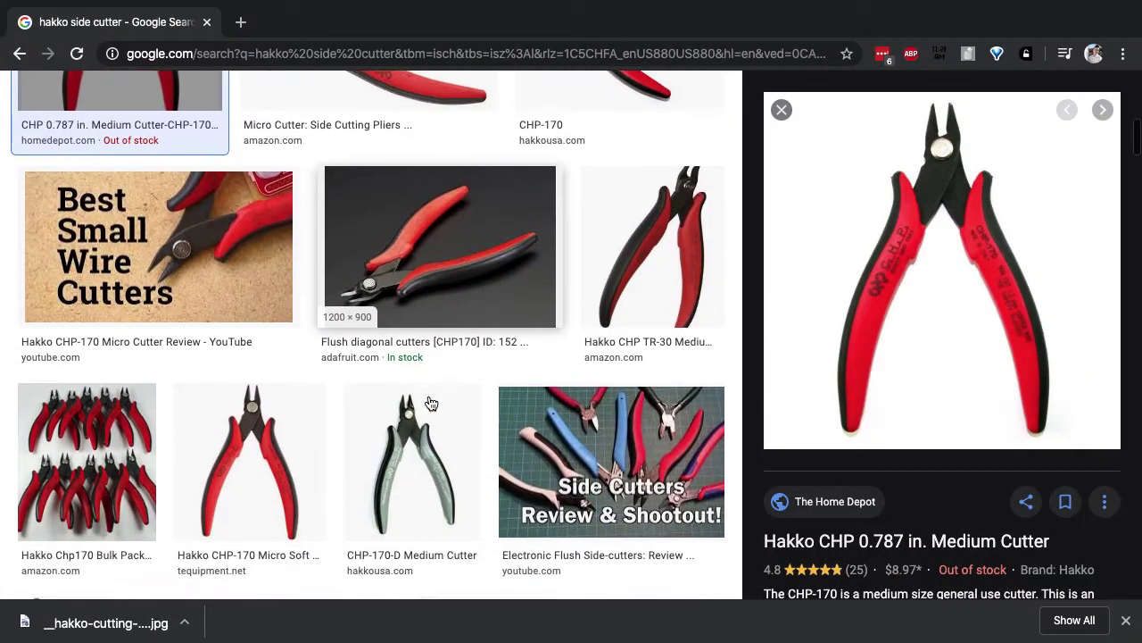
pyautogui.scroll(2, 432, 404)
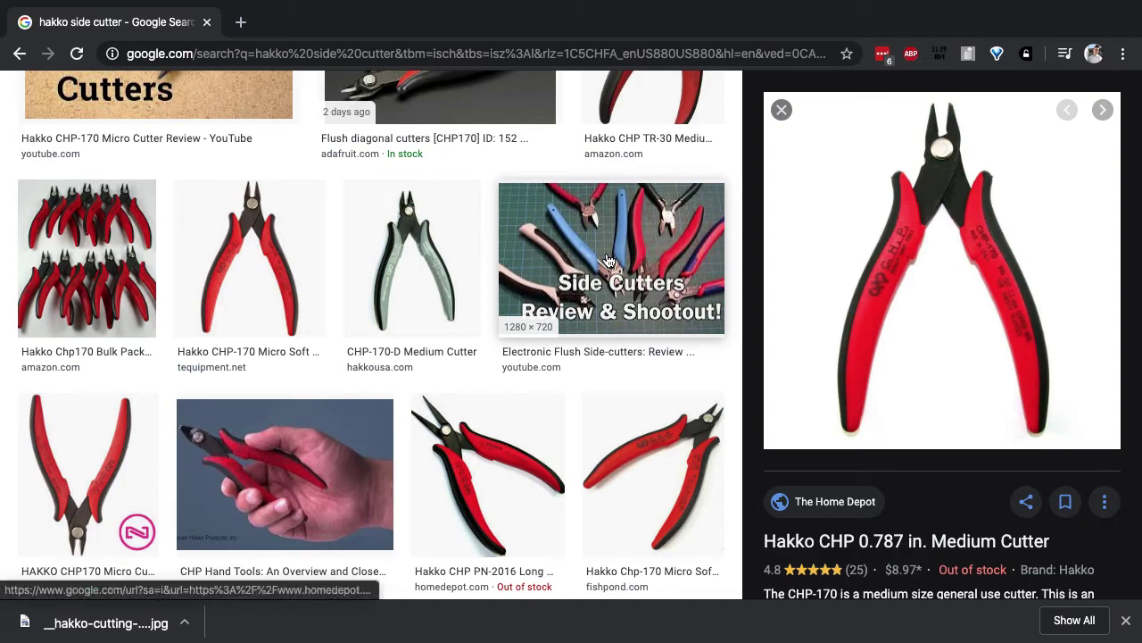
pyautogui.click(659, 247)
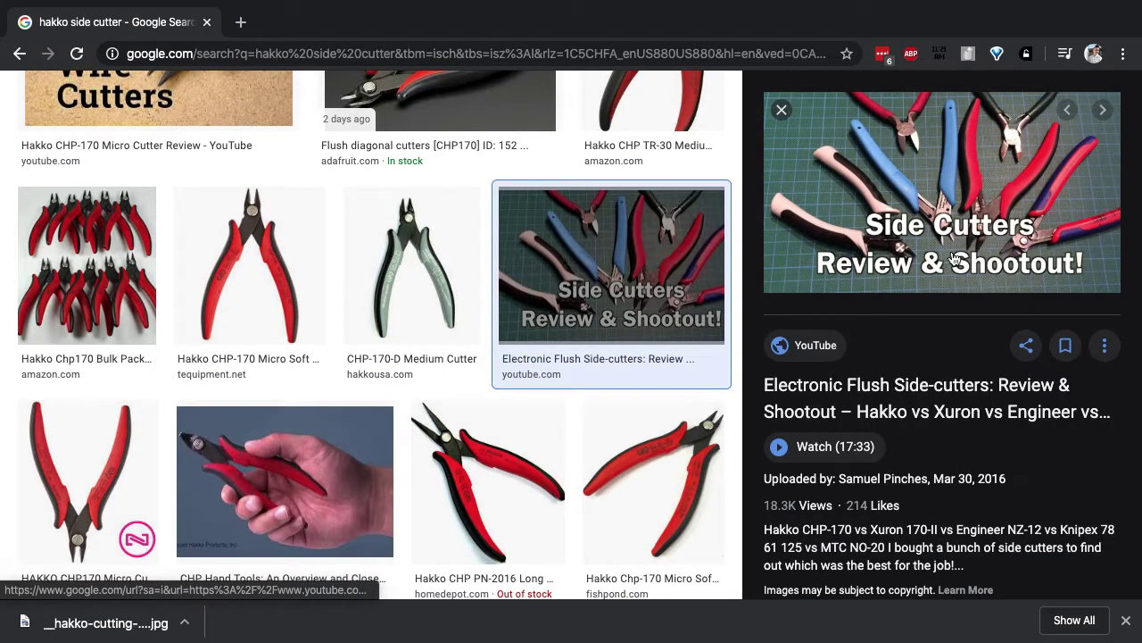
pyautogui.rightClick(953, 170)
pyautogui.click(845, 341)
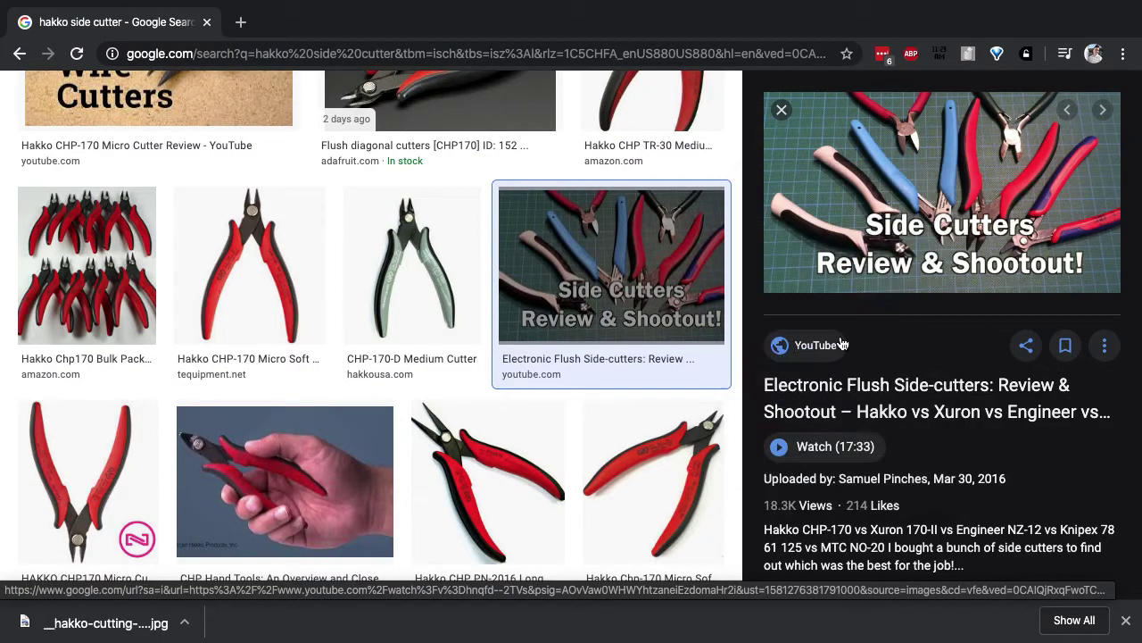
# - Switch to Adobe Illustrator and create a new blank CMYK document
pyautogui.press('super+Tab')
pyautogui.press('super+Tab')
pyautogui.press('super+Tab')
pyautogui.press('super+Tab')
pyautogui.press('super+Tab')
pyautogui.press('super+Tab')
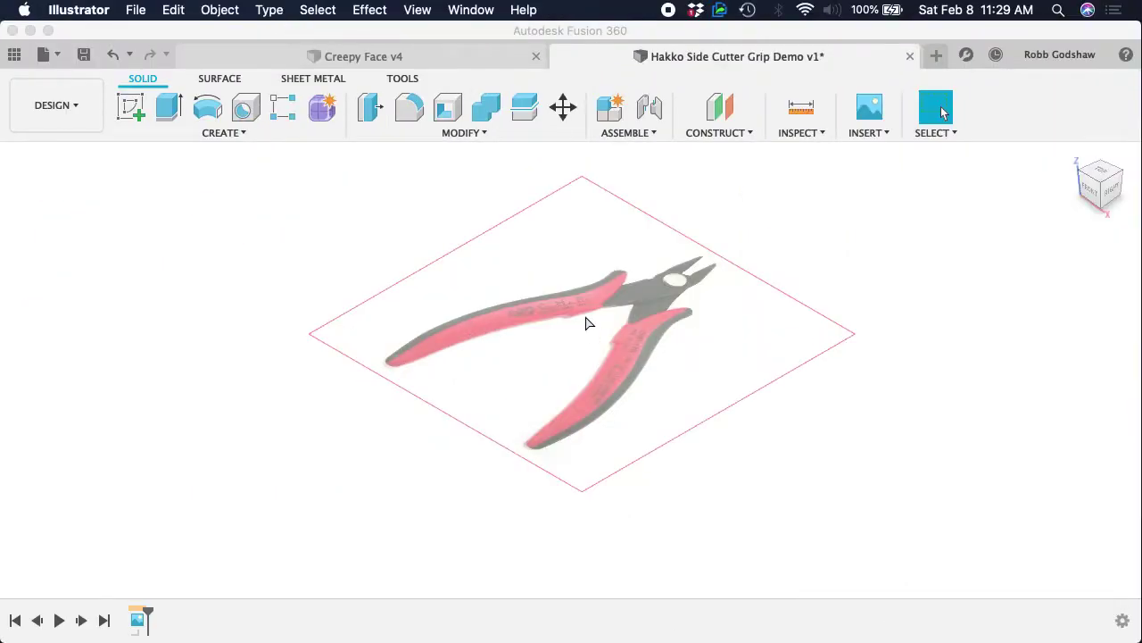
pyautogui.press('super+n')
pyautogui.doubleClick(420, 184)
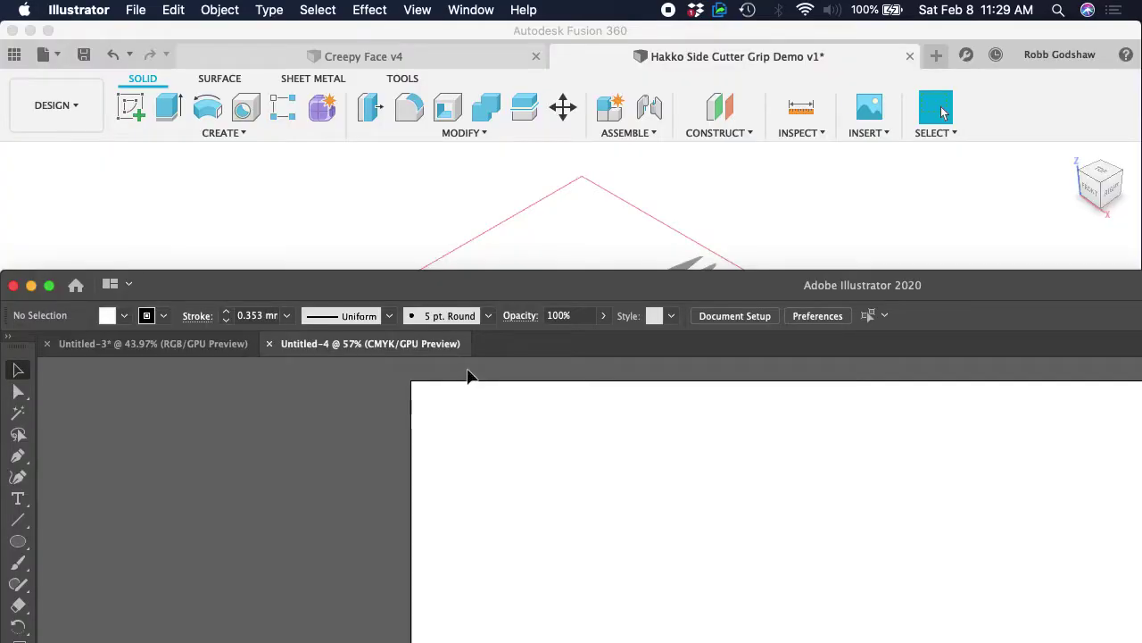
# - Enlarge the document window to full screen and paste the copied side cutters picture
pyautogui.moveTo(230, 279); pyautogui.dragTo(229, 166)
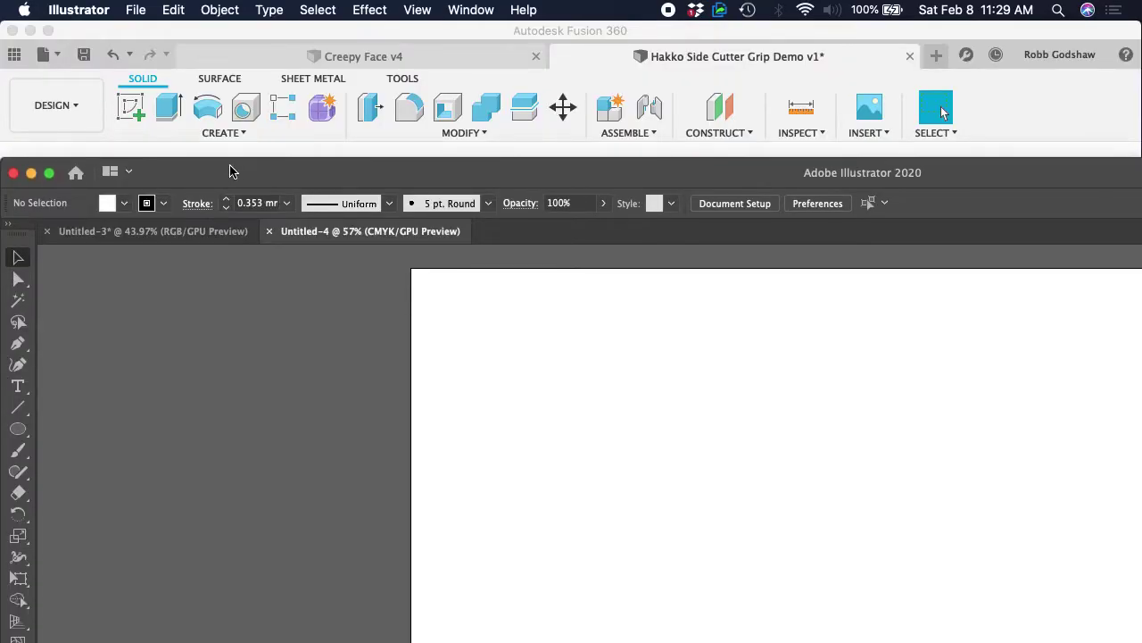
pyautogui.click(49, 172)
pyautogui.press('super+v')
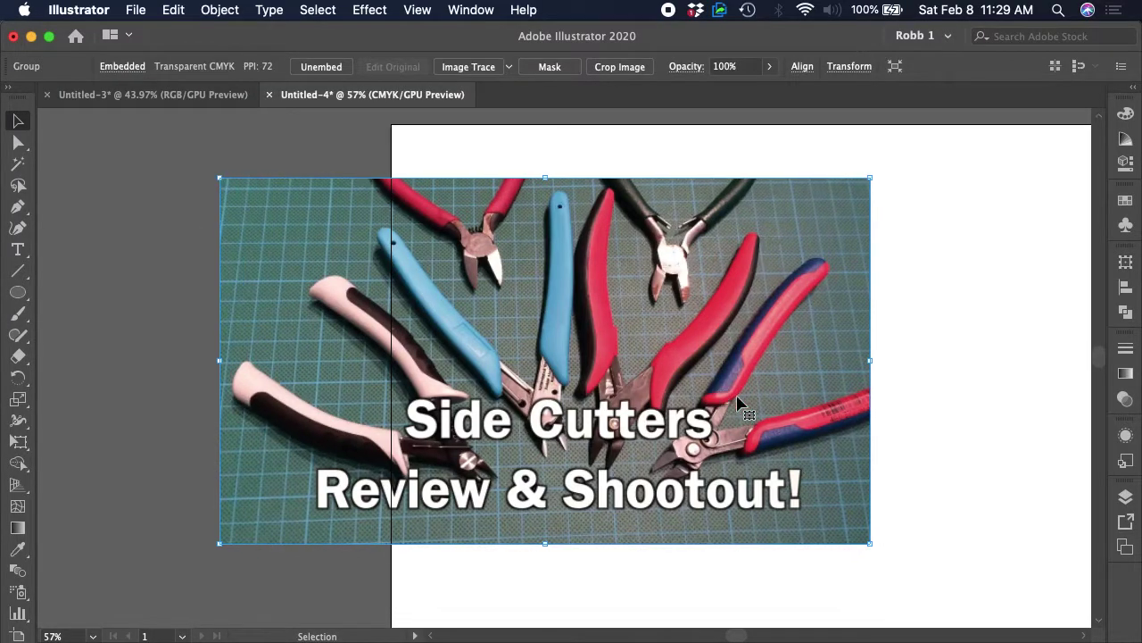
# - Draw a white rectangle about 6.94 in wide and 9.7 in high over the middle of the pasted picture
pyautogui.hscroll(3, 738, 397)
pyautogui.scroll(-2, 737, 397)
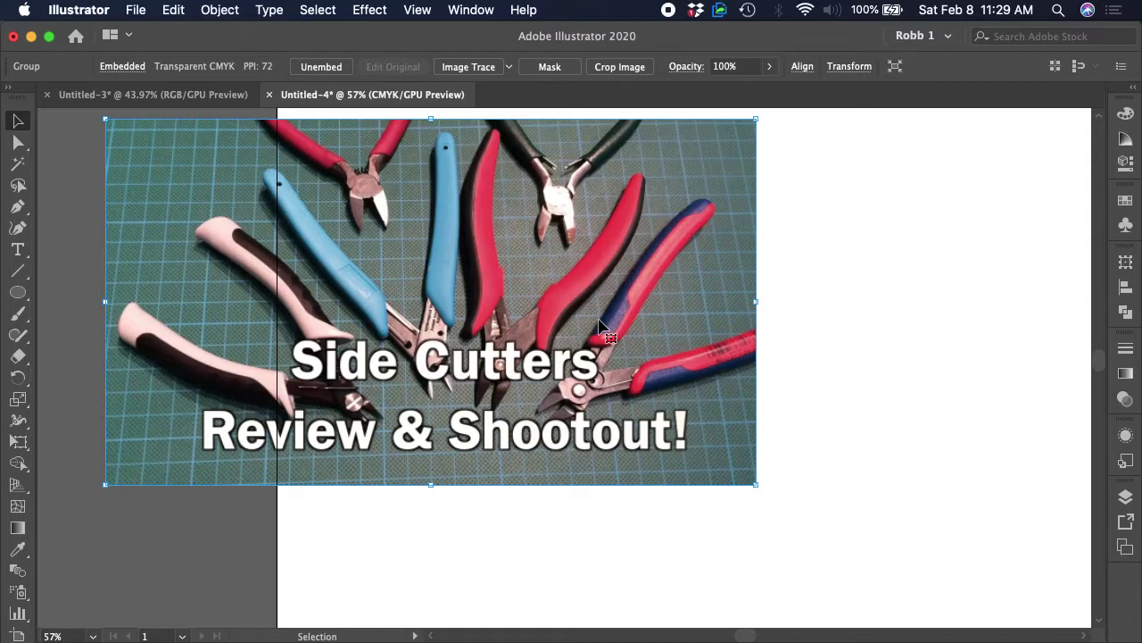
pyautogui.click(17, 299)
pyautogui.click(109, 293)
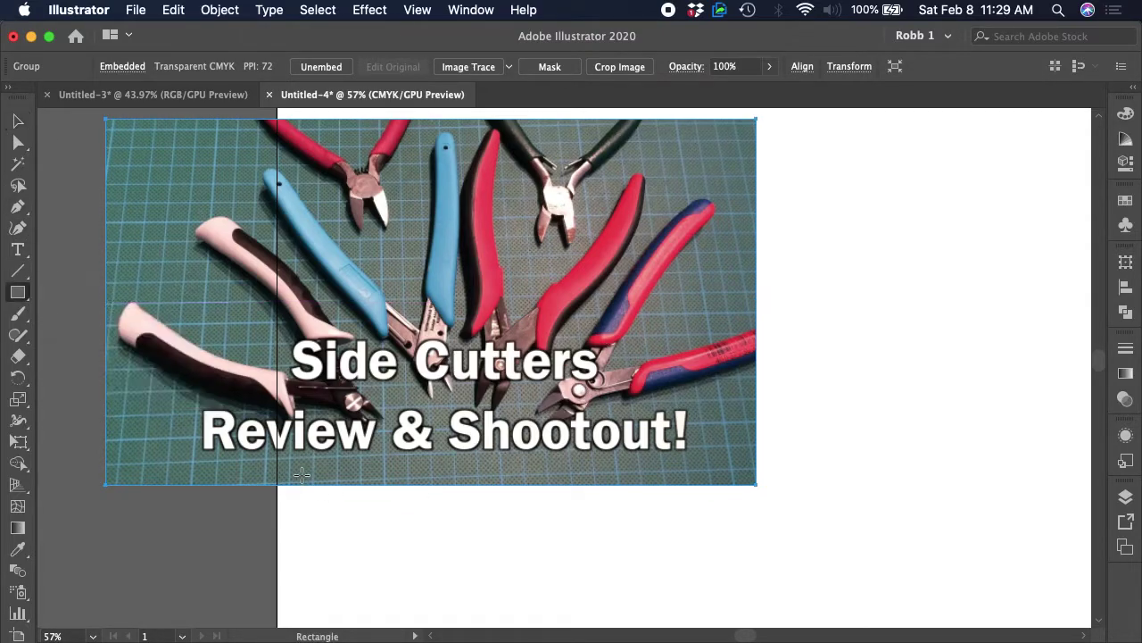
pyautogui.moveTo(318, 459); pyautogui.dragTo(571, 204)
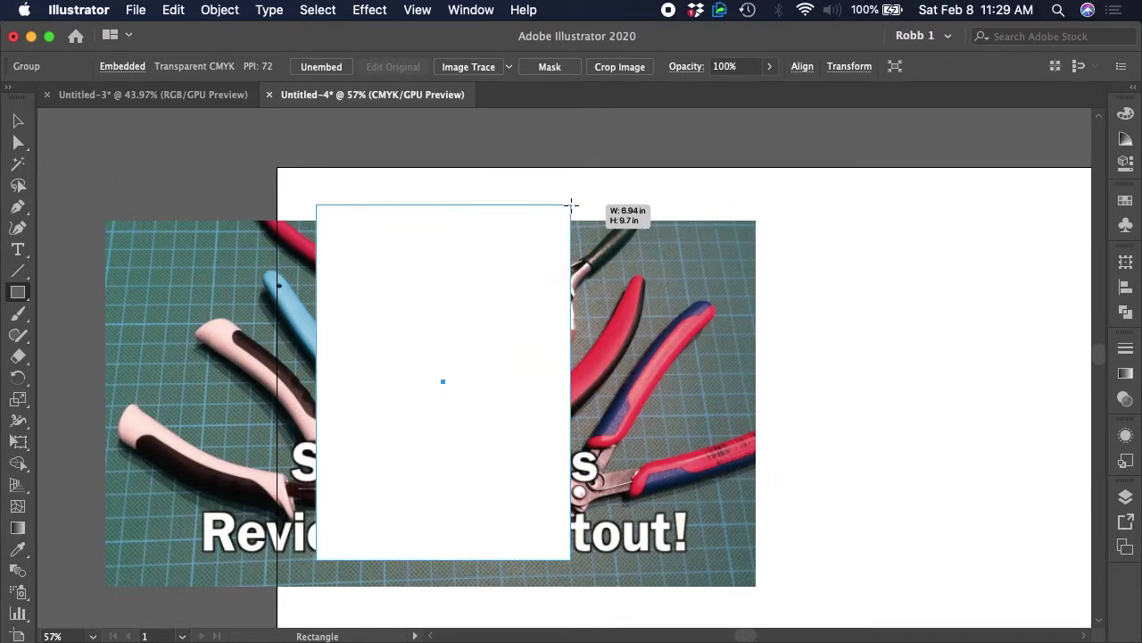
# - Nudge the rectangle right in large increments until it covers the red-handled cutters in the middle of the picture
pyautogui.hotkey('shift', 'Right')
pyautogui.hotkey('shift', 'Right')
pyautogui.hotkey('shift', 'Right')
pyautogui.hotkey('shift', 'Right')
pyautogui.hotkey('shift', 'Right')
pyautogui.hotkey('shift', 'Right')
pyautogui.hotkey('shift', 'Right')
pyautogui.hotkey('shift', 'Right')
pyautogui.hotkey('shift', 'Right')
pyautogui.hotkey('shift', 'Right')
pyautogui.hotkey('shift', 'Right')
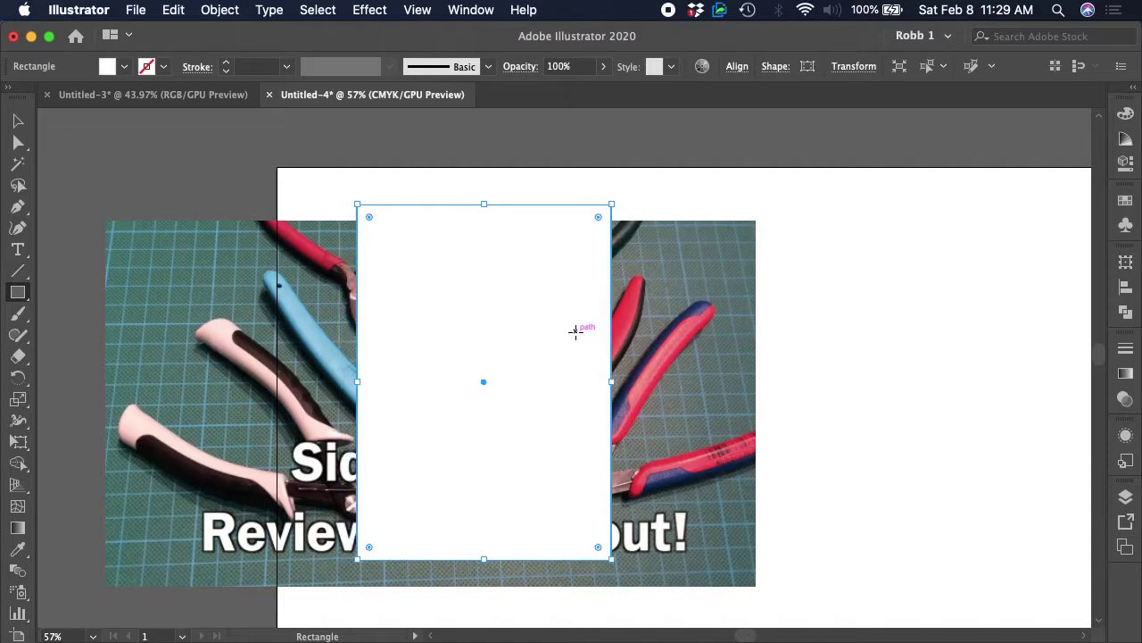
pyautogui.hotkey('shift', 'Right')
pyautogui.hotkey('shift', 'Right')
pyautogui.hotkey('shift', 'Right')
pyautogui.hotkey('shift', 'Right')
pyautogui.hotkey('shift', 'Right')
pyautogui.hotkey('shift', 'Right')
# - Select the rectangle together with the picture and make a clipping mask from them
pyautogui.press('v')
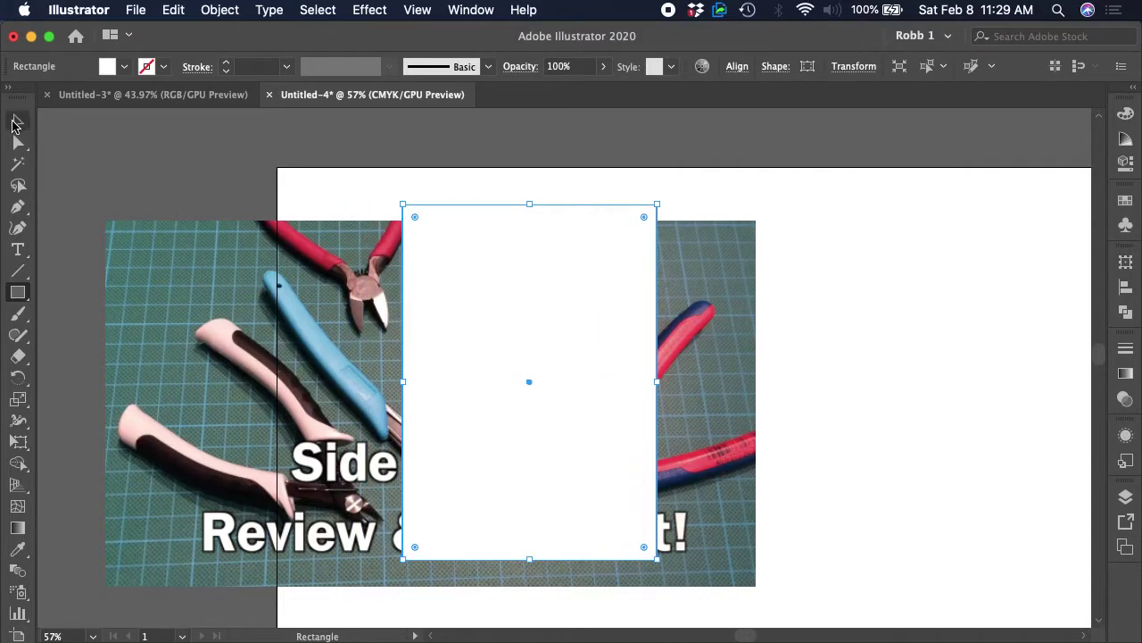
pyautogui.moveTo(810, 158); pyautogui.dragTo(465, 334)
pyautogui.rightClick(465, 334)
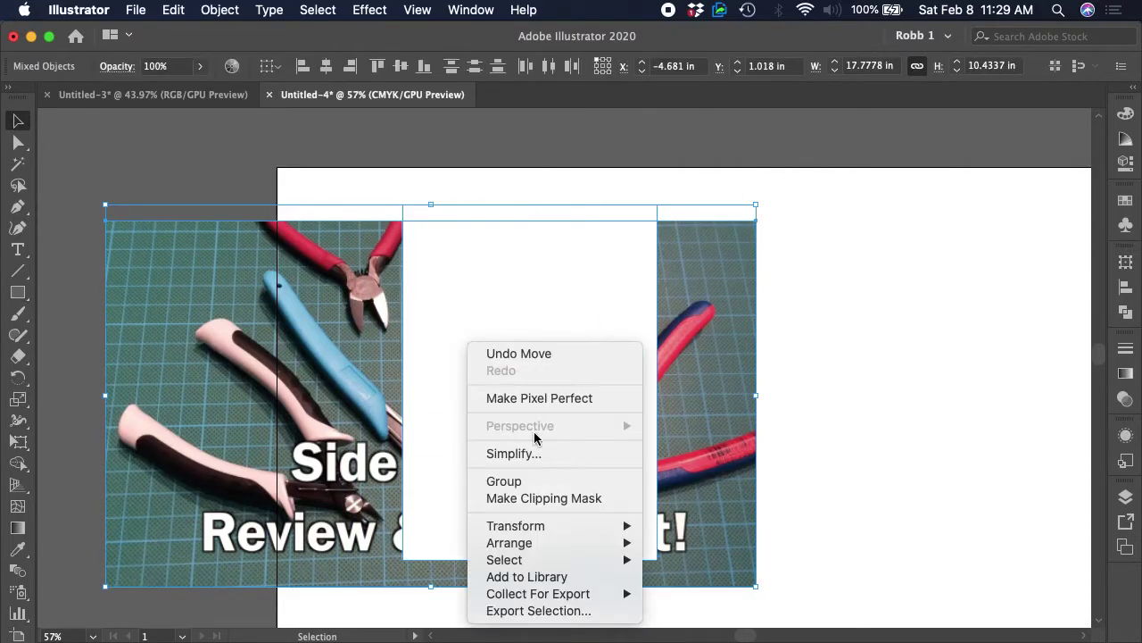
pyautogui.click(534, 498)
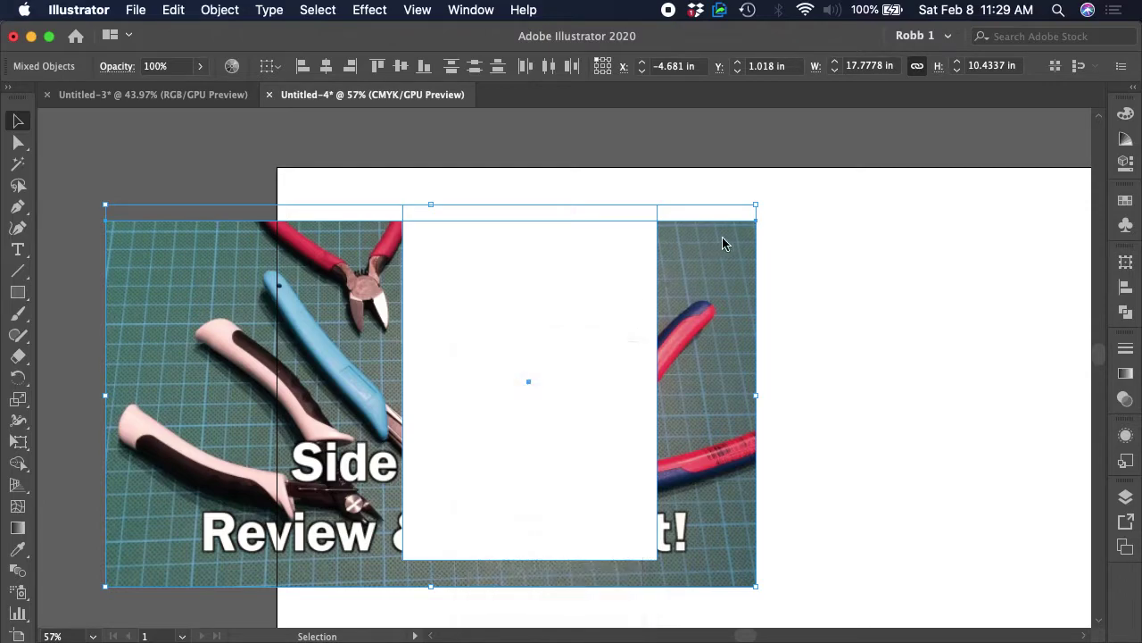
# - Scale the clipped picture proportionally to a width of 100 mm
pyautogui.click(626, 284)
pyautogui.click(702, 68)
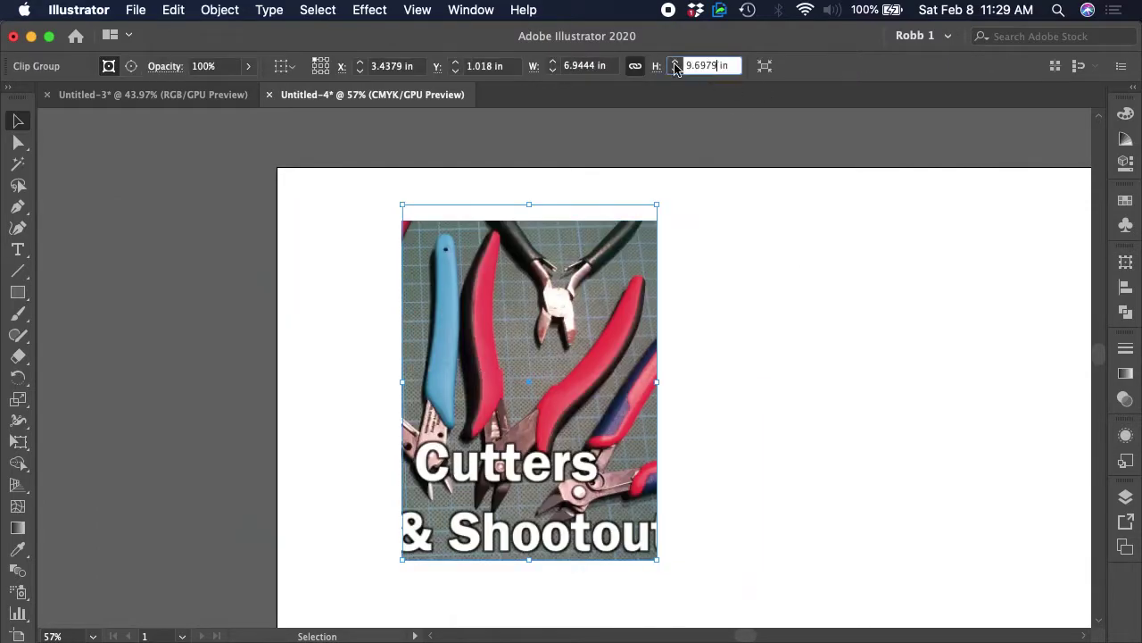
pyautogui.click(585, 66)
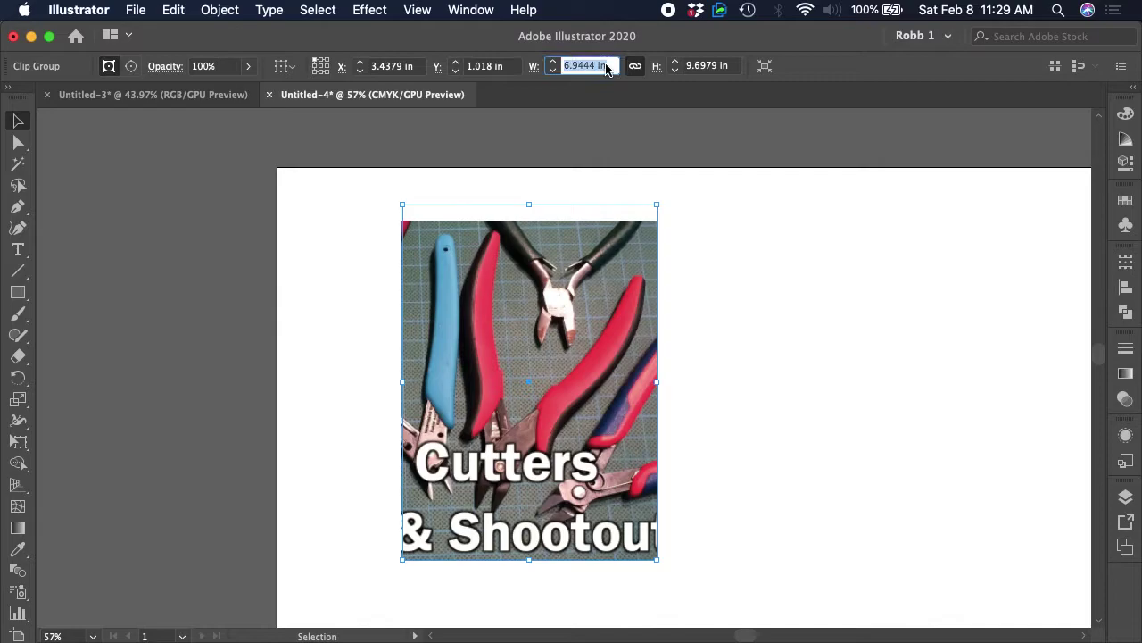
pyautogui.write('1')
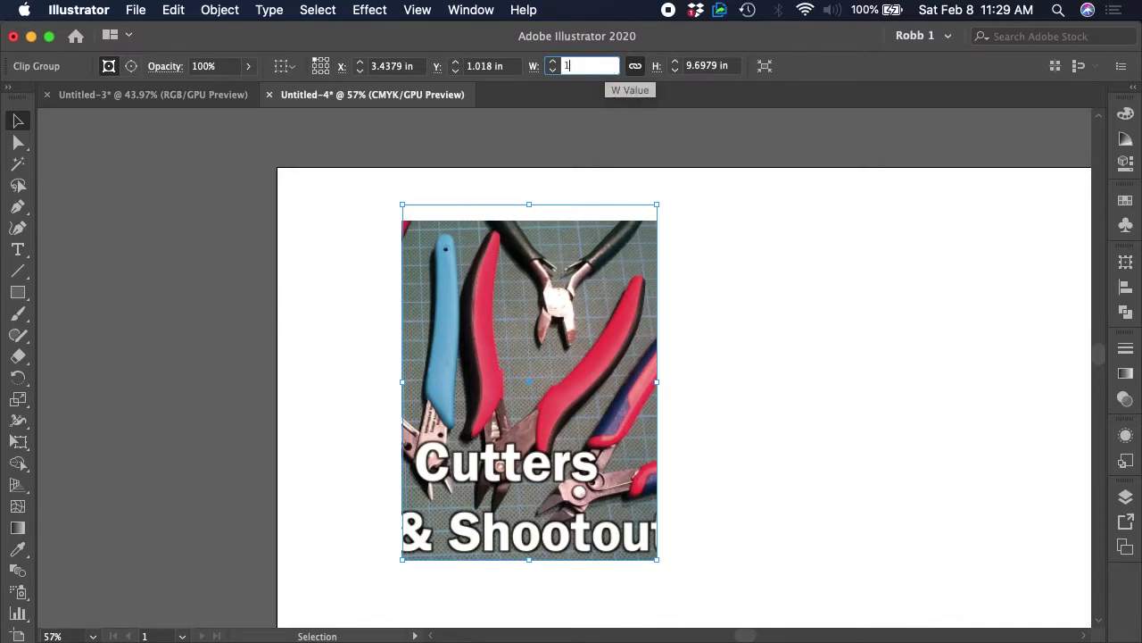
pyautogui.write('00mm')
pyautogui.press('Return')
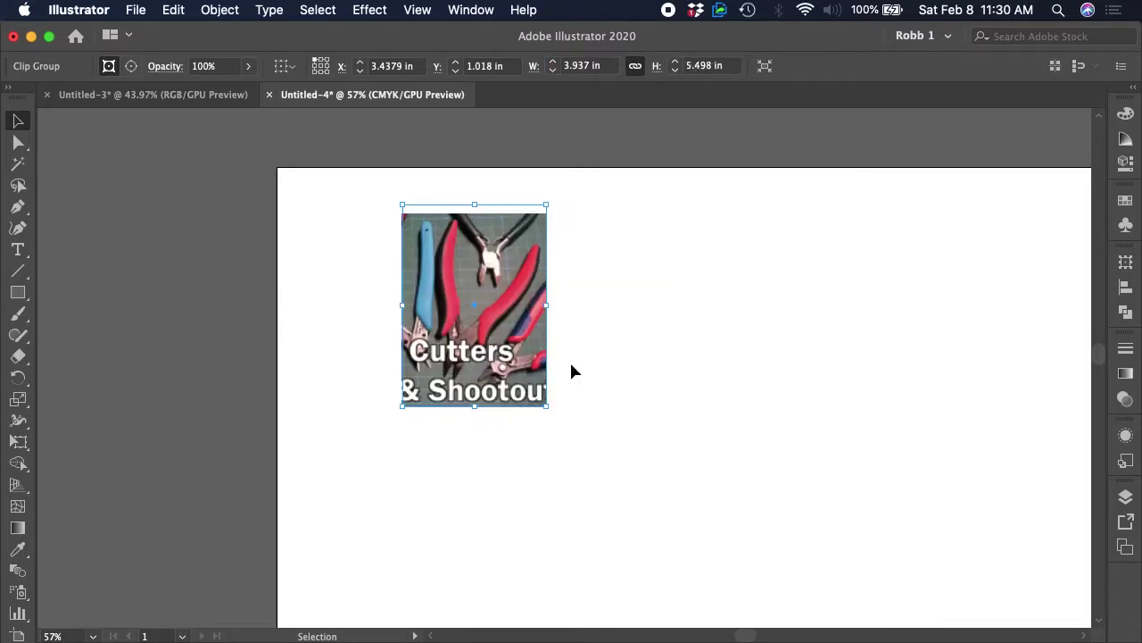
# - Draw a straight line from the tip of the right red handle diagonally down to the blank area beside the picture
pyautogui.click(571, 370)
pyautogui.keyDown('alt'); pyautogui.scroll(5, 458, 284); pyautogui.keyUp('alt')
pyautogui.scroll(-2, 457, 284)
pyautogui.keyDown('alt'); pyautogui.scroll(-3, 462, 286); pyautogui.keyUp('alt')
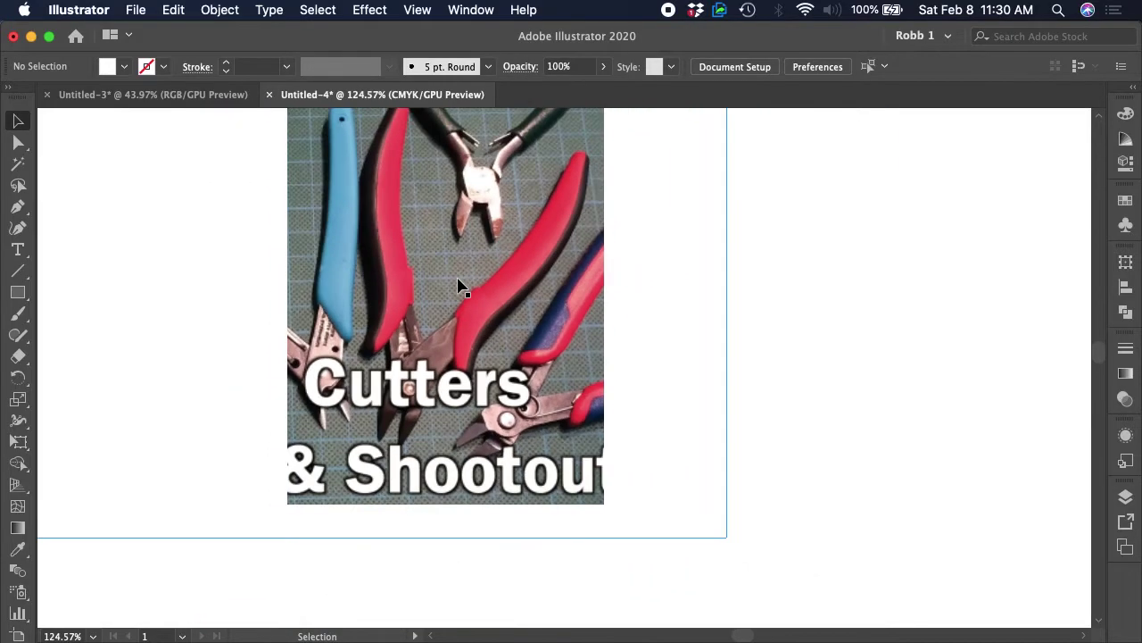
pyautogui.click(18, 271)
pyautogui.moveTo(581, 159); pyautogui.dragTo(824, 308)
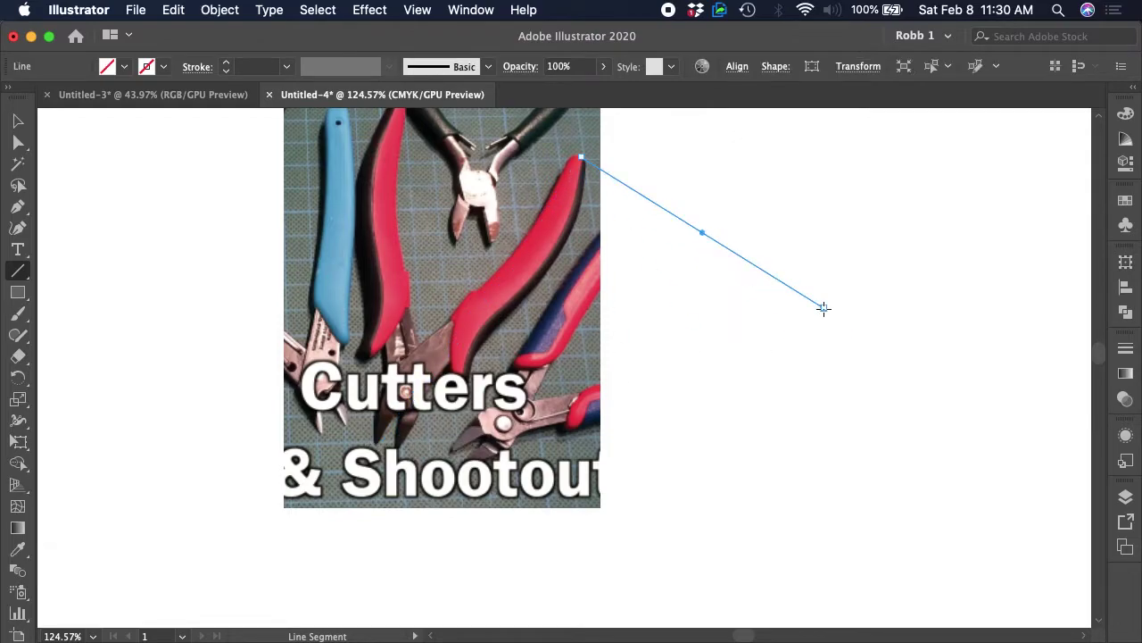
# - Switch to Fusion 360 and view the side cutter canvas from the top
pyautogui.hotkey('ctrl', 'Up')
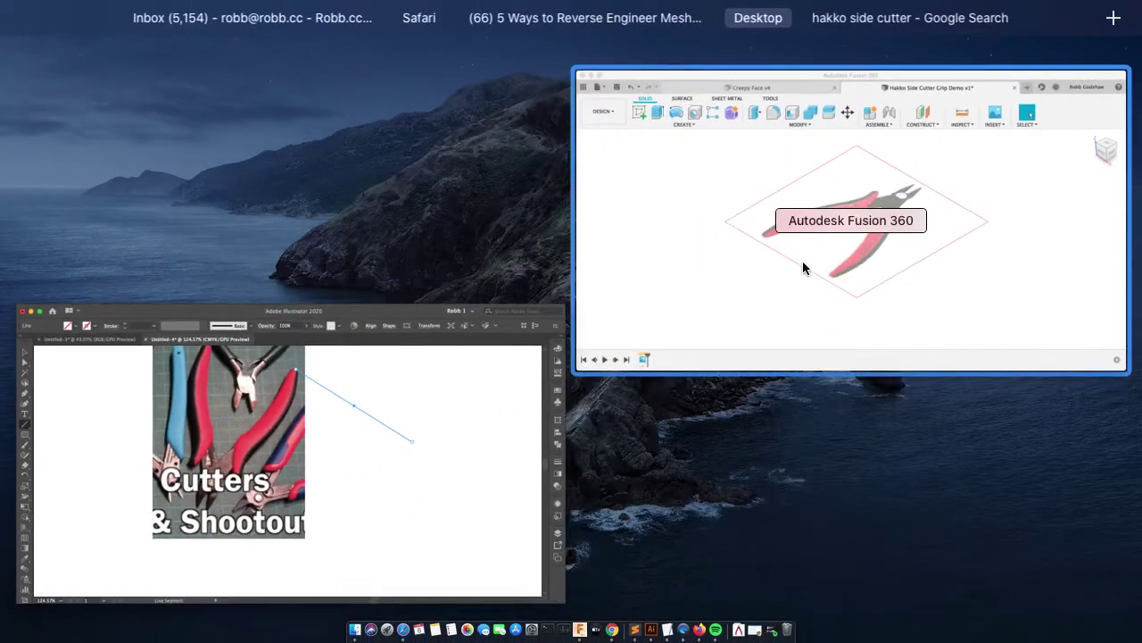
pyautogui.click(790, 266)
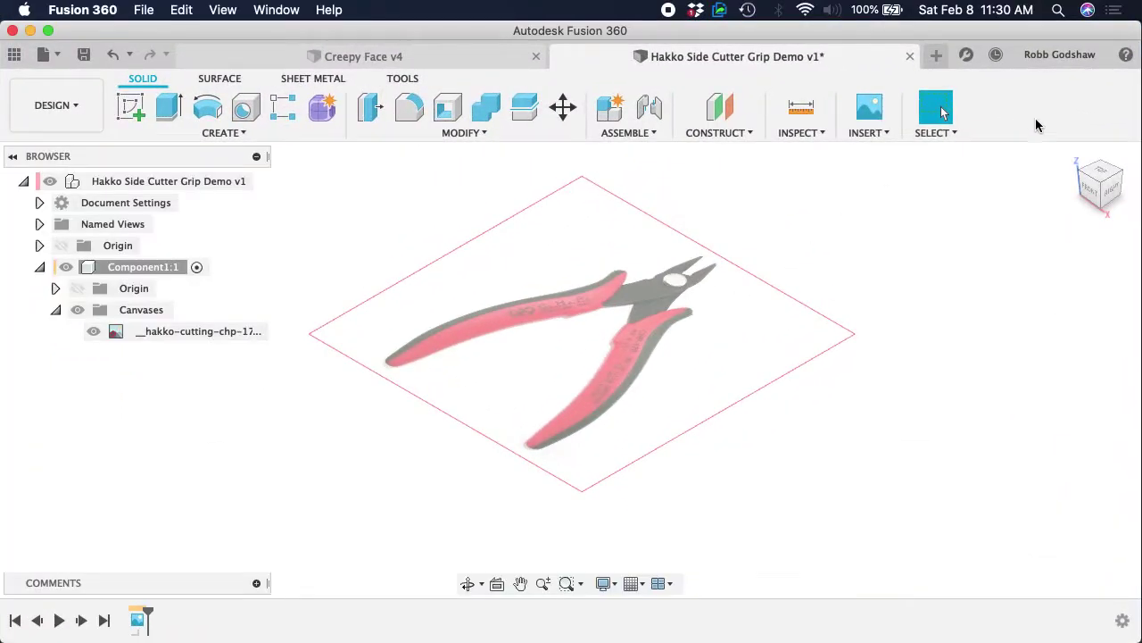
pyautogui.click(1100, 171)
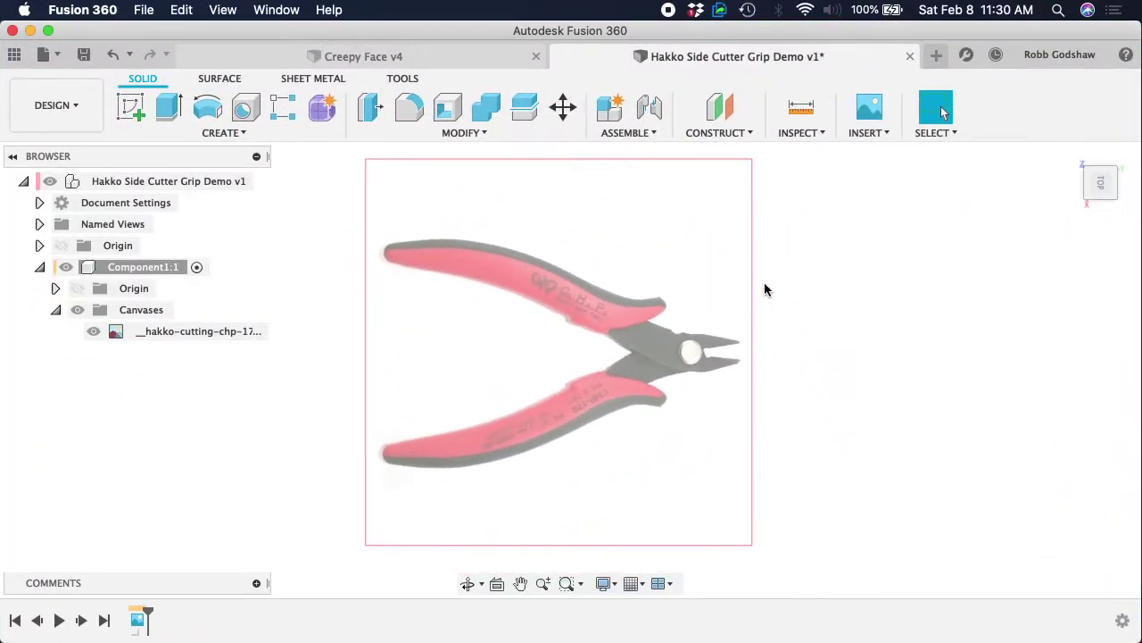
# - Start calibrating the side cutter canvas, measuring from the end of the upper handle to the tip of the lower jaw
pyautogui.click(39, 267)
pyautogui.click(39, 267)
pyautogui.click(158, 336)
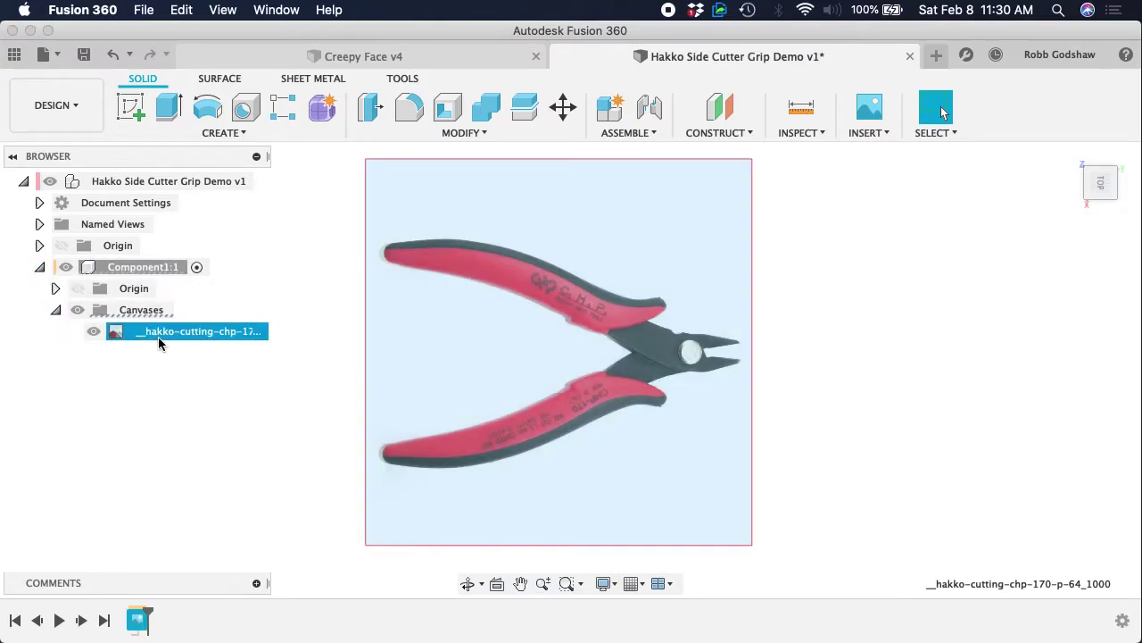
pyautogui.rightClick(158, 337)
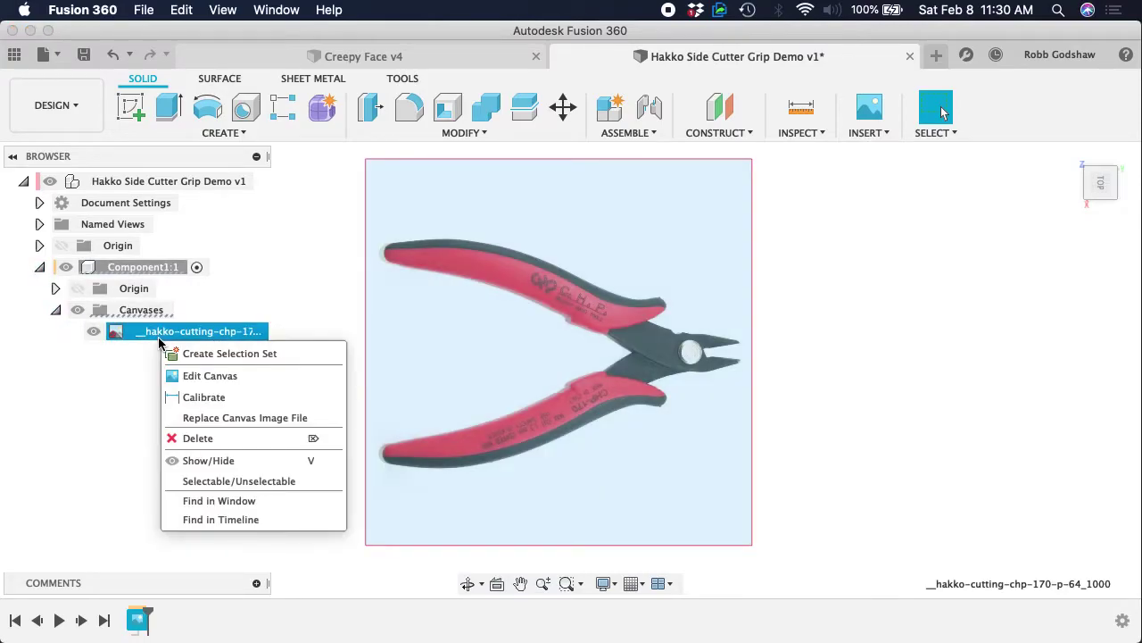
pyautogui.click(198, 397)
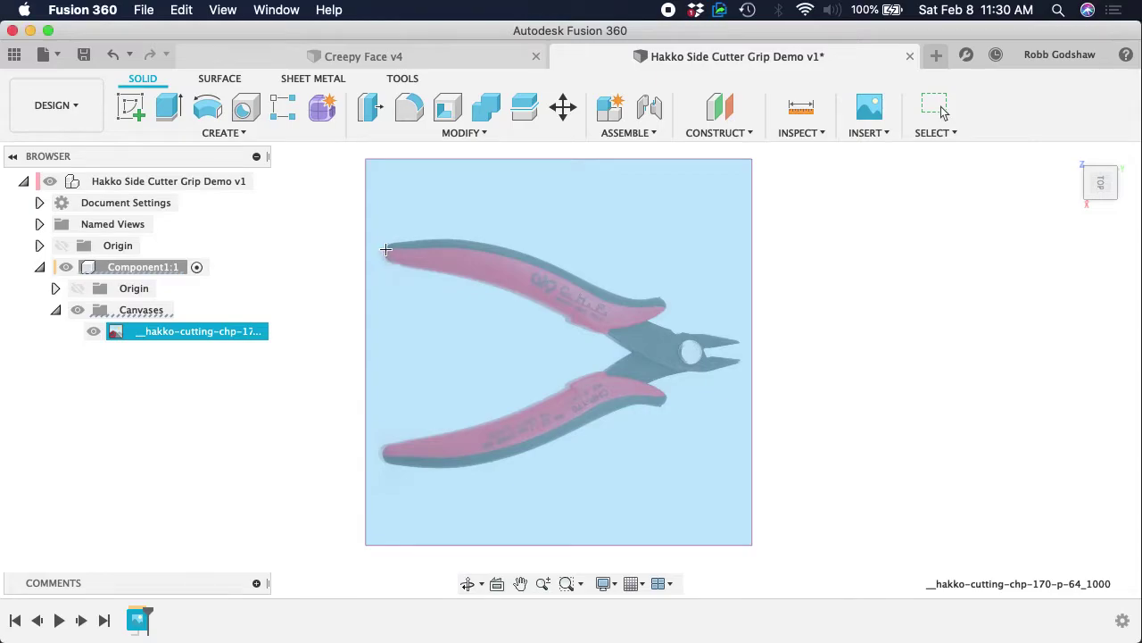
pyautogui.click(385, 250)
pyautogui.click(739, 363)
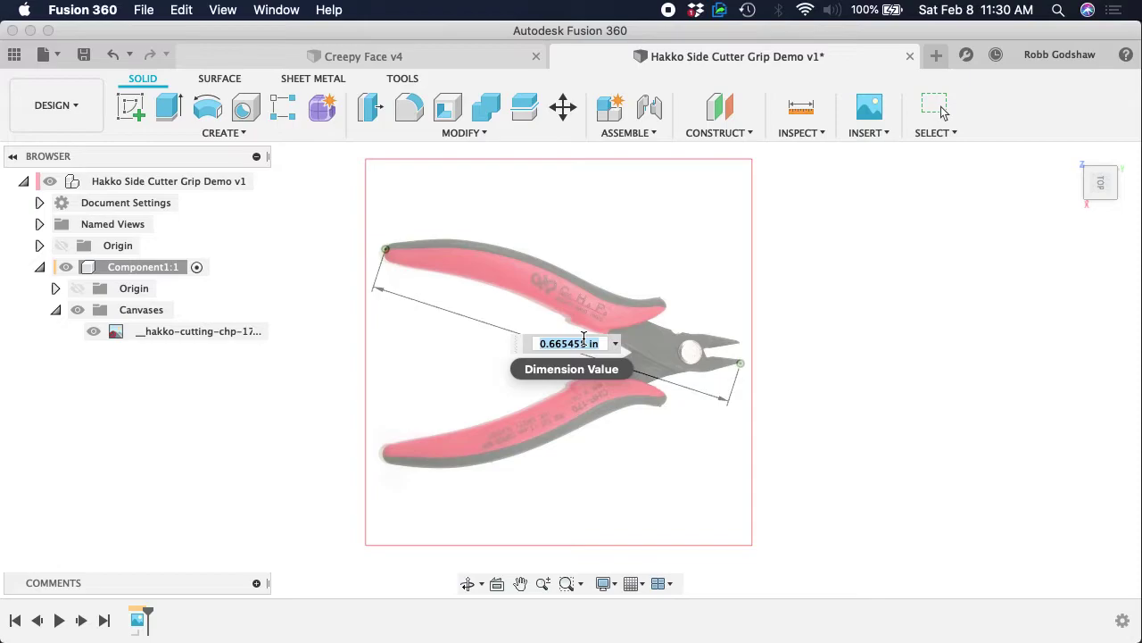
# - Convert 4.38 inches to metric units with a Spotlight search, leaving the calibration open
pyautogui.press('super+space')
pyautogui.write('4.38"')
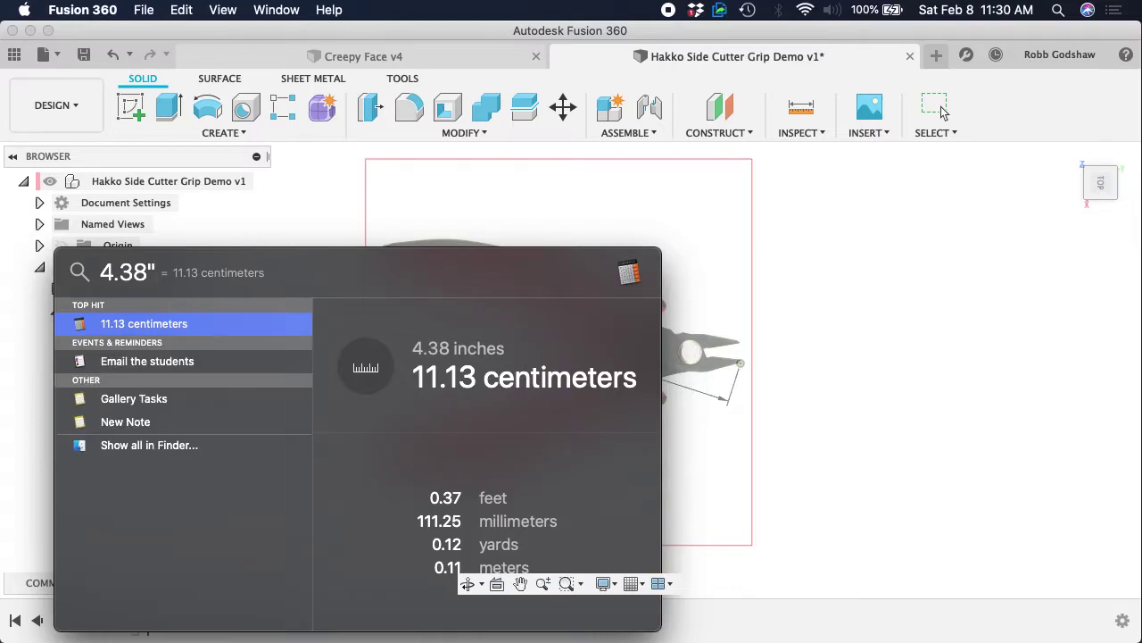
pyautogui.press('Escape')
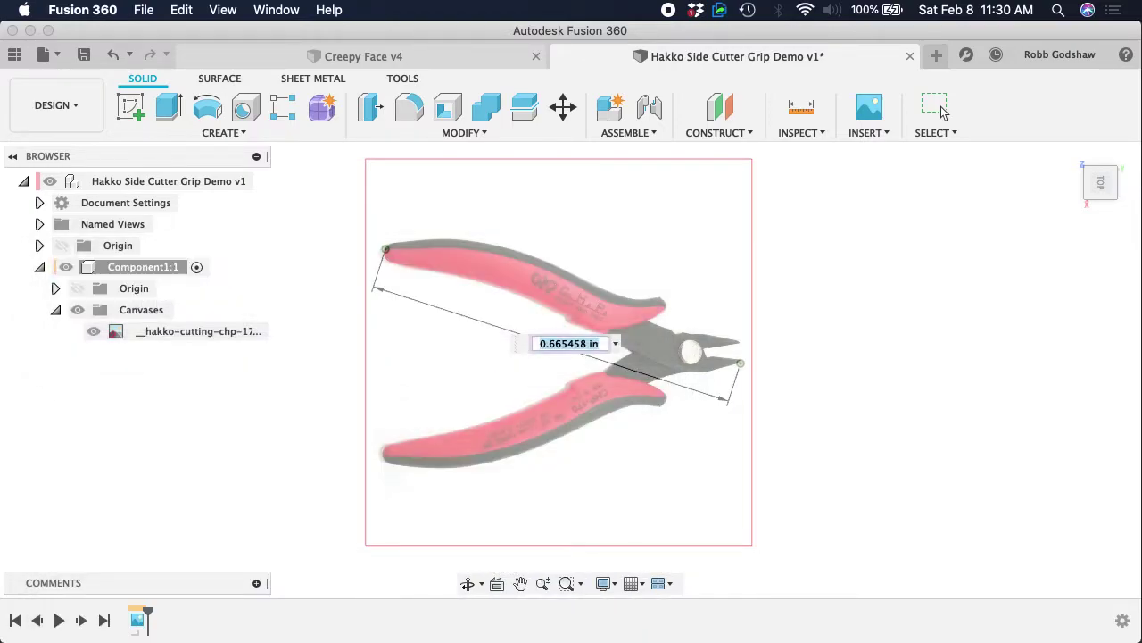
# - Set the canvas calibration distance to 111 mm
pyautogui.write('111')
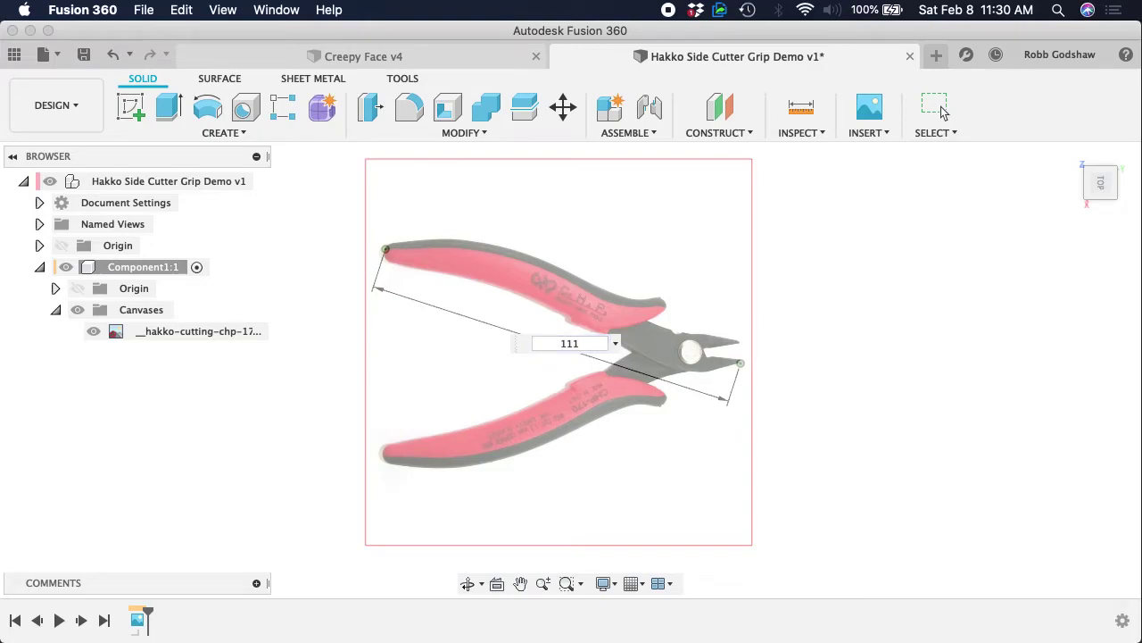
pyautogui.write('mm')
pyautogui.press('Return')
# - Change the document's active units to Millimeter
pyautogui.scroll(-5, 797, 364)
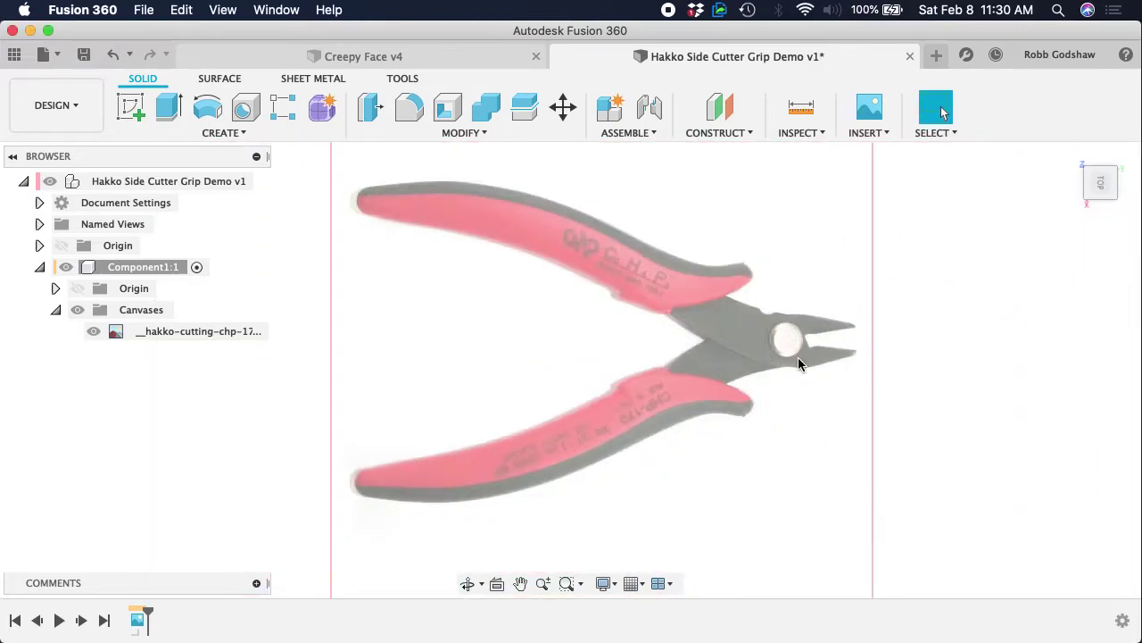
pyautogui.click(39, 203)
pyautogui.click(153, 224)
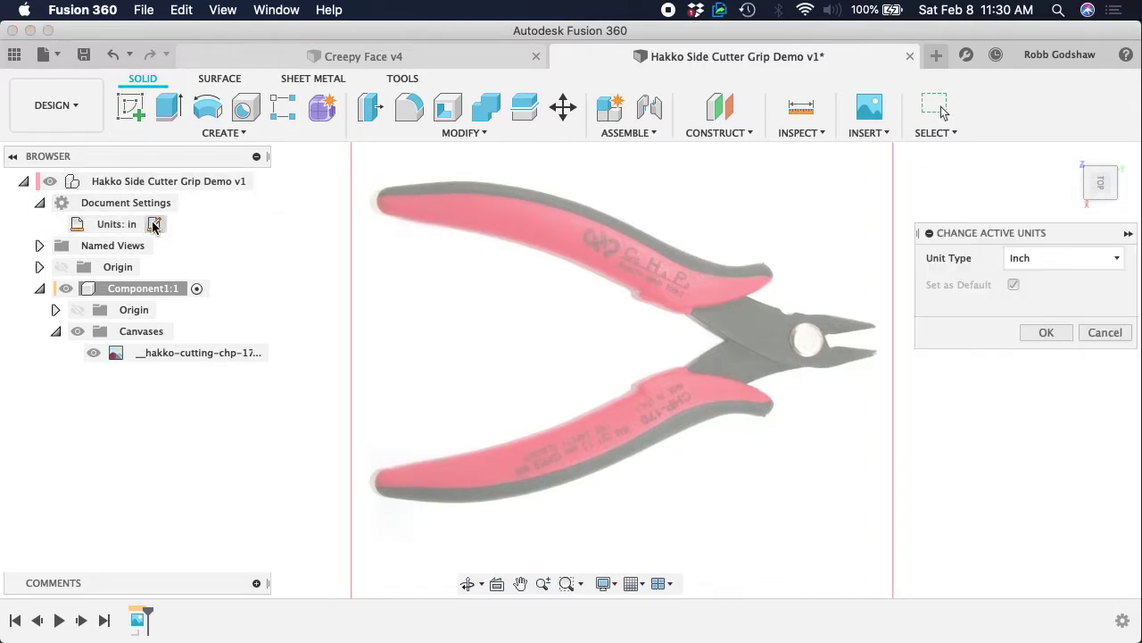
pyautogui.click(1098, 258)
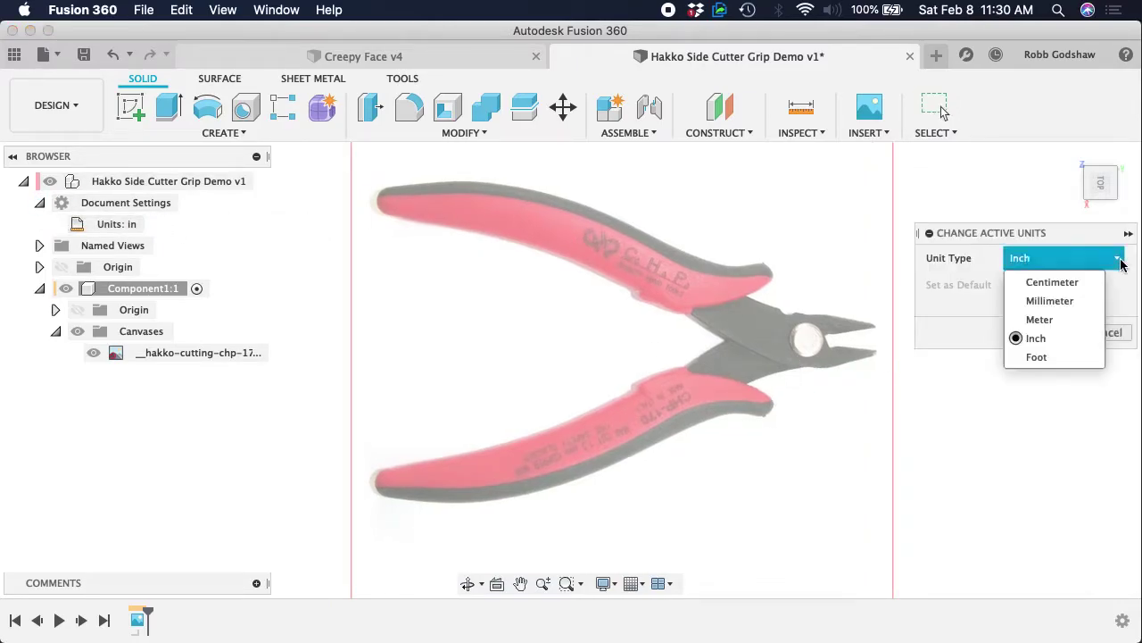
pyautogui.click(1050, 301)
pyautogui.click(1048, 332)
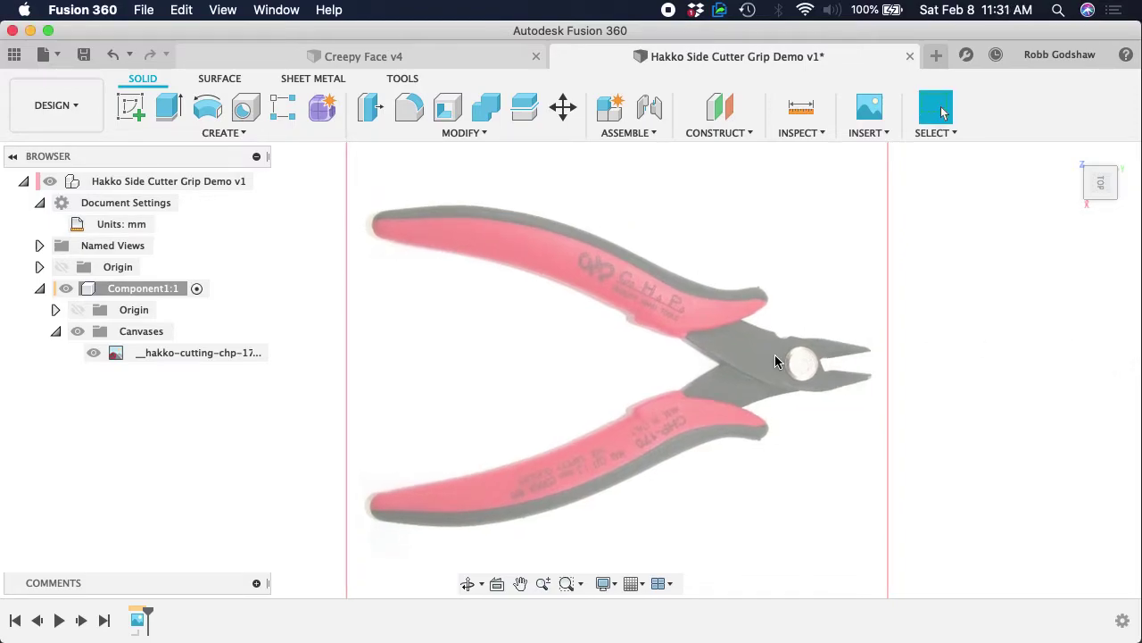
pyautogui.scroll(-3, 775, 360)
pyautogui.scroll(5, 775, 360)
pyautogui.scroll(-2, 775, 355)
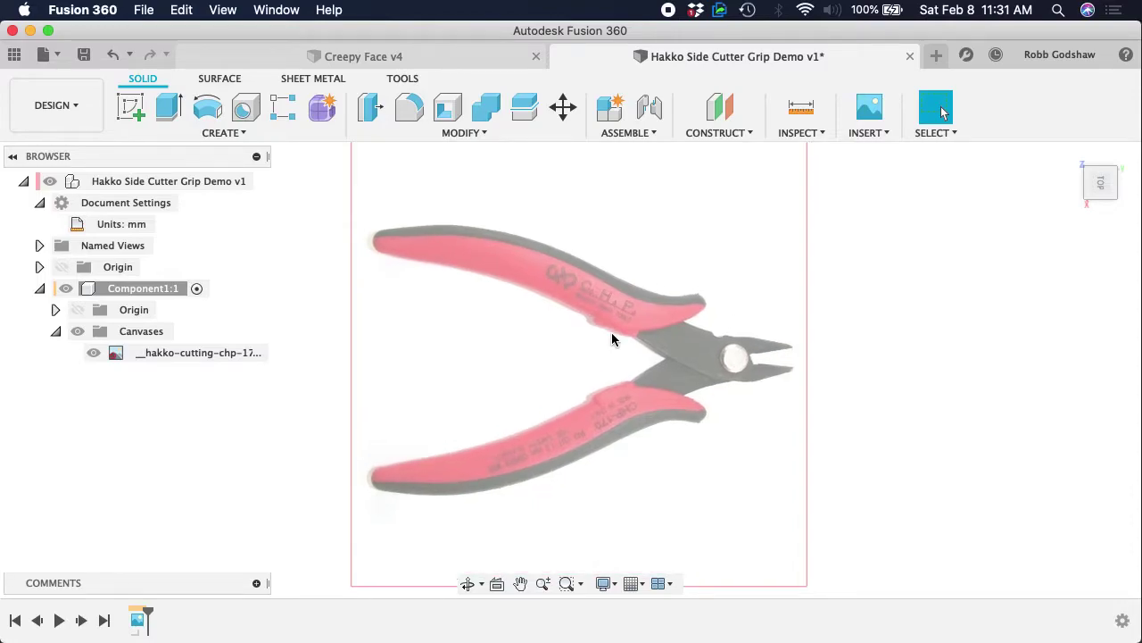
# - Switch to the Google image results for hakko side cutter and look through the reference pictures
pyautogui.hotkey('ctrl', 'Right')
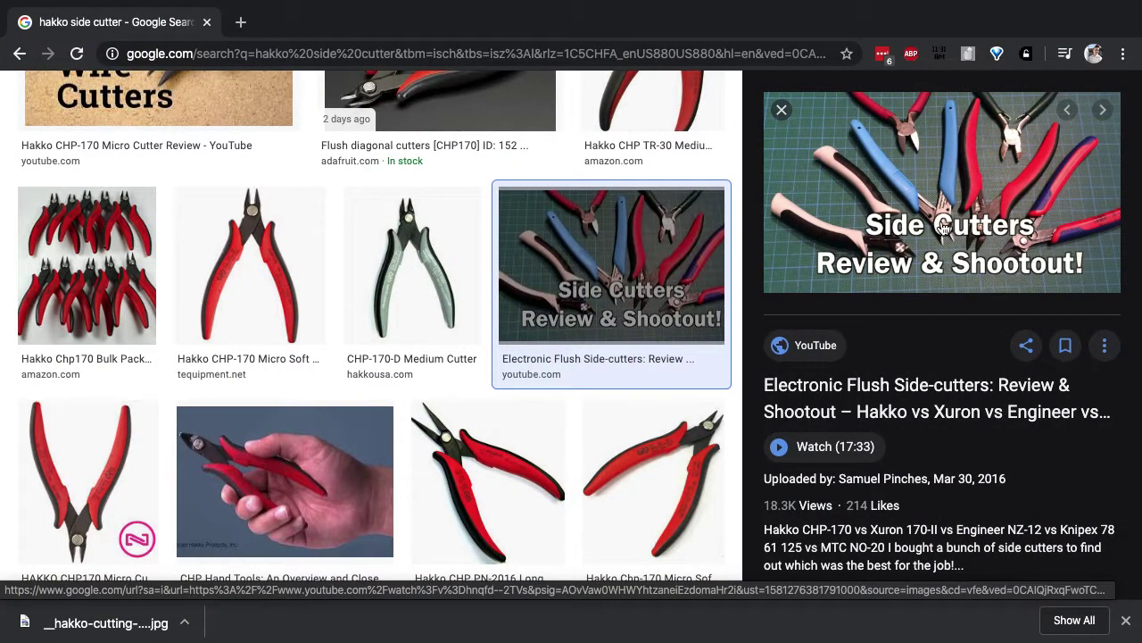
pyautogui.scroll(1, 944, 227)
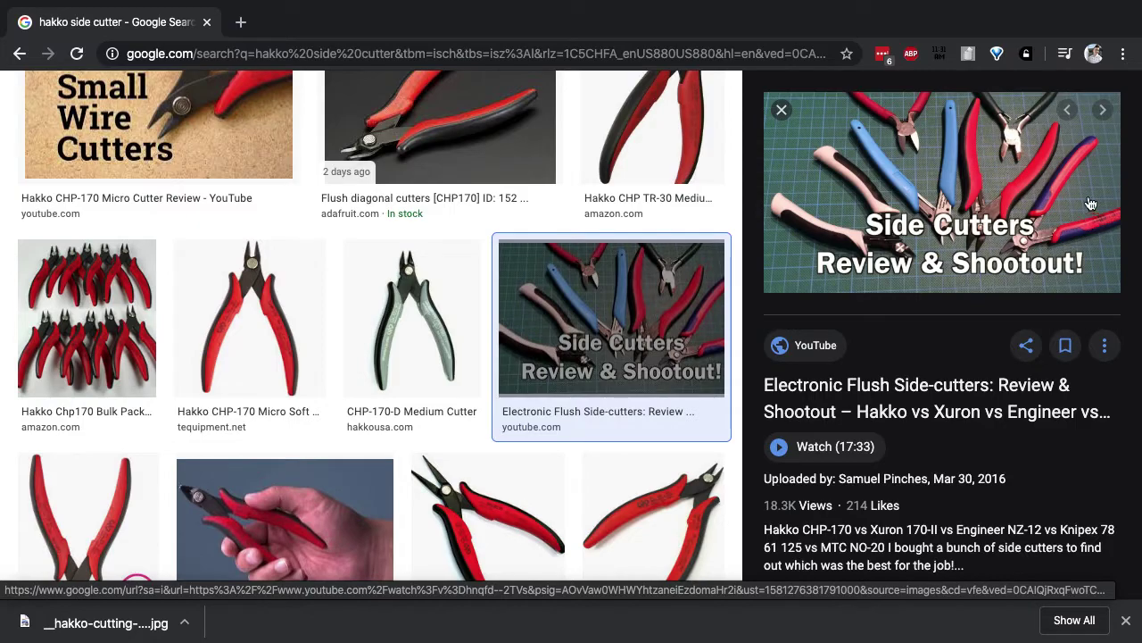
pyautogui.scroll(1, 1096, 169)
pyautogui.scroll(-3, 1093, 160)
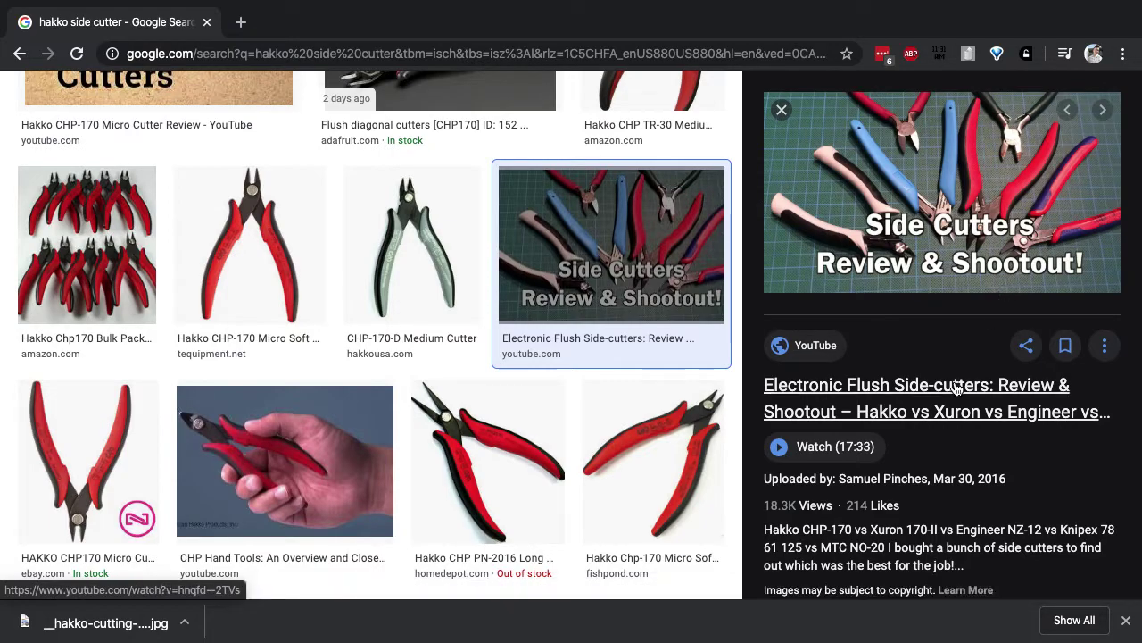
pyautogui.scroll(-1, 946, 339)
pyautogui.scroll(1, 906, 375)
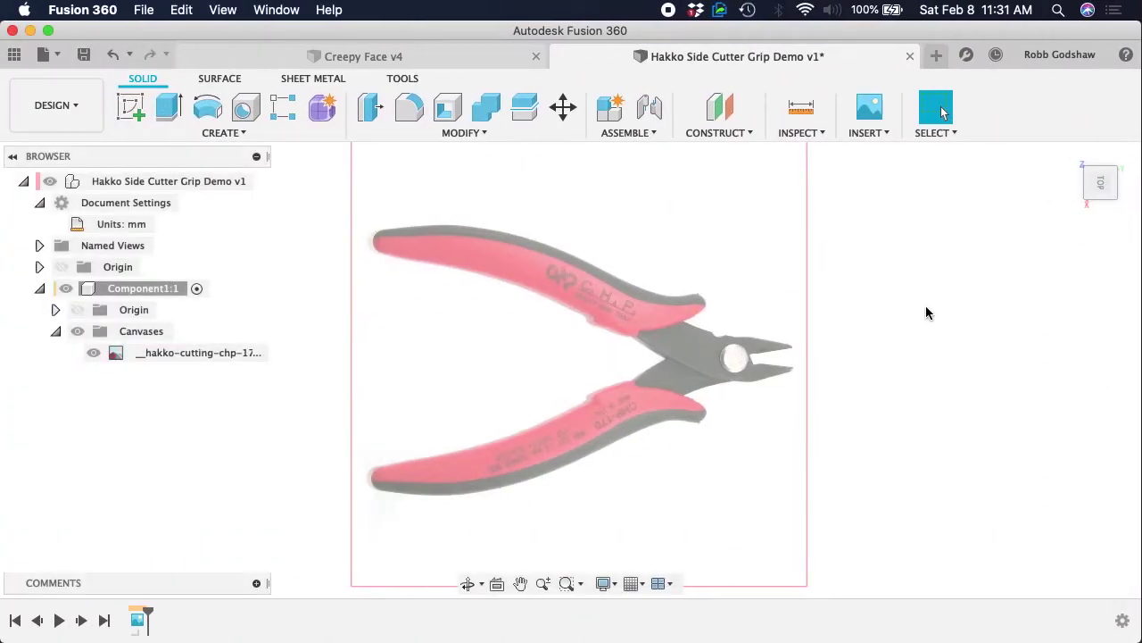
# - Create a new sketch on the horizontal origin plane that the cutter canvas lies on
pyautogui.scroll(5, 749, 305)
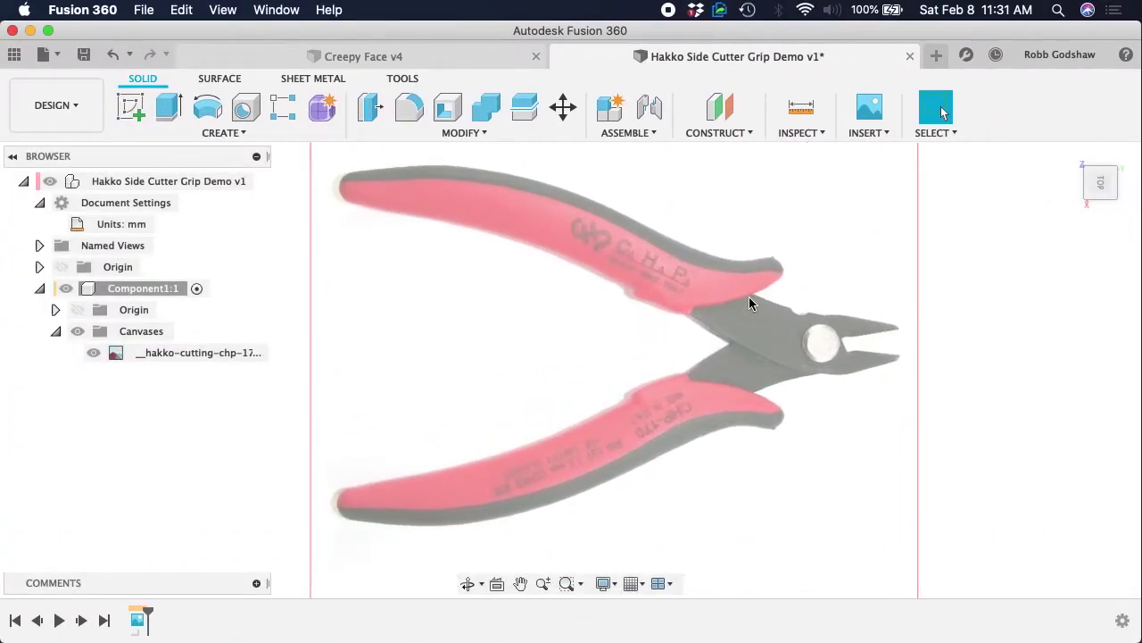
pyautogui.hscroll(3, 749, 304)
pyautogui.scroll(2, 748, 304)
pyautogui.scroll(1, 689, 361)
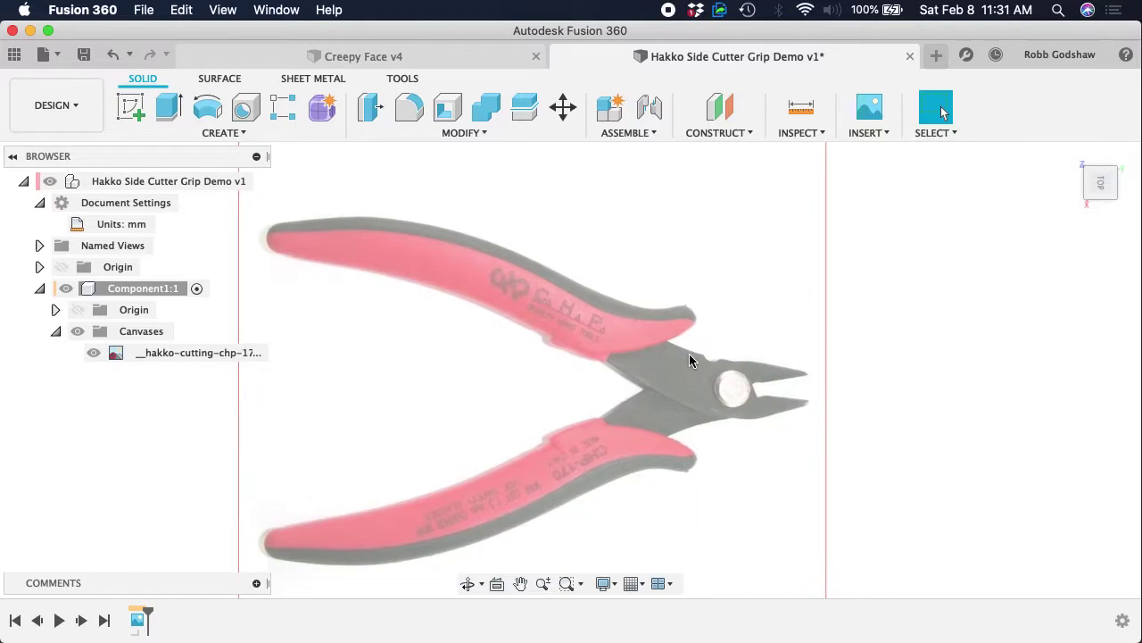
pyautogui.hscroll(-1, 689, 361)
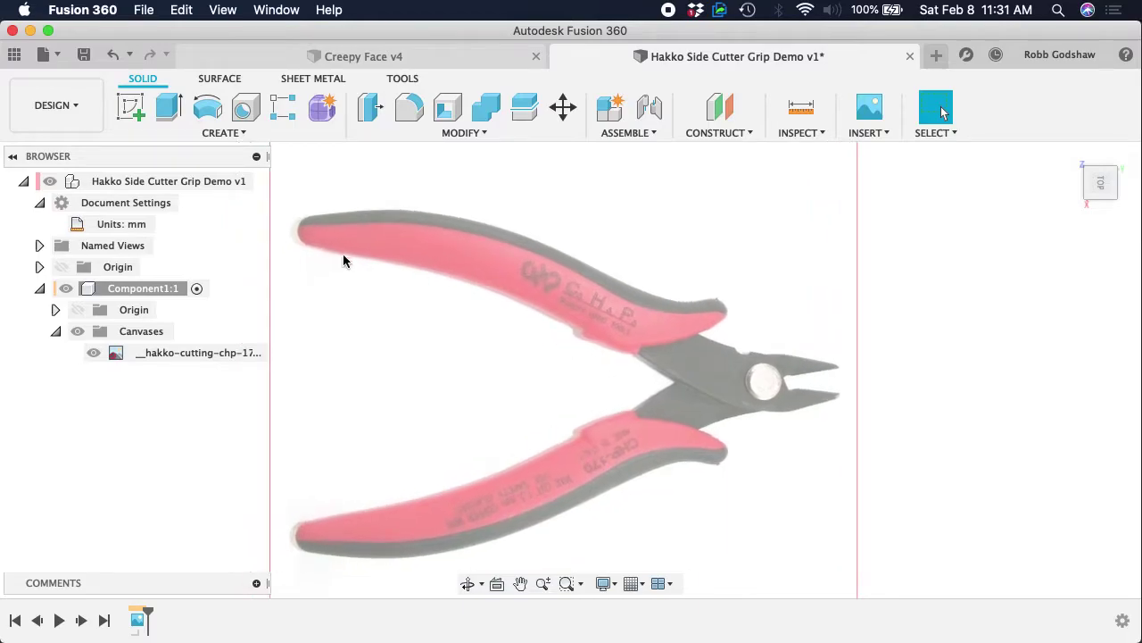
pyautogui.click(134, 116)
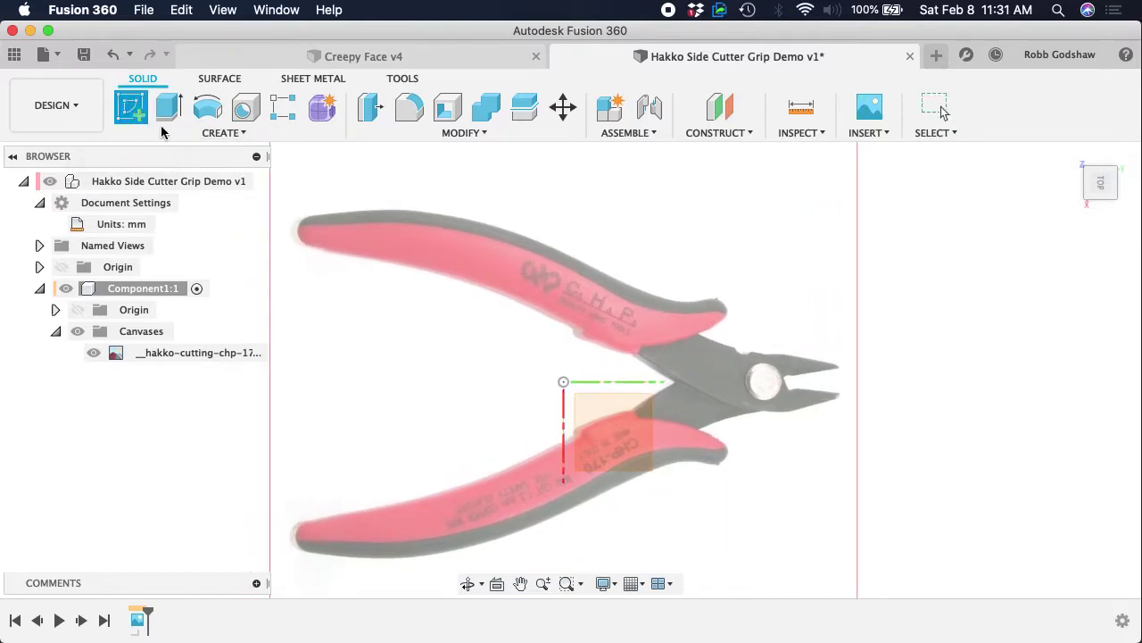
pyautogui.click(628, 423)
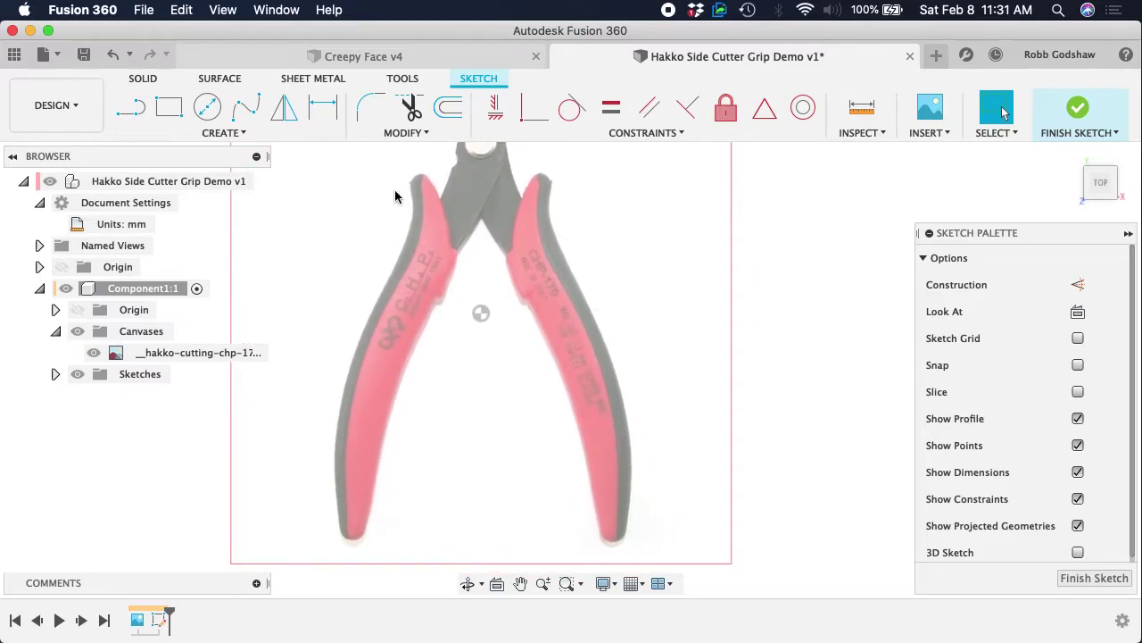
# - Trace the outline of the right handle grip with a closed fit point spline, starting at its upper end
pyautogui.click(243, 118)
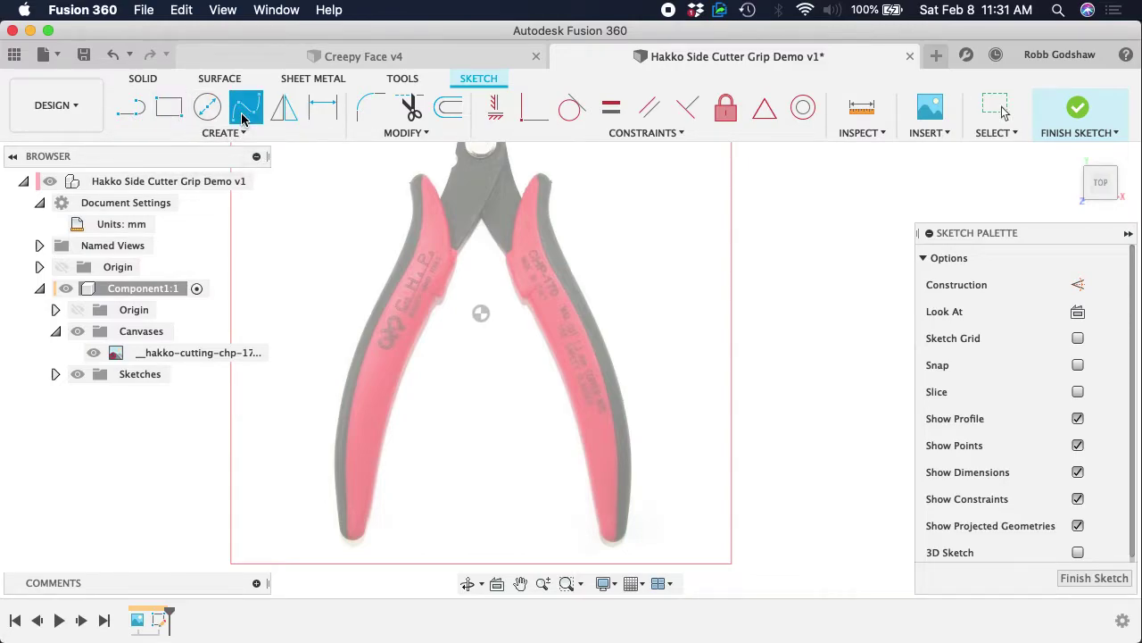
pyautogui.click(544, 175)
pyautogui.click(552, 188)
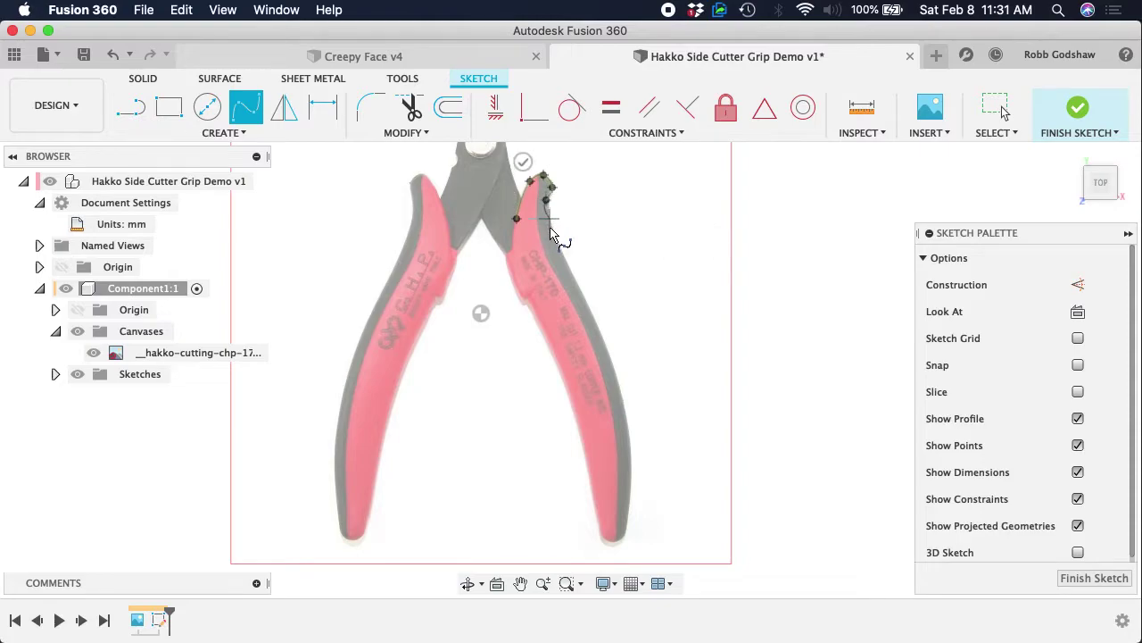
pyautogui.click(563, 261)
pyautogui.click(626, 532)
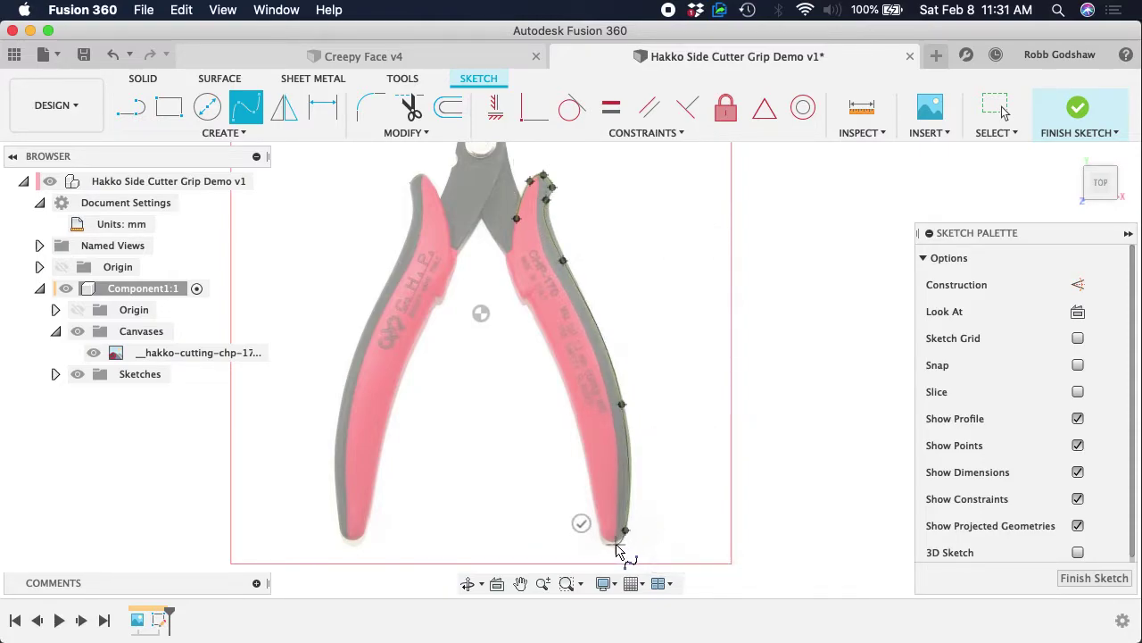
pyautogui.click(599, 536)
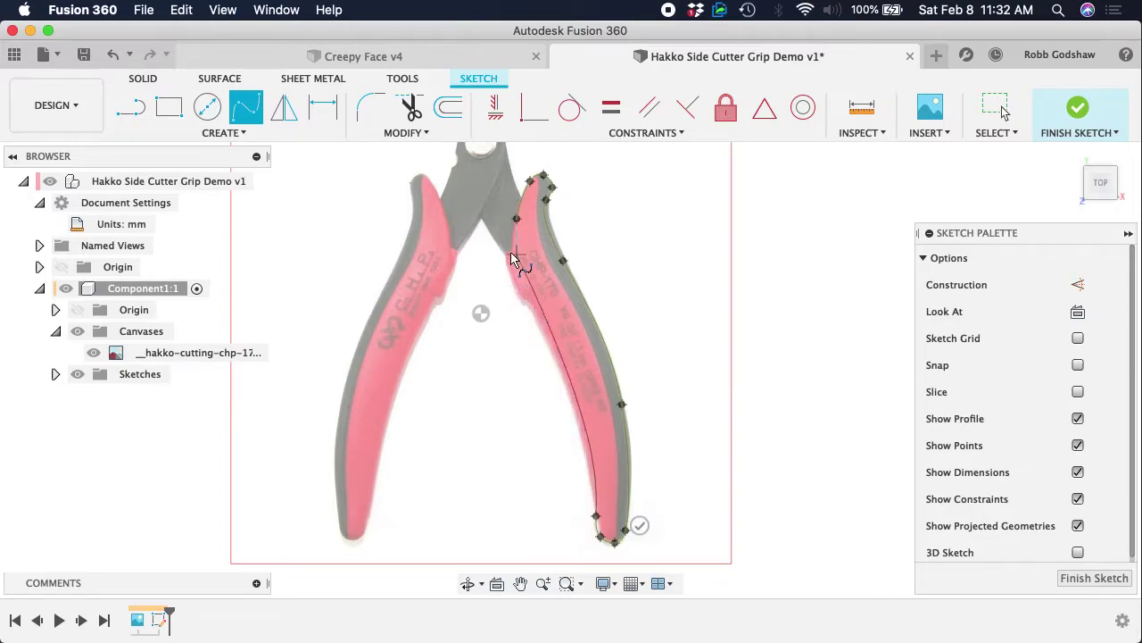
pyautogui.click(515, 275)
pyautogui.click(514, 221)
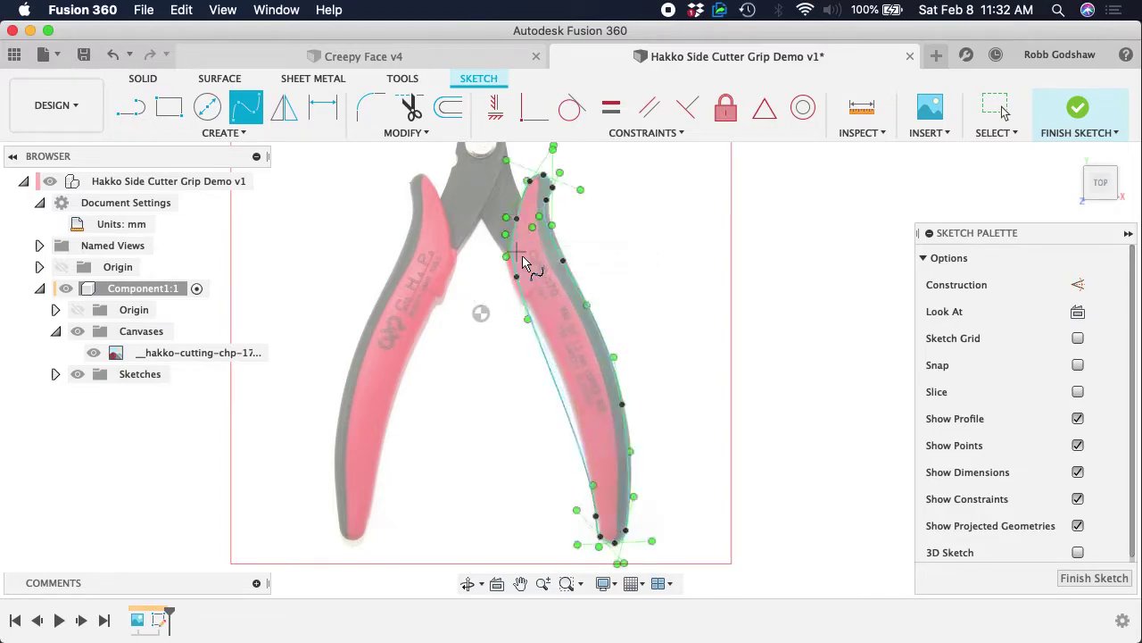
pyautogui.scroll(3, 544, 245)
pyautogui.scroll(-5, 548, 252)
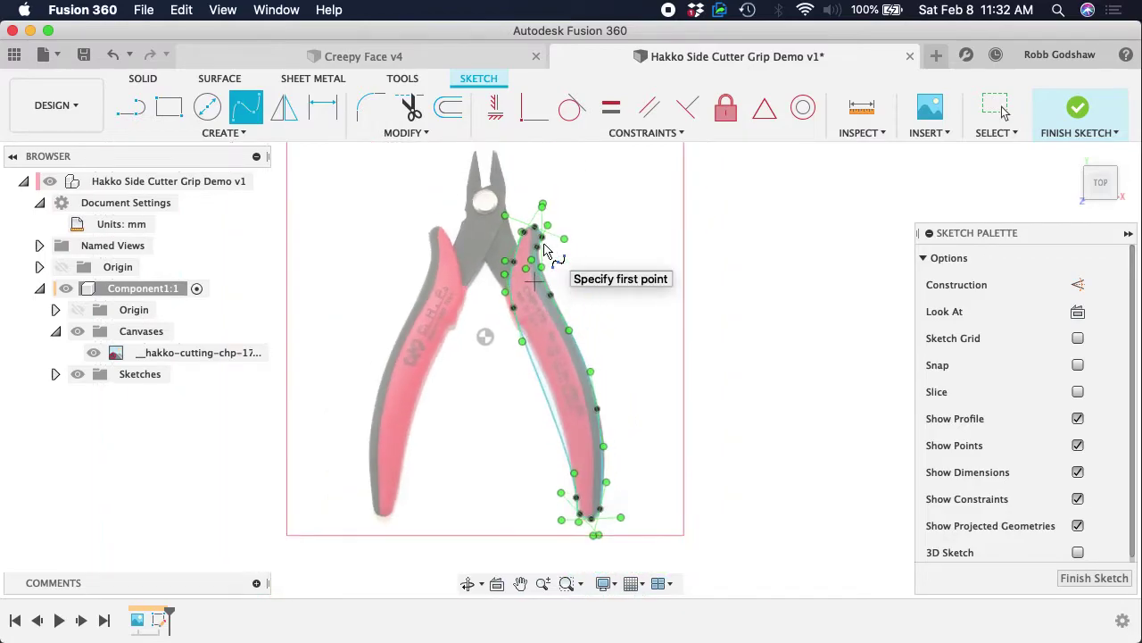
pyautogui.press('Escape')
# - Adjust the fit point and tangent handle on the right grip's inner edge so the spline follows the grip more closely
pyautogui.scroll(3, 548, 234)
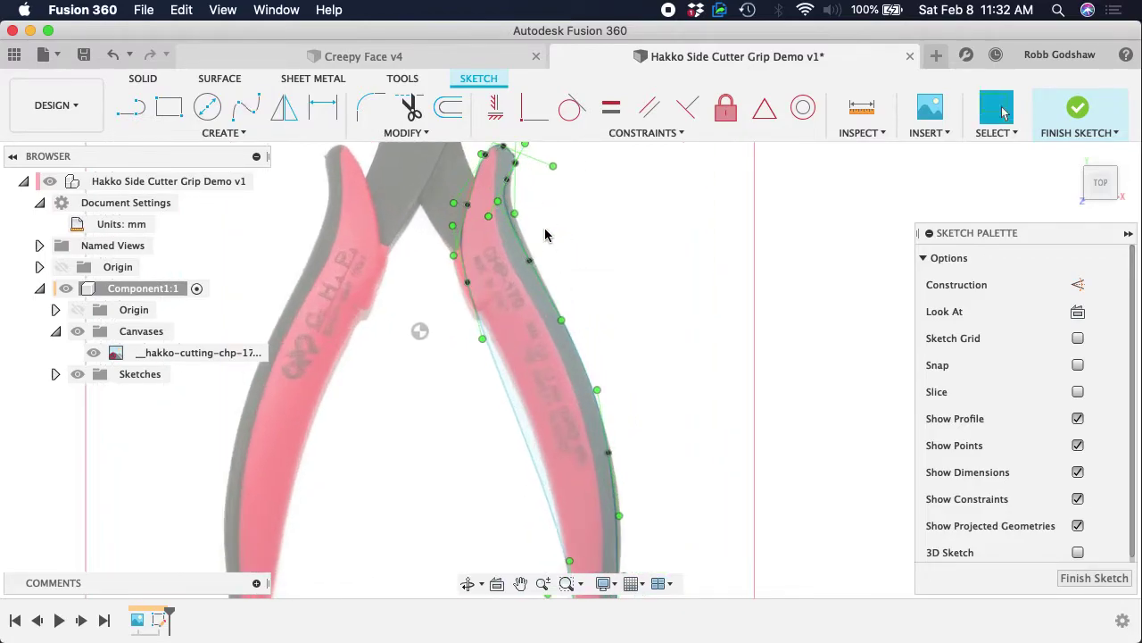
pyautogui.click(455, 306)
pyautogui.click(455, 306)
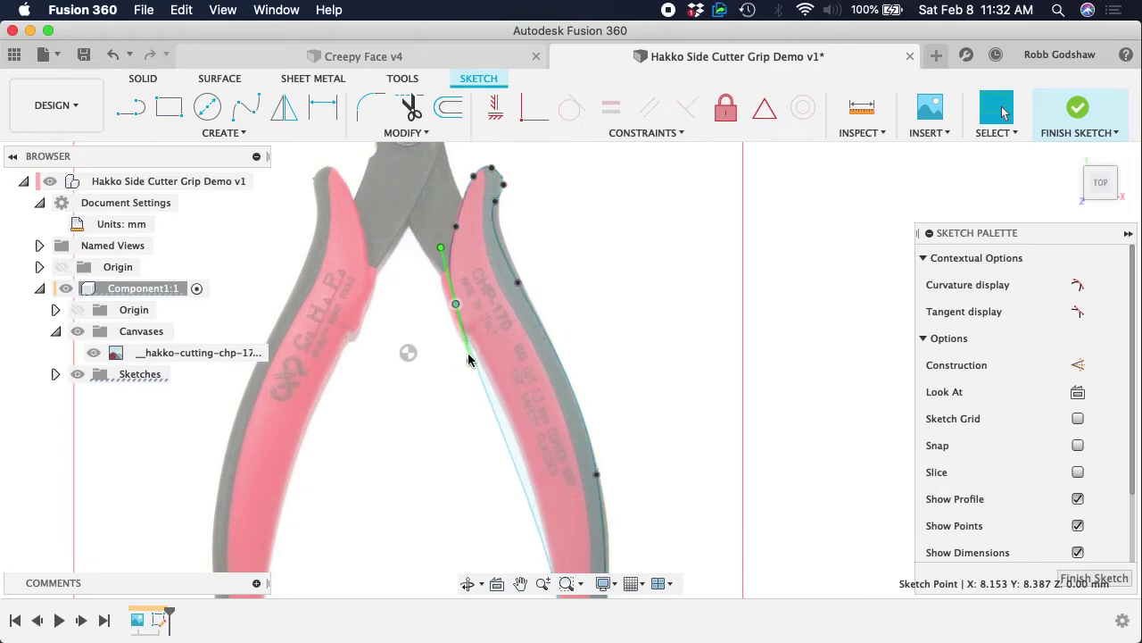
pyautogui.moveTo(472, 364); pyautogui.dragTo(482, 368)
pyautogui.moveTo(459, 311); pyautogui.dragTo(468, 336)
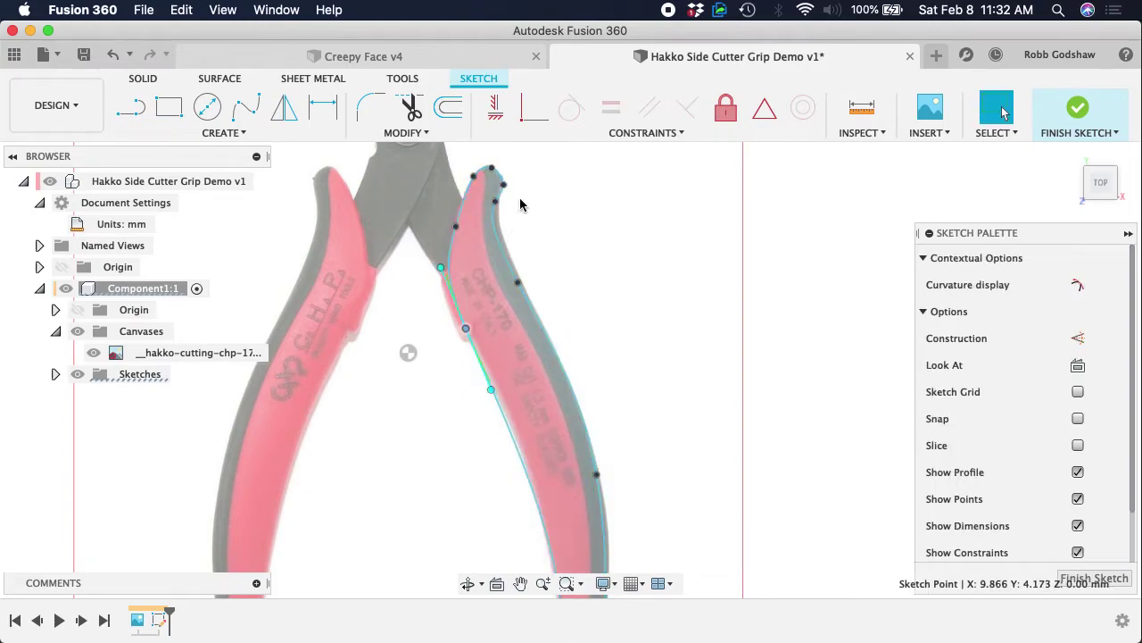
# - Reposition the spline's fit points around the right grip's upper tip and remove the extra one on its inner side
pyautogui.moveTo(496, 204); pyautogui.dragTo(499, 202)
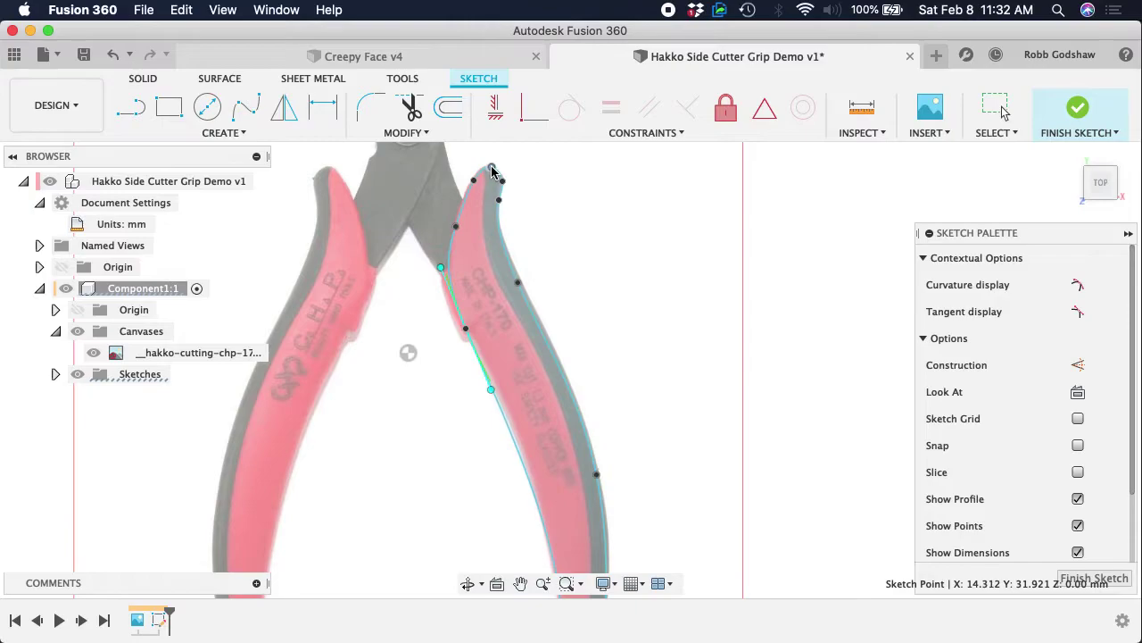
pyautogui.moveTo(493, 169); pyautogui.dragTo(482, 175)
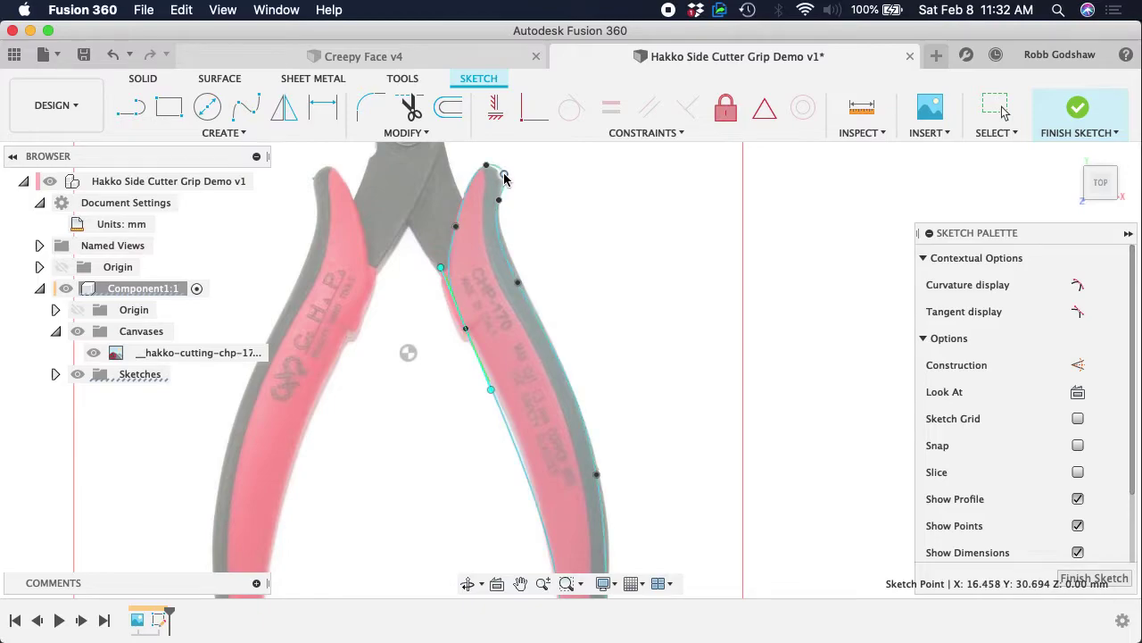
pyautogui.scroll(-1, 519, 233)
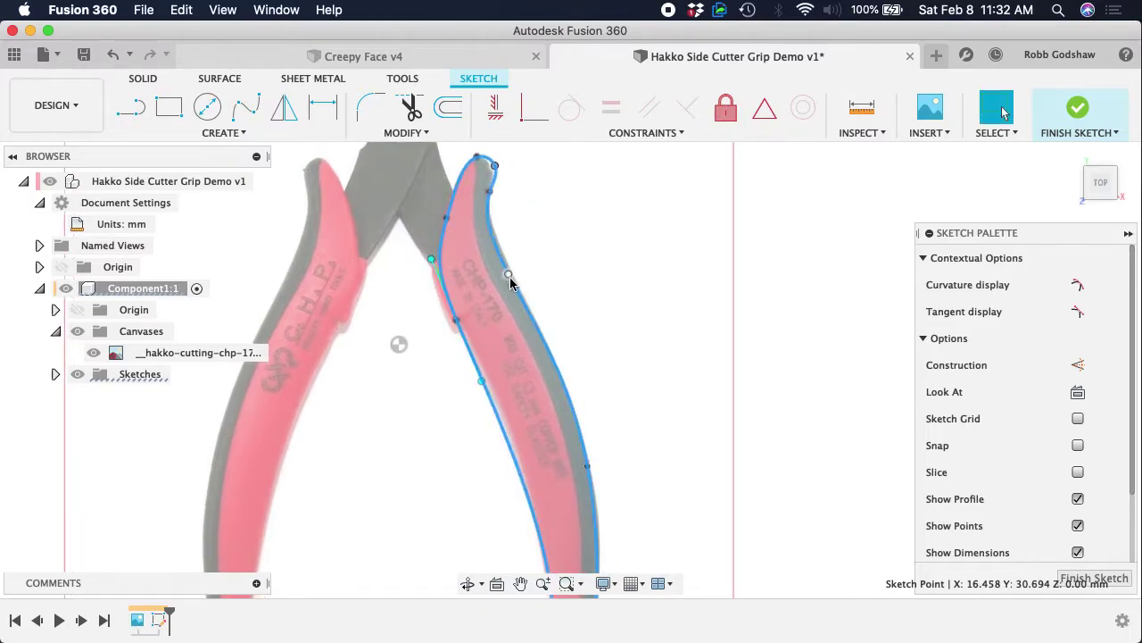
# - Reposition the spline's fit points along the lower half and lower end of the right grip to match the canvas outline
pyautogui.scroll(-4, 535, 393)
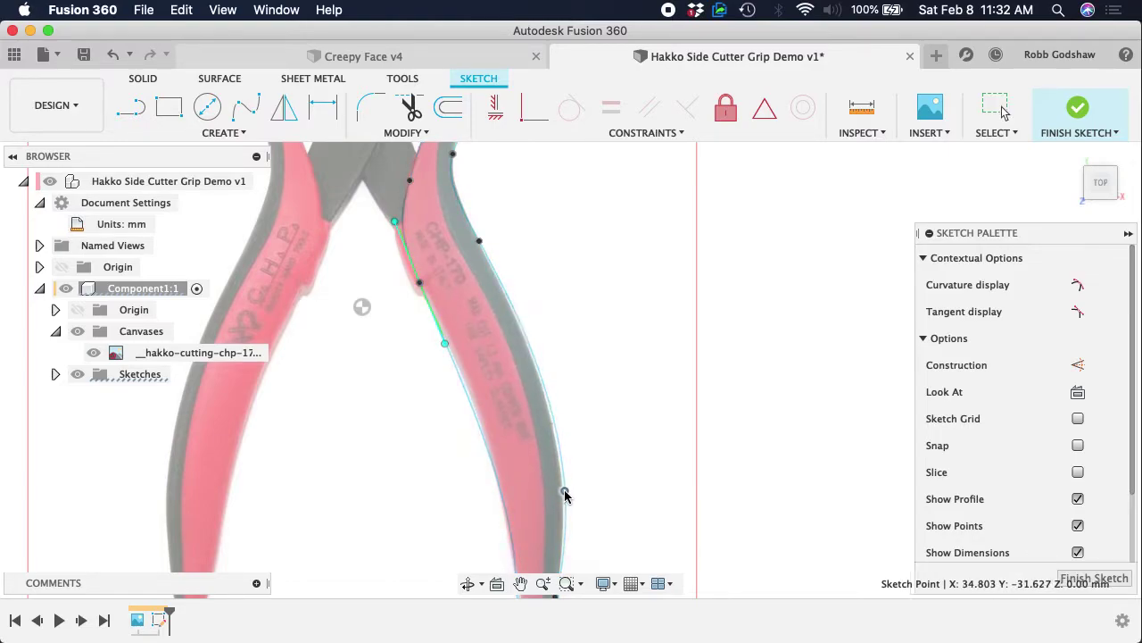
pyautogui.scroll(-5, 564, 496)
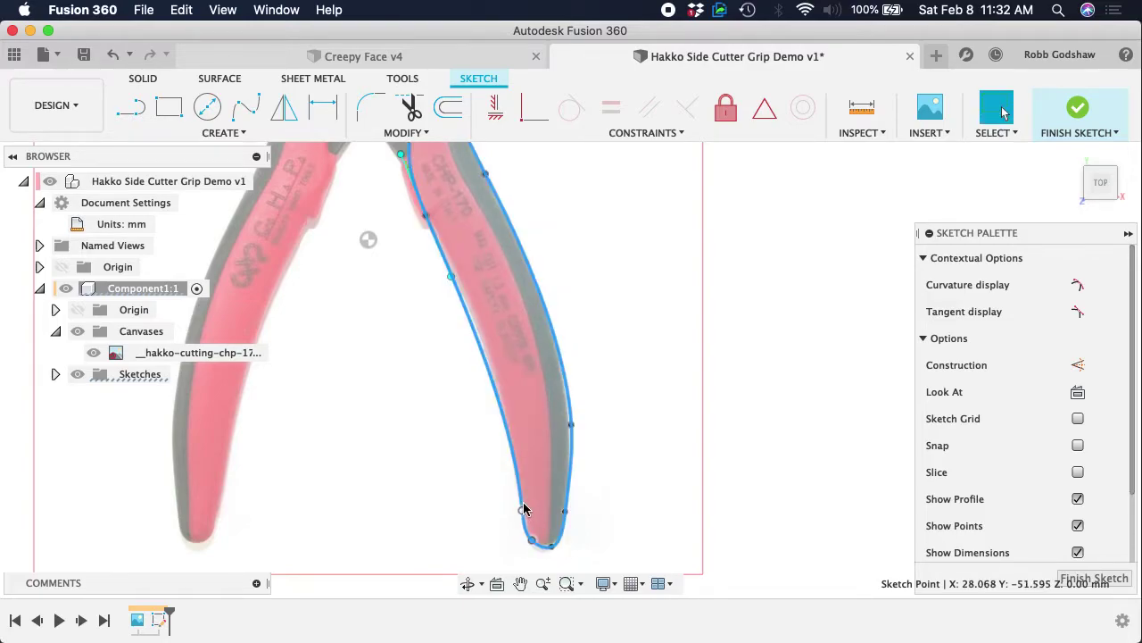
pyautogui.moveTo(514, 467); pyautogui.dragTo(513, 452)
pyautogui.moveTo(523, 527); pyautogui.dragTo(530, 534)
pyautogui.scroll(-5, 493, 415)
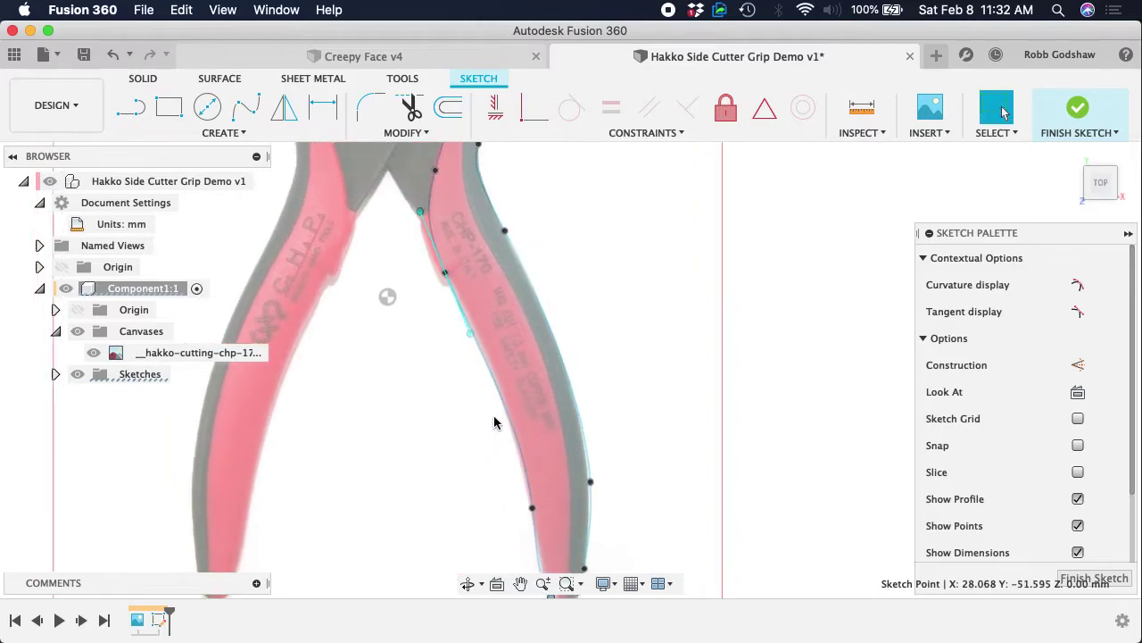
pyautogui.hscroll(-2, 485, 415)
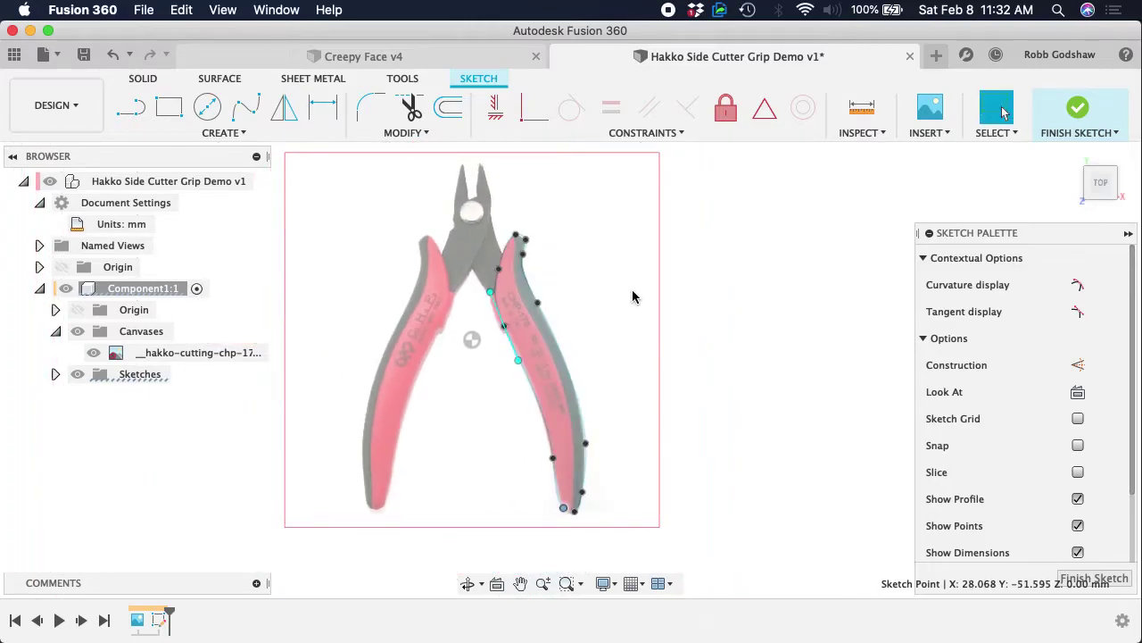
pyautogui.hscroll(-5, 632, 290)
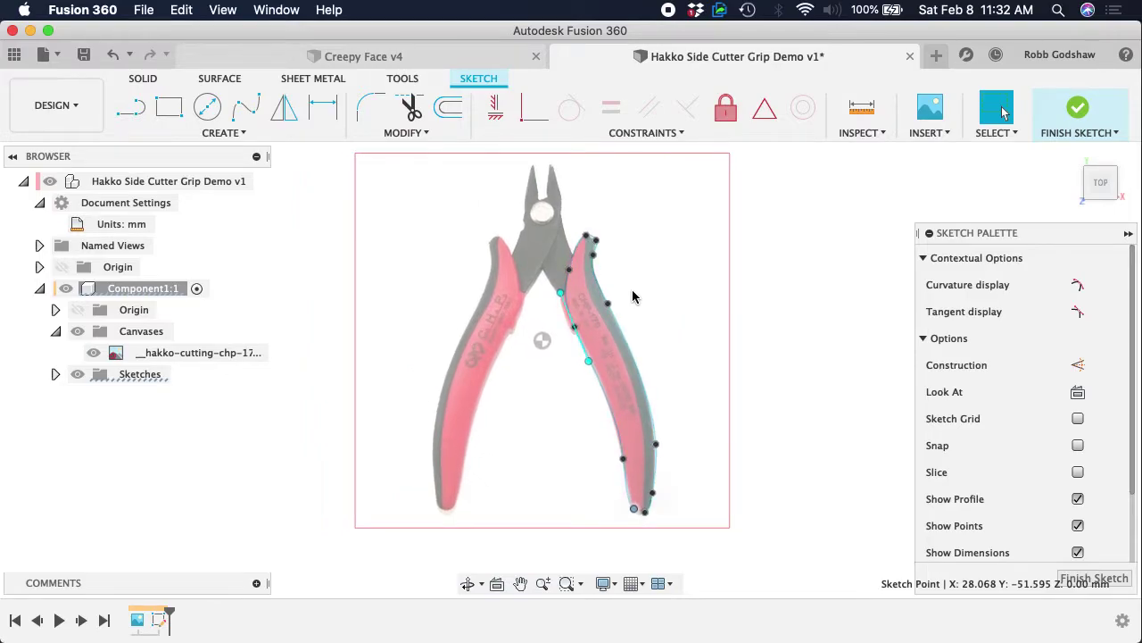
# - Check the cutter pictures in the Google image results in the browser and return to Fusion 360
pyautogui.click(928, 132)
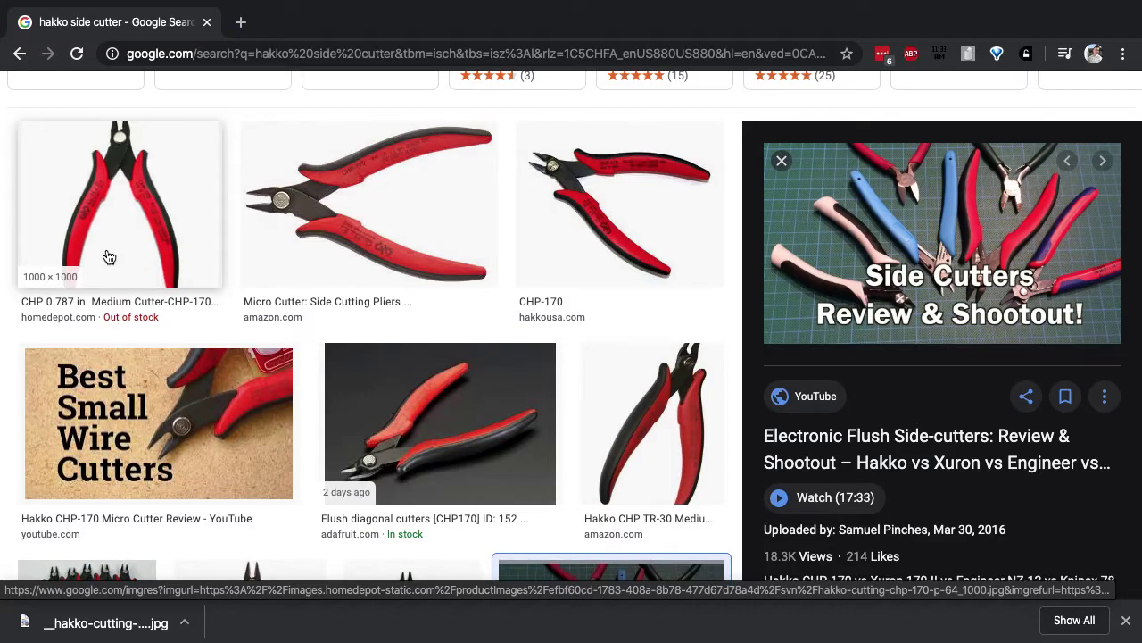
pyautogui.scroll(1, 109, 257)
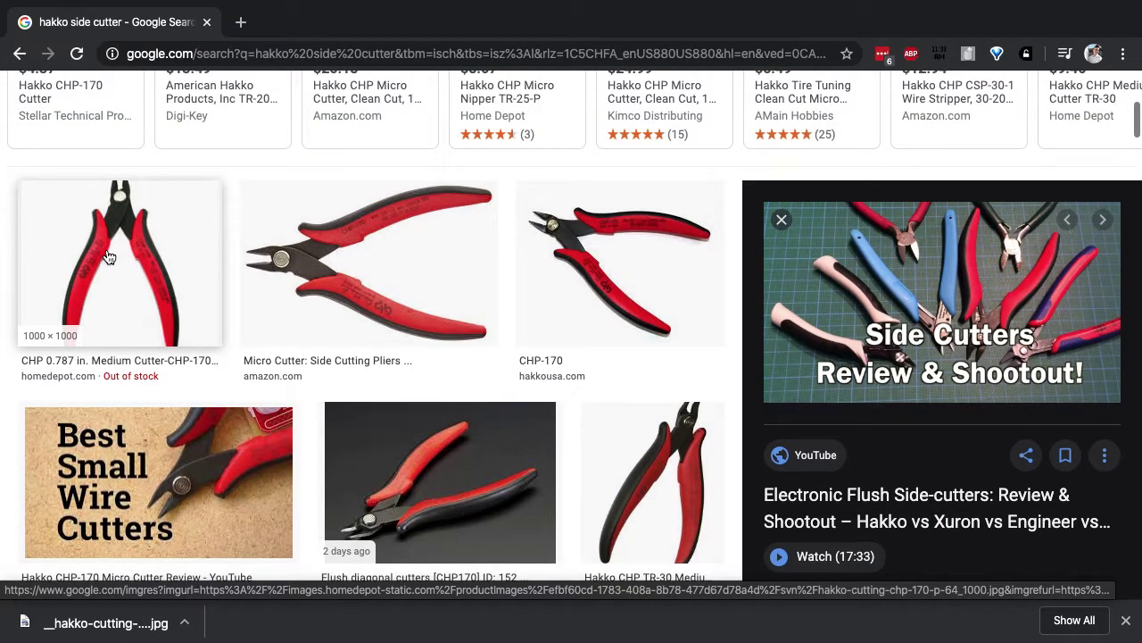
pyautogui.hotkey('ctrl', 'Left')
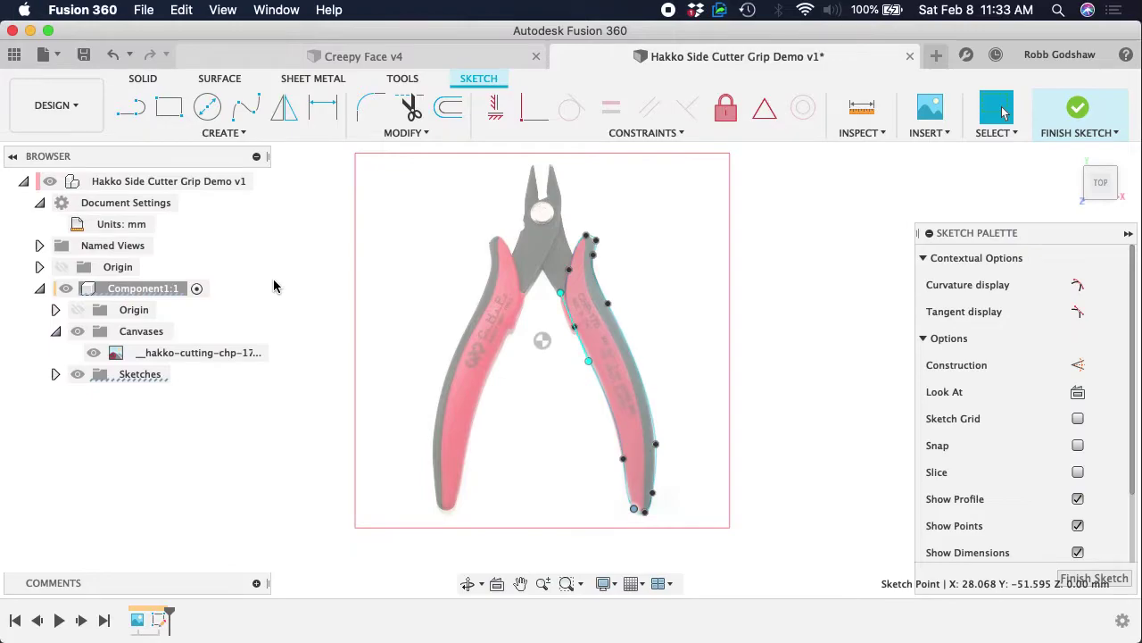
# - Check the canvas calibration distance from the left handle's lower end to the tip of the right jaw
pyautogui.rightClick(222, 354)
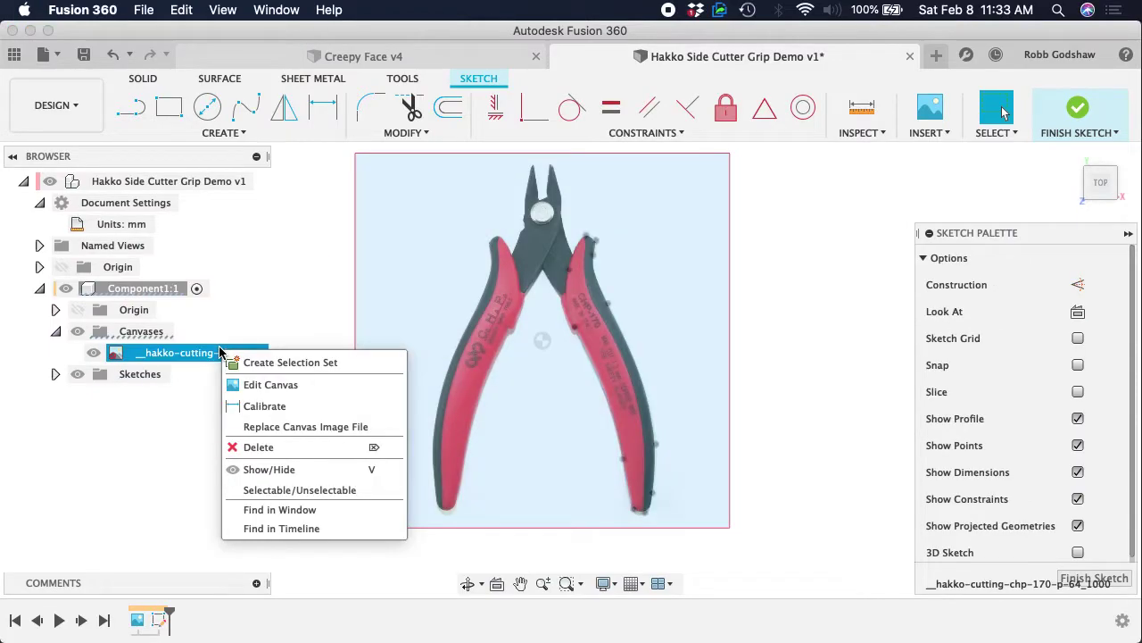
pyautogui.click(255, 403)
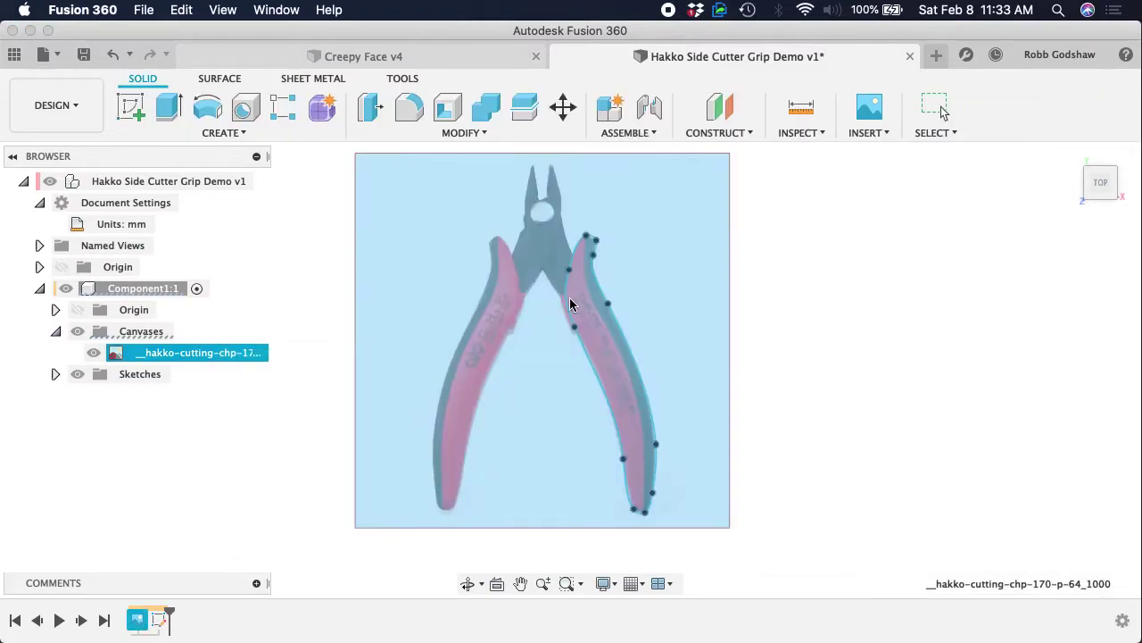
pyautogui.click(443, 511)
pyautogui.click(552, 167)
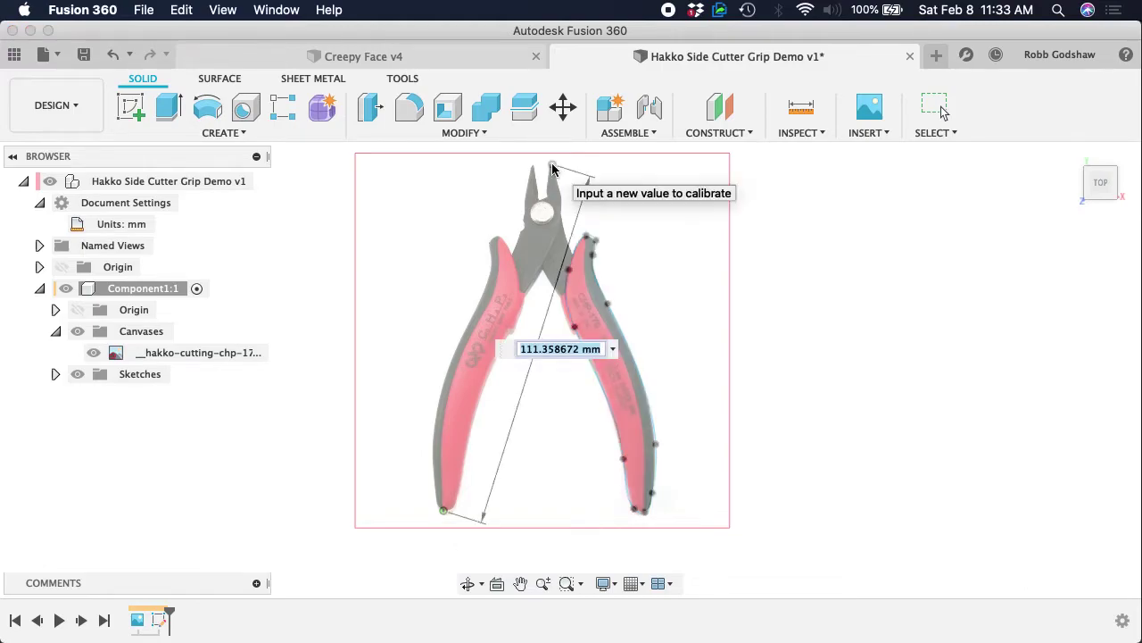
pyautogui.press('Return')
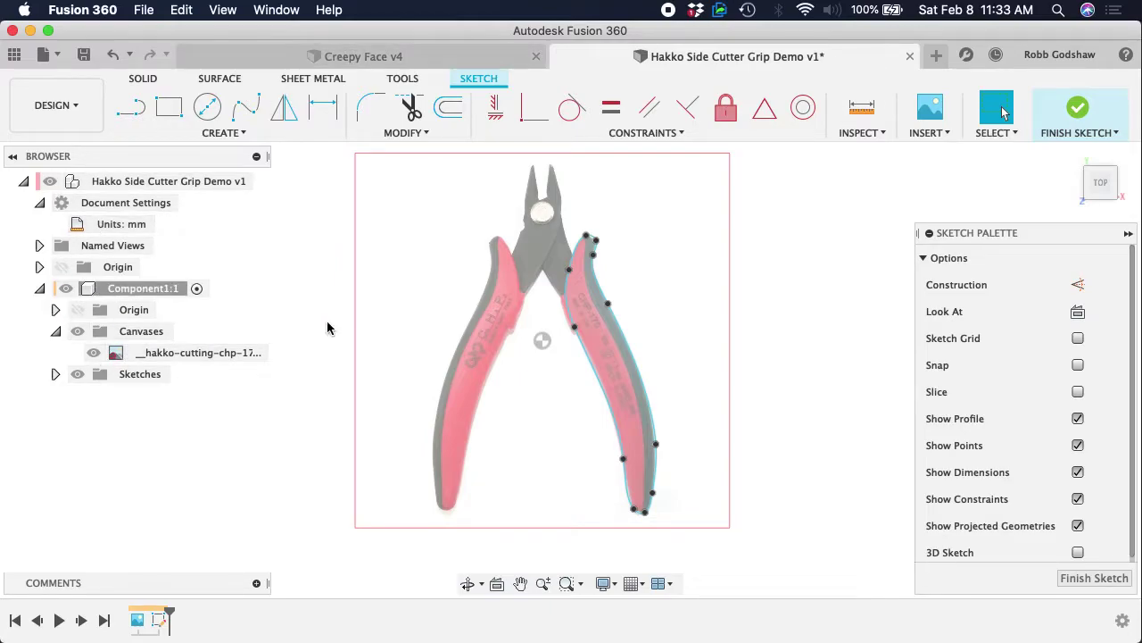
# - Finish the sketch with the traced outline of the right grip
pyautogui.scroll(3, 614, 374)
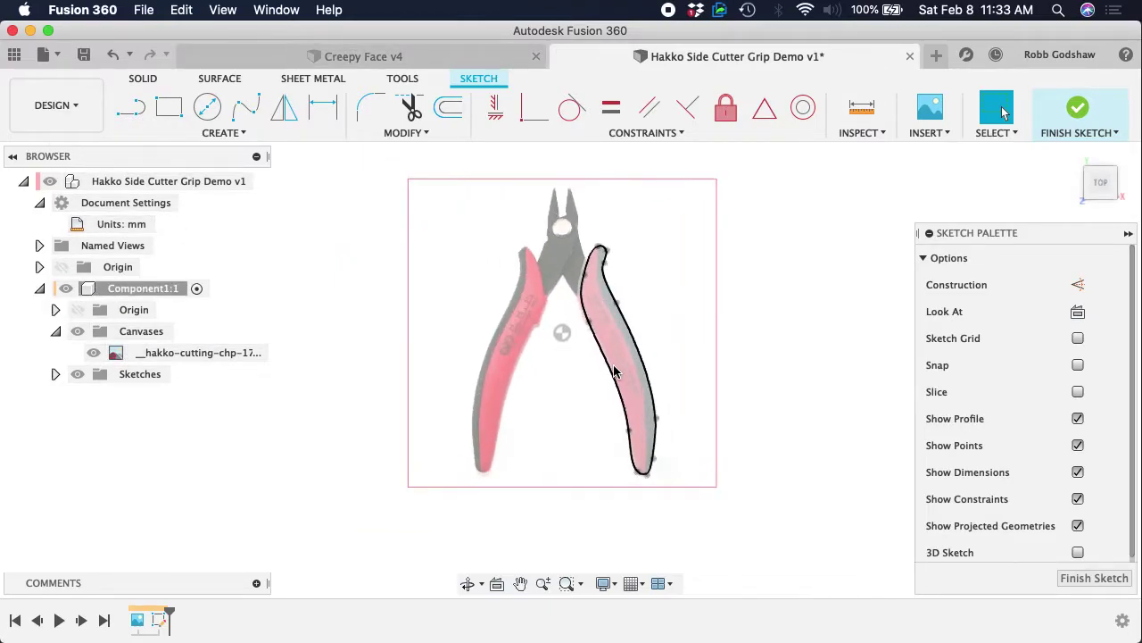
pyautogui.moveTo(530, 347); pyautogui.dragTo(497, 361, button='middle')
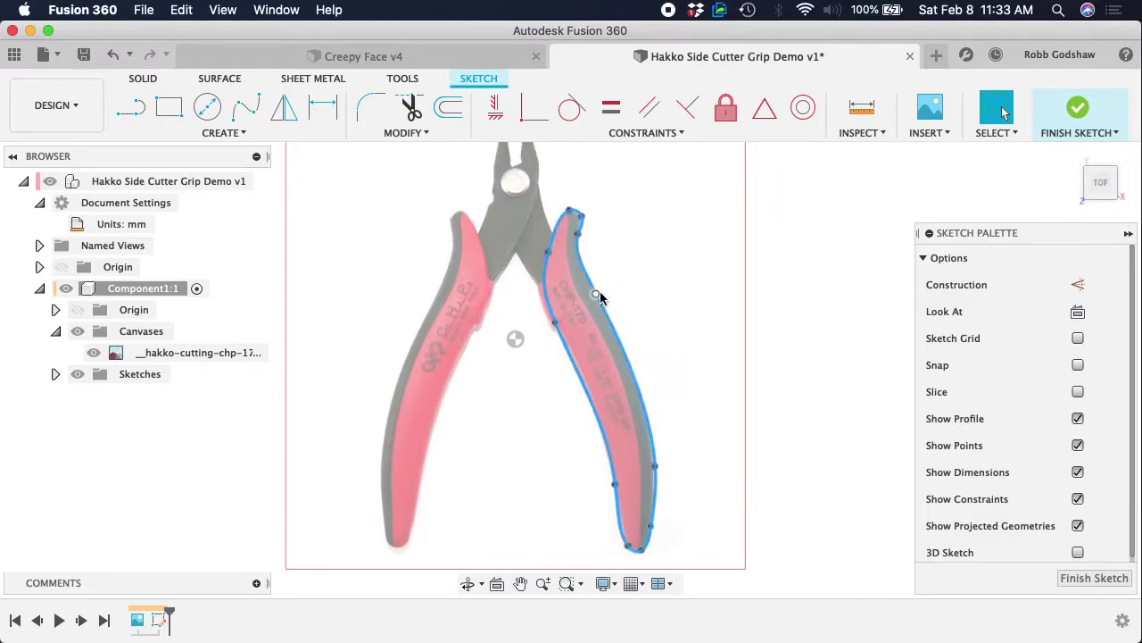
pyautogui.hscroll(3, 567, 375)
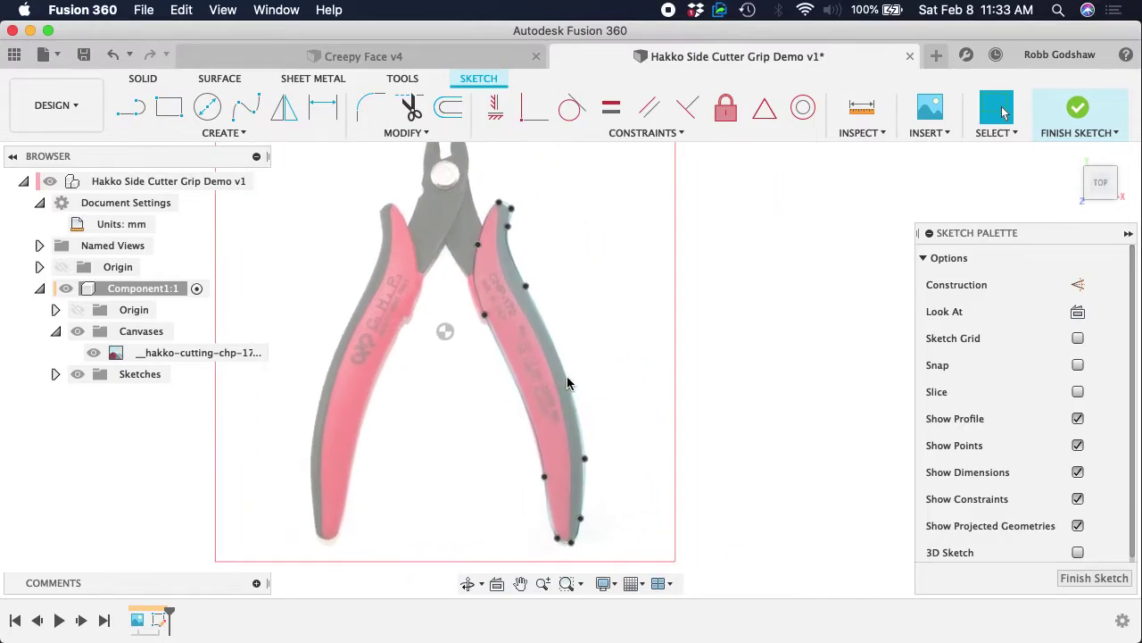
pyautogui.click(1079, 111)
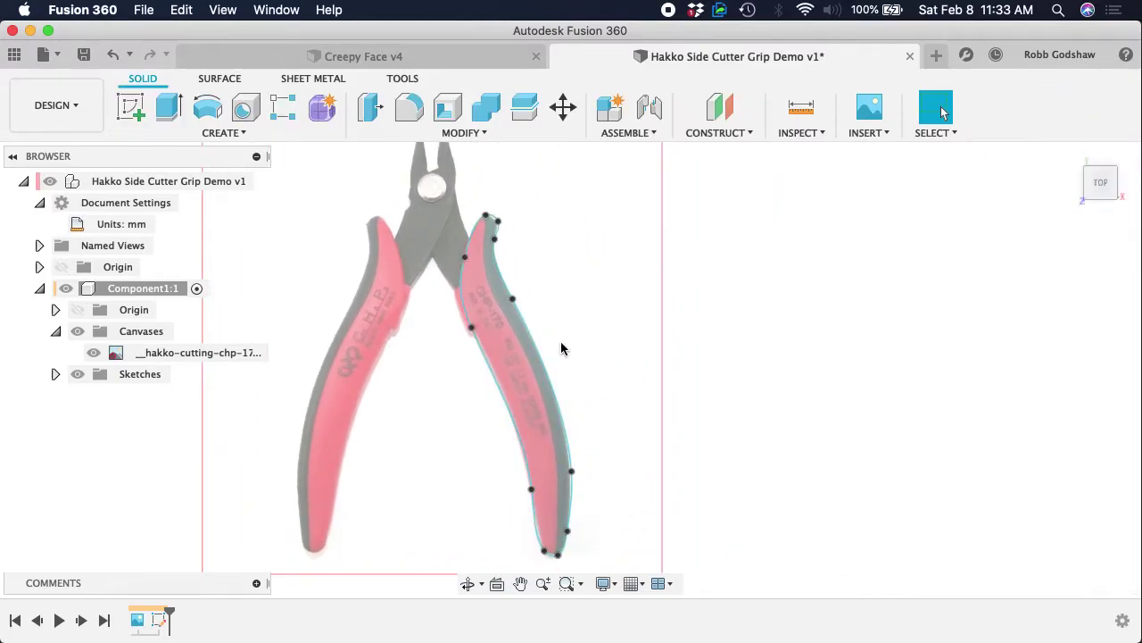
# - Extrude the traced grip profile upward from the canvas plane as a new body
pyautogui.hscroll(-2, 548, 351)
pyautogui.keyDown('shift'); pyautogui.hscroll(10, 548, 354); pyautogui.keyUp('shift')
pyautogui.keyDown('shift'); pyautogui.hscroll(-4, 548, 354); pyautogui.keyUp('shift')
pyautogui.keyDown('shift'); pyautogui.hscroll(-6, 548, 355); pyautogui.keyUp('shift')
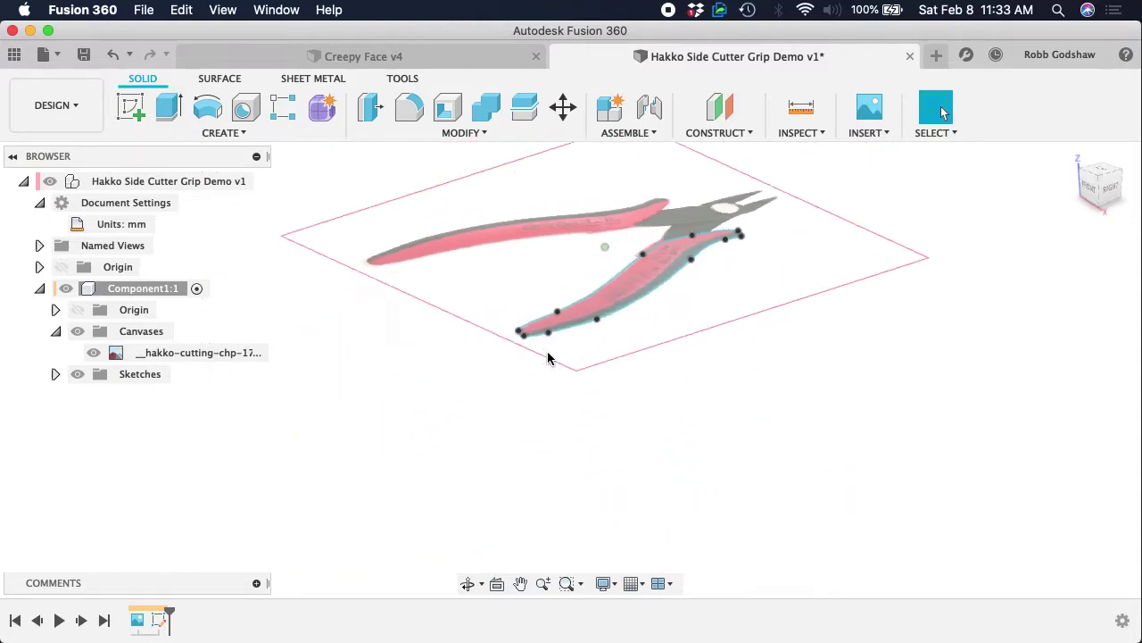
pyautogui.hscroll(3, 548, 354)
pyautogui.scroll(4, 548, 354)
pyautogui.scroll(3, 548, 357)
pyautogui.hscroll(3, 548, 357)
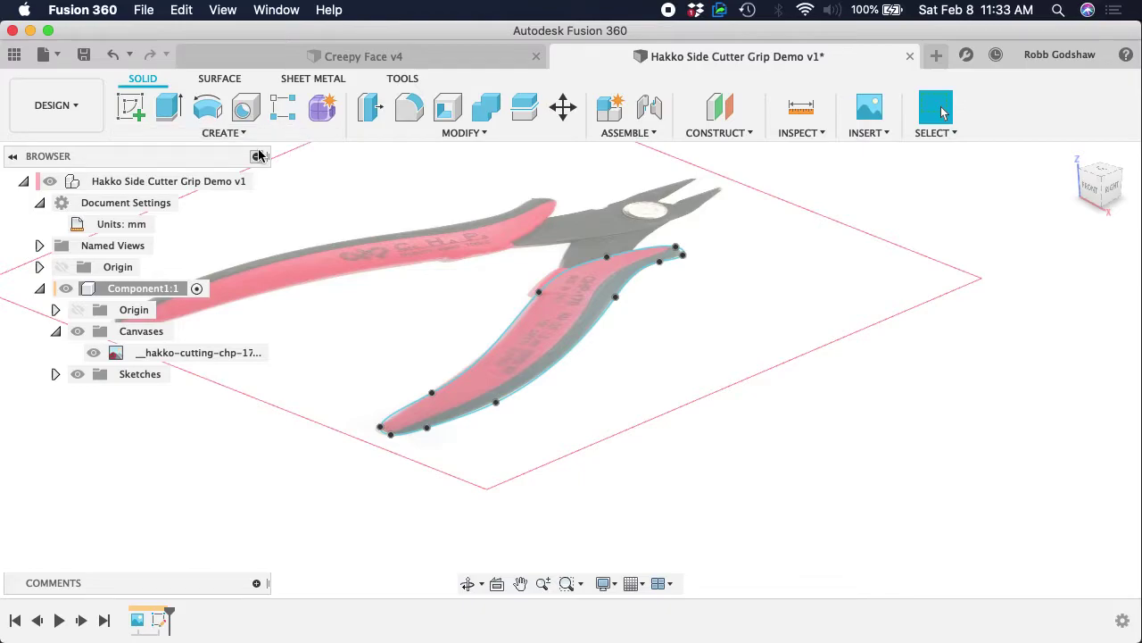
pyautogui.scroll(2, 286, 230)
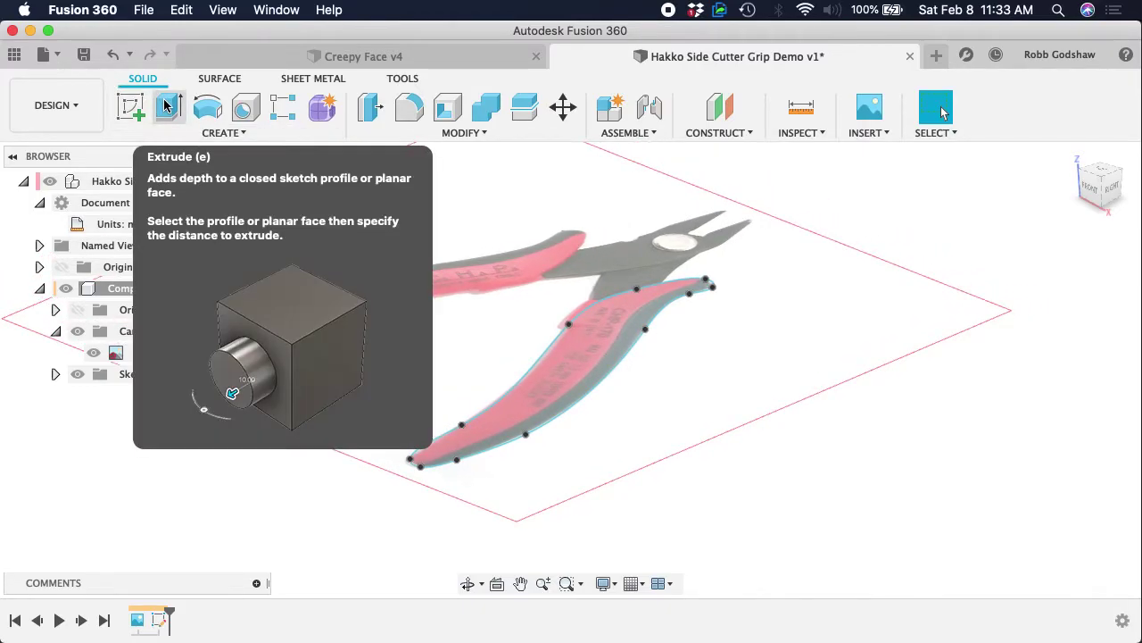
pyautogui.click(167, 105)
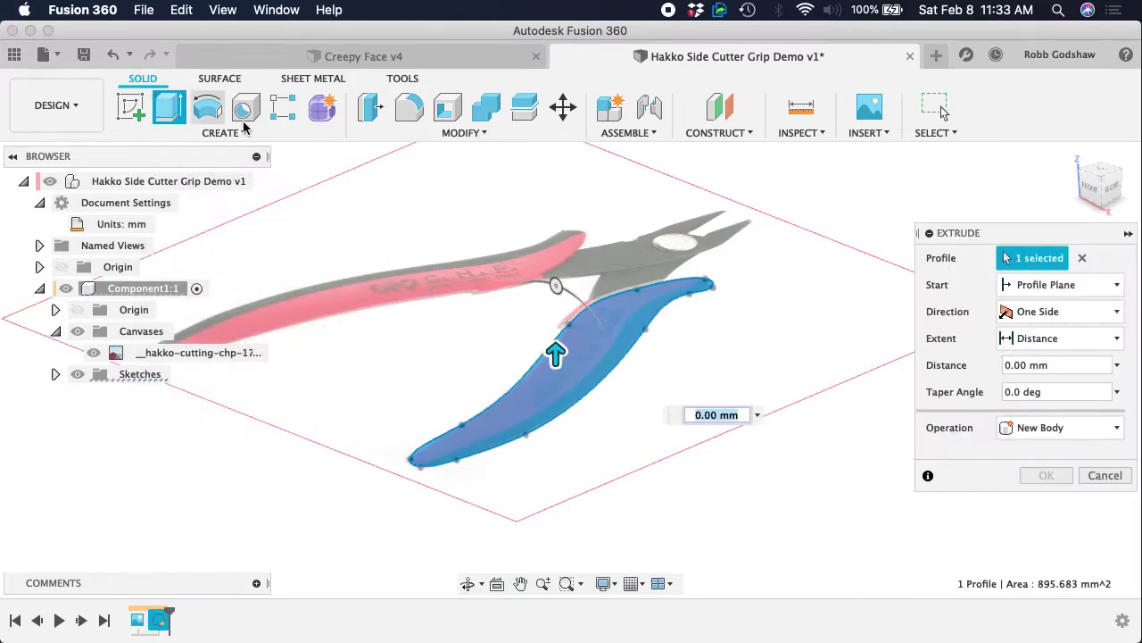
pyautogui.moveTo(555, 353); pyautogui.dragTo(556, 286)
pyautogui.press('Return')
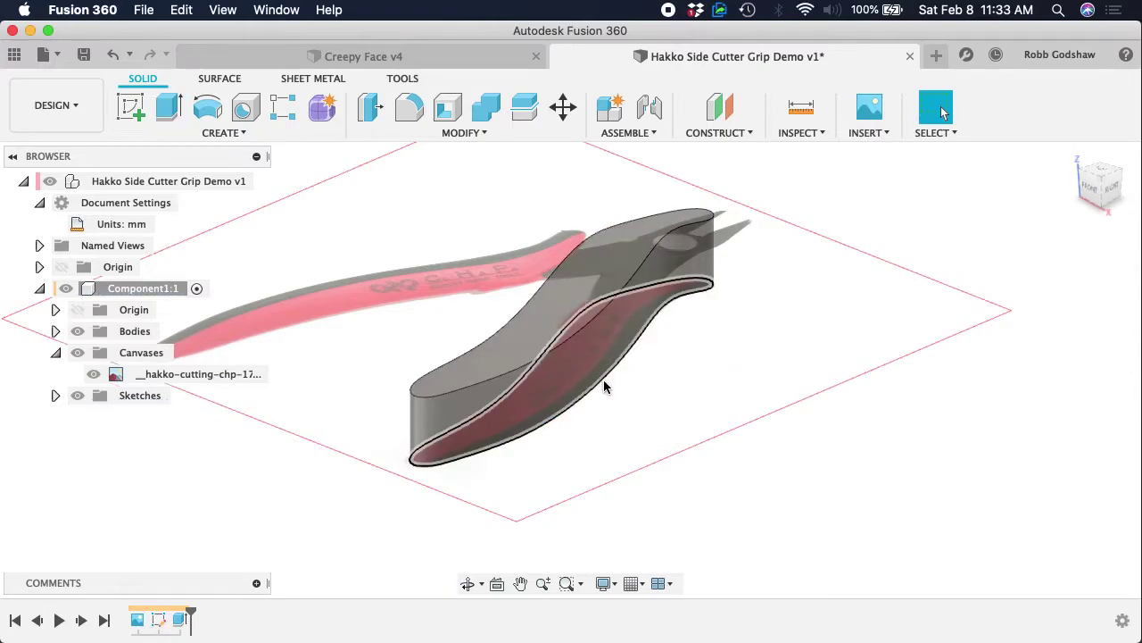
# - Hide the canvases and try a 4.88 mm fillet on the upper and lower edge loops of the grip body
pyautogui.click(78, 352)
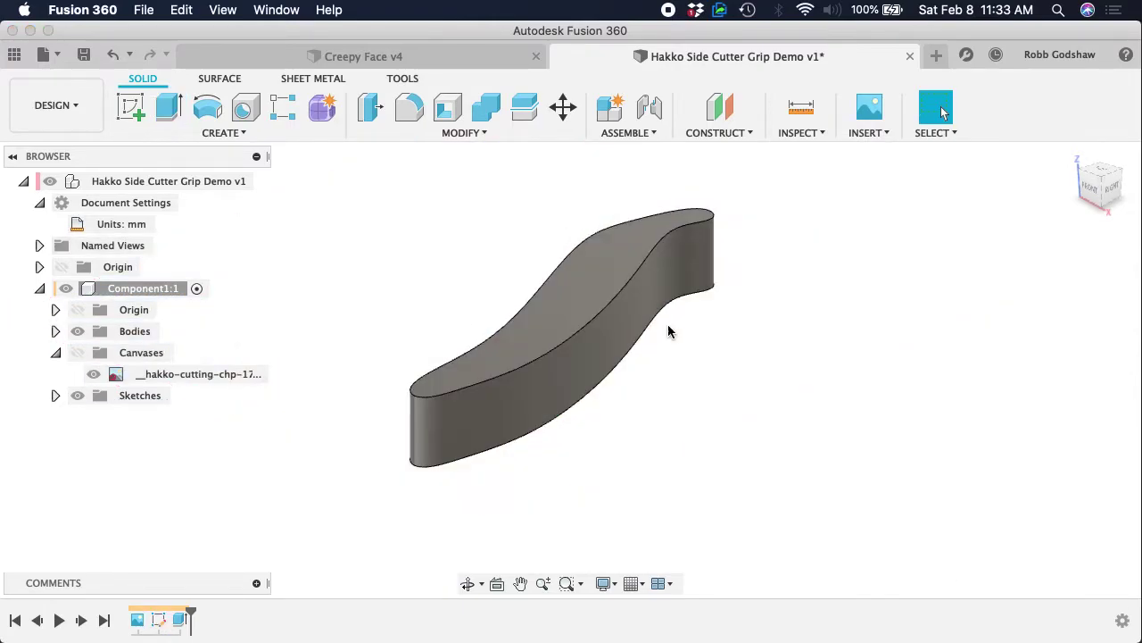
pyautogui.press('f')
pyautogui.click(607, 313)
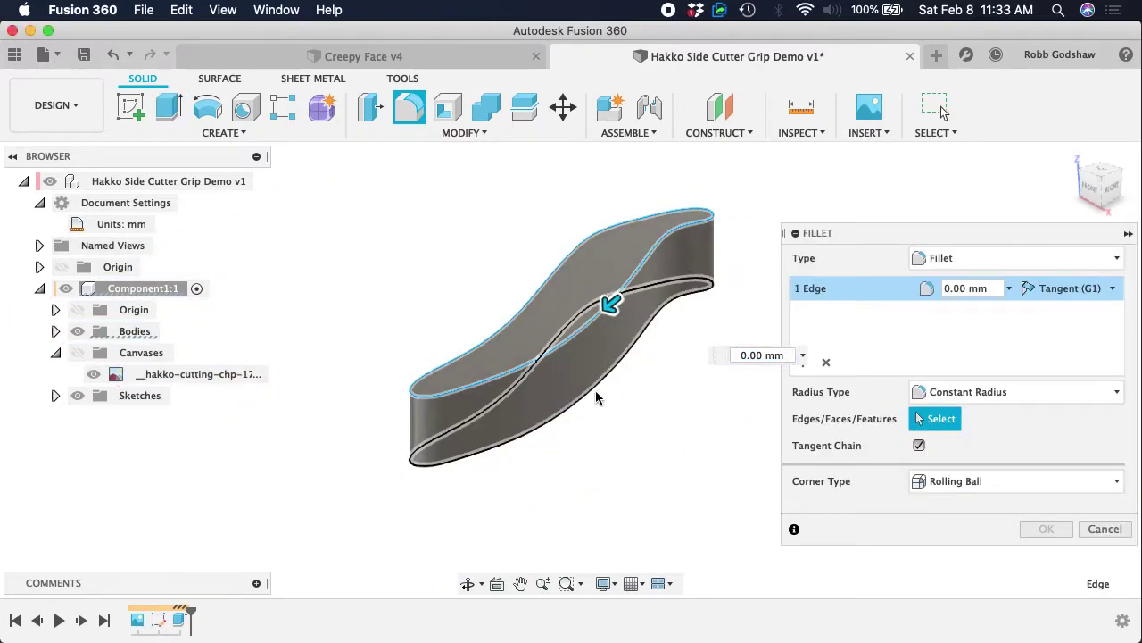
pyautogui.click(595, 390)
pyautogui.moveTo(596, 399)
pyautogui.mouseDown()
pyautogui.moveTo(586, 375)
pyautogui.moveTo(596, 385)
pyautogui.mouseUp()
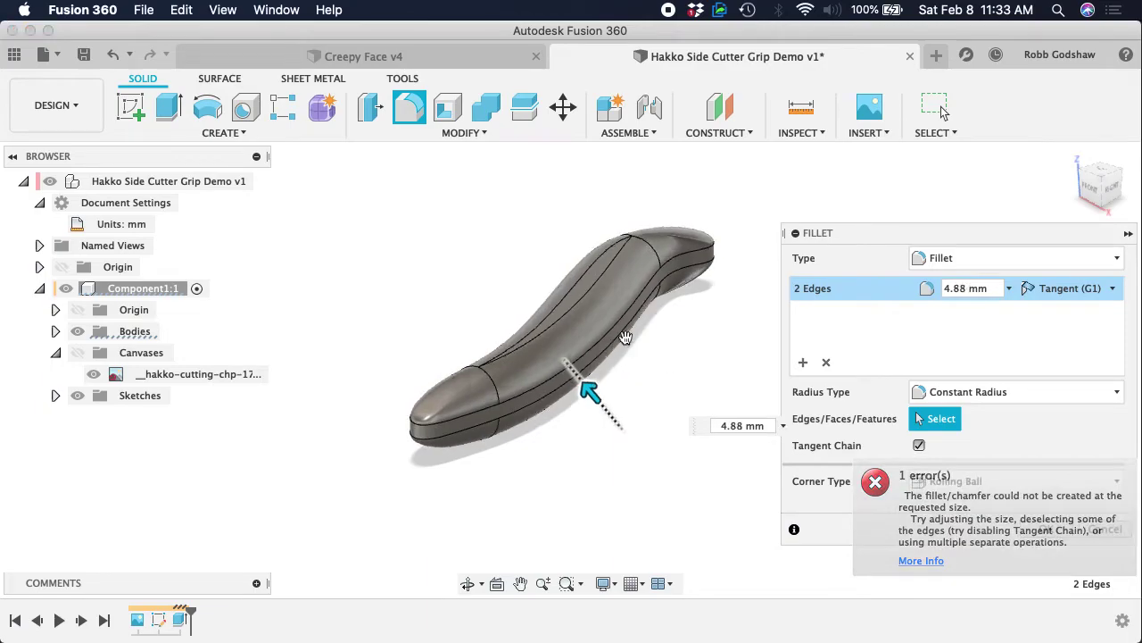
pyautogui.keyDown('shift'); pyautogui.moveTo(625, 343); pyautogui.dragTo(625, 340, button='middle'); pyautogui.keyUp('shift')
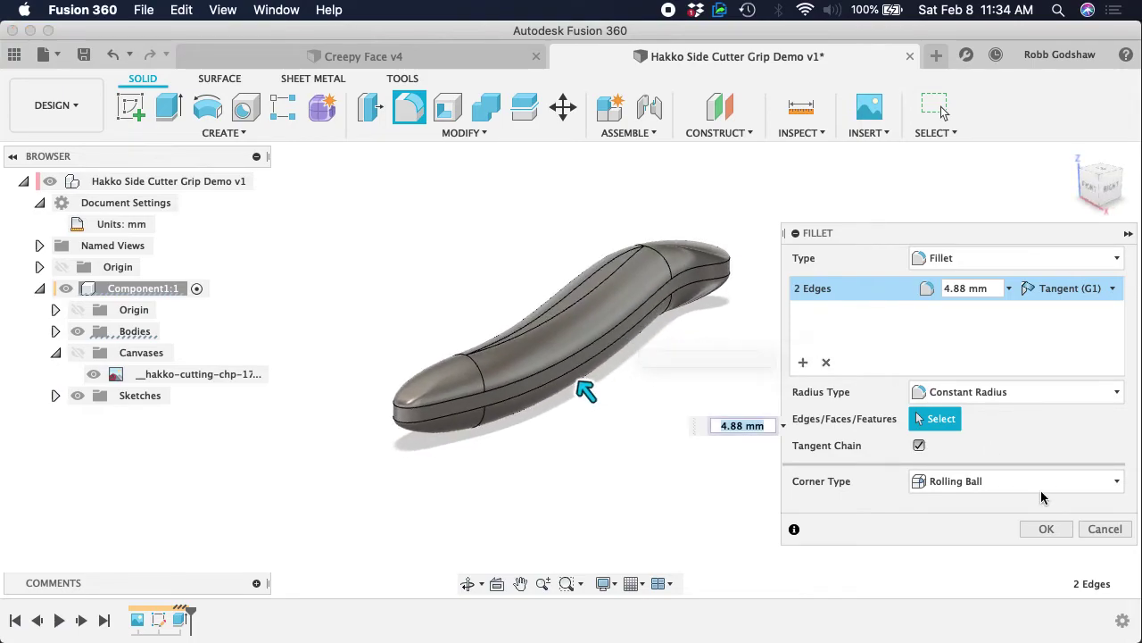
# - Cancel the fillet and undo both the hiding of the canvases and the grip extrusion
pyautogui.click(1098, 529)
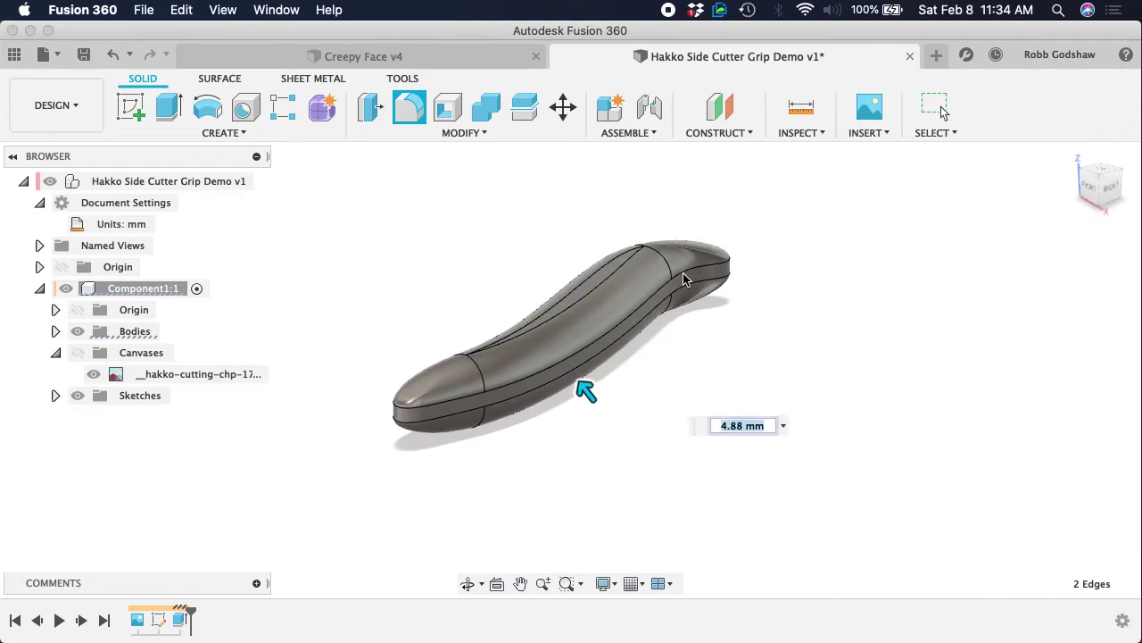
pyautogui.press('super+z')
pyautogui.press('super+z')
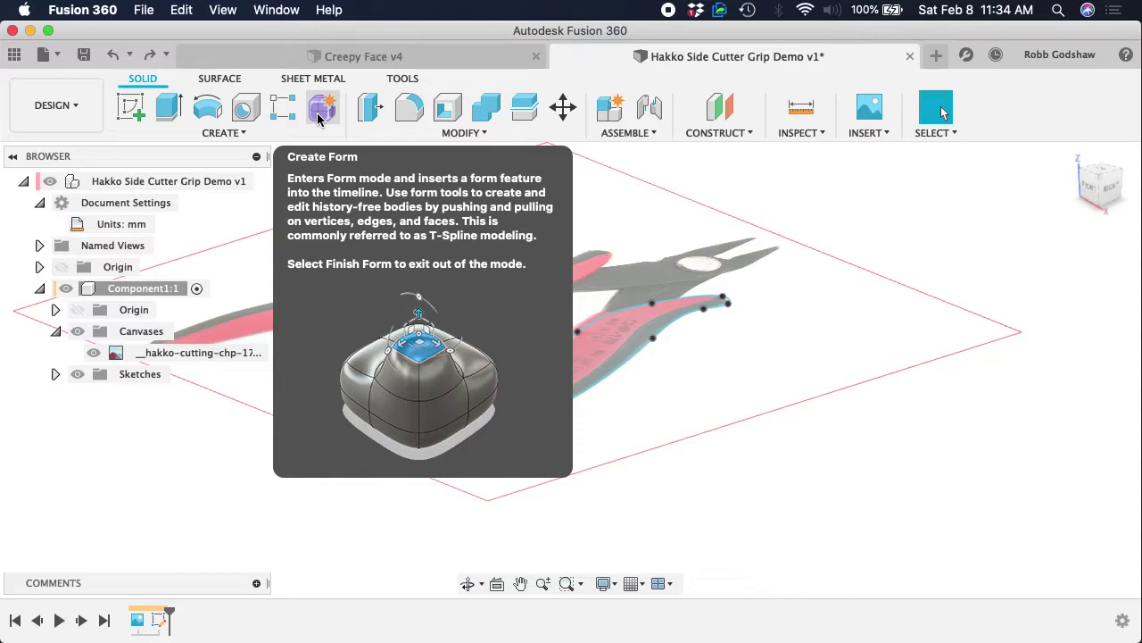
# - Create a new form feature to model the grip with T-splines
pyautogui.click(321, 109)
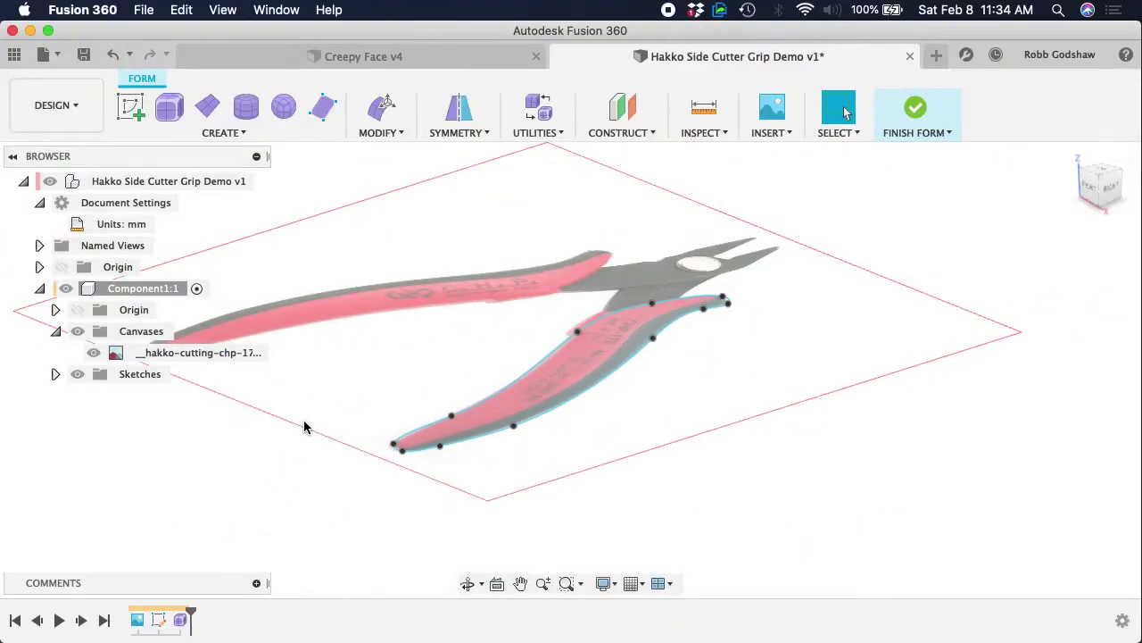
# - Switch to the browser and search Google for "t-splines" in a new tab
pyautogui.hotkey('ctrl', 'Right')
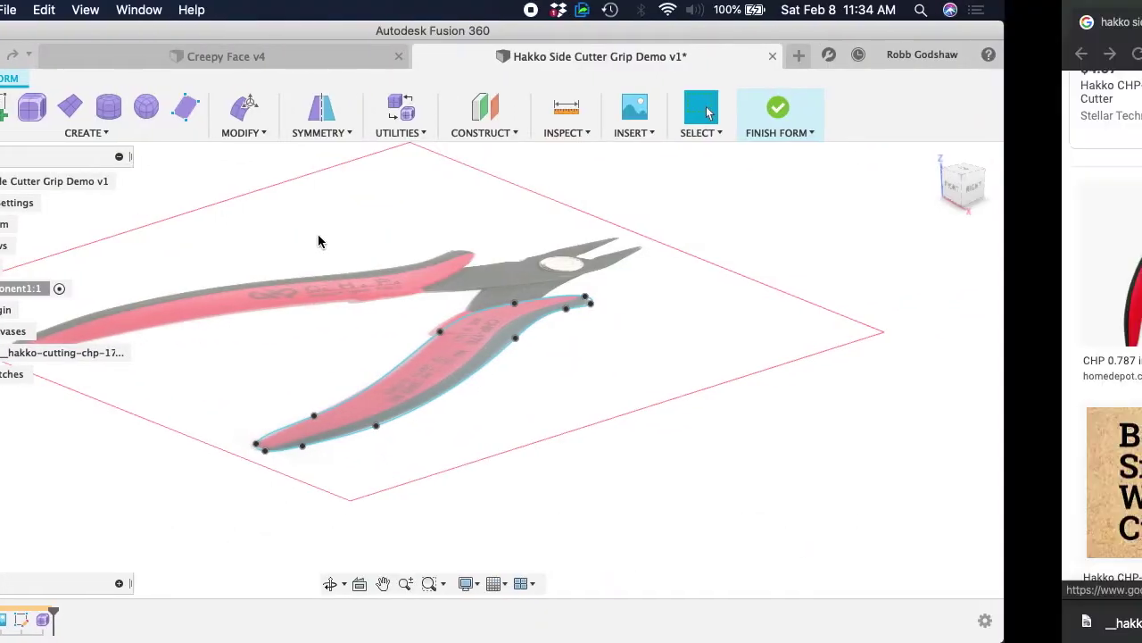
pyautogui.press('super+t')
pyautogui.write('t-')
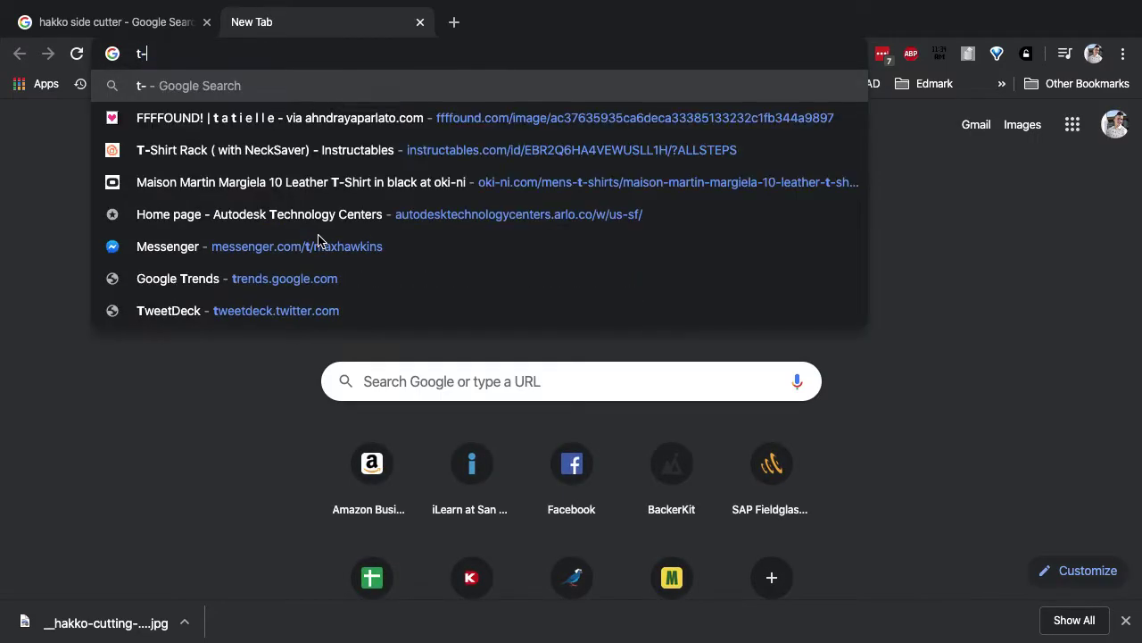
pyautogui.write('splines')
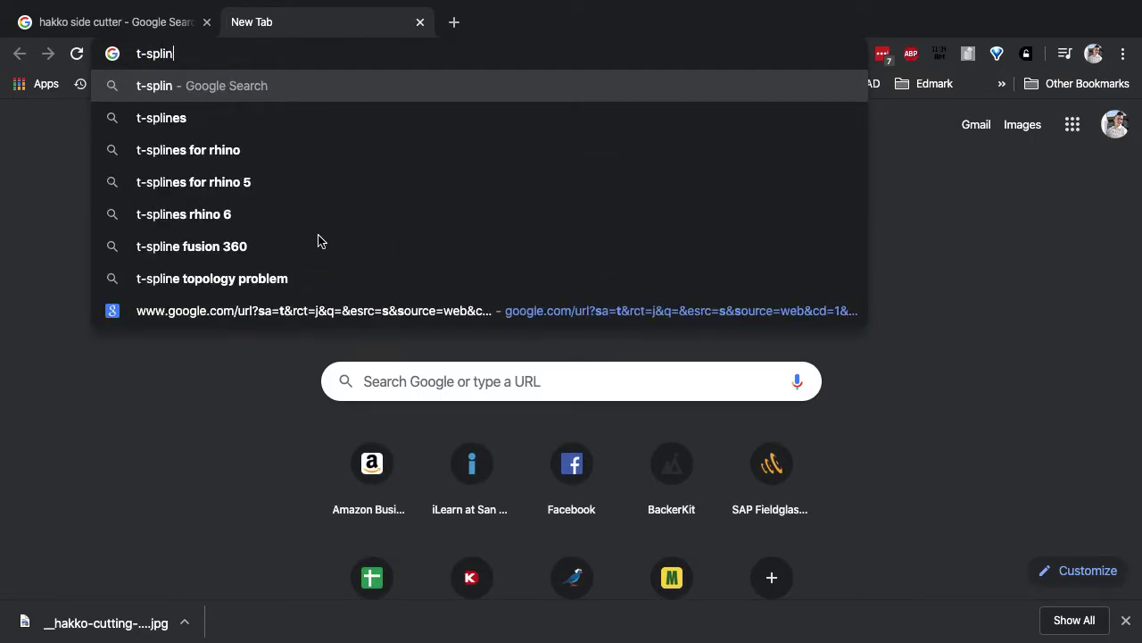
pyautogui.press('Return')
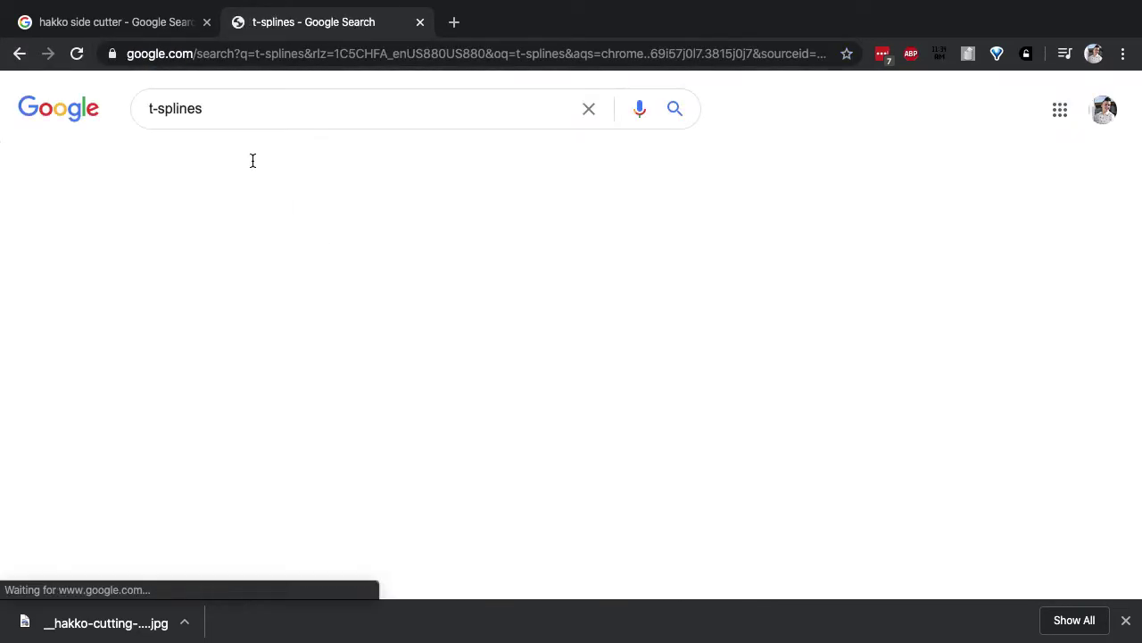
# - Examine the Google image results for t-splines as examples of T-spline models, and switch back to Fusion 360
pyautogui.click(320, 165)
pyautogui.scroll(-3, 462, 361)
pyautogui.scroll(-2, 463, 360)
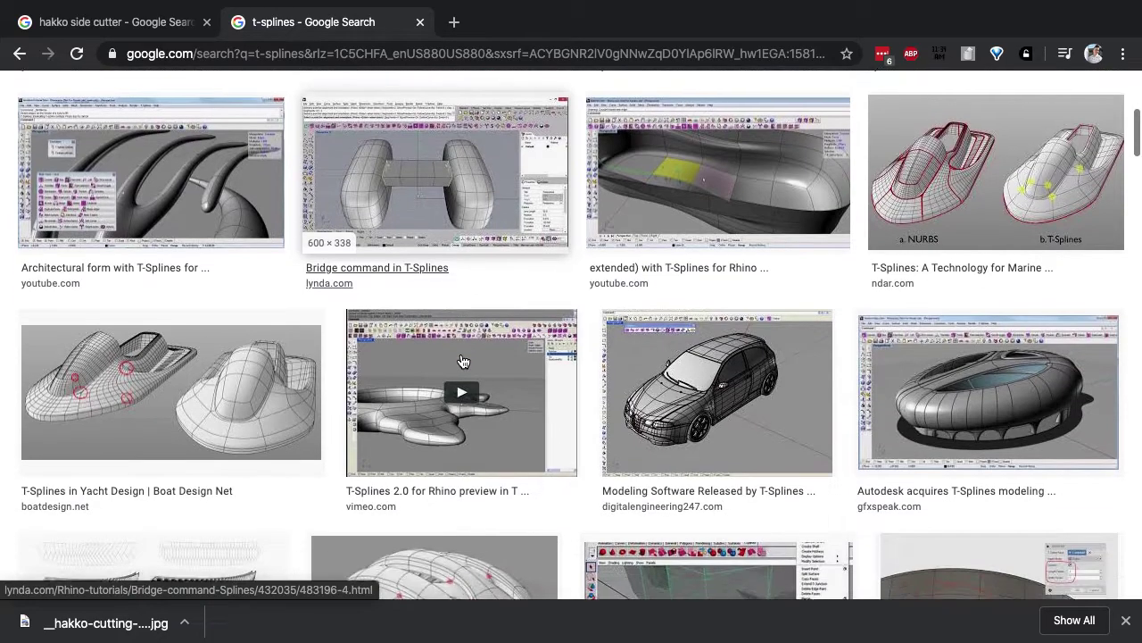
pyautogui.scroll(-2, 462, 361)
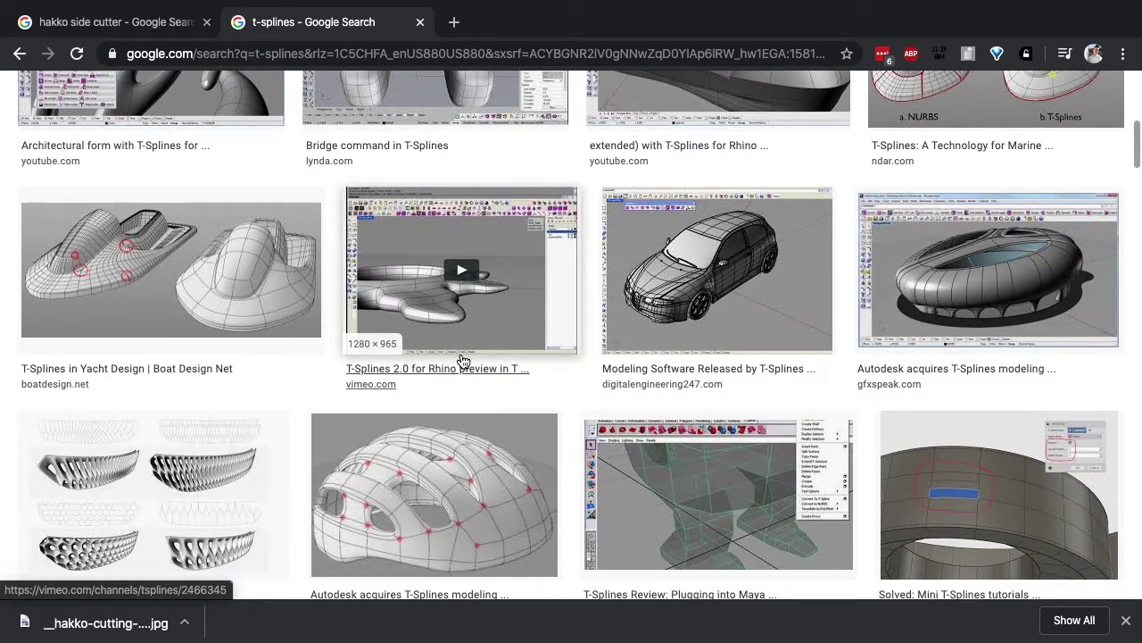
pyautogui.scroll(-2, 447, 378)
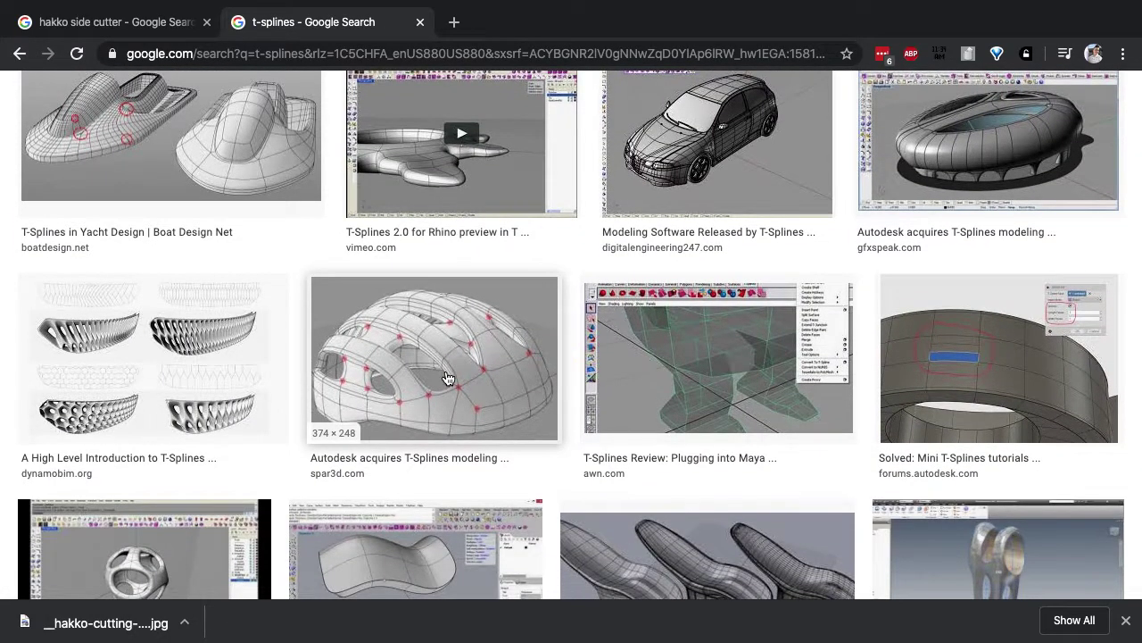
pyautogui.scroll(-2, 447, 379)
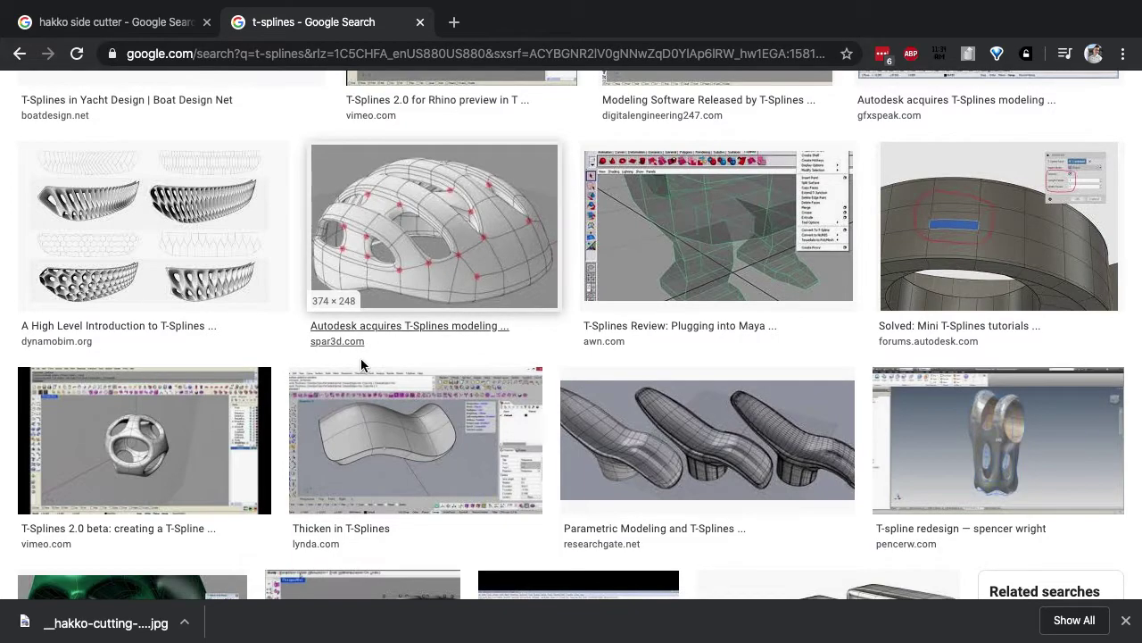
pyautogui.scroll(-2, 365, 362)
pyautogui.scroll(-2, 189, 437)
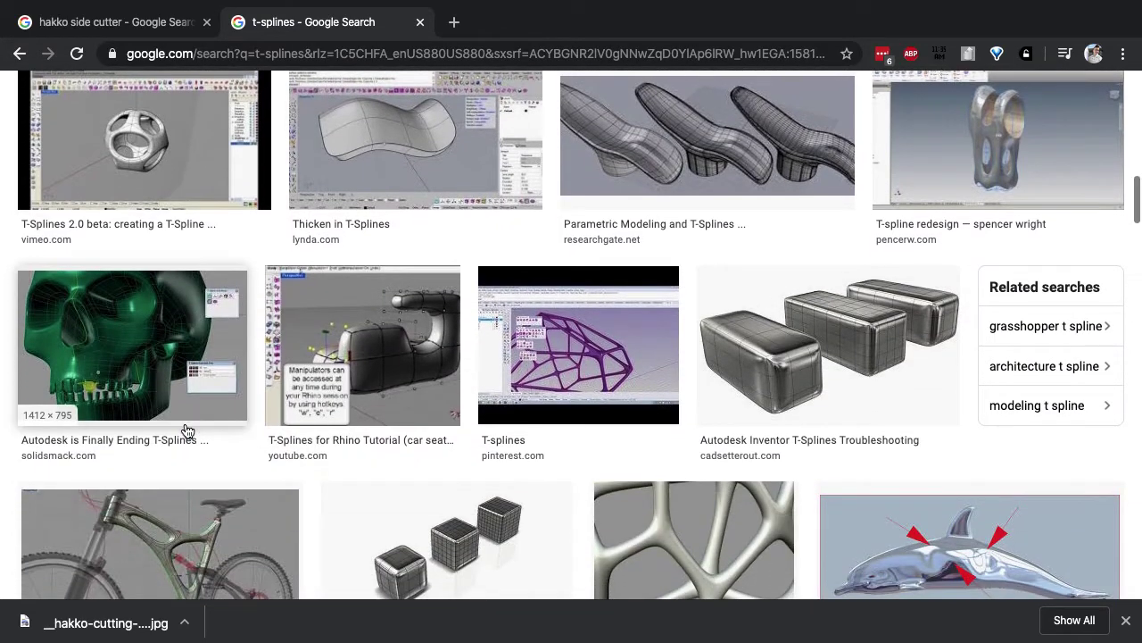
pyautogui.scroll(-3, 156, 356)
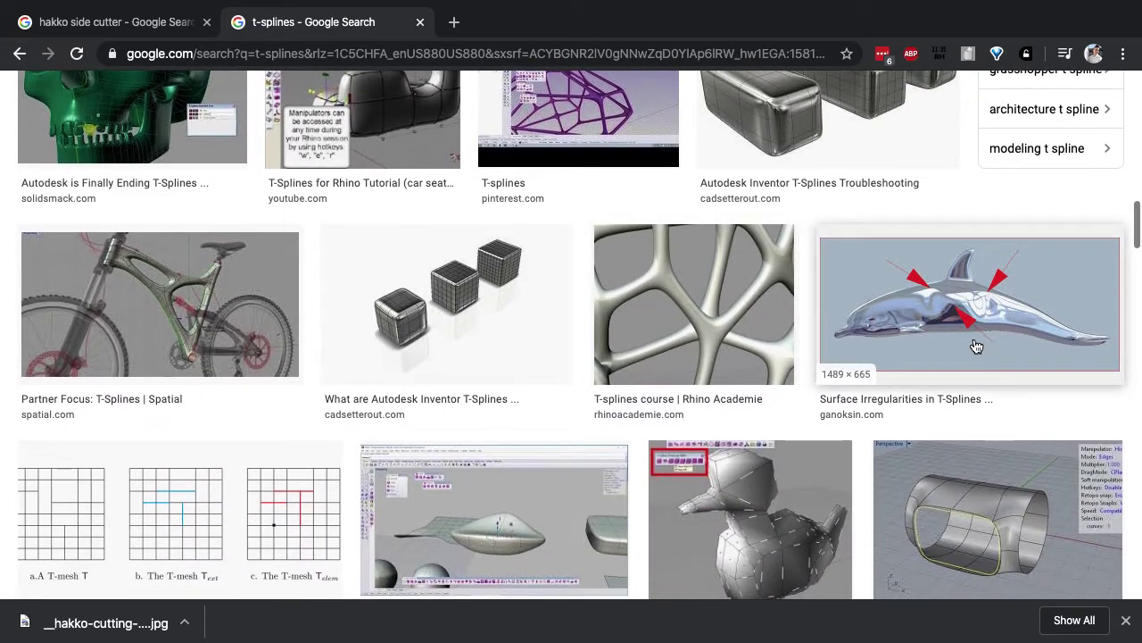
pyautogui.scroll(-1, 973, 333)
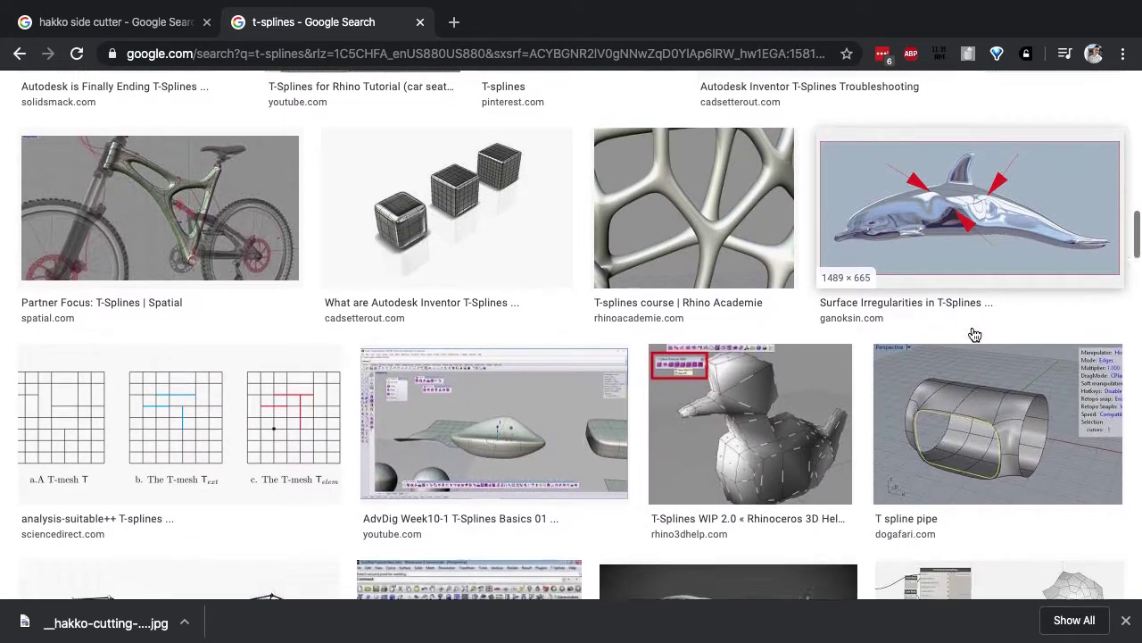
pyautogui.scroll(-1, 784, 389)
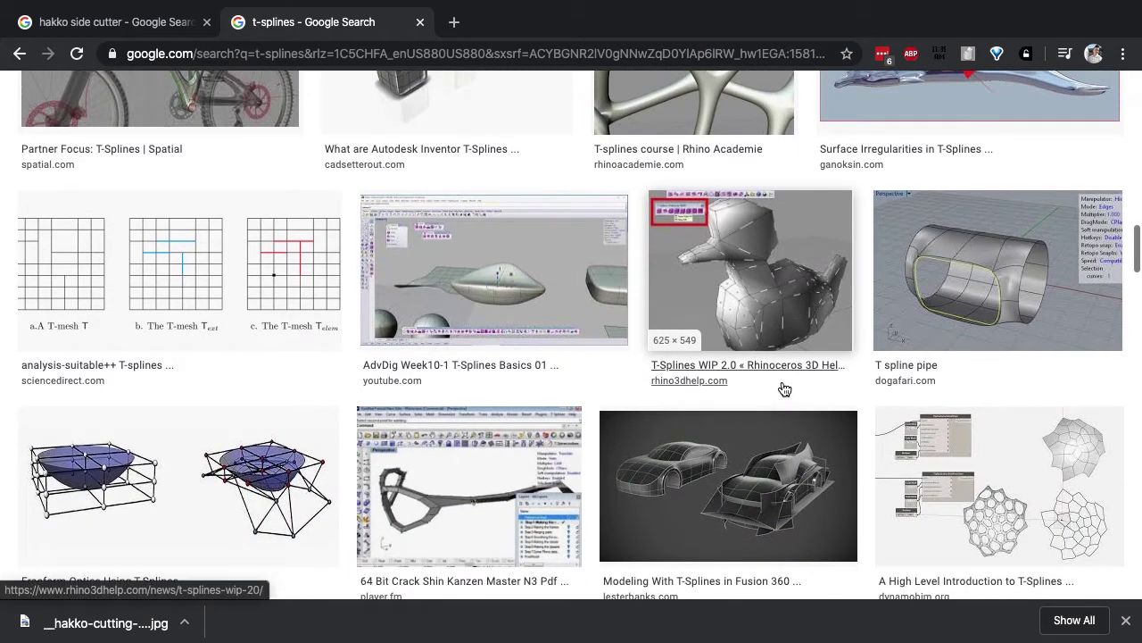
pyautogui.scroll(-2, 784, 389)
pyautogui.scroll(-2, 783, 389)
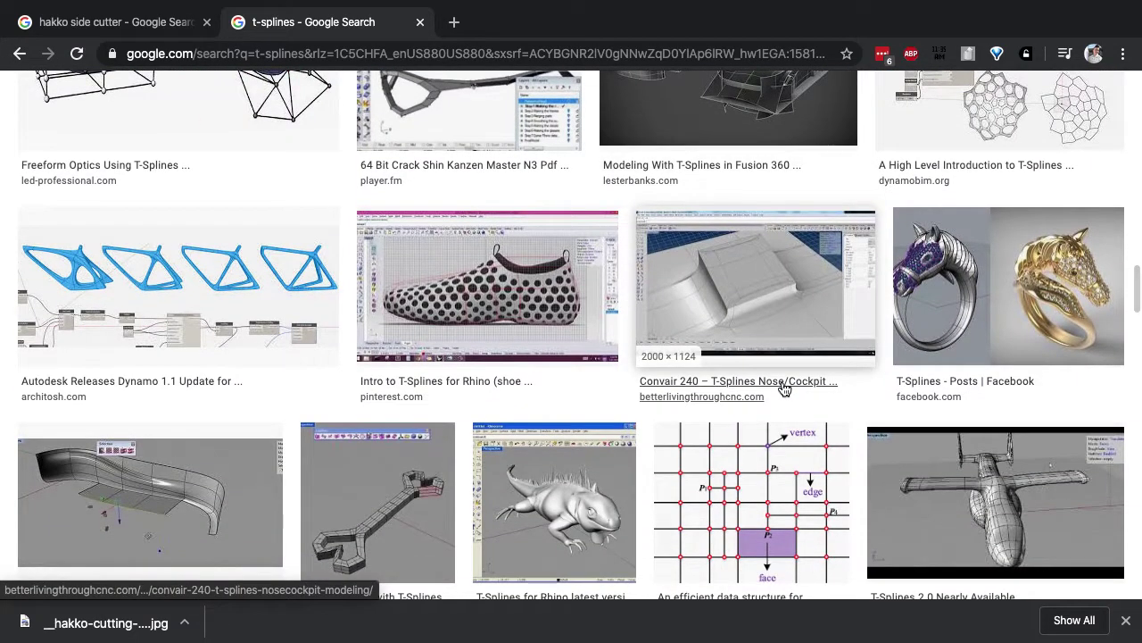
pyautogui.scroll(-2, 783, 390)
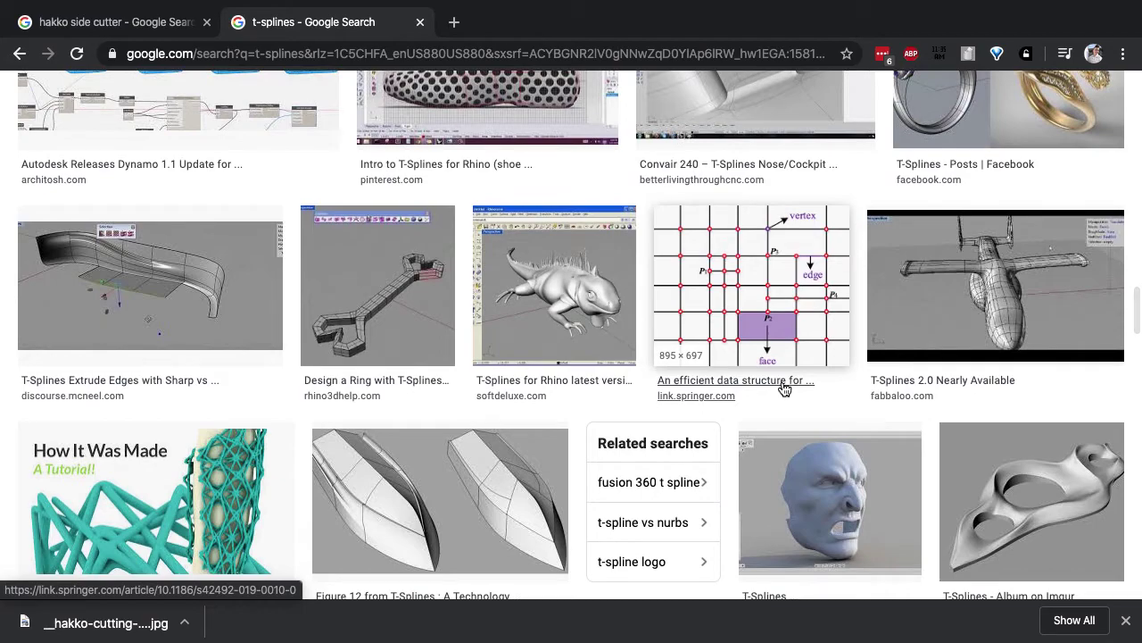
pyautogui.scroll(-1, 783, 389)
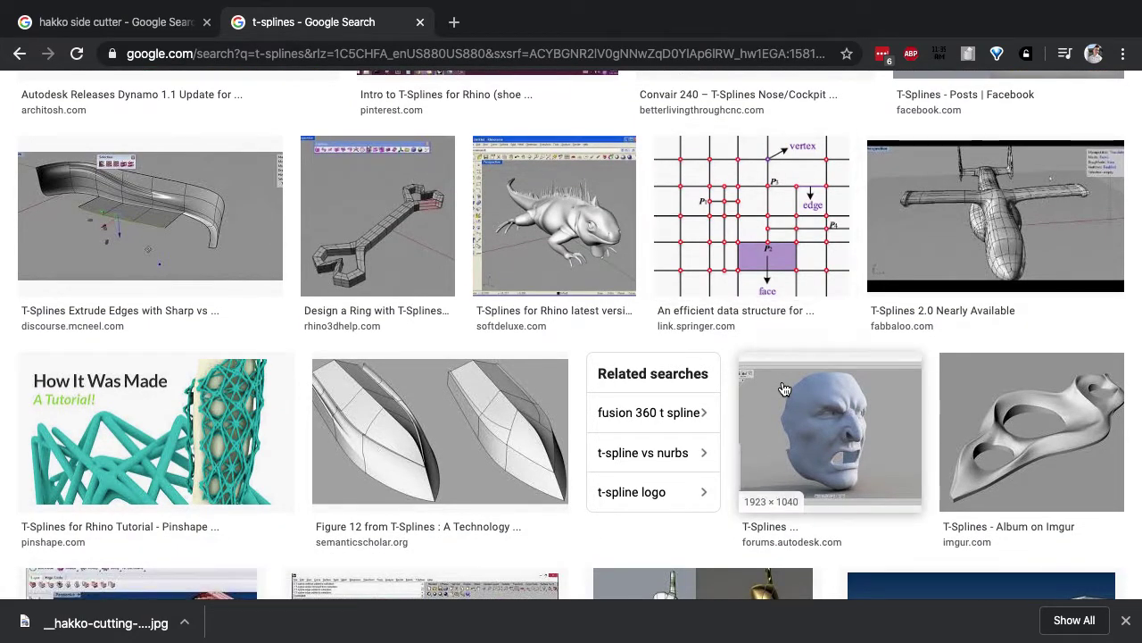
pyautogui.scroll(-4, 783, 390)
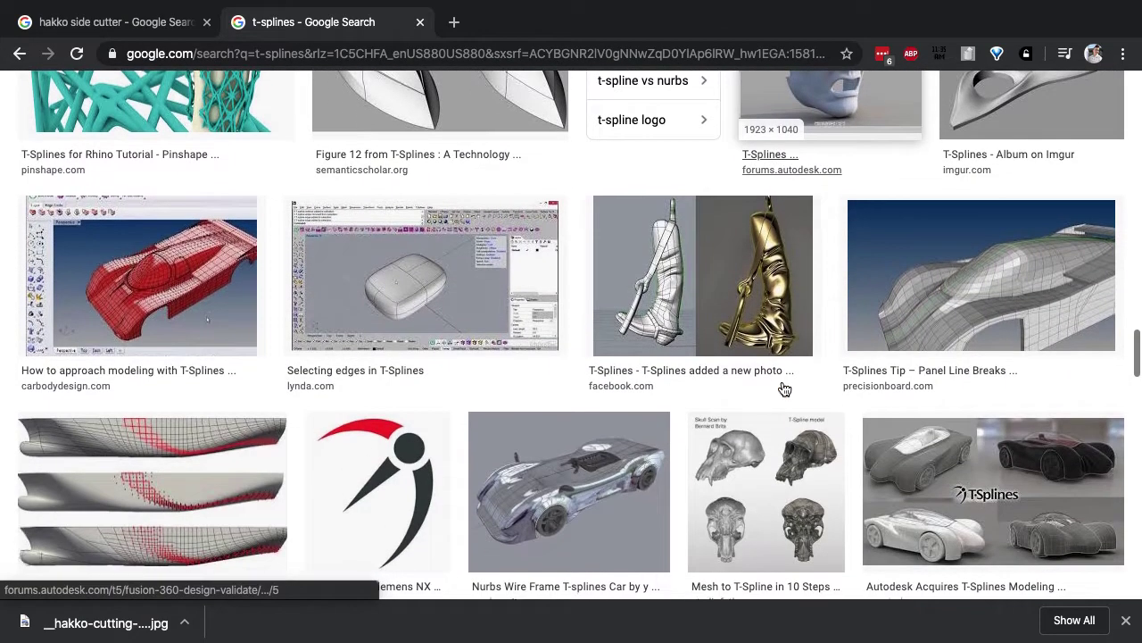
pyautogui.scroll(20, 783, 389)
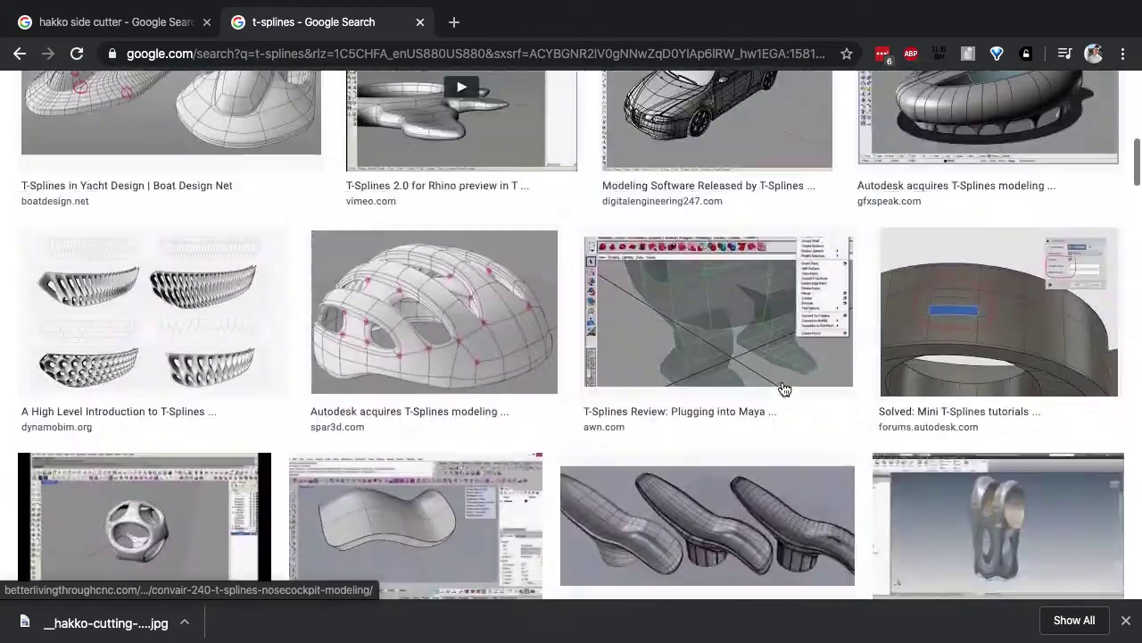
pyautogui.scroll(10, 784, 389)
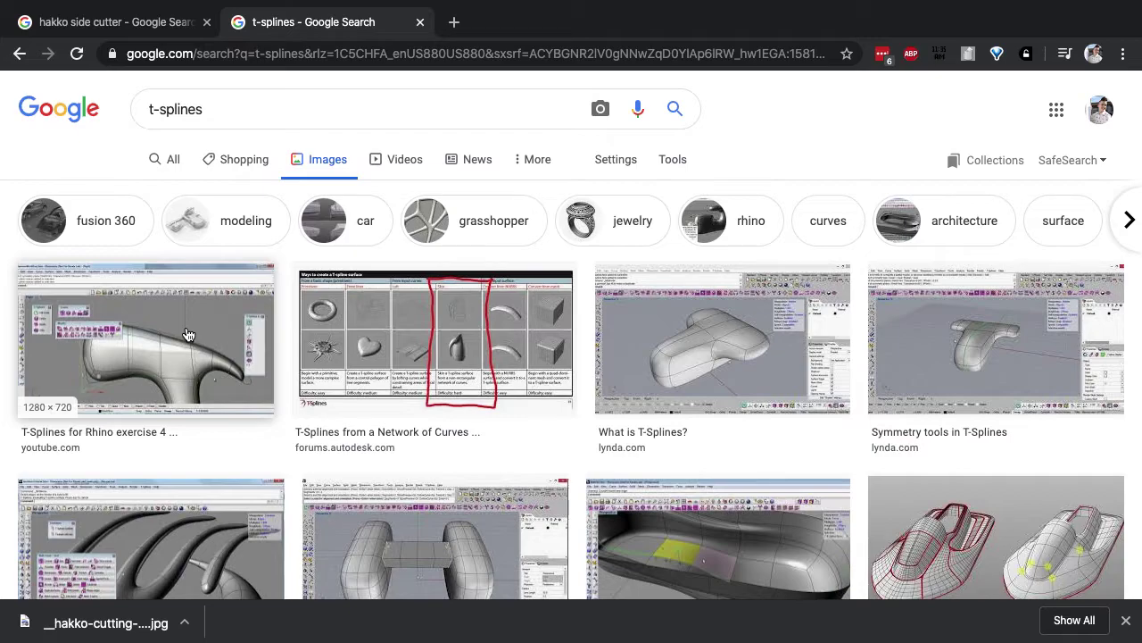
pyautogui.press('super+Tab')
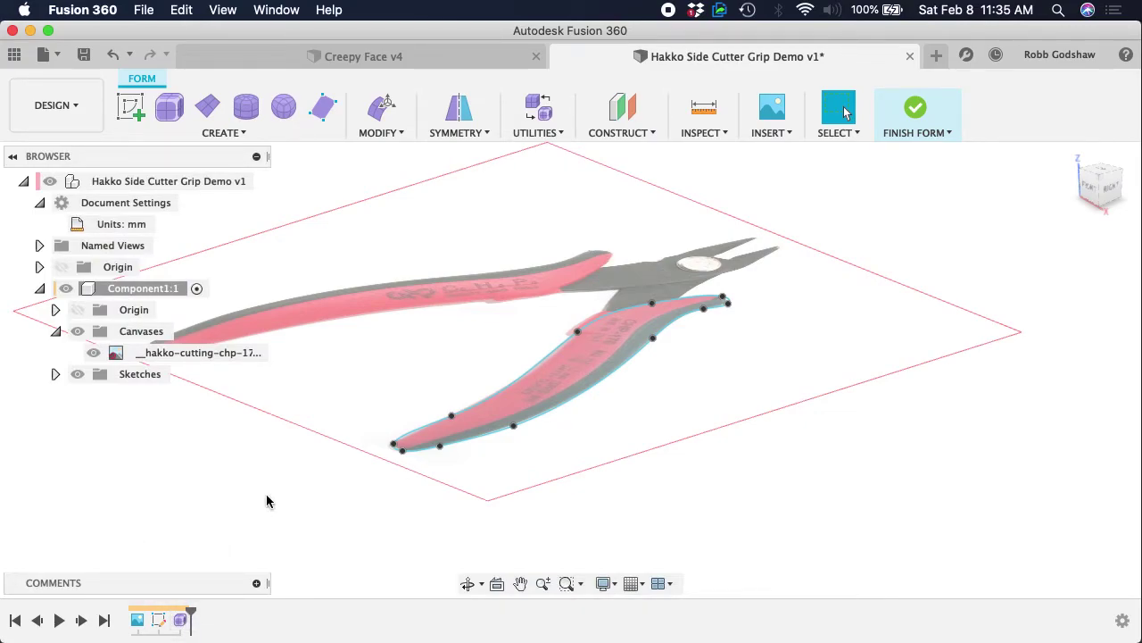
# - Try extruding the closed handle profile about 8.14 mm upward as a T-spline body
pyautogui.click(230, 134)
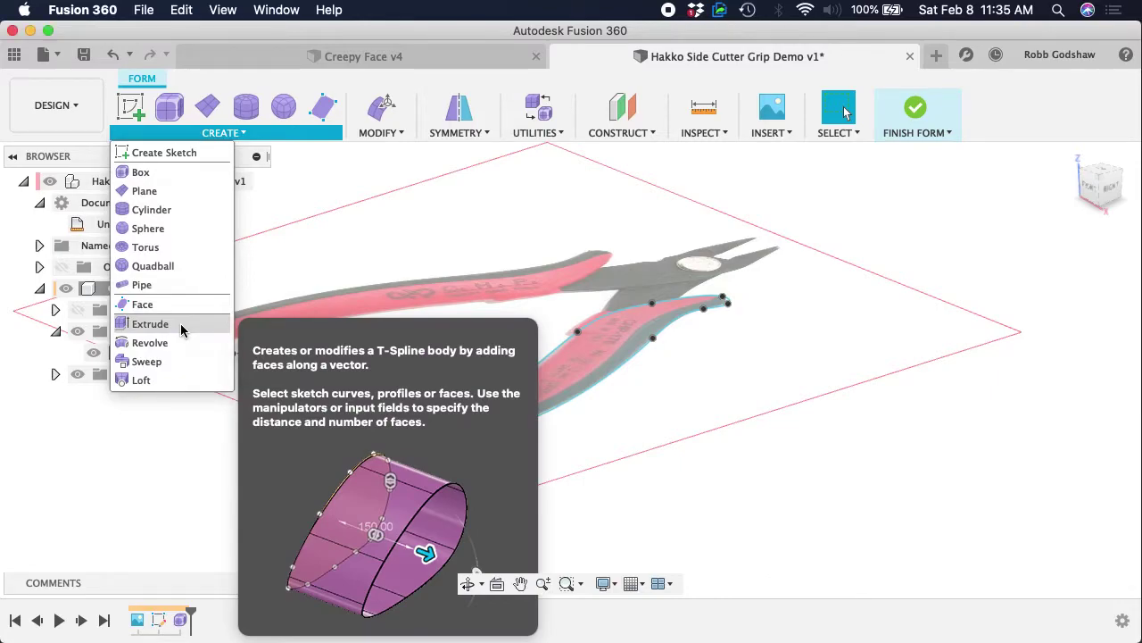
pyautogui.click(180, 323)
pyautogui.click(550, 393)
pyautogui.moveTo(556, 354); pyautogui.dragTo(545, 323)
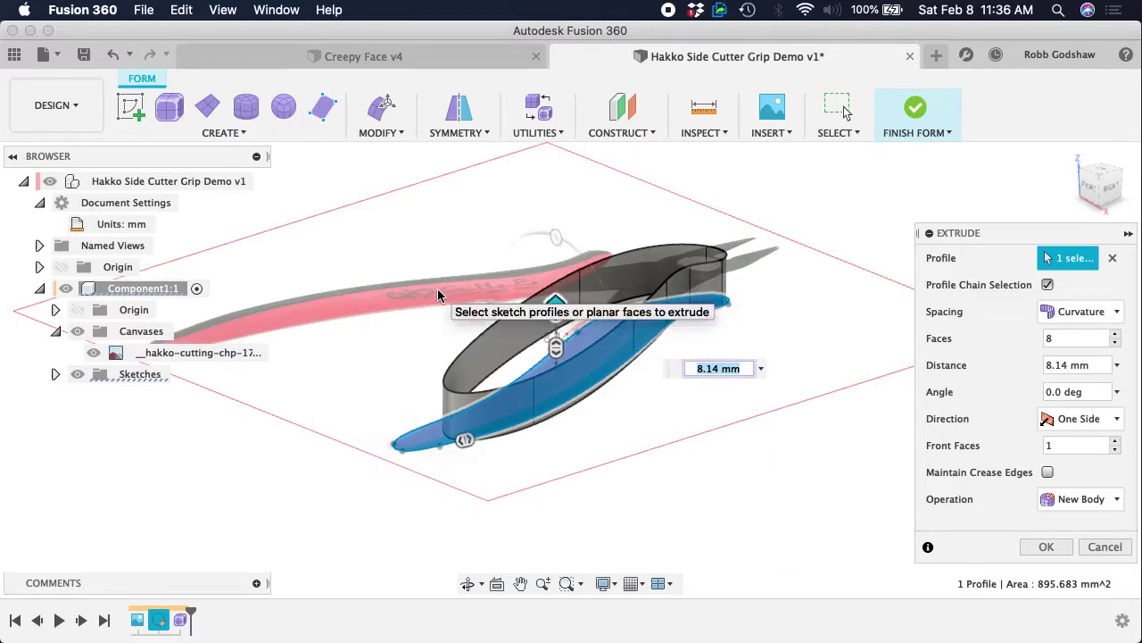
pyautogui.moveTo(368, 295); pyautogui.dragTo(373, 304, button='middle')
pyautogui.keyDown('shift'); pyautogui.scroll(10, 373, 303); pyautogui.keyUp('shift')
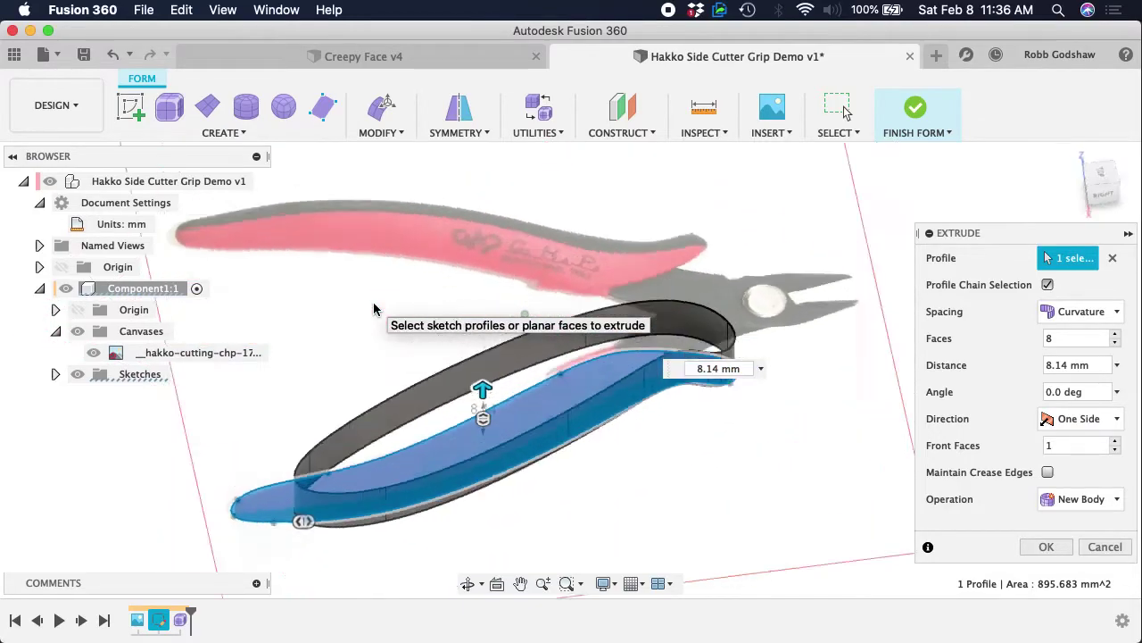
pyautogui.keyDown('shift'); pyautogui.hscroll(-5, 373, 303); pyautogui.keyUp('shift')
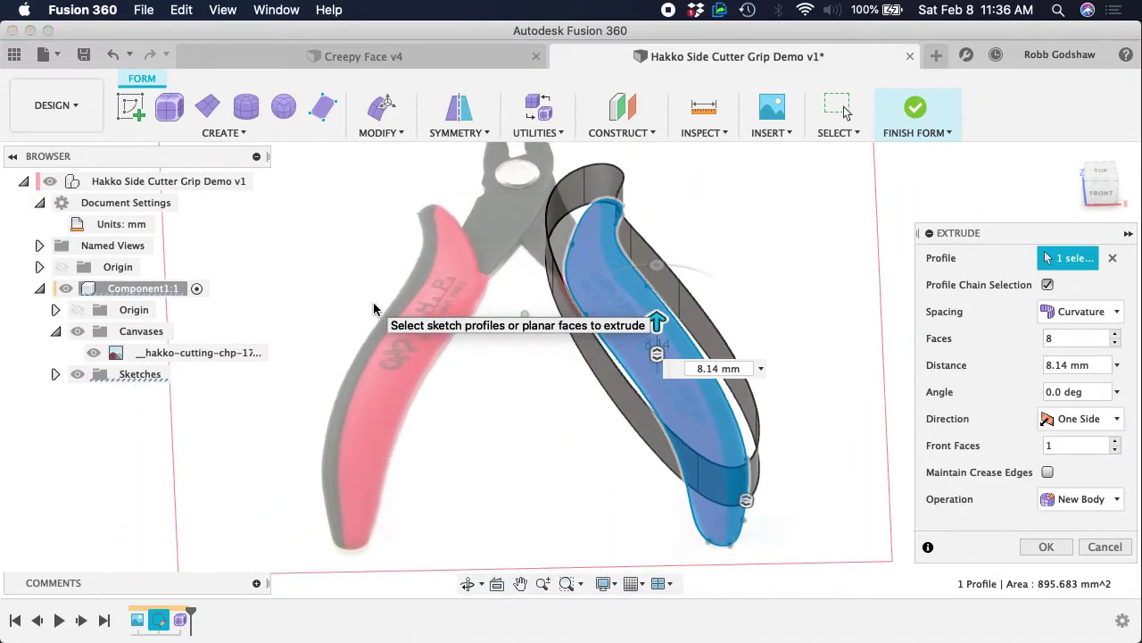
pyautogui.hscroll(5, 375, 305)
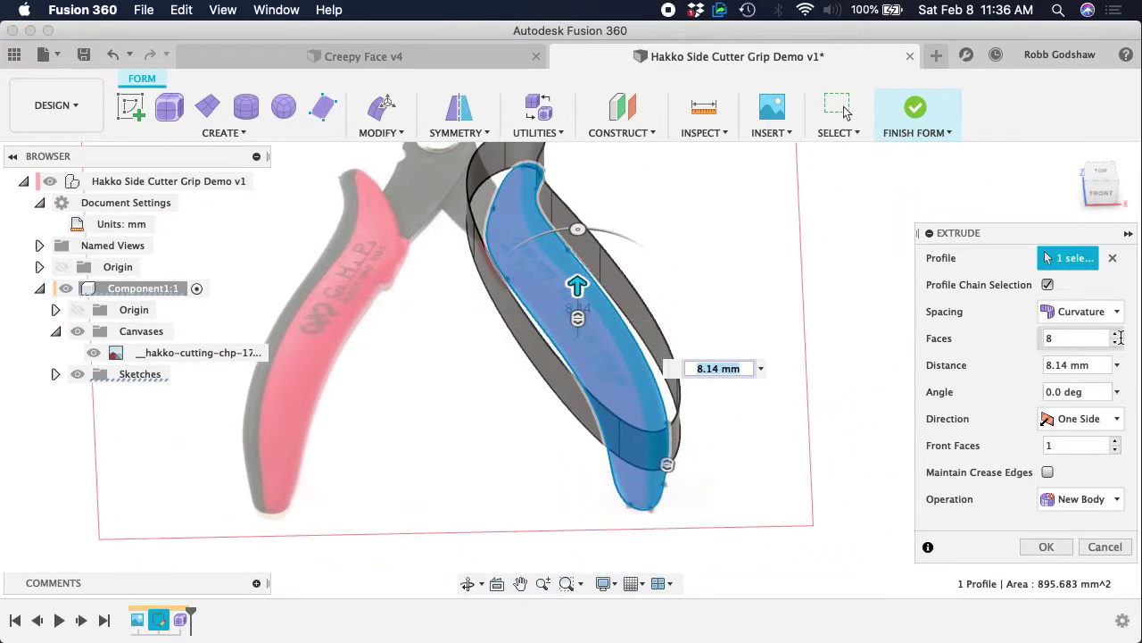
# - Try higher and lower face counts on the extrusion preview, finishing at 10 faces, and cancel the extrusion
pyautogui.click(1117, 335)
pyautogui.click(1116, 335)
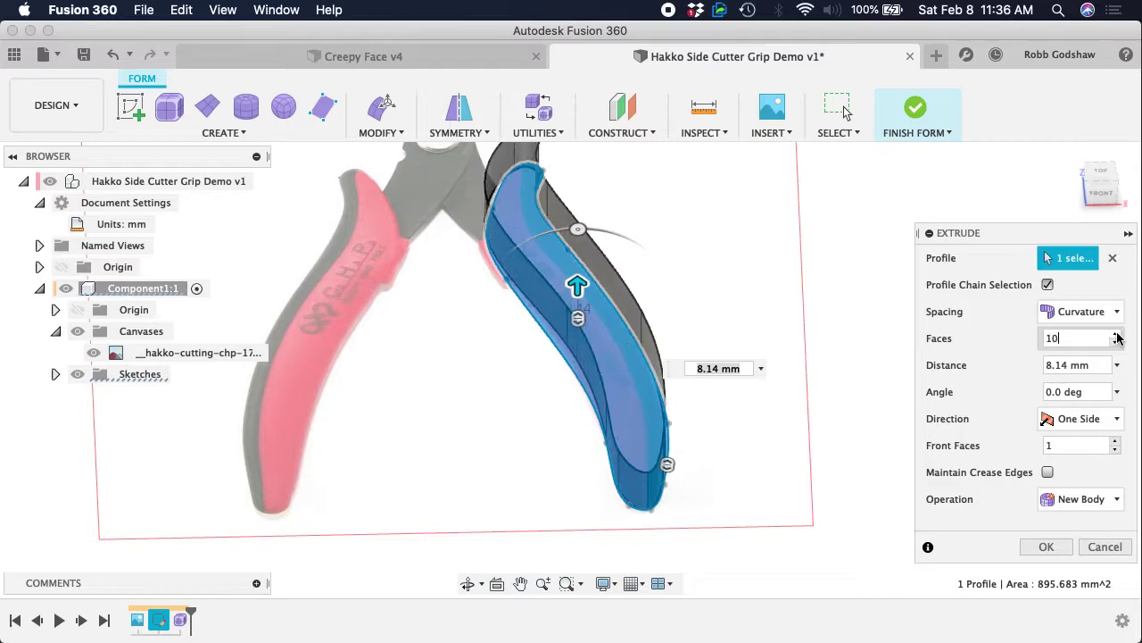
pyautogui.click(1116, 335)
pyautogui.click(1117, 334)
pyautogui.click(1116, 335)
pyautogui.click(1117, 335)
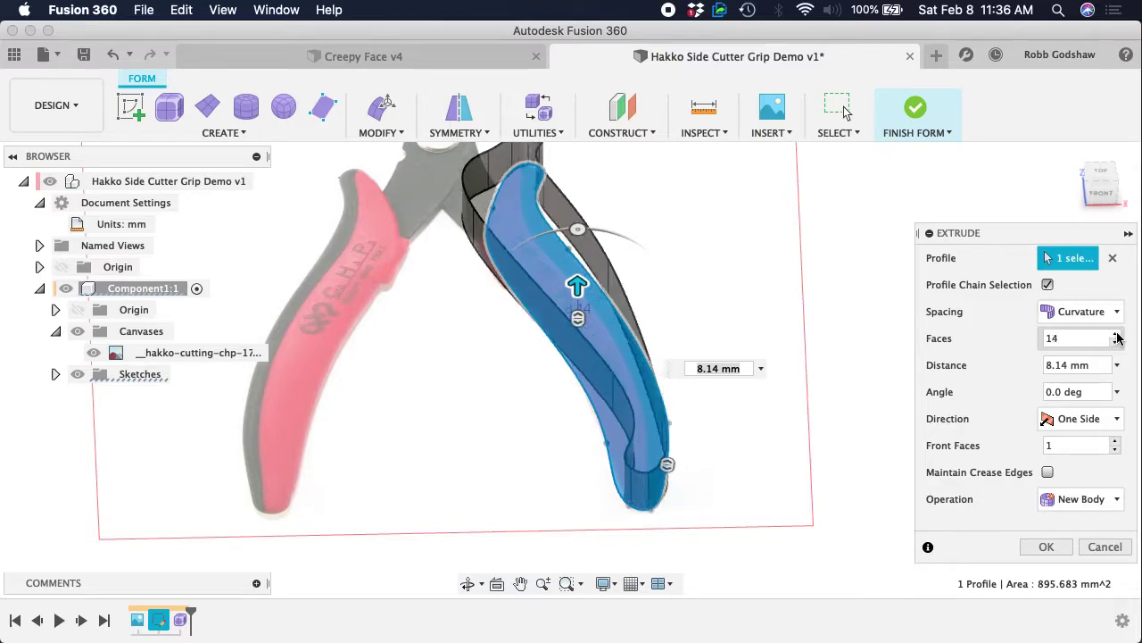
pyautogui.click(1116, 335)
pyautogui.click(1116, 342)
pyautogui.click(1117, 342)
pyautogui.click(1117, 343)
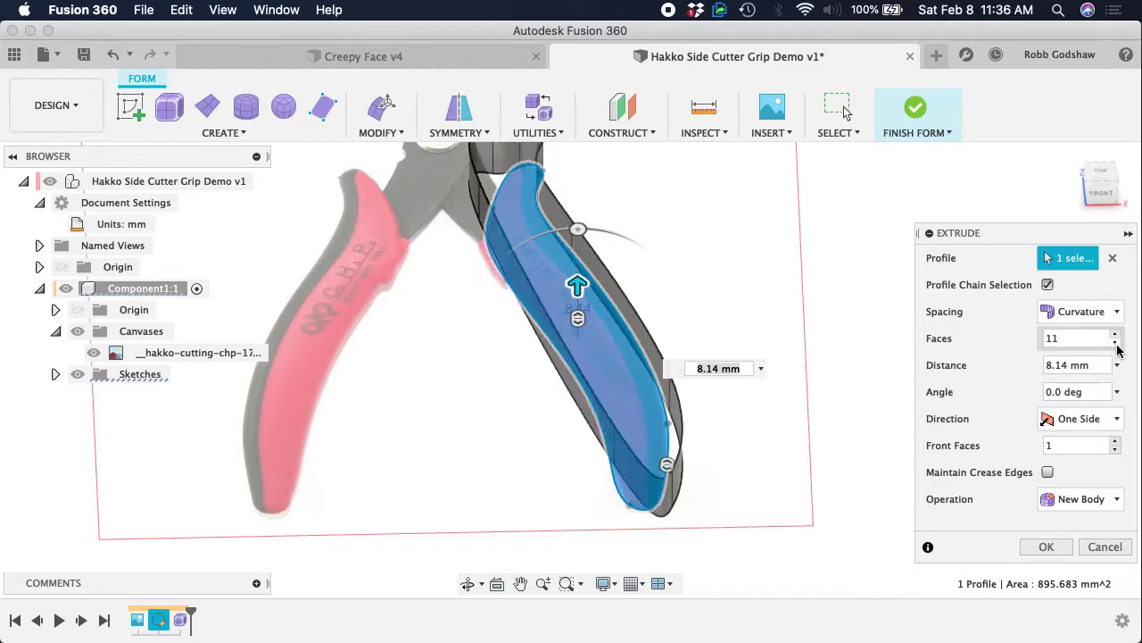
pyautogui.click(1117, 342)
pyautogui.click(1117, 343)
pyautogui.click(1116, 335)
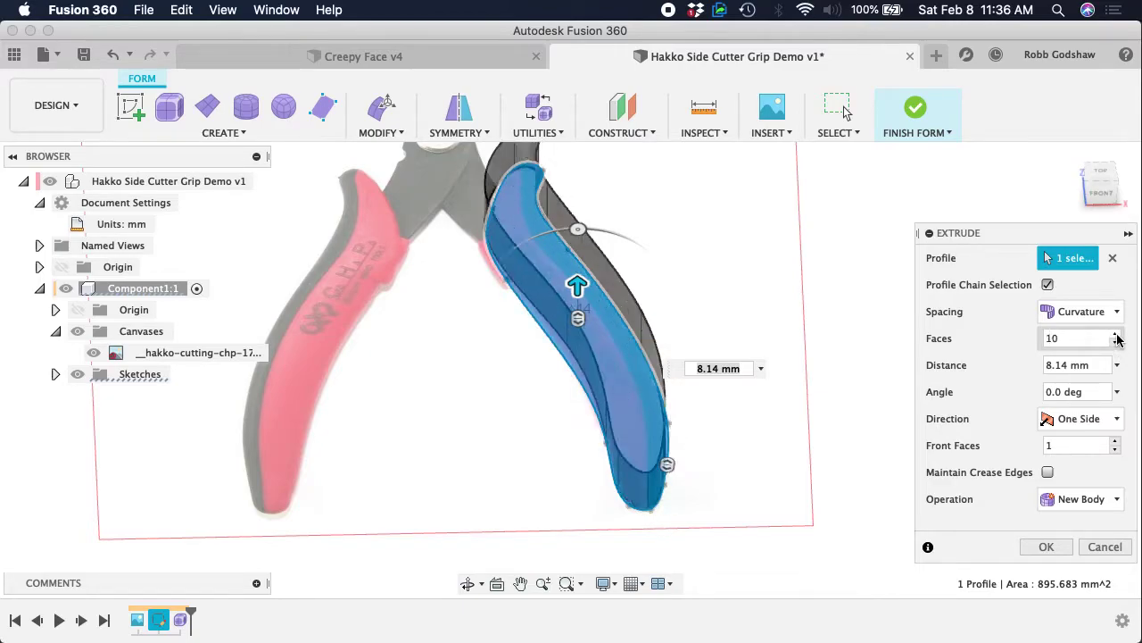
pyautogui.keyDown('shift'); pyautogui.moveTo(780, 321); pyautogui.dragTo(780, 323, button='middle'); pyautogui.keyUp('shift')
pyautogui.moveTo(751, 279); pyautogui.dragTo(752, 280, button='middle')
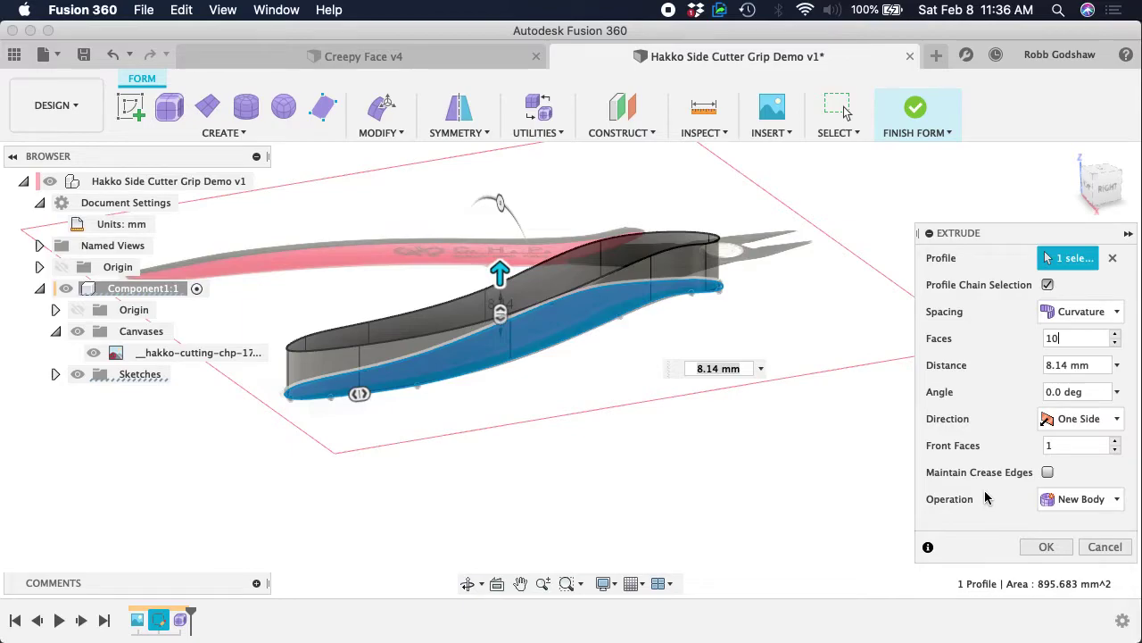
pyautogui.click(1105, 546)
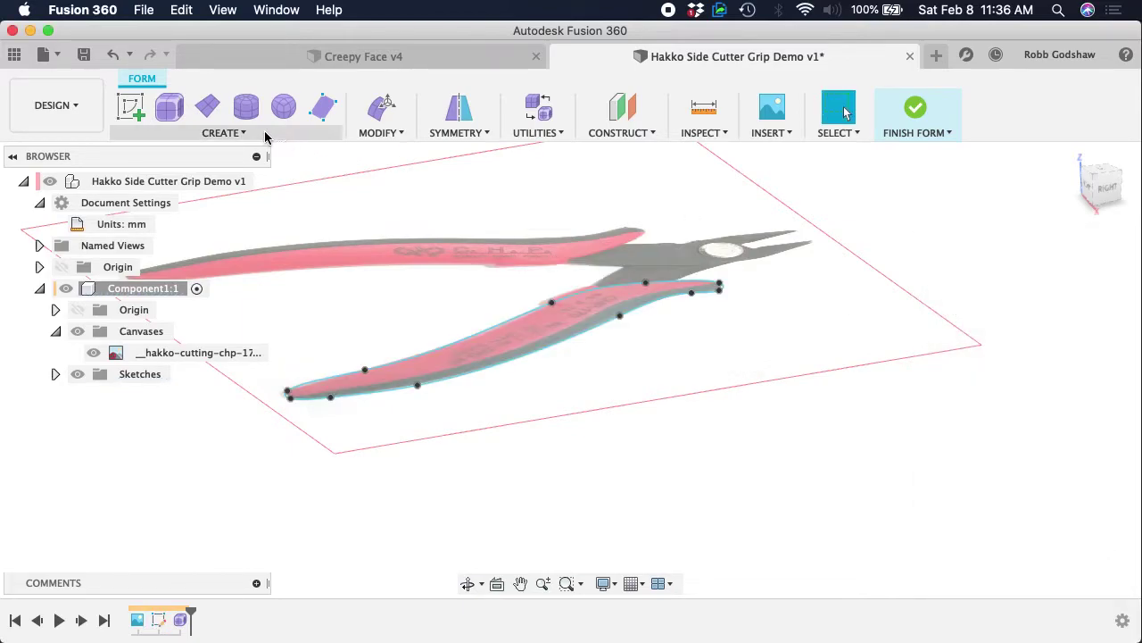
# - Extrude the closed handle profile upward as a new T-spline body with 10 faces
pyautogui.click(238, 134)
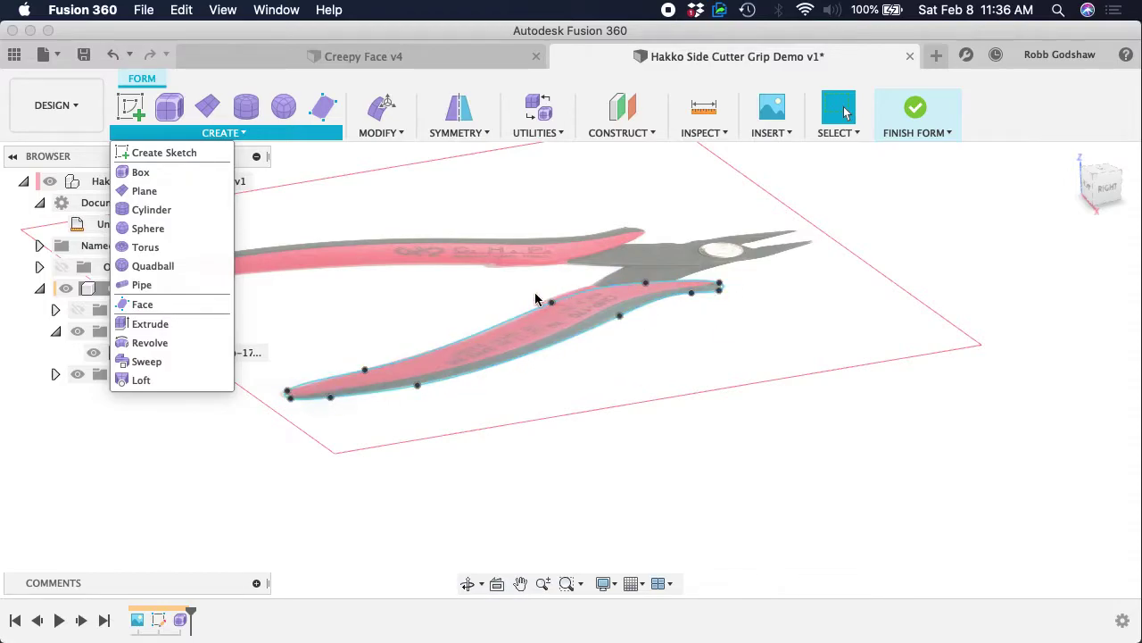
pyautogui.click(502, 335)
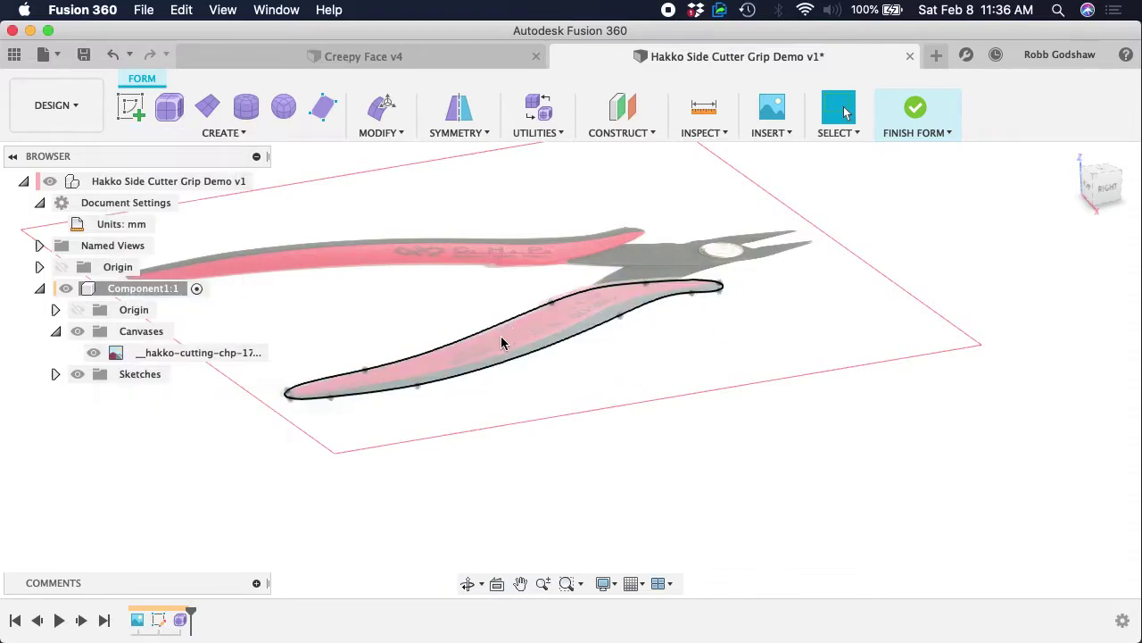
pyautogui.click(501, 336)
pyautogui.click(224, 132)
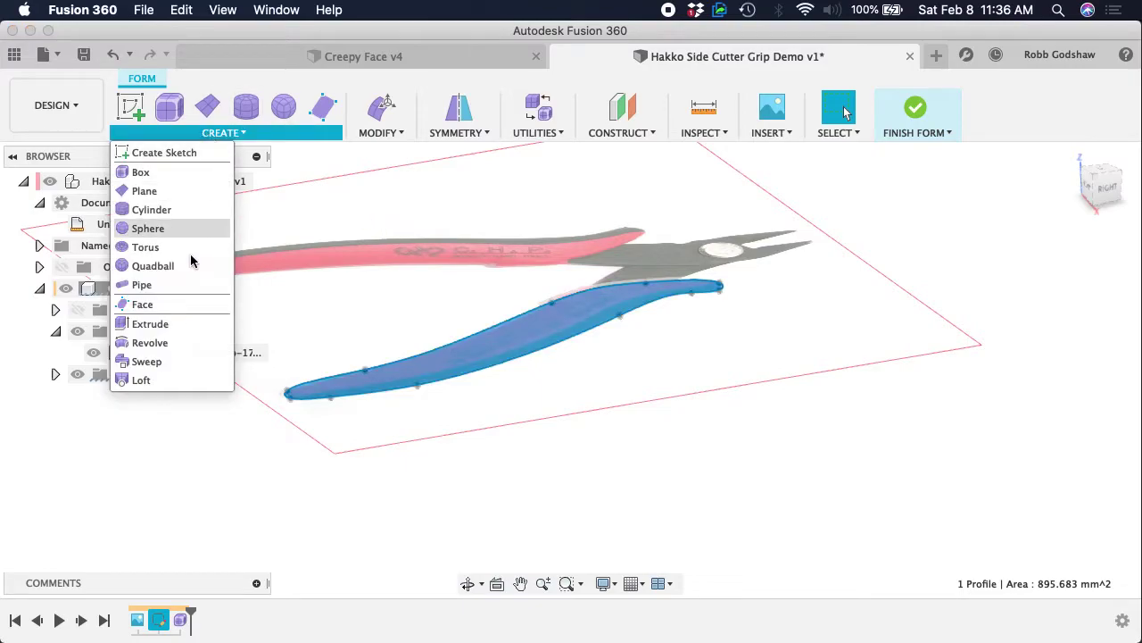
pyautogui.click(156, 395)
pyautogui.moveTo(498, 323); pyautogui.dragTo(500, 259)
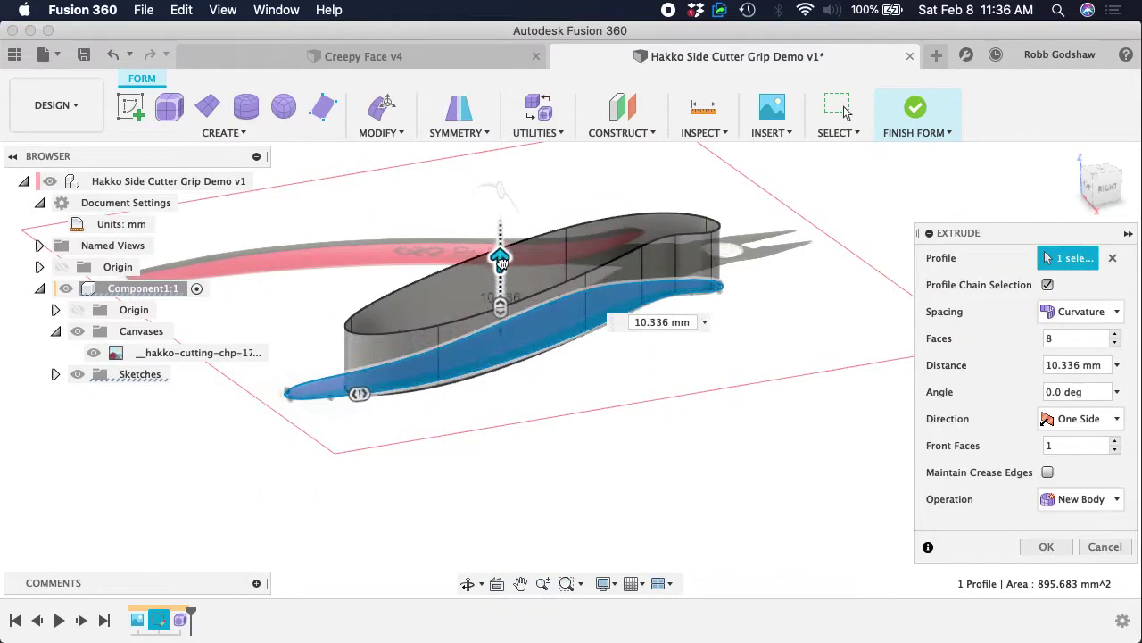
pyautogui.click(1117, 335)
pyautogui.click(1116, 334)
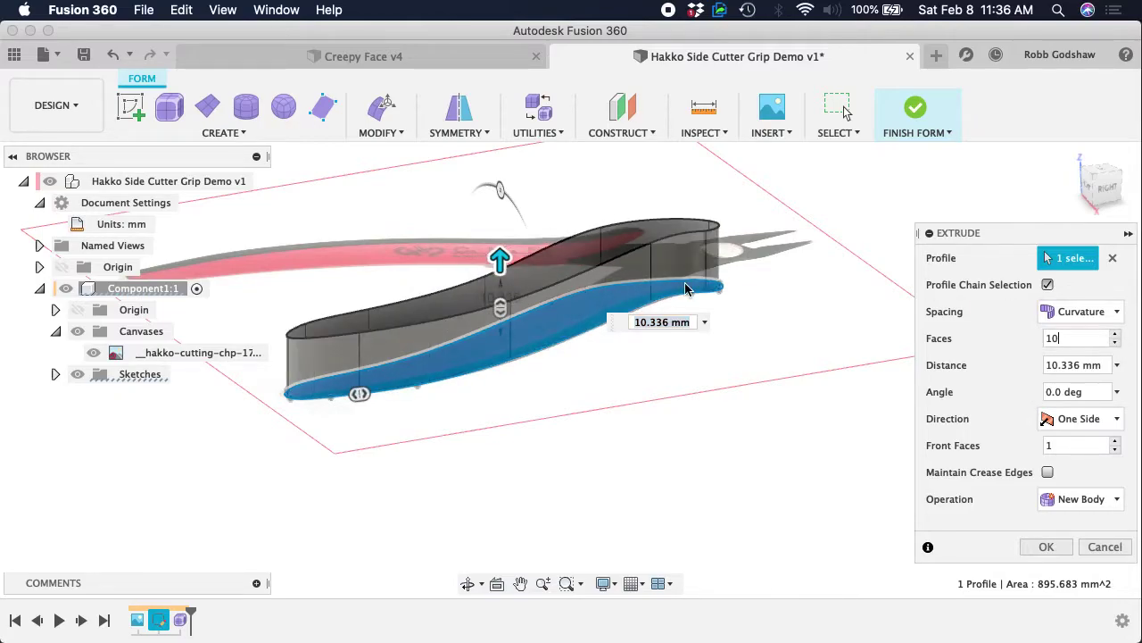
# - Set the T-spline extrusion's distance to 10 mm and finish the extrusion
pyautogui.keyDown('shift'); pyautogui.scroll(10, 685, 288); pyautogui.keyUp('shift')
pyautogui.keyDown('shift'); pyautogui.scroll(-10, 686, 288); pyautogui.keyUp('shift')
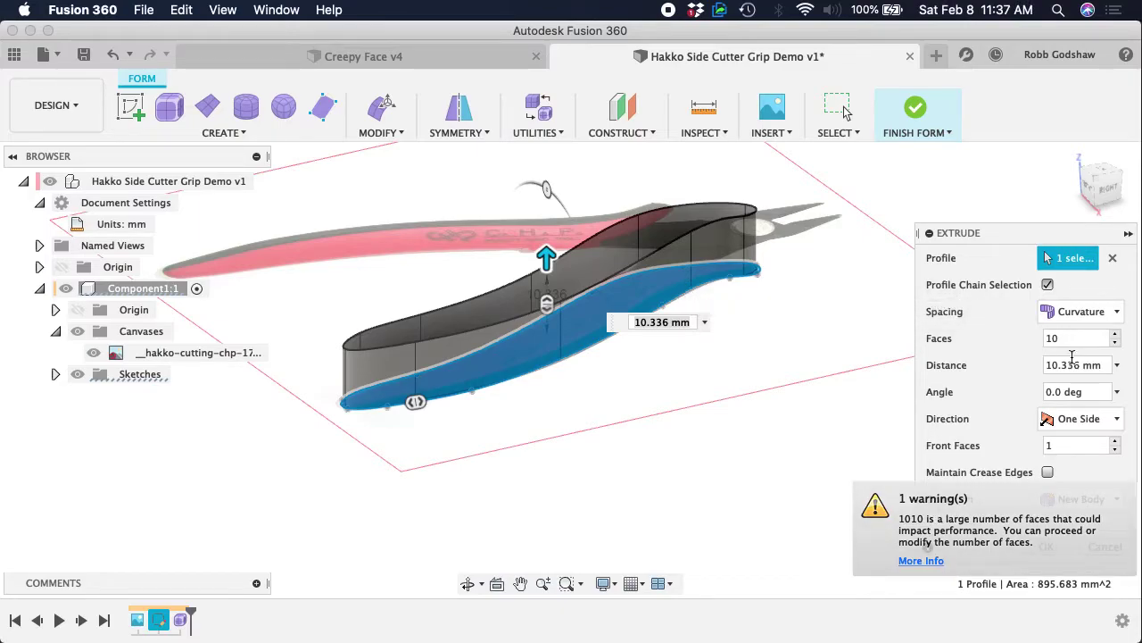
pyautogui.click(1116, 367)
pyautogui.click(1096, 368)
pyautogui.write('10')
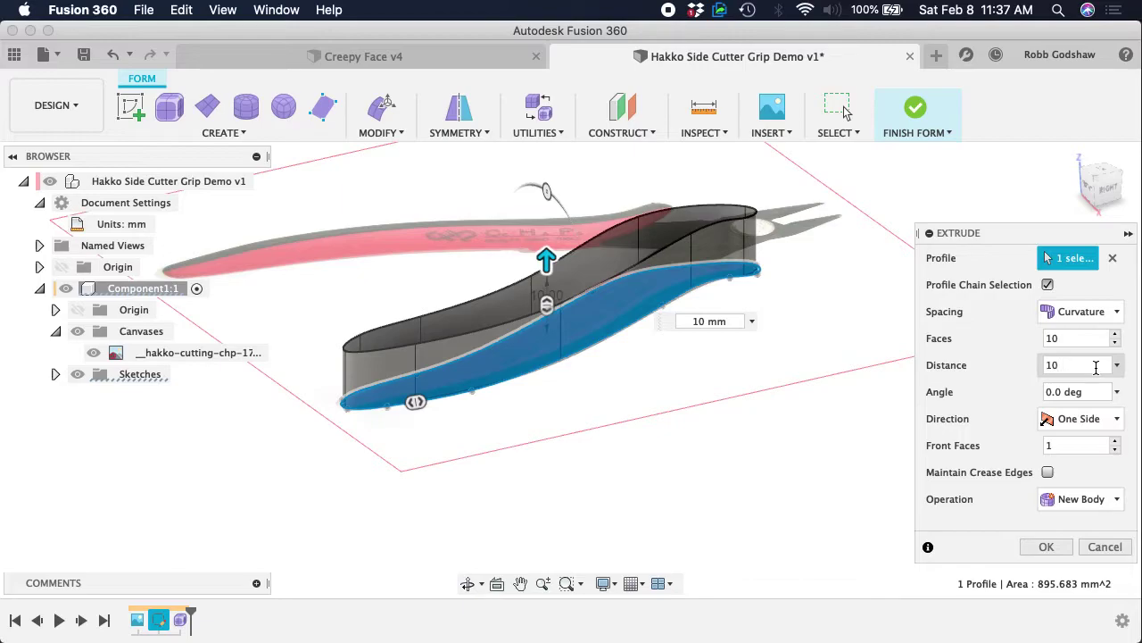
pyautogui.press('Return')
# - Hide the side cutter canvas image so only the extruded T-spline wall is shown
pyautogui.keyDown('shift'); pyautogui.hscroll(-5, 752, 347); pyautogui.keyUp('shift')
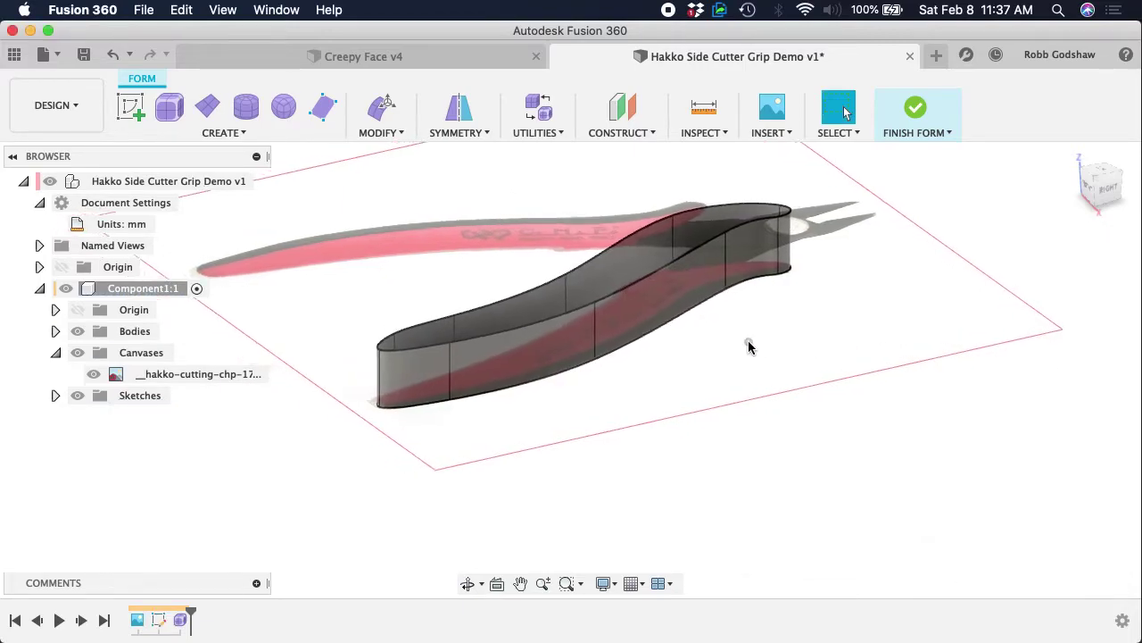
pyautogui.click(93, 374)
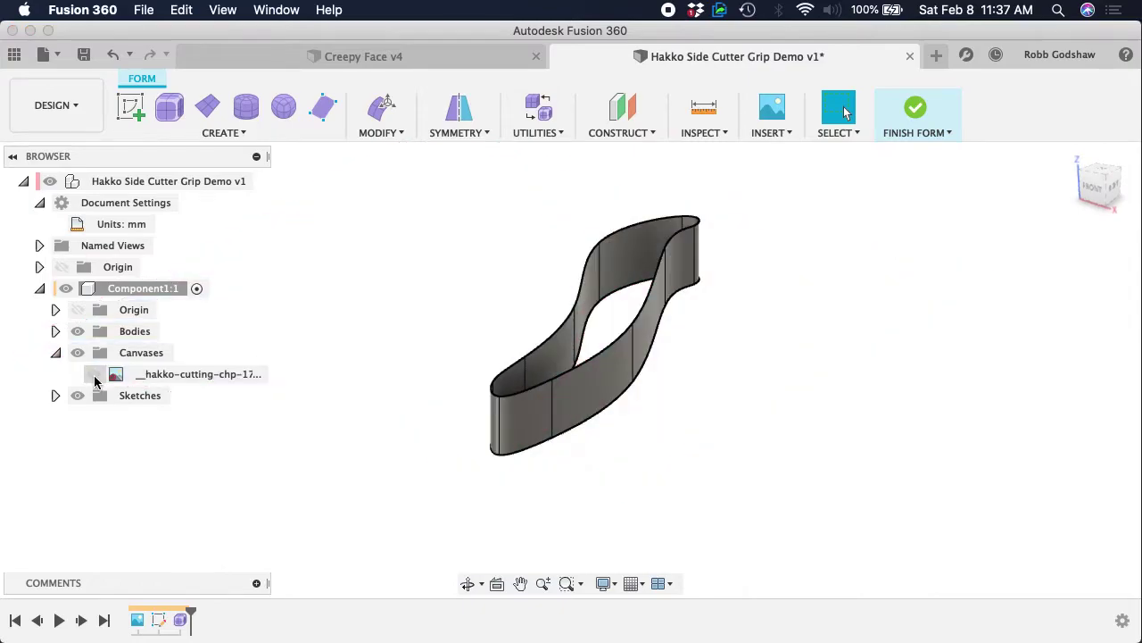
# - Cap the open top of the extruded T-spline wall with Fill Hole in Reduced Star mode, without maintaining crease edges
pyautogui.keyDown('shift'); pyautogui.hscroll(-8, 522, 261); pyautogui.keyUp('shift')
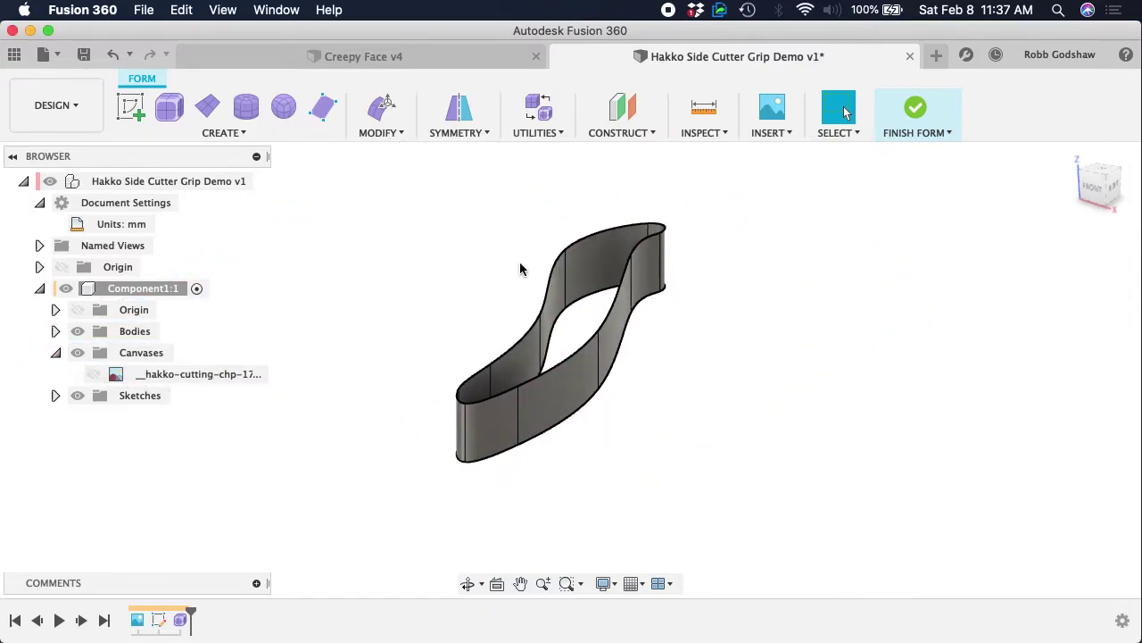
pyautogui.keyDown('shift'); pyautogui.hscroll(-10, 497, 271); pyautogui.keyUp('shift')
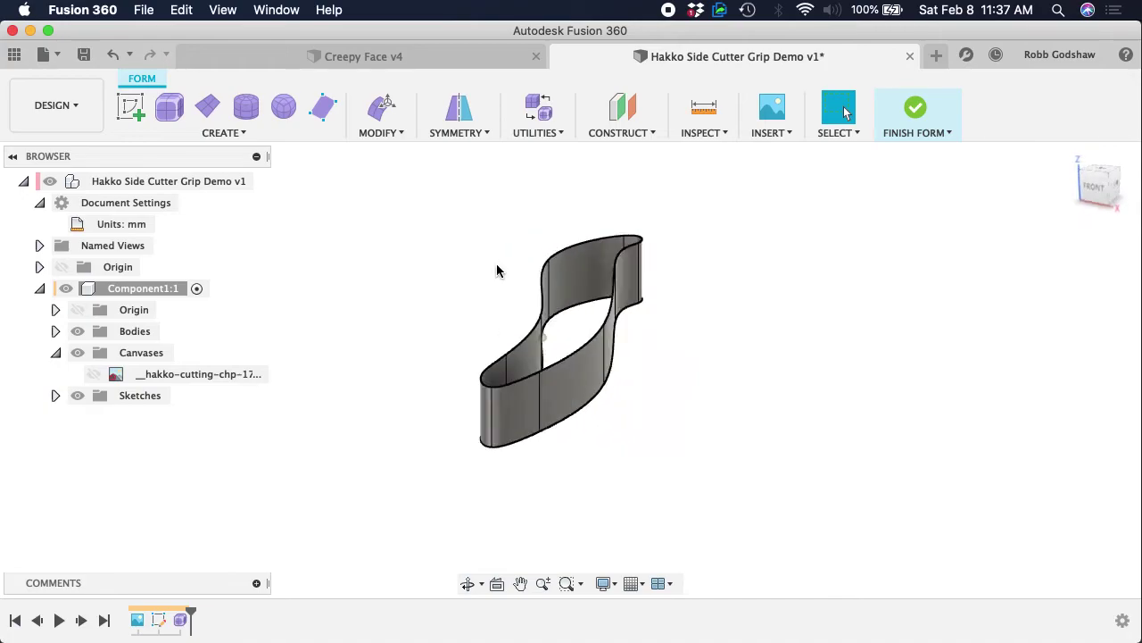
pyautogui.keyDown('shift'); pyautogui.hscroll(-10, 497, 271); pyautogui.keyUp('shift')
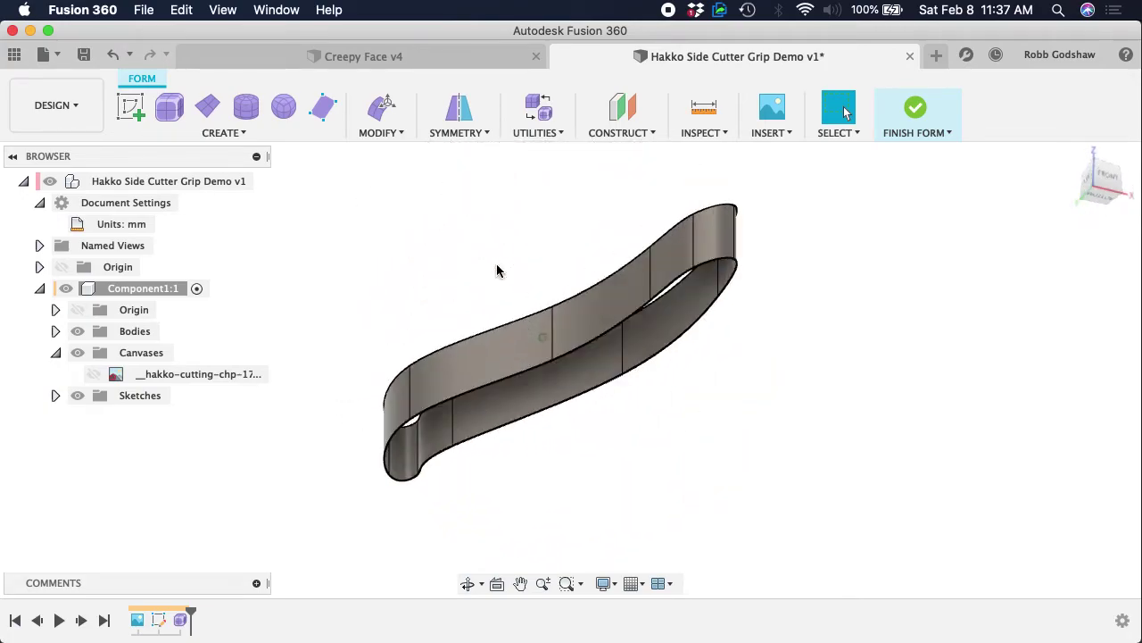
pyautogui.keyDown('shift'); pyautogui.hscroll(-3, 498, 271); pyautogui.keyUp('shift')
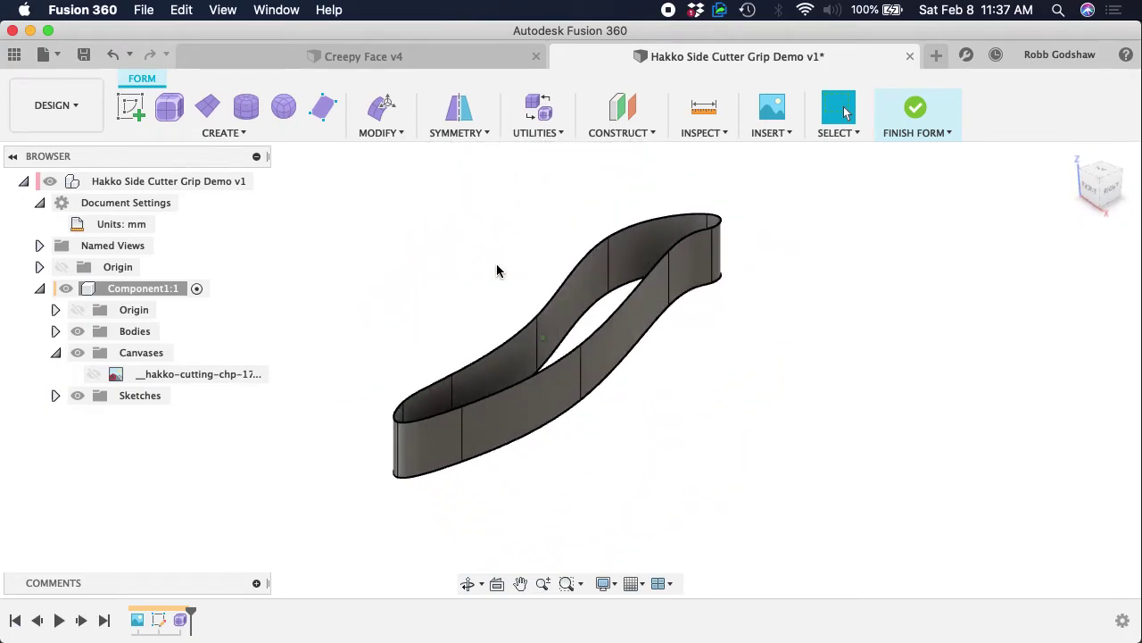
pyautogui.click(297, 132)
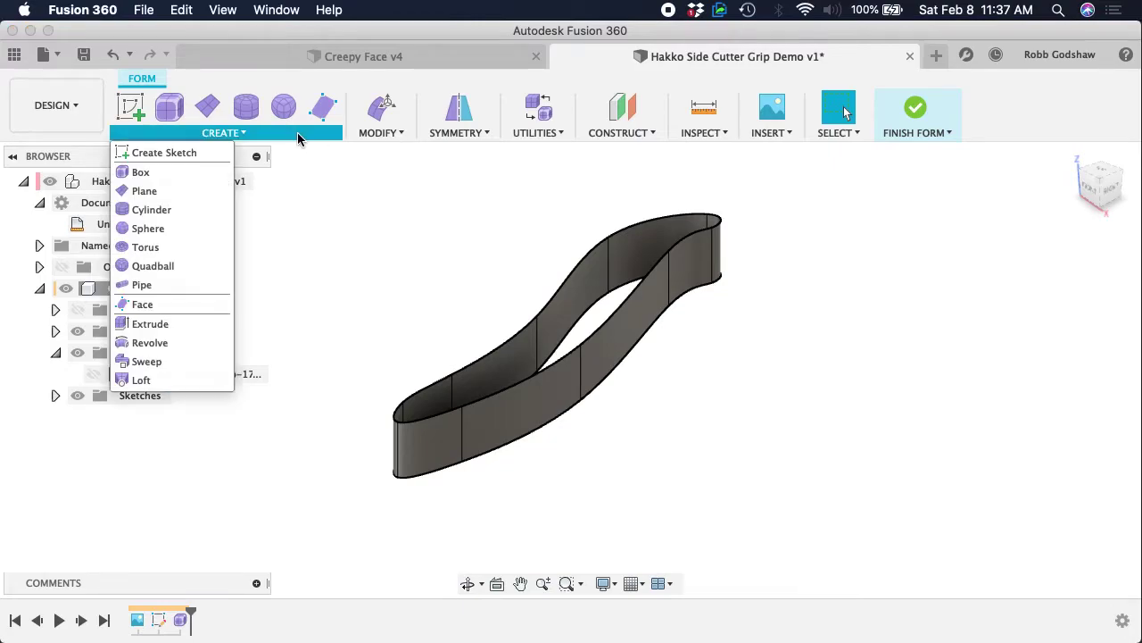
pyautogui.click(379, 132)
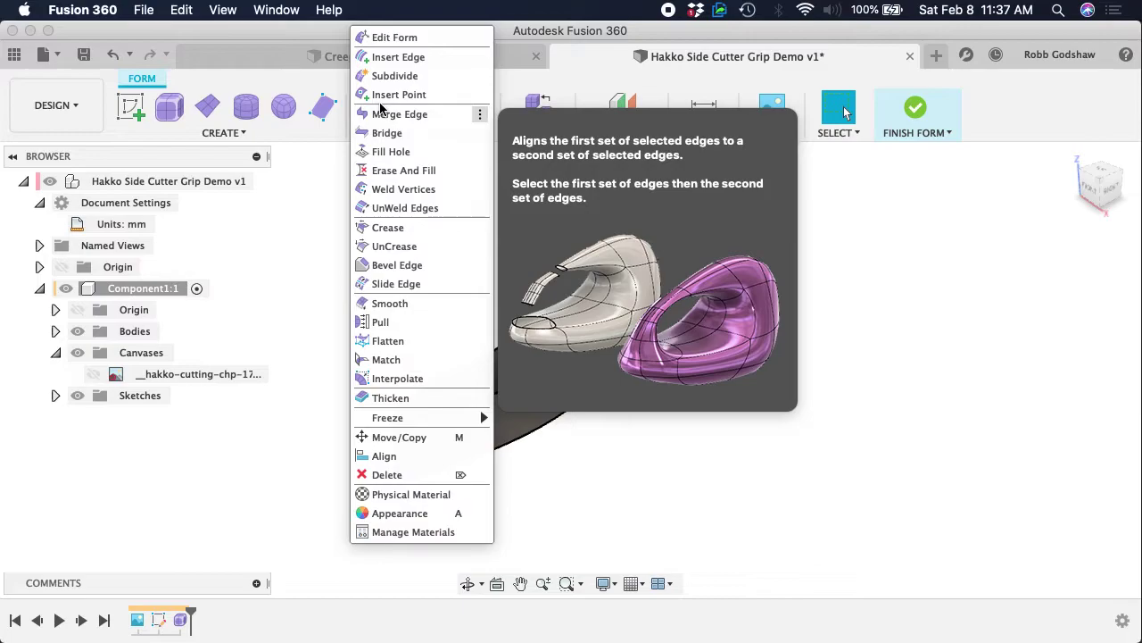
pyautogui.click(391, 152)
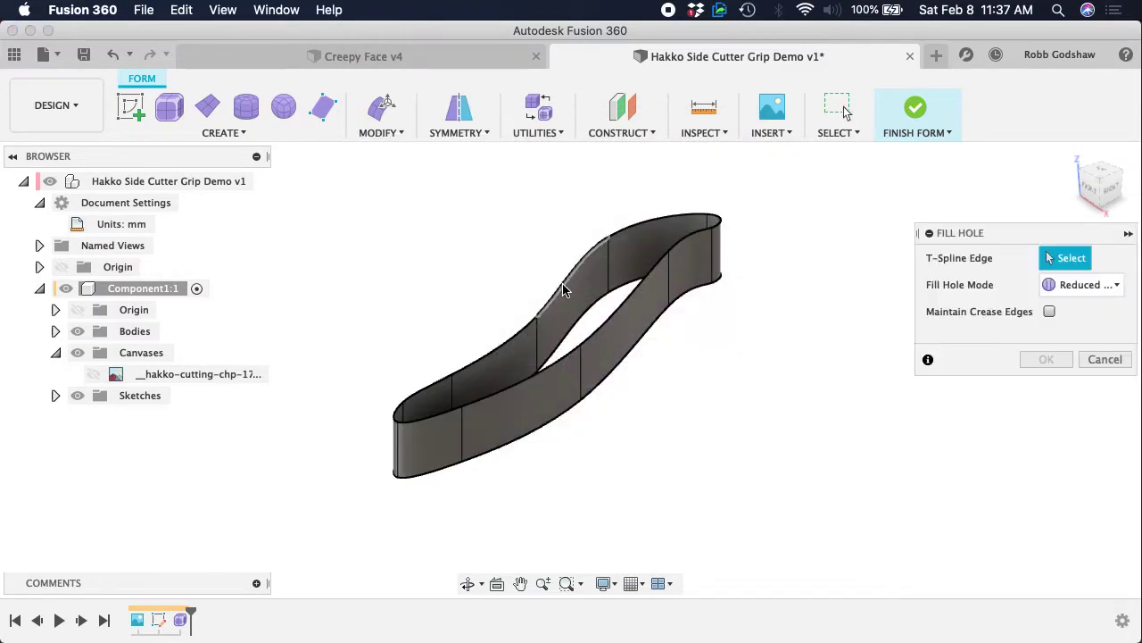
pyautogui.click(562, 290)
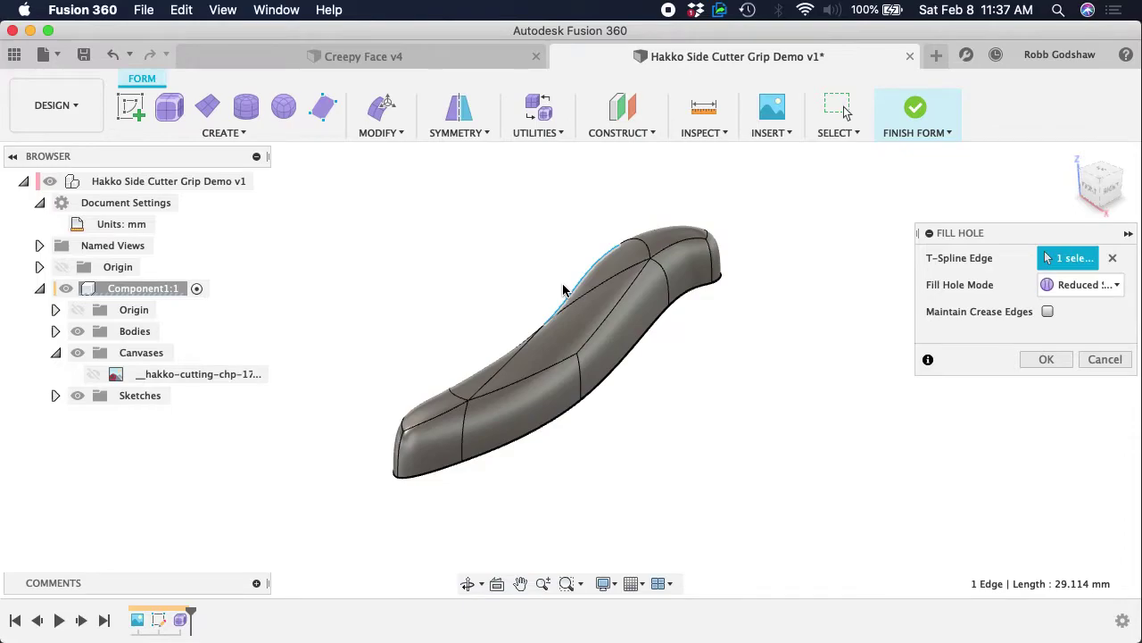
pyautogui.keyDown('shift'); pyautogui.moveTo(644, 346); pyautogui.dragTo(738, 311, button='middle'); pyautogui.keyUp('shift')
pyautogui.click(1113, 257)
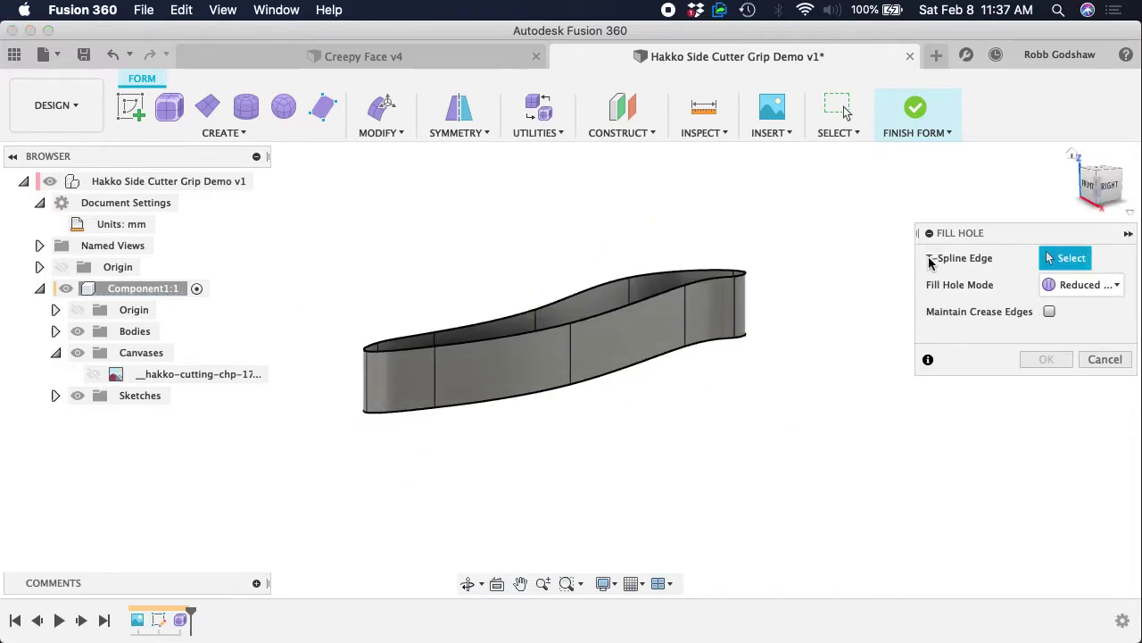
pyautogui.click(577, 295)
pyautogui.keyDown('shift'); pyautogui.moveTo(634, 245); pyautogui.dragTo(634, 245, button='middle'); pyautogui.keyUp('shift')
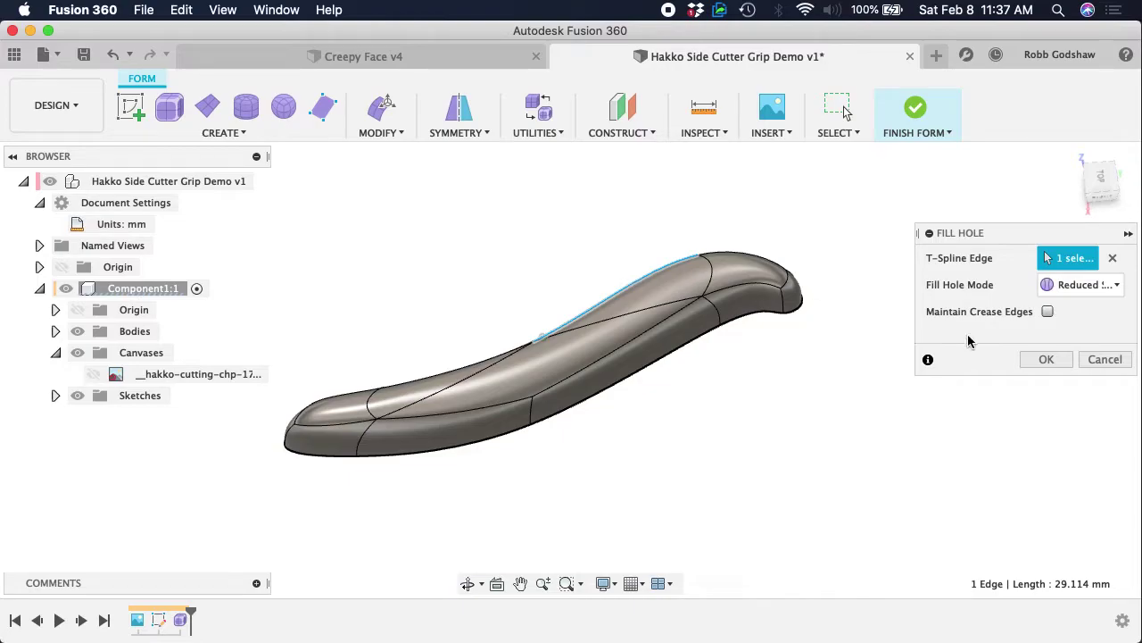
pyautogui.keyDown('shift'); pyautogui.moveTo(1038, 362); pyautogui.dragTo(1046, 361, button='middle'); pyautogui.keyUp('shift')
pyautogui.click(1046, 359)
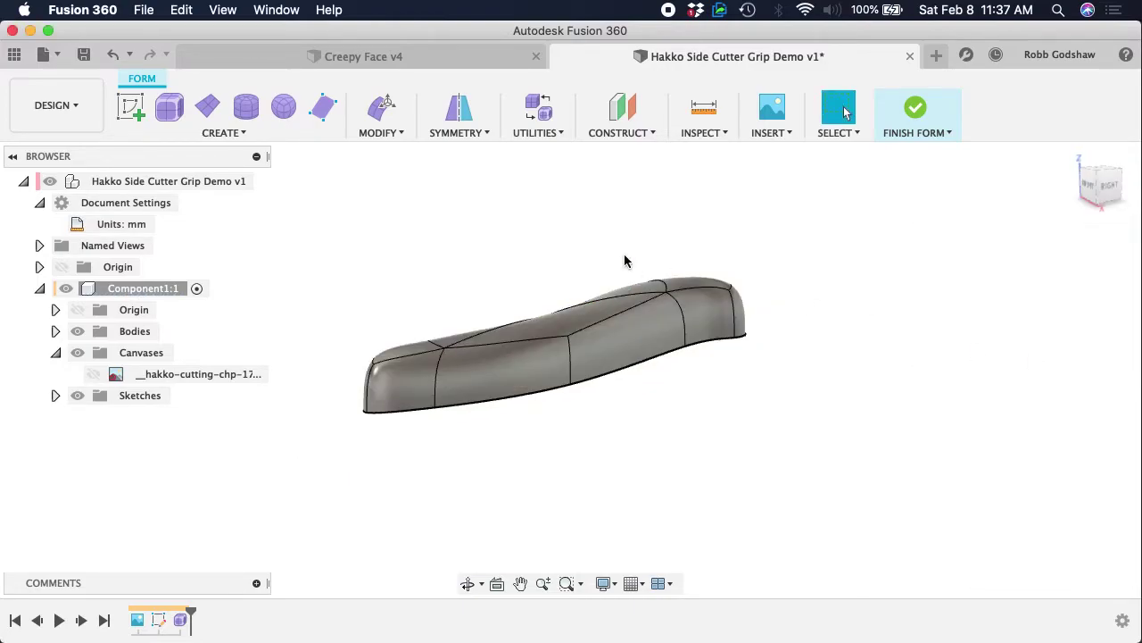
# - Try to cap the open underside of the T-spline body with Fill Hole in Reduced Star mode
pyautogui.keyDown('shift'); pyautogui.moveTo(623, 253); pyautogui.dragTo(624, 254, button='middle'); pyautogui.keyUp('shift')
pyautogui.click(393, 132)
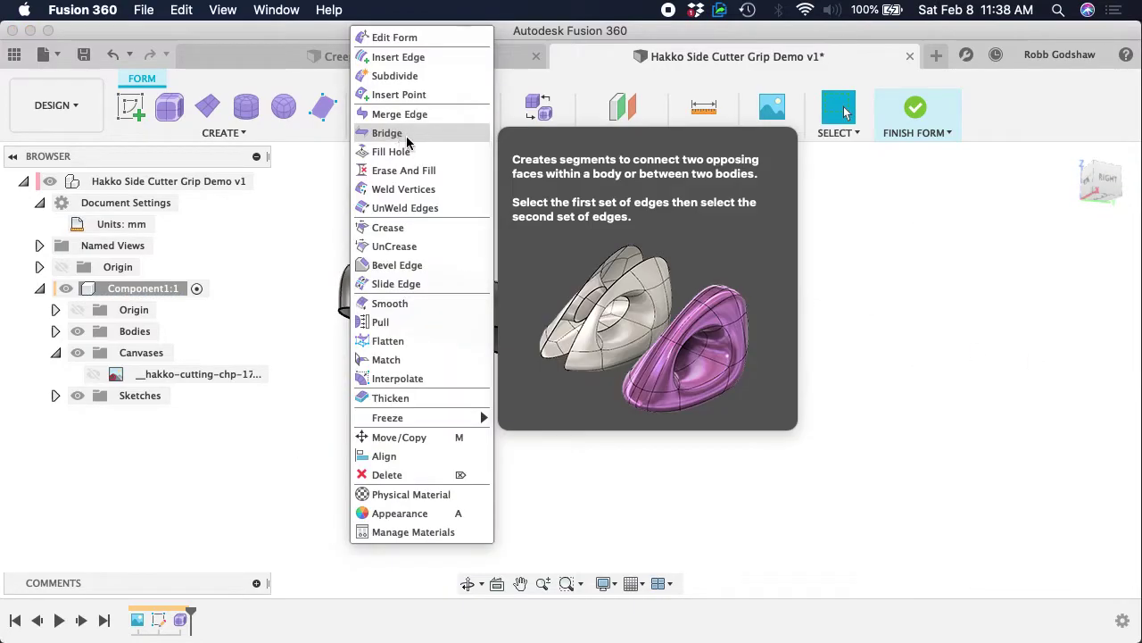
pyautogui.click(393, 151)
pyautogui.click(540, 346)
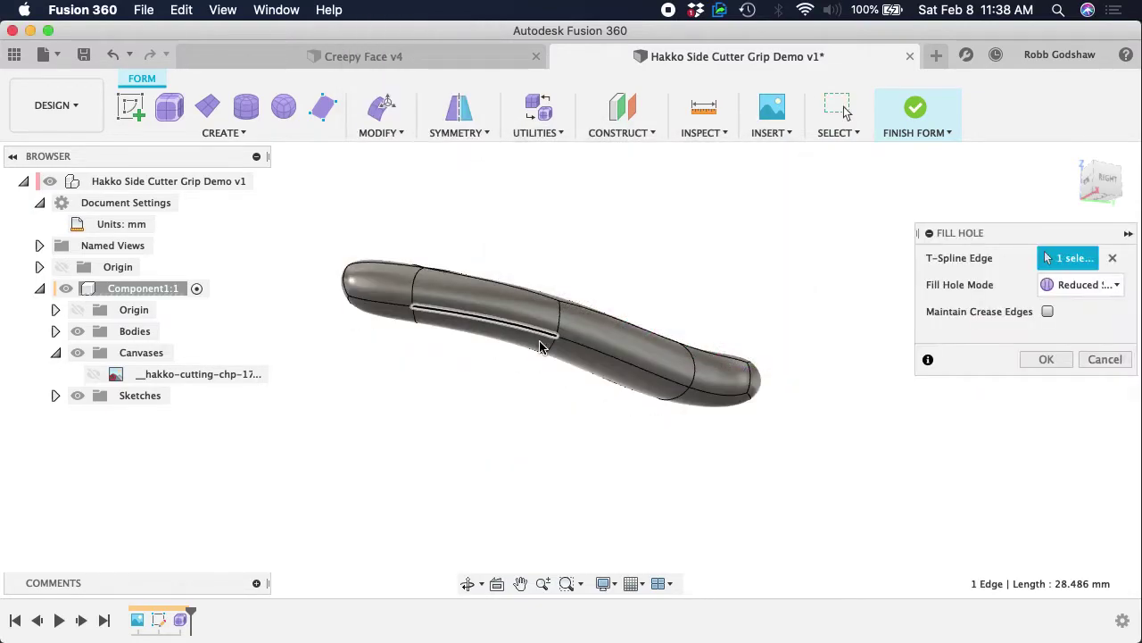
pyautogui.click(1046, 359)
# - Mirror-duplicate the T-spline body across the horizontal origin plane, with Weld enabled and a 0.01 mm weld tolerance
pyautogui.keyDown('shift'); pyautogui.moveTo(752, 319); pyautogui.dragTo(579, 304, button='middle'); pyautogui.keyUp('shift')
pyautogui.click(481, 135)
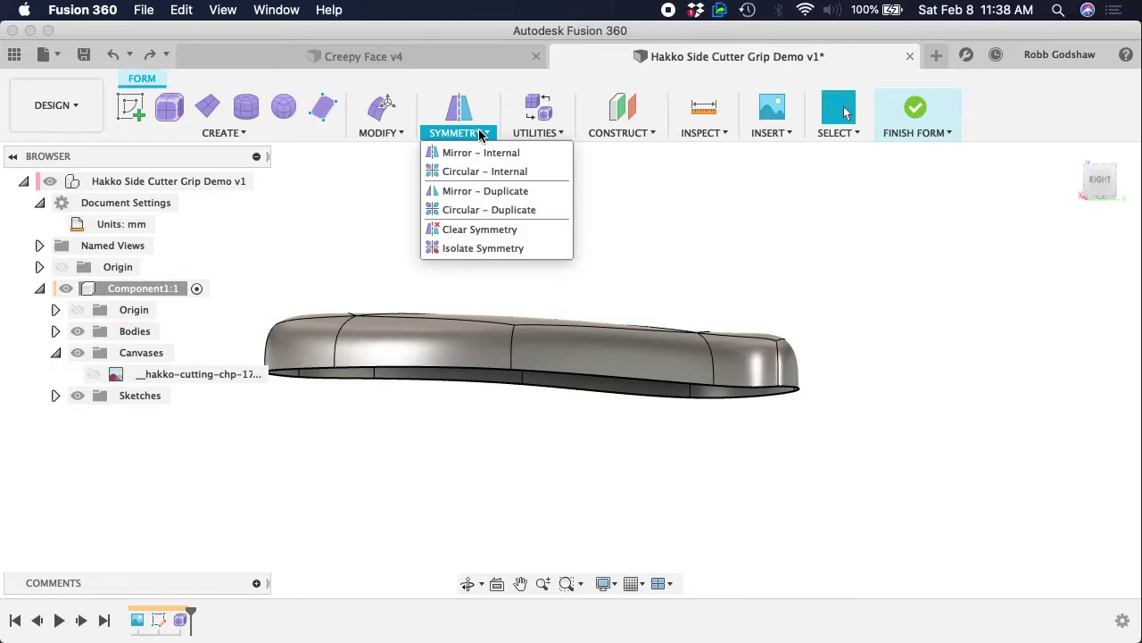
pyautogui.click(481, 191)
pyautogui.click(478, 359)
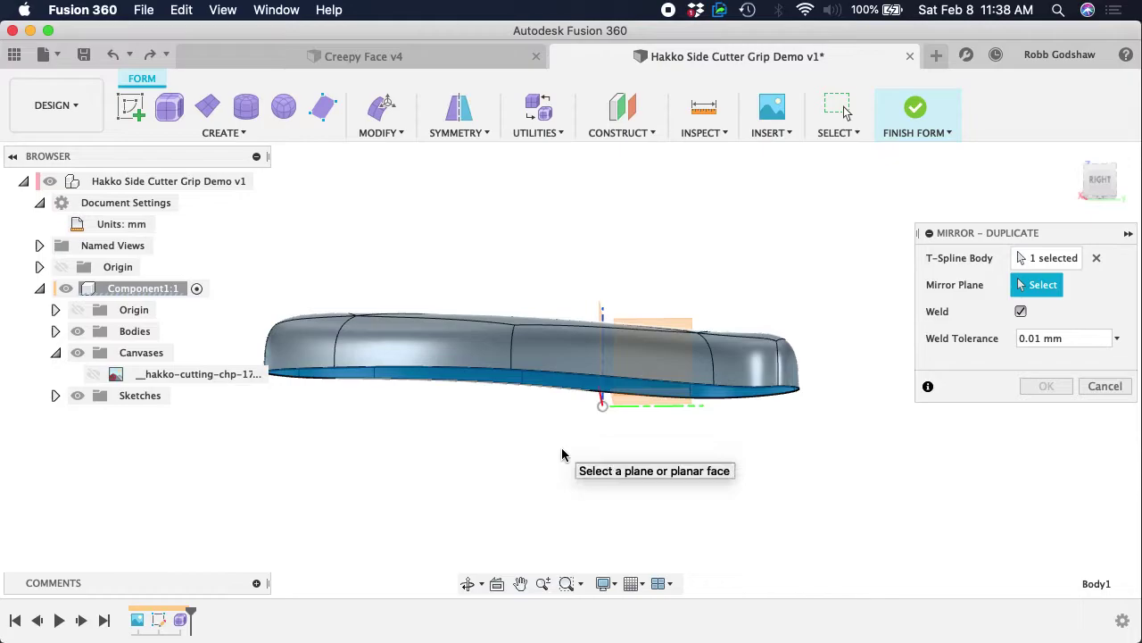
pyautogui.click(634, 400)
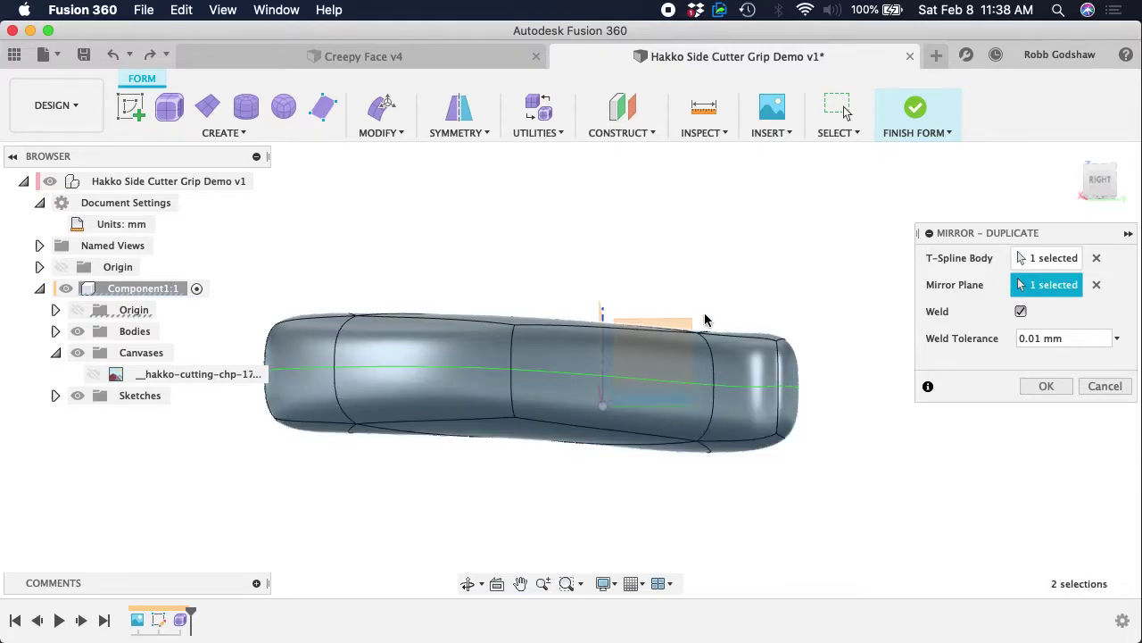
pyautogui.keyDown('shift'); pyautogui.hscroll(8, 704, 319); pyautogui.keyUp('shift')
pyautogui.keyDown('shift'); pyautogui.hscroll(-5, 704, 319); pyautogui.keyUp('shift')
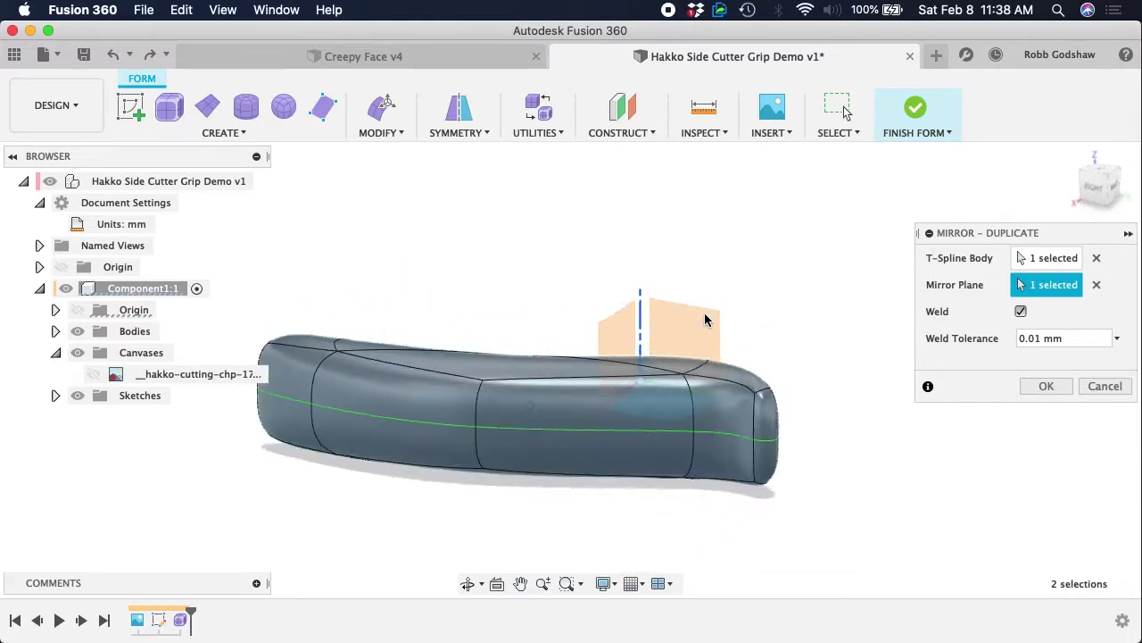
pyautogui.keyDown('shift'); pyautogui.hscroll(-6, 704, 320); pyautogui.keyUp('shift')
pyautogui.keyDown('shift'); pyautogui.scroll(6, 704, 319); pyautogui.keyUp('shift')
pyautogui.keyDown('shift'); pyautogui.hscroll(5, 705, 320); pyautogui.keyUp('shift')
pyautogui.keyDown('shift'); pyautogui.scroll(-6, 704, 320); pyautogui.keyUp('shift')
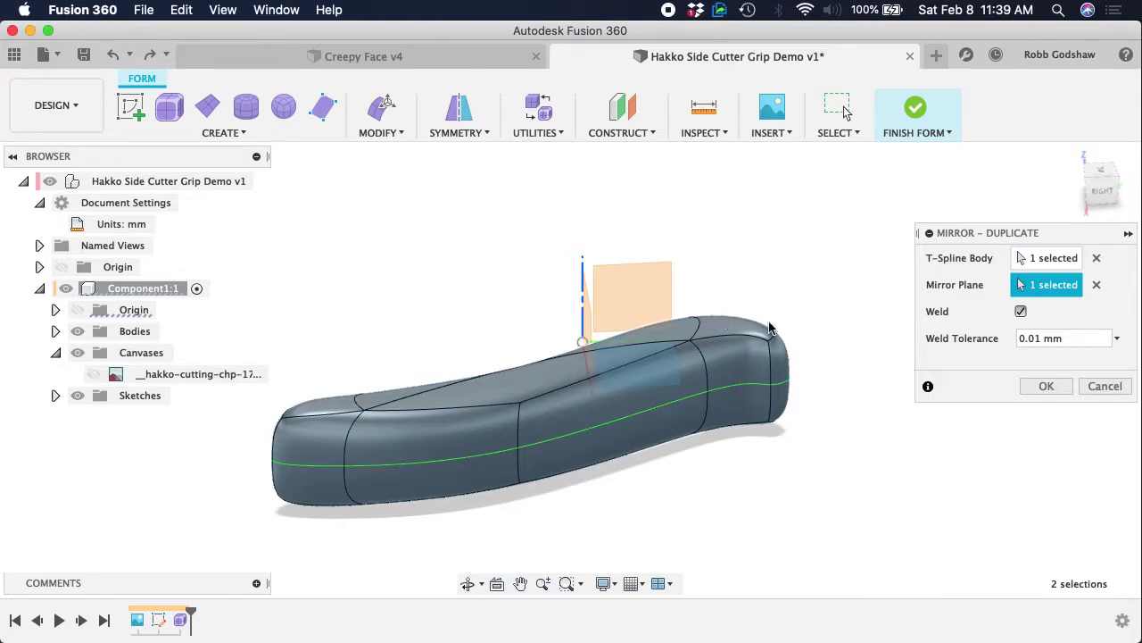
pyautogui.click(1046, 386)
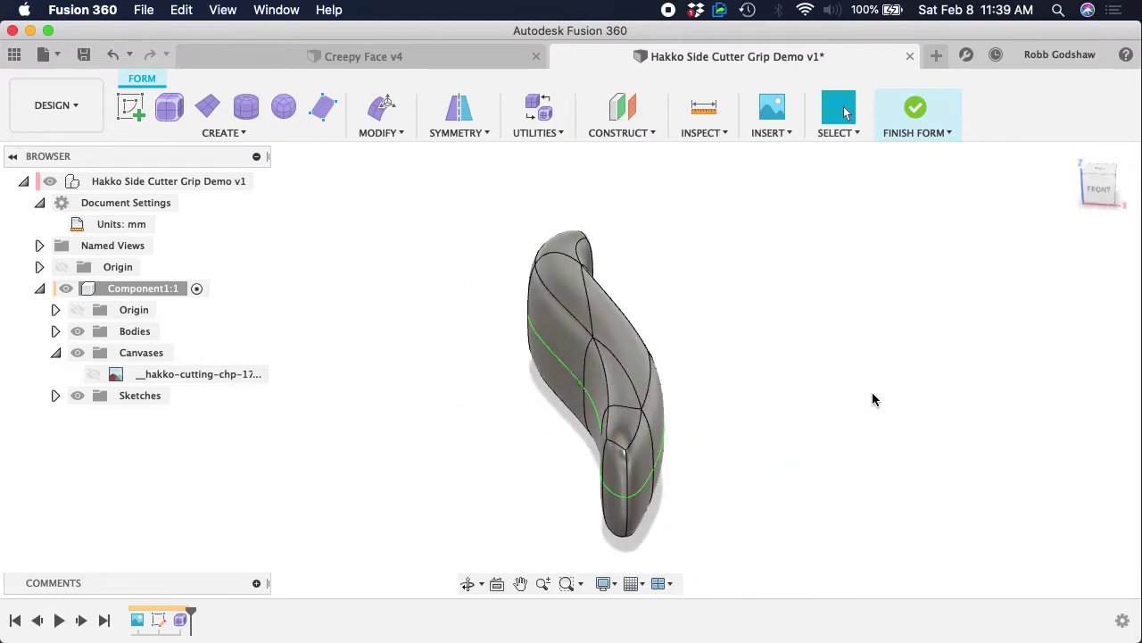
# - Examine the mirrored grip's shape and symmetry line from the front, from the side and in close-up
pyautogui.click(1099, 198)
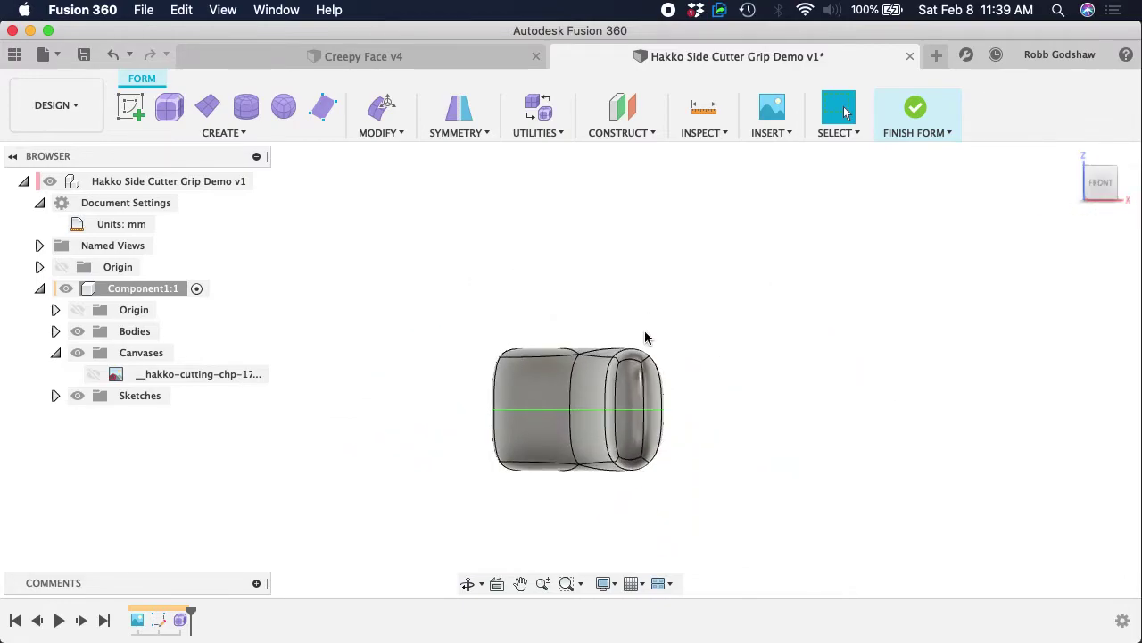
pyautogui.scroll(5, 646, 337)
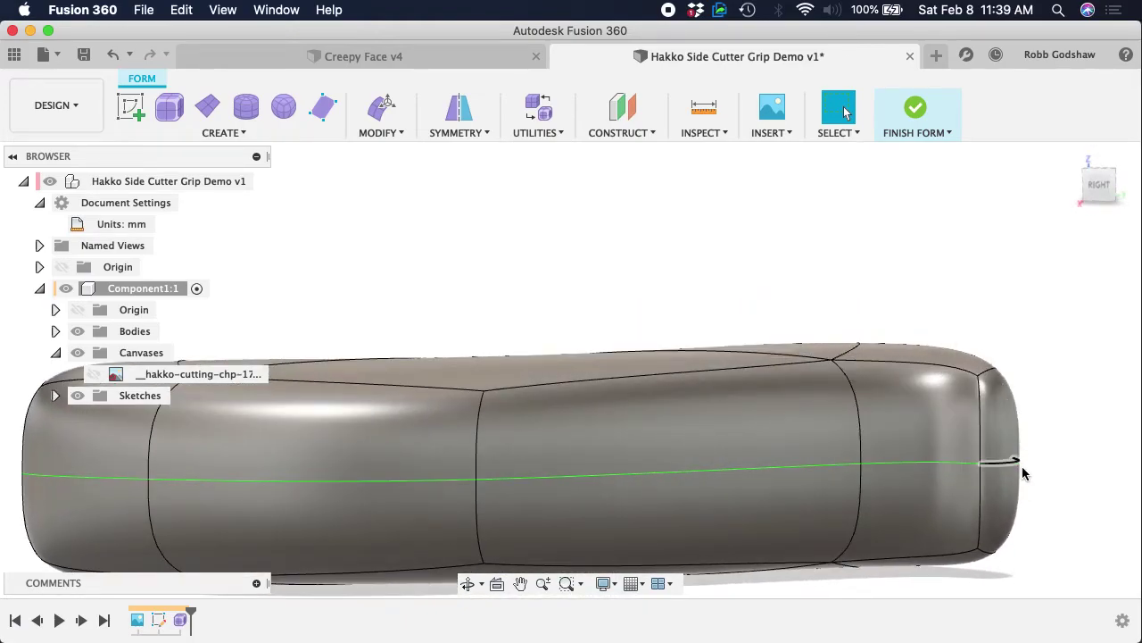
pyautogui.scroll(-1, 1064, 366)
pyautogui.scroll(5, 1064, 366)
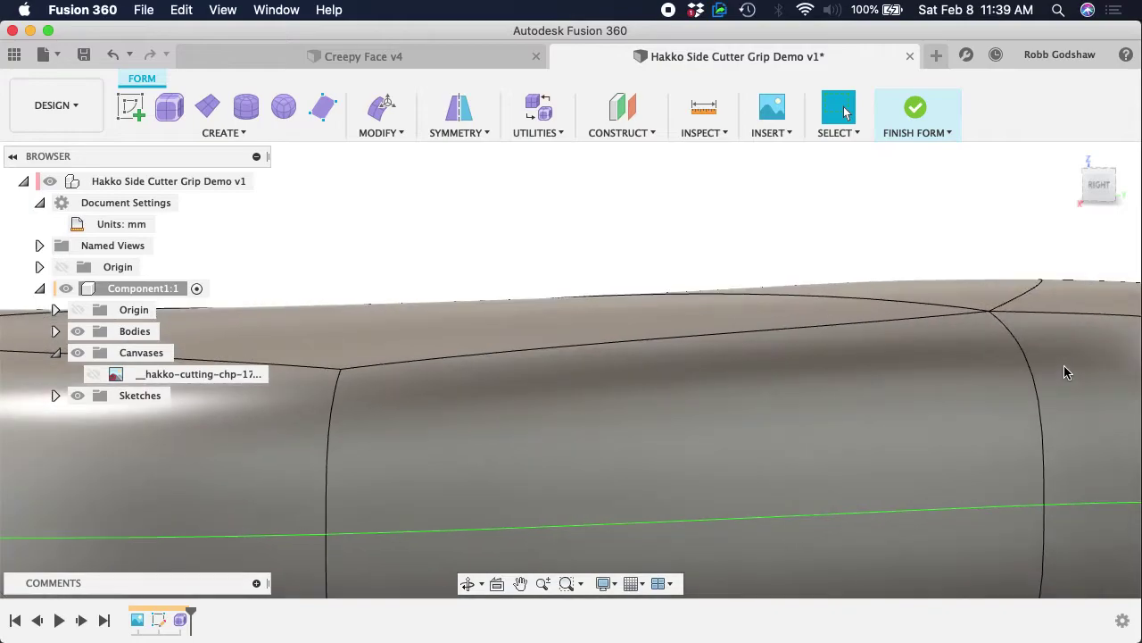
pyautogui.hscroll(4, 1064, 366)
pyautogui.scroll(-5, 1064, 366)
pyautogui.keyDown('shift'); pyautogui.hscroll(-8, 1064, 366); pyautogui.keyUp('shift')
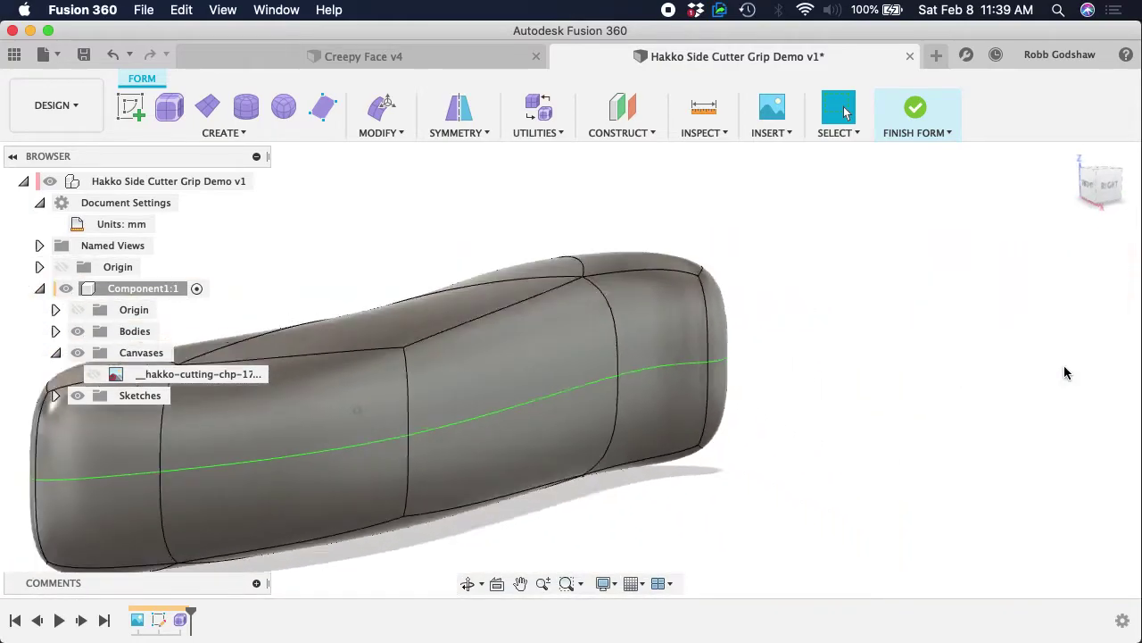
pyautogui.keyDown('shift'); pyautogui.hscroll(5, 1064, 366); pyautogui.keyUp('shift')
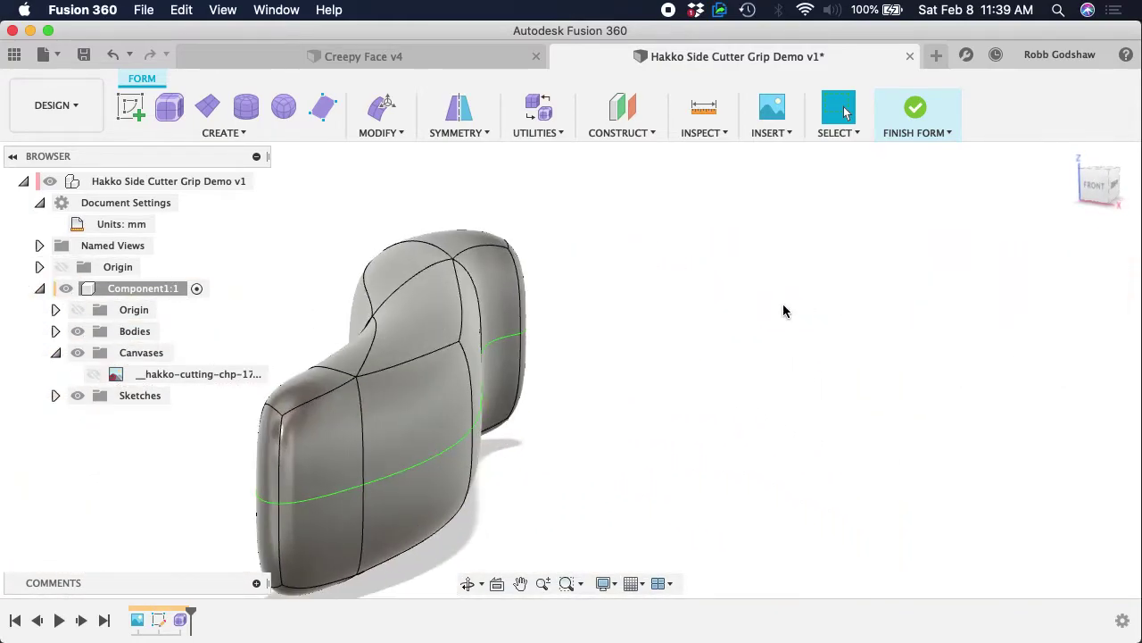
pyautogui.hscroll(-3, 759, 304)
pyautogui.scroll(1, 759, 304)
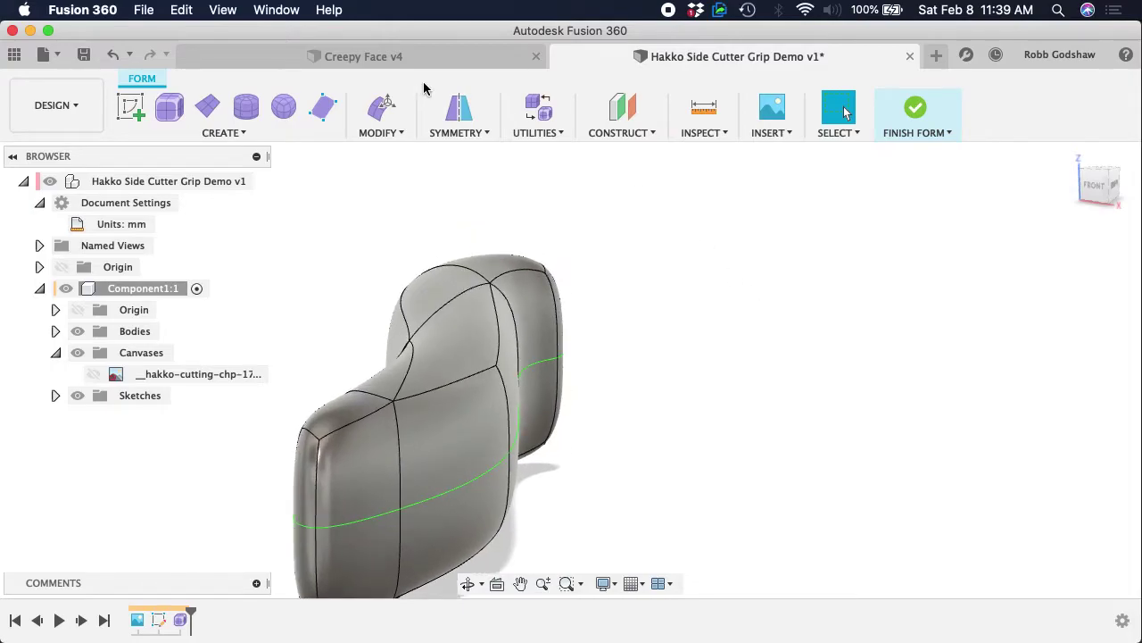
# - Move the vertical edge midway along the grip's side outward about 4 mm using Edit Form
pyautogui.click(390, 117)
pyautogui.keyDown('shift'); pyautogui.hscroll(5, 725, 341); pyautogui.keyUp('shift')
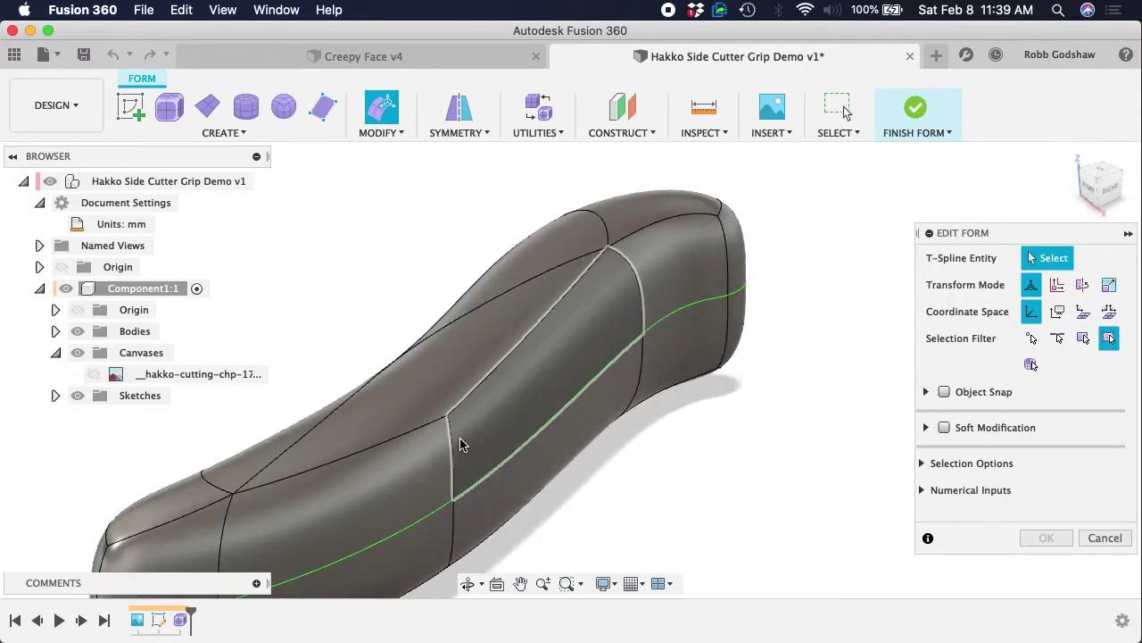
pyautogui.click(453, 457)
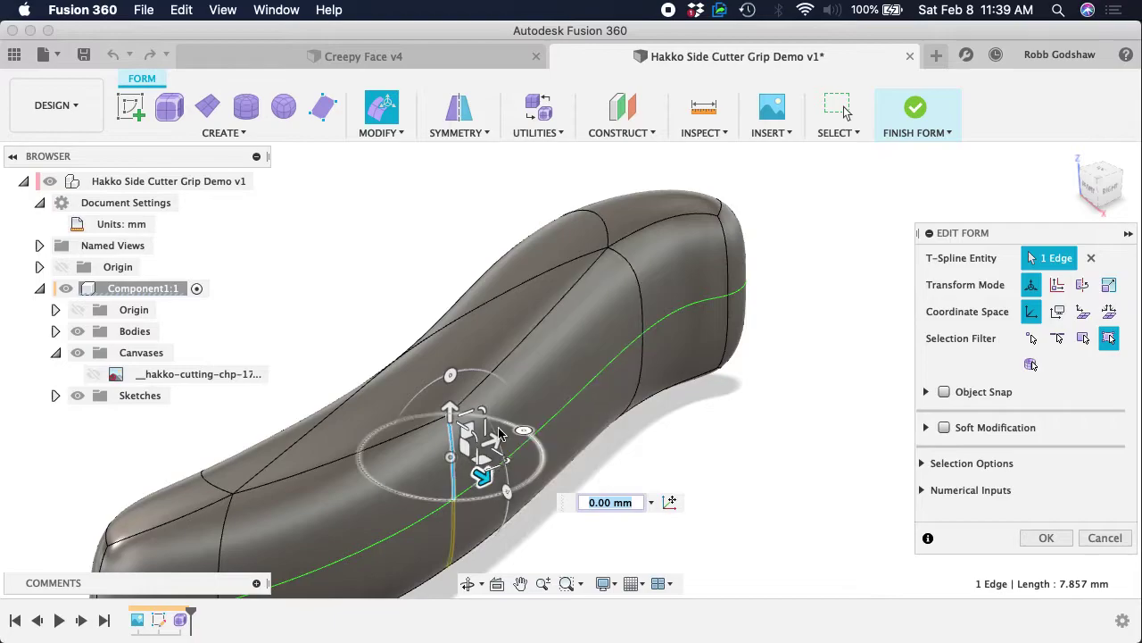
pyautogui.moveTo(482, 476); pyautogui.dragTo(526, 483)
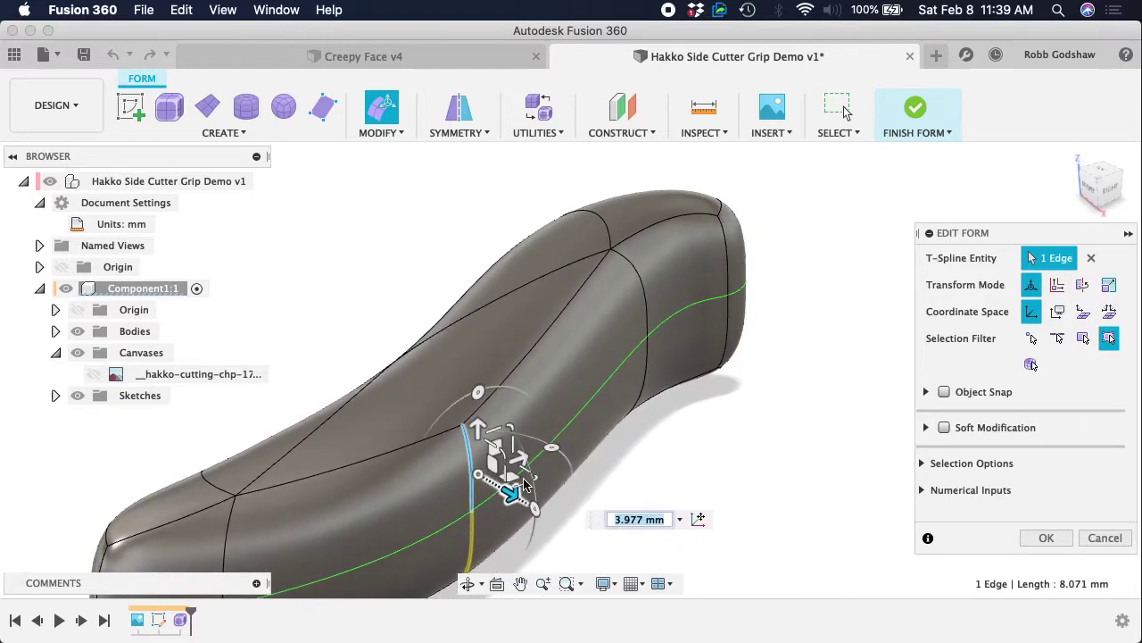
pyautogui.press('Return')
pyautogui.scroll(-4, 594, 318)
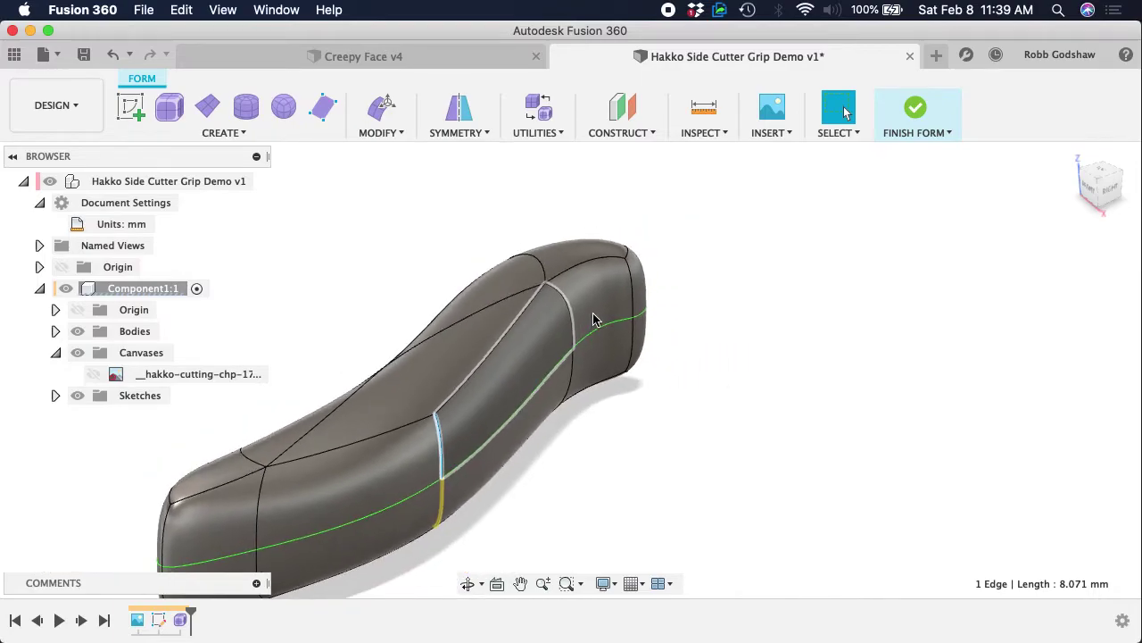
# - Move the vertex on the grip's top near its far end inward about 2.1 mm and down about 2.6 mm using Edit Form
pyautogui.keyDown('shift'); pyautogui.moveTo(594, 318); pyautogui.dragTo(519, 296, button='middle'); pyautogui.keyUp('shift')
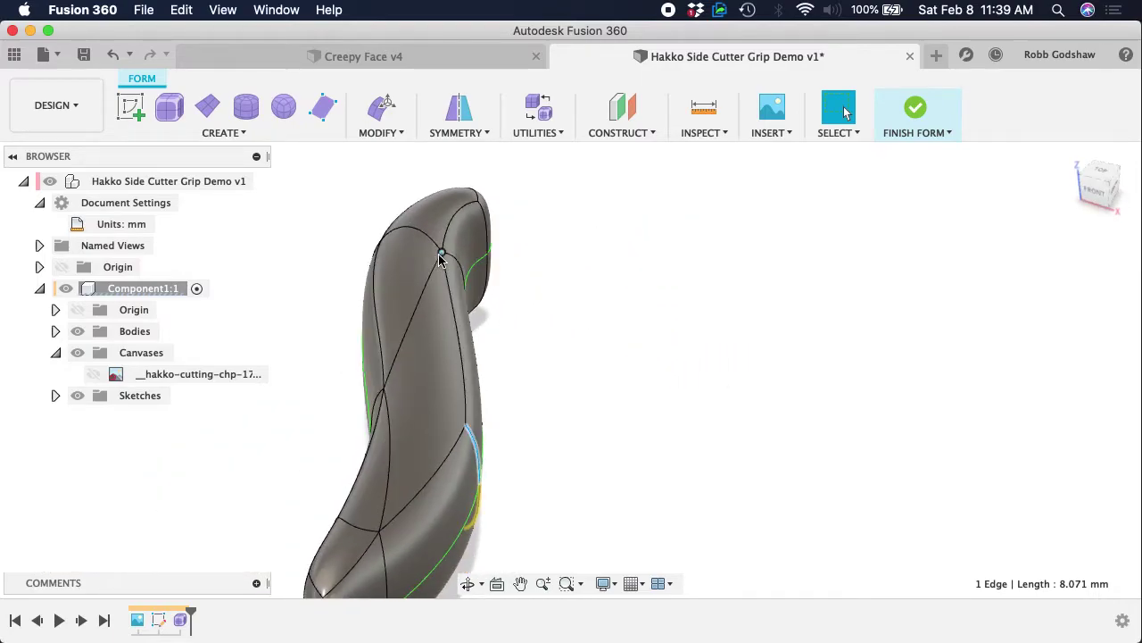
pyautogui.click(380, 109)
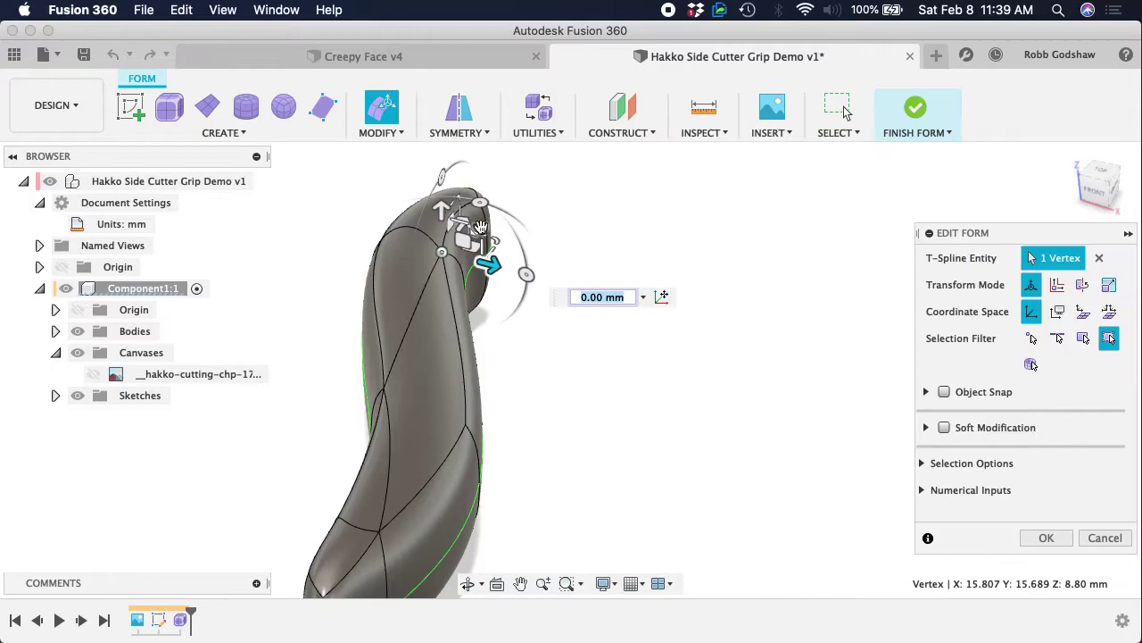
pyautogui.moveTo(467, 244)
pyautogui.mouseDown()
pyautogui.moveTo(430, 266)
pyautogui.moveTo(409, 312)
pyautogui.moveTo(454, 260)
pyautogui.mouseUp()
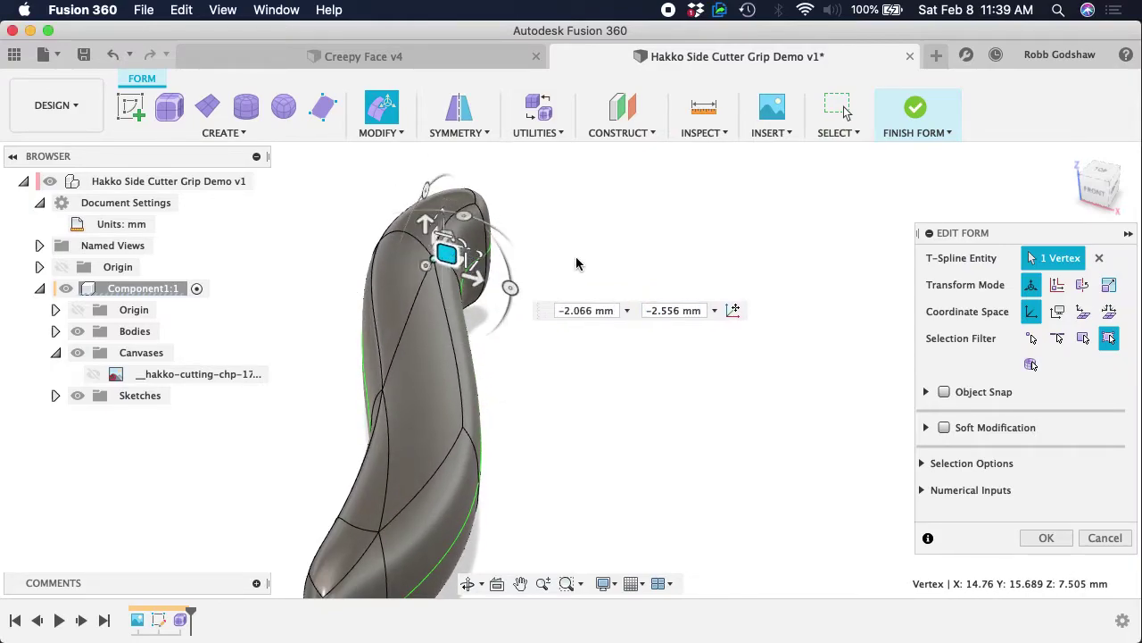
pyautogui.click(576, 263)
pyautogui.keyDown('shift'); pyautogui.hscroll(10, 576, 263); pyautogui.keyUp('shift')
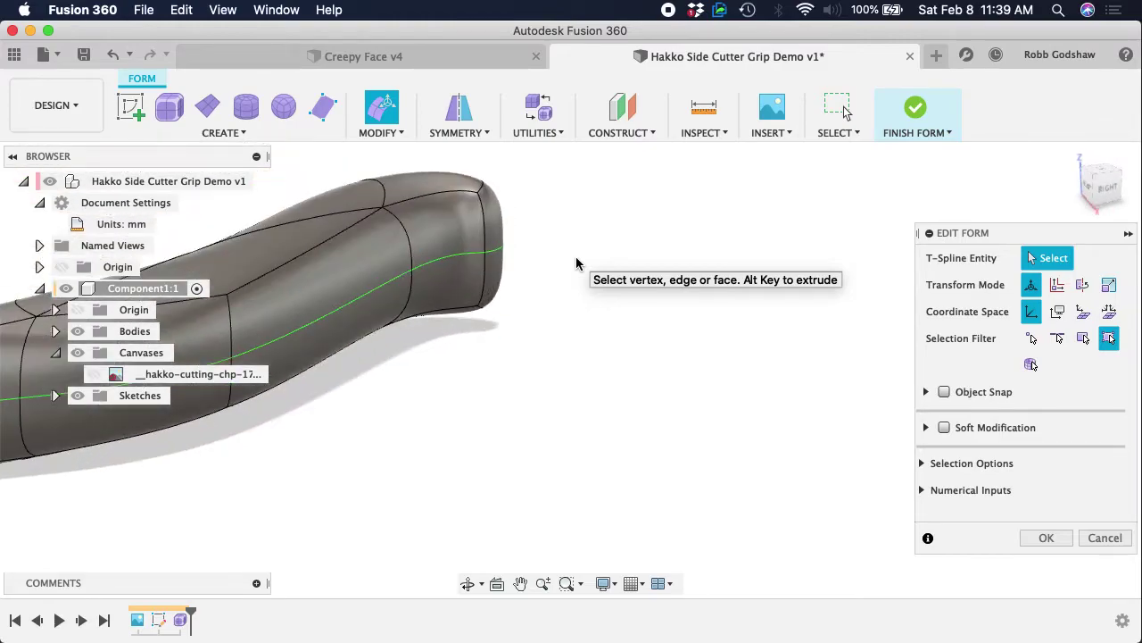
pyautogui.keyDown('shift'); pyautogui.hscroll(10, 575, 256); pyautogui.keyUp('shift')
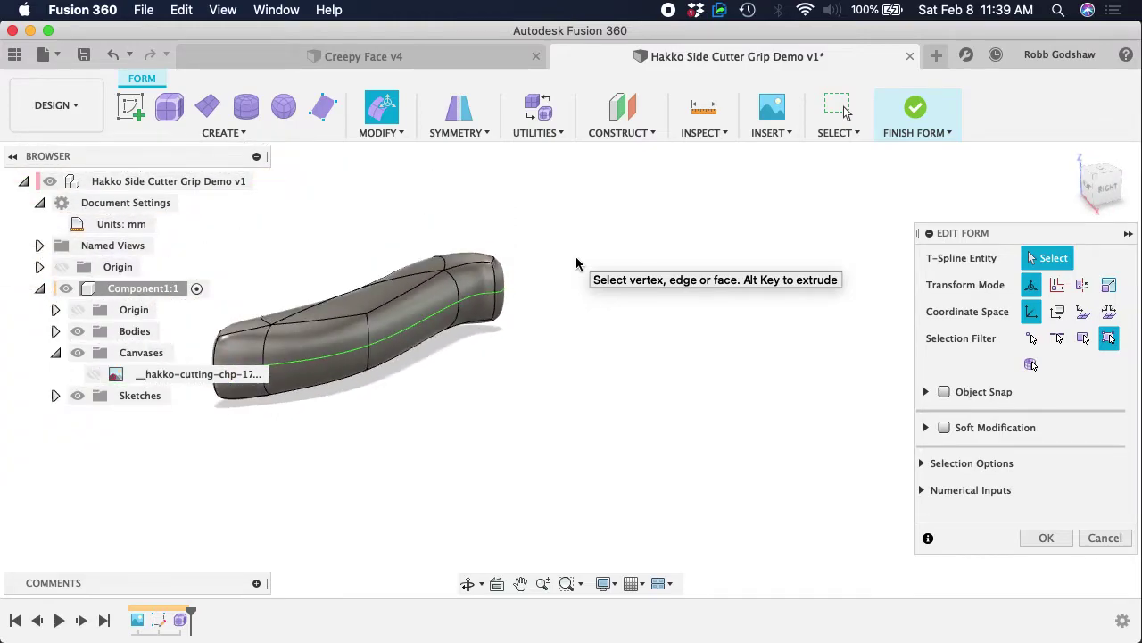
pyautogui.click(1092, 186)
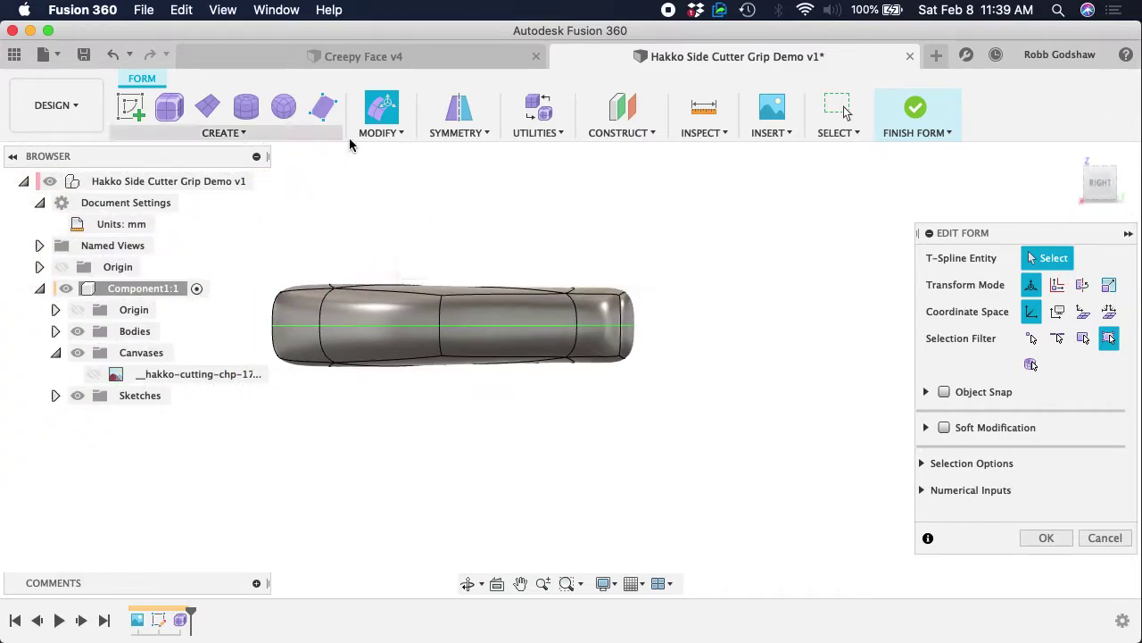
# - Select the whole upper half of the grip and move it down about 4.8 mm using Edit Form to thin the body
pyautogui.moveTo(721, 212); pyautogui.dragTo(237, 309)
pyautogui.click(558, 234)
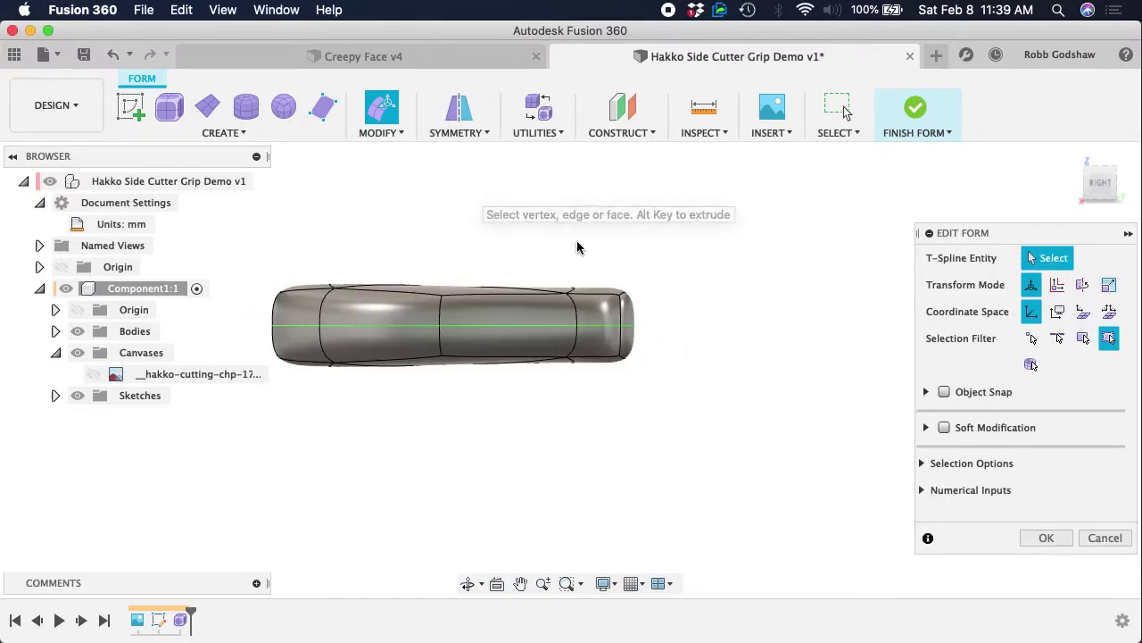
pyautogui.moveTo(715, 240); pyautogui.dragTo(214, 402)
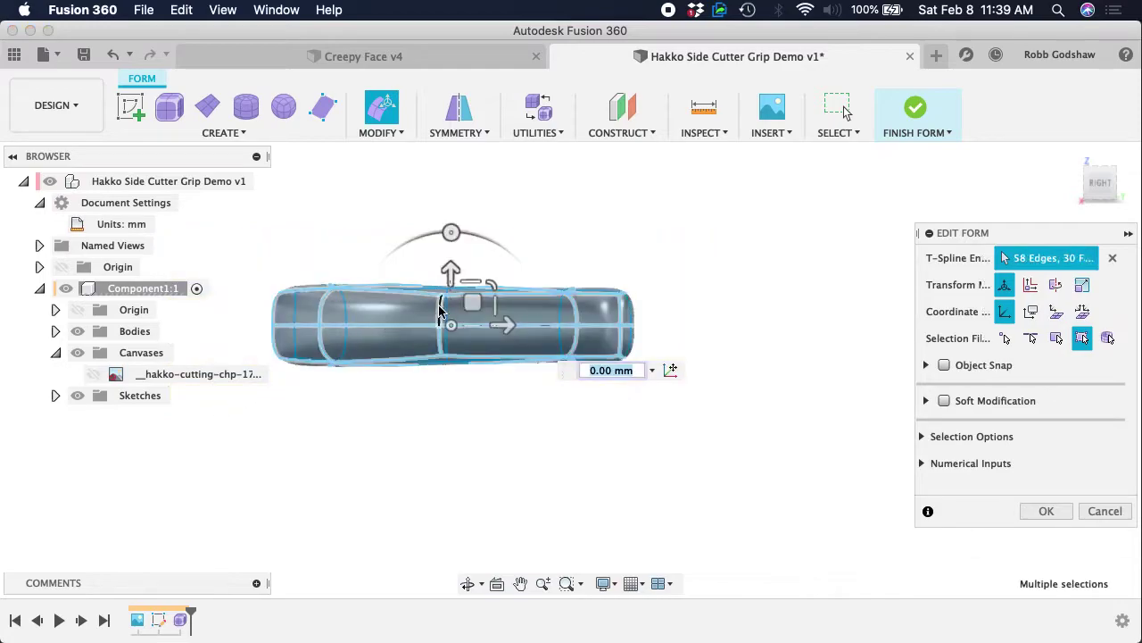
pyautogui.click(685, 236)
pyautogui.moveTo(279, 269); pyautogui.dragTo(249, 311)
pyautogui.moveTo(452, 258); pyautogui.dragTo(452, 280)
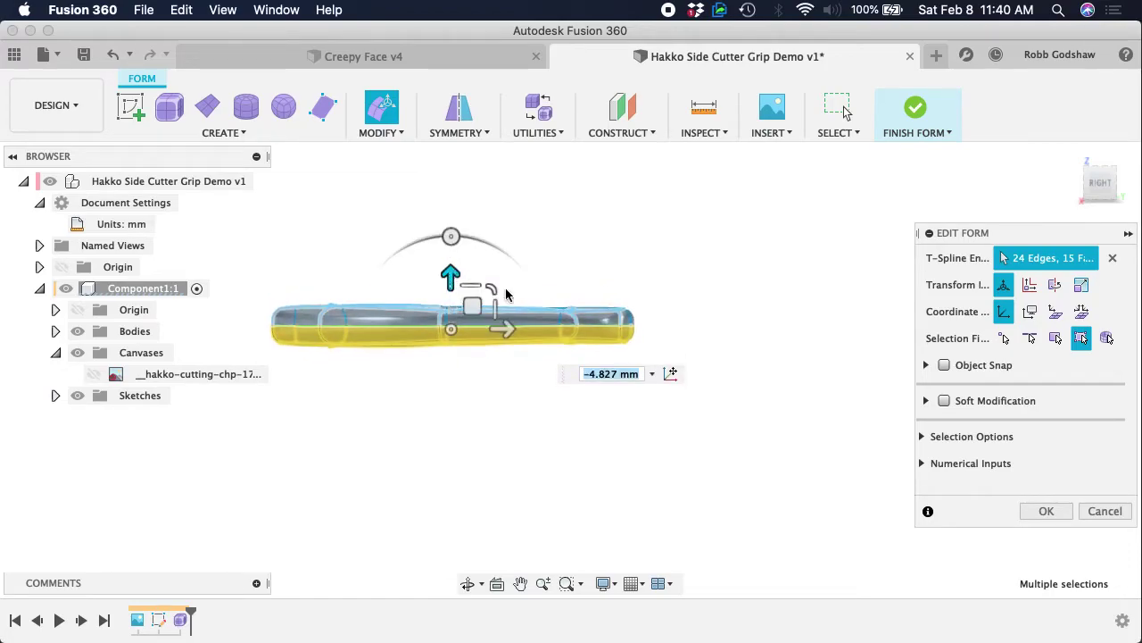
pyautogui.click(586, 238)
# - Examine the thinned grip's edges and symmetry line from the front, from above and along both sides
pyautogui.keyDown('shift'); pyautogui.scroll(5, 489, 264); pyautogui.keyUp('shift')
pyautogui.scroll(5, 490, 265)
pyautogui.keyDown('shift'); pyautogui.hscroll(-5, 490, 265); pyautogui.keyUp('shift')
pyautogui.keyDown('shift'); pyautogui.scroll(-5, 490, 265); pyautogui.keyUp('shift')
pyautogui.keyDown('shift'); pyautogui.scroll(6, 489, 265); pyautogui.keyUp('shift')
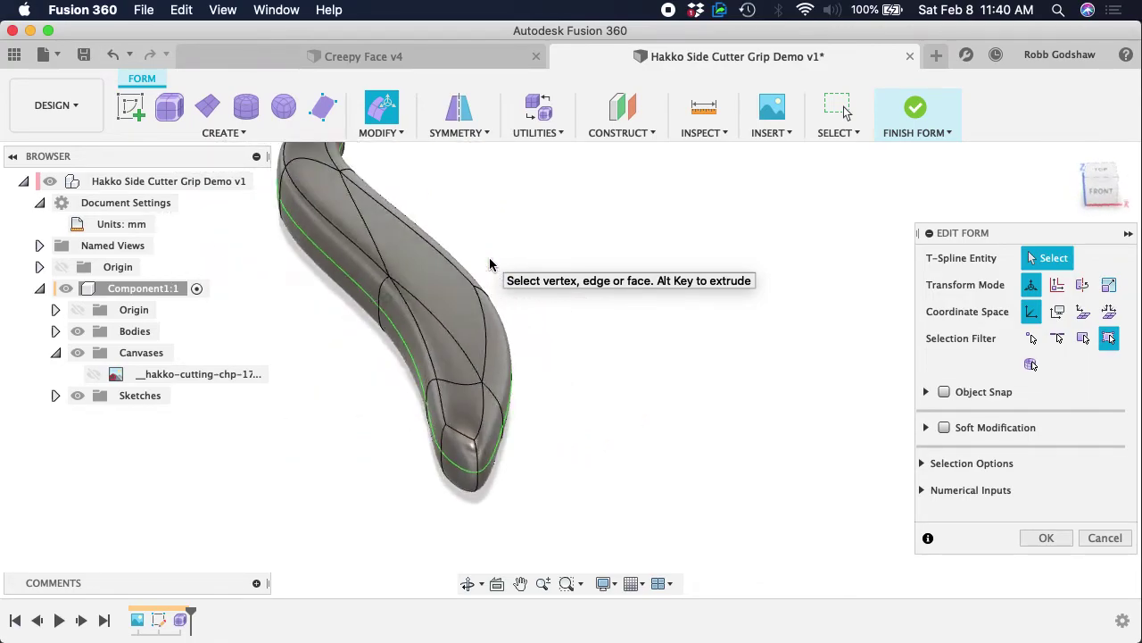
pyautogui.keyDown('shift'); pyautogui.hscroll(6, 490, 265); pyautogui.keyUp('shift')
pyautogui.keyDown('shift'); pyautogui.hscroll(-5, 490, 265); pyautogui.keyUp('shift')
pyautogui.keyDown('shift'); pyautogui.hscroll(6, 490, 266); pyautogui.keyUp('shift')
pyautogui.keyDown('shift'); pyautogui.hscroll(-6, 490, 266); pyautogui.keyUp('shift')
# - Crease the four consecutive edges running along the top of the grip's inner side
pyautogui.click(461, 272)
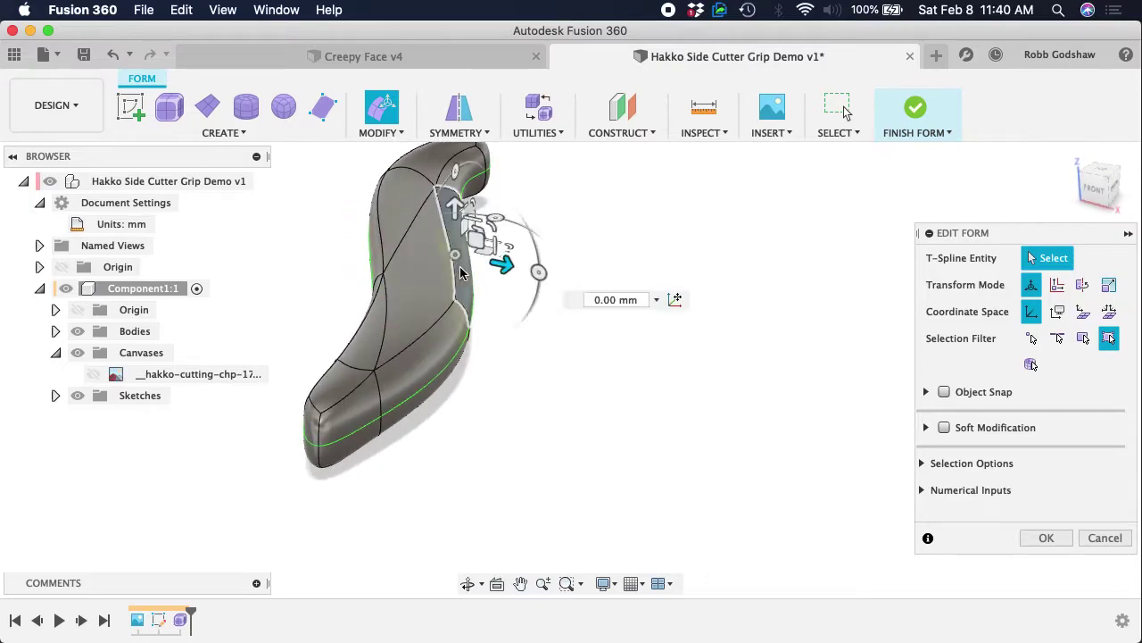
pyautogui.click(601, 204)
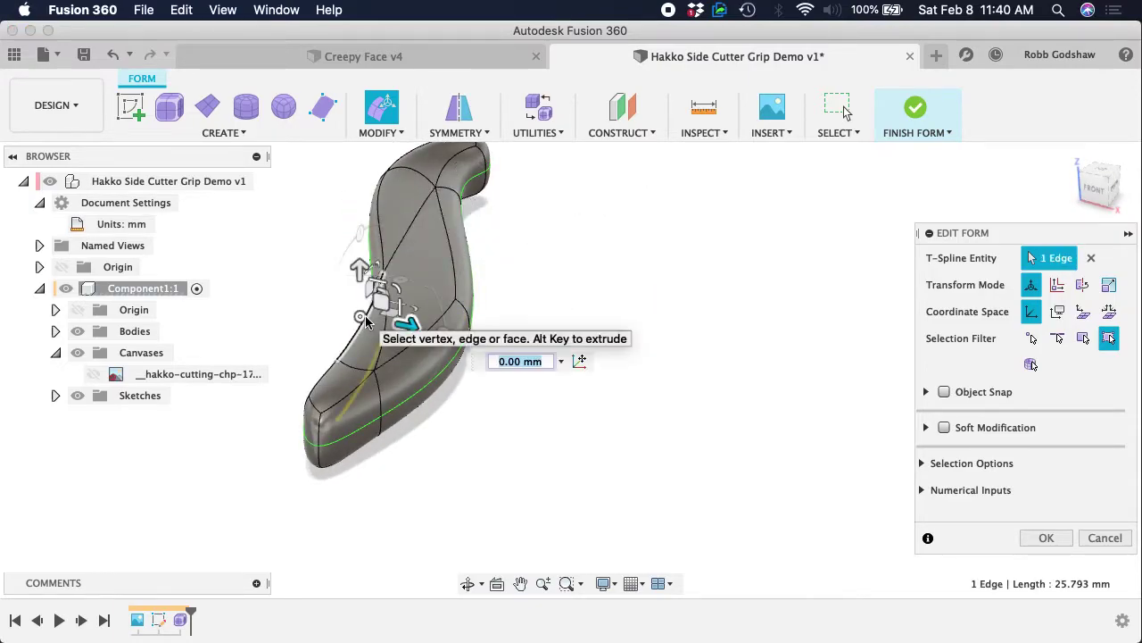
pyautogui.keyDown('shift'); pyautogui.click(380, 232); pyautogui.keyUp('shift')
pyautogui.keyDown('shift'); pyautogui.hscroll(-8, 380, 232); pyautogui.keyUp('shift')
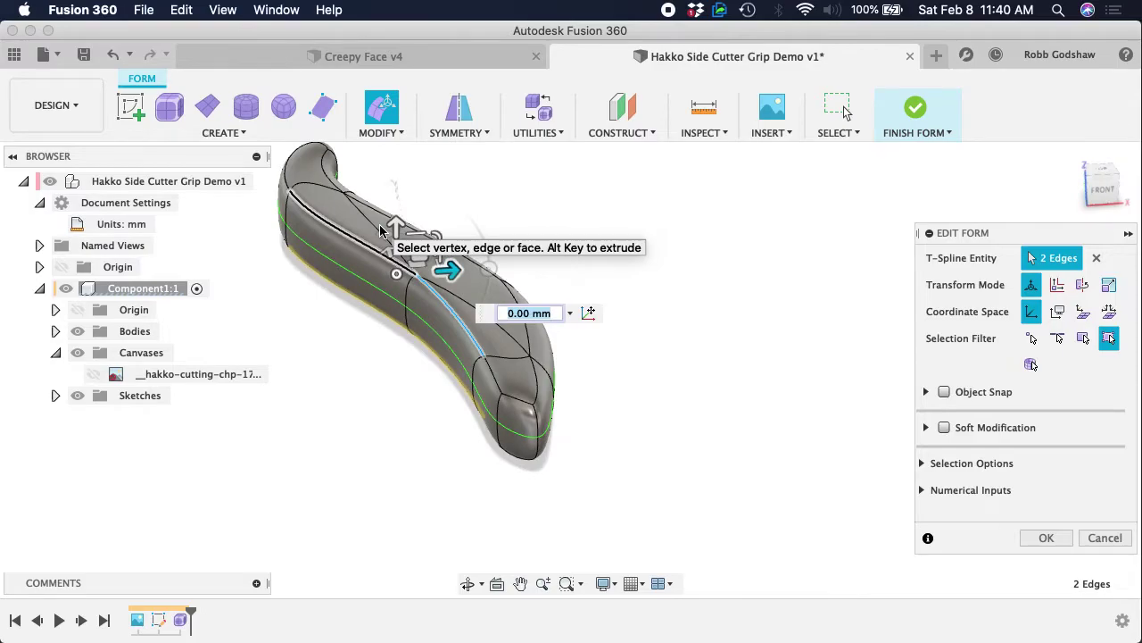
pyautogui.keyDown('shift'); pyautogui.hscroll(-8, 295, 227); pyautogui.keyUp('shift')
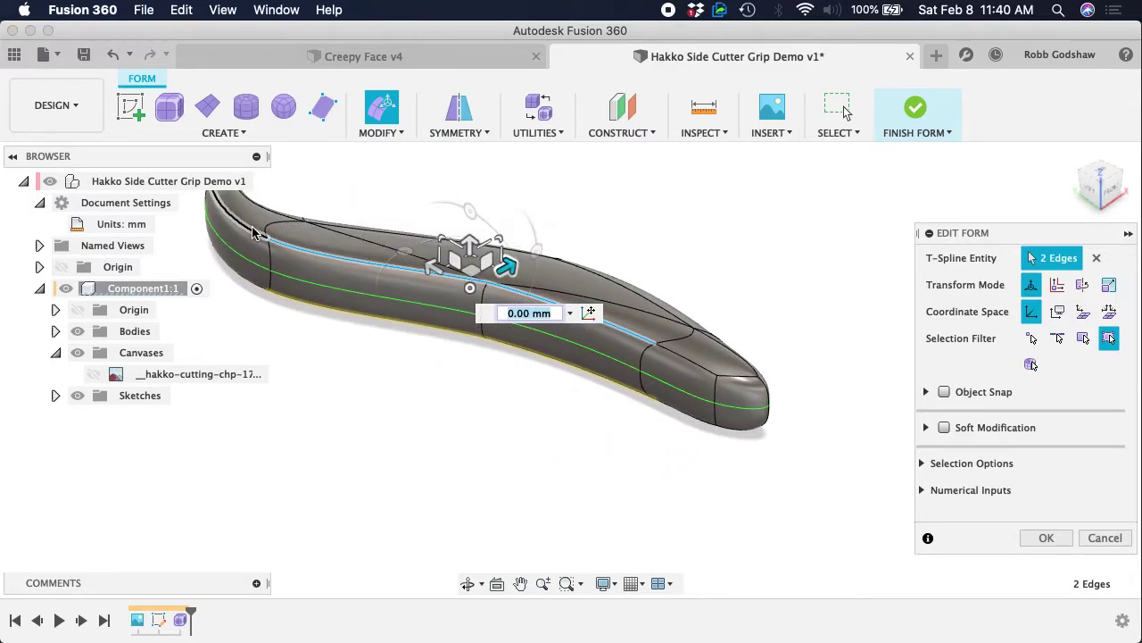
pyautogui.keyDown('shift'); pyautogui.click(252, 233); pyautogui.keyUp('shift')
pyautogui.keyDown('shift'); pyautogui.click(716, 375); pyautogui.keyUp('shift')
pyautogui.keyDown('shift'); pyautogui.hscroll(-8, 535, 263); pyautogui.keyUp('shift')
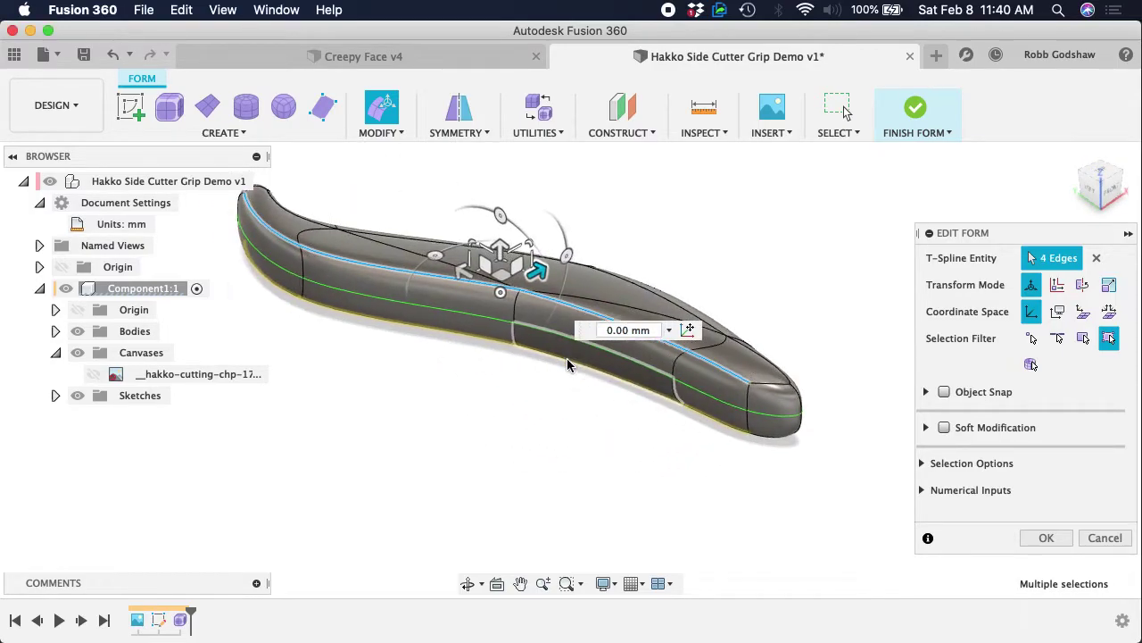
pyautogui.click(449, 134)
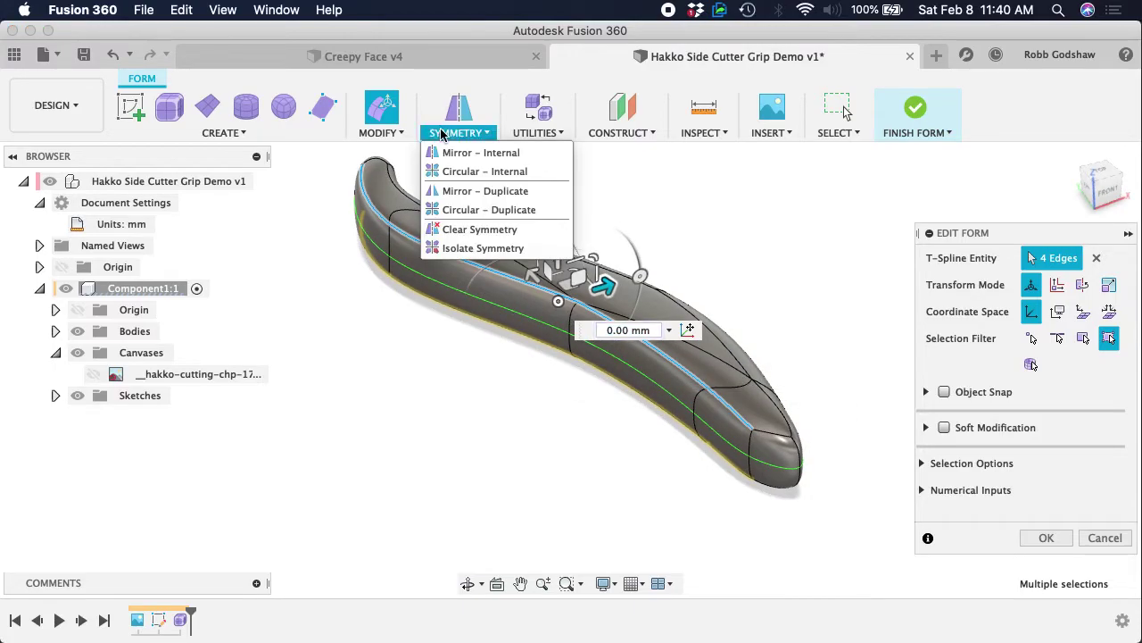
pyautogui.click(381, 132)
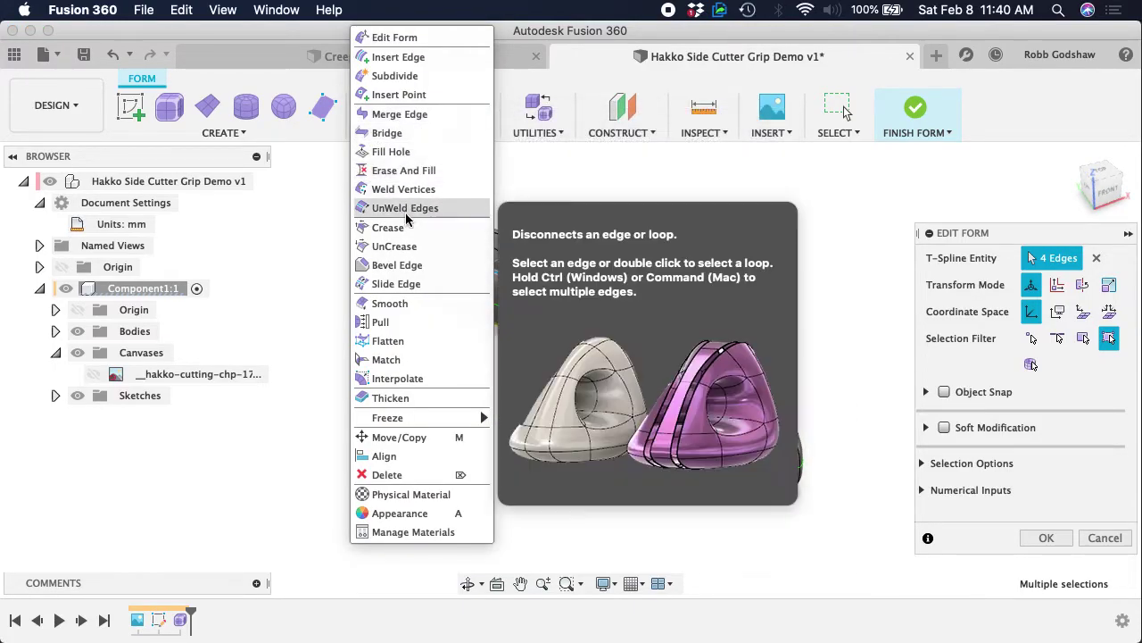
pyautogui.click(404, 227)
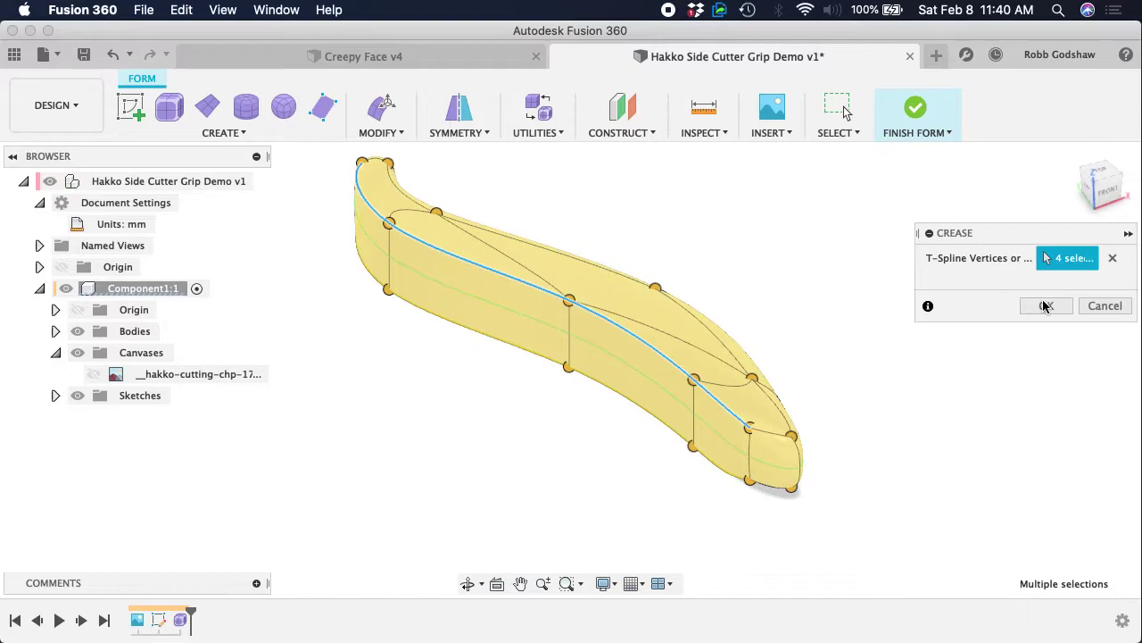
pyautogui.click(1047, 306)
pyautogui.keyDown('shift'); pyautogui.hscroll(10, 887, 327); pyautogui.keyUp('shift')
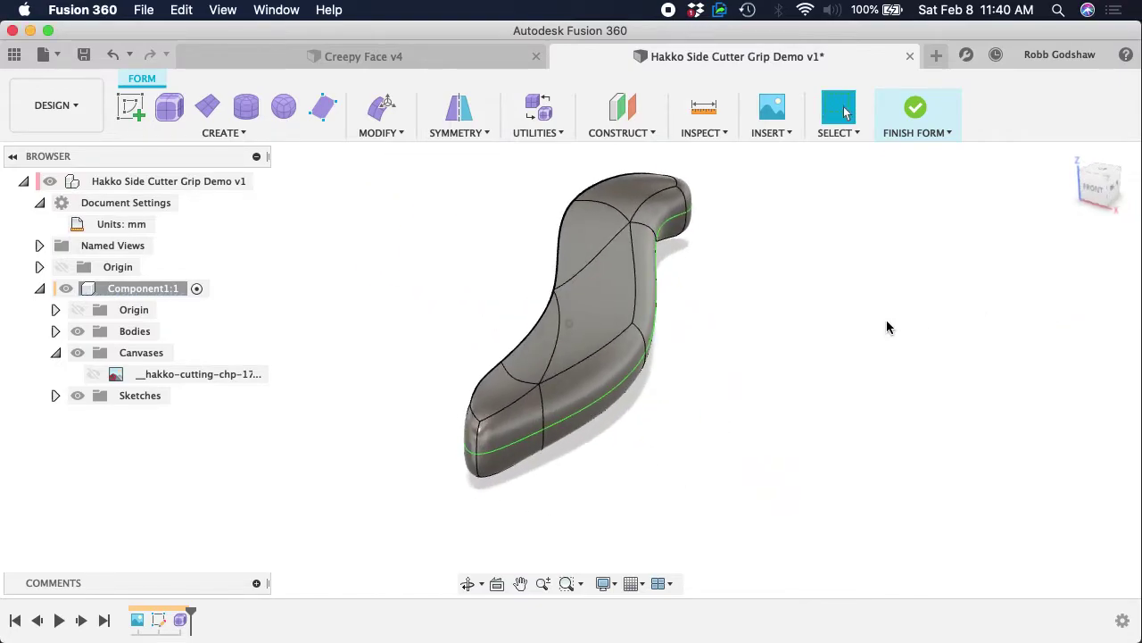
pyautogui.keyDown('shift'); pyautogui.hscroll(10, 887, 328); pyautogui.keyUp('shift')
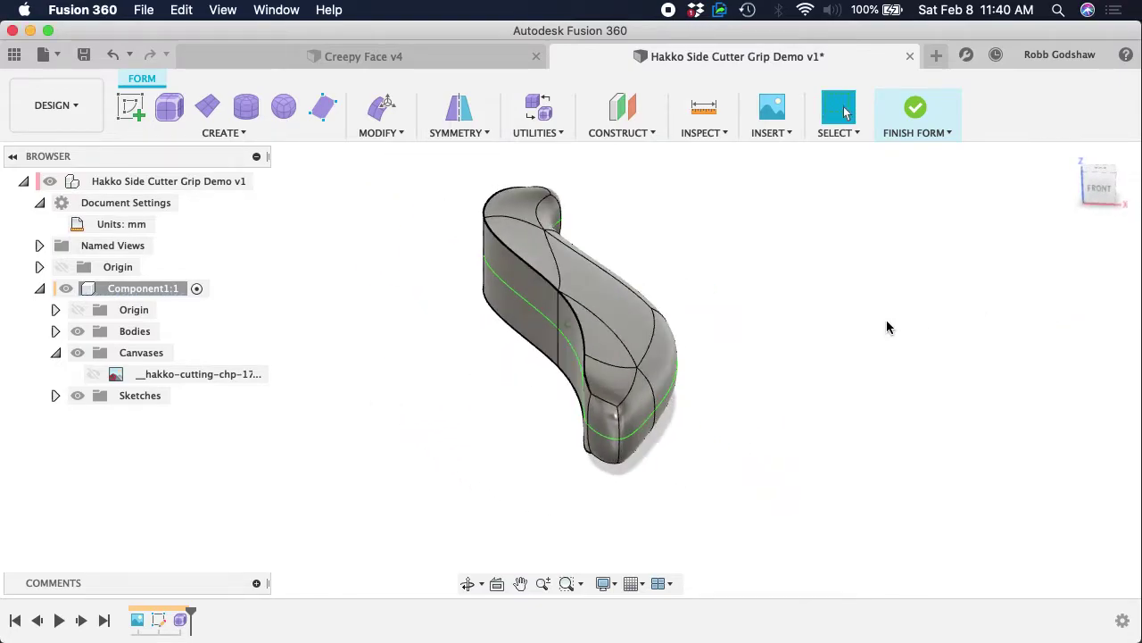
pyautogui.keyDown('shift'); pyautogui.scroll(3, 887, 328); pyautogui.keyUp('shift')
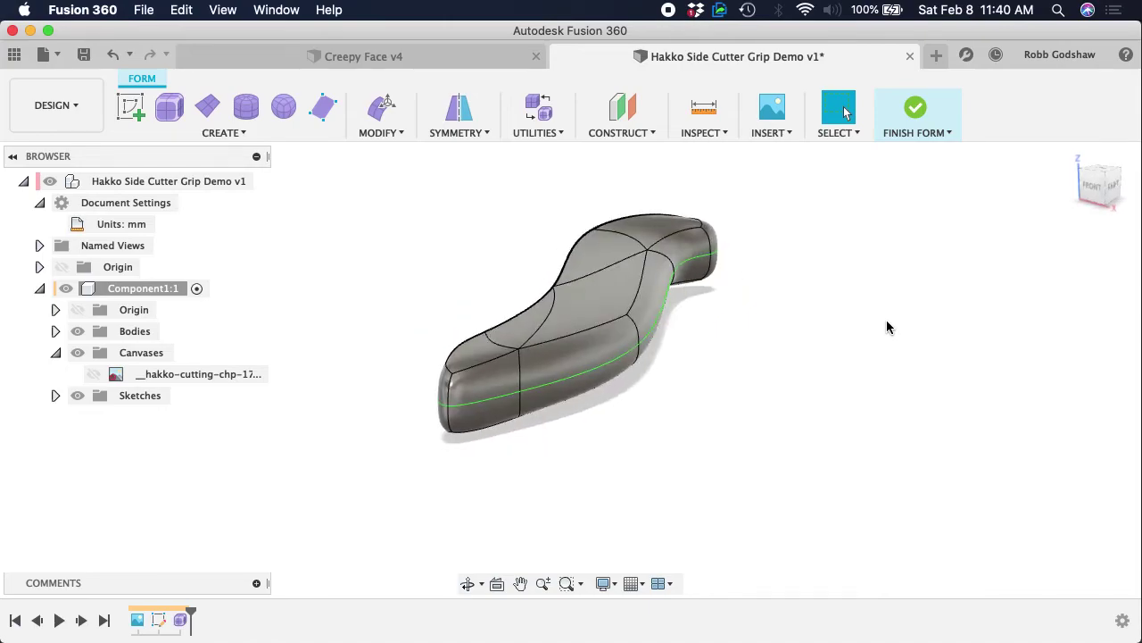
# - Raise the top vertex at the grip's outer bulge about 4 mm and shift it inward using Edit Form
pyautogui.click(382, 109)
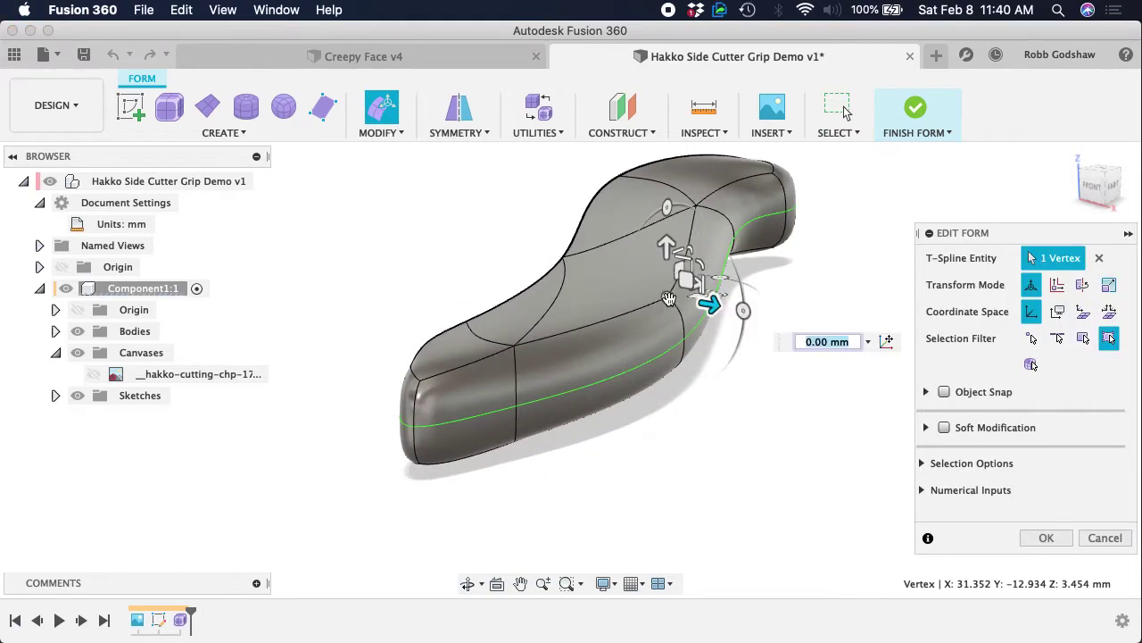
pyautogui.moveTo(689, 280); pyautogui.dragTo(626, 225)
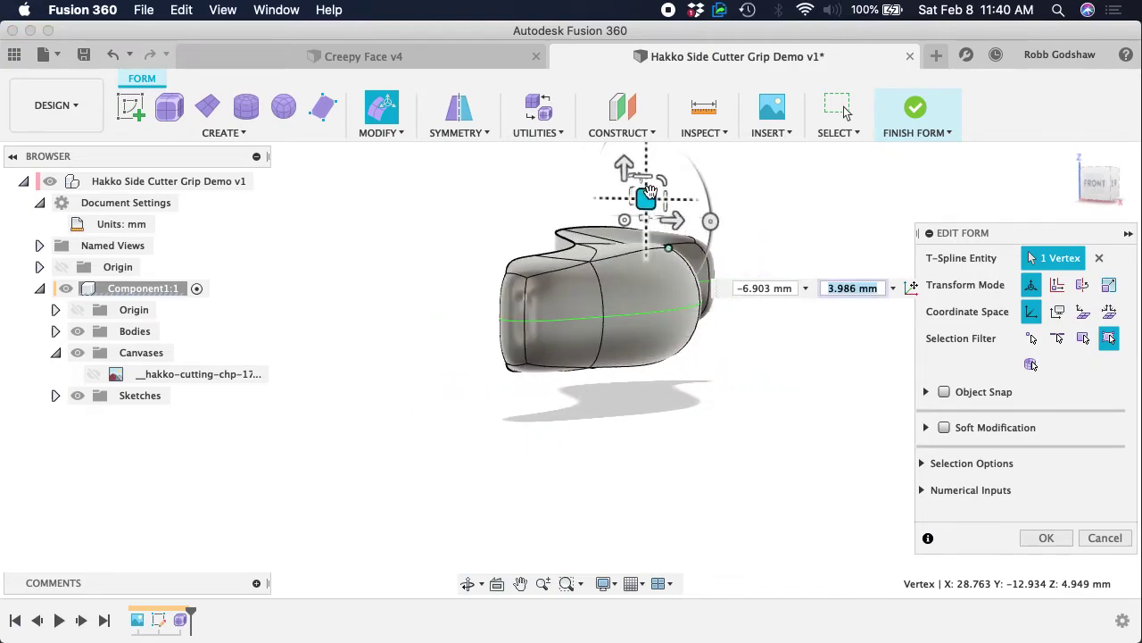
pyautogui.moveTo(651, 199); pyautogui.dragTo(719, 268)
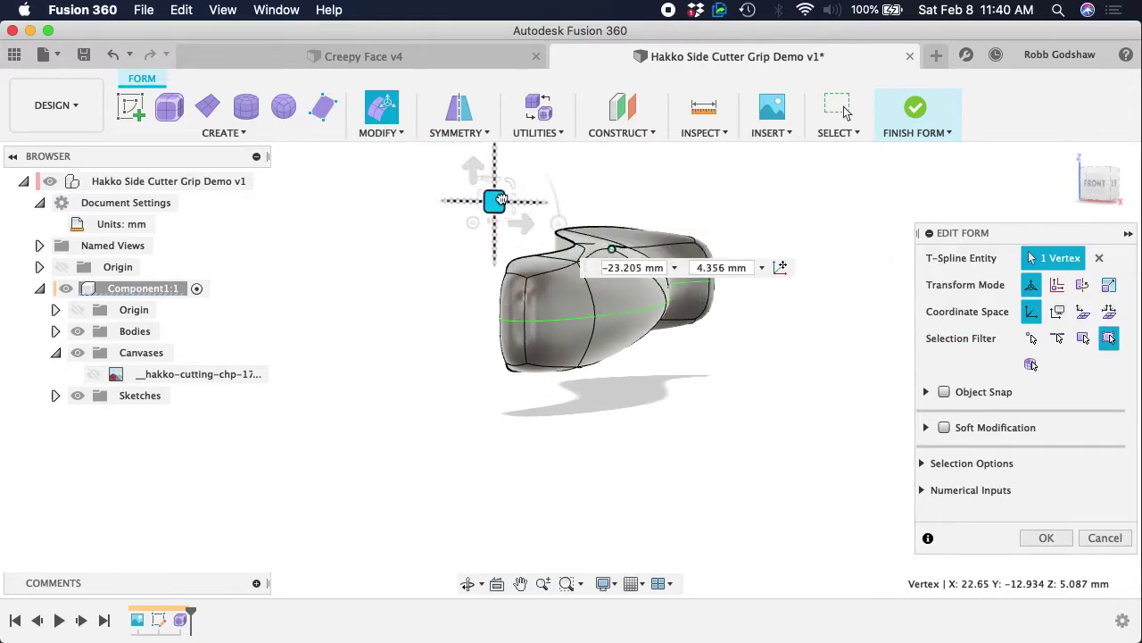
# - Try moving the same vertex about 32.6 mm inward across the grip, at a height offset of about 3.9 mm
pyautogui.moveTo(368, 191); pyautogui.dragTo(364, 136)
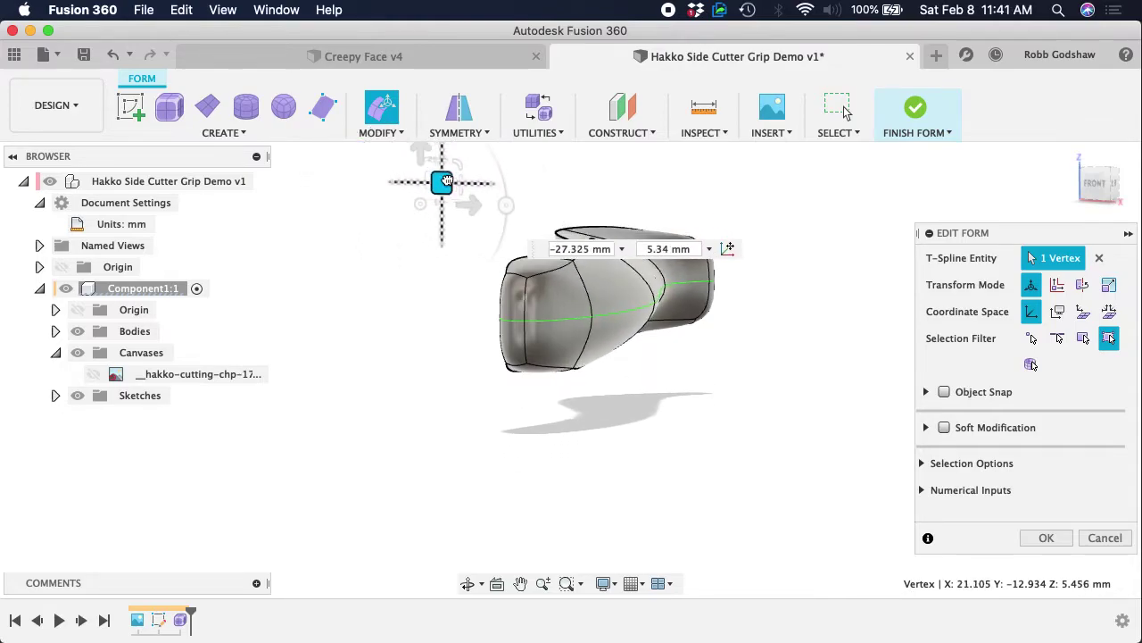
pyautogui.moveTo(476, 198); pyautogui.dragTo(556, 196)
pyautogui.moveTo(578, 198); pyautogui.dragTo(384, 193)
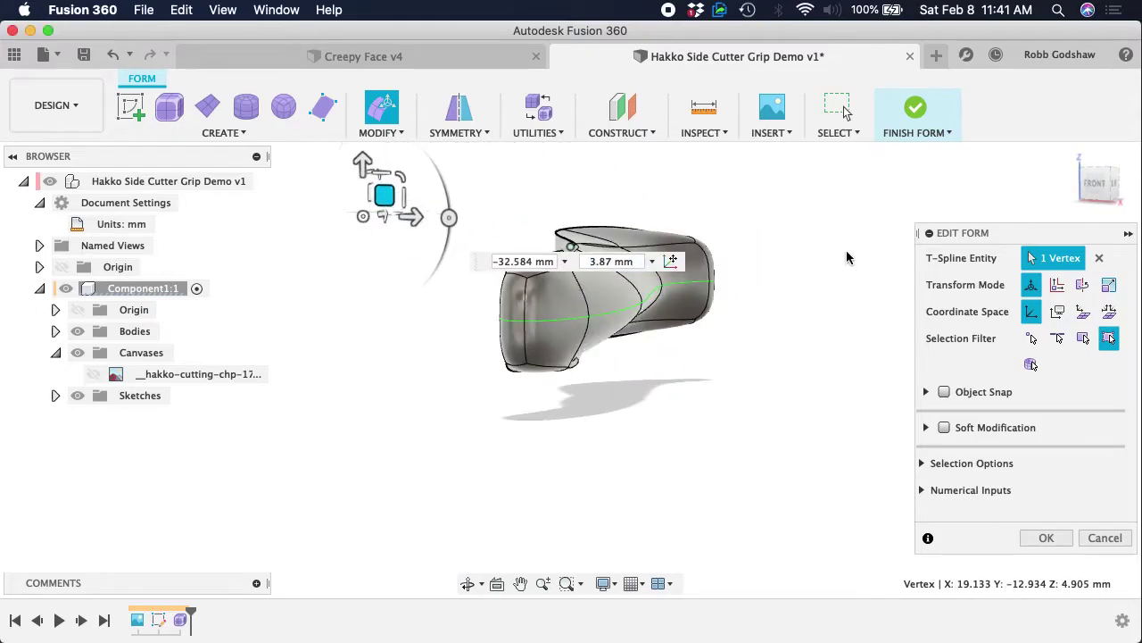
pyautogui.press('Escape')
# - Examine the surface around the displaced vertex in close-up and from several angles for overlapping faces
pyautogui.scroll(3, 580, 232)
pyautogui.scroll(5, 585, 221)
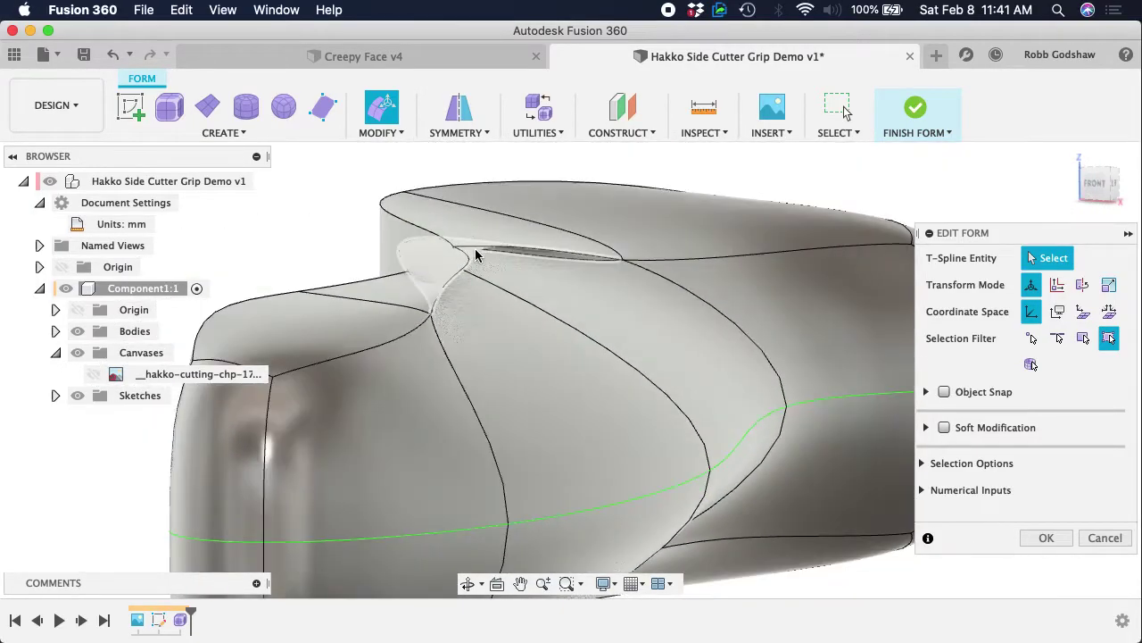
pyautogui.scroll(4, 475, 255)
pyautogui.keyDown('shift'); pyautogui.hscroll(5, 475, 255); pyautogui.keyUp('shift')
pyautogui.keyDown('shift'); pyautogui.hscroll(10, 474, 255); pyautogui.keyUp('shift')
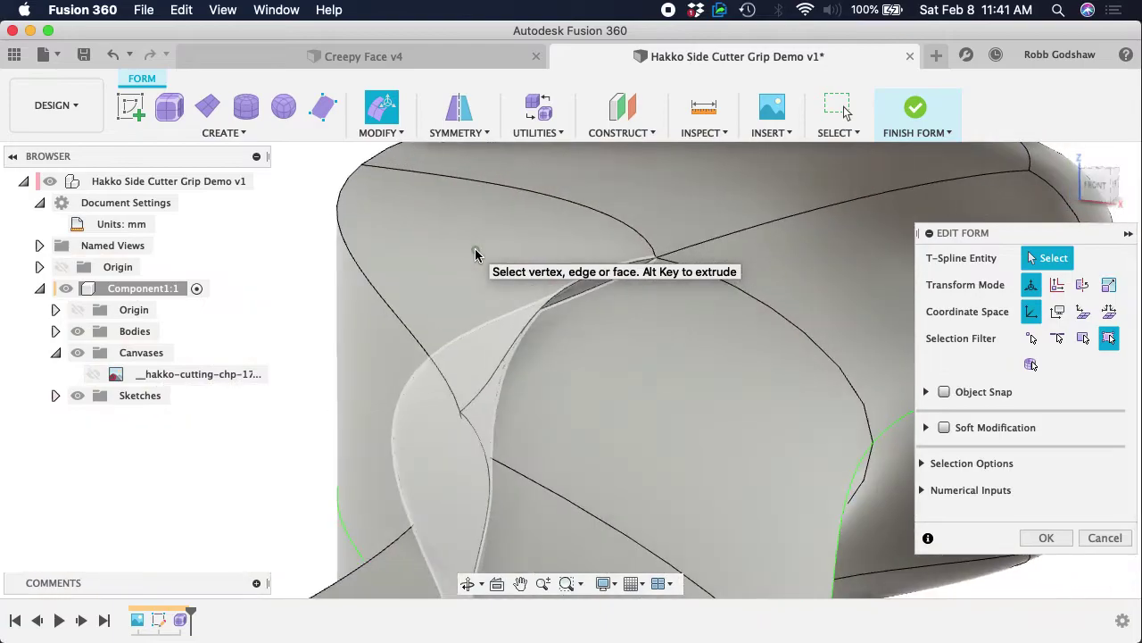
pyautogui.keyDown('shift'); pyautogui.hscroll(5, 475, 256); pyautogui.keyUp('shift')
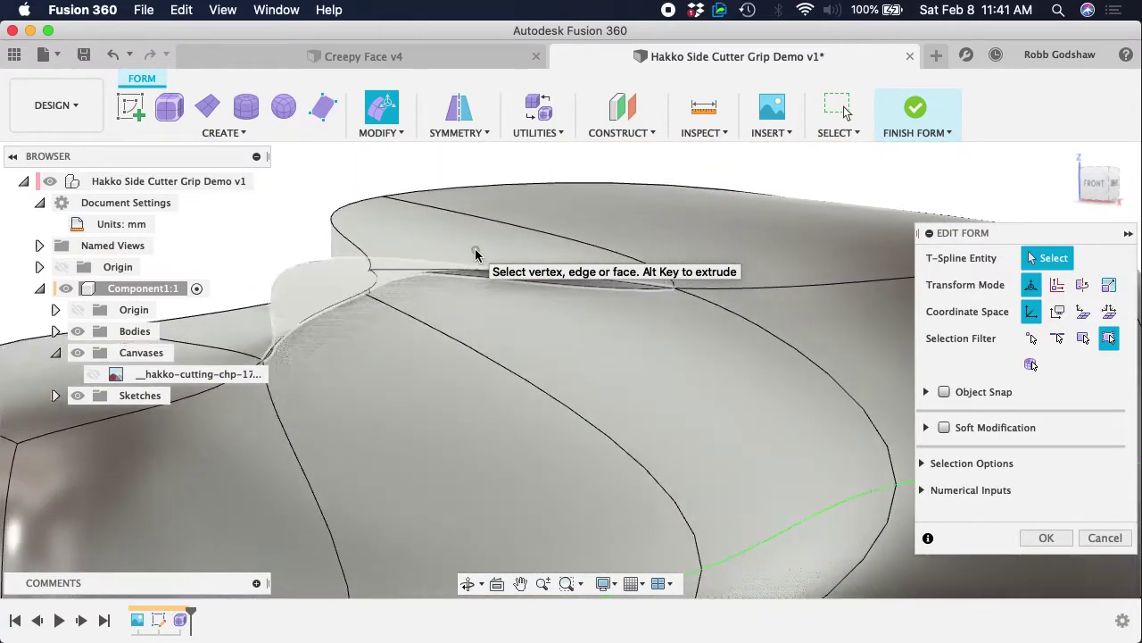
pyautogui.scroll(-5, 475, 256)
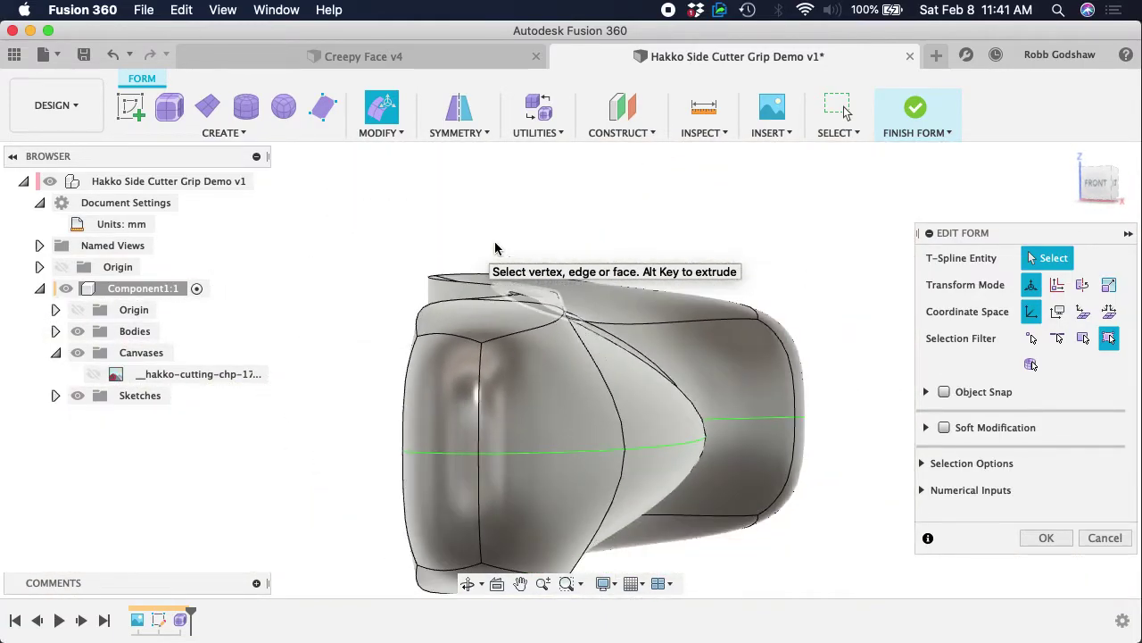
# - Try to finish the form, return to form editing from the conversion error, and undo the extreme vertex move
pyautogui.click(913, 104)
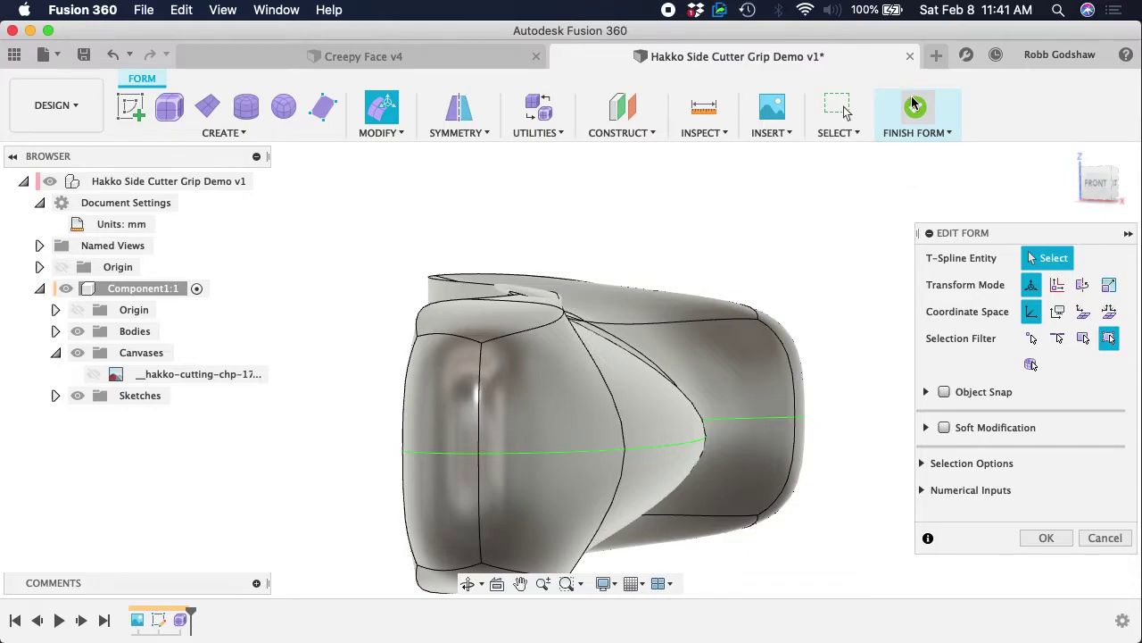
pyautogui.moveTo(581, 251); pyautogui.dragTo(838, 175)
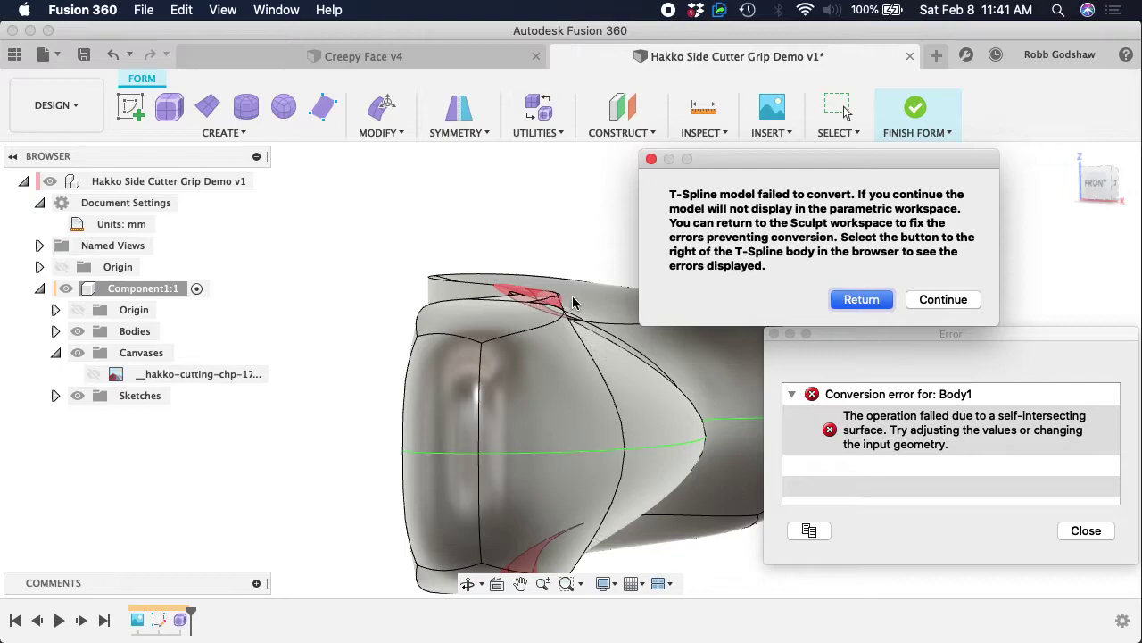
pyautogui.click(879, 302)
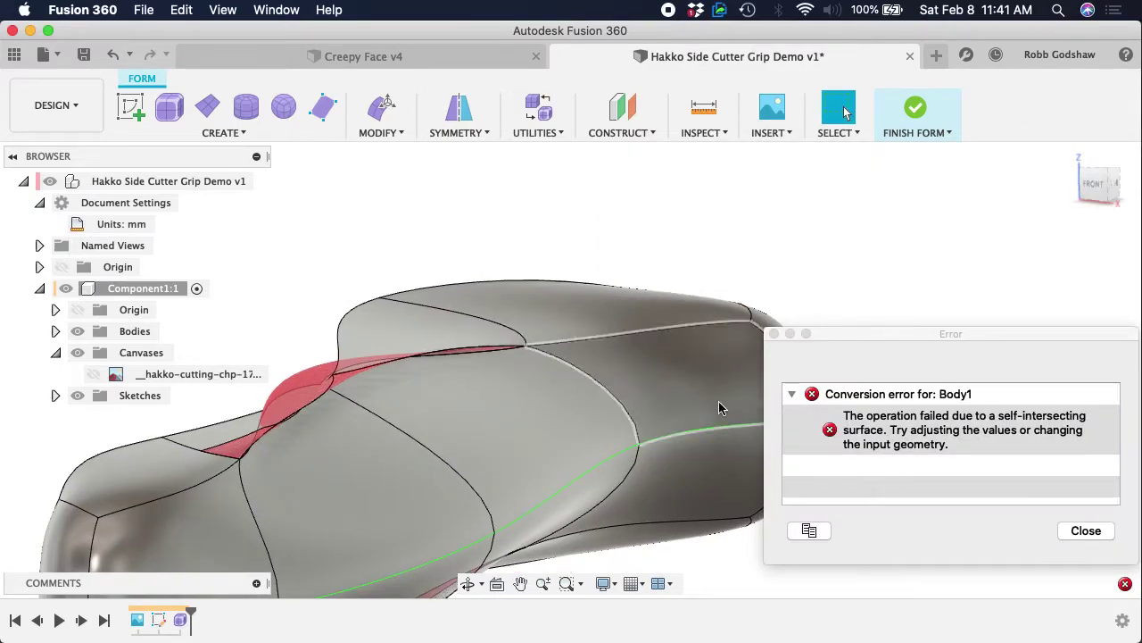
pyautogui.press('super+z')
pyautogui.press('super+z')
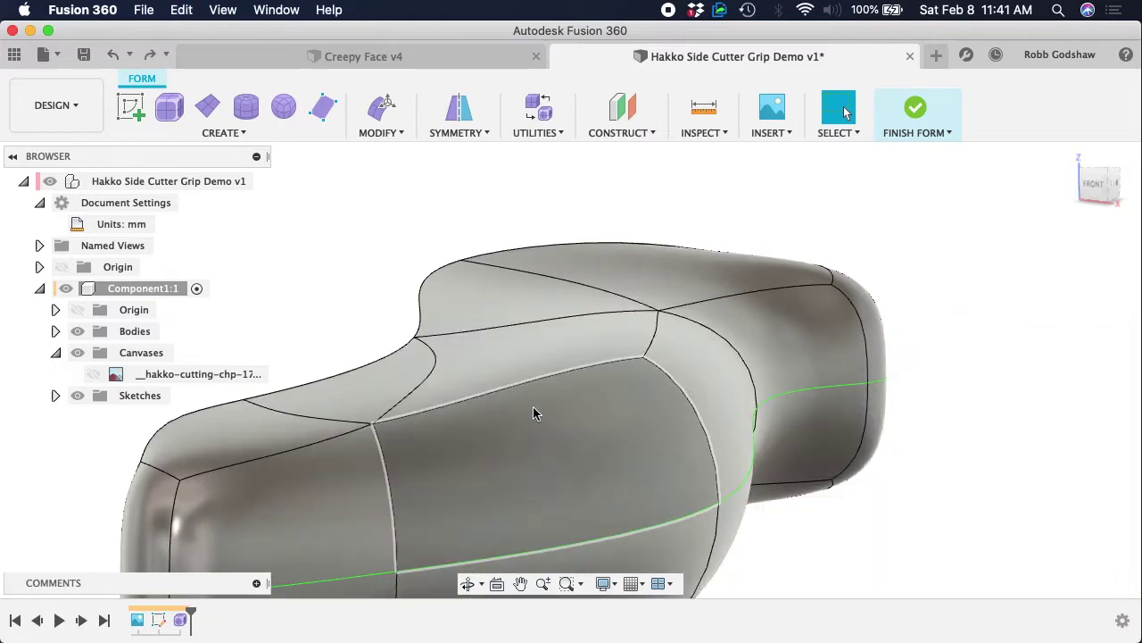
# - Examine the restored grip's bulge, thickness and creased inner side from the side, the end and an angled view
pyautogui.scroll(-5, 468, 373)
pyautogui.scroll(5, 467, 373)
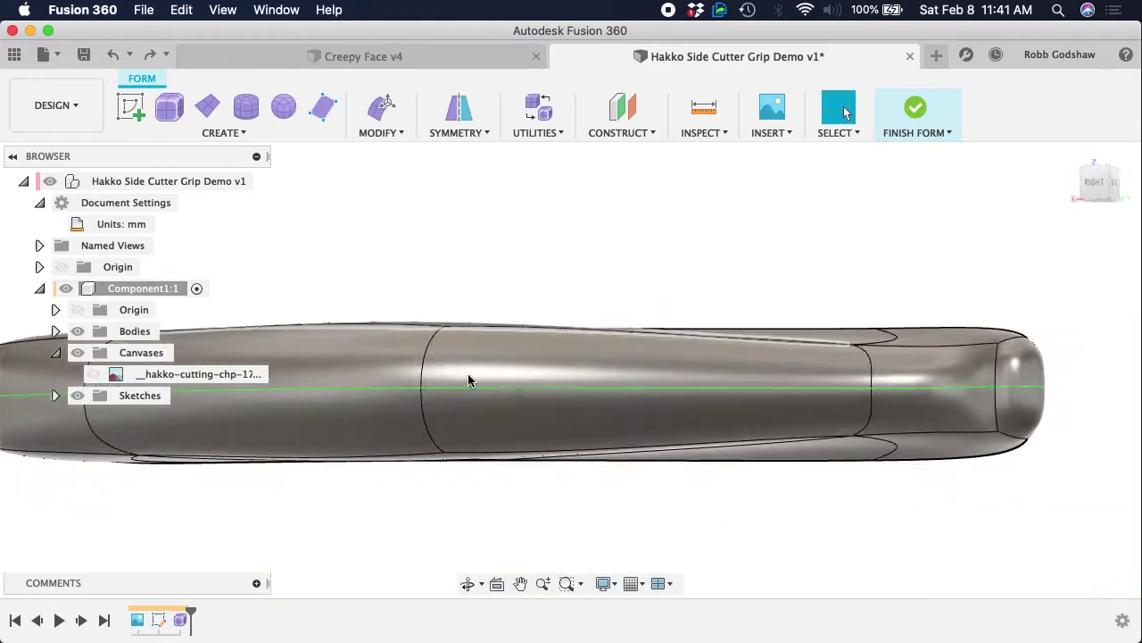
pyautogui.scroll(-5, 468, 373)
pyautogui.keyDown('shift'); pyautogui.hscroll(-10, 468, 374); pyautogui.keyUp('shift')
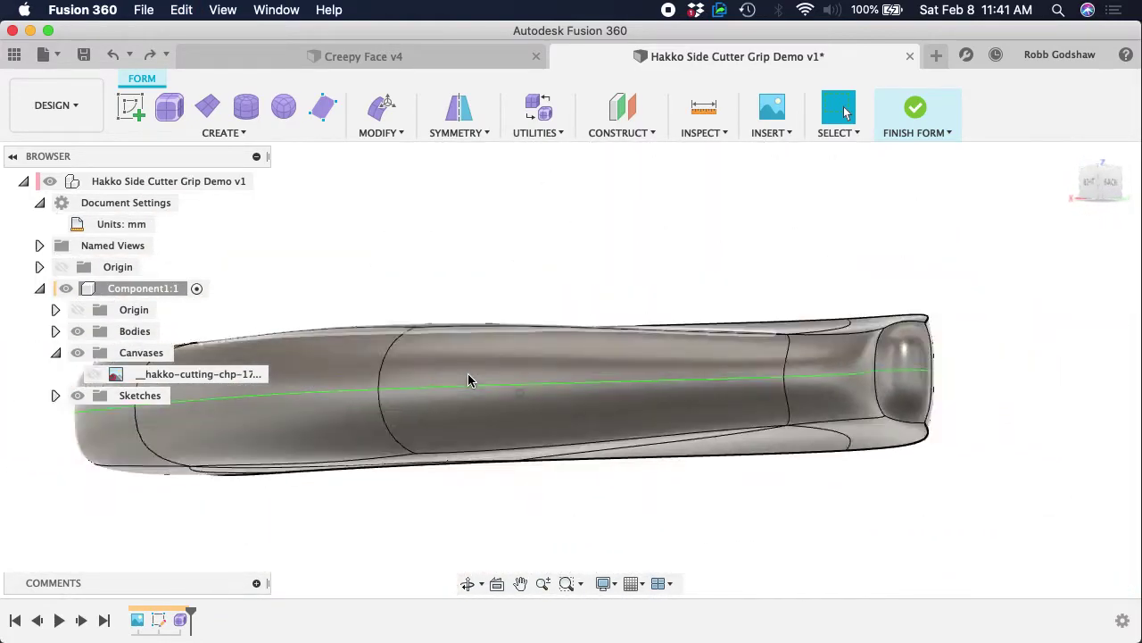
pyautogui.keyDown('shift'); pyautogui.hscroll(-10, 468, 373); pyautogui.keyUp('shift')
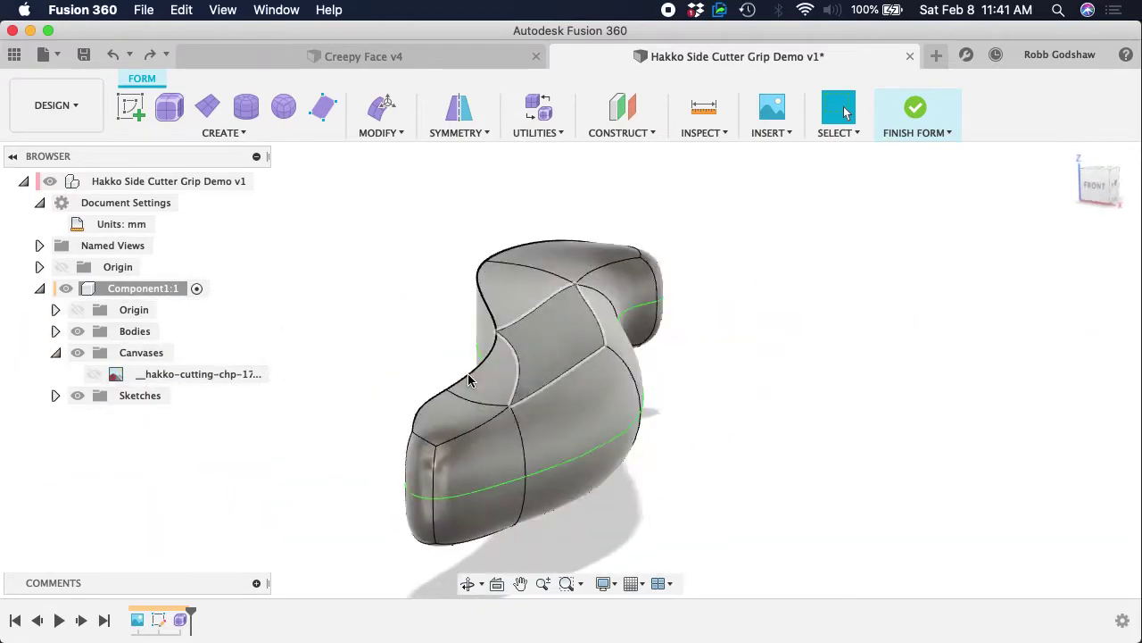
pyautogui.keyDown('shift'); pyautogui.scroll(10, 468, 373); pyautogui.keyUp('shift')
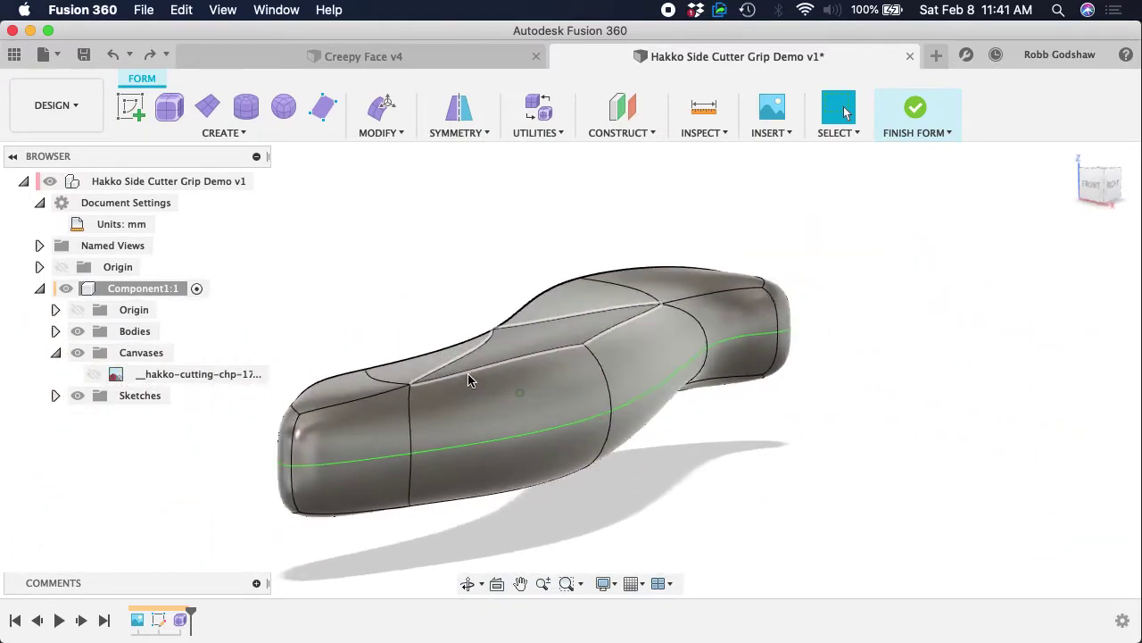
pyautogui.keyDown('shift'); pyautogui.hscroll(-10, 467, 373); pyautogui.keyUp('shift')
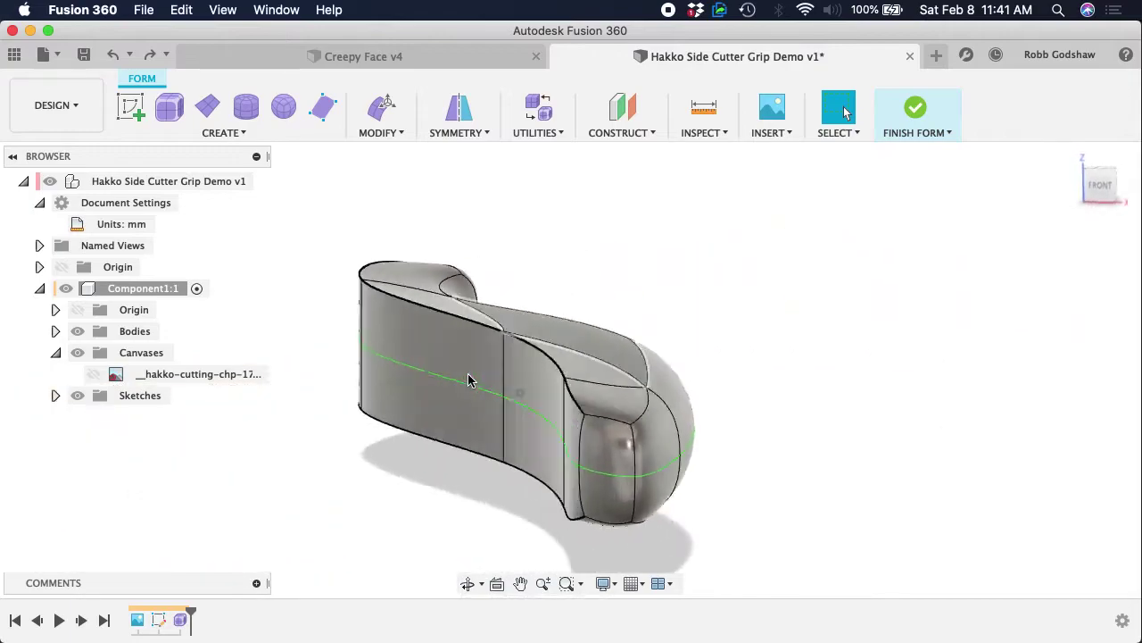
pyautogui.keyDown('shift'); pyautogui.hscroll(-5, 468, 373); pyautogui.keyUp('shift')
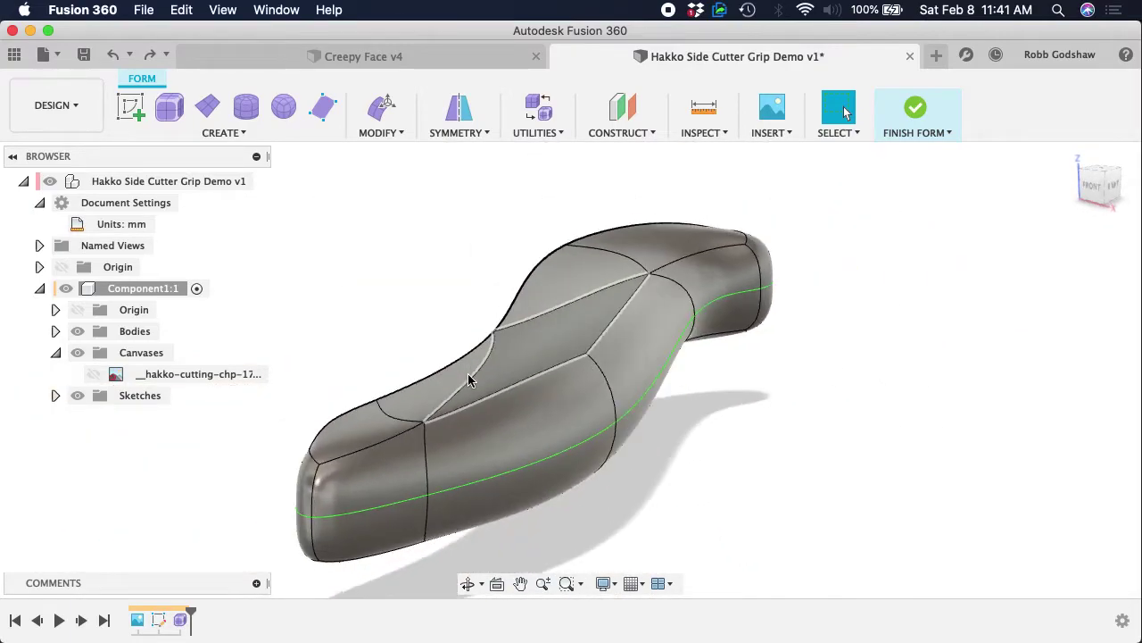
# - Show the Hakko cutter canvas and view the grip against the pictured handle
pyautogui.click(94, 374)
pyautogui.keyDown('shift'); pyautogui.hscroll(-10, 393, 348); pyautogui.keyUp('shift')
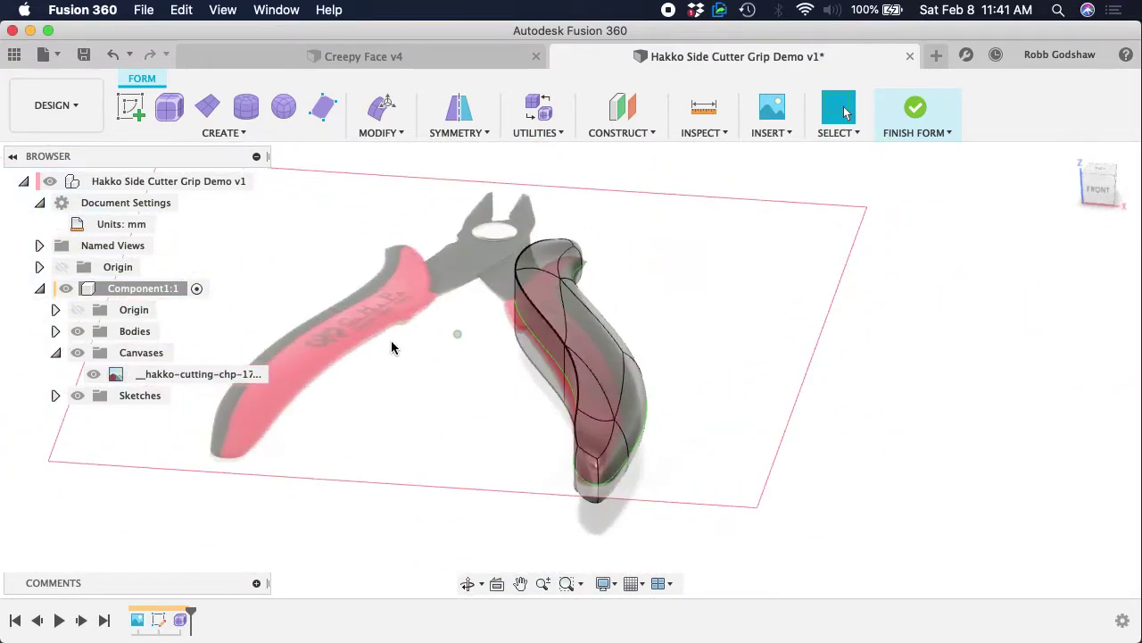
# - Undo the grip's form edits, including the initial extrusion, back to the bare handle outline sketch
pyautogui.keyDown('shift'); pyautogui.hscroll(-10, 391, 347); pyautogui.keyUp('shift')
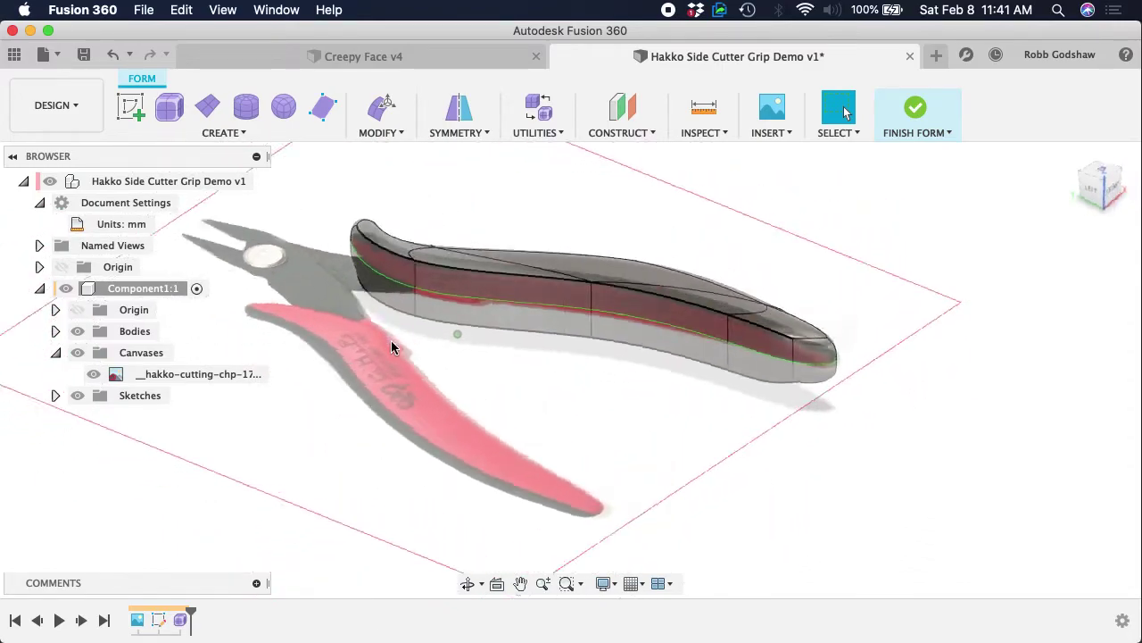
pyautogui.keyDown('shift'); pyautogui.hscroll(-5, 391, 347); pyautogui.keyUp('shift')
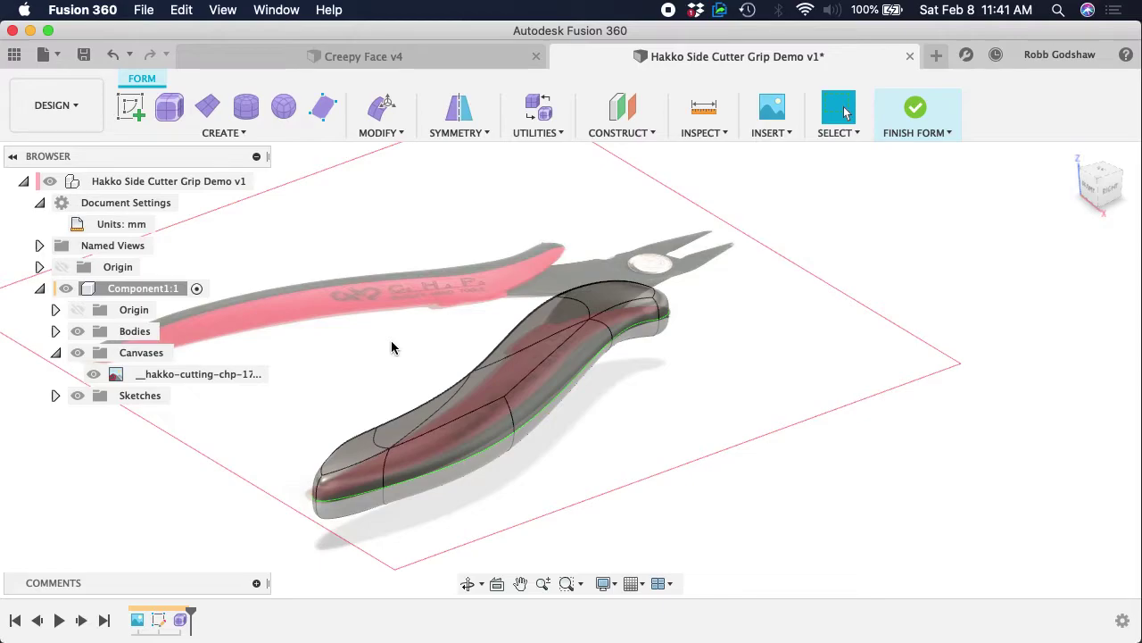
pyautogui.press('super+z')
pyautogui.press('super+z')
pyautogui.press('super+z')
pyautogui.press('super+z')
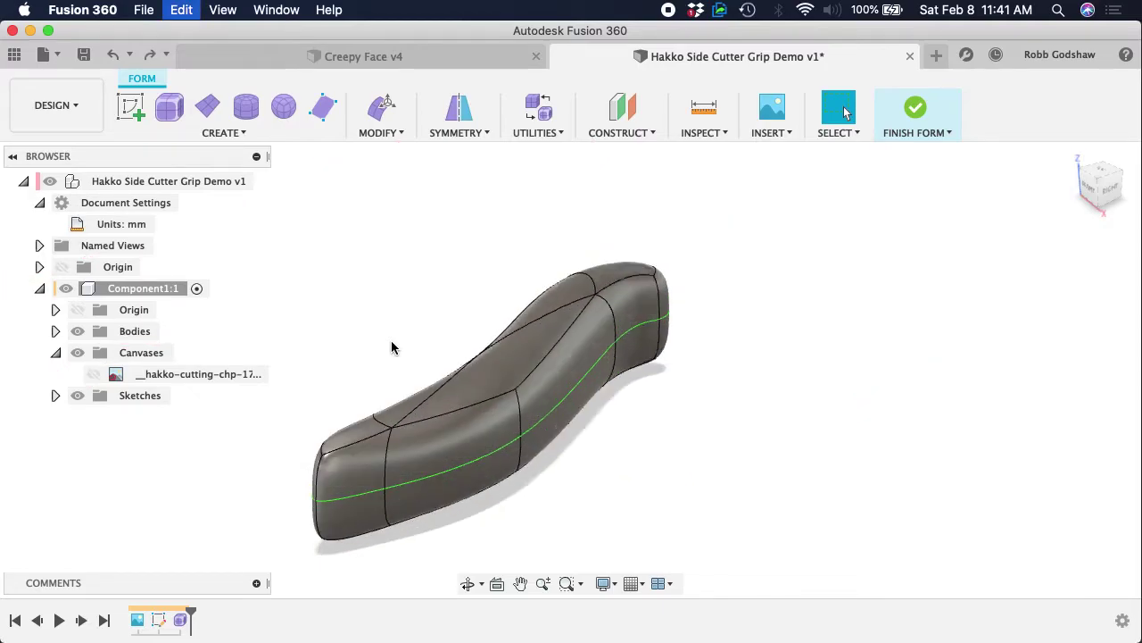
pyautogui.press('super+z')
pyautogui.press('super+z')
pyautogui.press('super+z')
pyautogui.press('super+z')
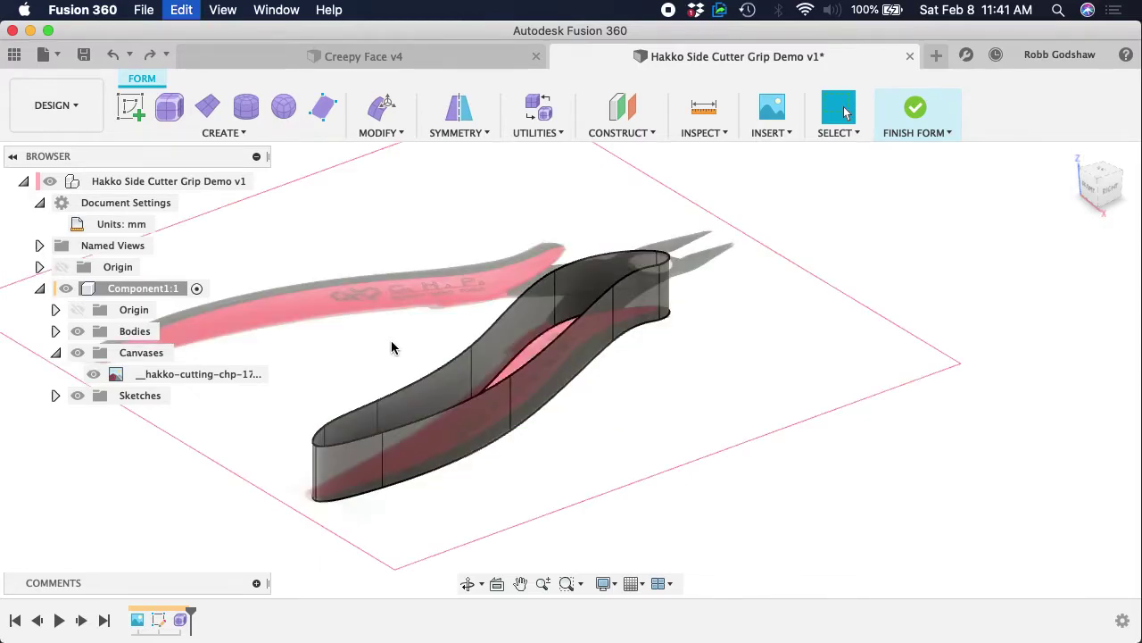
pyautogui.press('super+z')
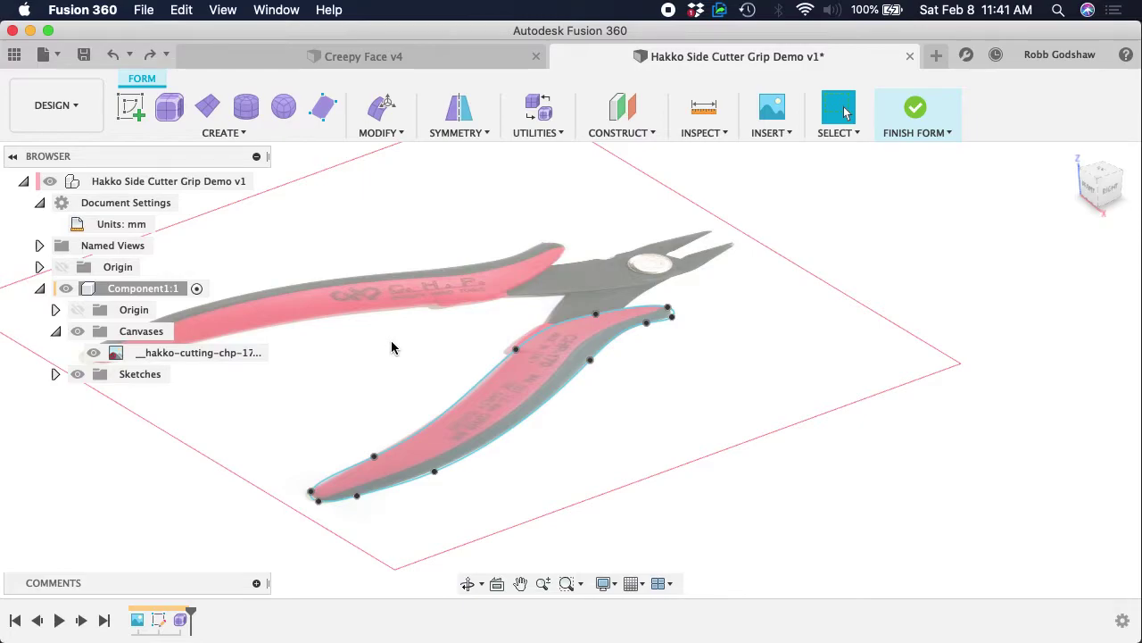
# - Finish the emptied form and delete both the form feature and the handle outline sketch, keeping only the cutter canvas
pyautogui.hscroll(-2, 429, 285)
pyautogui.scroll(4, 428, 285)
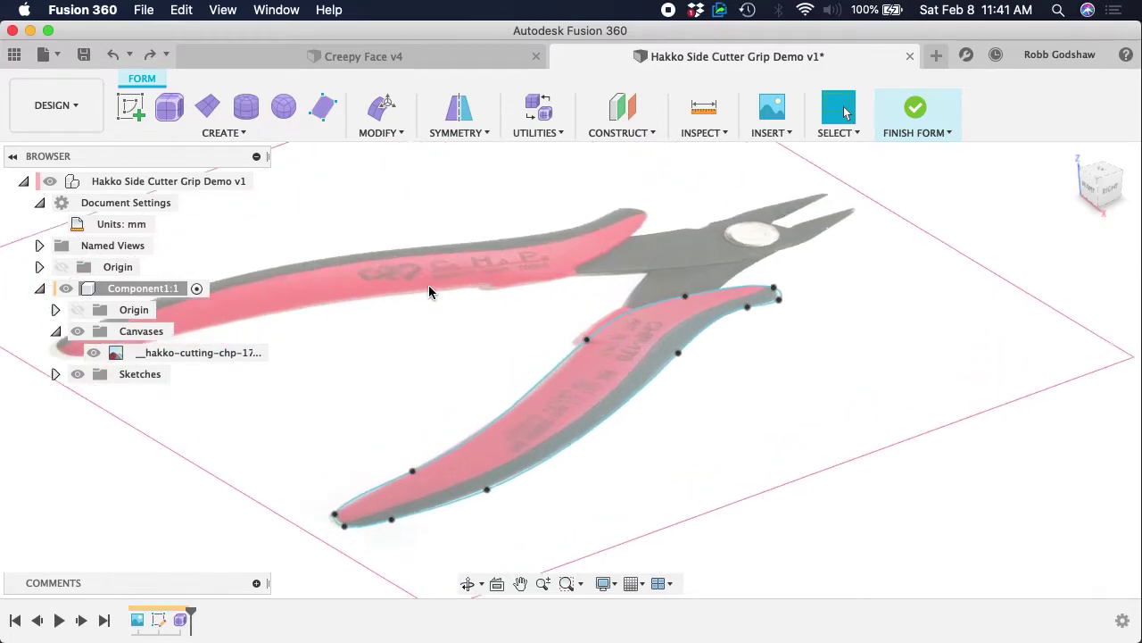
pyautogui.click(695, 294)
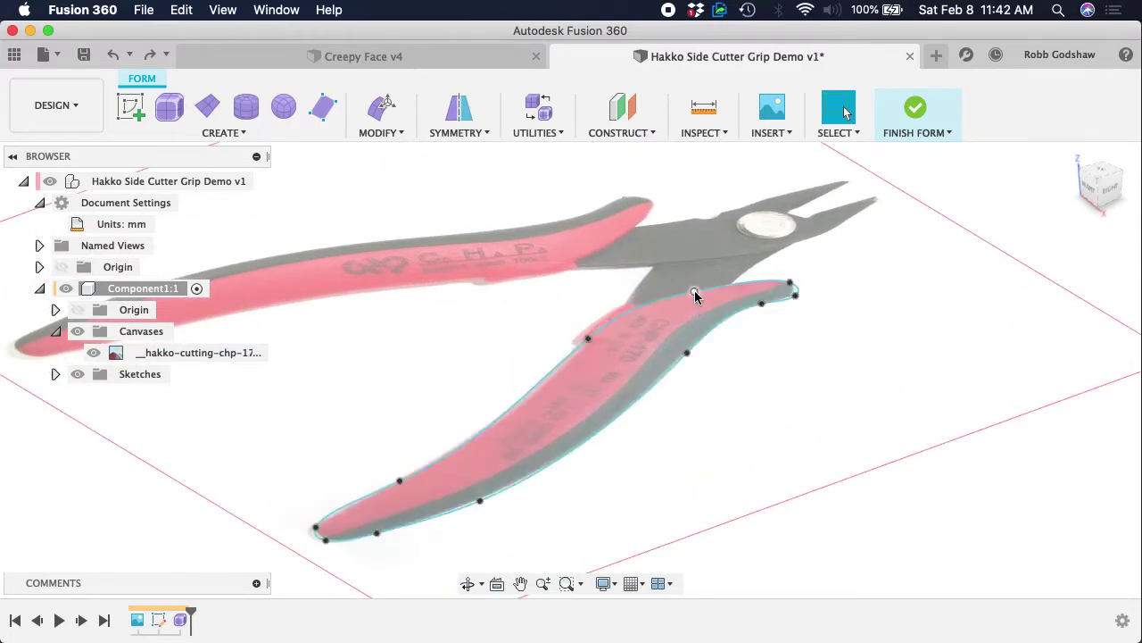
pyautogui.click(1103, 169)
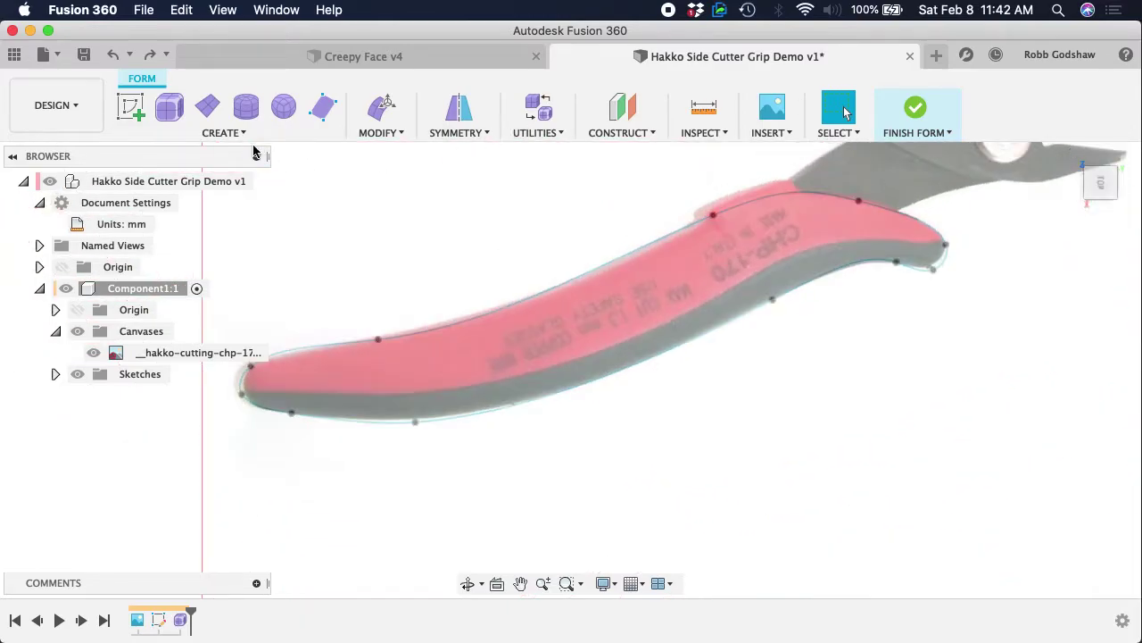
pyautogui.click(917, 114)
pyautogui.rightClick(178, 621)
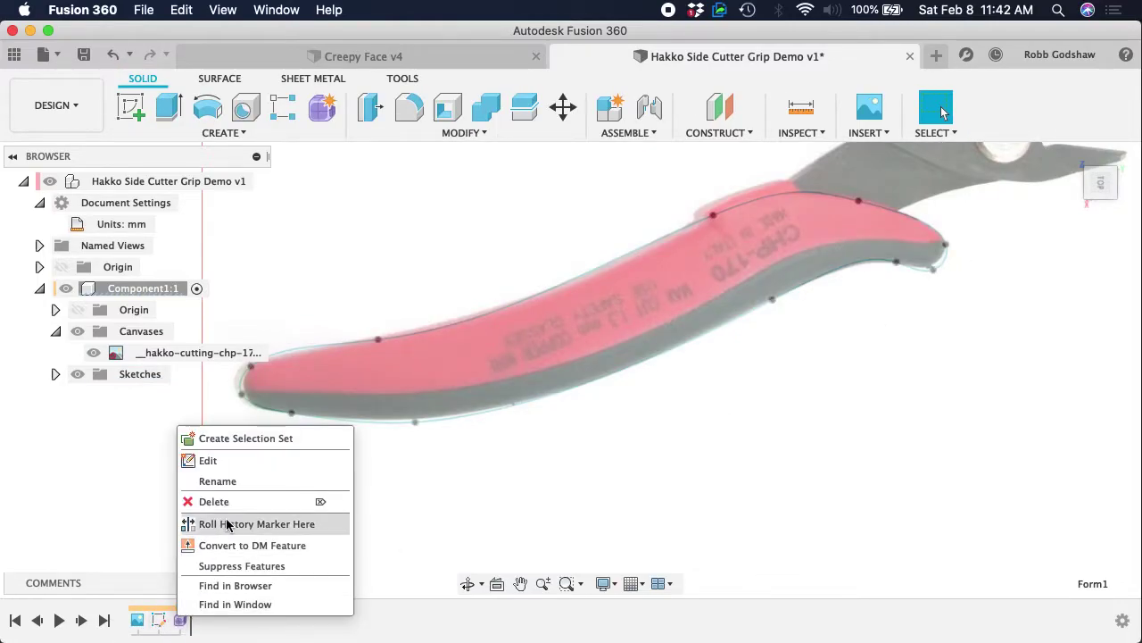
pyautogui.click(215, 500)
pyautogui.rightClick(159, 622)
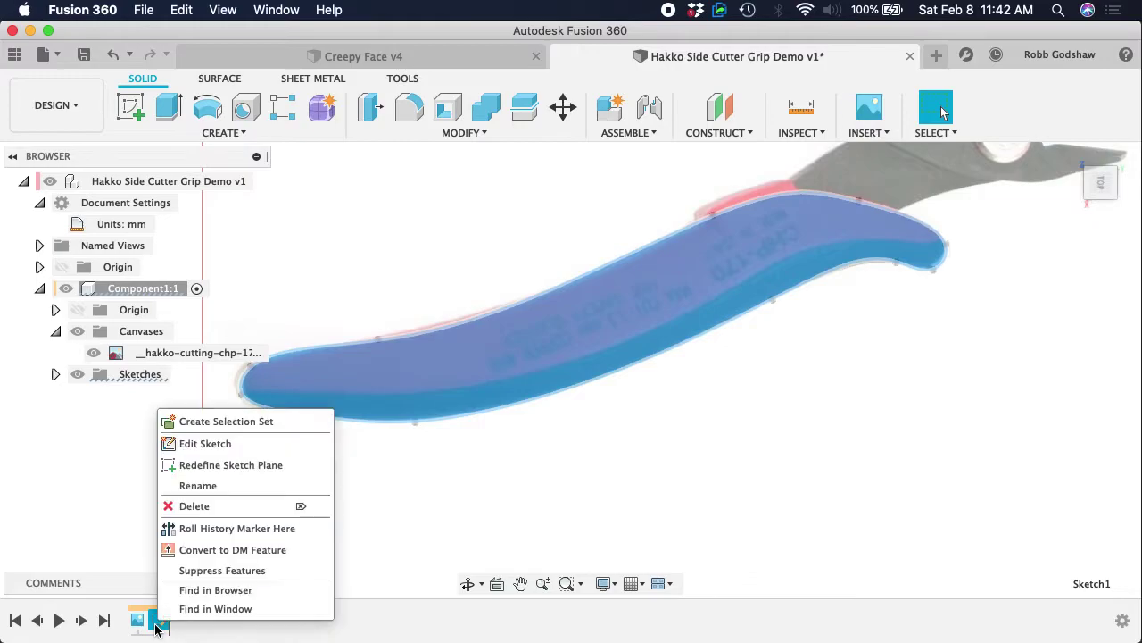
pyautogui.click(191, 505)
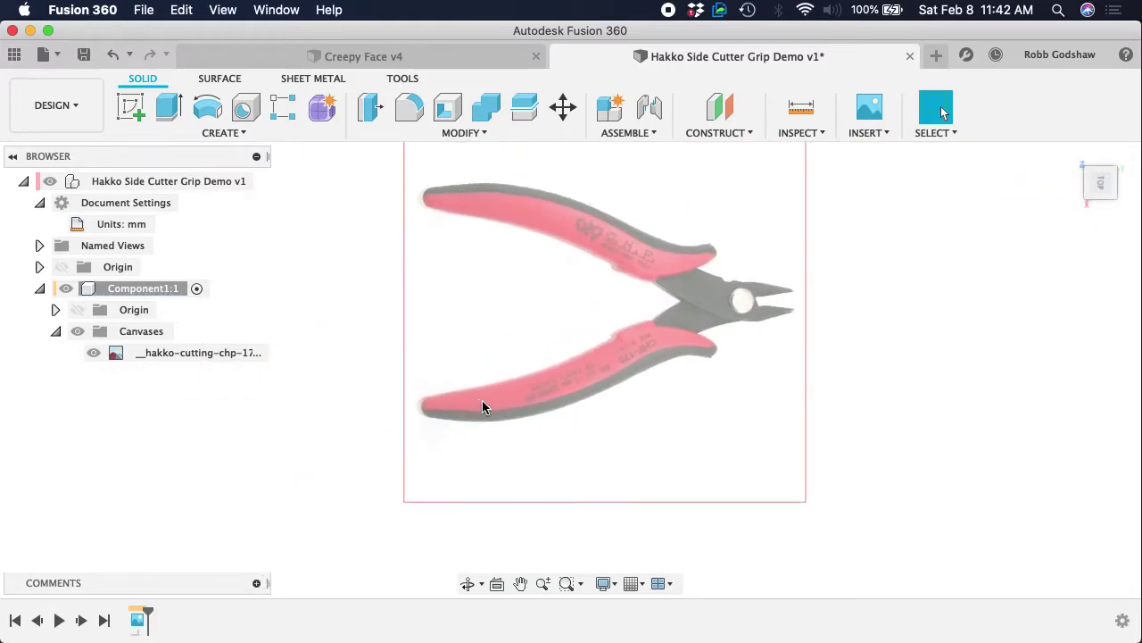
# - Create a new sketch on the horizontal plane of the cutter canvas and start a Fit Point Spline
pyautogui.click(129, 106)
pyautogui.click(612, 348)
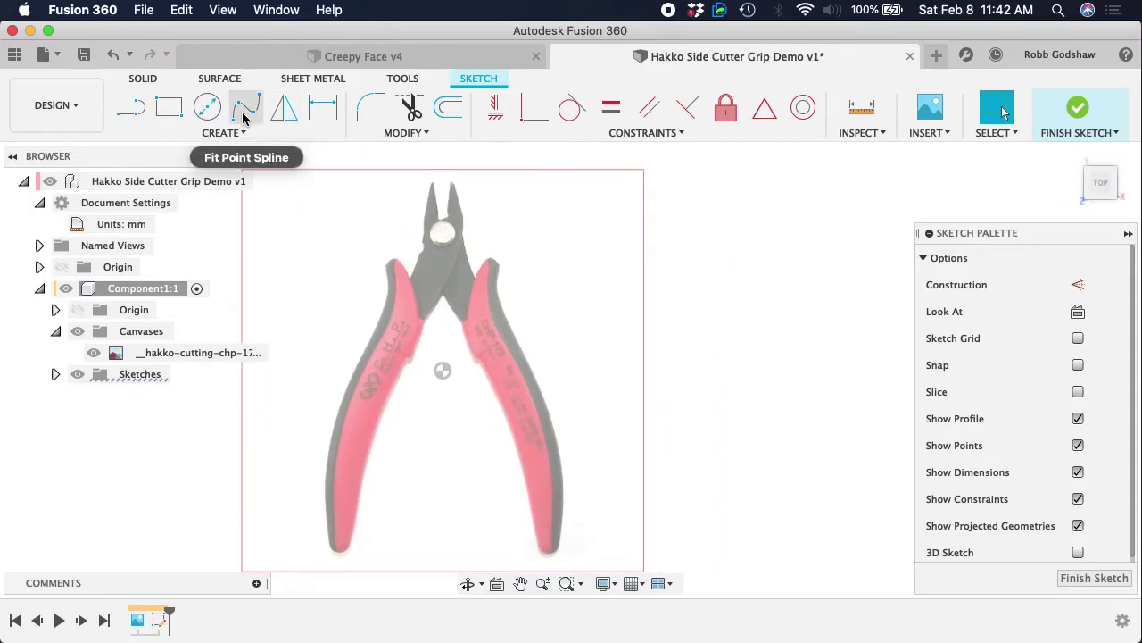
pyautogui.click(241, 129)
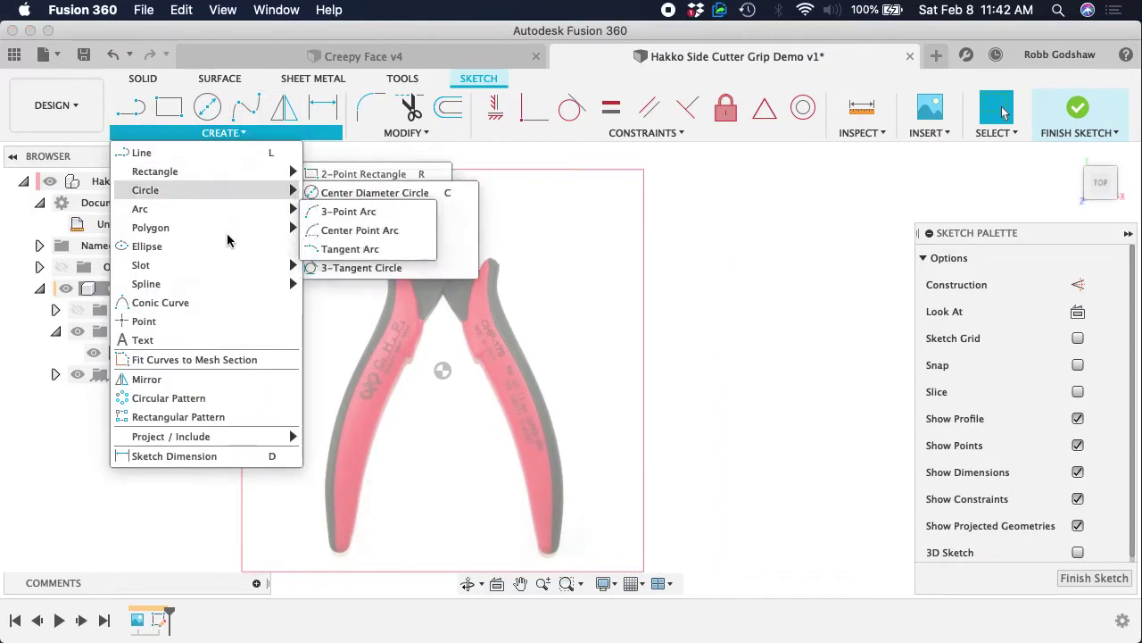
pyautogui.moveTo(222, 285)
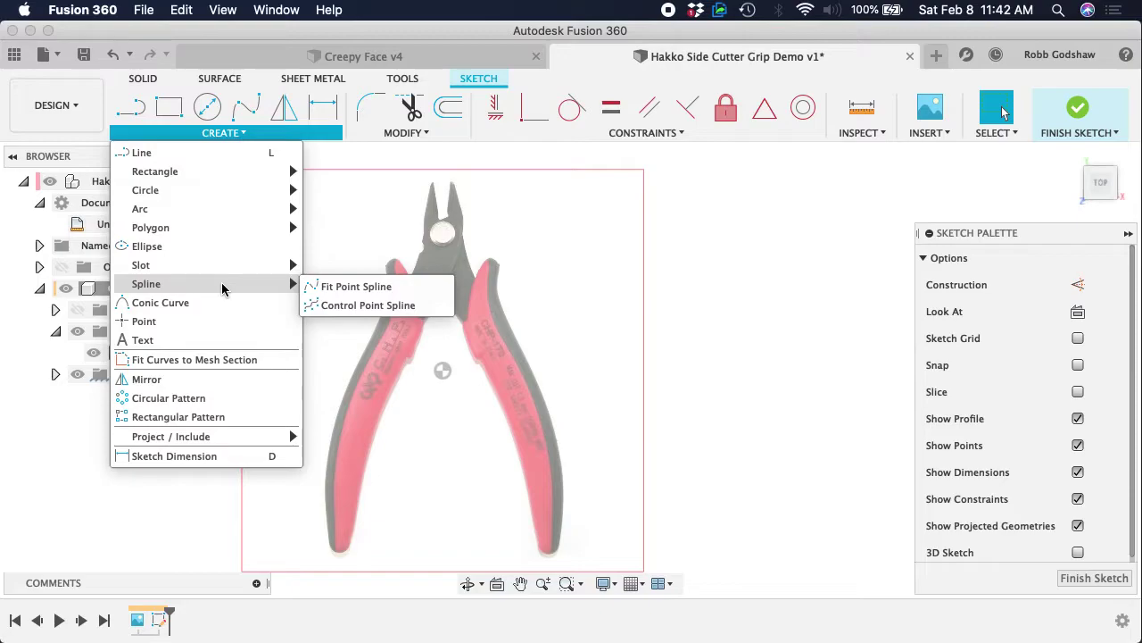
pyautogui.click(337, 287)
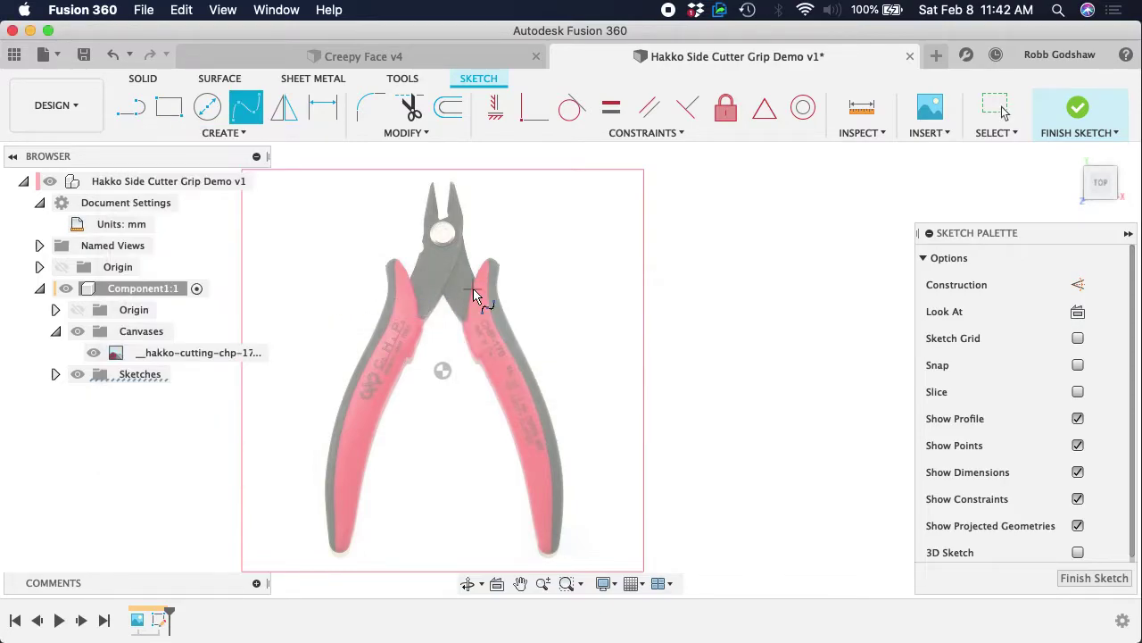
# - Trace the handle with the CHP-170 lettering as a closed spline, going down its outer edge, around the end and back up to the tip
pyautogui.scroll(5, 473, 297)
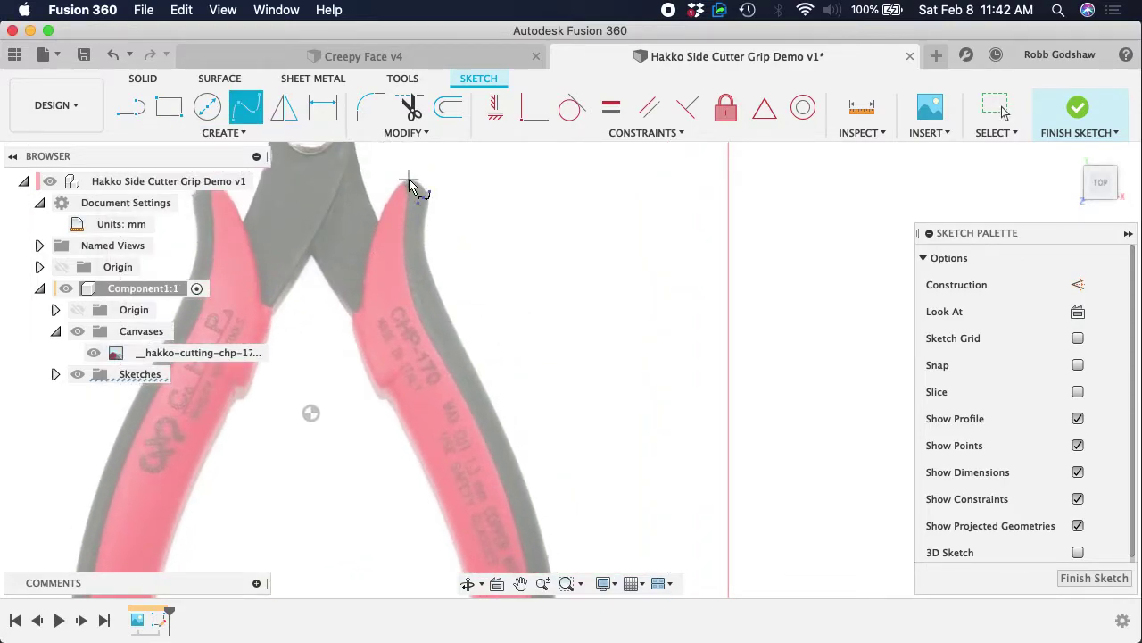
pyautogui.click(396, 185)
pyautogui.click(422, 236)
pyautogui.click(470, 356)
pyautogui.scroll(-5, 492, 431)
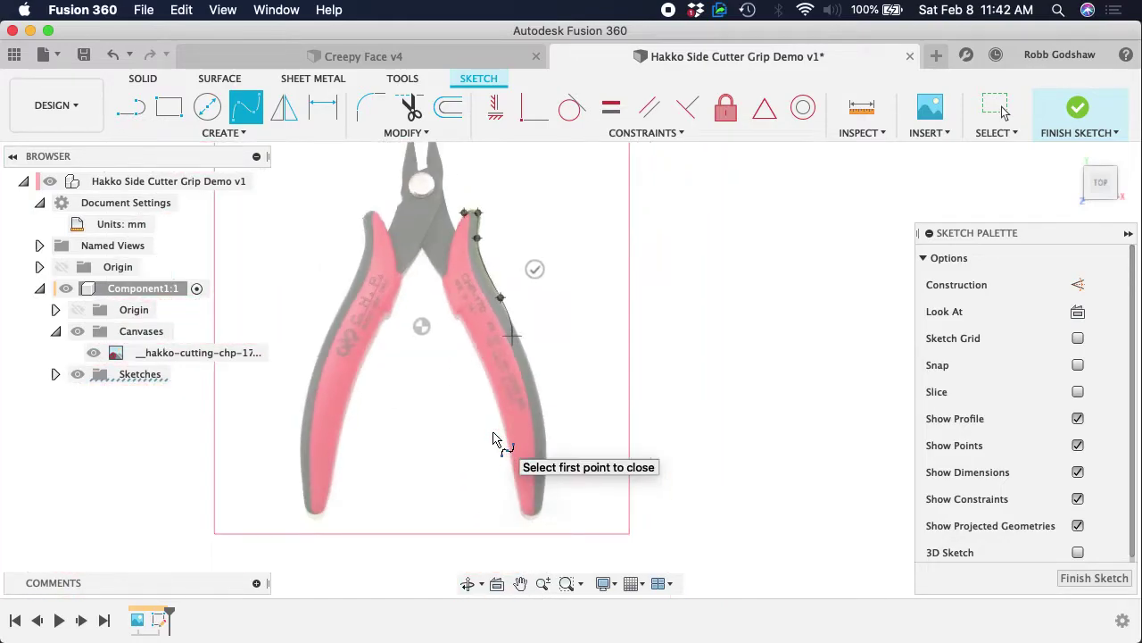
pyautogui.click(532, 399)
pyautogui.click(528, 493)
pyautogui.click(510, 491)
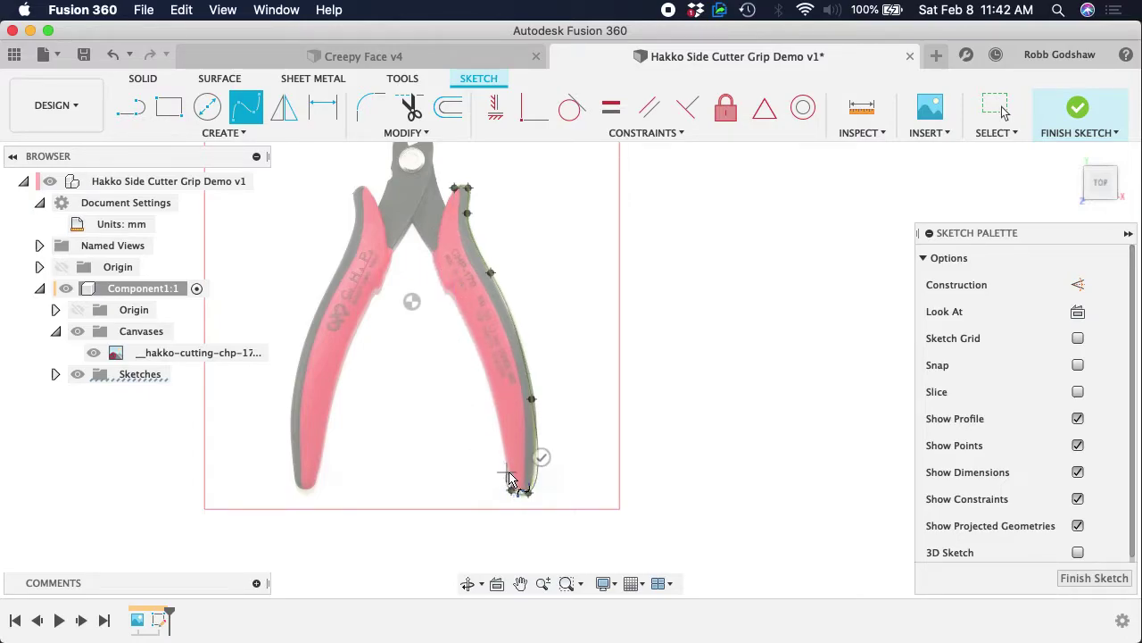
pyautogui.click(509, 470)
pyautogui.click(436, 262)
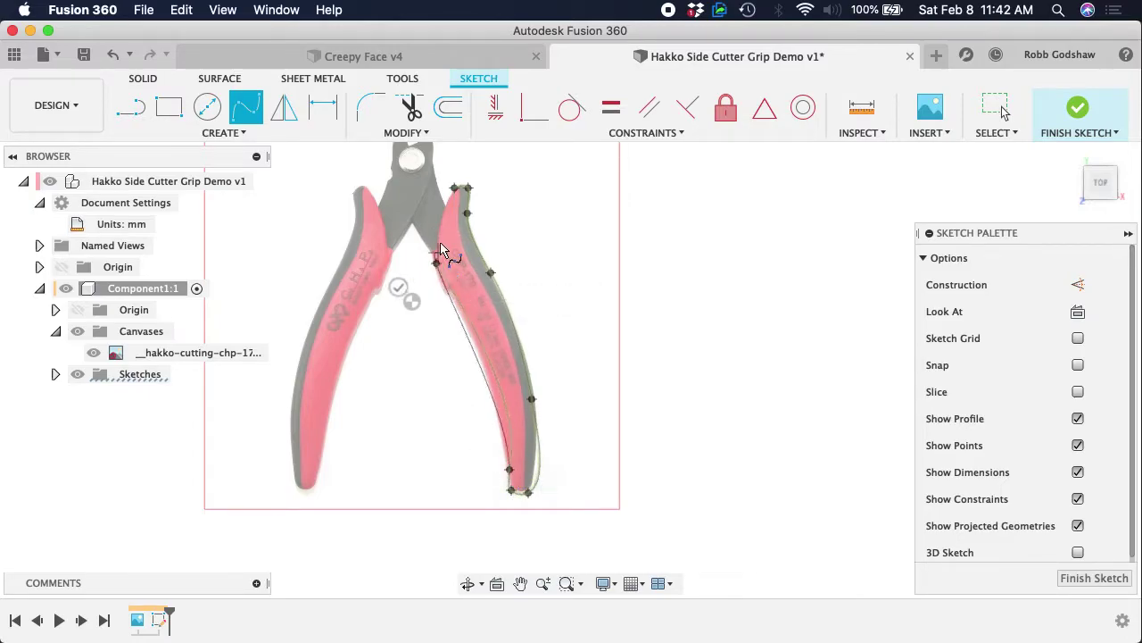
pyautogui.click(455, 188)
pyautogui.scroll(3, 452, 213)
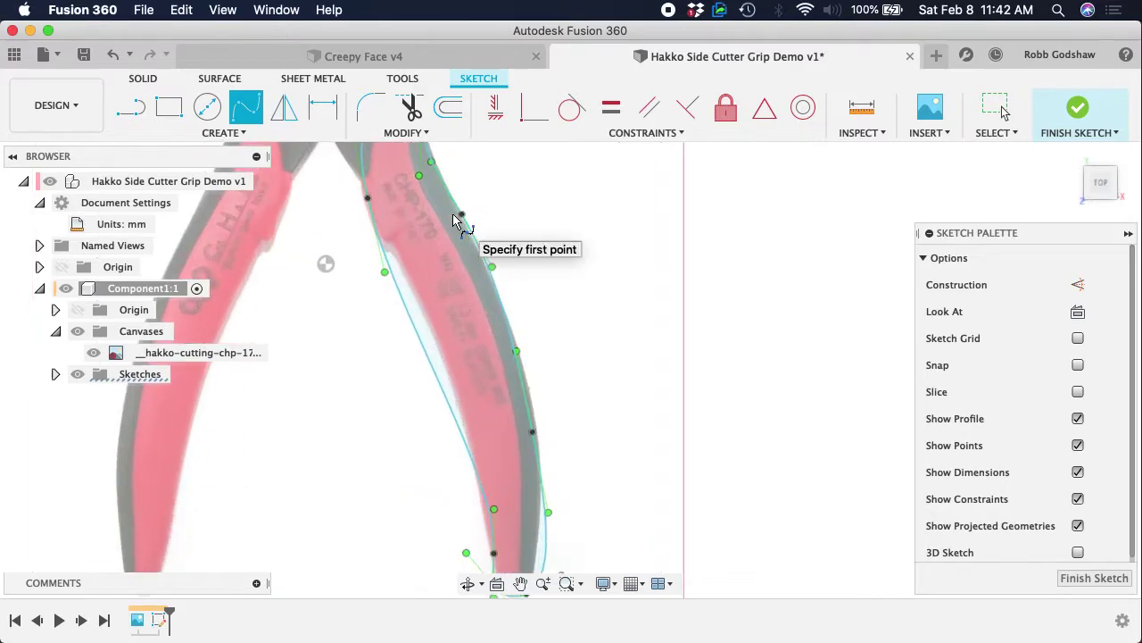
pyautogui.scroll(4, 476, 318)
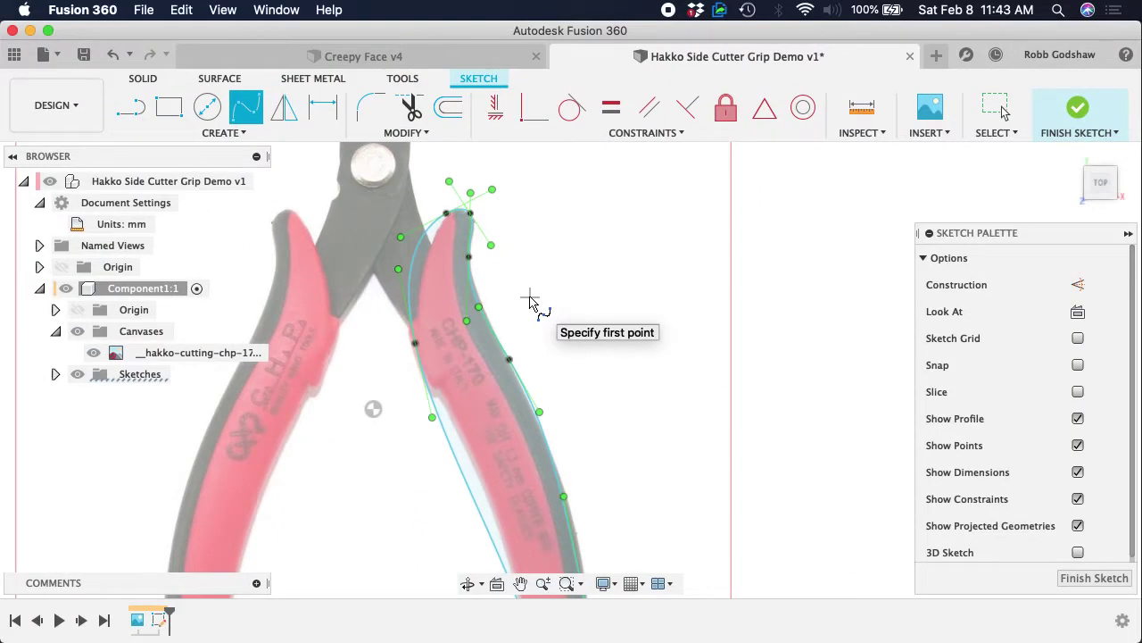
pyautogui.press('Escape')
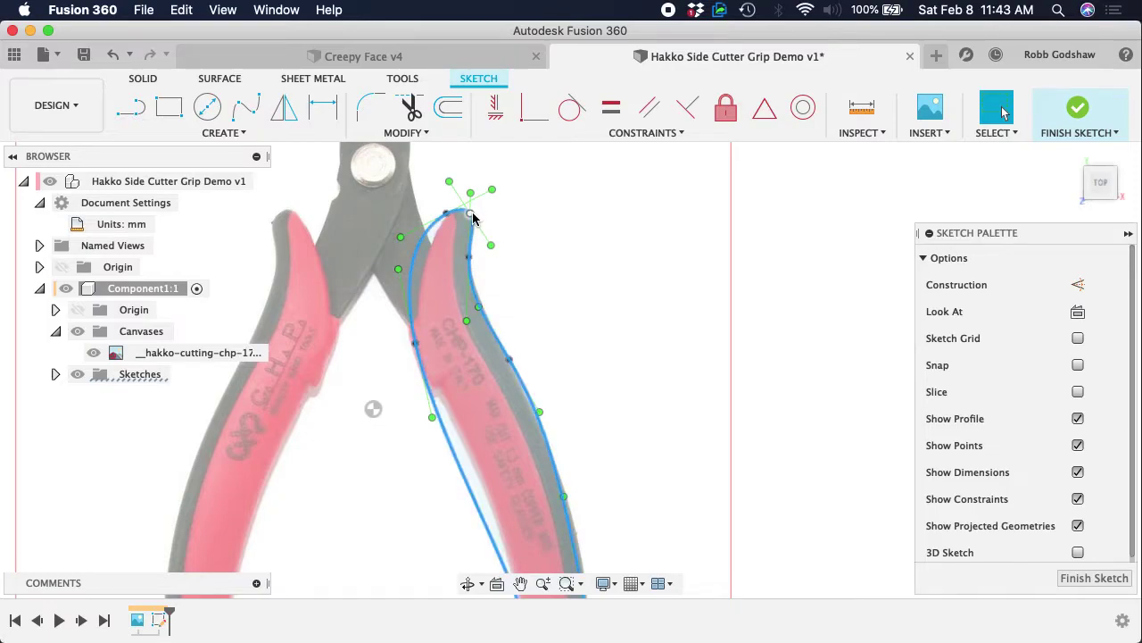
# - Adjust the spline's fit points around the handle's tip and upper inner edge to follow the pictured grip more closely
pyautogui.scroll(2, 473, 219)
pyautogui.scroll(5, 473, 219)
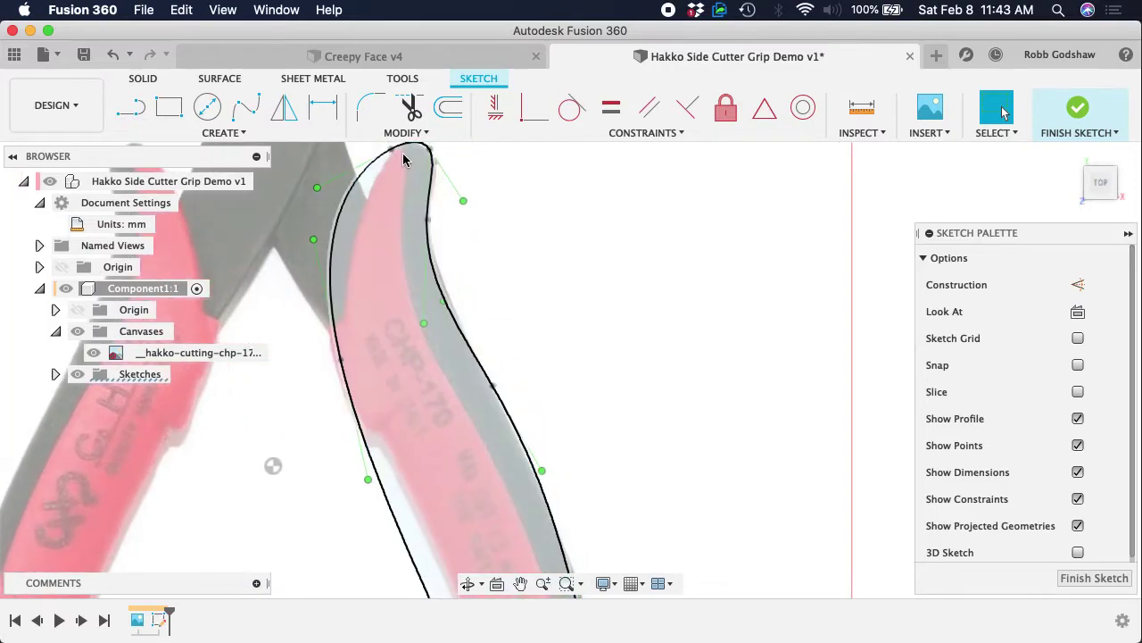
pyautogui.moveTo(381, 163)
pyautogui.mouseDown()
pyautogui.moveTo(369, 196)
pyautogui.moveTo(398, 155)
pyautogui.mouseUp()
pyautogui.moveTo(341, 359)
pyautogui.mouseDown()
pyautogui.moveTo(355, 250)
pyautogui.moveTo(348, 277)
pyautogui.mouseUp()
pyautogui.moveTo(428, 219); pyautogui.dragTo(433, 204)
pyautogui.scroll(-5, 434, 324)
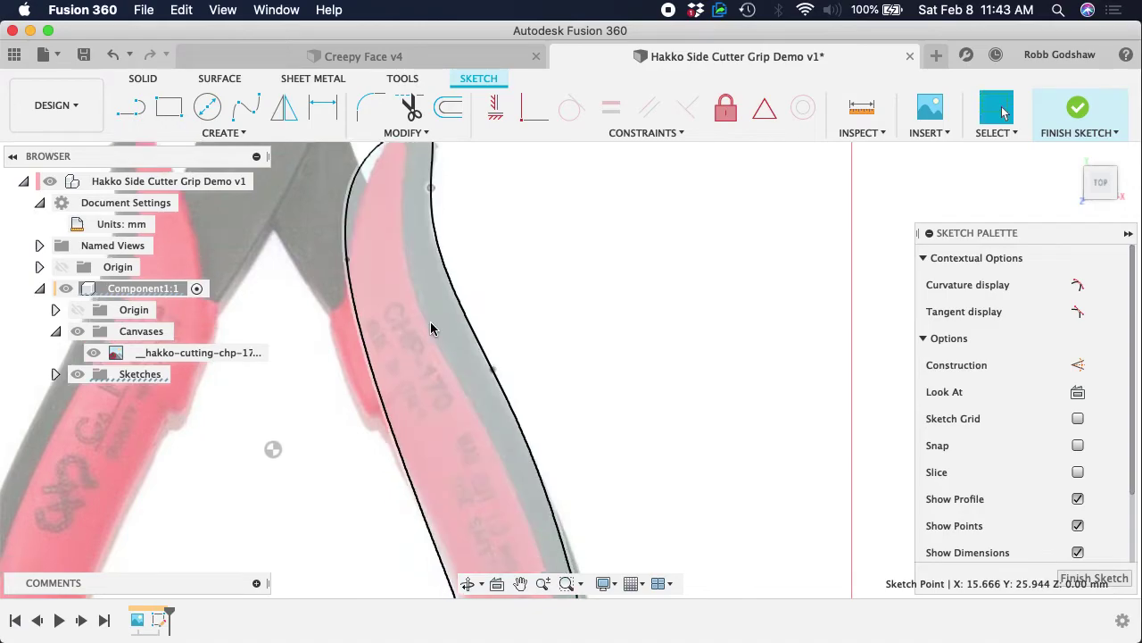
# - Reposition the fit points along the handle's inner edge, outer edge and lower end to refine the outline
pyautogui.moveTo(461, 430); pyautogui.dragTo(473, 393, button='middle')
pyautogui.moveTo(541, 523); pyautogui.dragTo(528, 453)
pyautogui.moveTo(454, 234); pyautogui.dragTo(453, 263)
pyautogui.moveTo(515, 285); pyautogui.dragTo(519, 282)
pyautogui.moveTo(571, 444)
pyautogui.mouseDown()
pyautogui.moveTo(576, 419)
pyautogui.moveTo(574, 430)
pyautogui.mouseUp()
pyautogui.moveTo(563, 554); pyautogui.dragTo(547, 546)
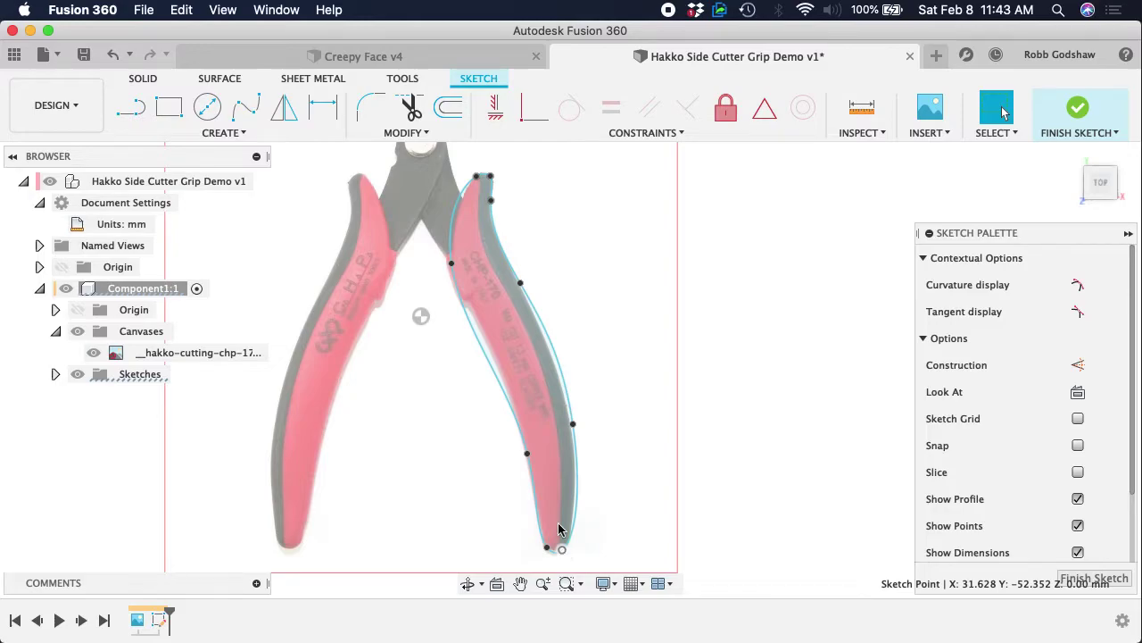
# - Nudge the lower fit point on the outline's inner edge to about X 24.3, Y -29.7 mm
pyautogui.moveTo(434, 220); pyautogui.dragTo(427, 246, button='middle')
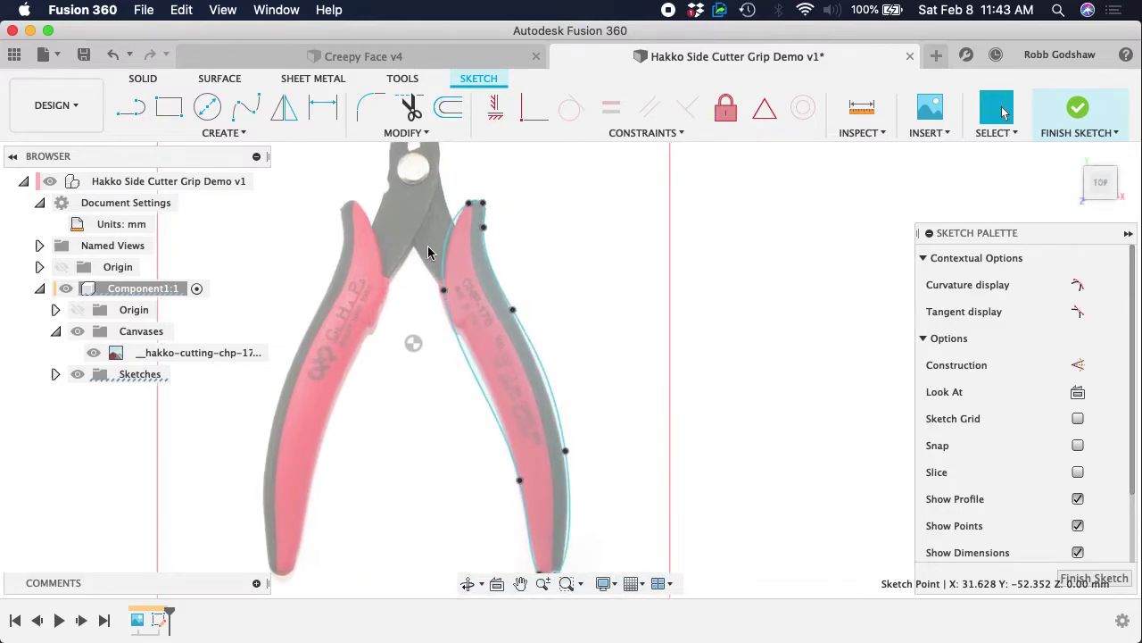
pyautogui.scroll(3, 427, 247)
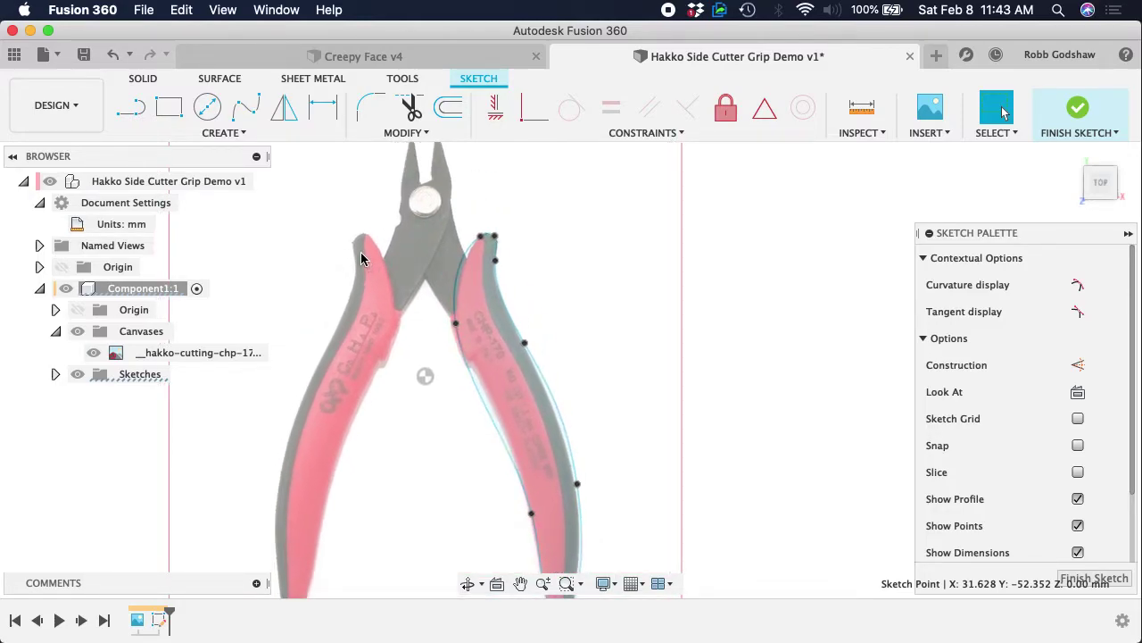
pyautogui.click(482, 265)
pyautogui.scroll(-3, 526, 299)
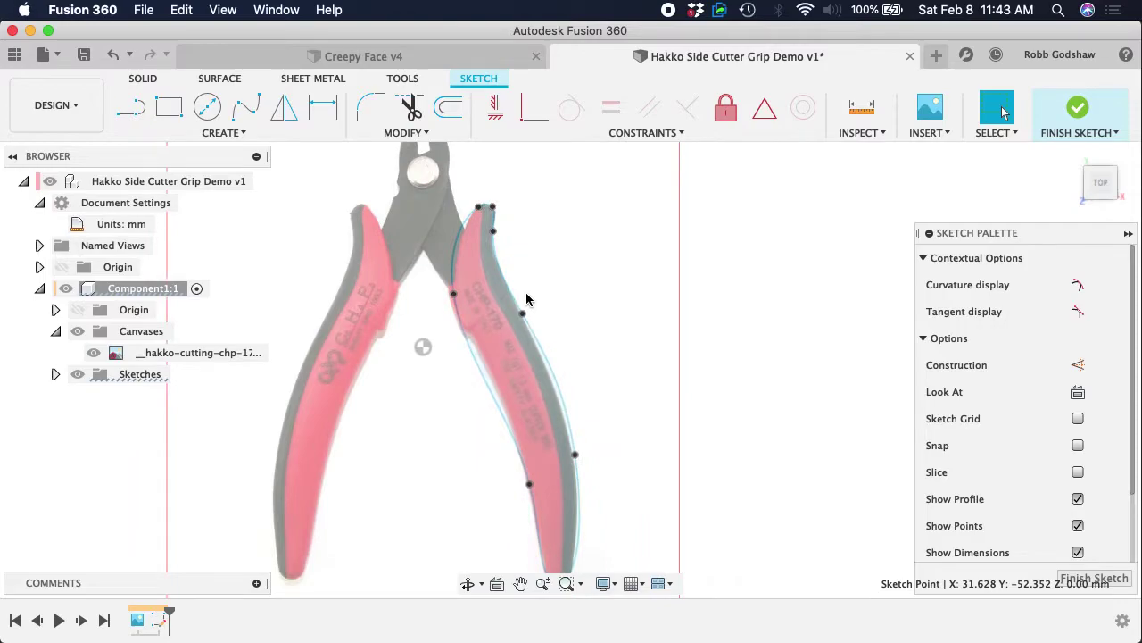
pyautogui.hscroll(-3, 526, 299)
pyautogui.scroll(-2, 527, 299)
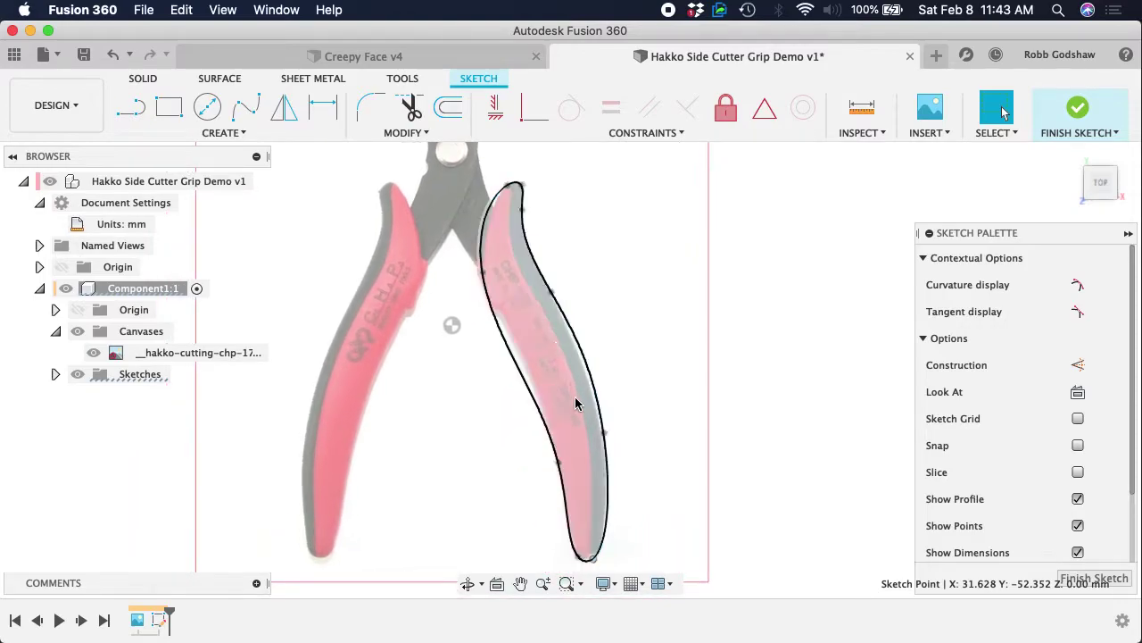
pyautogui.click(559, 458)
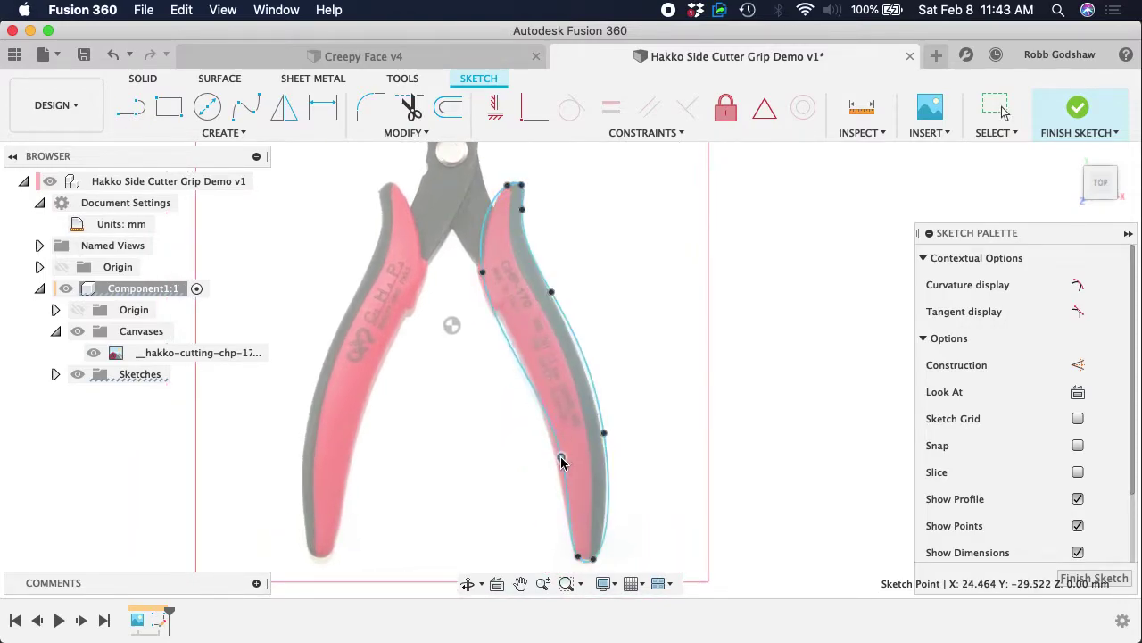
pyautogui.scroll(2, 470, 328)
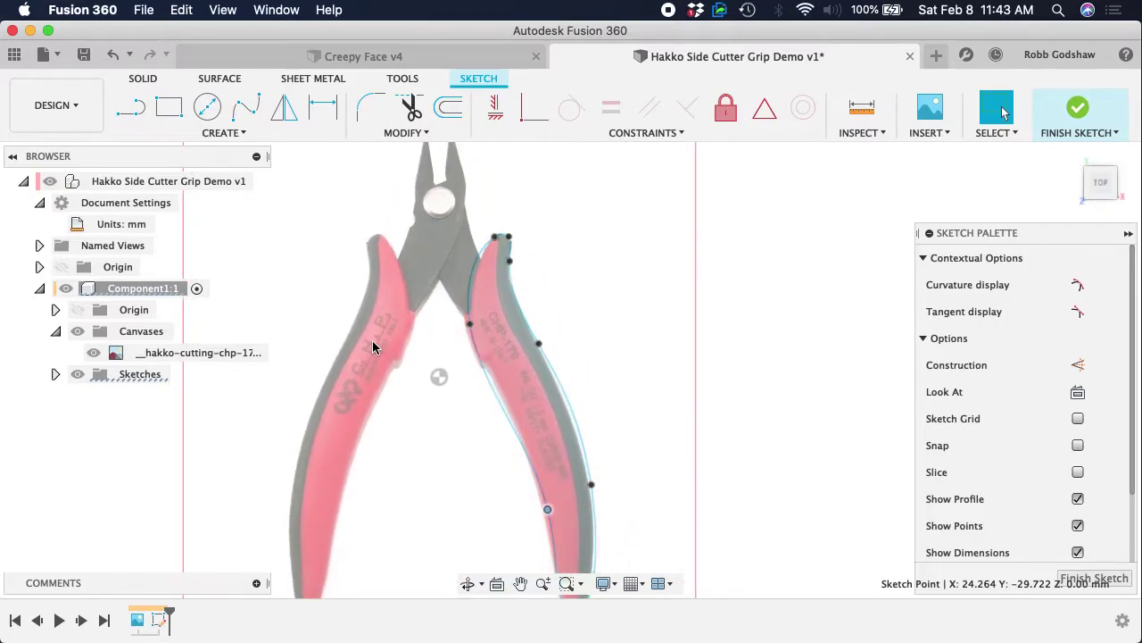
pyautogui.scroll(5, 372, 343)
pyautogui.scroll(-6, 373, 347)
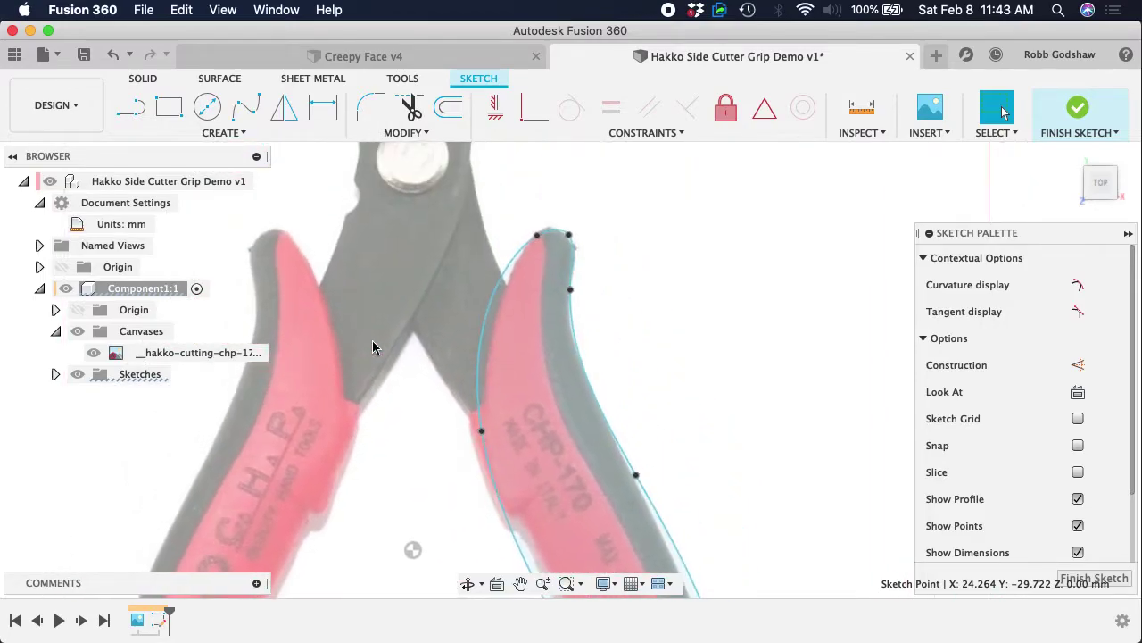
pyautogui.scroll(-2, 373, 347)
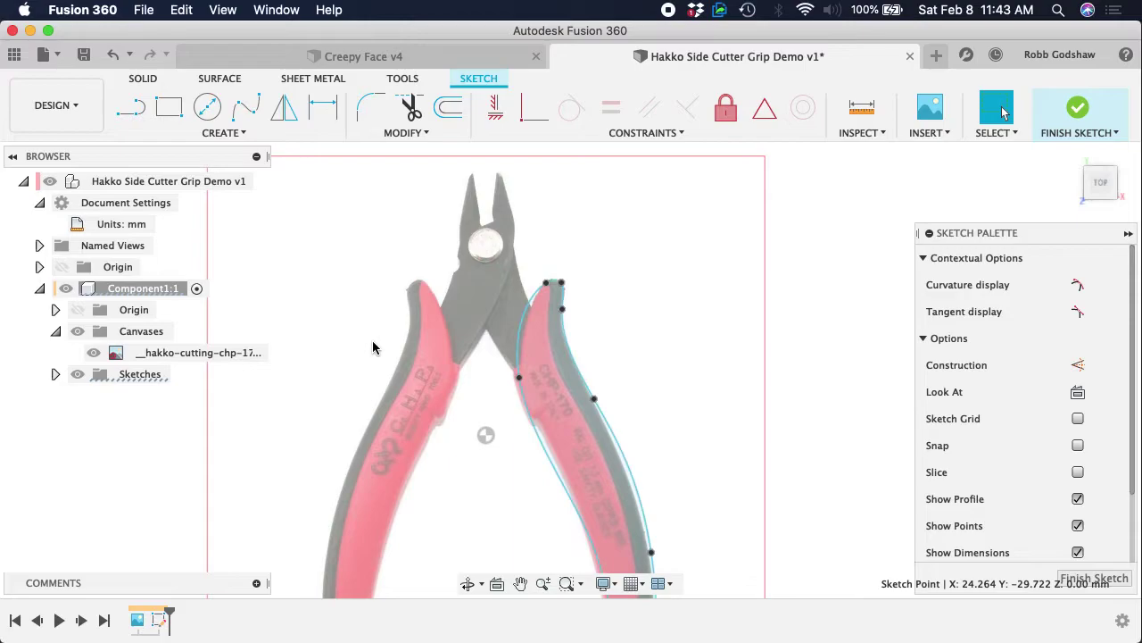
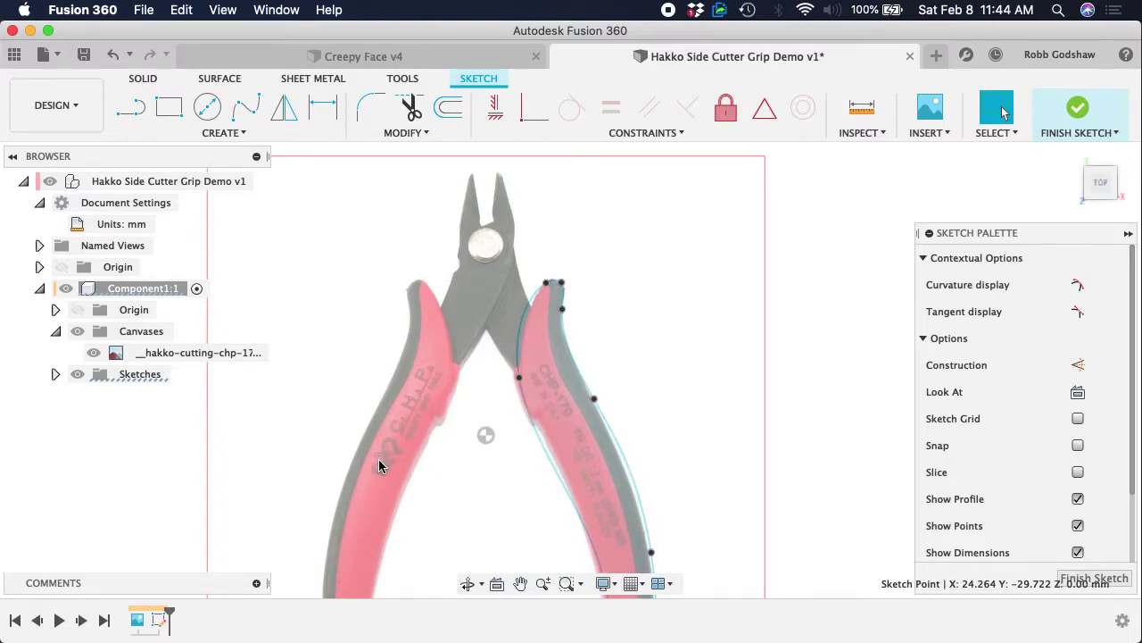
pyautogui.scroll(-5, 378, 464)
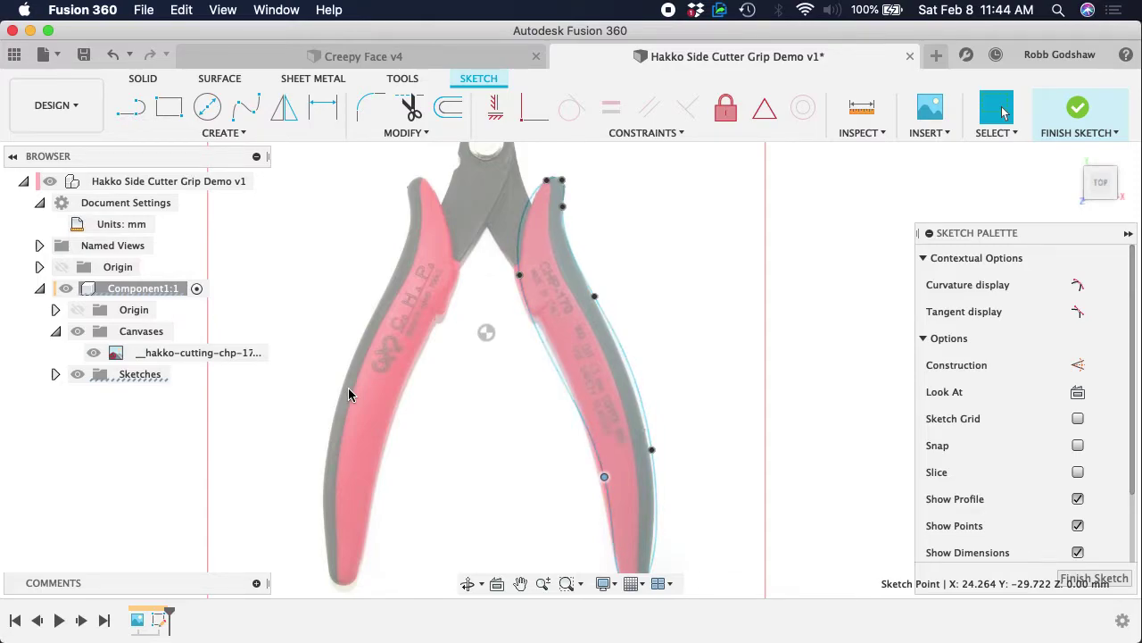
# - Finish the handle outline sketch and start a new sculpted form in the component
pyautogui.scroll(-3, 349, 393)
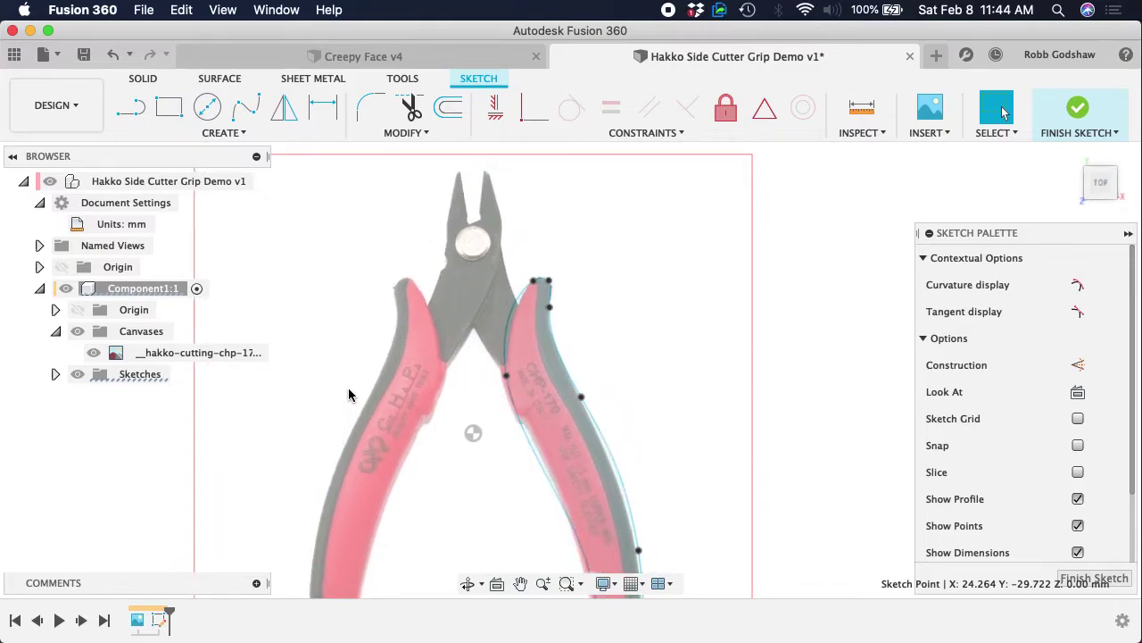
pyautogui.scroll(-3, 349, 394)
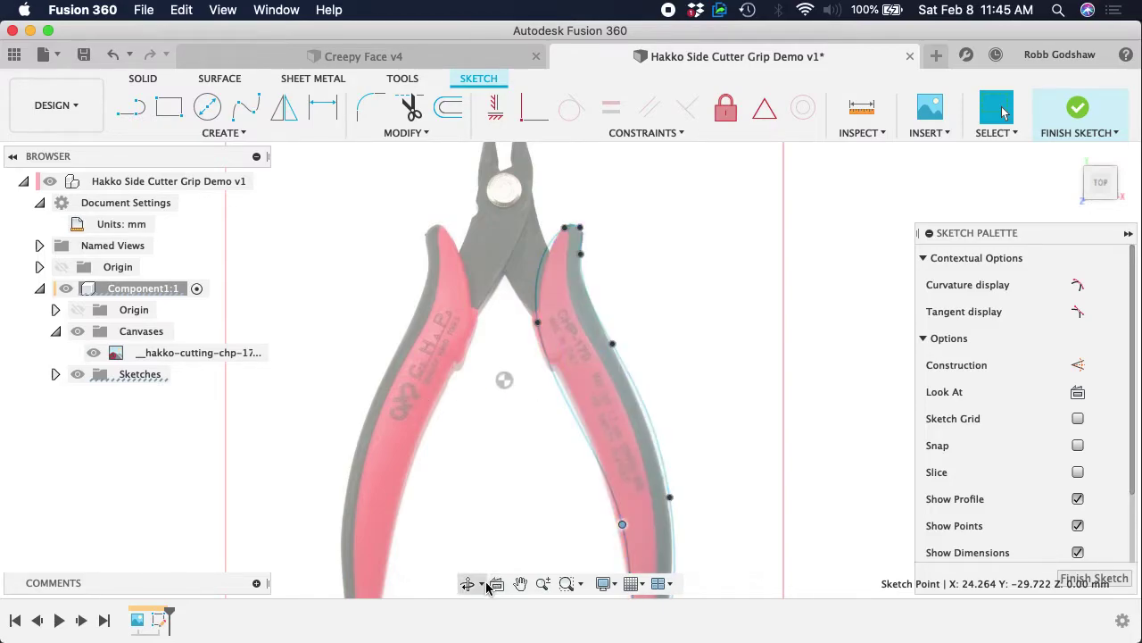
pyautogui.scroll(5, 497, 459)
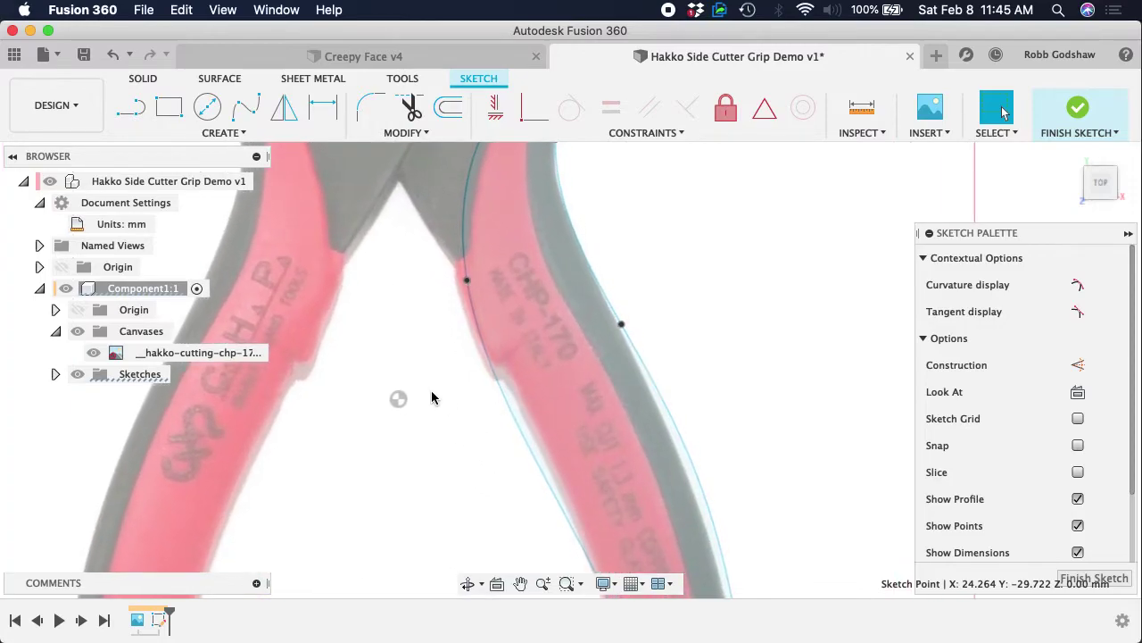
pyautogui.scroll(5, 432, 395)
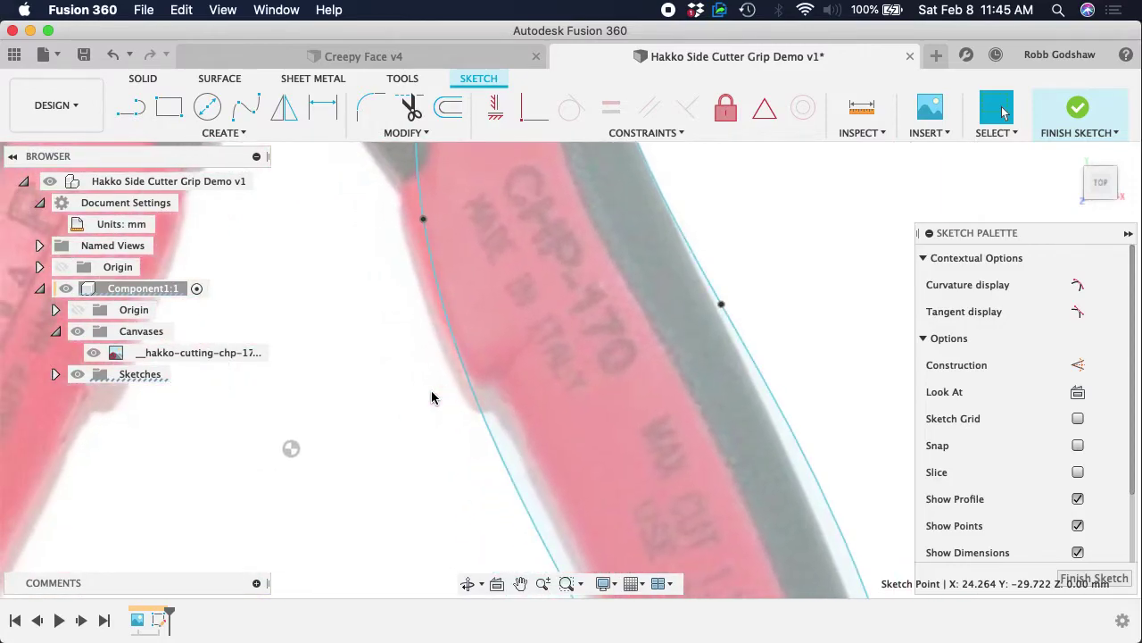
pyautogui.scroll(-5, 431, 397)
pyautogui.scroll(-5, 431, 392)
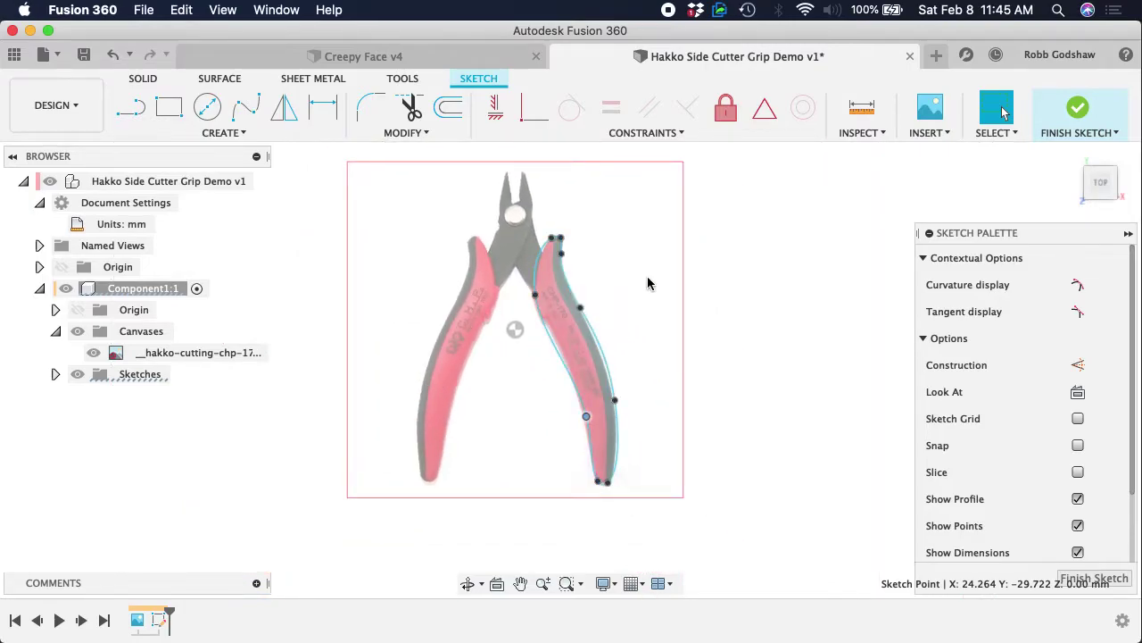
pyautogui.keyDown('shift'); pyautogui.moveTo(630, 327); pyautogui.dragTo(760, 227, button='middle'); pyautogui.keyUp('shift')
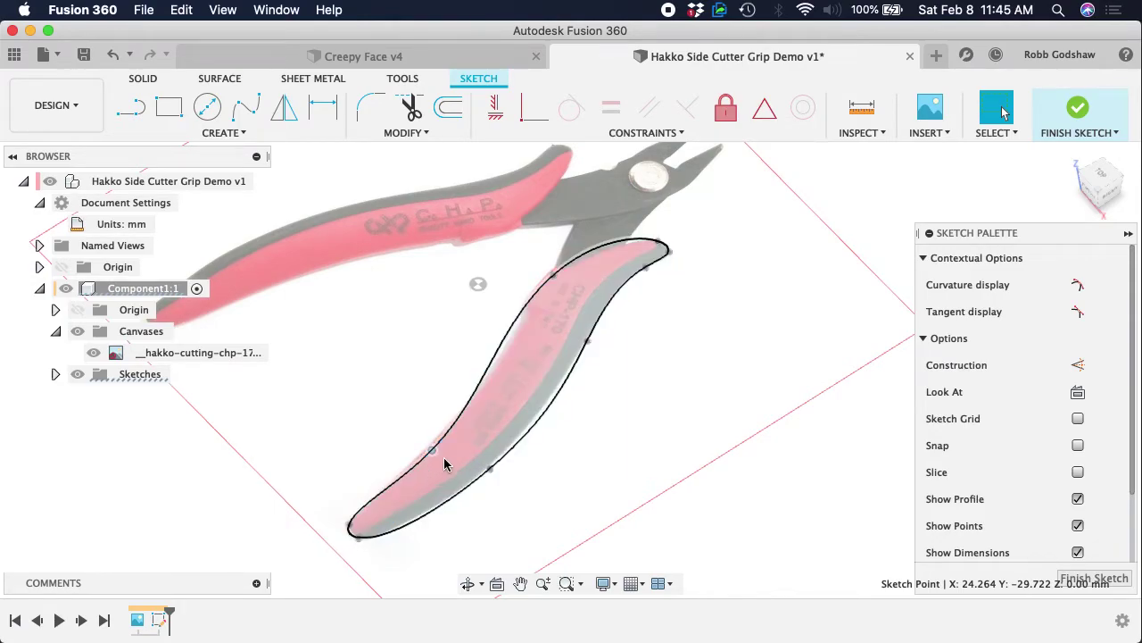
pyautogui.click(1078, 109)
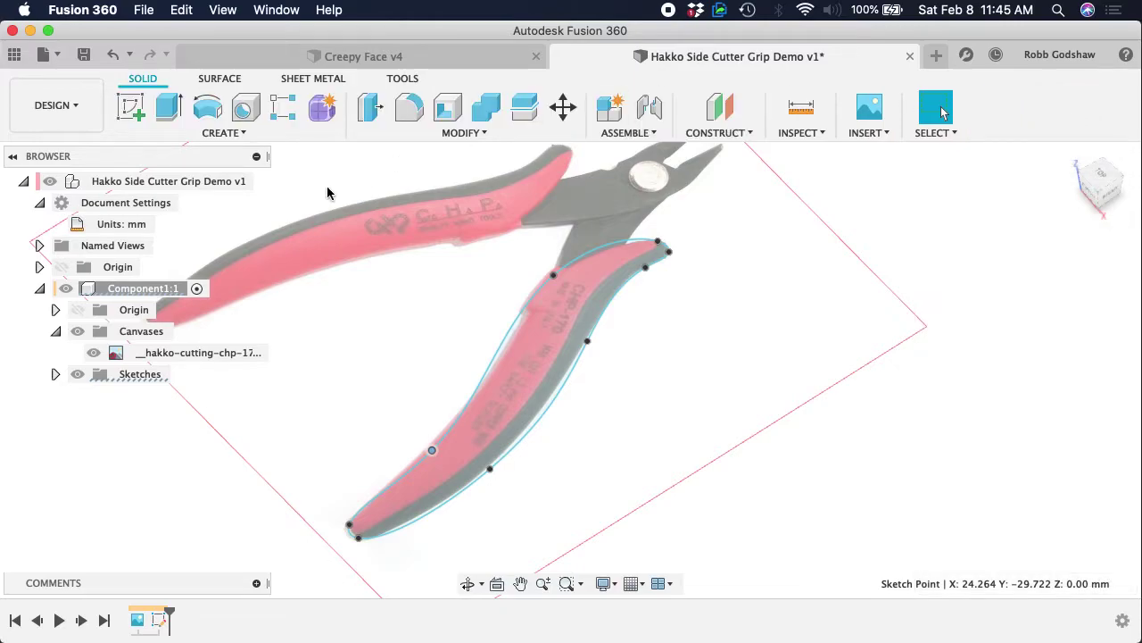
pyautogui.click(322, 109)
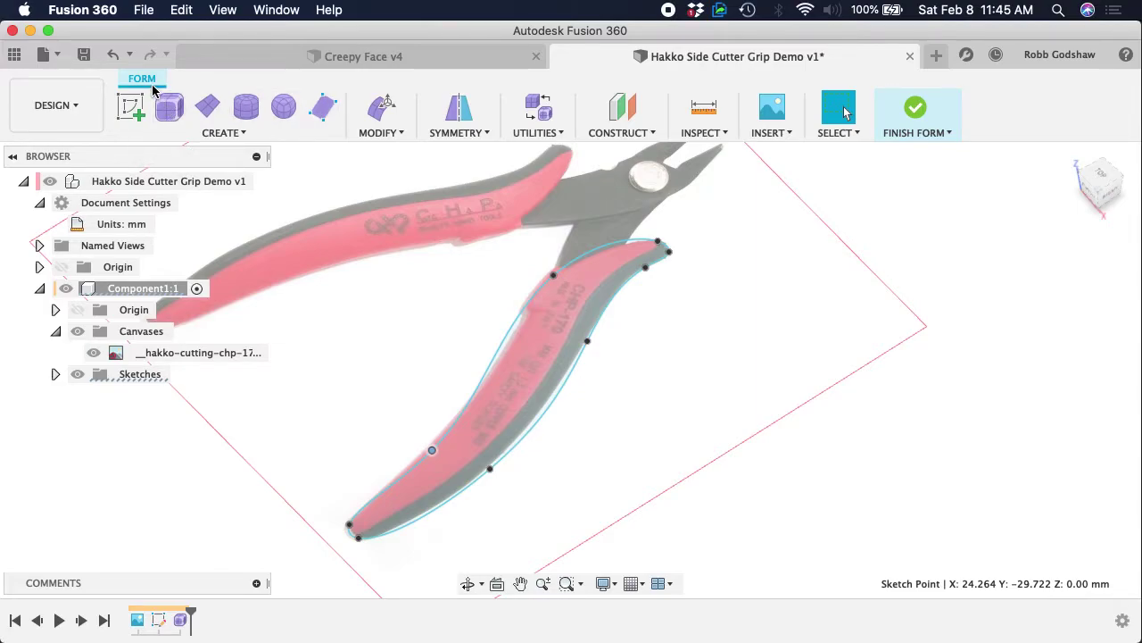
# - Extrude the closed handle spline as a new T-Spline body with a distance of 5 mm
pyautogui.click(243, 133)
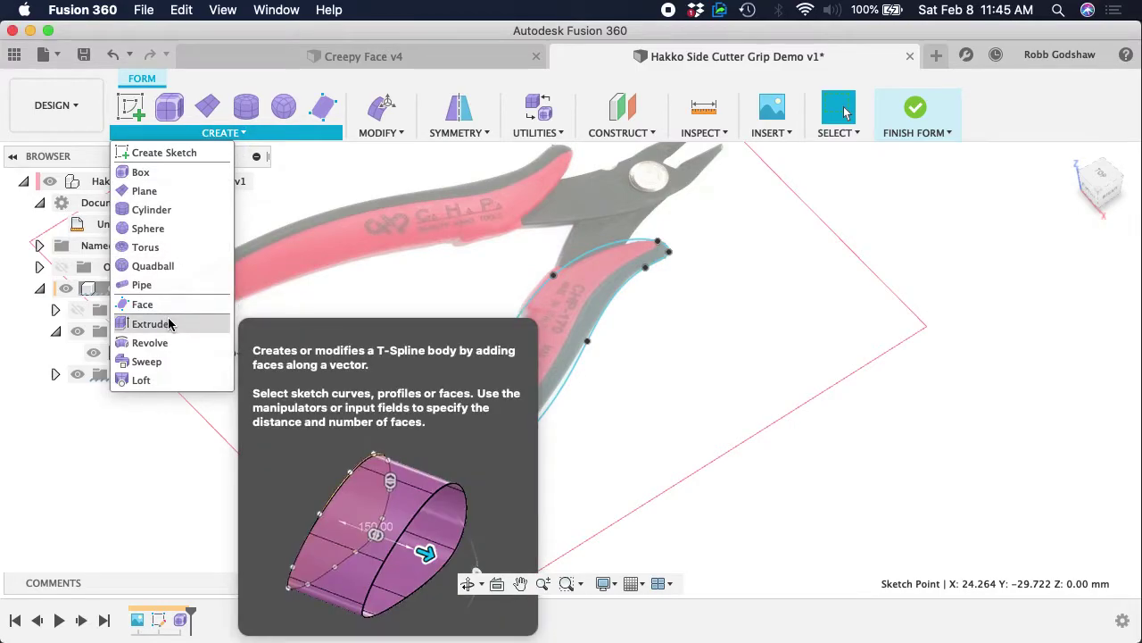
pyautogui.click(168, 323)
pyautogui.click(508, 339)
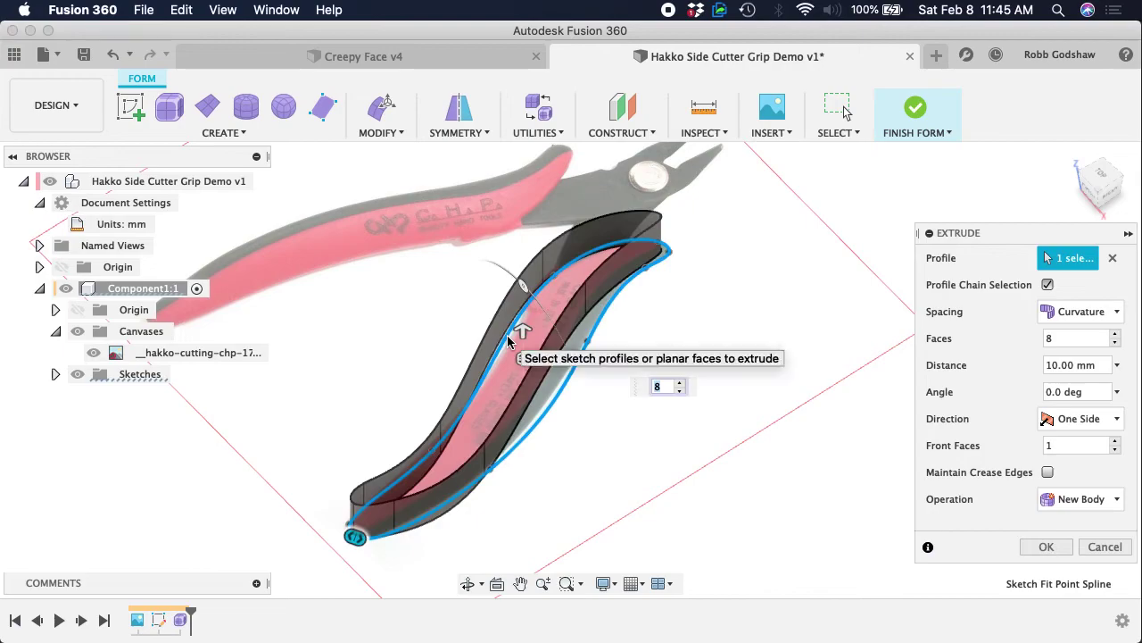
pyautogui.hscroll(-5, 746, 293)
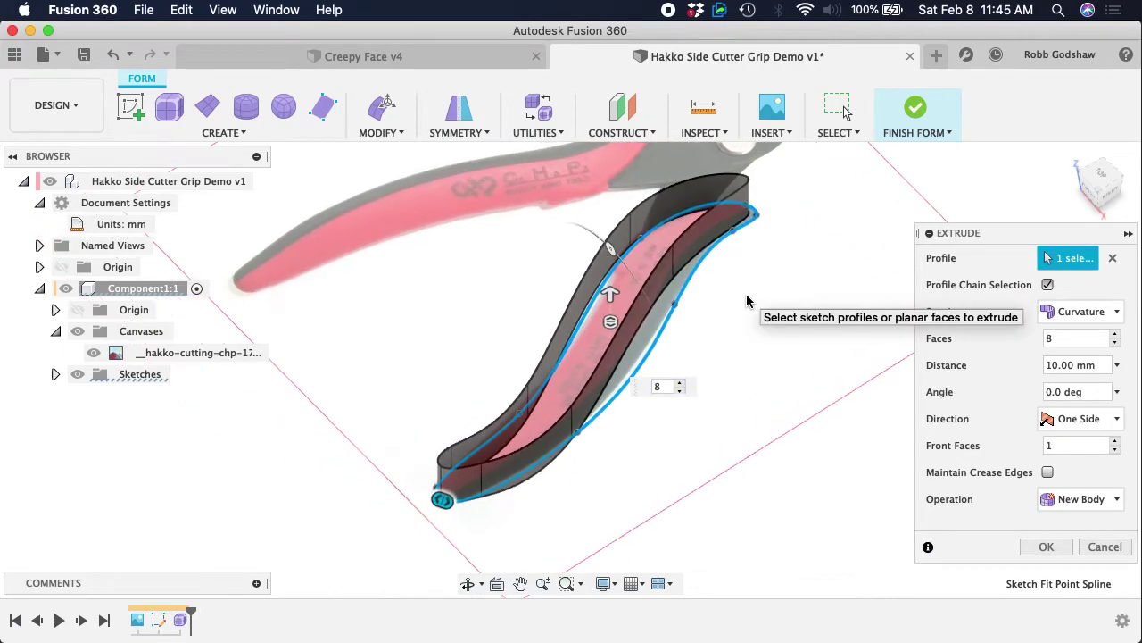
pyautogui.click(1068, 364)
pyautogui.tripleClick(1068, 363)
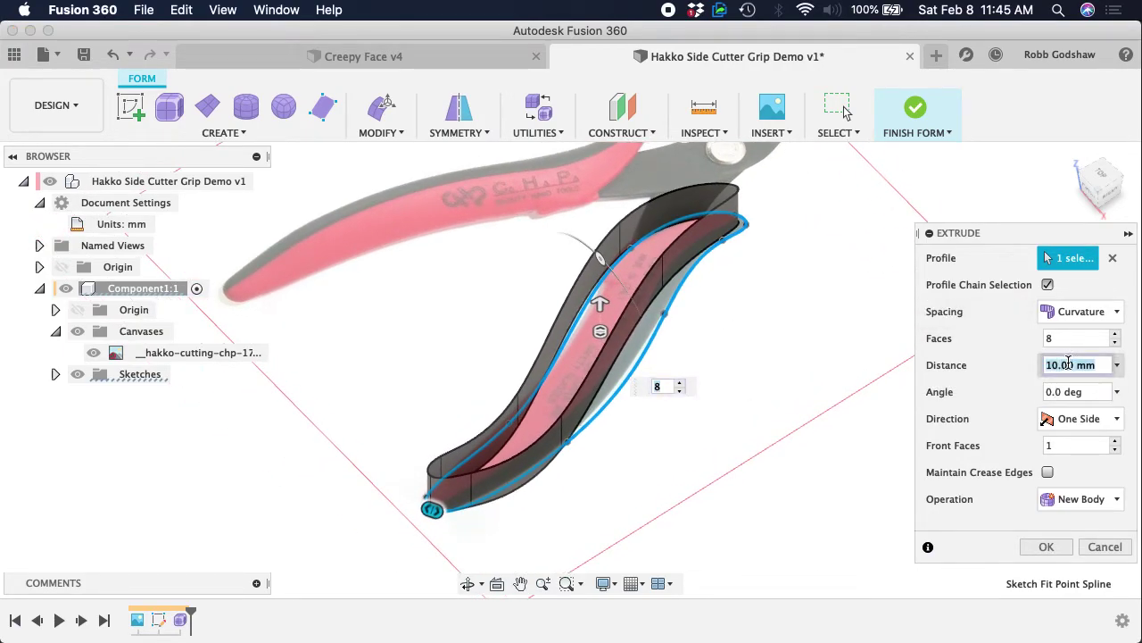
pyautogui.write('5')
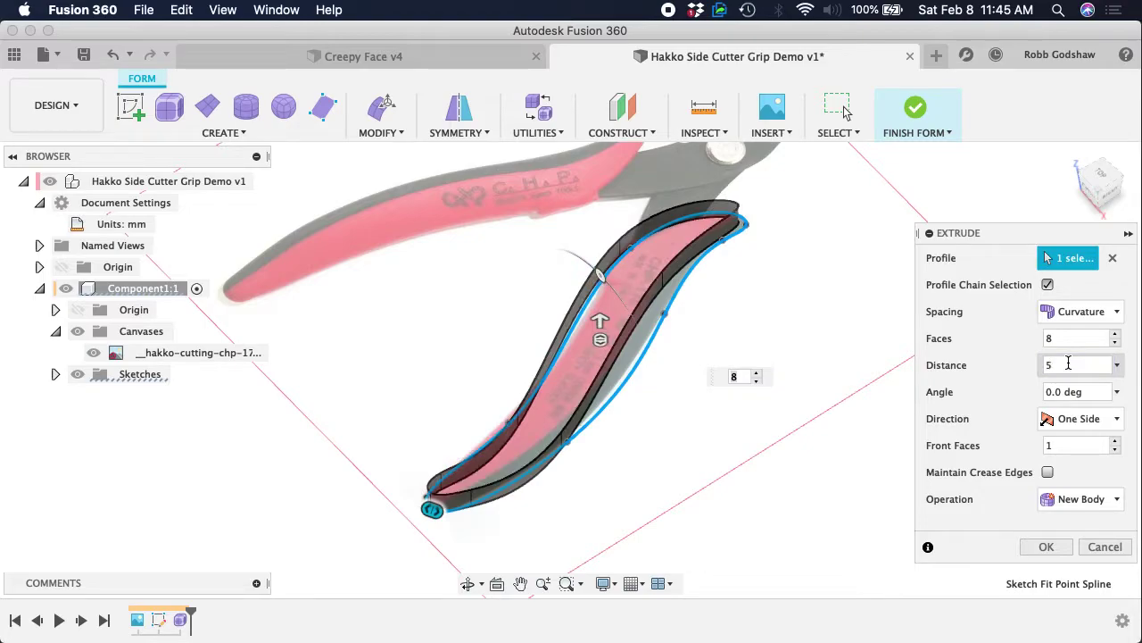
# - Try several face counts for the handle extrusion, including 9, and set the count to 10
pyautogui.click(1116, 334)
pyautogui.click(1117, 334)
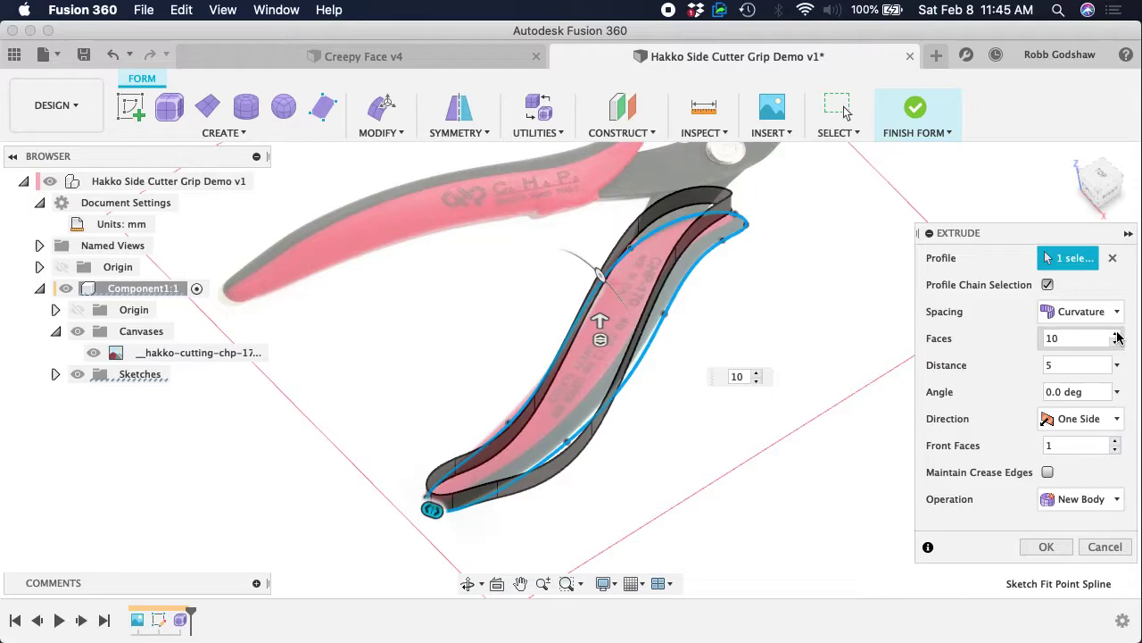
pyautogui.click(1116, 335)
pyautogui.click(1117, 343)
pyautogui.click(1116, 343)
pyautogui.click(1117, 343)
pyautogui.click(1117, 343)
pyautogui.click(1116, 342)
pyautogui.click(1117, 334)
pyautogui.click(1116, 335)
pyautogui.click(1117, 334)
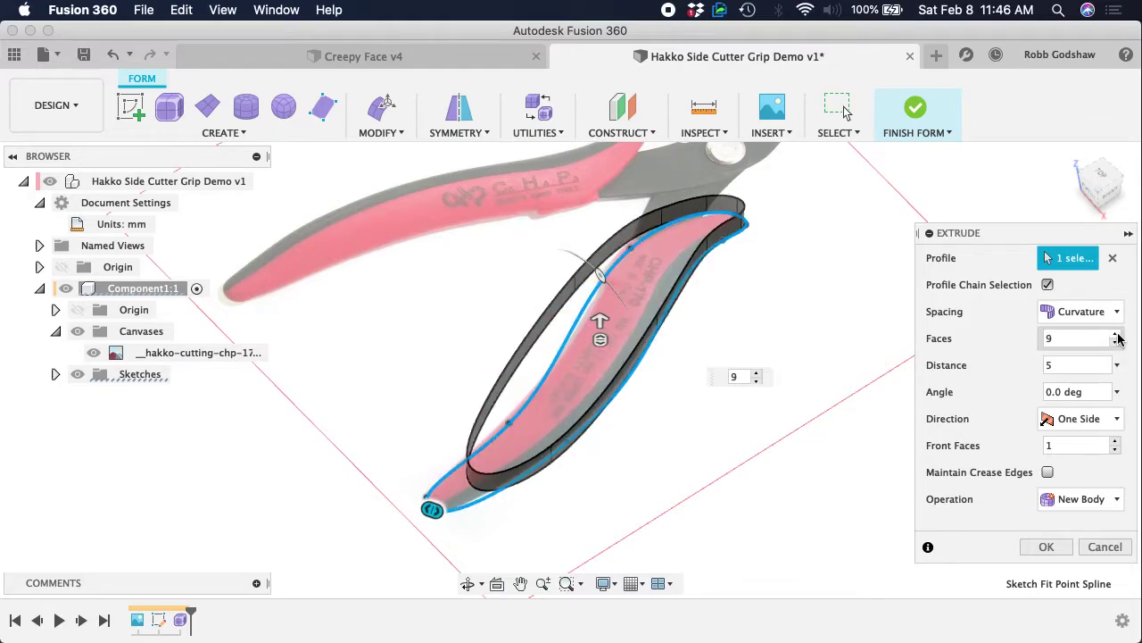
pyautogui.click(1116, 335)
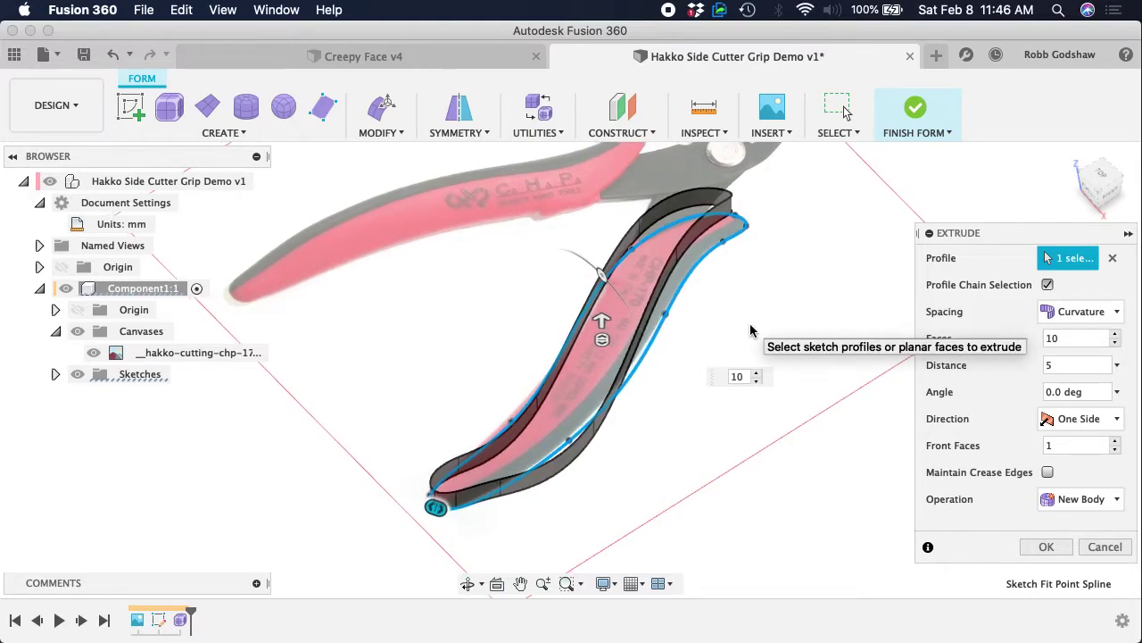
# - Set the handle extrusion's number of faces to 13
pyautogui.keyDown('shift'); pyautogui.hscroll(-5, 702, 302); pyautogui.keyUp('shift')
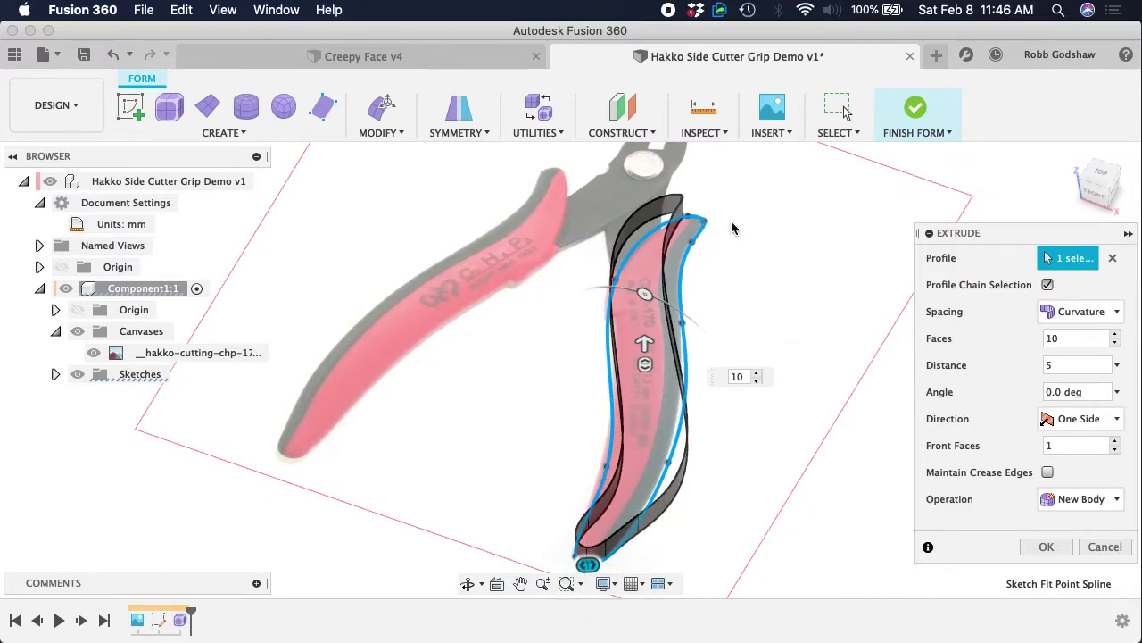
pyautogui.click(1115, 334)
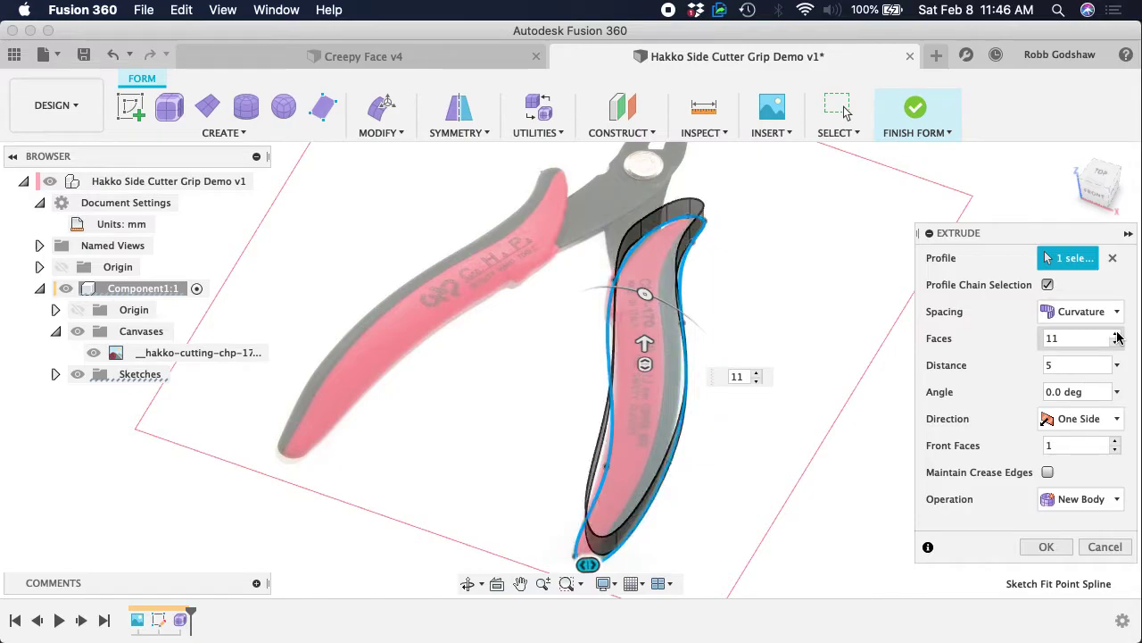
pyautogui.click(1115, 334)
pyautogui.click(1115, 334)
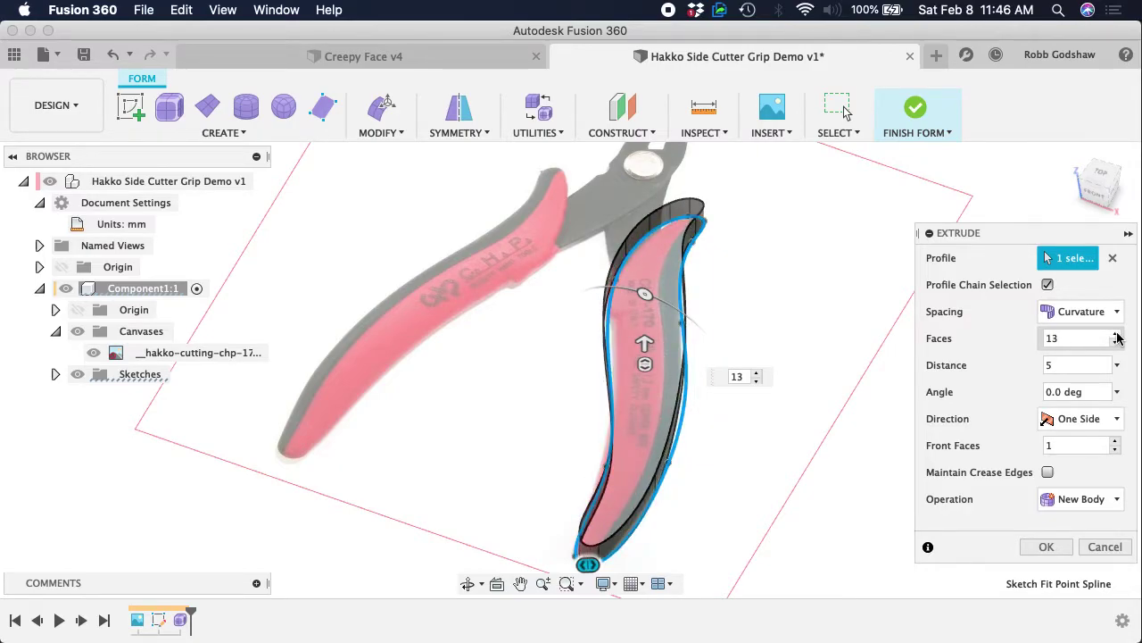
# - Examine from several sides and from above how closely the extrusion preview follows the spline and the pictured handle
pyautogui.keyDown('shift'); pyautogui.hscroll(-10, 780, 354); pyautogui.keyUp('shift')
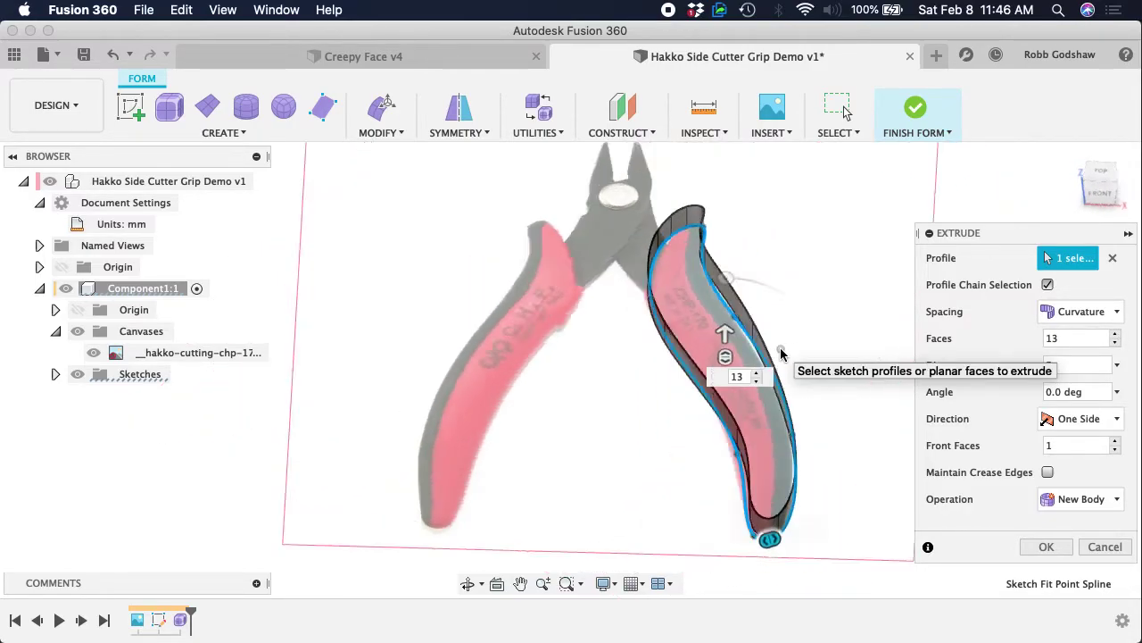
pyautogui.keyDown('shift'); pyautogui.hscroll(-10, 781, 354); pyautogui.keyUp('shift')
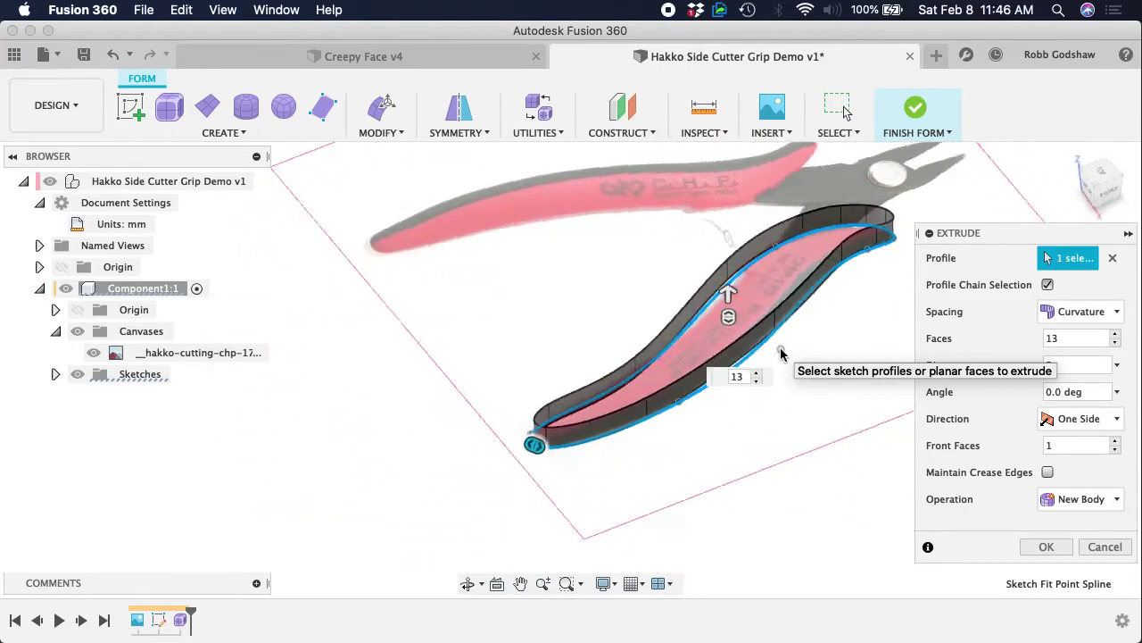
pyautogui.keyDown('shift'); pyautogui.hscroll(10, 781, 355); pyautogui.keyUp('shift')
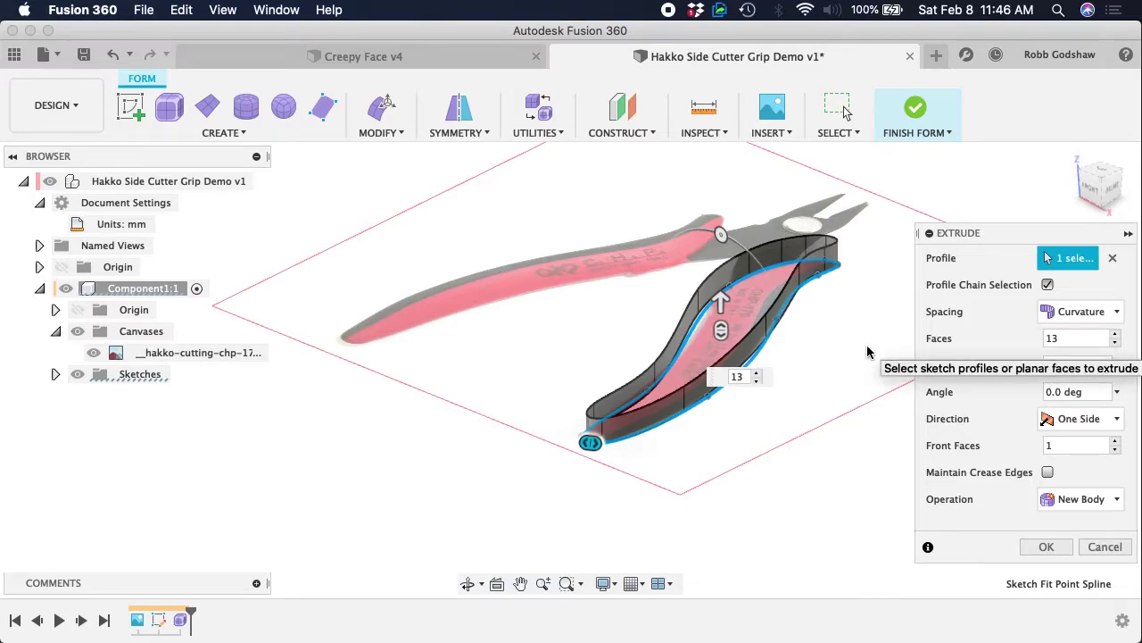
pyautogui.keyDown('shift'); pyautogui.hscroll(-10, 867, 351); pyautogui.keyUp('shift')
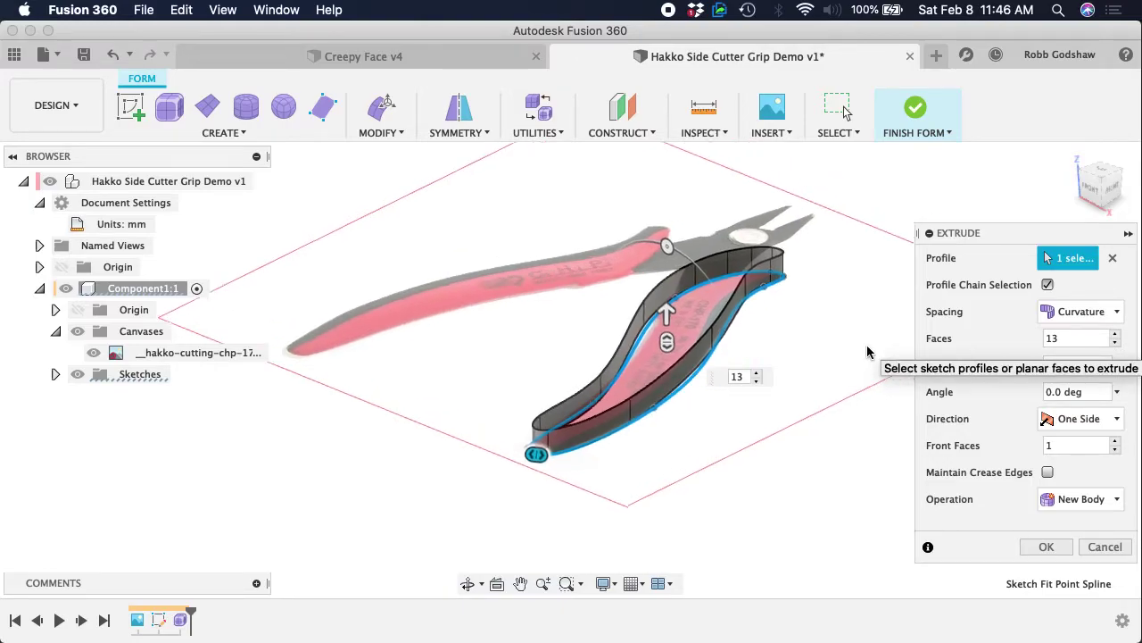
pyautogui.keyDown('shift'); pyautogui.hscroll(-10, 868, 351); pyautogui.keyUp('shift')
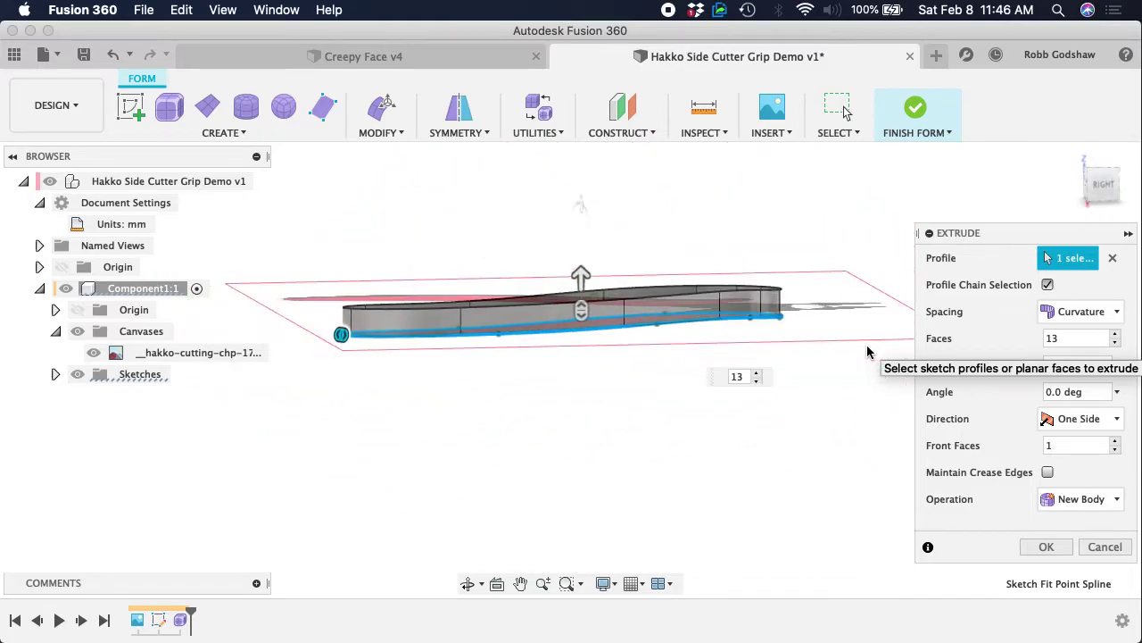
pyautogui.keyDown('shift'); pyautogui.hscroll(-10, 867, 351); pyautogui.keyUp('shift')
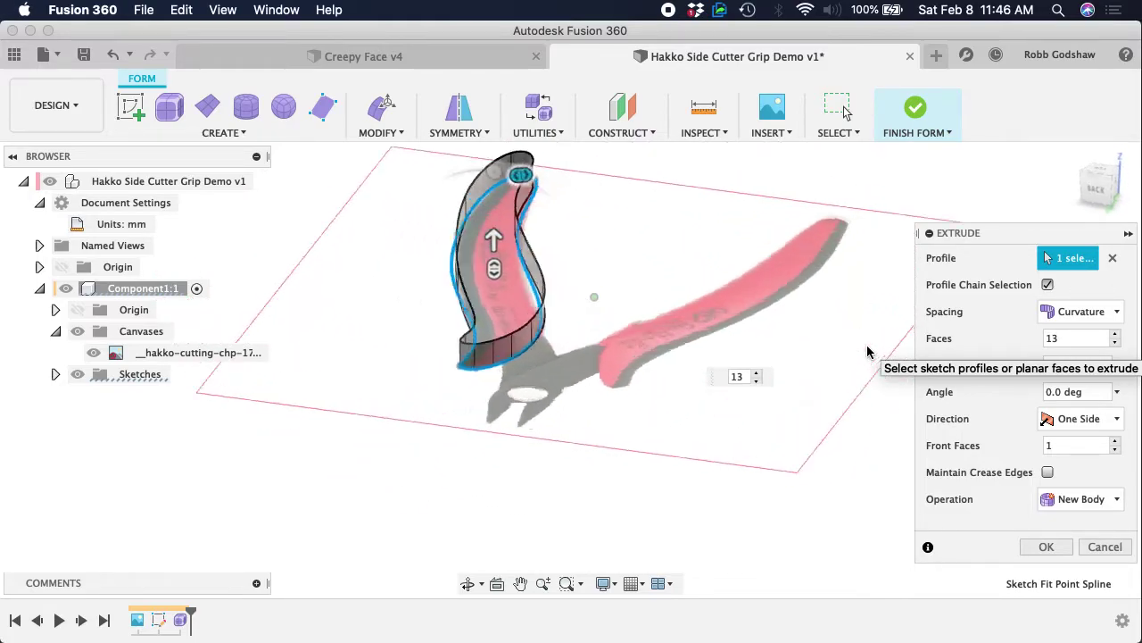
pyautogui.keyDown('shift'); pyautogui.scroll(5, 868, 352); pyautogui.keyUp('shift')
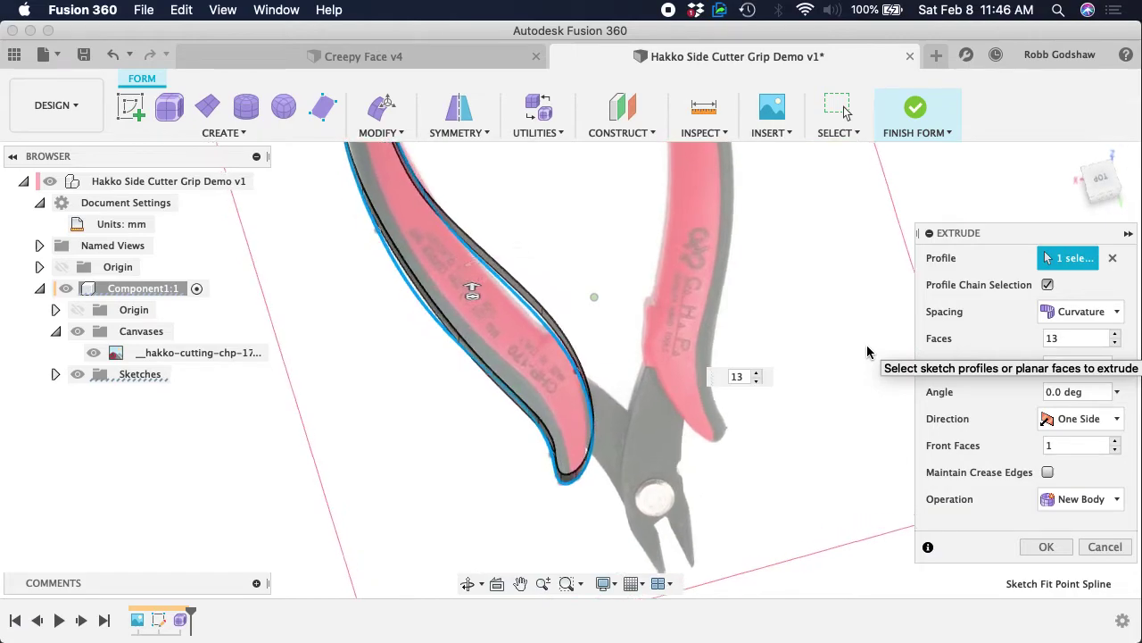
pyautogui.click(1095, 186)
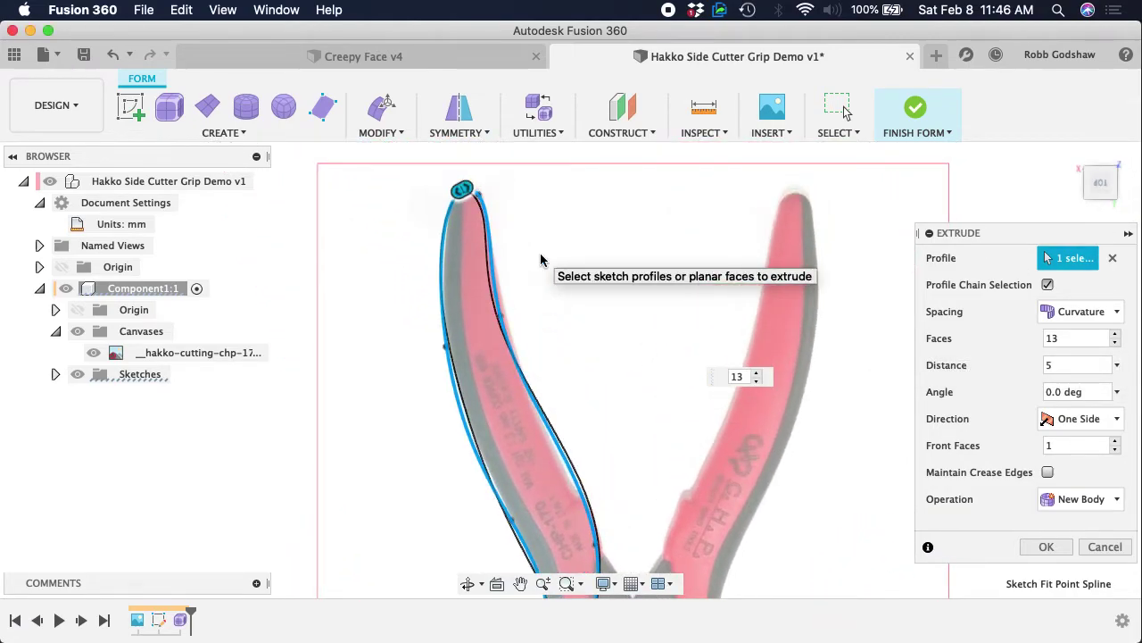
pyautogui.hscroll(-5, 540, 260)
pyautogui.scroll(2, 540, 260)
pyautogui.hscroll(-3, 540, 260)
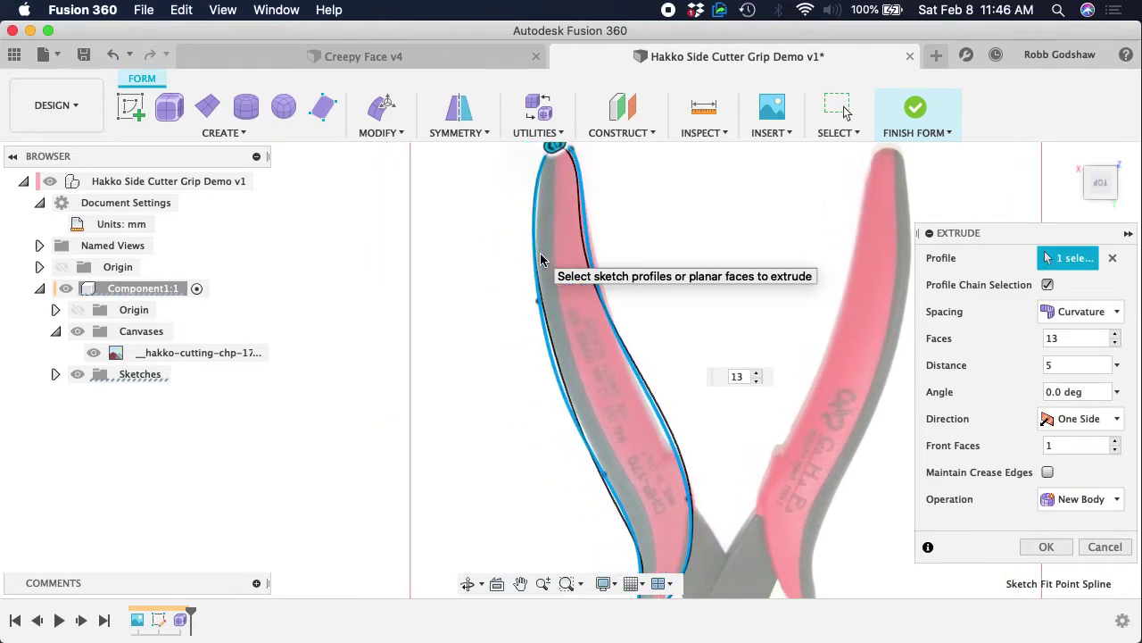
pyautogui.scroll(-3, 540, 260)
pyautogui.keyDown('shift'); pyautogui.hscroll(-4, 540, 260); pyautogui.keyUp('shift')
pyautogui.keyDown('shift'); pyautogui.scroll(-5, 540, 259); pyautogui.keyUp('shift')
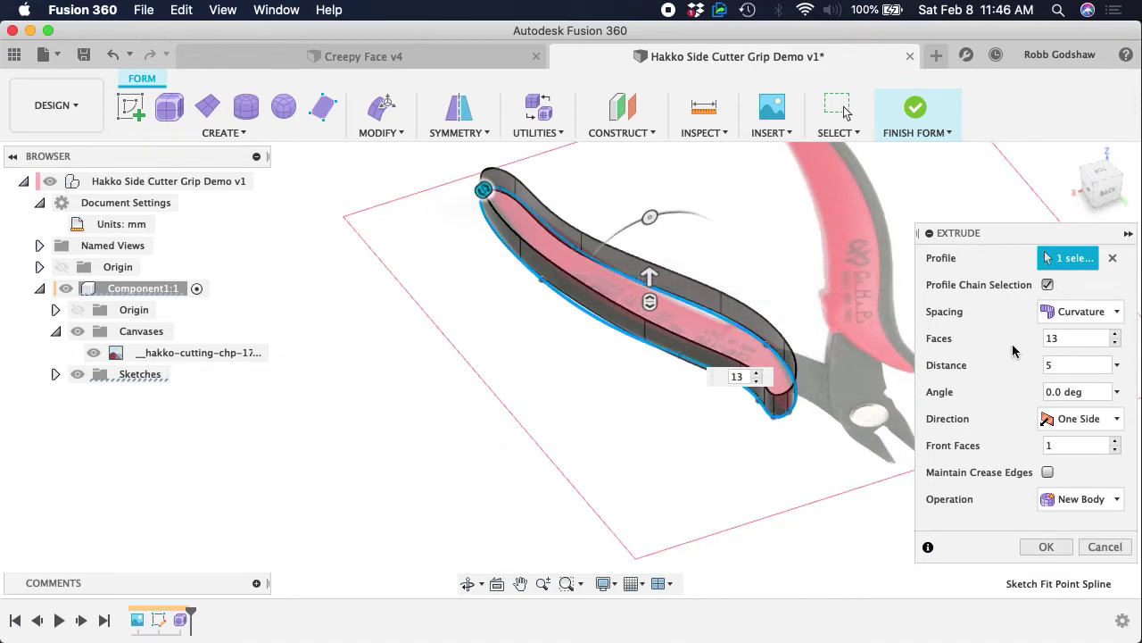
# - Switch the extrusion's spacing to Uniform, try 9 faces, and set the face count back to 13
pyautogui.click(1082, 311)
pyautogui.click(1091, 336)
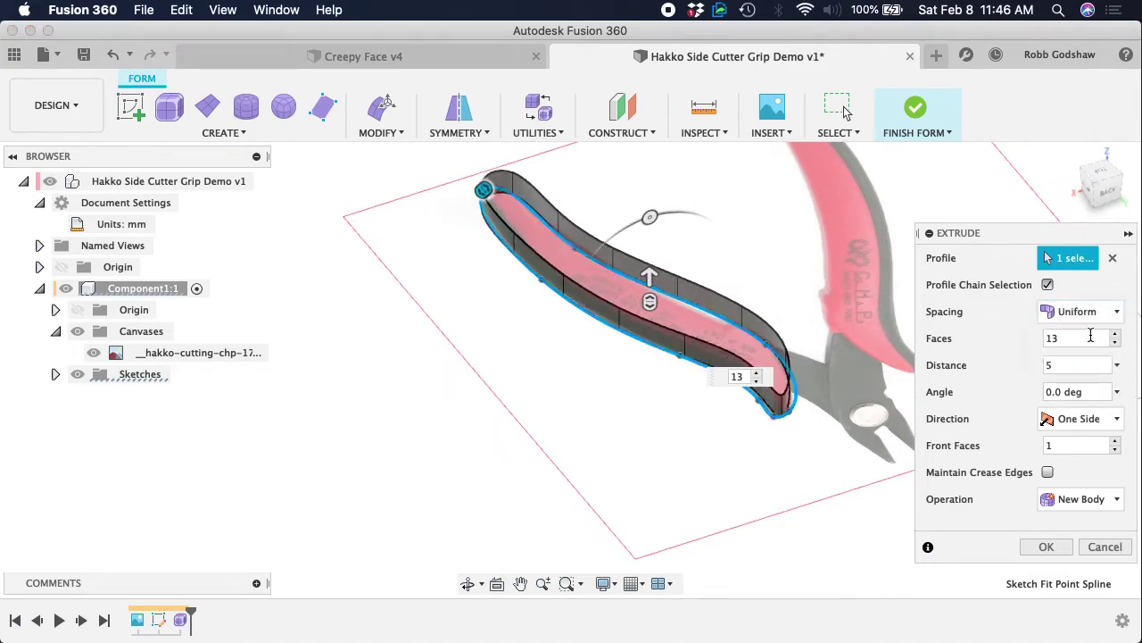
pyautogui.click(1115, 343)
pyautogui.click(1115, 343)
pyautogui.click(1115, 342)
pyautogui.click(1118, 344)
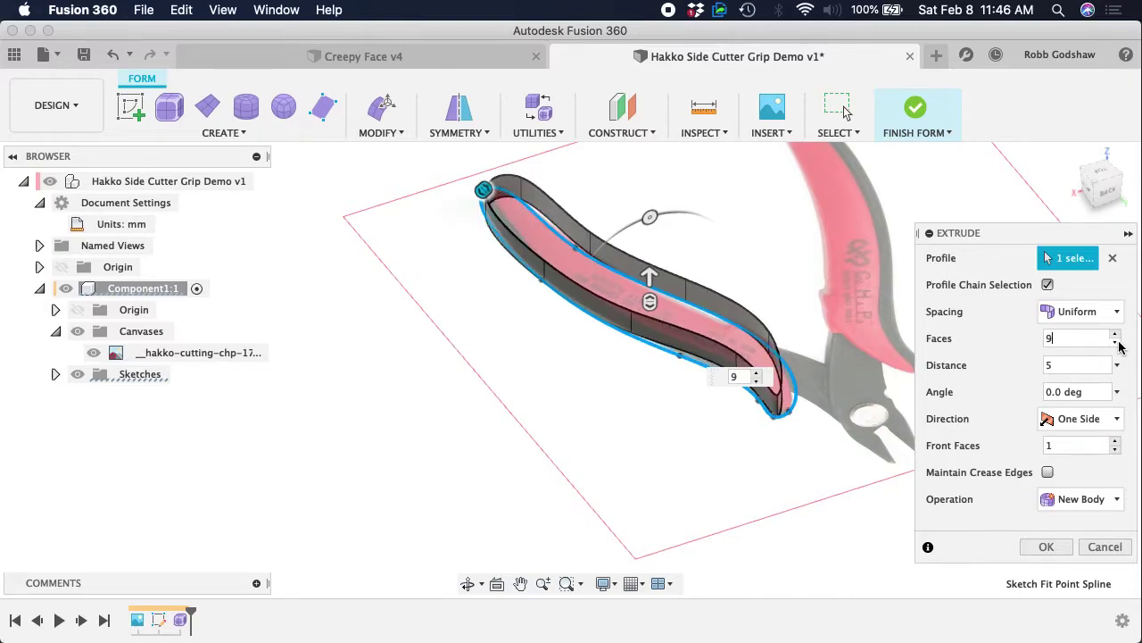
pyautogui.click(1118, 338)
pyautogui.click(1118, 338)
pyautogui.click(1118, 337)
pyautogui.click(1118, 337)
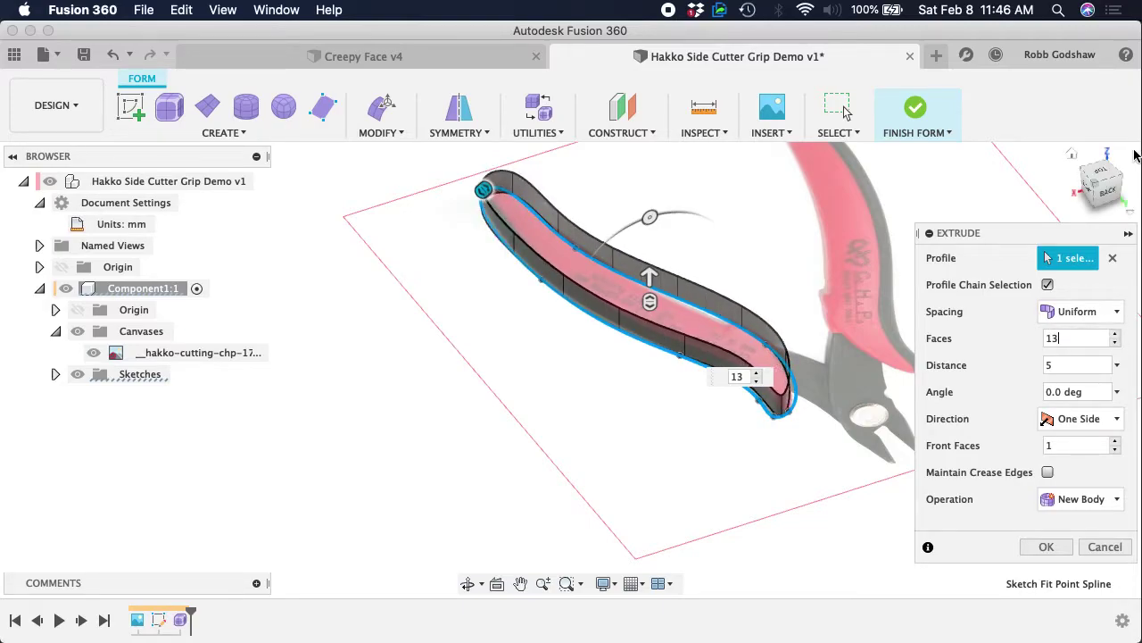
# - Compare Curvature spacing with the traced outline from above, and return the extrusion's spacing to Uniform
pyautogui.click(1102, 169)
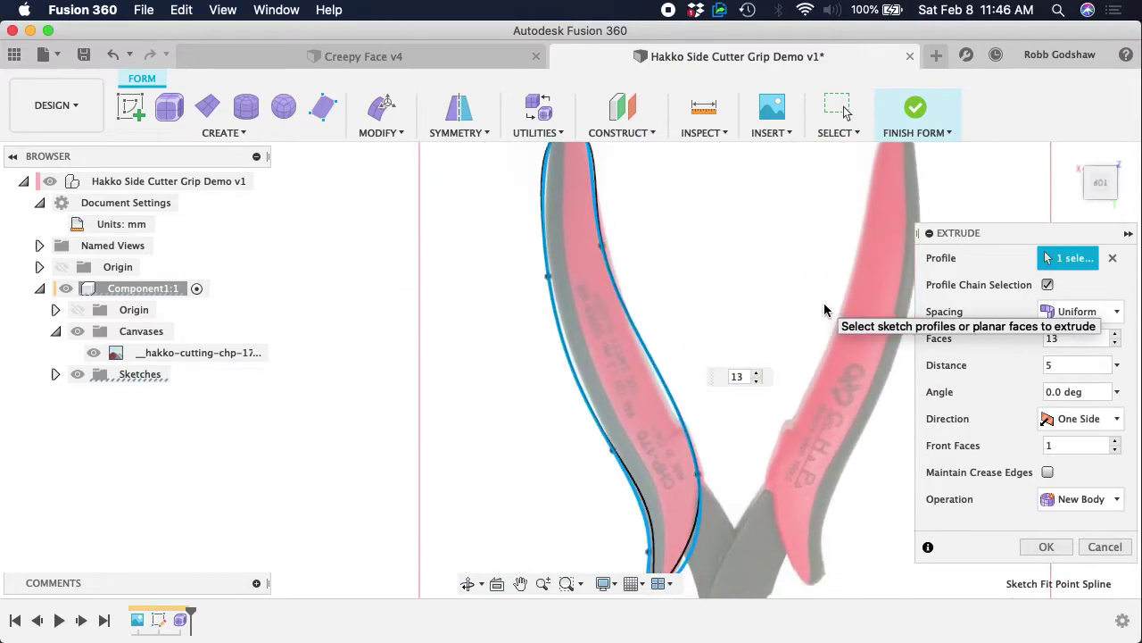
pyautogui.click(1081, 312)
pyautogui.click(1083, 354)
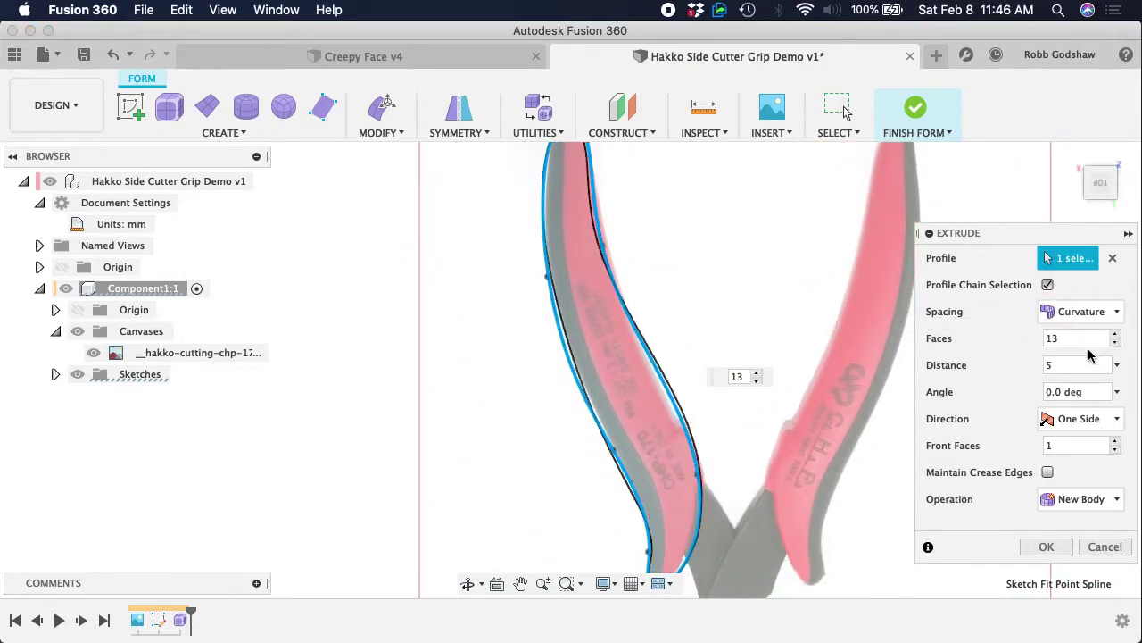
pyautogui.click(1045, 312)
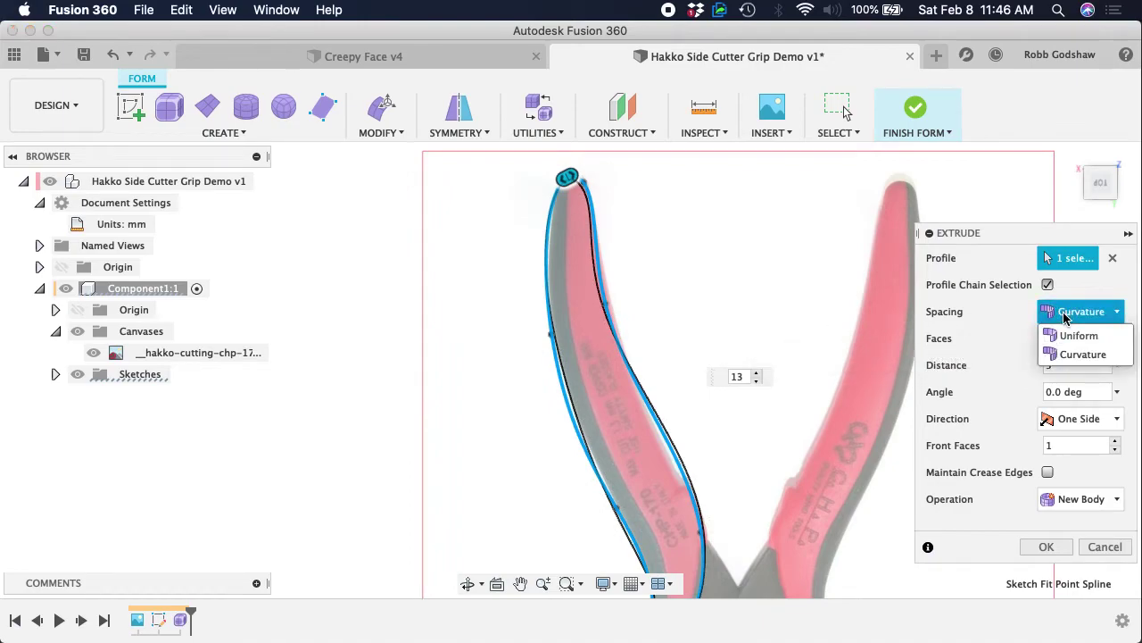
pyautogui.click(1067, 332)
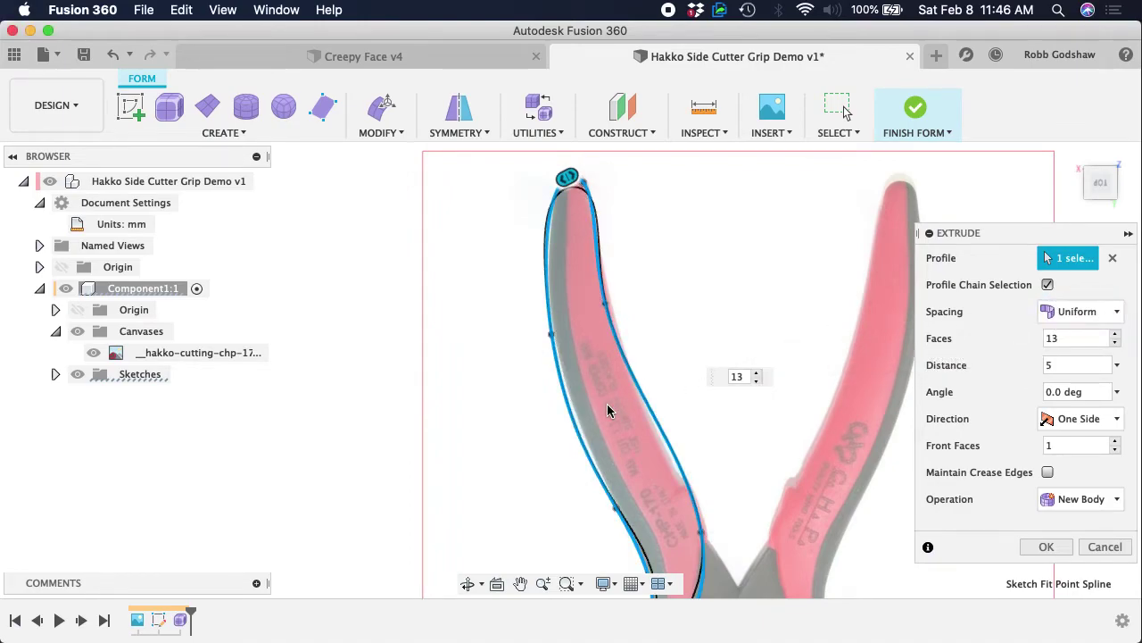
# - Reduce the handle extrusion's number of faces to 10
pyautogui.keyDown('shift'); pyautogui.scroll(-10, 628, 328); pyautogui.keyUp('shift')
pyautogui.keyDown('shift'); pyautogui.scroll(-8, 628, 333); pyautogui.keyUp('shift')
pyautogui.click(1117, 342)
pyautogui.click(1118, 342)
pyautogui.click(1118, 344)
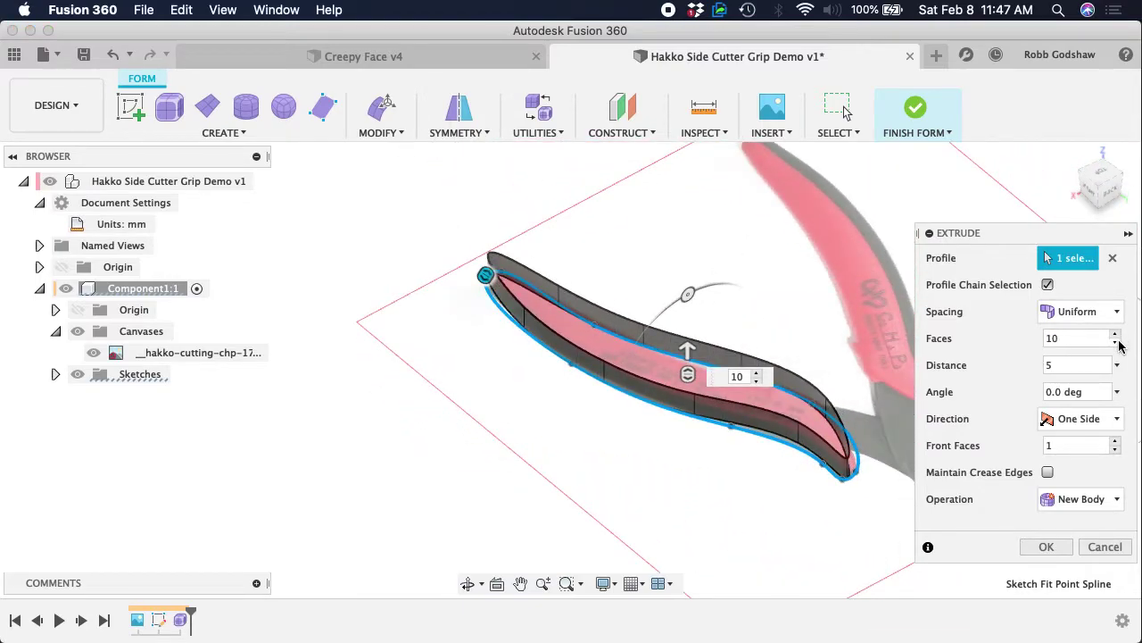
# - Try tapering the handle extrusion with angles of 10 and -20 degrees, and check the slanted walls from the side
pyautogui.hscroll(6, 697, 345)
pyautogui.keyDown('shift'); pyautogui.hscroll(8, 841, 383); pyautogui.keyUp('shift')
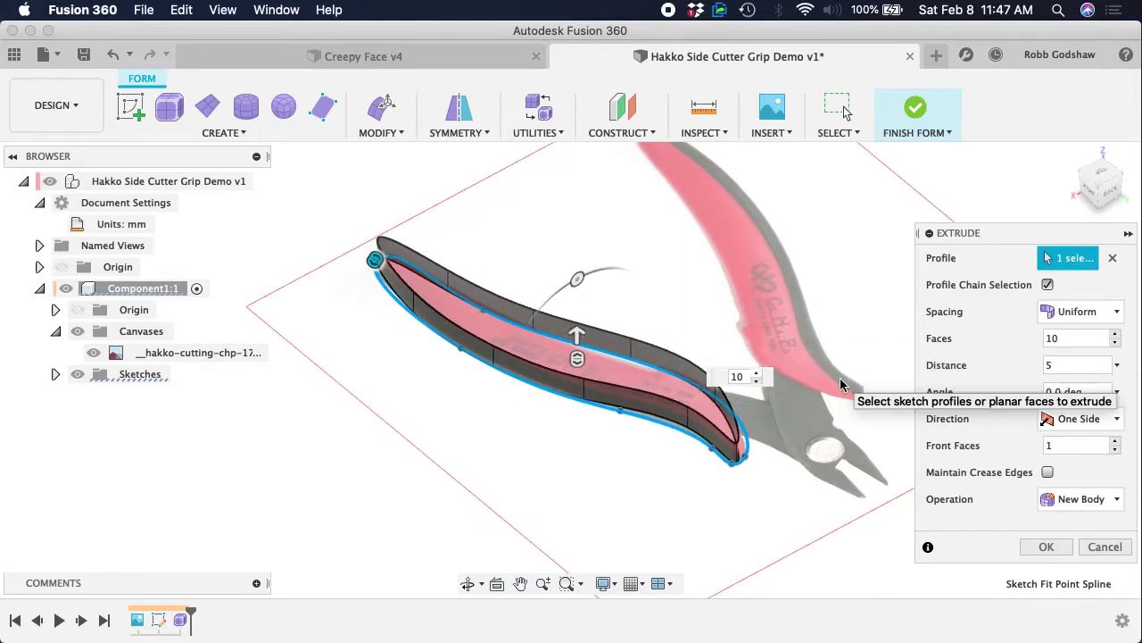
pyautogui.keyDown('shift'); pyautogui.hscroll(6, 841, 383); pyautogui.keyUp('shift')
pyautogui.click(1046, 392)
pyautogui.write('10')
pyautogui.moveTo(1067, 393); pyautogui.dragTo(966, 394)
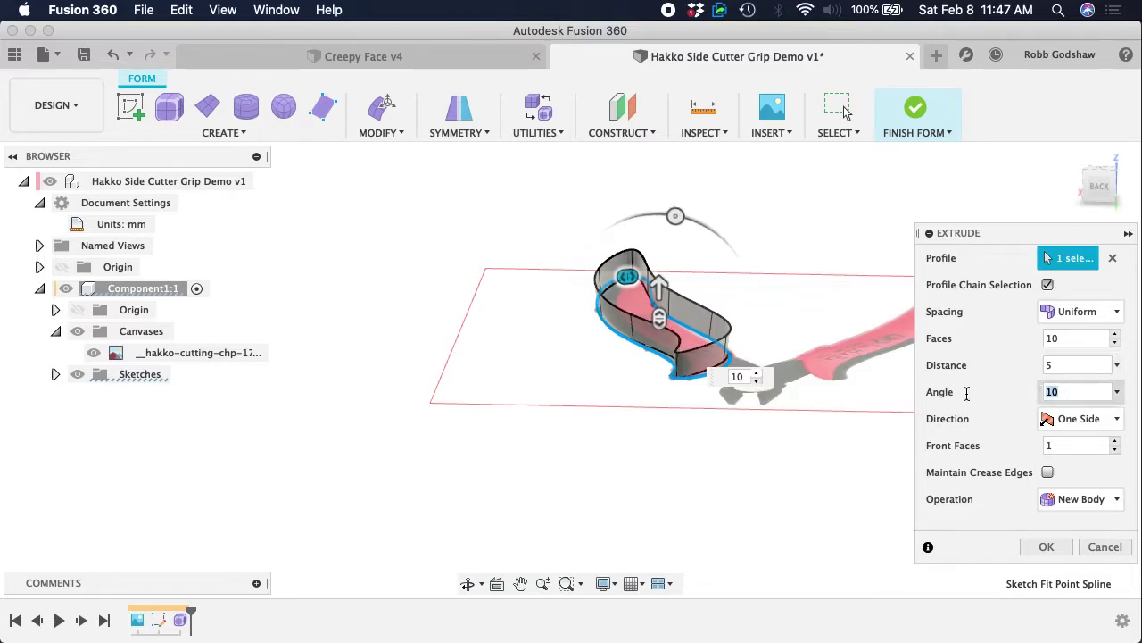
pyautogui.write('-20')
pyautogui.press('Return')
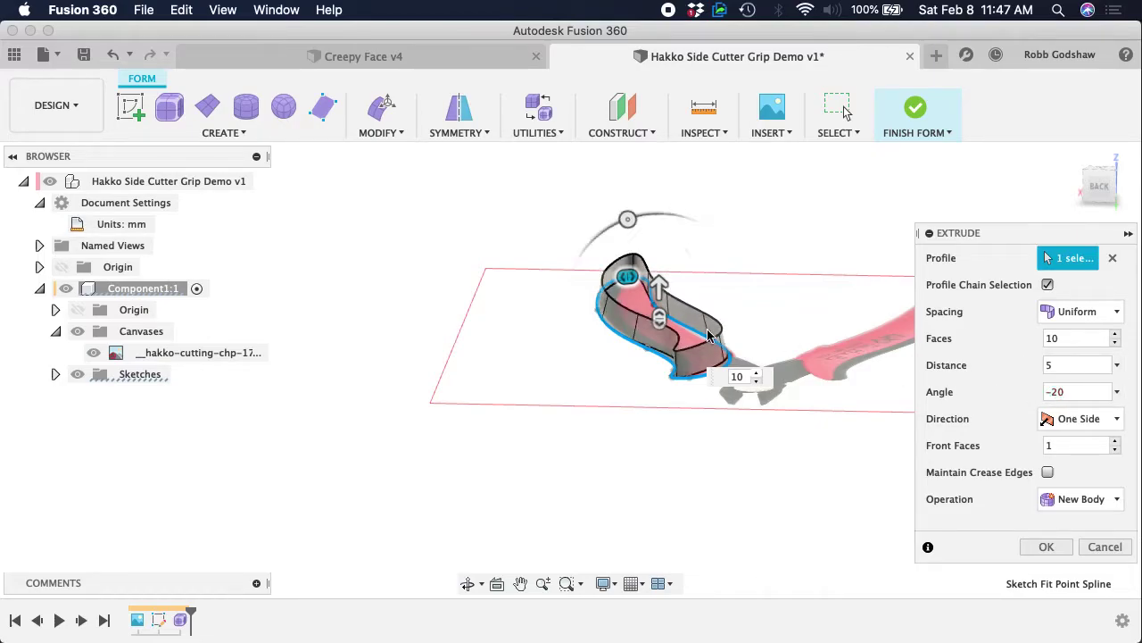
pyautogui.keyDown('shift'); pyautogui.hscroll(-10, 732, 301); pyautogui.keyUp('shift')
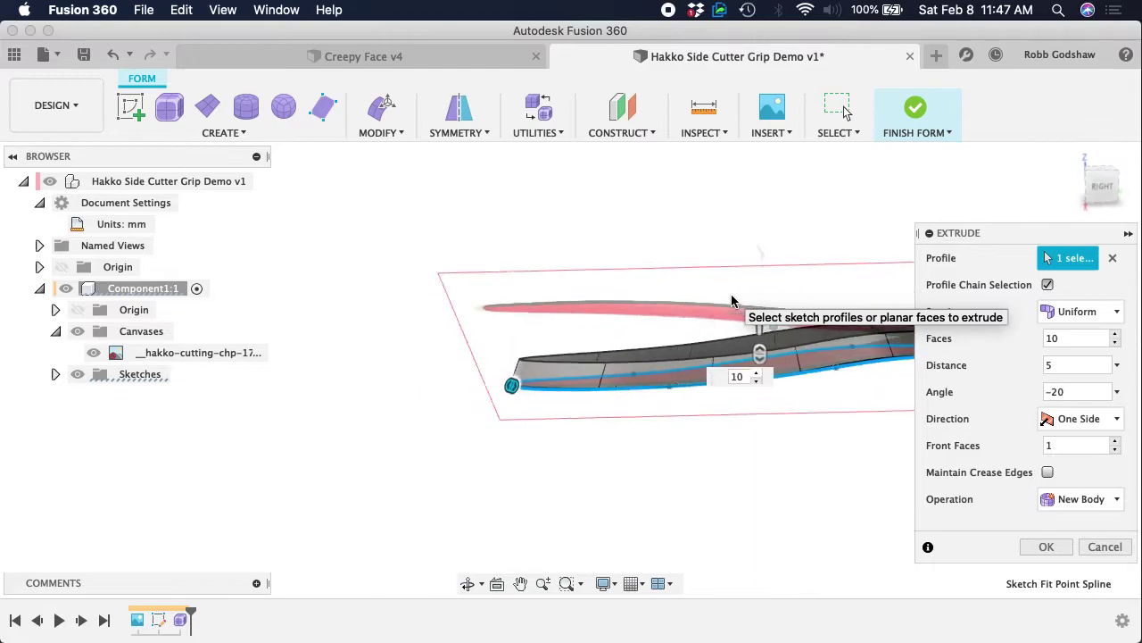
pyautogui.keyDown('shift'); pyautogui.hscroll(10, 731, 301); pyautogui.keyUp('shift')
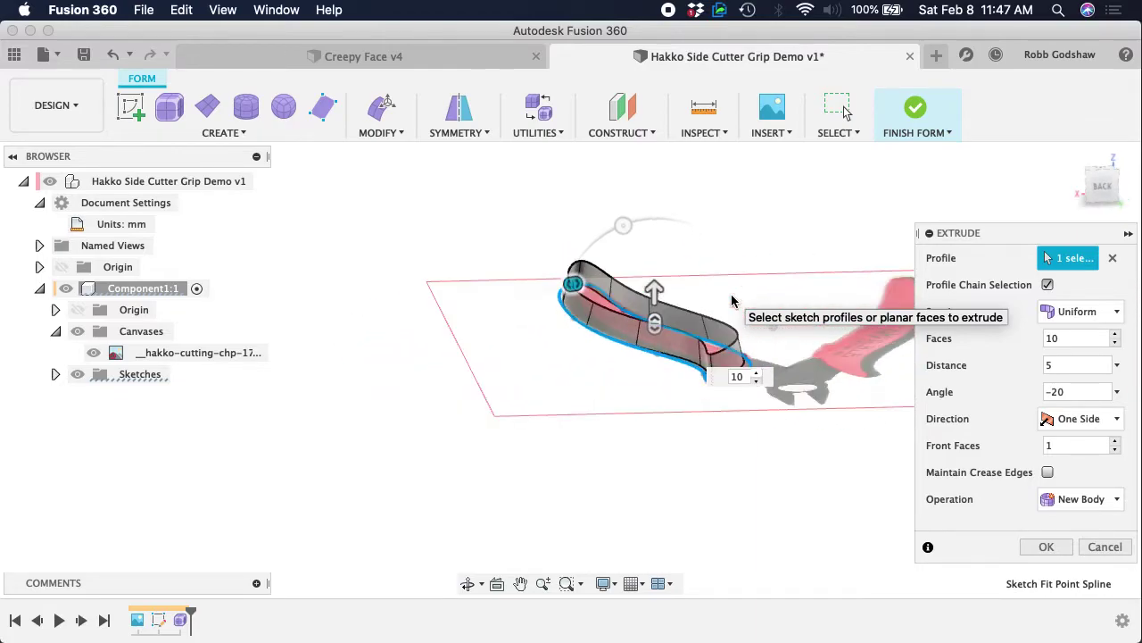
# - Complete the handle extrusion with an angle of 0 degrees and hide the pliers canvas
pyautogui.write('0')
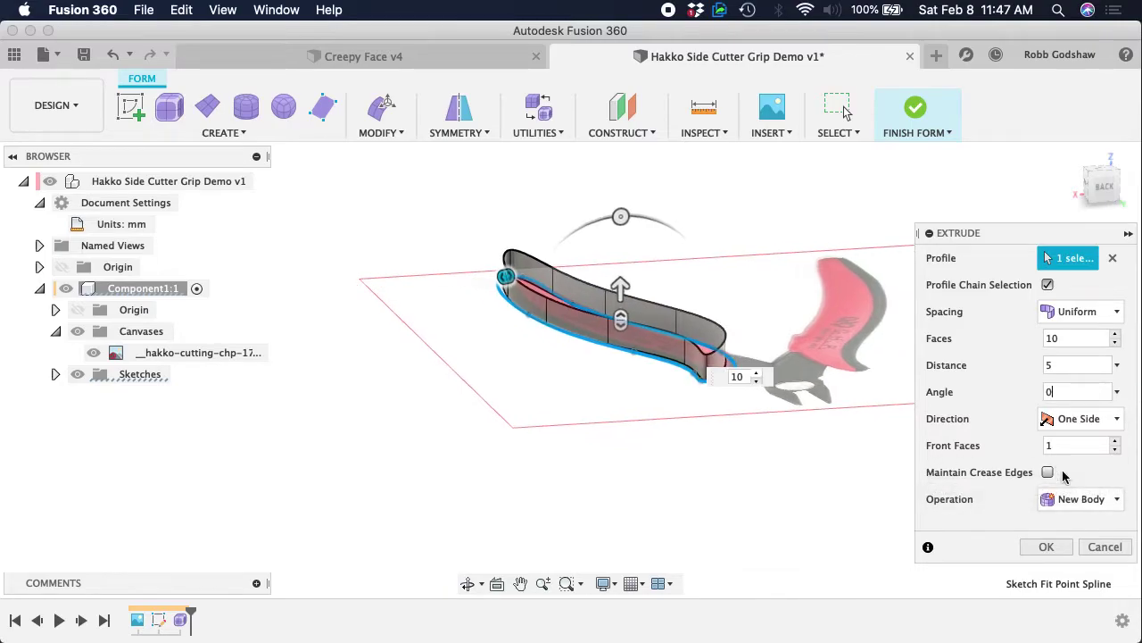
pyautogui.click(1061, 557)
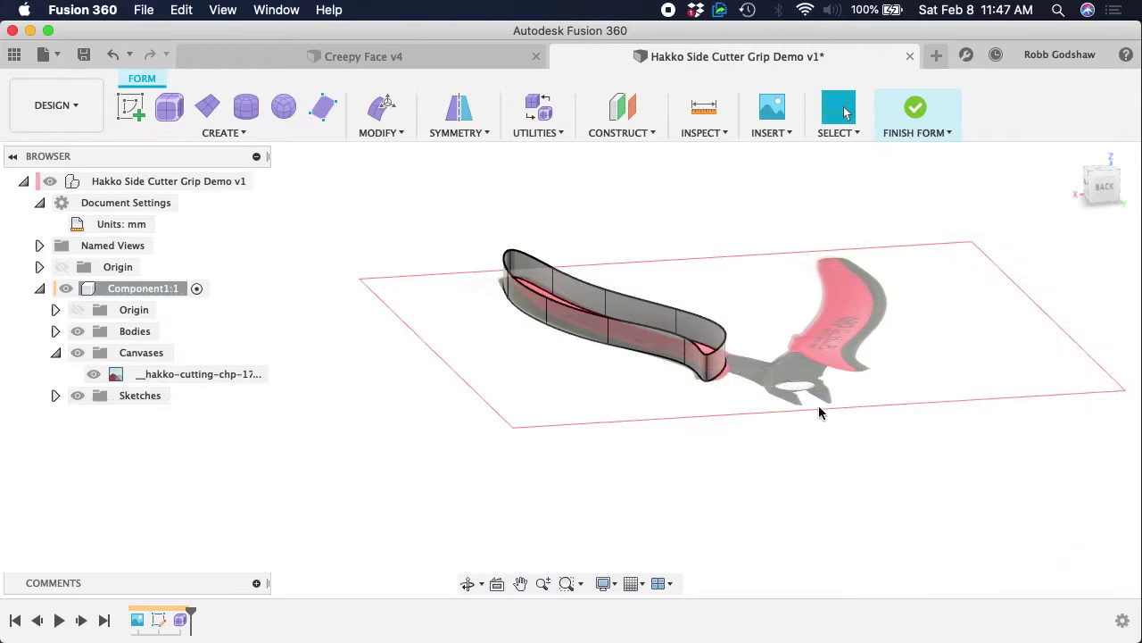
pyautogui.keyDown('shift'); pyautogui.scroll(-10, 765, 393); pyautogui.keyUp('shift')
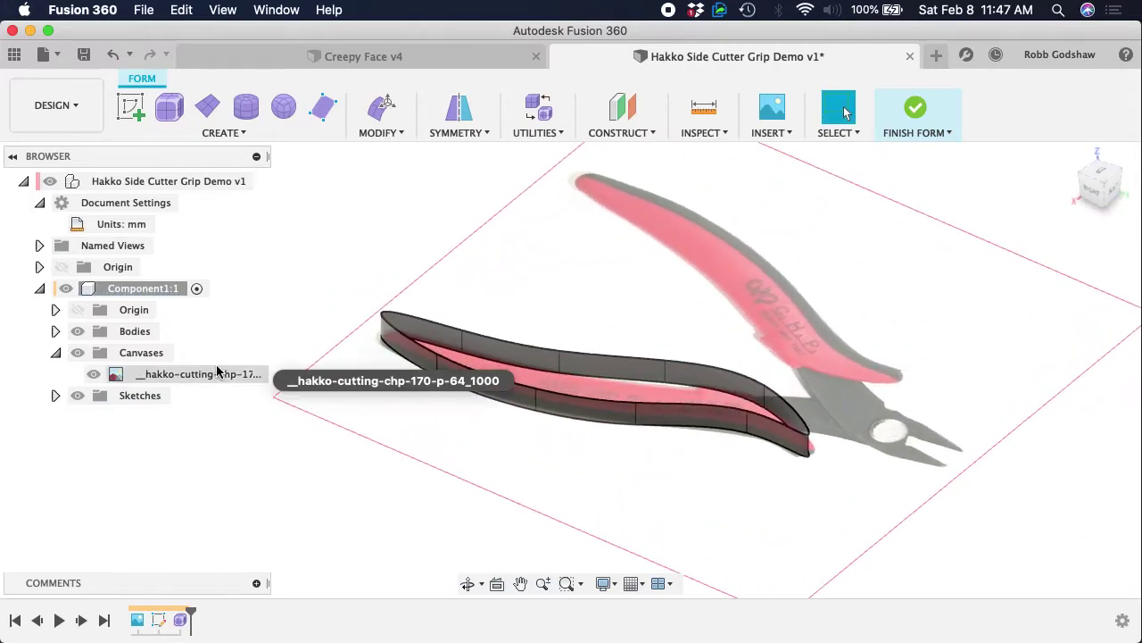
pyautogui.click(94, 374)
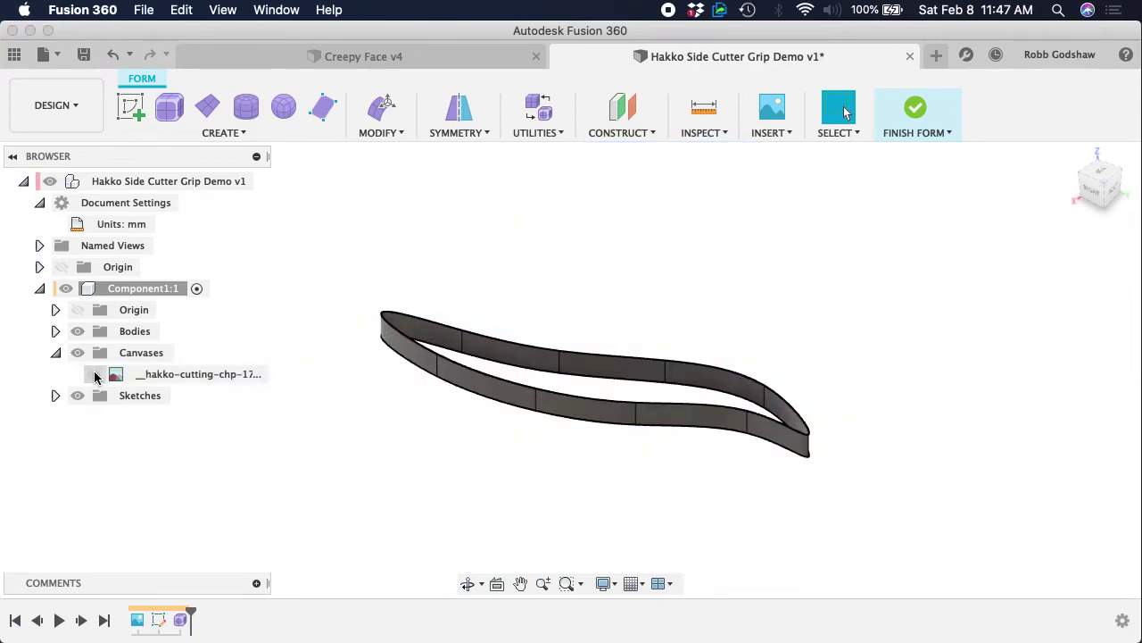
# - Fill the upper opening of the handle form with Fill Hole, comparing the Fill Star and Collapse modes and settling on Reduced Star
pyautogui.click(383, 136)
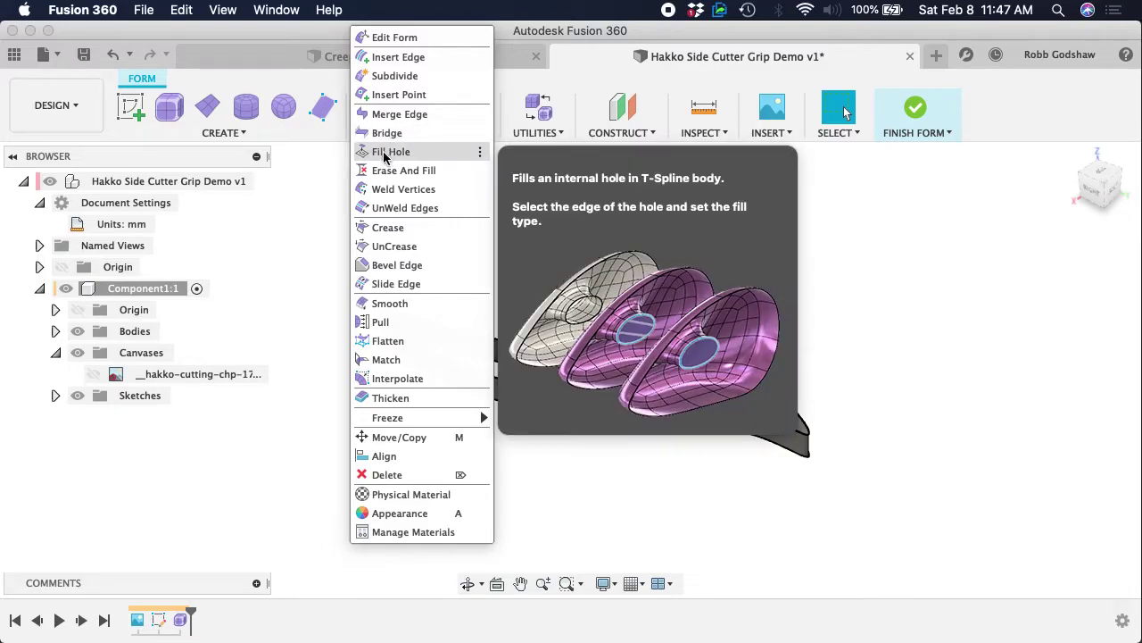
pyautogui.click(250, 232)
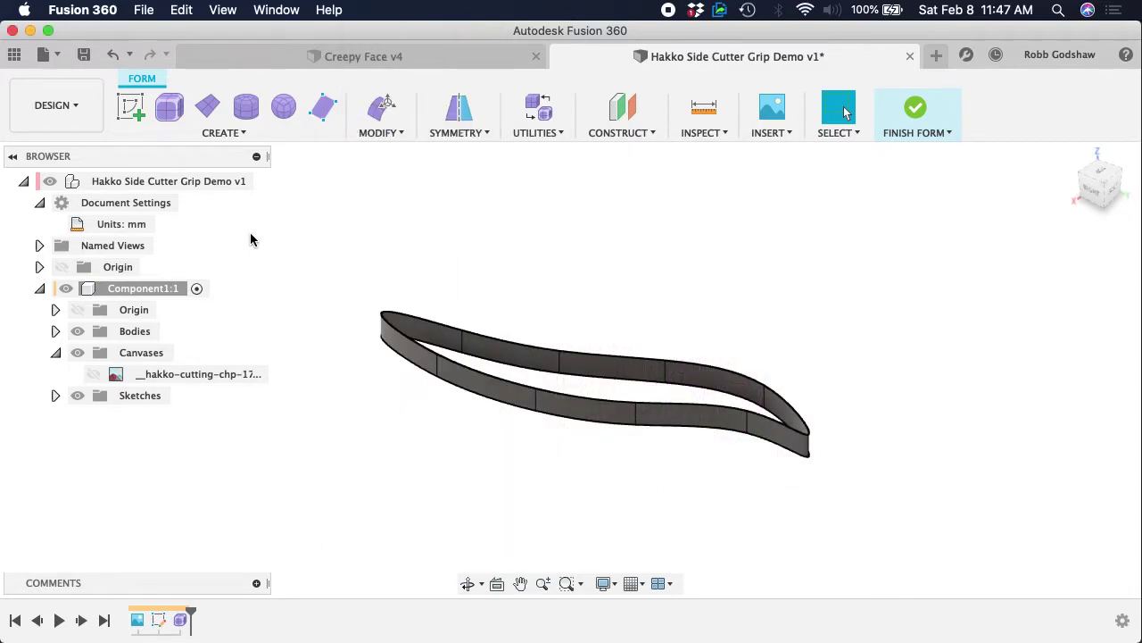
pyautogui.click(395, 136)
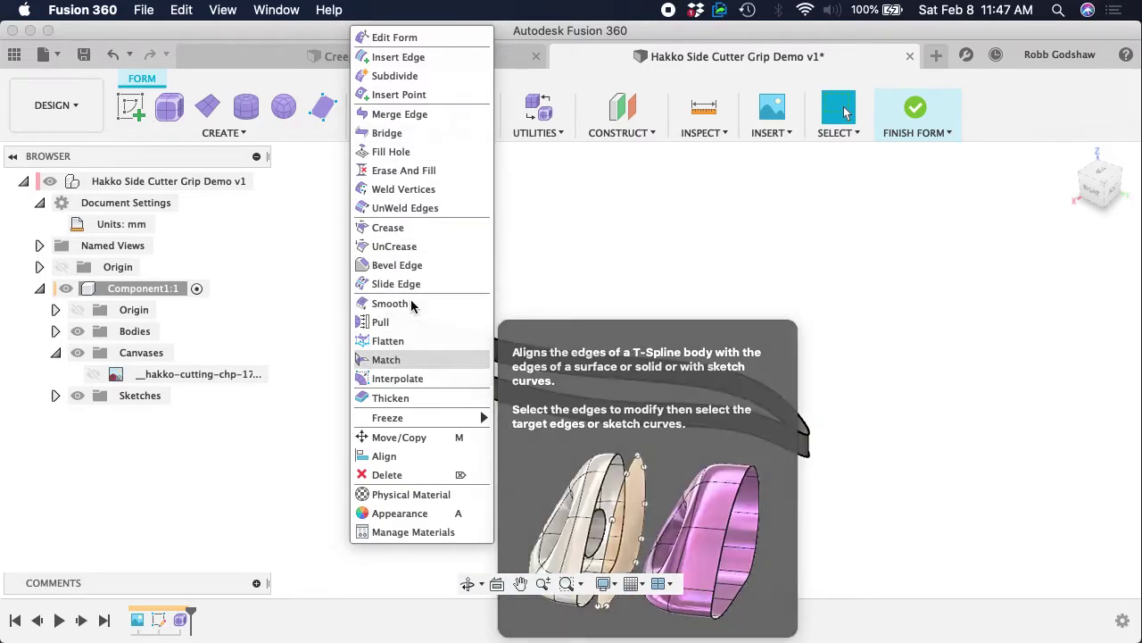
pyautogui.click(416, 153)
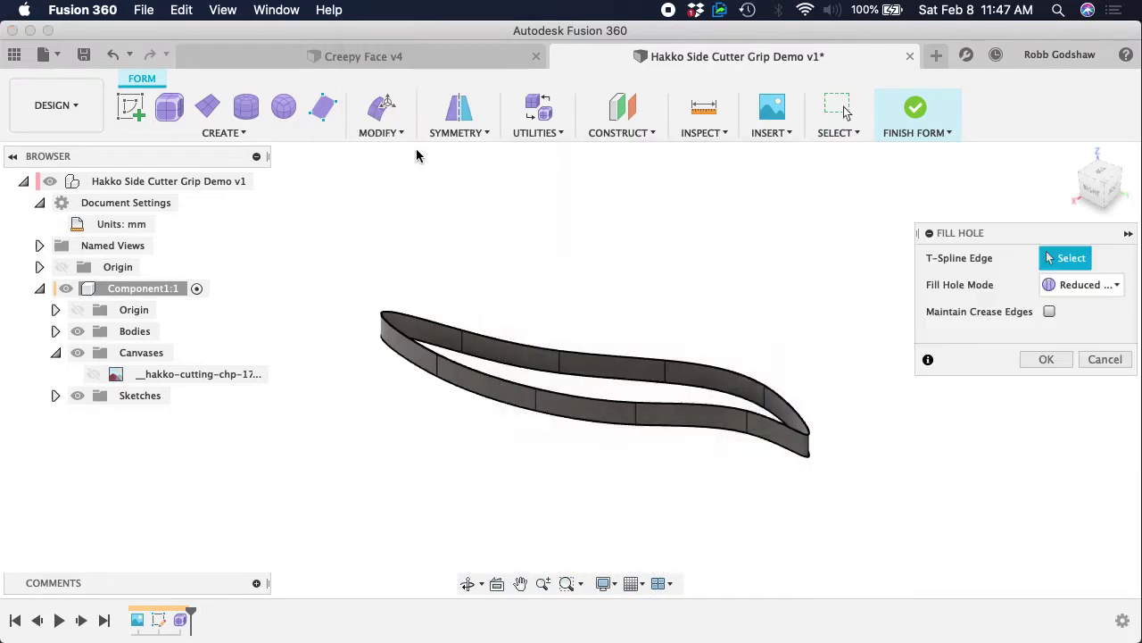
pyautogui.click(519, 347)
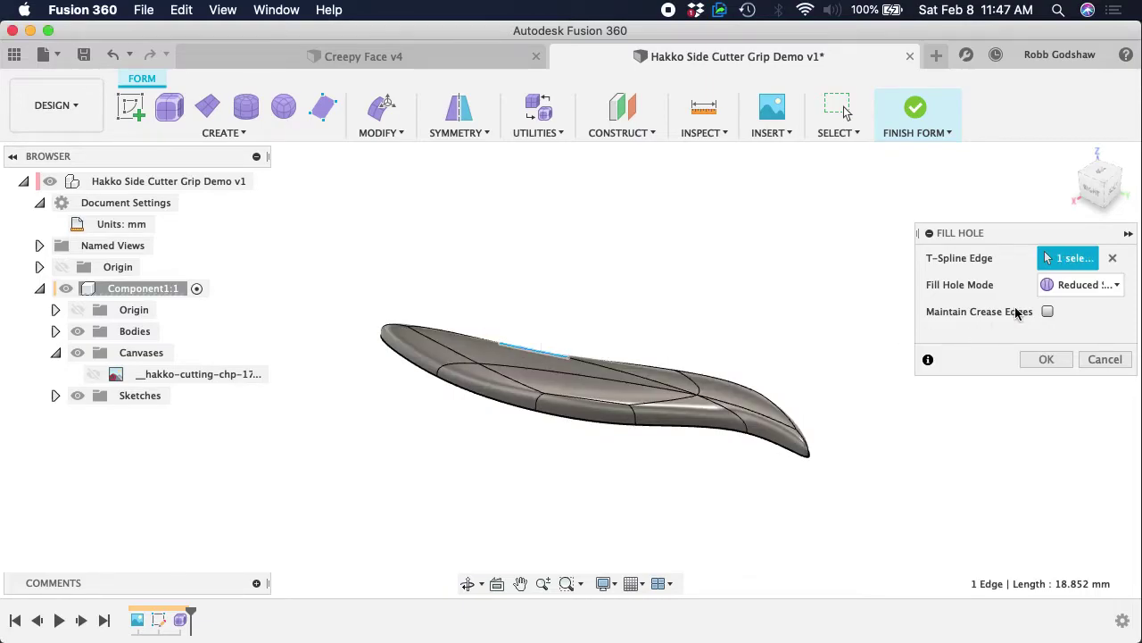
pyautogui.click(1062, 290)
pyautogui.click(1065, 328)
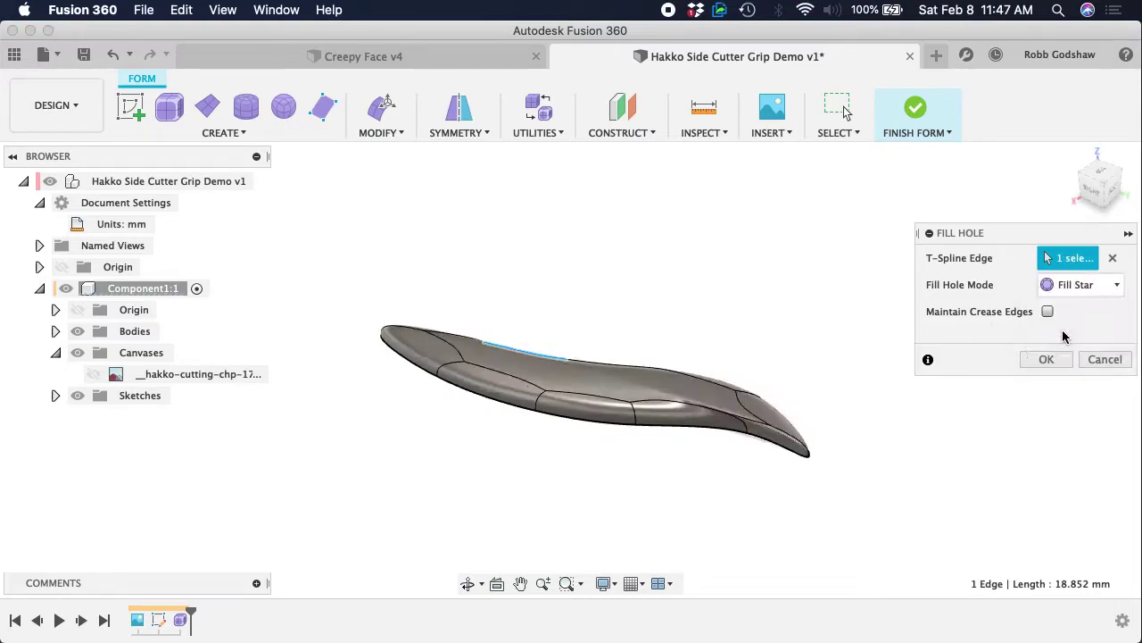
pyautogui.click(1076, 286)
pyautogui.click(1071, 347)
pyautogui.click(1077, 288)
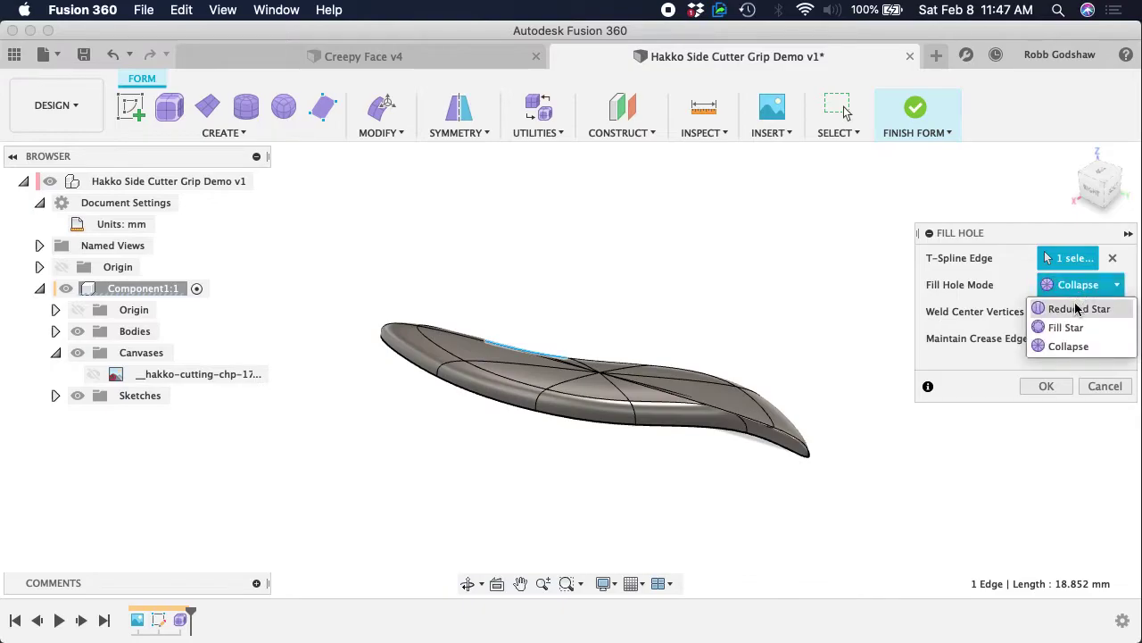
pyautogui.click(1077, 308)
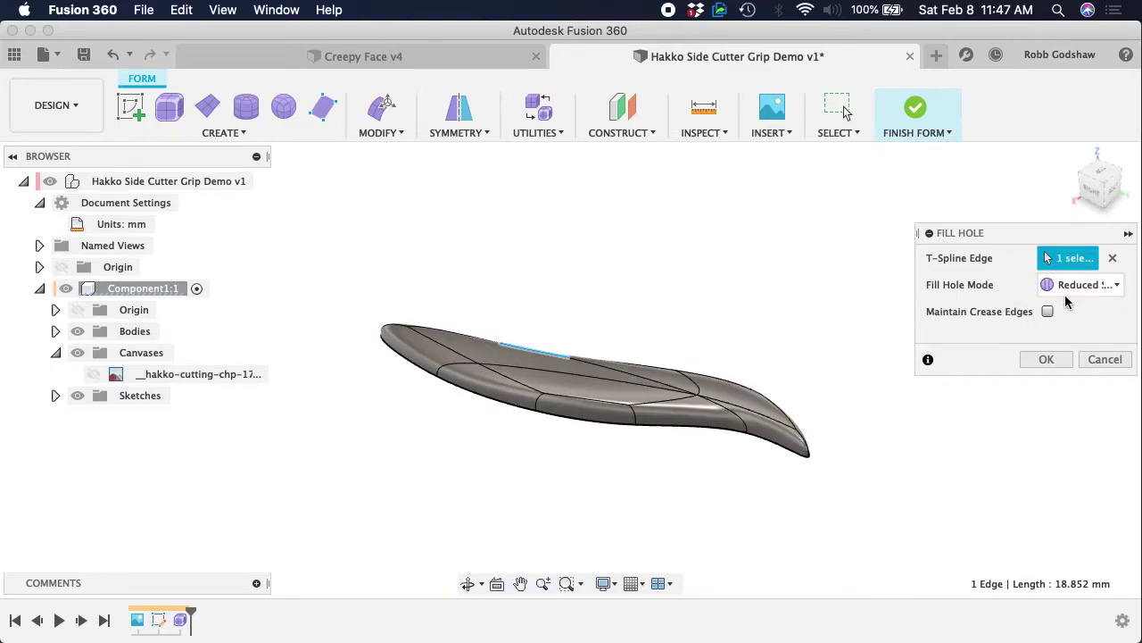
pyautogui.click(1047, 359)
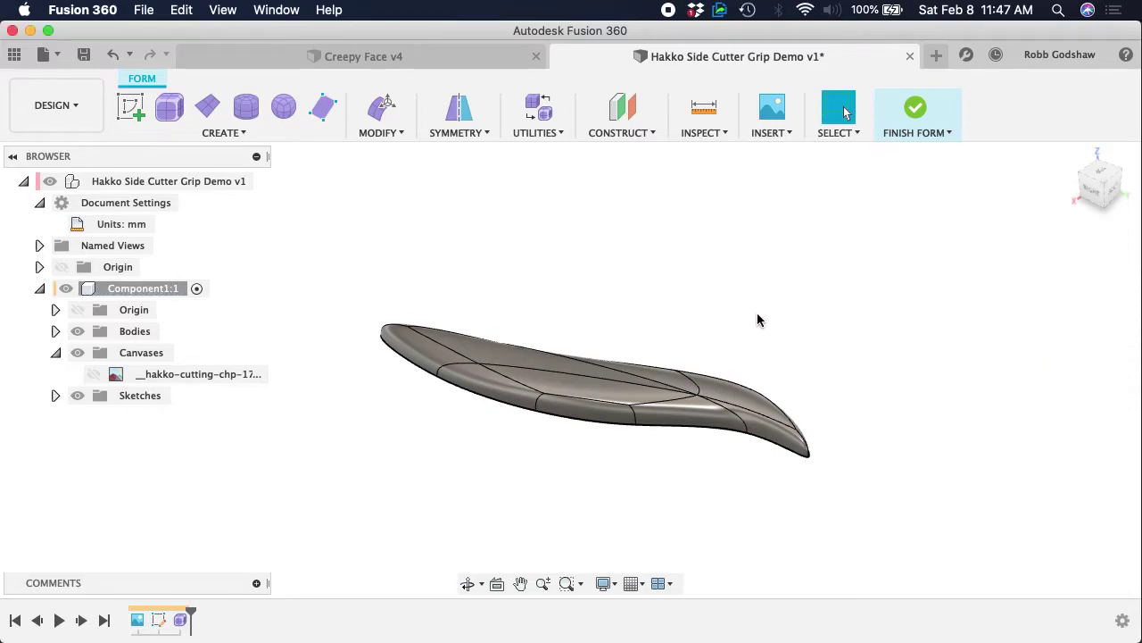
# - Inspect the hollow underside and create a welded Mirror - Duplicate of the filled form across the horizontal origin plane
pyautogui.keyDown('shift'); pyautogui.scroll(-5, 758, 320); pyautogui.keyUp('shift')
pyautogui.keyDown('shift'); pyautogui.scroll(10, 759, 319); pyautogui.keyUp('shift')
pyautogui.keyDown('shift'); pyautogui.scroll(-10, 758, 319); pyautogui.keyUp('shift')
pyautogui.keyDown('shift'); pyautogui.scroll(10, 759, 320); pyautogui.keyUp('shift')
pyautogui.keyDown('shift'); pyautogui.scroll(-10, 758, 319); pyautogui.keyUp('shift')
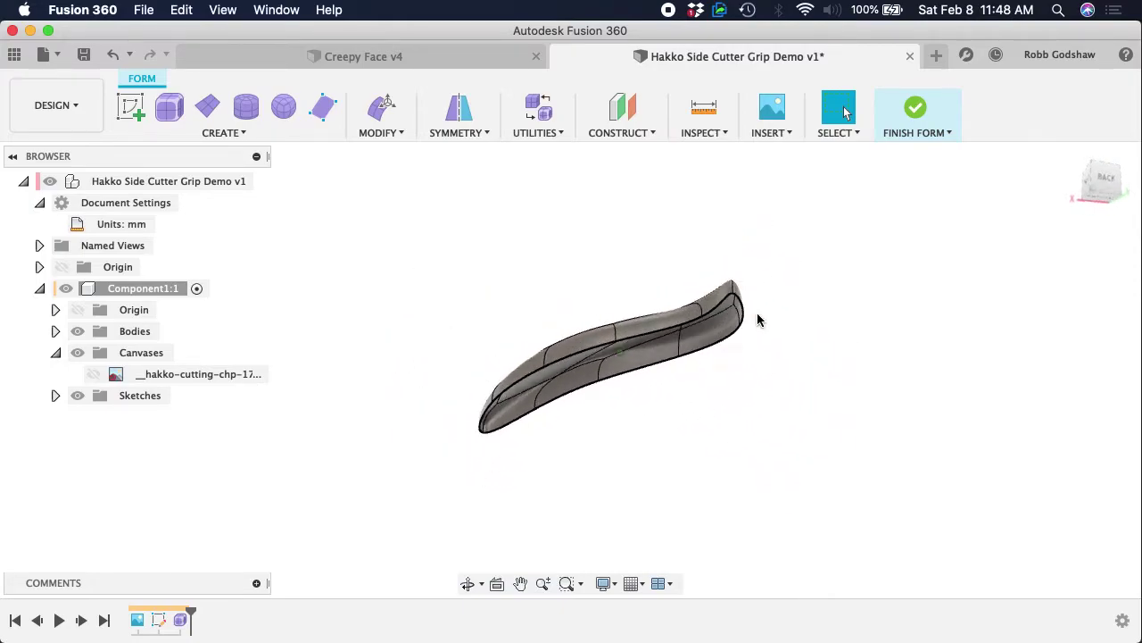
pyautogui.keyDown('shift'); pyautogui.scroll(8, 758, 320); pyautogui.keyUp('shift')
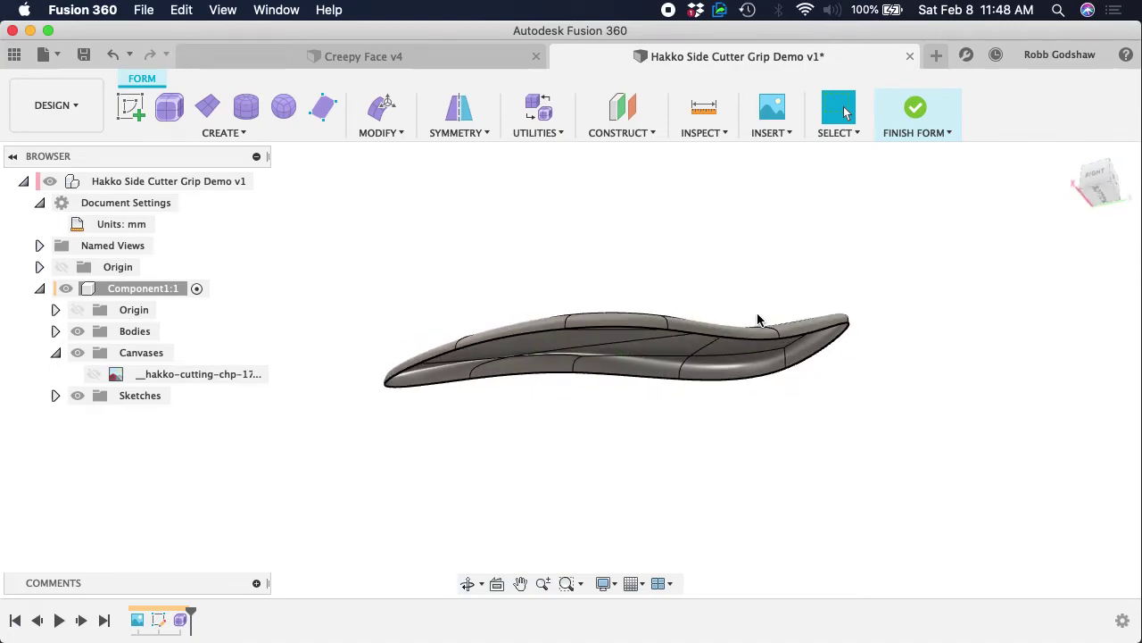
pyautogui.click(477, 134)
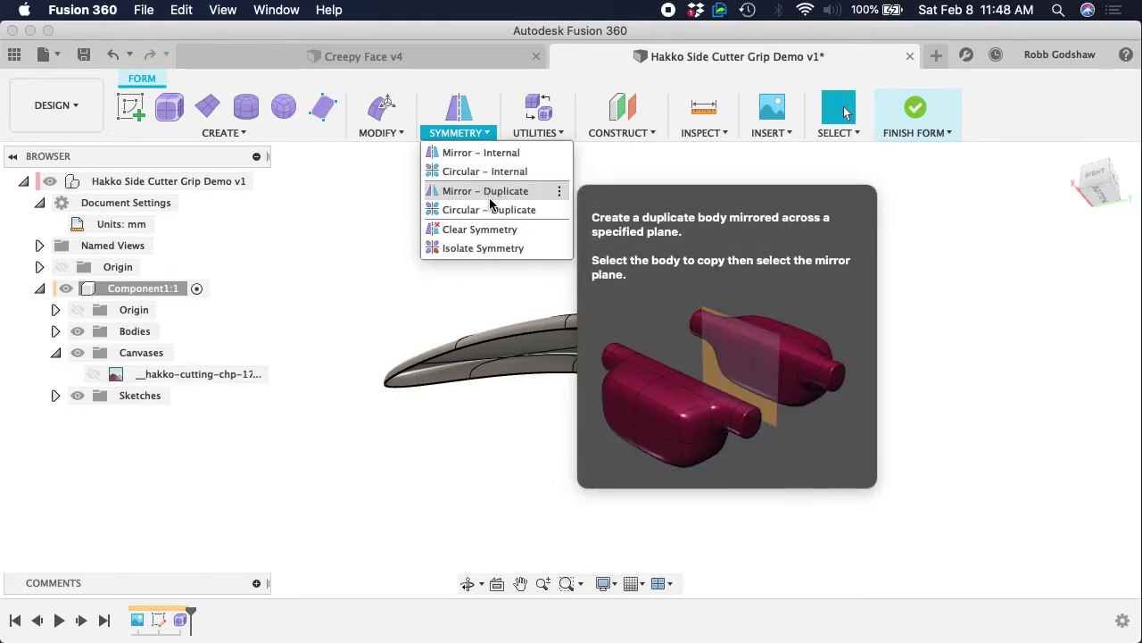
pyautogui.click(489, 191)
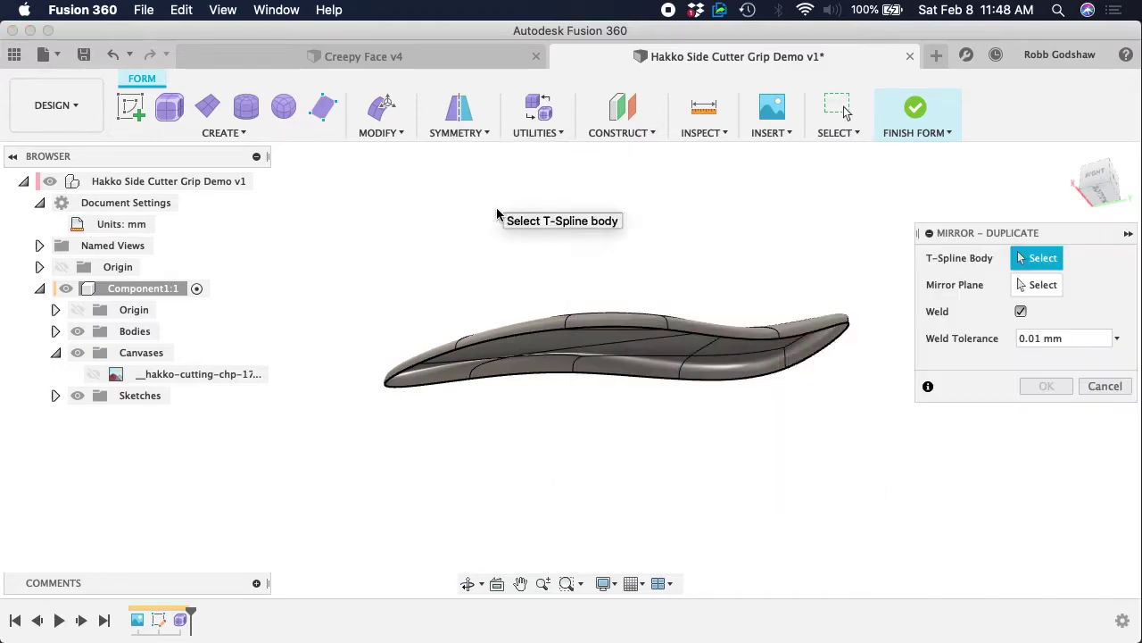
pyautogui.click(604, 322)
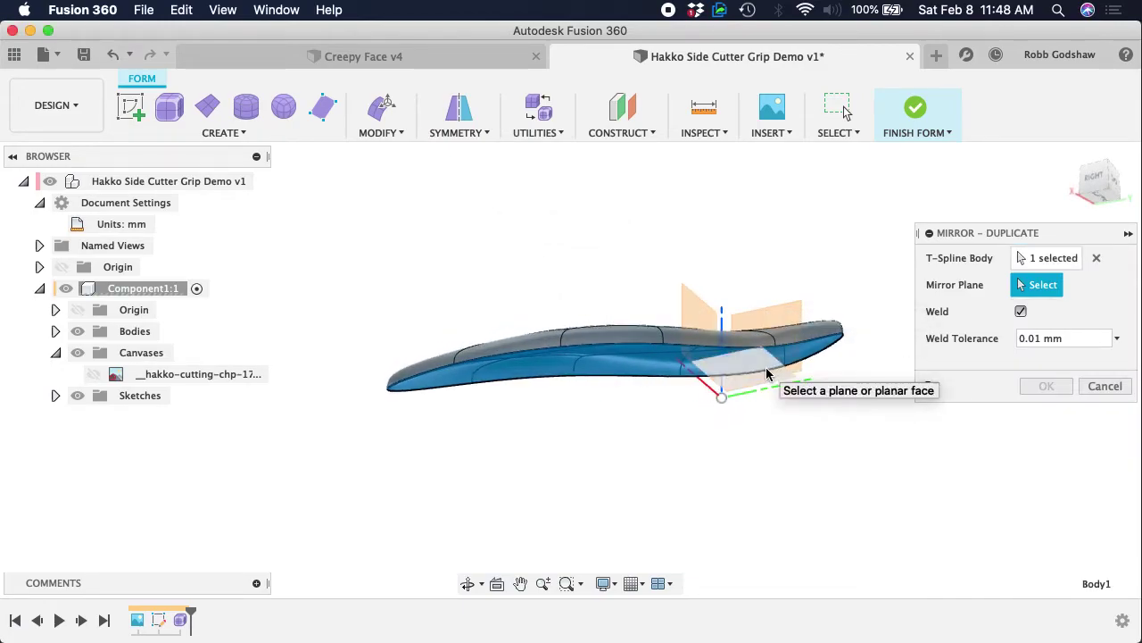
pyautogui.click(767, 373)
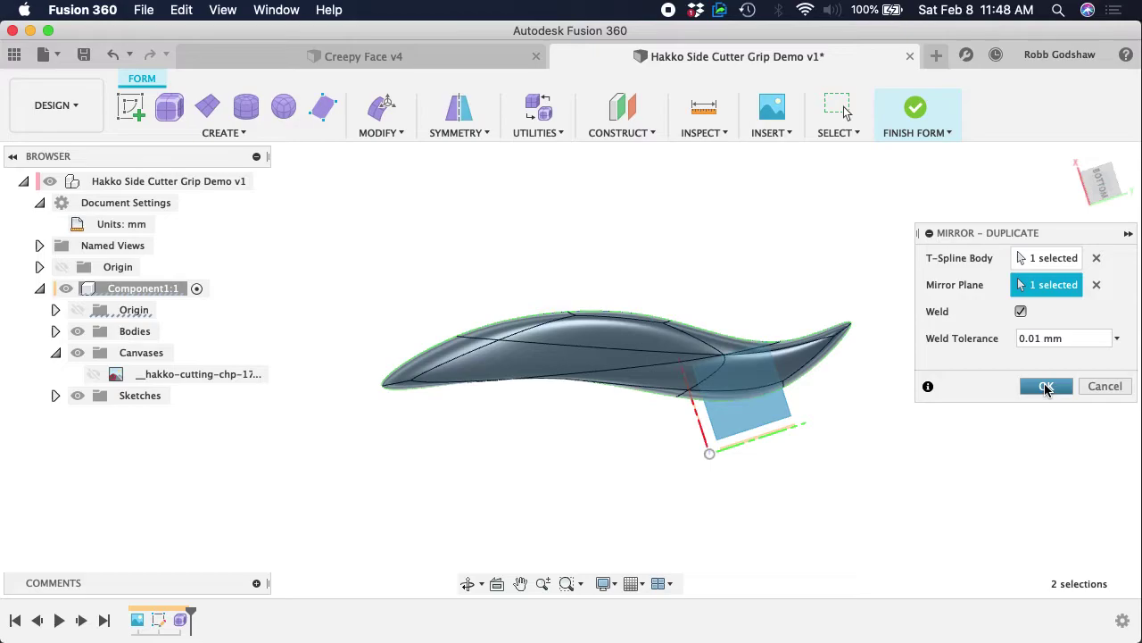
pyautogui.click(1046, 386)
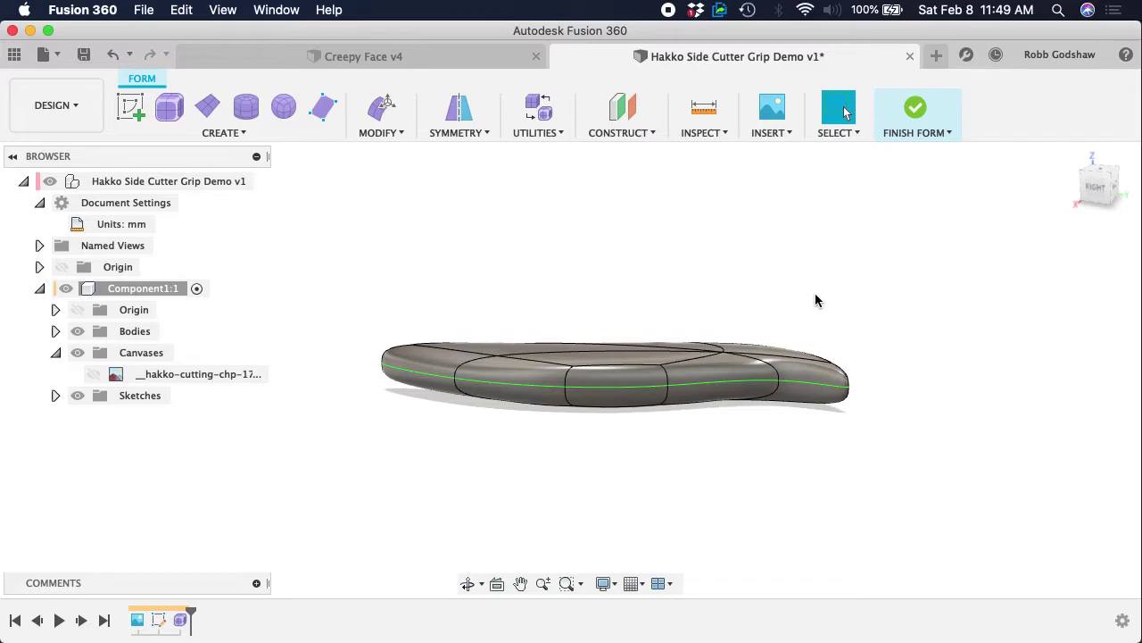
# - Try pulling a vertex on the mirrored form's upper surface upward by about 21 mm with Edit Form
pyautogui.click(382, 107)
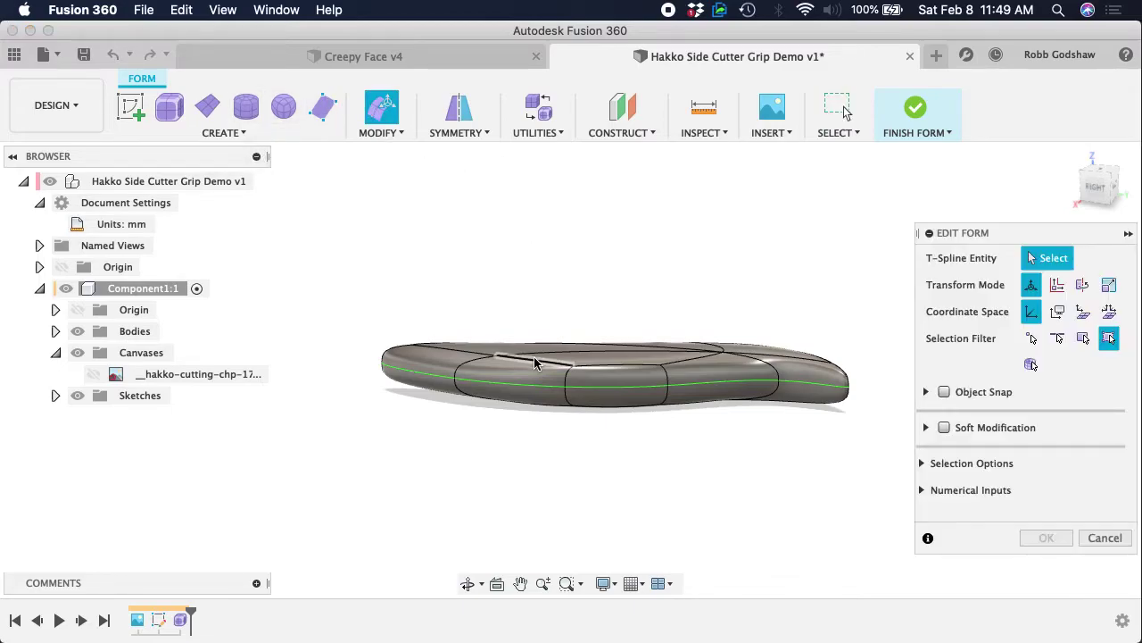
pyautogui.click(493, 357)
pyautogui.moveTo(497, 299); pyautogui.dragTo(523, 198)
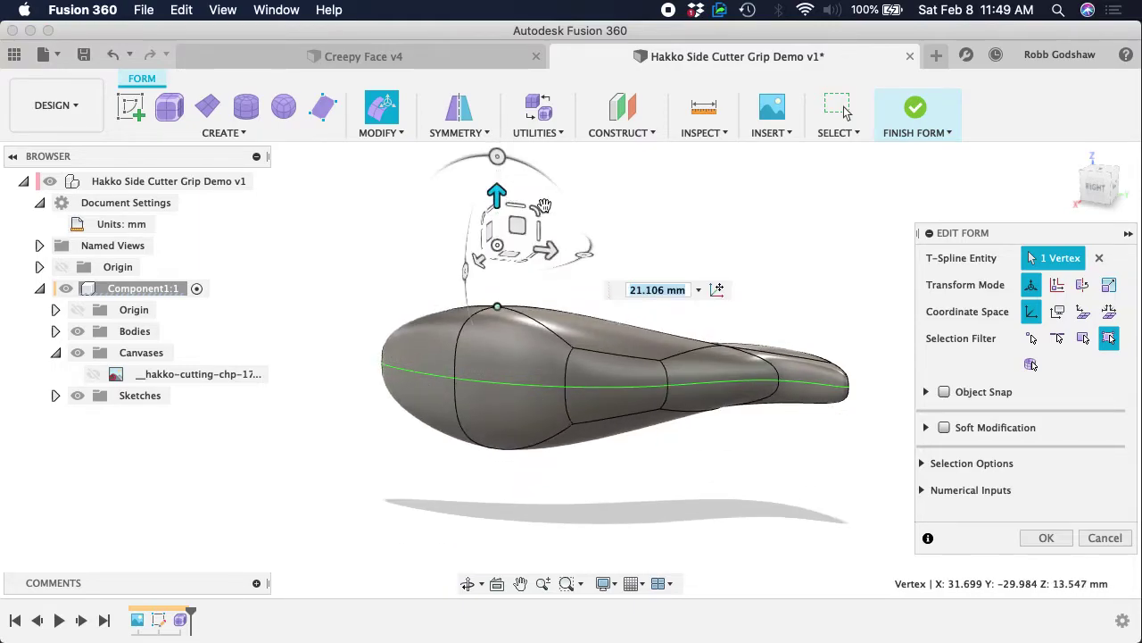
pyautogui.click(1122, 538)
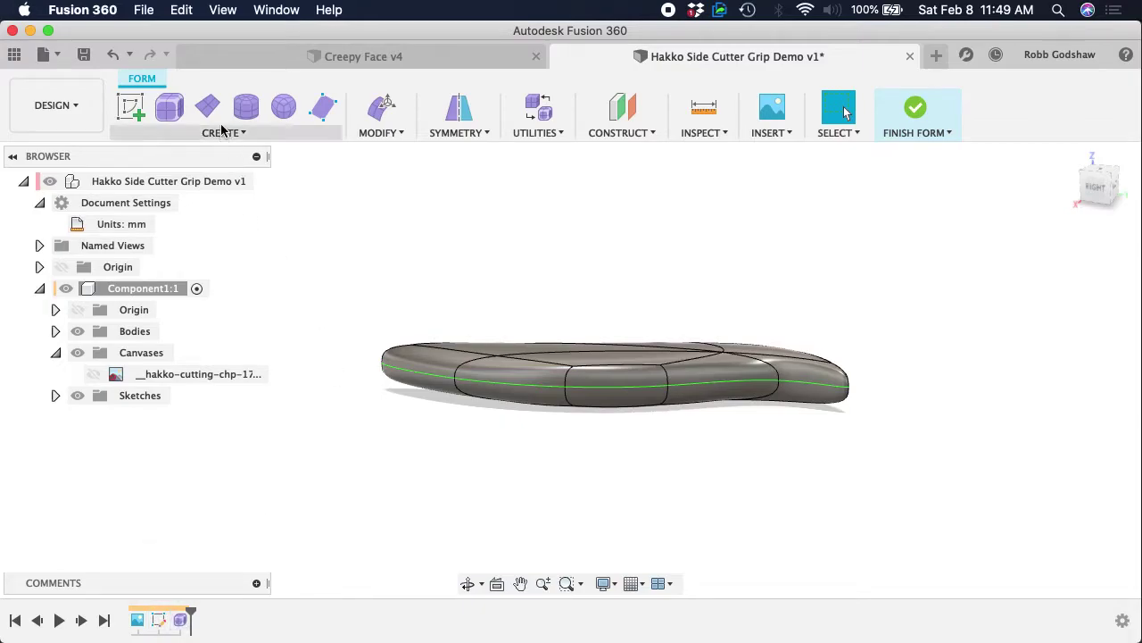
# - Undo the mirror duplicate and the hole fill, going back to the open extruded wall
pyautogui.press('super+z')
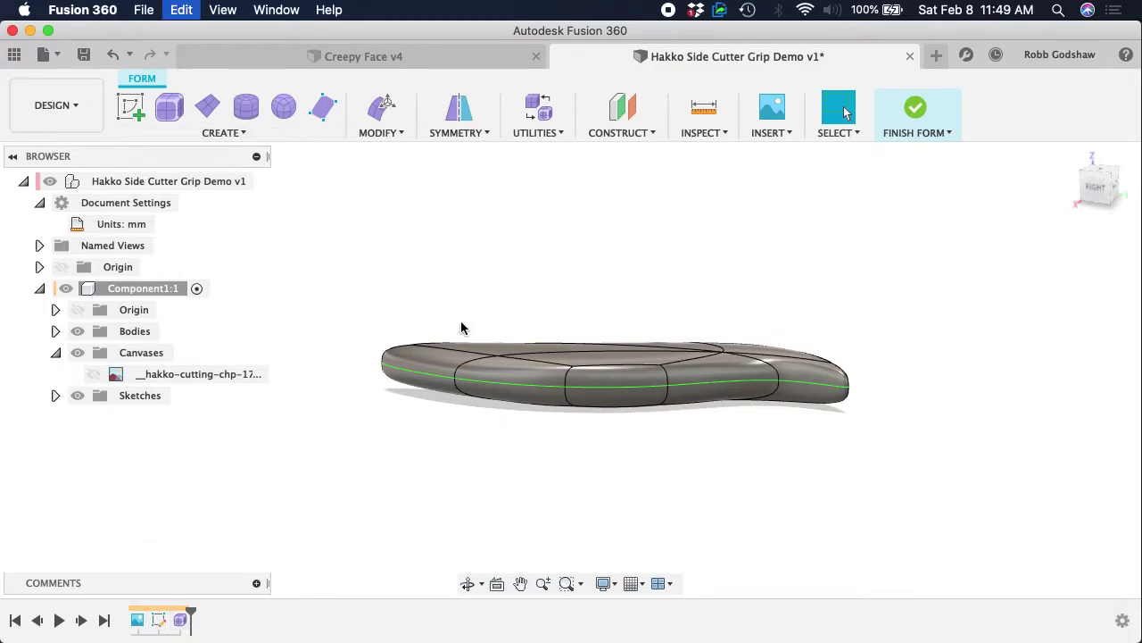
pyautogui.press('super+z')
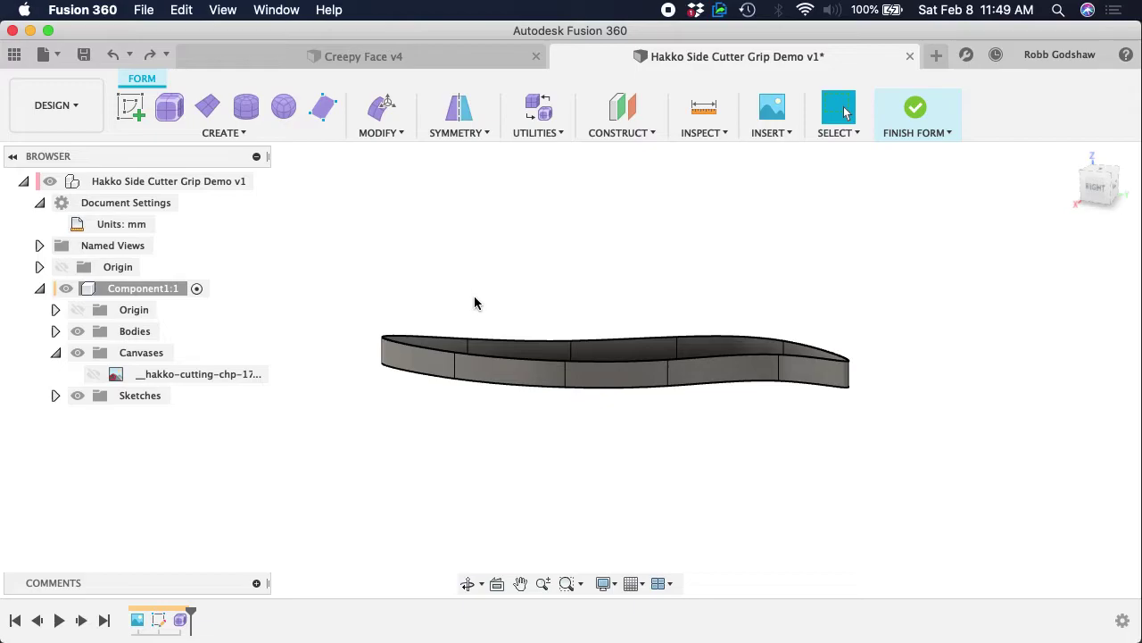
# - Undo hiding the canvas and the one-sided extrusion, going back to the traced handle outline
pyautogui.press('super+z')
pyautogui.press('super+z')
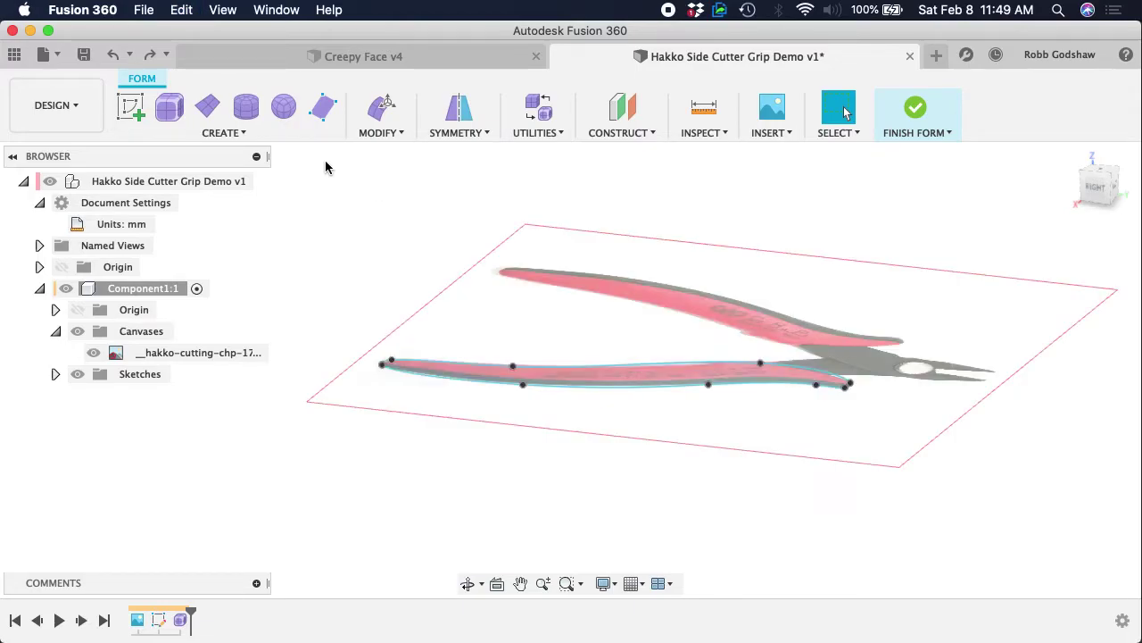
# - Extrude the handle outline symmetrically by 5 mm with 8 uniform faces, leaving Embed Symmetry off
pyautogui.click(236, 132)
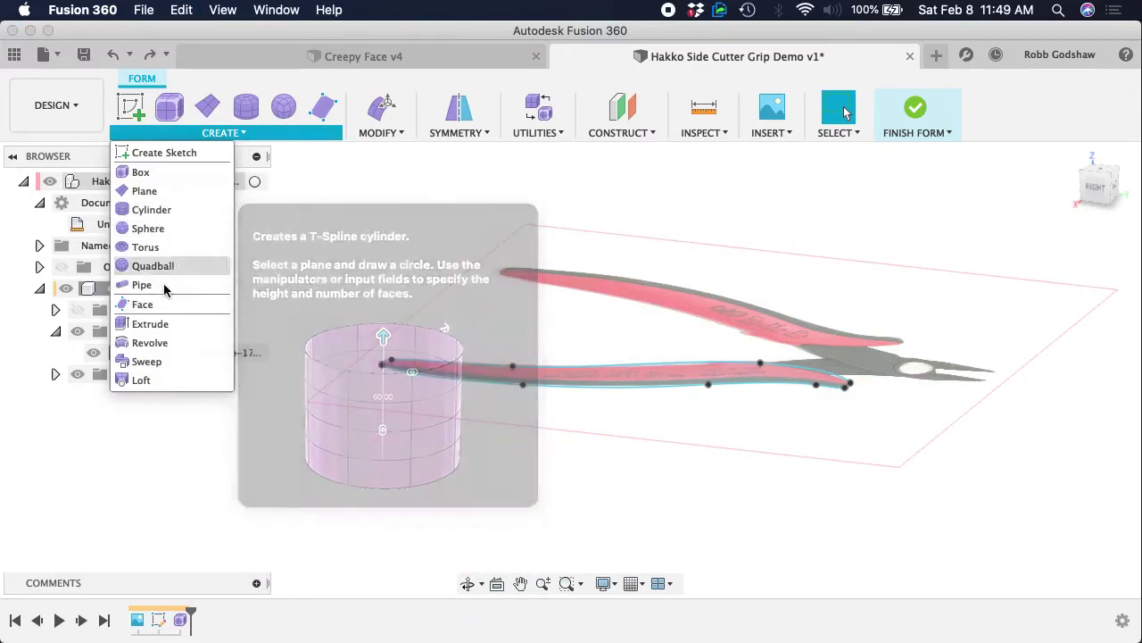
pyautogui.click(148, 324)
pyautogui.click(1096, 309)
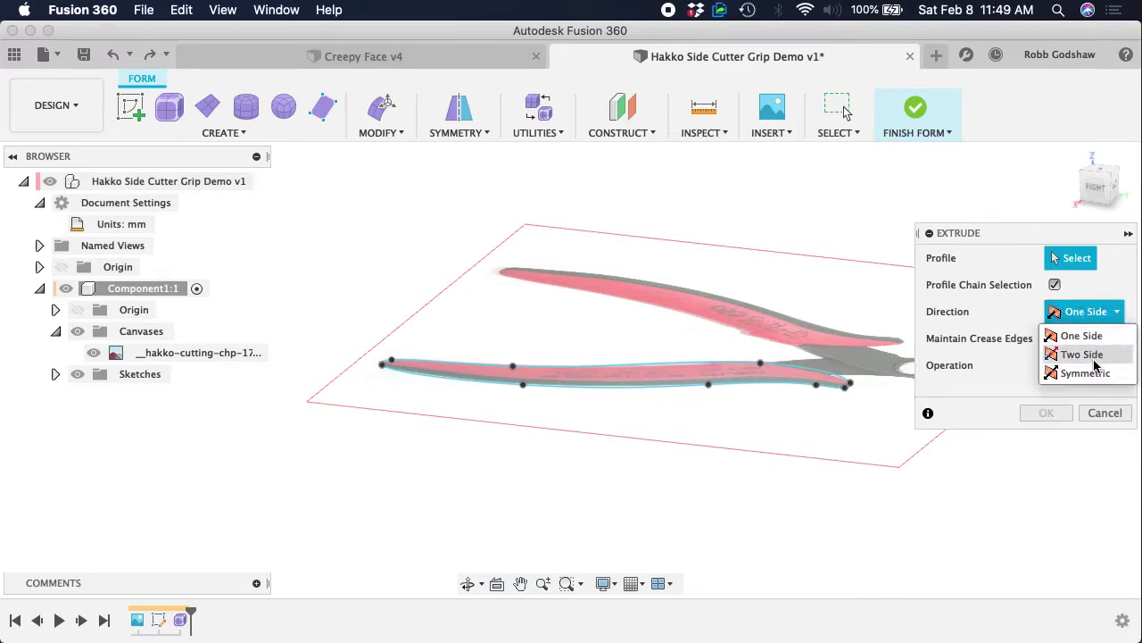
pyautogui.click(1096, 373)
pyautogui.click(671, 372)
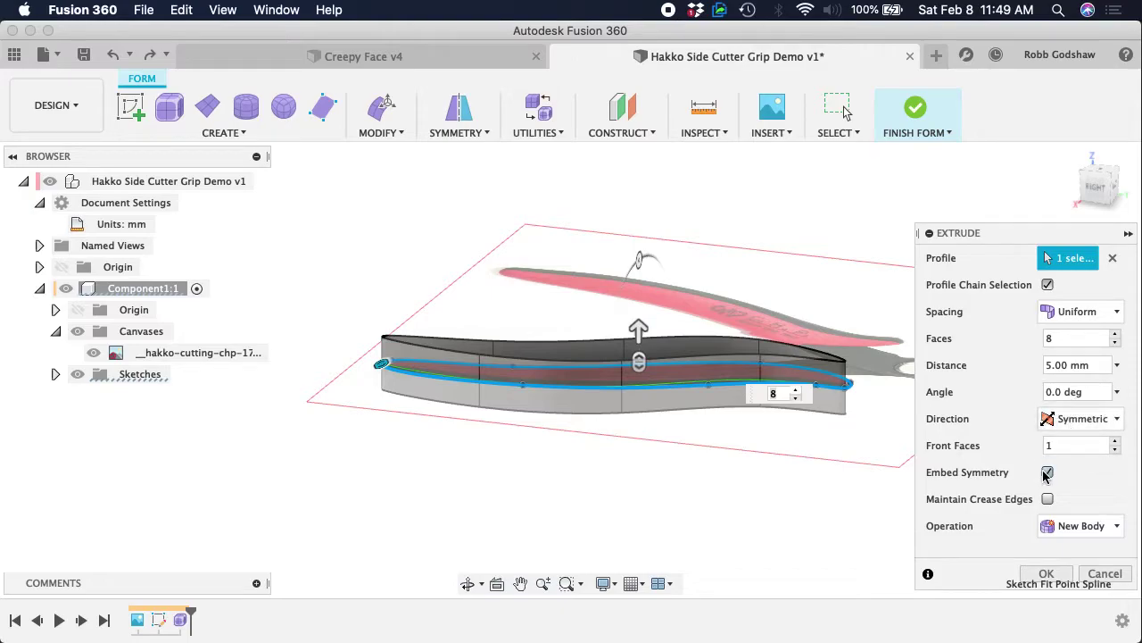
pyautogui.click(1046, 574)
pyautogui.scroll(5, 625, 378)
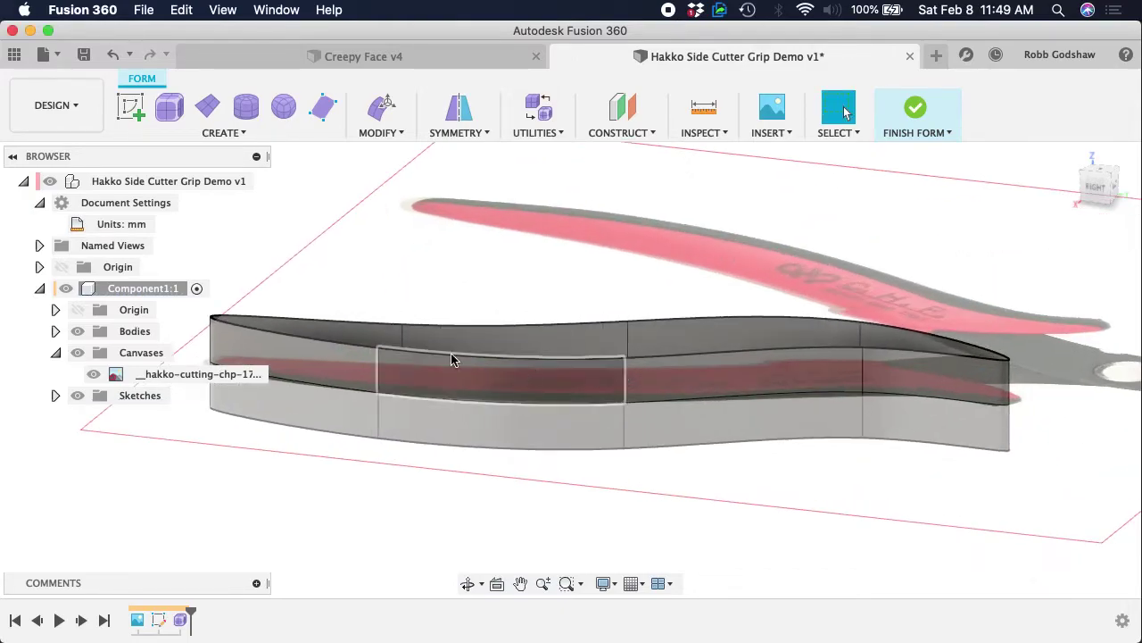
# - Hide the canvases and try a Mirror - Internal symmetry between an upper and a lower side face of the wall
pyautogui.click(78, 353)
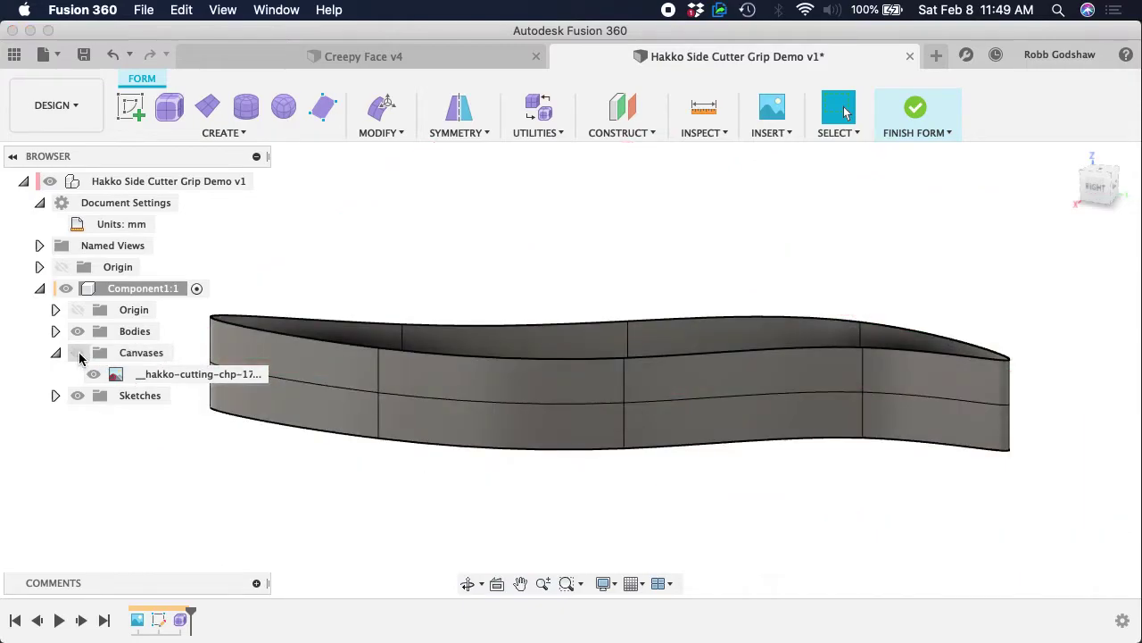
pyautogui.click(473, 132)
pyautogui.click(483, 153)
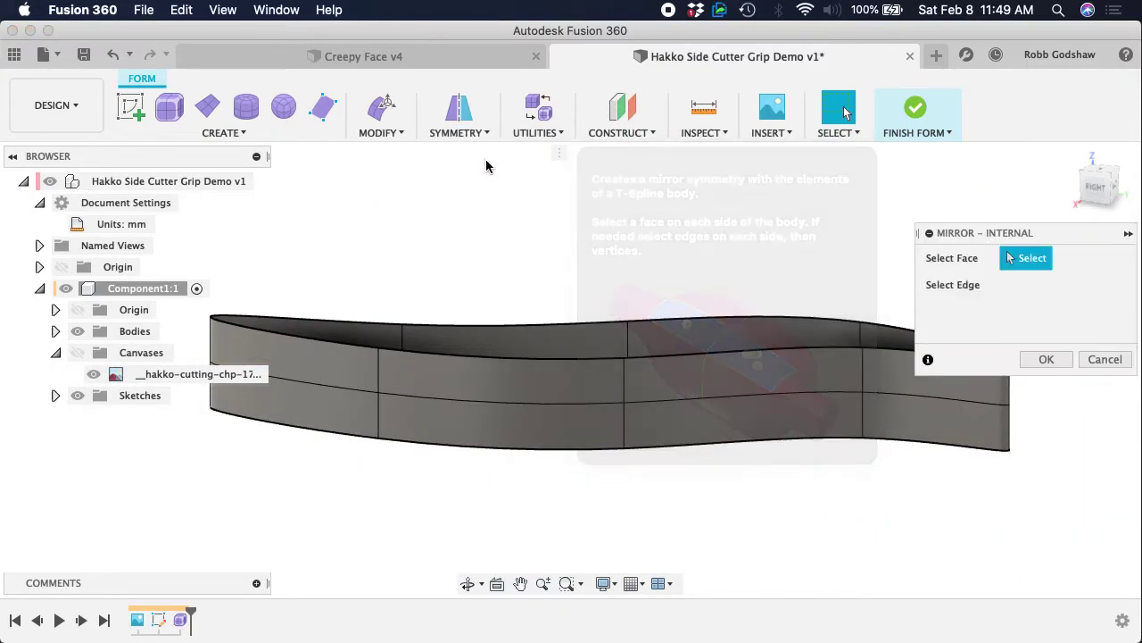
pyautogui.click(474, 380)
pyautogui.click(524, 439)
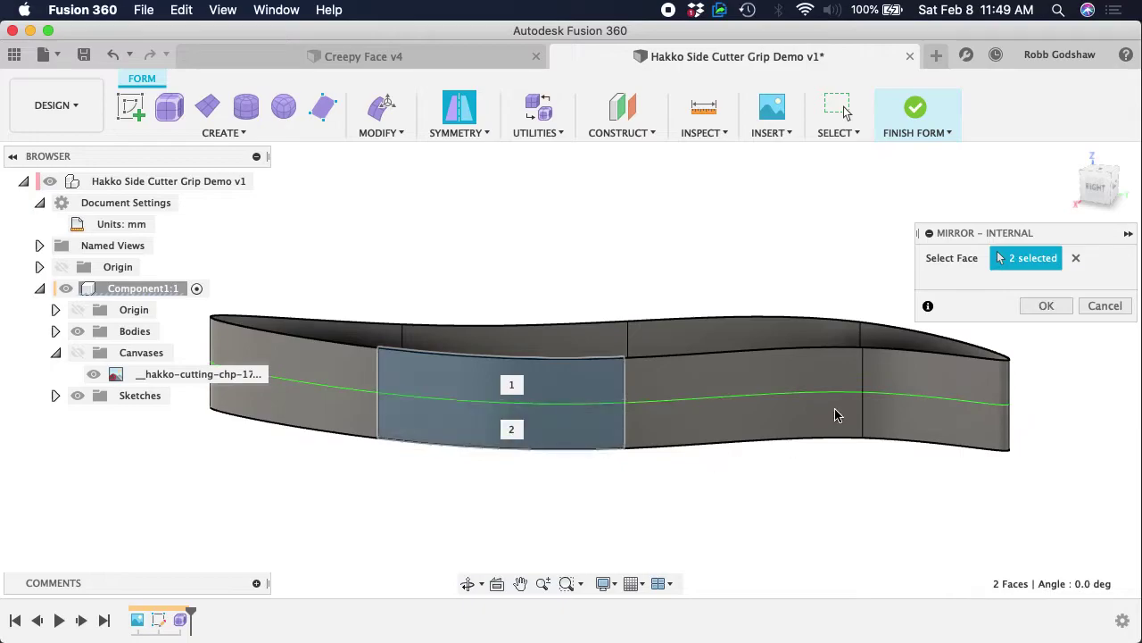
pyautogui.click(1049, 306)
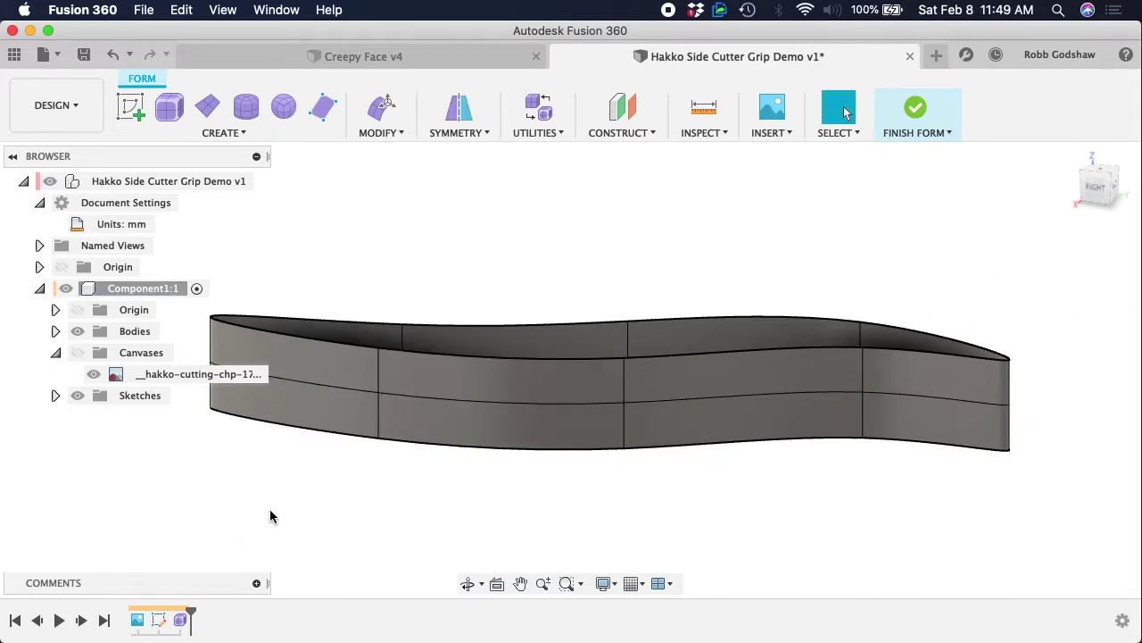
# - Undo the internal mirror and the symmetric extrusion, going back to the handle outline over the canvas
pyautogui.click(380, 132)
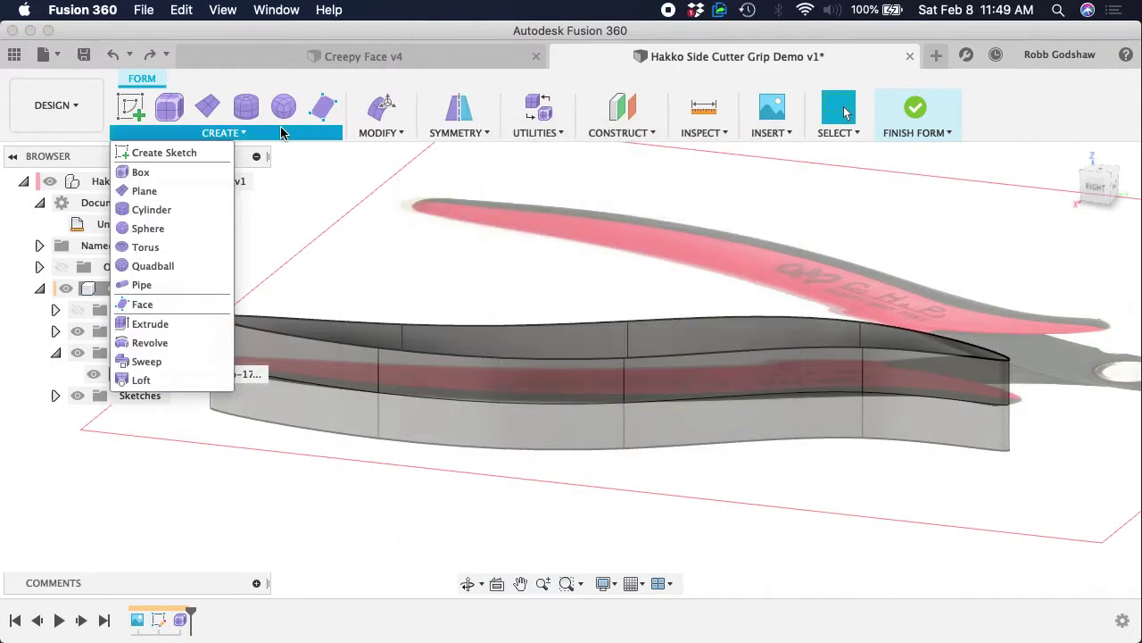
pyautogui.moveTo(286, 140)
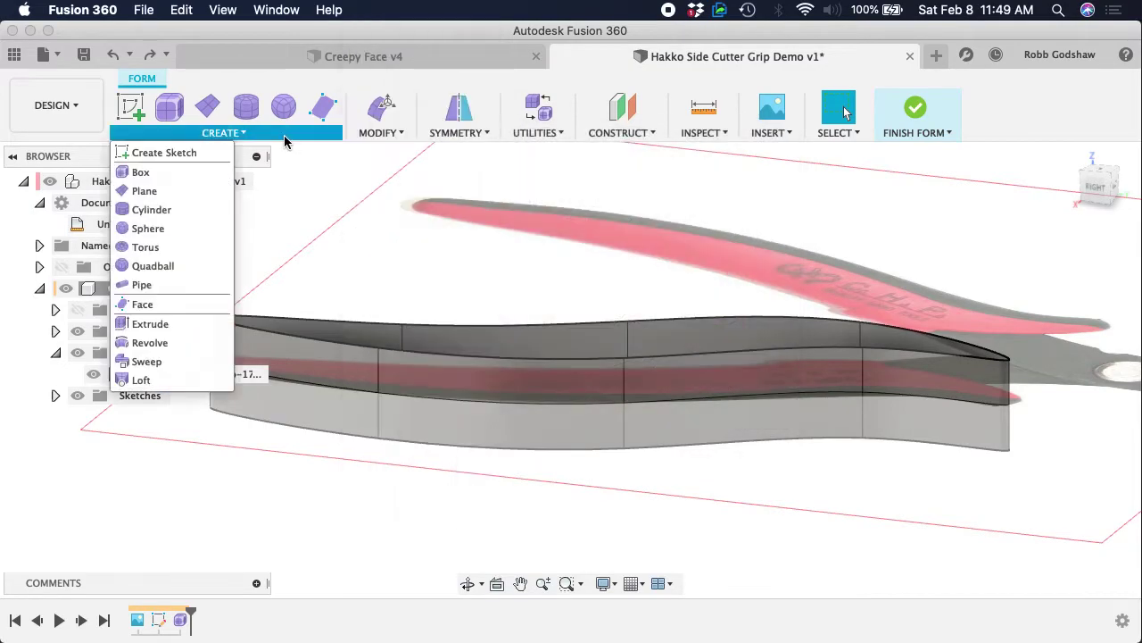
pyautogui.click(150, 324)
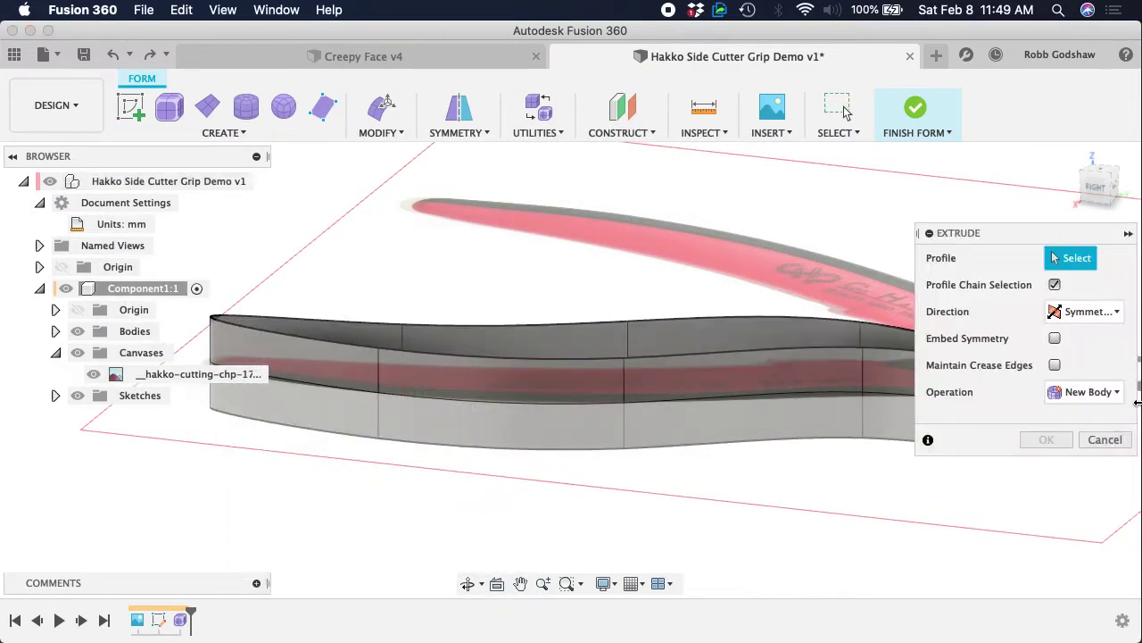
pyautogui.click(1086, 441)
pyautogui.press('super+z')
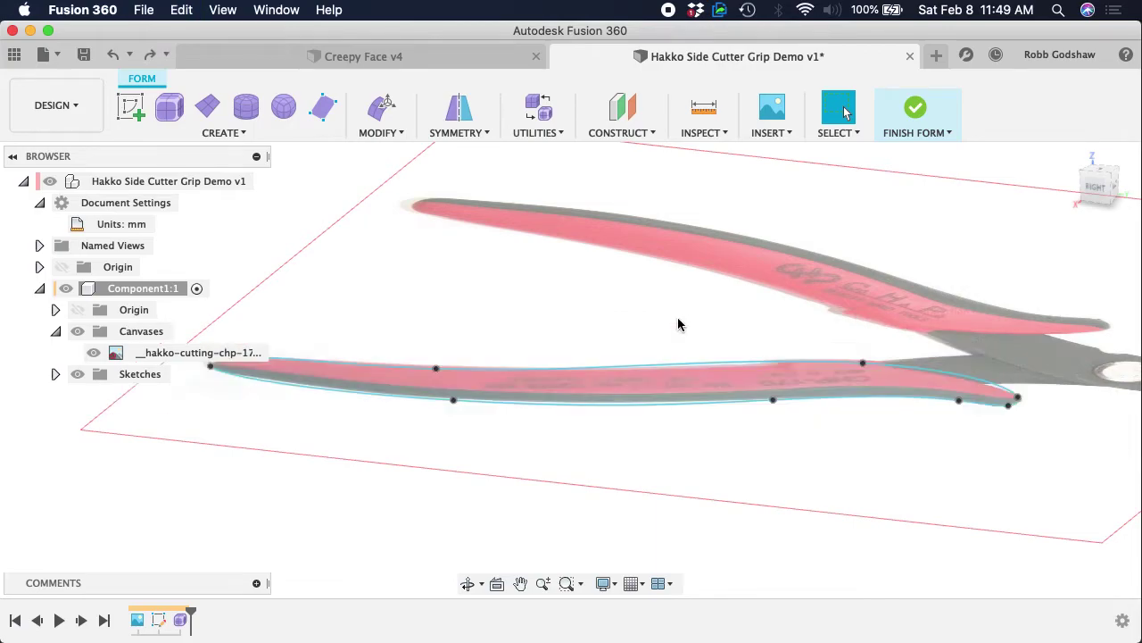
# - Extrude the handle outline symmetrically by 5 mm as a new body with 8 uniform faces and Embed Symmetry enabled
pyautogui.click(223, 133)
pyautogui.click(219, 324)
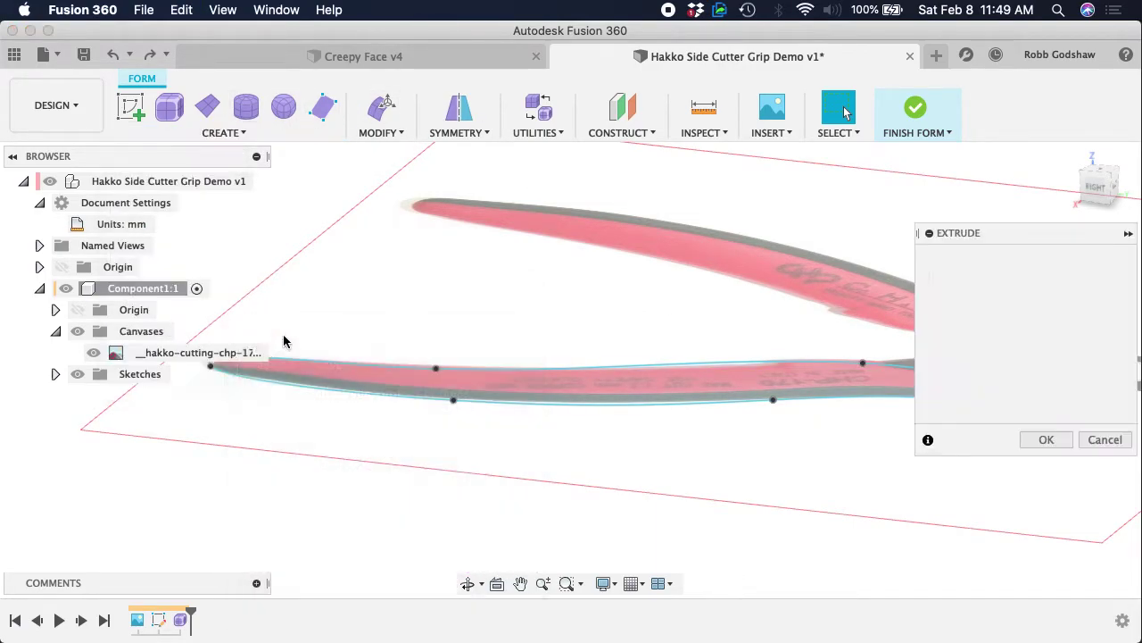
pyautogui.click(456, 369)
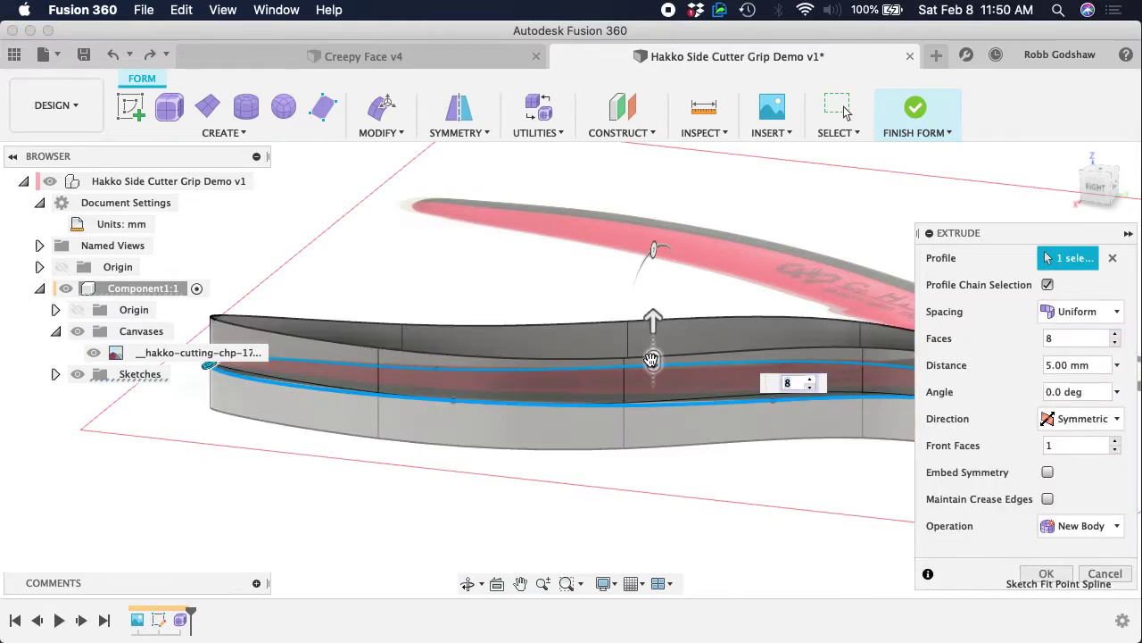
pyautogui.click(1045, 576)
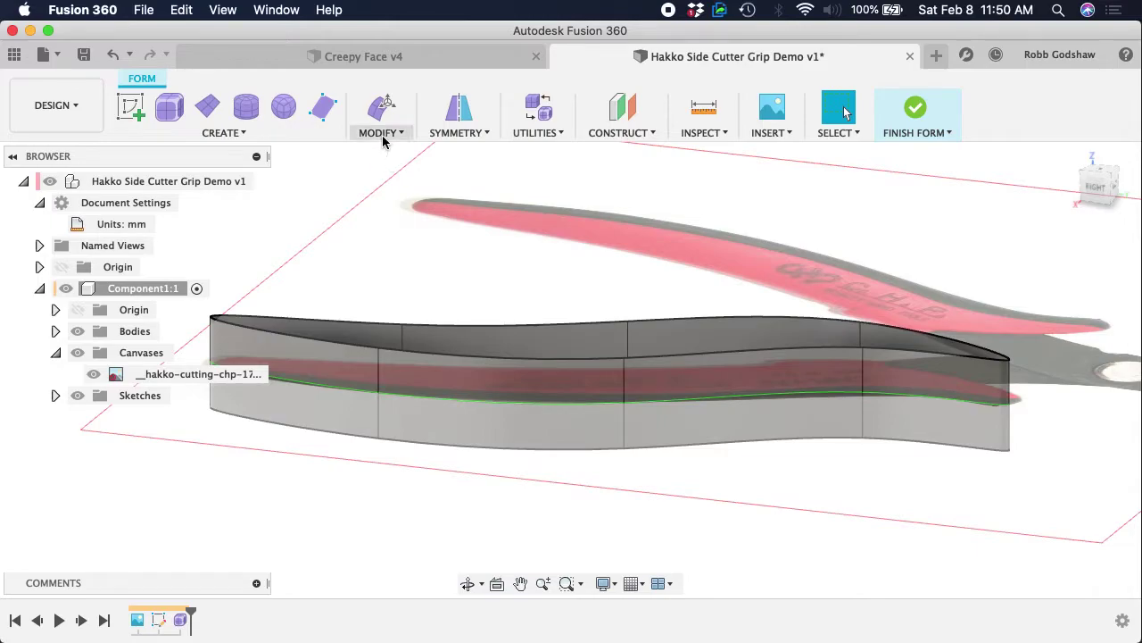
# - Close the upper opening of the handle form with a Reduced Star Fill Hole and hide the canvases
pyautogui.click(384, 141)
pyautogui.click(397, 152)
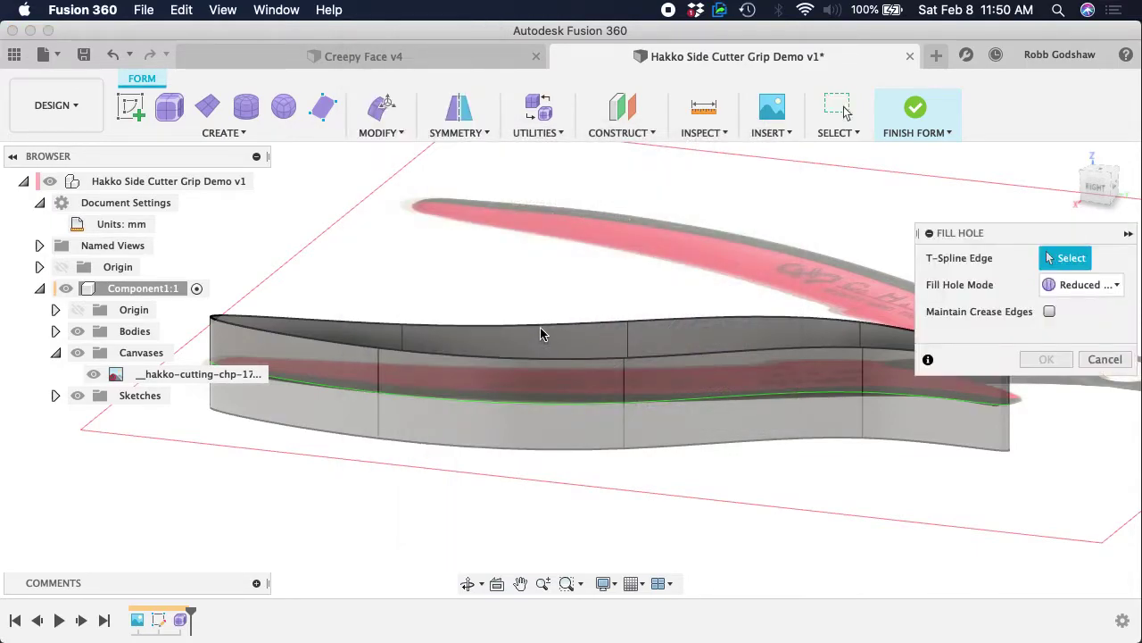
pyautogui.click(540, 335)
pyautogui.click(1046, 359)
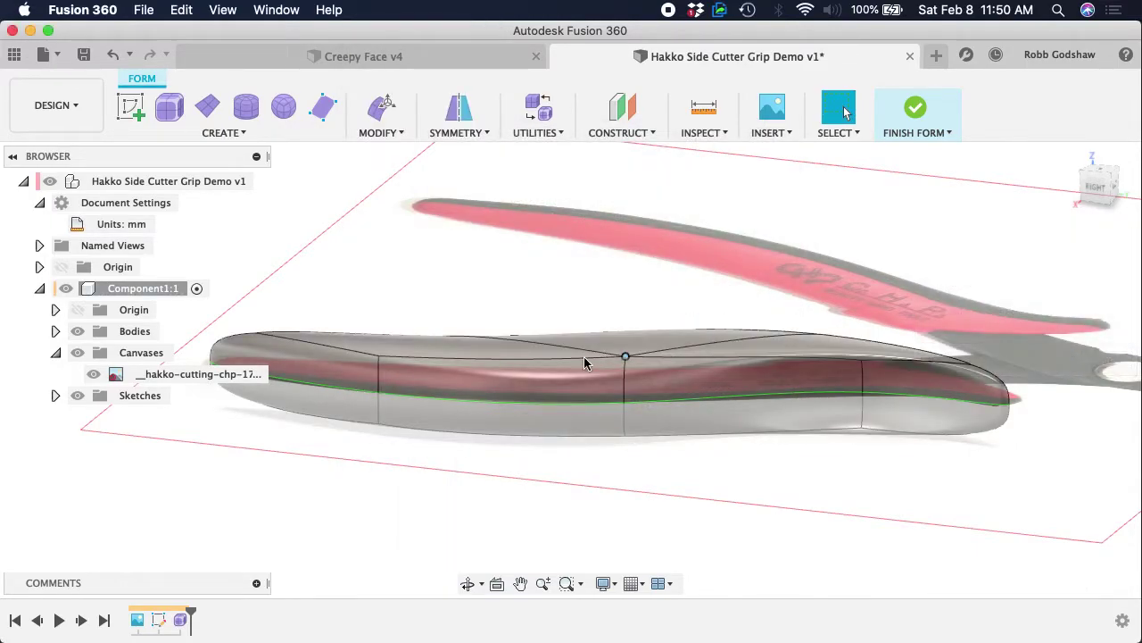
pyautogui.click(79, 355)
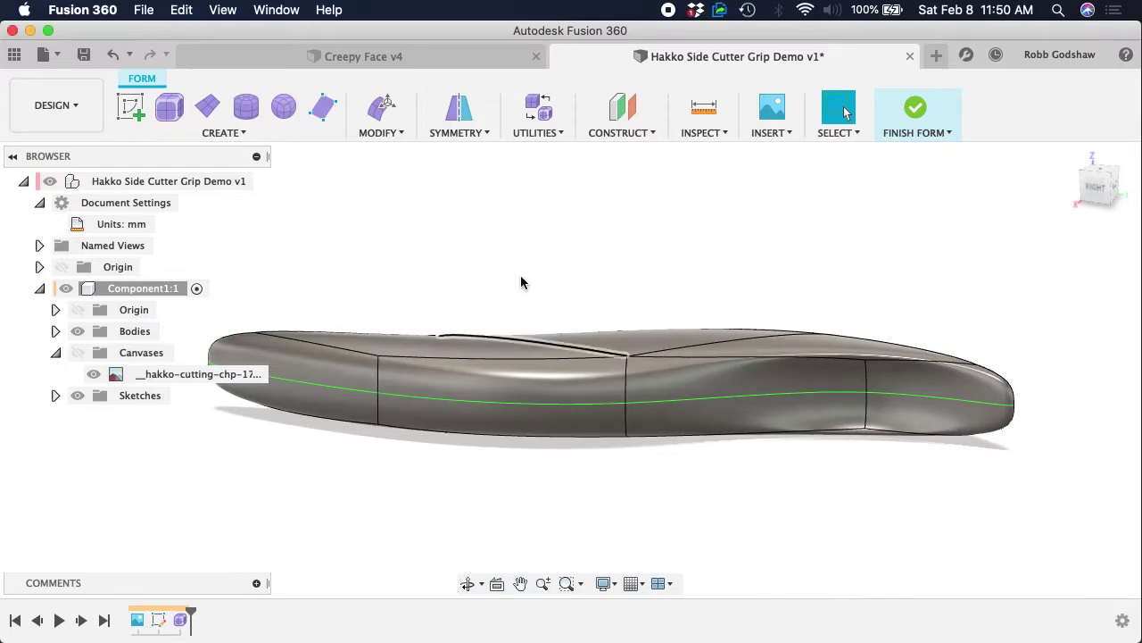
# - Examine the closed grip form, its face layout and its symmetry line from several directions
pyautogui.hscroll(1, 531, 262)
pyautogui.hscroll(-4, 531, 262)
pyautogui.keyDown('shift'); pyautogui.scroll(10, 531, 262); pyautogui.keyUp('shift')
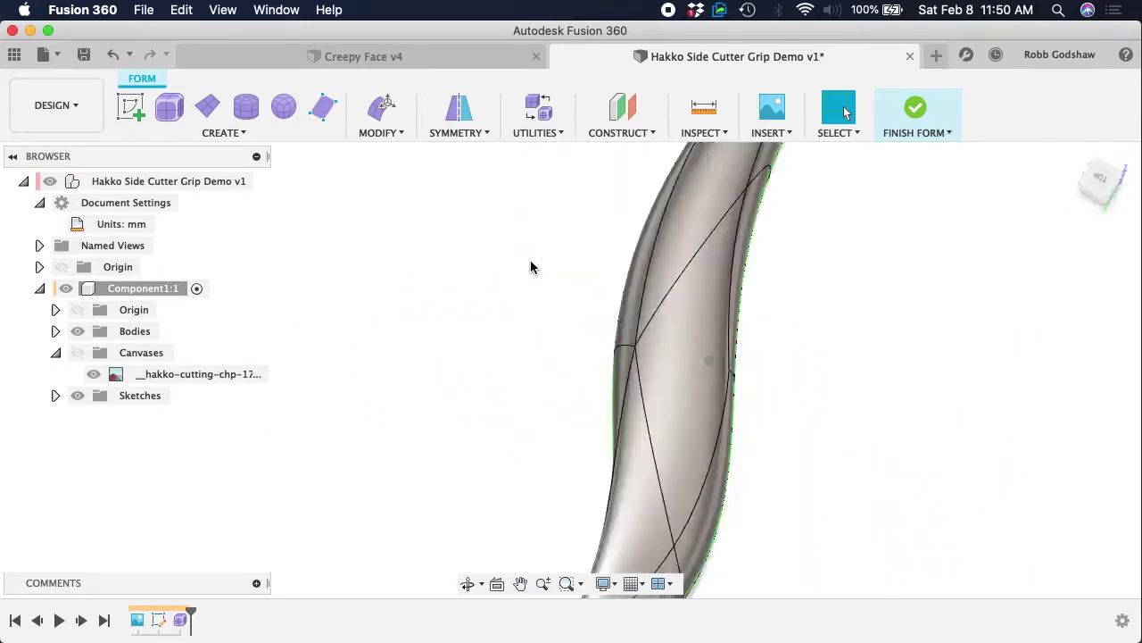
pyautogui.keyDown('shift'); pyautogui.scroll(-10, 531, 268); pyautogui.keyUp('shift')
pyautogui.keyDown('shift'); pyautogui.hscroll(-5, 531, 268); pyautogui.keyUp('shift')
pyautogui.keyDown('shift'); pyautogui.hscroll(8, 531, 268); pyautogui.keyUp('shift')
pyautogui.keyDown('shift'); pyautogui.hscroll(-3, 531, 268); pyautogui.keyUp('shift')
pyautogui.keyDown('shift'); pyautogui.scroll(5, 531, 267); pyautogui.keyUp('shift')
pyautogui.keyDown('shift'); pyautogui.hscroll(-8, 531, 268); pyautogui.keyUp('shift')
pyautogui.keyDown('shift'); pyautogui.scroll(-4, 531, 268); pyautogui.keyUp('shift')
pyautogui.keyDown('shift'); pyautogui.scroll(8, 531, 268); pyautogui.keyUp('shift')
pyautogui.keyDown('shift'); pyautogui.scroll(-6, 531, 268); pyautogui.keyUp('shift')
pyautogui.keyDown('shift'); pyautogui.hscroll(-8, 531, 268); pyautogui.keyUp('shift')
pyautogui.keyDown('shift'); pyautogui.scroll(6, 531, 268); pyautogui.keyUp('shift')
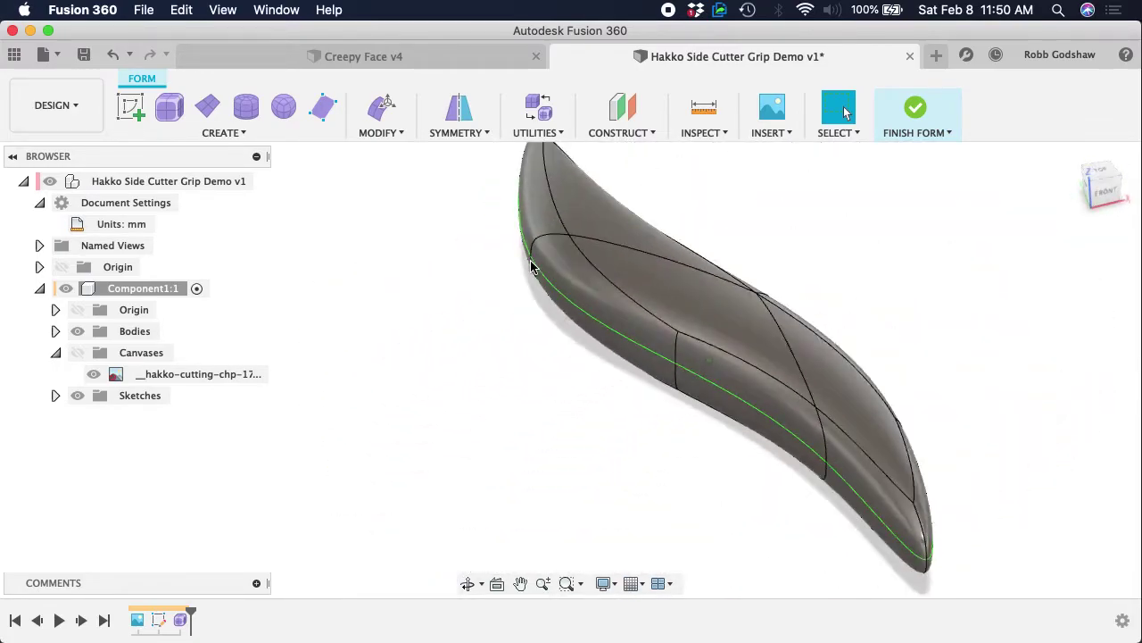
pyautogui.keyDown('shift'); pyautogui.hscroll(10, 532, 267); pyautogui.keyUp('shift')
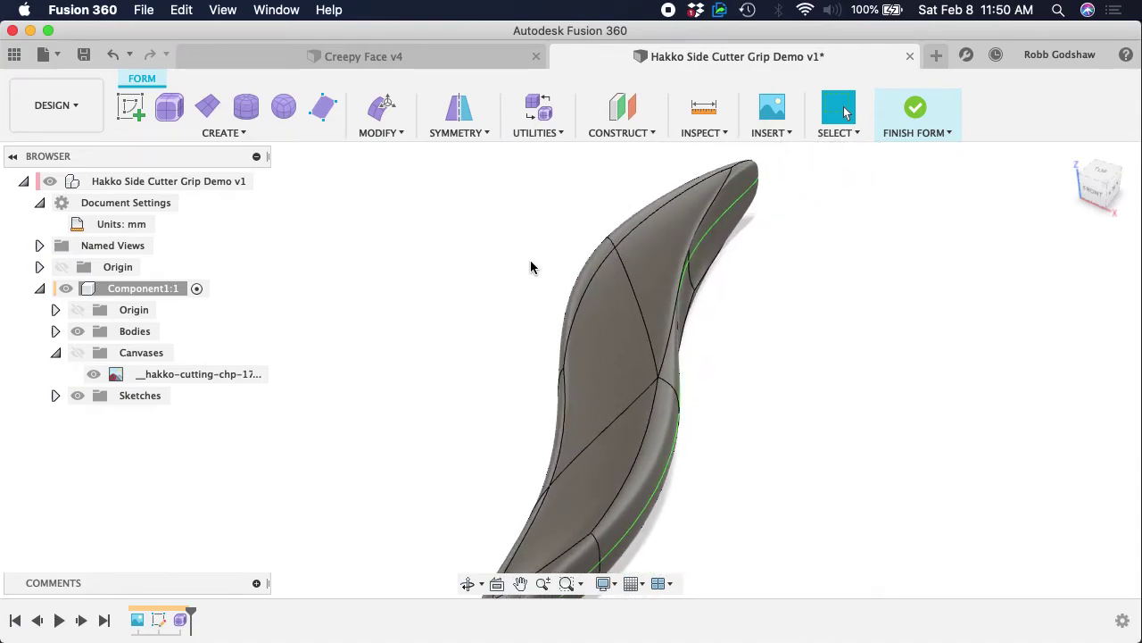
# - Start Edit Form on the grip body and select the upper edge along its bulging side
pyautogui.keyDown('shift'); pyautogui.hscroll(6, 531, 268); pyautogui.keyUp('shift')
pyautogui.keyDown('shift'); pyautogui.scroll(-6, 531, 268); pyautogui.keyUp('shift')
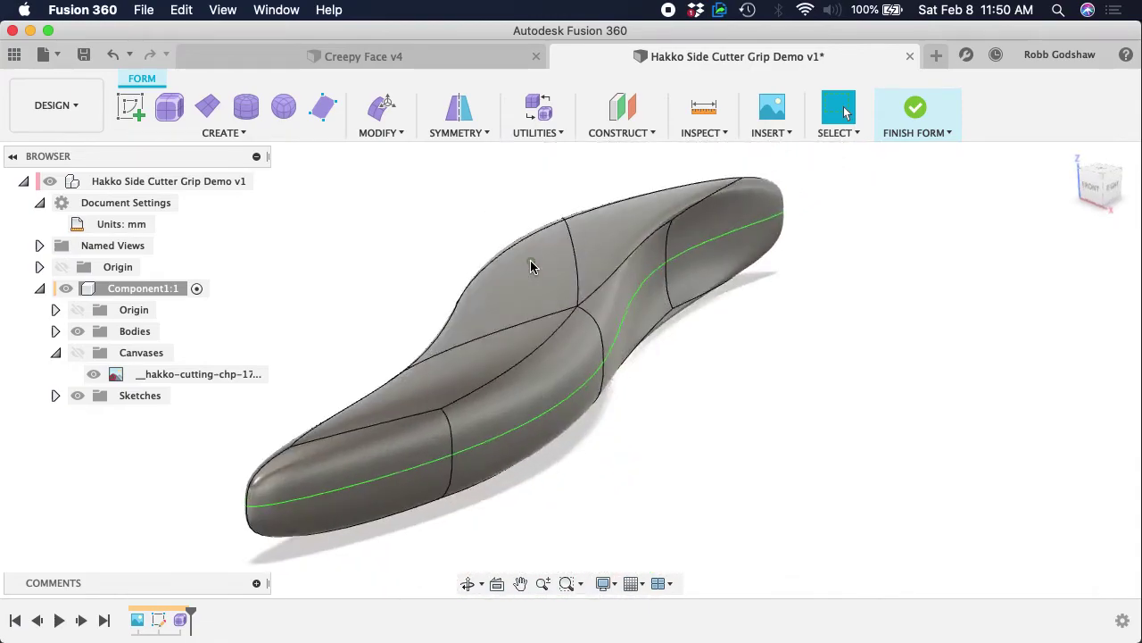
pyautogui.keyDown('shift'); pyautogui.hscroll(3, 531, 266); pyautogui.keyUp('shift')
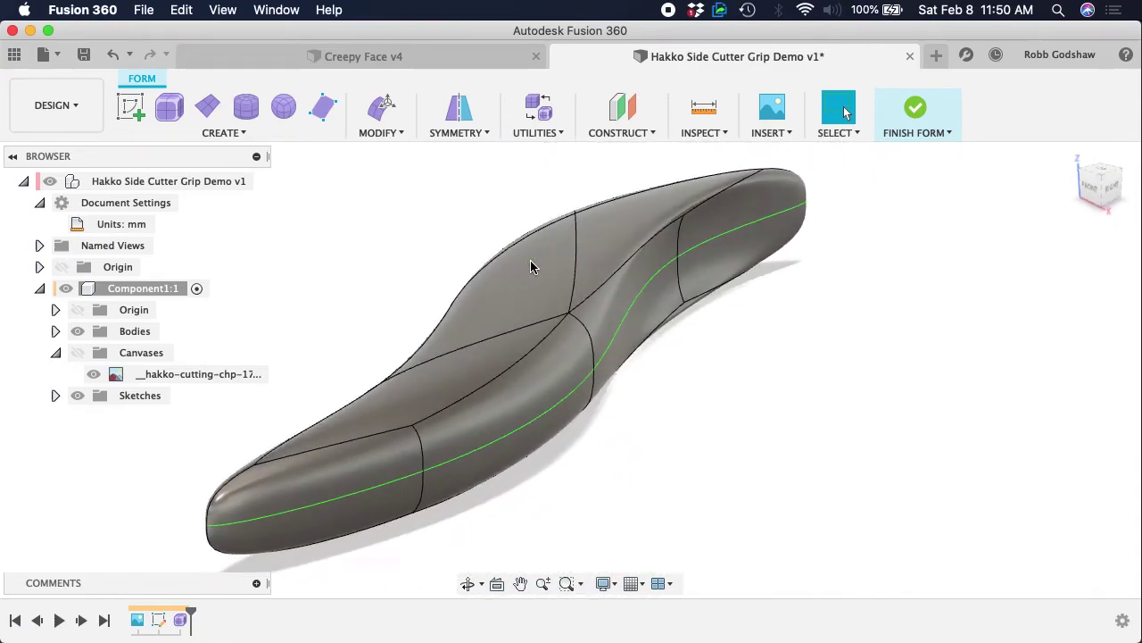
pyautogui.click(387, 112)
pyautogui.keyDown('shift'); pyautogui.hscroll(8, 697, 260); pyautogui.keyUp('shift')
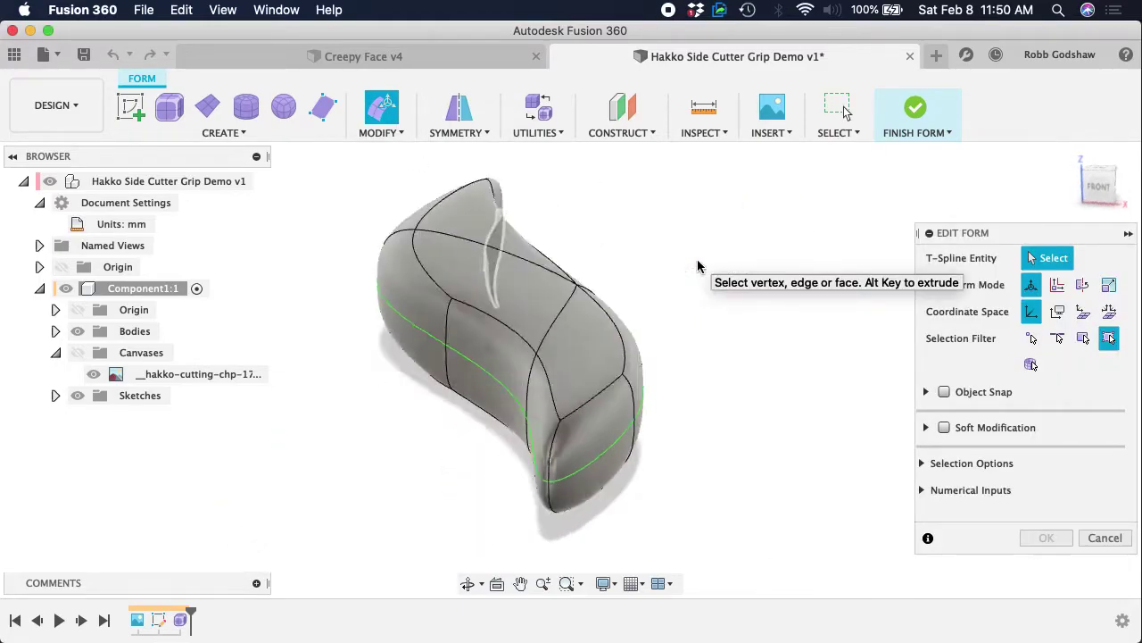
pyautogui.keyDown('shift'); pyautogui.hscroll(10, 698, 264); pyautogui.keyUp('shift')
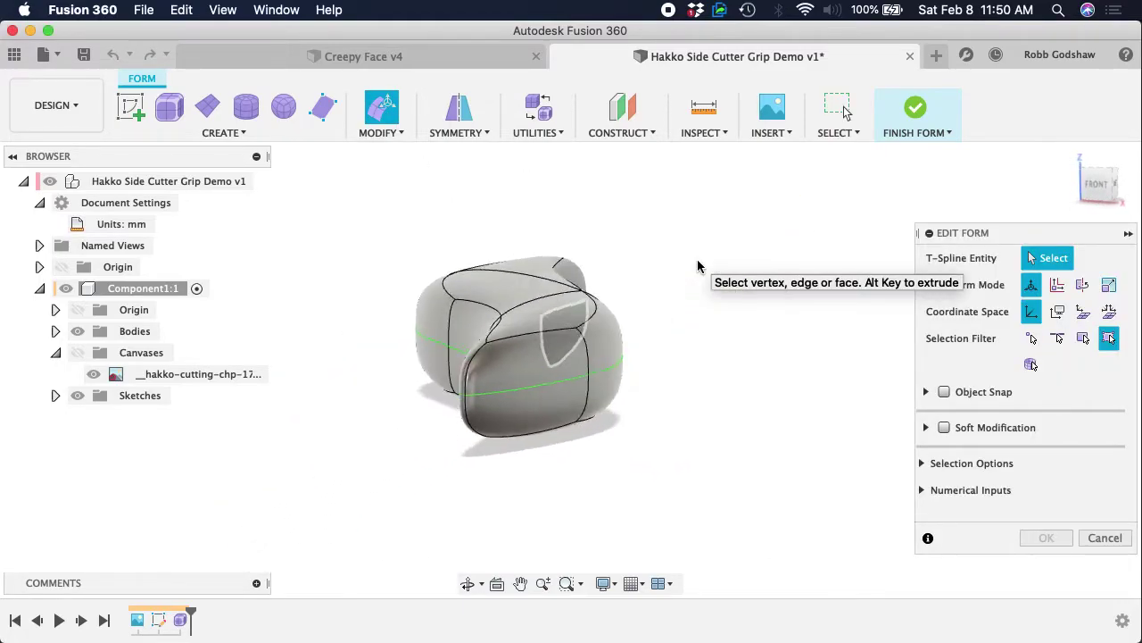
pyautogui.keyDown('shift'); pyautogui.hscroll(5, 698, 265); pyautogui.keyUp('shift')
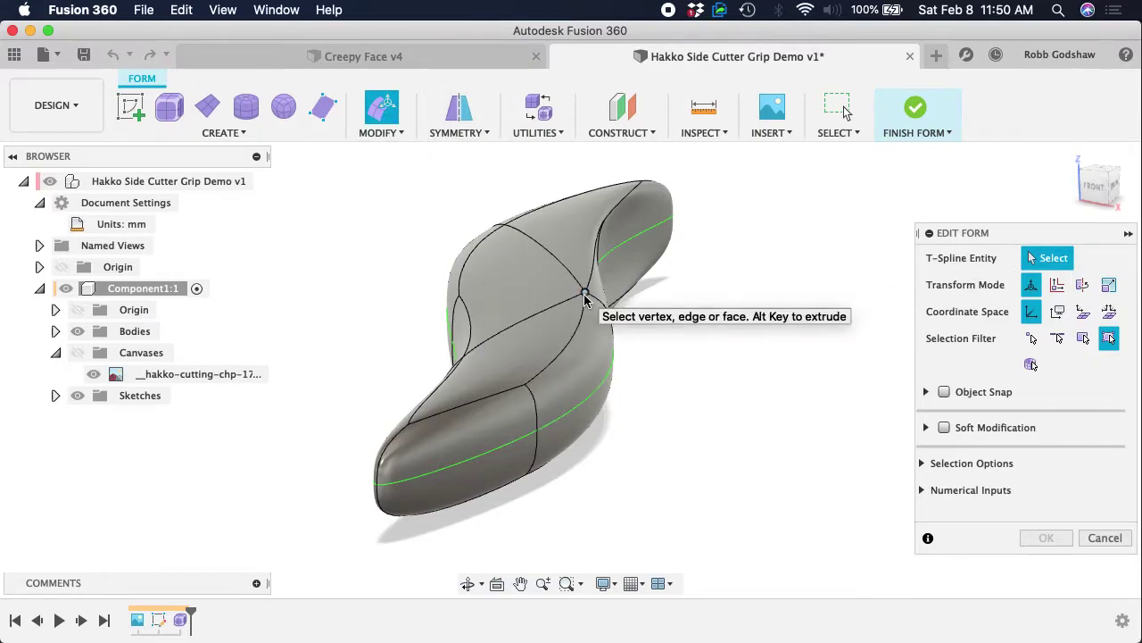
pyautogui.click(565, 351)
pyautogui.moveTo(571, 348)
pyautogui.keyDown('shift'); pyautogui.mouseDown(button='middle')
pyautogui.moveTo(594, 339)
pyautogui.moveTo(632, 354)
pyautogui.moveTo(566, 347)
pyautogui.mouseUp(button='middle'); pyautogui.keyUp('shift')
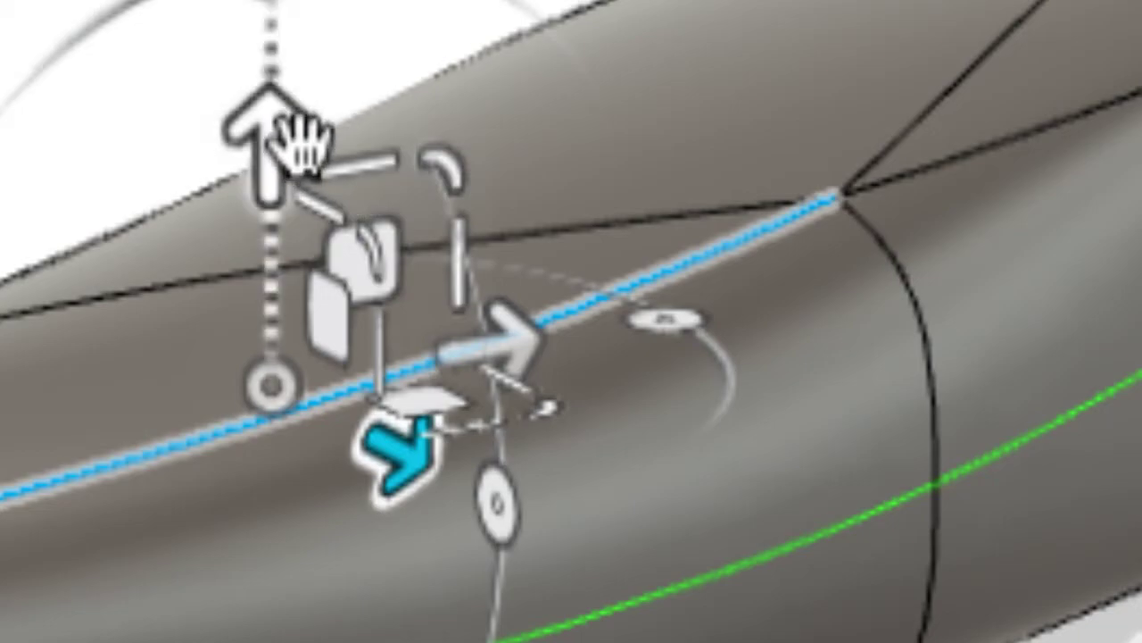
# - Shift the selected upper side edge about -0.338 mm crosswise and about -0.987 mm along the grip's length
pyautogui.click(297, 141)
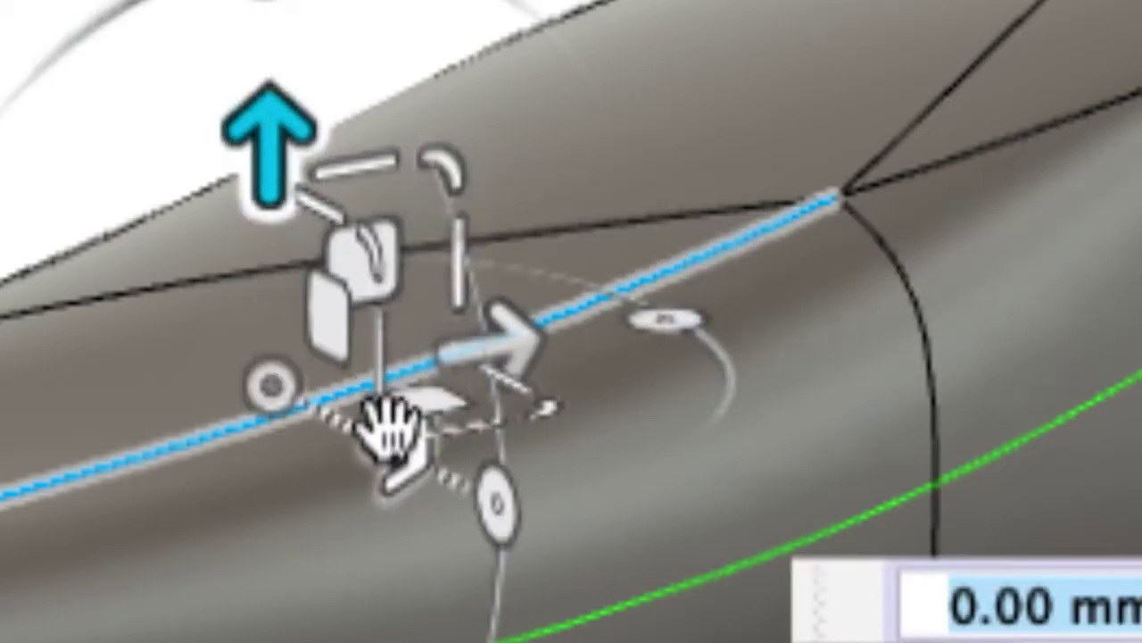
pyautogui.click(396, 442)
pyautogui.click(501, 347)
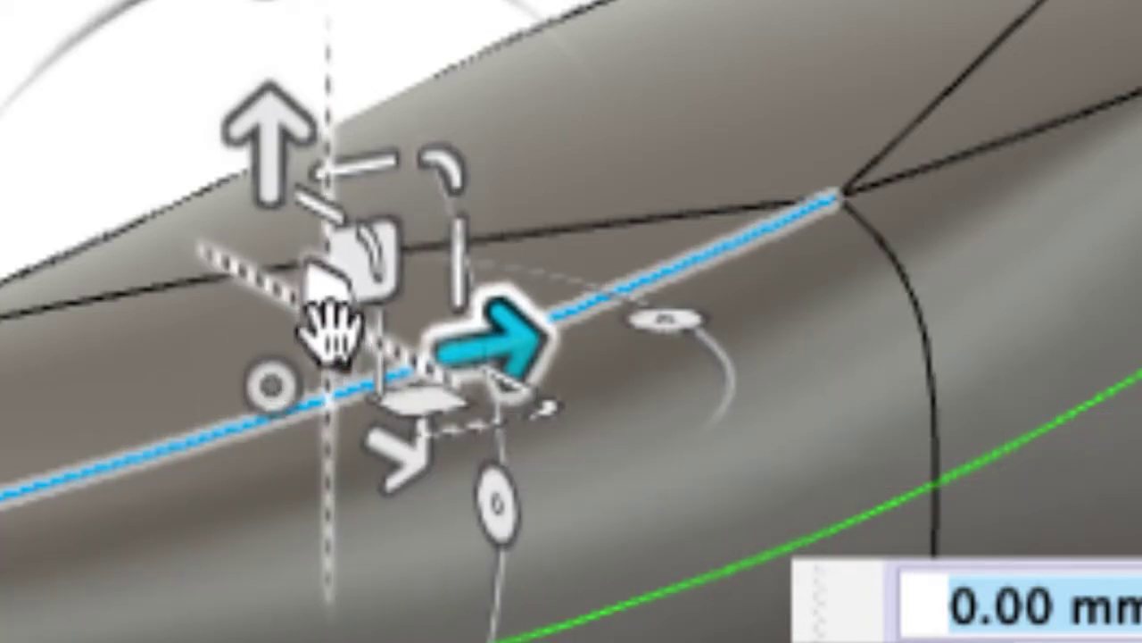
pyautogui.moveTo(326, 314); pyautogui.dragTo(486, 388)
pyautogui.moveTo(486, 437)
pyautogui.mouseDown()
pyautogui.moveTo(530, 454)
pyautogui.moveTo(482, 468)
pyautogui.moveTo(473, 420)
pyautogui.mouseUp()
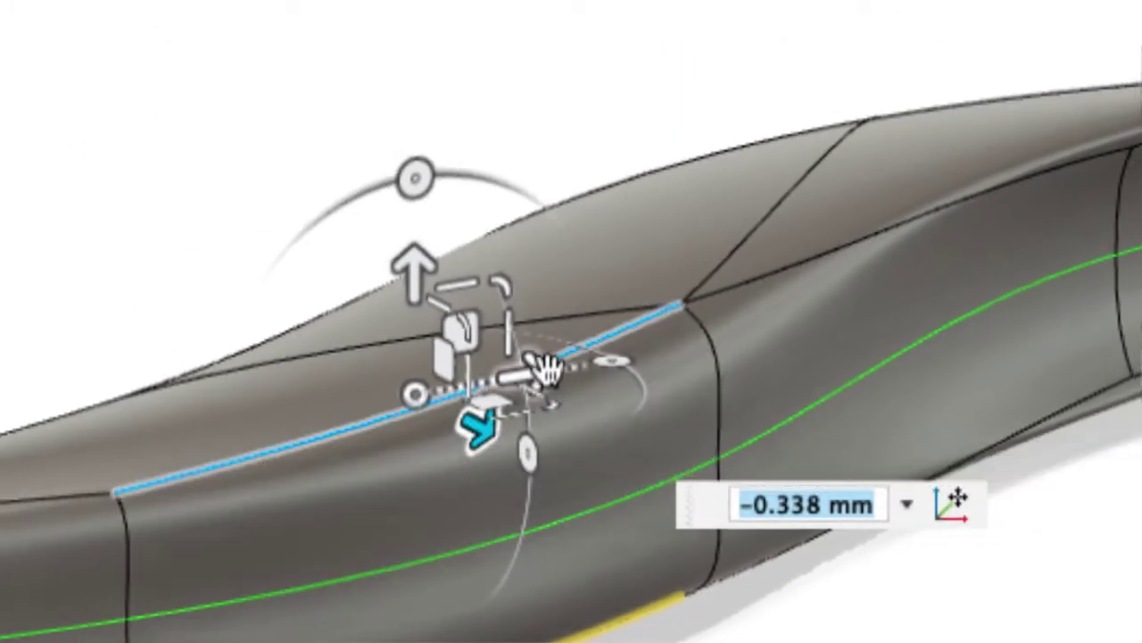
pyautogui.moveTo(523, 370); pyautogui.dragTo(427, 411)
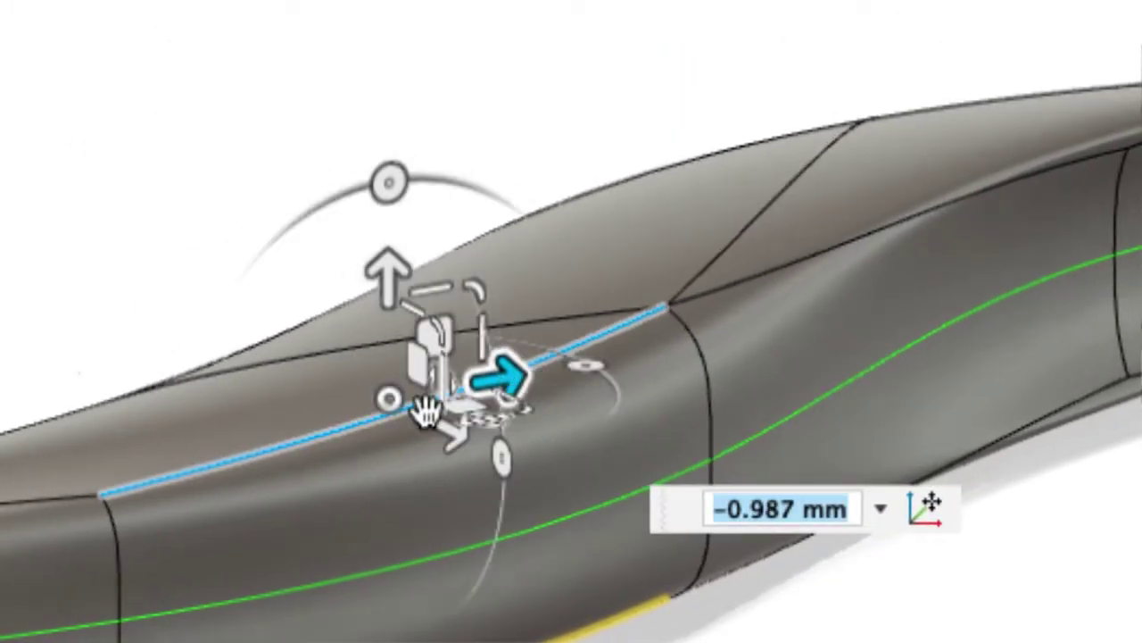
# - Rotate the upper side edge about 17.7 degrees as seen from the grip's end, and clear the selection
pyautogui.keyDown('shift'); pyautogui.hscroll(10, 413, 410); pyautogui.keyUp('shift')
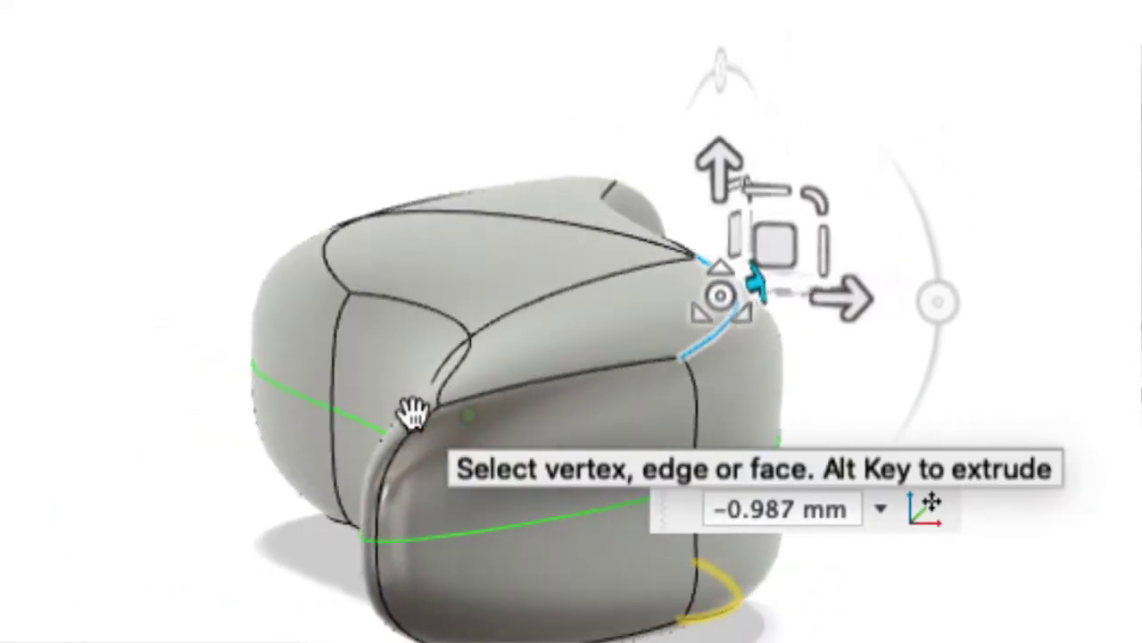
pyautogui.moveTo(918, 317); pyautogui.dragTo(843, 371)
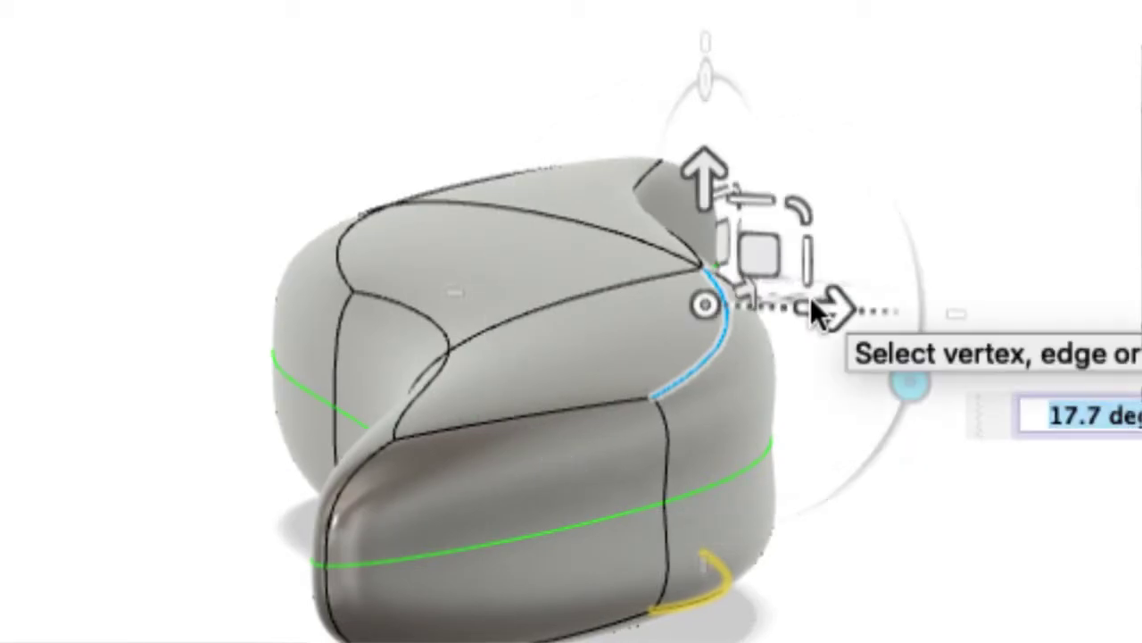
pyautogui.click(980, 216)
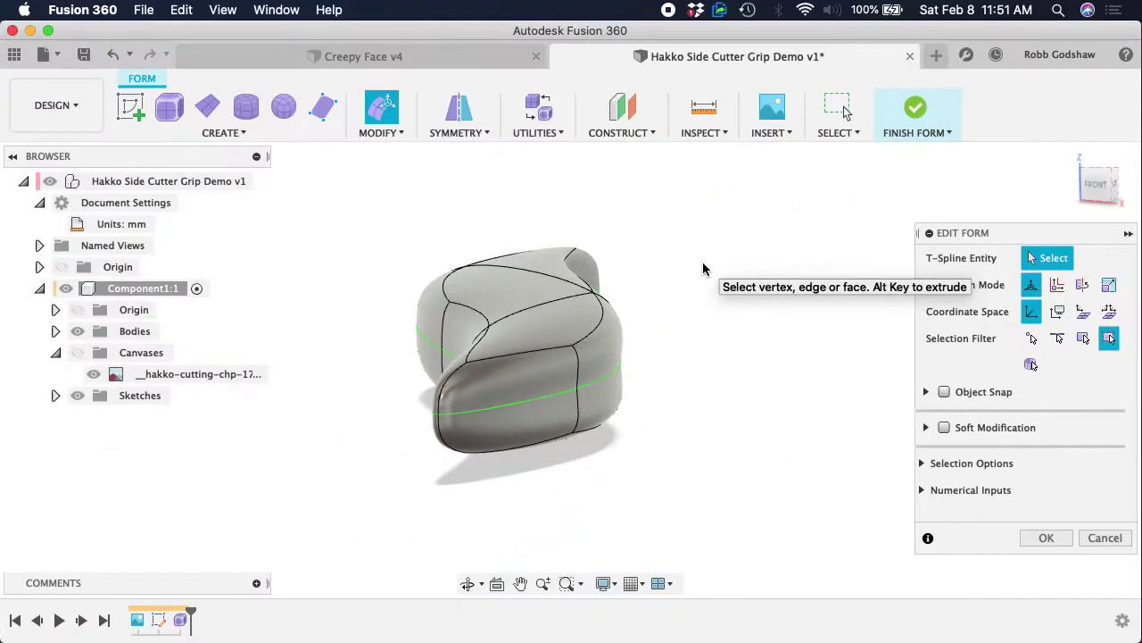
# - Select the upper side edge again, tilt it about -2.4 degrees and move it about -0.505 mm and -0.745 mm within the side plane
pyautogui.keyDown('shift'); pyautogui.hscroll(10, 612, 316); pyautogui.keyUp('shift')
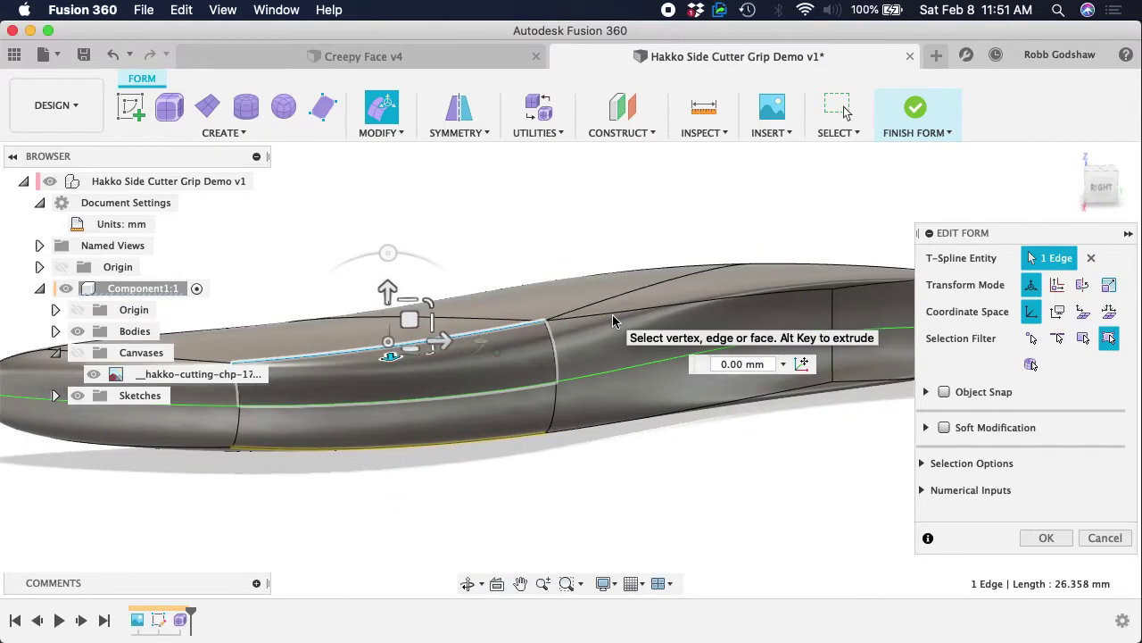
pyautogui.moveTo(389, 253); pyautogui.dragTo(309, 299)
pyautogui.moveTo(252, 272); pyautogui.dragTo(390, 250)
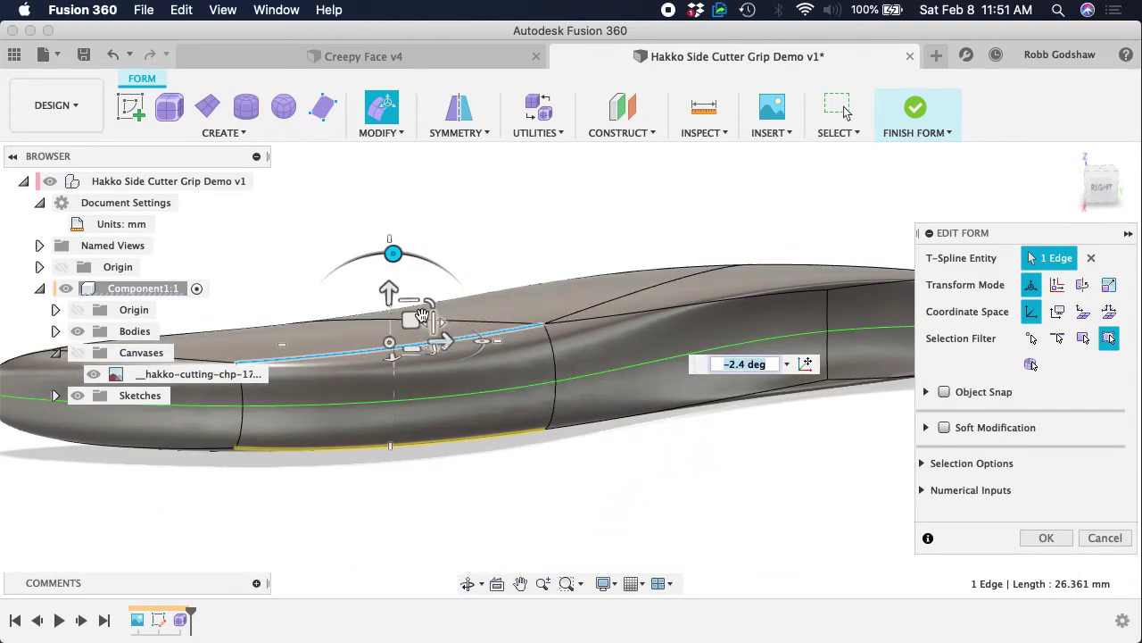
pyautogui.moveTo(408, 319)
pyautogui.mouseDown()
pyautogui.moveTo(377, 283)
pyautogui.moveTo(404, 332)
pyautogui.mouseUp()
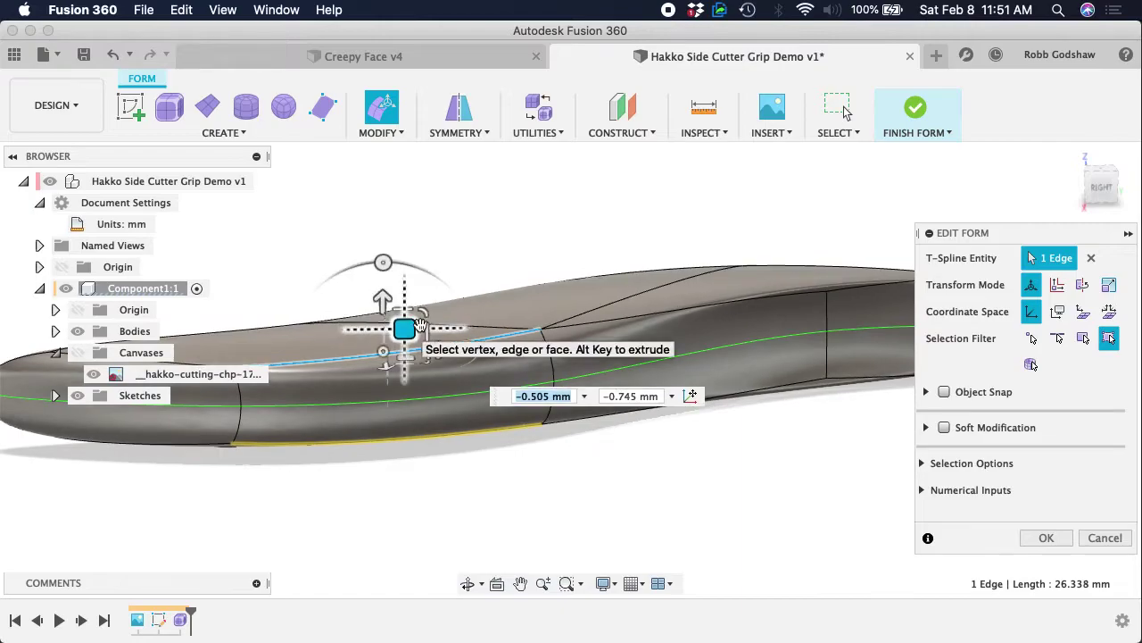
# - Fine-tune the upper side edge with the move handles, nudging it about 0.05 mm along the grip's length
pyautogui.keyDown('shift'); pyautogui.hscroll(-10, 455, 329); pyautogui.keyUp('shift')
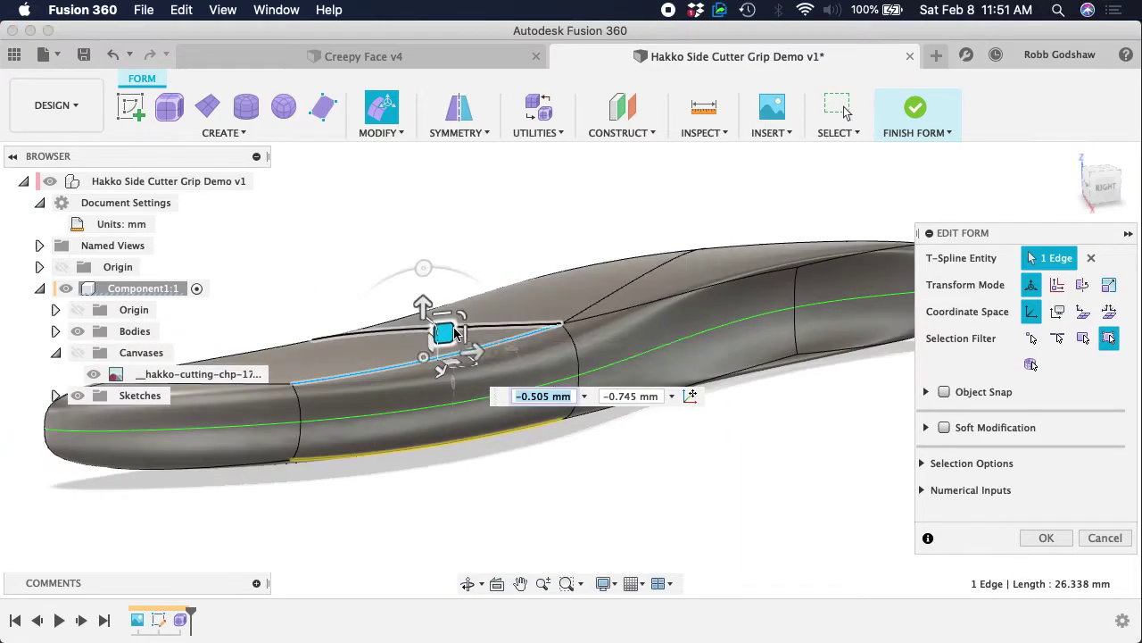
pyautogui.keyDown('shift'); pyautogui.hscroll(-5, 455, 332); pyautogui.keyUp('shift')
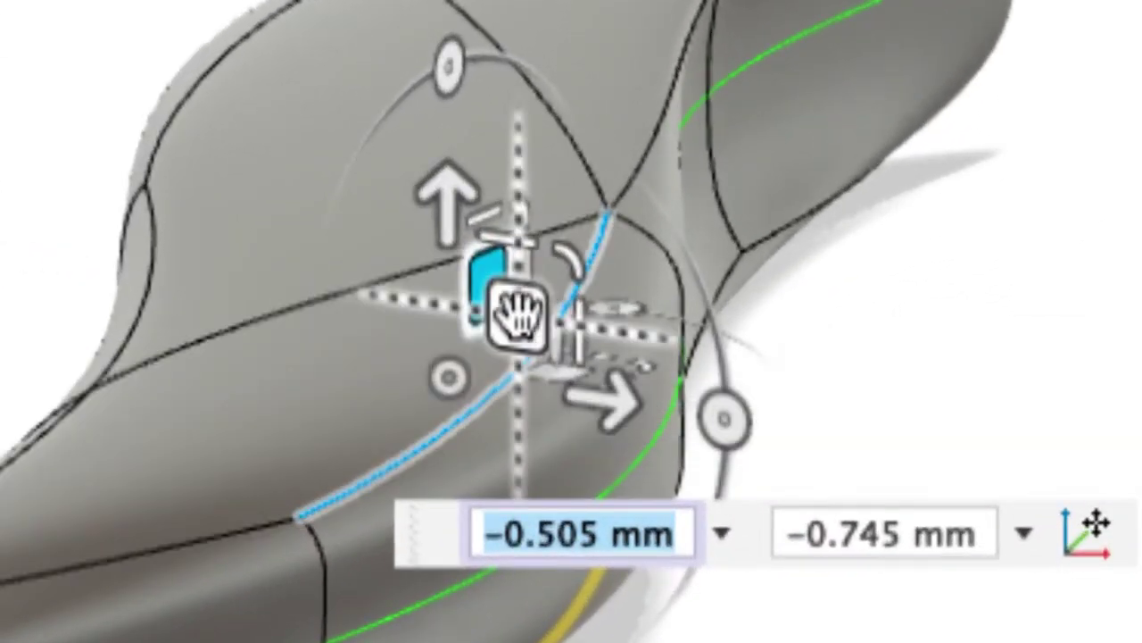
pyautogui.click(489, 270)
pyautogui.moveTo(464, 230)
pyautogui.mouseDown()
pyautogui.moveTo(454, 209)
pyautogui.moveTo(457, 245)
pyautogui.mouseUp()
pyautogui.moveTo(600, 427); pyautogui.dragTo(523, 412)
pyautogui.scroll(5, 510, 352)
pyautogui.click(161, 392)
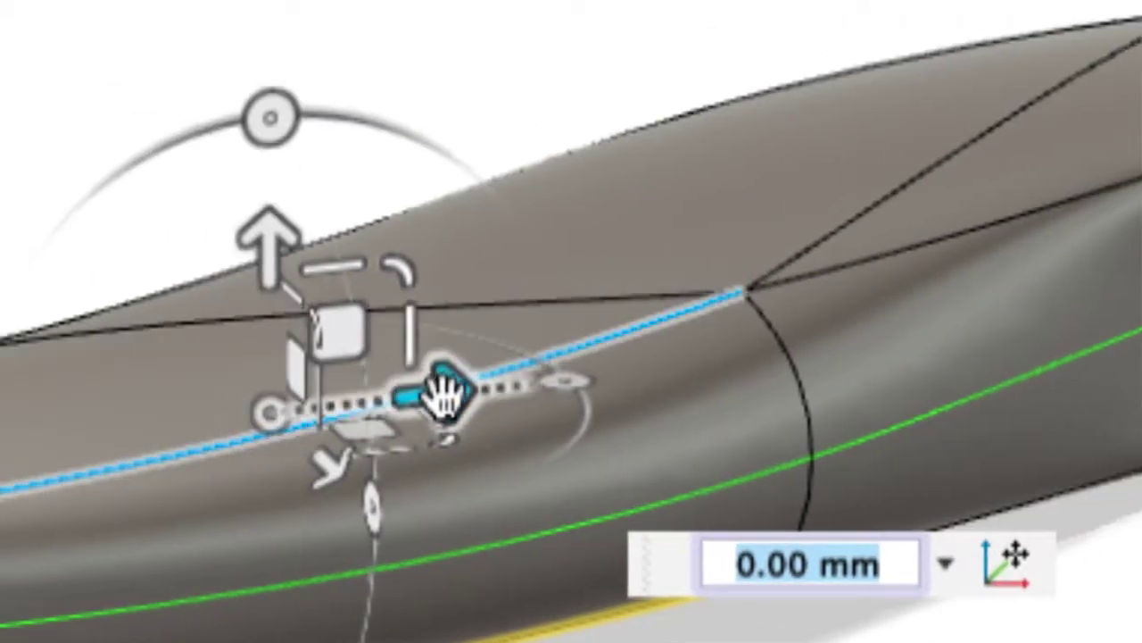
pyautogui.moveTo(154, 396)
pyautogui.mouseDown()
pyautogui.moveTo(297, 387)
pyautogui.moveTo(167, 410)
pyautogui.mouseUp()
pyautogui.moveTo(449, 411); pyautogui.dragTo(388, 402)
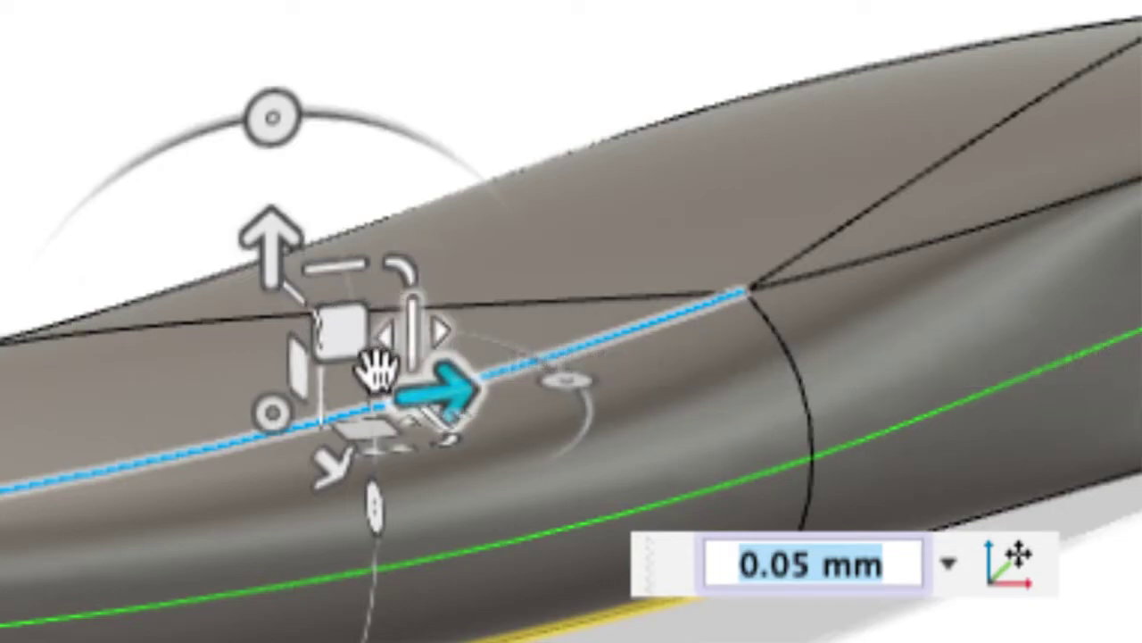
# - Examine the overall shape of the grip from a distance and clear the edge selection
pyautogui.scroll(-5, 377, 375)
pyautogui.scroll(-3, 377, 375)
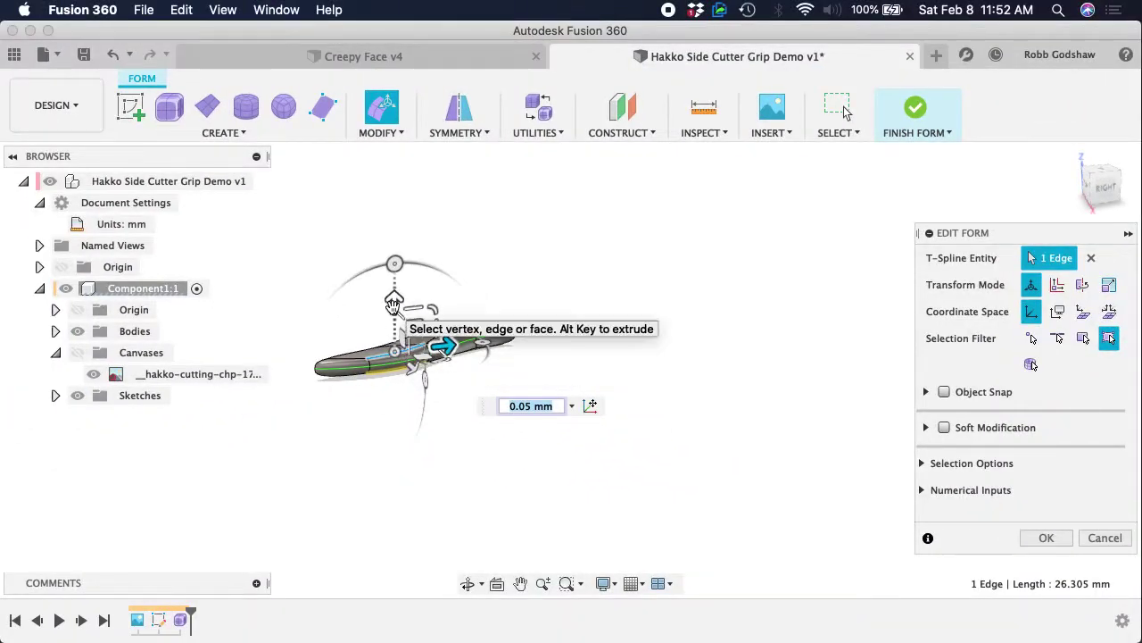
pyautogui.scroll(-2, 394, 347)
pyautogui.scroll(1, 394, 348)
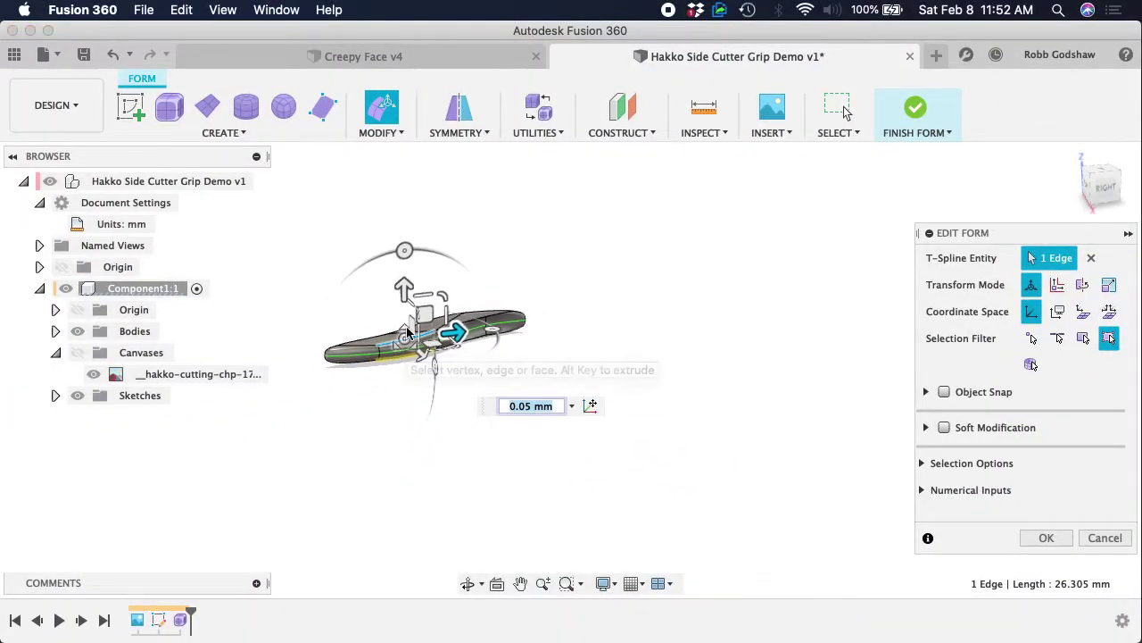
pyautogui.moveTo(289, 359); pyautogui.dragTo(332, 372, button='middle')
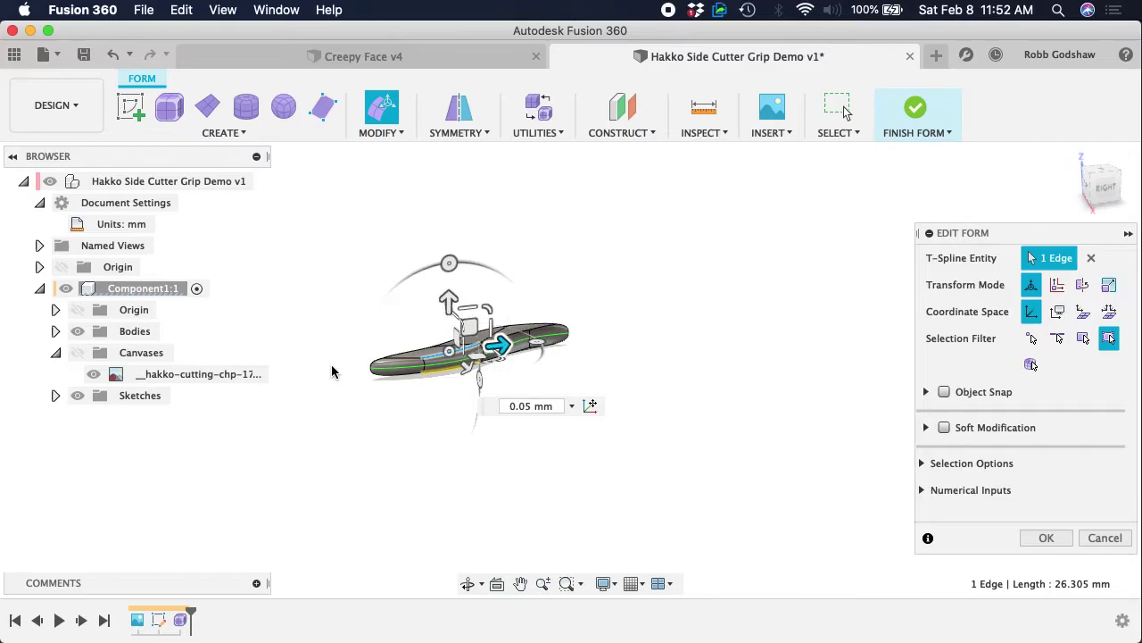
pyautogui.hscroll(2, 438, 377)
pyautogui.hscroll(2, 441, 376)
pyautogui.scroll(4, 441, 376)
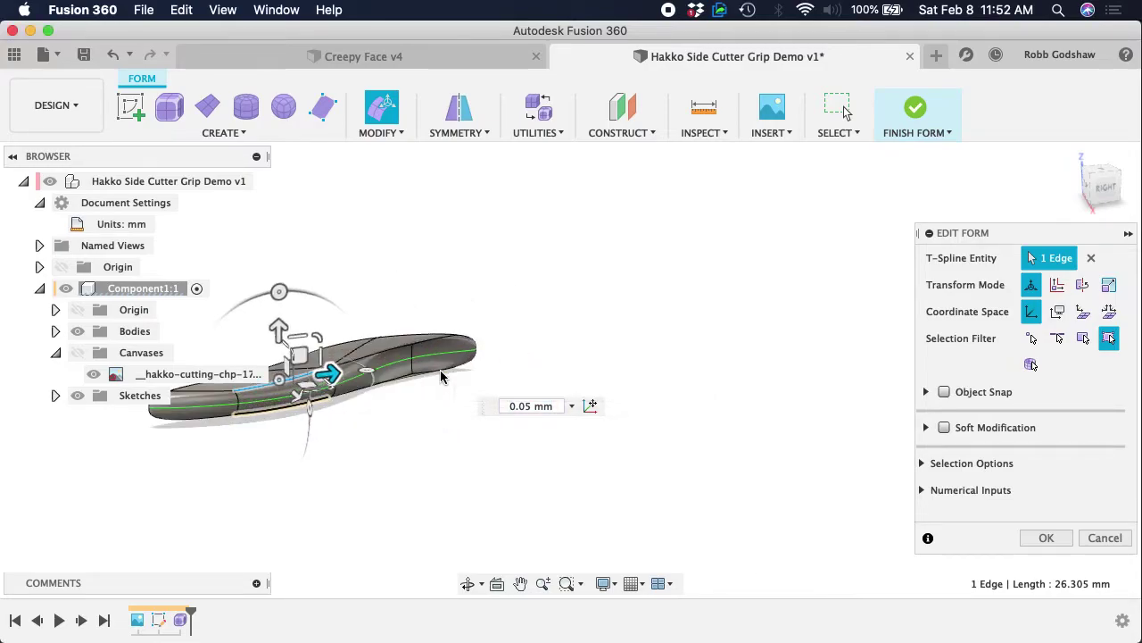
pyautogui.scroll(-1, 441, 375)
pyautogui.hscroll(-3, 441, 376)
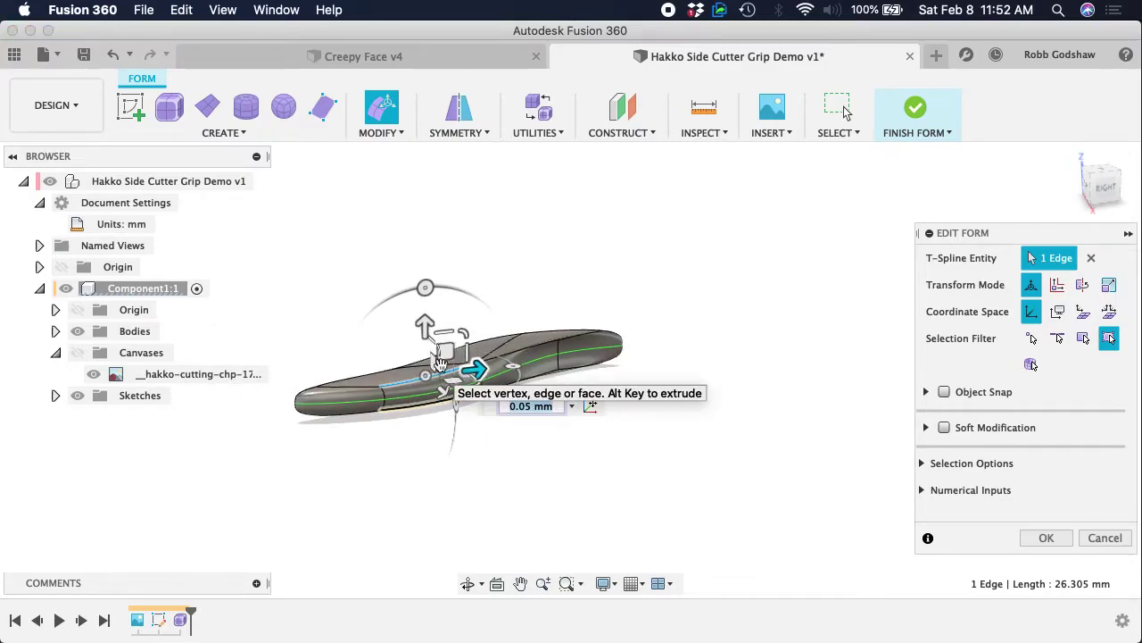
pyautogui.hscroll(-1, 420, 342)
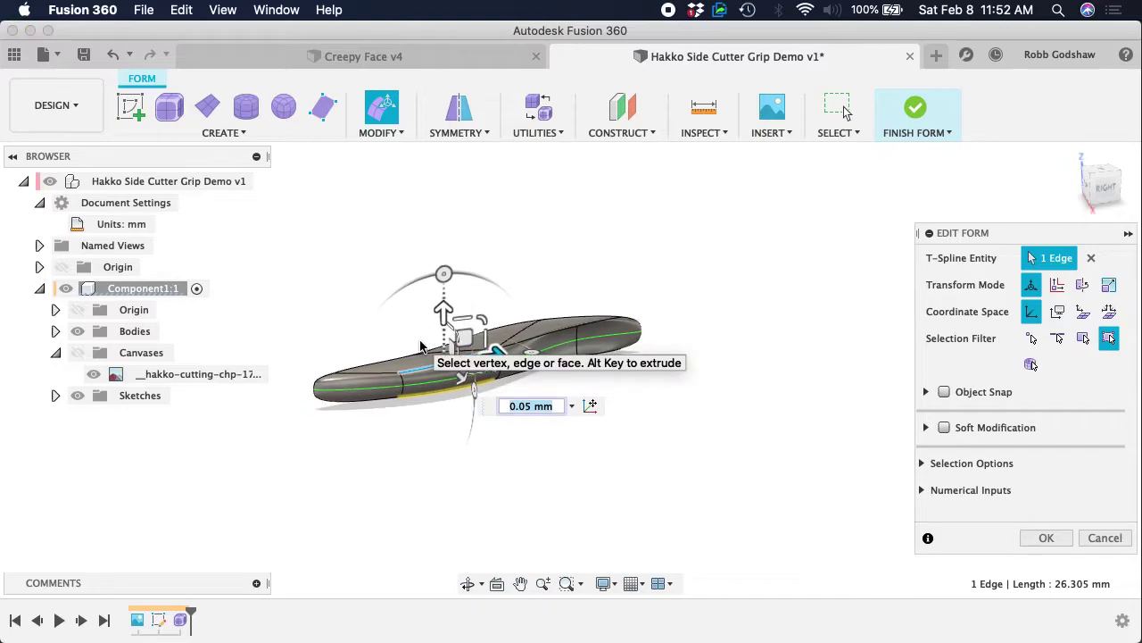
pyautogui.hscroll(-2, 444, 332)
pyautogui.hscroll(2, 459, 343)
pyautogui.keyDown('shift'); pyautogui.hscroll(-5, 478, 355); pyautogui.keyUp('shift')
pyautogui.click(408, 342)
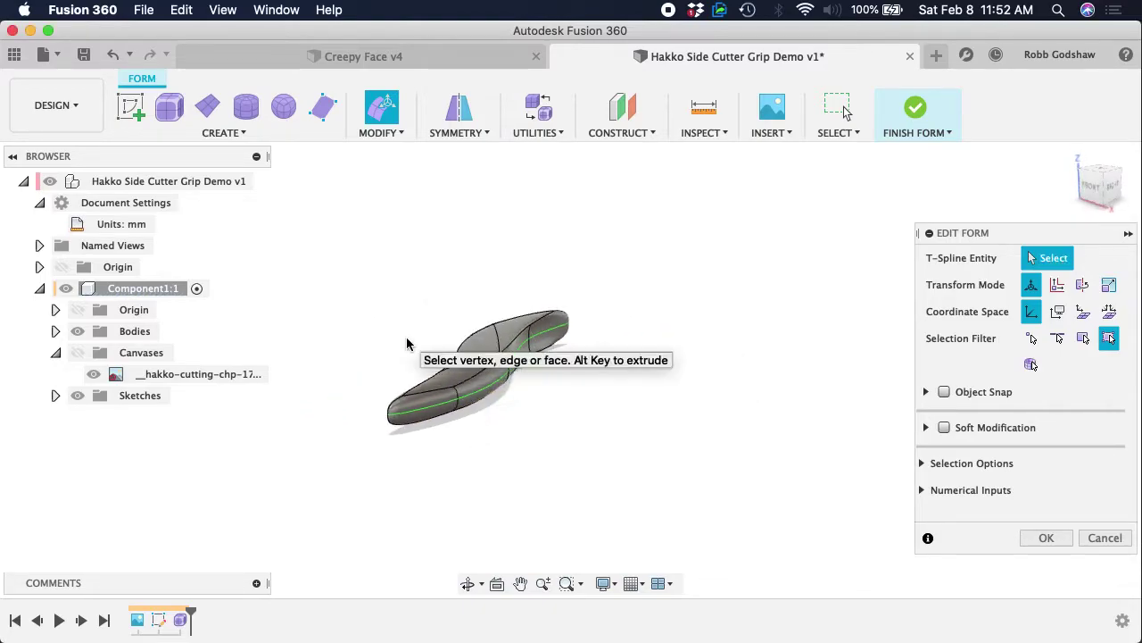
# - Raise the upper side edge, and pull it about 3.83 mm outward and 1.164 mm upward in the front plane
pyautogui.scroll(5, 408, 342)
pyautogui.hscroll(-3, 408, 343)
pyautogui.scroll(5, 407, 343)
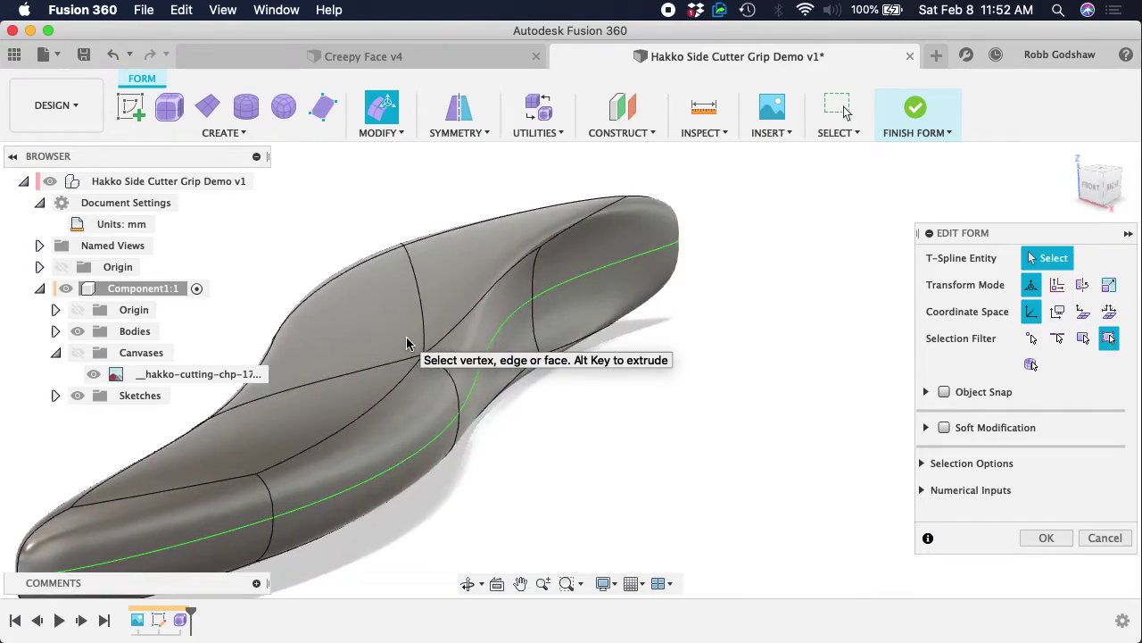
pyautogui.hscroll(-3, 408, 343)
pyautogui.keyDown('shift'); pyautogui.hscroll(-5, 408, 343); pyautogui.keyUp('shift')
pyautogui.keyDown('shift'); pyautogui.hscroll(2, 408, 342); pyautogui.keyUp('shift')
pyautogui.click(381, 105)
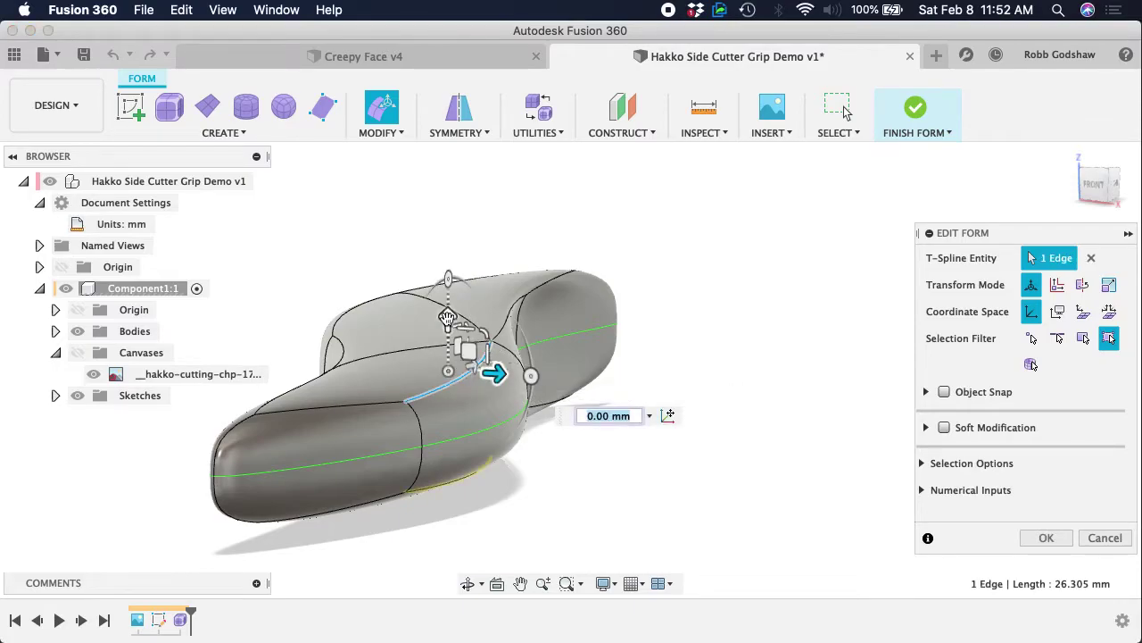
pyautogui.moveTo(447, 318); pyautogui.dragTo(448, 252)
pyautogui.moveTo(493, 309); pyautogui.dragTo(581, 268)
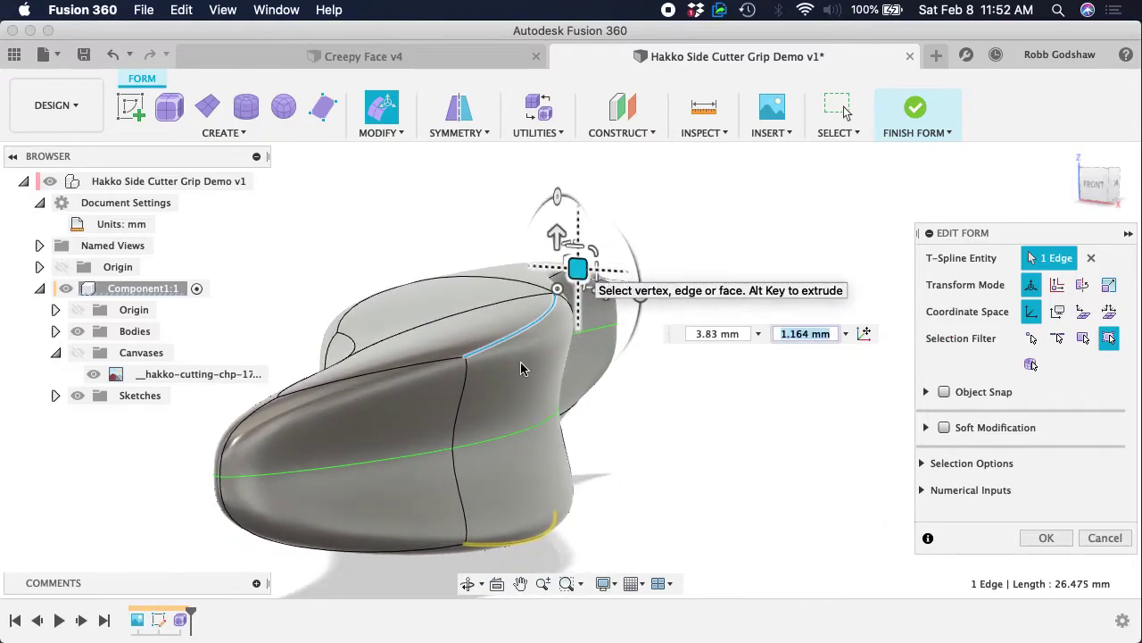
# - Pull the green centreline edge below it about 12.042 mm outward and check the bulge from several sides
pyautogui.click(503, 445)
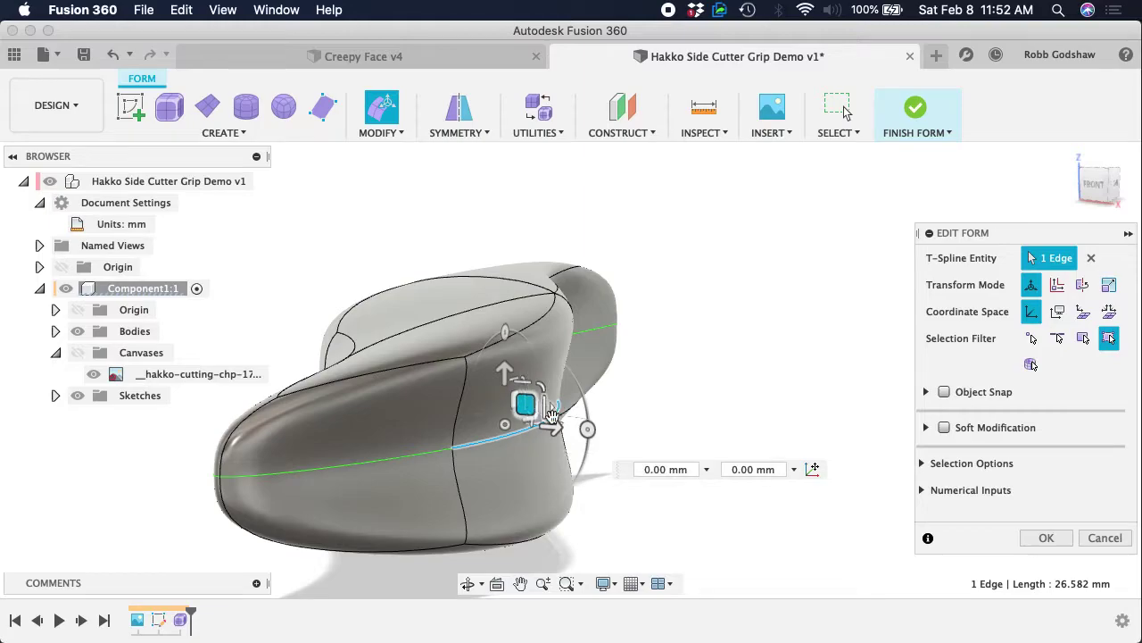
pyautogui.moveTo(551, 432); pyautogui.dragTo(725, 437)
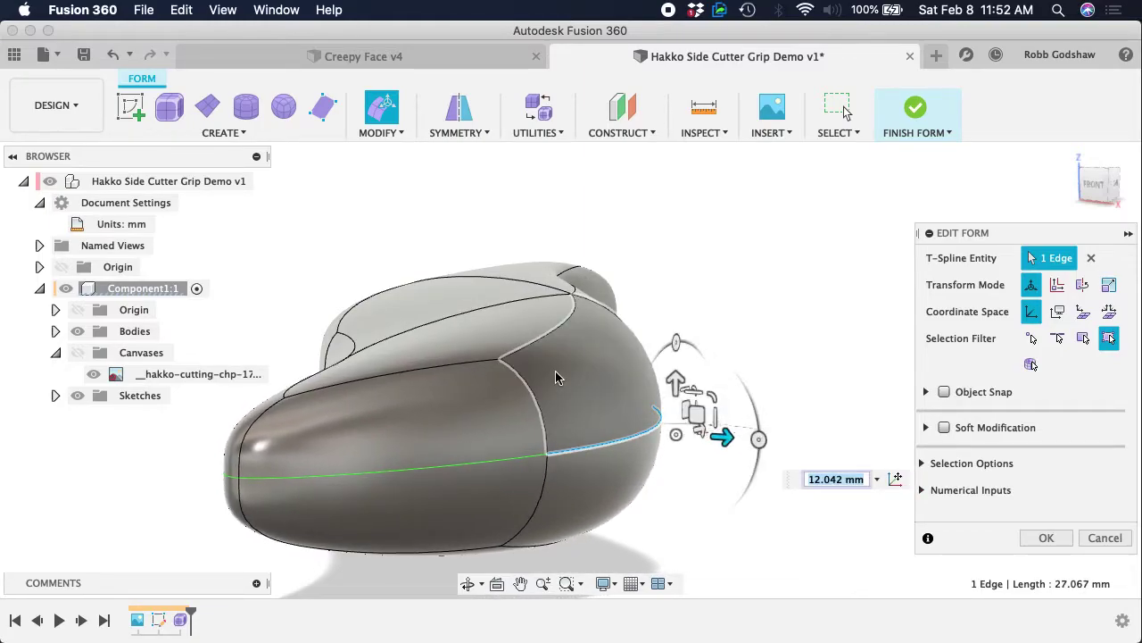
pyautogui.keyDown('shift'); pyautogui.scroll(2, 555, 377); pyautogui.keyUp('shift')
pyautogui.keyDown('shift'); pyautogui.hscroll(10, 555, 377); pyautogui.keyUp('shift')
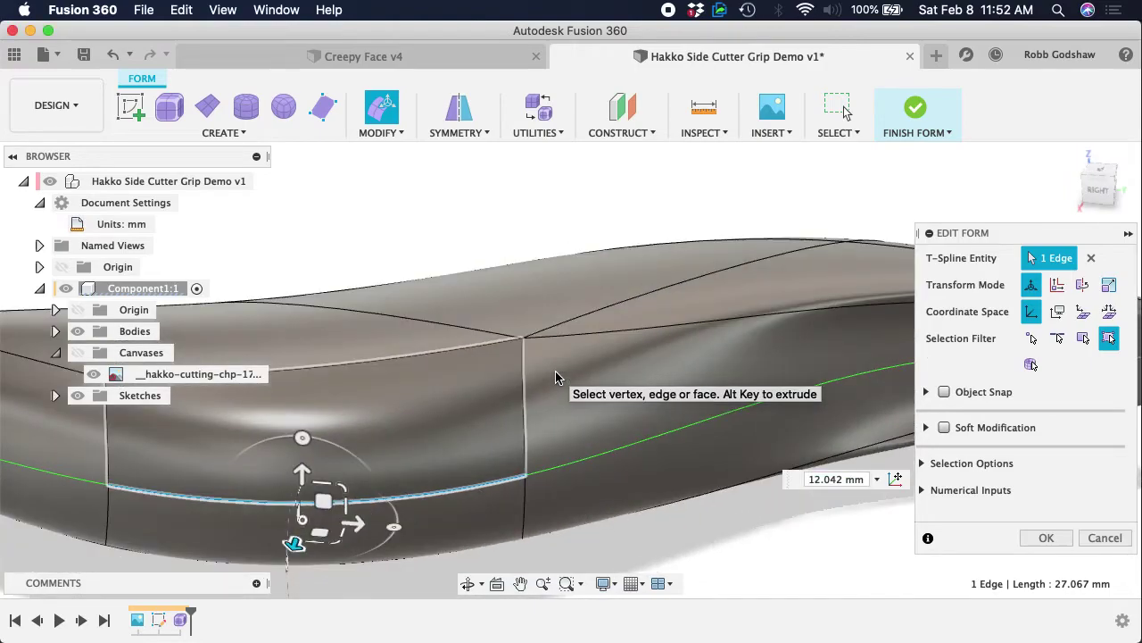
pyautogui.keyDown('shift'); pyautogui.hscroll(-10, 555, 376); pyautogui.keyUp('shift')
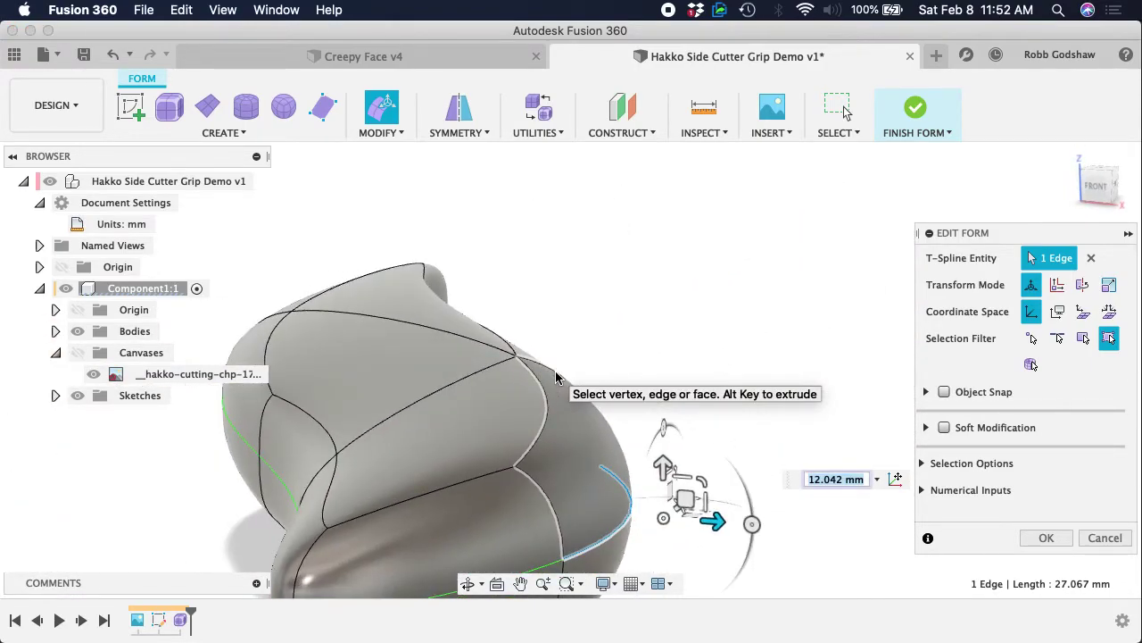
pyautogui.keyDown('shift'); pyautogui.hscroll(10, 555, 376); pyautogui.keyUp('shift')
pyautogui.keyDown('shift'); pyautogui.scroll(-3, 555, 377); pyautogui.keyUp('shift')
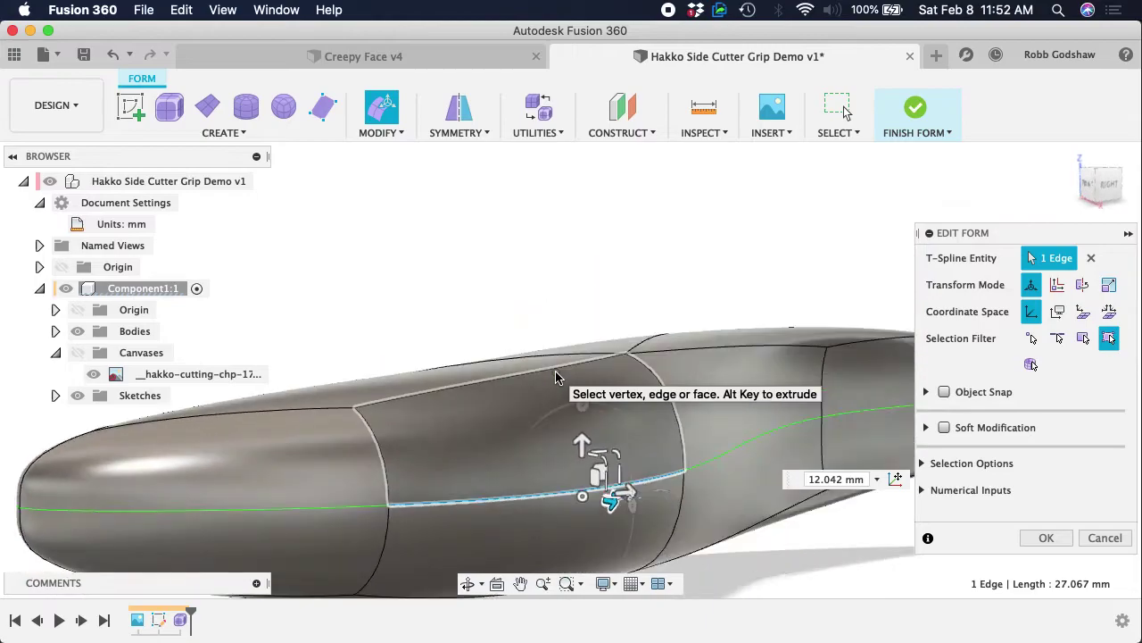
# - Enable Soft Modification and move the upper side vertex at the grip's middle about -5.257 mm and -0.431 mm in the front plane
pyautogui.keyDown('shift'); pyautogui.hscroll(-10, 555, 376); pyautogui.keyUp('shift')
pyautogui.keyDown('shift'); pyautogui.hscroll(10, 555, 377); pyautogui.keyUp('shift')
pyautogui.keyDown('shift'); pyautogui.scroll(-3, 555, 377); pyautogui.keyUp('shift')
pyautogui.keyDown('shift'); pyautogui.scroll(4, 555, 376); pyautogui.keyUp('shift')
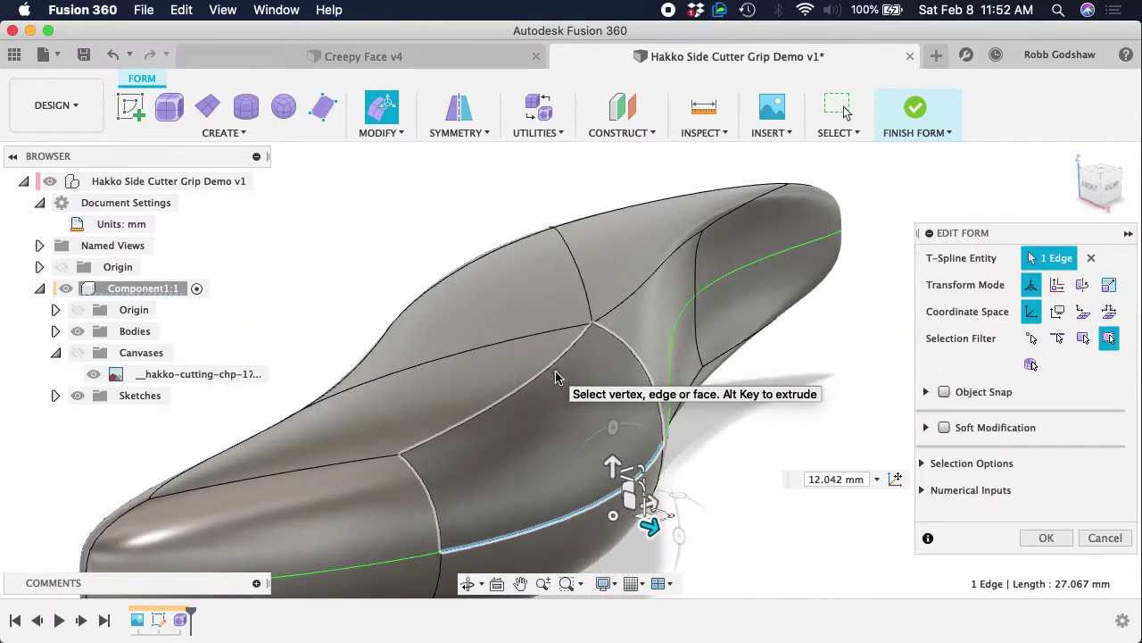
pyautogui.click(944, 427)
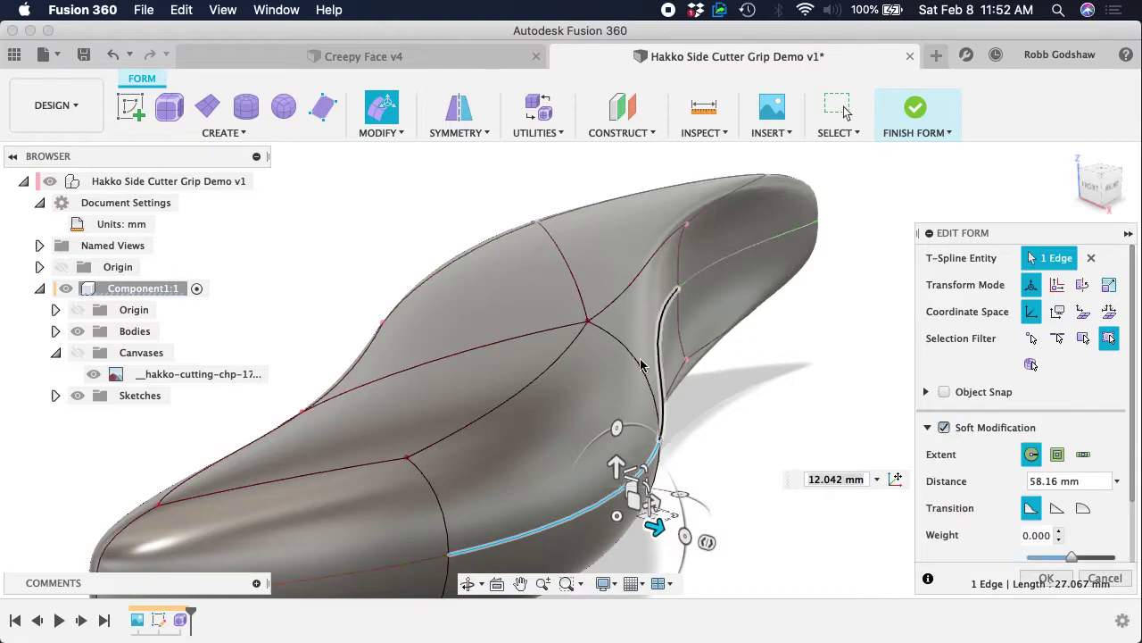
pyautogui.click(761, 438)
pyautogui.click(588, 322)
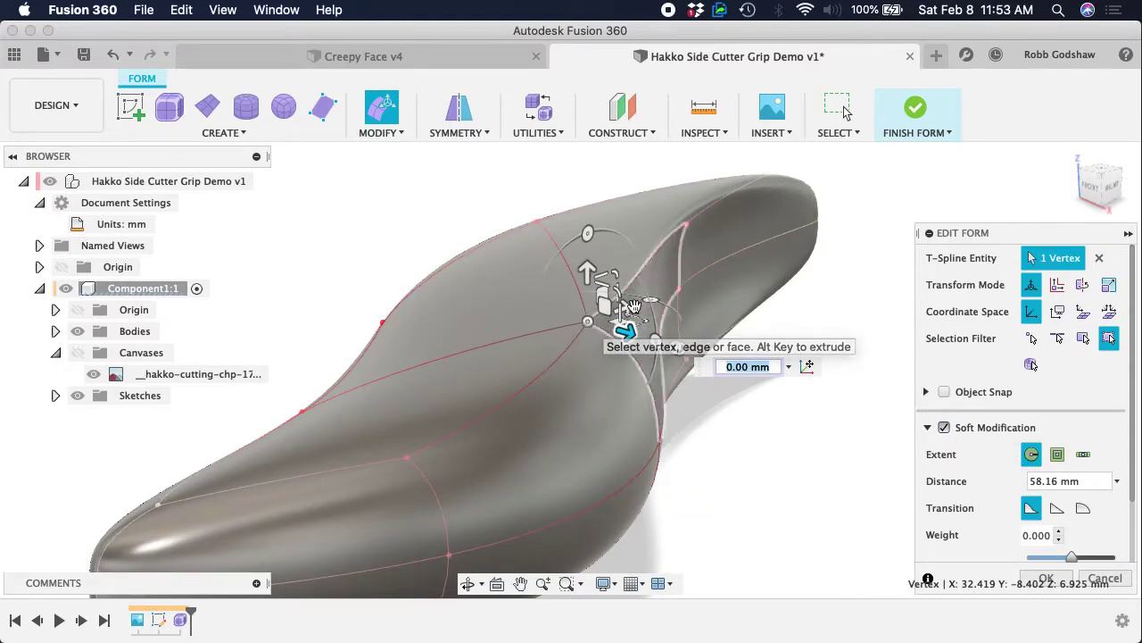
pyautogui.moveTo(604, 308); pyautogui.dragTo(546, 302)
pyautogui.hscroll(-5, 560, 401)
pyautogui.scroll(-3, 559, 401)
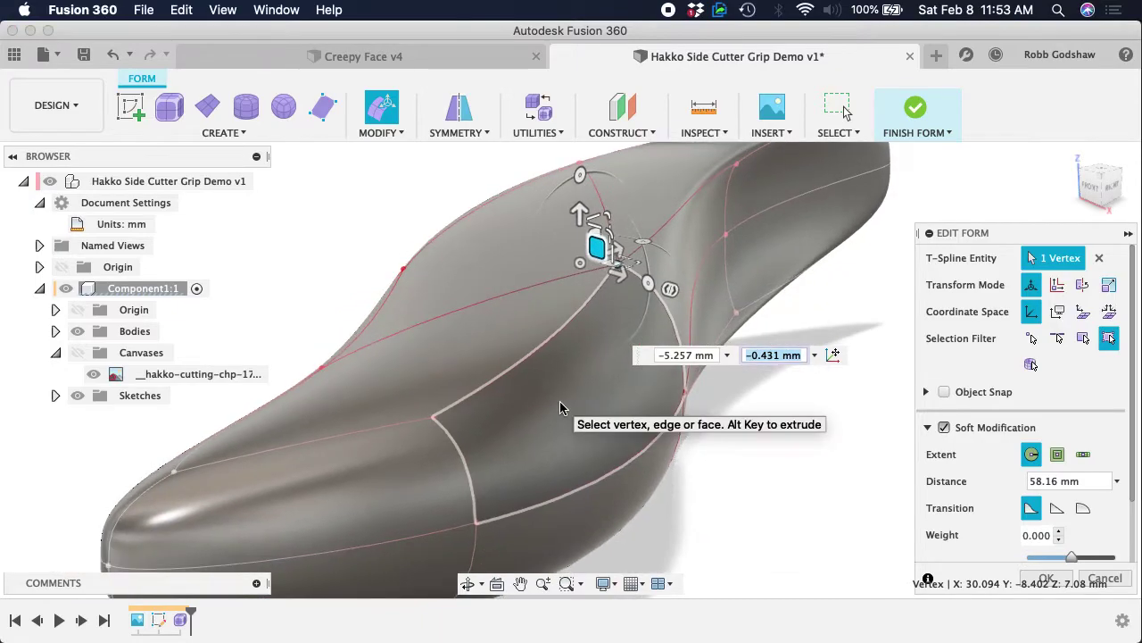
# - Move the neighbouring upper side vertex toward the front end about -3.358 mm and 3.233 mm in the front plane
pyautogui.click(512, 385)
pyautogui.keyDown('shift'); pyautogui.hscroll(-8, 515, 386); pyautogui.keyUp('shift')
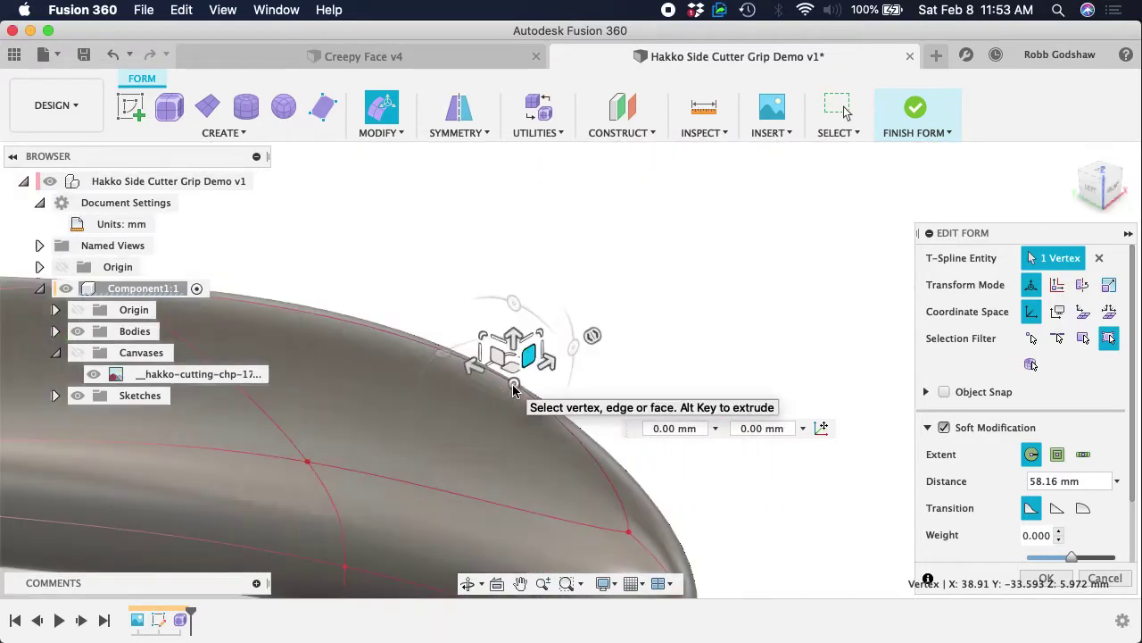
pyautogui.moveTo(536, 358); pyautogui.dragTo(489, 333)
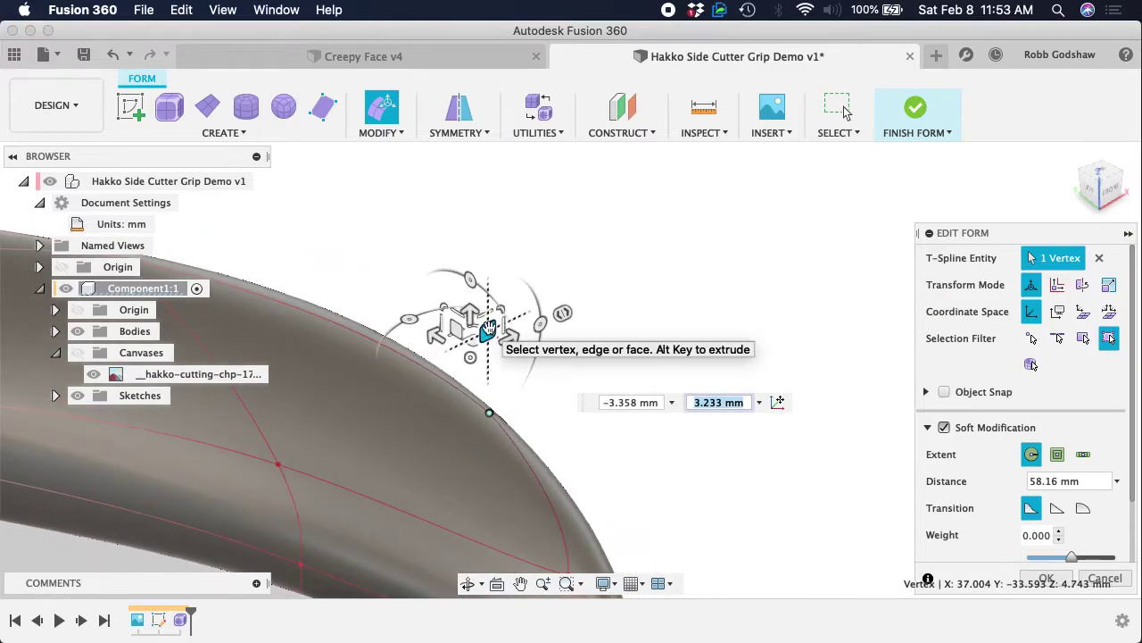
pyautogui.keyDown('shift'); pyautogui.hscroll(10, 489, 327); pyautogui.keyUp('shift')
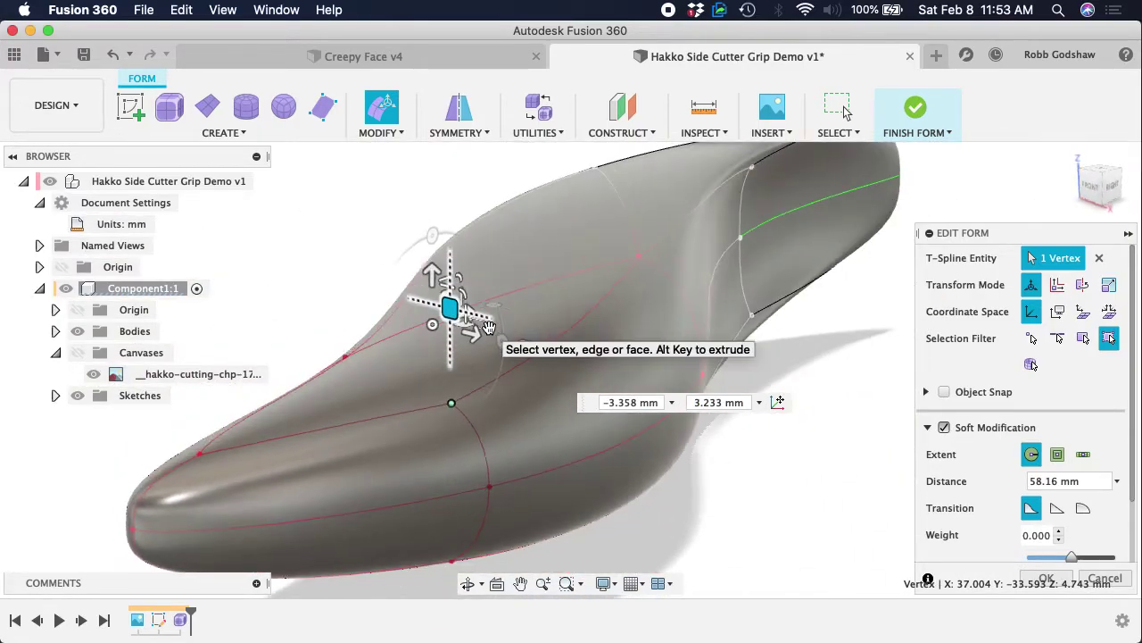
# - Move the upper vertex near the front tip about 1.633 mm and 1.357 mm in the front plane, and accept the form edit
pyautogui.click(211, 438)
pyautogui.moveTo(219, 442)
pyautogui.mouseDown()
pyautogui.moveTo(179, 466)
pyautogui.moveTo(214, 482)
pyautogui.moveTo(264, 403)
pyautogui.moveTo(277, 407)
pyautogui.moveTo(247, 434)
pyautogui.moveTo(261, 395)
pyautogui.moveTo(235, 425)
pyautogui.mouseUp()
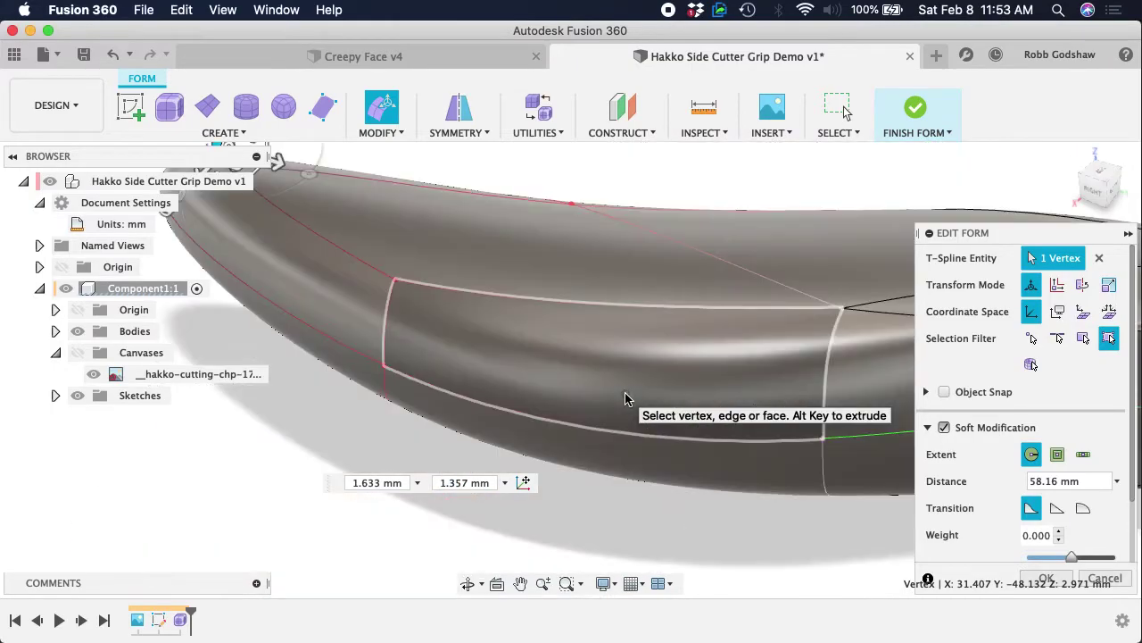
pyautogui.hscroll(5, 625, 398)
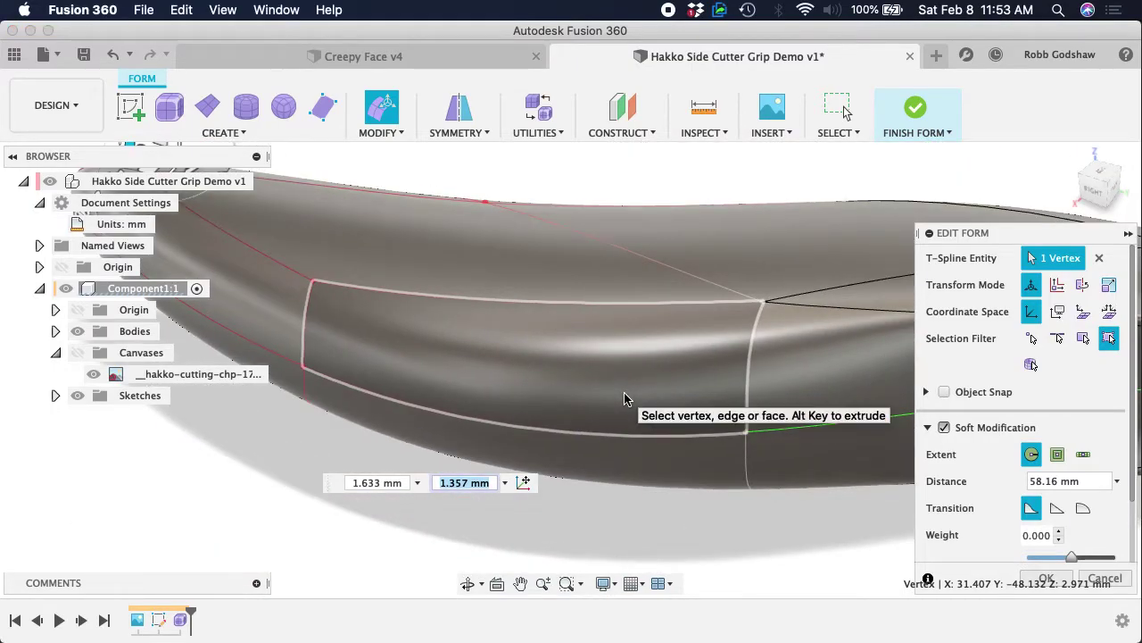
pyautogui.hscroll(6, 624, 399)
pyautogui.hscroll(5, 625, 399)
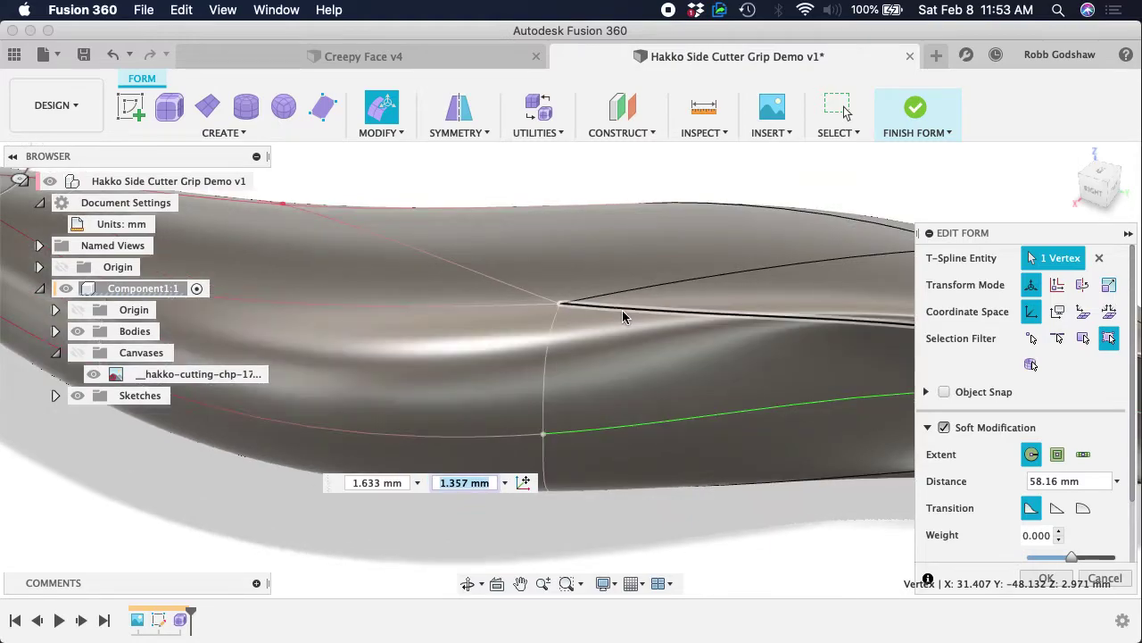
pyautogui.keyDown('shift'); pyautogui.hscroll(-10, 591, 336); pyautogui.keyUp('shift')
pyautogui.keyDown('shift'); pyautogui.hscroll(-8, 589, 336); pyautogui.keyUp('shift')
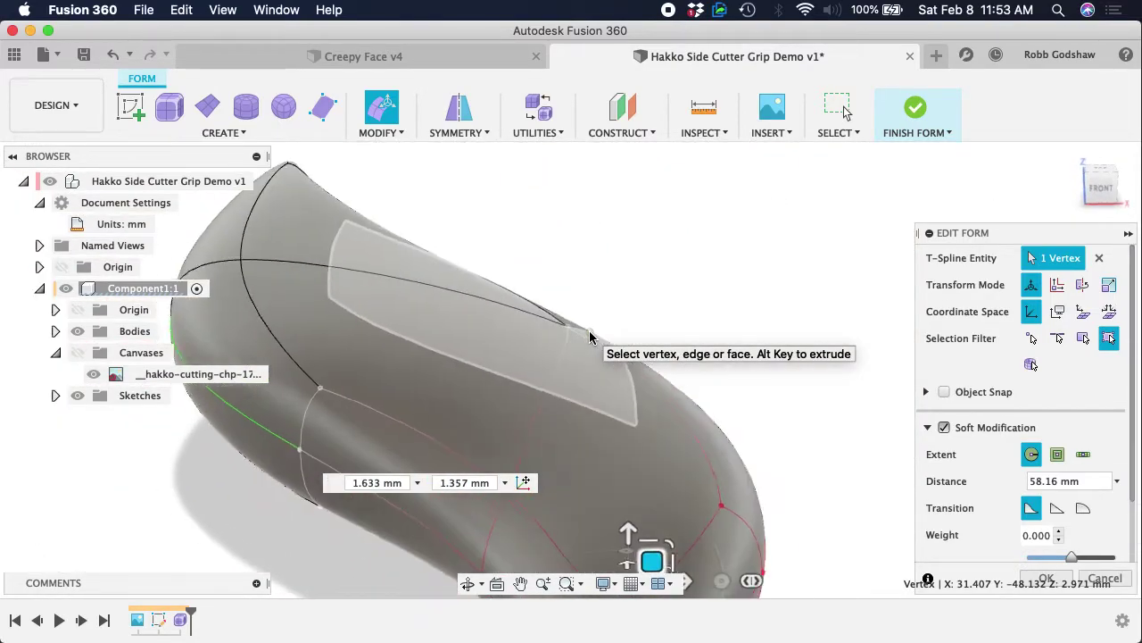
pyautogui.moveTo(993, 234); pyautogui.dragTo(973, 186)
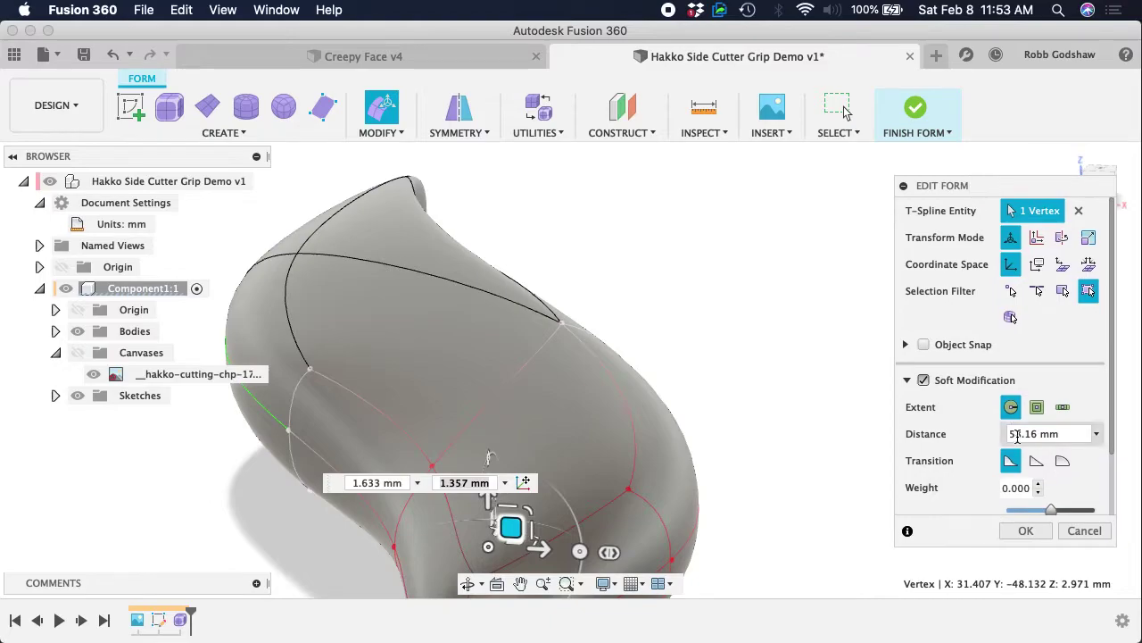
pyautogui.click(1025, 531)
# - Crease the chain of upper edges running along the grip's left side and check the sharp border from all around
pyautogui.click(384, 134)
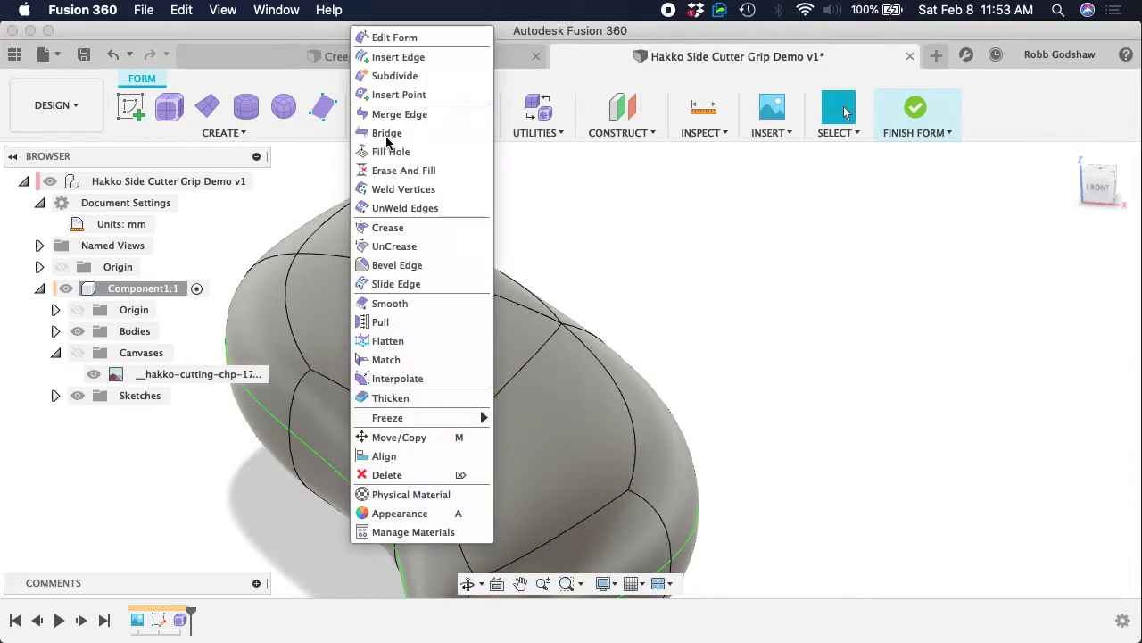
pyautogui.click(387, 227)
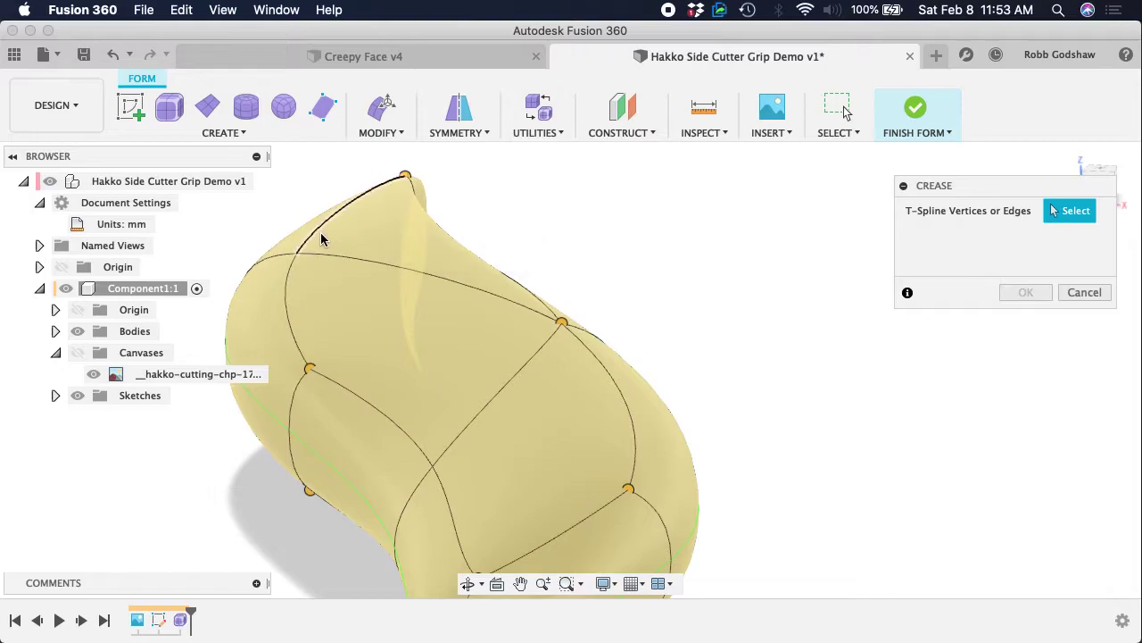
pyautogui.click(315, 243)
pyautogui.click(289, 299)
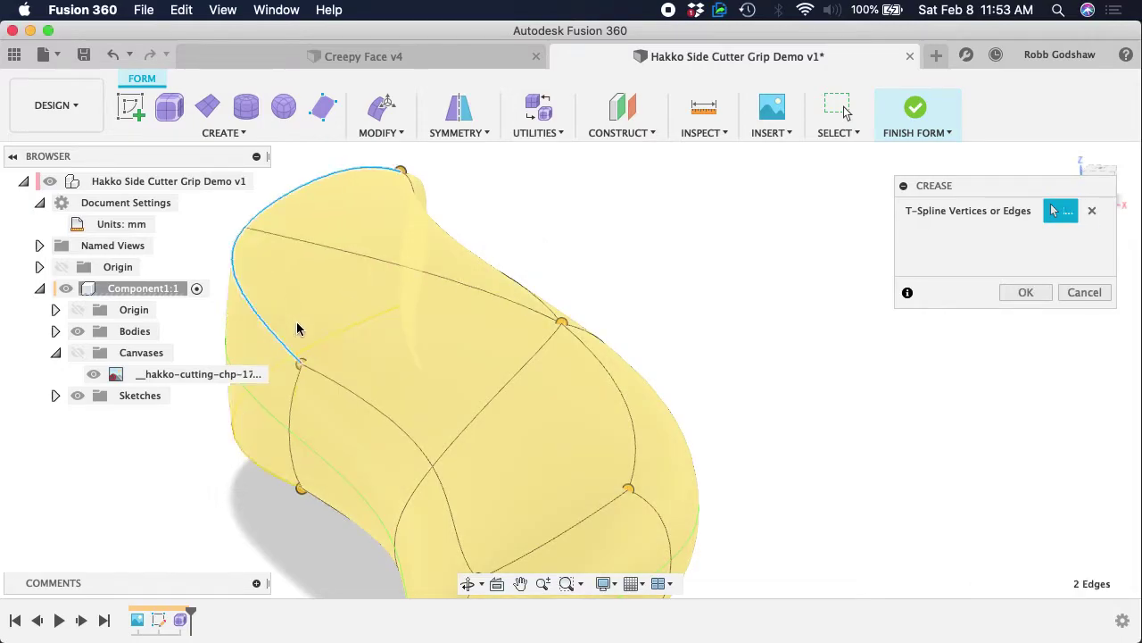
pyautogui.click(338, 390)
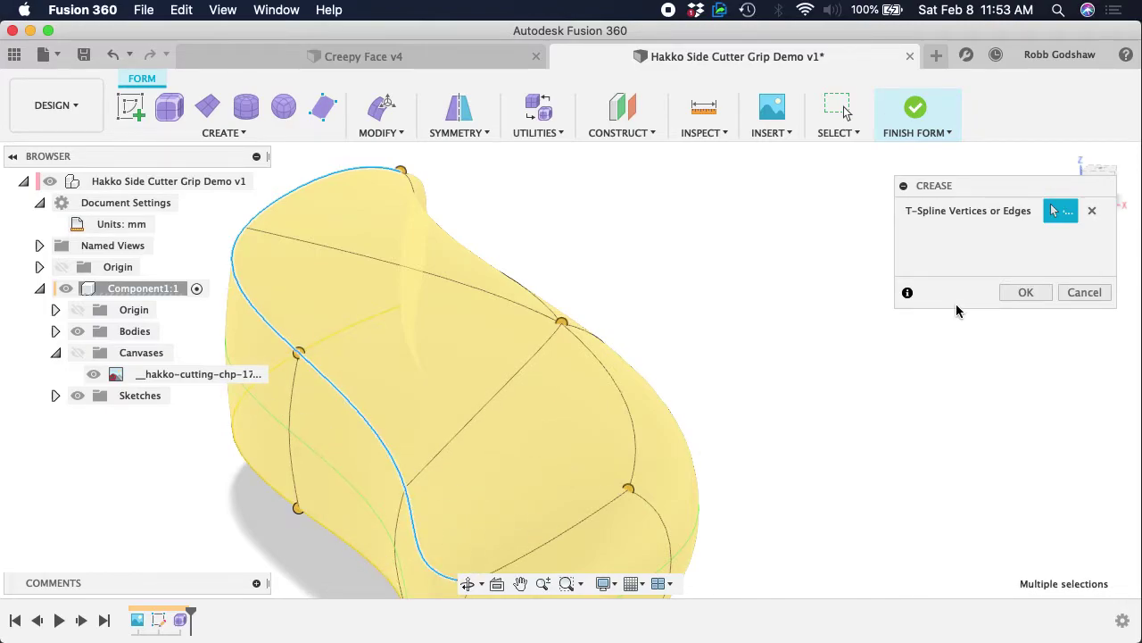
pyautogui.click(1025, 292)
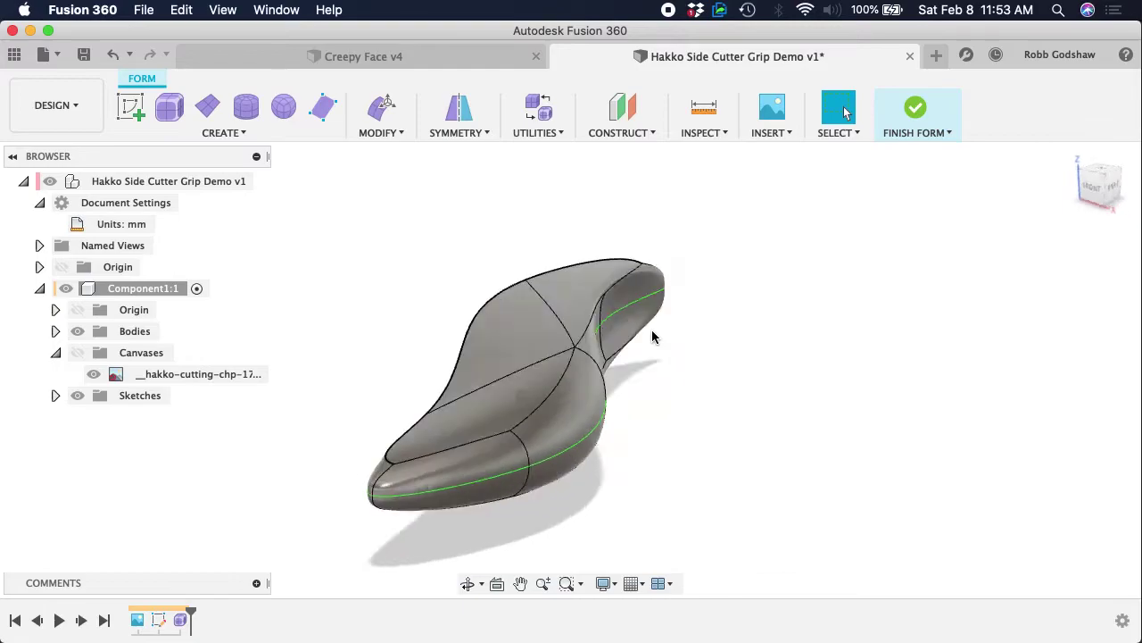
pyautogui.keyDown('shift'); pyautogui.scroll(-10, 651, 337); pyautogui.keyUp('shift')
pyautogui.keyDown('shift'); pyautogui.scroll(-10, 652, 336); pyautogui.keyUp('shift')
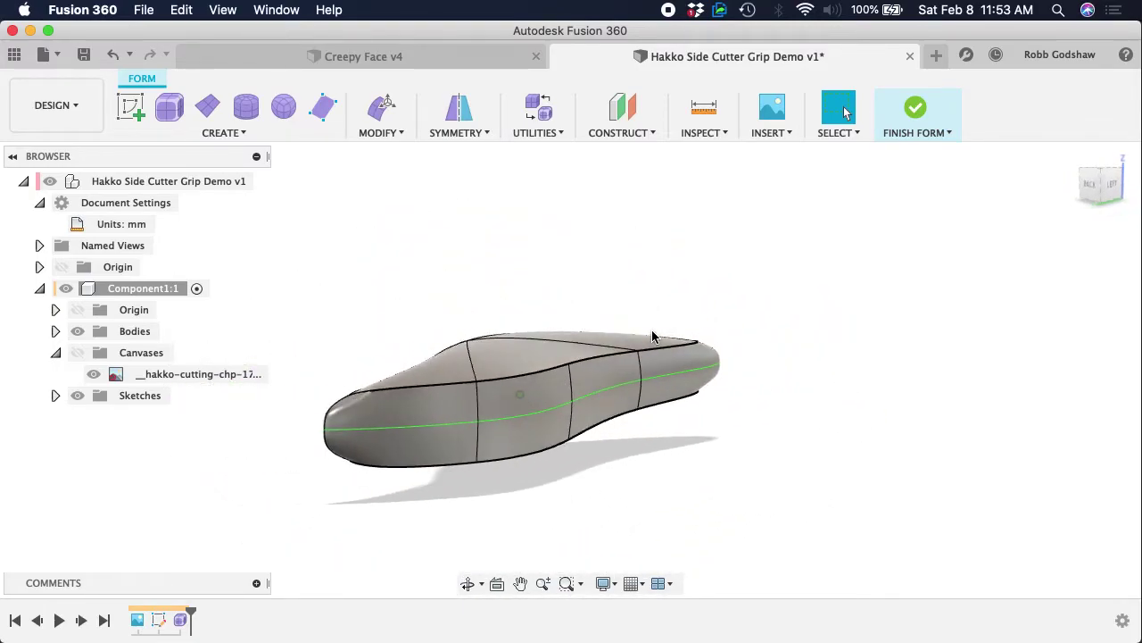
pyautogui.keyDown('shift'); pyautogui.scroll(-10, 651, 337); pyautogui.keyUp('shift')
pyautogui.keyDown('shift'); pyautogui.scroll(-10, 652, 337); pyautogui.keyUp('shift')
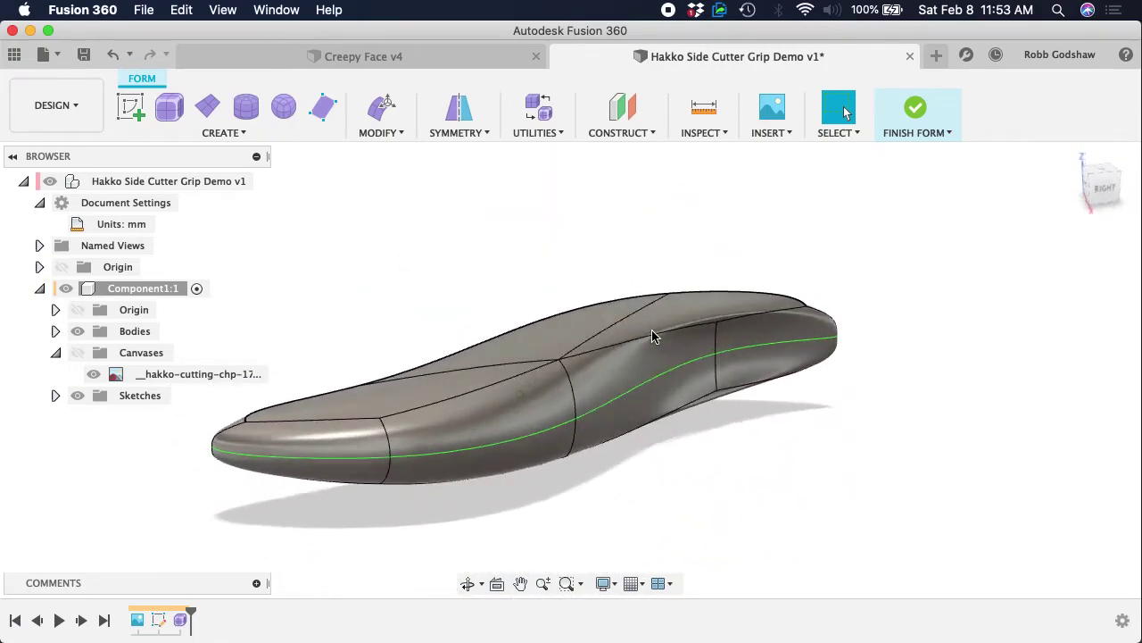
pyautogui.keyDown('shift'); pyautogui.scroll(-10, 652, 336); pyautogui.keyUp('shift')
pyautogui.keyDown('shift'); pyautogui.scroll(-3, 652, 337); pyautogui.keyUp('shift')
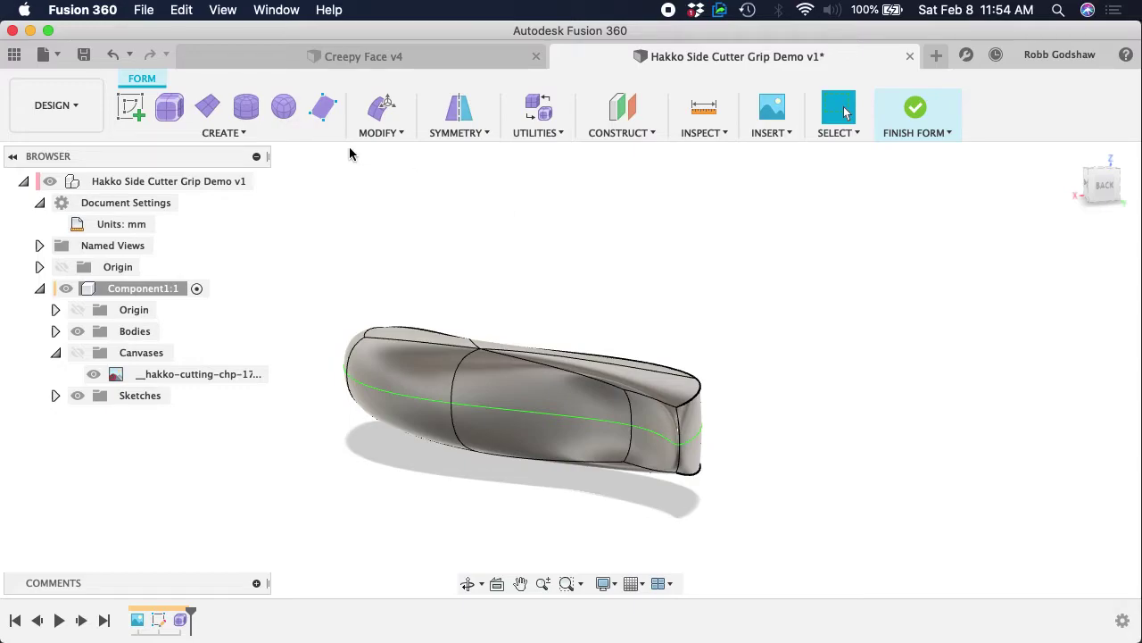
pyautogui.click(384, 109)
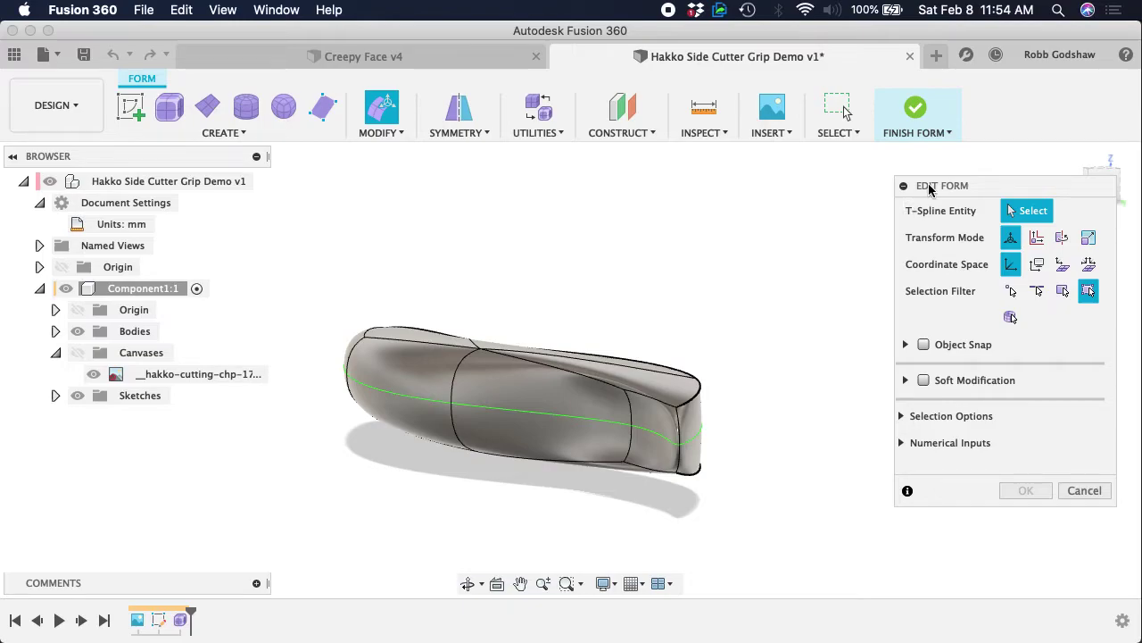
pyautogui.click(903, 185)
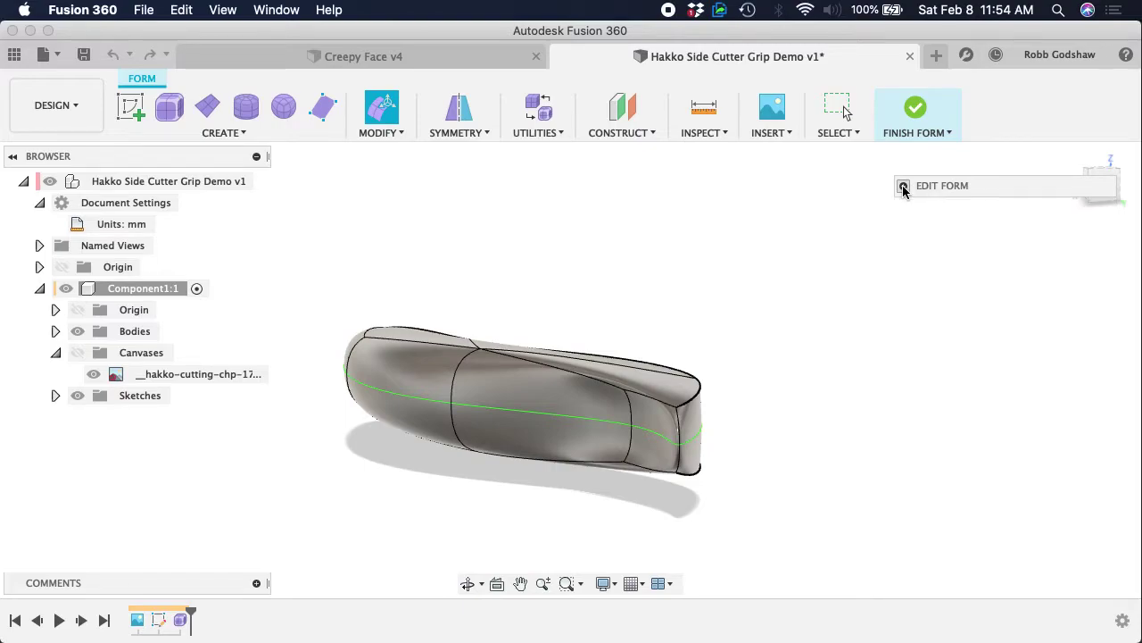
pyautogui.moveTo(577, 408); pyautogui.dragTo(637, 395, button='middle')
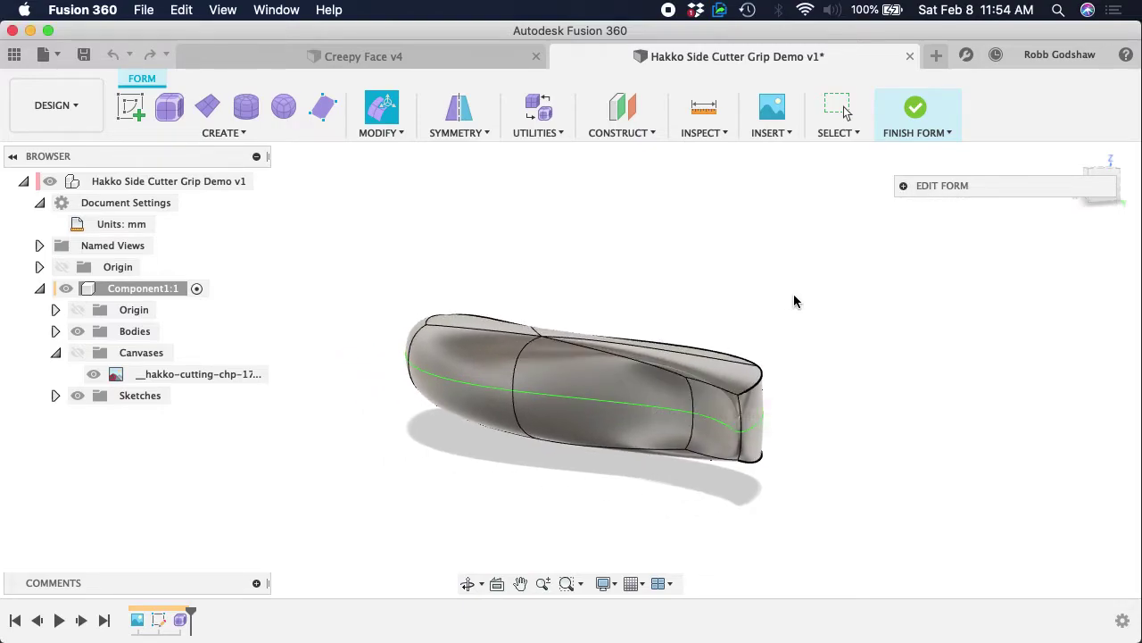
pyautogui.click(534, 344)
pyautogui.click(434, 247)
pyautogui.click(903, 185)
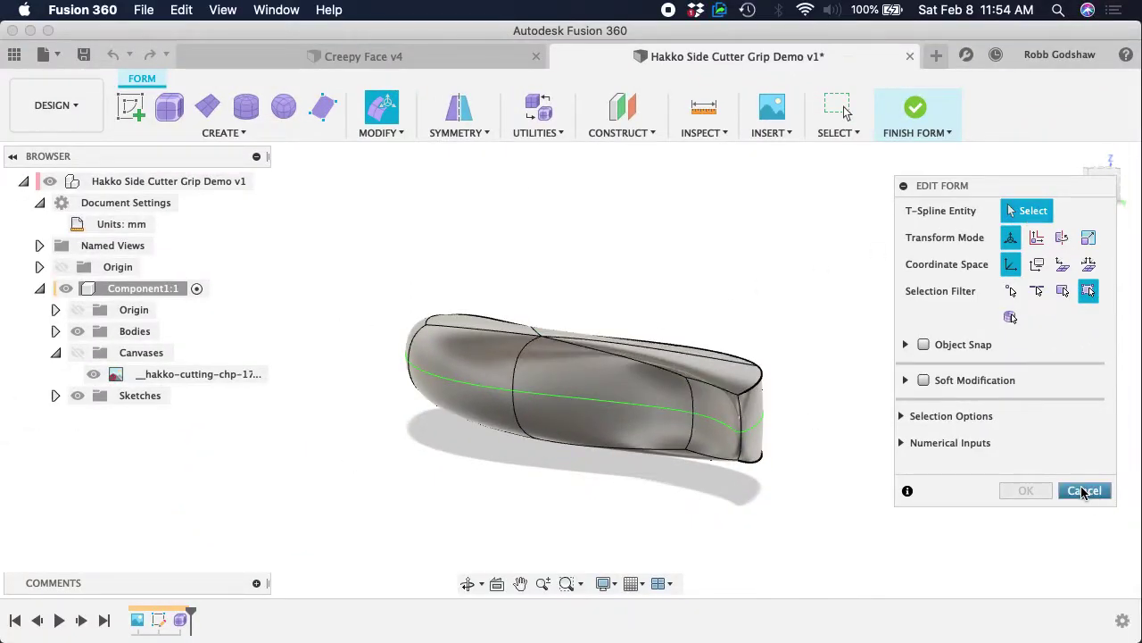
pyautogui.click(903, 186)
pyautogui.click(904, 185)
pyautogui.click(1087, 490)
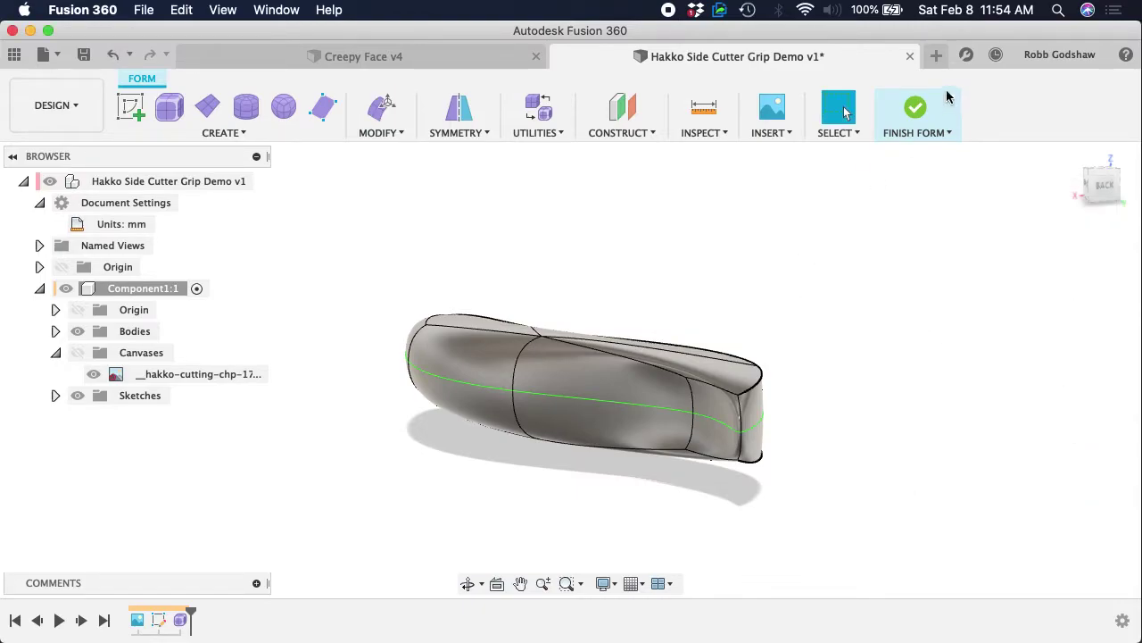
pyautogui.click(382, 108)
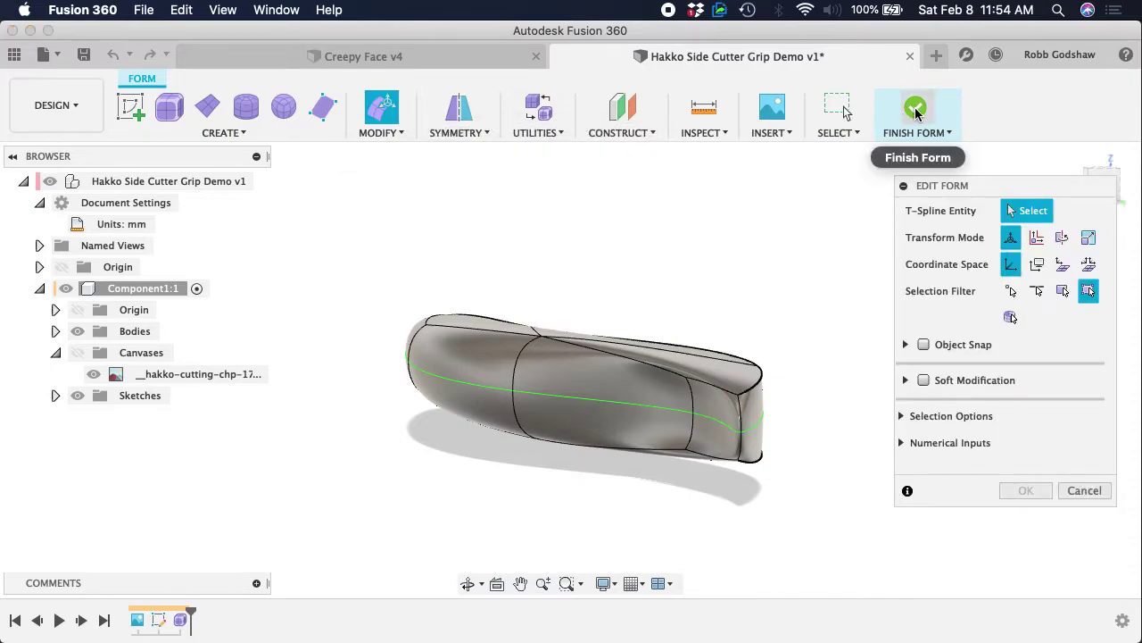
pyautogui.click(1085, 490)
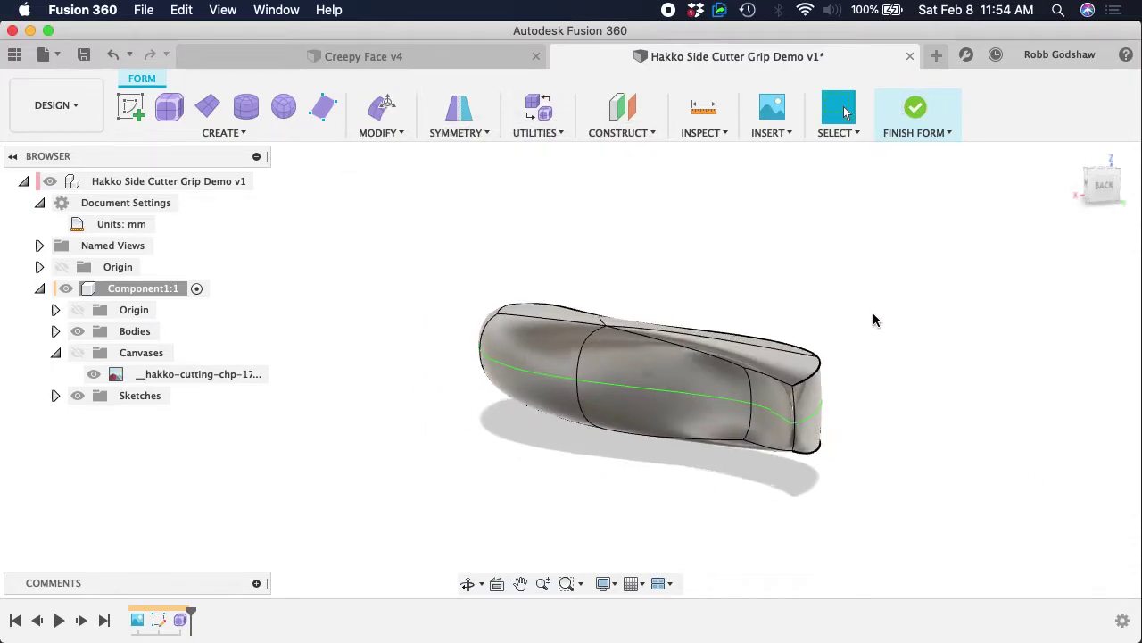
# - Inspect the creased grip from several sides and finish the form to return to solid modelling
pyautogui.keyDown('shift'); pyautogui.scroll(10, 875, 319); pyautogui.keyUp('shift')
pyautogui.keyDown('shift'); pyautogui.scroll(10, 874, 319); pyautogui.keyUp('shift')
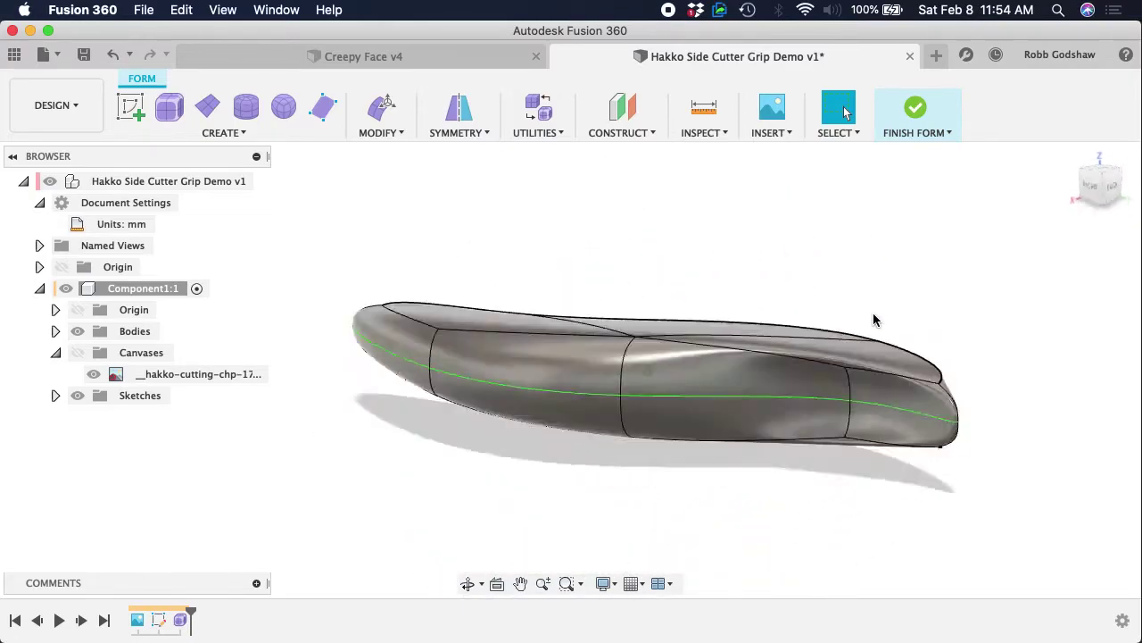
pyautogui.keyDown('shift'); pyautogui.scroll(10, 874, 320); pyautogui.keyUp('shift')
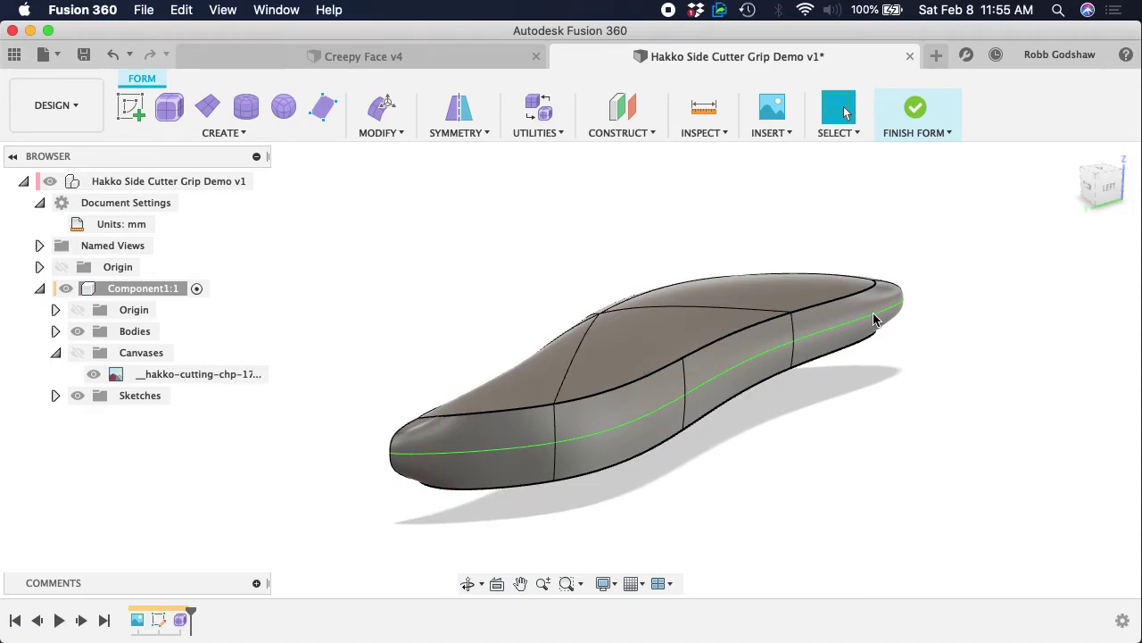
pyautogui.keyDown('shift'); pyautogui.scroll(10, 840, 323); pyautogui.keyUp('shift')
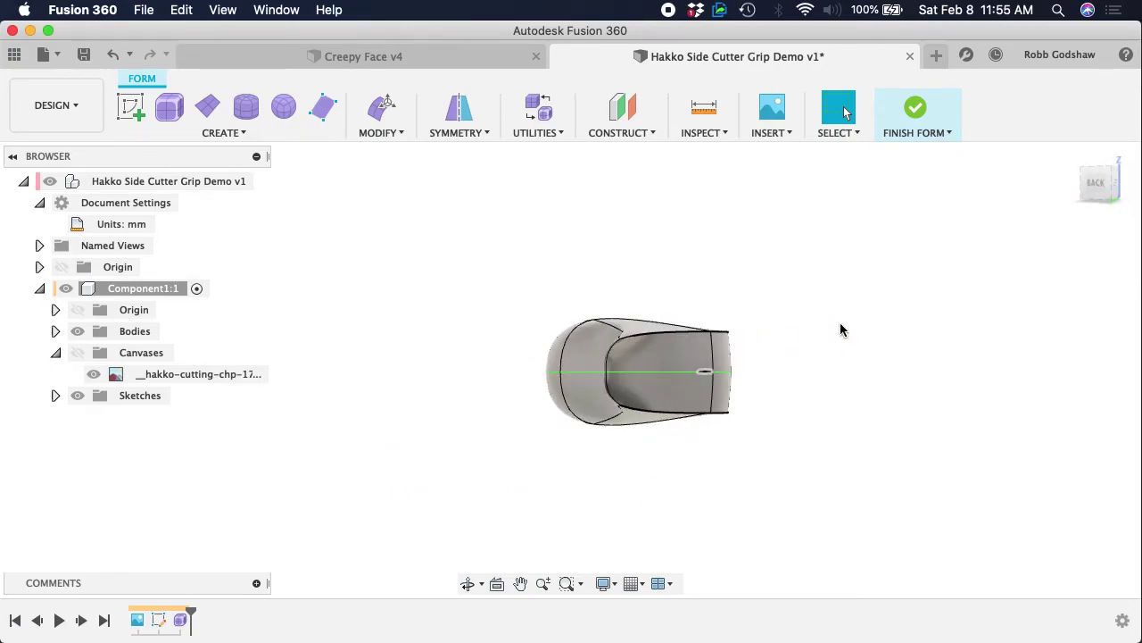
pyautogui.keyDown('shift'); pyautogui.scroll(10, 840, 330); pyautogui.keyUp('shift')
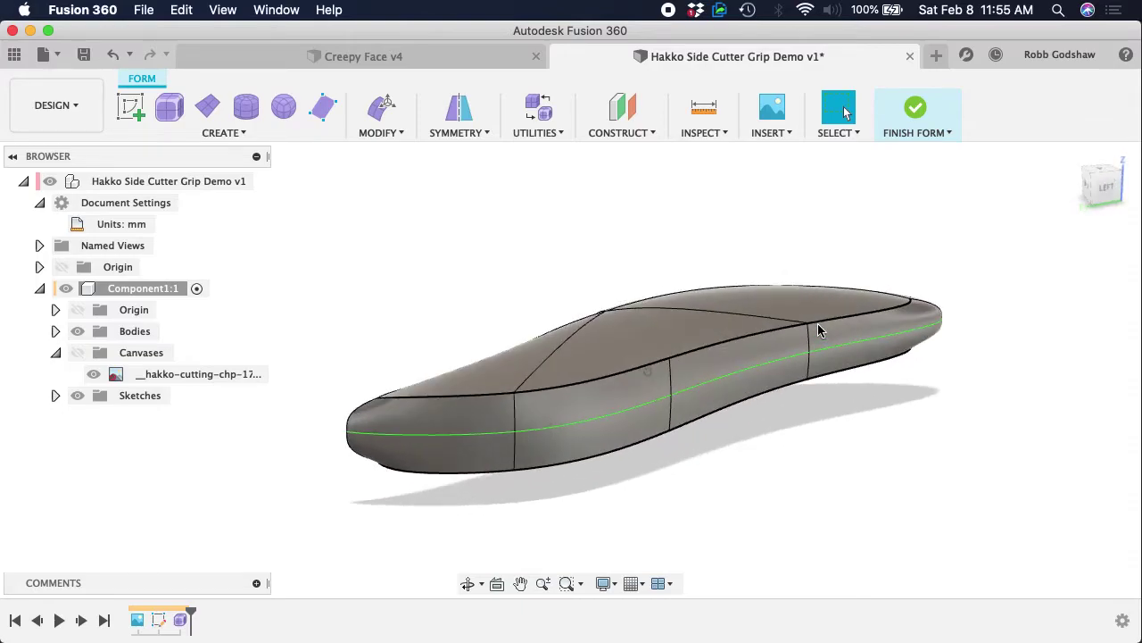
pyautogui.keyDown('shift'); pyautogui.scroll(-10, 819, 330); pyautogui.keyUp('shift')
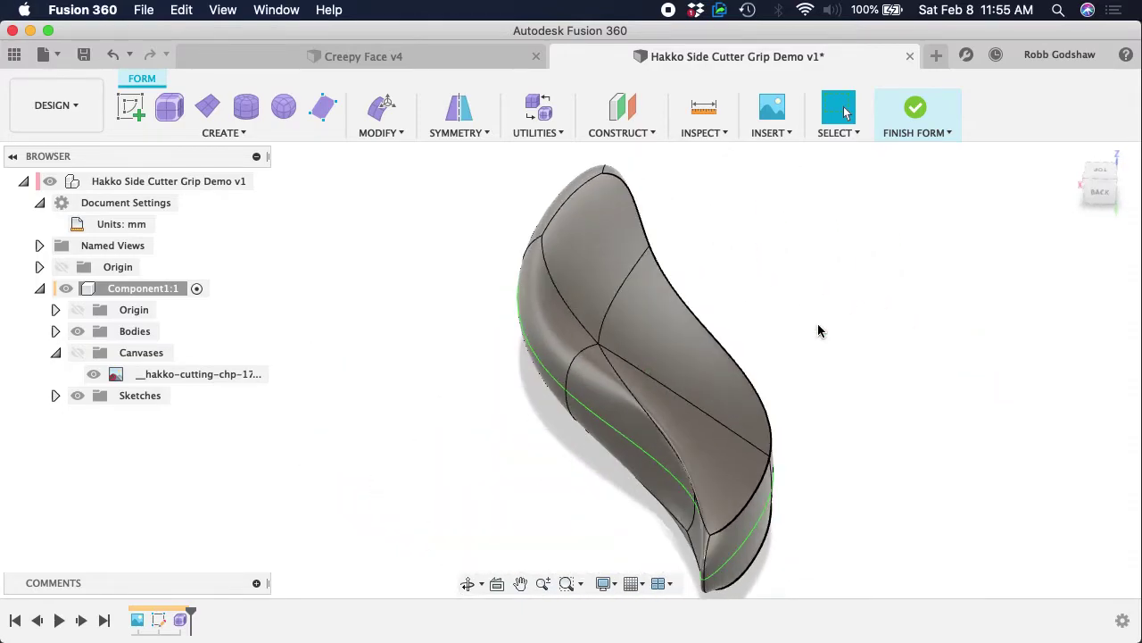
pyautogui.click(917, 110)
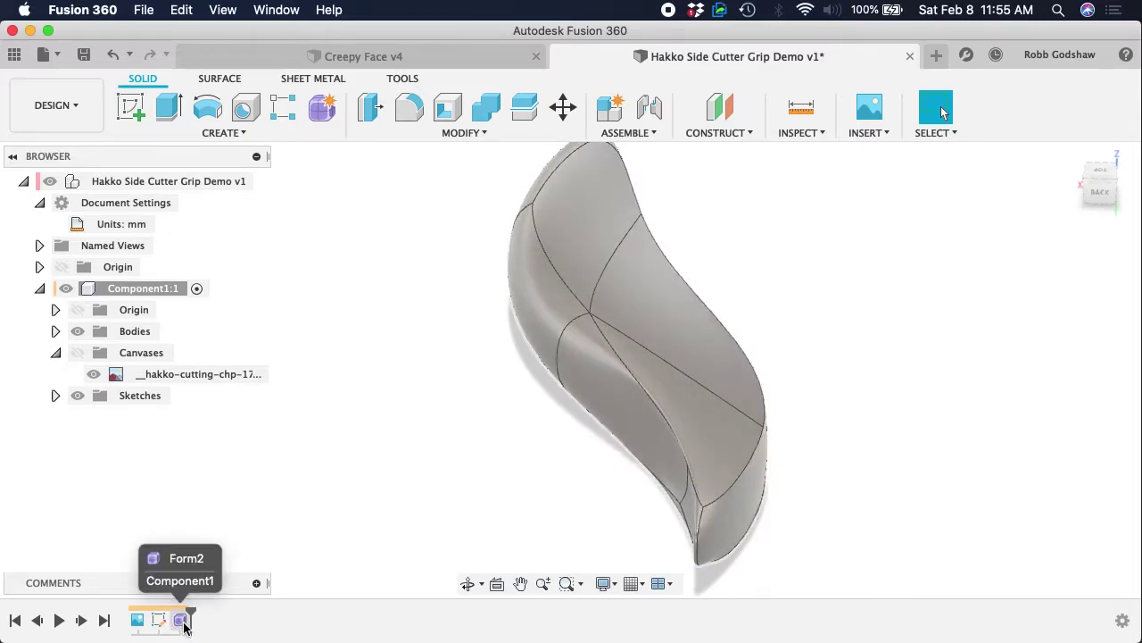
# - Switch to the Creepy Face v4 design and roll its timeline forward to the last feature
pyautogui.click(335, 59)
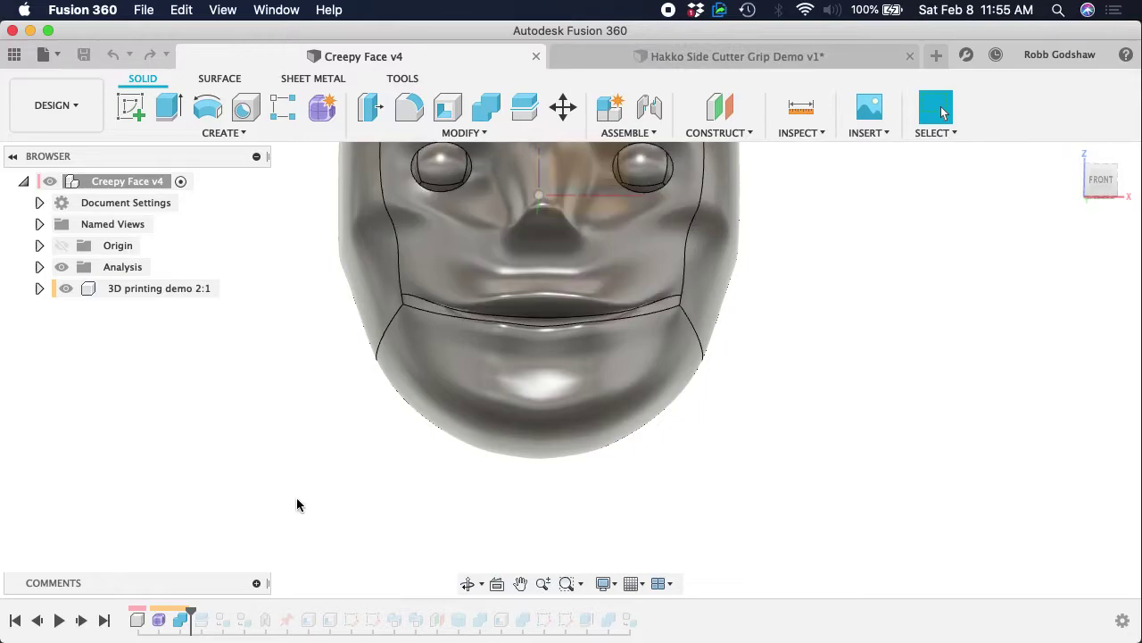
pyautogui.moveTo(189, 608); pyautogui.dragTo(642, 621)
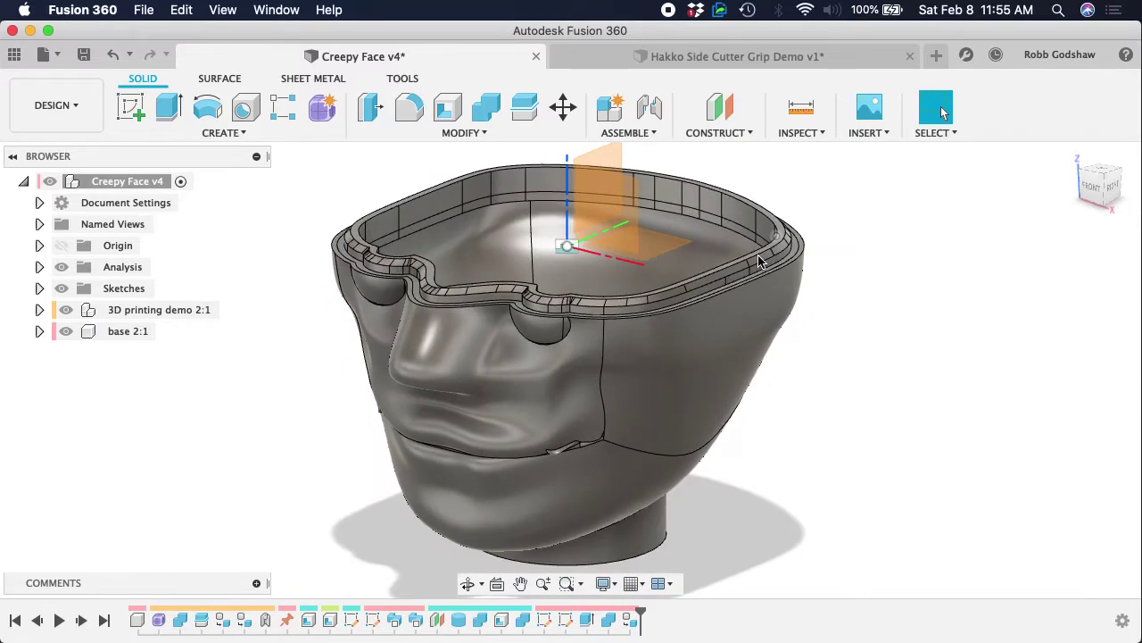
# - Save the Hakko Side Cutter Grip Demo design as a new version and return to the Creepy Face v4 design
pyautogui.click(719, 57)
pyautogui.press('super+s')
pyautogui.press('Return')
pyautogui.click(416, 59)
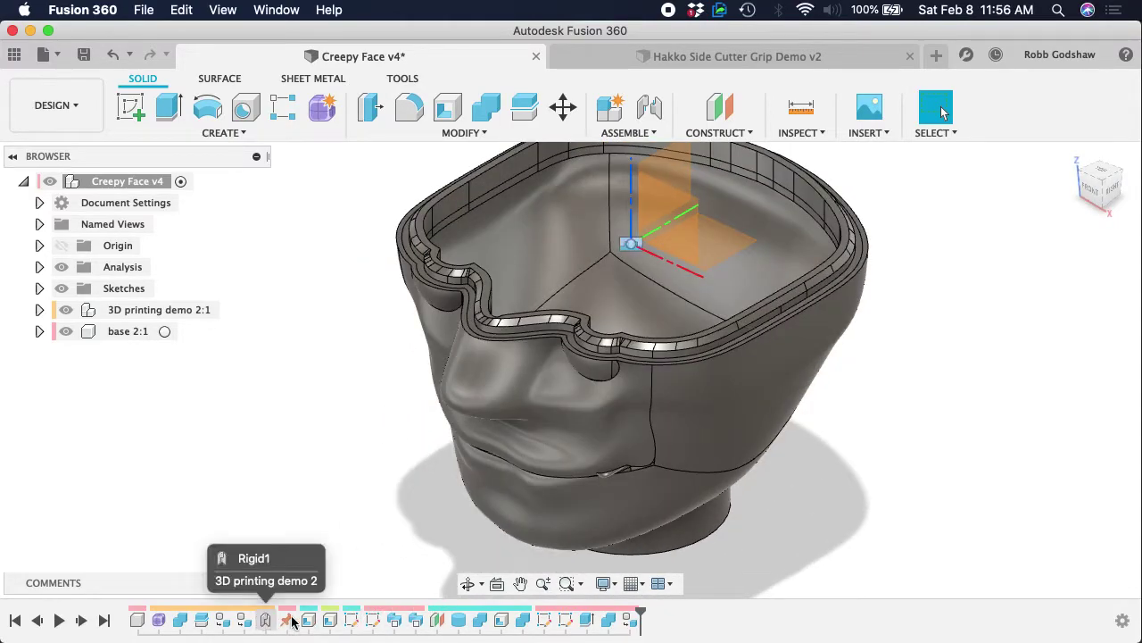
# - Highlight the form feature in the Creepy Face timeline, and locate Form2 in the Hakko Side Cutter Grip Demo timeline
pyautogui.click(160, 620)
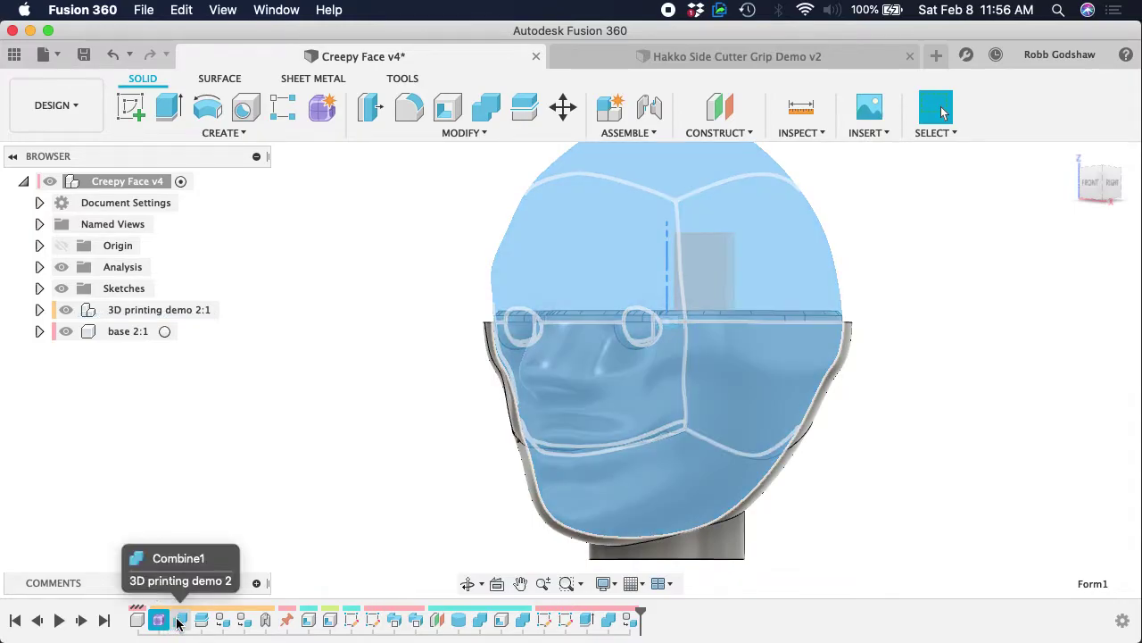
pyautogui.click(844, 64)
pyautogui.click(181, 620)
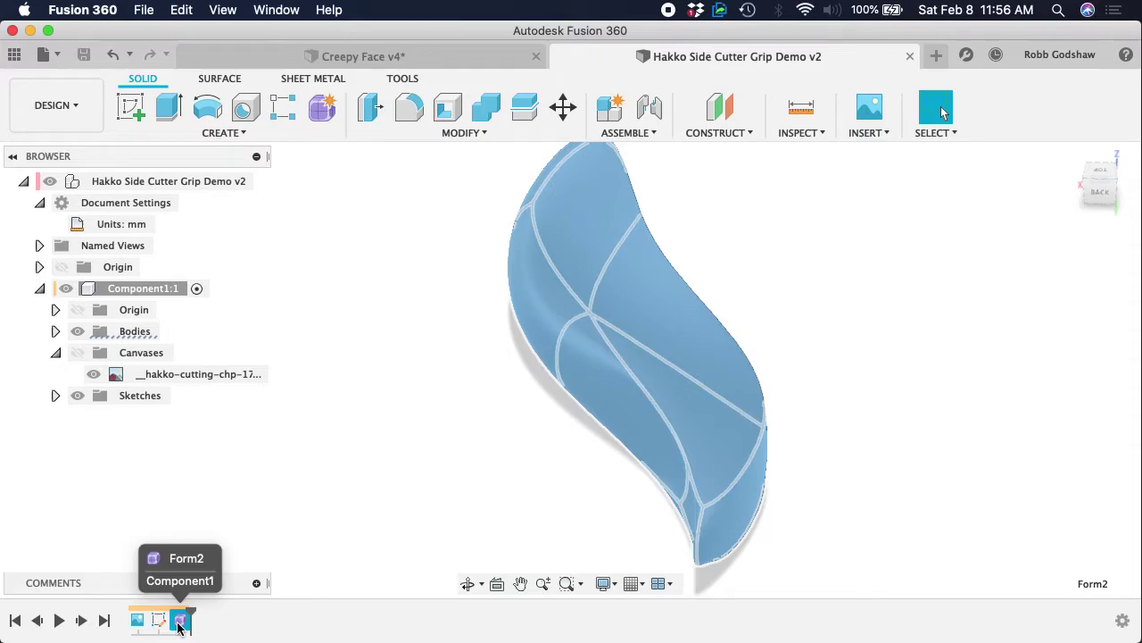
pyautogui.rightClick(178, 625)
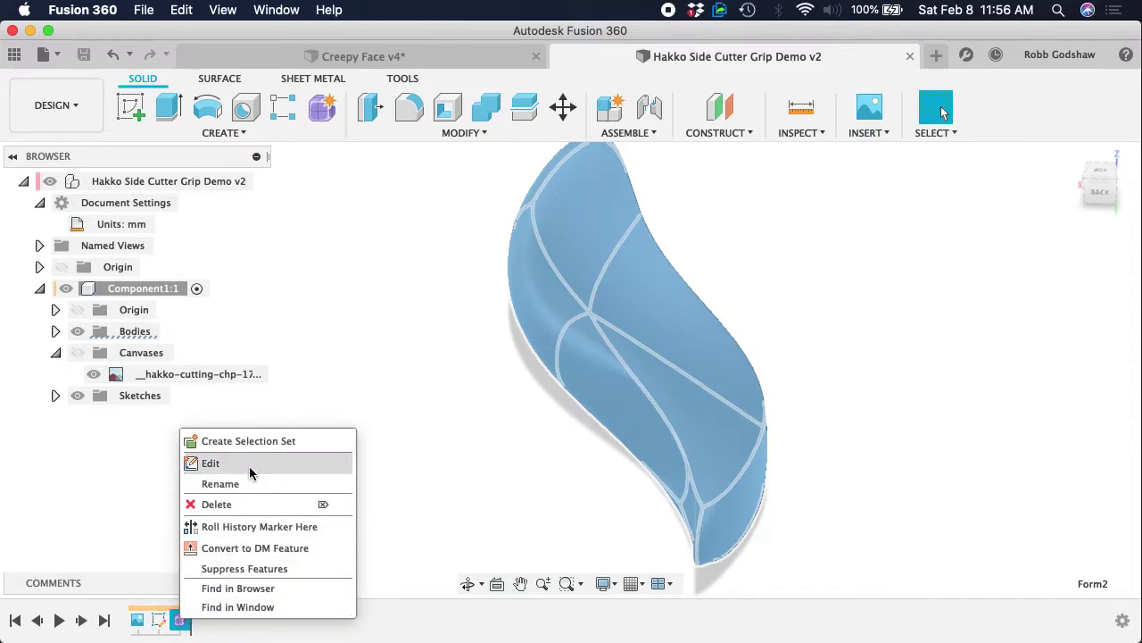
pyautogui.click(378, 311)
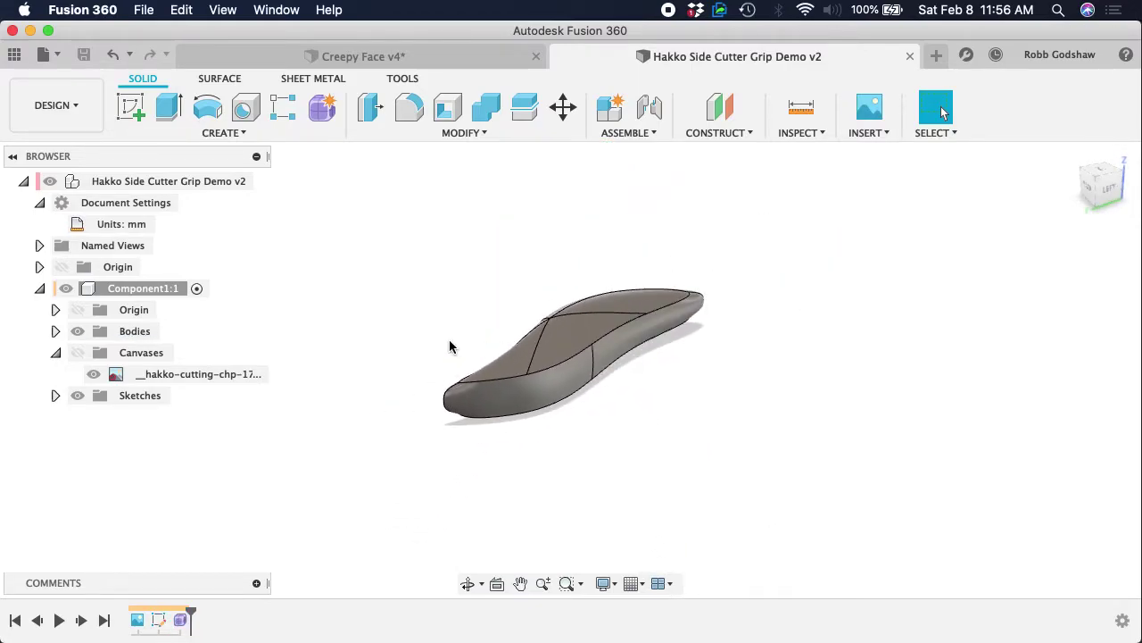
# - List the bodies of Component1 and show its reference canvas of the side cutters again beneath the grip
pyautogui.click(55, 331)
pyautogui.click(145, 360)
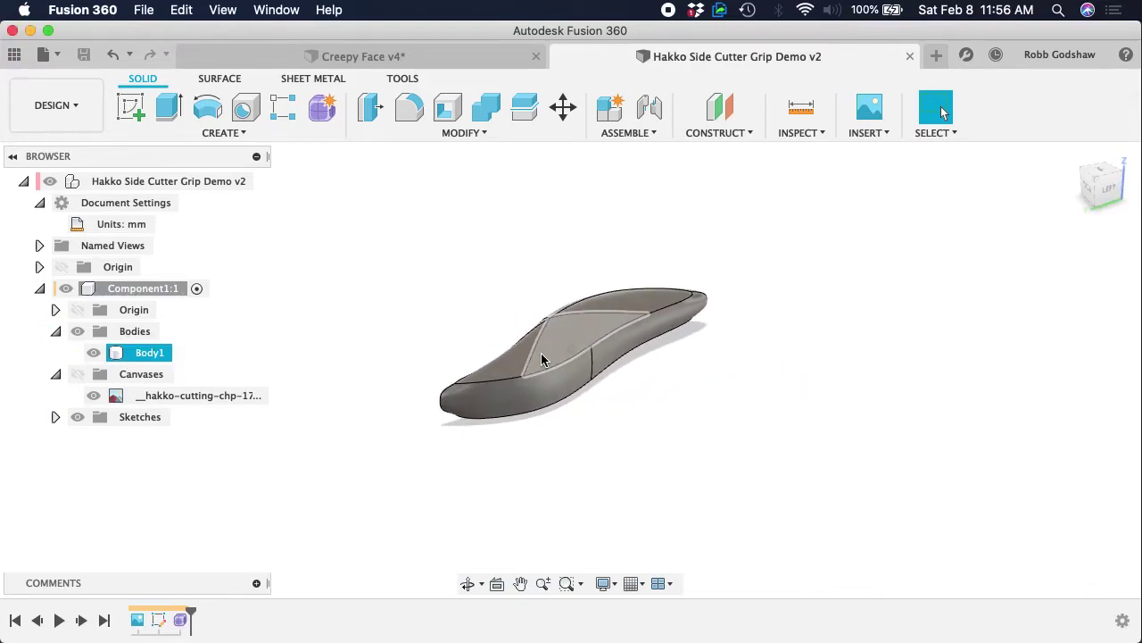
pyautogui.click(78, 377)
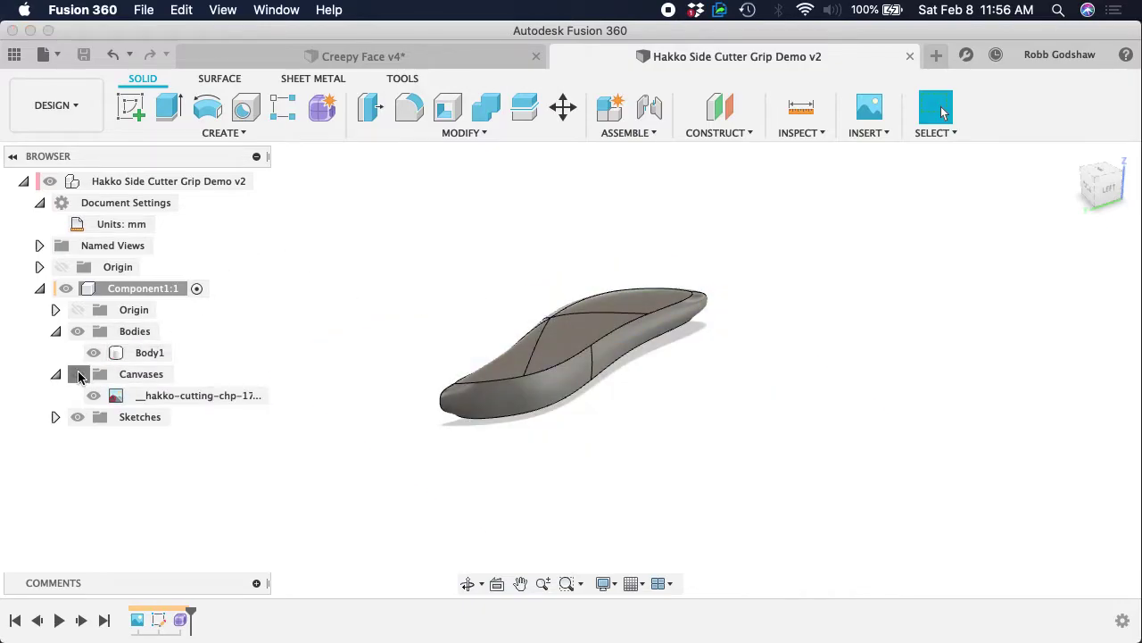
pyautogui.keyDown('shift'); pyautogui.moveTo(488, 279); pyautogui.dragTo(503, 286, button='middle'); pyautogui.keyUp('shift')
pyautogui.scroll(5, 504, 286)
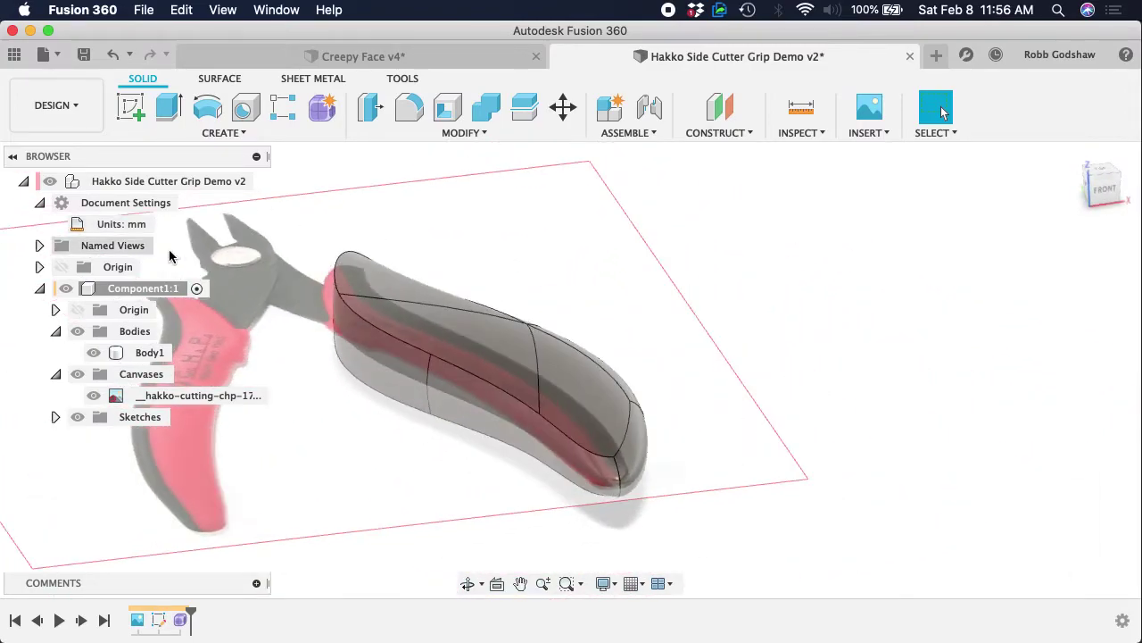
pyautogui.hscroll(-6, 392, 273)
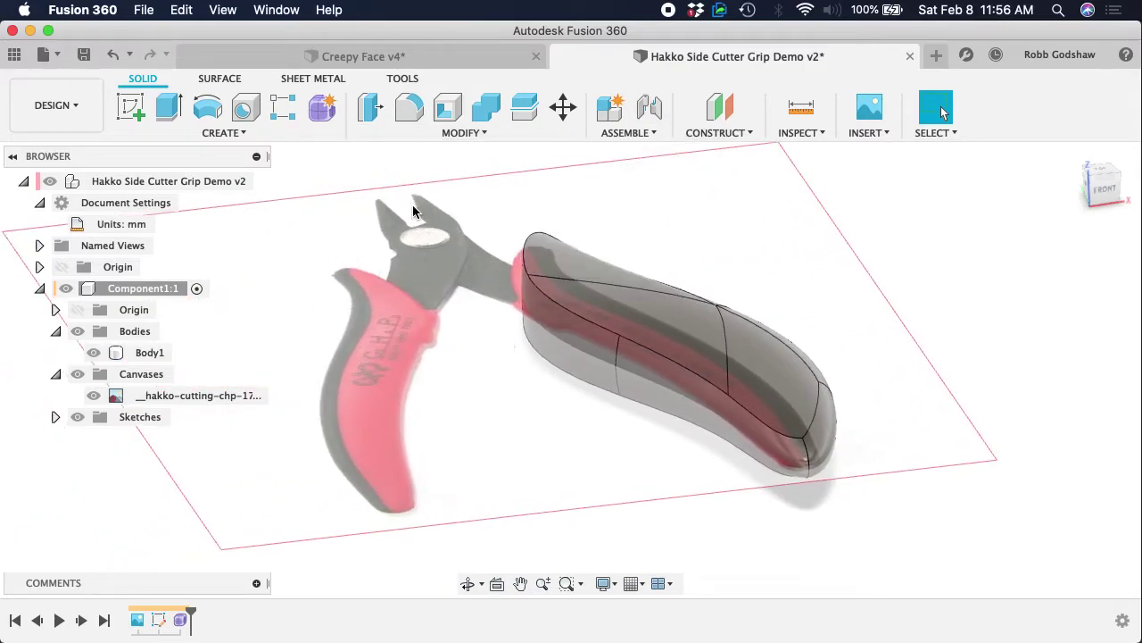
pyautogui.keyDown('shift'); pyautogui.moveTo(474, 306); pyautogui.dragTo(490, 316, button='middle'); pyautogui.keyUp('shift')
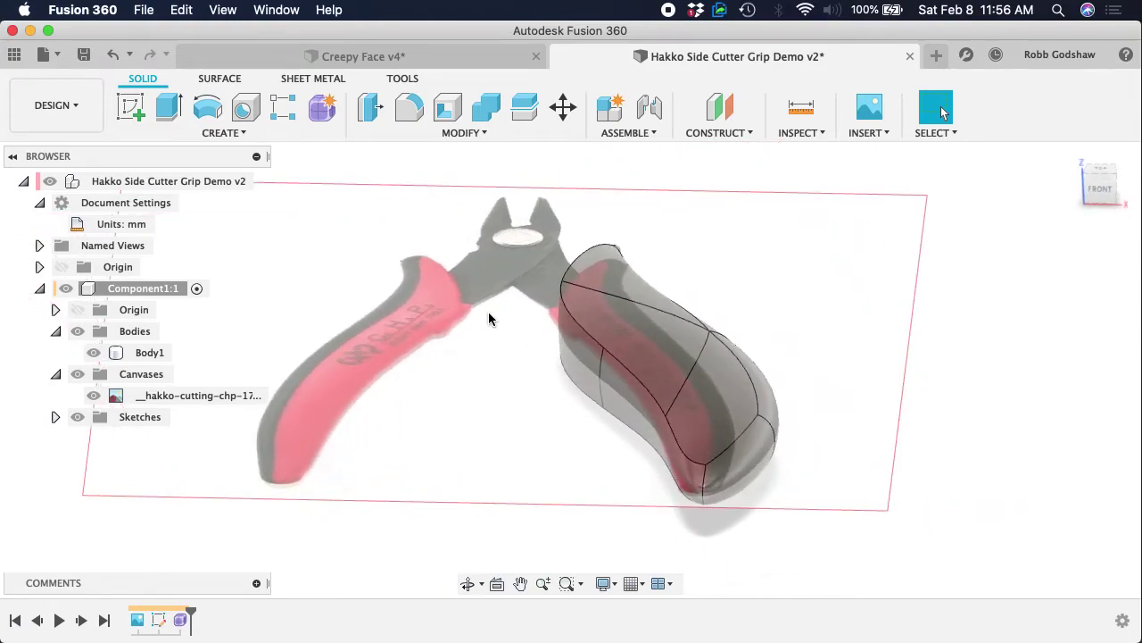
# - Create a sketch on the horizontal XY origin plane and finish it without drawing any geometry
pyautogui.click(718, 139)
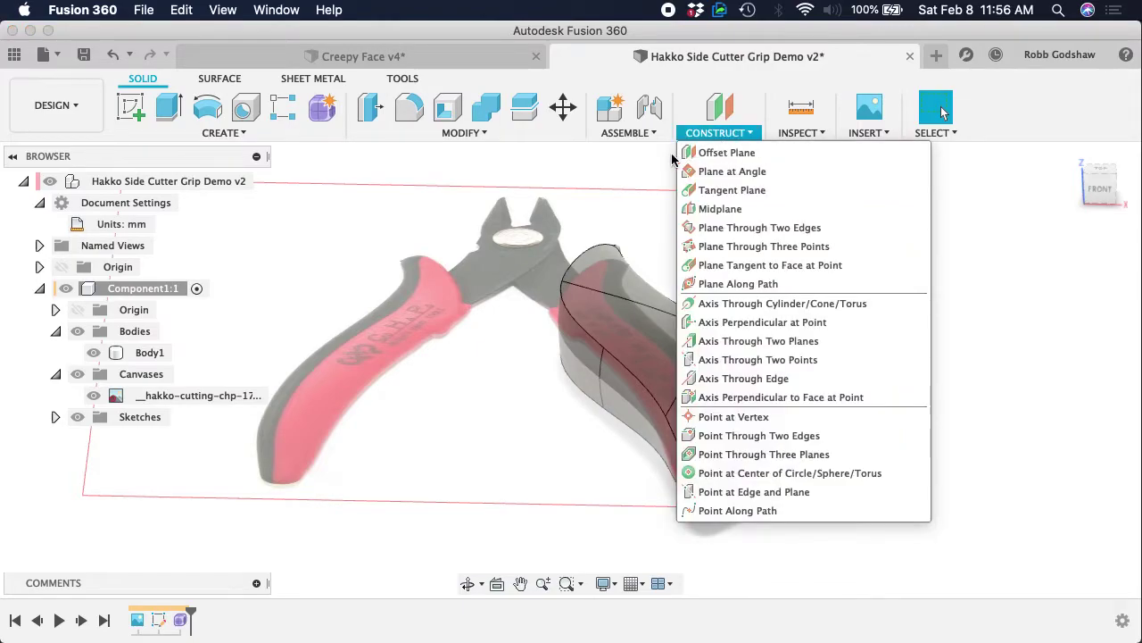
pyautogui.click(642, 165)
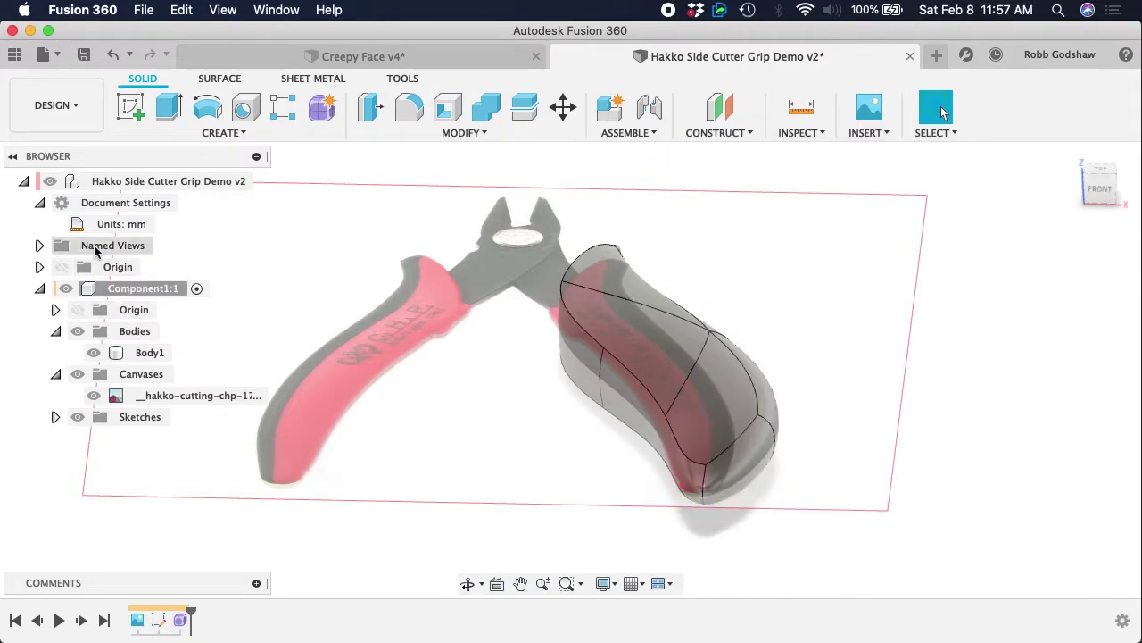
pyautogui.click(137, 111)
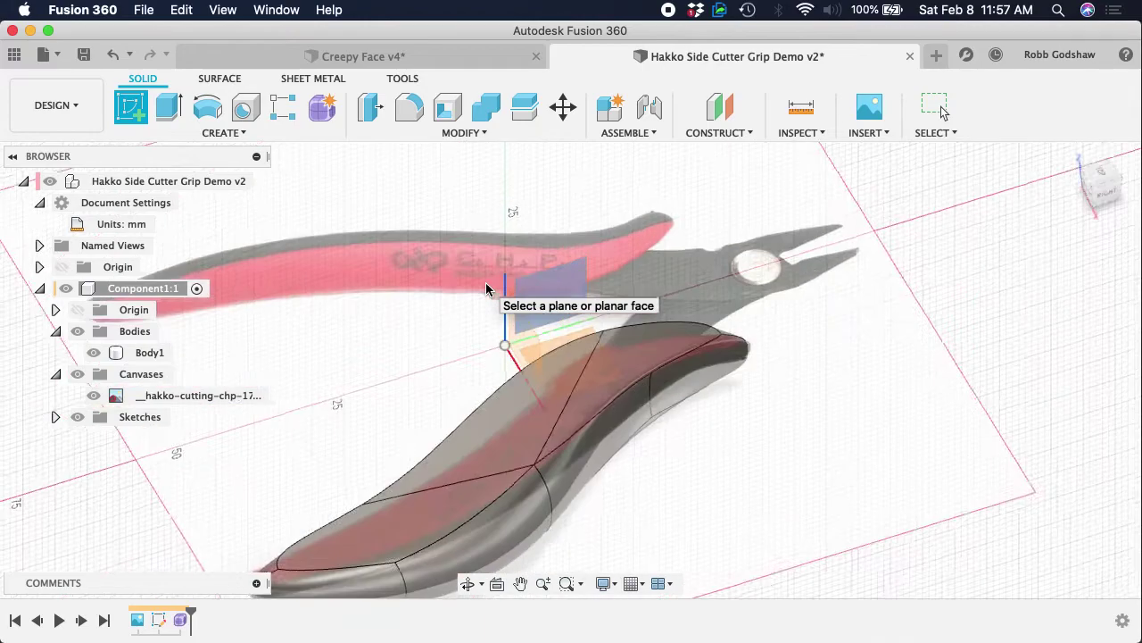
pyautogui.click(585, 367)
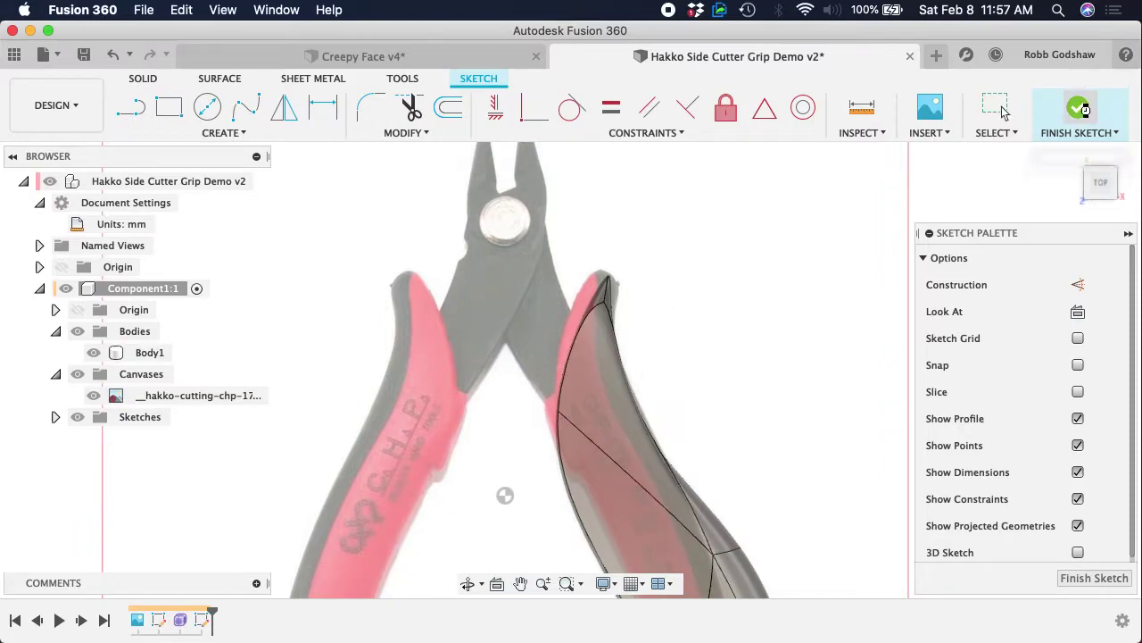
pyautogui.click(1071, 134)
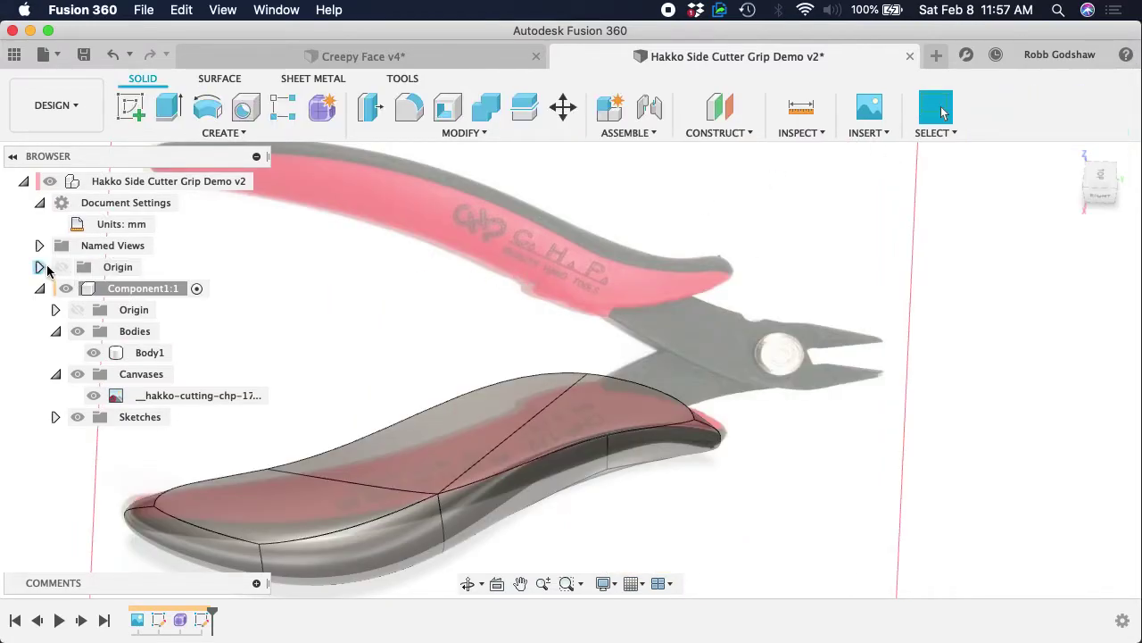
# - Show the top-level origin planes and examine how the XZ and YZ planes lie relative to the two handles
pyautogui.click(39, 267)
pyautogui.click(62, 268)
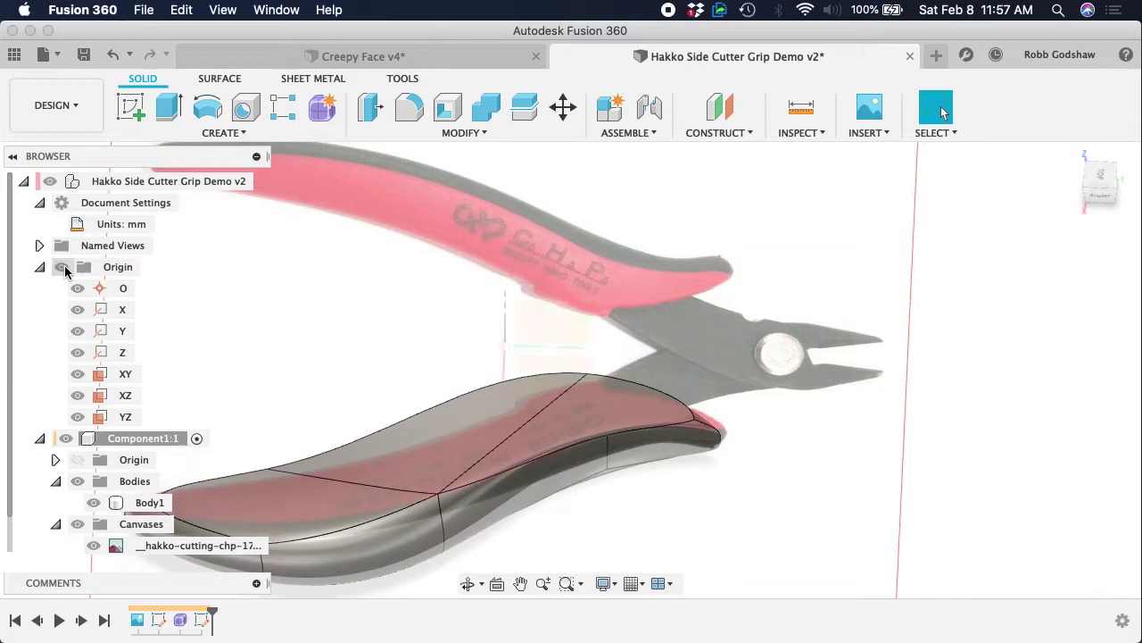
pyautogui.keyDown('shift'); pyautogui.hscroll(10, 438, 352); pyautogui.keyUp('shift')
pyautogui.keyDown('shift'); pyautogui.hscroll(10, 438, 353); pyautogui.keyUp('shift')
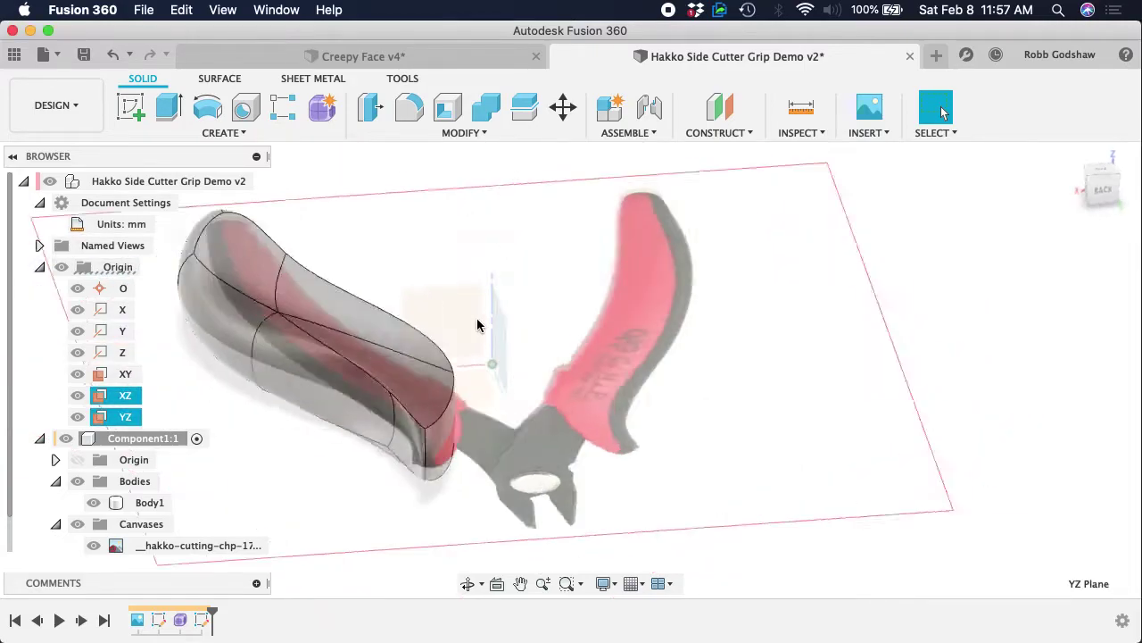
pyautogui.keyDown('shift'); pyautogui.hscroll(15, 478, 325); pyautogui.keyUp('shift')
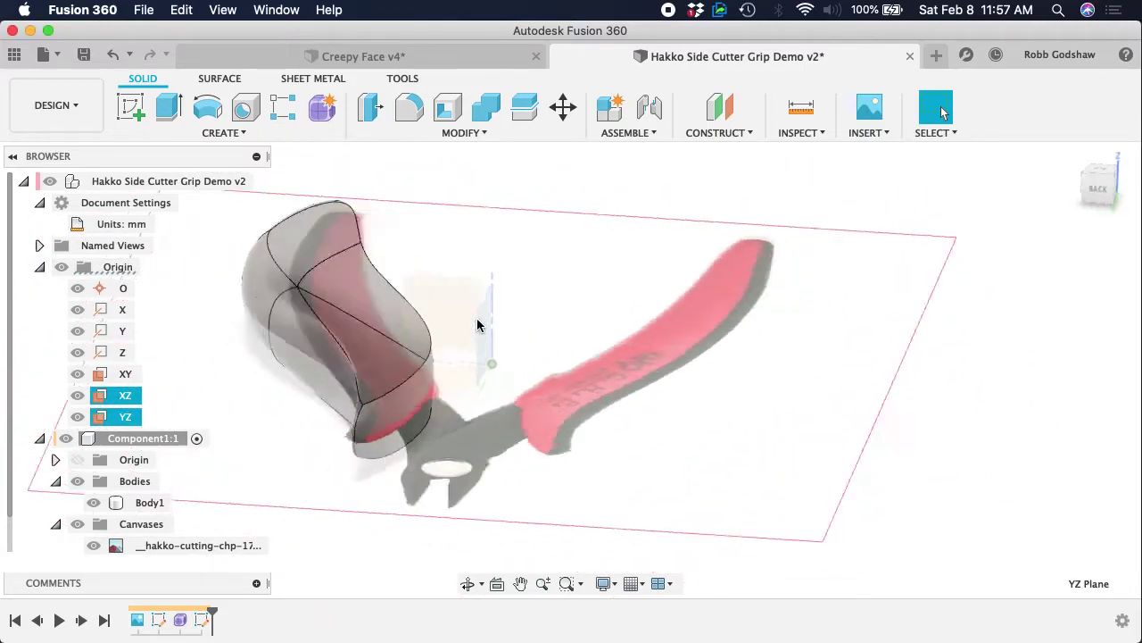
pyautogui.keyDown('shift'); pyautogui.hscroll(12, 477, 325); pyautogui.keyUp('shift')
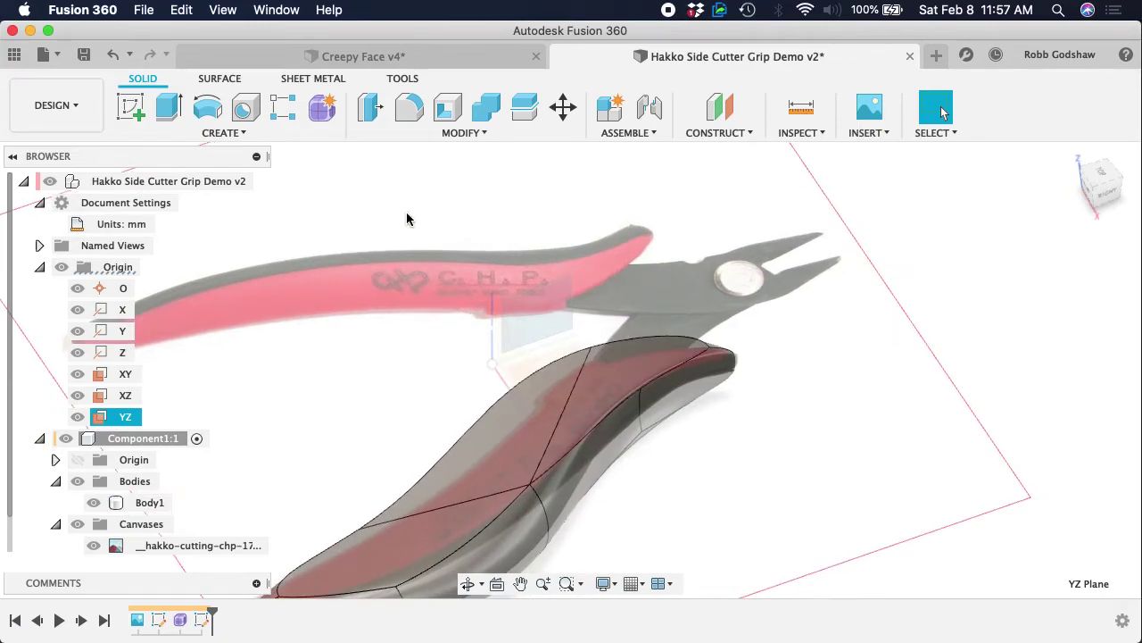
pyautogui.click(230, 134)
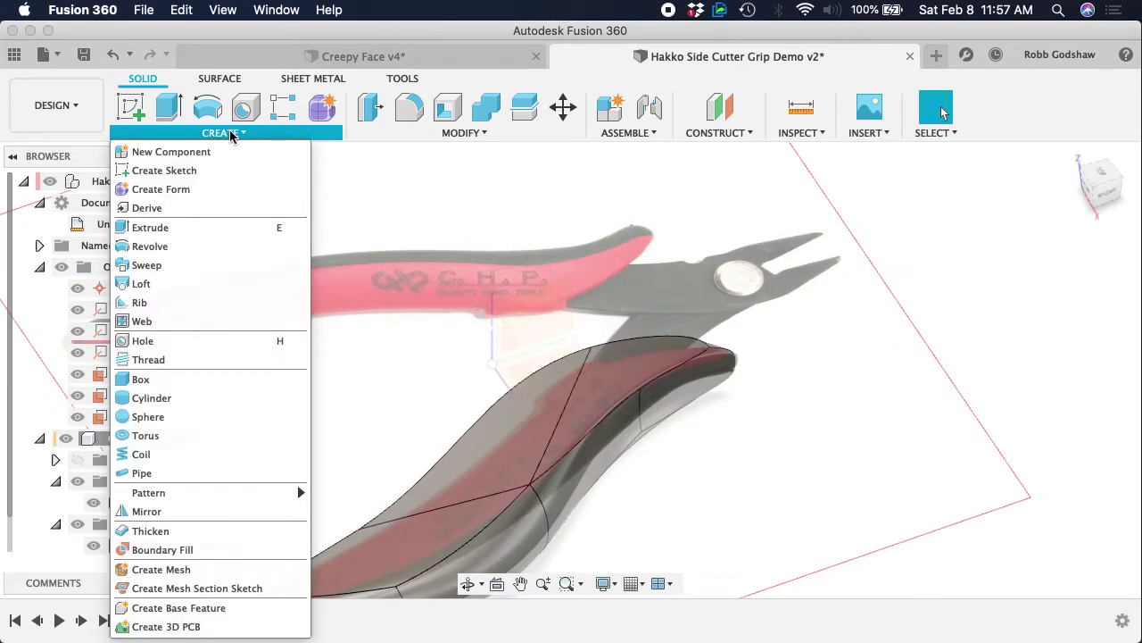
pyautogui.click(227, 512)
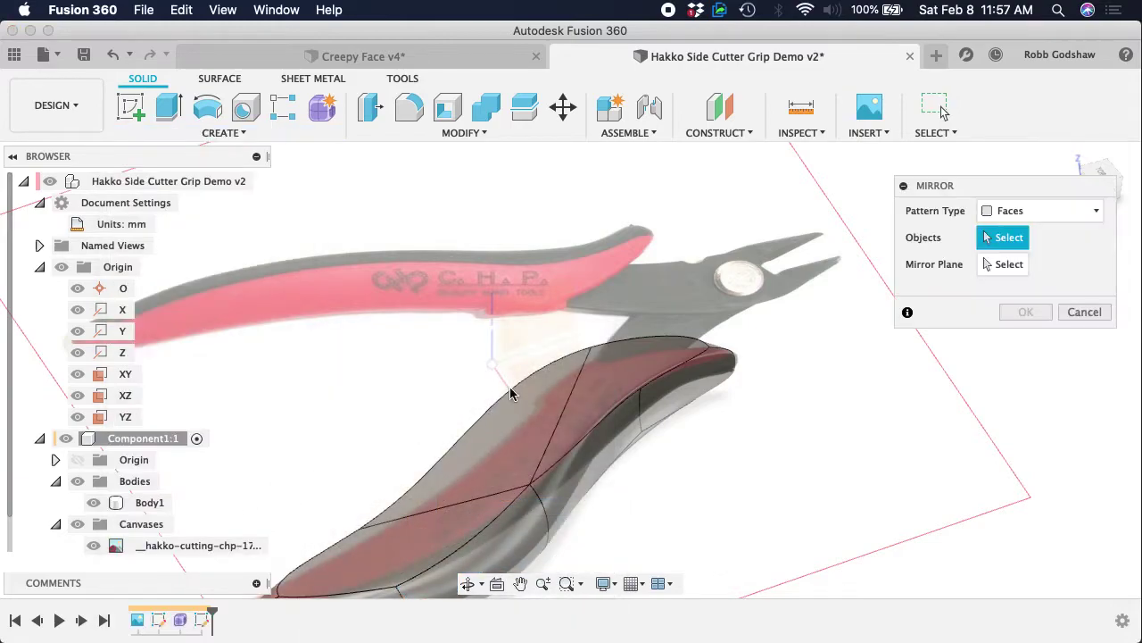
pyautogui.scroll(3, 511, 393)
pyautogui.click(1009, 211)
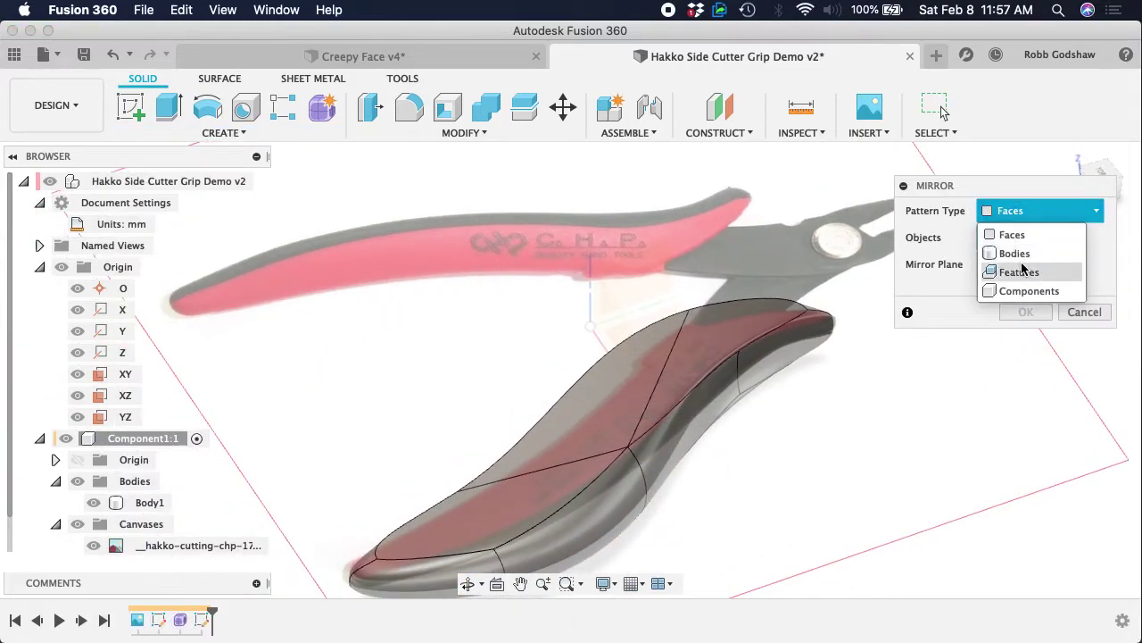
pyautogui.click(1022, 291)
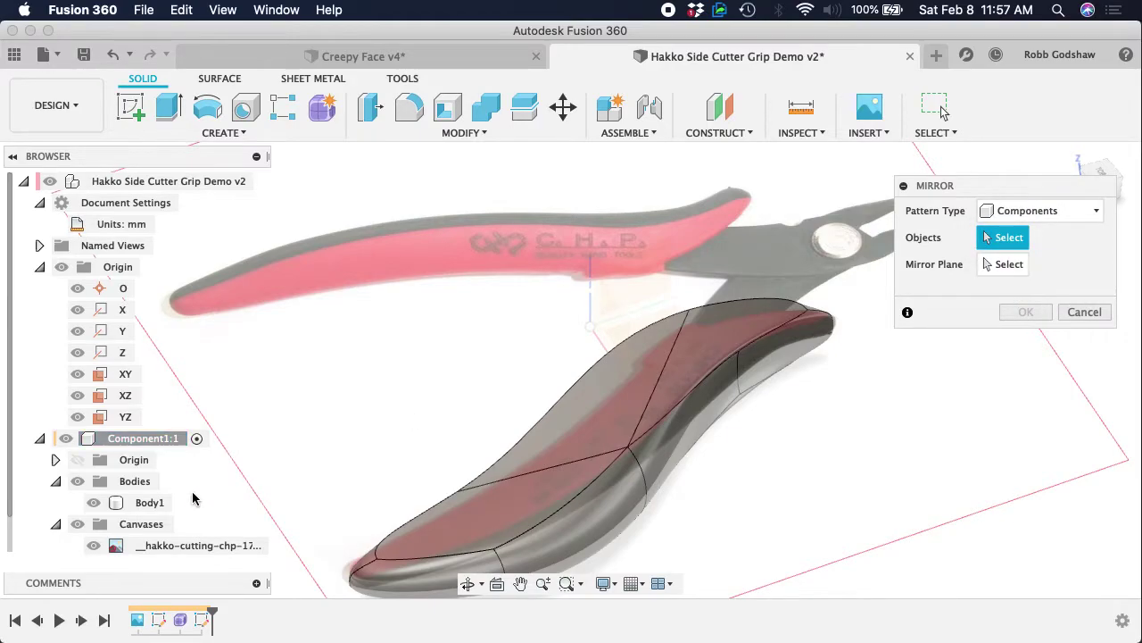
pyautogui.click(138, 438)
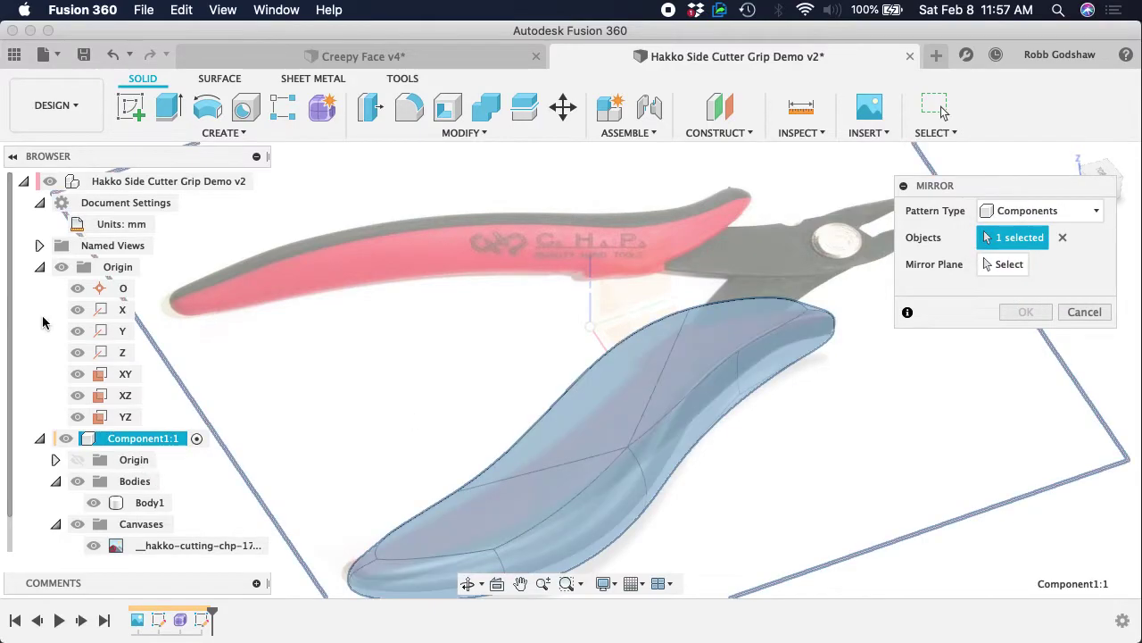
pyautogui.click(40, 267)
pyautogui.click(993, 264)
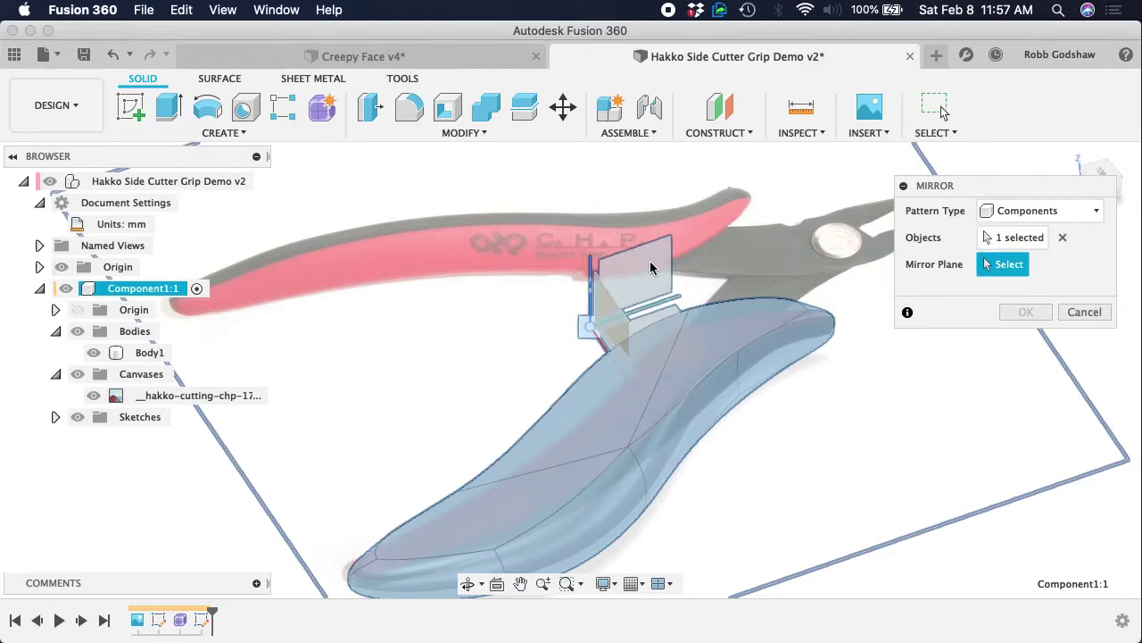
pyautogui.click(650, 268)
pyautogui.keyDown('shift'); pyautogui.scroll(-10, 724, 266); pyautogui.keyUp('shift')
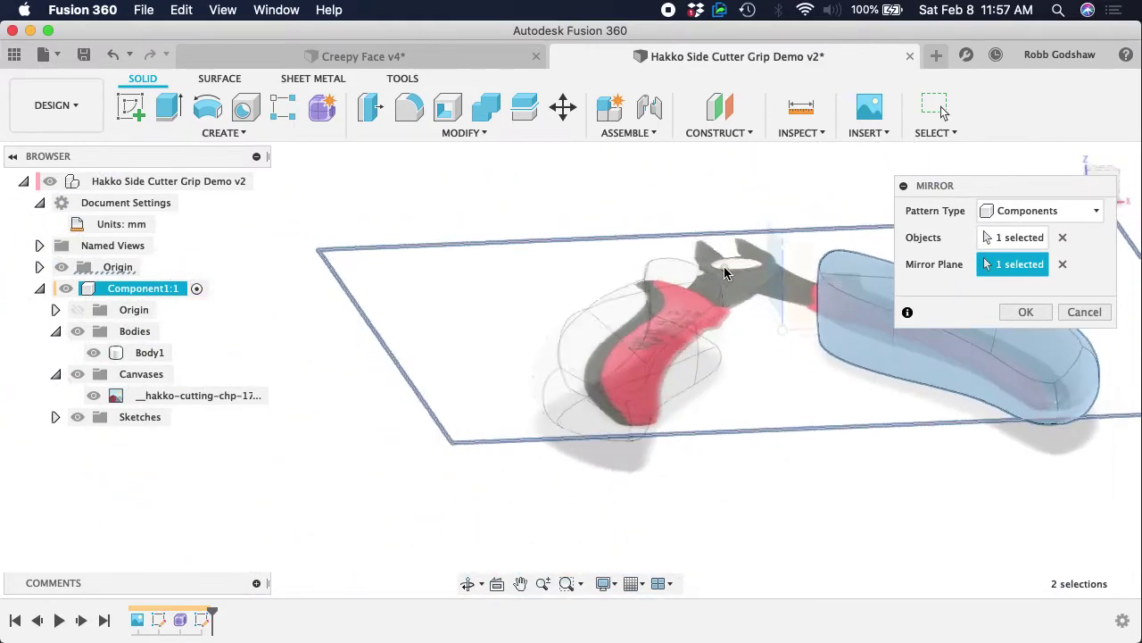
pyautogui.keyDown('shift'); pyautogui.scroll(-10, 724, 272); pyautogui.keyUp('shift')
pyautogui.keyDown('shift'); pyautogui.scroll(-10, 725, 273); pyautogui.keyUp('shift')
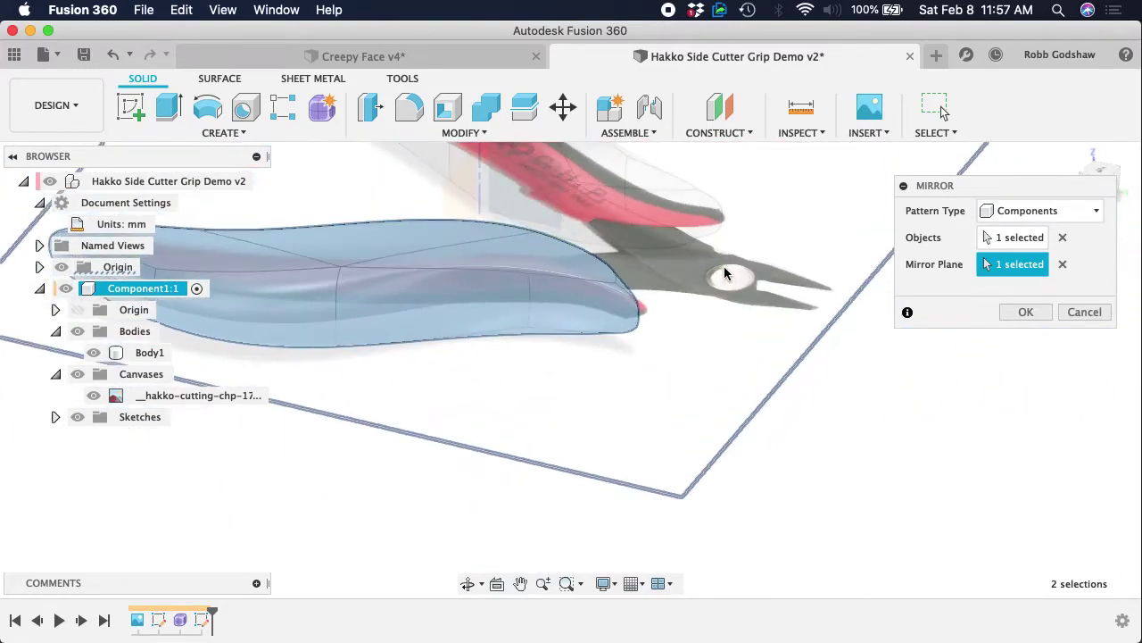
pyautogui.click(1067, 305)
pyautogui.keyDown('shift'); pyautogui.scroll(-10, 793, 303); pyautogui.keyUp('shift')
pyautogui.keyDown('shift'); pyautogui.scroll(-10, 794, 304); pyautogui.keyUp('shift')
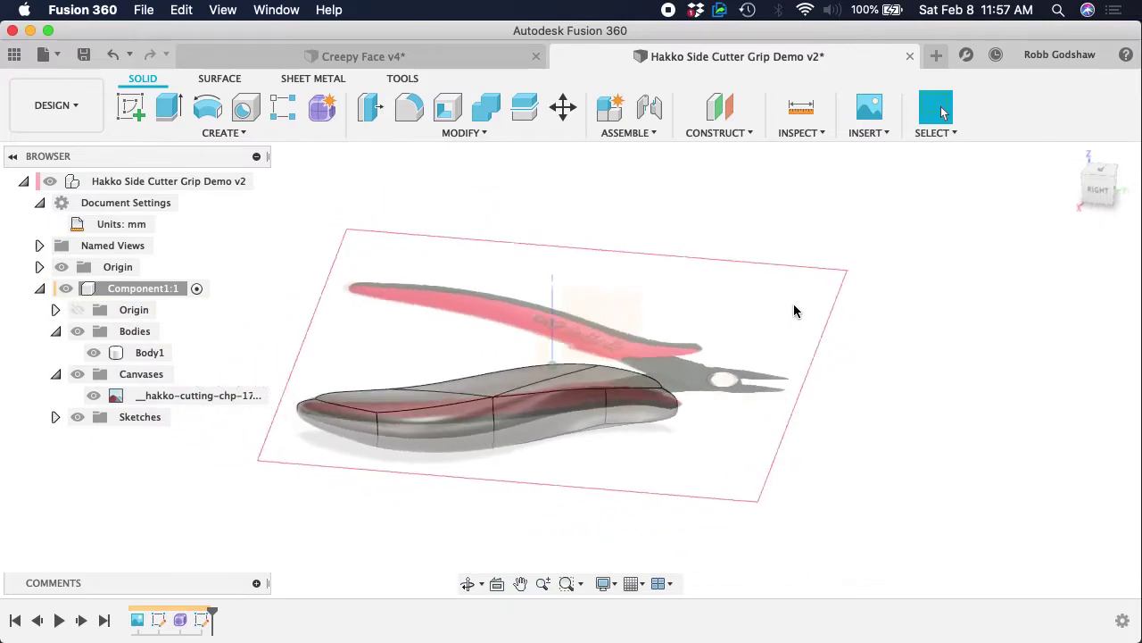
# - Mirror Component1 as a component across the vertical origin plane running between the two handles
pyautogui.click(243, 139)
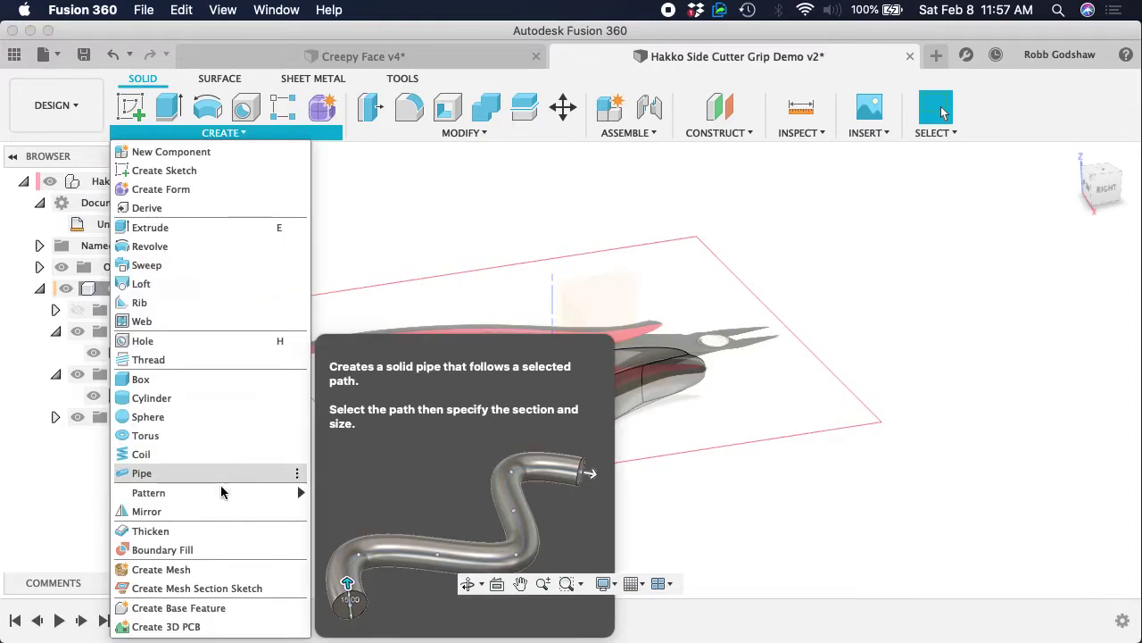
pyautogui.click(223, 509)
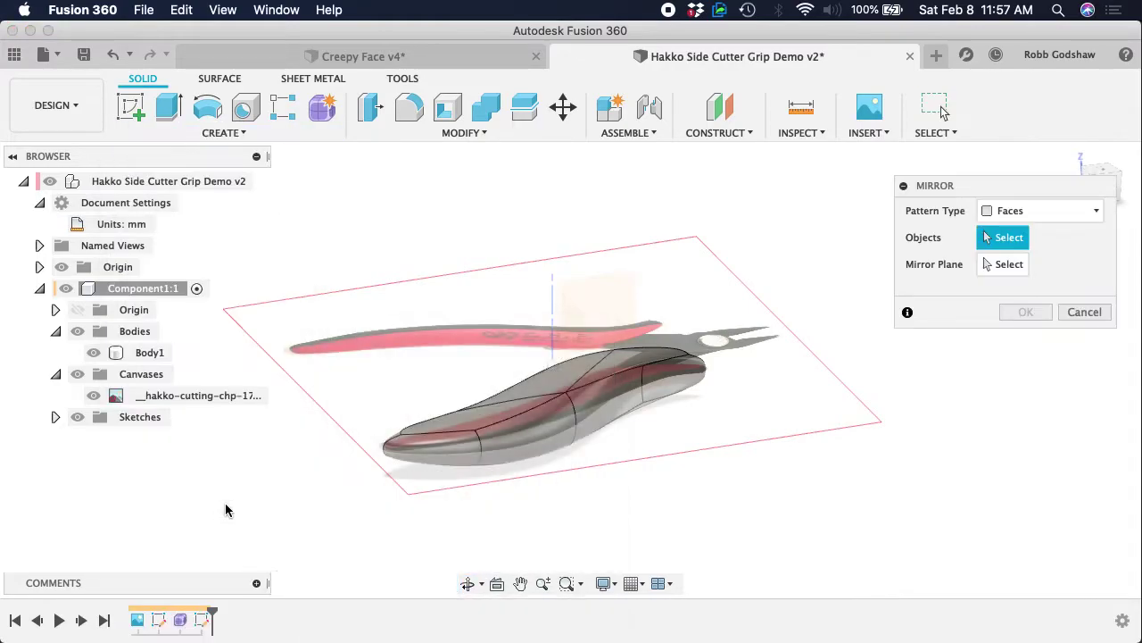
pyautogui.click(1018, 210)
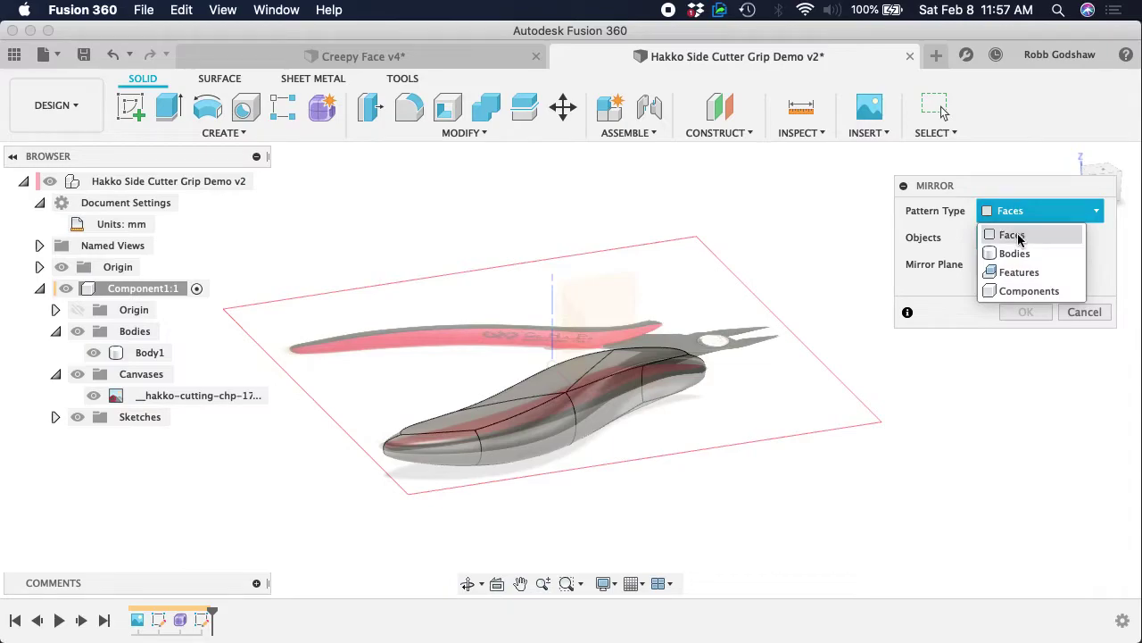
pyautogui.click(1025, 291)
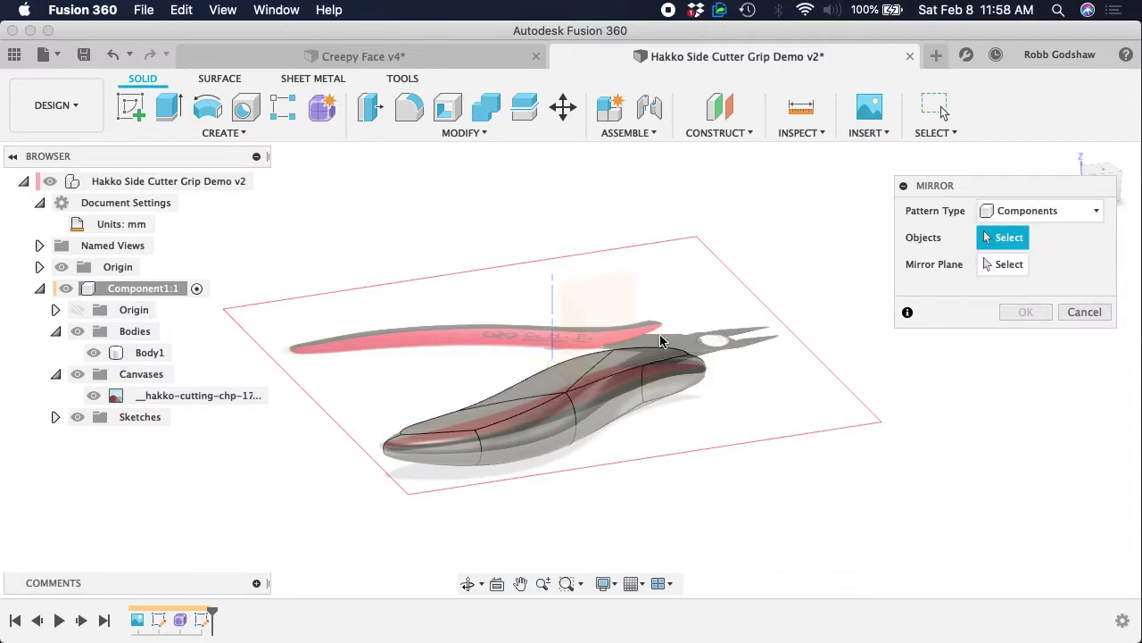
pyautogui.click(112, 289)
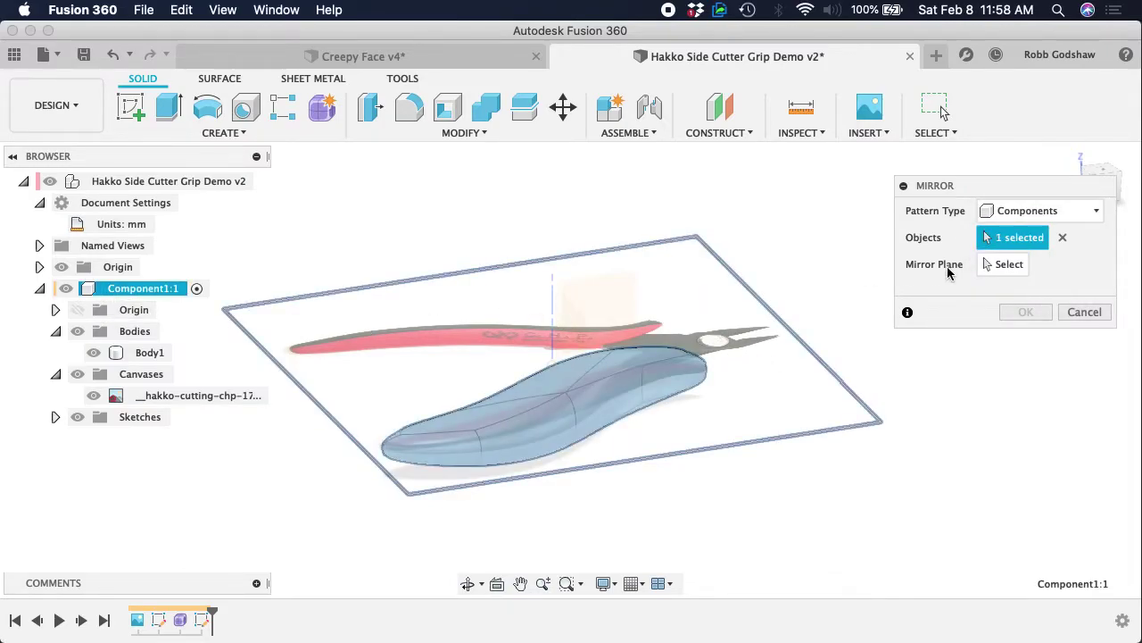
pyautogui.click(1005, 264)
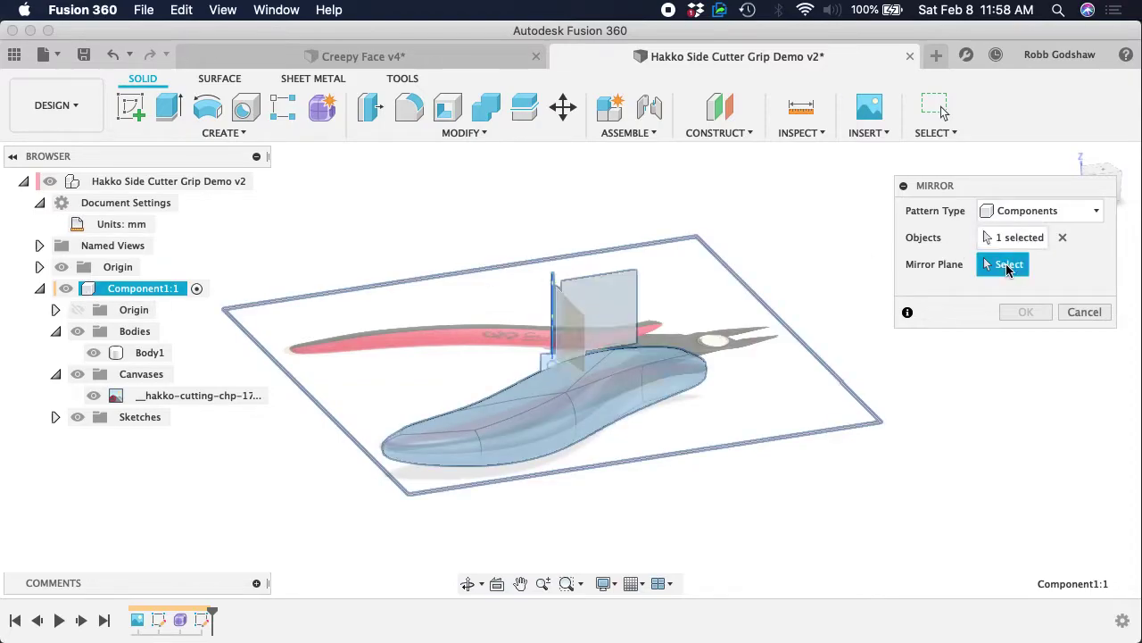
pyautogui.click(617, 304)
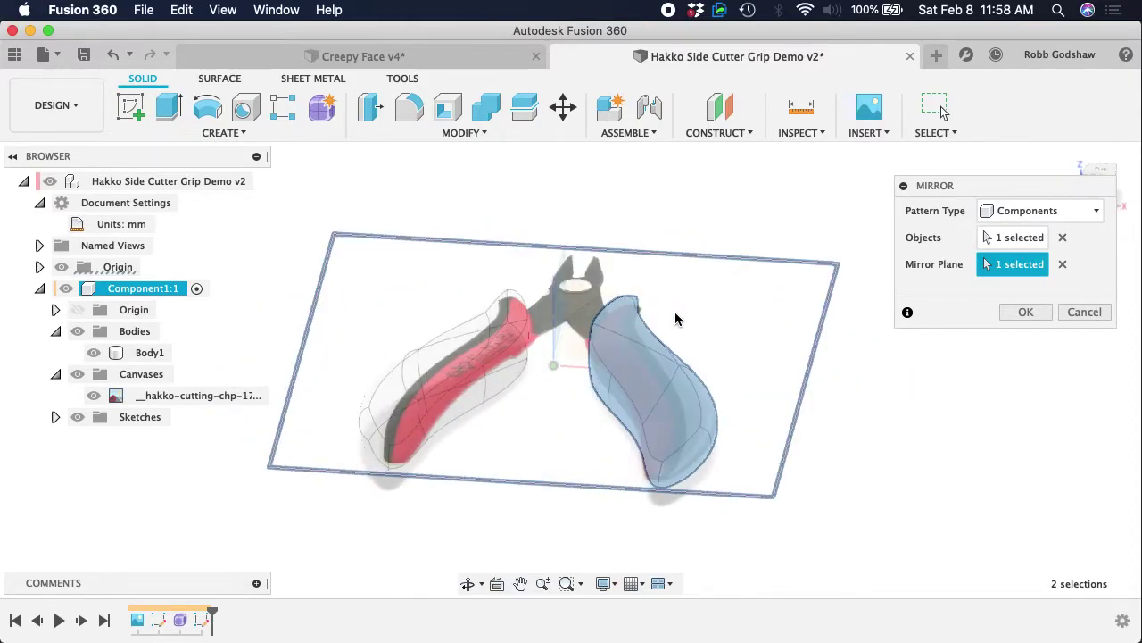
pyautogui.click(1024, 313)
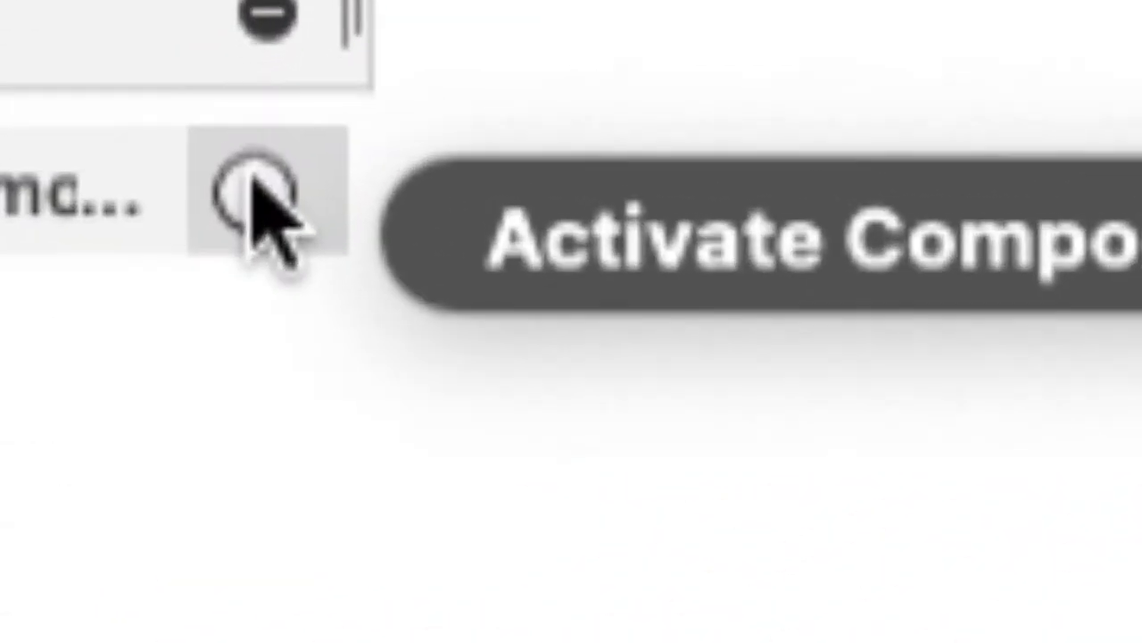
# - Activate the top-level component, and hide Component1's canvases together with the top-level origin planes
pyautogui.rightClick(254, 183)
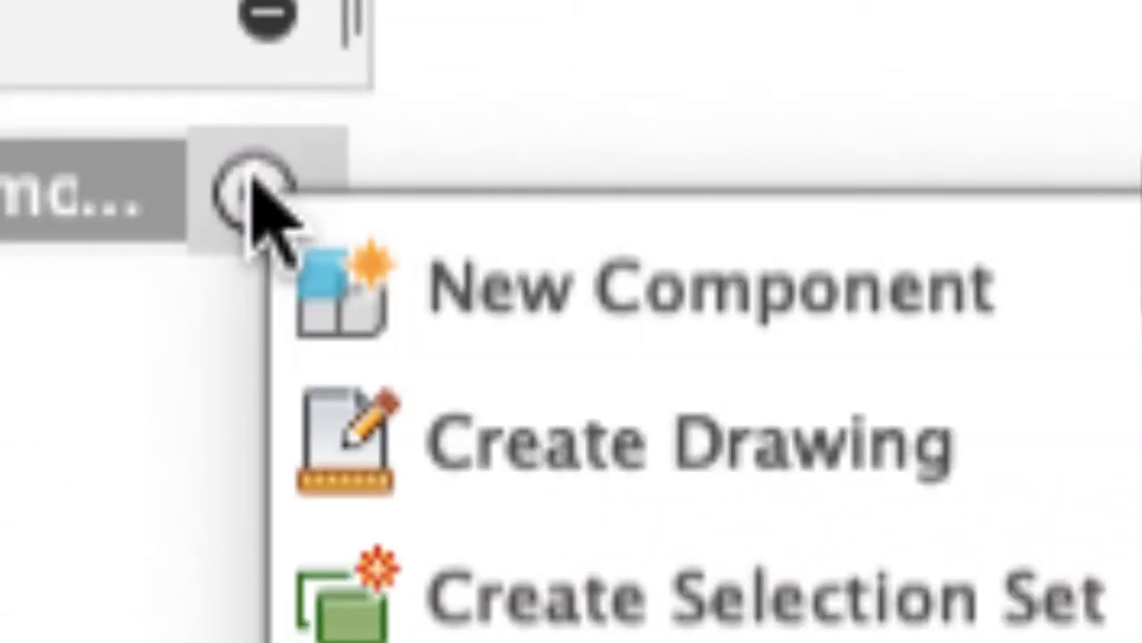
pyautogui.press('Escape')
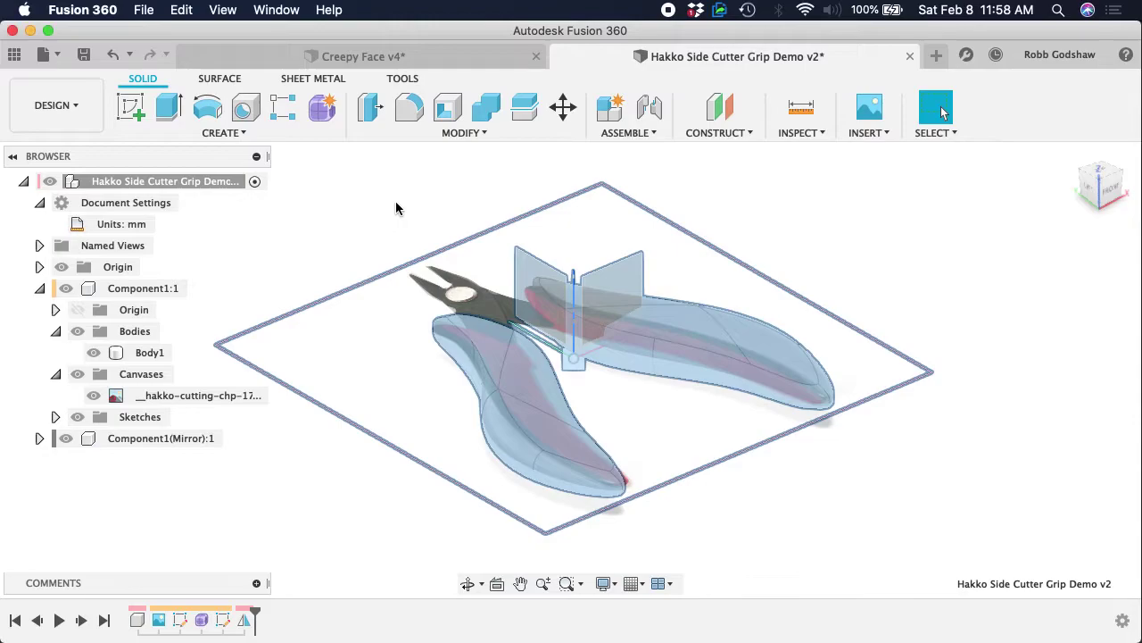
pyautogui.click(78, 374)
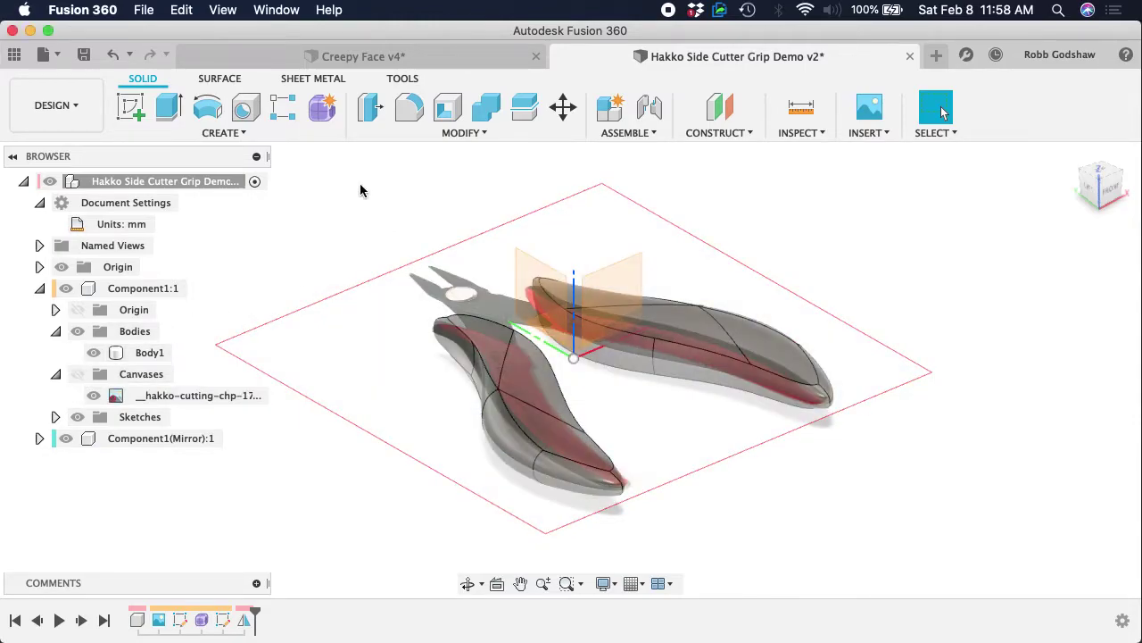
pyautogui.click(62, 267)
pyautogui.keyDown('shift'); pyautogui.hscroll(10, 395, 233); pyautogui.keyUp('shift')
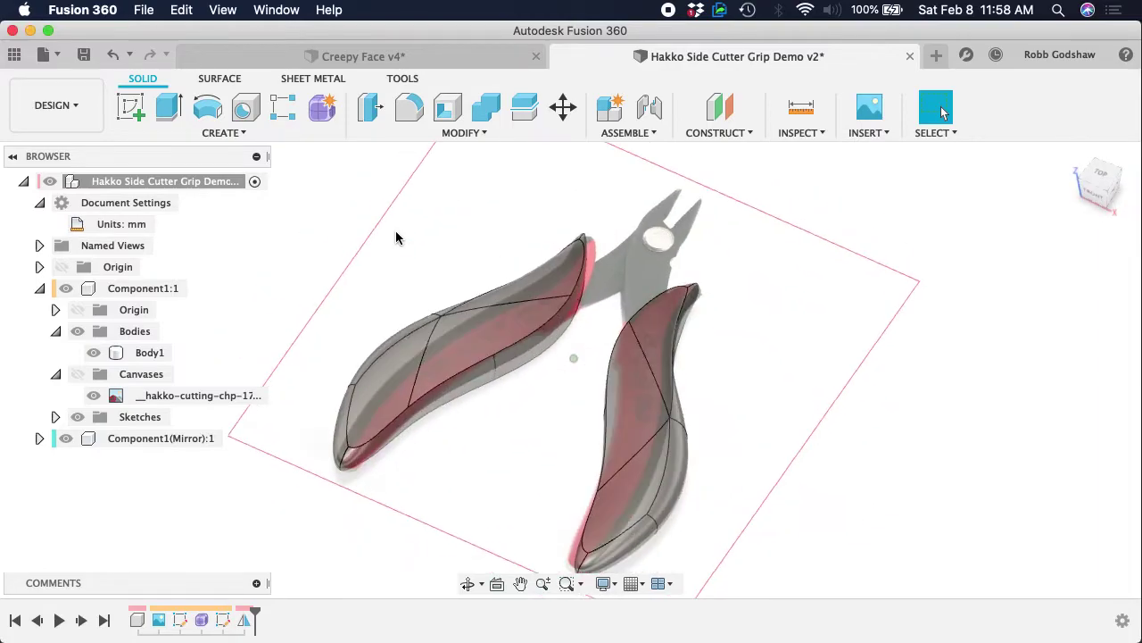
# - Hide the duplicate side cutter canvas inside Component1(Mirror) and collapse the canvas lists of both components
pyautogui.click(93, 394)
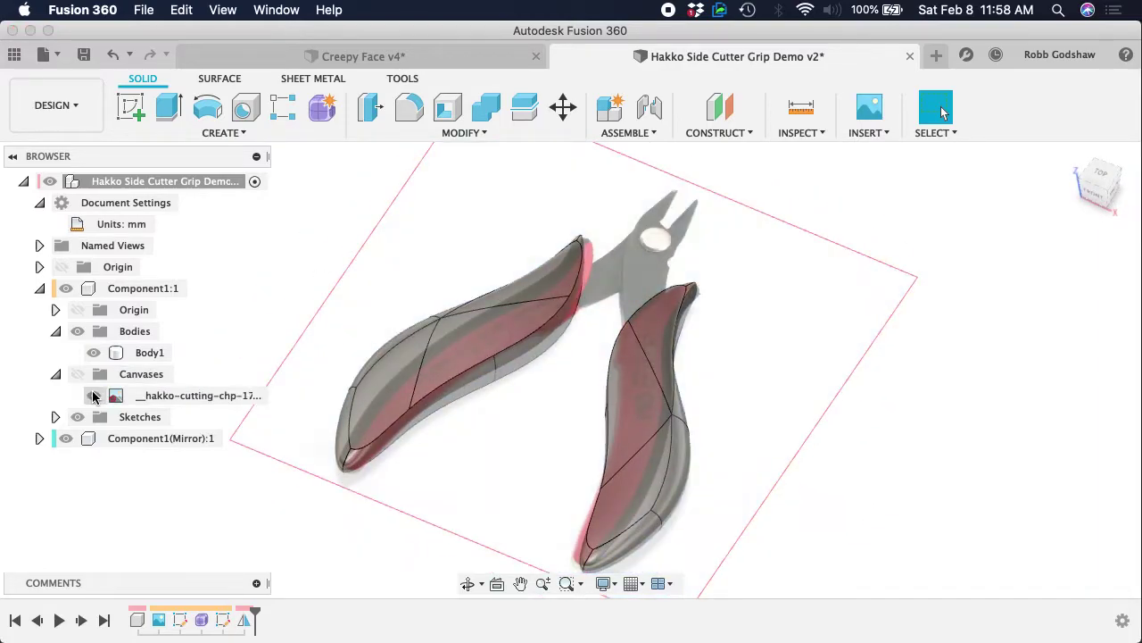
pyautogui.click(39, 438)
pyautogui.click(56, 503)
pyautogui.click(95, 525)
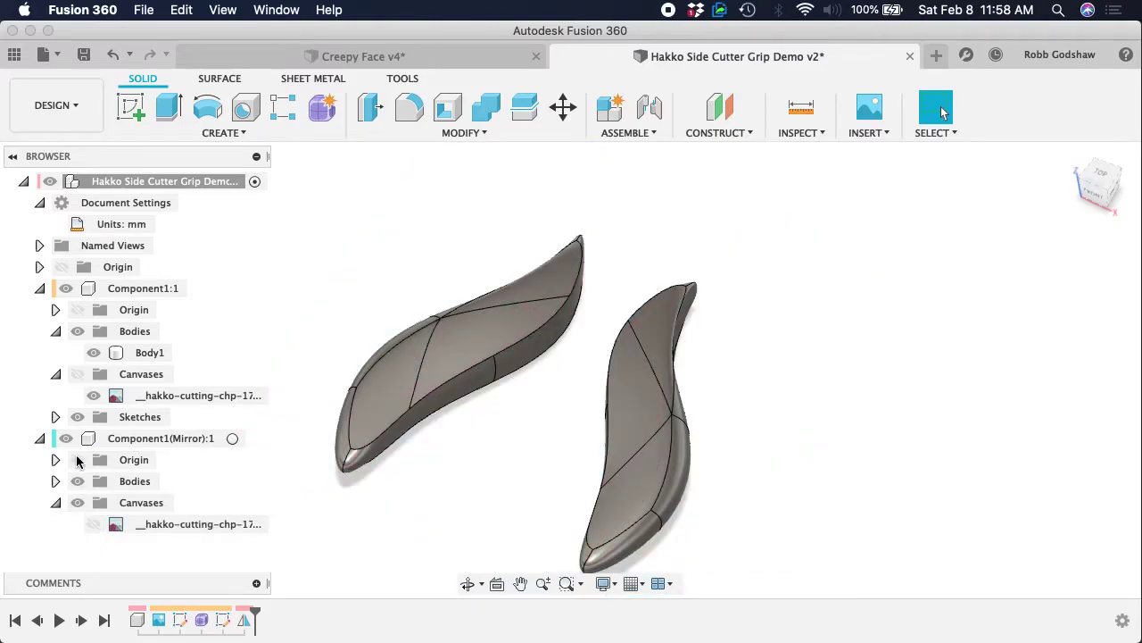
pyautogui.click(56, 503)
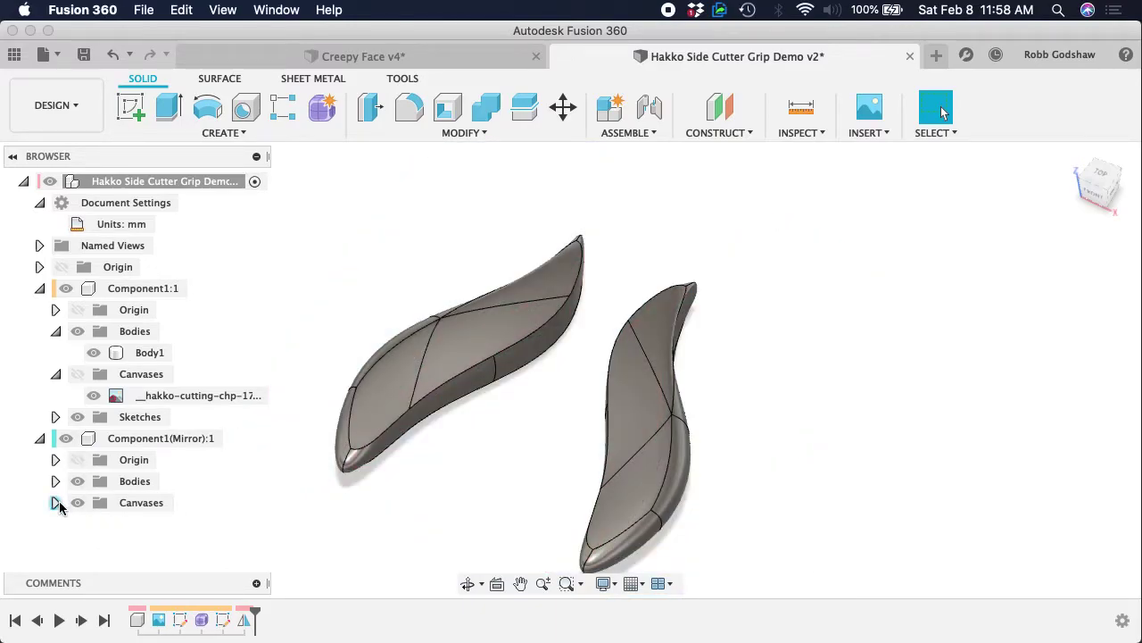
pyautogui.click(55, 374)
# - Examine the original and mirrored grips from the back, sides, front and above
pyautogui.hscroll(3, 357, 286)
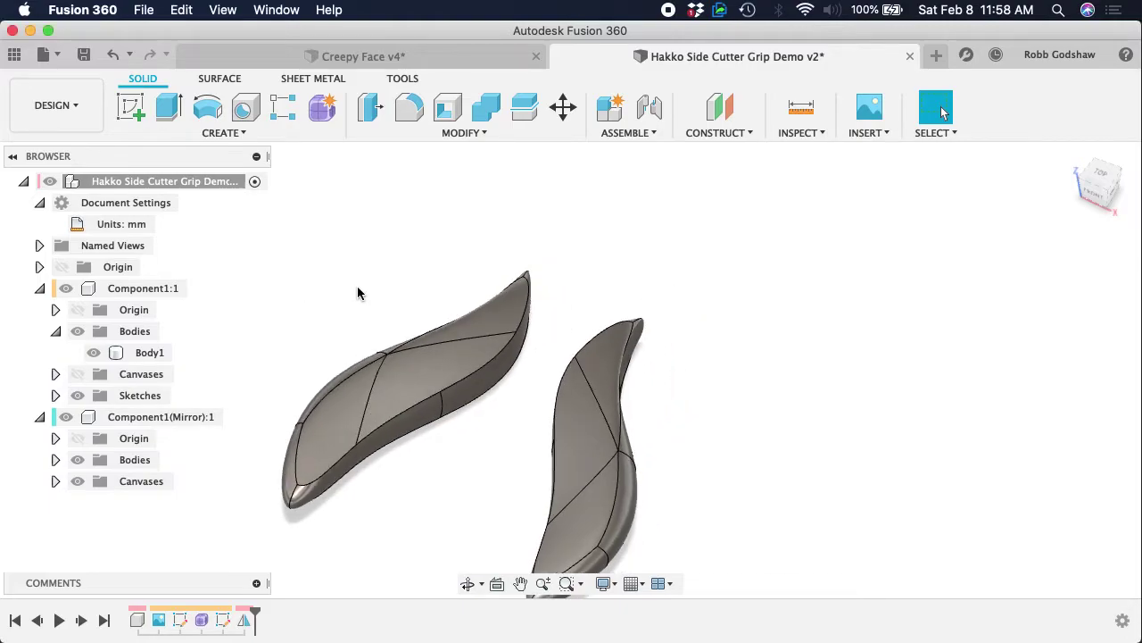
pyautogui.keyDown('shift'); pyautogui.scroll(-10, 357, 286); pyautogui.keyUp('shift')
pyautogui.keyDown('shift'); pyautogui.hscroll(10, 357, 293); pyautogui.keyUp('shift')
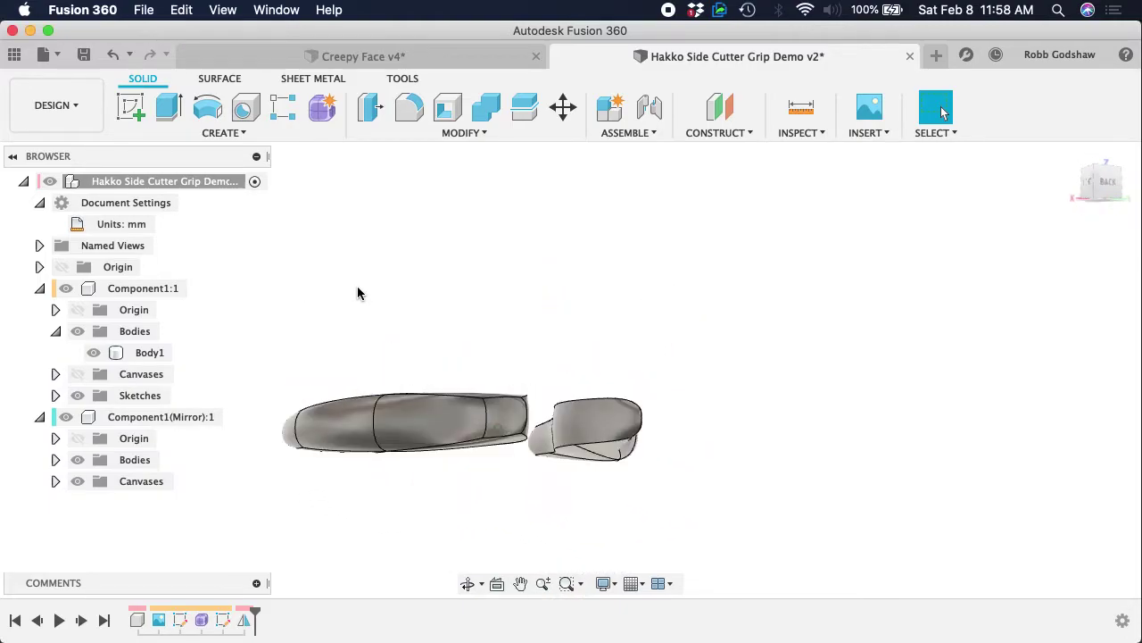
pyautogui.keyDown('shift'); pyautogui.scroll(8, 357, 293); pyautogui.keyUp('shift')
pyautogui.keyDown('shift'); pyautogui.scroll(-8, 357, 293); pyautogui.keyUp('shift')
pyautogui.keyDown('shift'); pyautogui.hscroll(10, 357, 293); pyautogui.keyUp('shift')
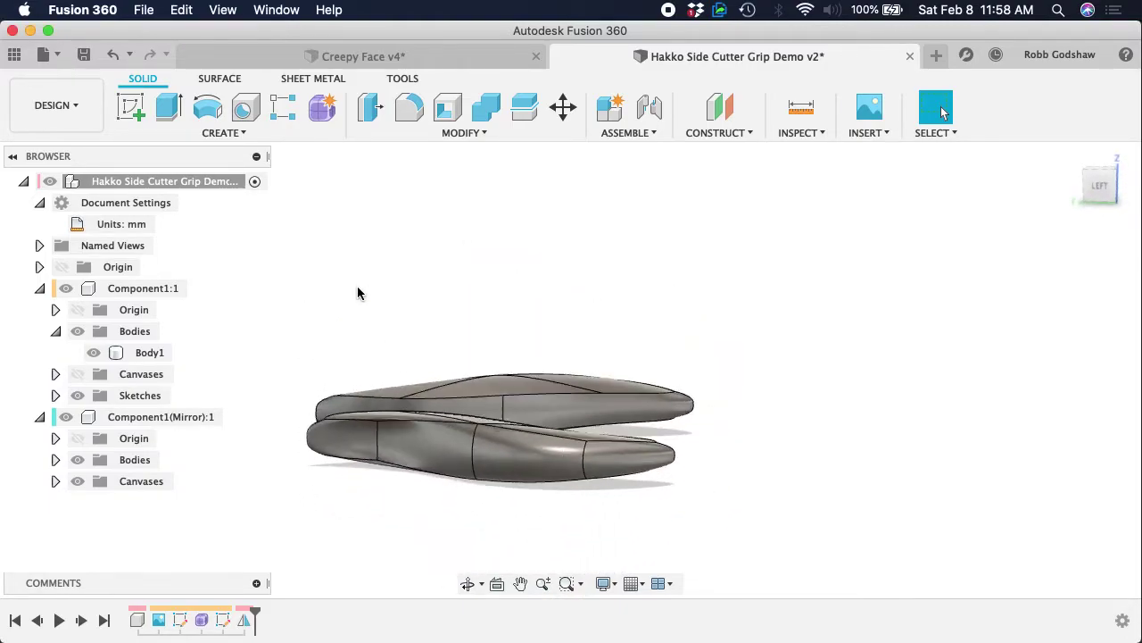
pyautogui.keyDown('shift'); pyautogui.hscroll(8, 357, 293); pyautogui.keyUp('shift')
pyautogui.keyDown('shift'); pyautogui.hscroll(10, 357, 293); pyautogui.keyUp('shift')
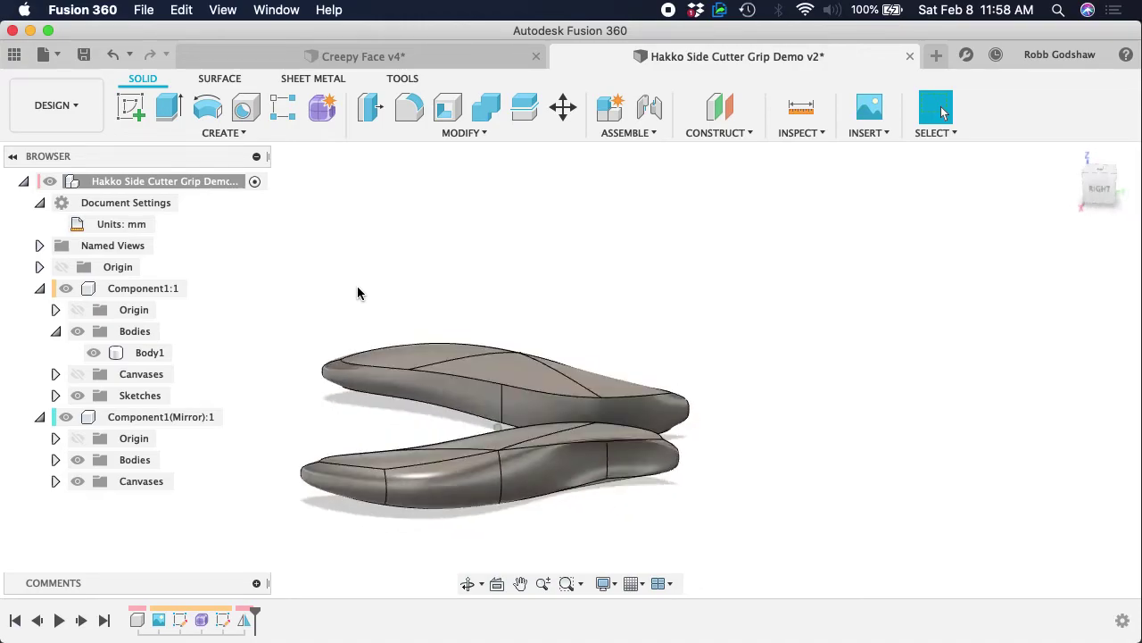
pyautogui.keyDown('shift'); pyautogui.hscroll(10, 357, 293); pyautogui.keyUp('shift')
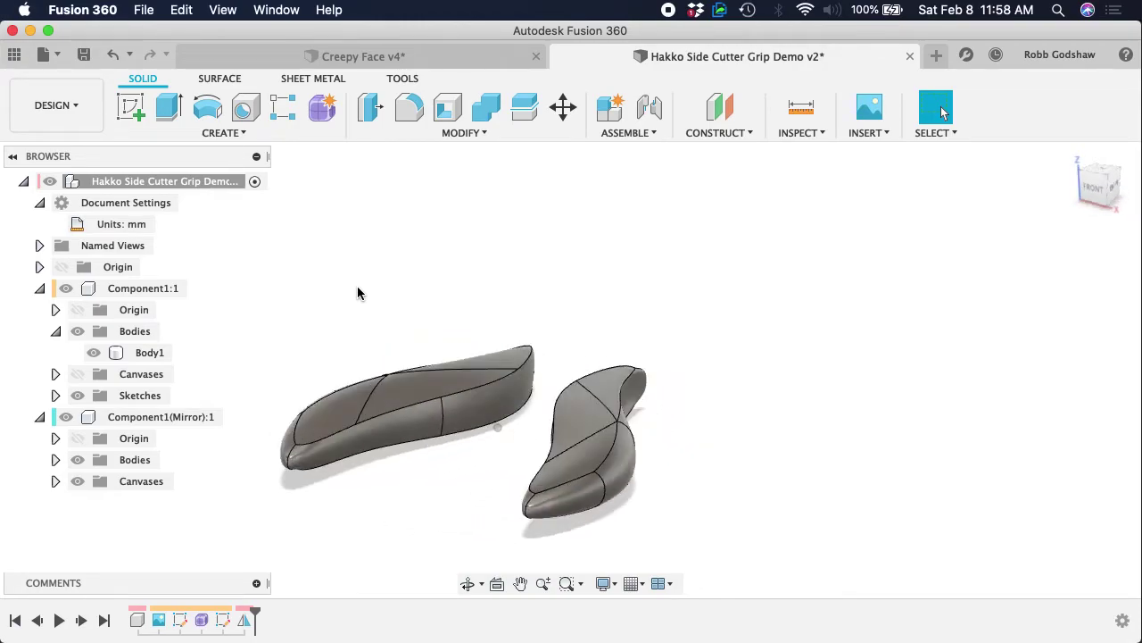
pyautogui.keyDown('shift'); pyautogui.scroll(8, 357, 293); pyautogui.keyUp('shift')
pyautogui.keyDown('shift'); pyautogui.hscroll(1, 357, 293); pyautogui.keyUp('shift')
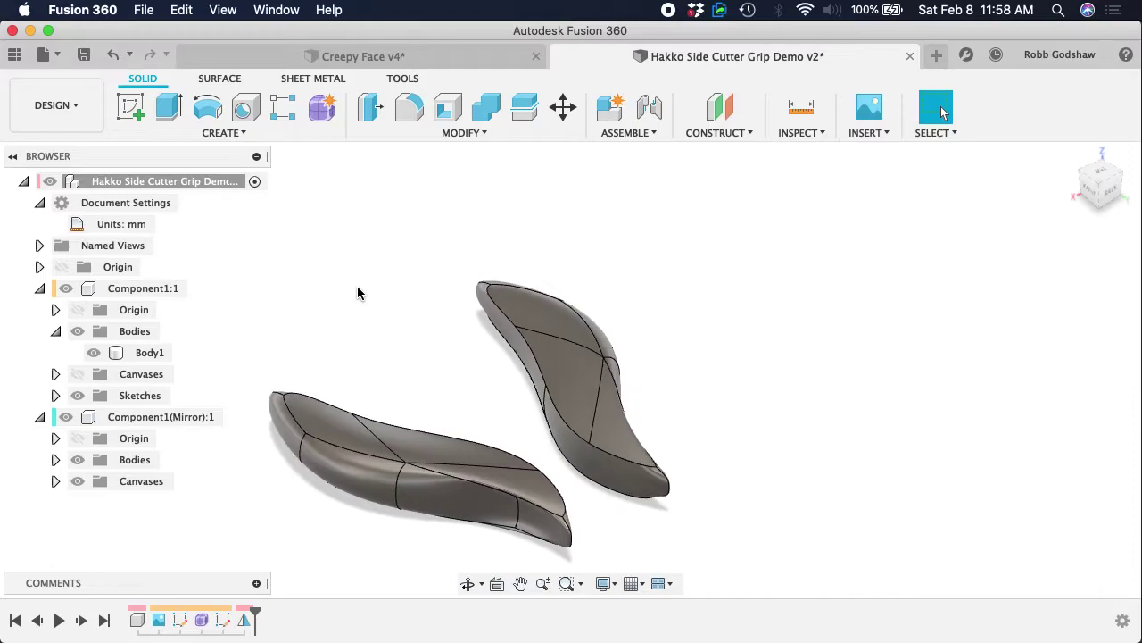
# - Show Component1's reference canvas again beneath the two grips
pyautogui.click(78, 374)
pyautogui.hscroll(-5, 249, 372)
pyautogui.hscroll(-2, 250, 372)
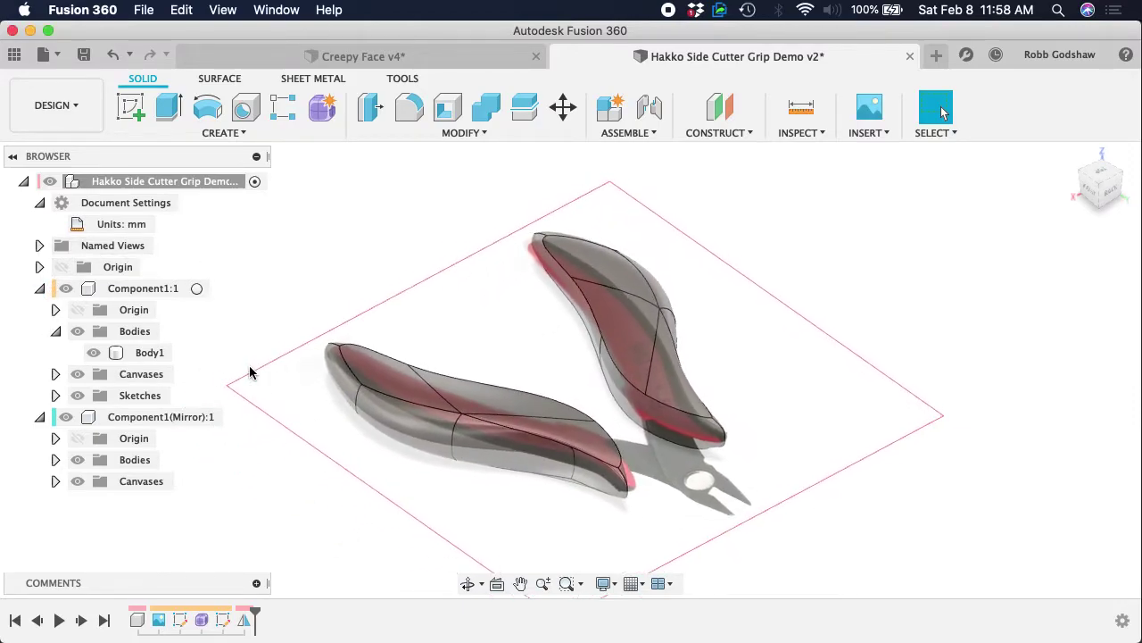
# - Create an empty, active component named TopBlade under the top-level component
pyautogui.click(622, 119)
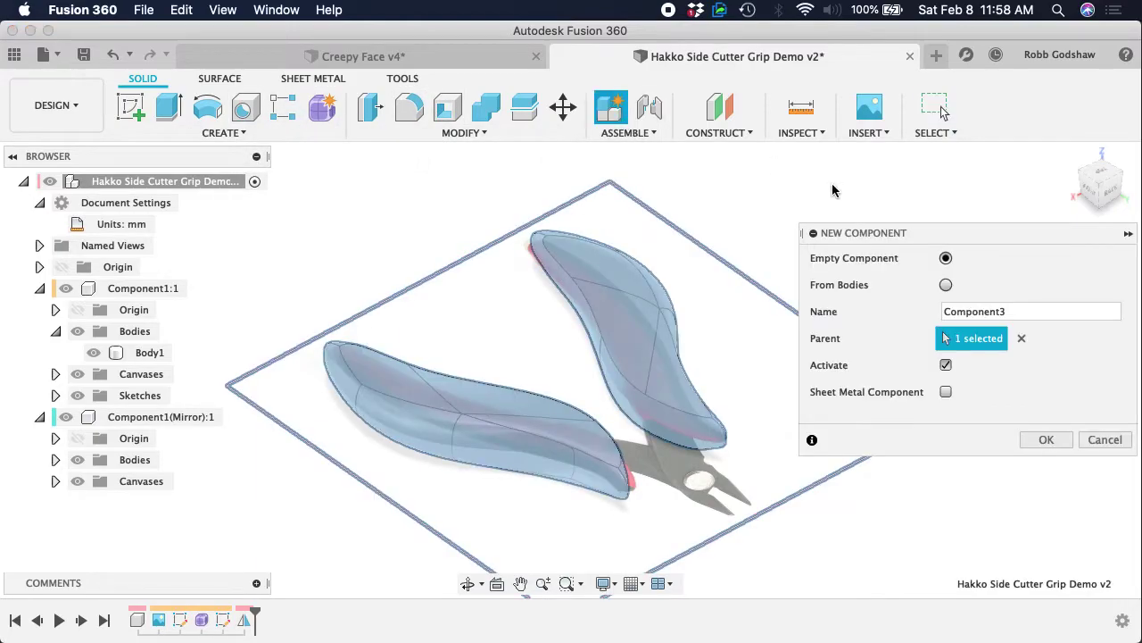
pyautogui.doubleClick(1026, 312)
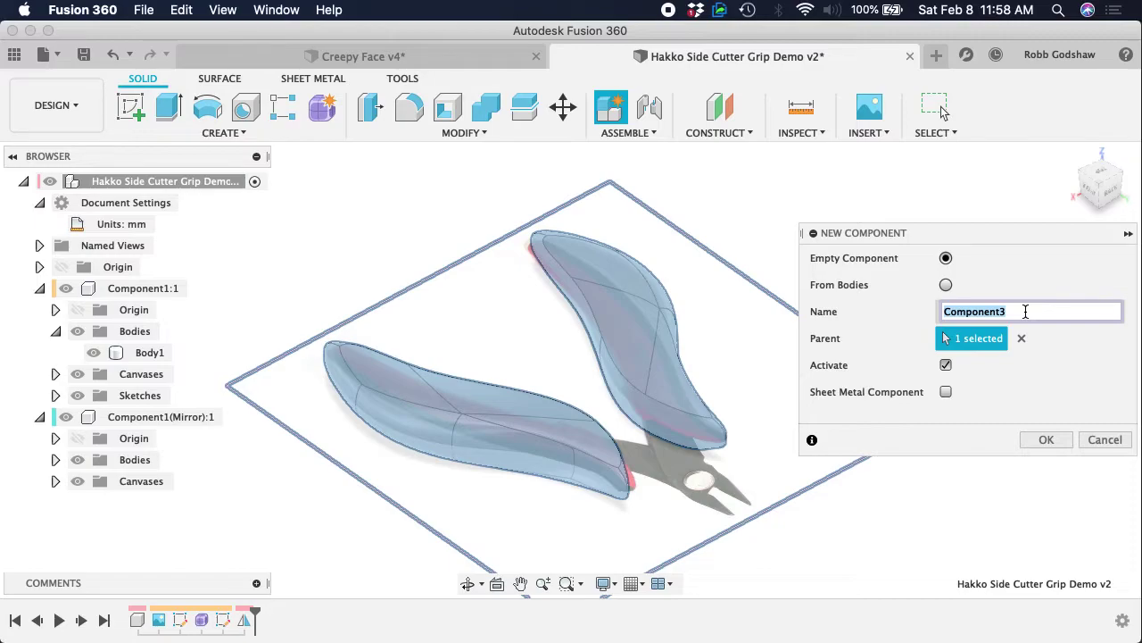
pyautogui.write('TopBlade')
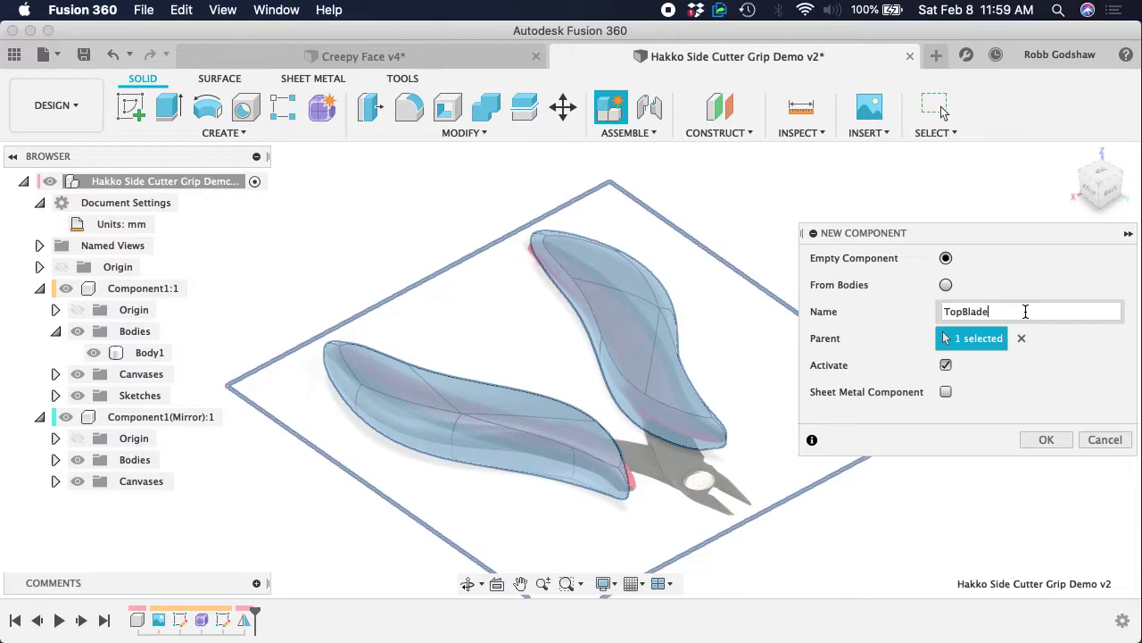
pyautogui.press('Return')
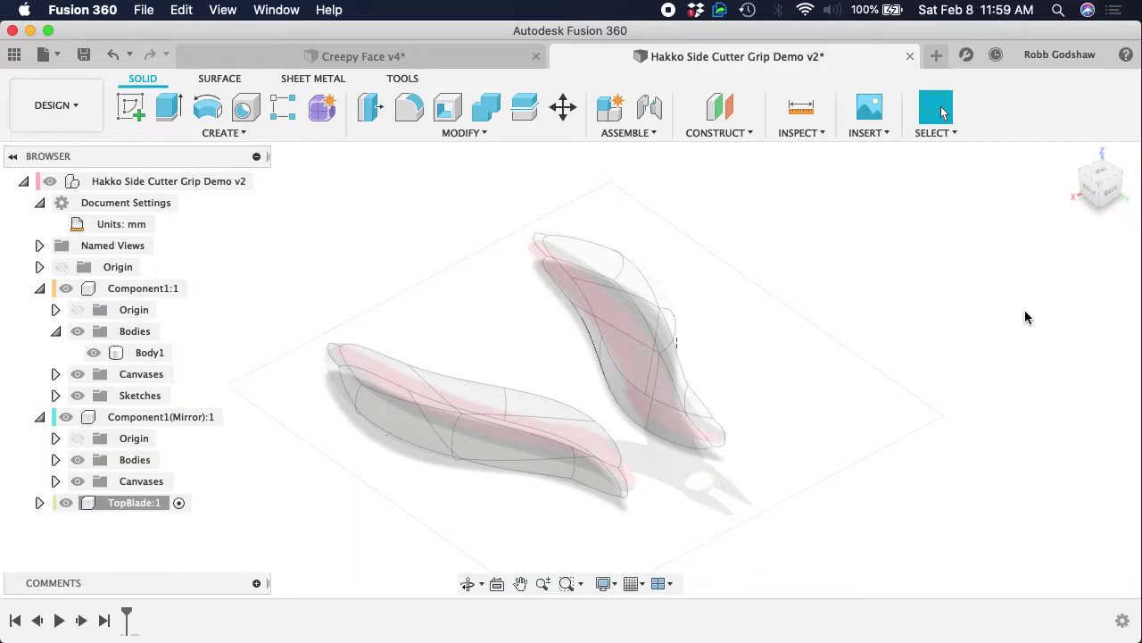
# - Create a sketch on TopBlade's horizontal XY origin plane and finish it without drawing any geometry
pyautogui.hscroll(-2, 563, 364)
pyautogui.hscroll(5, 562, 363)
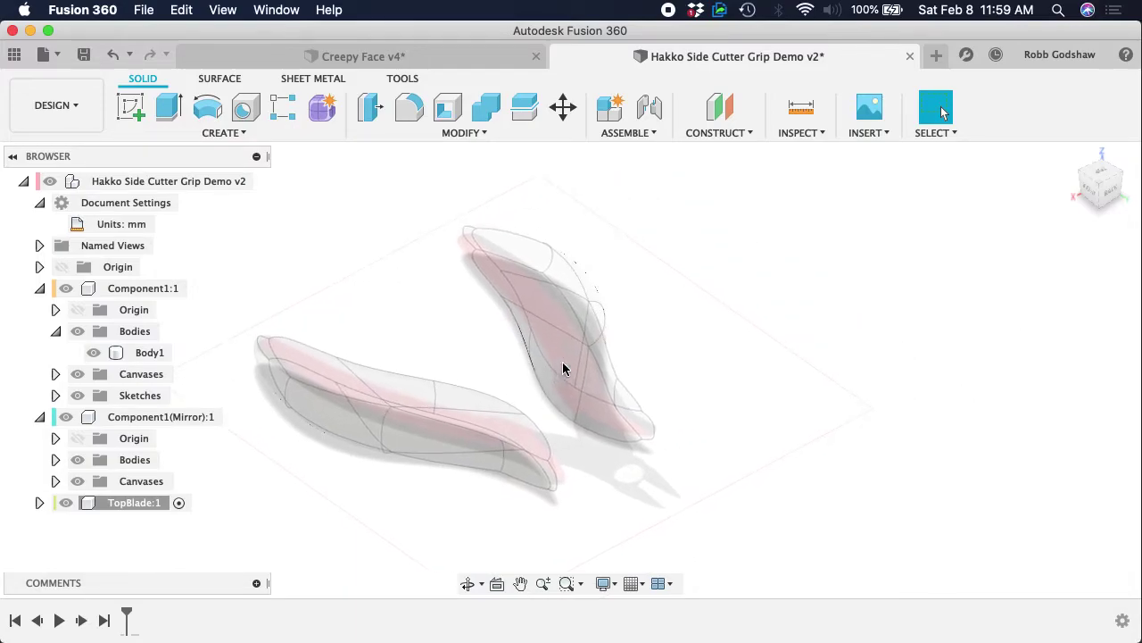
pyautogui.scroll(5, 562, 368)
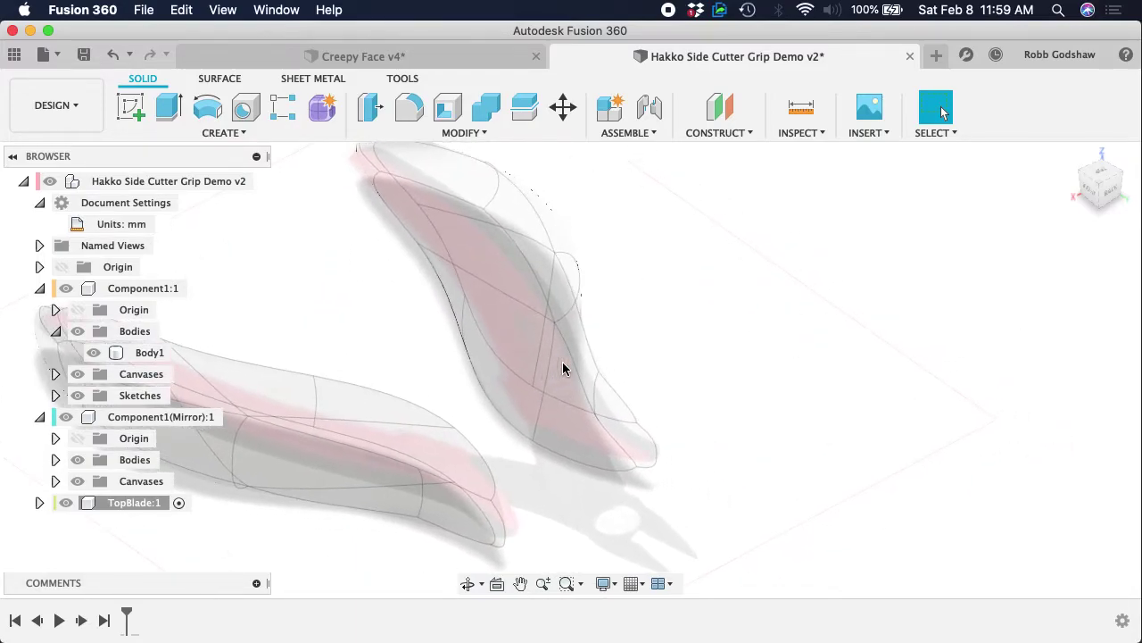
pyautogui.click(128, 111)
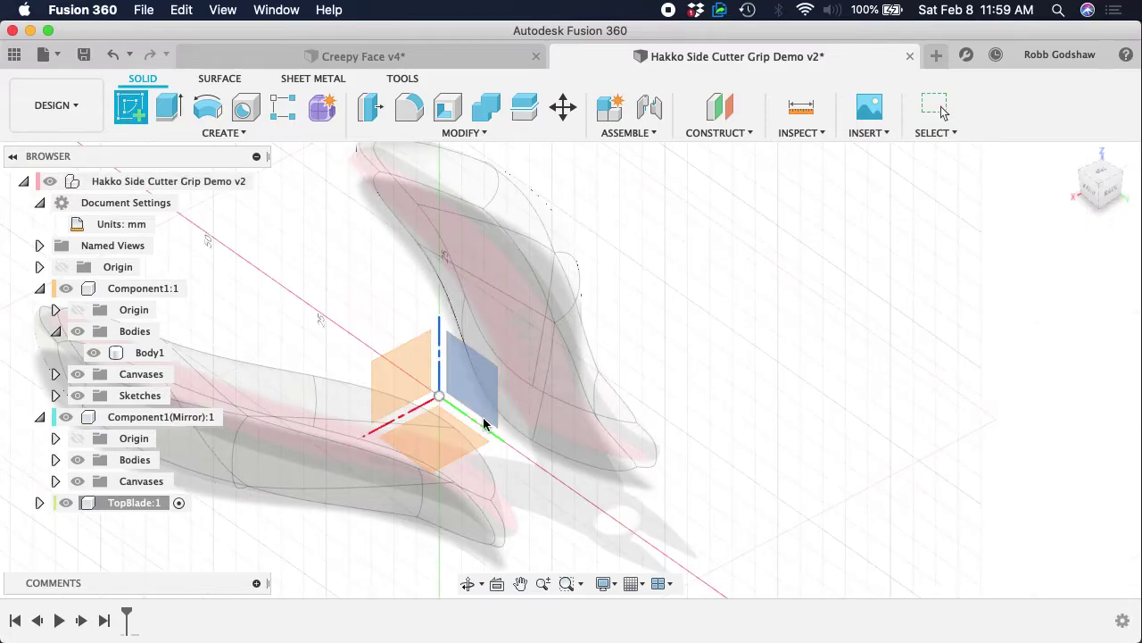
pyautogui.click(458, 447)
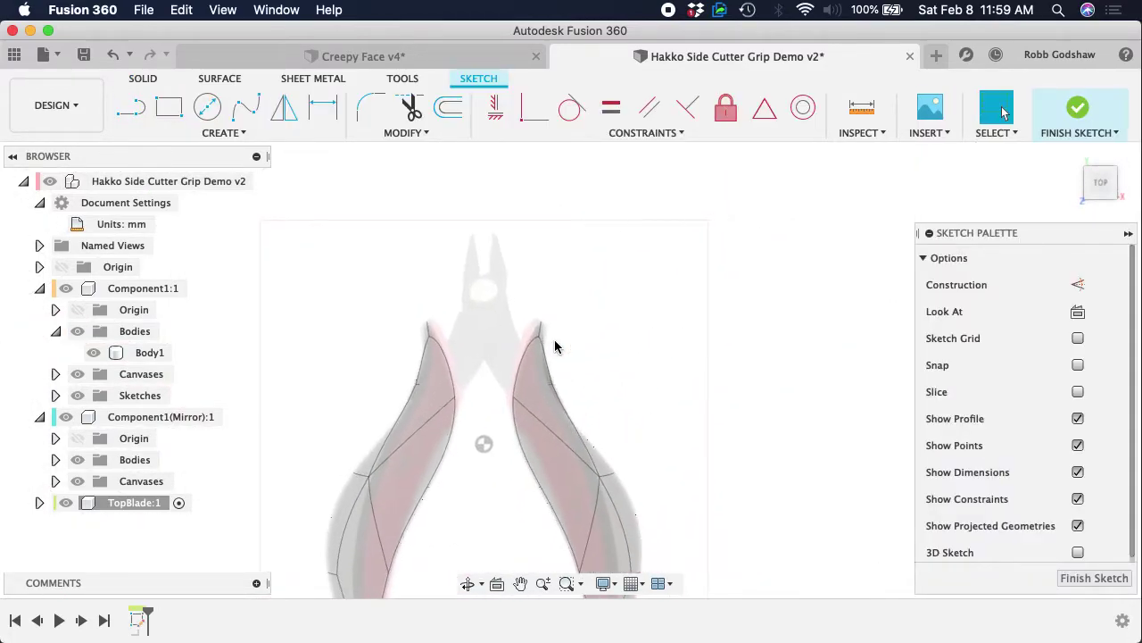
pyautogui.keyDown('shift'); pyautogui.hscroll(-3, 511, 361); pyautogui.keyUp('shift')
pyautogui.keyDown('shift'); pyautogui.hscroll(8, 511, 361); pyautogui.keyUp('shift')
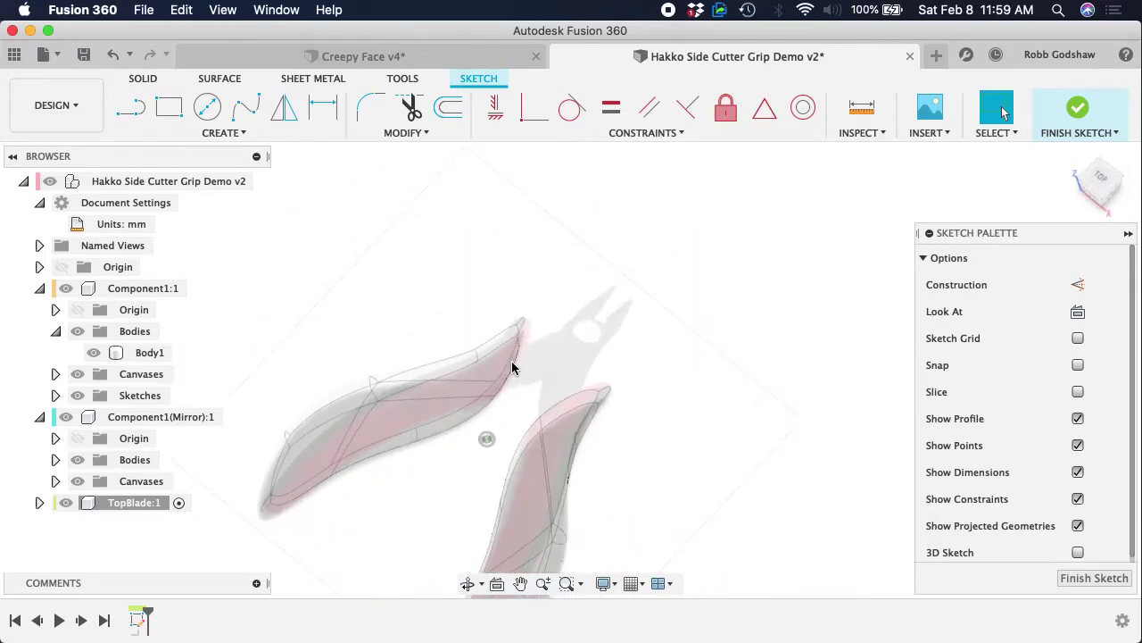
pyautogui.keyDown('shift'); pyautogui.hscroll(5, 511, 361); pyautogui.keyUp('shift')
pyautogui.keyDown('shift'); pyautogui.hscroll(-5, 511, 361); pyautogui.keyUp('shift')
pyautogui.keyDown('shift'); pyautogui.hscroll(5, 511, 362); pyautogui.keyUp('shift')
pyautogui.keyDown('shift'); pyautogui.hscroll(5, 511, 368); pyautogui.keyUp('shift')
pyautogui.keyDown('shift'); pyautogui.hscroll(-8, 512, 368); pyautogui.keyUp('shift')
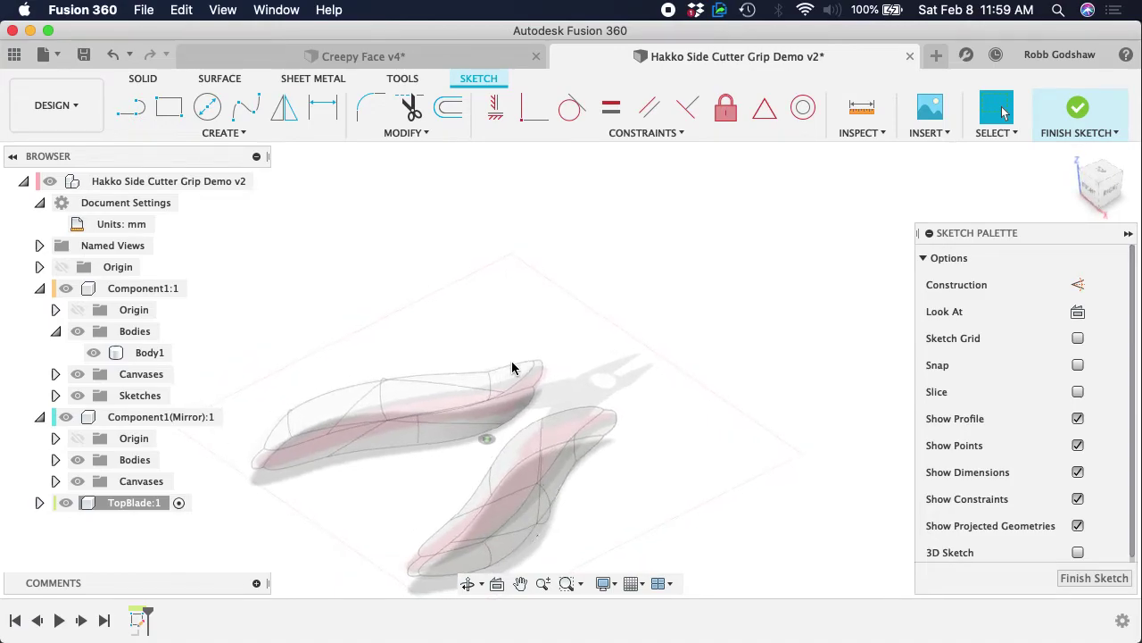
pyautogui.keyDown('shift'); pyautogui.hscroll(2, 512, 362); pyautogui.keyUp('shift')
pyautogui.click(1080, 112)
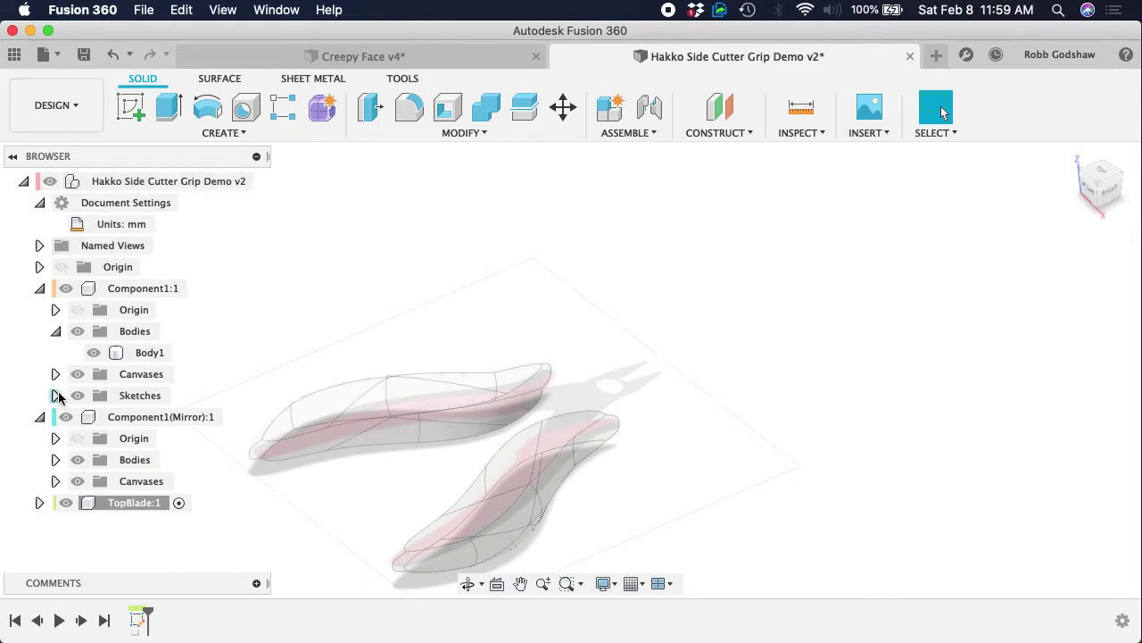
# - Collapse Component1 and its mirrored copy in the browser, and reactivate the top-level component
pyautogui.click(39, 417)
pyautogui.click(40, 289)
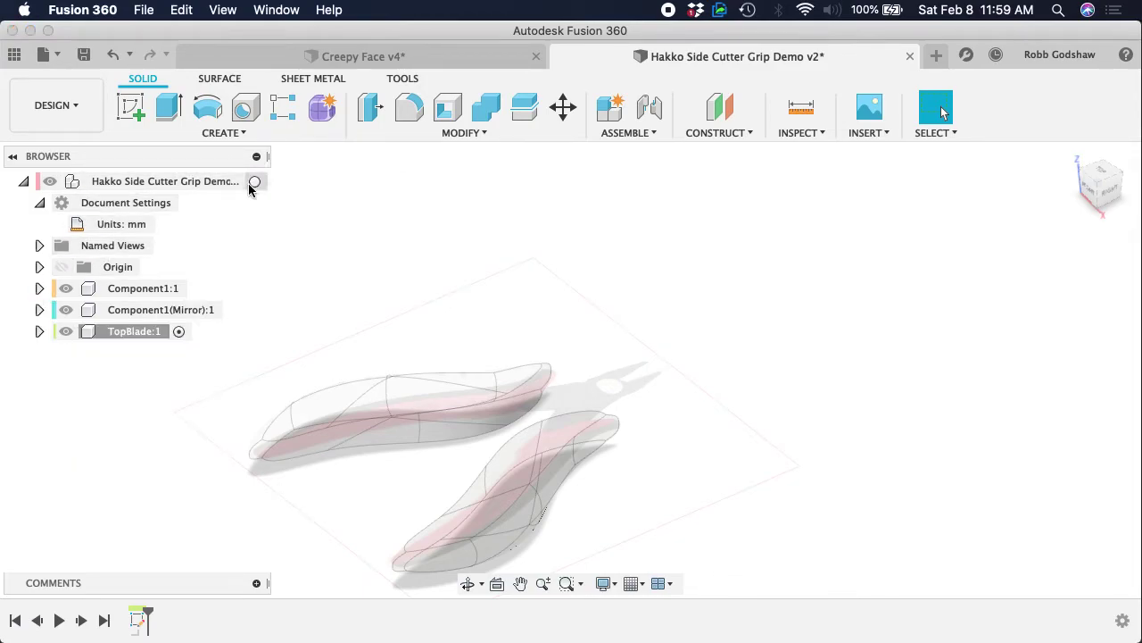
pyautogui.click(255, 185)
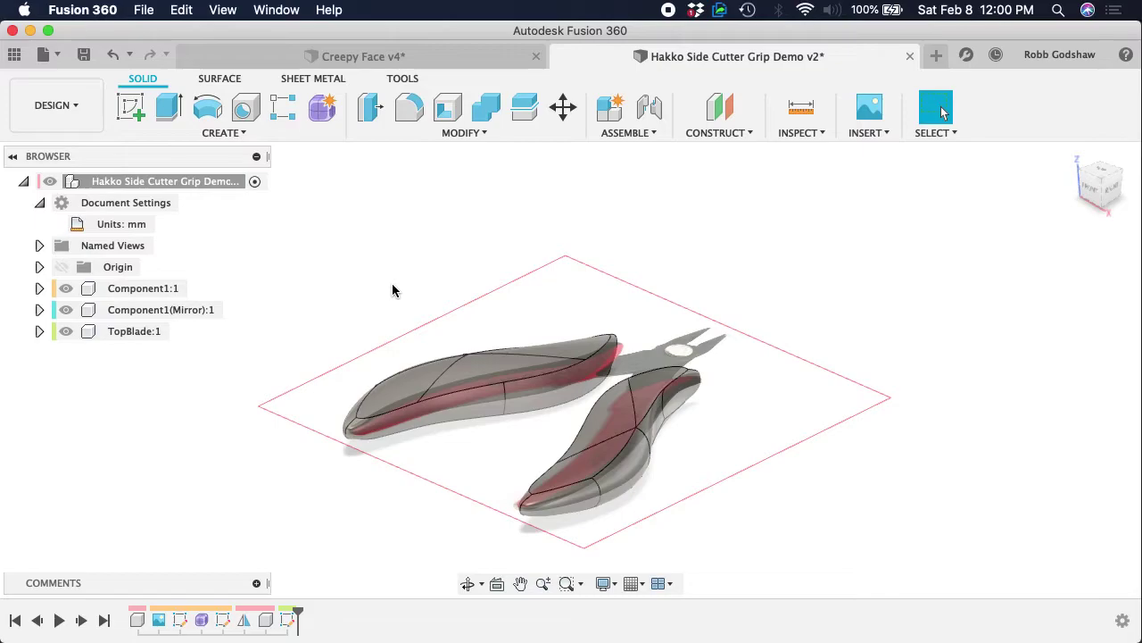
# - Rename Component1 as "Handle 1" and its mirrored copy as "Mirrored handle"
pyautogui.click(177, 288)
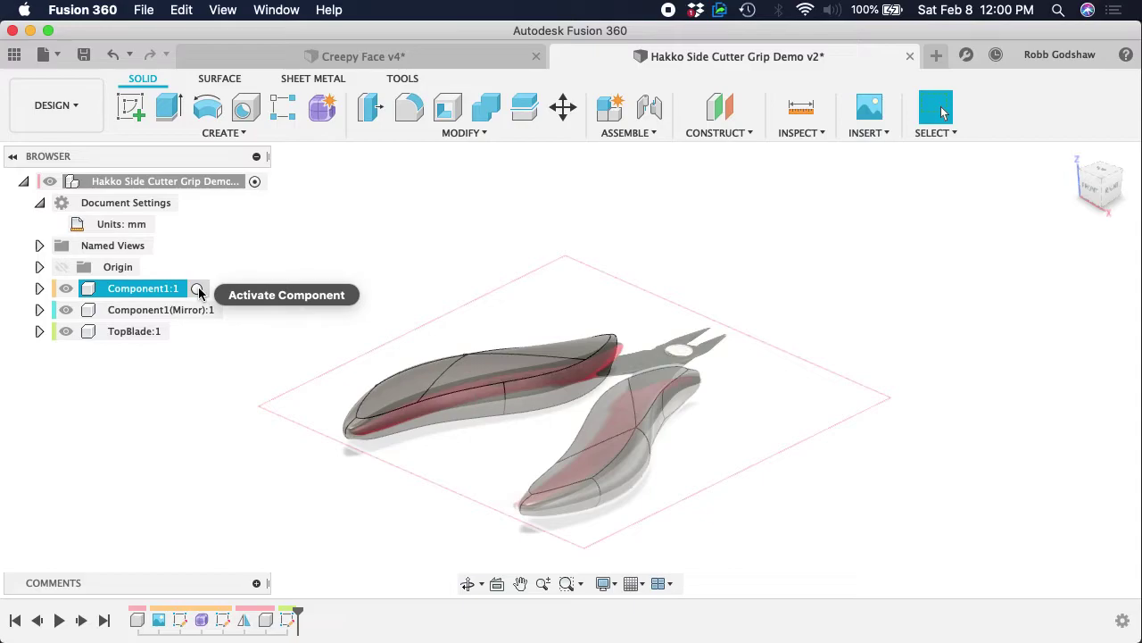
pyautogui.click(223, 357)
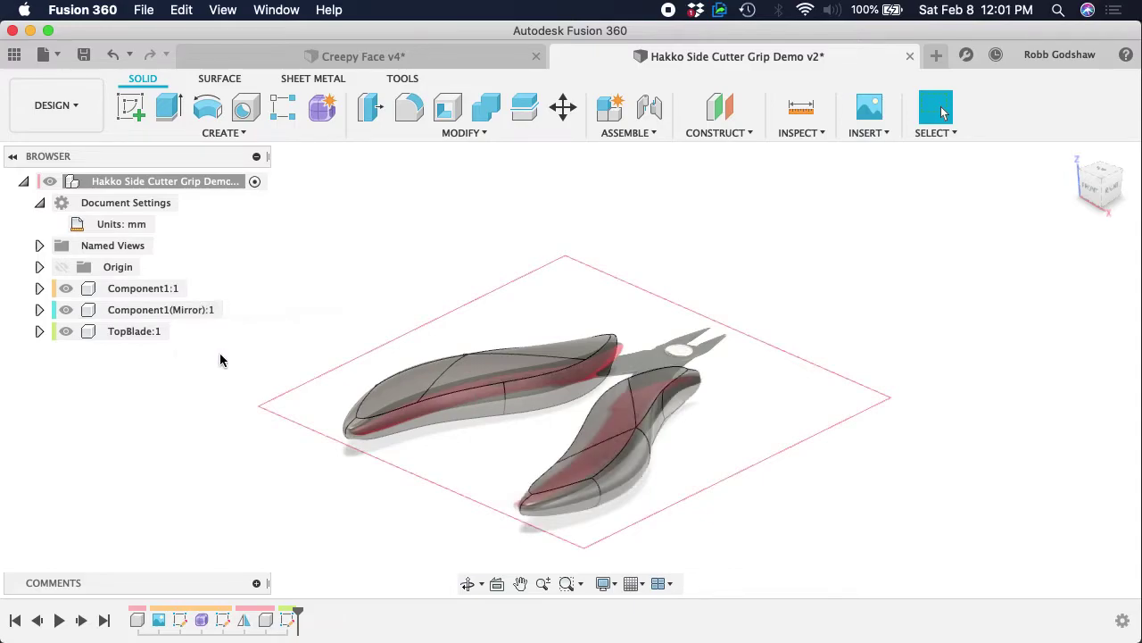
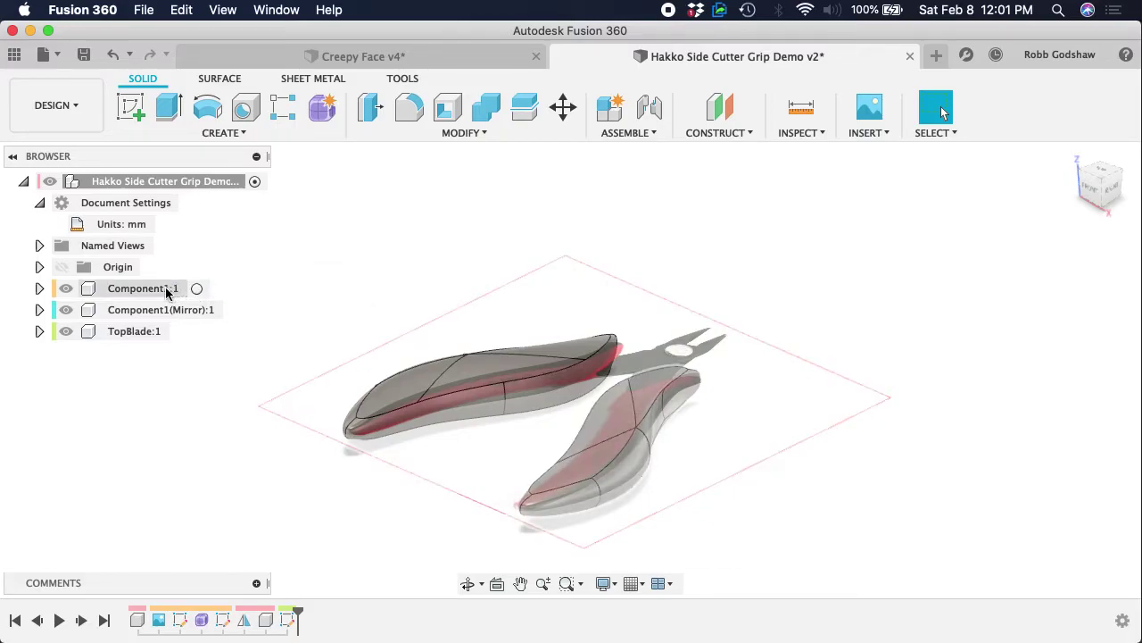
pyautogui.click(161, 290)
pyautogui.doubleClick(149, 291)
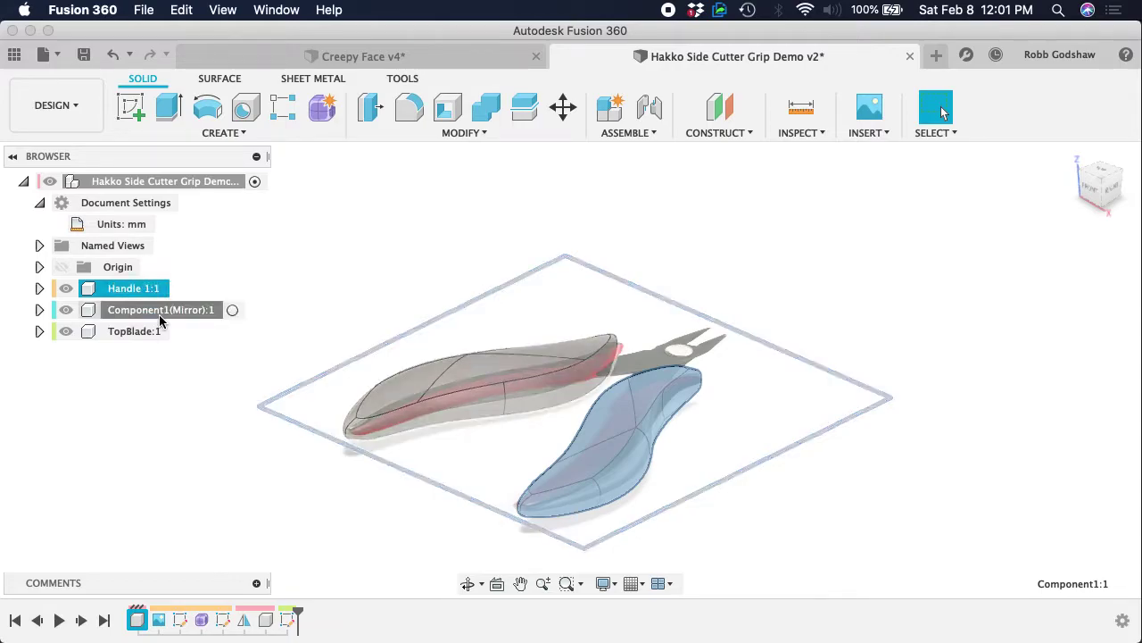
pyautogui.doubleClick(156, 313)
pyautogui.click(172, 311)
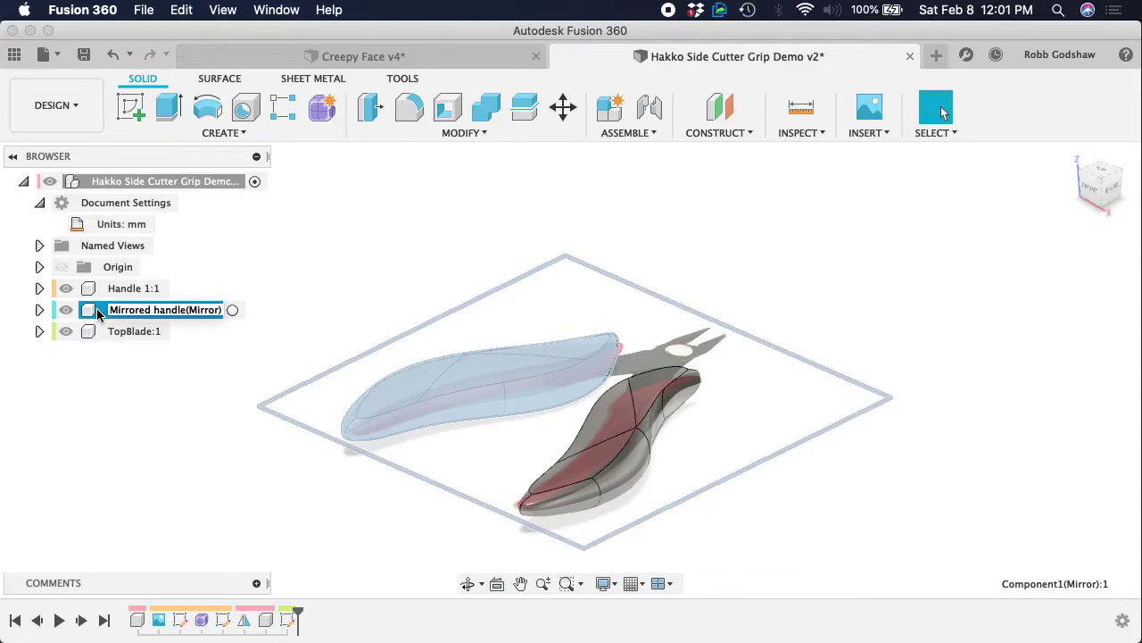
pyautogui.press('Return')
pyautogui.click(237, 275)
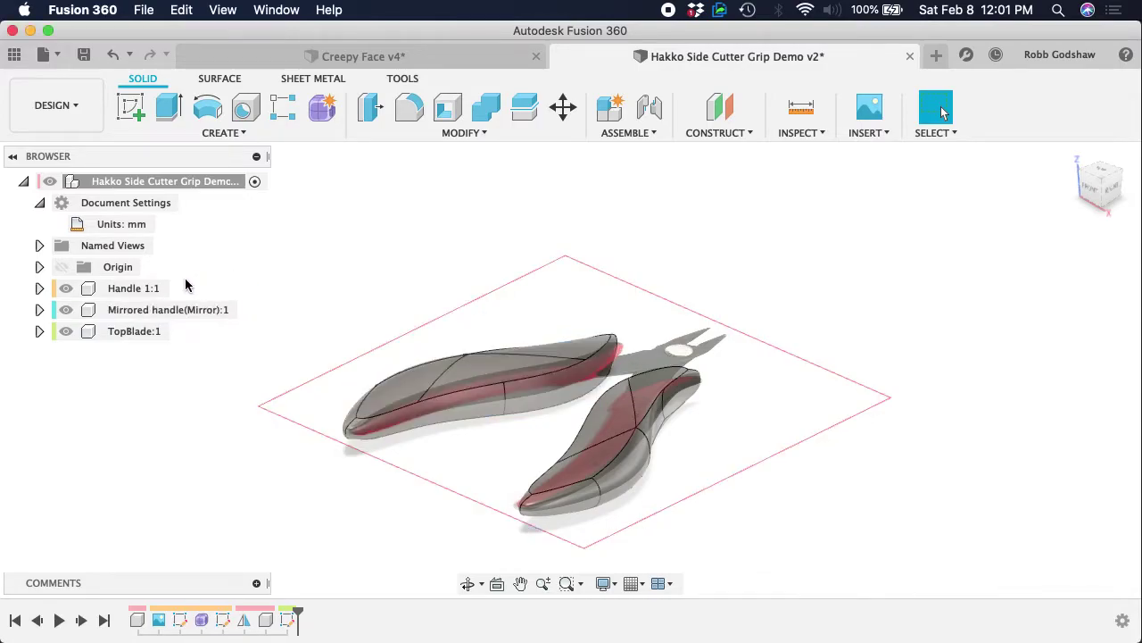
# - Turn on component color cycling so each component gets its own color in the model, browser and timeline
pyautogui.click(181, 290)
pyautogui.click(808, 133)
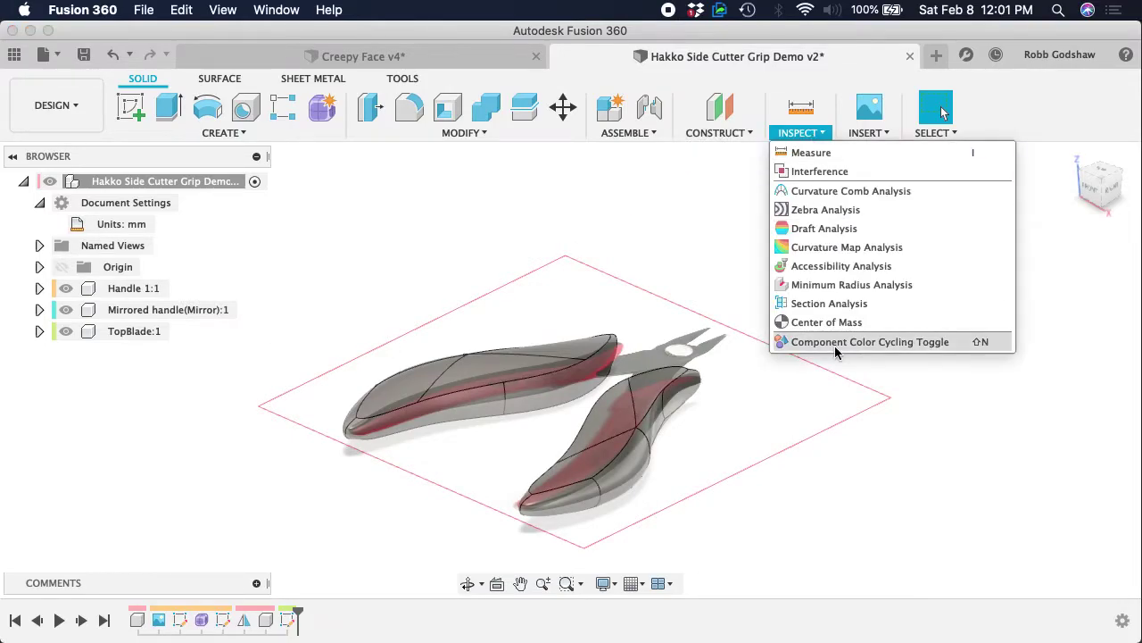
pyautogui.click(836, 348)
pyautogui.hscroll(2, 836, 347)
pyautogui.scroll(-1, 836, 346)
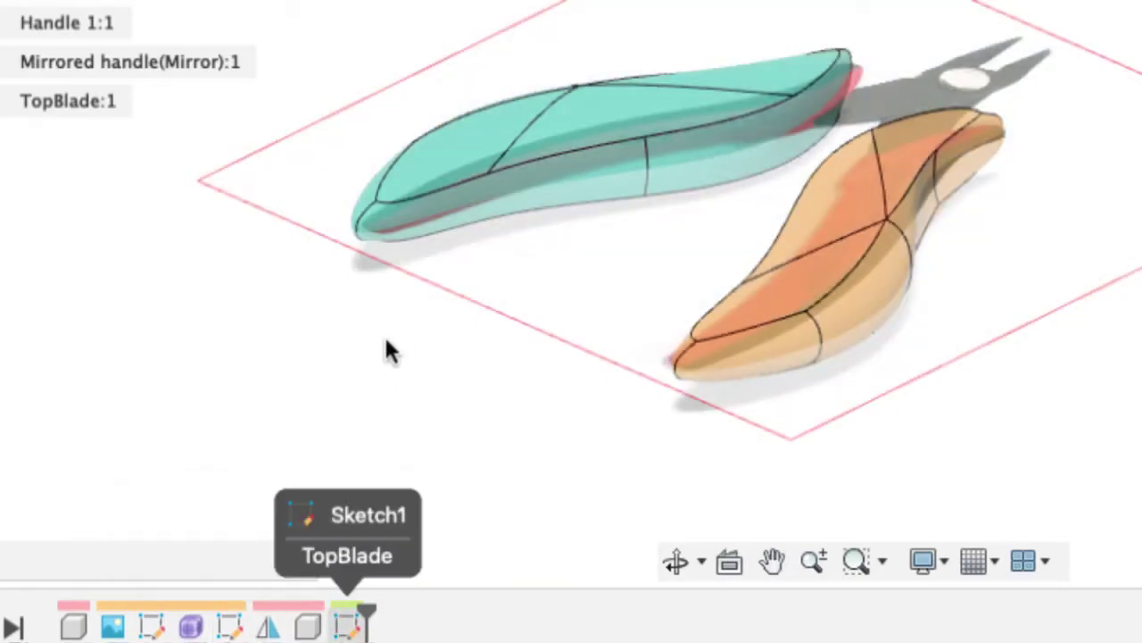
# - Examine the two color-coded handles and the reference canvas from several angles, checking which browser component each handle belongs to
pyautogui.click(462, 140)
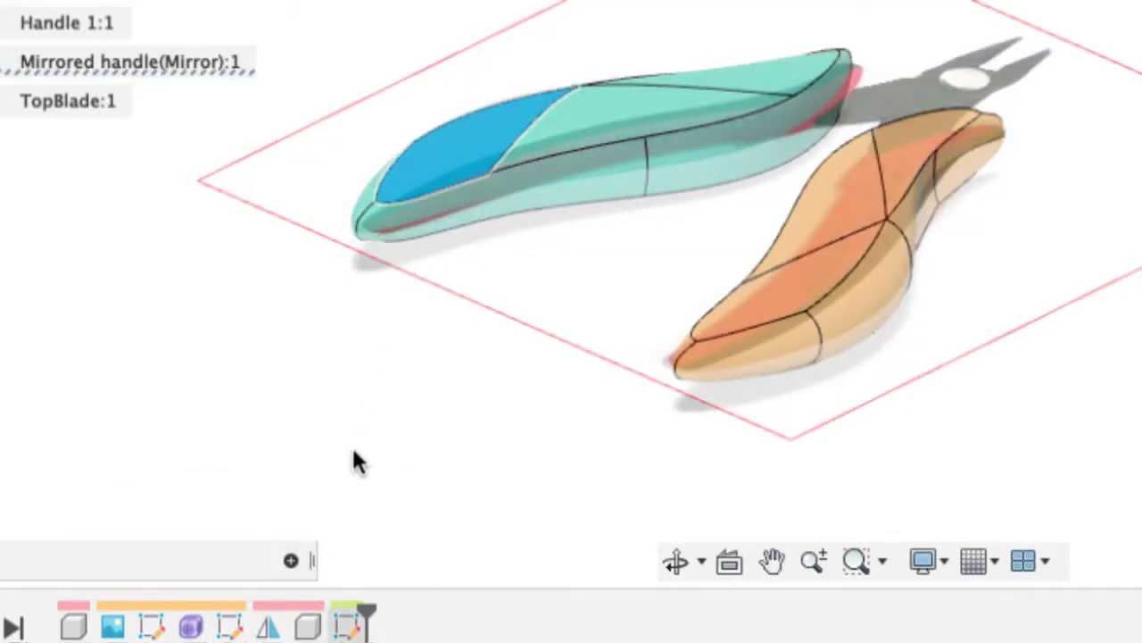
pyautogui.click(393, 397)
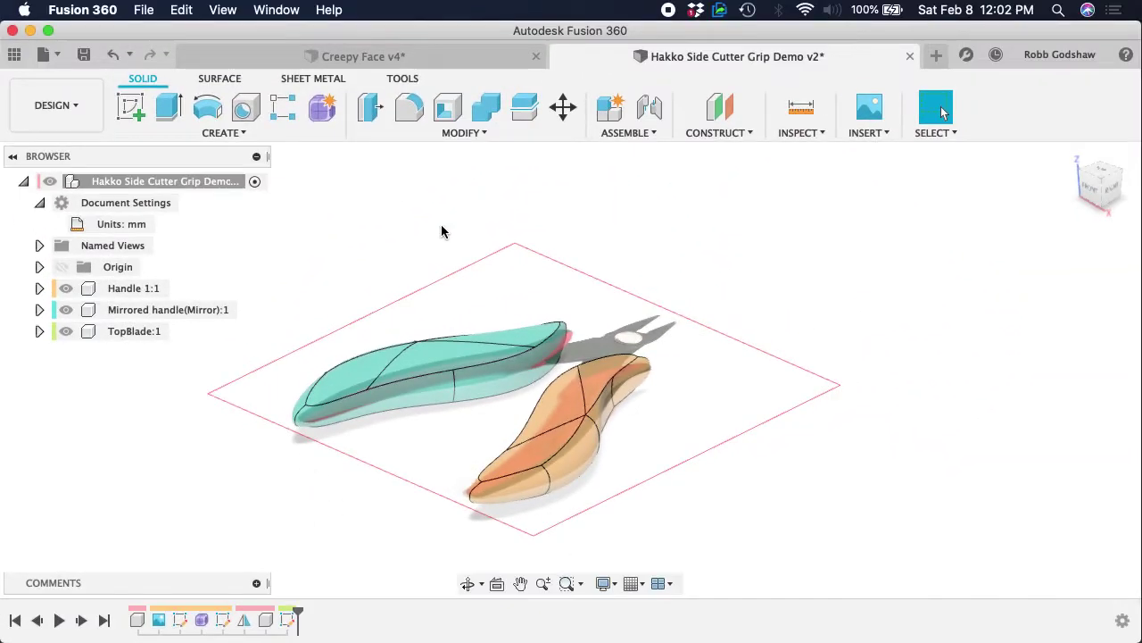
pyautogui.click(162, 287)
pyautogui.click(218, 240)
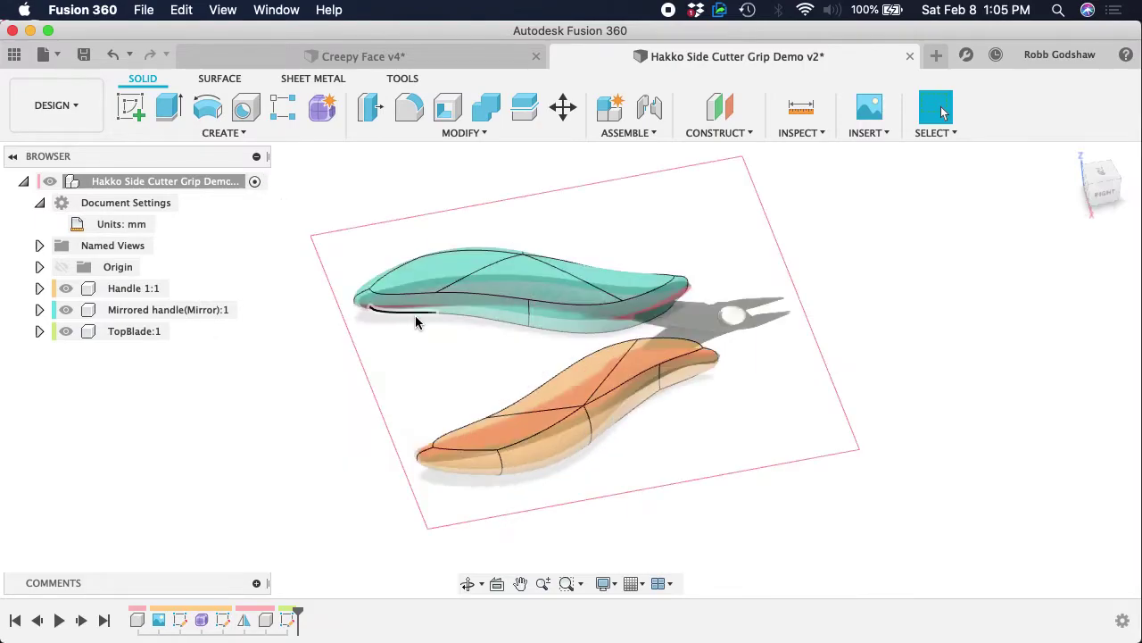
pyautogui.keyDown('shift'); pyautogui.hscroll(-10, 416, 324); pyautogui.keyUp('shift')
pyautogui.keyDown('shift'); pyautogui.hscroll(-10, 416, 323); pyautogui.keyUp('shift')
pyautogui.keyDown('shift'); pyautogui.hscroll(-10, 516, 328); pyautogui.keyUp('shift')
pyautogui.keyDown('shift'); pyautogui.hscroll(-10, 516, 329); pyautogui.keyUp('shift')
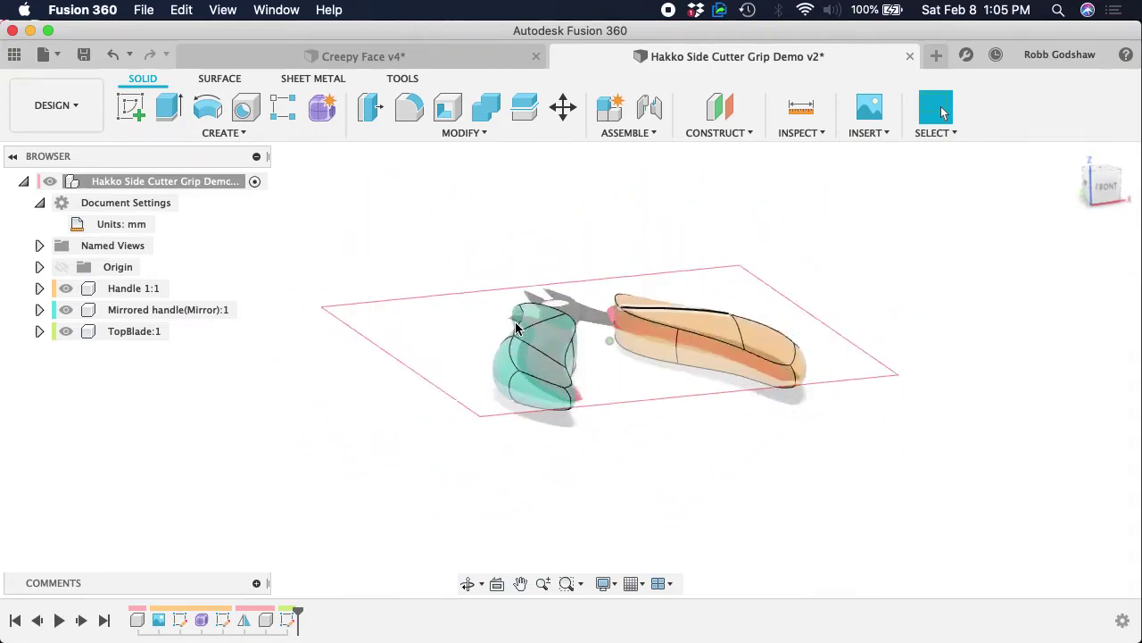
pyautogui.click(128, 307)
pyautogui.click(131, 295)
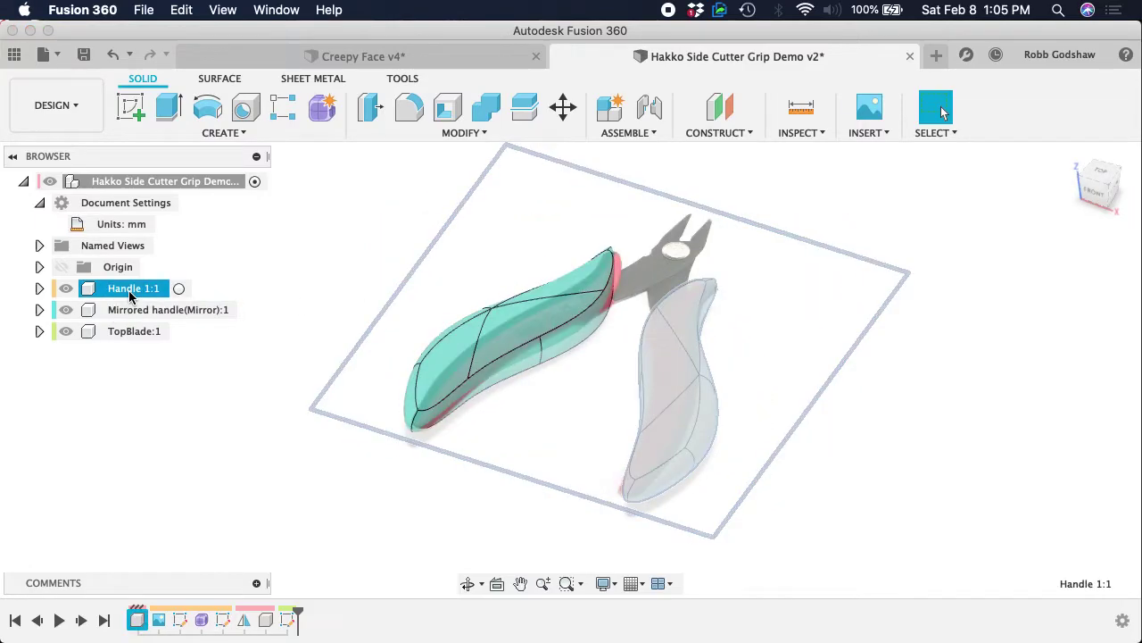
pyautogui.click(189, 268)
pyautogui.hscroll(5, 292, 214)
pyautogui.keyDown('shift'); pyautogui.hscroll(-5, 293, 214); pyautogui.keyUp('shift')
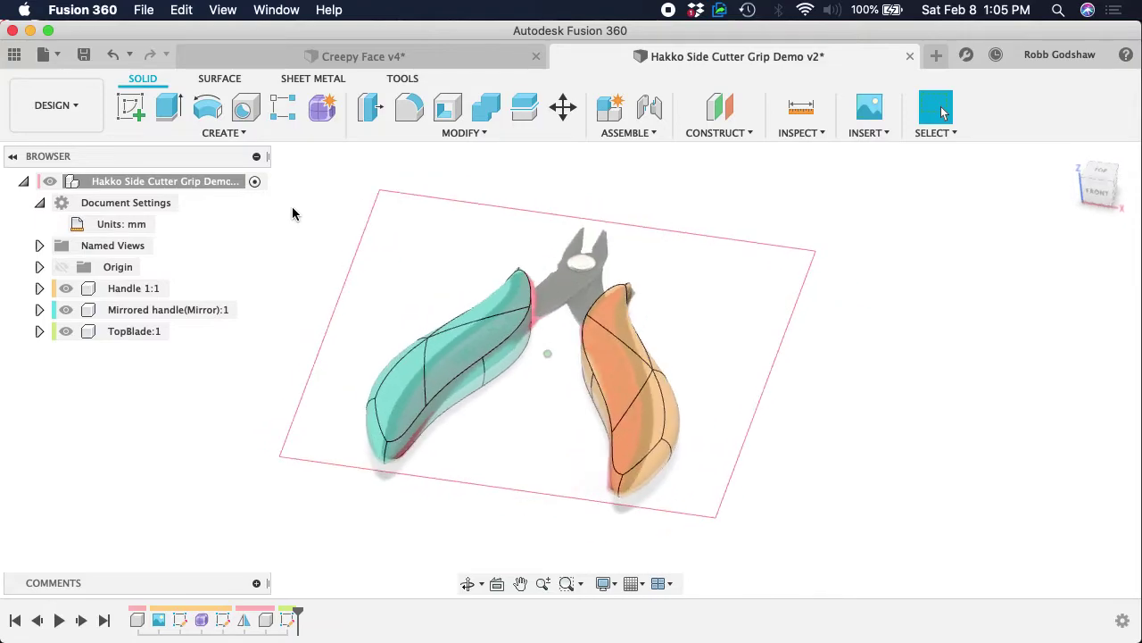
pyautogui.keyDown('shift'); pyautogui.hscroll(10, 293, 214); pyautogui.keyUp('shift')
pyautogui.keyDown('shift'); pyautogui.hscroll(-8, 292, 214); pyautogui.keyUp('shift')
pyautogui.keyDown('shift'); pyautogui.hscroll(-4, 292, 214); pyautogui.keyUp('shift')
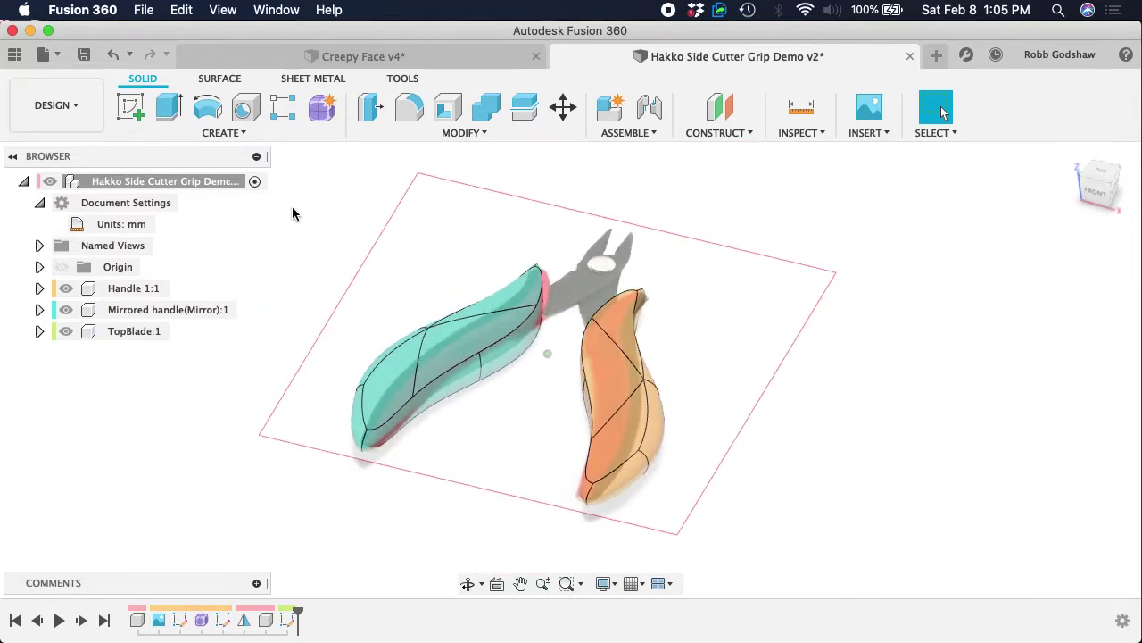
pyautogui.keyDown('shift'); pyautogui.hscroll(10, 293, 214); pyautogui.keyUp('shift')
pyautogui.keyDown('shift'); pyautogui.hscroll(-3, 293, 215); pyautogui.keyUp('shift')
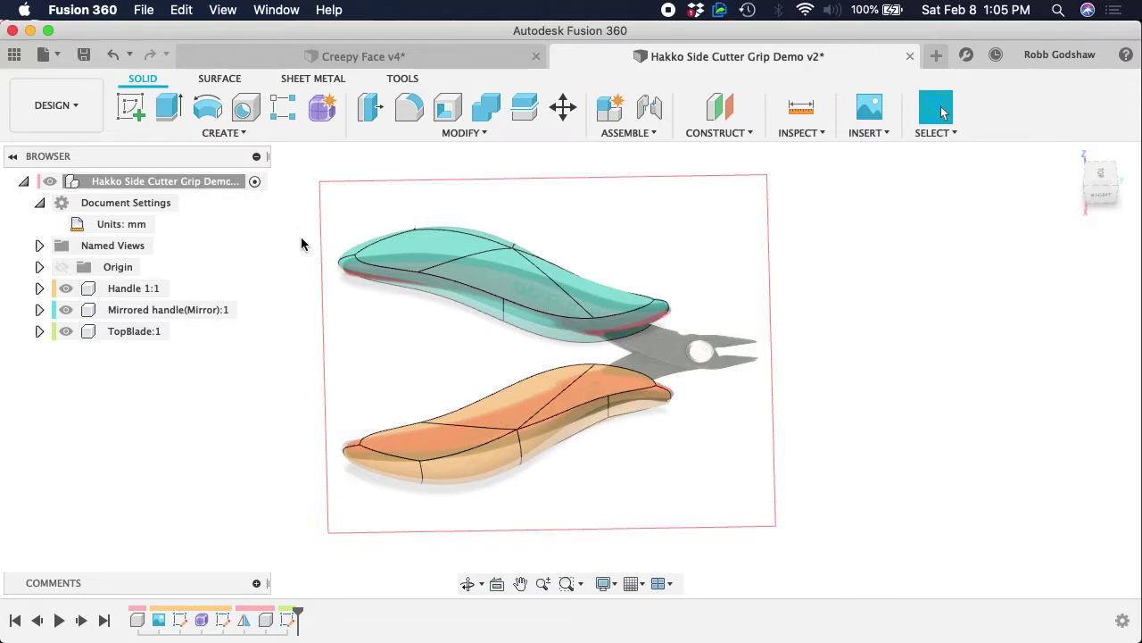
pyautogui.scroll(-2, 399, 336)
pyautogui.scroll(4, 399, 335)
pyautogui.hscroll(-5, 400, 336)
pyautogui.hscroll(8, 400, 336)
pyautogui.keyDown('shift'); pyautogui.hscroll(10, 400, 336); pyautogui.keyUp('shift')
pyautogui.keyDown('shift'); pyautogui.hscroll(10, 400, 336); pyautogui.keyUp('shift')
pyautogui.keyDown('shift'); pyautogui.hscroll(-10, 400, 336); pyautogui.keyUp('shift')
pyautogui.keyDown('shift'); pyautogui.scroll(10, 400, 335); pyautogui.keyUp('shift')
pyautogui.keyDown('shift'); pyautogui.hscroll(10, 400, 335); pyautogui.keyUp('shift')
pyautogui.keyDown('shift'); pyautogui.scroll(8, 400, 335); pyautogui.keyUp('shift')
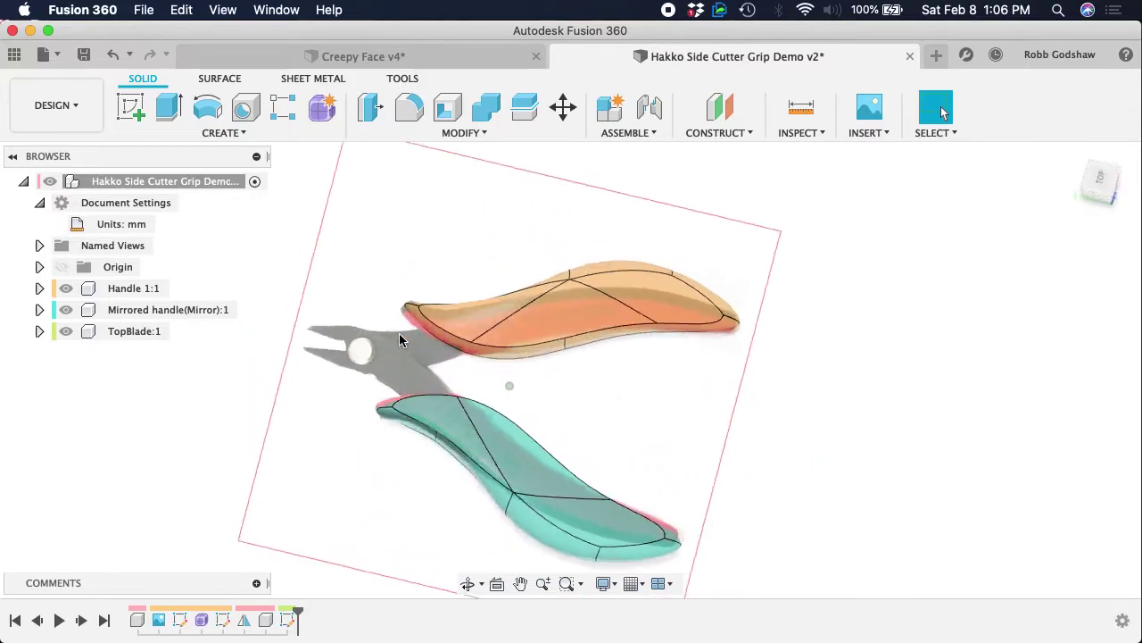
pyautogui.keyDown('shift'); pyautogui.hscroll(-5, 400, 339); pyautogui.keyUp('shift')
pyautogui.keyDown('shift'); pyautogui.hscroll(8, 400, 339); pyautogui.keyUp('shift')
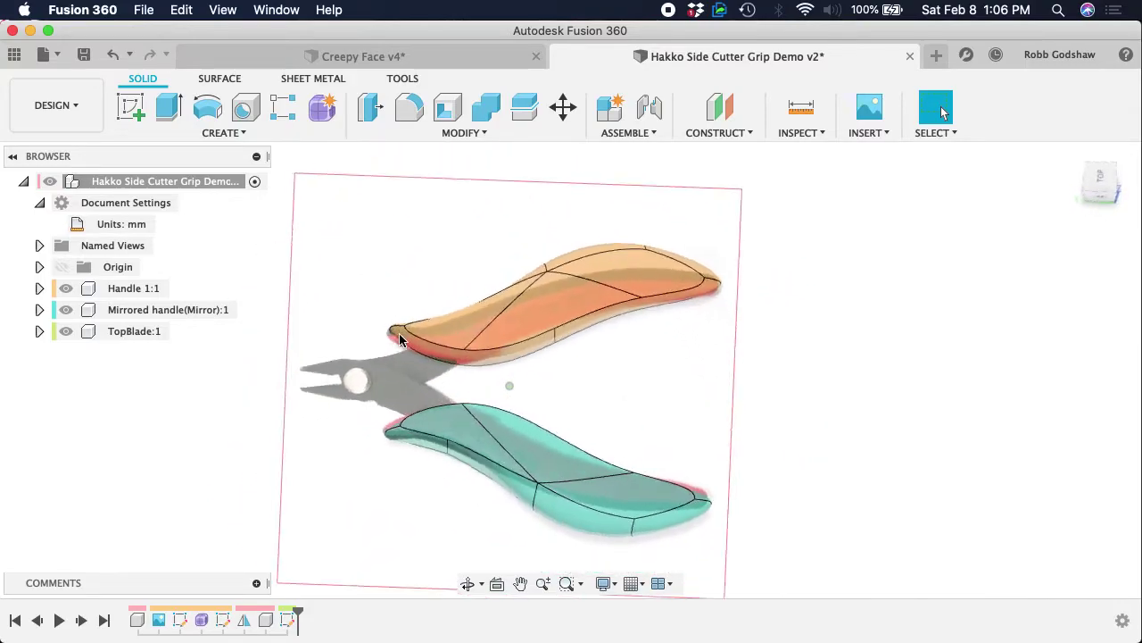
pyautogui.keyDown('shift'); pyautogui.scroll(-8, 400, 341); pyautogui.keyUp('shift')
pyautogui.keyDown('shift'); pyautogui.hscroll(5, 400, 340); pyautogui.keyUp('shift')
pyautogui.keyDown('shift'); pyautogui.hscroll(-10, 400, 340); pyautogui.keyUp('shift')
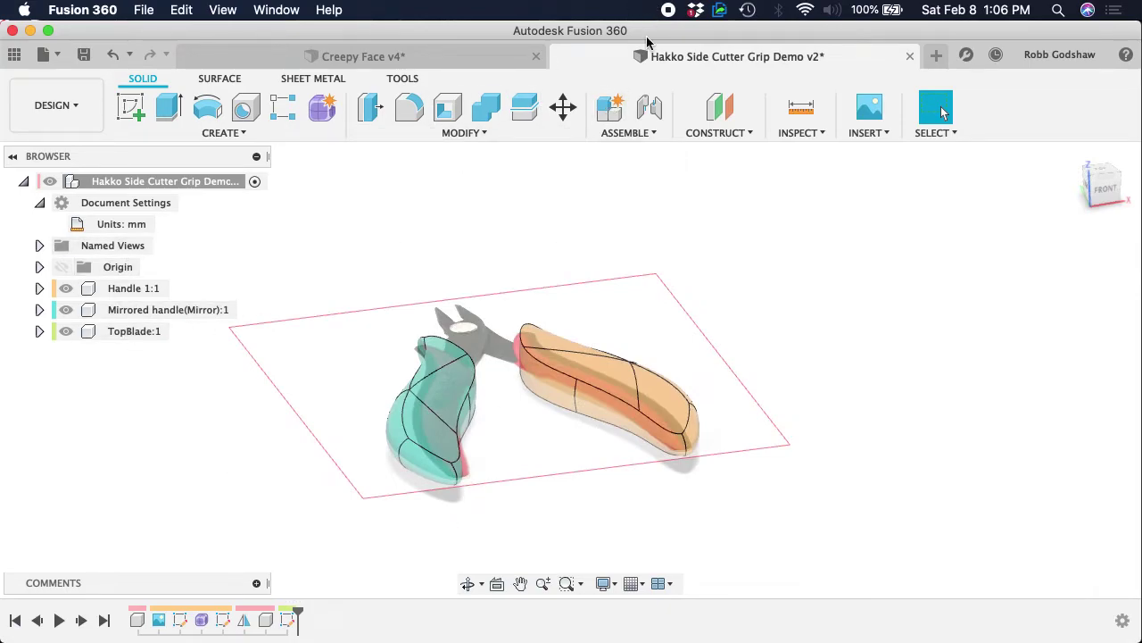
# - Expand the TopBlade component in the browser and make it the active component
pyautogui.click(610, 107)
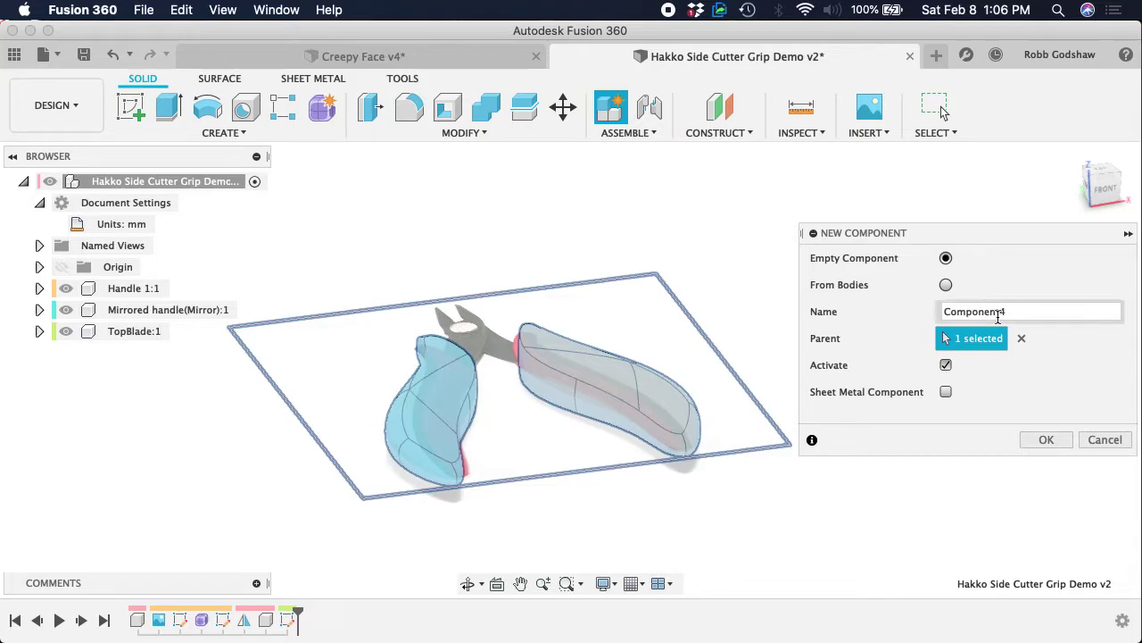
pyautogui.click(1105, 439)
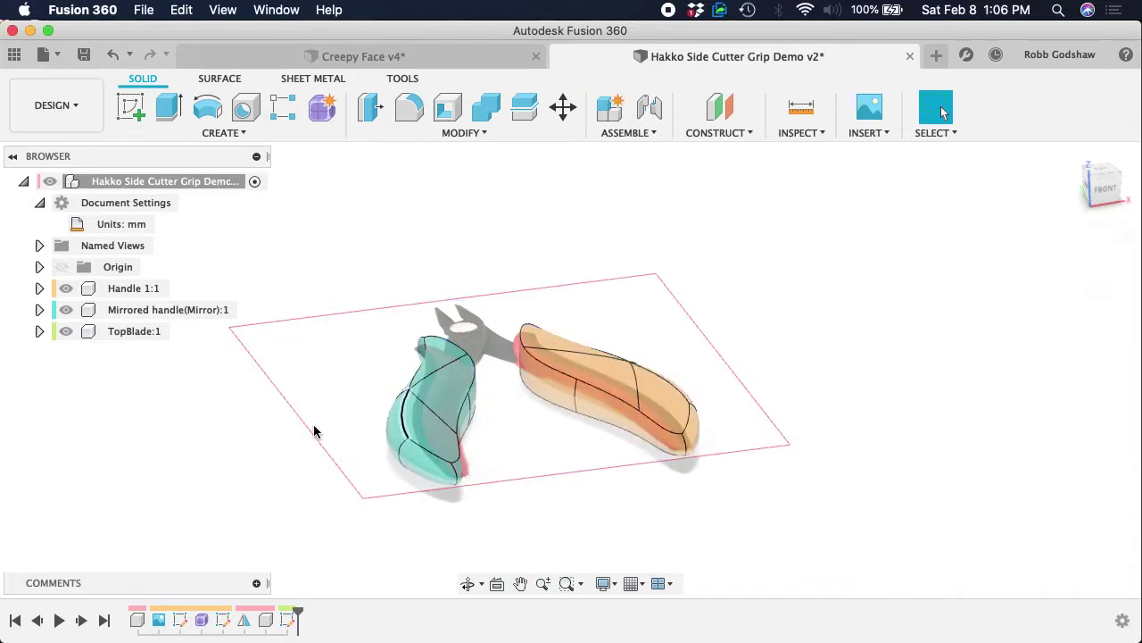
pyautogui.click(40, 332)
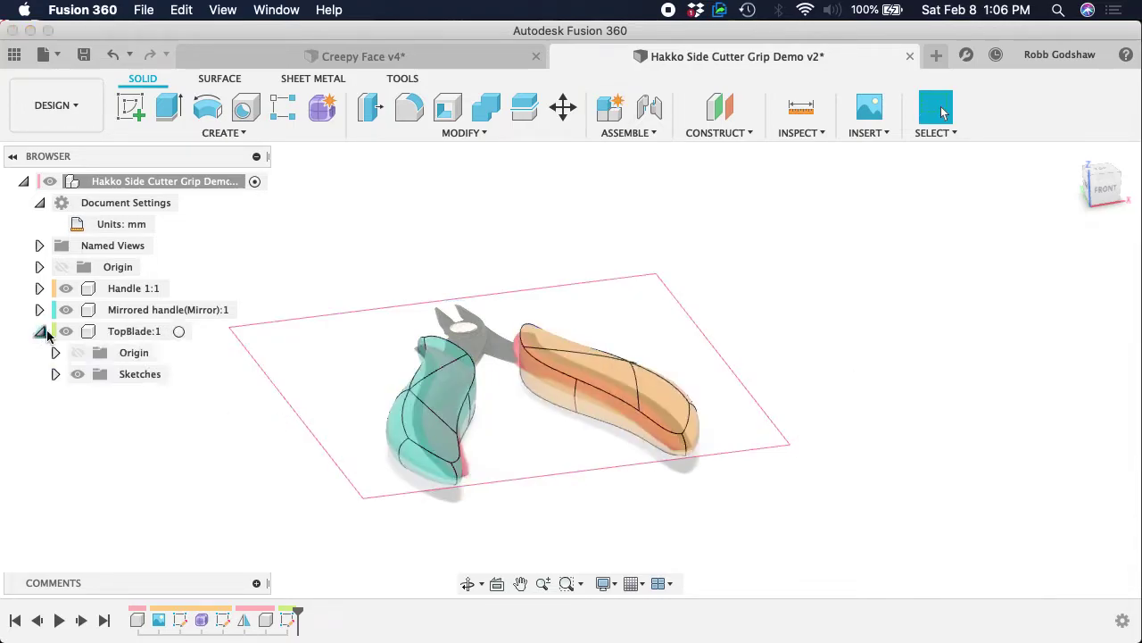
pyautogui.click(179, 332)
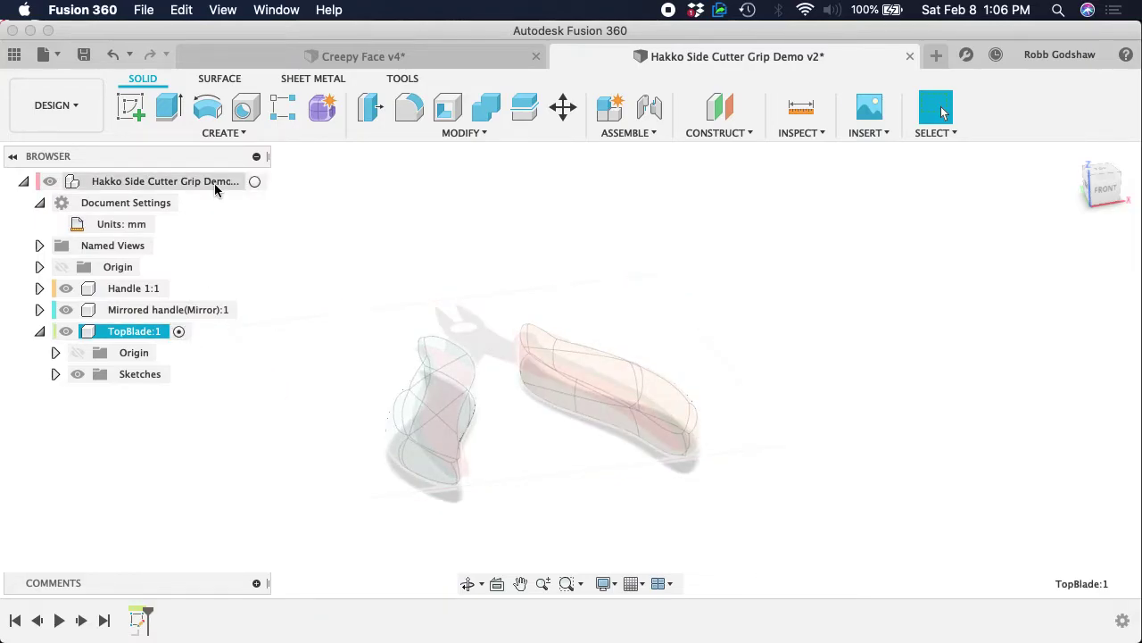
pyautogui.click(254, 181)
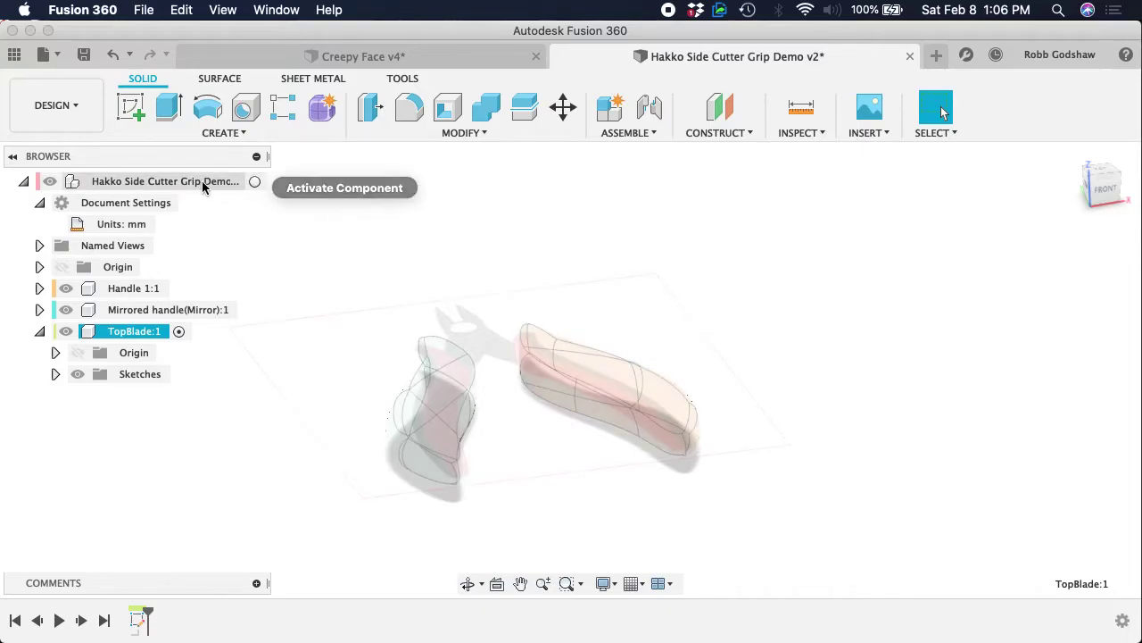
pyautogui.click(255, 182)
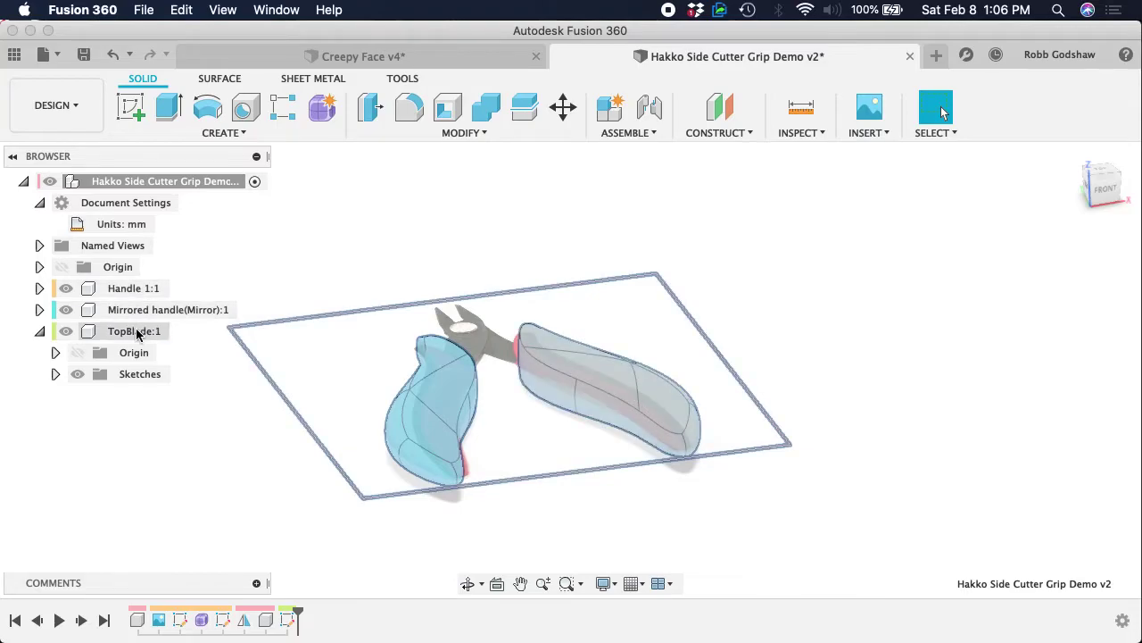
pyautogui.click(179, 331)
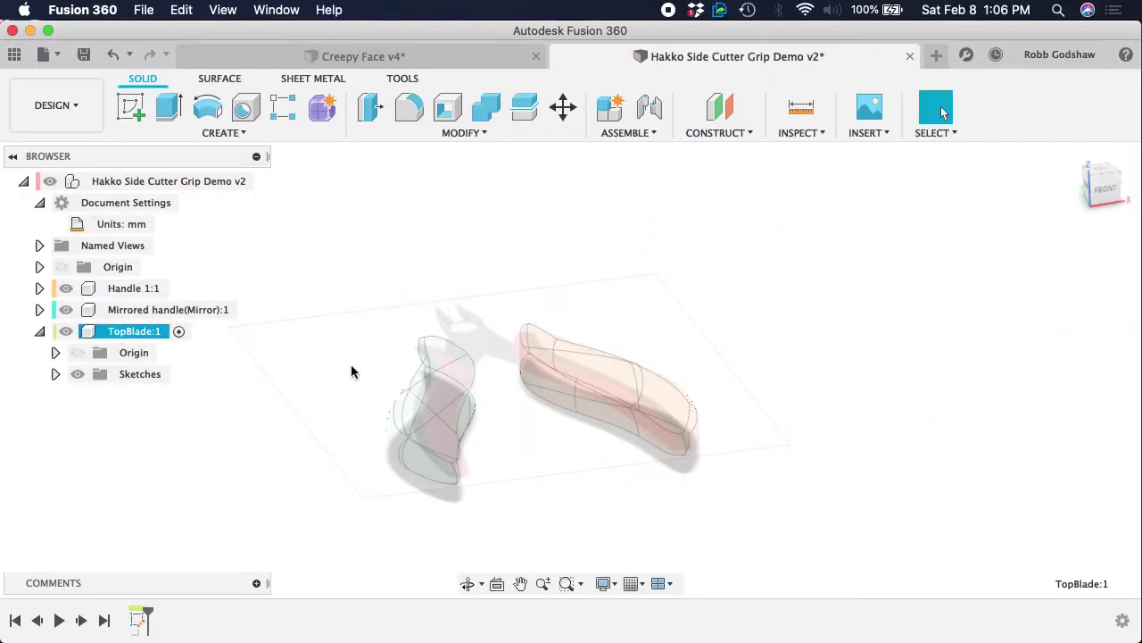
# - Start a new sketch on TopBlade's horizontal XY origin plane
pyautogui.scroll(2, 767, 409)
pyautogui.keyDown('shift'); pyautogui.hscroll(10, 414, 306); pyautogui.keyUp('shift')
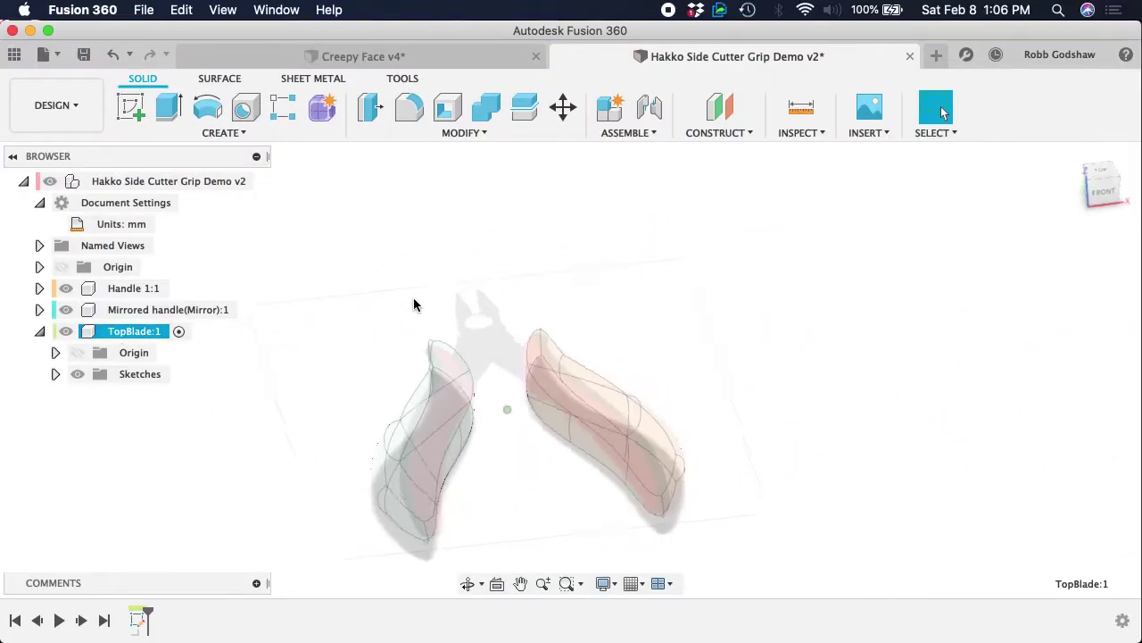
pyautogui.keyDown('shift'); pyautogui.hscroll(-5, 414, 305); pyautogui.keyUp('shift')
pyautogui.keyDown('shift'); pyautogui.hscroll(-3, 414, 305); pyautogui.keyUp('shift')
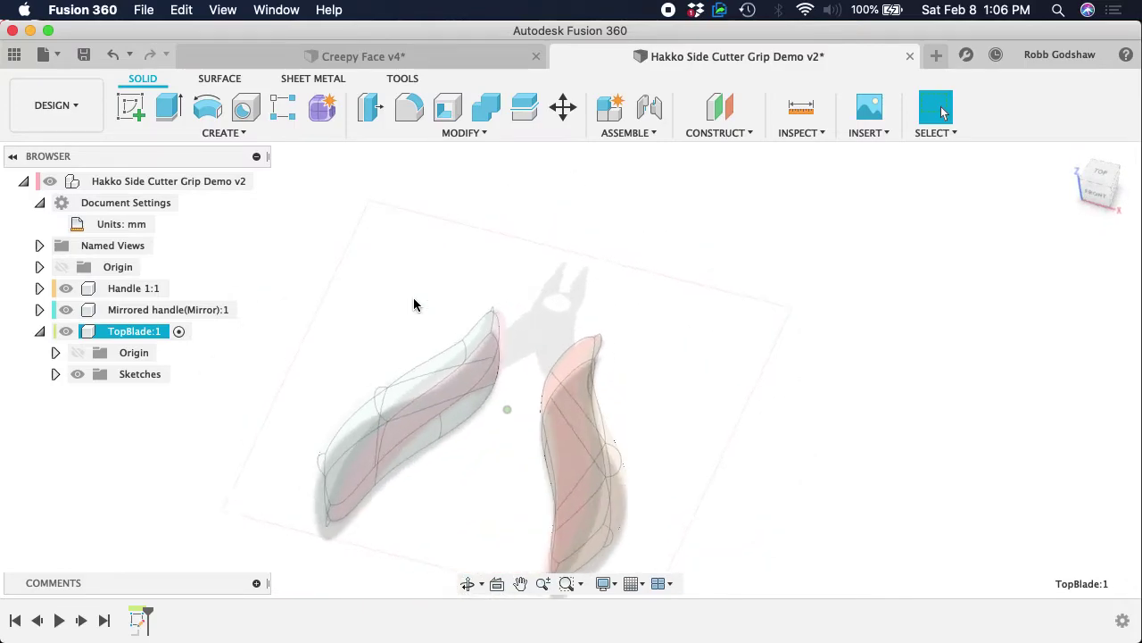
pyautogui.click(131, 113)
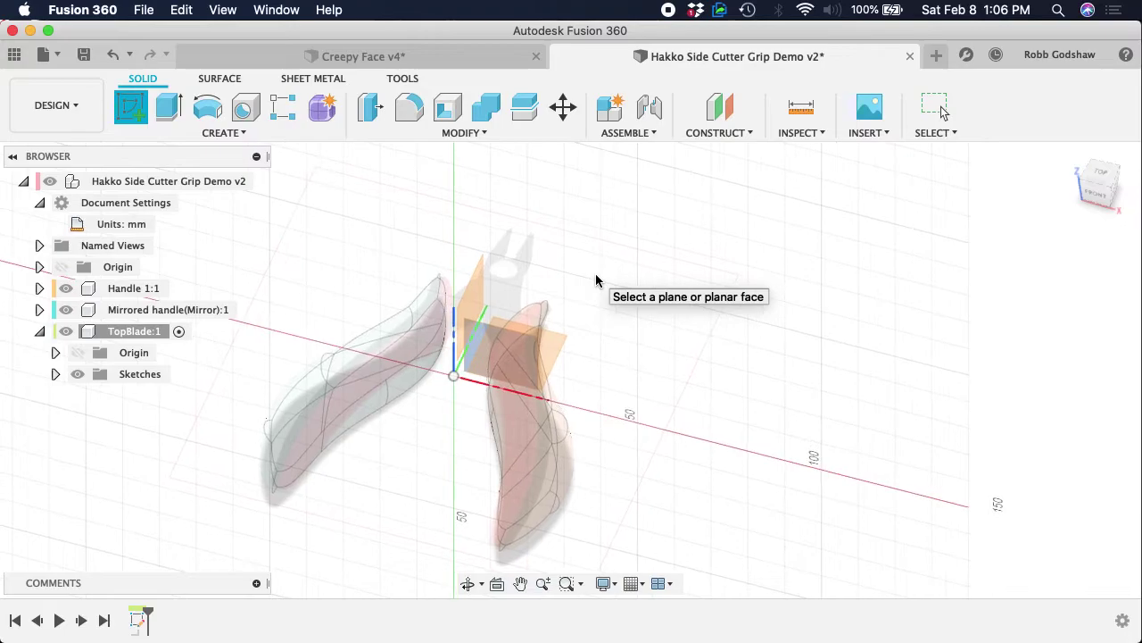
pyautogui.keyDown('shift'); pyautogui.hscroll(5, 595, 274); pyautogui.keyUp('shift')
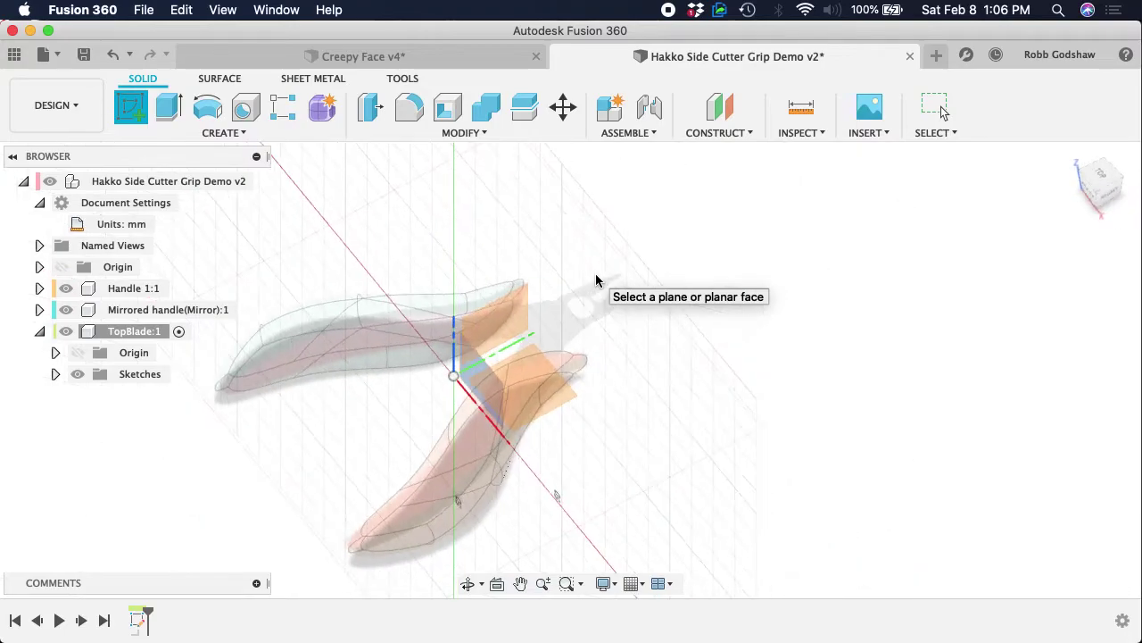
pyautogui.click(558, 395)
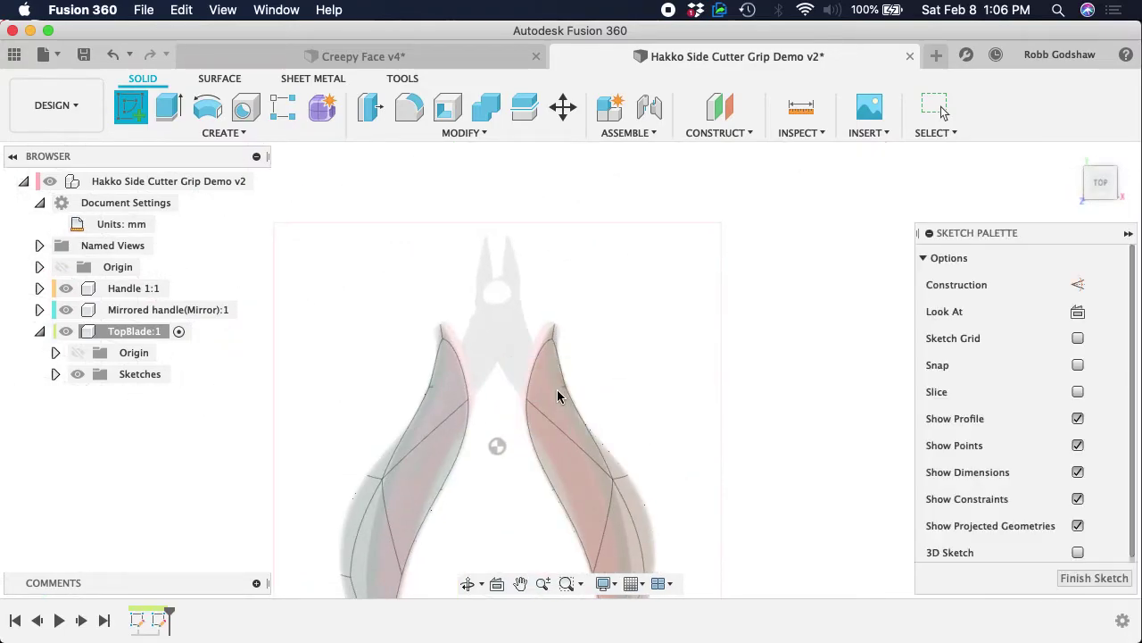
# - Draw the blade's outer edge with the Line tool, from the right jaw's tip down to the shoulder, then about 10 mm vertically
pyautogui.scroll(3, 472, 223)
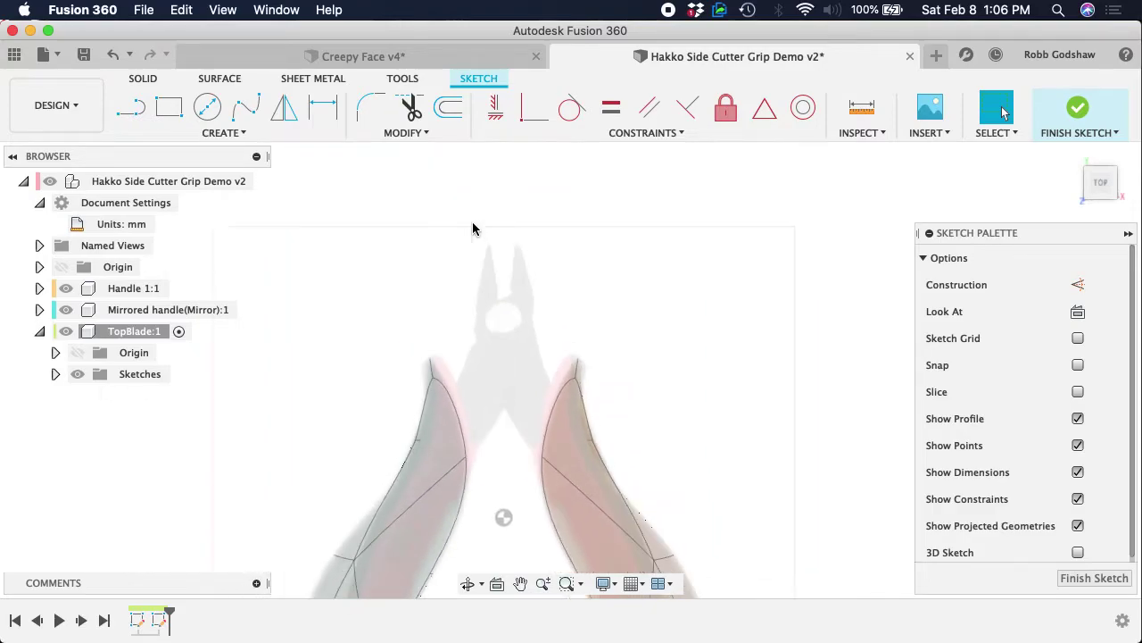
pyautogui.scroll(2, 473, 228)
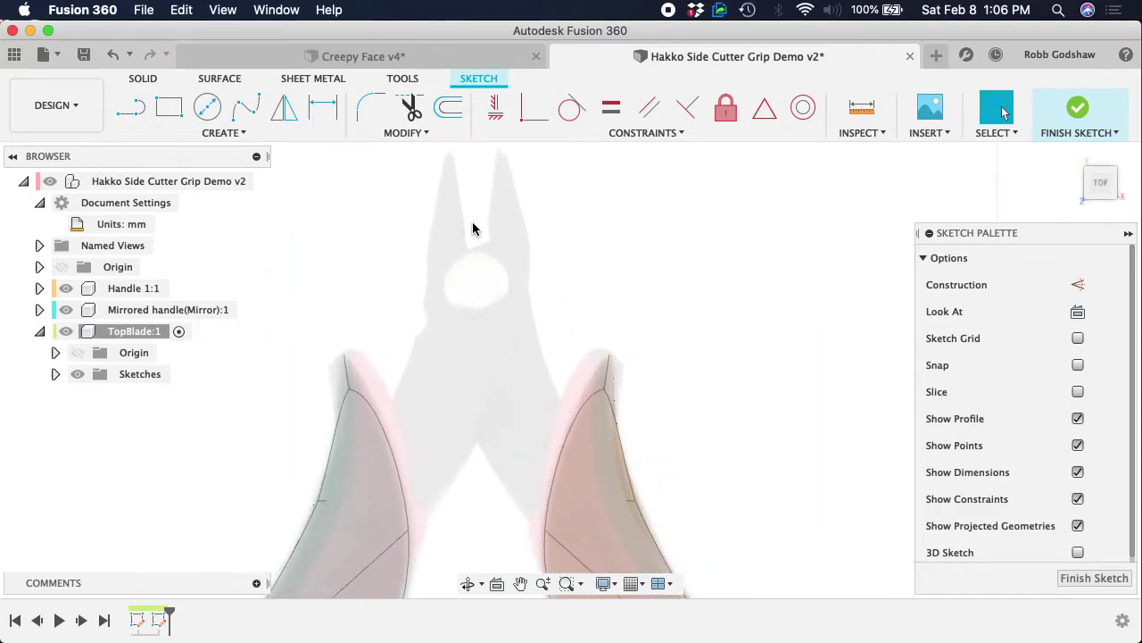
pyautogui.click(140, 115)
pyautogui.scroll(3, 517, 157)
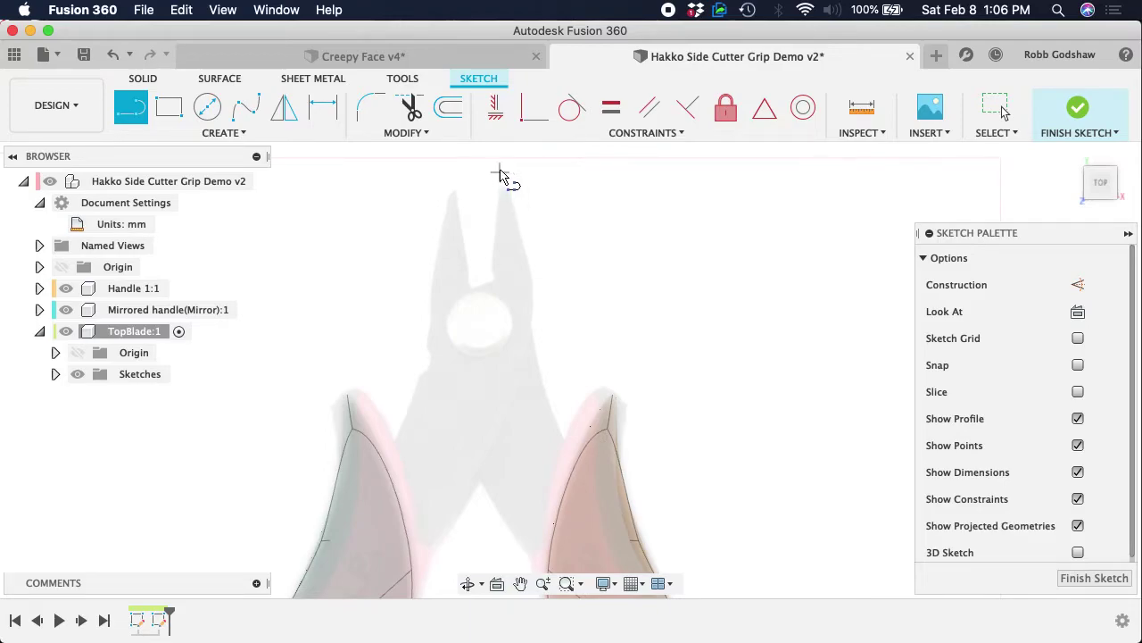
pyautogui.click(534, 285)
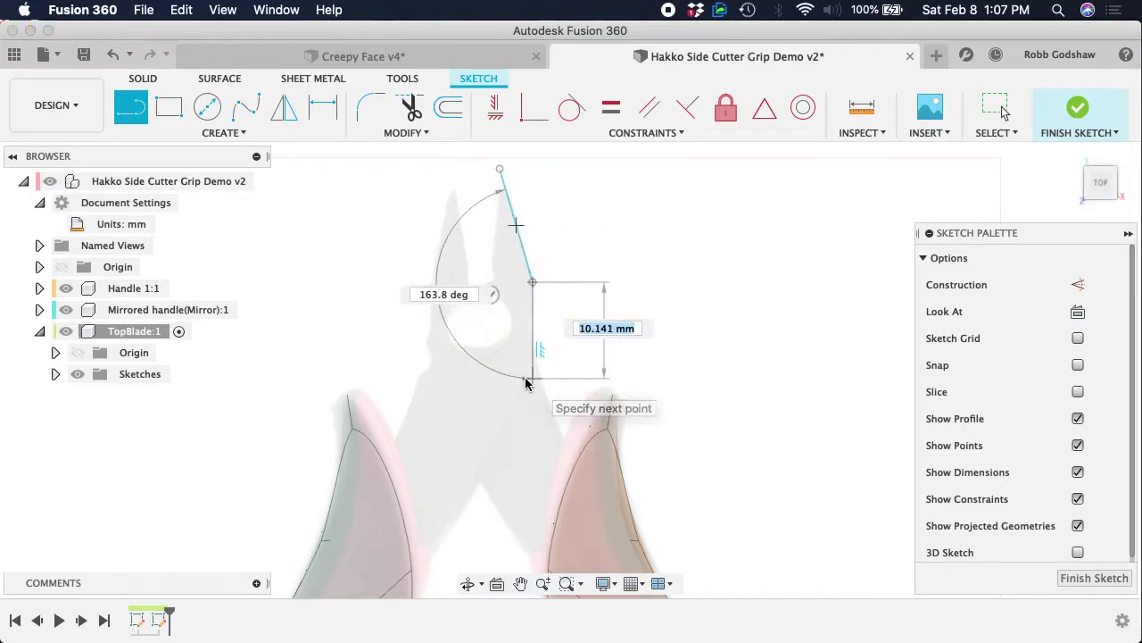
pyautogui.click(532, 380)
# - Continue the outline diagonally about 50 mm into the left handle and add a short end segment perpendicular to it
pyautogui.scroll(5, 428, 554)
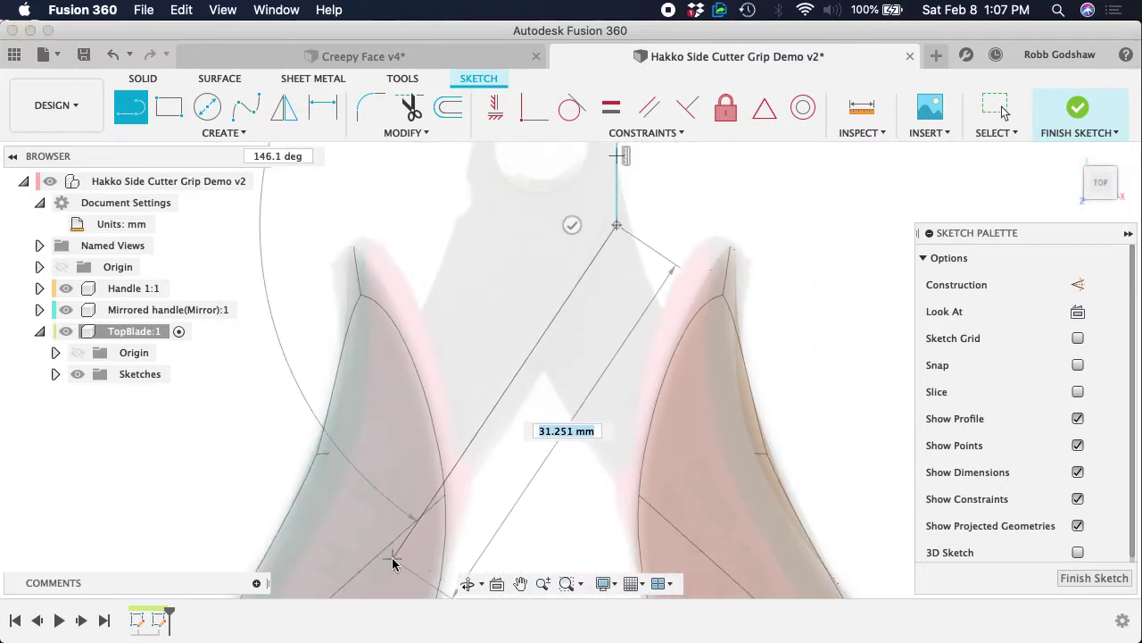
pyautogui.scroll(-5, 393, 564)
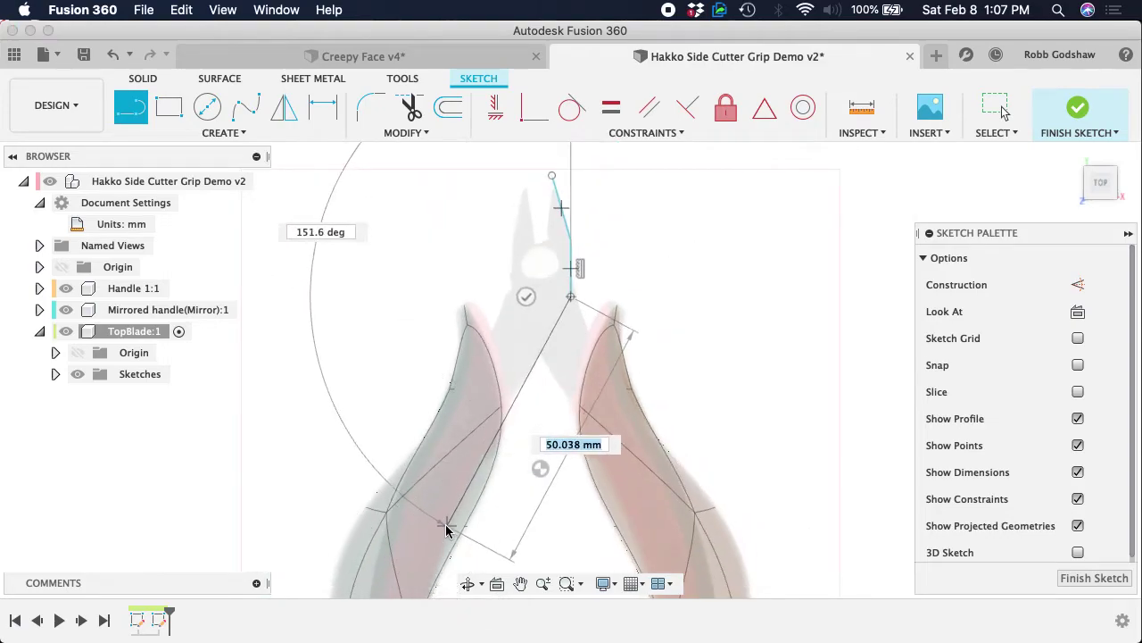
pyautogui.click(506, 410)
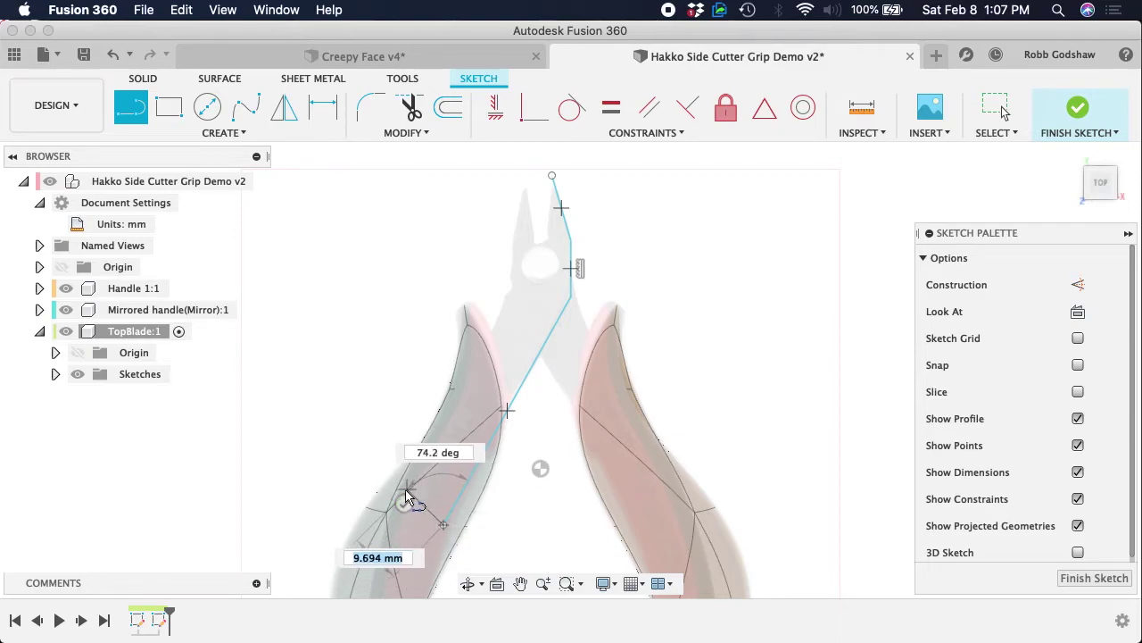
pyautogui.scroll(3, 392, 502)
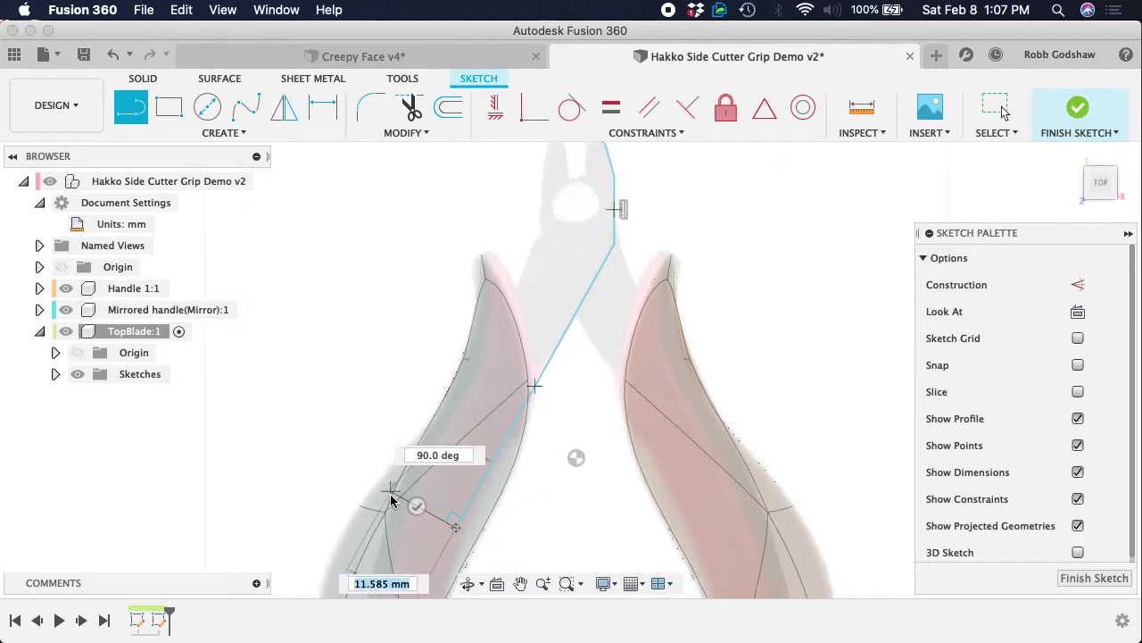
pyautogui.click(419, 472)
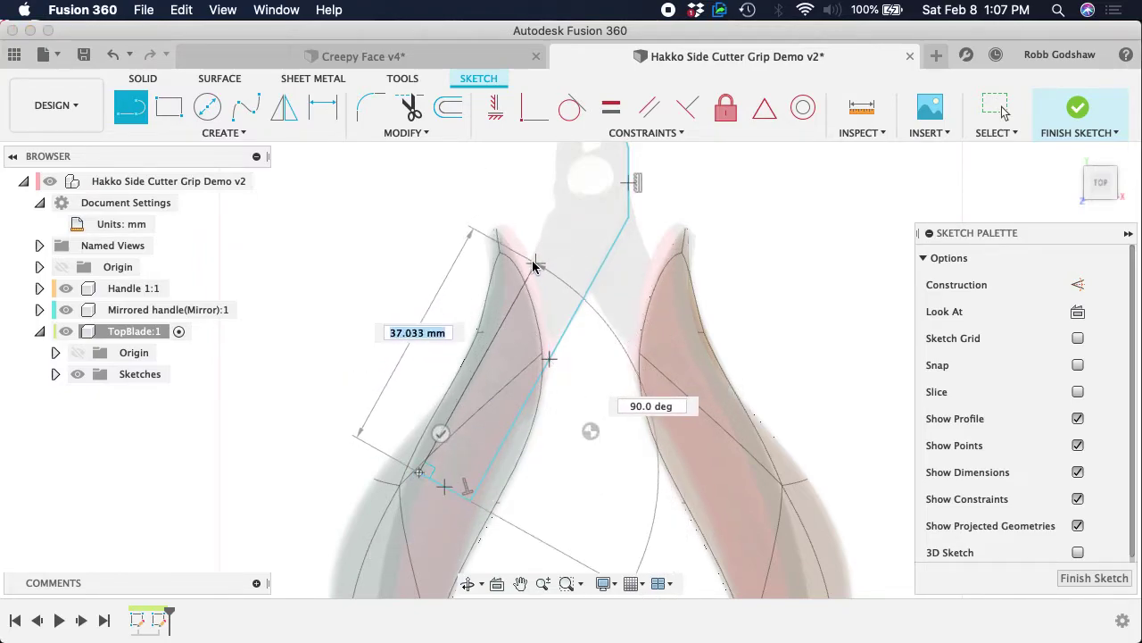
# - Run the outline back up along the left side, add a vertical edge and a slanted shoulder above the pivot hole, and close it at the tip
pyautogui.click(546, 234)
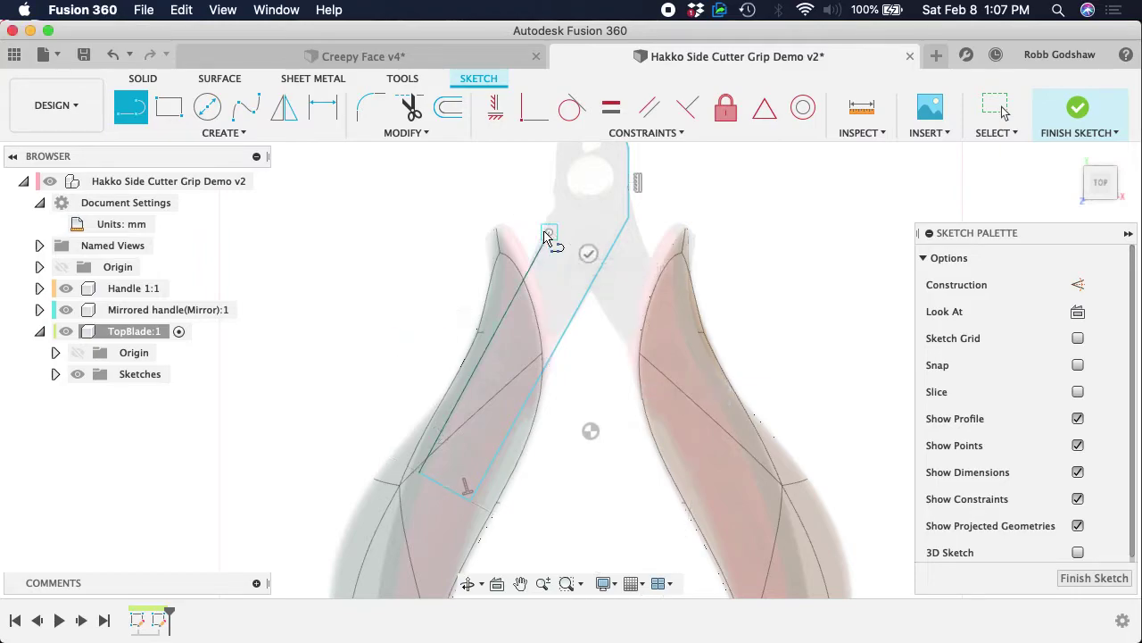
pyautogui.scroll(3, 540, 246)
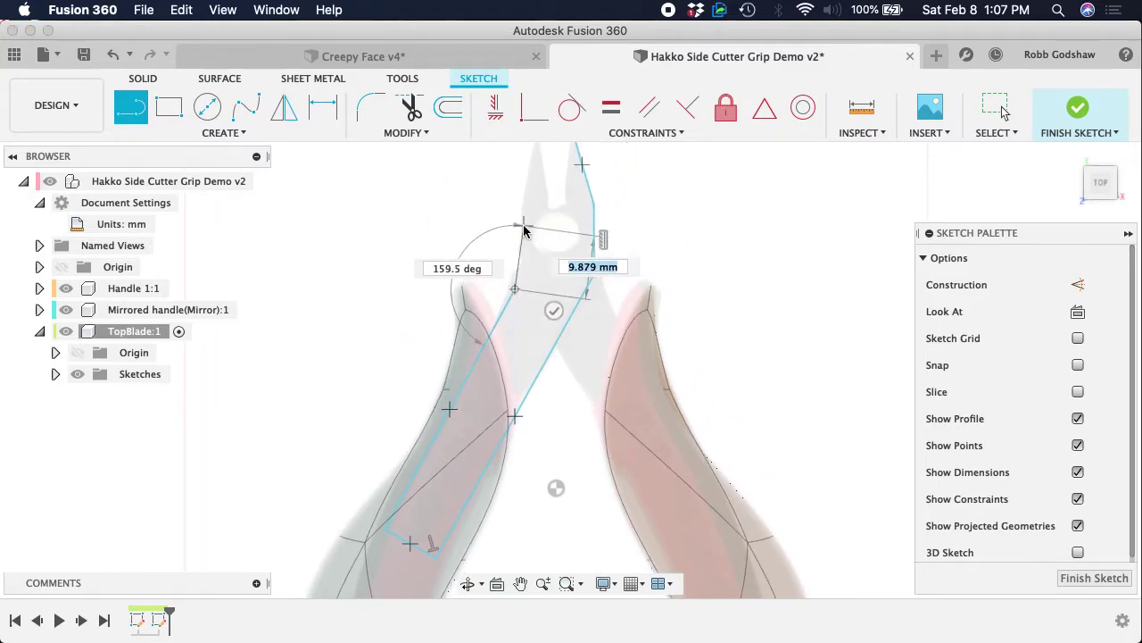
pyautogui.click(519, 224)
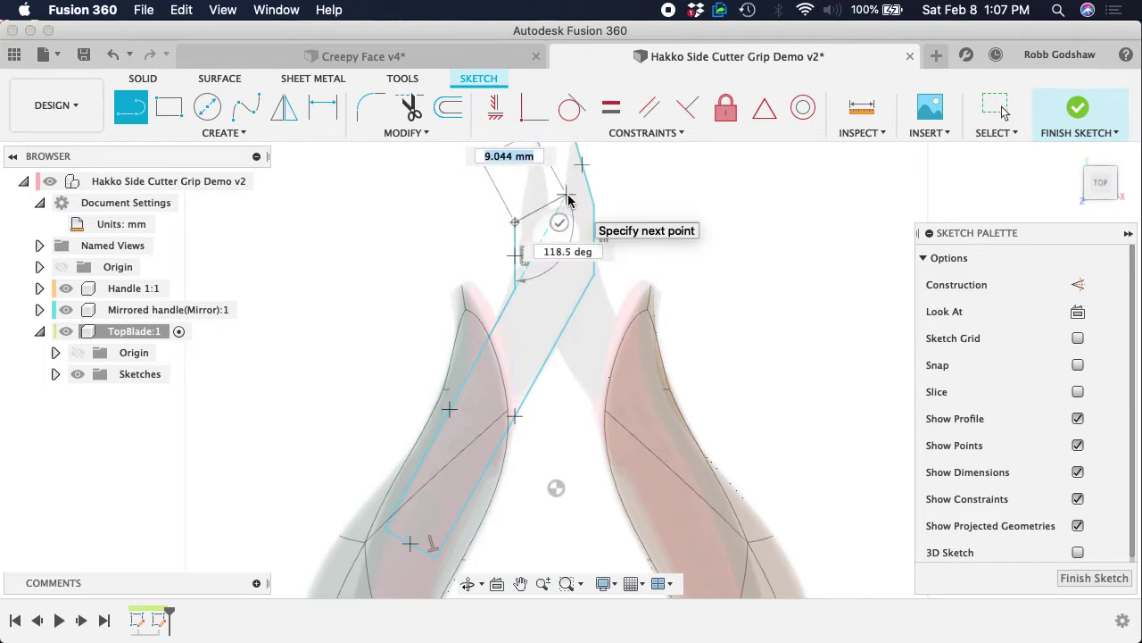
pyautogui.moveTo(569, 199); pyautogui.dragTo(562, 214, button='middle')
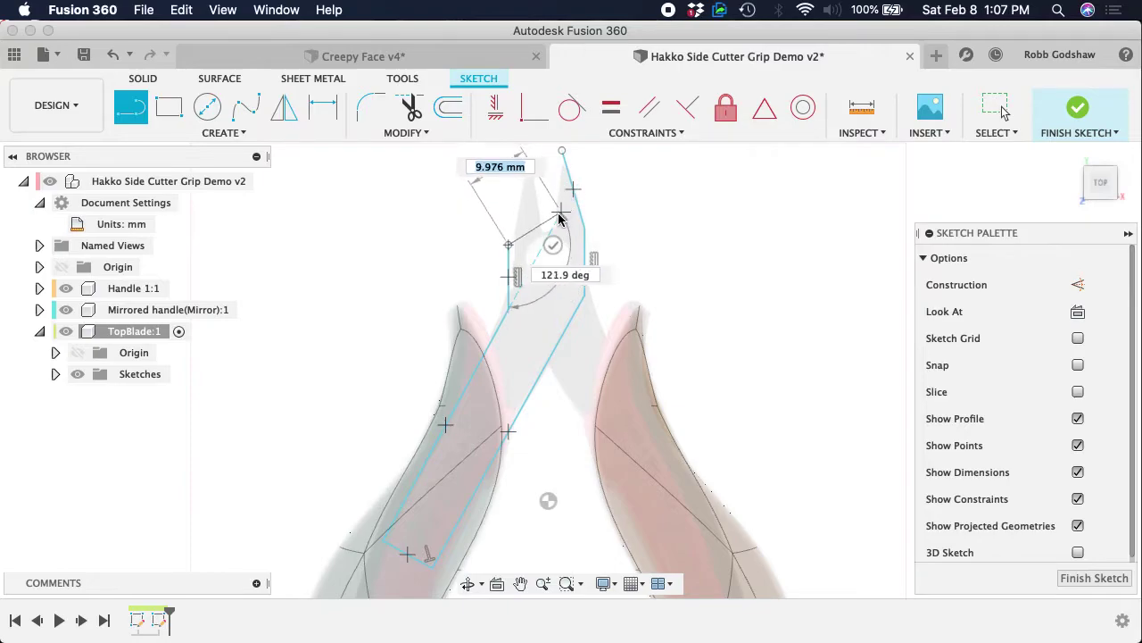
pyautogui.click(557, 224)
pyautogui.click(561, 153)
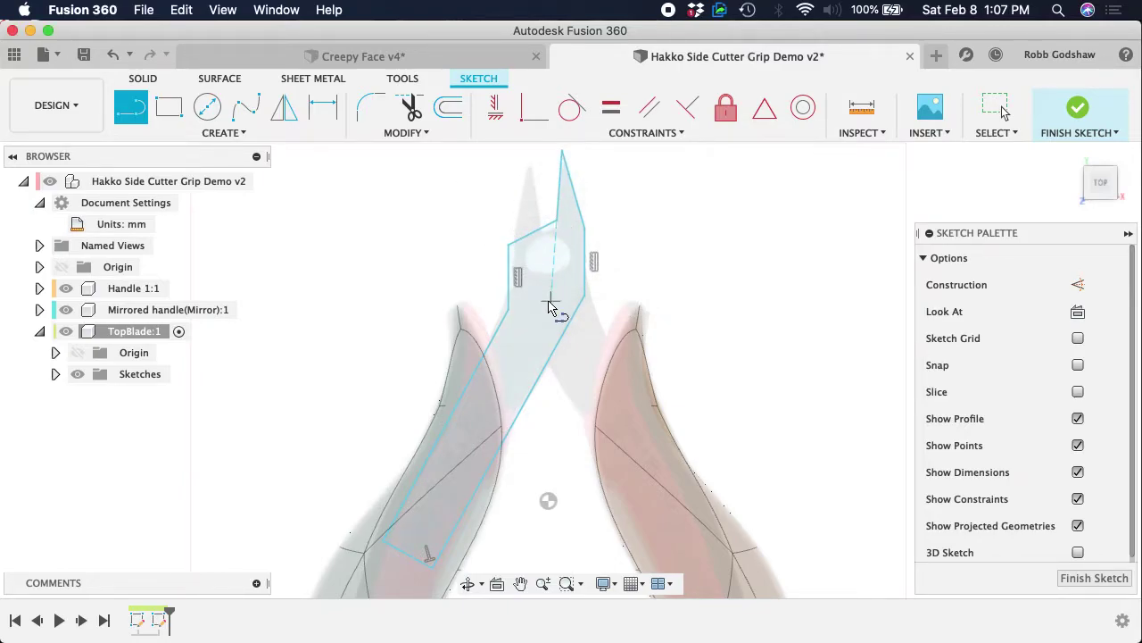
pyautogui.press('Escape')
# - Adjust the outline's left vertical edge, inner shoulder corner and cutting edge to follow the blade in the reference image
pyautogui.scroll(5, 546, 309)
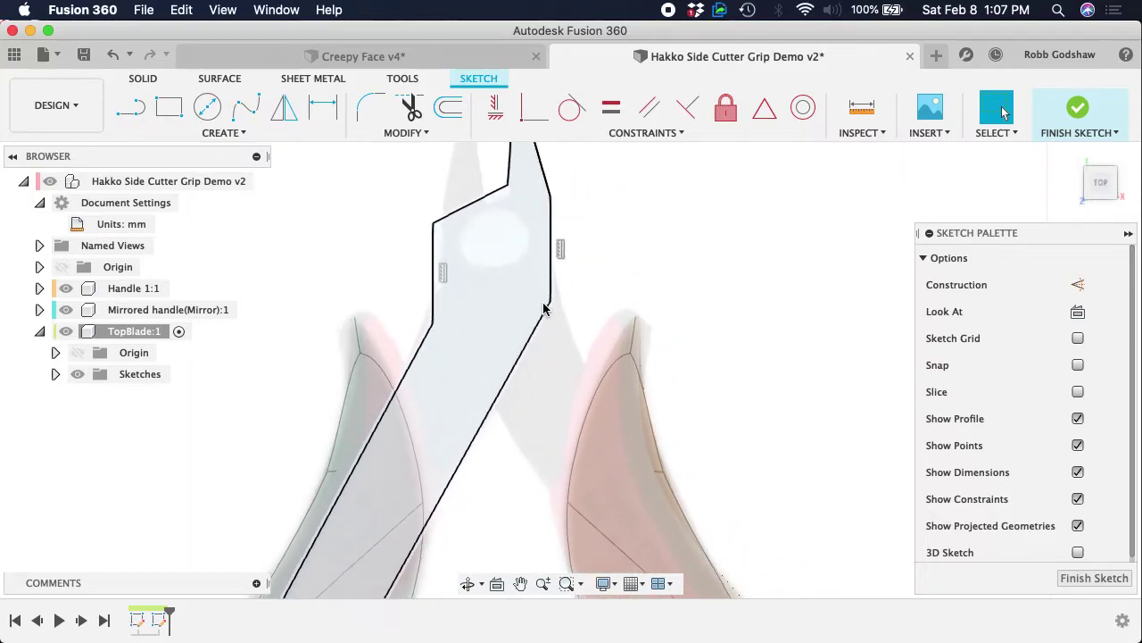
pyautogui.scroll(-3, 543, 309)
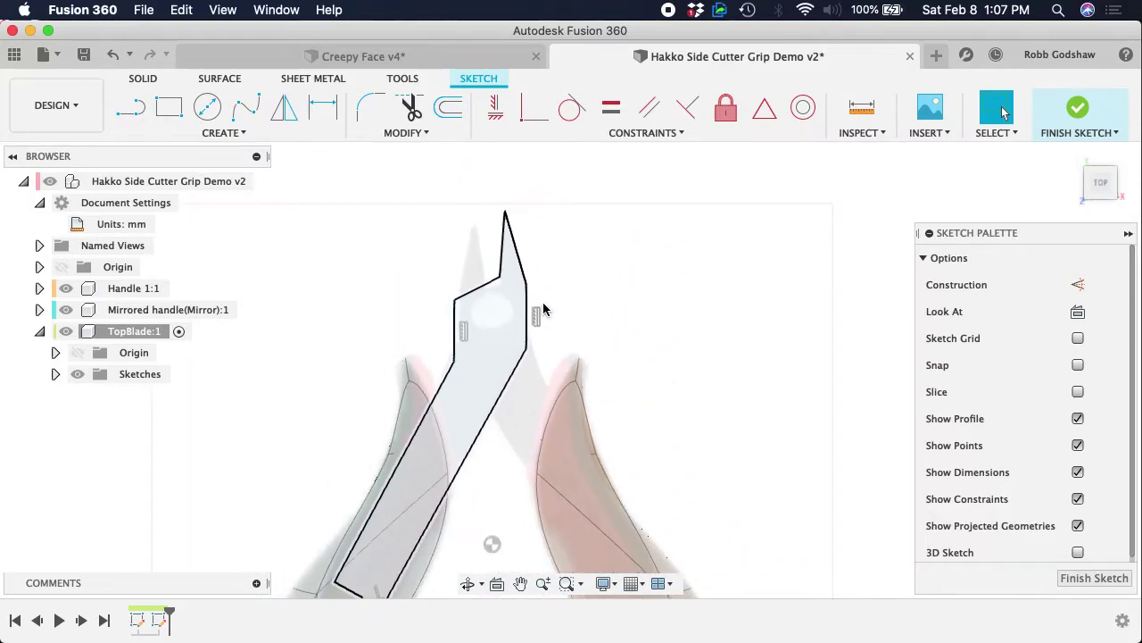
pyautogui.doubleClick(452, 305)
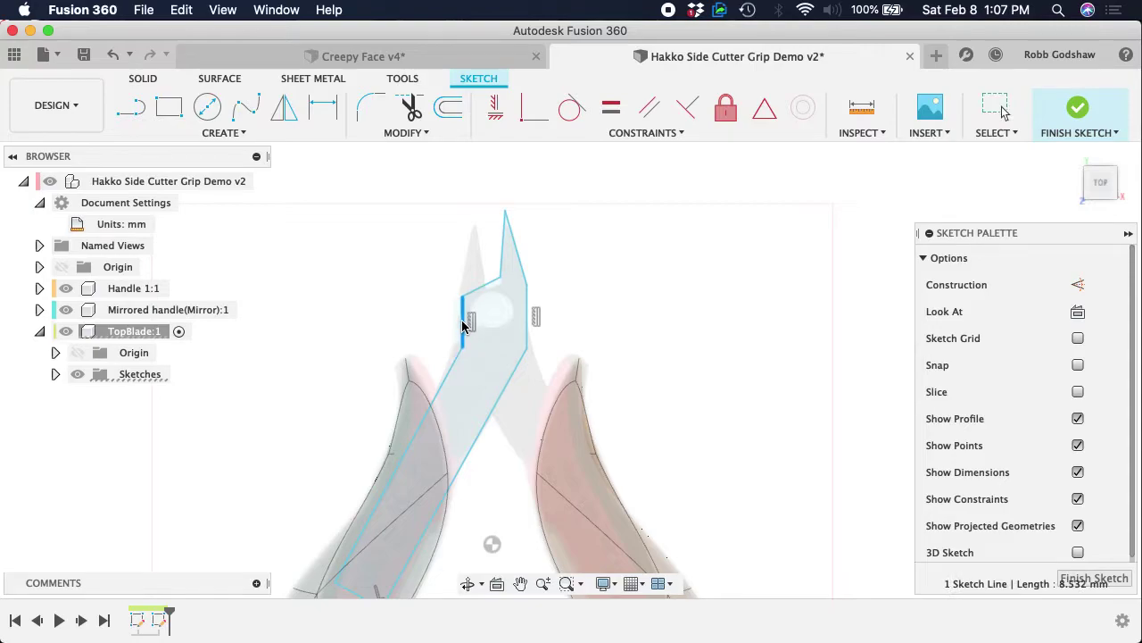
pyautogui.click(498, 286)
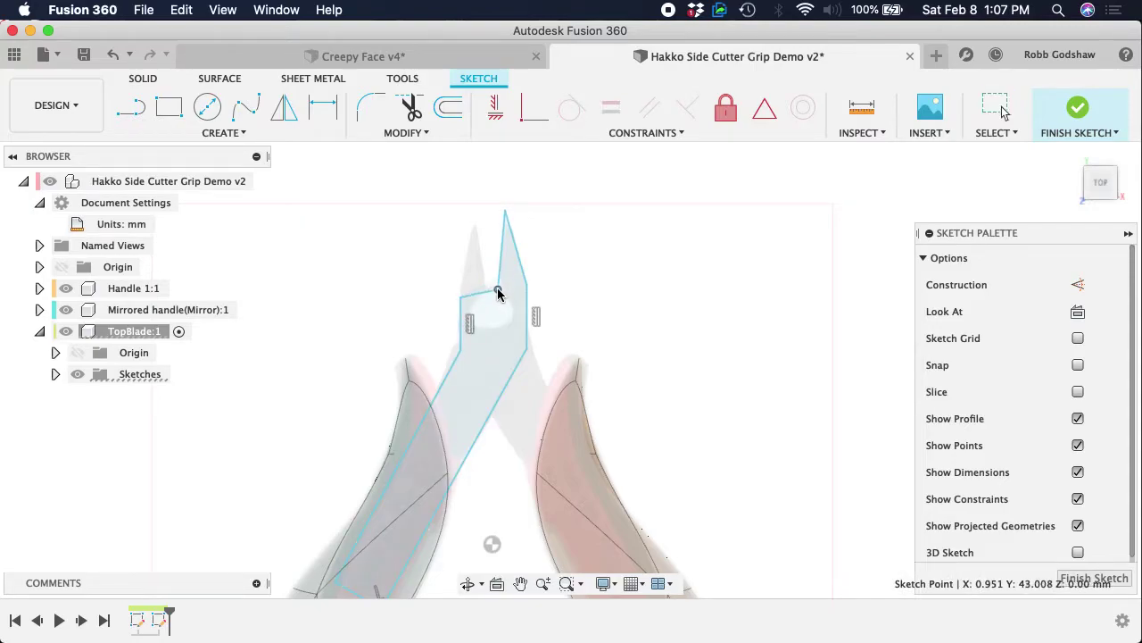
pyautogui.moveTo(480, 337); pyautogui.dragTo(483, 309, button='middle')
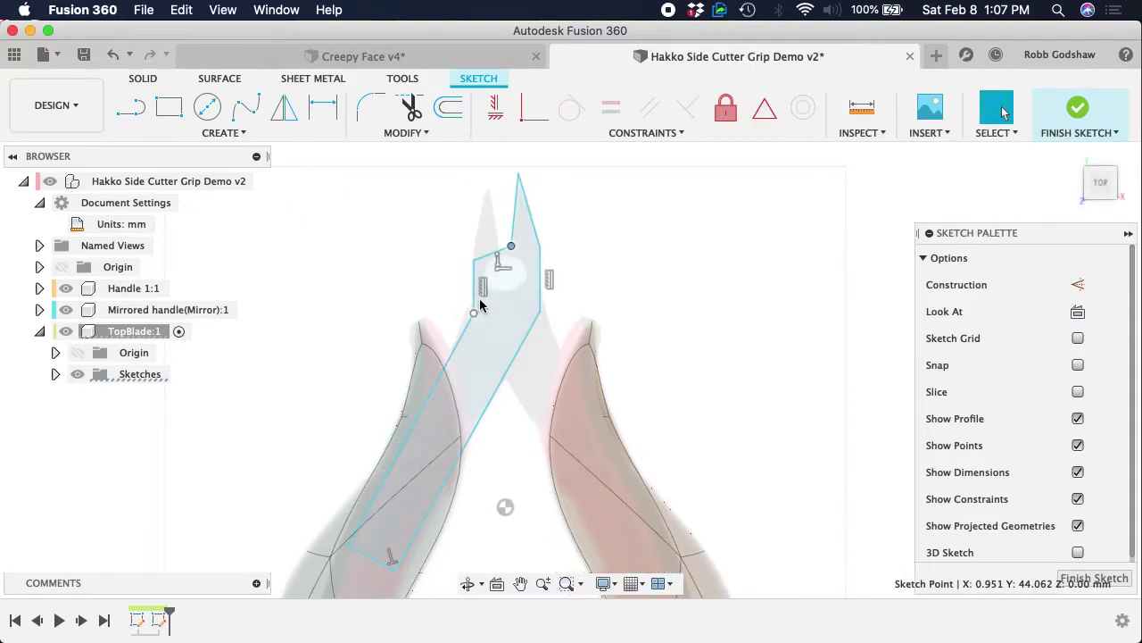
pyautogui.moveTo(473, 265)
pyautogui.mouseDown()
pyautogui.moveTo(535, 259)
pyautogui.moveTo(513, 245)
pyautogui.mouseUp()
pyautogui.hscroll(3, 513, 249)
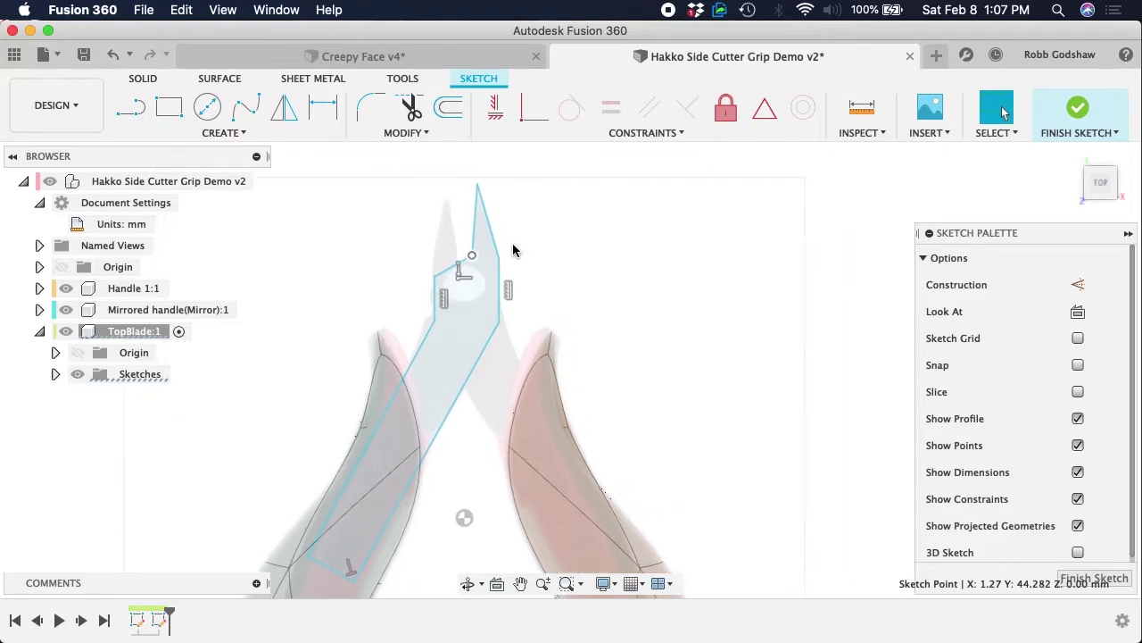
pyautogui.moveTo(476, 226)
pyautogui.mouseDown()
pyautogui.moveTo(458, 237)
pyautogui.moveTo(471, 242)
pyautogui.mouseUp()
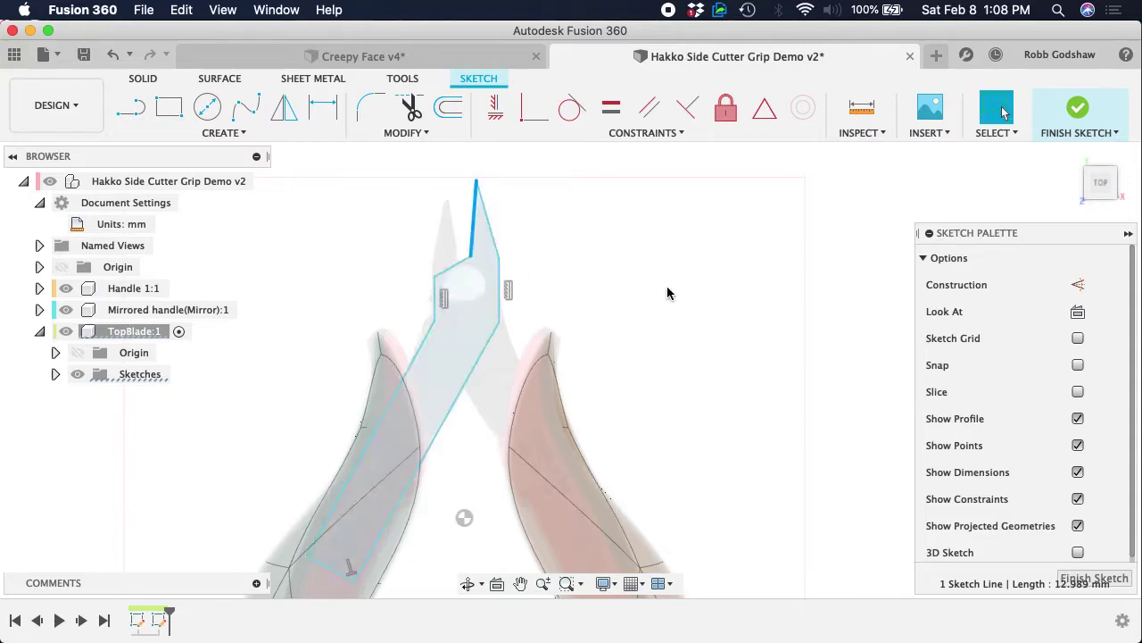
pyautogui.scroll(4, 582, 309)
pyautogui.moveTo(582, 309); pyautogui.dragTo(565, 327, button='middle')
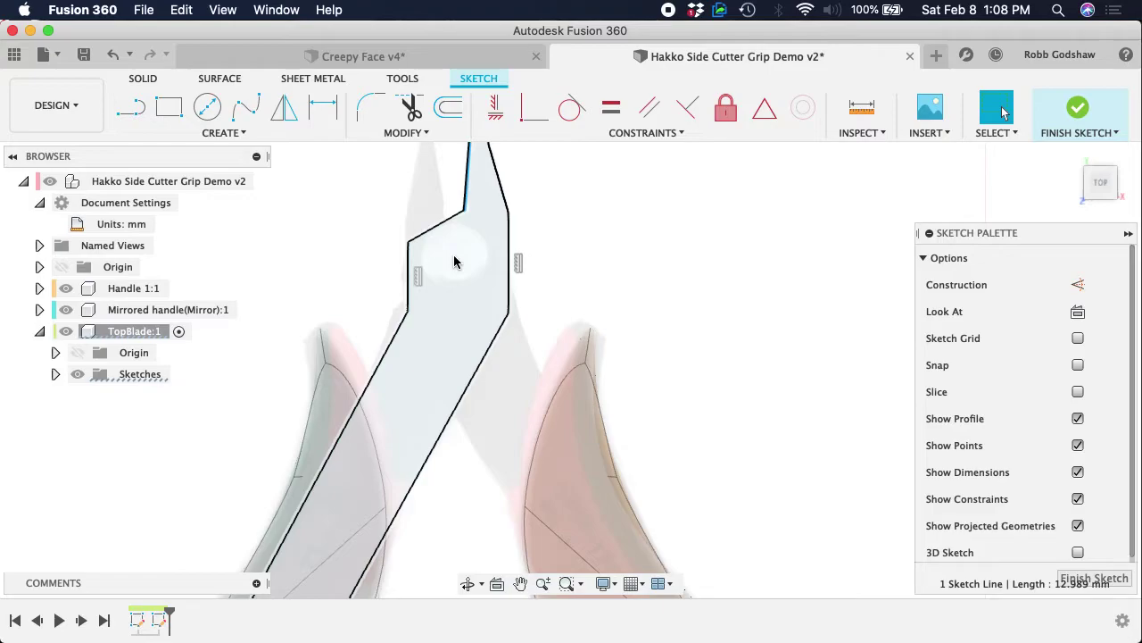
pyautogui.click(208, 108)
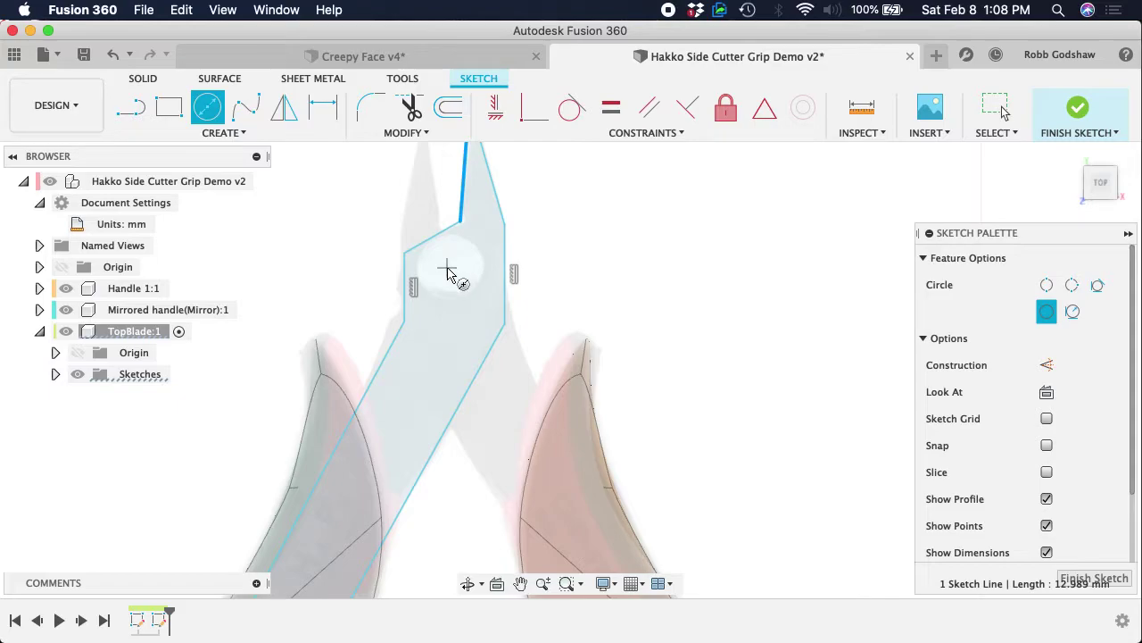
pyautogui.scroll(-5, 451, 272)
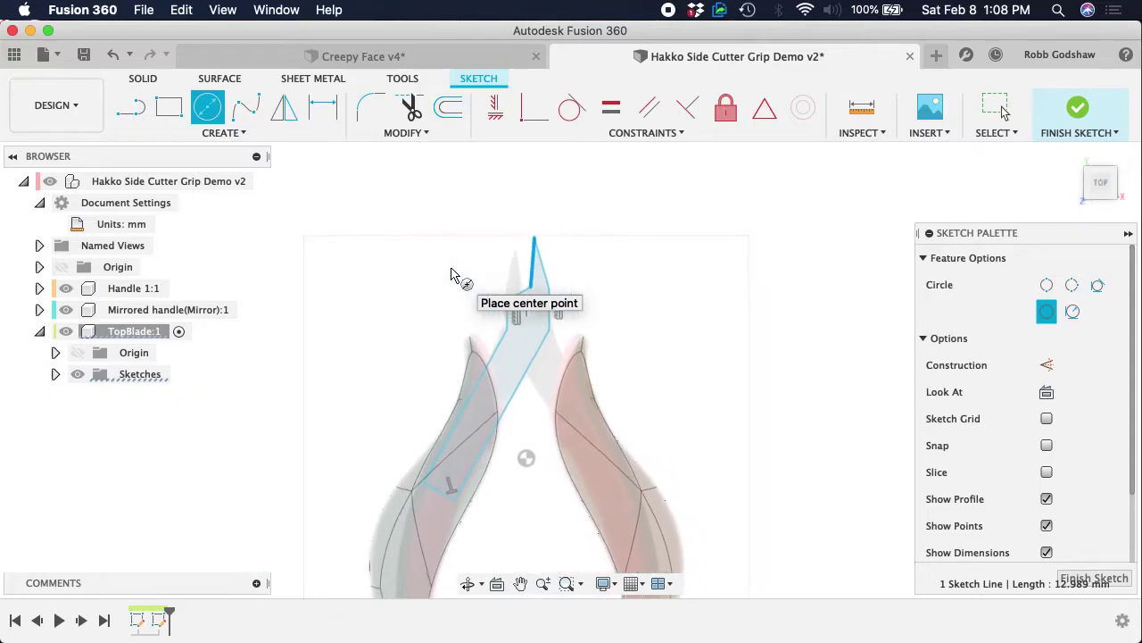
# - Draw a vertical centerline about 75 mm long from the origin up past the blade tip
pyautogui.click(131, 112)
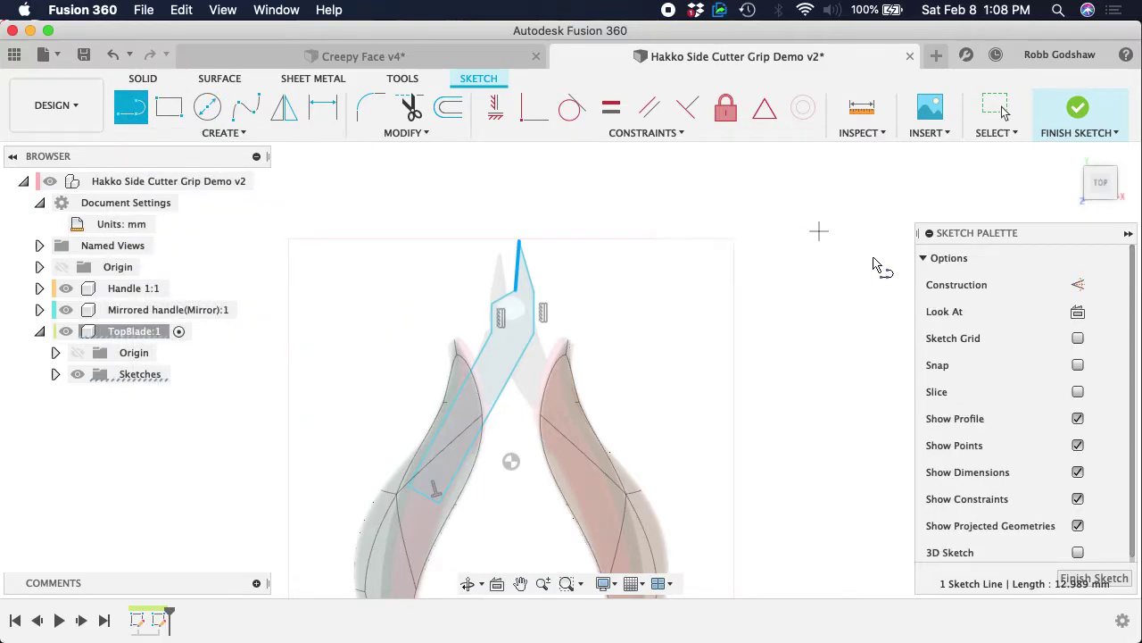
pyautogui.click(511, 462)
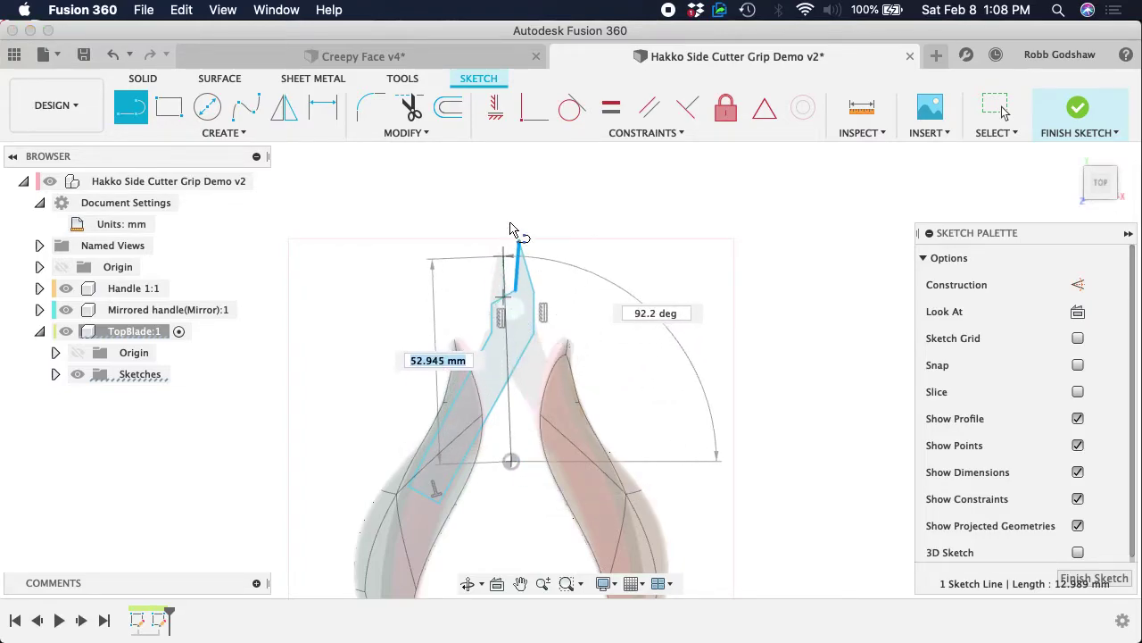
pyautogui.click(512, 174)
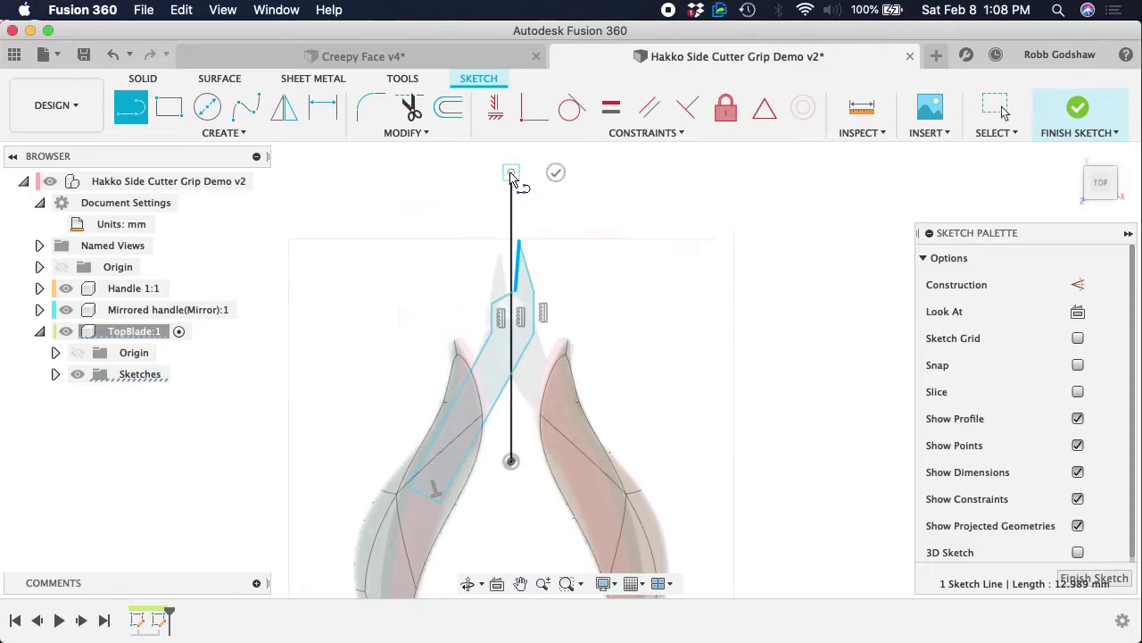
pyautogui.press('Escape')
# - Convert the vertical centerline to construction geometry
pyautogui.click(512, 212)
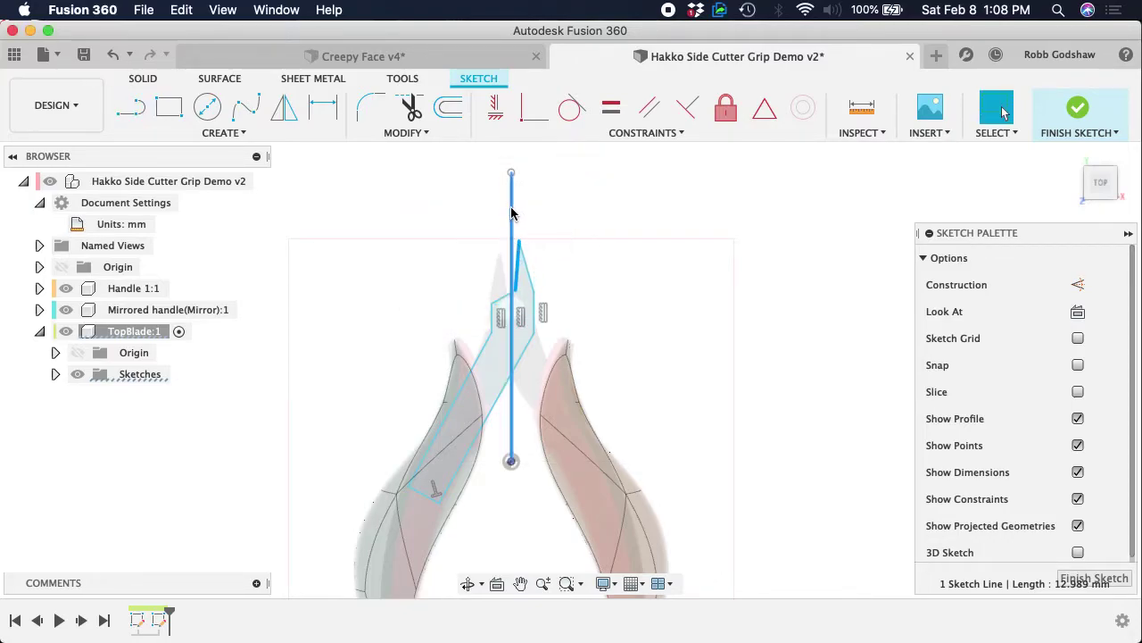
pyautogui.scroll(5, 584, 206)
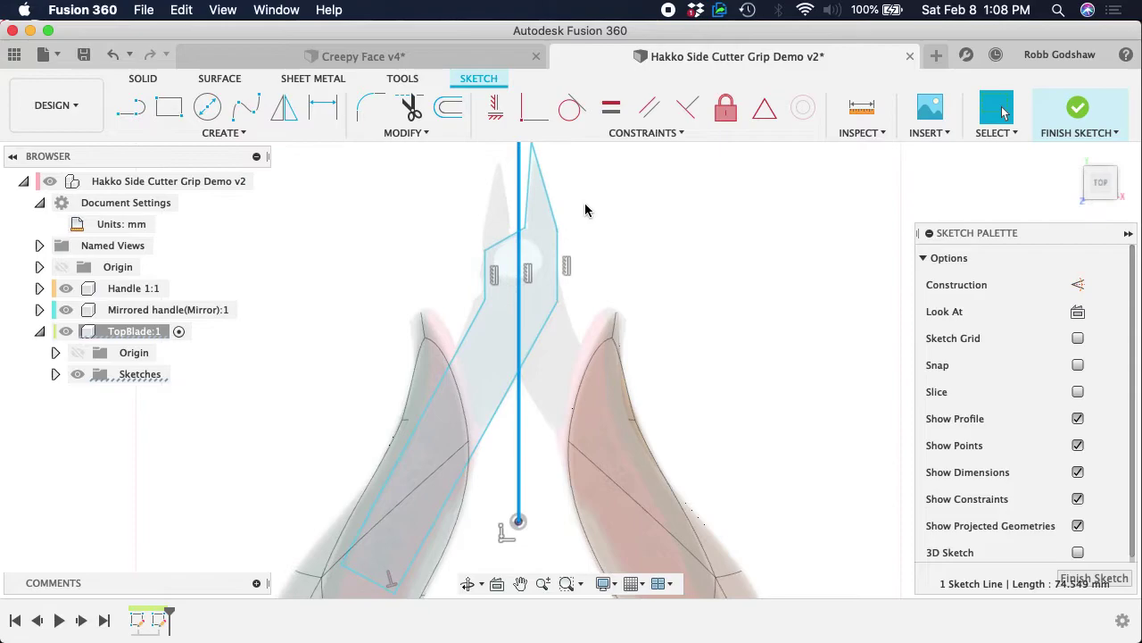
pyautogui.click(586, 210)
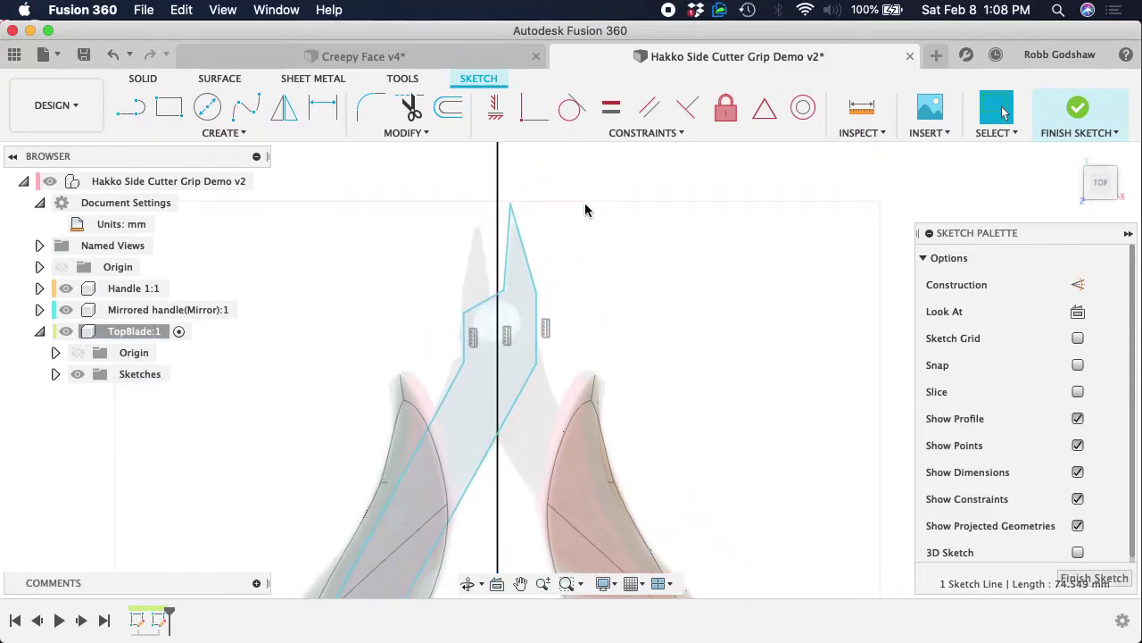
pyautogui.click(498, 180)
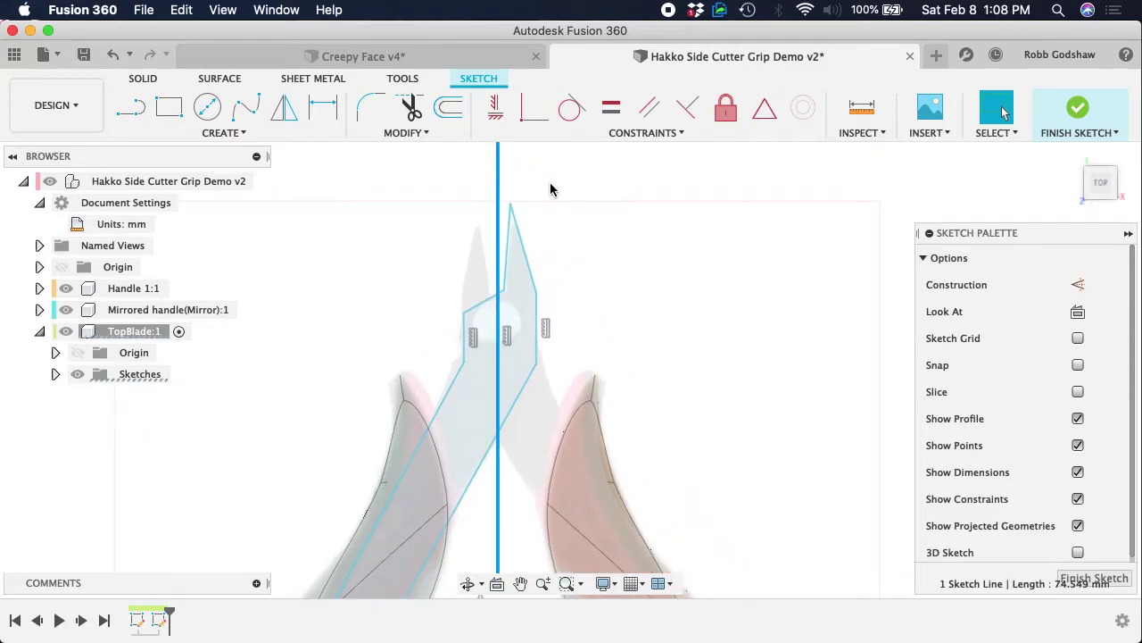
pyautogui.click(1078, 284)
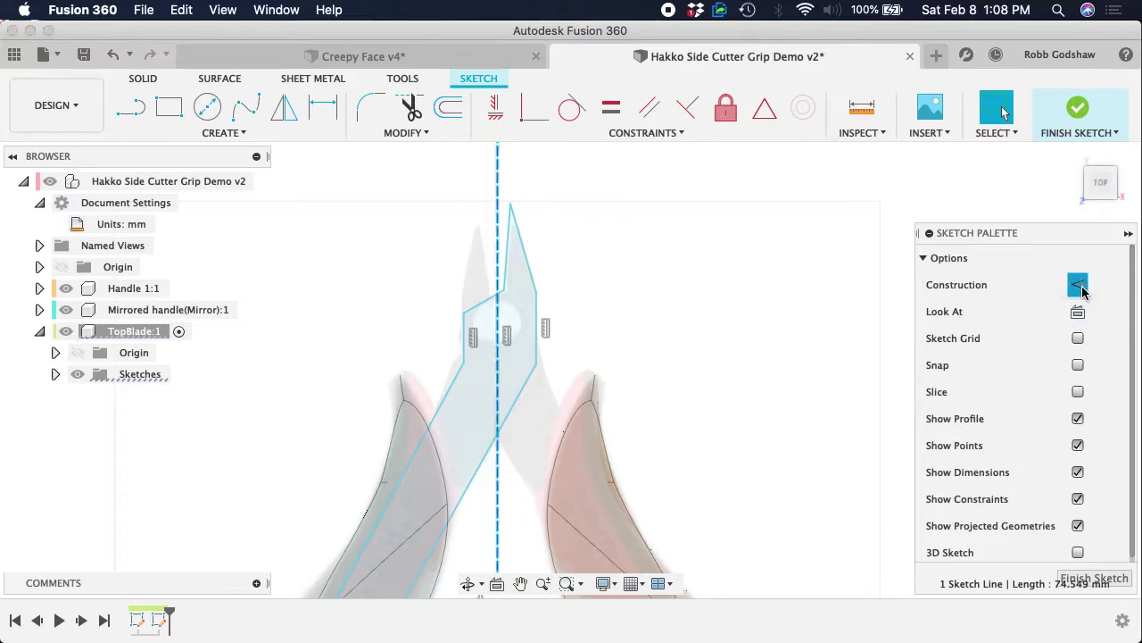
pyautogui.click(778, 291)
# - Draw a circle about 3.9 mm in diameter centered on the vertical centerline over the pivot in the reference image
pyautogui.scroll(-3, 641, 309)
pyautogui.scroll(5, 641, 309)
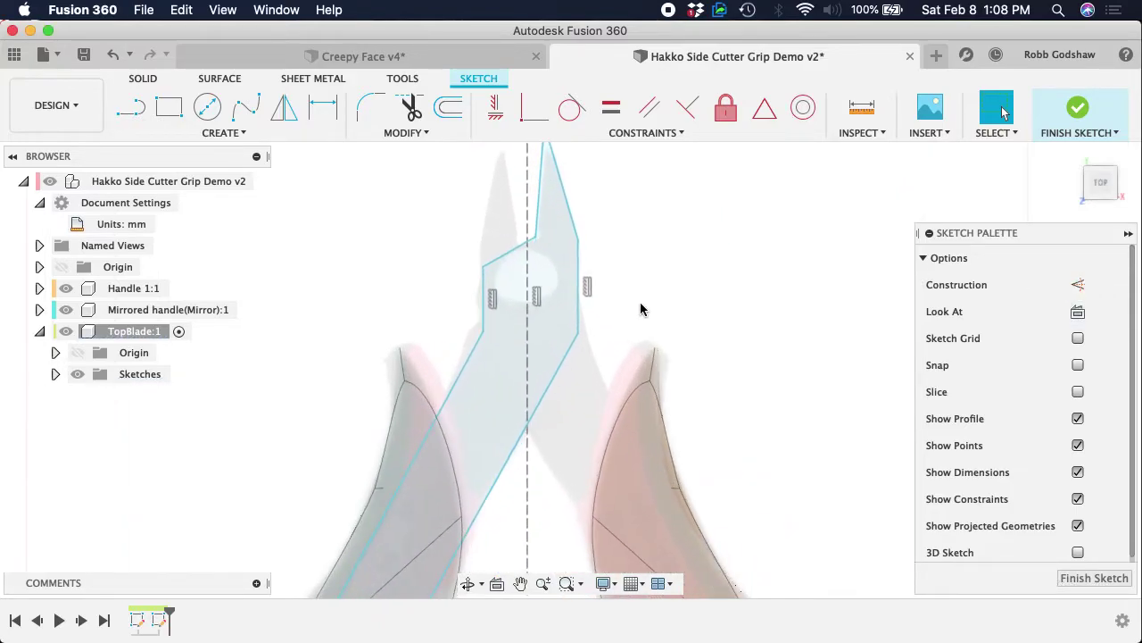
pyautogui.scroll(3, 641, 309)
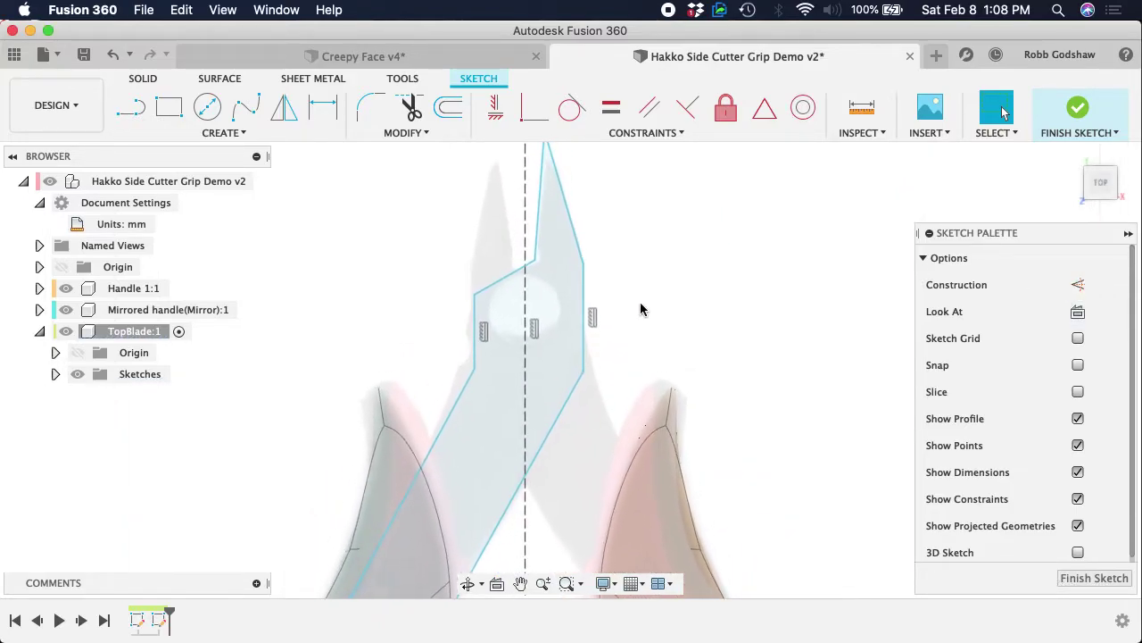
pyautogui.scroll(2, 641, 309)
pyautogui.hscroll(-2, 642, 309)
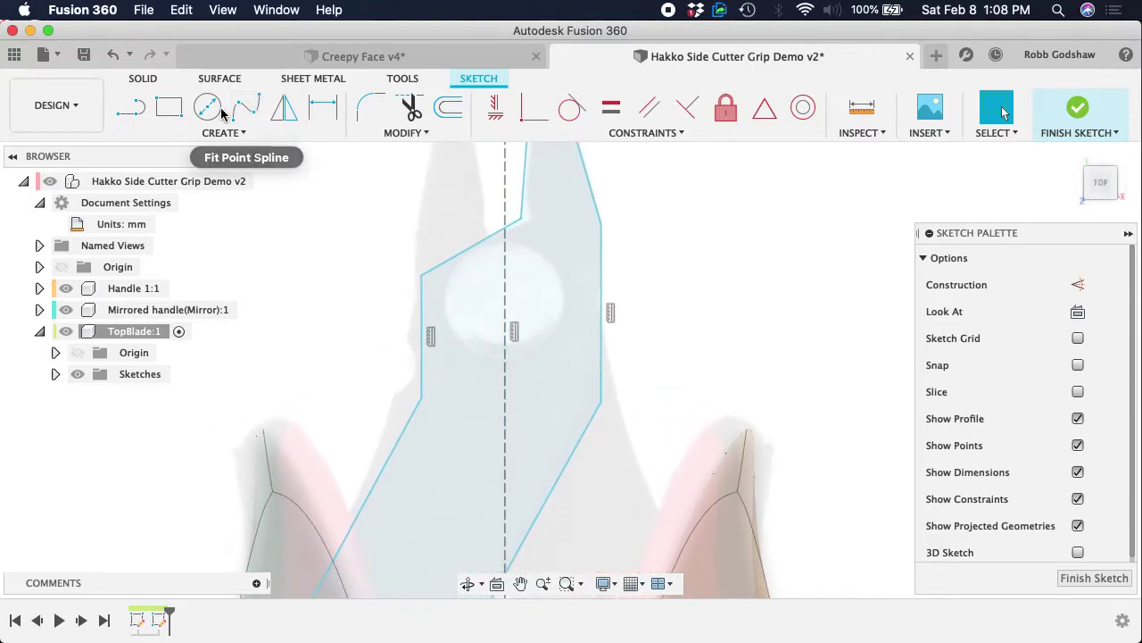
pyautogui.scroll(-3, 411, 244)
pyautogui.scroll(-3, 474, 331)
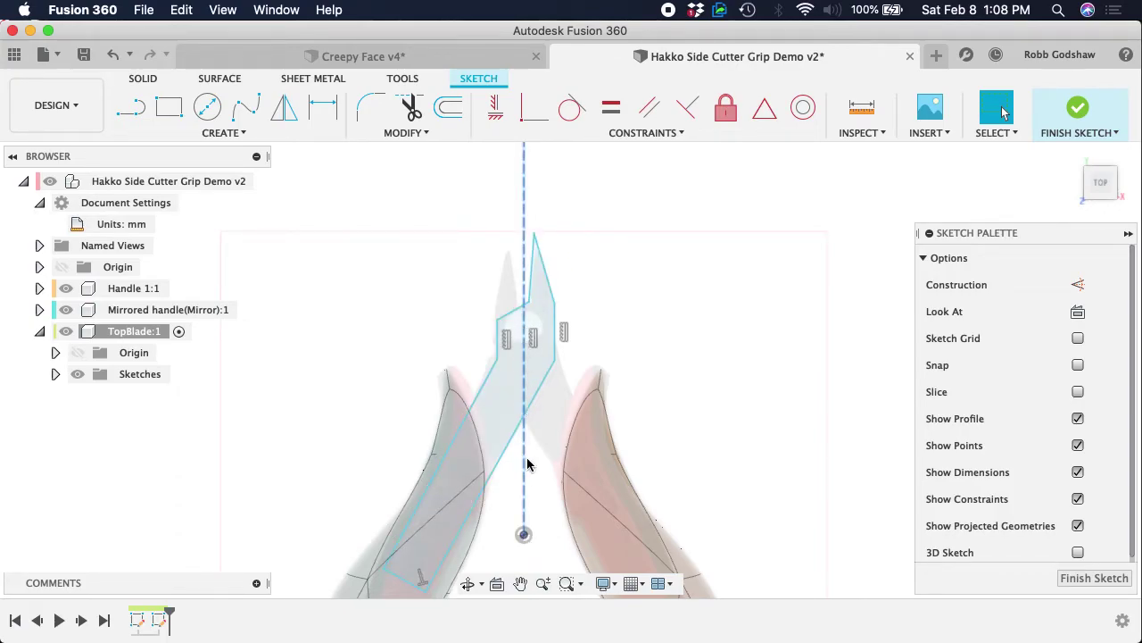
pyautogui.moveTo(527, 459); pyautogui.dragTo(509, 424, button='middle')
pyautogui.scroll(3, 526, 409)
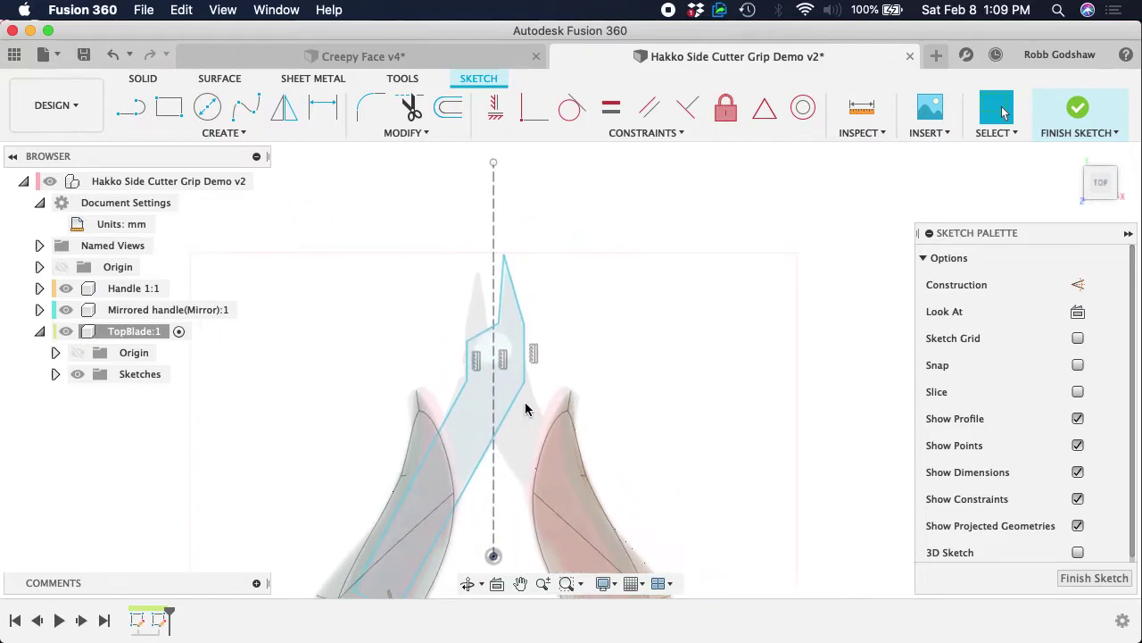
pyautogui.click(207, 107)
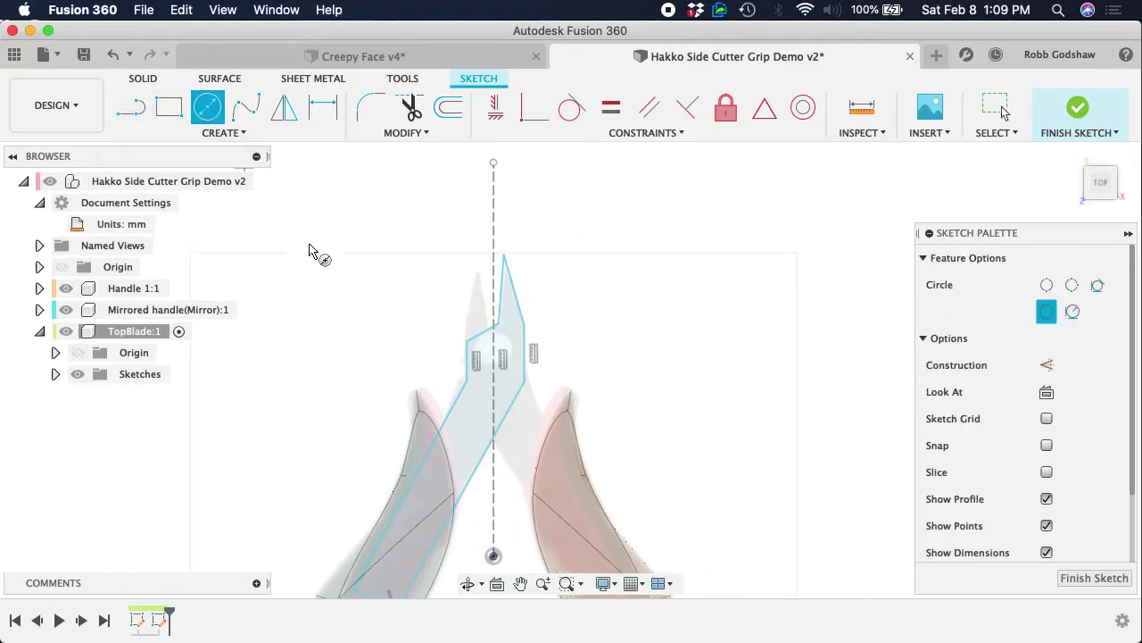
pyautogui.scroll(3, 363, 306)
pyautogui.click(400, 361)
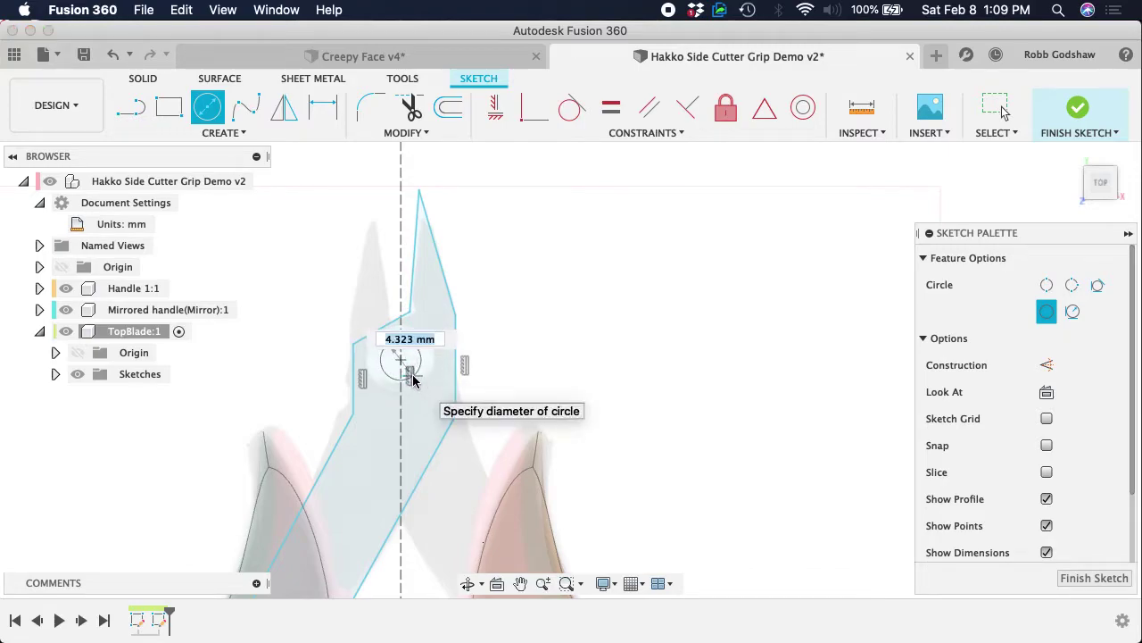
pyautogui.click(409, 376)
pyautogui.scroll(5, 410, 382)
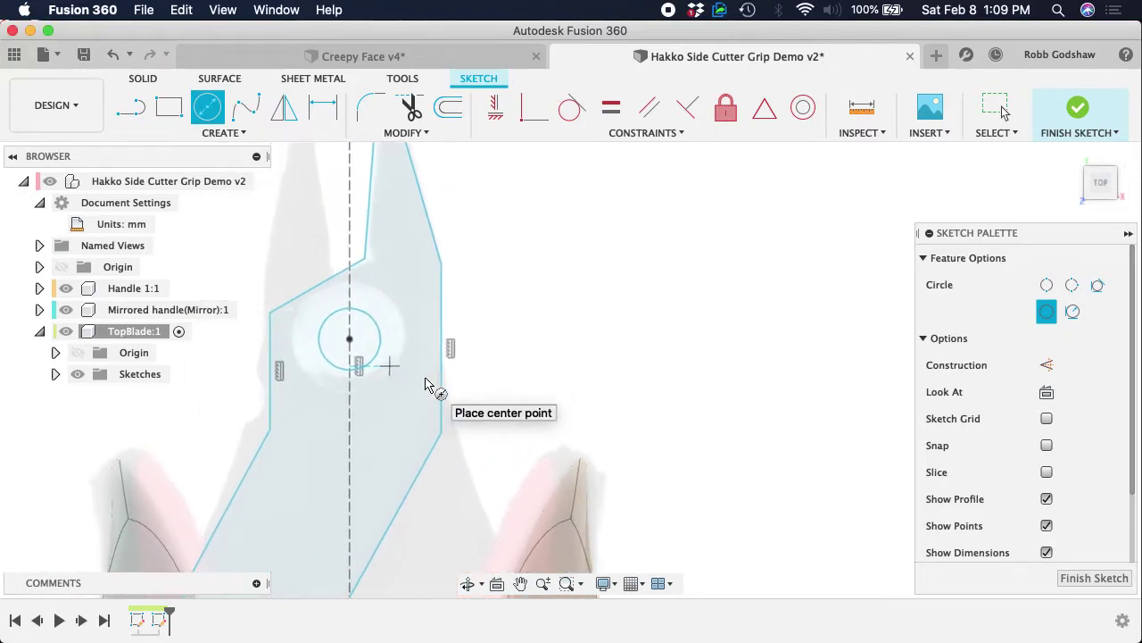
pyautogui.hscroll(-3, 473, 342)
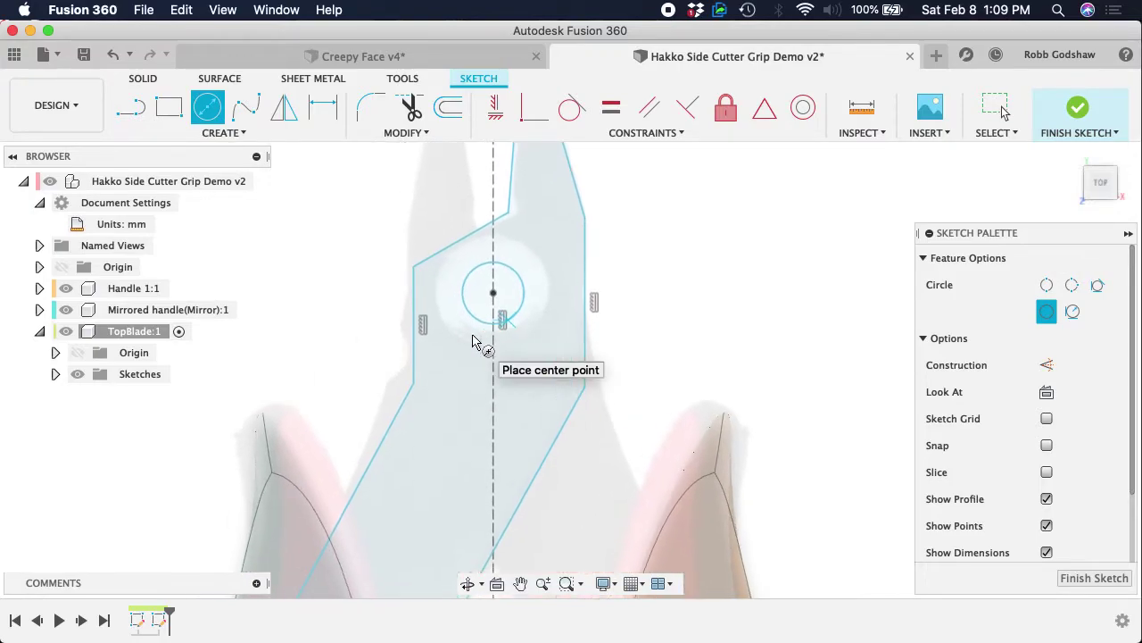
pyautogui.press('Escape')
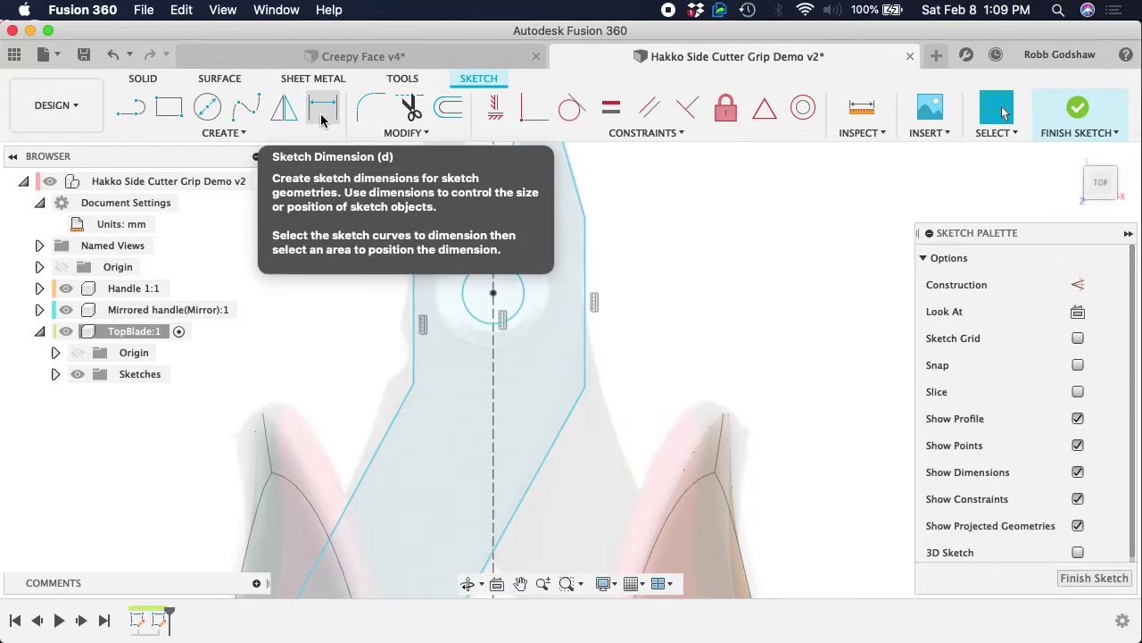
# - Dimension the pivot circle's diameter to 3 mm
pyautogui.click(321, 119)
pyautogui.click(522, 311)
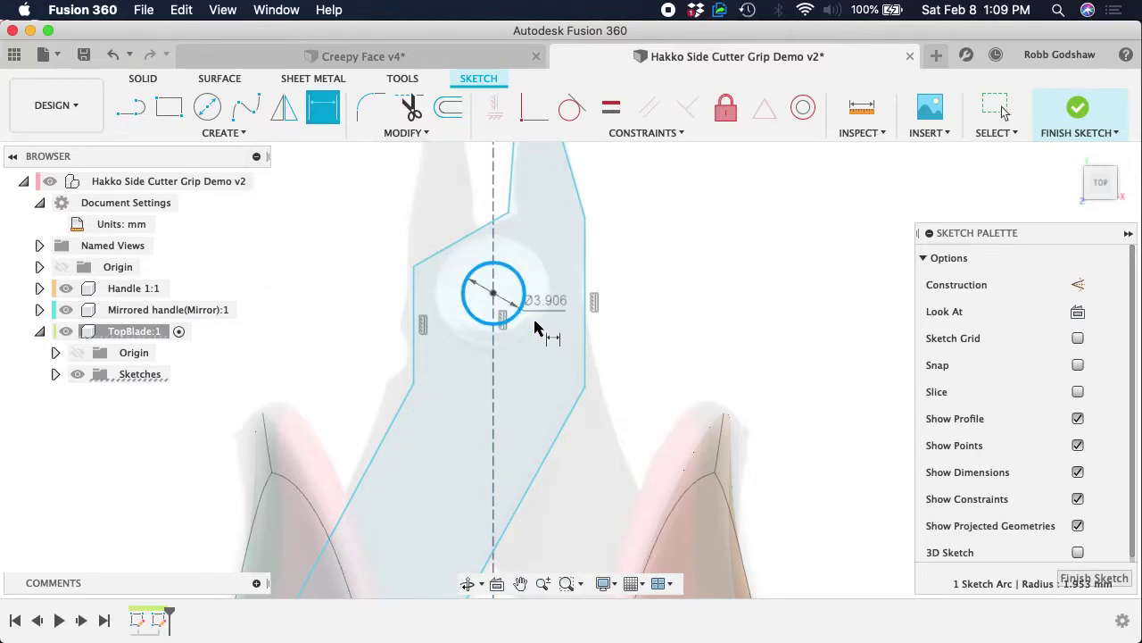
pyautogui.click(549, 346)
pyautogui.write('3')
pyautogui.press('Return')
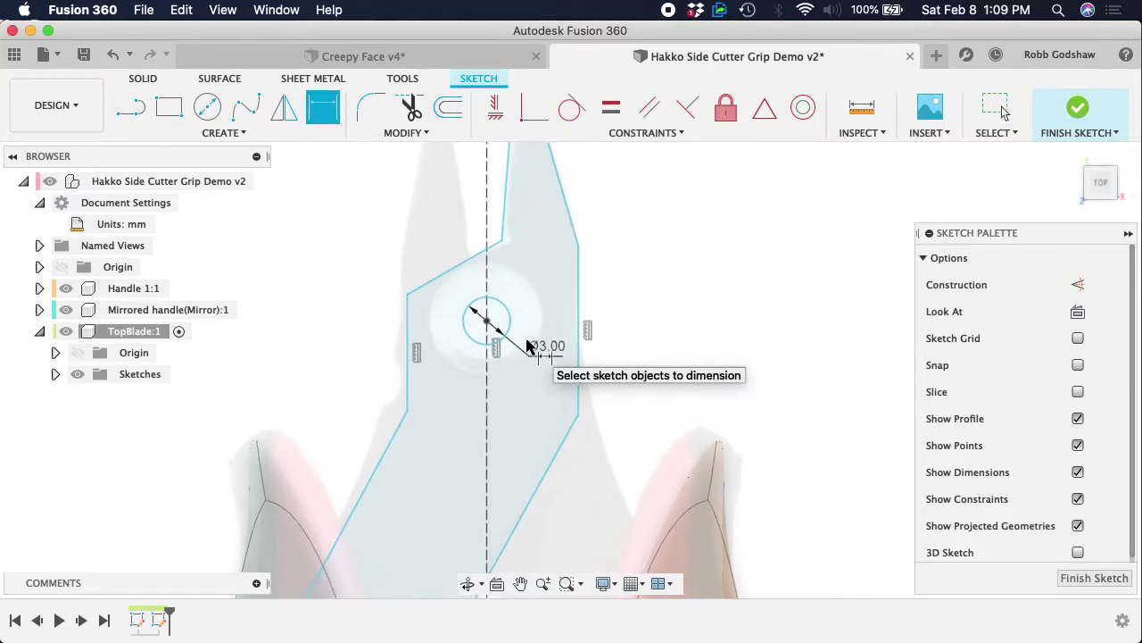
# - Draw a line from the pivot circle's center and move its free end close to the outline's inner shoulder corner
pyautogui.scroll(5, 527, 347)
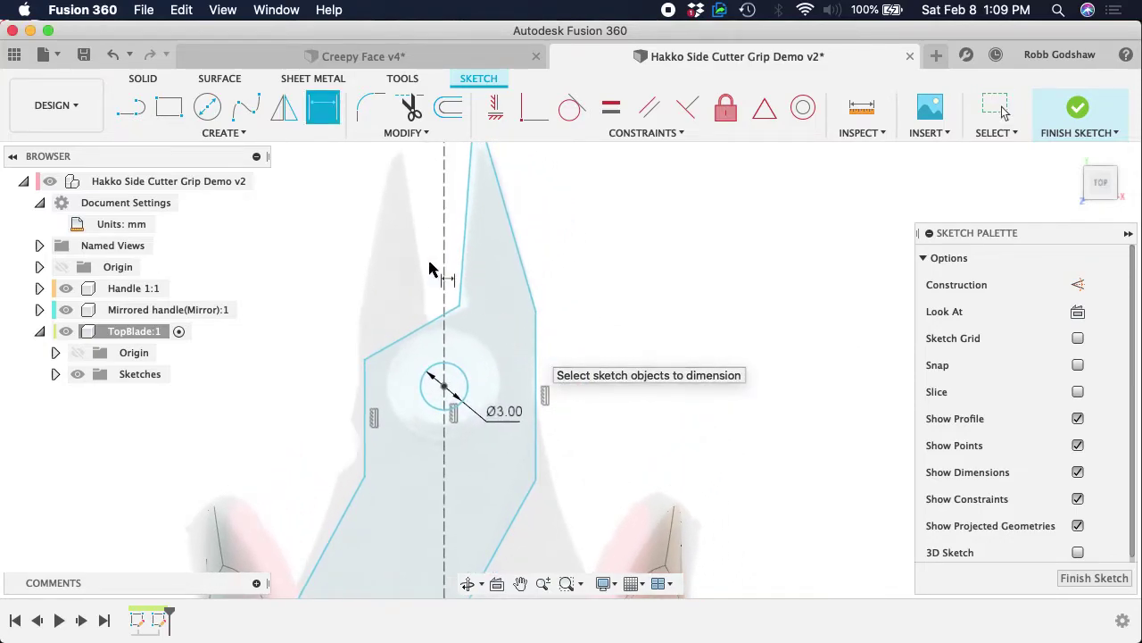
pyautogui.click(130, 107)
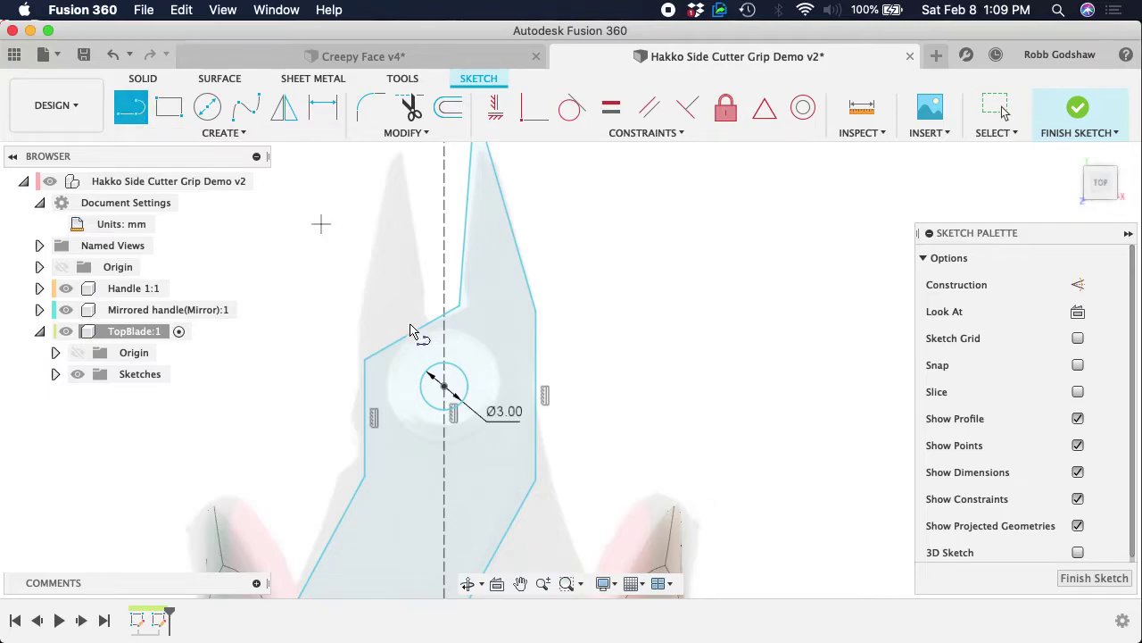
pyautogui.click(444, 384)
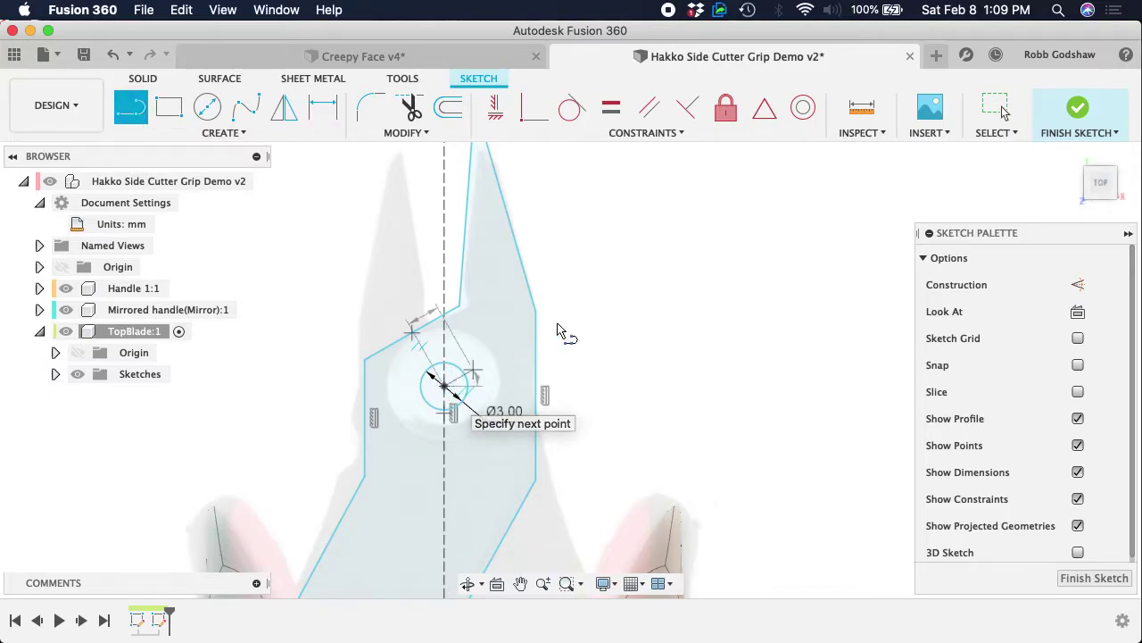
pyautogui.click(689, 219)
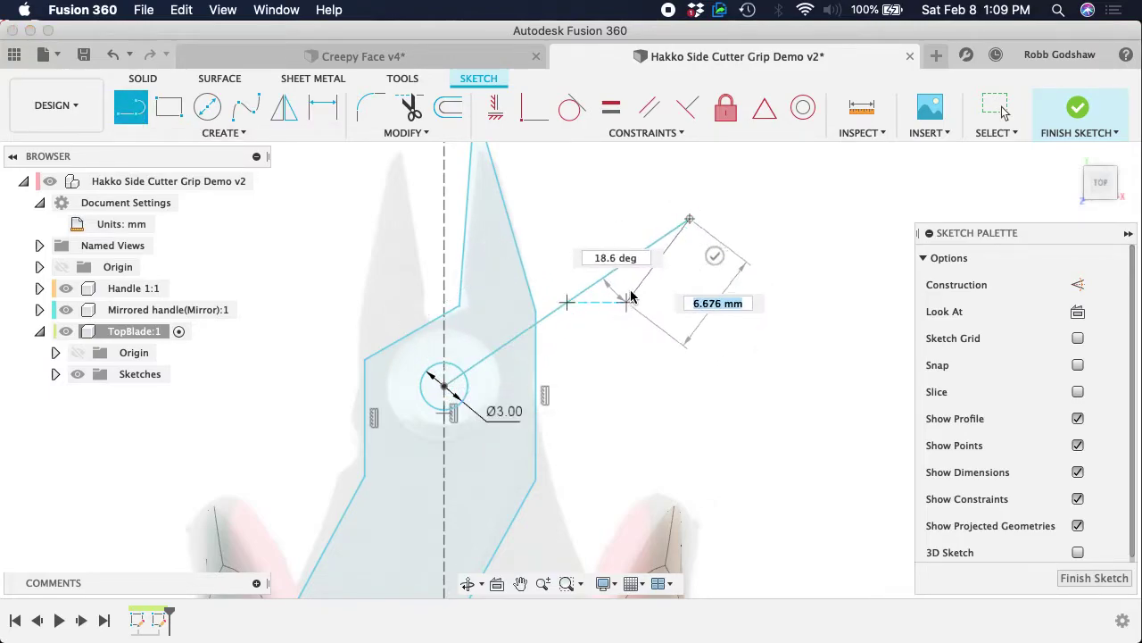
pyautogui.press('Escape')
pyautogui.moveTo(688, 223); pyautogui.dragTo(580, 278)
pyautogui.moveTo(536, 318)
pyautogui.mouseDown()
pyautogui.moveTo(466, 344)
pyautogui.moveTo(549, 312)
pyautogui.moveTo(473, 346)
pyautogui.mouseUp()
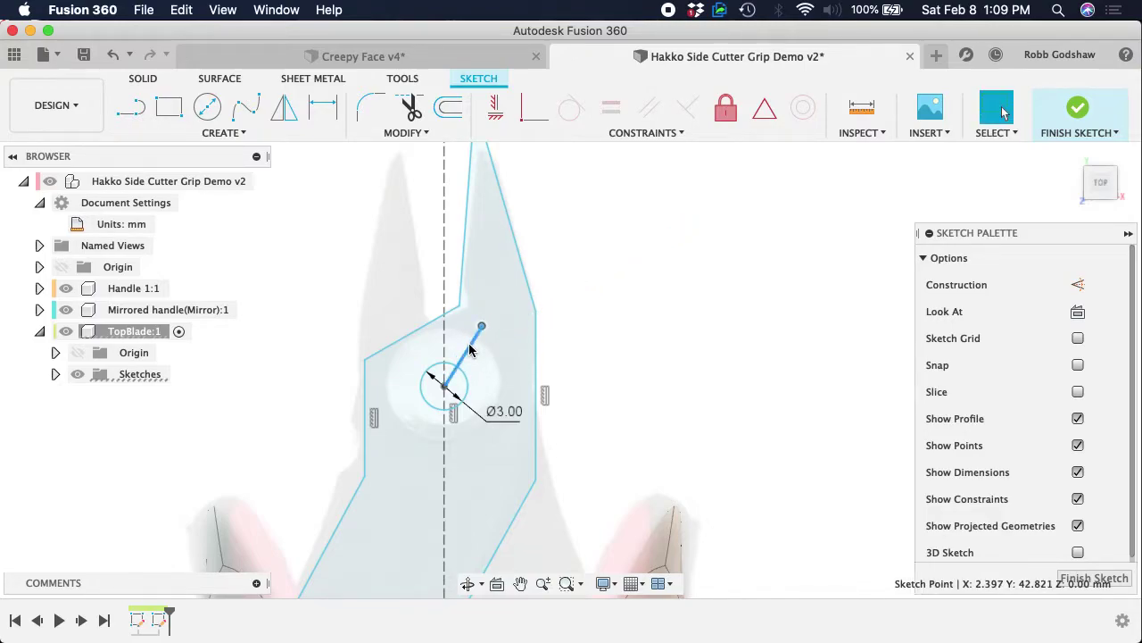
# - Convert the line from the pivot center to construction geometry and attach its free end to the inner shoulder corner
pyautogui.click(625, 264)
pyautogui.click(469, 347)
pyautogui.click(1079, 284)
pyautogui.click(812, 347)
pyautogui.moveTo(483, 328)
pyautogui.mouseDown()
pyautogui.moveTo(387, 344)
pyautogui.moveTo(458, 349)
pyautogui.moveTo(428, 325)
pyautogui.moveTo(449, 324)
pyautogui.moveTo(458, 350)
pyautogui.moveTo(467, 319)
pyautogui.moveTo(488, 332)
pyautogui.moveTo(458, 311)
pyautogui.mouseUp()
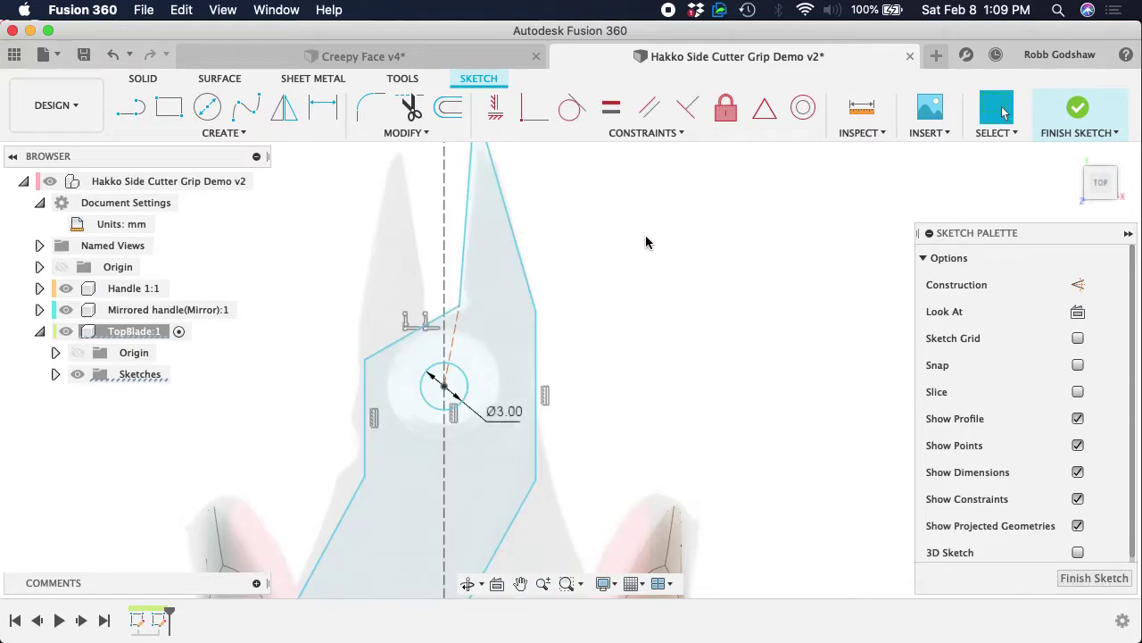
# - Make the slanted construction line and the blade's cutting edge collinear, and nudge the blade tip to fit the reference image
pyautogui.scroll(2, 477, 310)
pyautogui.scroll(1, 477, 310)
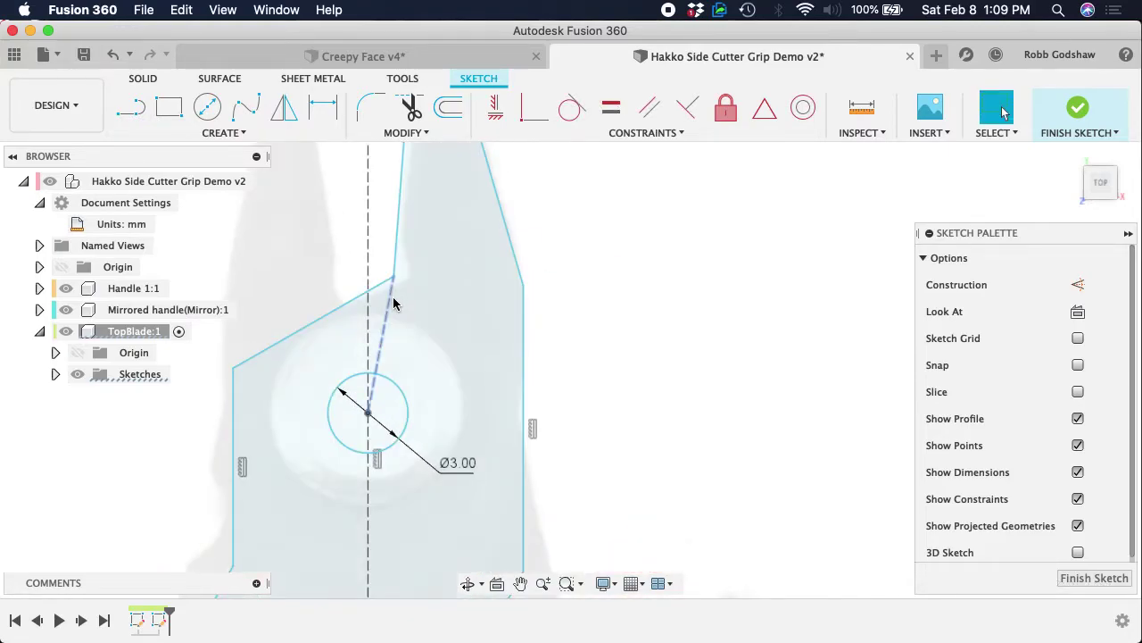
pyautogui.click(390, 303)
pyautogui.click(624, 228)
pyautogui.click(389, 307)
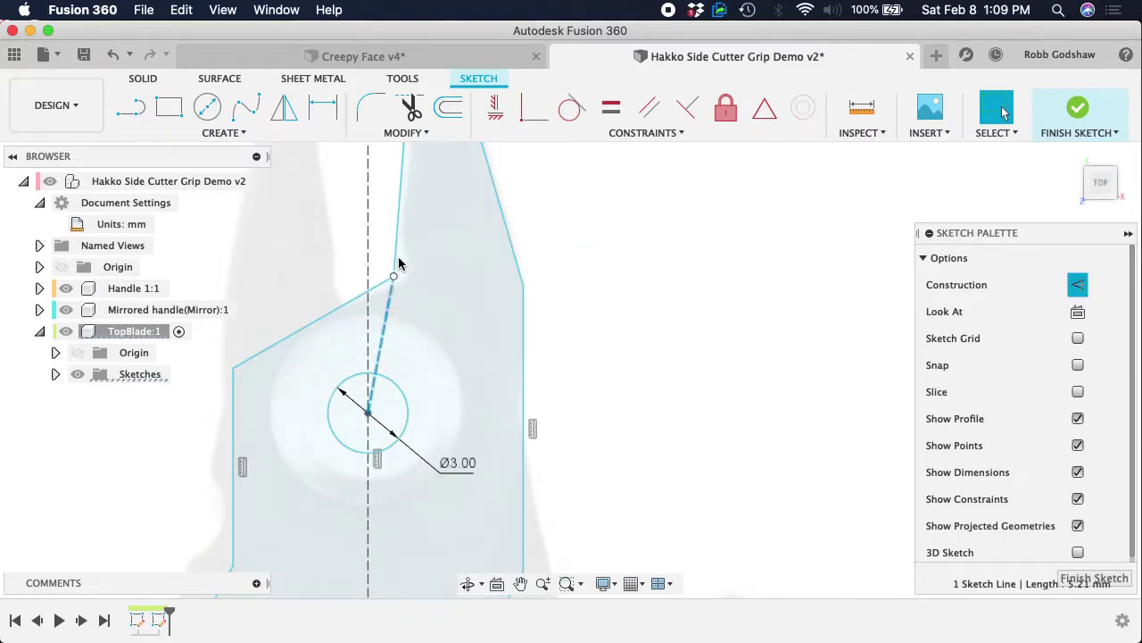
pyautogui.keyDown('shift'); pyautogui.click(401, 255); pyautogui.keyUp('shift')
pyautogui.scroll(-4, 478, 313)
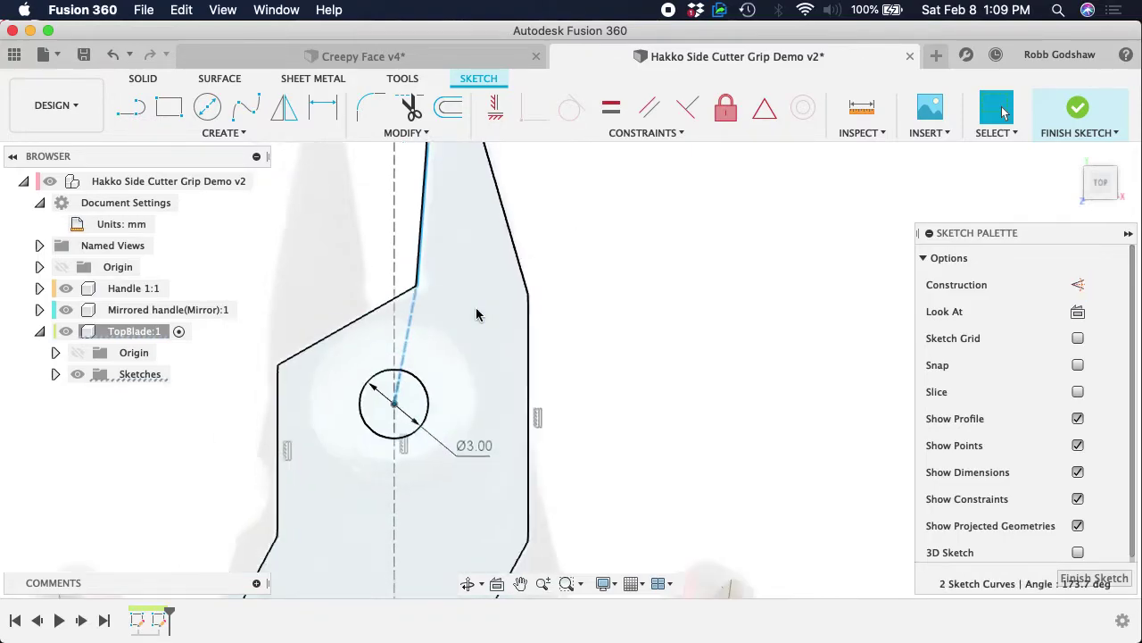
pyautogui.click(677, 140)
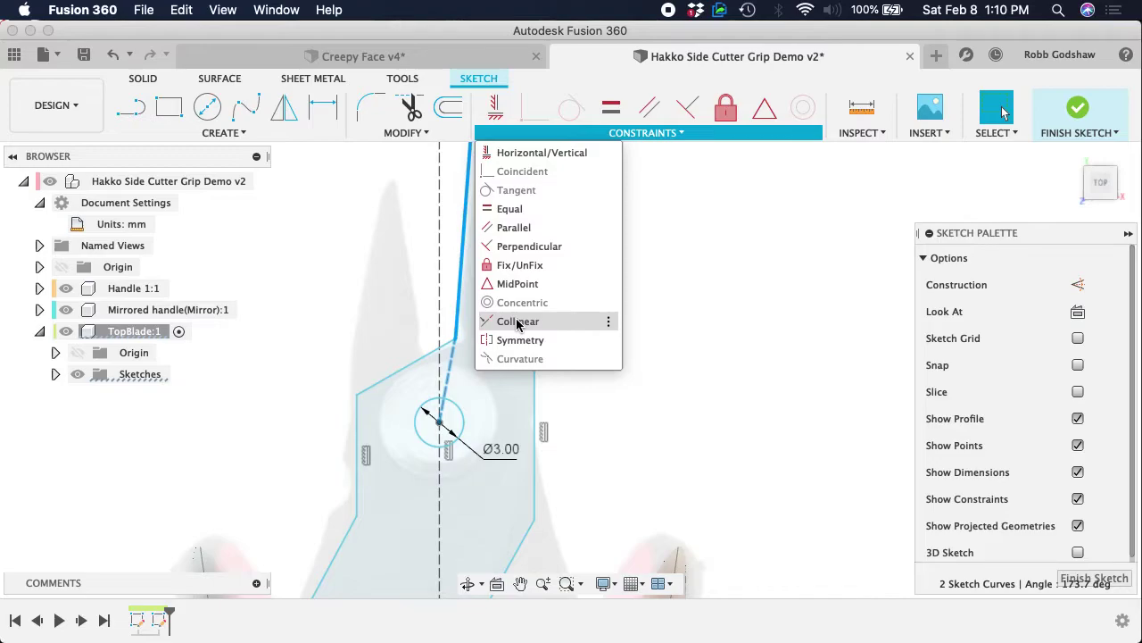
pyautogui.click(517, 323)
pyautogui.scroll(3, 459, 341)
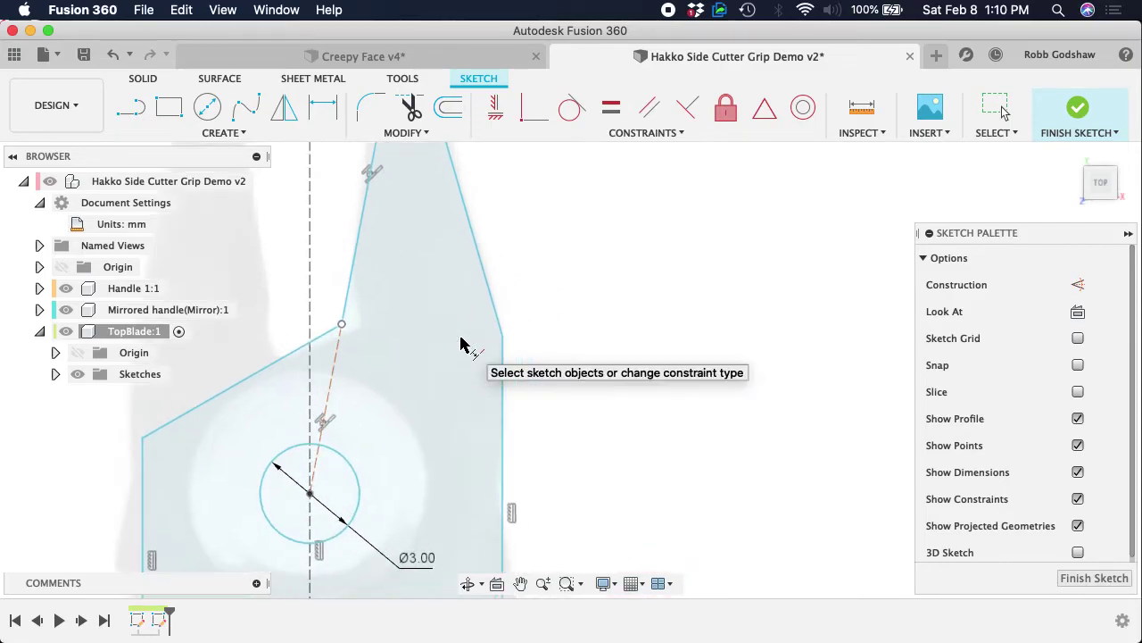
pyautogui.scroll(-5, 363, 331)
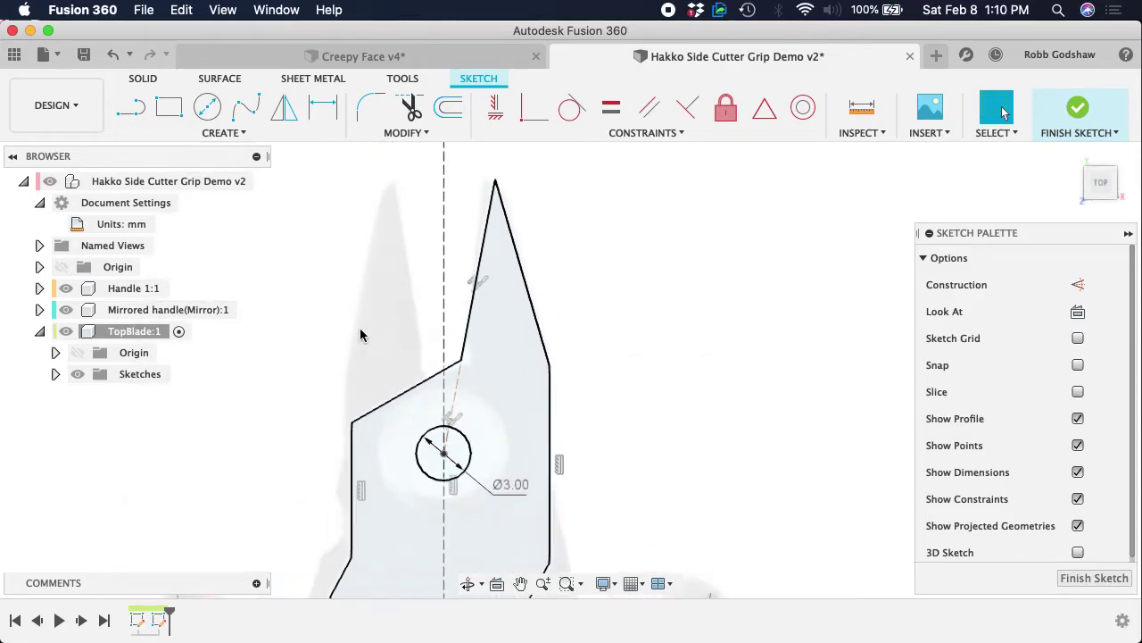
pyautogui.moveTo(478, 201)
pyautogui.mouseDown()
pyautogui.moveTo(449, 205)
pyautogui.moveTo(480, 205)
pyautogui.mouseUp()
pyautogui.scroll(-2, 518, 232)
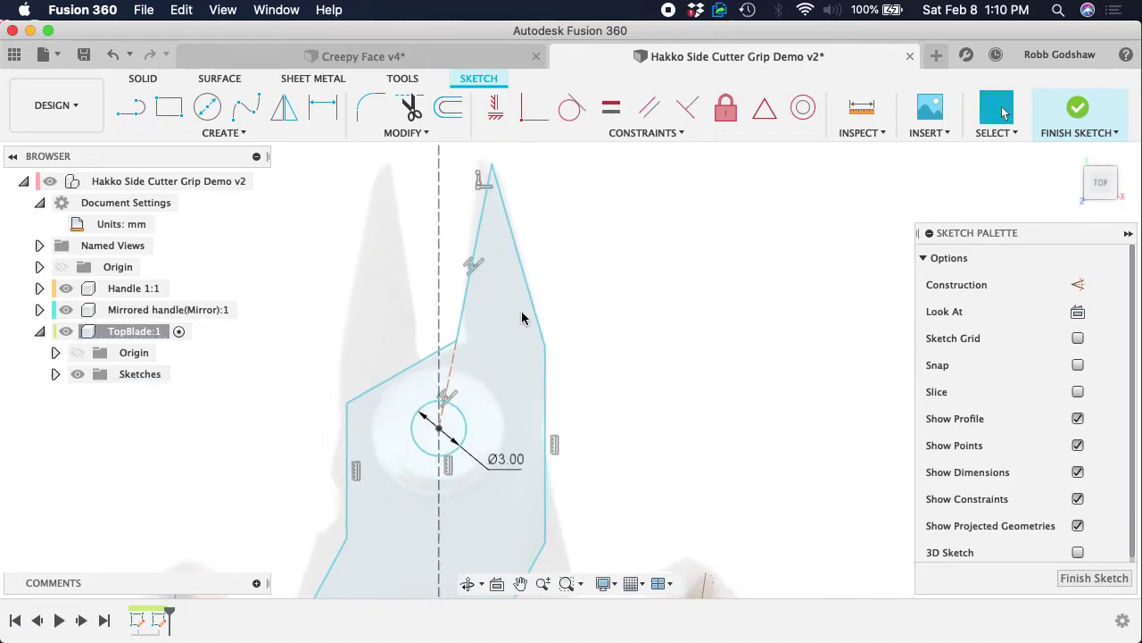
# - Fix the 3 mm pivot circle in place
pyautogui.click(465, 429)
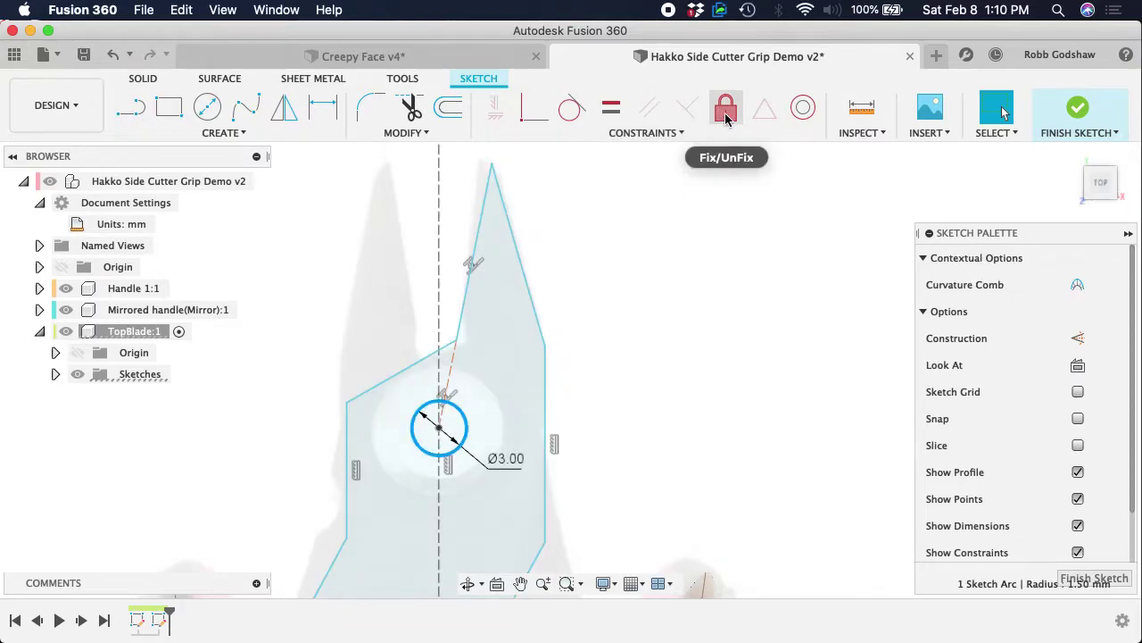
pyautogui.scroll(-5, 642, 324)
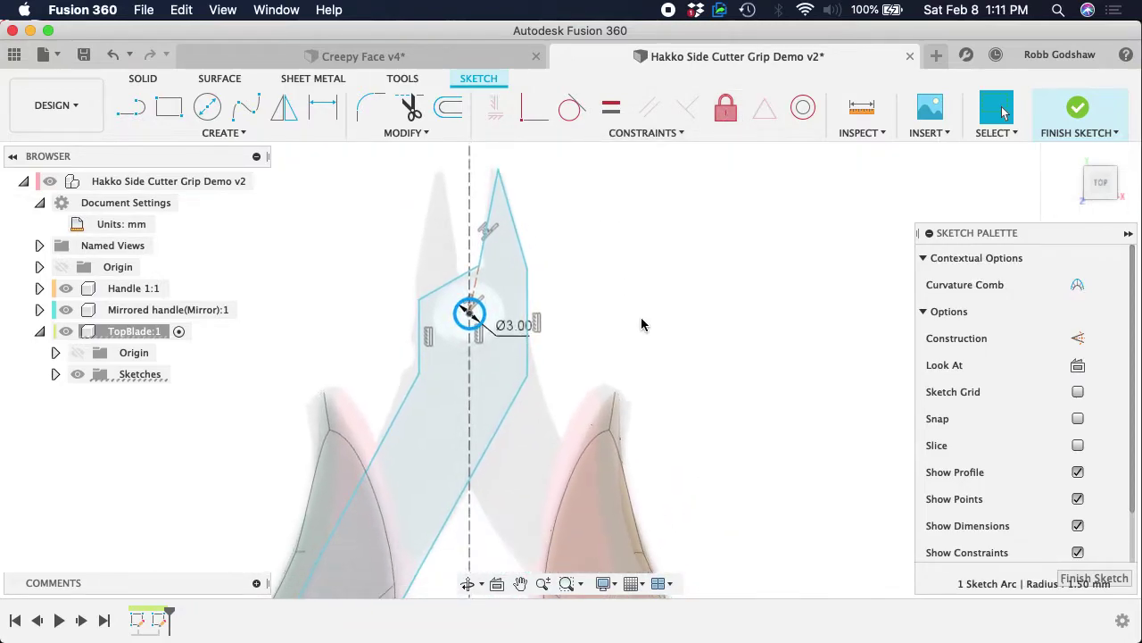
pyautogui.click(726, 108)
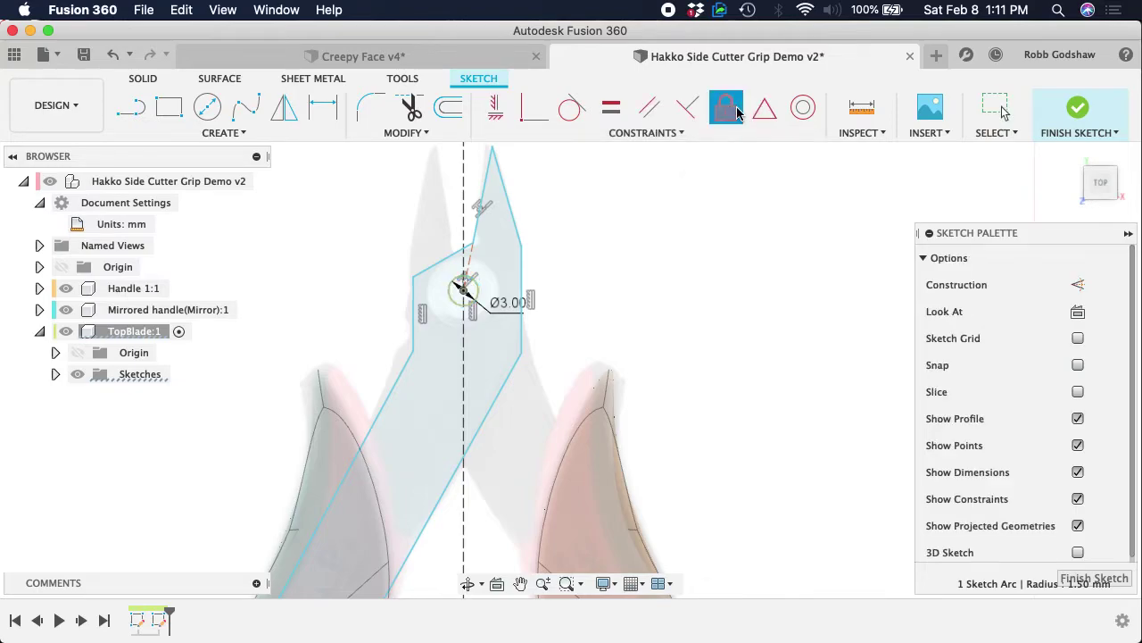
pyautogui.scroll(2, 598, 247)
pyautogui.scroll(2, 598, 246)
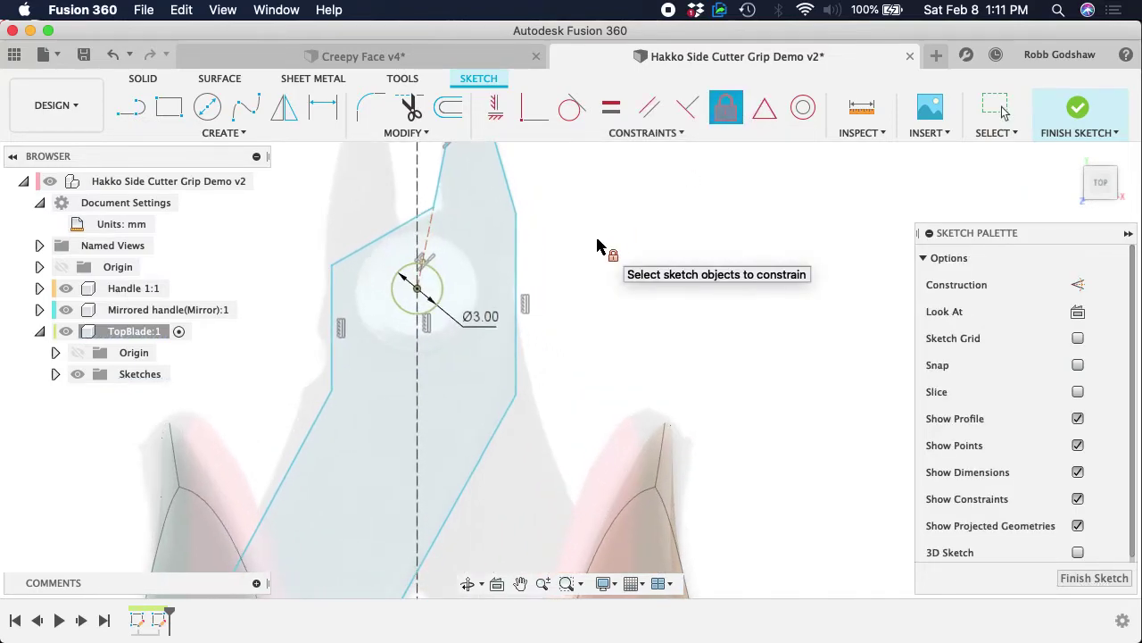
pyautogui.scroll(3, 559, 249)
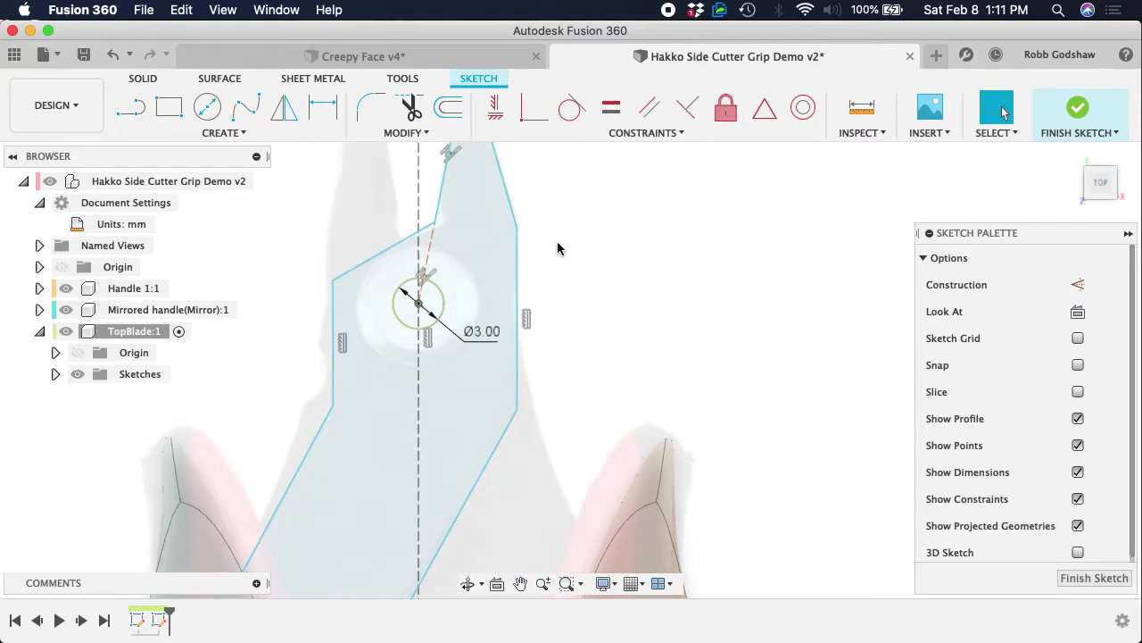
# - Adjust the blade tip, the slanted shoulder above the pivot and the outline's right vertical edge to follow the reference image
pyautogui.scroll(-5, 559, 248)
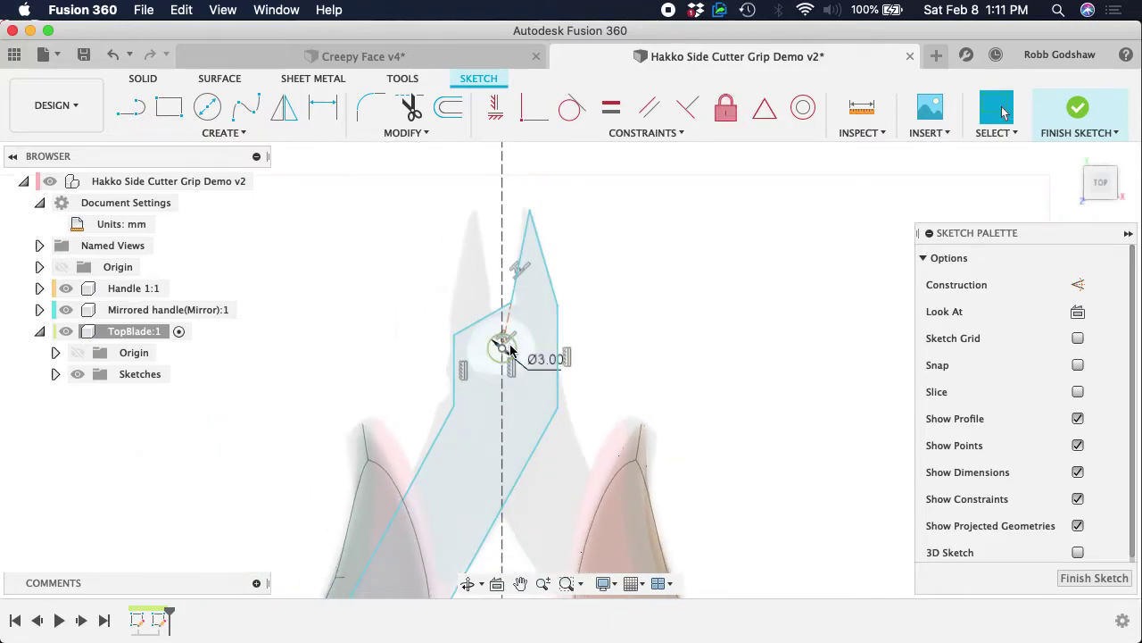
pyautogui.moveTo(531, 214)
pyautogui.mouseDown()
pyautogui.moveTo(523, 220)
pyautogui.moveTo(538, 194)
pyautogui.moveTo(529, 214)
pyautogui.moveTo(549, 210)
pyautogui.moveTo(542, 234)
pyautogui.moveTo(515, 242)
pyautogui.moveTo(530, 242)
pyautogui.moveTo(539, 218)
pyautogui.moveTo(518, 237)
pyautogui.moveTo(535, 229)
pyautogui.moveTo(493, 208)
pyautogui.moveTo(523, 210)
pyautogui.moveTo(520, 225)
pyautogui.mouseUp()
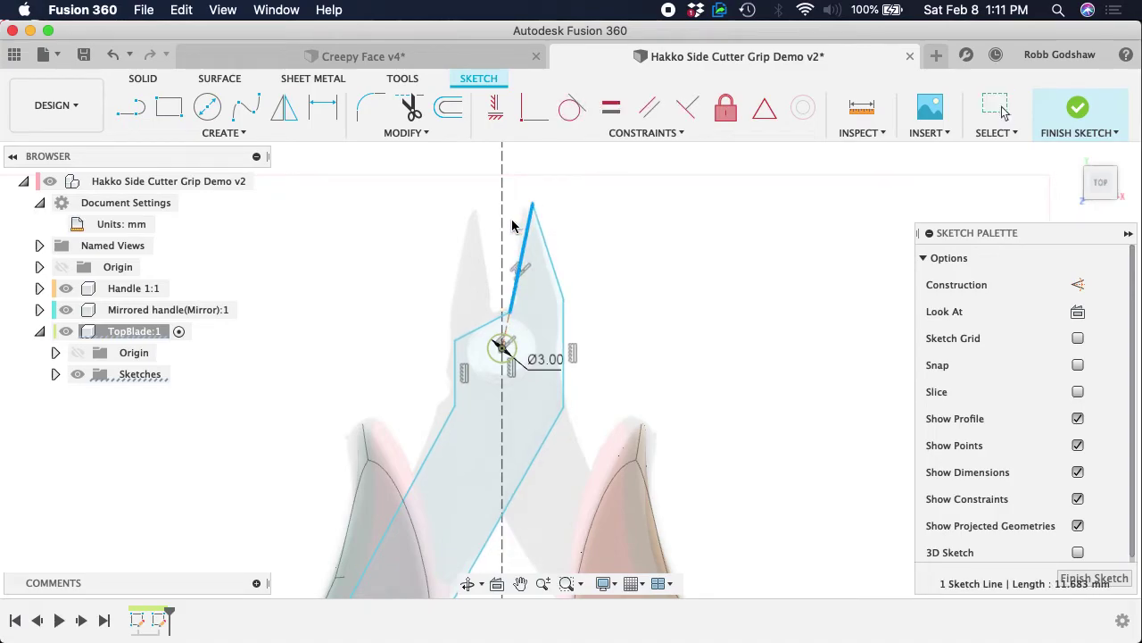
pyautogui.click(532, 207)
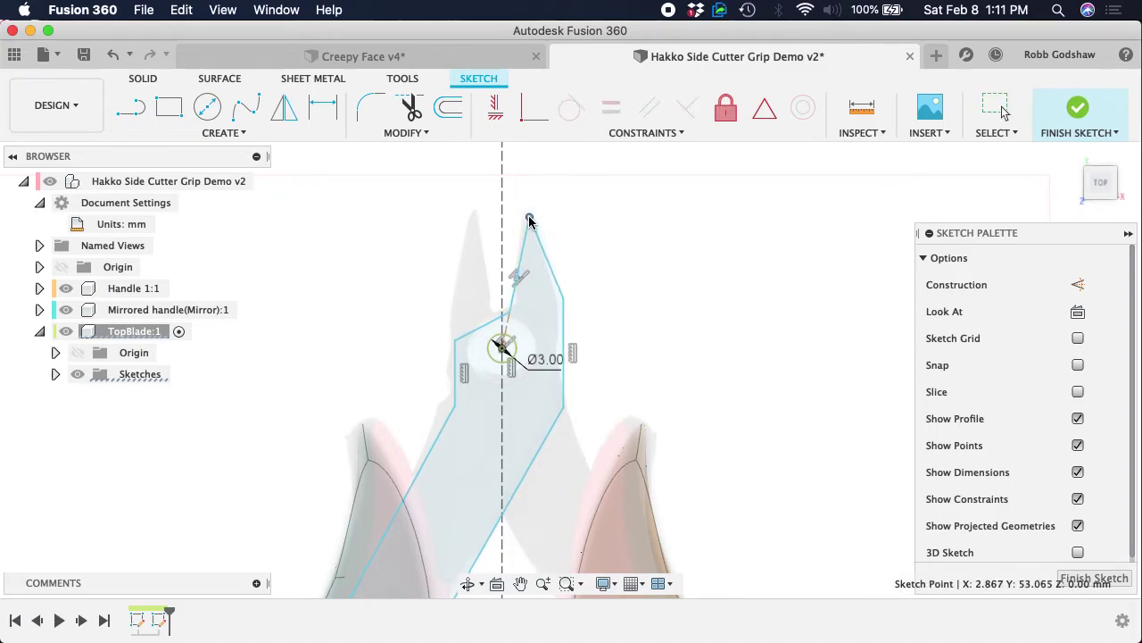
pyautogui.click(493, 314)
pyautogui.keyDown('shift'); pyautogui.click(564, 331); pyautogui.keyUp('shift')
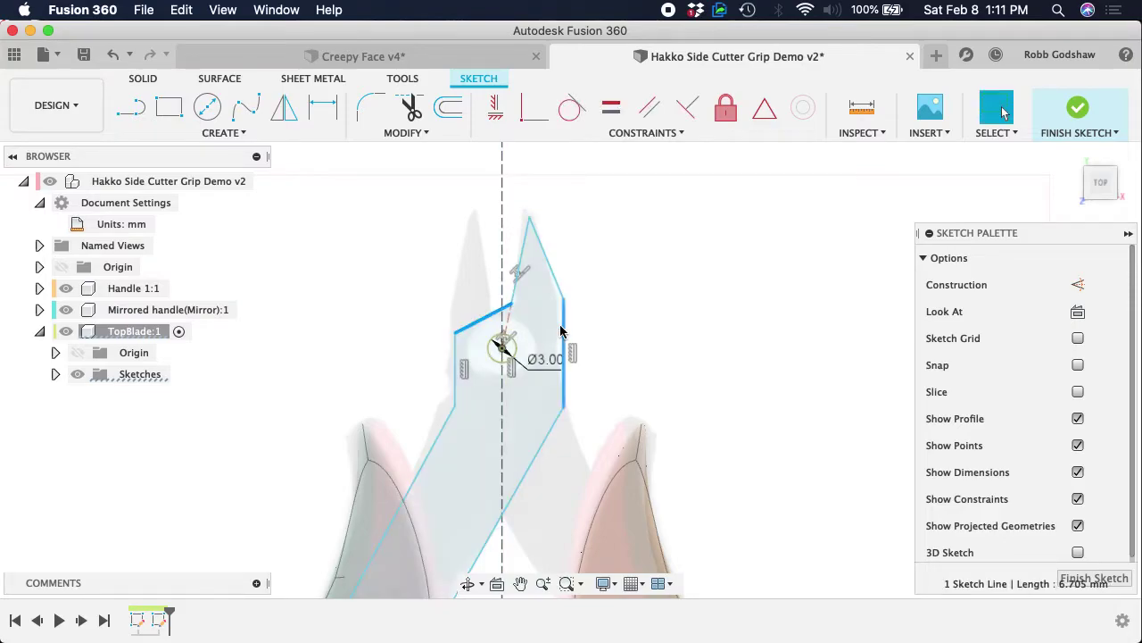
pyautogui.moveTo(566, 315)
pyautogui.mouseDown()
pyautogui.moveTo(549, 303)
pyautogui.moveTo(561, 275)
pyautogui.mouseUp()
pyautogui.click(622, 274)
pyautogui.scroll(-1, 622, 274)
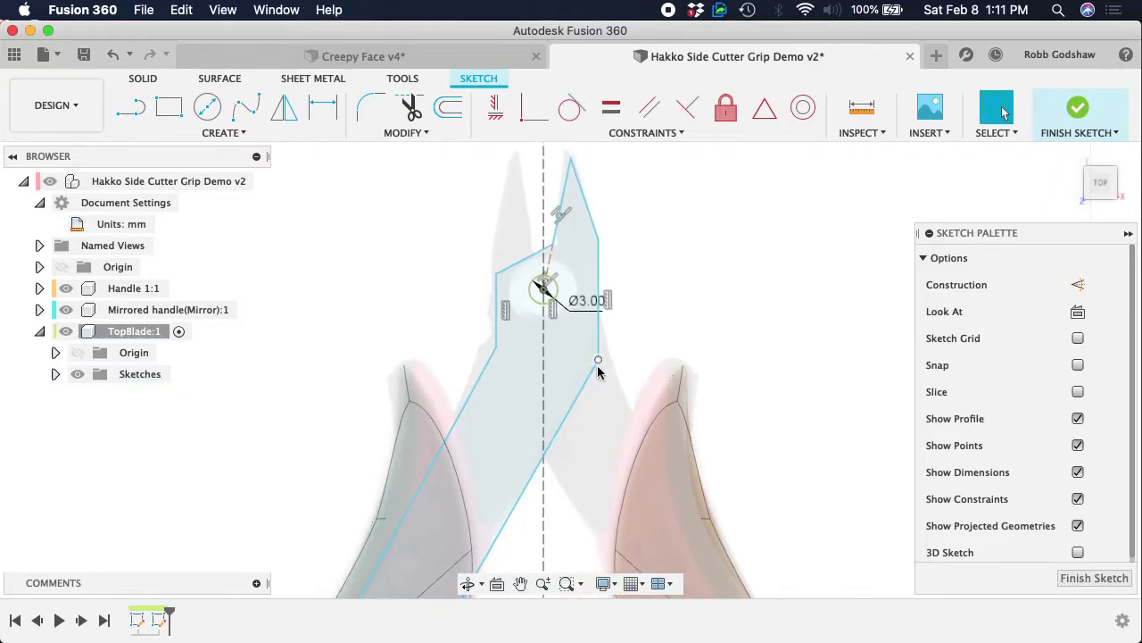
# - Adjust the outline's outer corner below the pivot to the reference image and make the shank's two long slanted edges parallel
pyautogui.moveTo(589, 358); pyautogui.dragTo(599, 364)
pyautogui.click(646, 323)
pyautogui.hscroll(-1, 646, 323)
pyautogui.hscroll(-1, 646, 322)
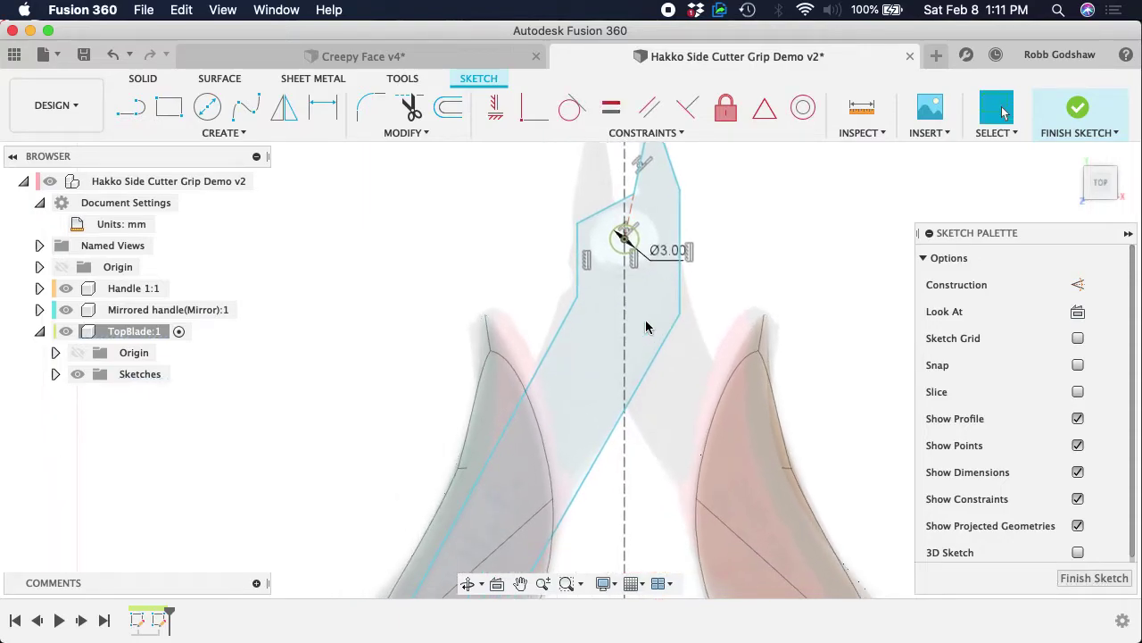
pyautogui.hscroll(-3, 646, 327)
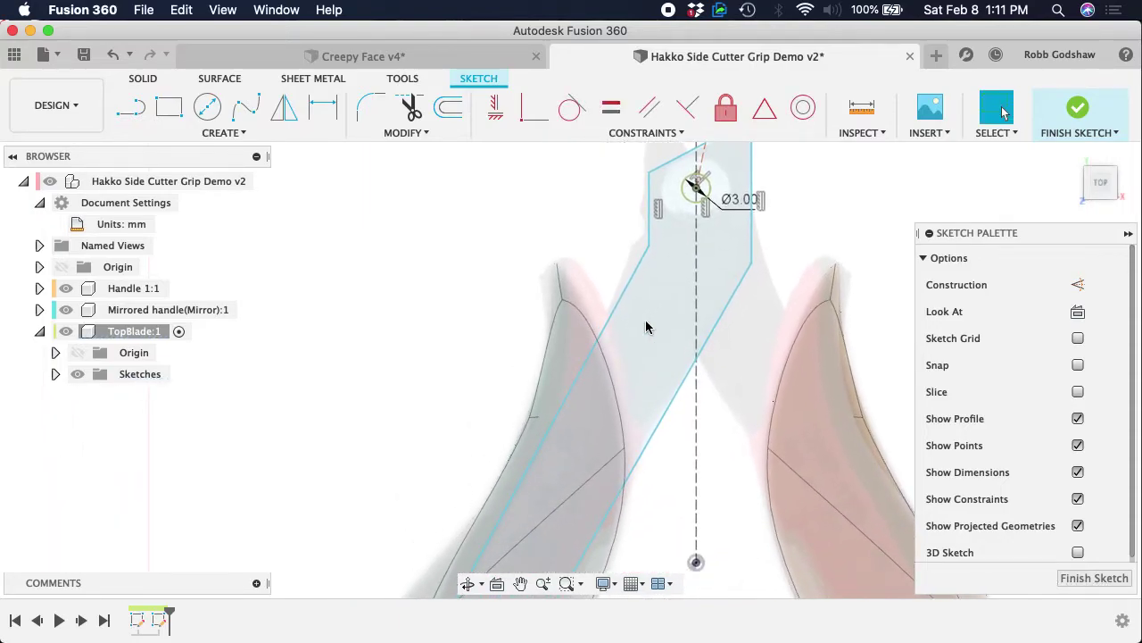
pyautogui.hscroll(2, 646, 327)
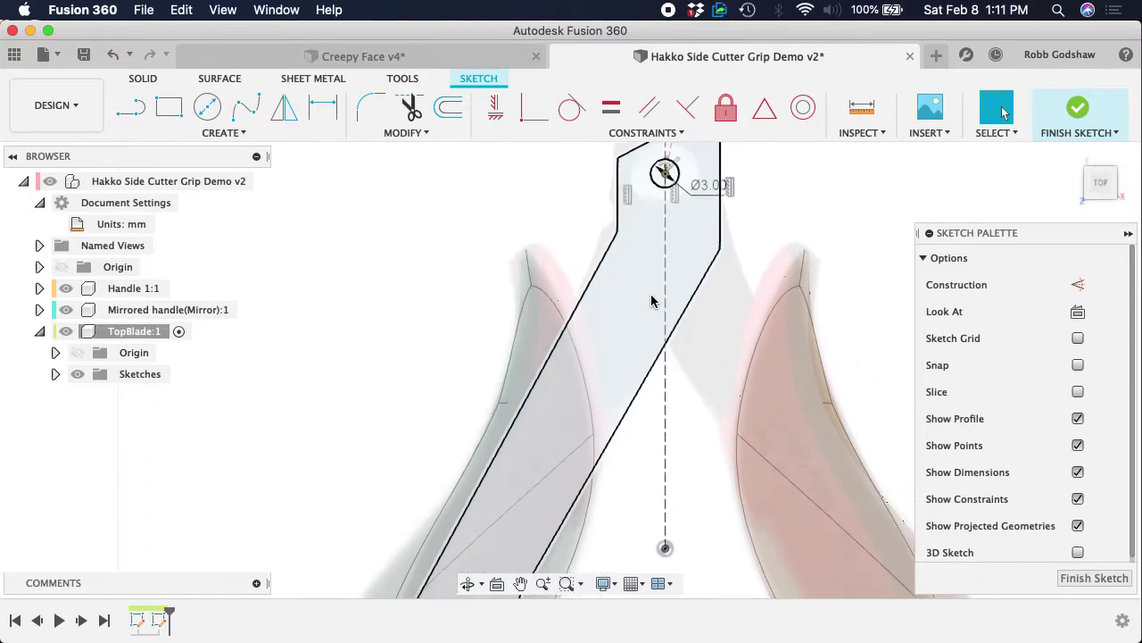
pyautogui.scroll(-3, 651, 301)
pyautogui.hscroll(1, 653, 300)
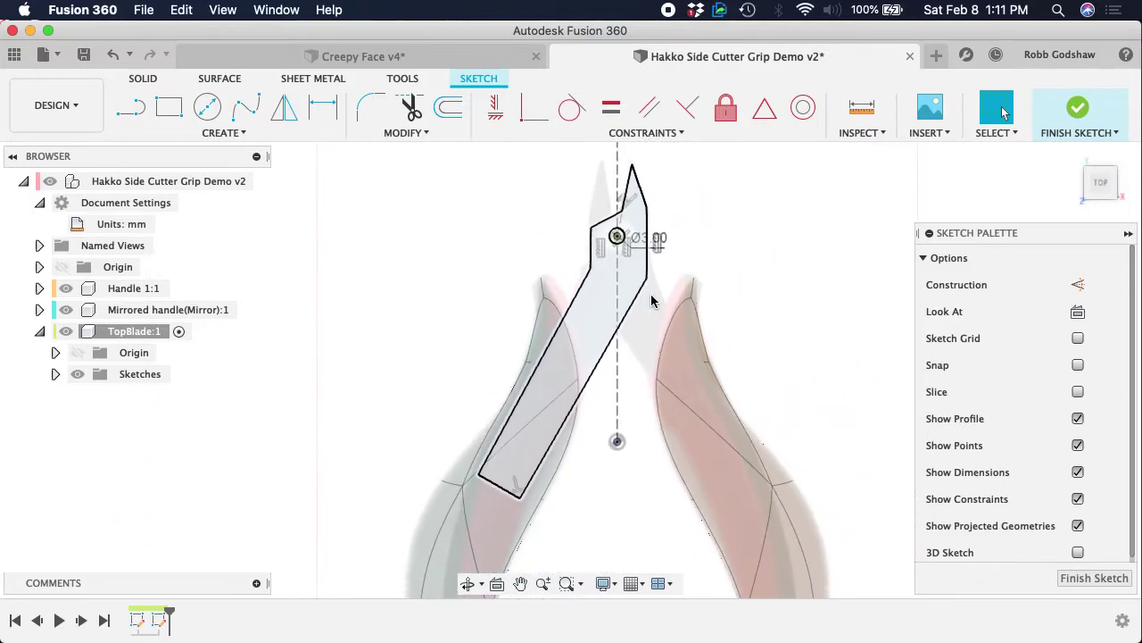
pyautogui.click(569, 319)
pyautogui.keyDown('shift'); pyautogui.click(603, 357); pyautogui.keyUp('shift')
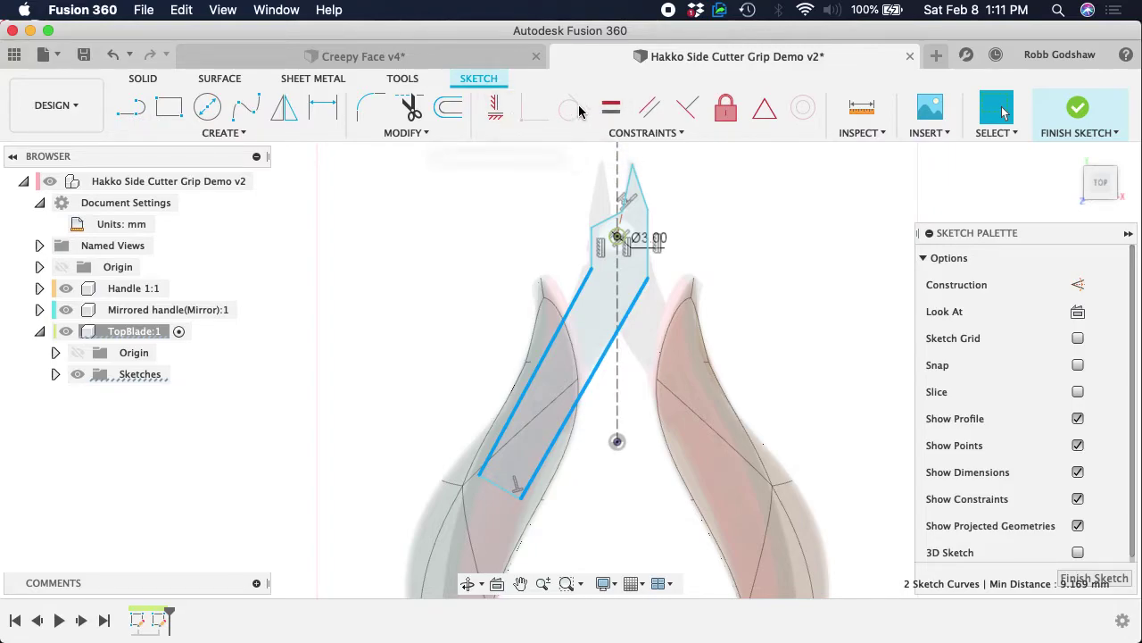
pyautogui.click(649, 108)
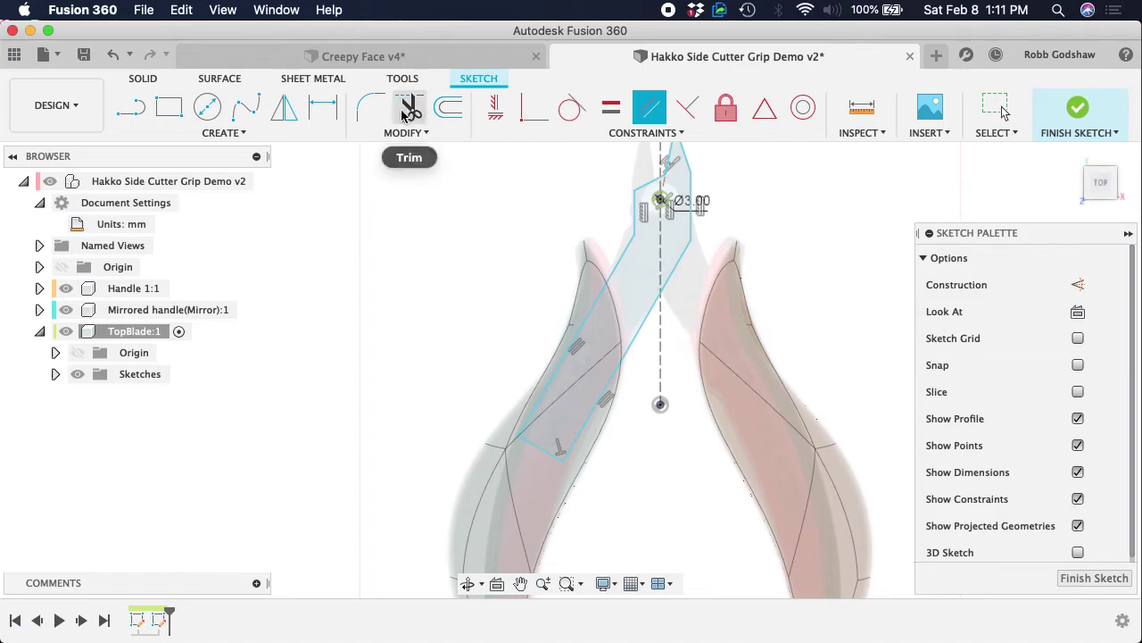
# - Dimension the distance between the shank's two parallel edges as 10 mm
pyautogui.click(330, 112)
pyautogui.click(625, 287)
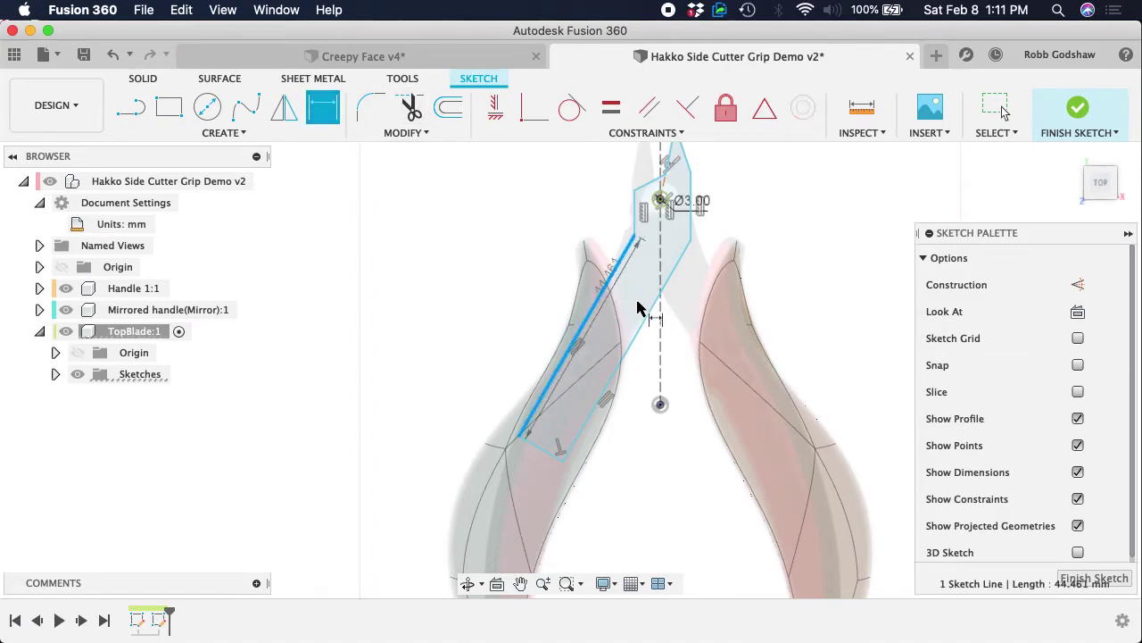
pyautogui.click(650, 322)
pyautogui.click(628, 301)
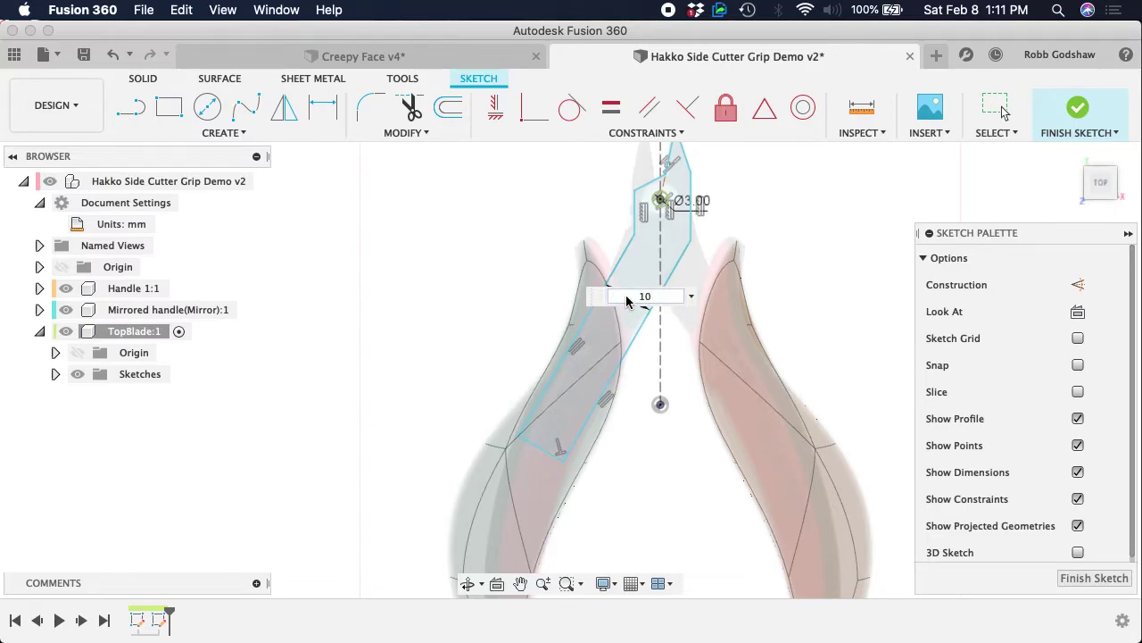
pyautogui.press('Return')
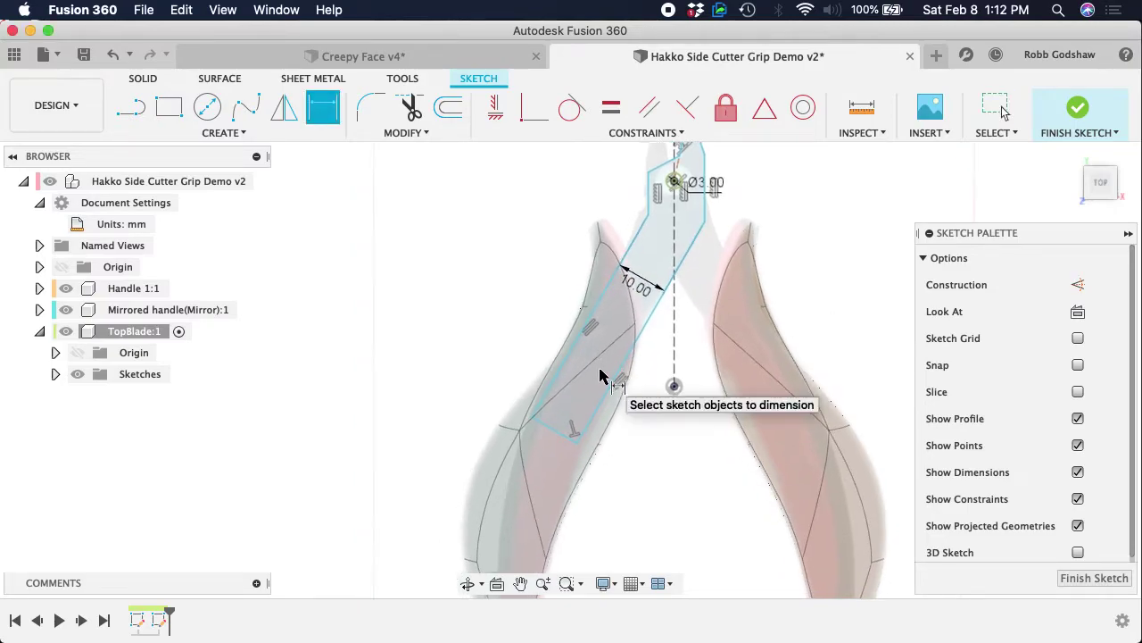
# - Intersect the whole mirrored handle body with the TopBlade sketch plane, using the Bodies selection filter and keeping the projection link
pyautogui.hscroll(5, 600, 377)
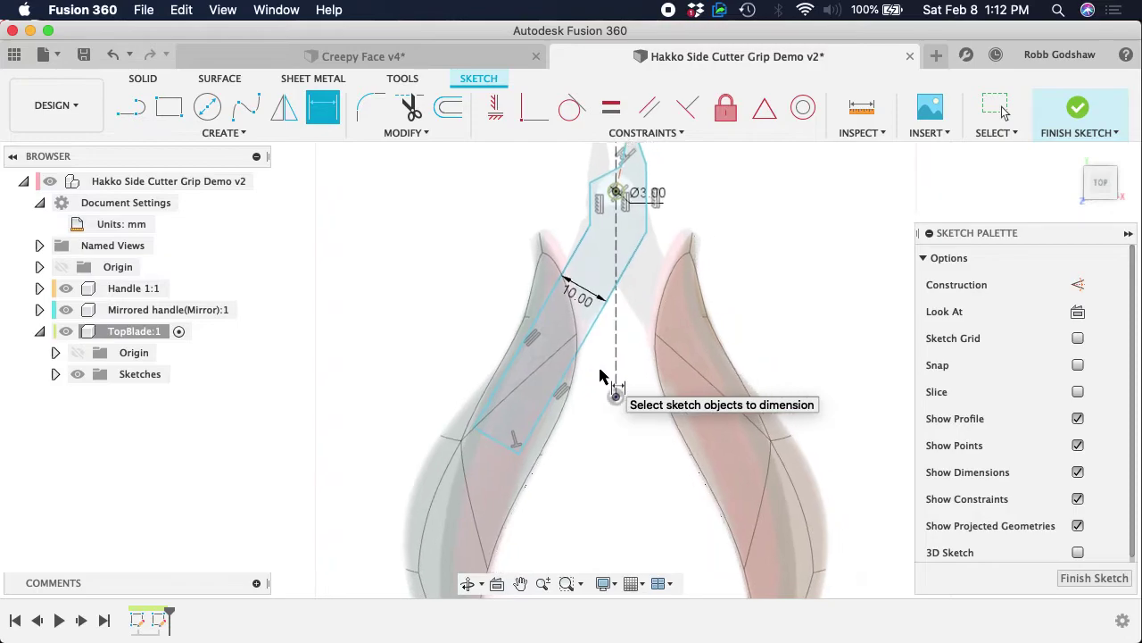
pyautogui.scroll(-2, 554, 402)
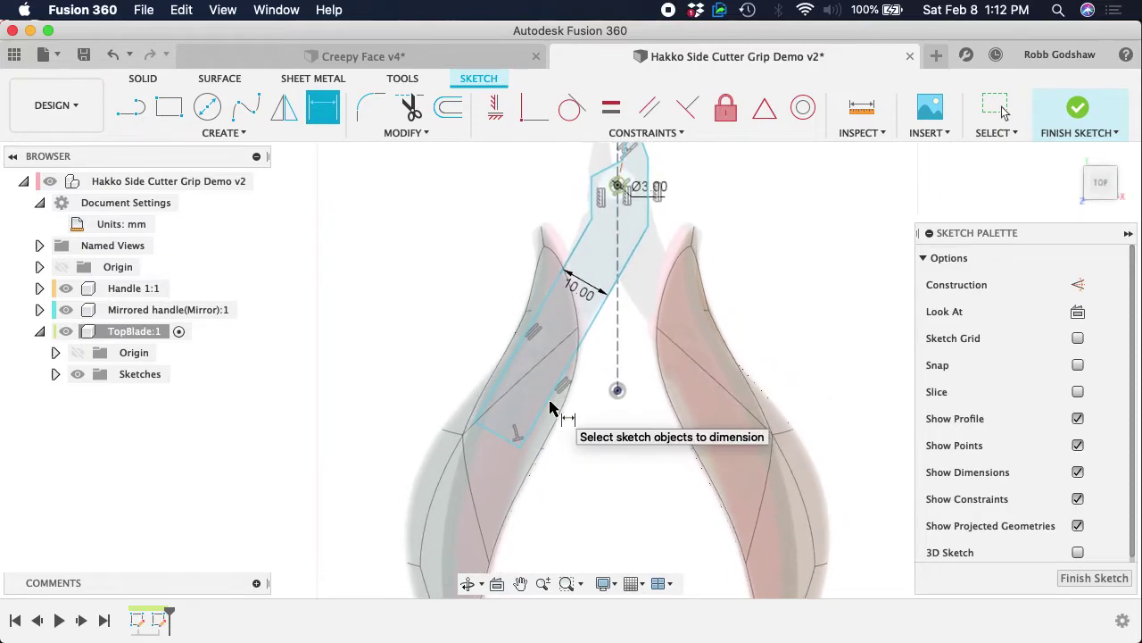
pyautogui.hscroll(-2, 550, 408)
pyautogui.keyDown('shift'); pyautogui.scroll(-1, 550, 408); pyautogui.keyUp('shift')
pyautogui.keyDown('shift'); pyautogui.scroll(-10, 549, 408); pyautogui.keyUp('shift')
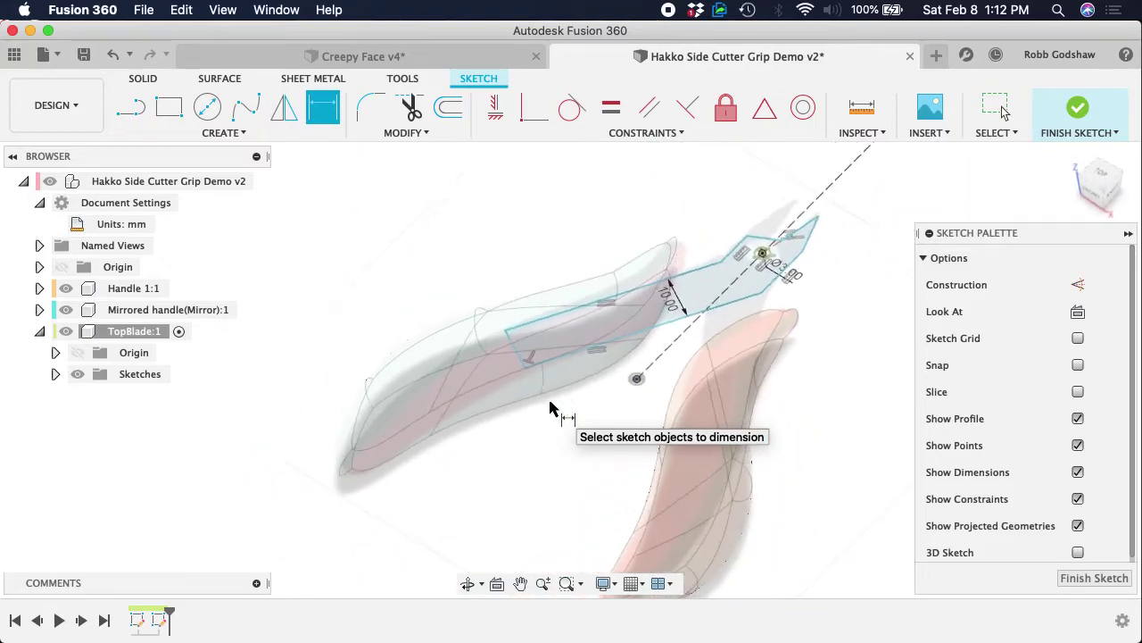
pyautogui.click(242, 134)
pyautogui.moveTo(232, 203)
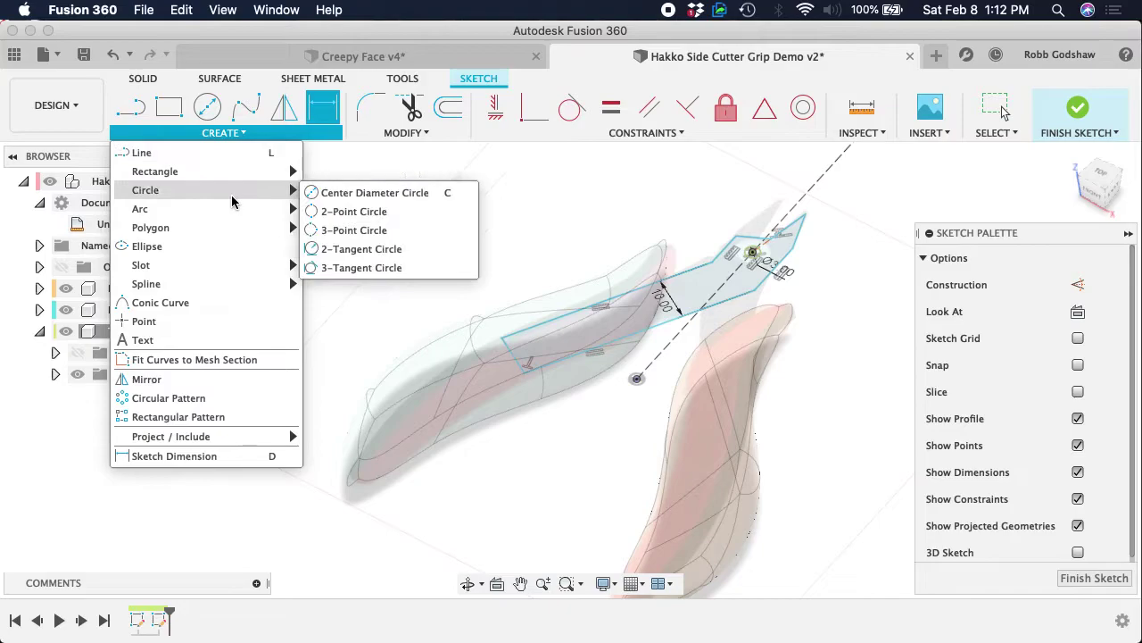
pyautogui.moveTo(204, 438)
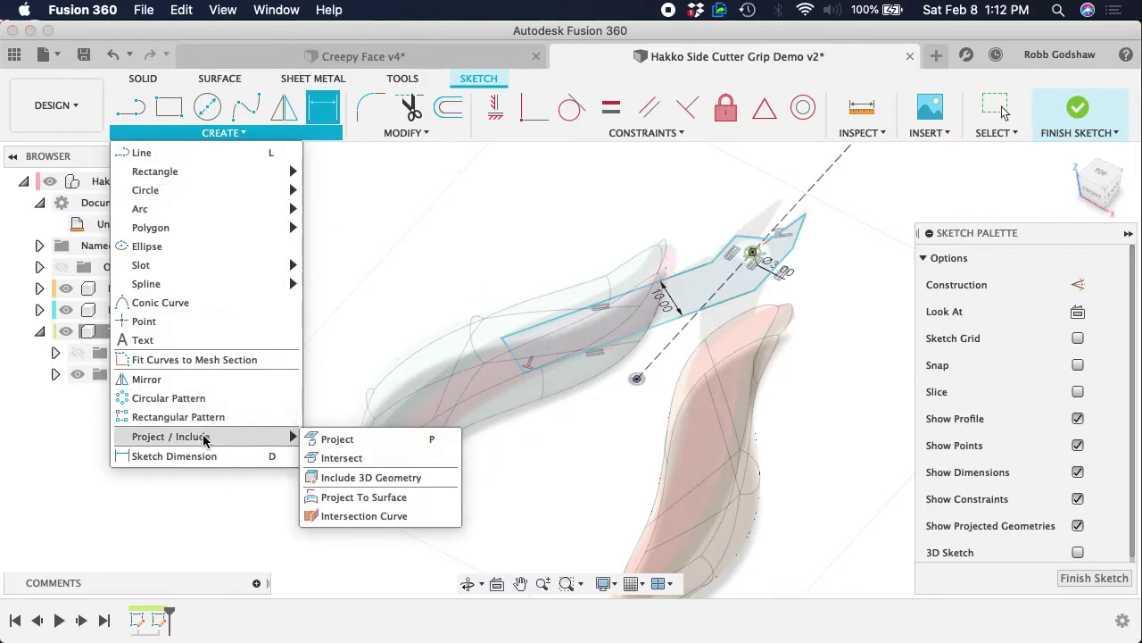
pyautogui.click(347, 457)
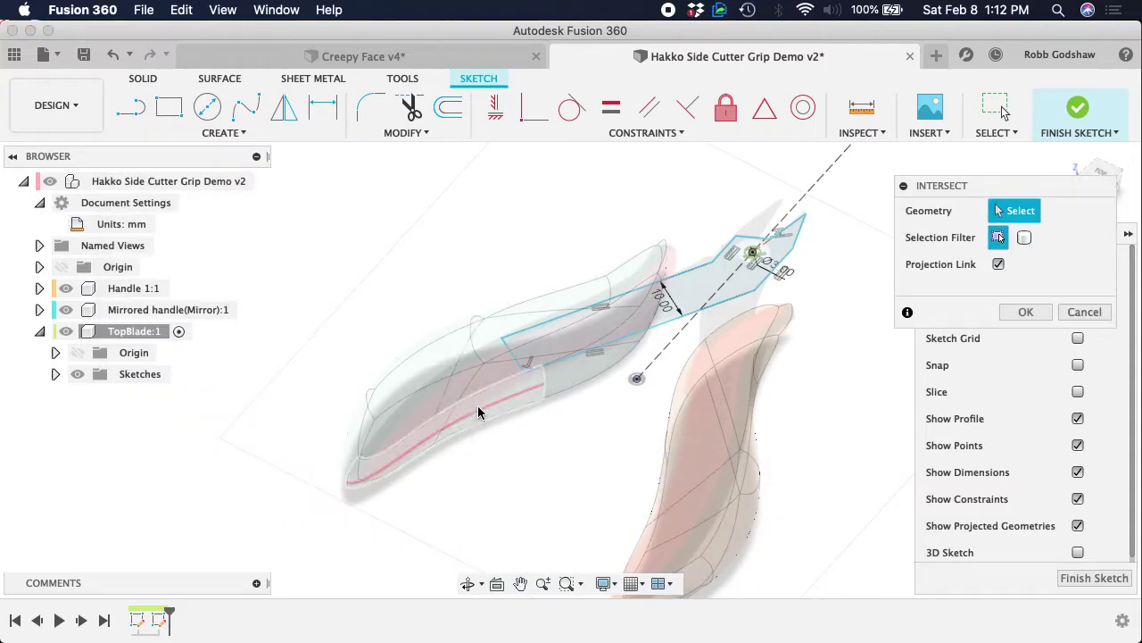
pyautogui.click(1024, 236)
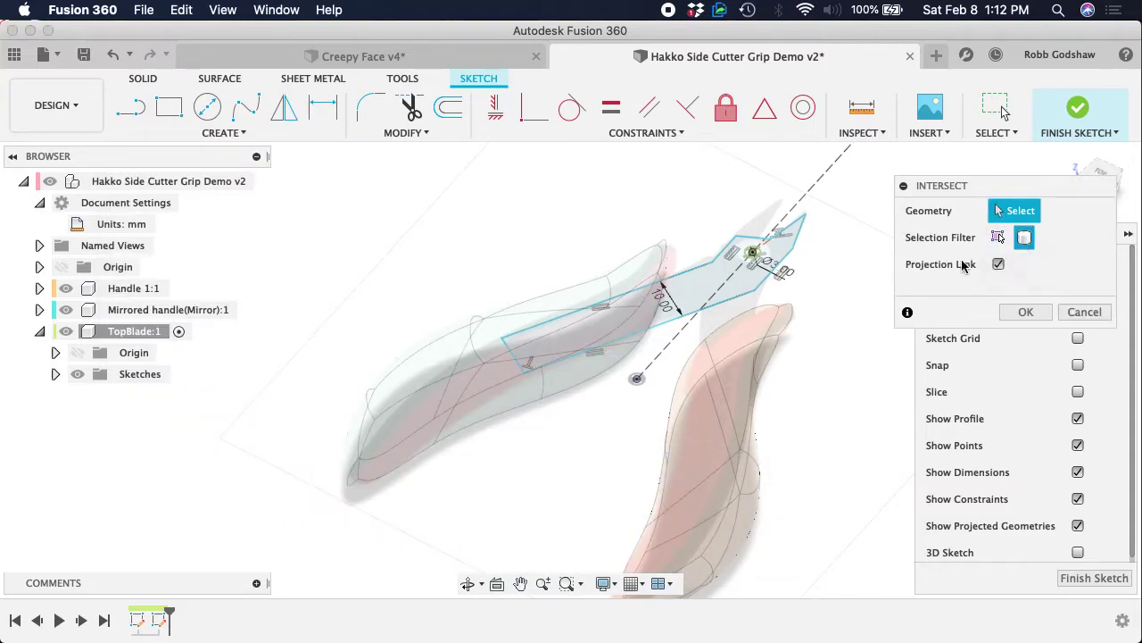
pyautogui.click(473, 407)
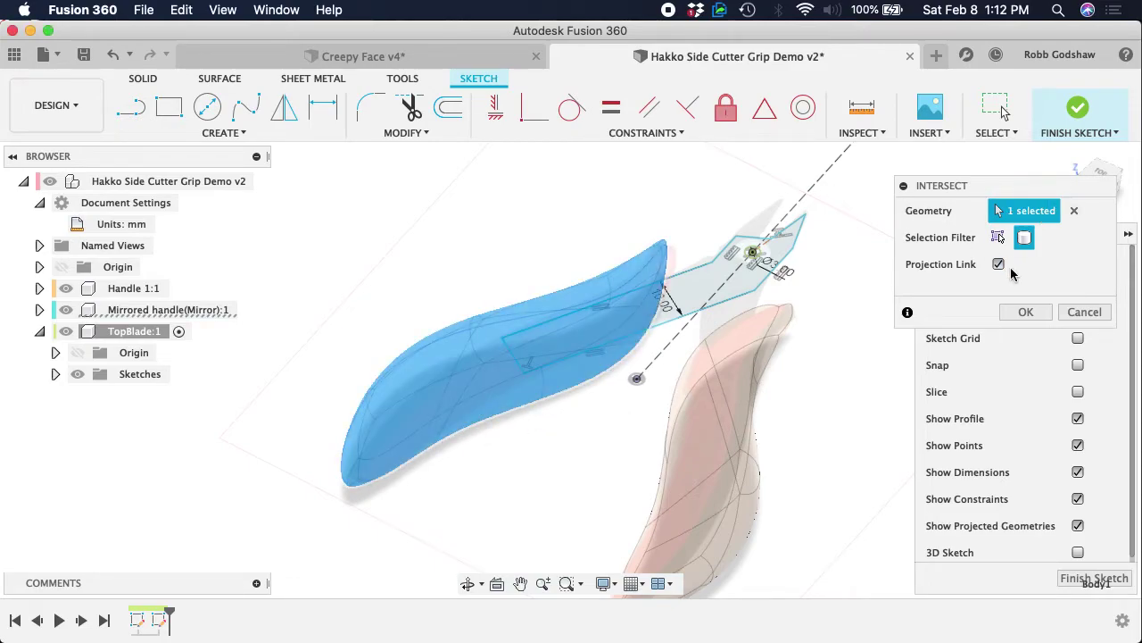
pyautogui.click(1025, 312)
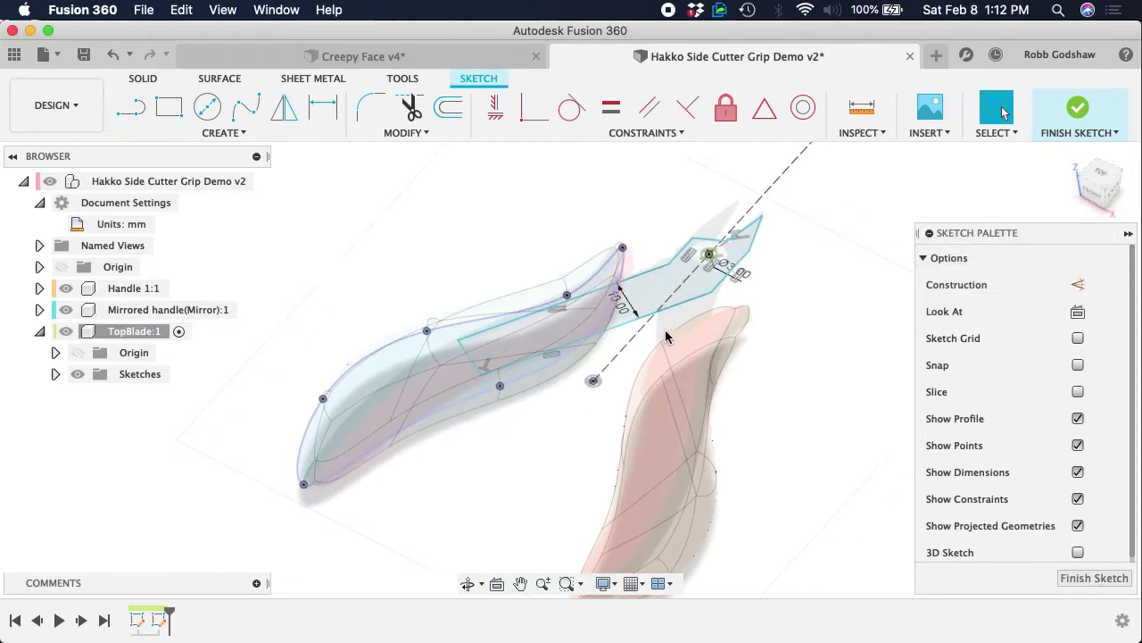
# - Hide the Handle and Mirrored handle components and inspect the shank against the intersected handle outline
pyautogui.click(66, 288)
pyautogui.click(66, 310)
pyautogui.keyDown('shift'); pyautogui.scroll(8, 342, 296); pyautogui.keyUp('shift')
pyautogui.keyDown('shift'); pyautogui.hscroll(-3, 342, 296); pyautogui.keyUp('shift')
pyautogui.keyDown('shift'); pyautogui.hscroll(5, 342, 295); pyautogui.keyUp('shift')
pyautogui.keyDown('shift'); pyautogui.hscroll(3, 342, 296); pyautogui.keyUp('shift')
pyautogui.keyDown('shift'); pyautogui.hscroll(-5, 342, 295); pyautogui.keyUp('shift')
pyautogui.keyDown('shift'); pyautogui.hscroll(2, 342, 295); pyautogui.keyUp('shift')
pyautogui.keyDown('shift'); pyautogui.hscroll(-4, 342, 296); pyautogui.keyUp('shift')
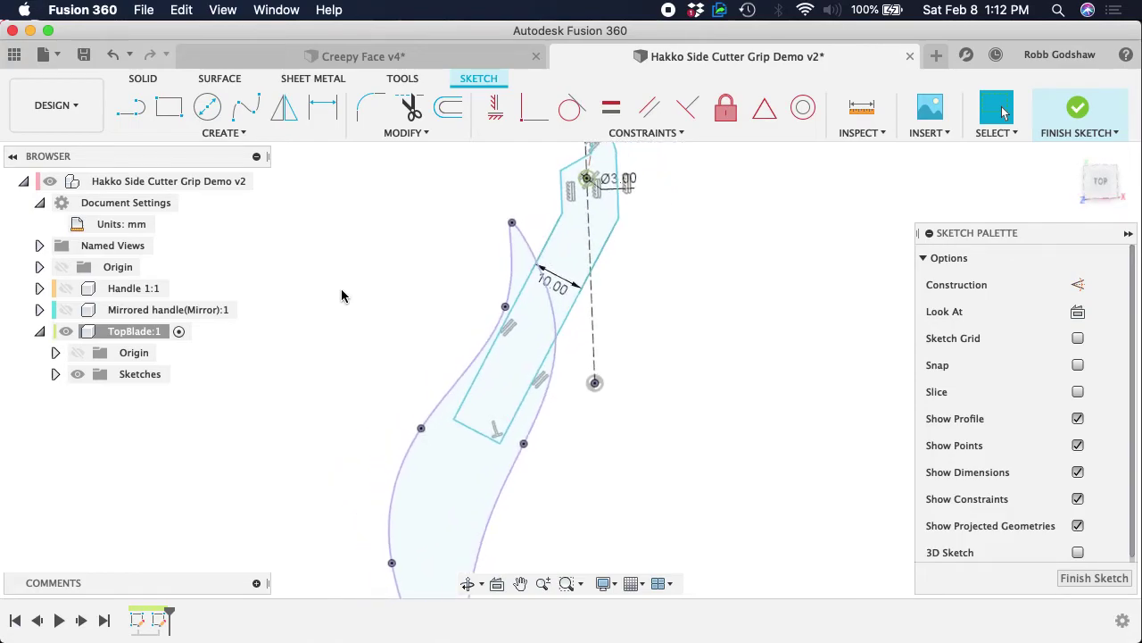
pyautogui.scroll(3, 616, 384)
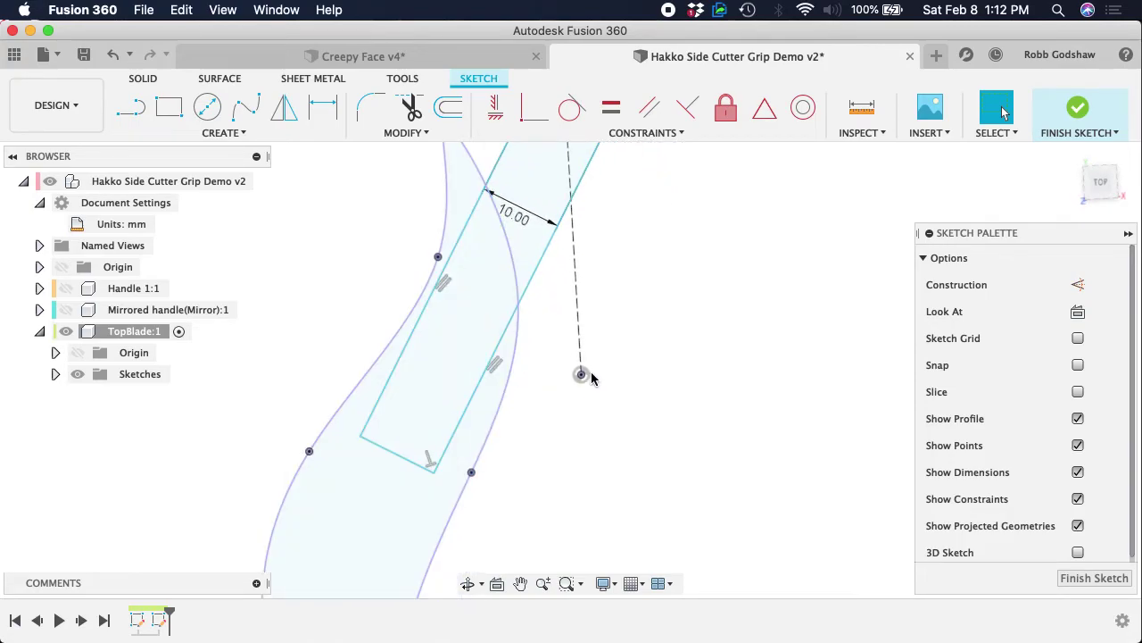
pyautogui.scroll(-3, 485, 268)
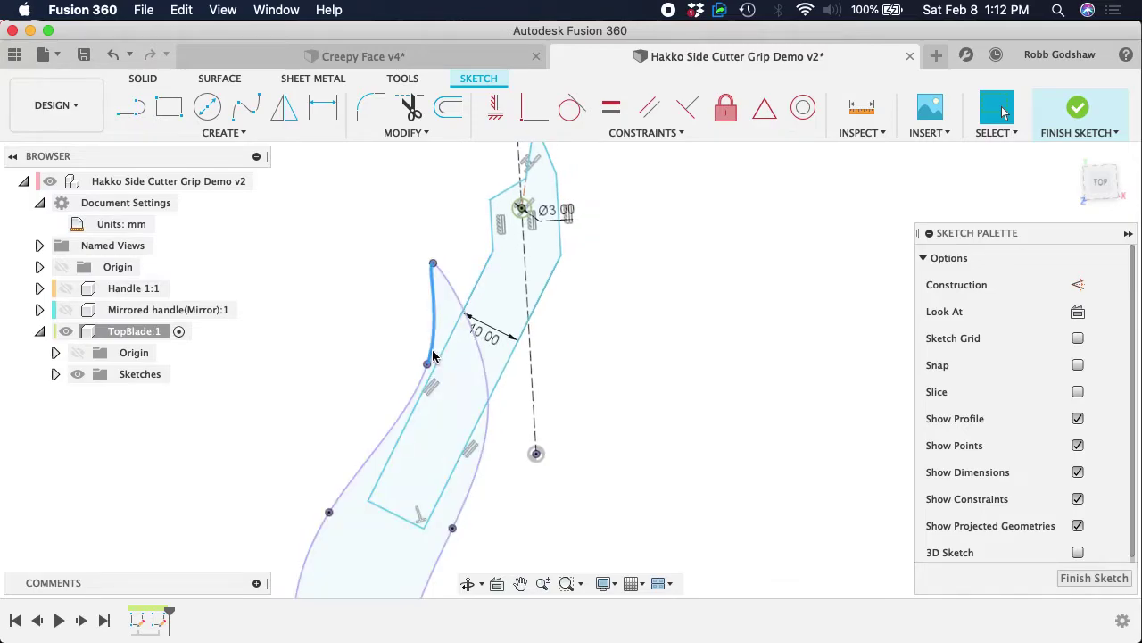
# - Shift the shank's long edges to sit inside the handle outline and set the shank width to 8 mm
pyautogui.moveTo(477, 285); pyautogui.dragTo(484, 289)
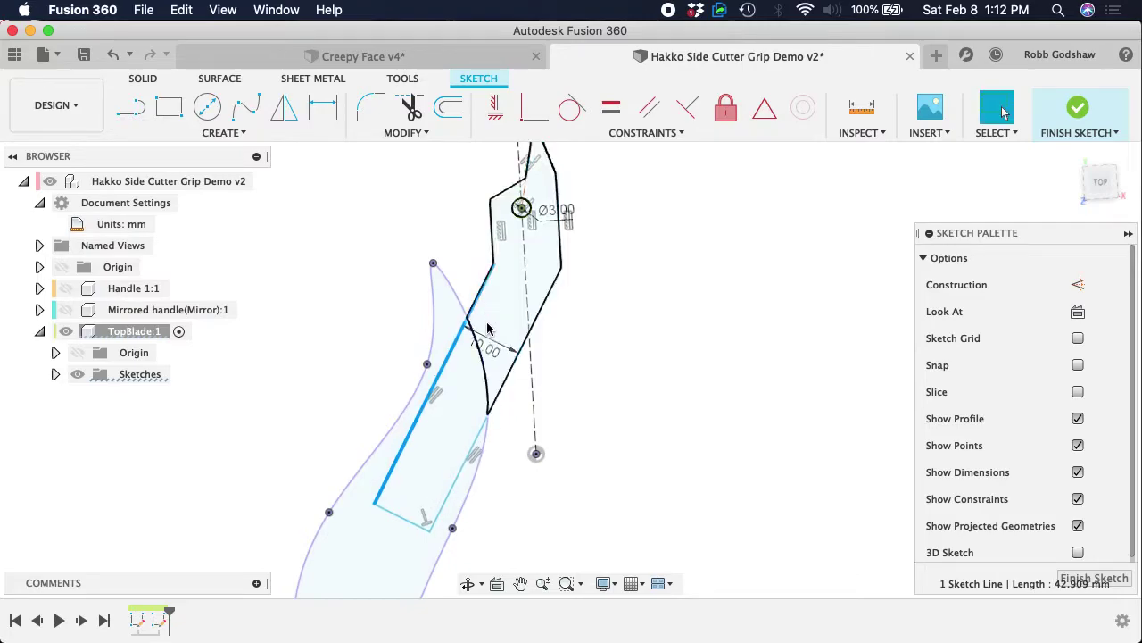
pyautogui.doubleClick(490, 350)
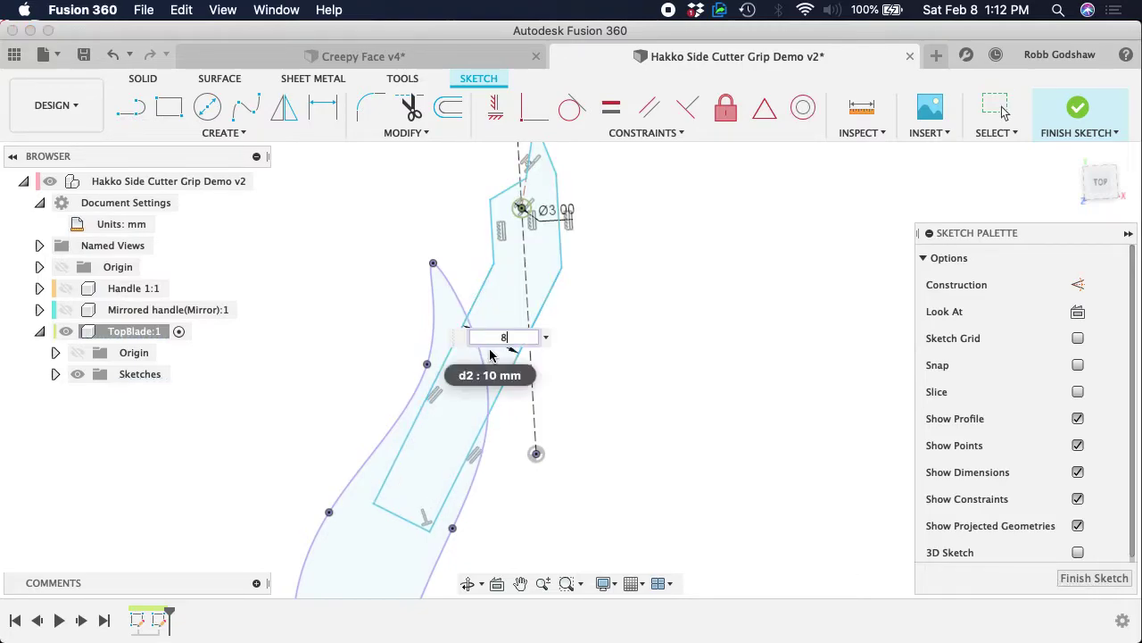
pyautogui.write('8')
pyautogui.press('Return')
pyautogui.moveTo(507, 392); pyautogui.dragTo(501, 390)
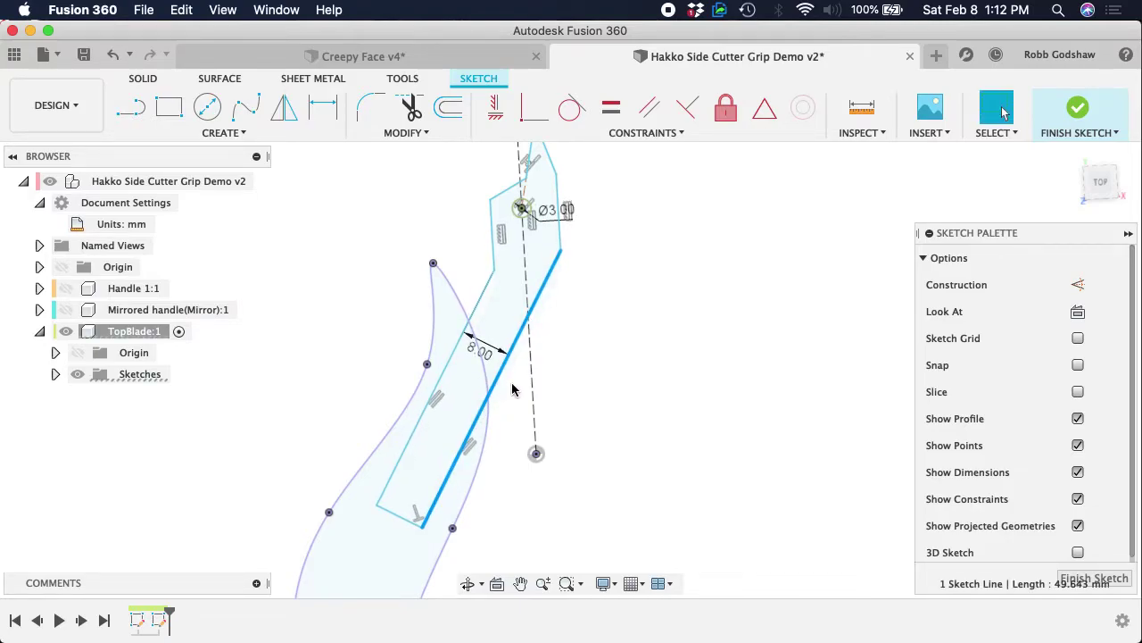
pyautogui.hscroll(-3, 610, 366)
pyautogui.scroll(-3, 610, 366)
pyautogui.scroll(5, 609, 366)
pyautogui.scroll(-5, 609, 366)
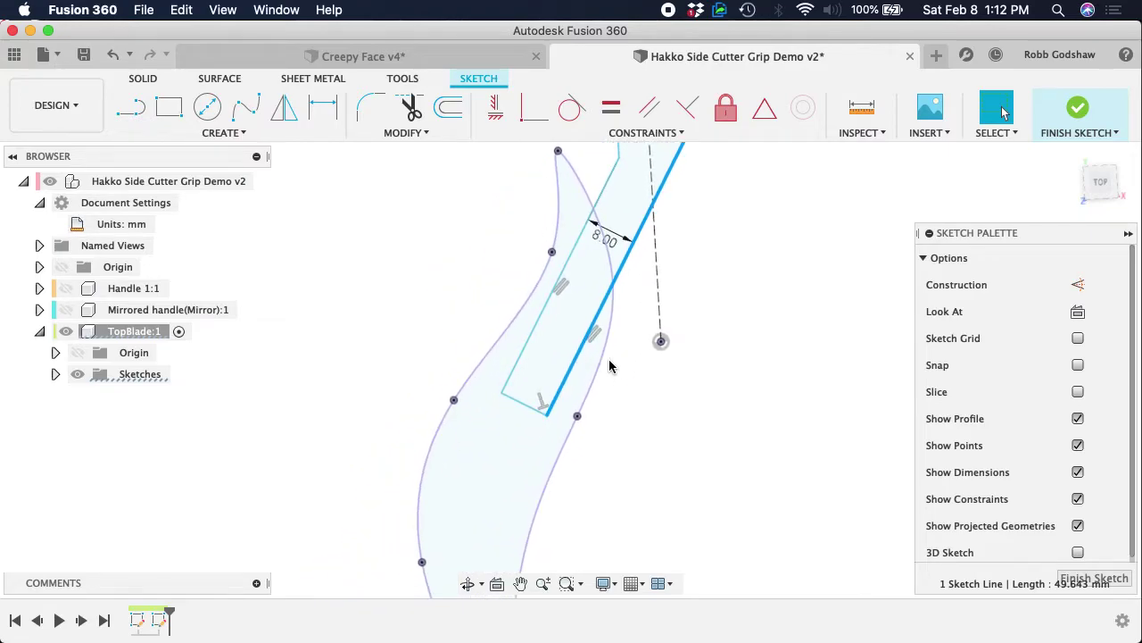
# - Undo the shank width and position changes, the hiding of both handles and the handle body intersection
pyautogui.press('super+z')
pyautogui.press('super+z')
pyautogui.press('super+z')
pyautogui.press('super+z')
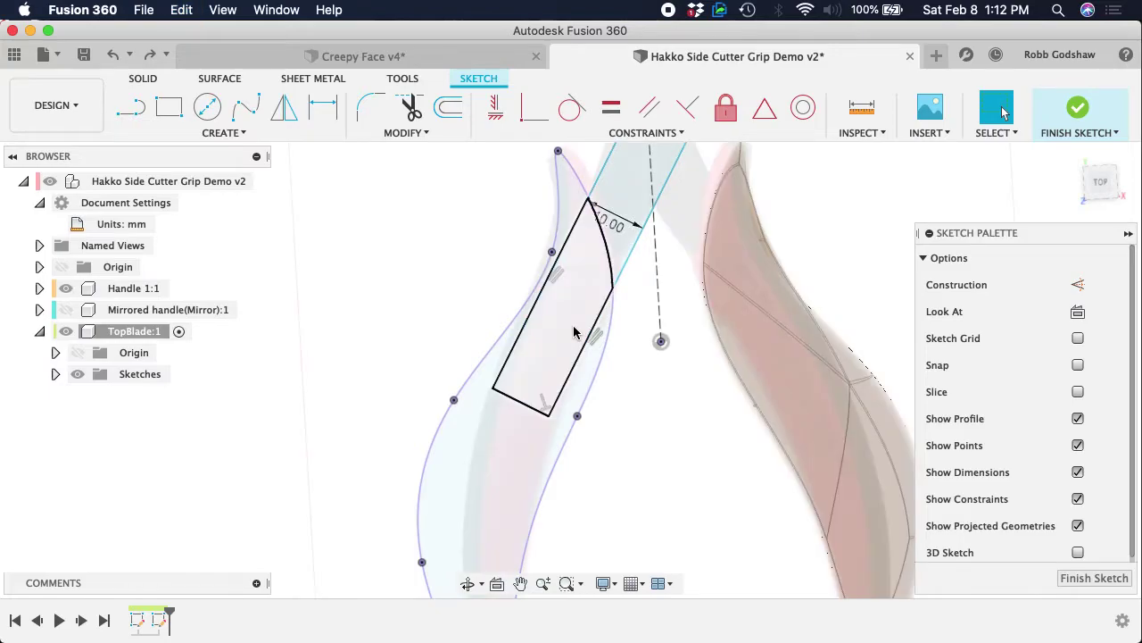
pyautogui.press('super+z')
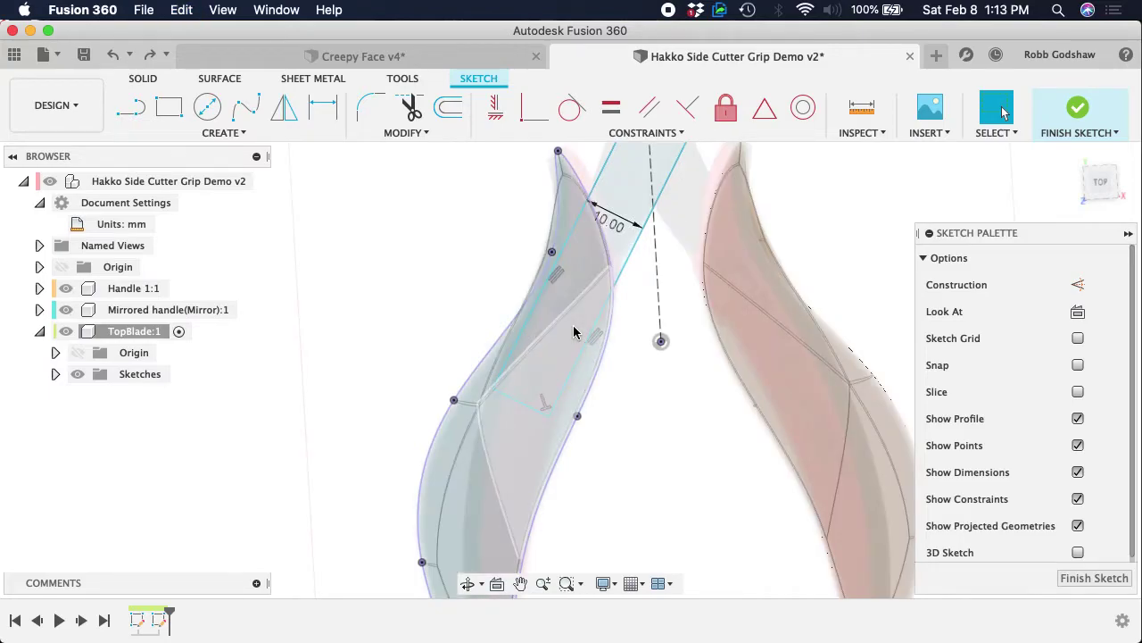
pyautogui.press('super+z')
pyautogui.press('super+z')
pyautogui.press('super+z')
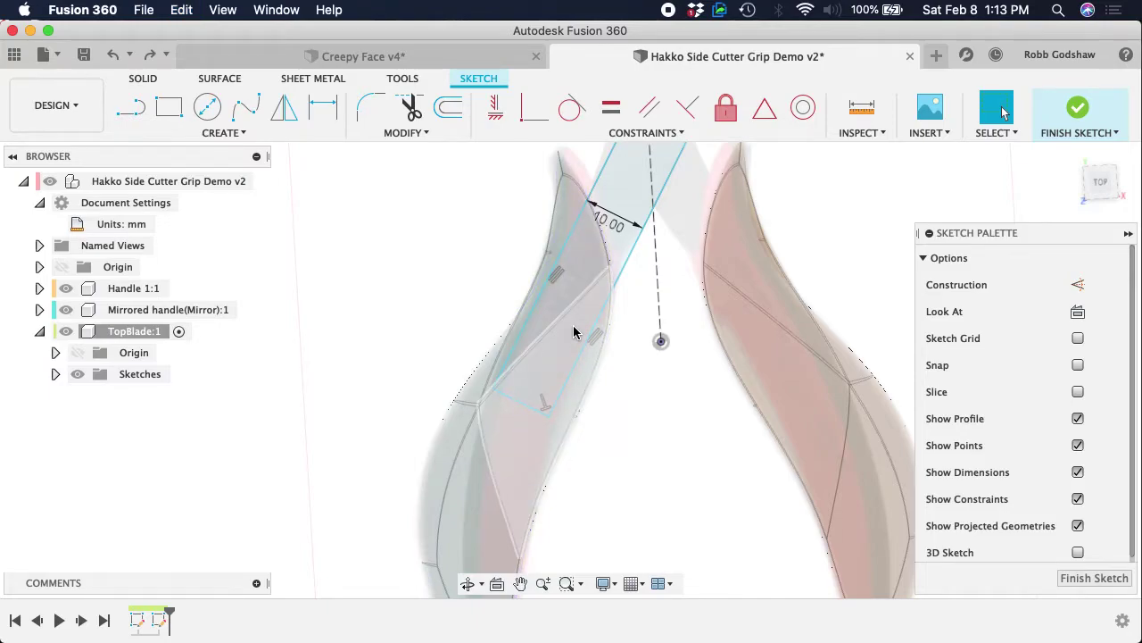
# - Intersect the mirrored handle body with the TopBlade sketch plane, using the Bodies selection filter and keeping the projection link
pyautogui.scroll(3, 573, 333)
pyautogui.hscroll(5, 573, 333)
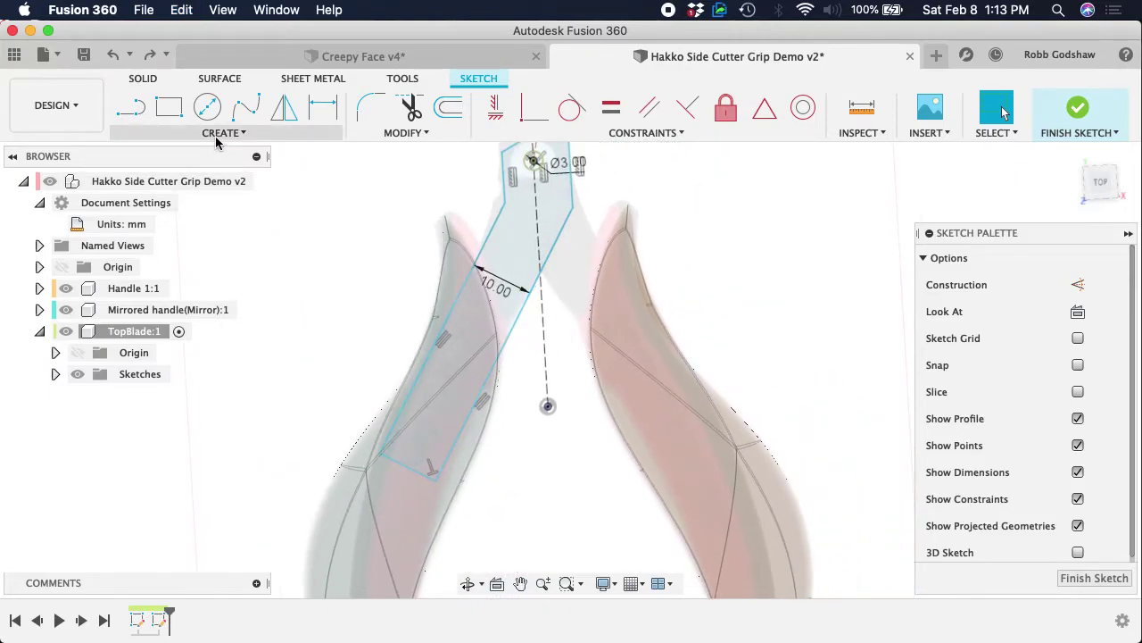
pyautogui.click(216, 135)
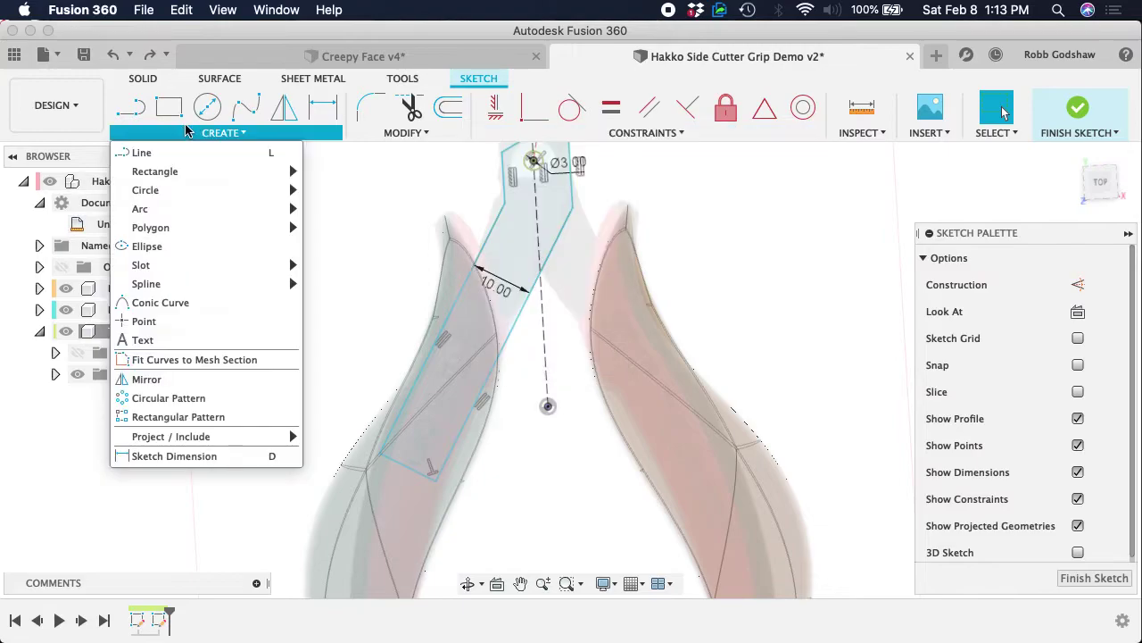
pyautogui.moveTo(175, 437)
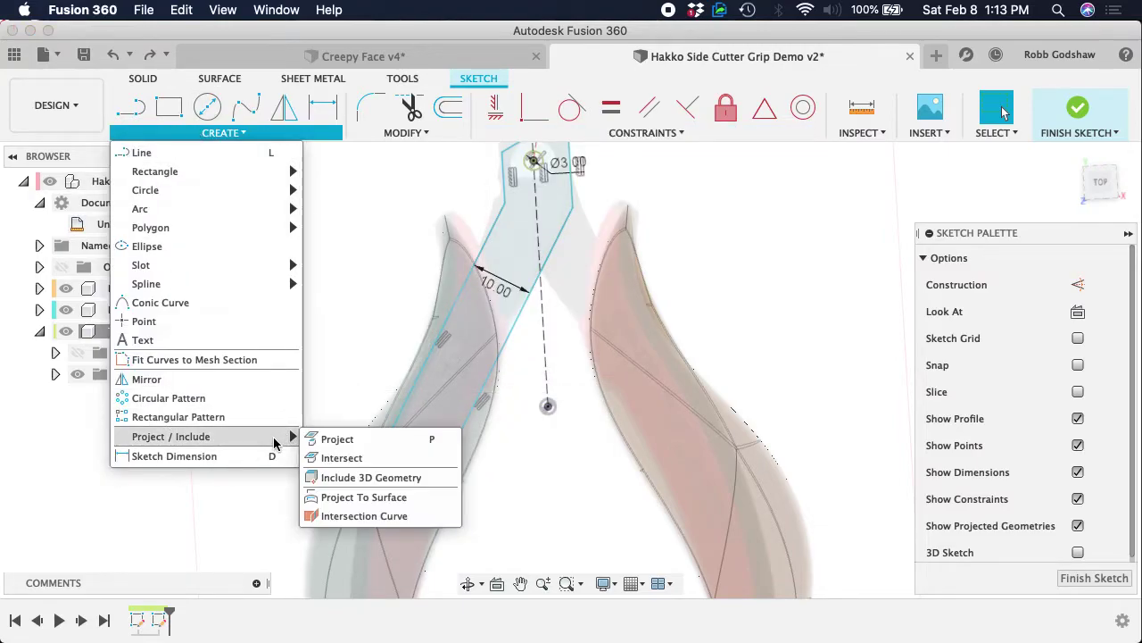
pyautogui.click(346, 458)
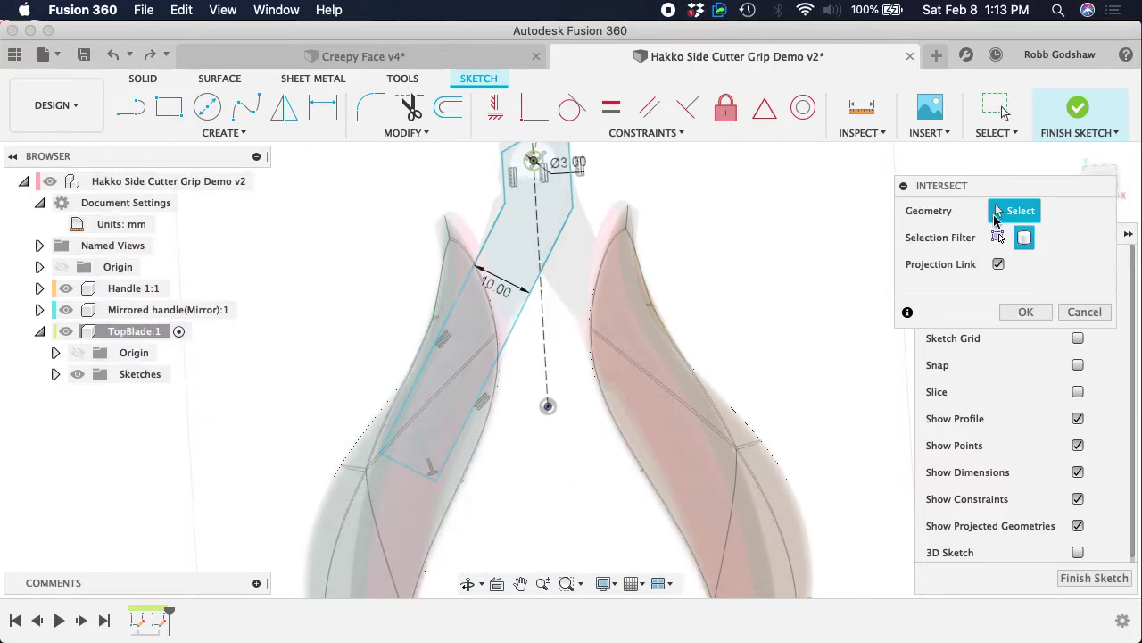
pyautogui.keyDown('shift'); pyautogui.scroll(-5, 497, 483); pyautogui.keyUp('shift')
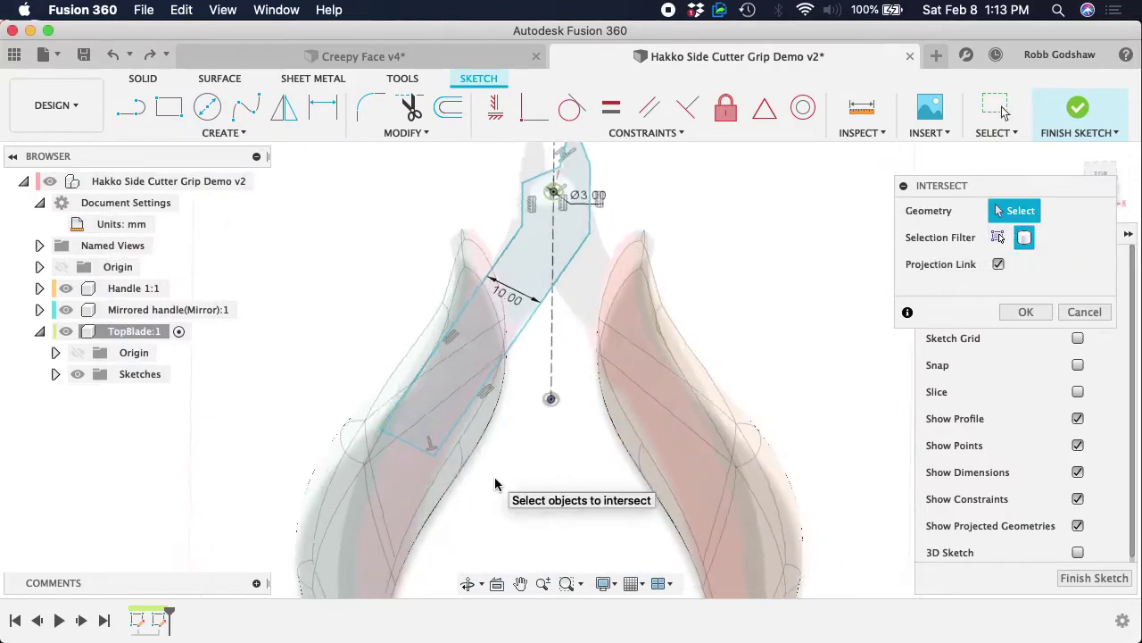
pyautogui.click(997, 237)
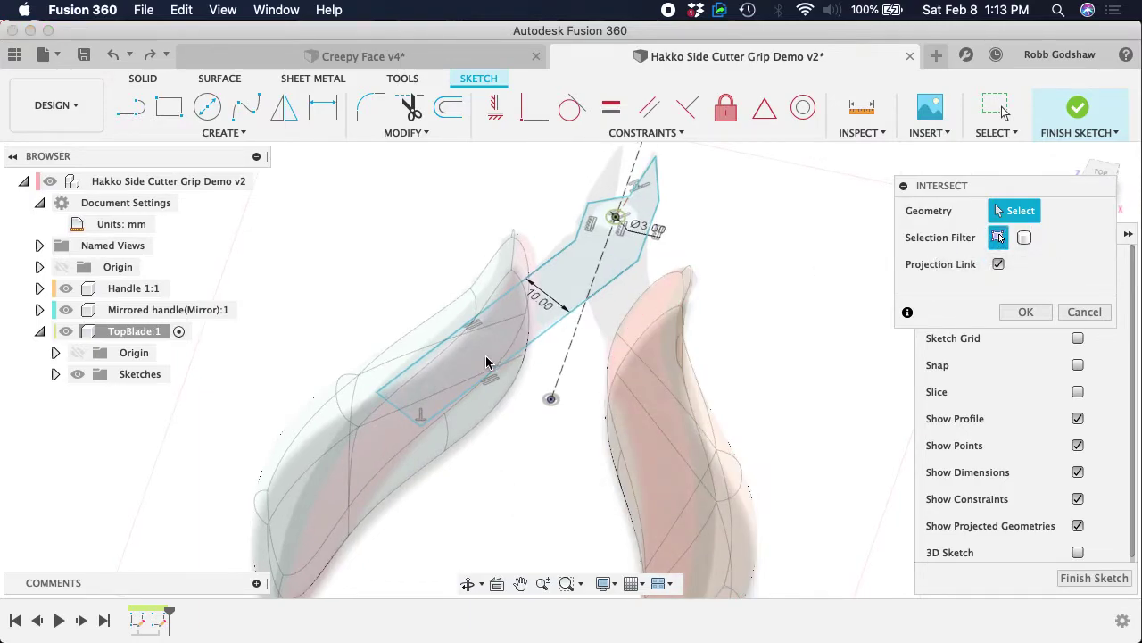
pyautogui.click(1024, 237)
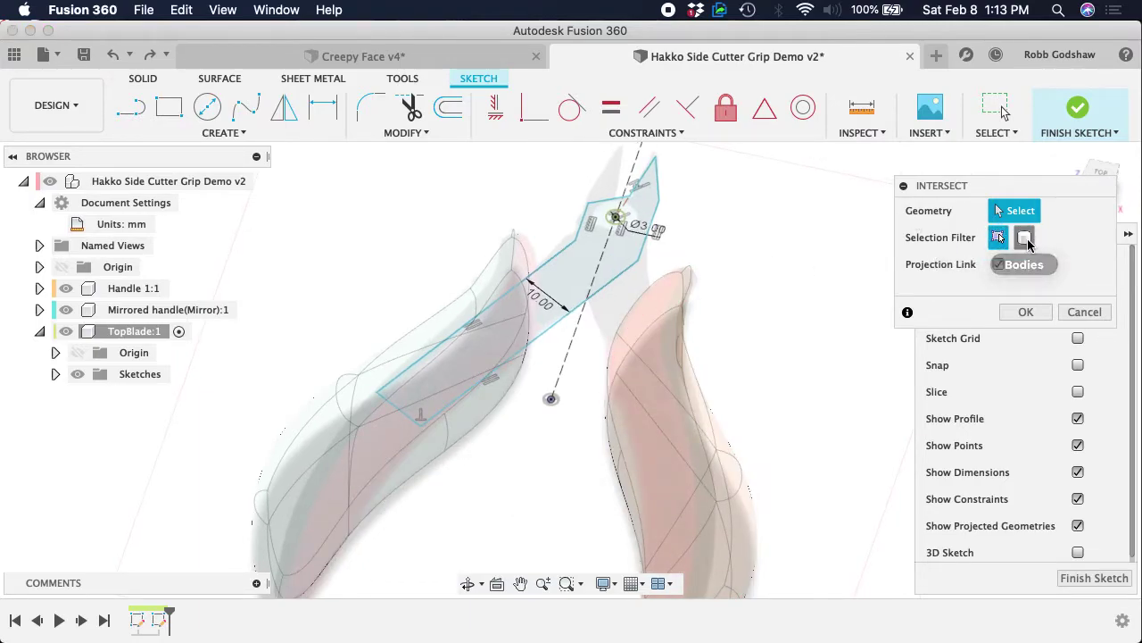
pyautogui.click(334, 464)
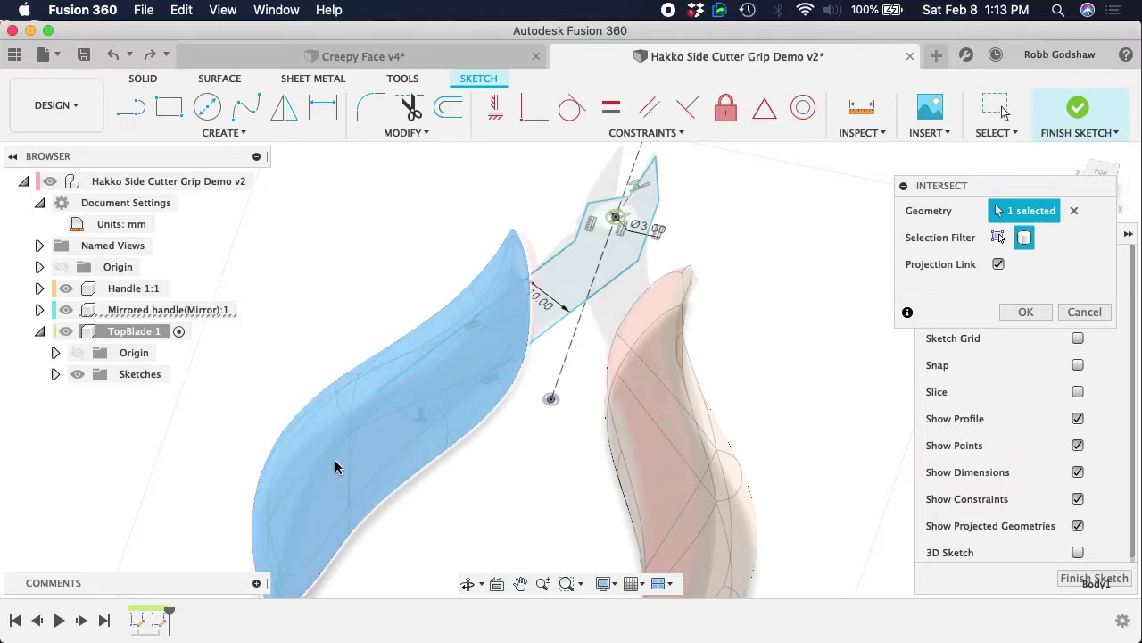
pyautogui.click(1027, 313)
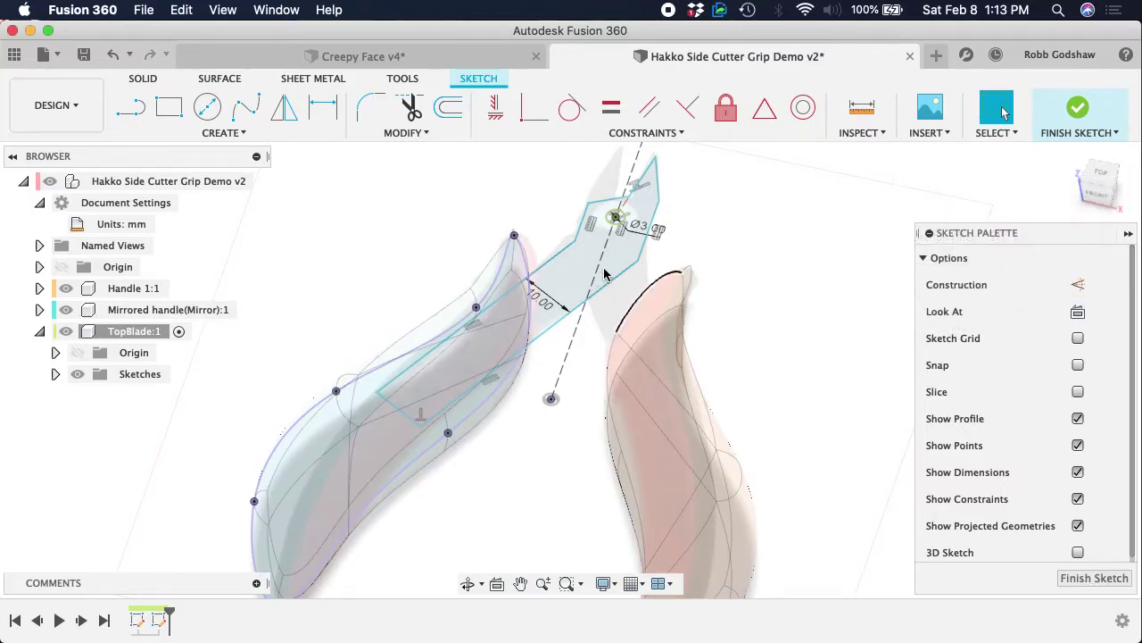
# - Hide the Handle and Mirrored handle components so only the TopBlade sketch geometry is displayed
pyautogui.click(66, 310)
pyautogui.click(66, 288)
pyautogui.click(65, 288)
pyautogui.click(65, 289)
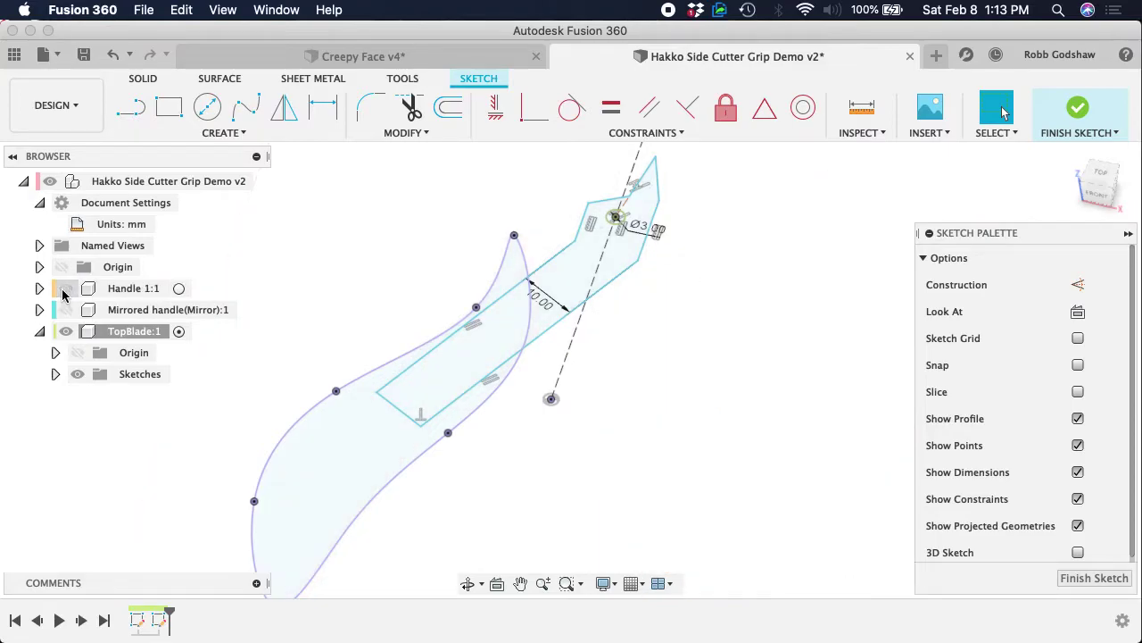
# - Examine from several angles how the shank's long edges and width dimension sit relative to the intersected handle outline
pyautogui.scroll(-3, 428, 337)
pyautogui.keyDown('shift'); pyautogui.scroll(5, 428, 336); pyautogui.keyUp('shift')
pyautogui.keyDown('shift'); pyautogui.hscroll(5, 429, 337); pyautogui.keyUp('shift')
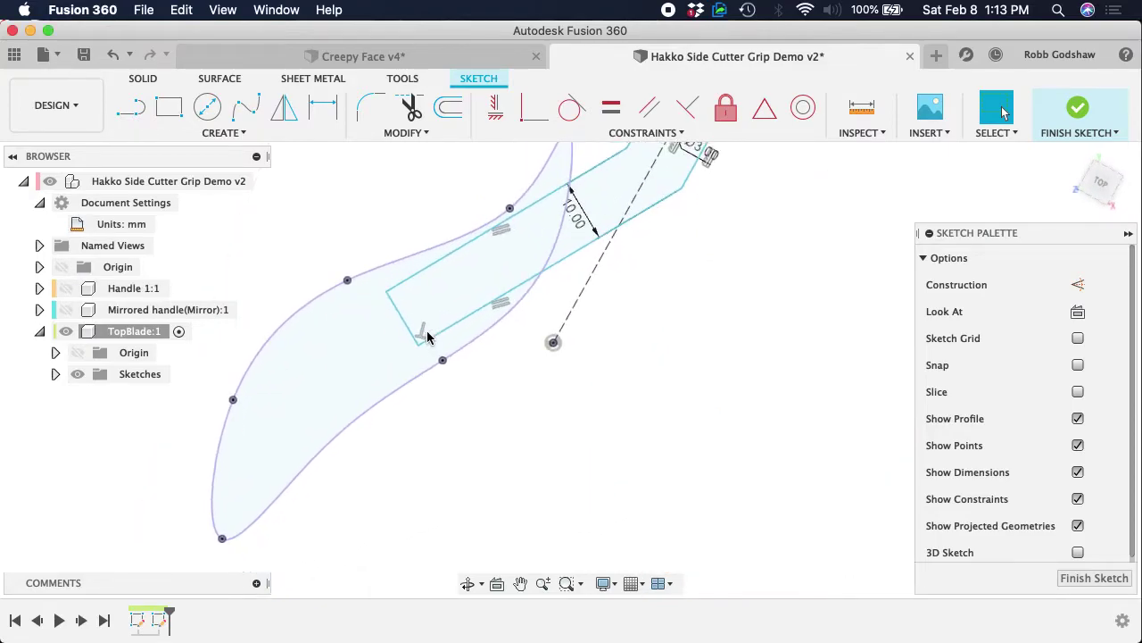
pyautogui.keyDown('shift'); pyautogui.scroll(5, 548, 408); pyautogui.keyUp('shift')
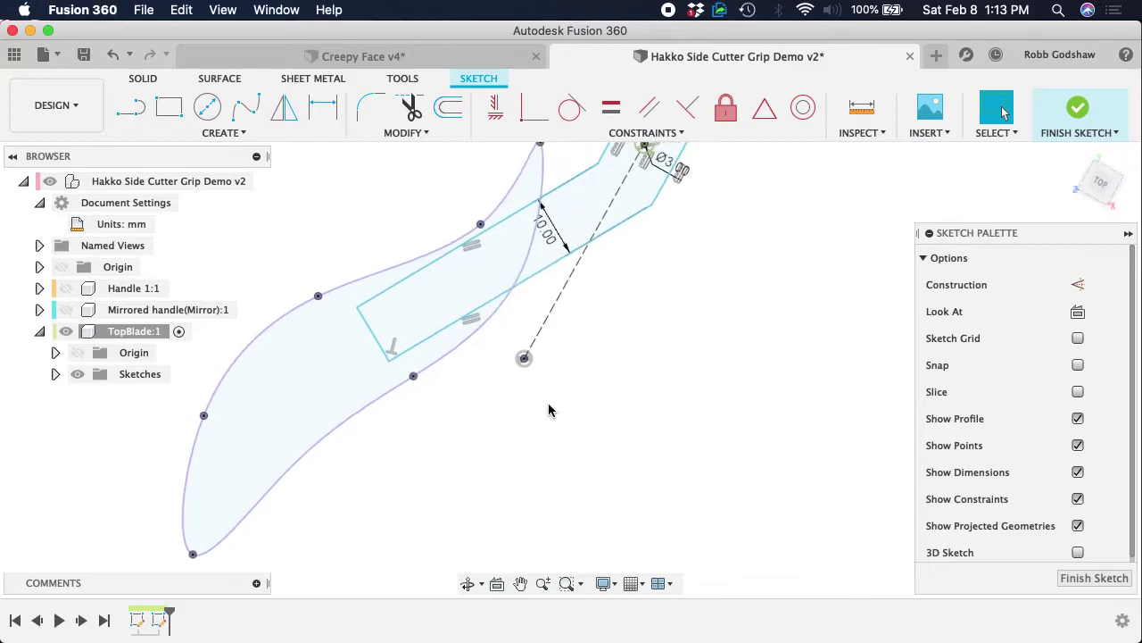
pyautogui.keyDown('shift'); pyautogui.scroll(10, 548, 409); pyautogui.keyUp('shift')
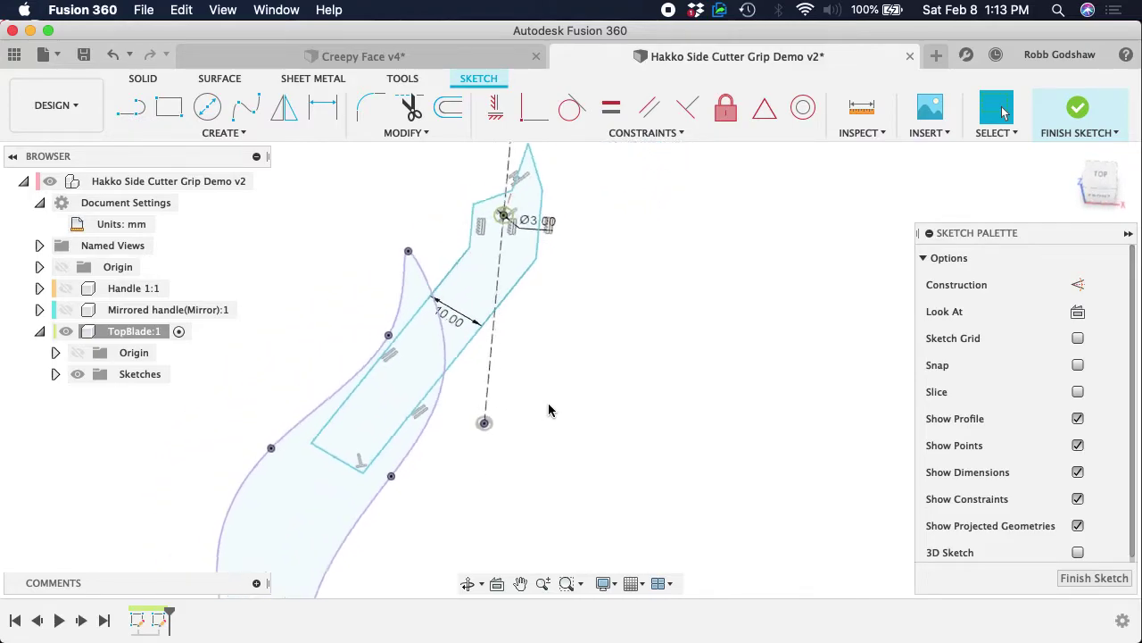
pyautogui.keyDown('shift'); pyautogui.scroll(8, 549, 409); pyautogui.keyUp('shift')
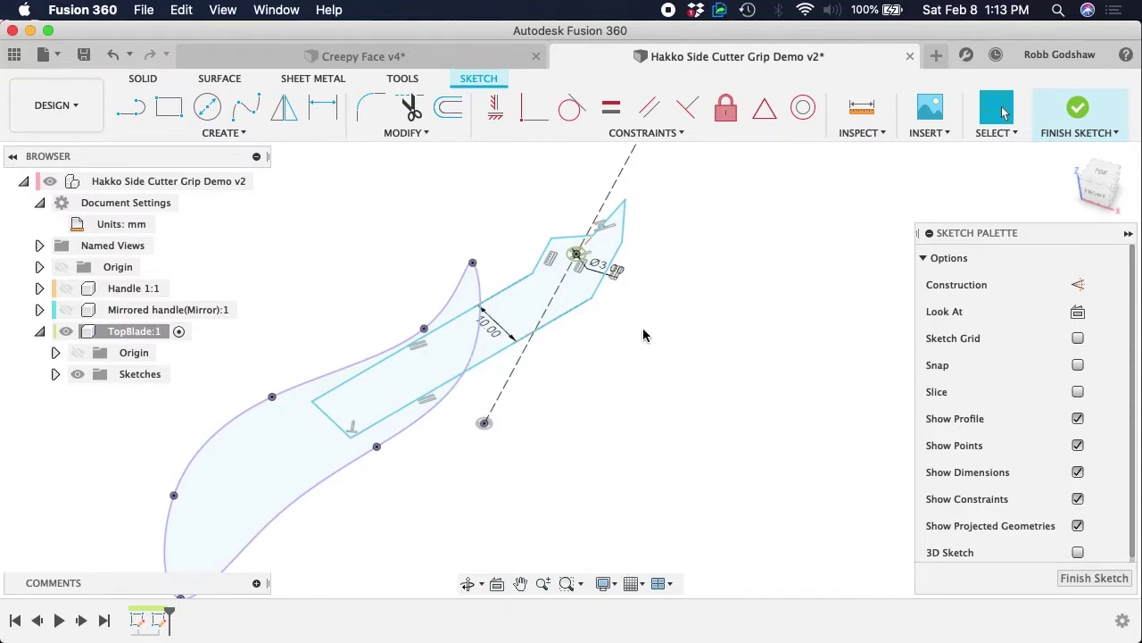
pyautogui.hscroll(-5, 621, 373)
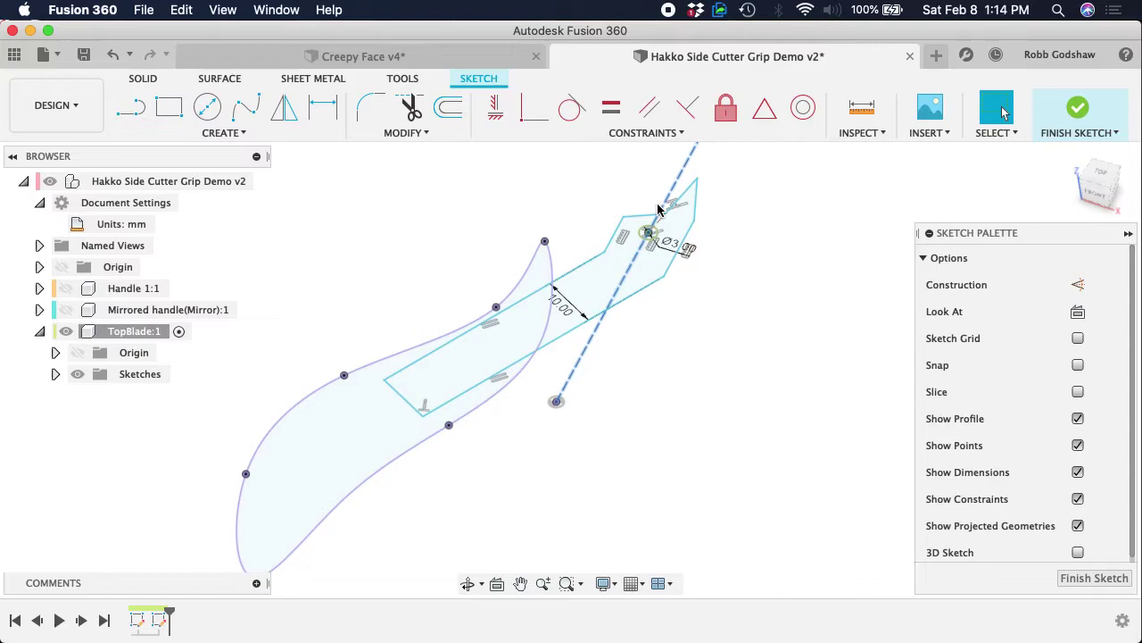
pyautogui.scroll(5, 658, 209)
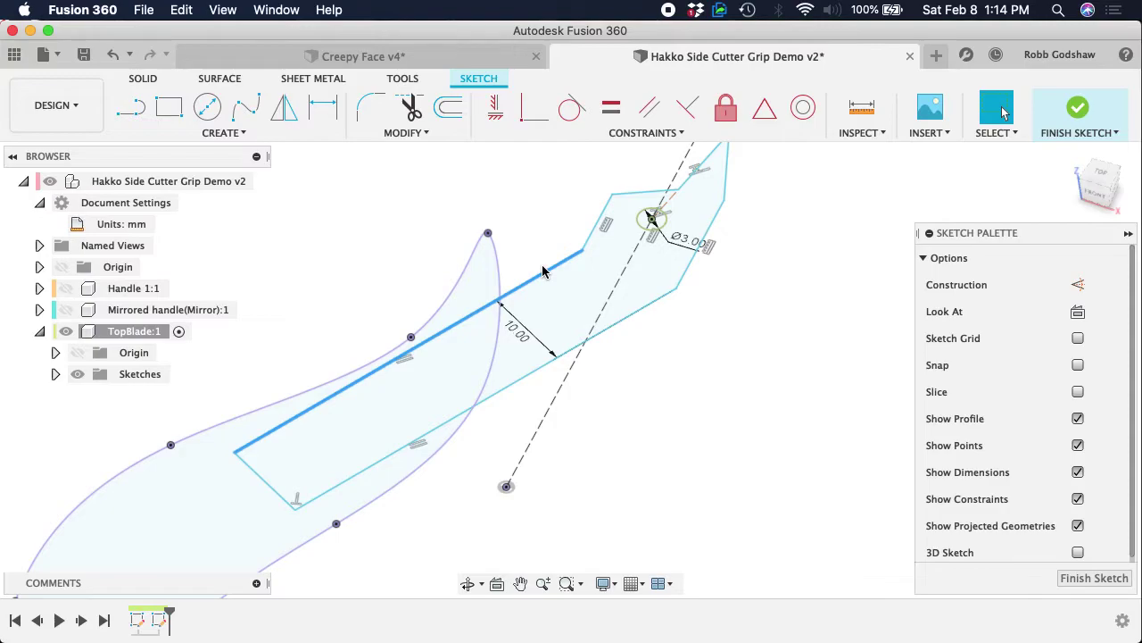
pyautogui.moveTo(543, 272); pyautogui.dragTo(519, 301, button='middle')
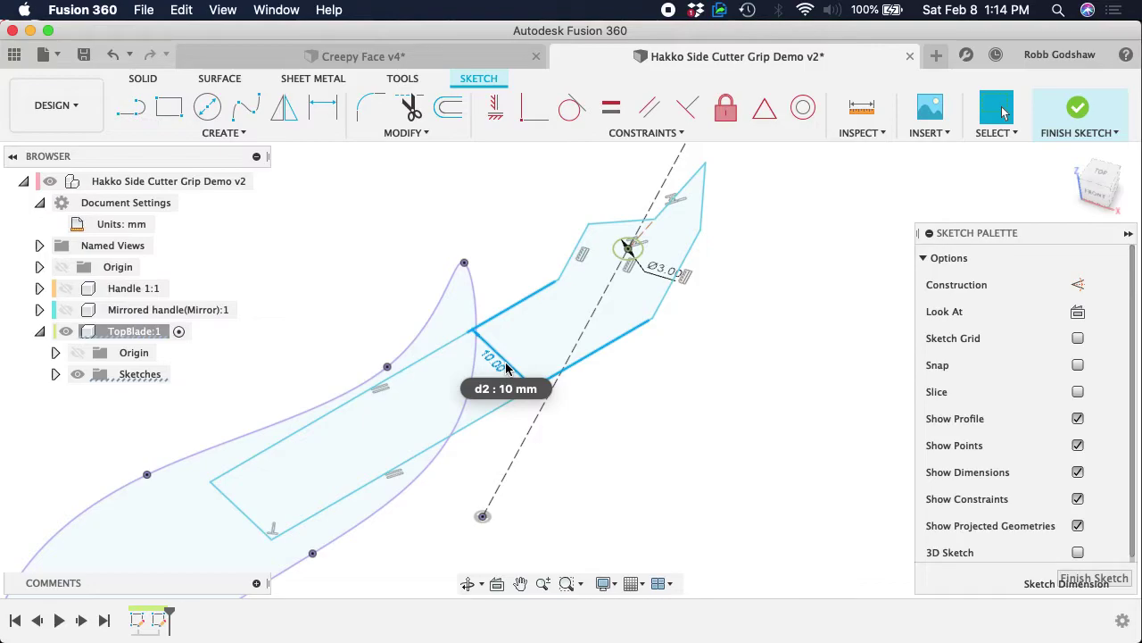
pyautogui.click(496, 135)
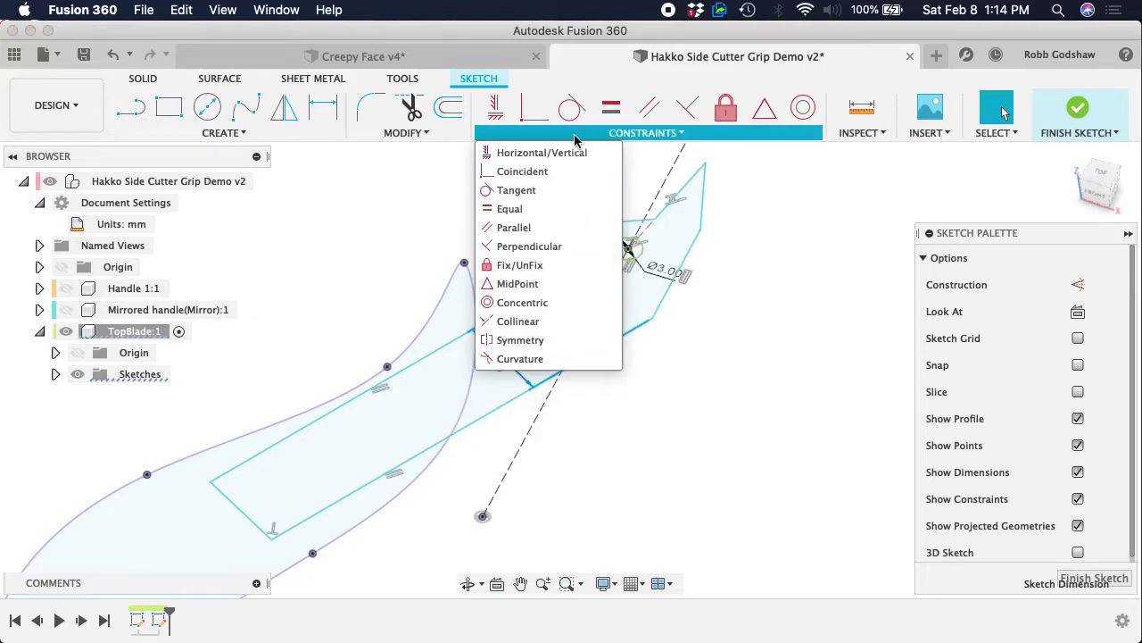
pyautogui.click(433, 217)
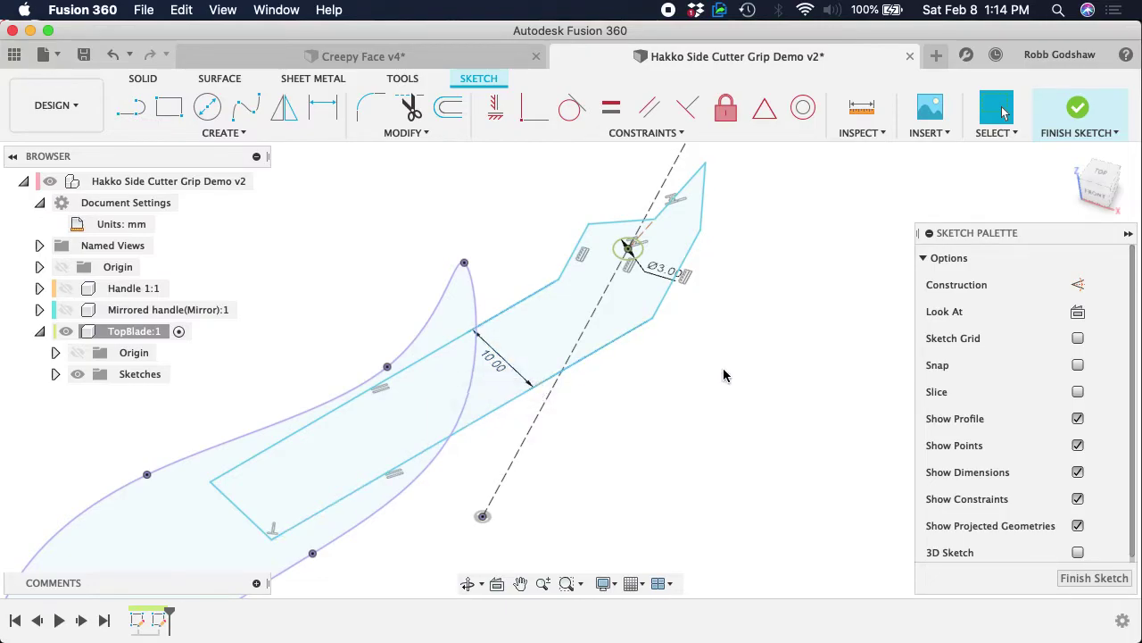
# - Set the shank width to 8 mm and finish the TopBlade sketch
pyautogui.moveTo(501, 368); pyautogui.dragTo(554, 336, button='middle')
pyautogui.doubleClick(555, 337)
pyautogui.write('8')
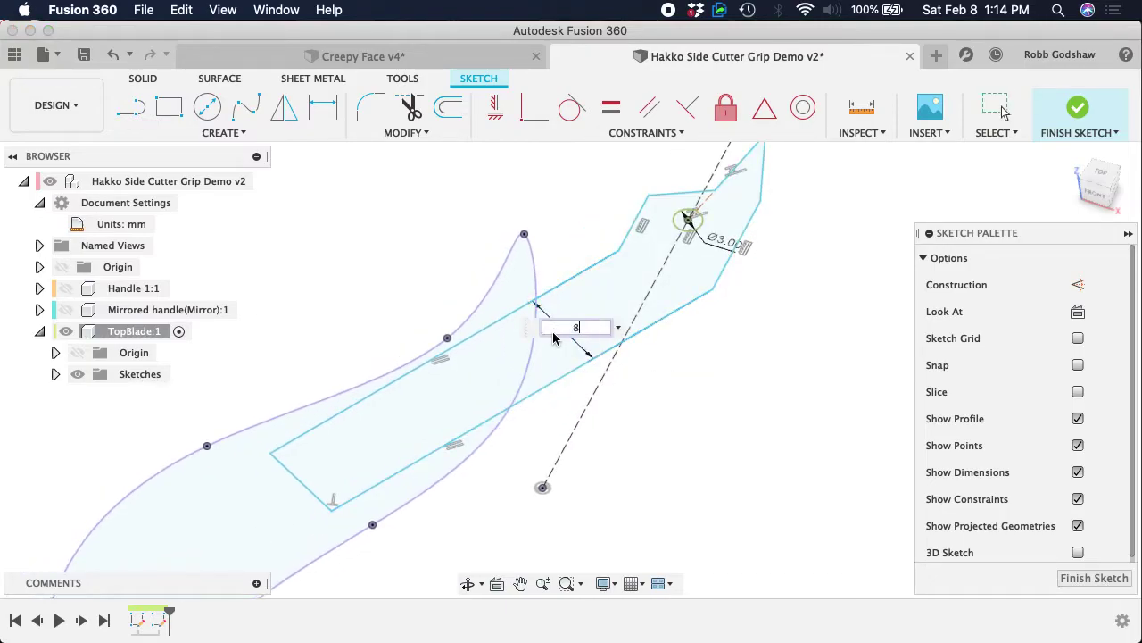
pyautogui.press('Return')
pyautogui.moveTo(573, 377); pyautogui.dragTo(563, 373)
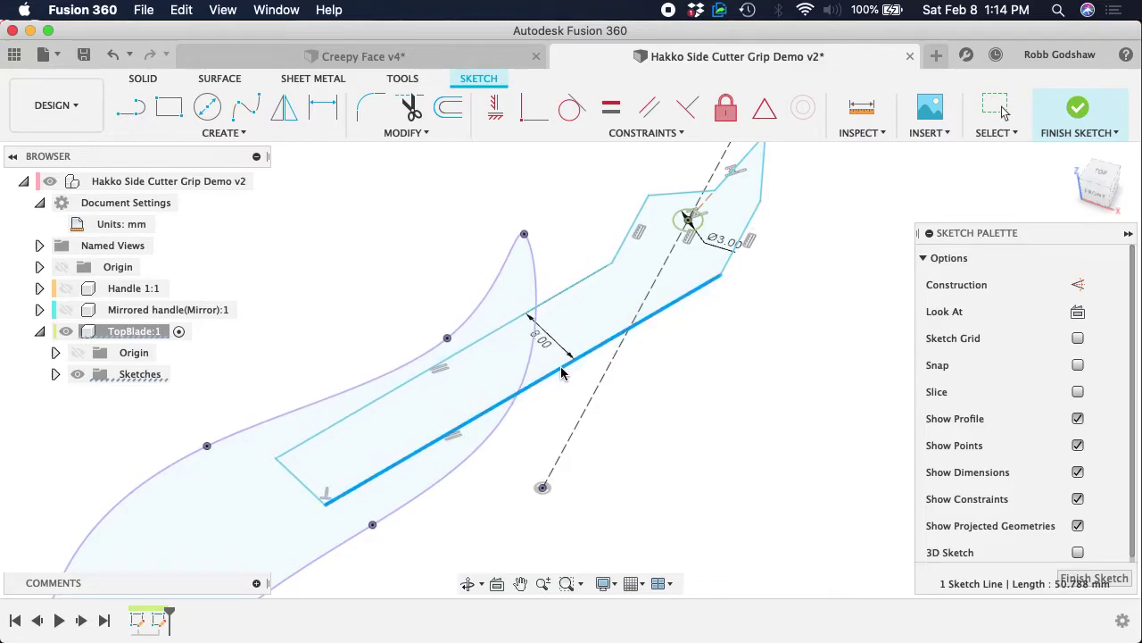
pyautogui.click(1079, 108)
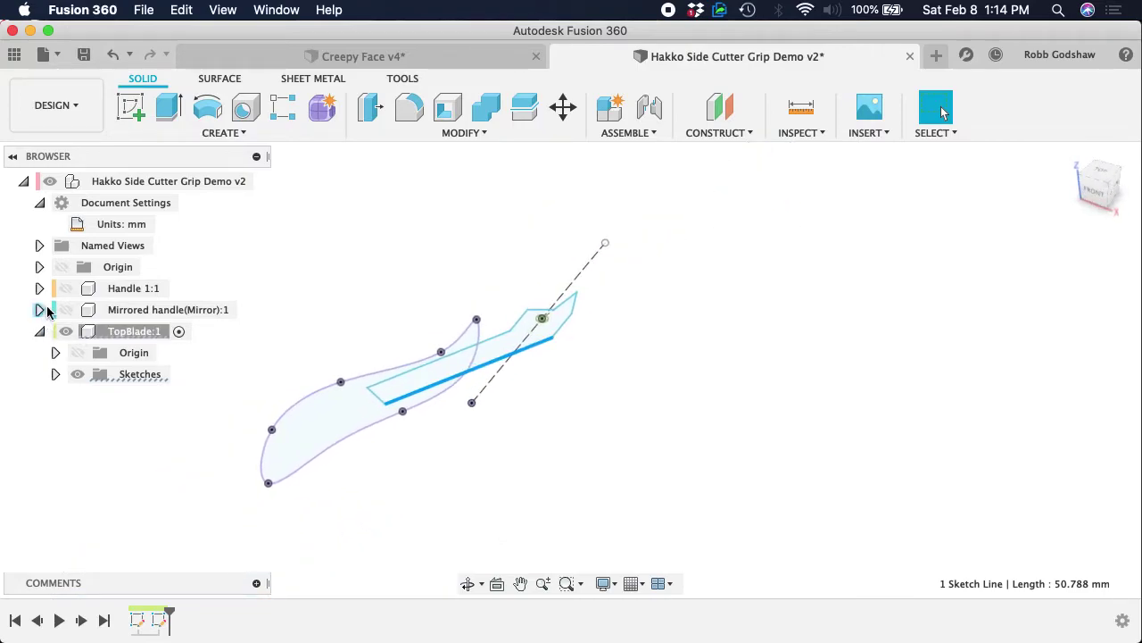
pyautogui.click(66, 288)
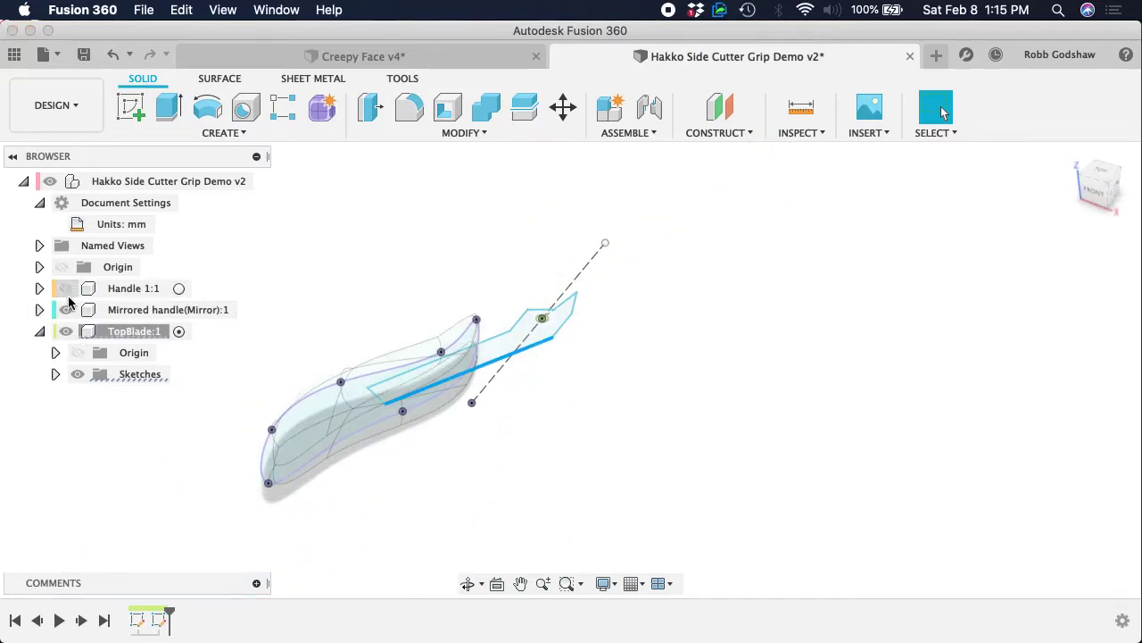
pyautogui.click(69, 310)
pyautogui.scroll(4, 381, 318)
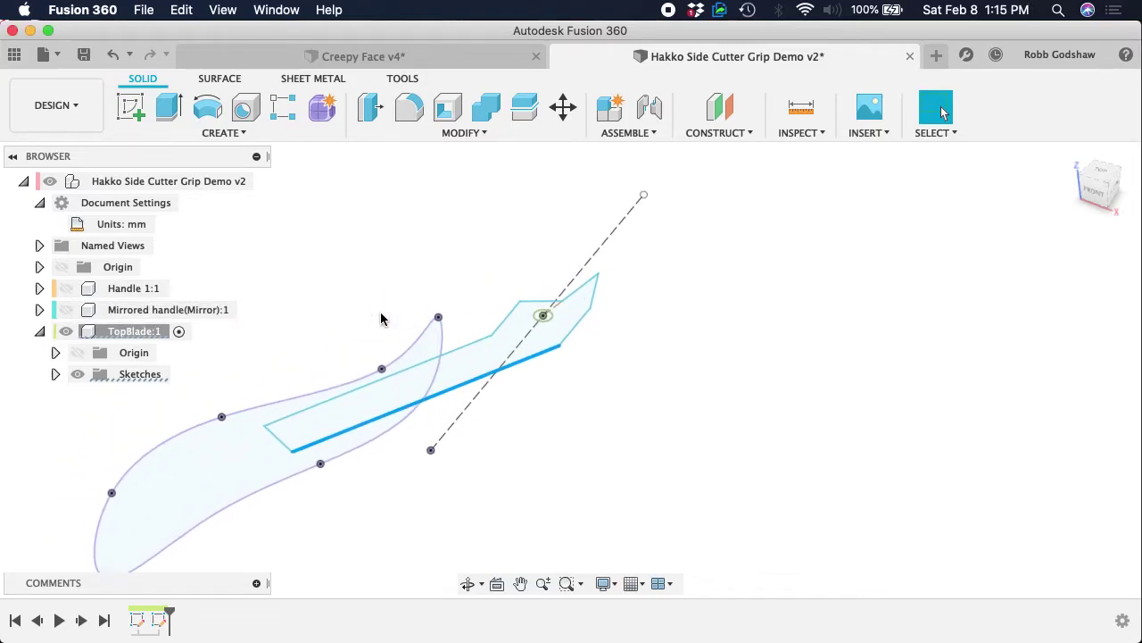
# - Extrude the shank and blade head profiles, leaving out the pivot hole, symmetrically by 0.5 mm per side as a new body
pyautogui.click(169, 107)
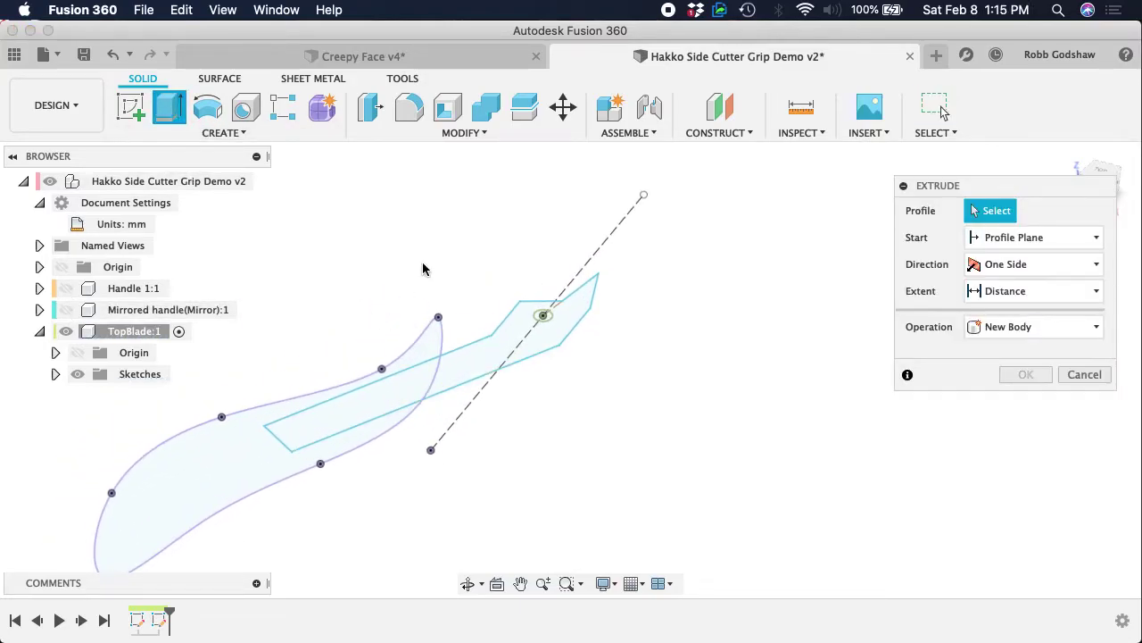
pyautogui.click(468, 366)
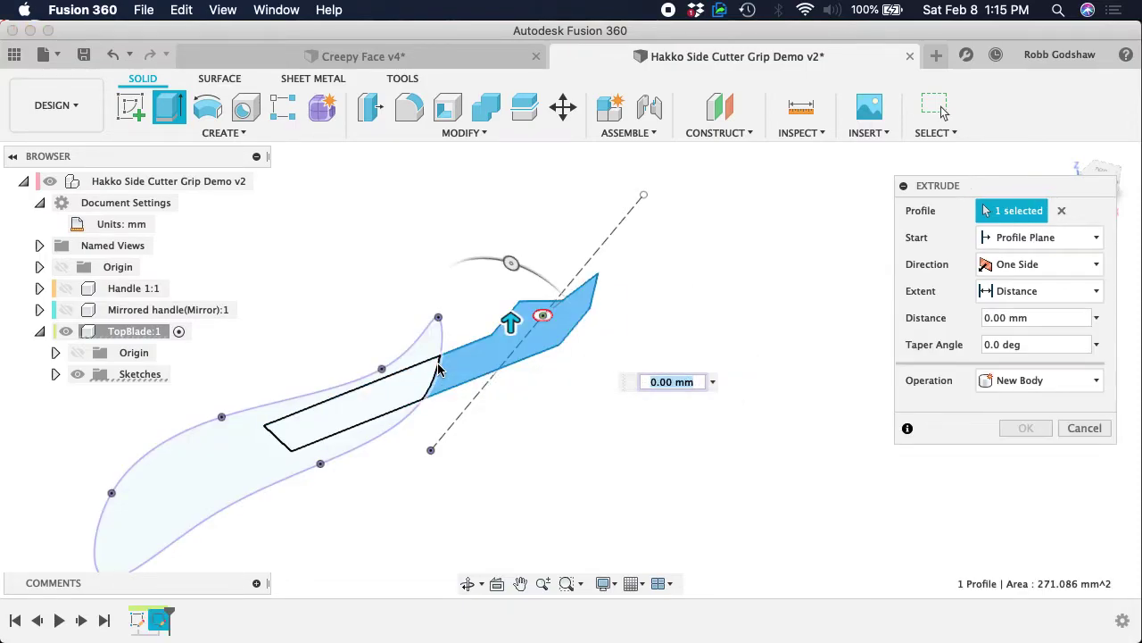
pyautogui.scroll(3, 435, 378)
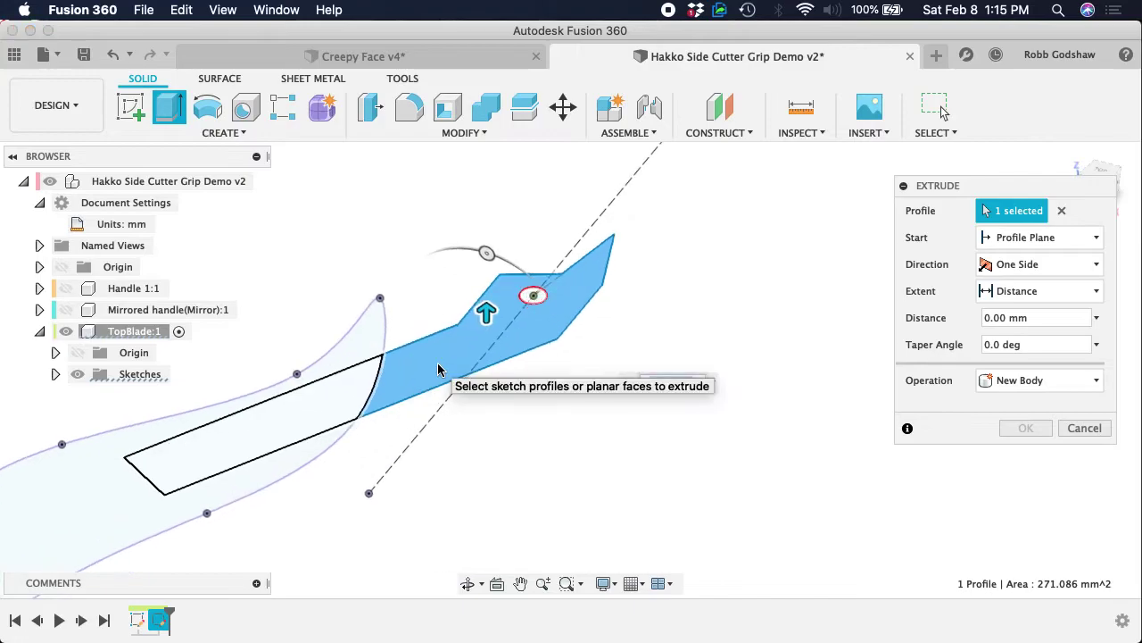
pyautogui.click(349, 404)
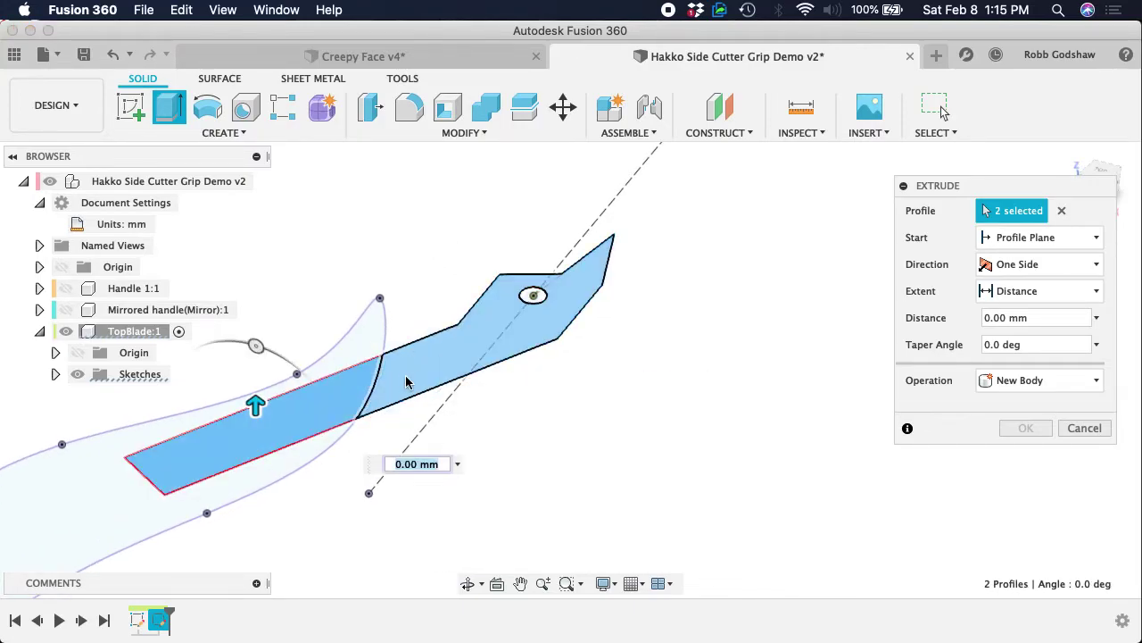
pyautogui.moveTo(257, 401); pyautogui.dragTo(255, 396)
pyautogui.click(1042, 265)
pyautogui.click(1022, 325)
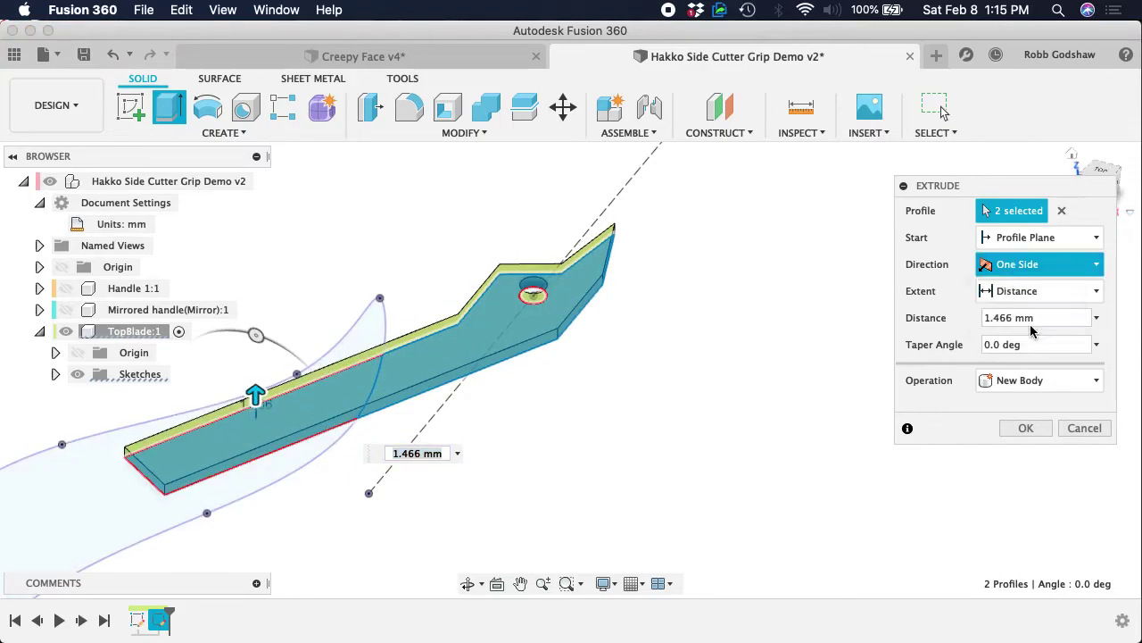
pyautogui.keyDown('shift'); pyautogui.hscroll(-5, 676, 358); pyautogui.keyUp('shift')
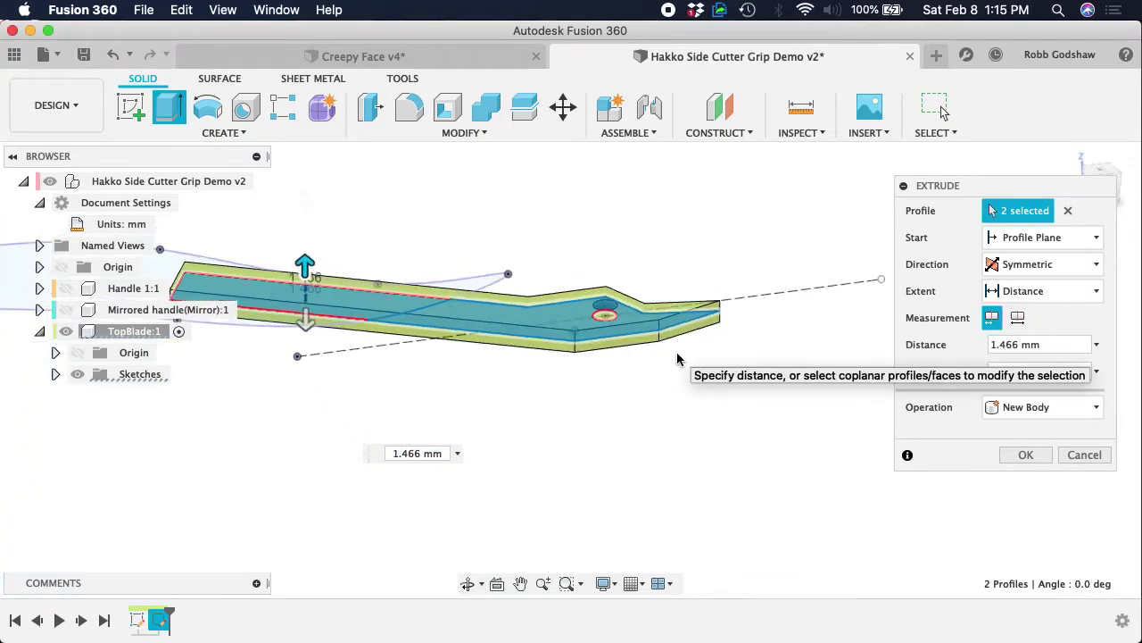
pyautogui.moveTo(355, 385); pyautogui.dragTo(355, 393)
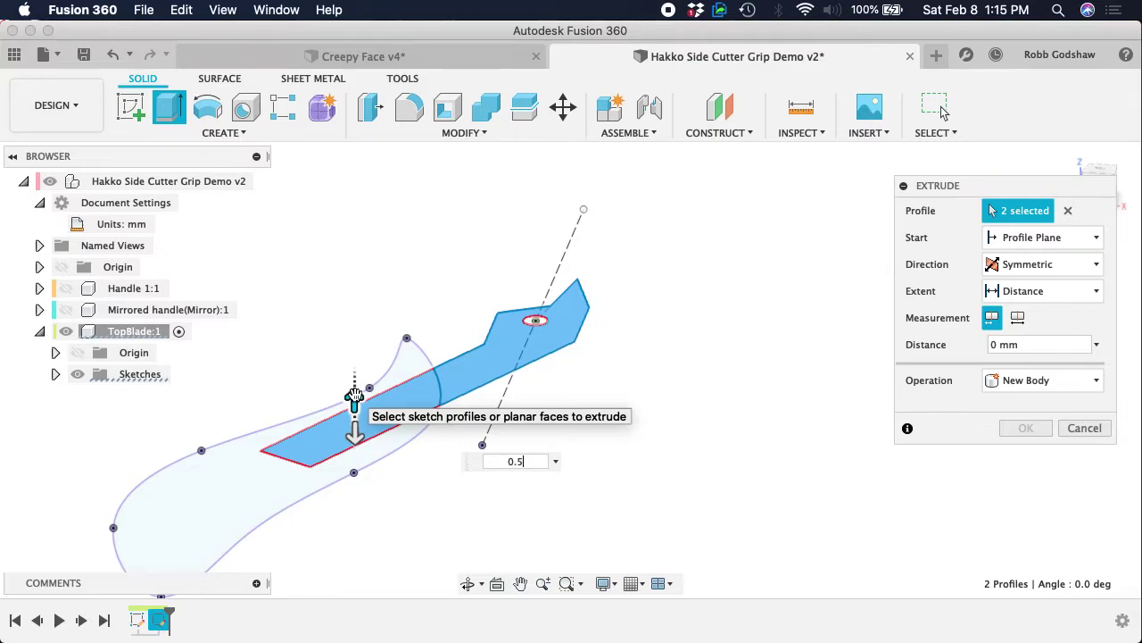
pyautogui.press('BackSpace')
pyautogui.press('BackSpace')
pyautogui.write('0.5mm')
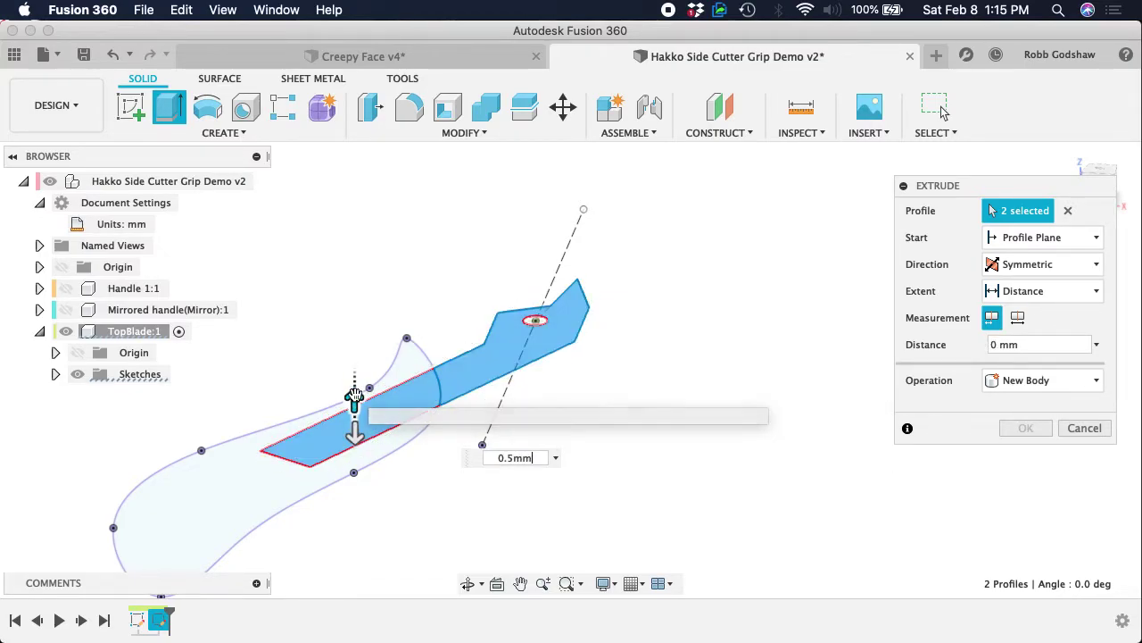
pyautogui.press('Return')
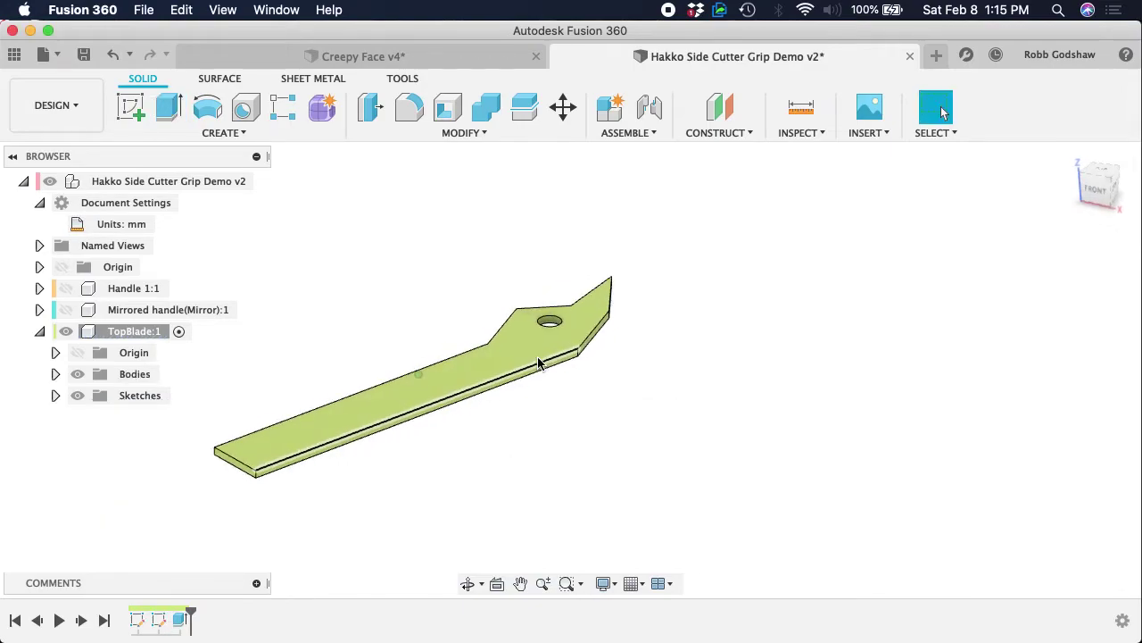
# - Show the Mirrored handle and Handle components again and inspect the extruded blade between them
pyautogui.click(65, 309)
pyautogui.click(66, 288)
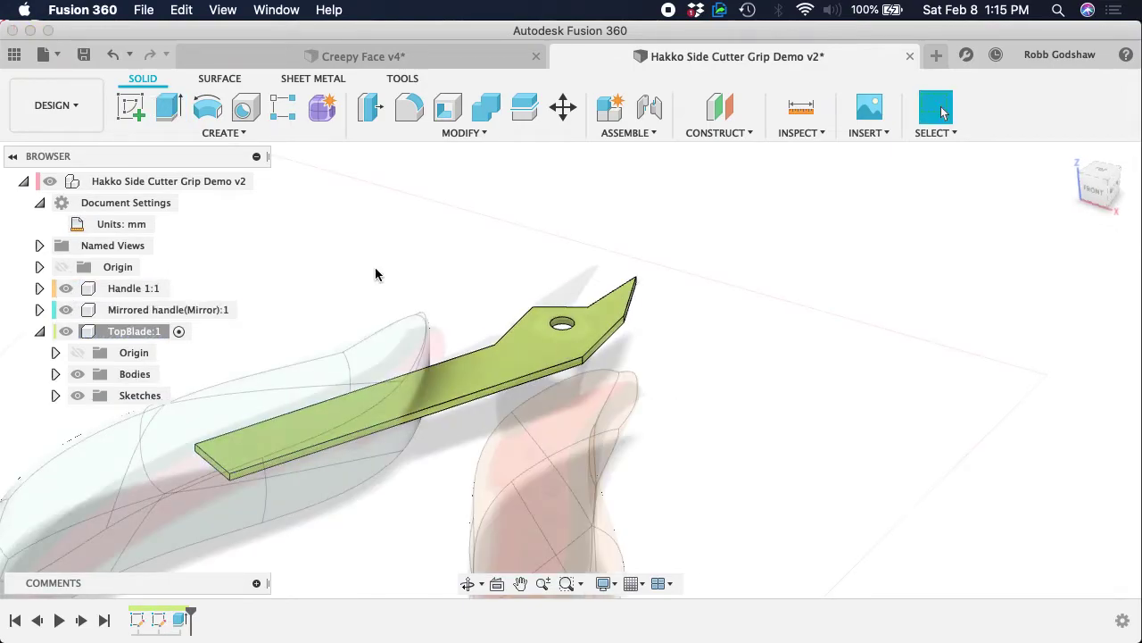
pyautogui.keyDown('shift'); pyautogui.hscroll(10, 376, 274); pyautogui.keyUp('shift')
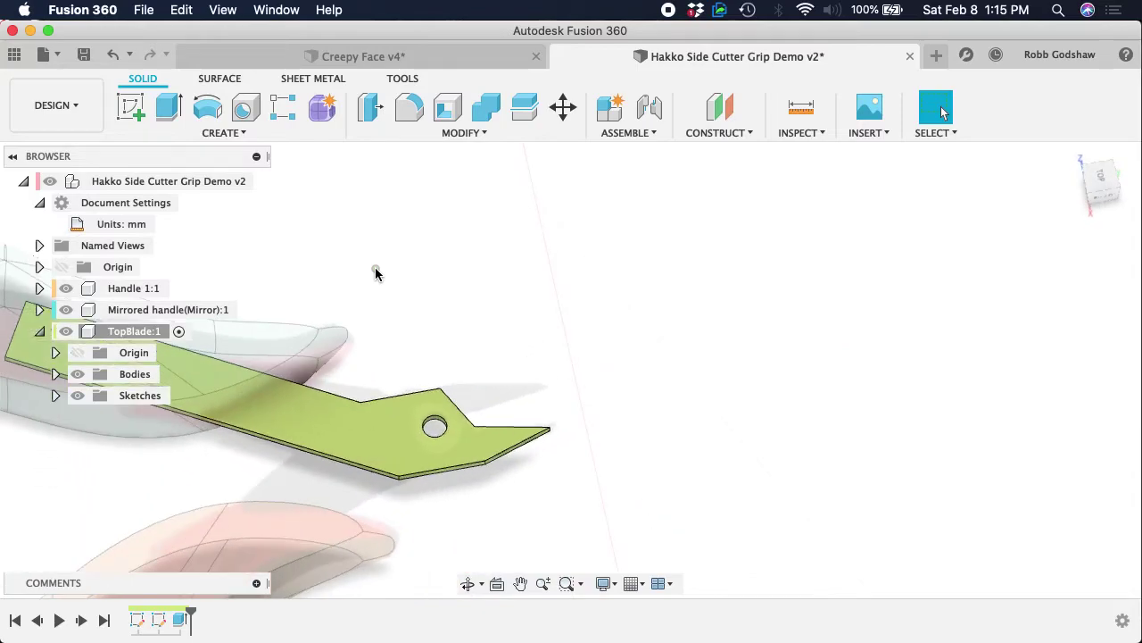
# - Examine the extruded blade head and shank from above, the side, the tip and below
pyautogui.keyDown('shift'); pyautogui.hscroll(10, 375, 273); pyautogui.keyUp('shift')
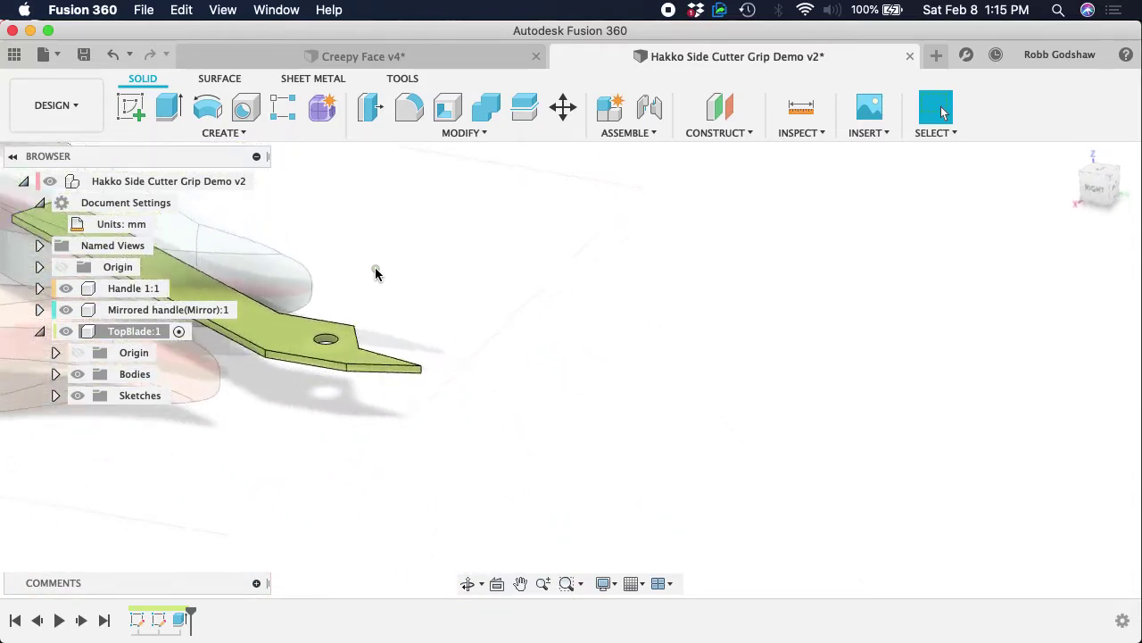
pyautogui.keyDown('shift'); pyautogui.hscroll(10, 375, 273); pyautogui.keyUp('shift')
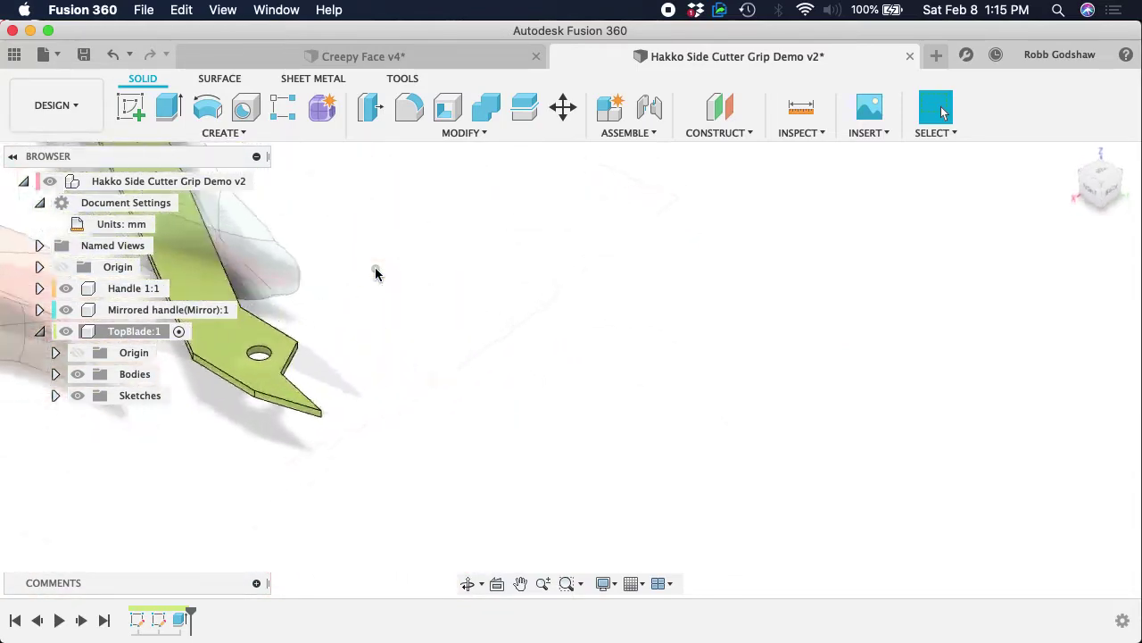
pyautogui.keyDown('shift'); pyautogui.hscroll(10, 376, 274); pyautogui.keyUp('shift')
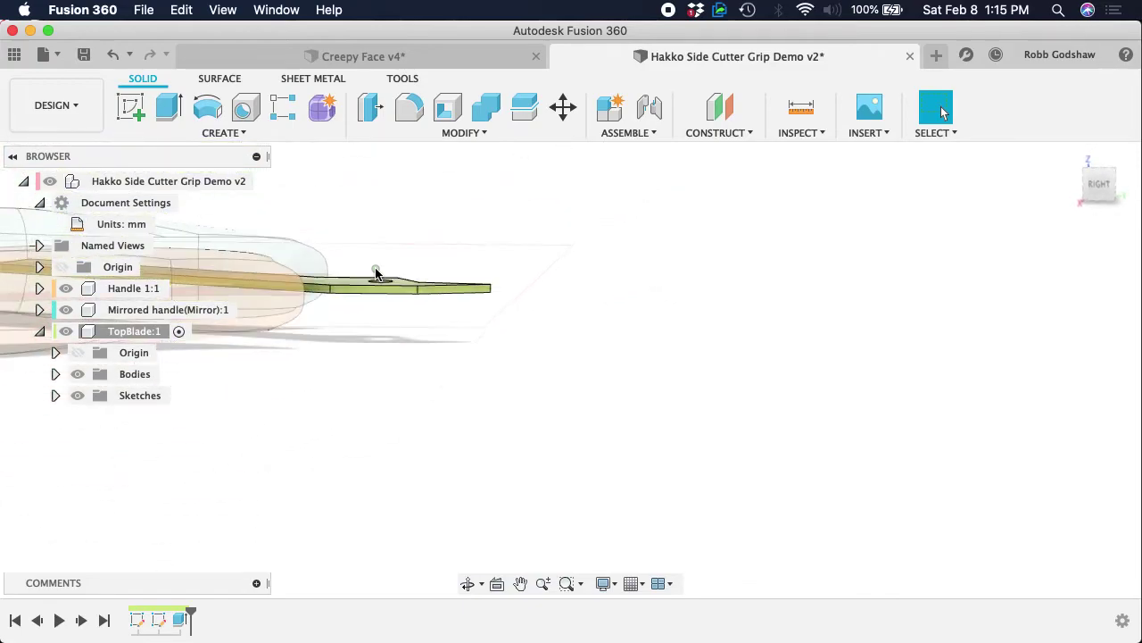
pyautogui.keyDown('shift'); pyautogui.hscroll(10, 376, 273); pyautogui.keyUp('shift')
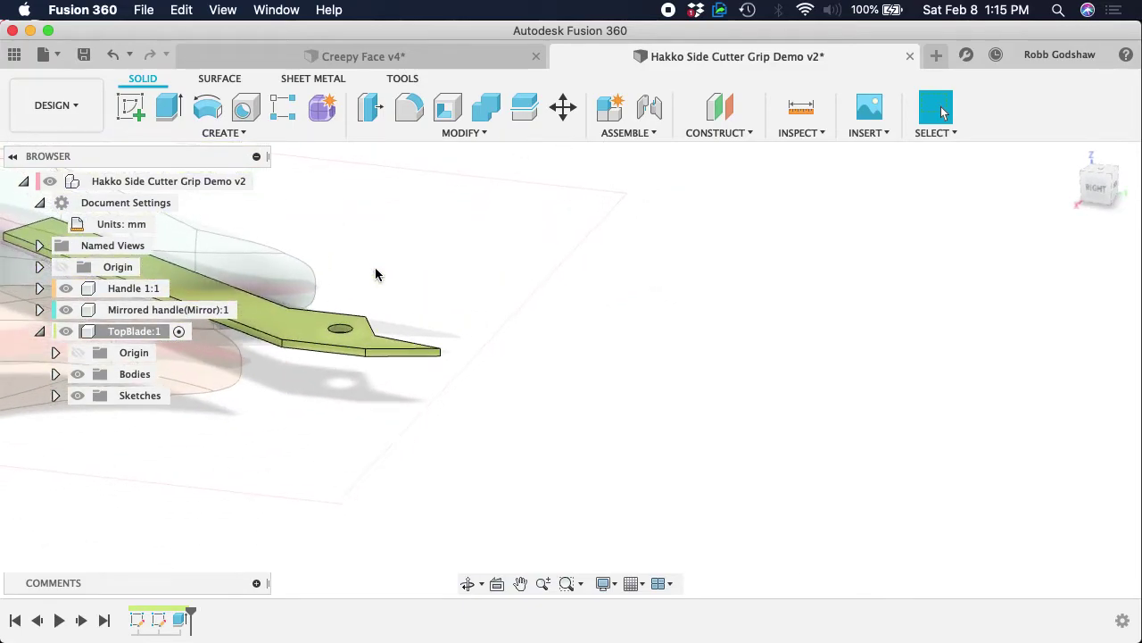
pyautogui.hscroll(-8, 433, 289)
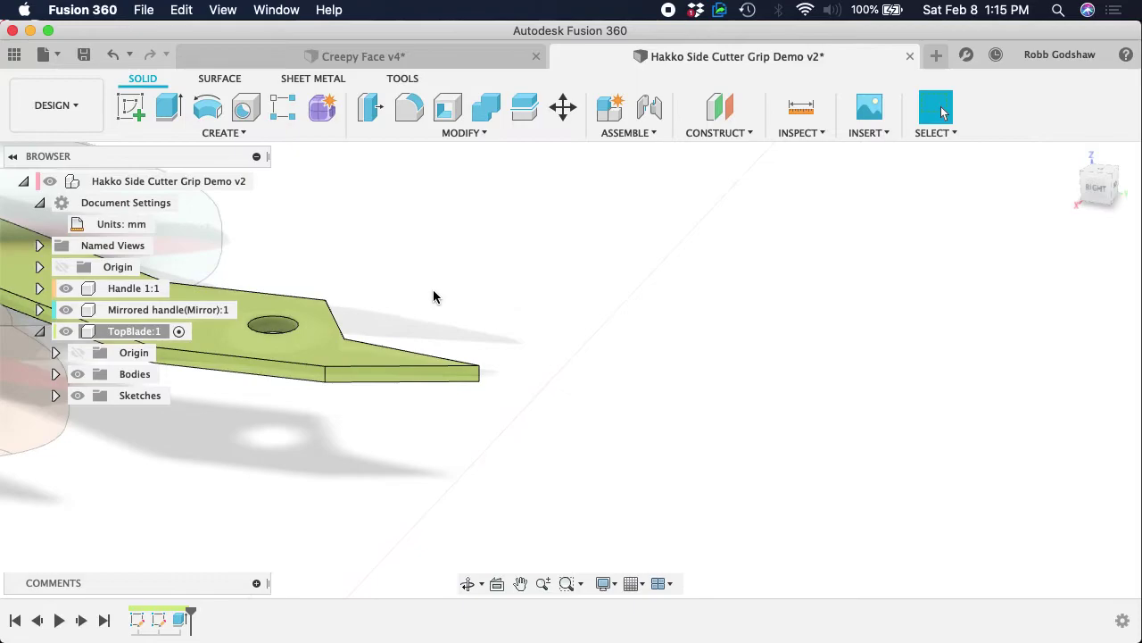
pyautogui.scroll(3, 433, 289)
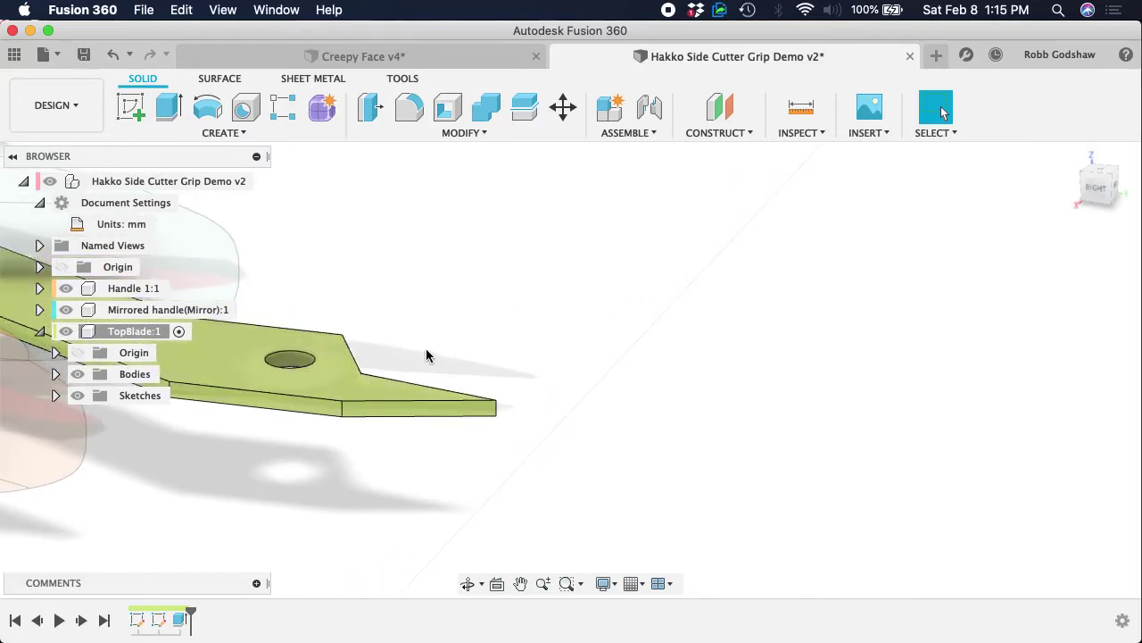
pyautogui.hscroll(-6, 445, 348)
pyautogui.scroll(-3, 445, 348)
pyautogui.keyDown('shift'); pyautogui.hscroll(10, 445, 348); pyautogui.keyUp('shift')
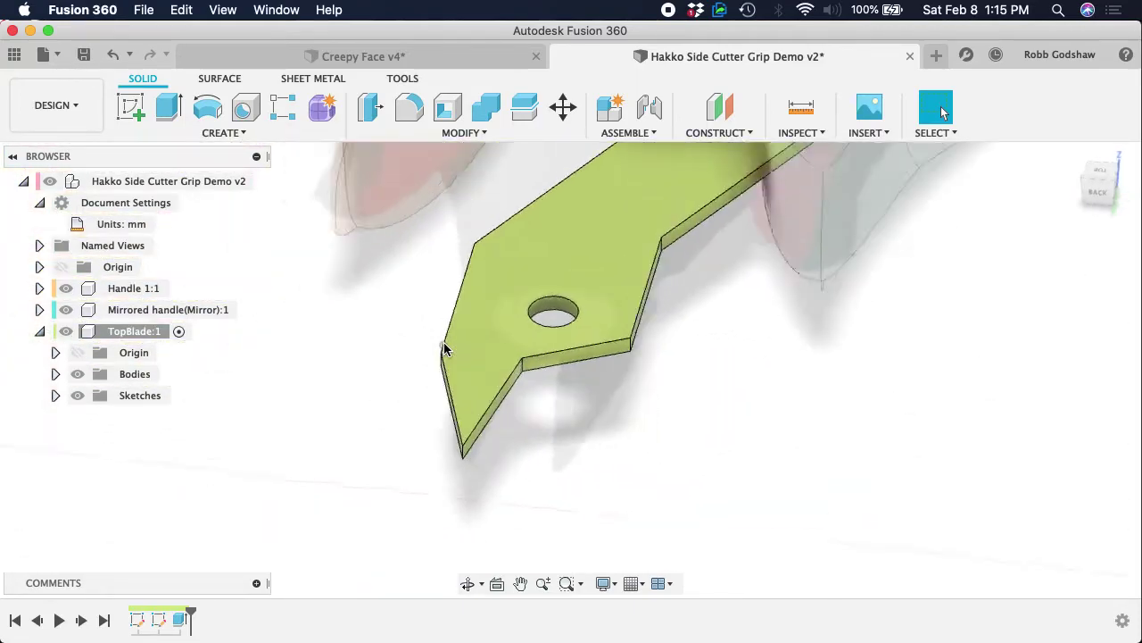
pyautogui.keyDown('shift'); pyautogui.hscroll(-10, 444, 348); pyautogui.keyUp('shift')
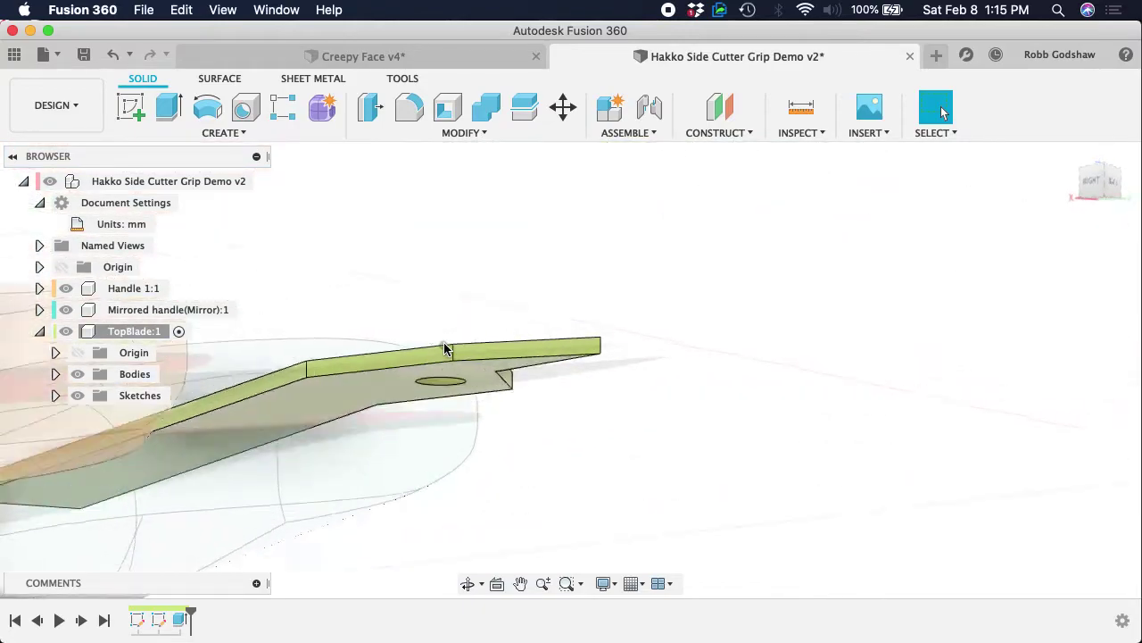
# - Switch to the web browser and search Google for images of diagonal flush cutters in a new tab
pyautogui.hotkey('ctrl', 'Right')
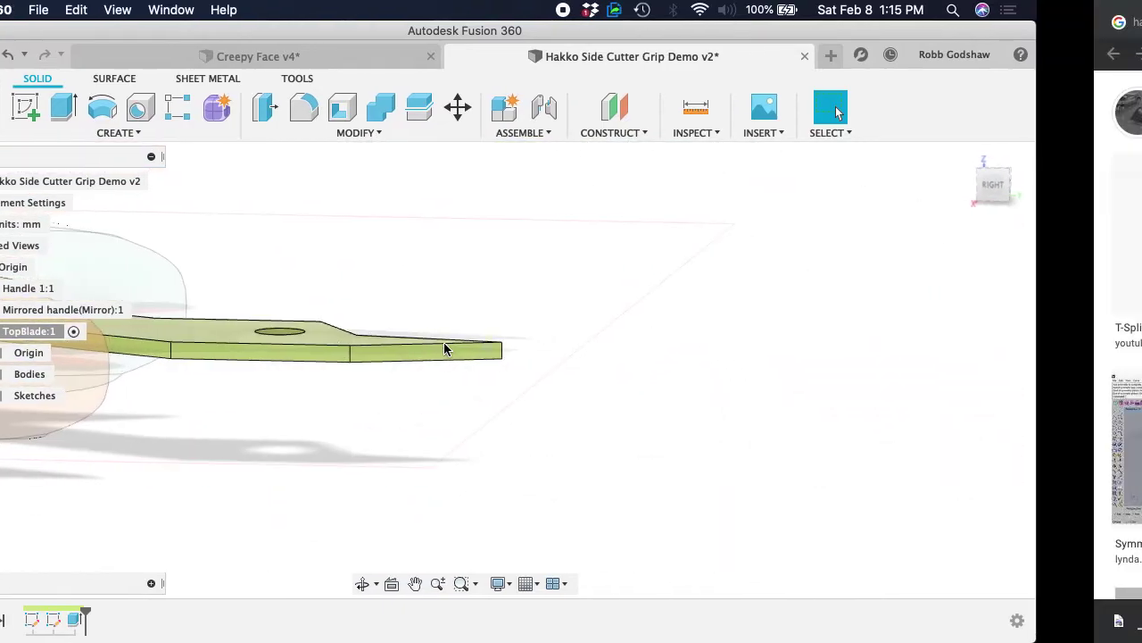
pyautogui.press('super+t')
pyautogui.write('side c')
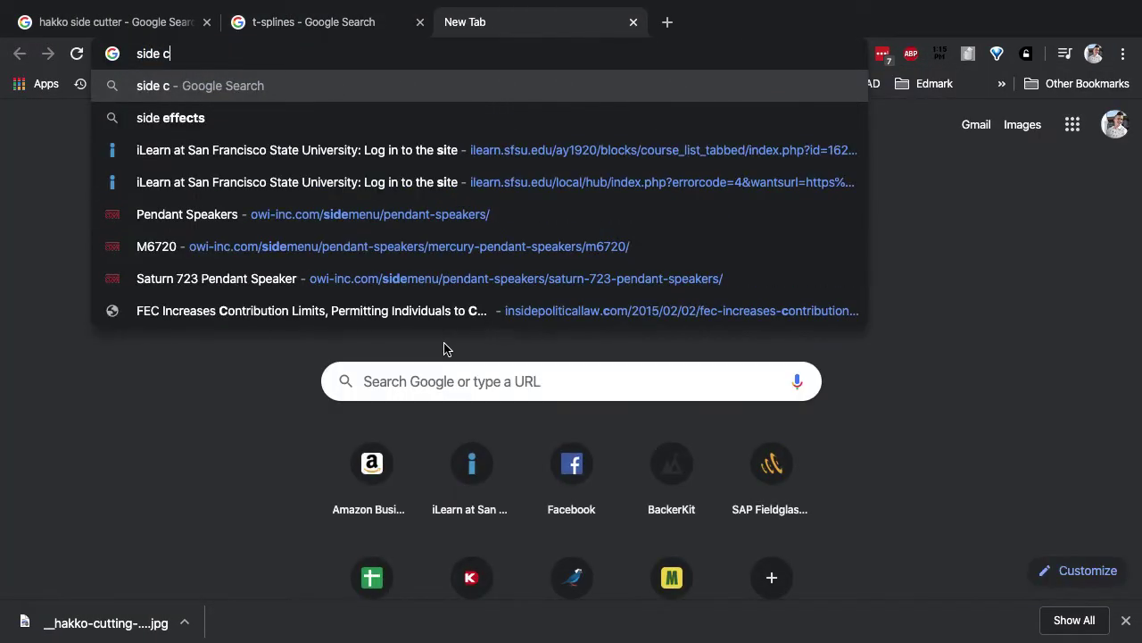
pyautogui.write('utters')
pyautogui.press('super+a')
pyautogui.write('diagn')
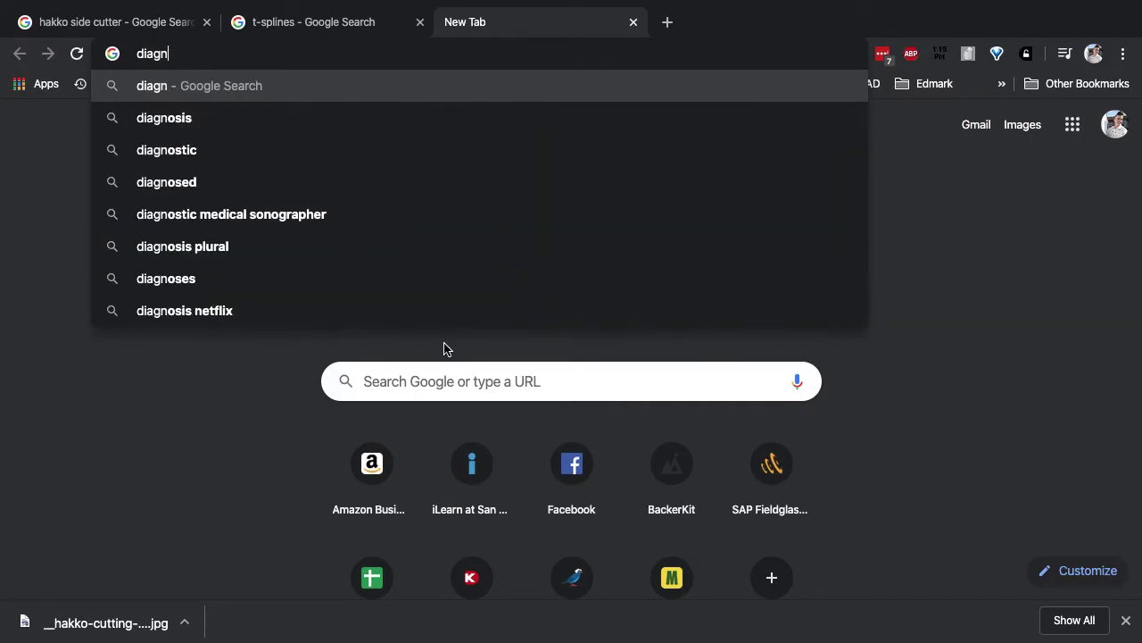
pyautogui.press('BackSpace')
pyautogui.write('aonal fl')
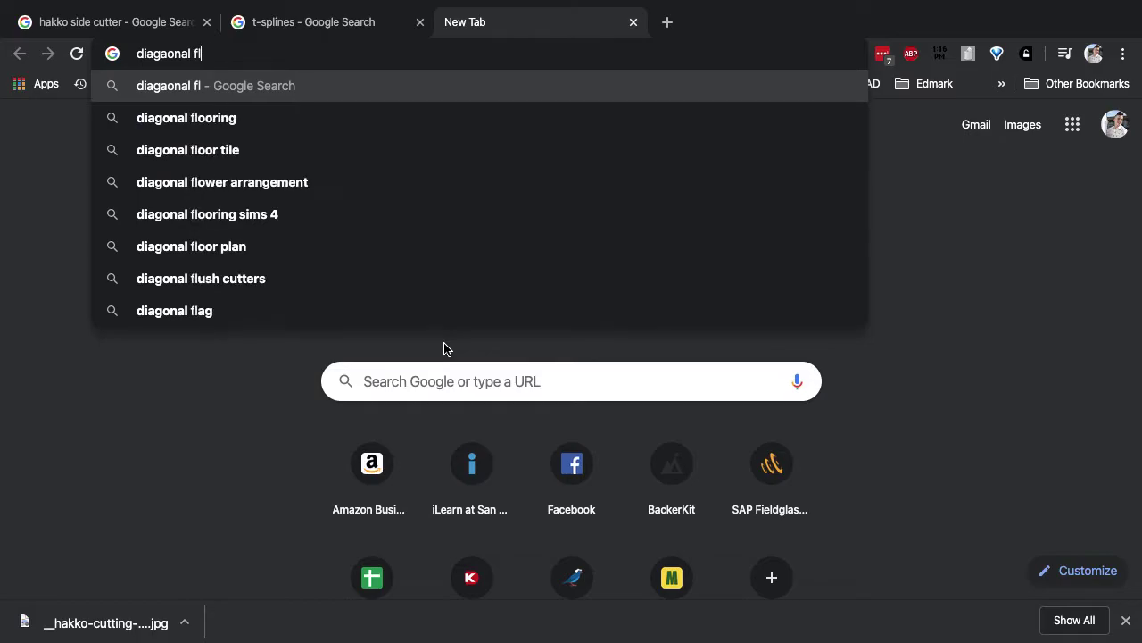
pyautogui.write('ush cutters')
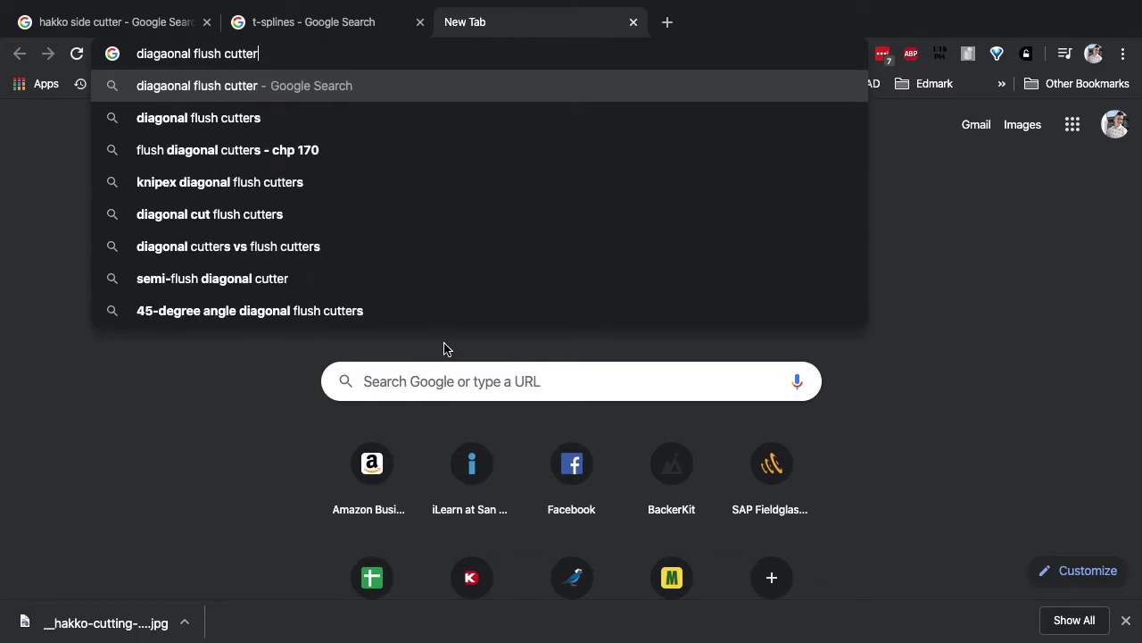
pyautogui.press('Return')
pyautogui.click(326, 165)
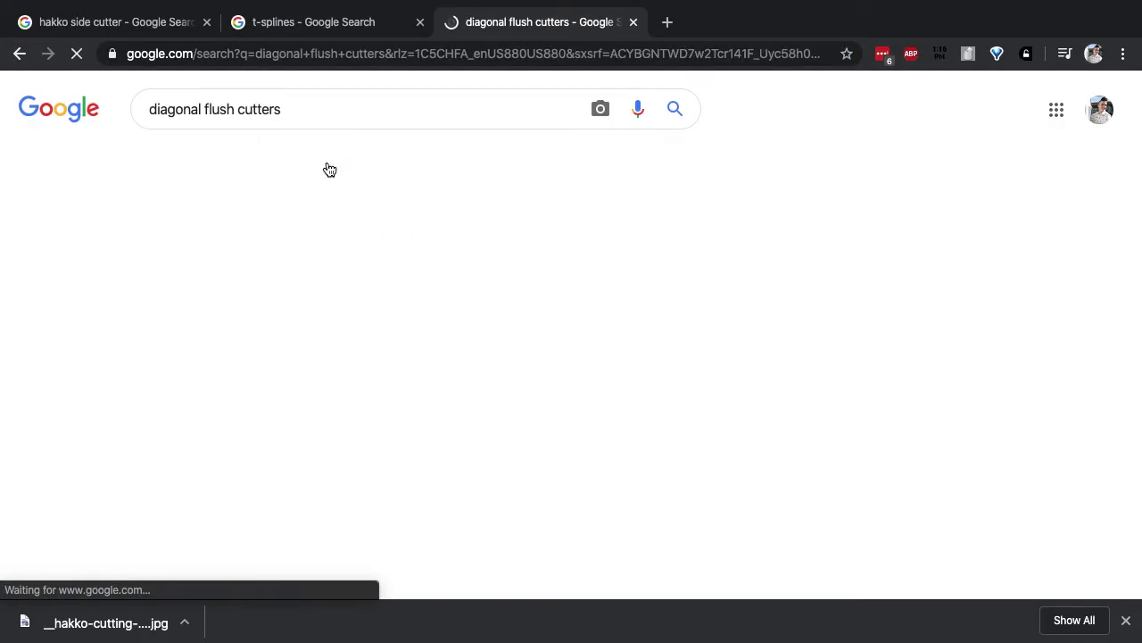
# - Browse the cutter images and open the Protostack Flush Diagonal Cutters picture in its own tab
pyautogui.scroll(-4, 331, 229)
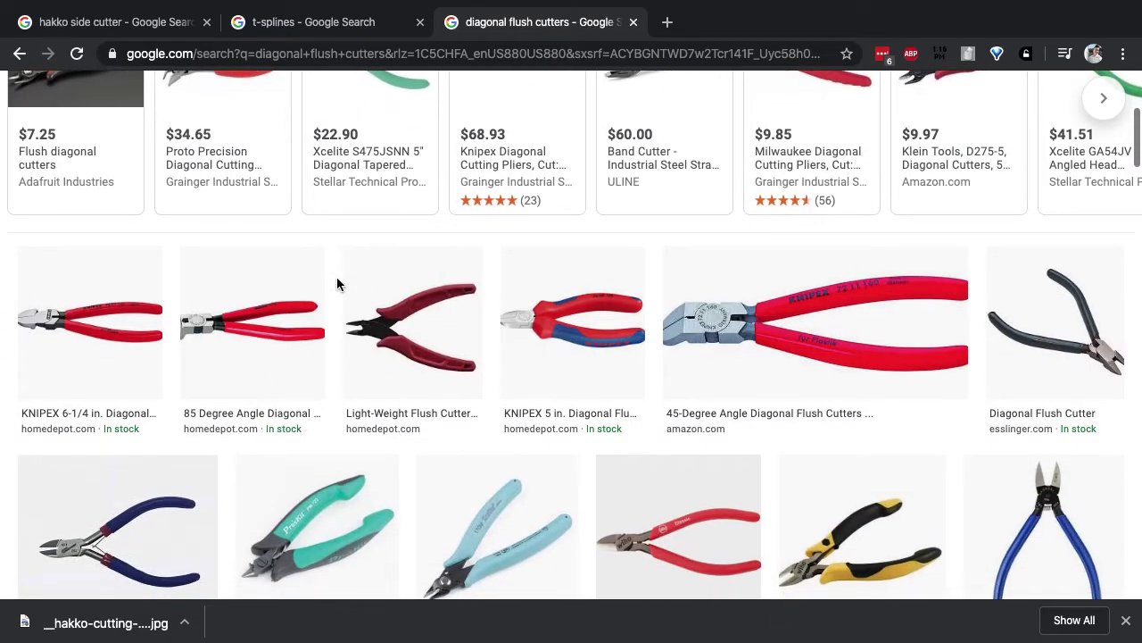
pyautogui.scroll(3, 68, 216)
pyautogui.moveTo(54, 243)
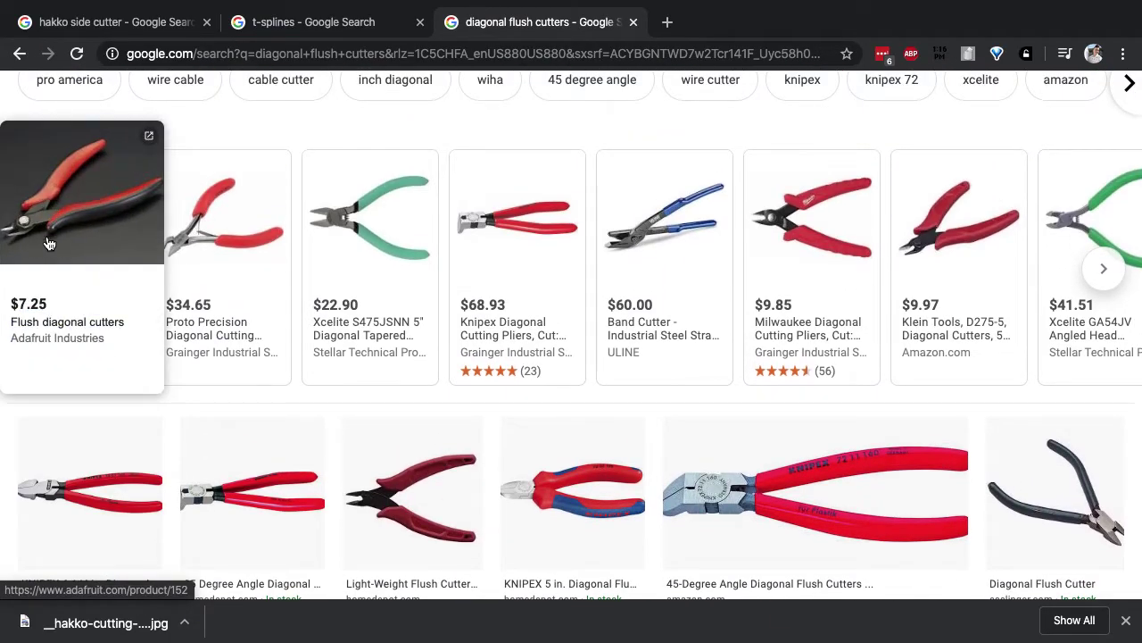
pyautogui.scroll(-6, 199, 289)
pyautogui.scroll(-3, 199, 288)
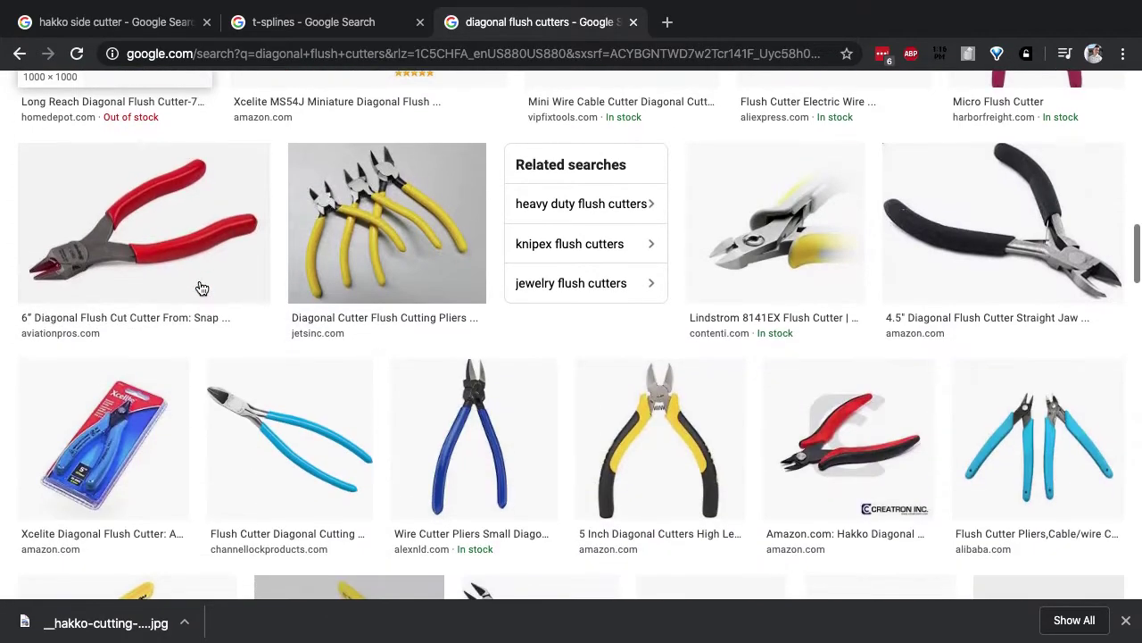
pyautogui.scroll(-8, 202, 288)
pyautogui.scroll(-4, 202, 289)
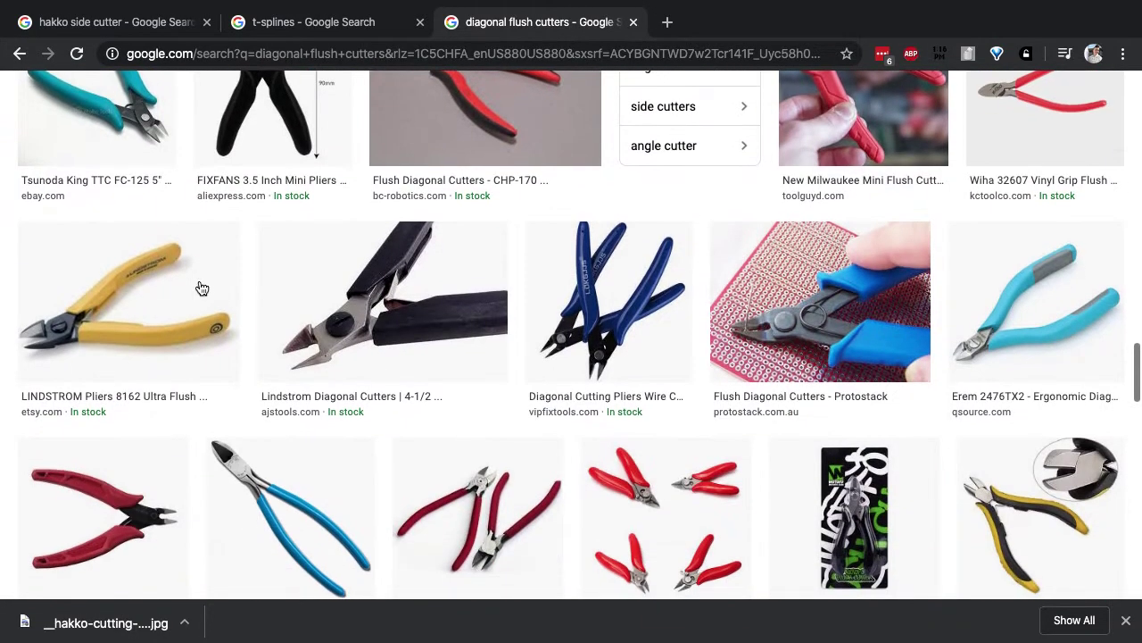
pyautogui.scroll(-1, 200, 288)
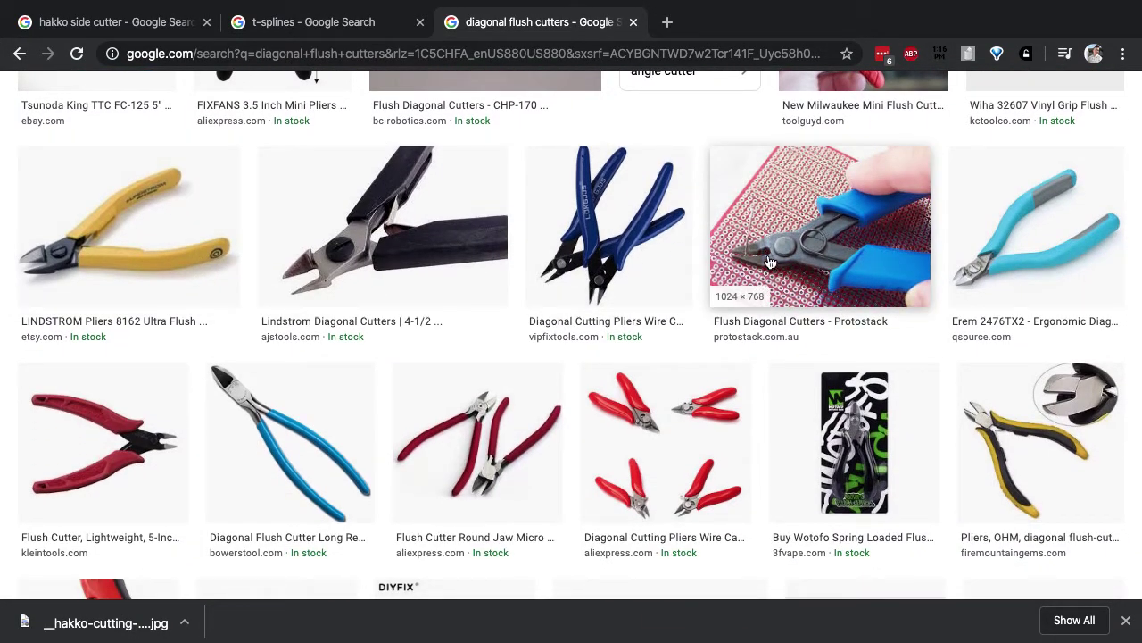
pyautogui.rightClick(770, 261)
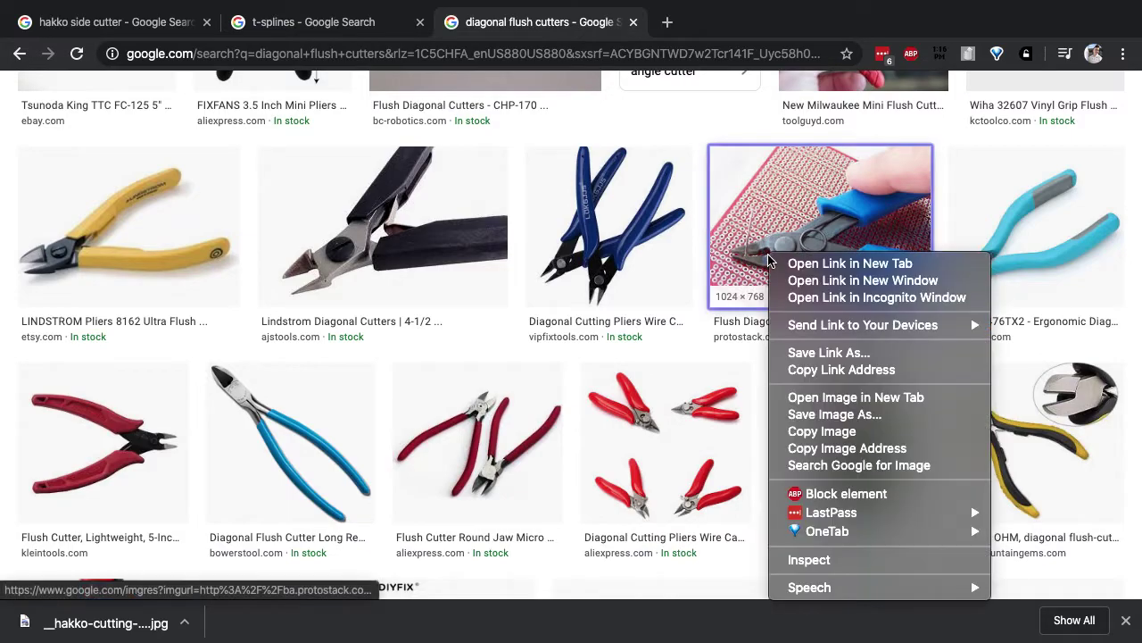
pyautogui.click(841, 399)
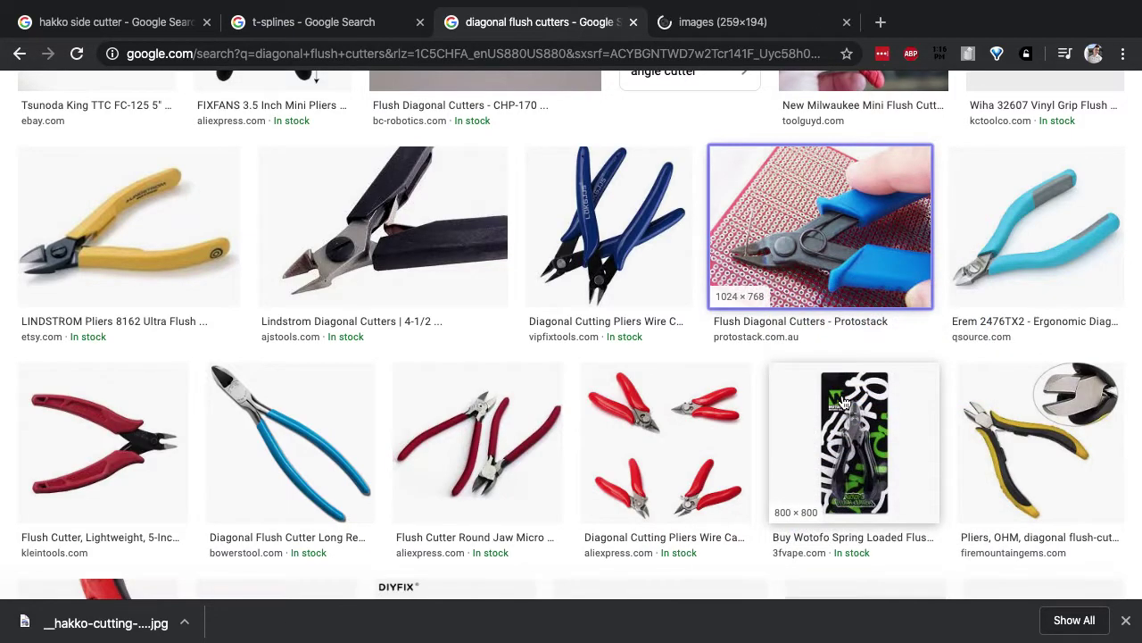
# - Close the search results and enlarge the flush cutter picture to study the jaws and cutting edges
pyautogui.hotkey('ctrl', 'w')
pyautogui.keyDown('ctrl'); pyautogui.scroll(5, 701, 339); pyautogui.keyUp('ctrl')
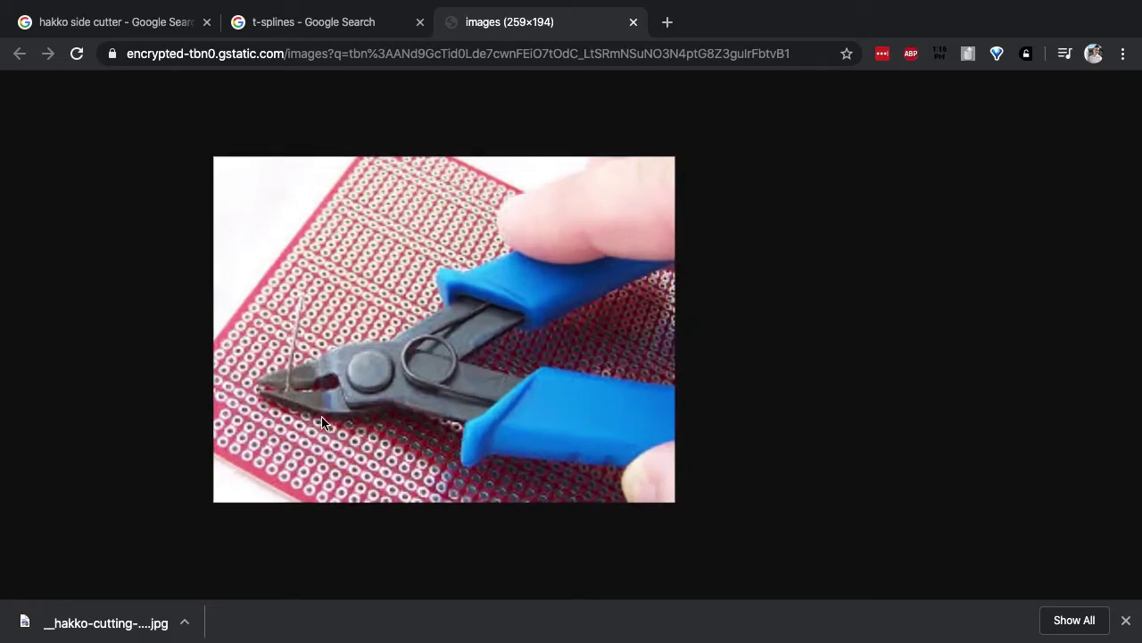
pyautogui.keyDown('ctrl'); pyautogui.scroll(3, 322, 418); pyautogui.keyUp('ctrl')
pyautogui.hscroll(-1, 307, 350)
pyautogui.keyDown('ctrl'); pyautogui.scroll(1, 306, 355); pyautogui.keyUp('ctrl')
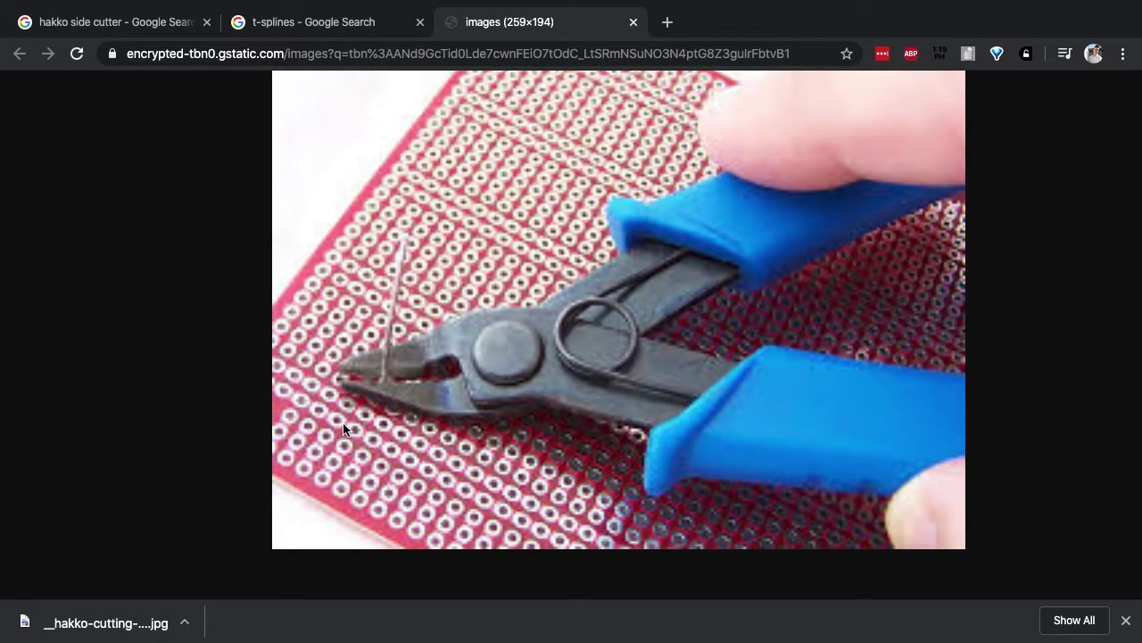
pyautogui.scroll(-2, 343, 422)
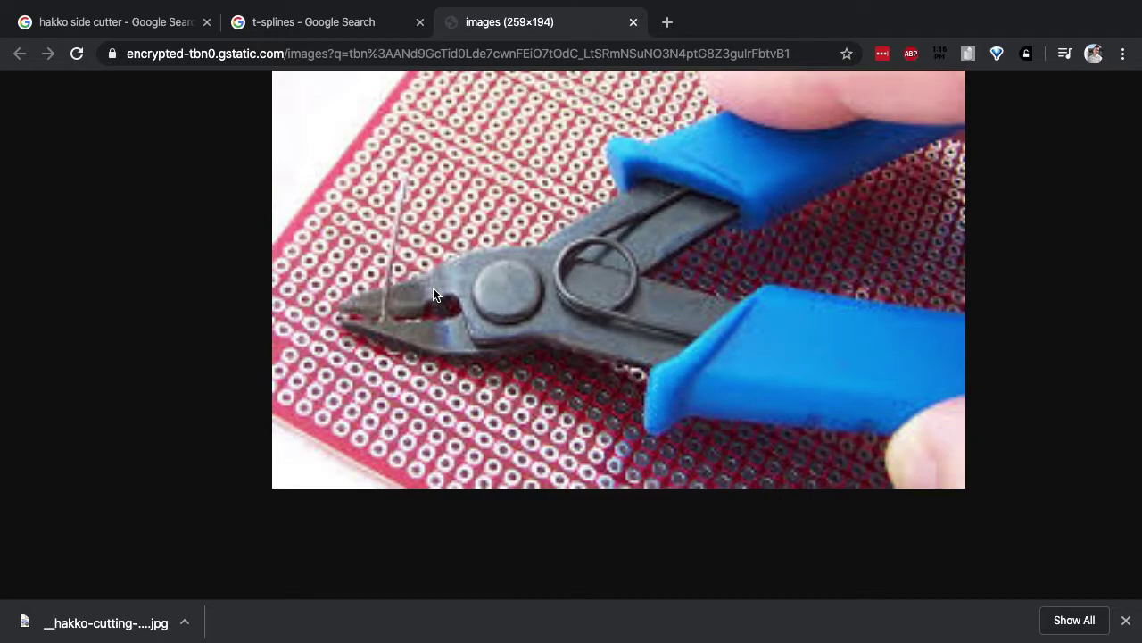
# - Return to Fusion 360 and chamfer the top edge of the blade's cutting side by an equal distance of about 1 mm
pyautogui.hotkey('ctrl', 'Left')
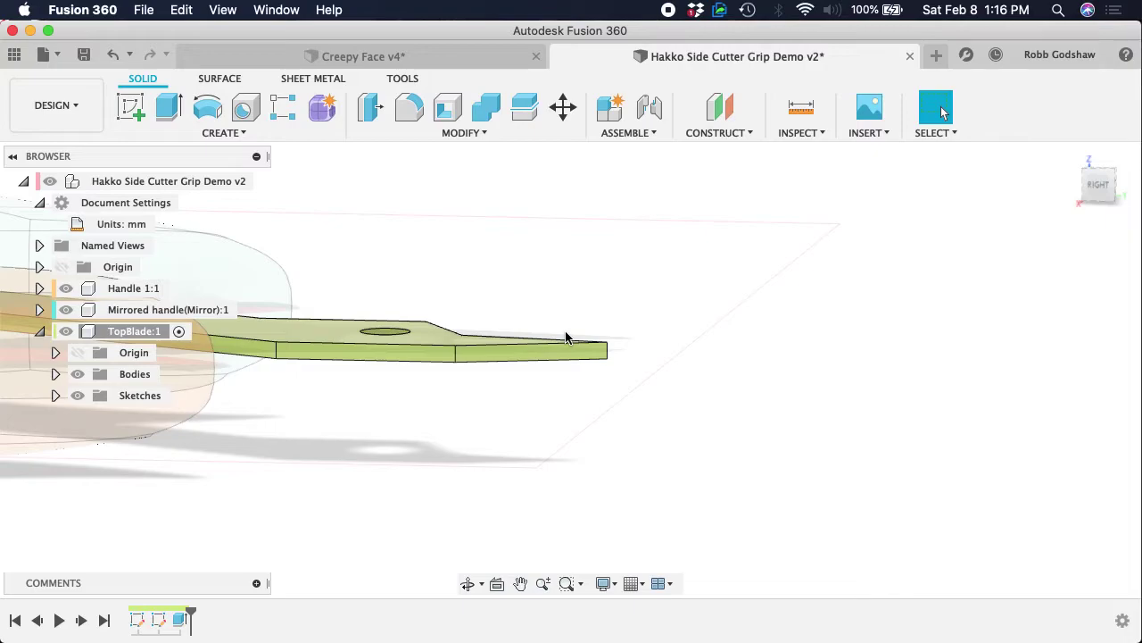
pyautogui.keyDown('shift'); pyautogui.hscroll(10, 586, 344); pyautogui.keyUp('shift')
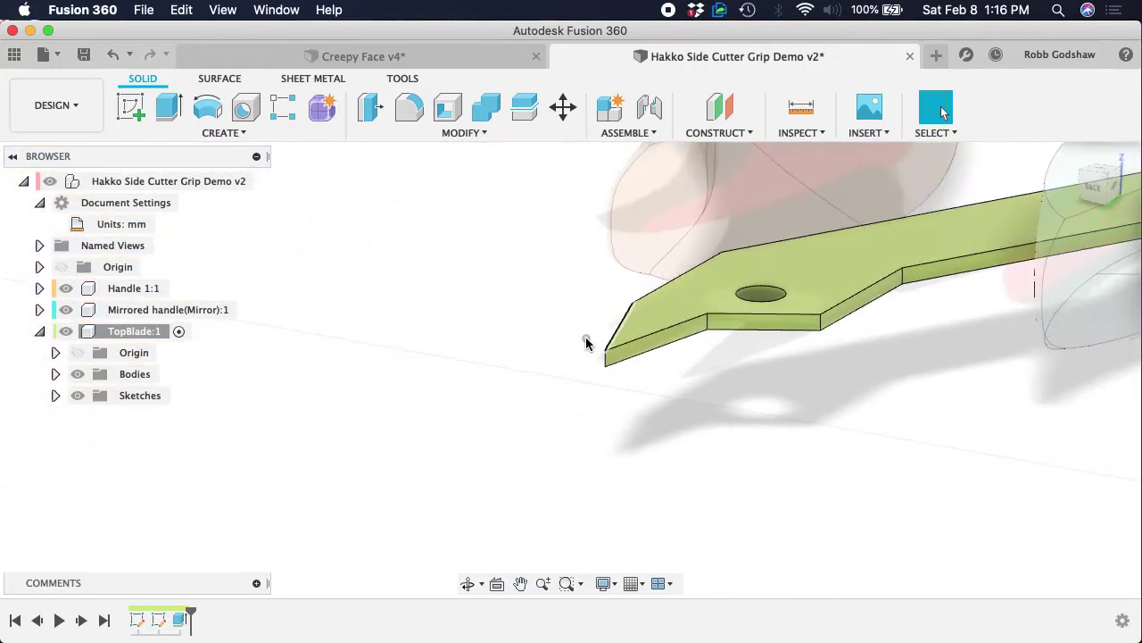
pyautogui.keyDown('shift'); pyautogui.hscroll(10, 586, 344); pyautogui.keyUp('shift')
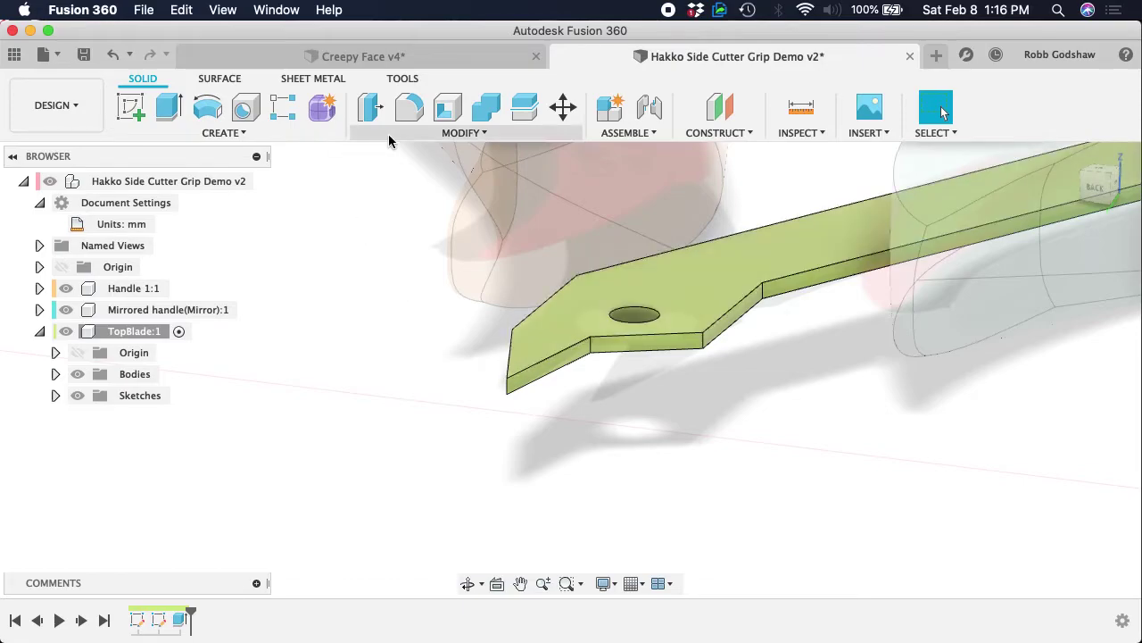
pyautogui.click(432, 141)
pyautogui.click(395, 190)
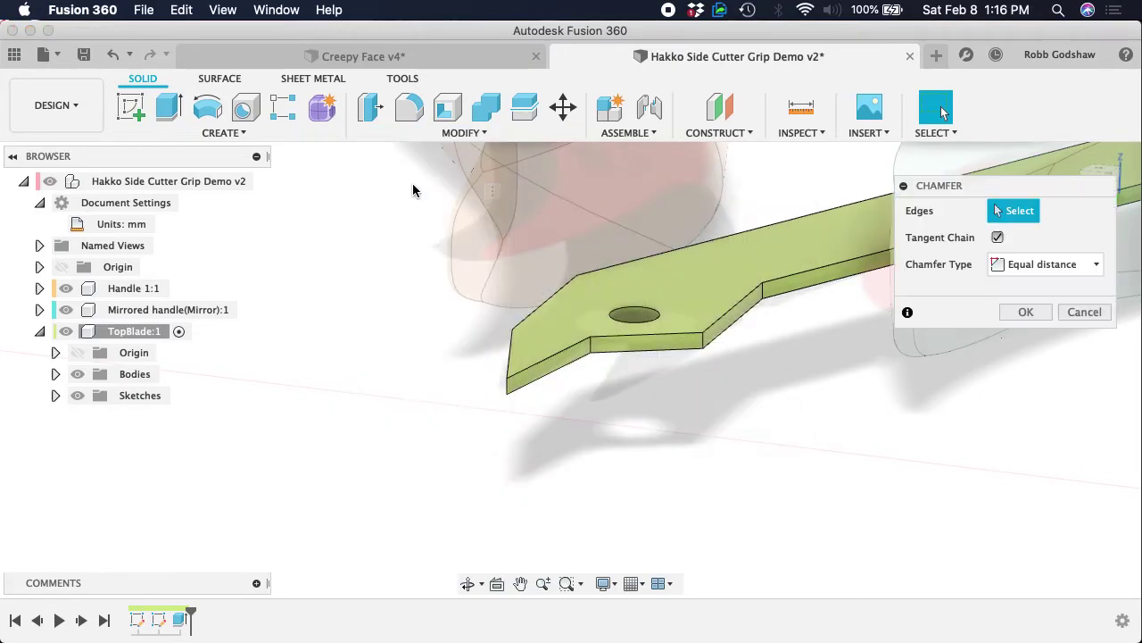
pyautogui.click(547, 358)
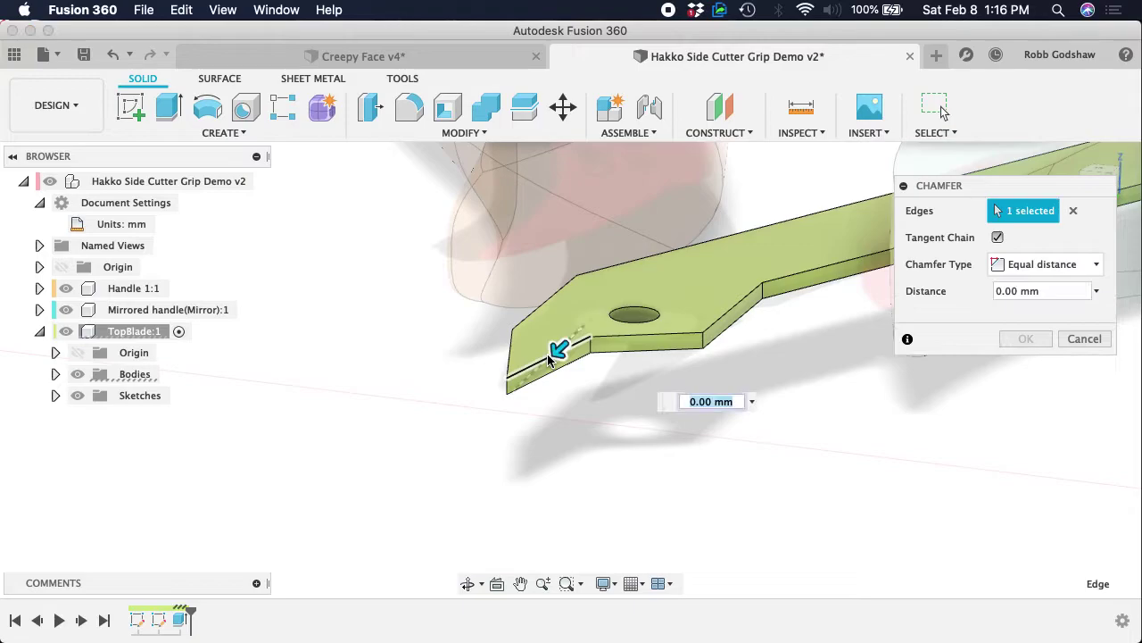
pyautogui.moveTo(554, 351); pyautogui.dragTo(548, 355)
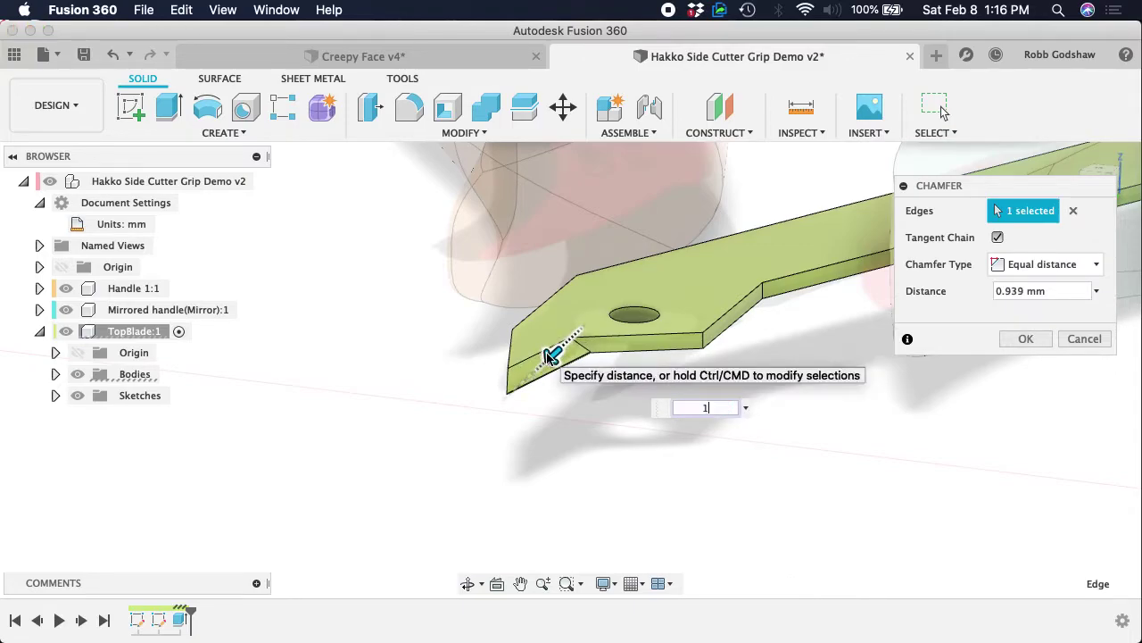
pyautogui.click(1026, 339)
# - Inspect the chamfered cutting edge of the TopBlade from several angles
pyautogui.keyDown('shift'); pyautogui.scroll(-5, 752, 435); pyautogui.keyUp('shift')
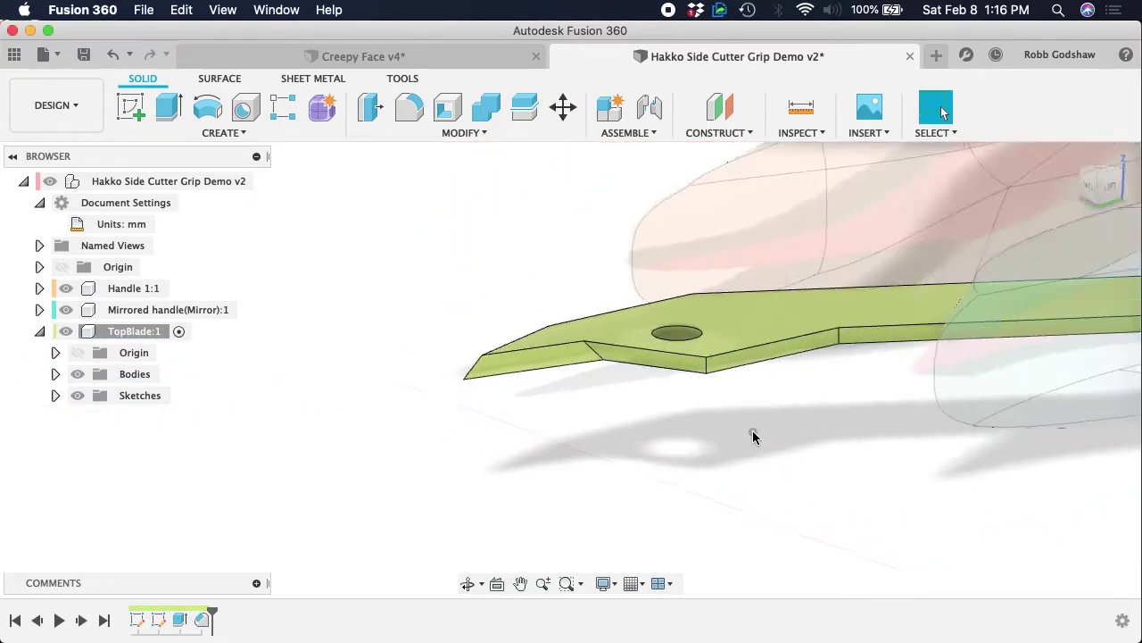
pyautogui.keyDown('shift'); pyautogui.scroll(-10, 753, 436); pyautogui.keyUp('shift')
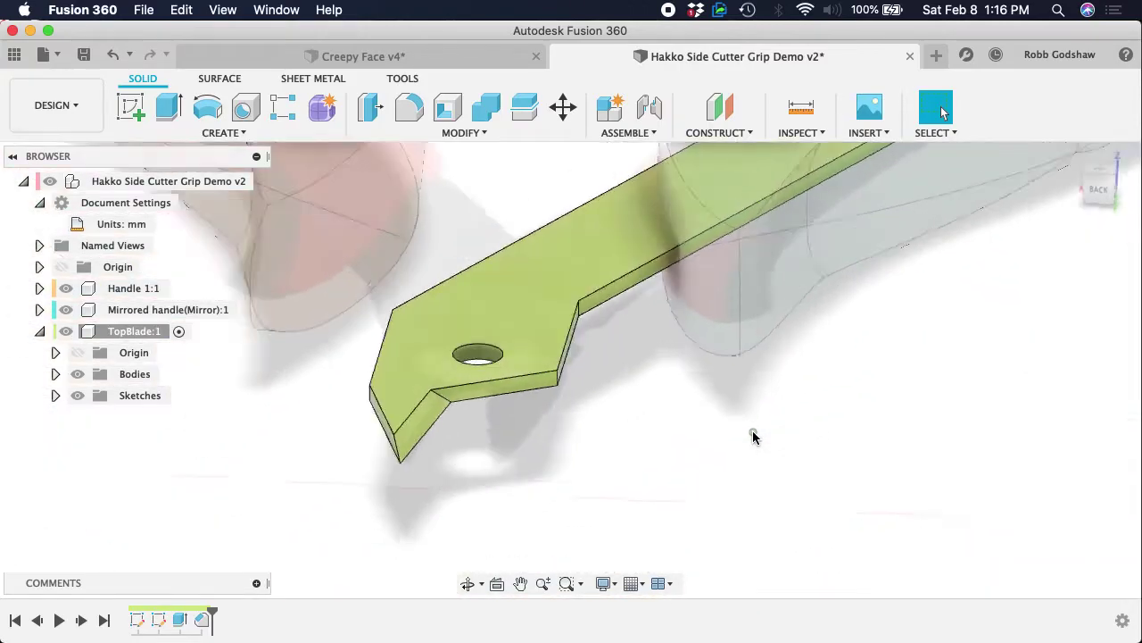
pyautogui.keyDown('shift'); pyautogui.scroll(-10, 752, 435); pyautogui.keyUp('shift')
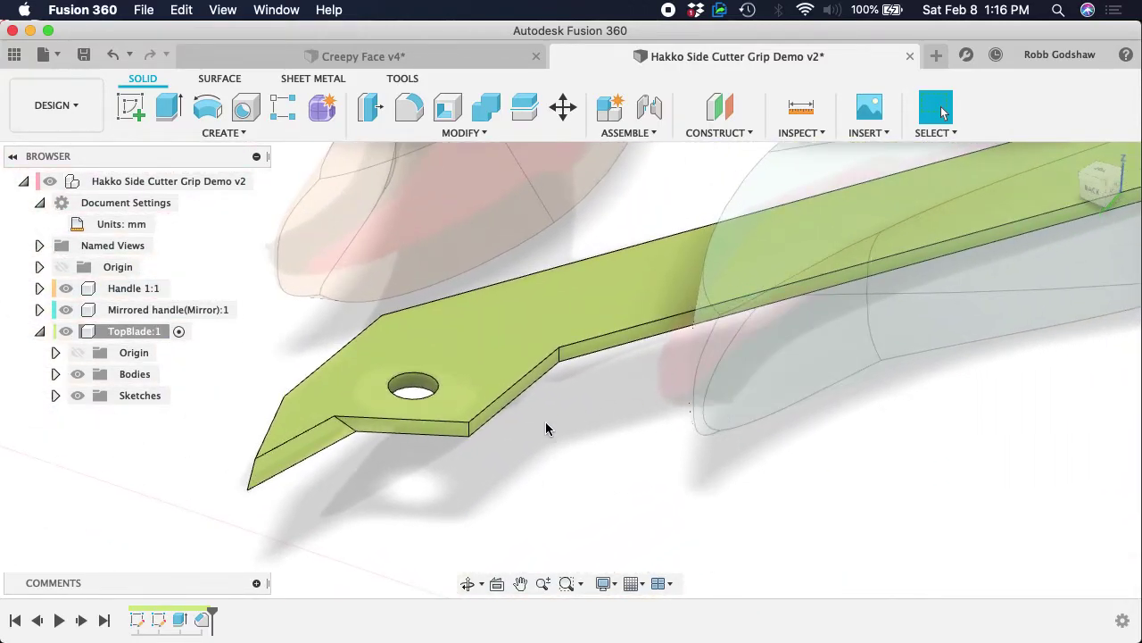
pyautogui.keyDown('shift'); pyautogui.scroll(-10, 546, 425); pyautogui.keyUp('shift')
pyautogui.keyDown('shift'); pyautogui.scroll(-10, 546, 426); pyautogui.keyUp('shift')
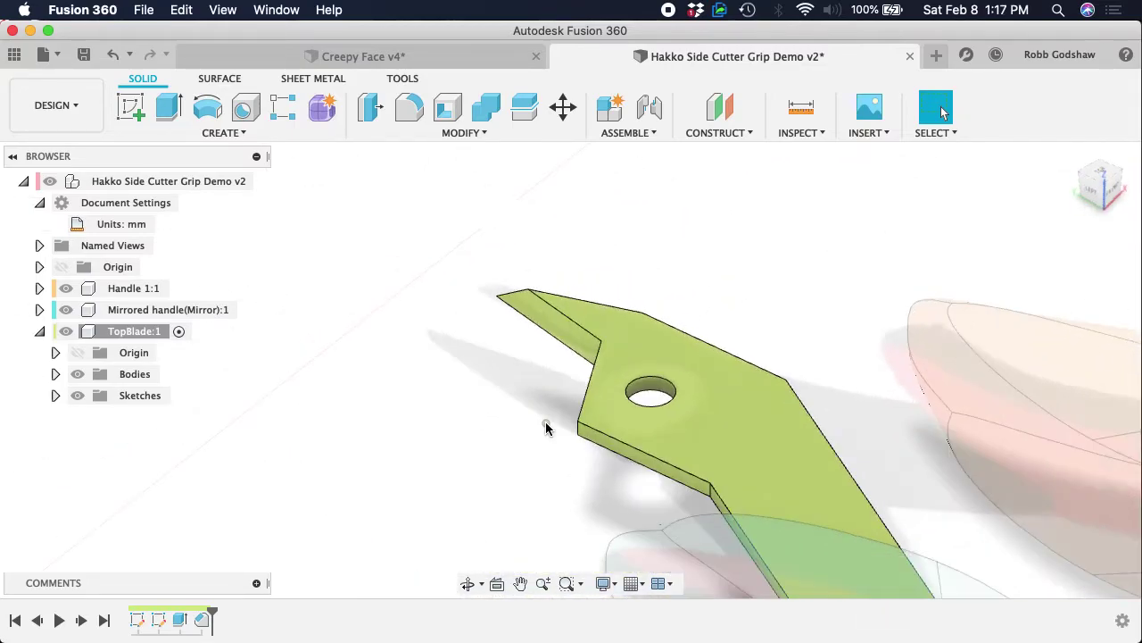
pyautogui.keyDown('shift'); pyautogui.scroll(-3, 546, 427); pyautogui.keyUp('shift')
# - Add a user parameter named thick with mm as its unit
pyautogui.click(456, 134)
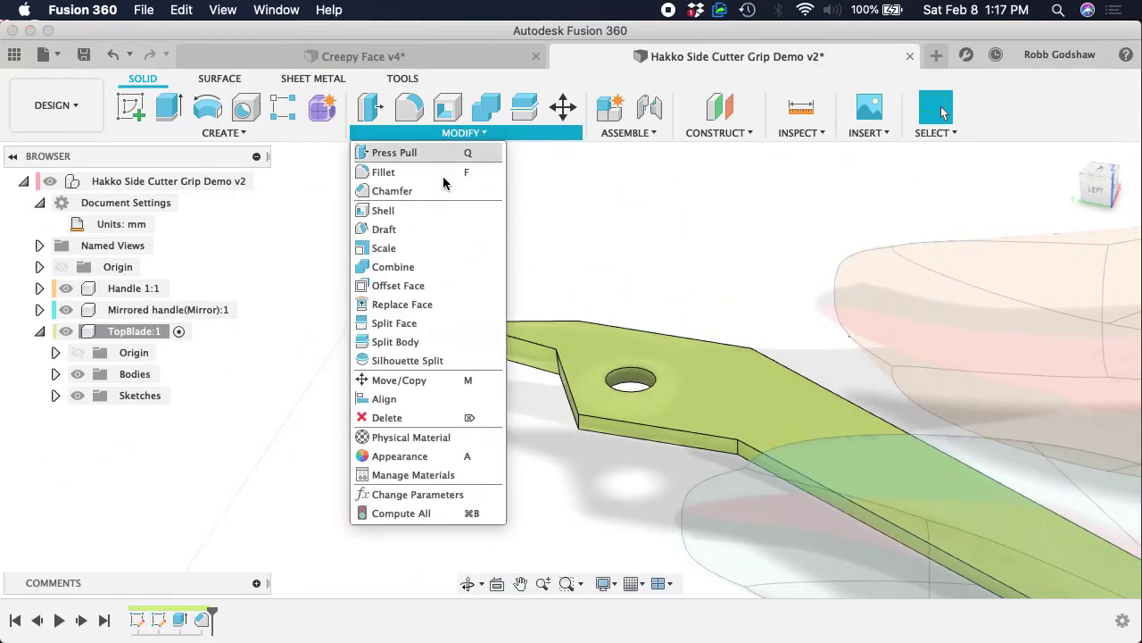
pyautogui.click(393, 494)
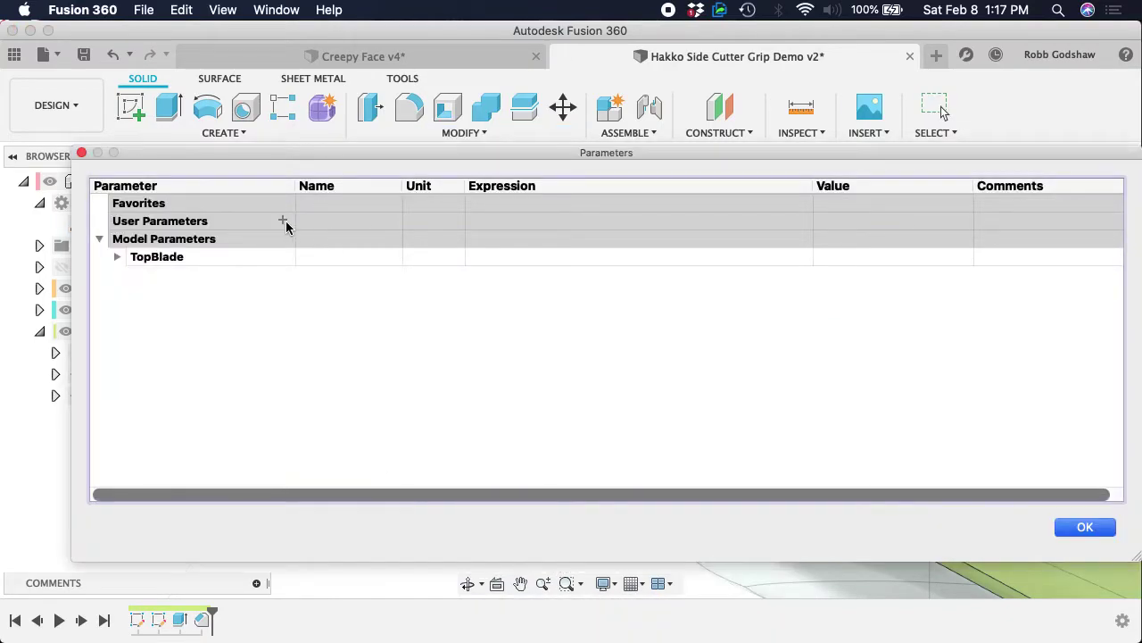
pyautogui.click(282, 221)
pyautogui.write('thick')
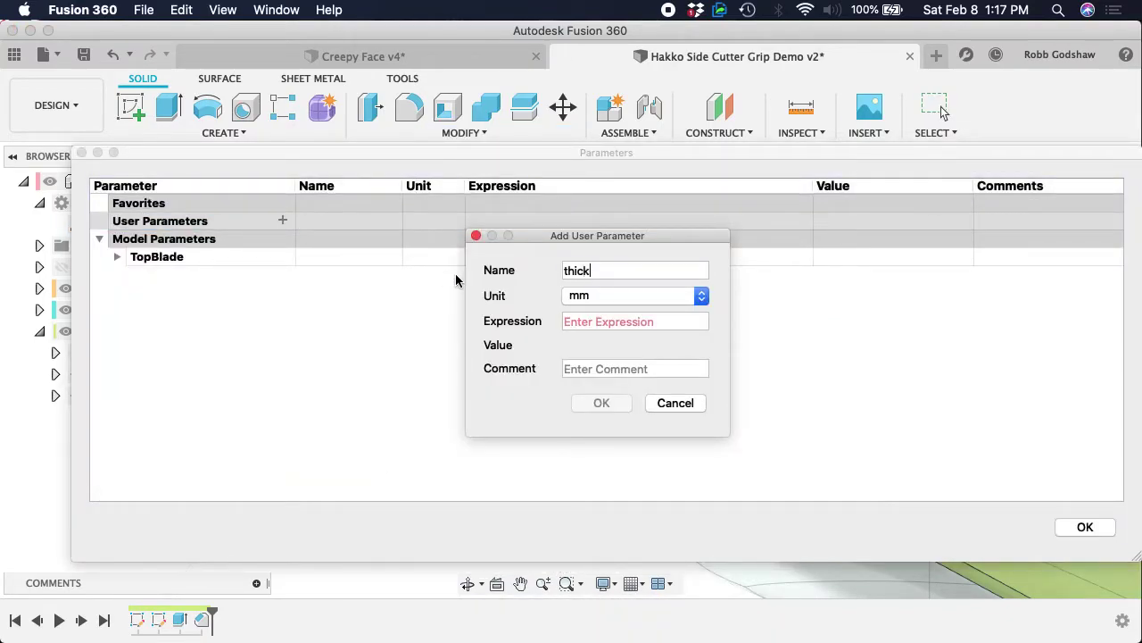
# - Add a user parameter named thickness in mm with the expression 1 and close the parameter table
pyautogui.write('ness')
pyautogui.press('Tab')
pyautogui.write('1')
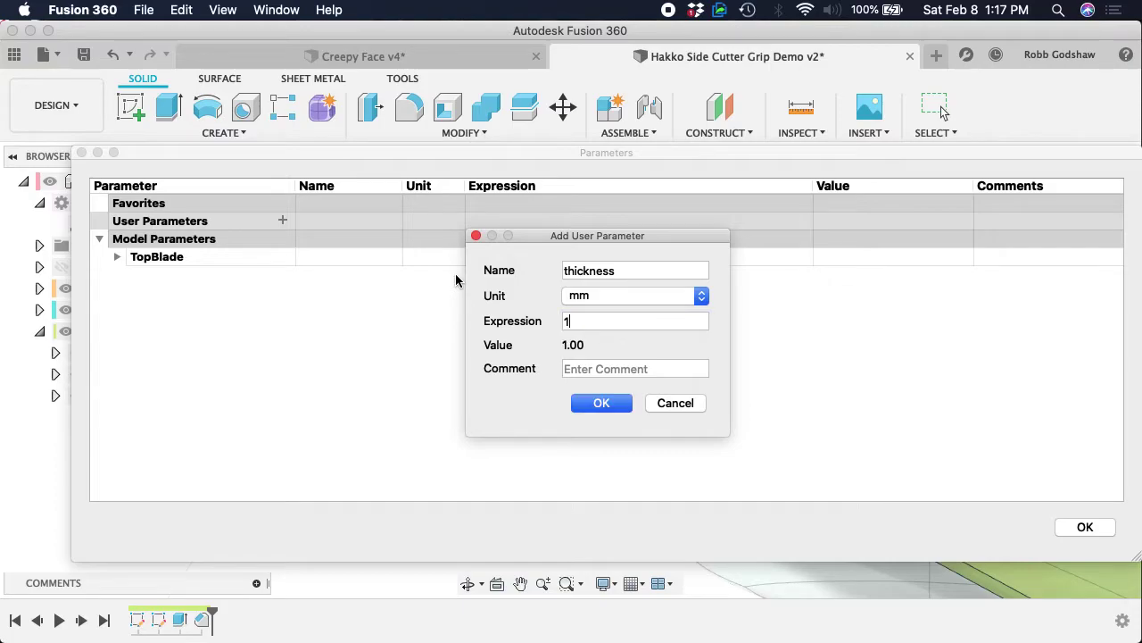
pyautogui.press('Return')
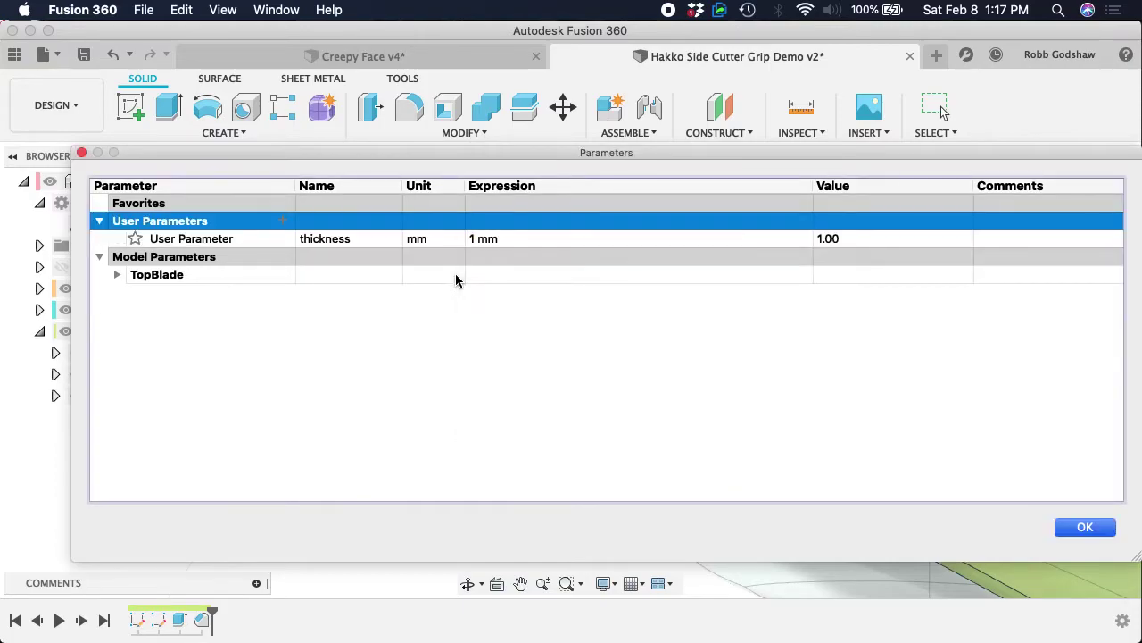
pyautogui.click(118, 275)
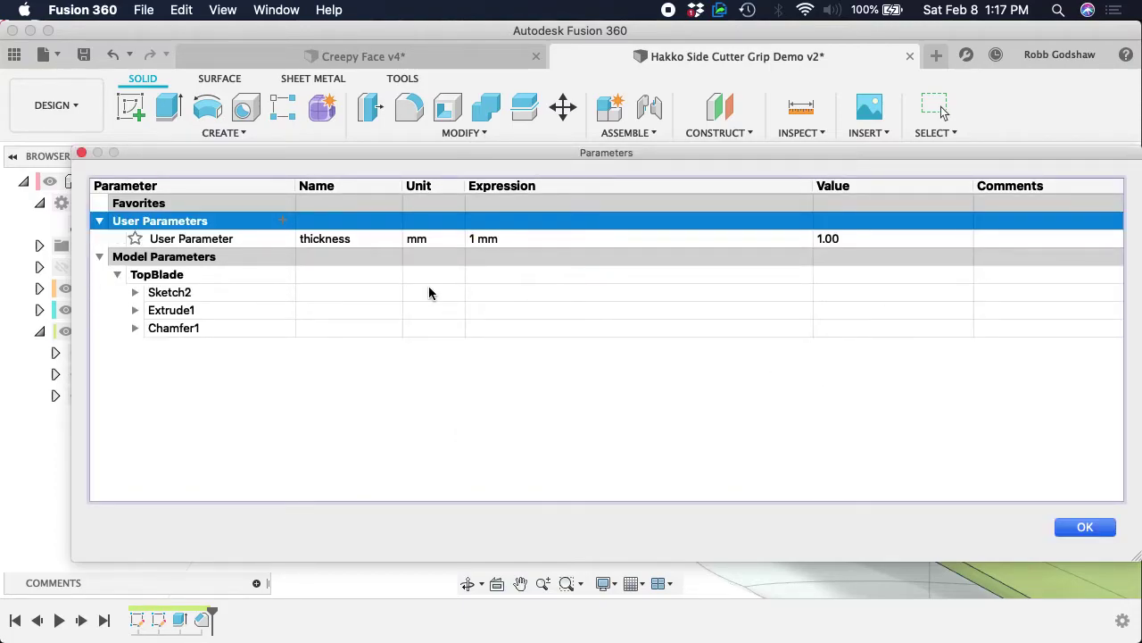
pyautogui.click(117, 275)
pyautogui.click(101, 257)
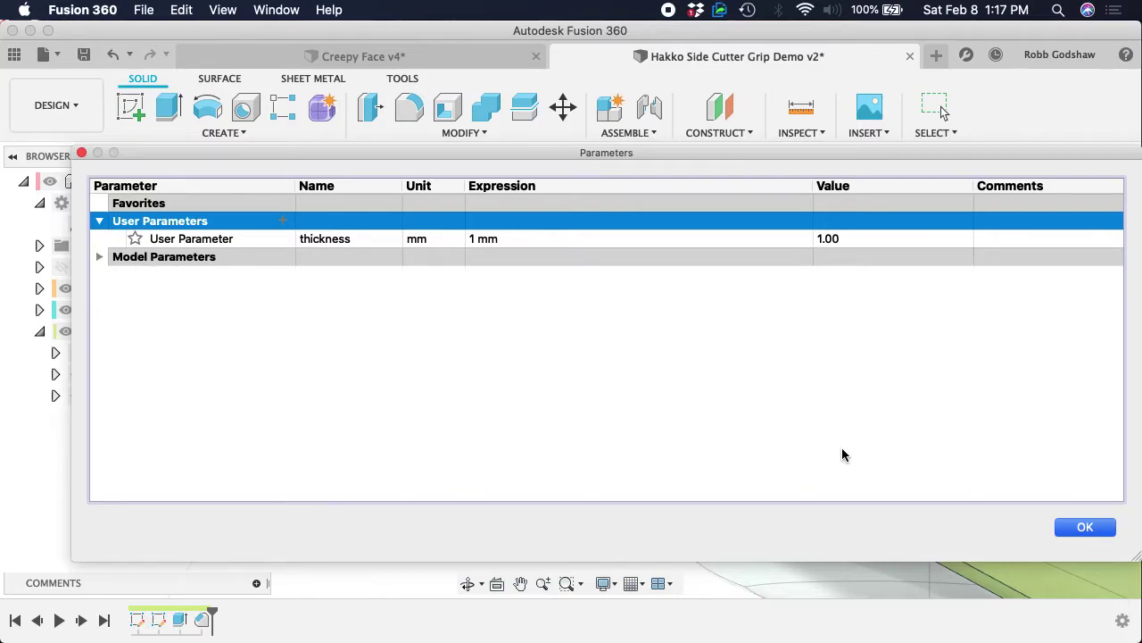
pyautogui.click(1089, 530)
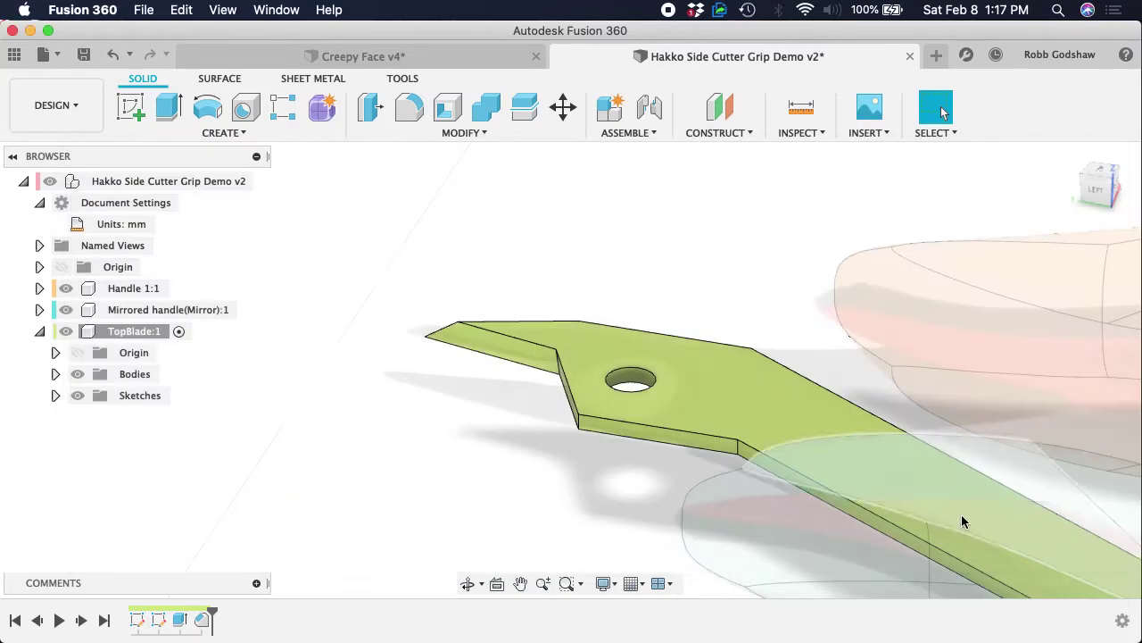
# - Edit the TopBlade extrusion and set its symmetric half-length distance to thickness/2
pyautogui.rightClick(178, 620)
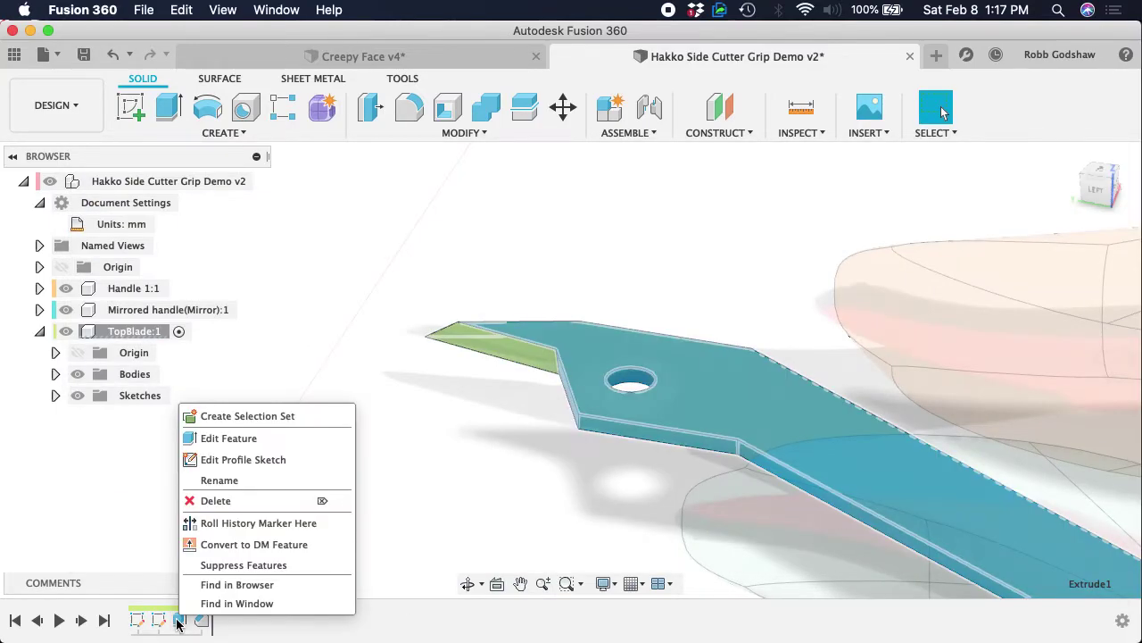
pyautogui.click(253, 441)
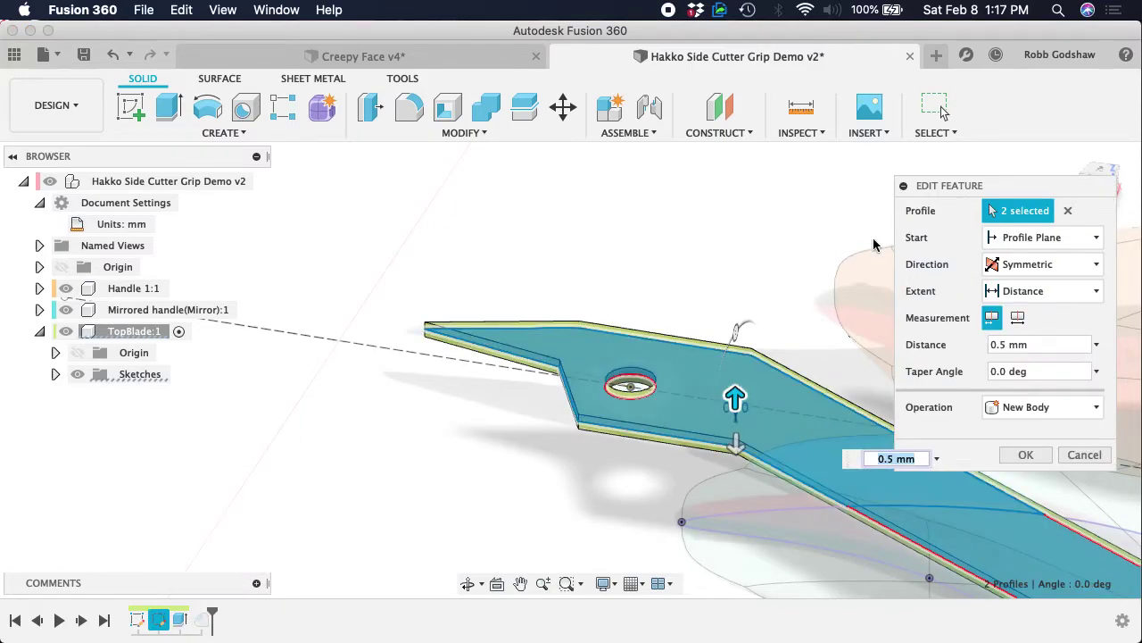
pyautogui.doubleClick(1037, 349)
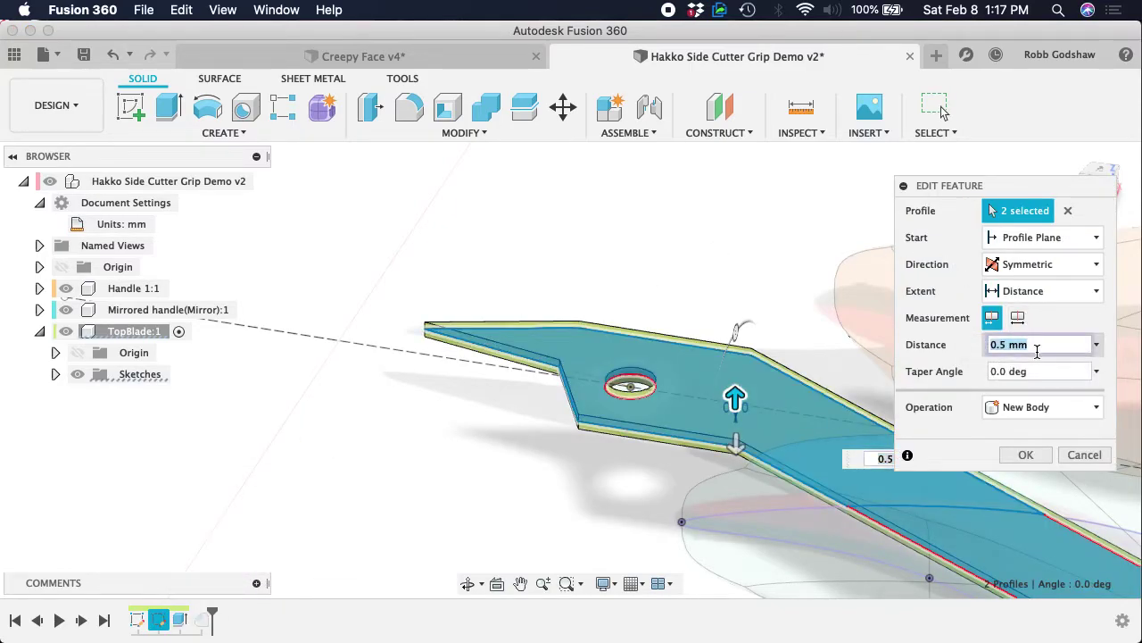
pyautogui.write('thickness')
pyautogui.press('Return')
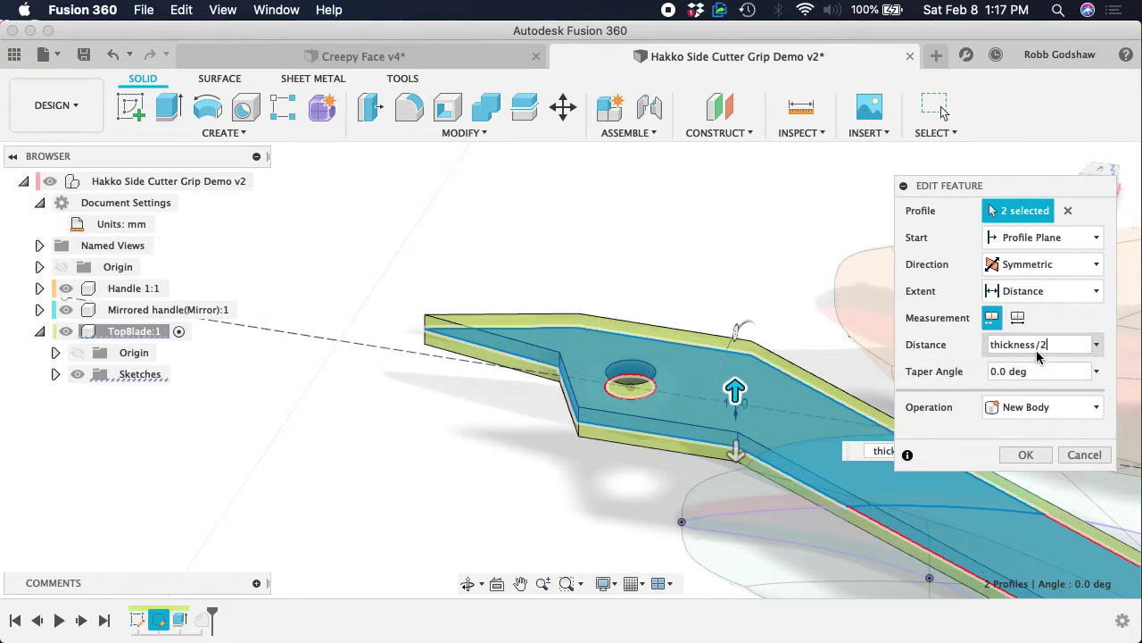
pyautogui.hscroll(5, 766, 393)
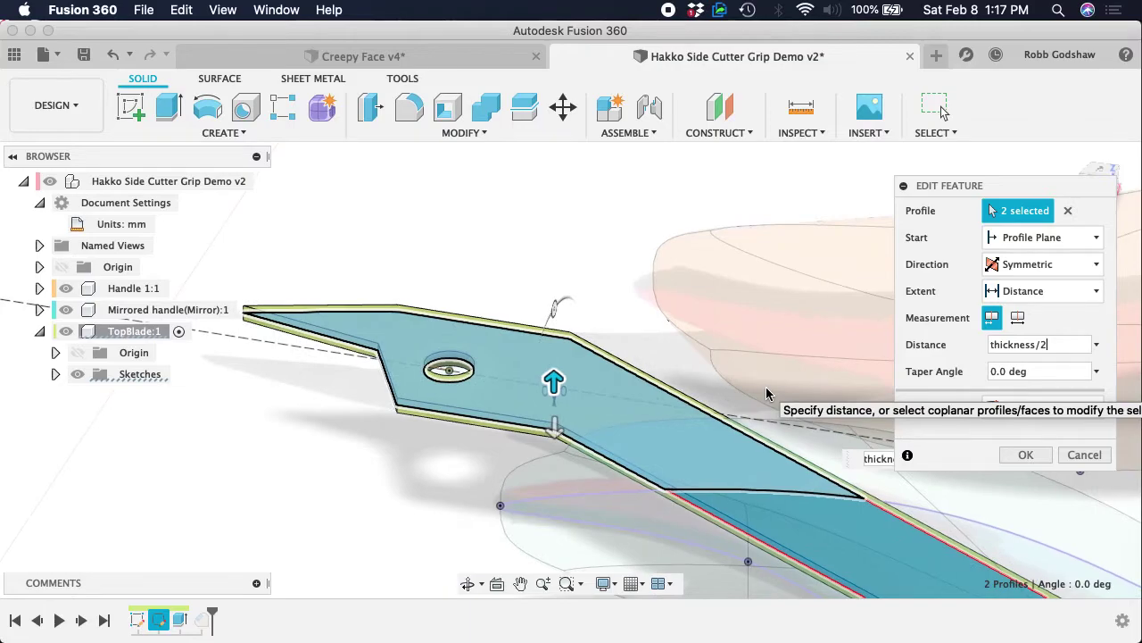
# - Change the TopBlade extrusion's measurement to whole length and set its distance to thickness
pyautogui.click(1017, 319)
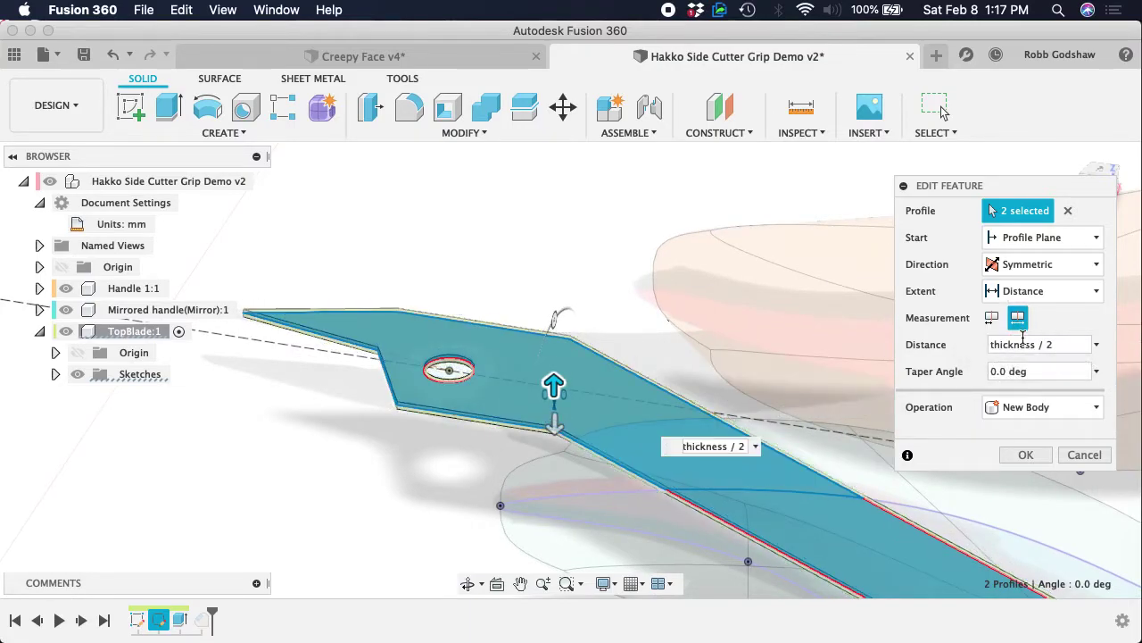
pyautogui.click(1070, 345)
pyautogui.write('th')
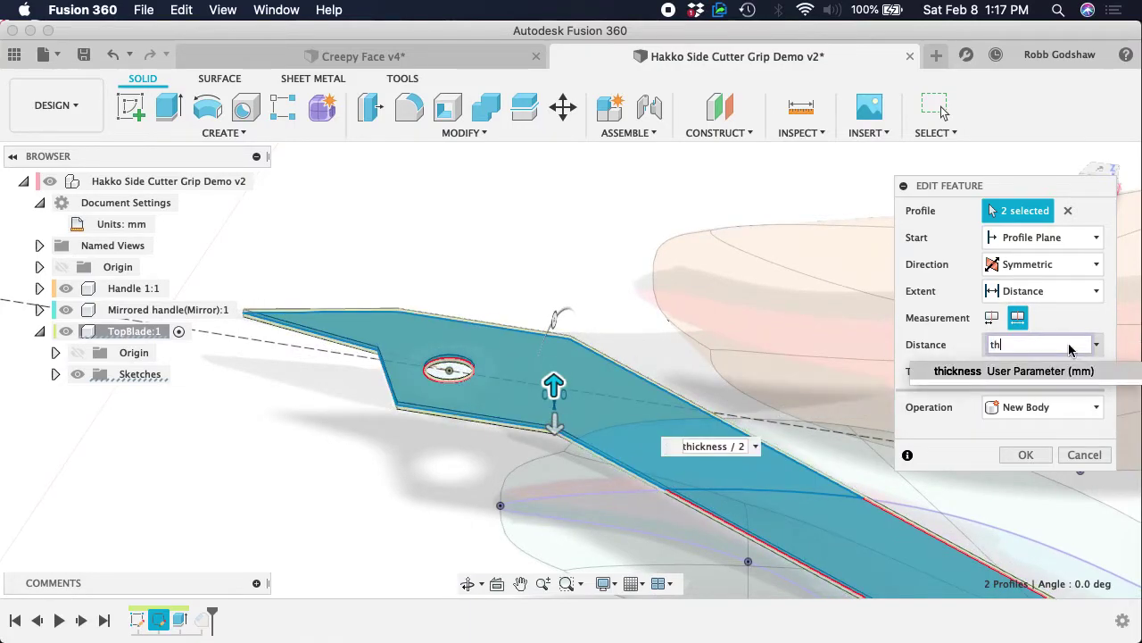
pyautogui.write('i')
pyautogui.press('Return')
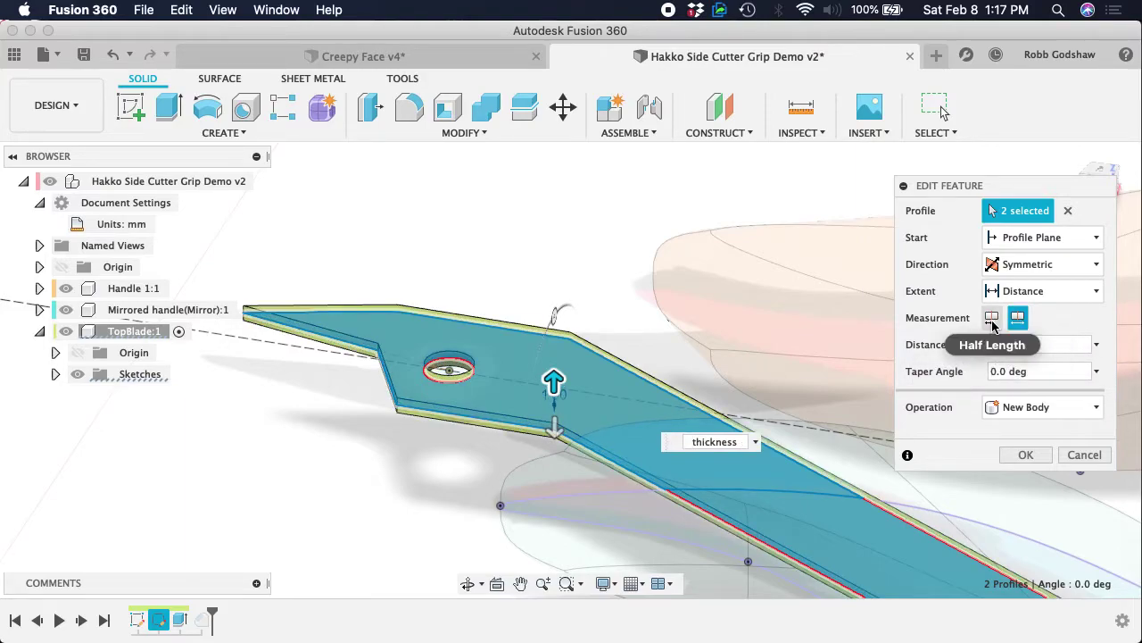
pyautogui.click(1025, 455)
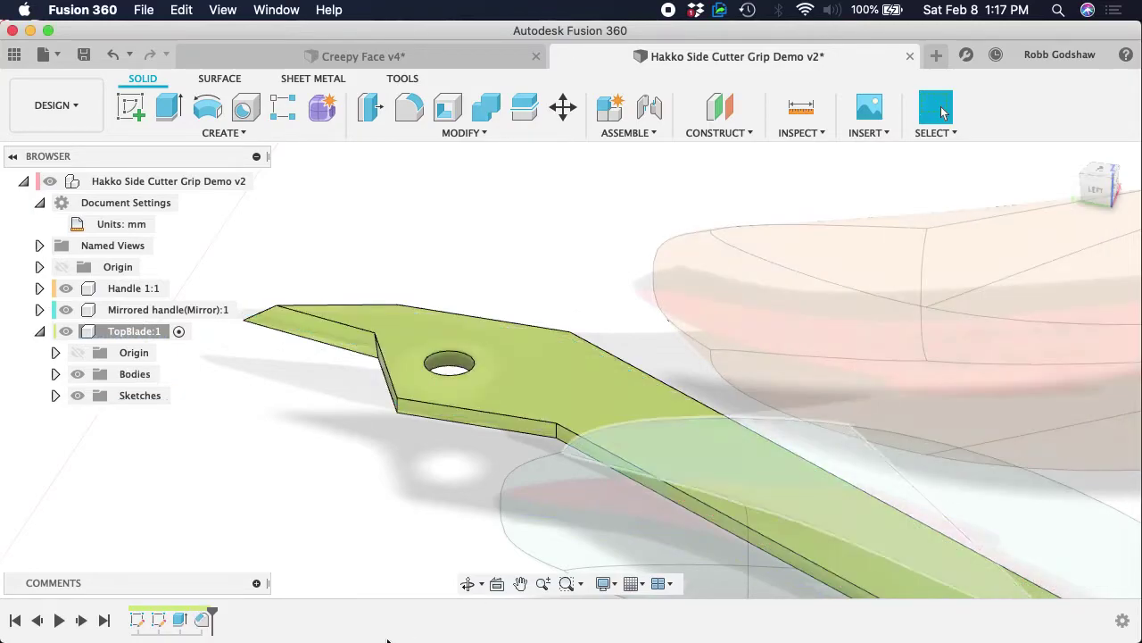
# - Edit the chamfer on the TopBlade's cutting edge and set its distance to thickness
pyautogui.rightClick(205, 622)
pyautogui.click(281, 459)
pyautogui.doubleClick(1029, 288)
pyautogui.write('thickness')
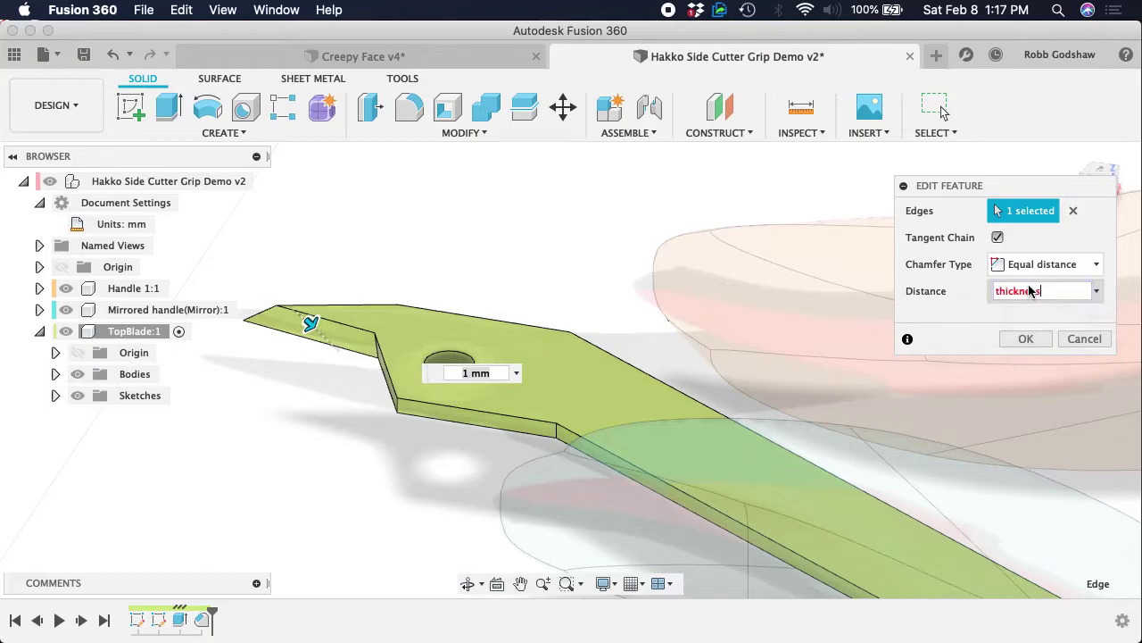
pyautogui.press('Return')
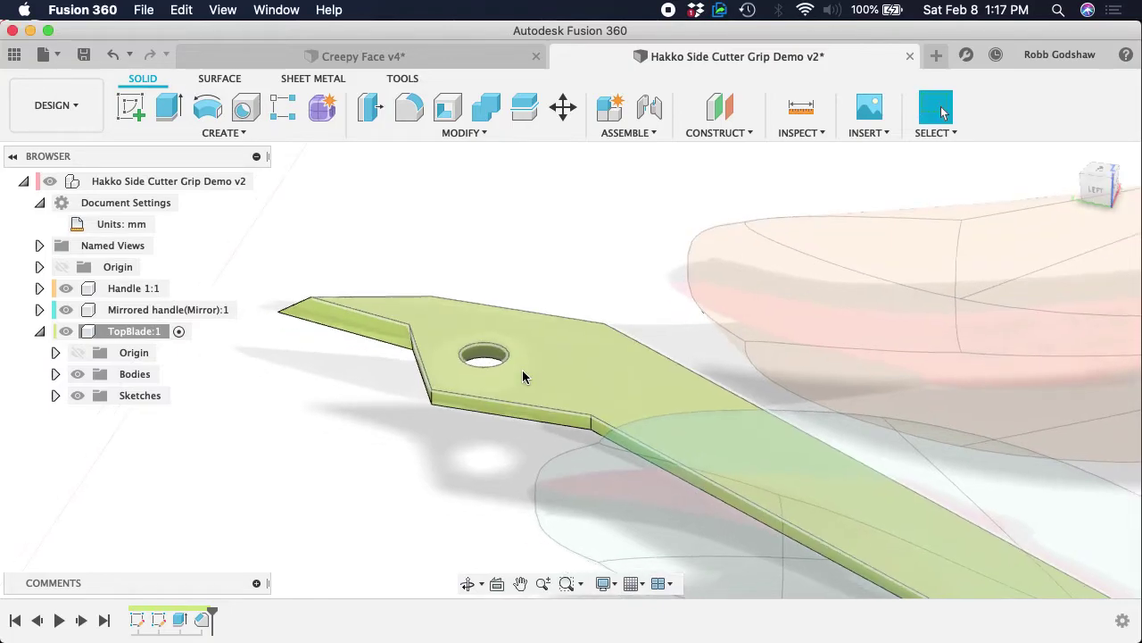
# - Change the user parameter thickness to 2 mm and apply it to the model
pyautogui.click(468, 132)
pyautogui.click(396, 500)
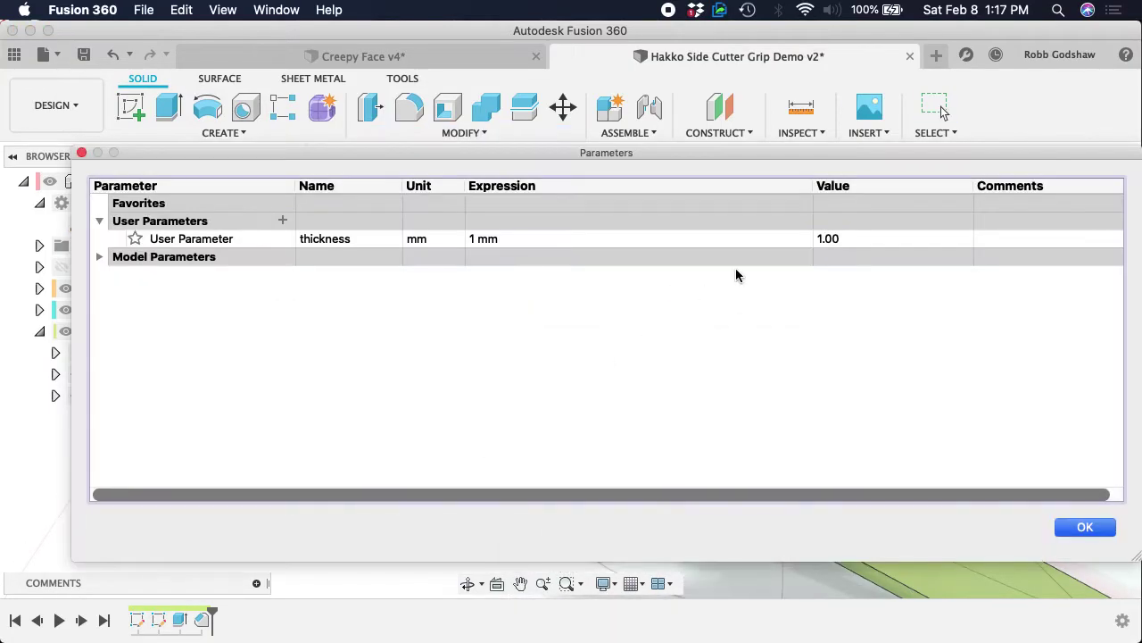
pyautogui.click(679, 237)
pyautogui.click(678, 238)
pyautogui.write('2')
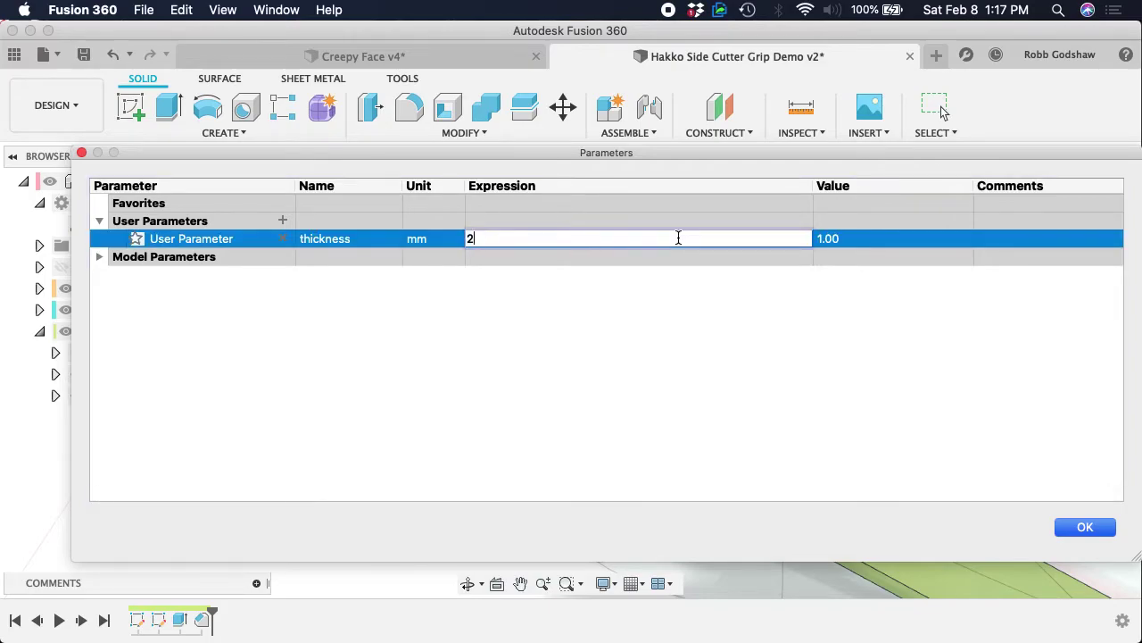
pyautogui.press('Return')
pyautogui.click(1085, 526)
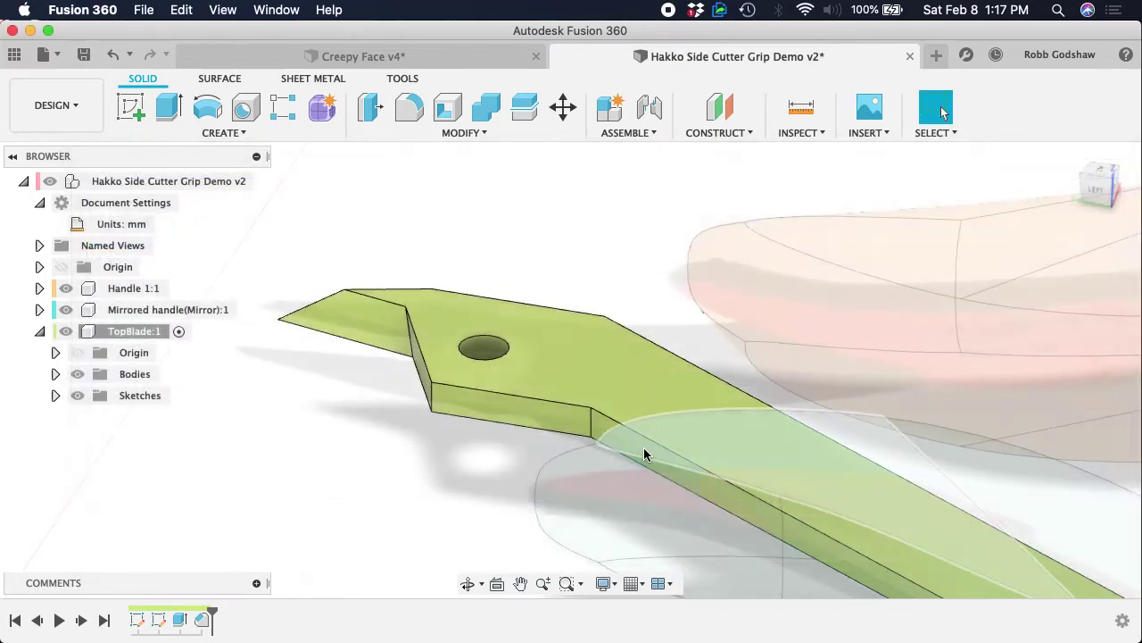
# - Examine the top blade's thickness and chamfer from several sides and compare them with the side cutter photo in the browser
pyautogui.keyDown('shift'); pyautogui.hscroll(-10, 571, 432); pyautogui.keyUp('shift')
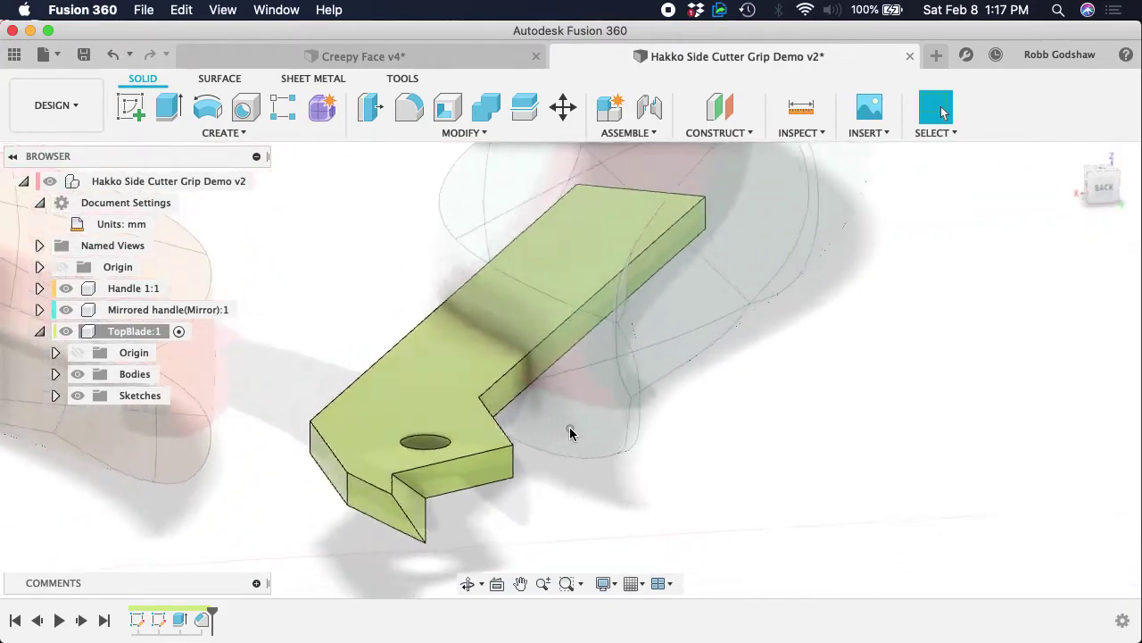
pyautogui.keyDown('shift'); pyautogui.hscroll(4, 571, 433); pyautogui.keyUp('shift')
pyautogui.keyDown('shift'); pyautogui.hscroll(-3, 570, 432); pyautogui.keyUp('shift')
pyautogui.keyDown('shift'); pyautogui.hscroll(3, 570, 433); pyautogui.keyUp('shift')
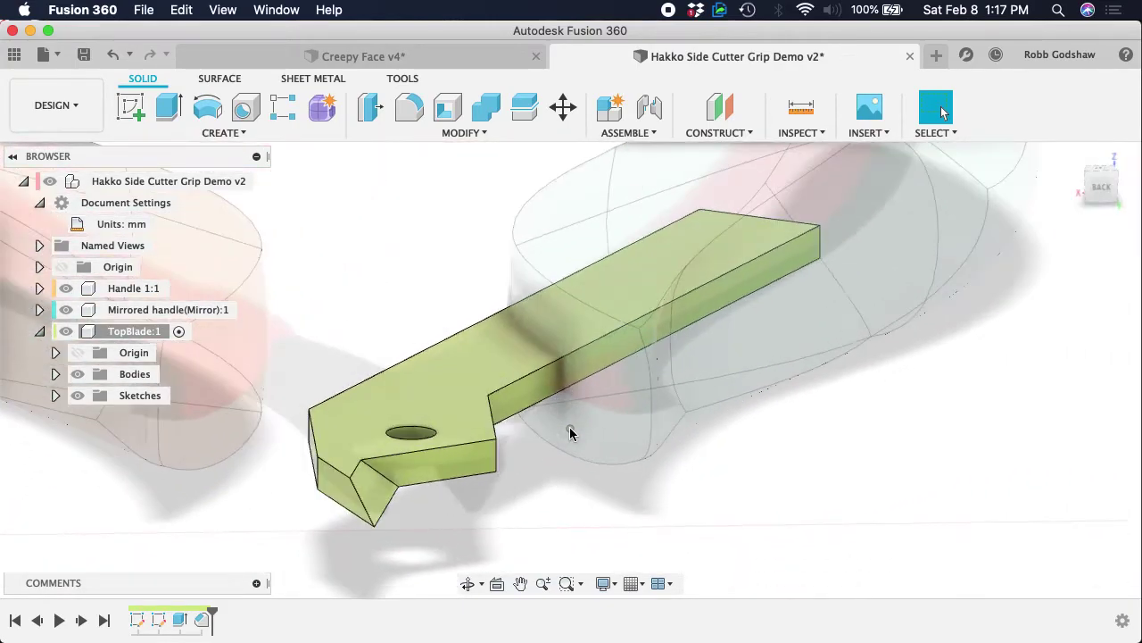
pyautogui.keyDown('shift'); pyautogui.hscroll(-3, 571, 433); pyautogui.keyUp('shift')
pyautogui.keyDown('shift'); pyautogui.hscroll(2, 570, 433); pyautogui.keyUp('shift')
pyautogui.keyDown('shift'); pyautogui.hscroll(8, 571, 432); pyautogui.keyUp('shift')
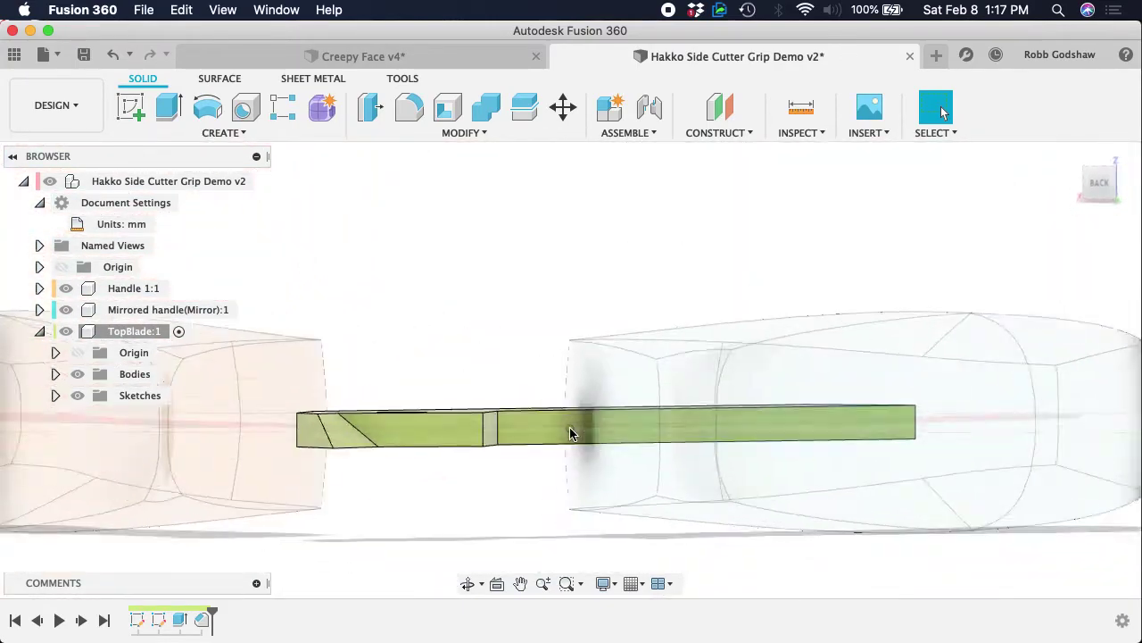
pyautogui.keyDown('shift'); pyautogui.hscroll(-8, 571, 433); pyautogui.keyUp('shift')
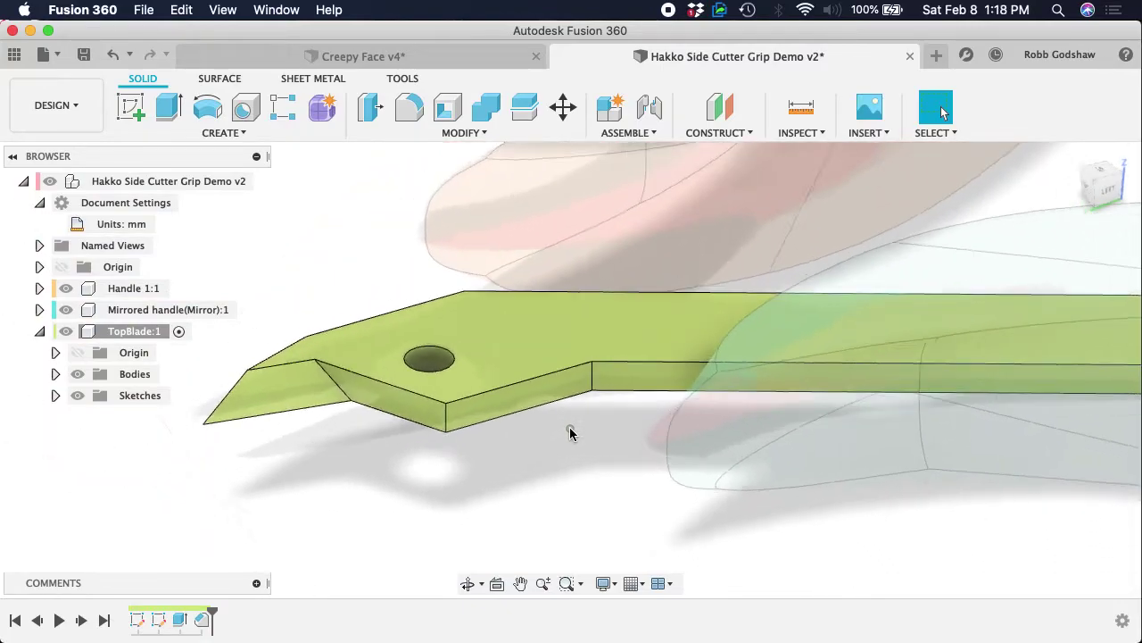
pyautogui.keyDown('shift'); pyautogui.hscroll(8, 570, 433); pyautogui.keyUp('shift')
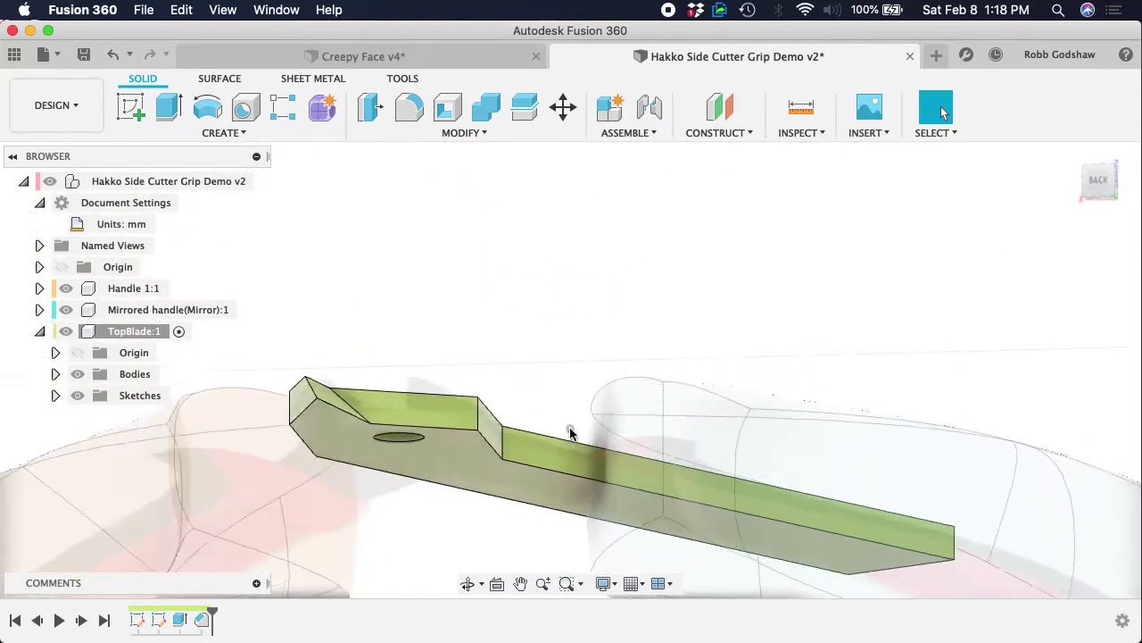
pyautogui.keyDown('shift'); pyautogui.hscroll(3, 570, 433); pyautogui.keyUp('shift')
pyautogui.hotkey('ctrl', 'Right')
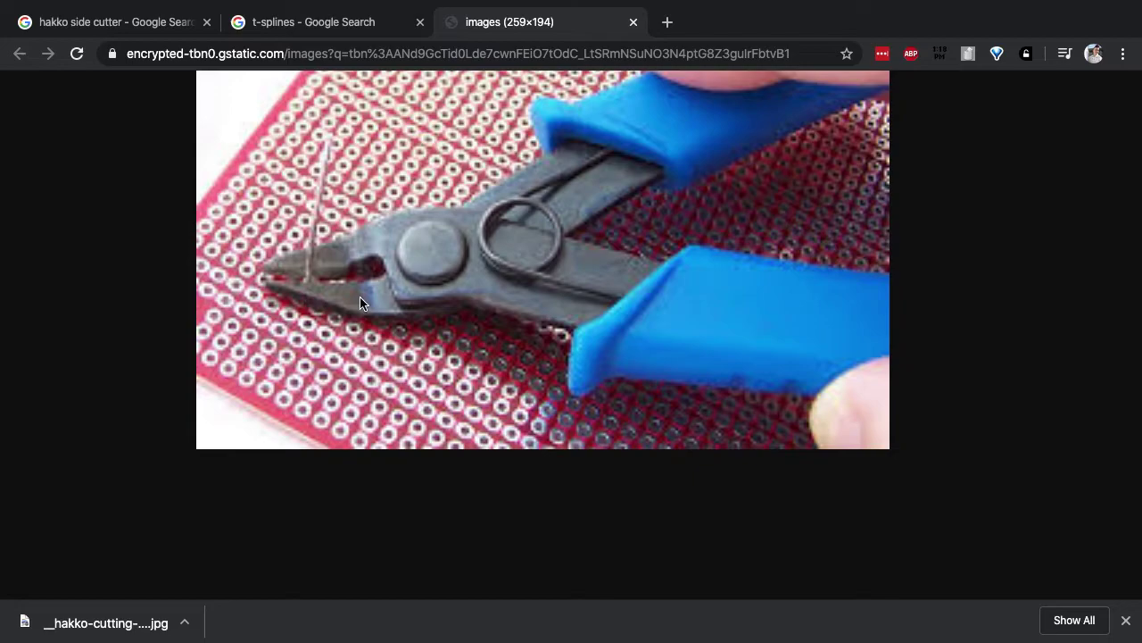
pyautogui.scroll(2, 368, 296)
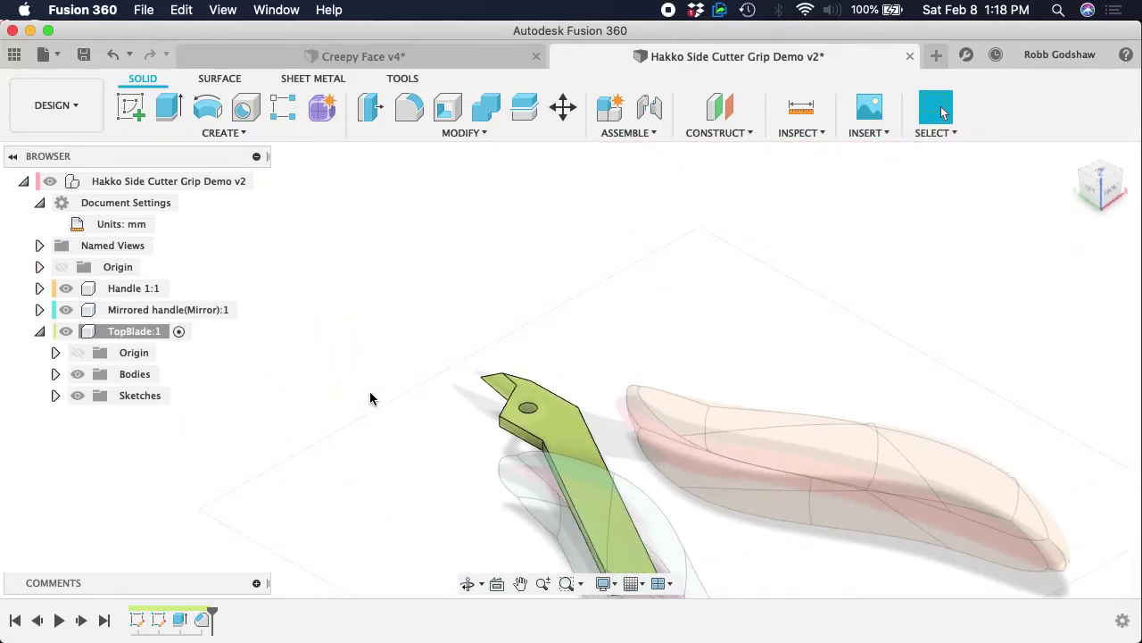
# - Activate the root component and create an empty, activated component named BottomBlade under it
pyautogui.moveTo(250, 183)
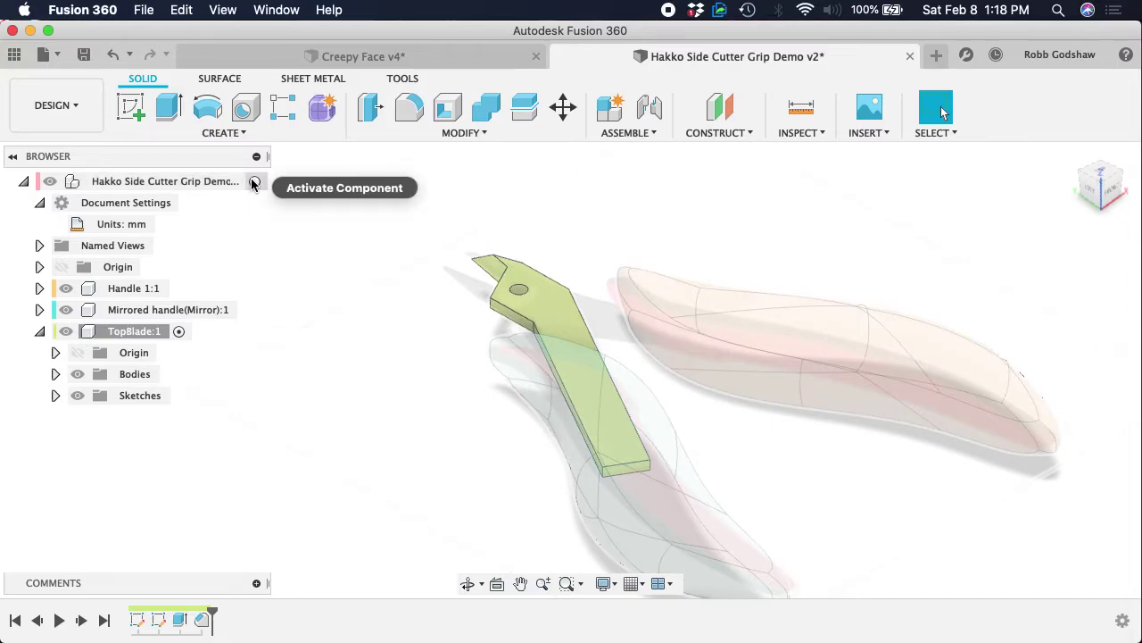
pyautogui.click(255, 181)
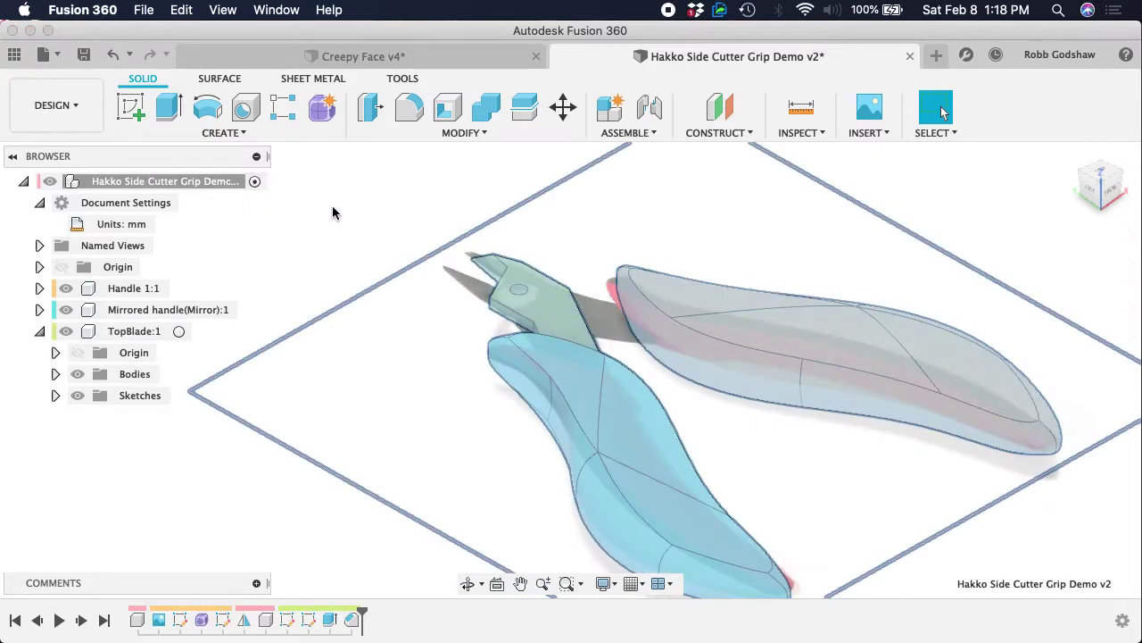
pyautogui.click(616, 106)
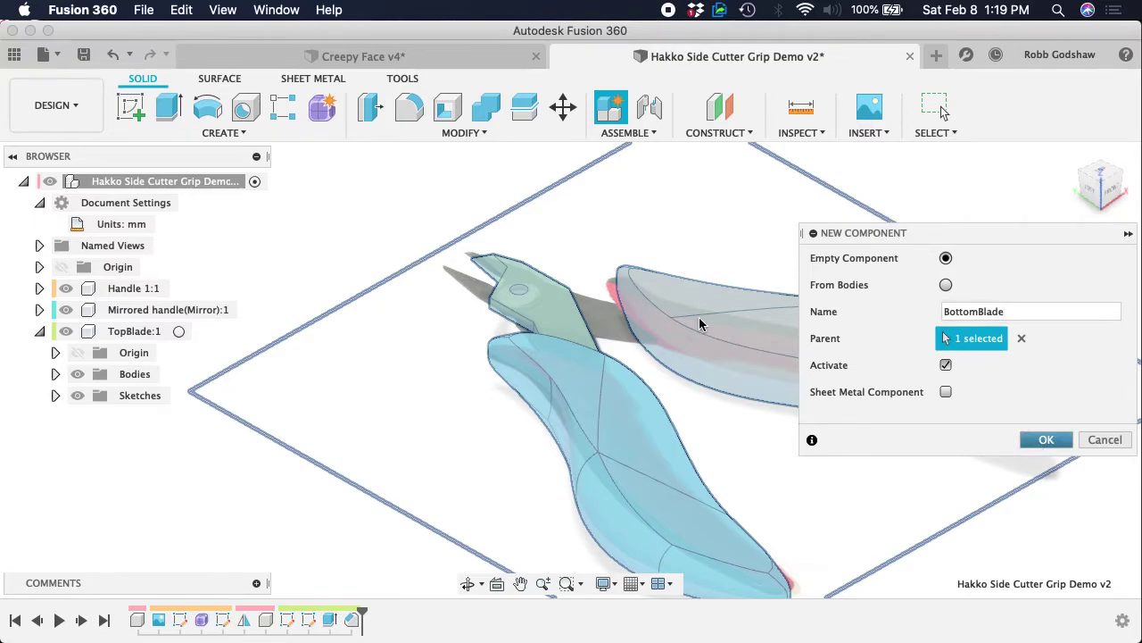
pyautogui.press('Return')
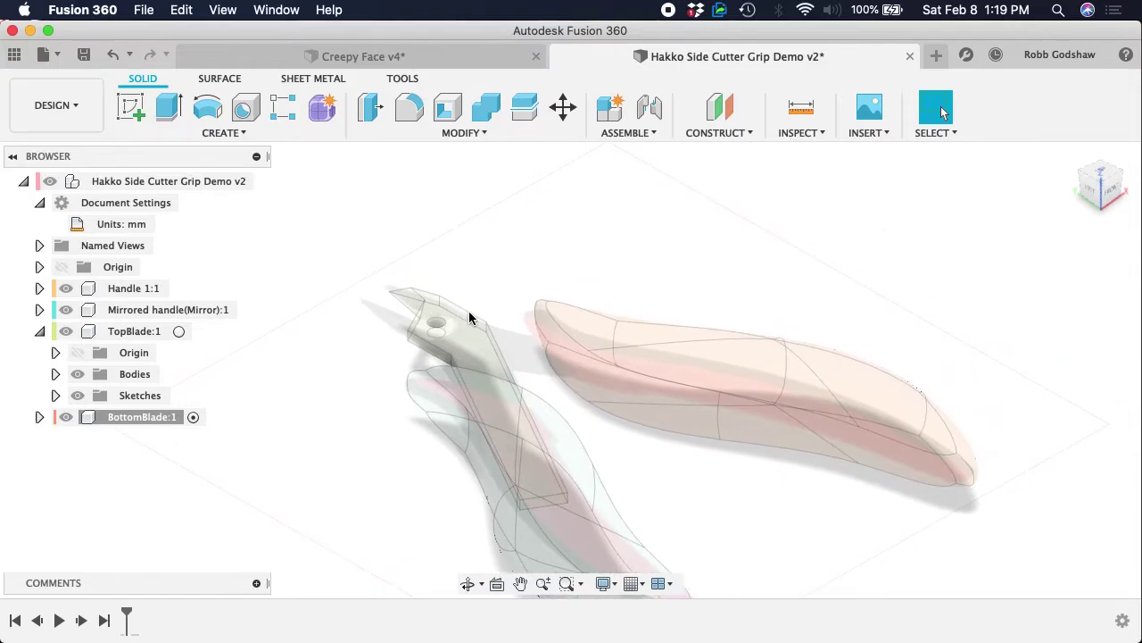
# - Create a sketch on the horizontal origin plane in BottomBlade and finish it without drawing any geometry
pyautogui.click(131, 108)
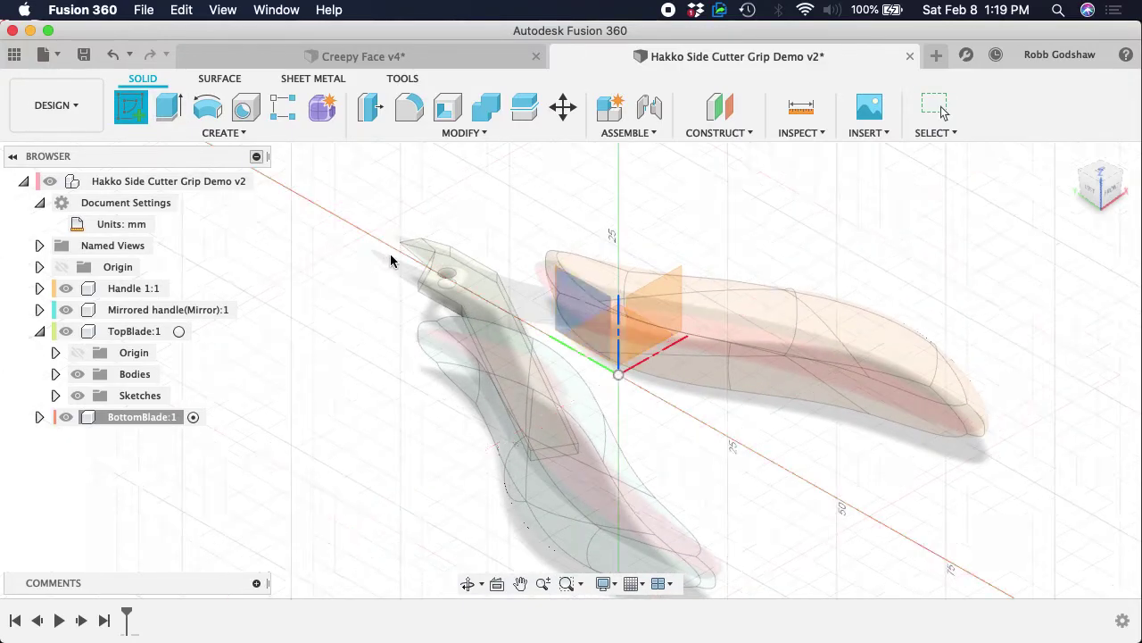
pyautogui.click(620, 353)
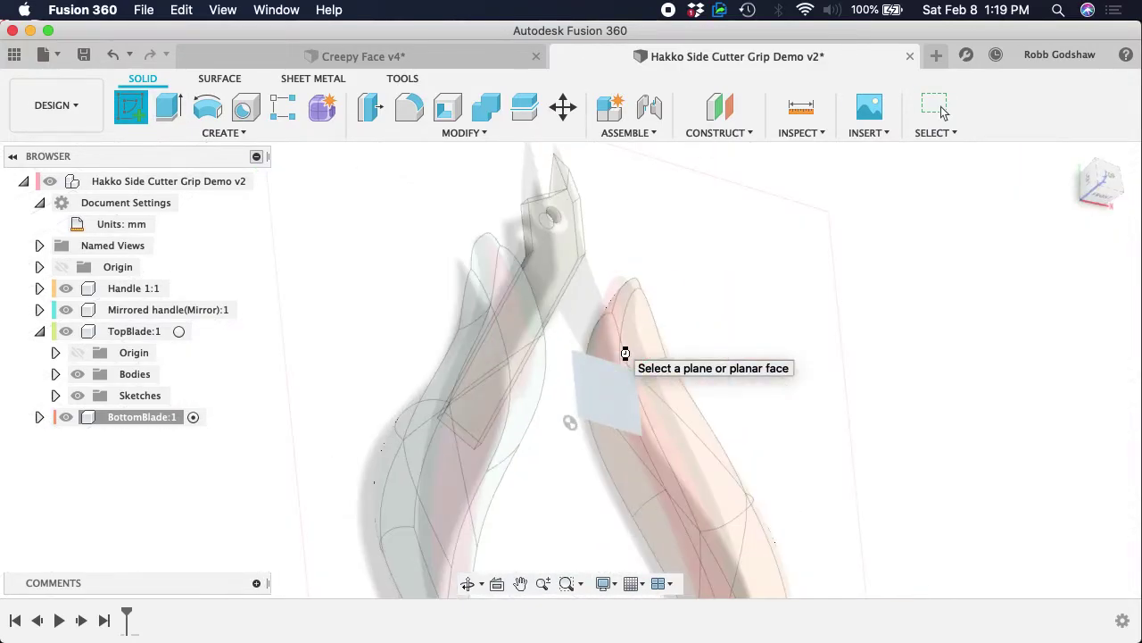
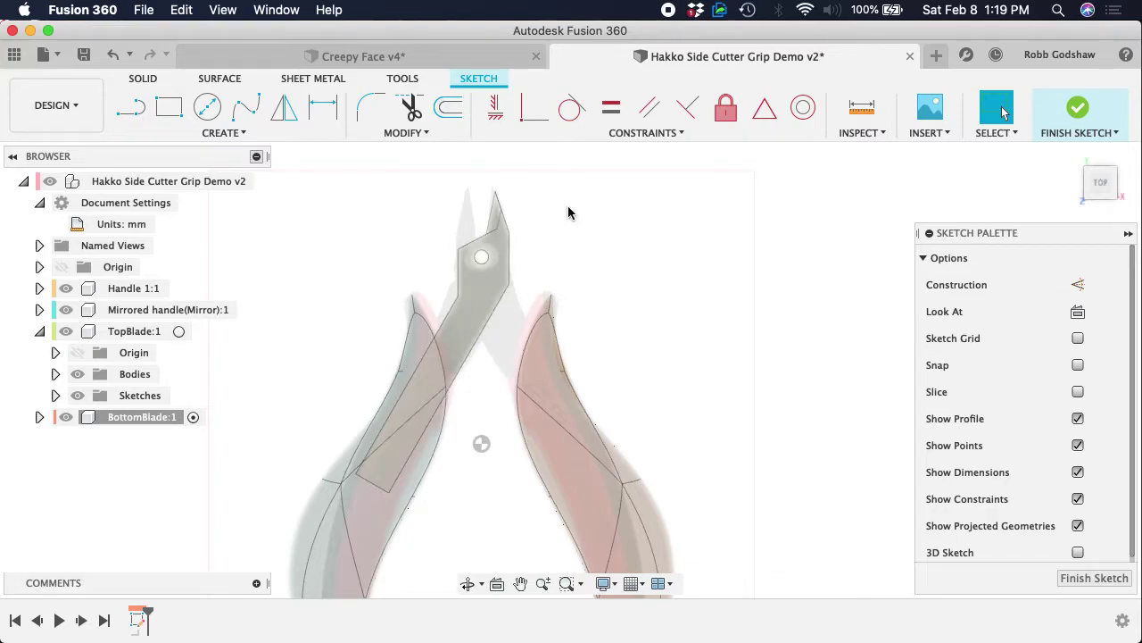
pyautogui.scroll(1, 568, 212)
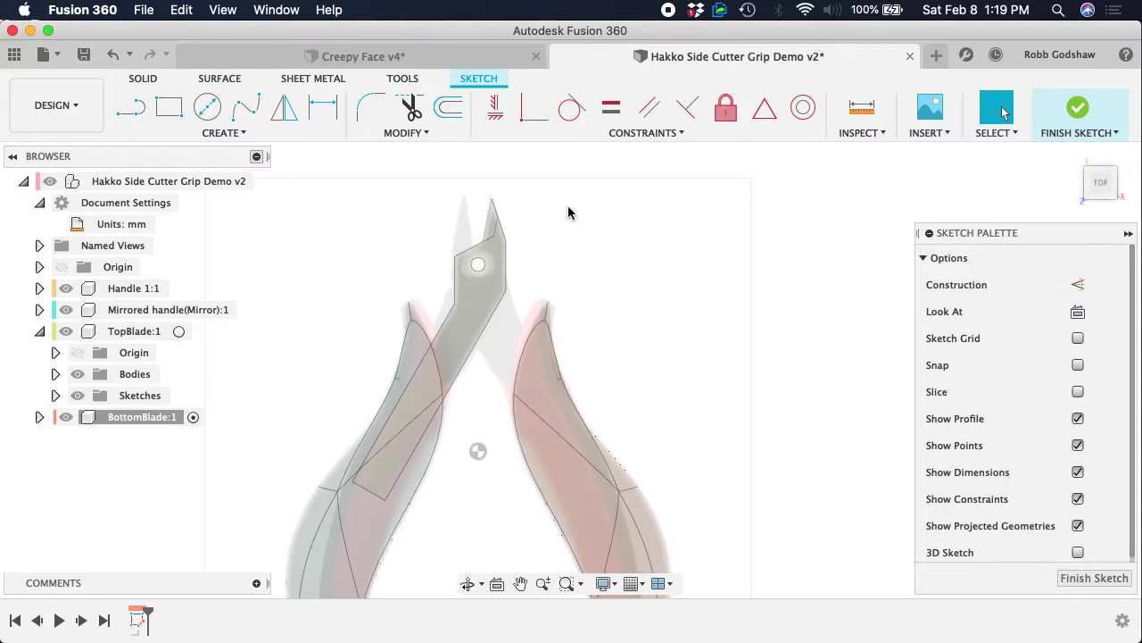
pyautogui.click(1078, 109)
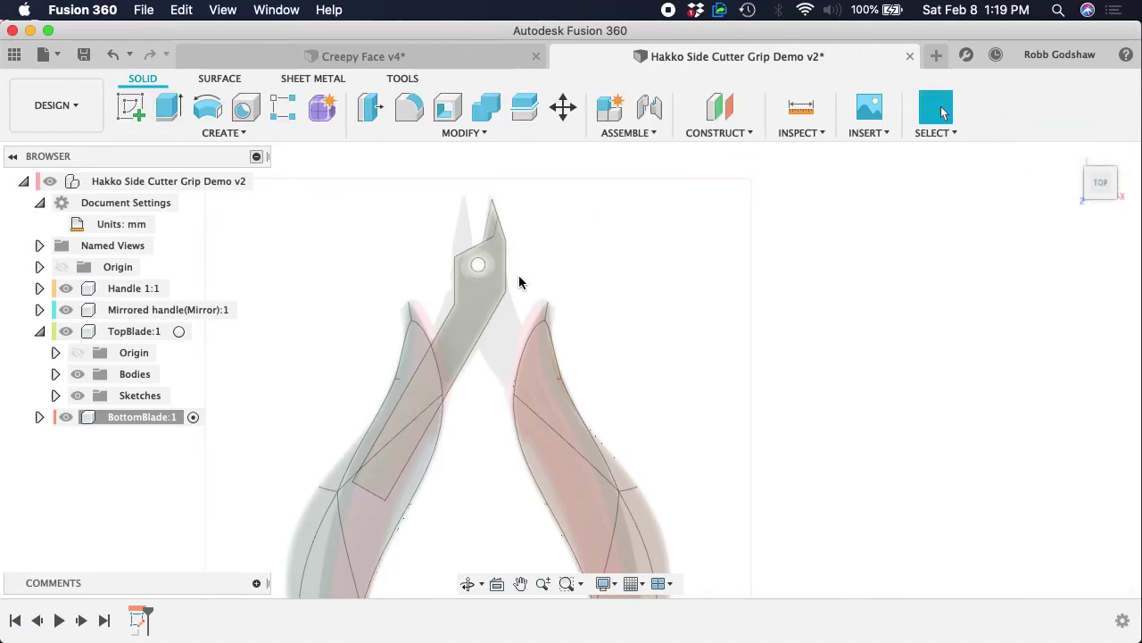
# - Mirror the TopBlade component across the horizontal origin plane
pyautogui.click(224, 132)
pyautogui.click(200, 513)
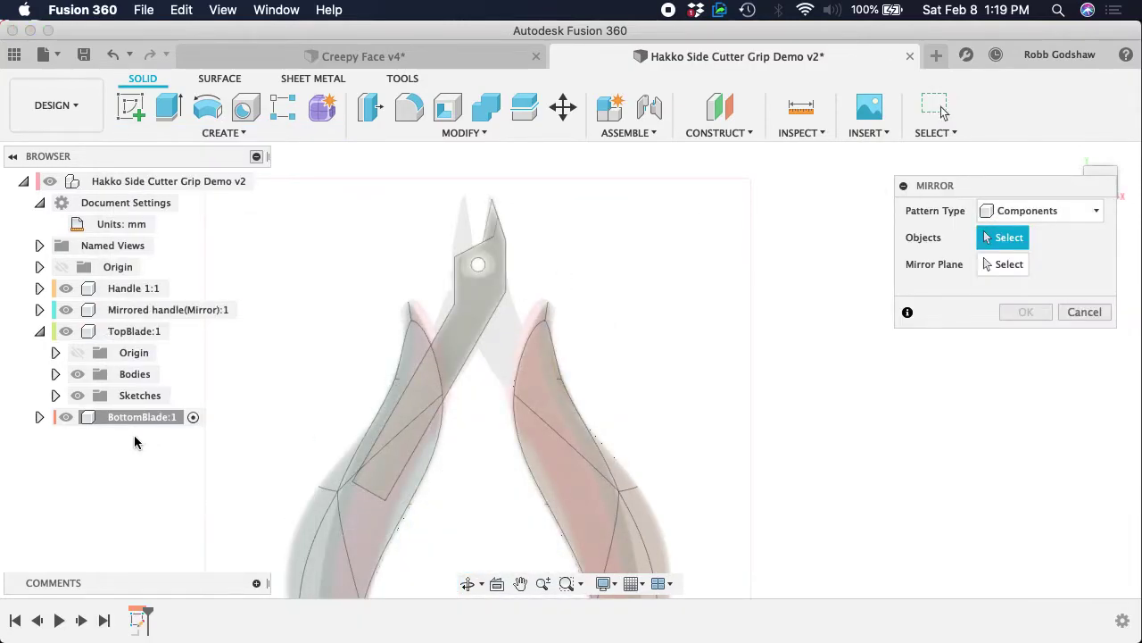
pyautogui.click(130, 337)
pyautogui.click(1014, 267)
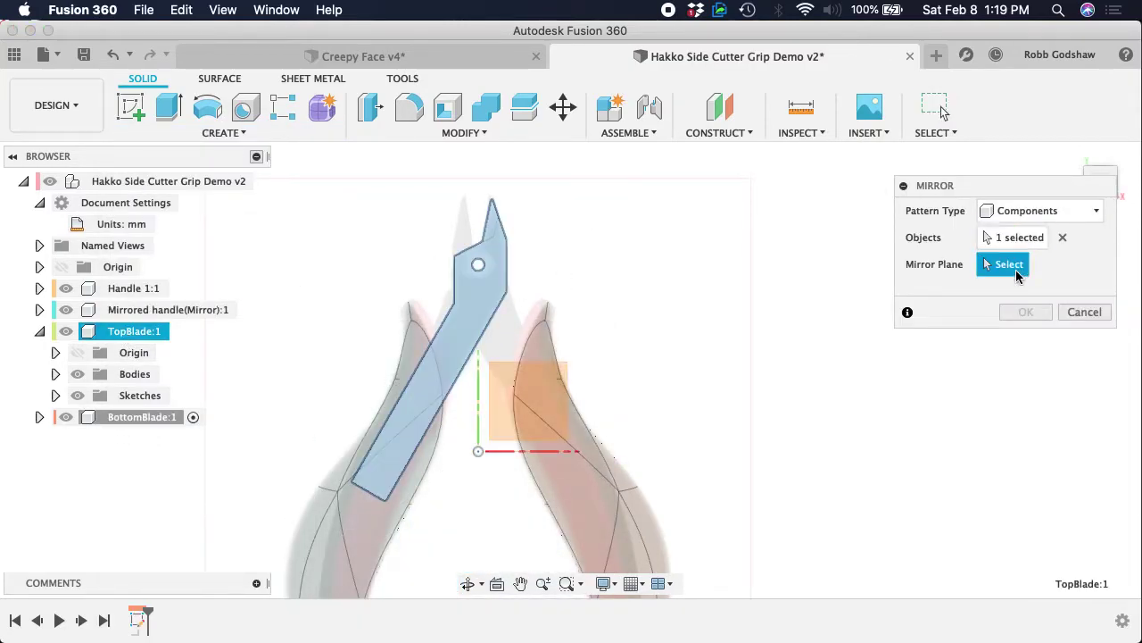
pyautogui.hscroll(2, 557, 307)
pyautogui.keyDown('shift'); pyautogui.hscroll(10, 557, 307); pyautogui.keyUp('shift')
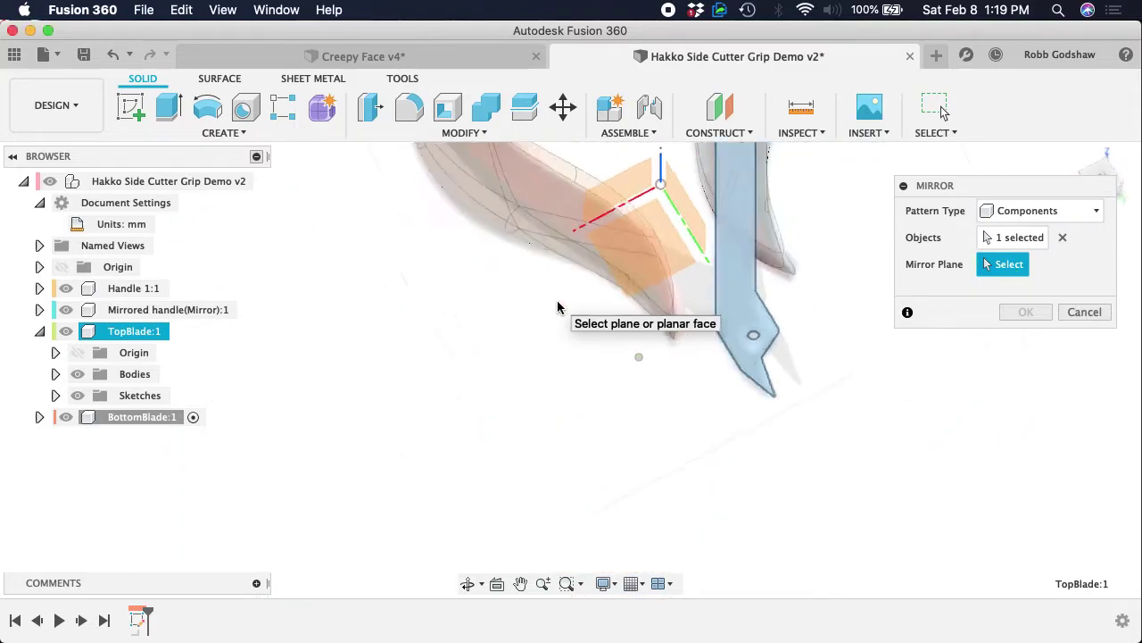
pyautogui.keyDown('shift'); pyautogui.hscroll(10, 557, 307); pyautogui.keyUp('shift')
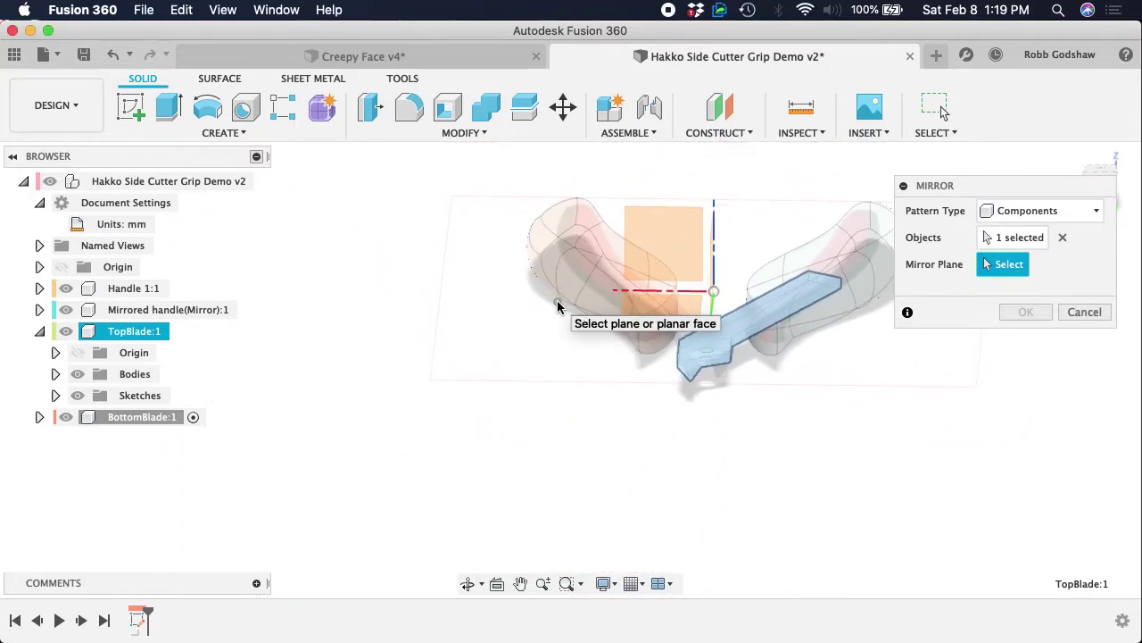
pyautogui.keyDown('shift'); pyautogui.hscroll(5, 557, 307); pyautogui.keyUp('shift')
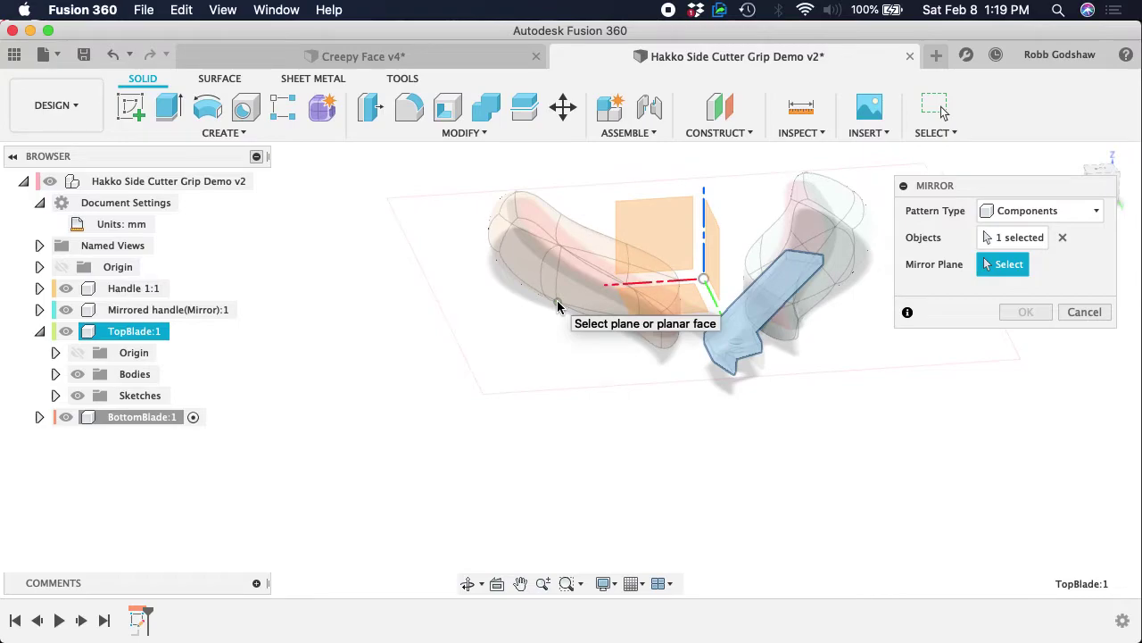
pyautogui.click(692, 300)
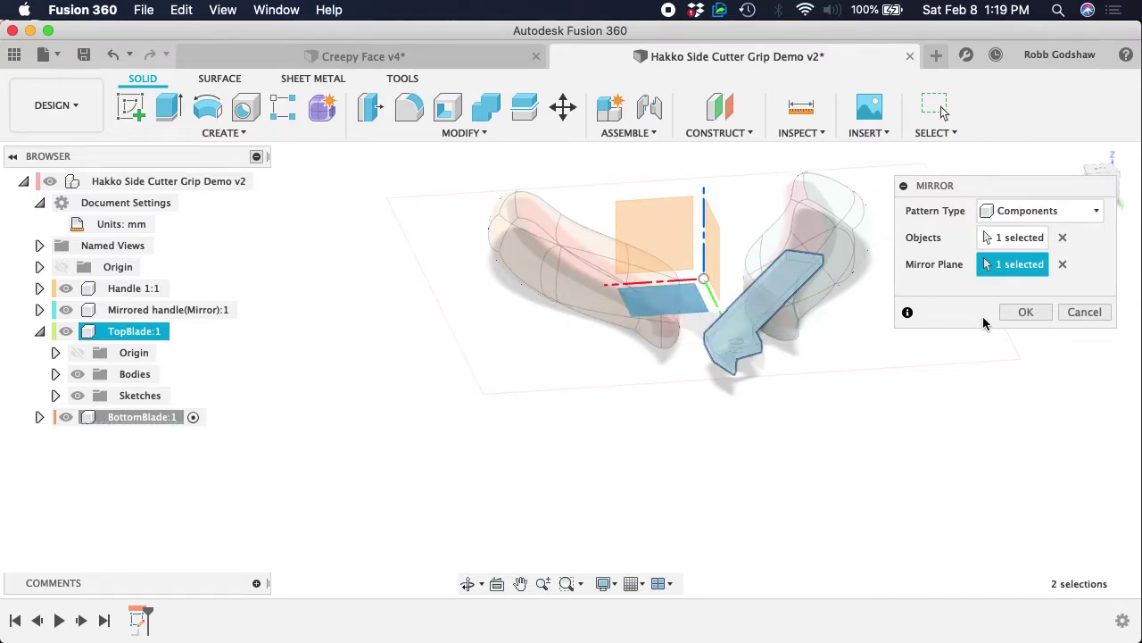
pyautogui.click(1022, 313)
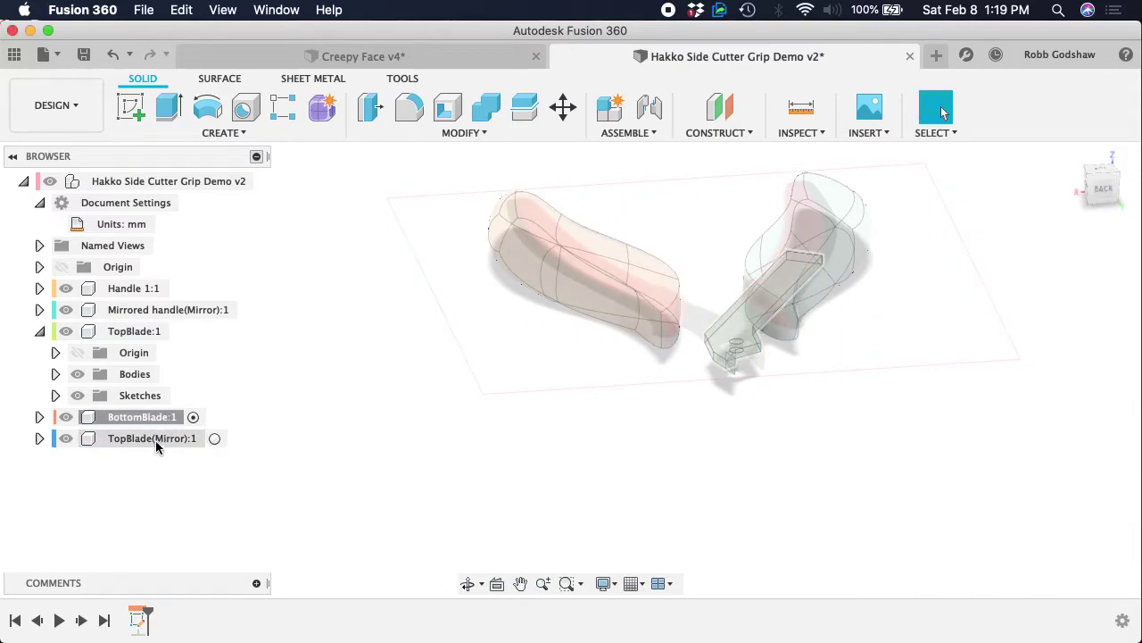
# - Activate the mirrored blade component and delete the BottomBlade component despite its timeline references
pyautogui.click(212, 438)
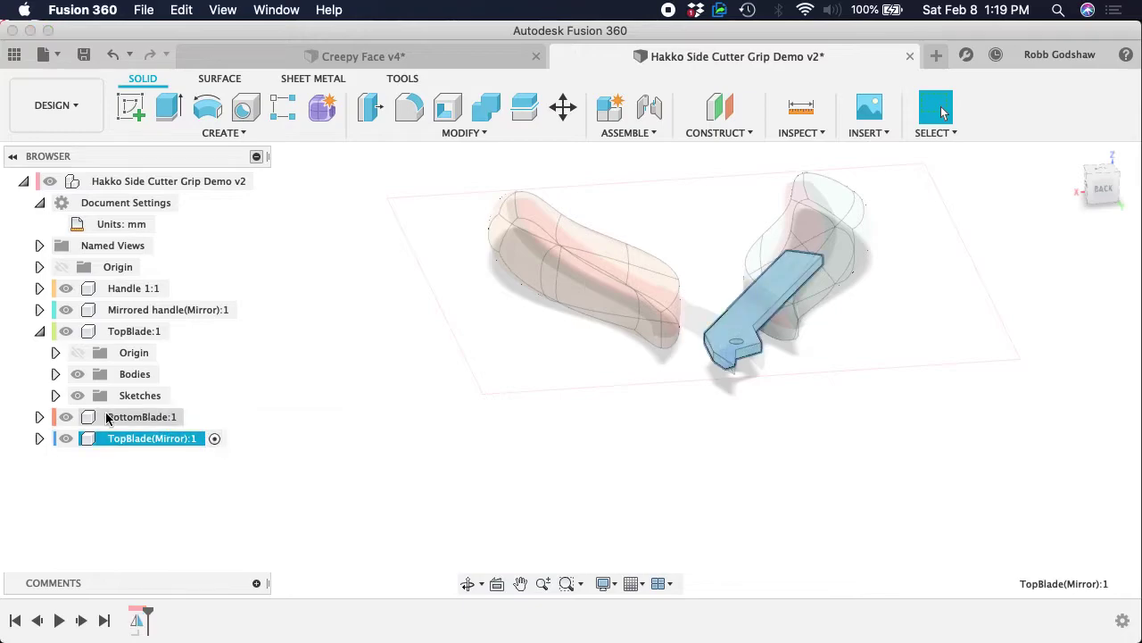
pyautogui.click(101, 420)
pyautogui.rightClick(101, 420)
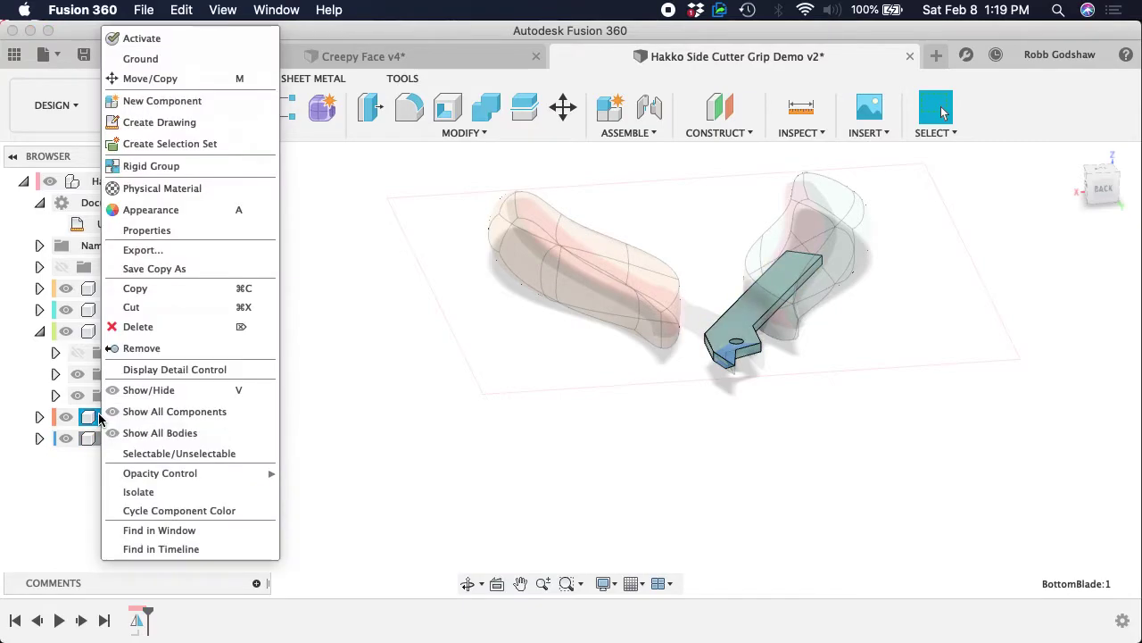
pyautogui.click(141, 329)
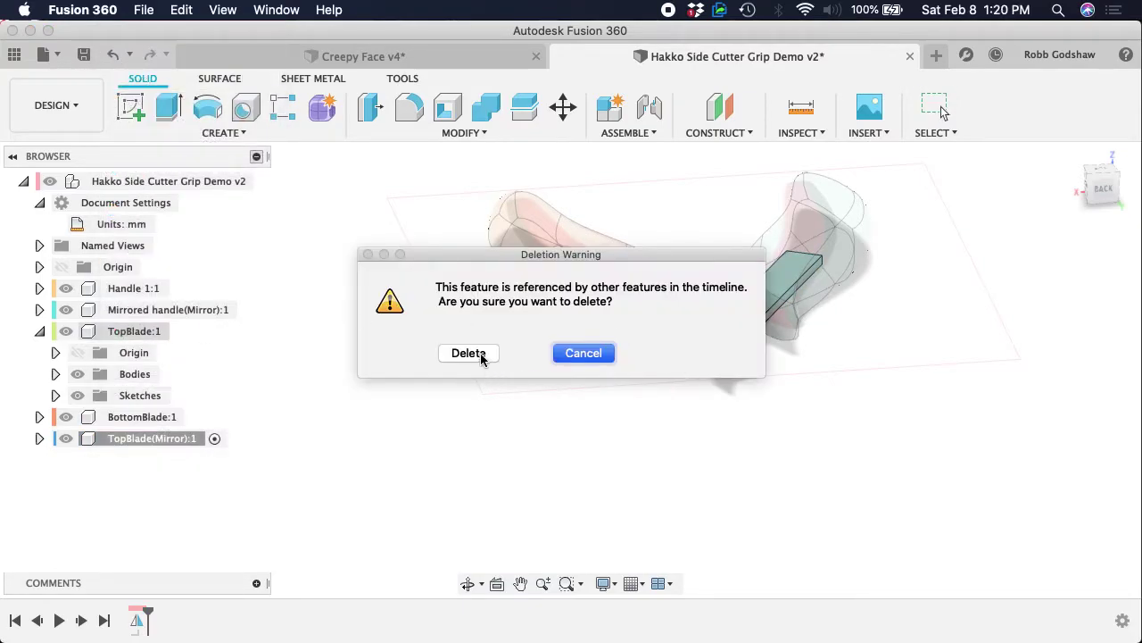
pyautogui.click(468, 354)
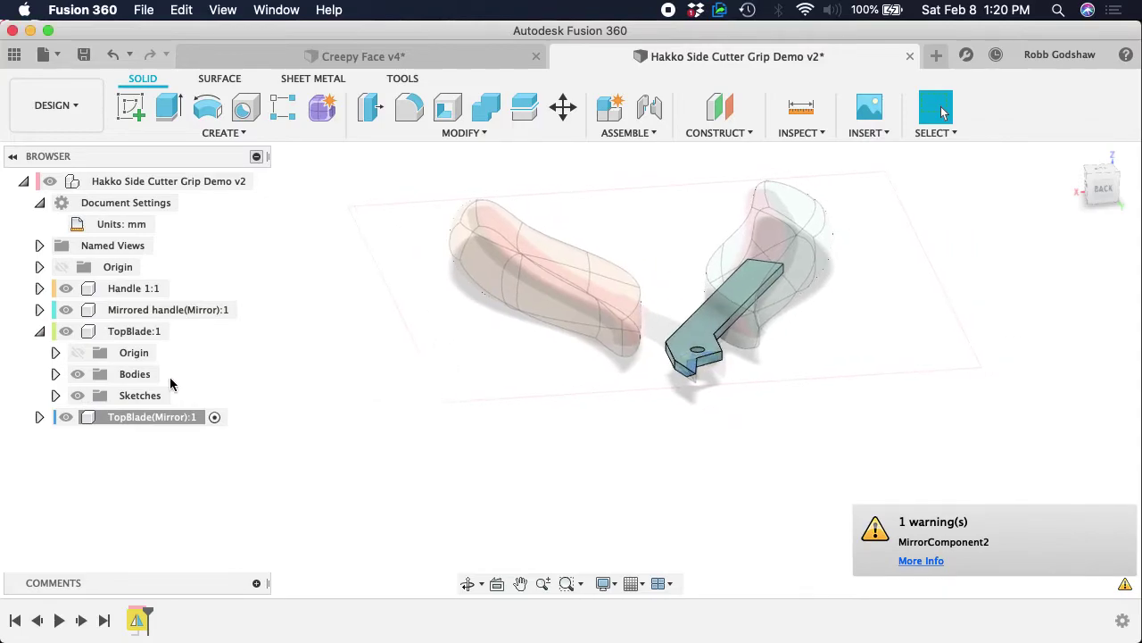
# - Activate the TopBlade component, then undo that activation and the deletion of BottomBlade
pyautogui.click(134, 331)
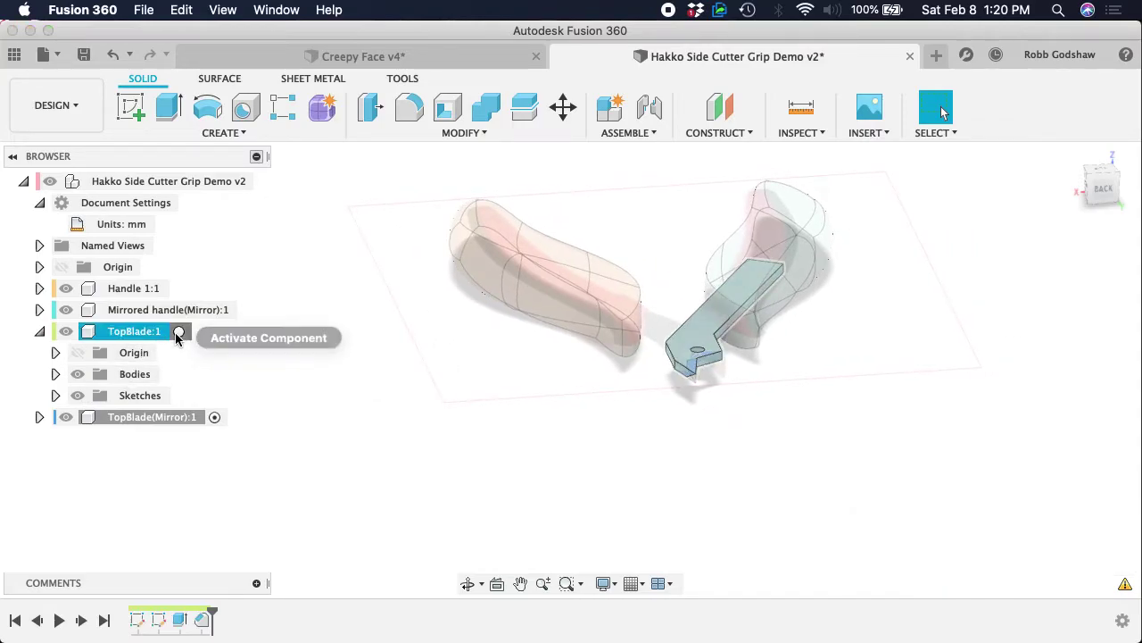
pyautogui.click(179, 332)
pyautogui.press('super+z')
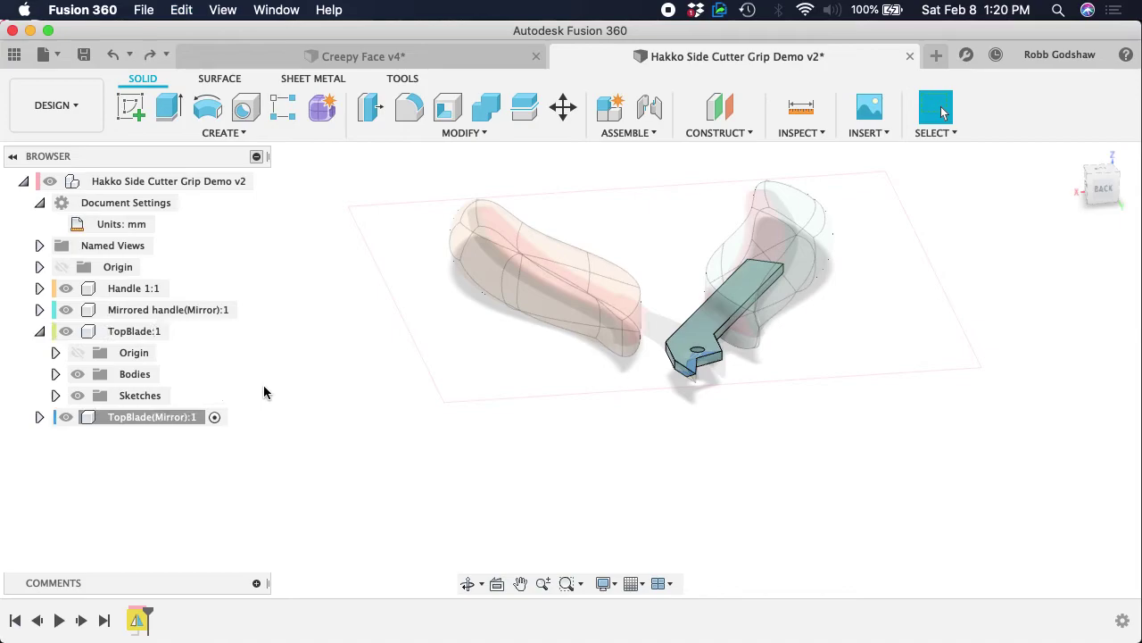
pyautogui.press('super+z')
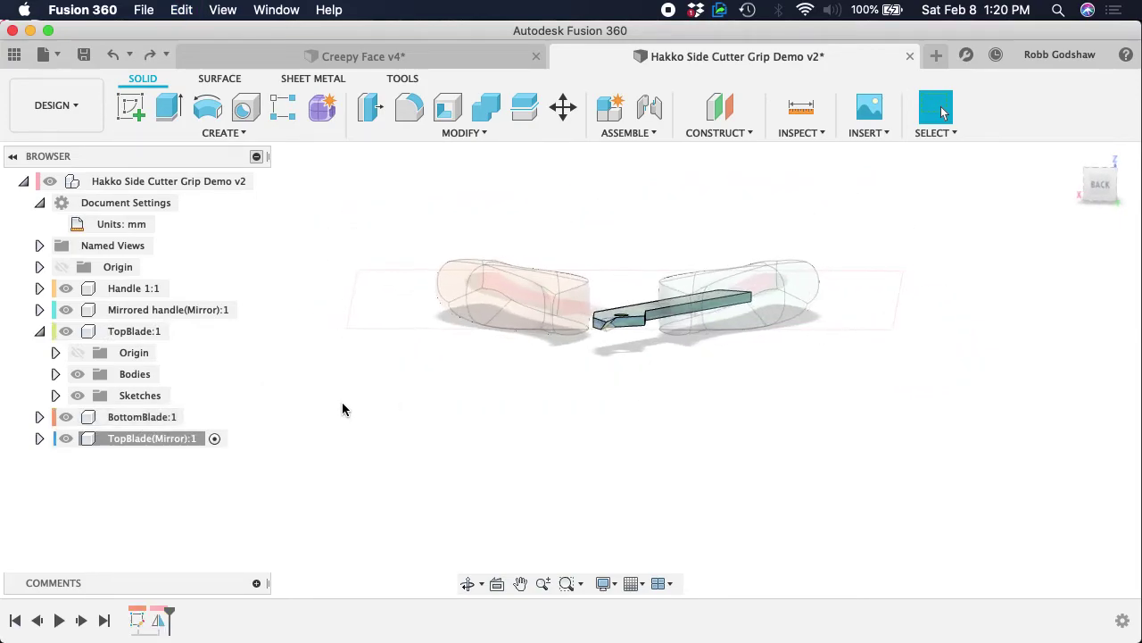
# - Inspect the mirrored blade's tip up close and undo the mirror of TopBlade
pyautogui.scroll(8, 588, 286)
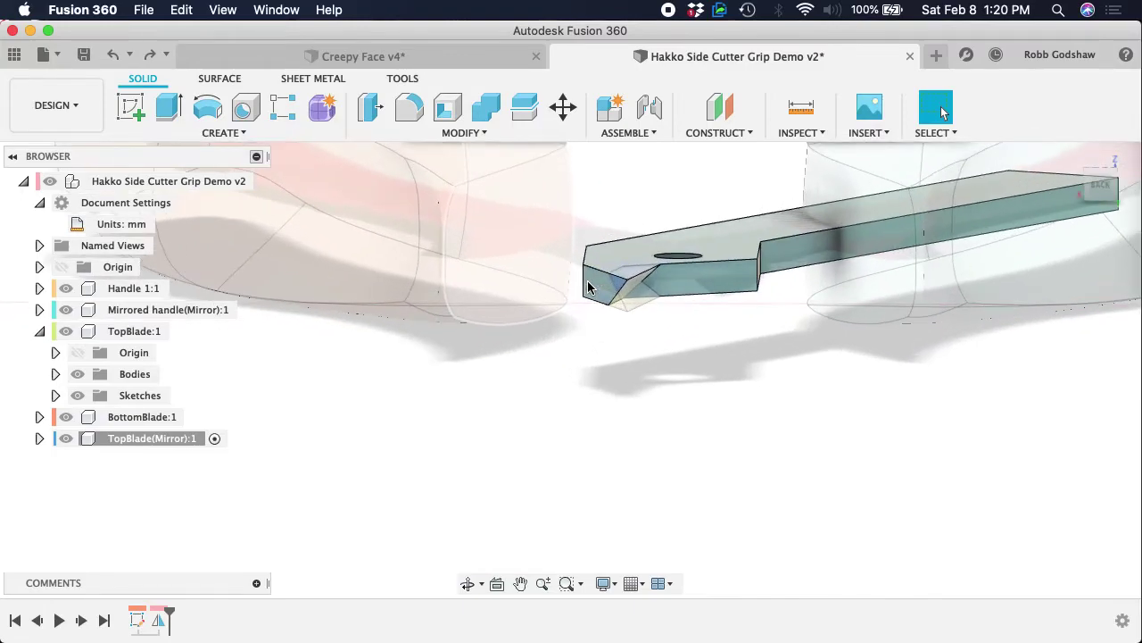
pyautogui.scroll(5, 589, 286)
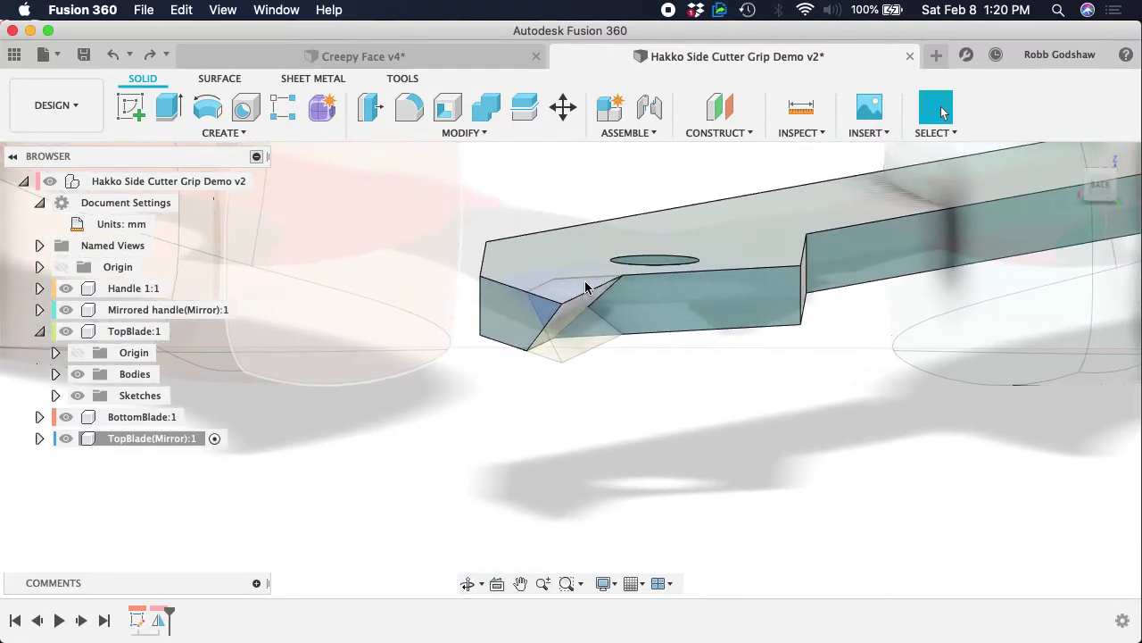
pyautogui.press('super+z')
pyautogui.press('super+z')
pyautogui.press('super+z')
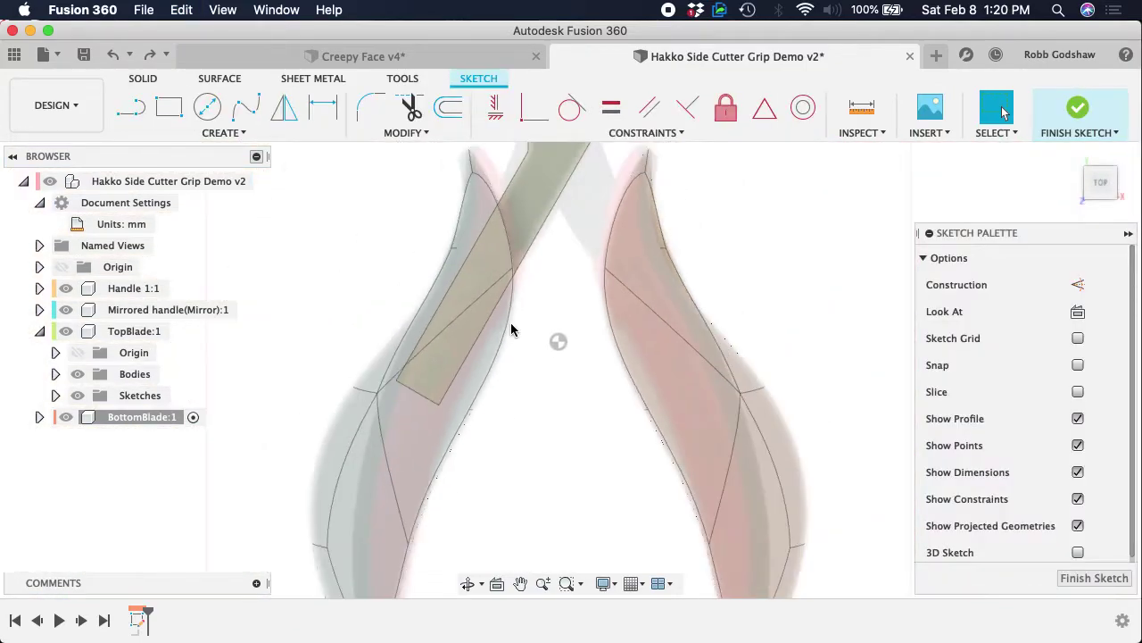
# - Undo the empty sketch in BottomBlade and activate the root component
pyautogui.scroll(5, 510, 322)
pyautogui.keyDown('shift'); pyautogui.scroll(-5, 510, 322); pyautogui.keyUp('shift')
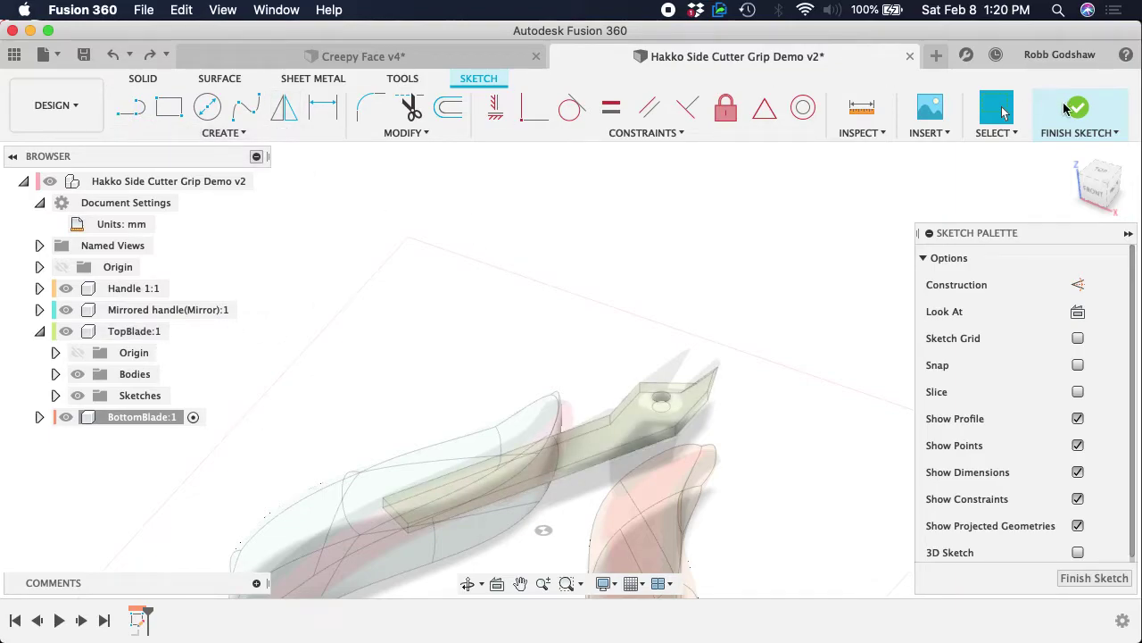
pyautogui.press('super+z')
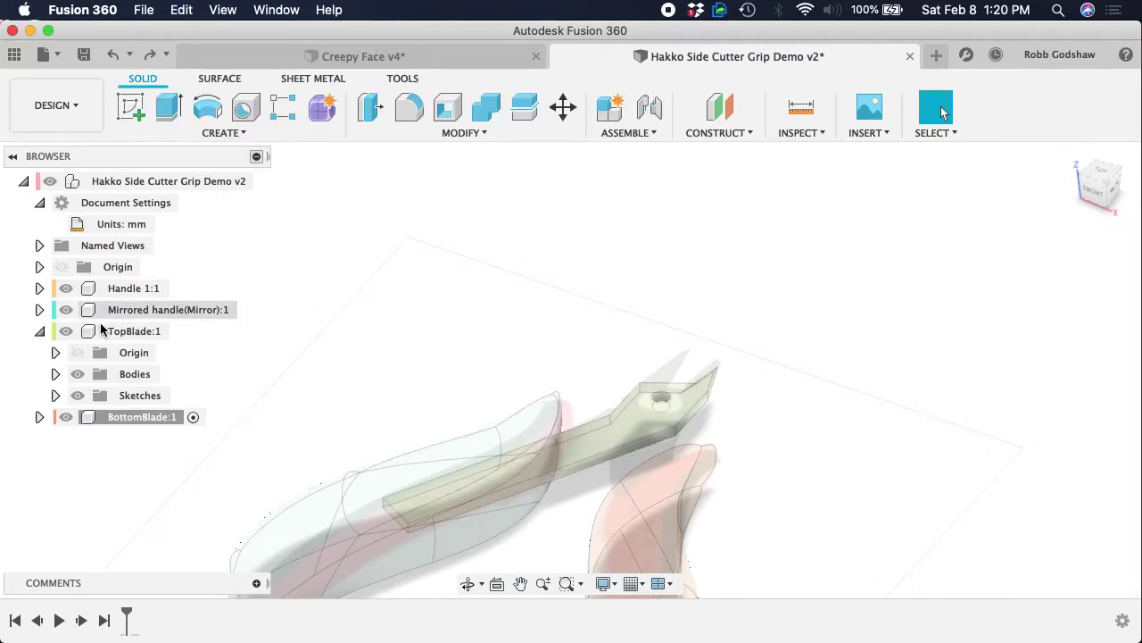
pyautogui.click(254, 181)
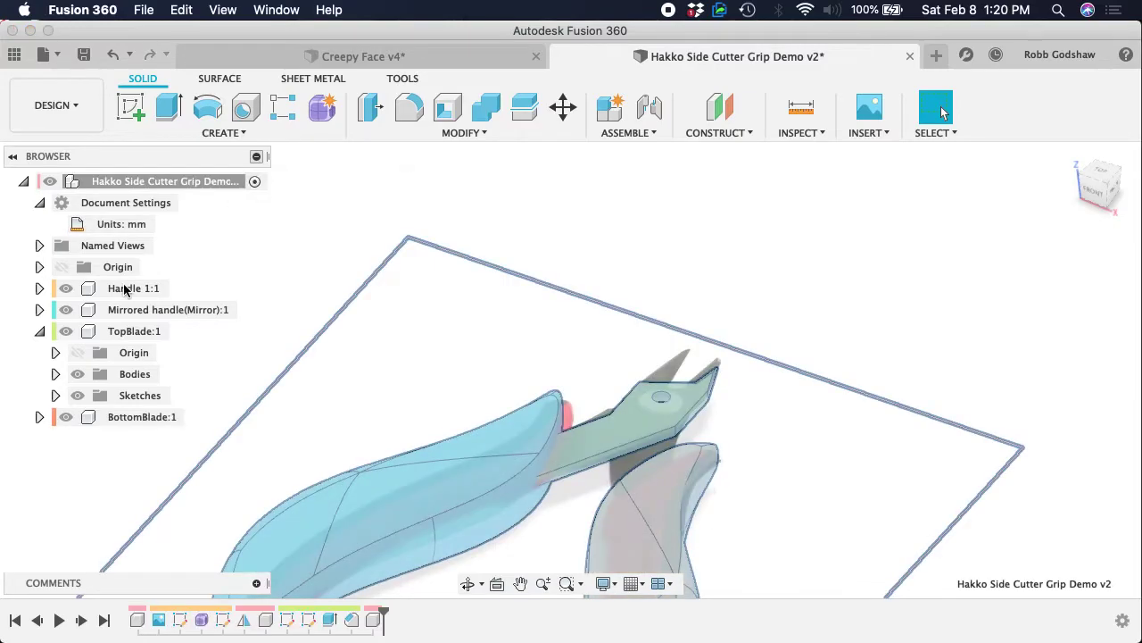
pyautogui.click(40, 331)
# - Examine the top blade's orientation and its position between the two handles from several sides
pyautogui.scroll(-3, 622, 246)
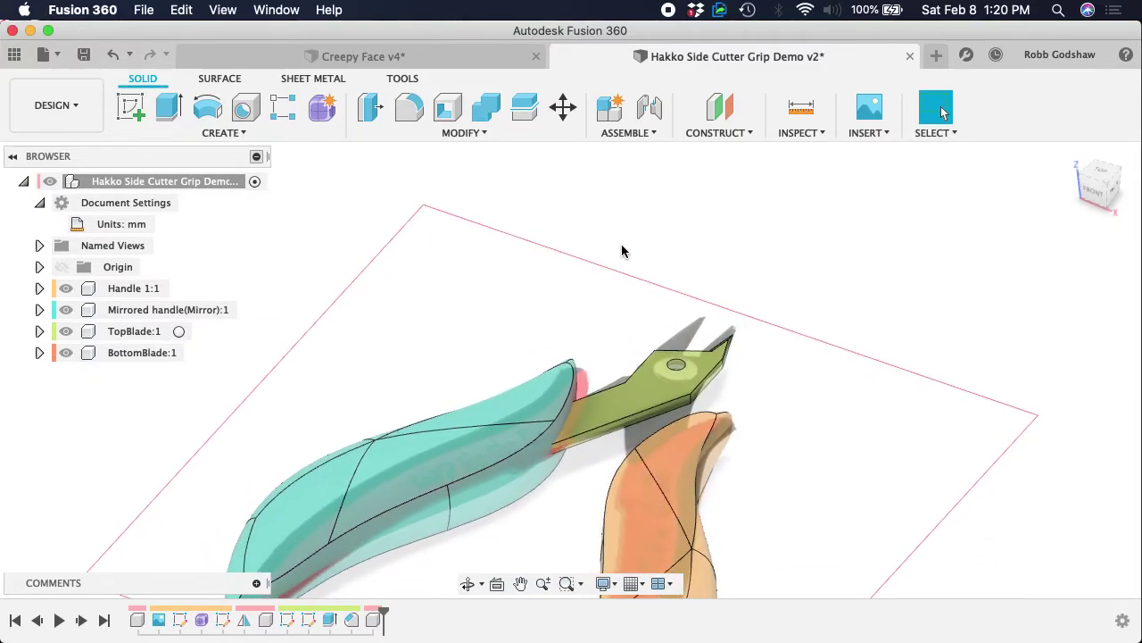
pyautogui.keyDown('shift'); pyautogui.hscroll(10, 622, 245); pyautogui.keyUp('shift')
pyautogui.keyDown('shift'); pyautogui.hscroll(5, 622, 250); pyautogui.keyUp('shift')
pyautogui.keyDown('shift'); pyautogui.scroll(-5, 622, 250); pyautogui.keyUp('shift')
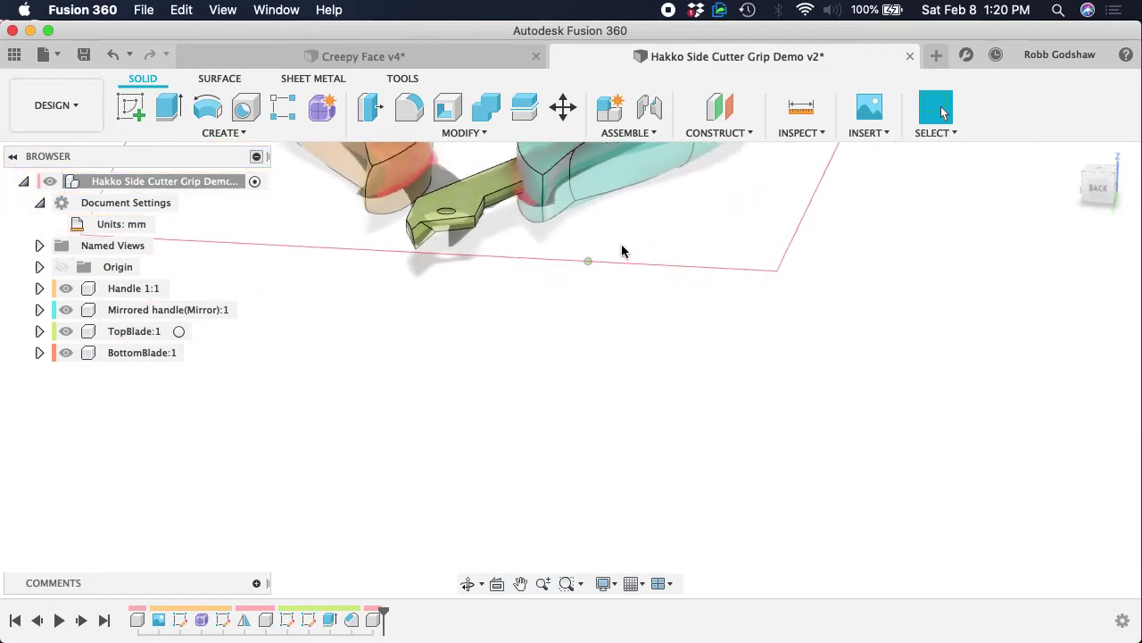
pyautogui.keyDown('shift'); pyautogui.hscroll(-5, 622, 251); pyautogui.keyUp('shift')
pyautogui.keyDown('shift'); pyautogui.hscroll(5, 622, 251); pyautogui.keyUp('shift')
pyautogui.keyDown('shift'); pyautogui.scroll(5, 622, 251); pyautogui.keyUp('shift')
pyautogui.keyDown('shift'); pyautogui.scroll(-5, 622, 251); pyautogui.keyUp('shift')
pyautogui.keyDown('shift'); pyautogui.hscroll(-5, 623, 250); pyautogui.keyUp('shift')
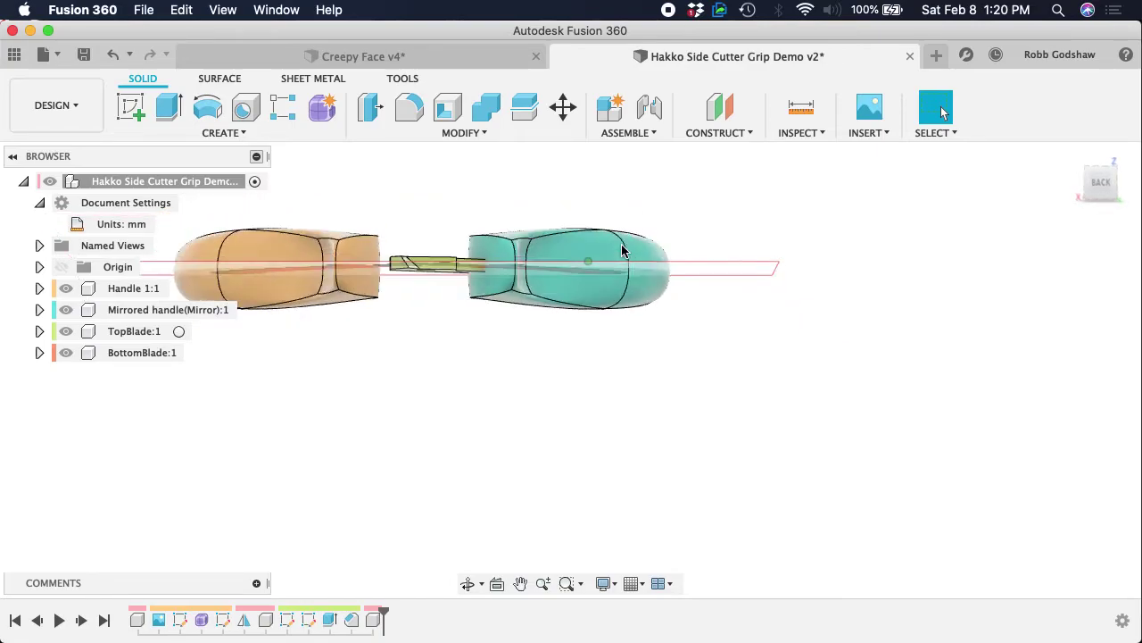
pyautogui.keyDown('shift'); pyautogui.hscroll(-5, 622, 251); pyautogui.keyUp('shift')
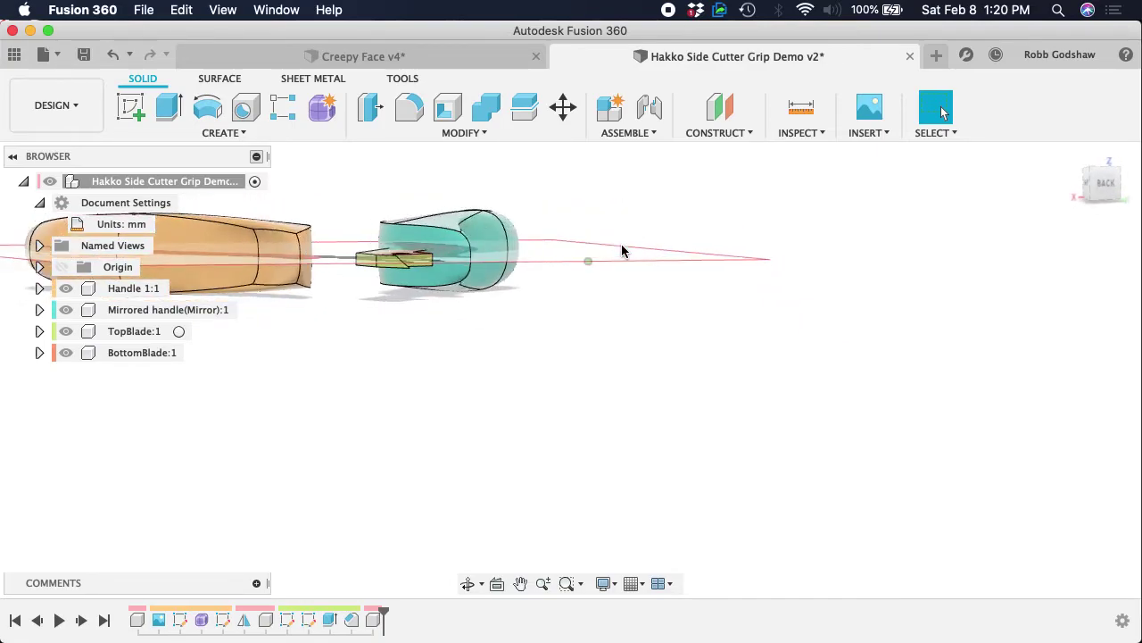
pyautogui.keyDown('shift'); pyautogui.hscroll(5, 622, 251); pyautogui.keyUp('shift')
pyautogui.keyDown('shift'); pyautogui.scroll(5, 622, 251); pyautogui.keyUp('shift')
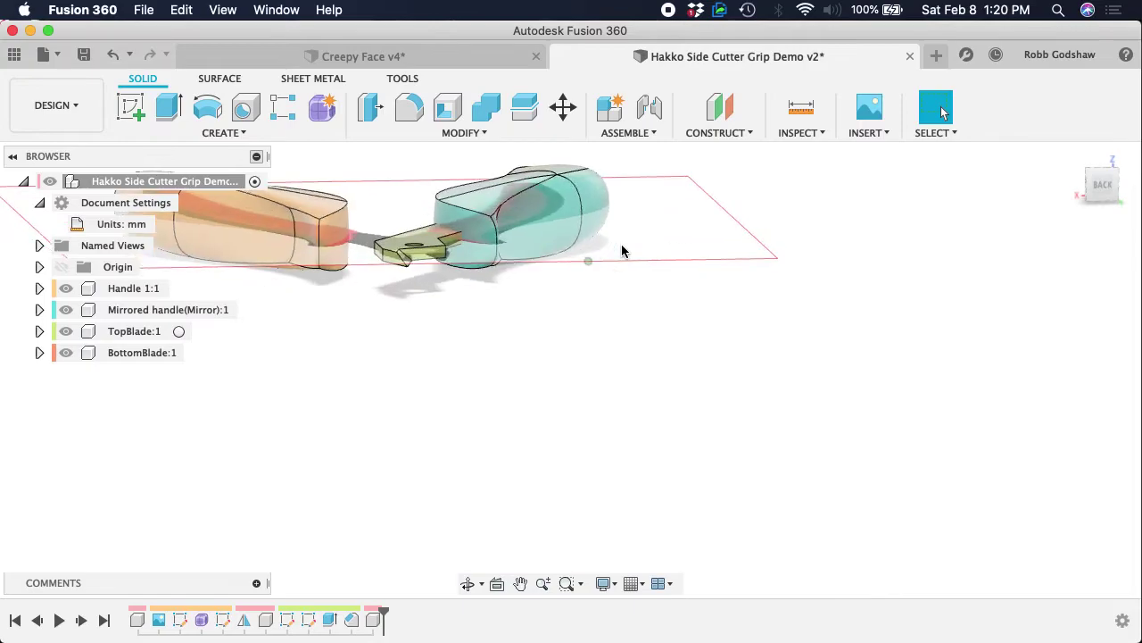
pyautogui.keyDown('shift'); pyautogui.scroll(-5, 486, 310); pyautogui.keyUp('shift')
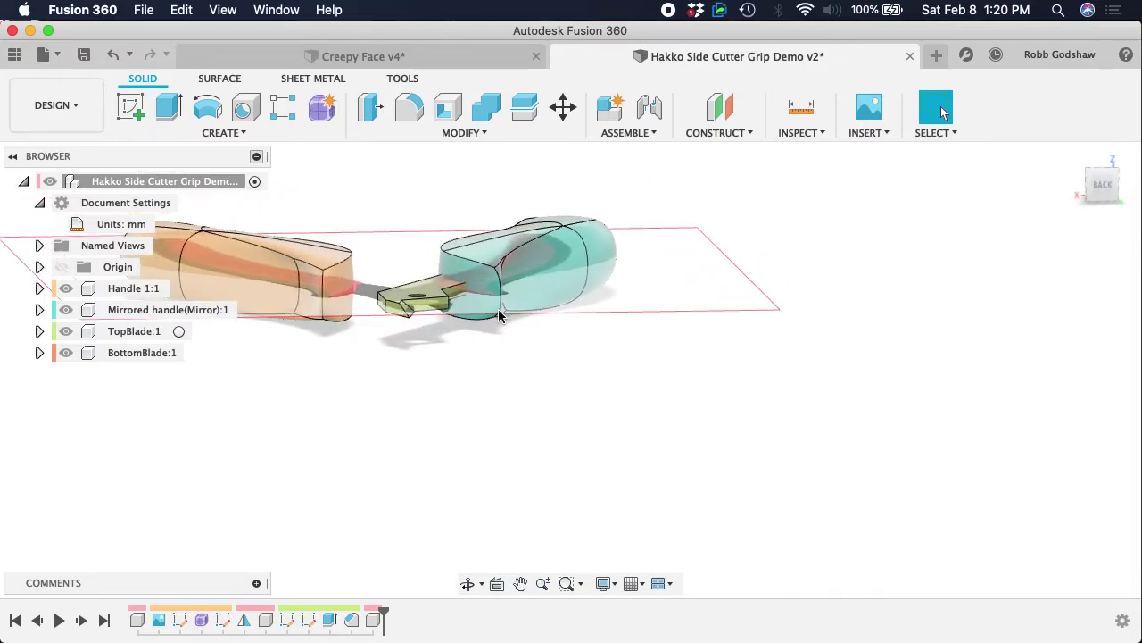
# - Copy the TopBlade component and paste it as a linked instance into the root component
pyautogui.click(109, 332)
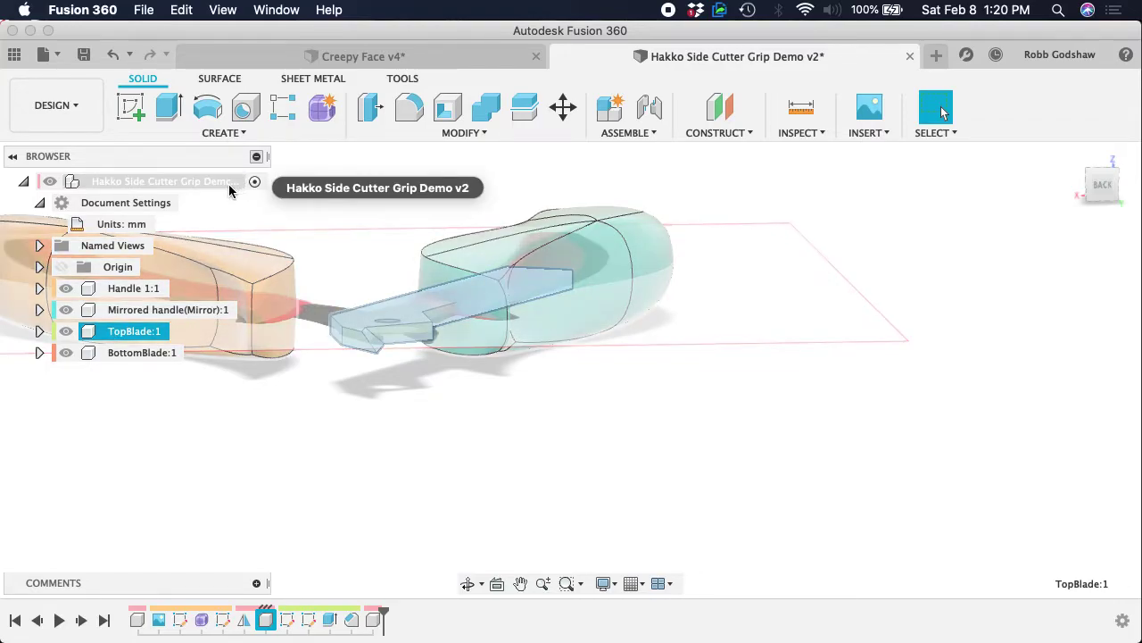
pyautogui.rightClick(114, 336)
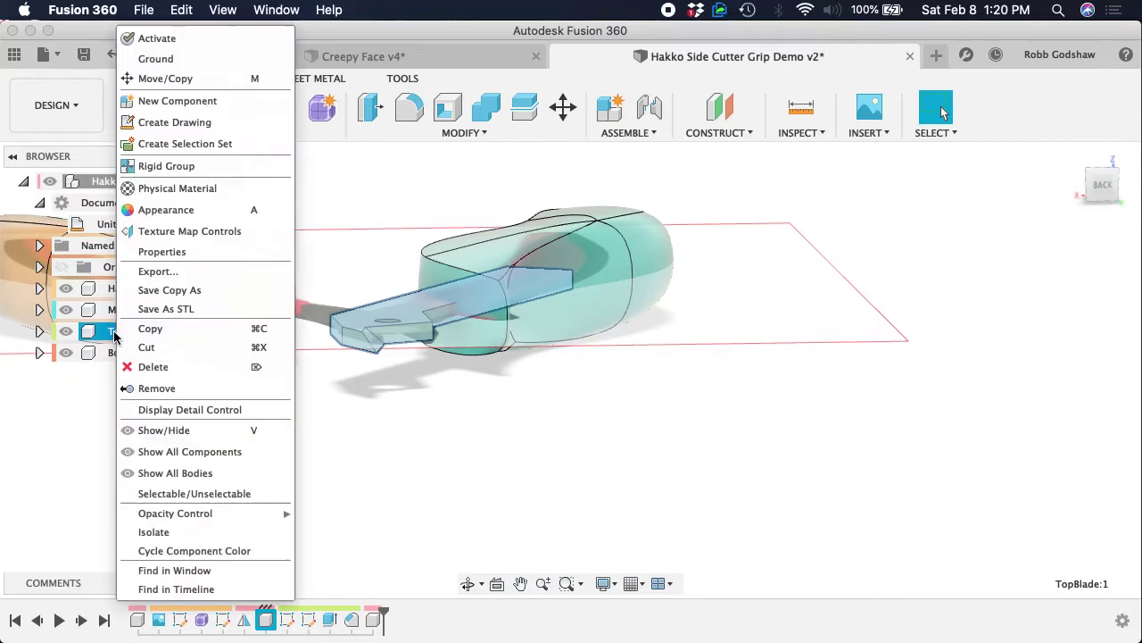
pyautogui.click(174, 329)
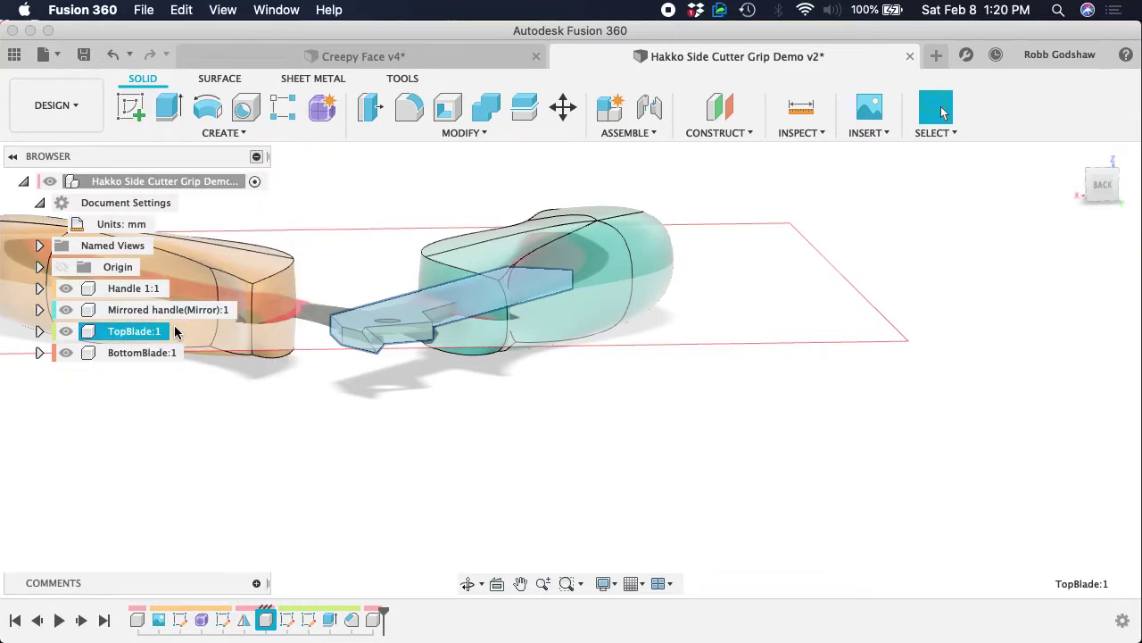
pyautogui.rightClick(100, 185)
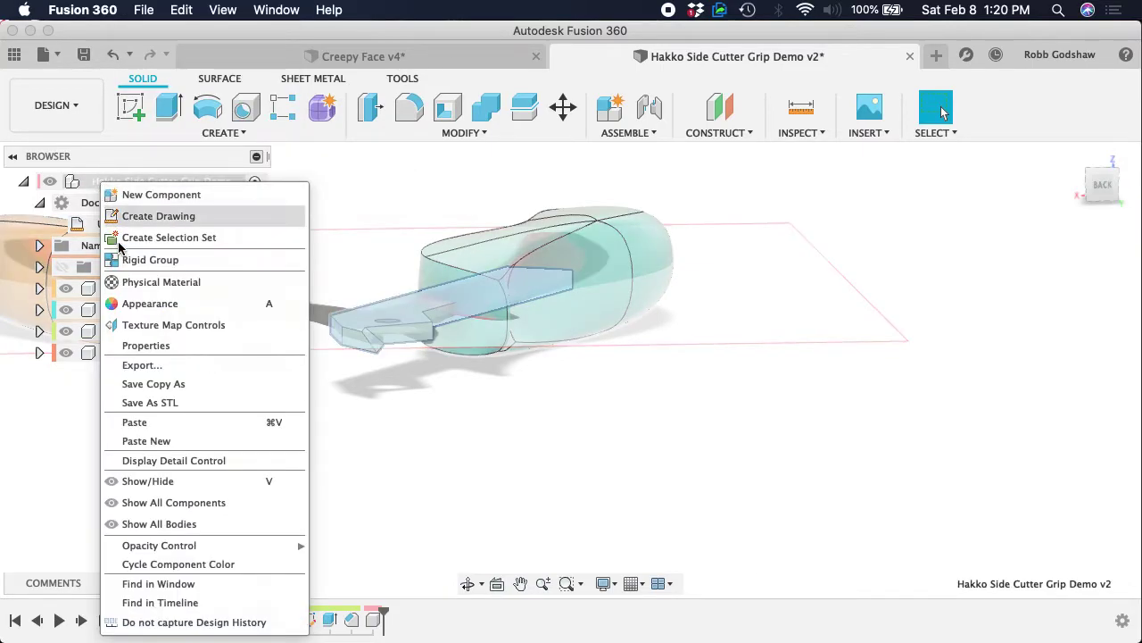
pyautogui.click(151, 429)
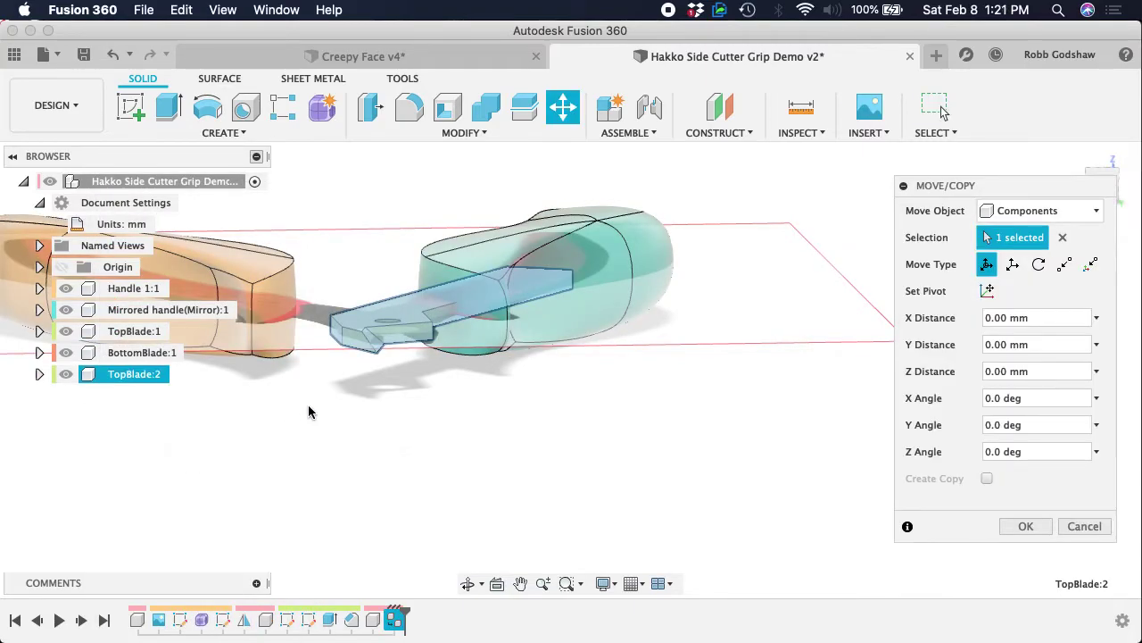
# - Flip the pasted TopBlade copy over and move it about -14.743 mm in X and 5.659 mm in Z, beneath the original blade
pyautogui.keyDown('shift'); pyautogui.hscroll(-5, 333, 393); pyautogui.keyUp('shift')
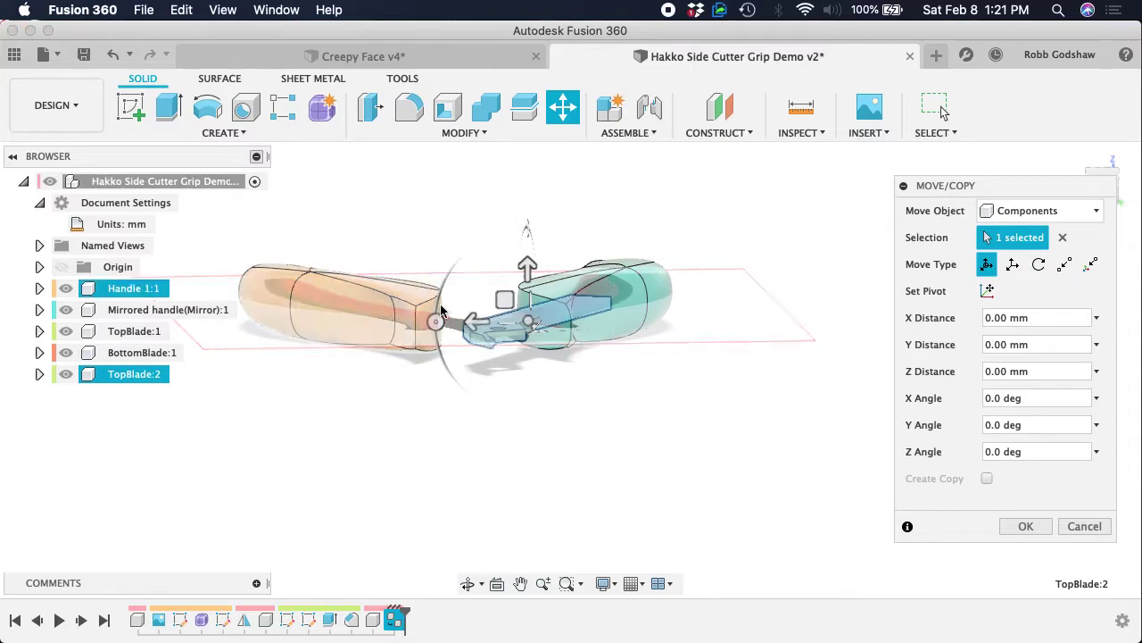
pyautogui.moveTo(442, 300); pyautogui.dragTo(704, 313)
pyautogui.moveTo(553, 342); pyautogui.dragTo(498, 369)
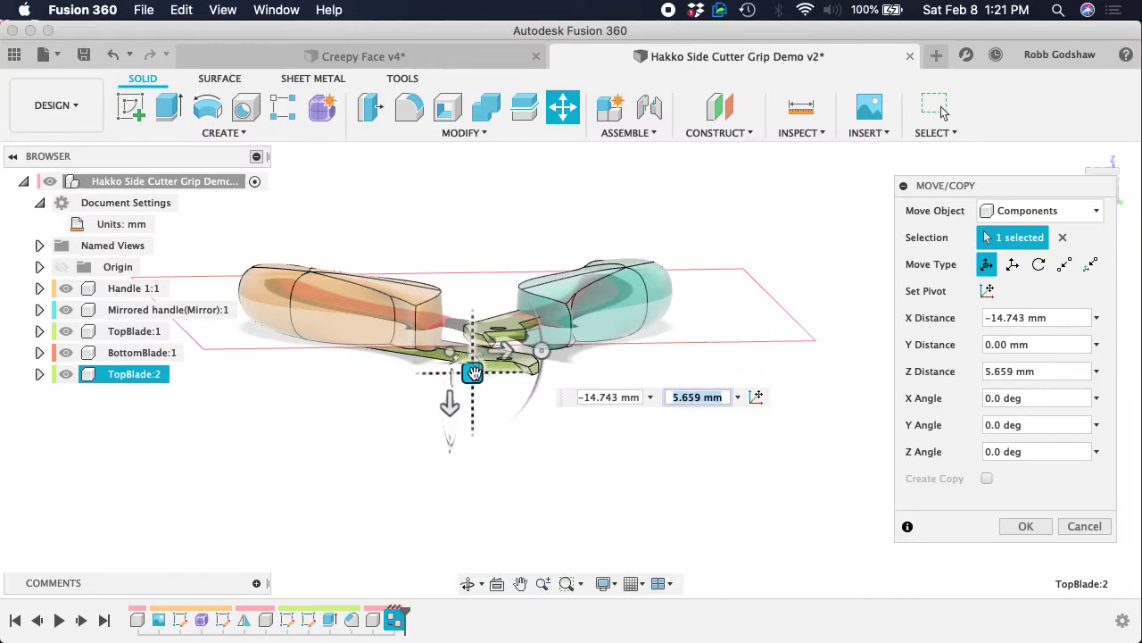
pyautogui.keyDown('shift'); pyautogui.hscroll(5, 563, 302); pyautogui.keyUp('shift')
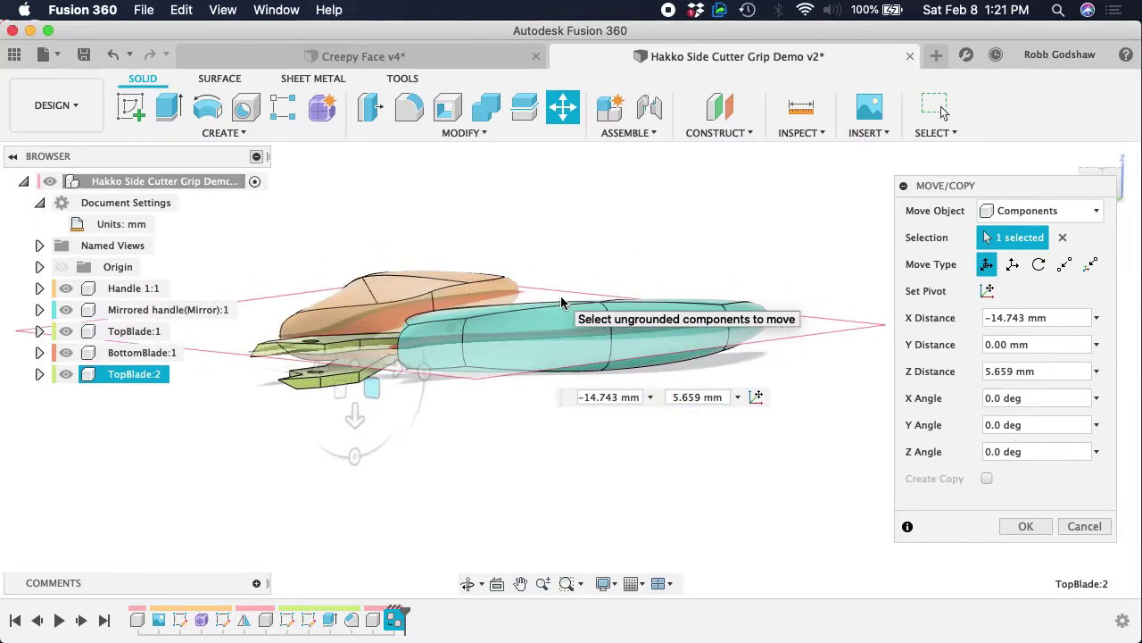
pyautogui.keyDown('shift'); pyautogui.scroll(-5, 560, 301); pyautogui.keyUp('shift')
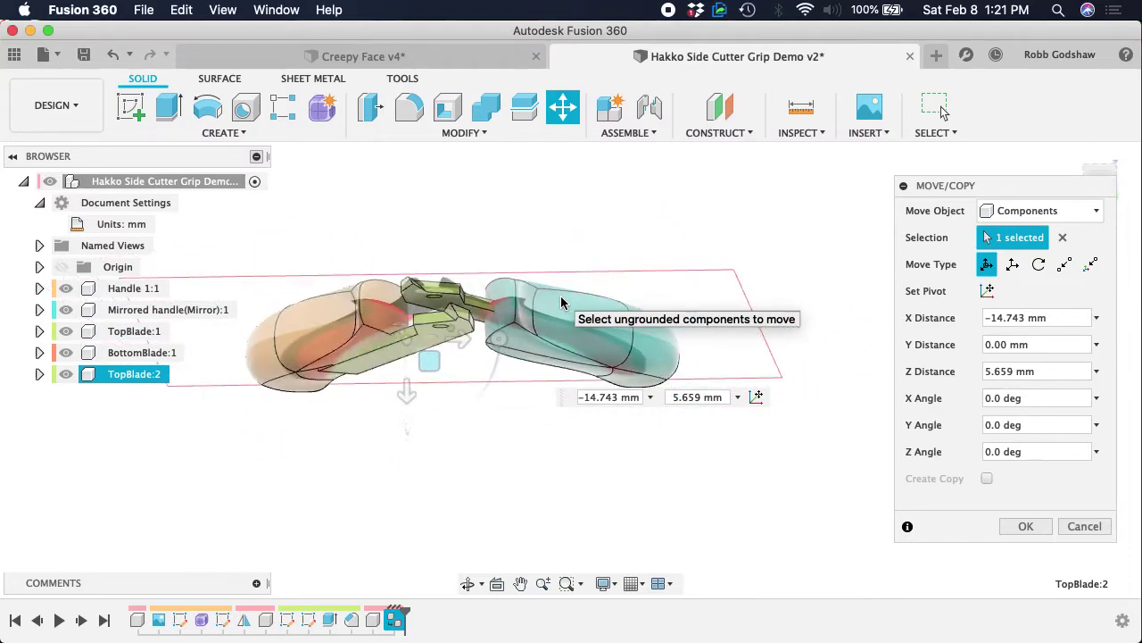
pyautogui.keyDown('shift'); pyautogui.scroll(-2, 560, 302); pyautogui.keyUp('shift')
pyautogui.press('Tab')
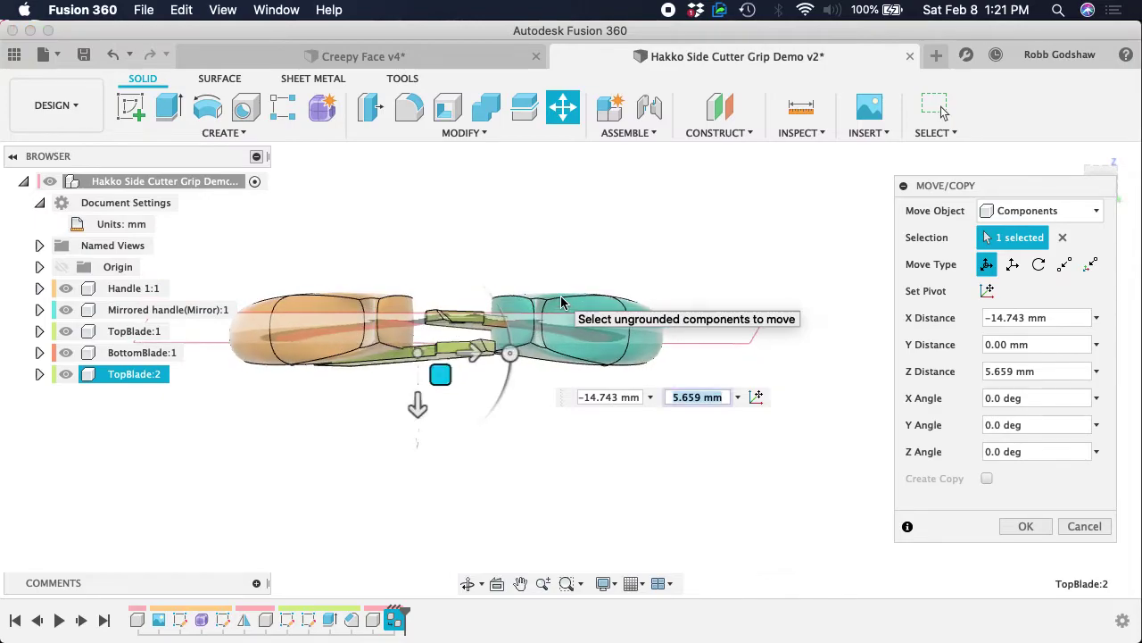
pyautogui.keyDown('shift'); pyautogui.scroll(-2, 561, 302); pyautogui.keyUp('shift')
pyautogui.click(1071, 527)
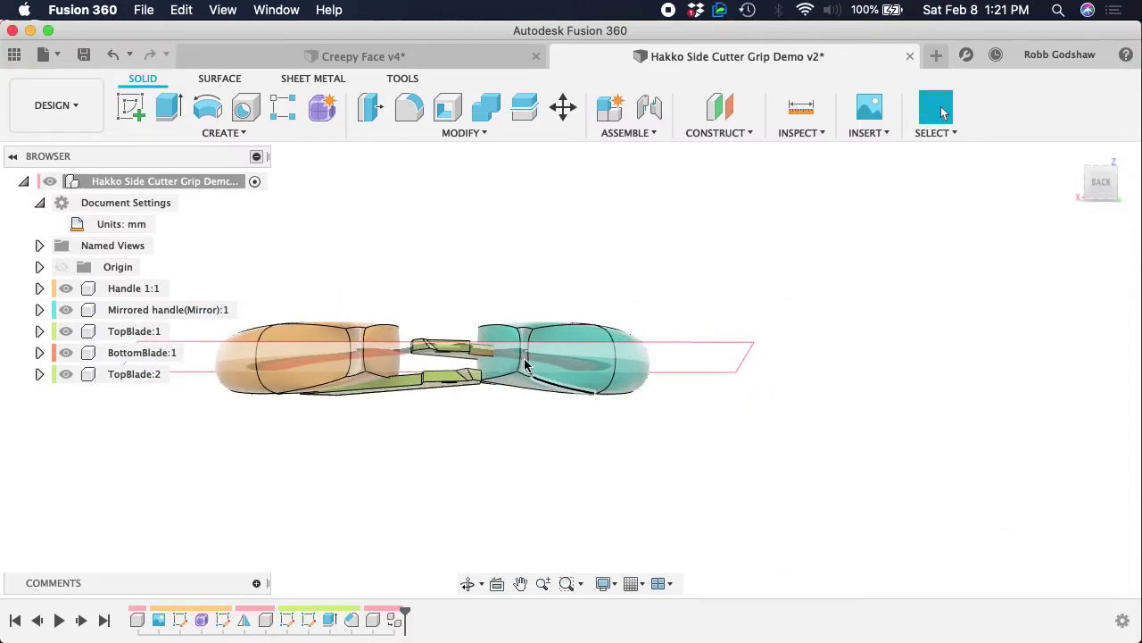
# - Delete the empty BottomBlade component
pyautogui.rightClick(113, 353)
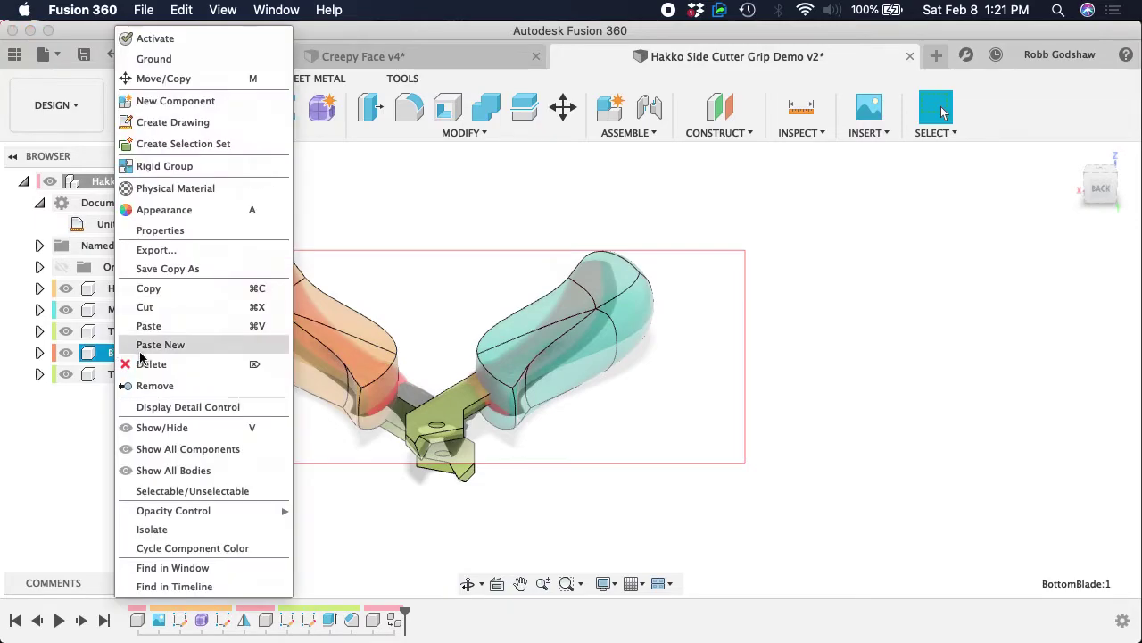
pyautogui.click(148, 366)
pyautogui.scroll(5, 543, 308)
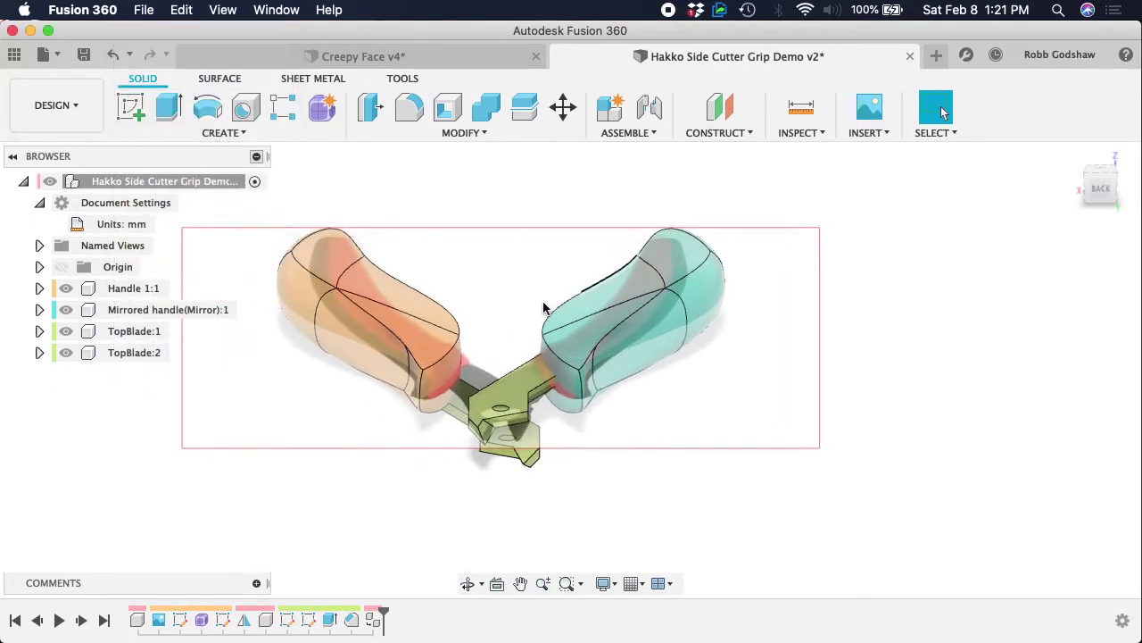
pyautogui.rightClick(126, 332)
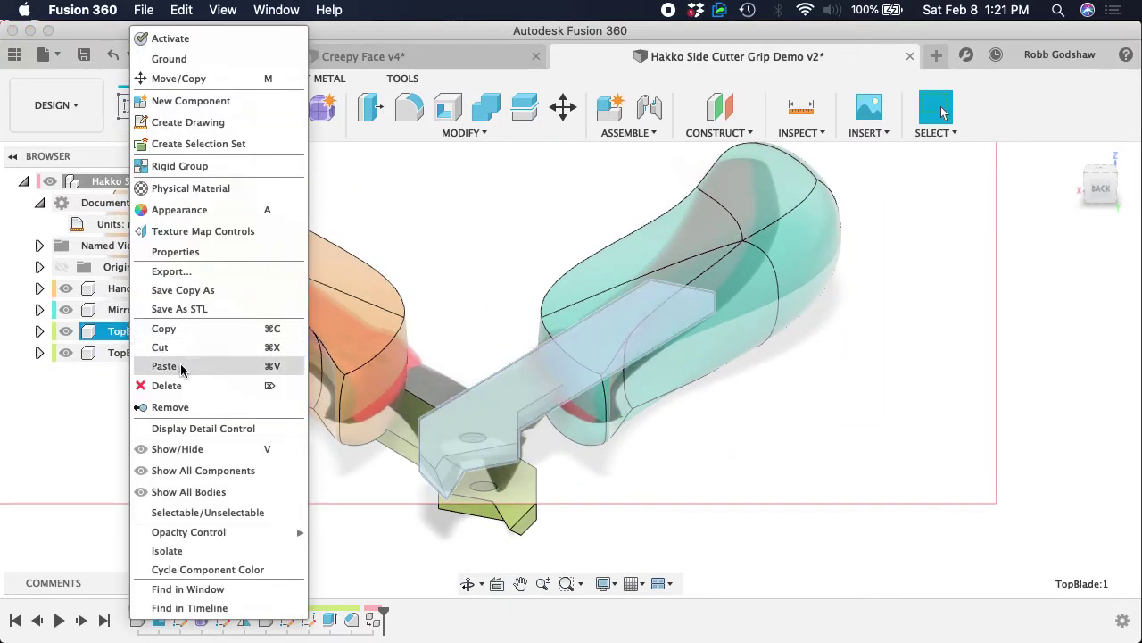
pyautogui.click(189, 331)
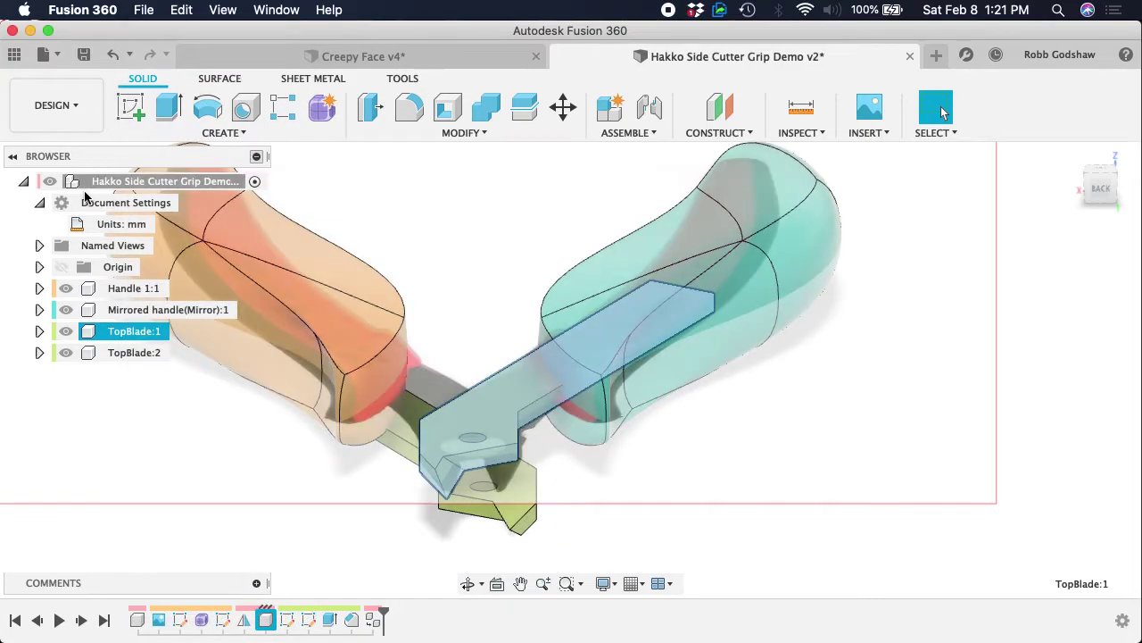
pyautogui.rightClick(89, 183)
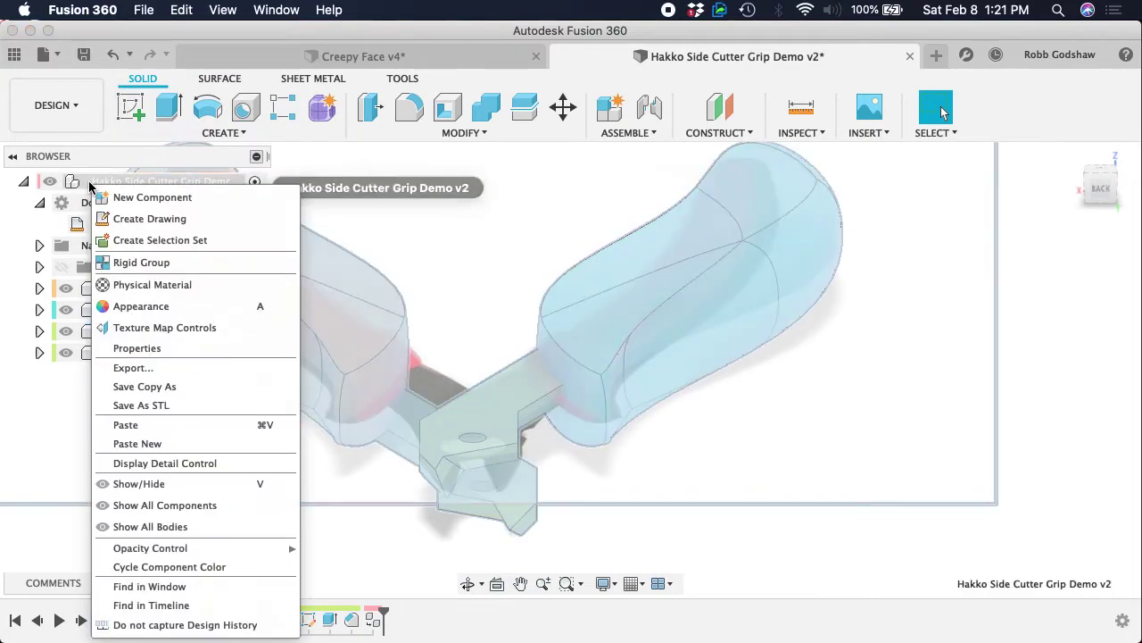
pyautogui.click(125, 424)
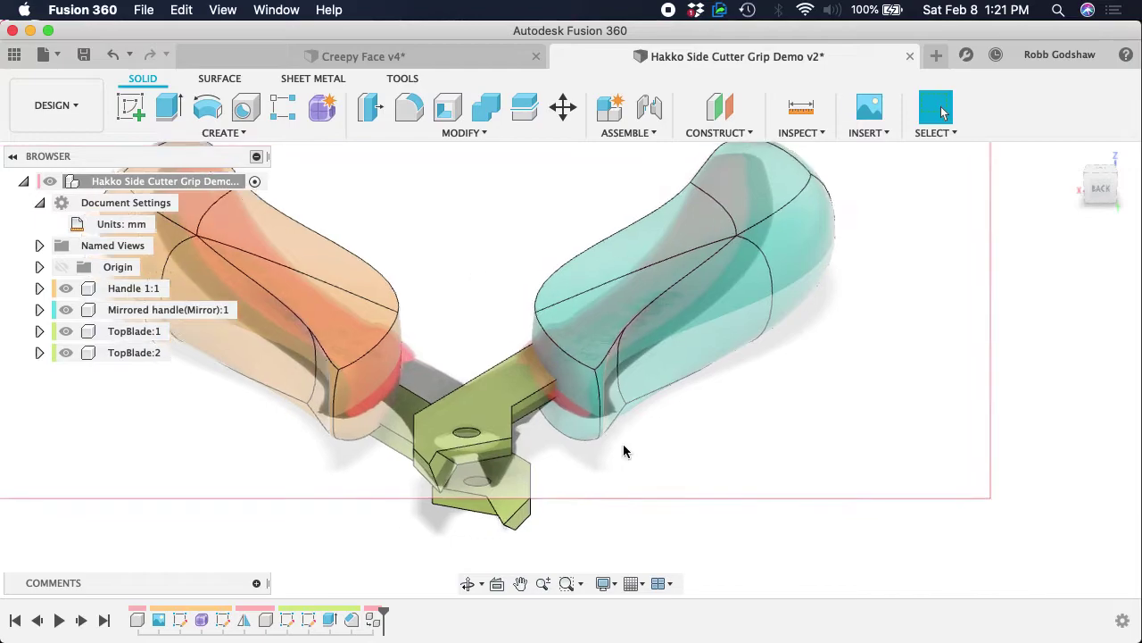
# - Hide the reference canvases inside the Handle 1 component and collapse its contents
pyautogui.click(39, 289)
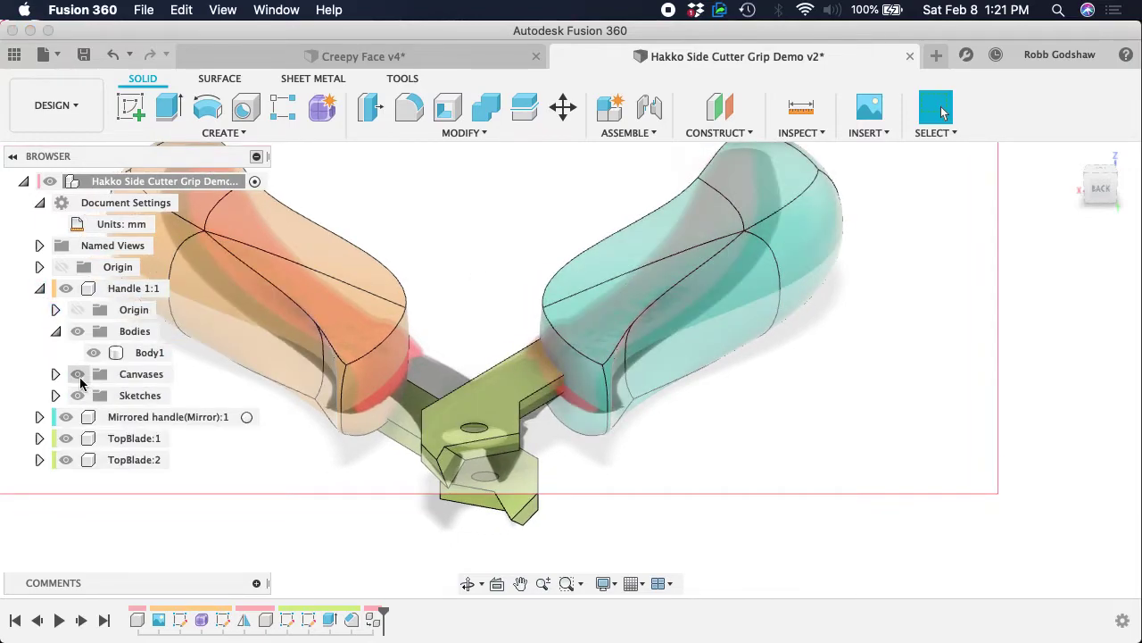
pyautogui.click(49, 291)
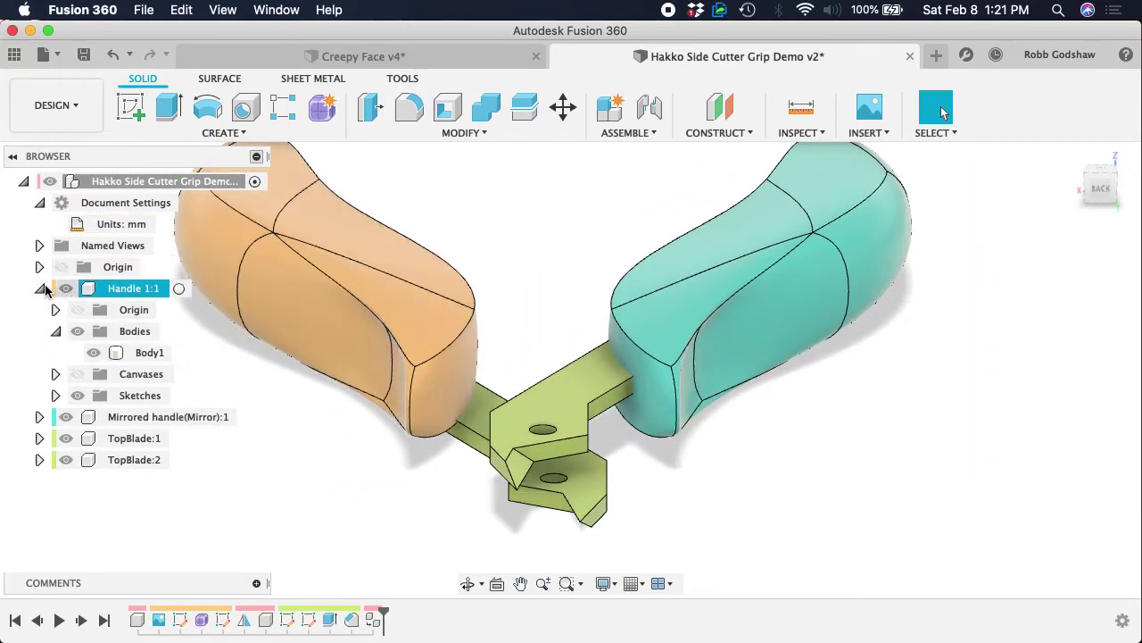
pyautogui.click(39, 289)
pyautogui.click(39, 288)
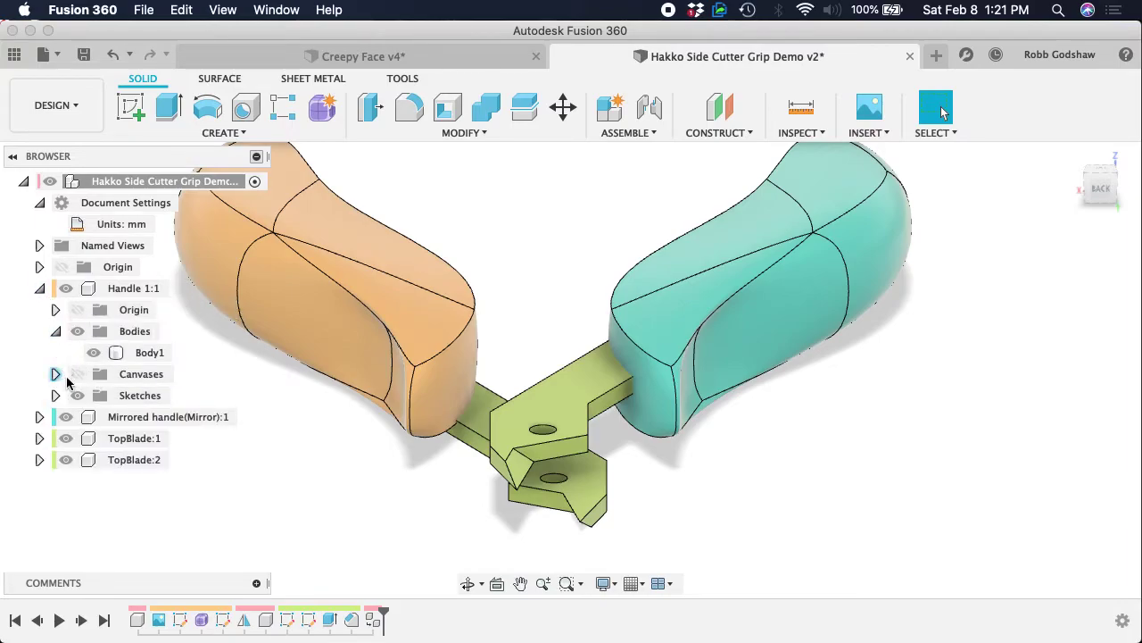
pyautogui.click(56, 332)
pyautogui.click(39, 288)
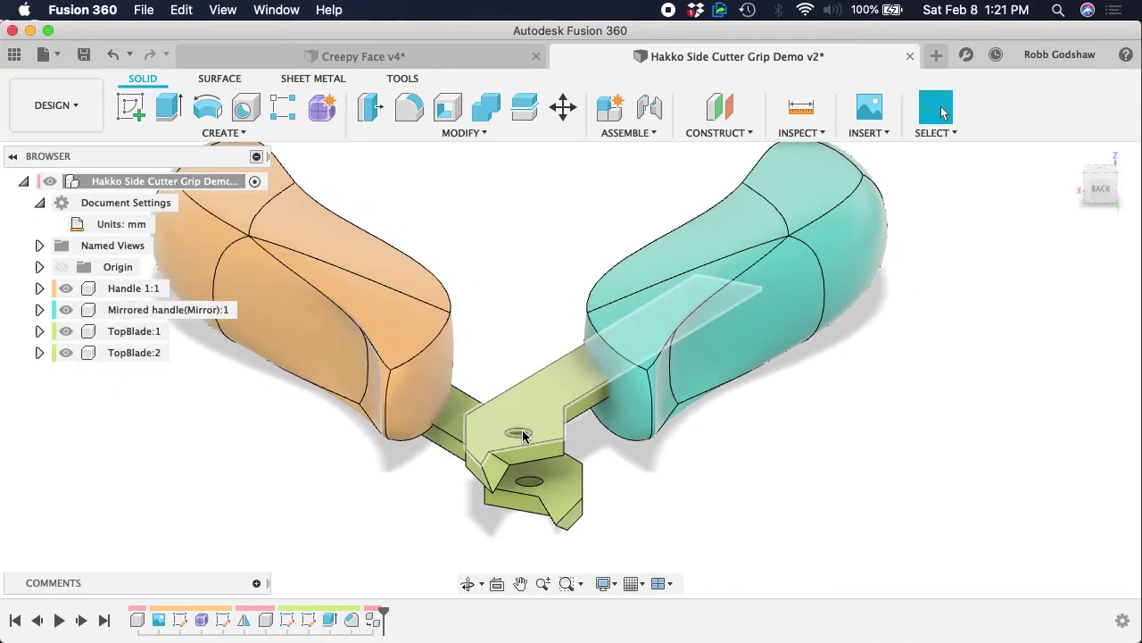
# - Examine the two blade instances up close from several sides, including their cutting tips and pivot holes
pyautogui.keyDown('shift'); pyautogui.scroll(-5, 523, 436); pyautogui.keyUp('shift')
pyautogui.keyDown('shift'); pyautogui.hscroll(8, 523, 436); pyautogui.keyUp('shift')
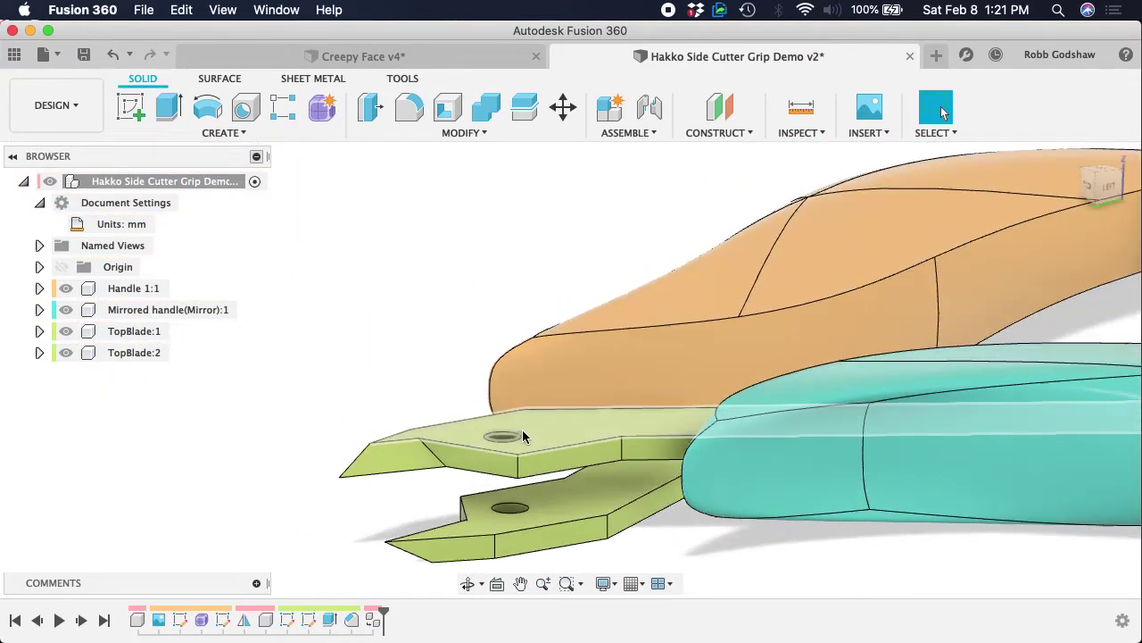
pyautogui.keyDown('shift'); pyautogui.hscroll(-10, 523, 437); pyautogui.keyUp('shift')
pyautogui.click(133, 332)
pyautogui.click(136, 353)
pyautogui.click(671, 437)
pyautogui.scroll(-10, 618, 450)
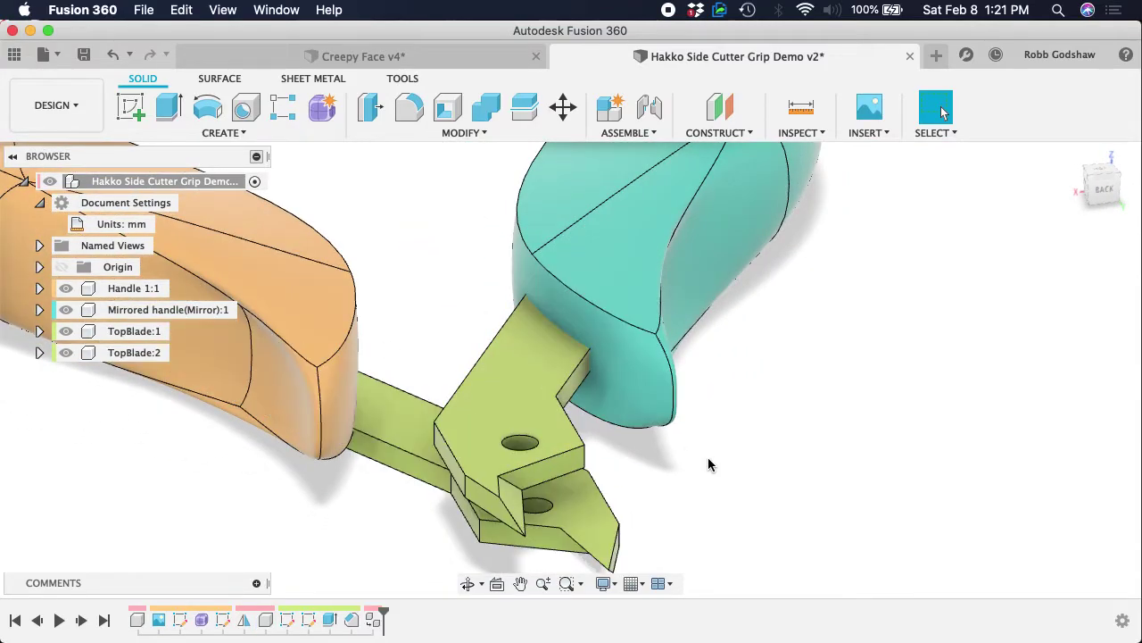
pyautogui.scroll(-6, 619, 451)
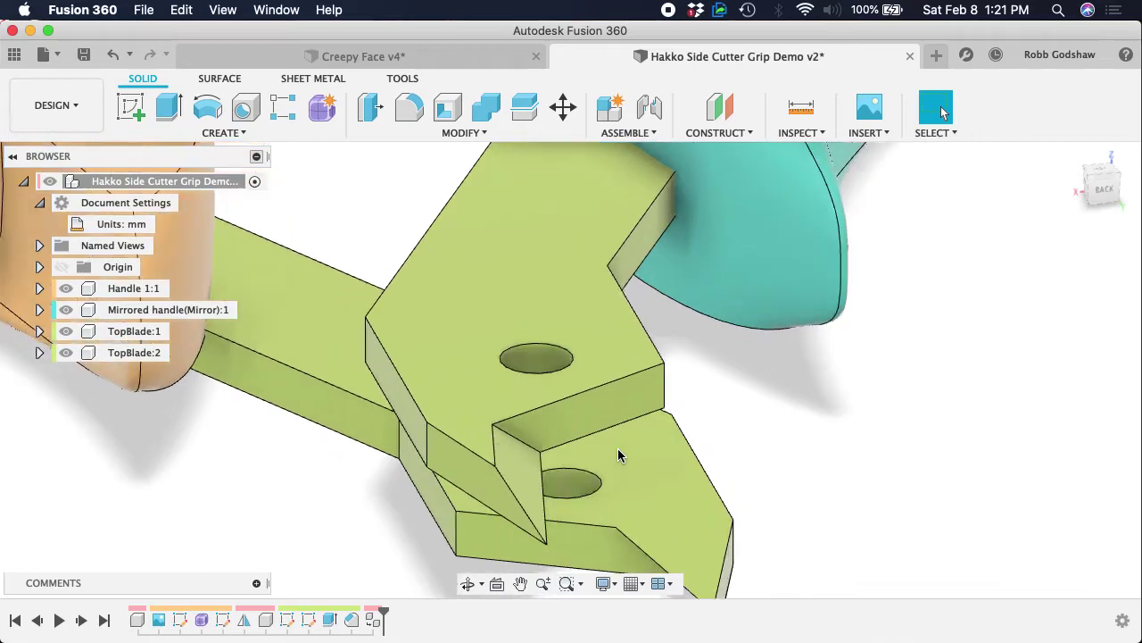
pyautogui.scroll(-3, 618, 451)
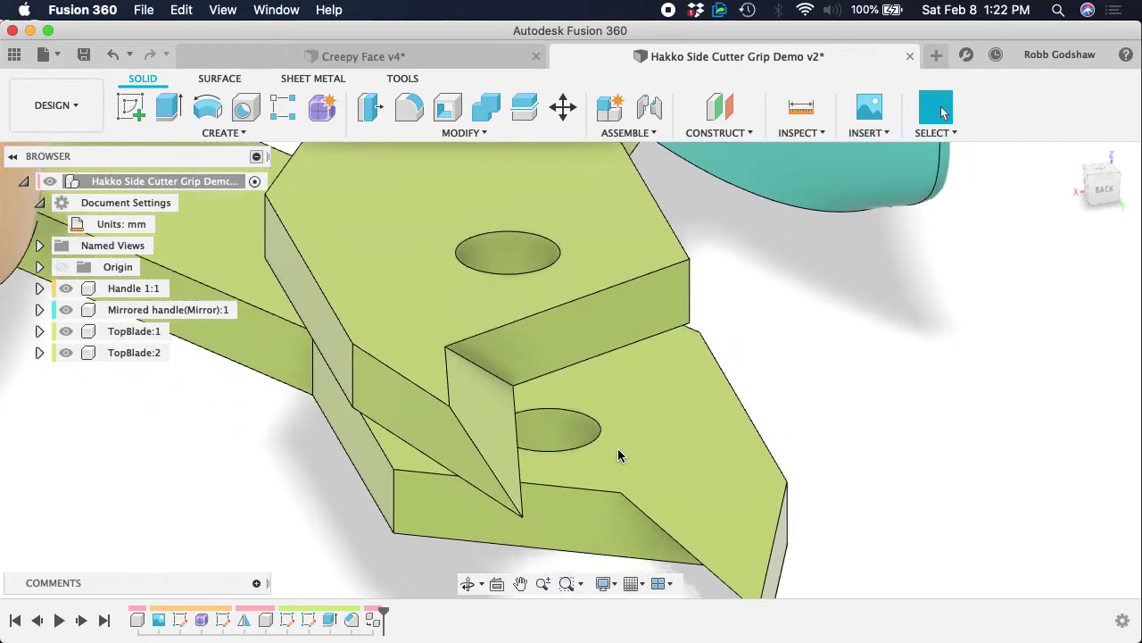
# - Try offsetting the face of the top blade's pivot hole by about -0.219 mm and cancel the command
pyautogui.press('q')
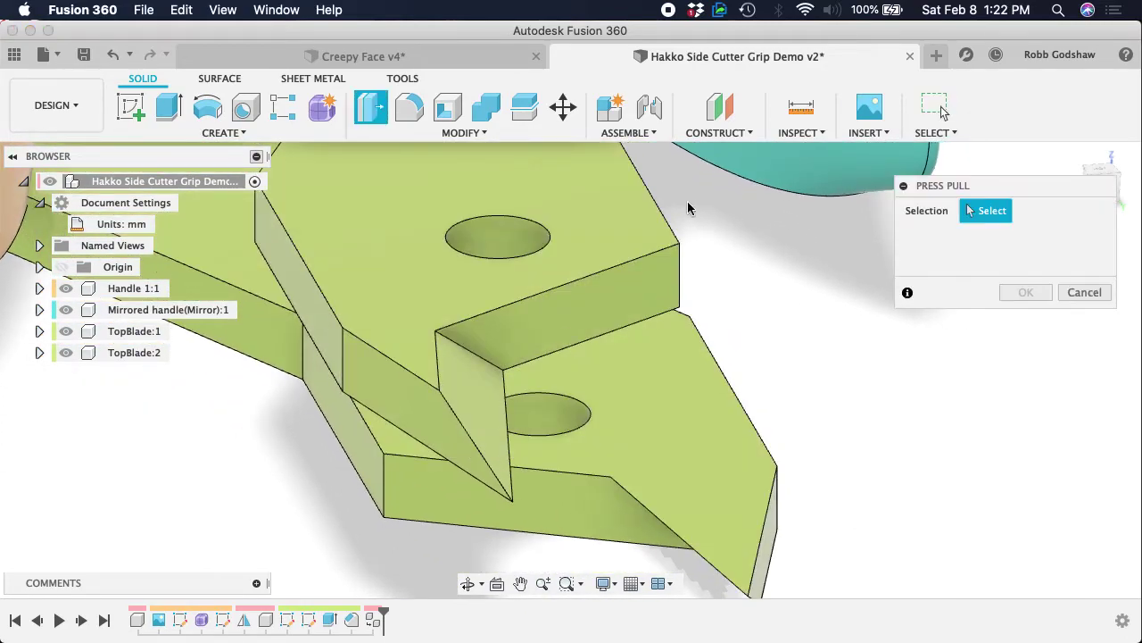
pyautogui.moveTo(496, 245)
pyautogui.mouseDown()
pyautogui.moveTo(477, 184)
pyautogui.moveTo(510, 253)
pyautogui.mouseUp()
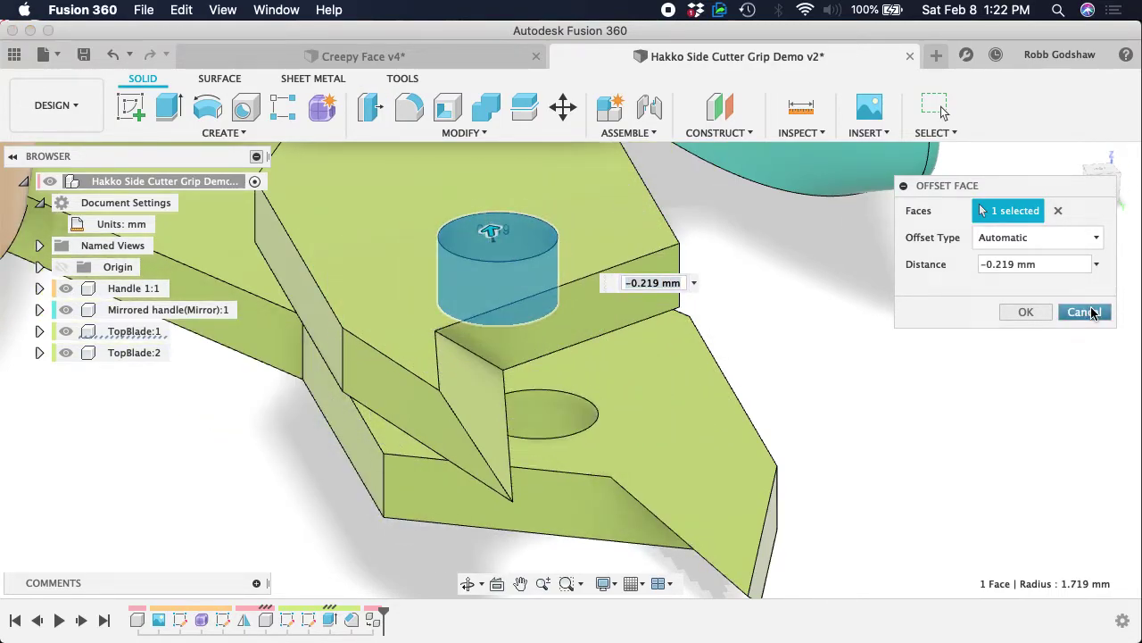
pyautogui.click(1086, 312)
# - Ground the mirrored handle component so it is fixed in place
pyautogui.scroll(-5, 828, 360)
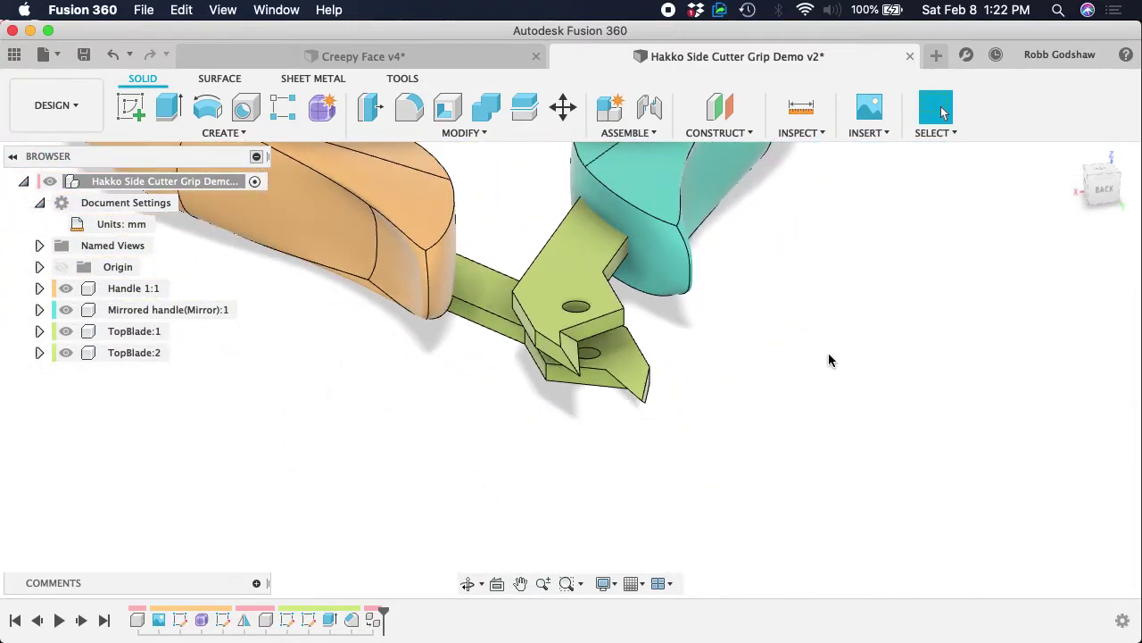
pyautogui.keyDown('shift'); pyautogui.scroll(-5, 828, 360); pyautogui.keyUp('shift')
pyautogui.keyDown('shift'); pyautogui.scroll(-10, 829, 360); pyautogui.keyUp('shift')
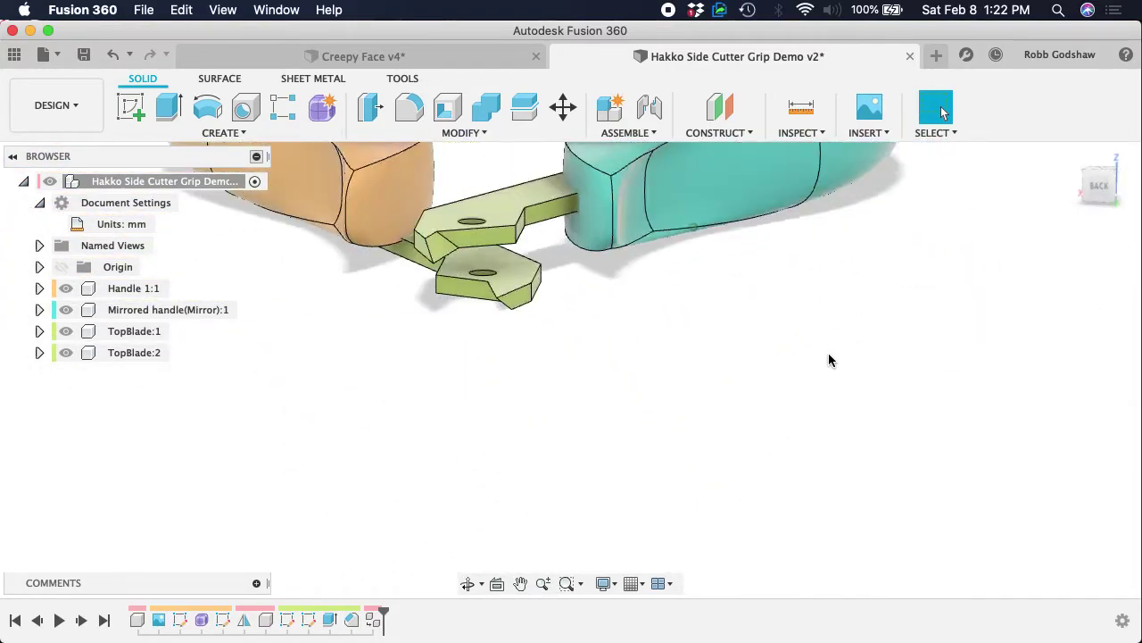
pyautogui.keyDown('shift'); pyautogui.scroll(-10, 499, 274); pyautogui.keyUp('shift')
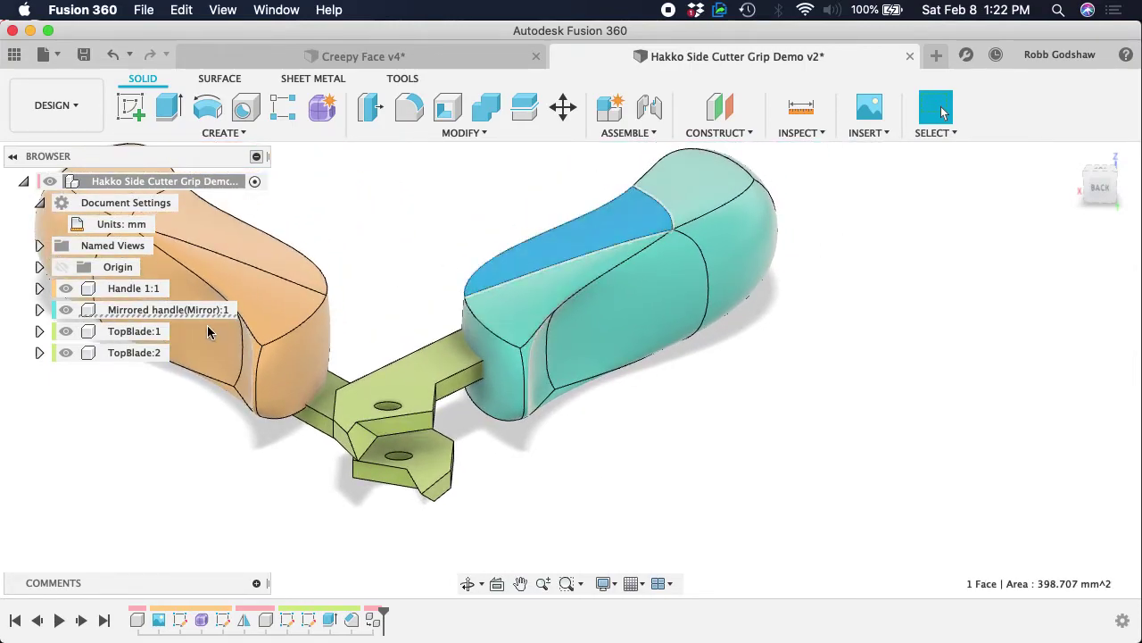
pyautogui.rightClick(165, 313)
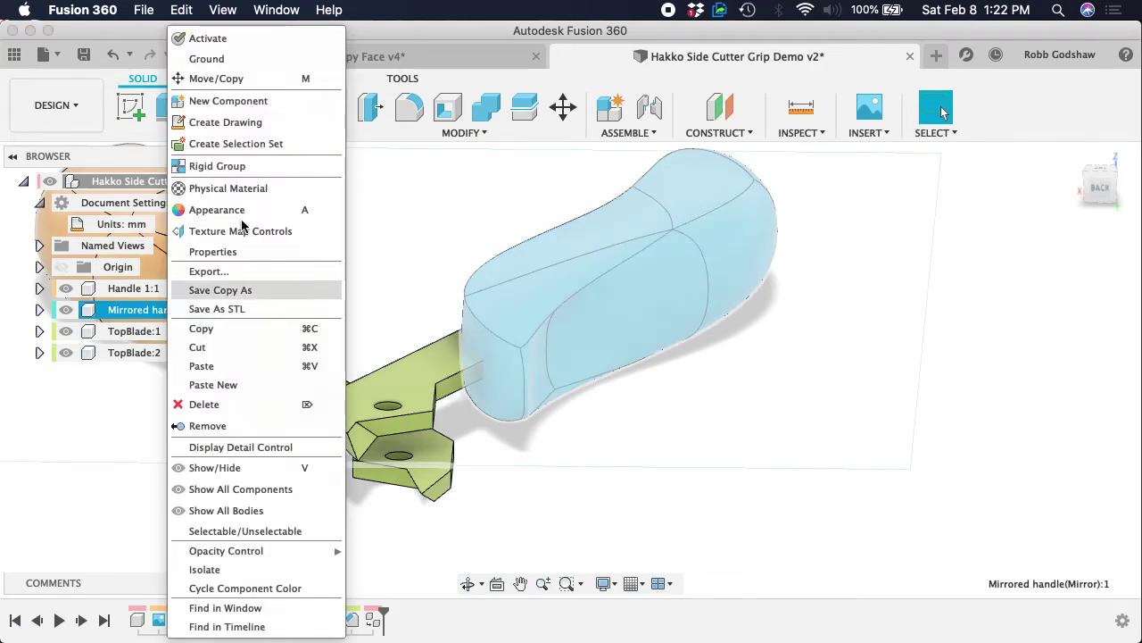
pyautogui.click(238, 59)
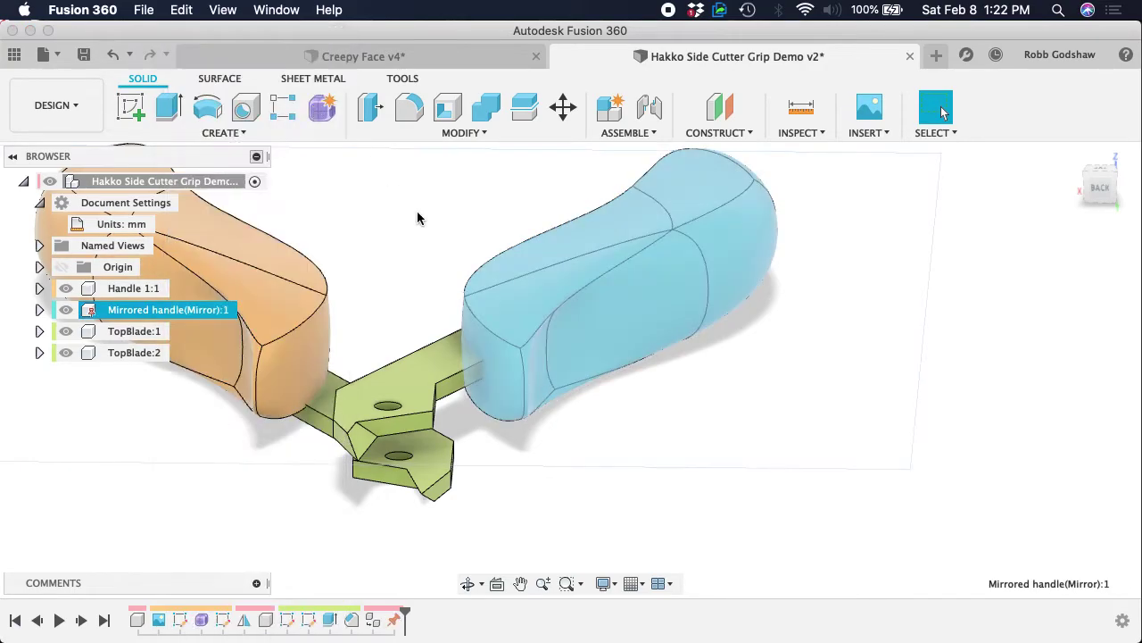
pyautogui.click(417, 213)
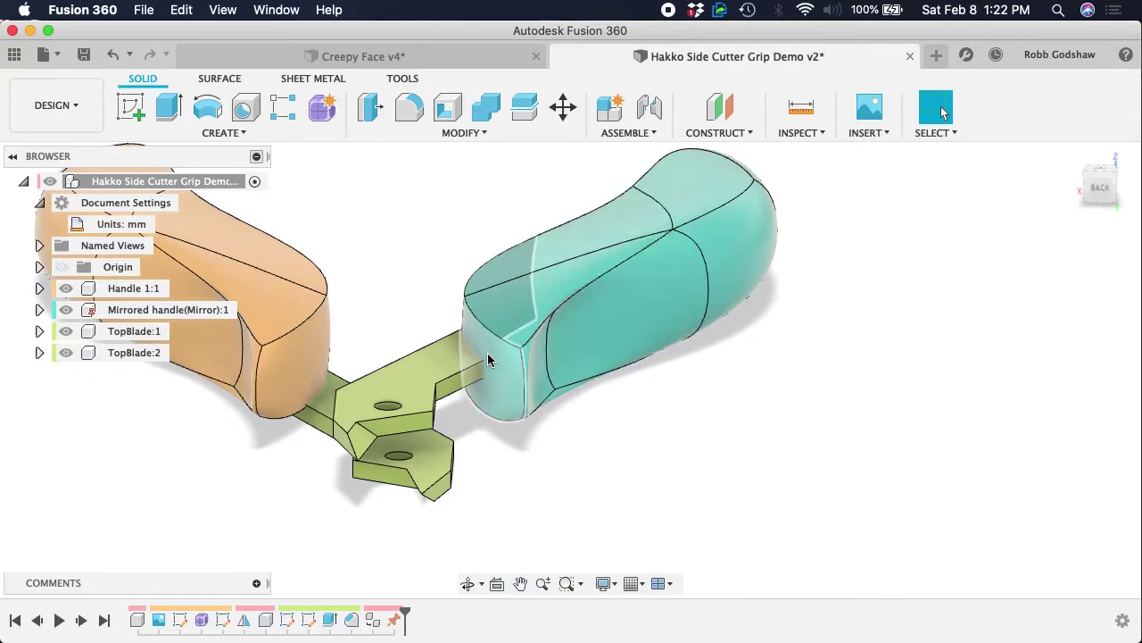
pyautogui.click(459, 365)
pyautogui.rightClick(115, 334)
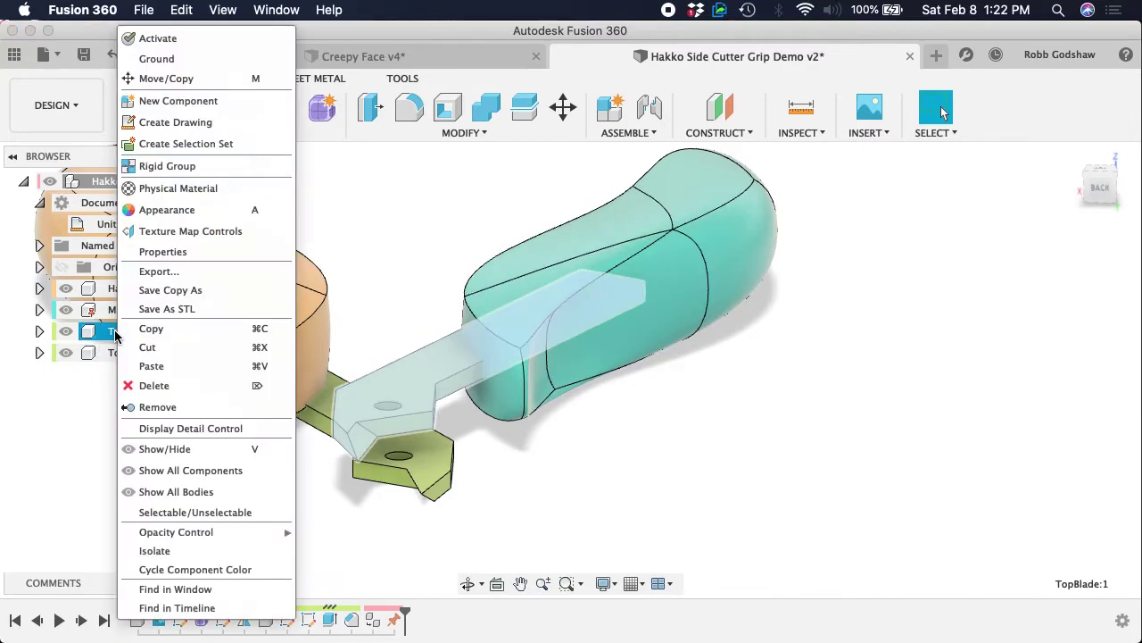
pyautogui.click(483, 231)
pyautogui.click(483, 231)
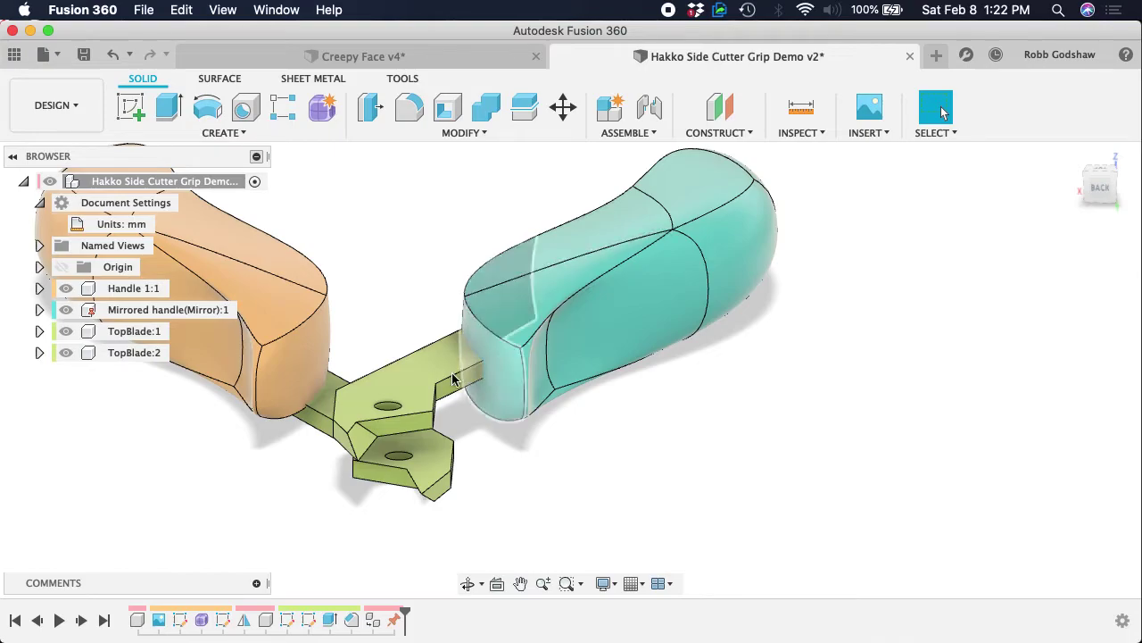
# - Create a rigid as-built joint between the TopBlade:1 component and the mirrored handle
pyautogui.click(630, 133)
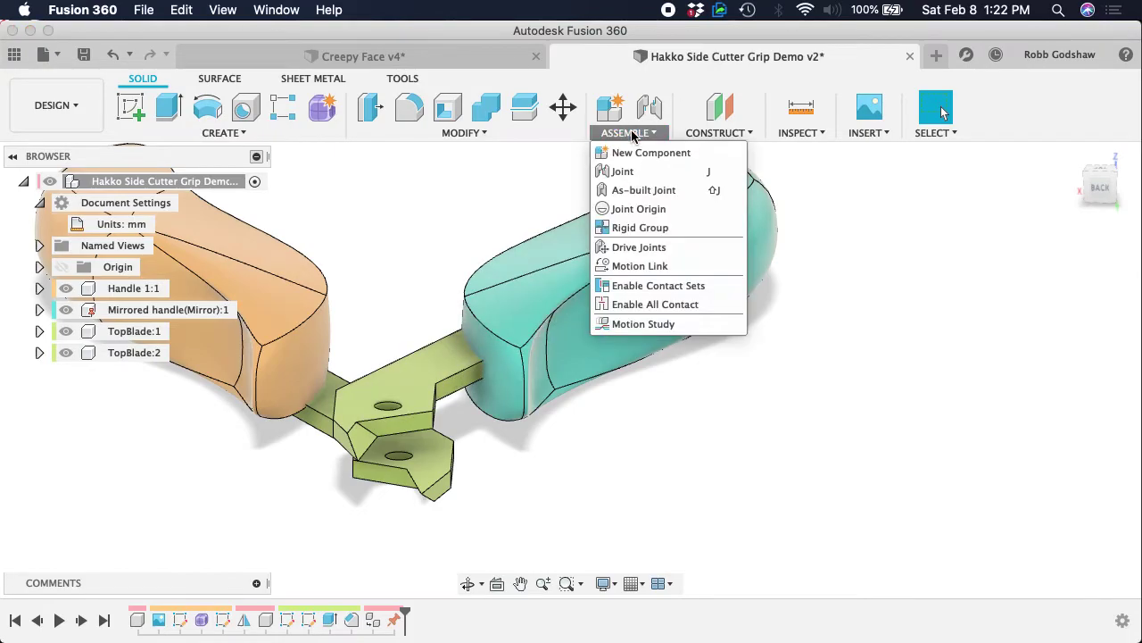
pyautogui.click(623, 191)
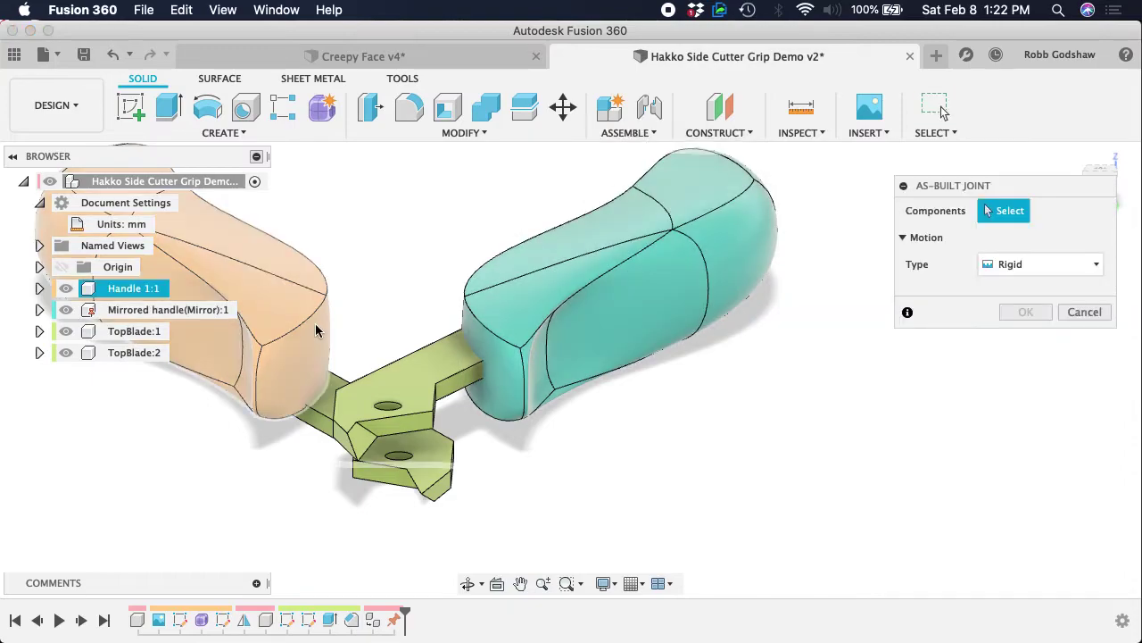
pyautogui.click(147, 339)
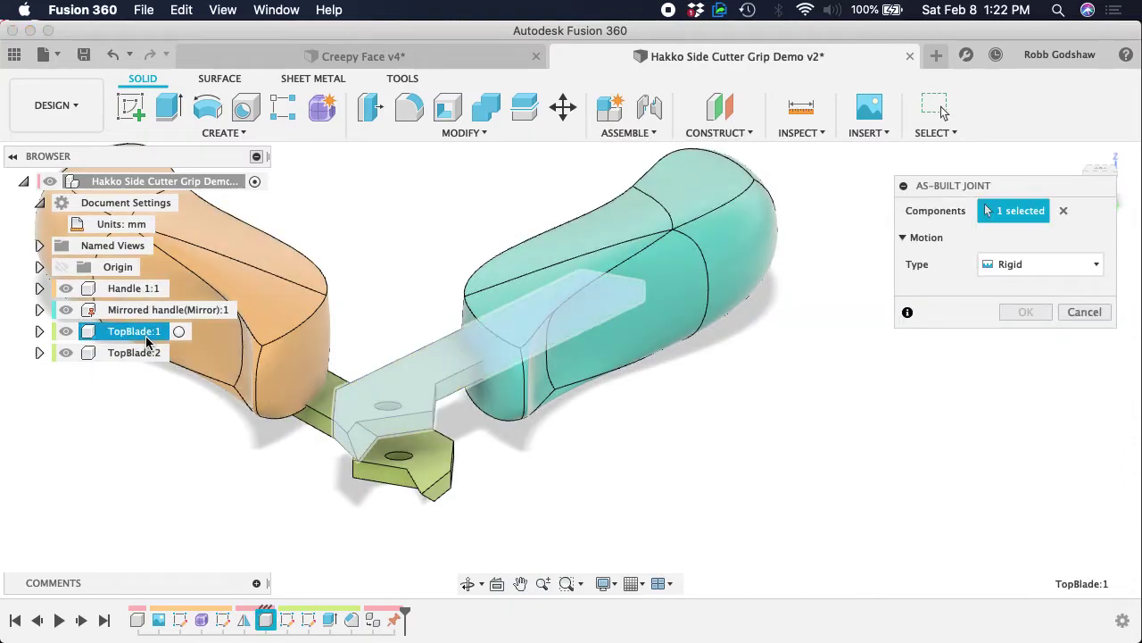
pyautogui.click(156, 314)
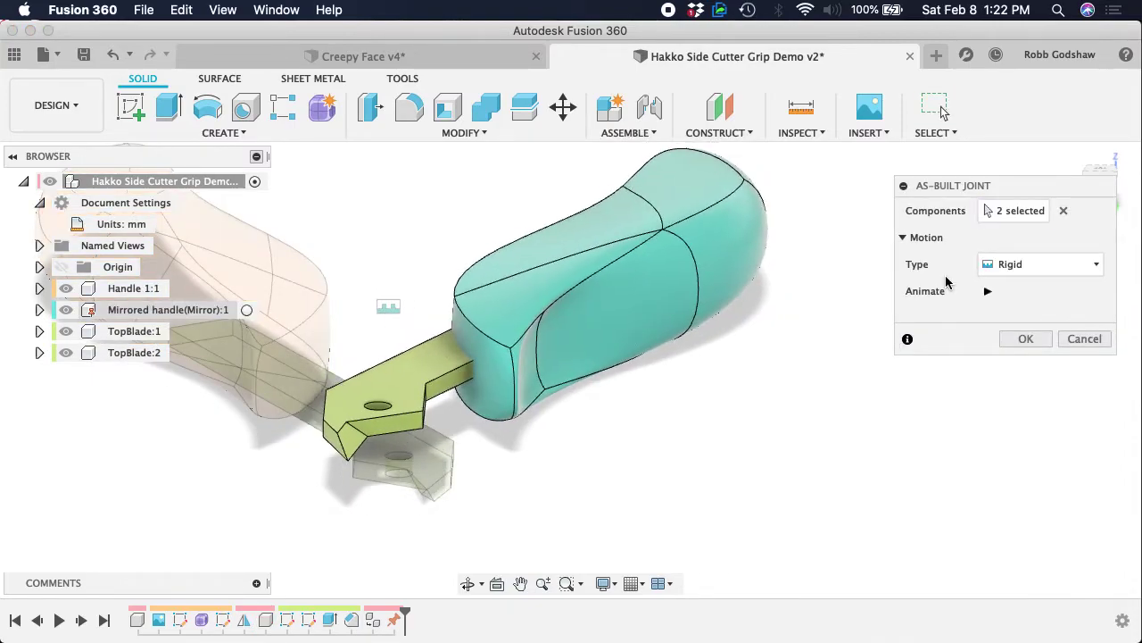
pyautogui.click(1026, 338)
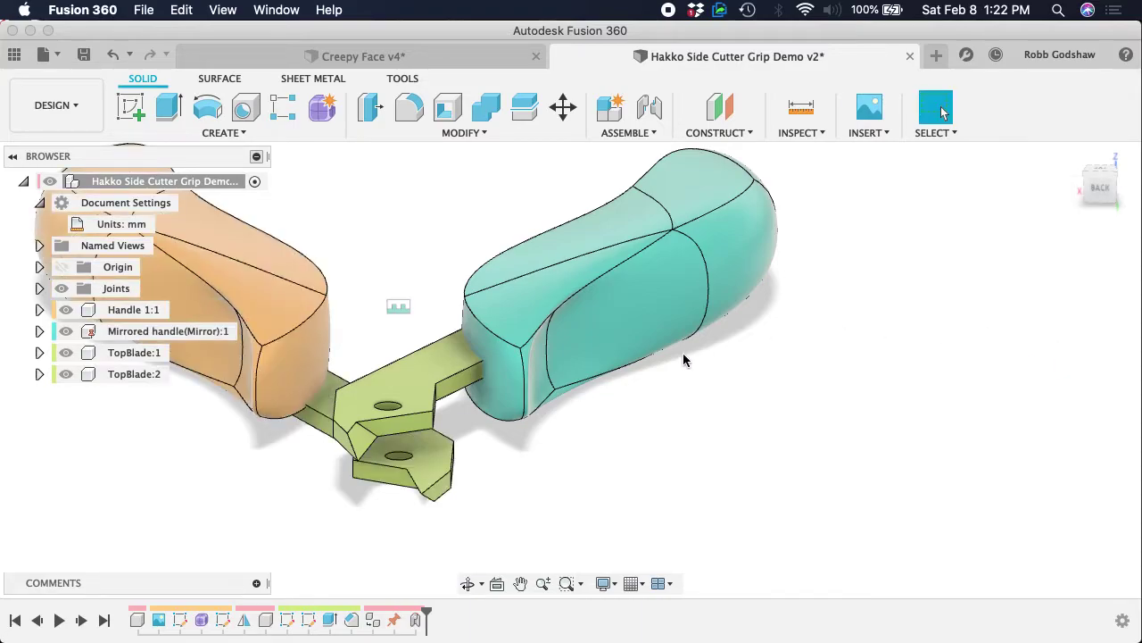
pyautogui.hscroll(-3, 683, 360)
pyautogui.scroll(-4, 684, 360)
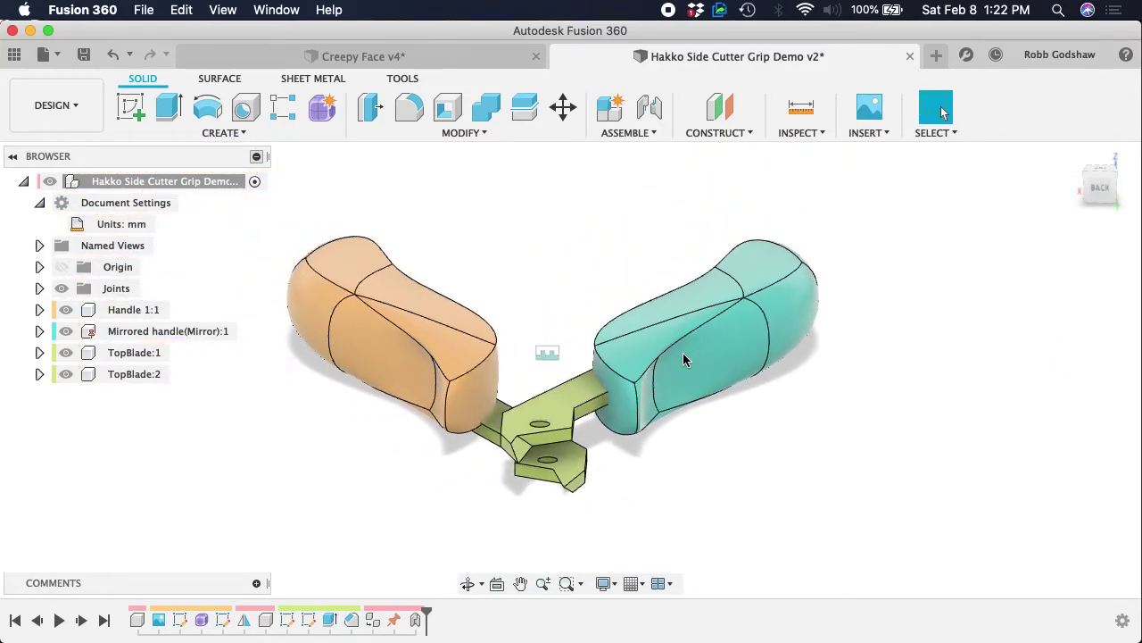
pyautogui.scroll(5, 684, 358)
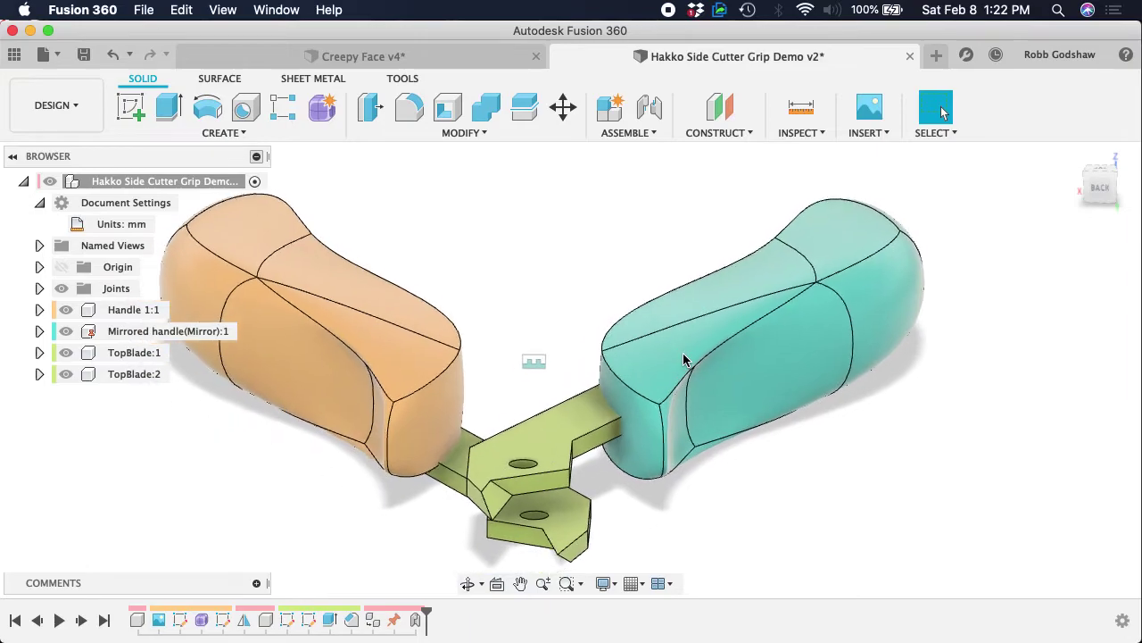
pyautogui.scroll(5, 683, 359)
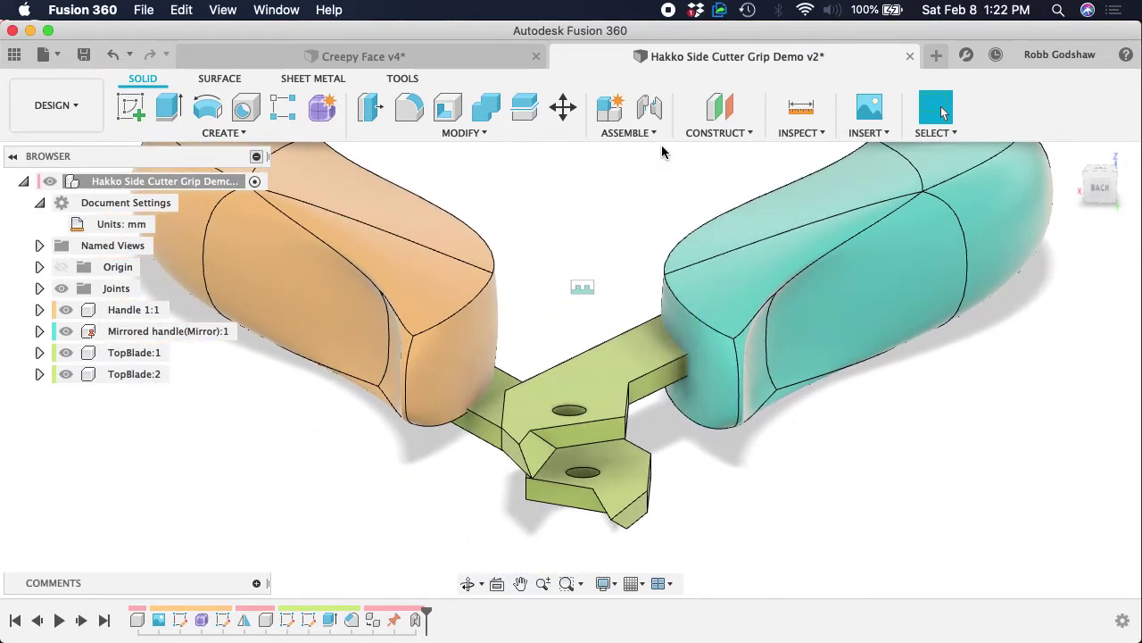
pyautogui.click(654, 122)
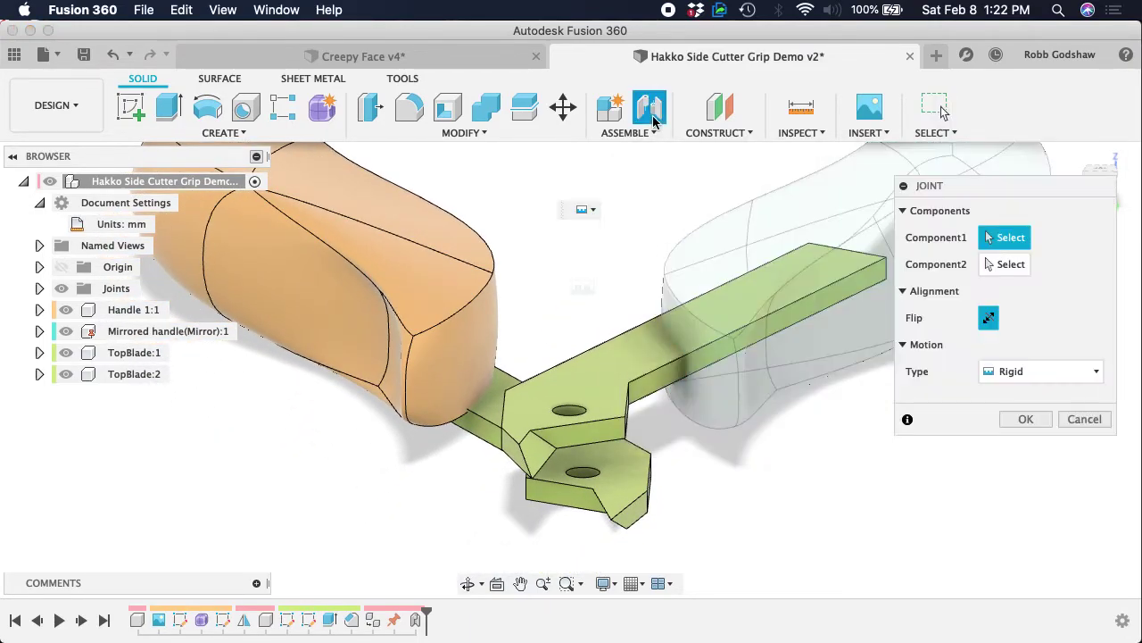
pyautogui.click(613, 475)
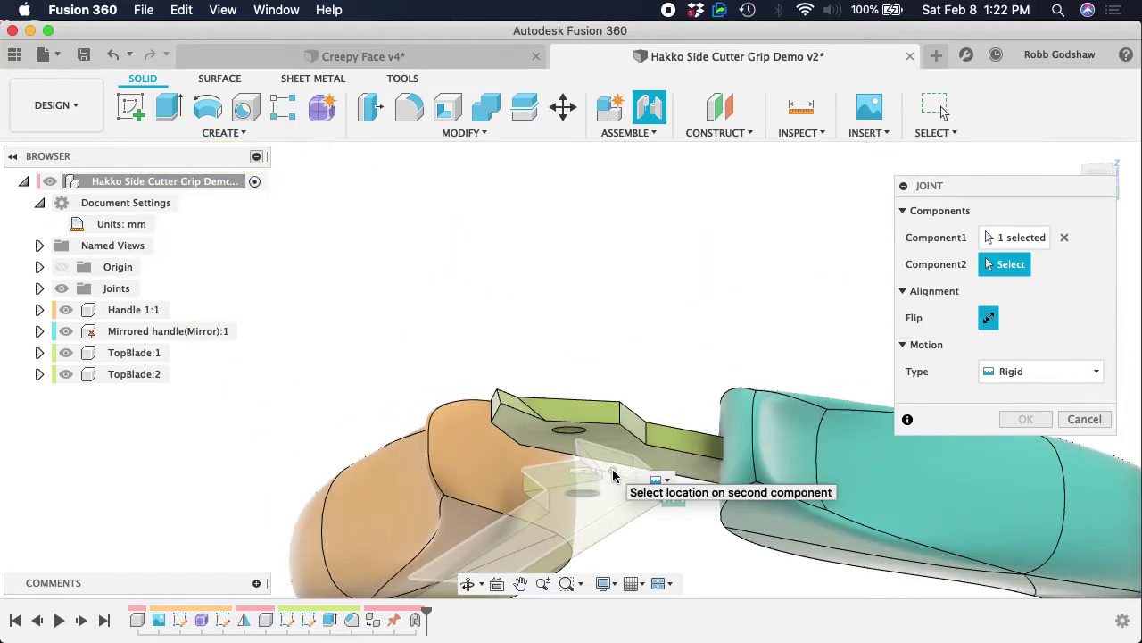
pyautogui.click(568, 434)
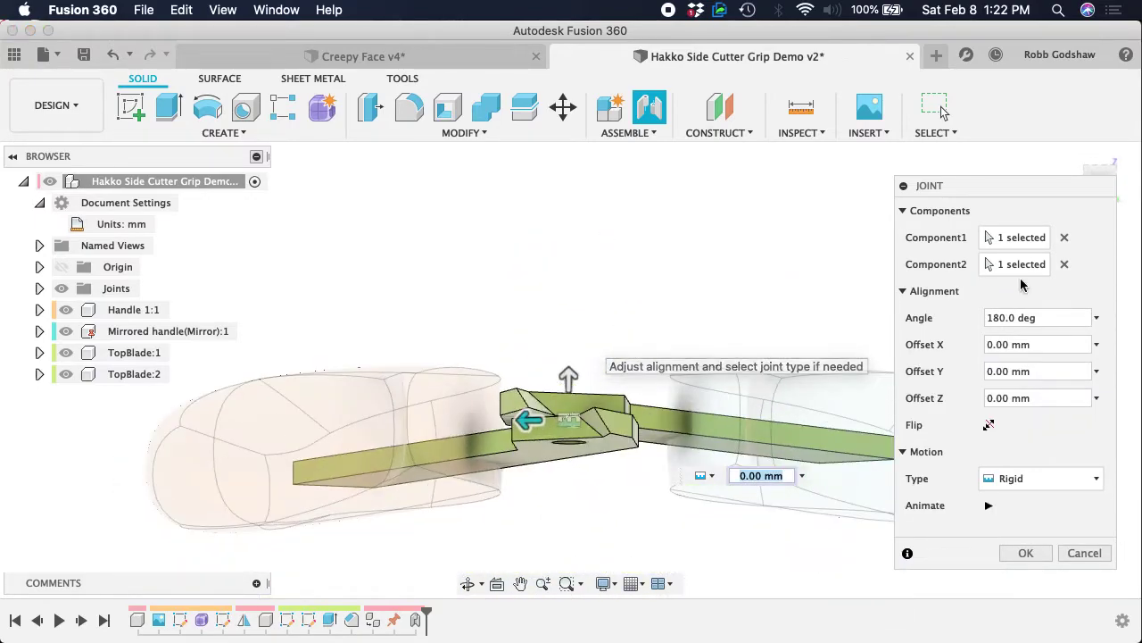
pyautogui.click(1064, 237)
pyautogui.click(1063, 265)
pyautogui.click(1084, 415)
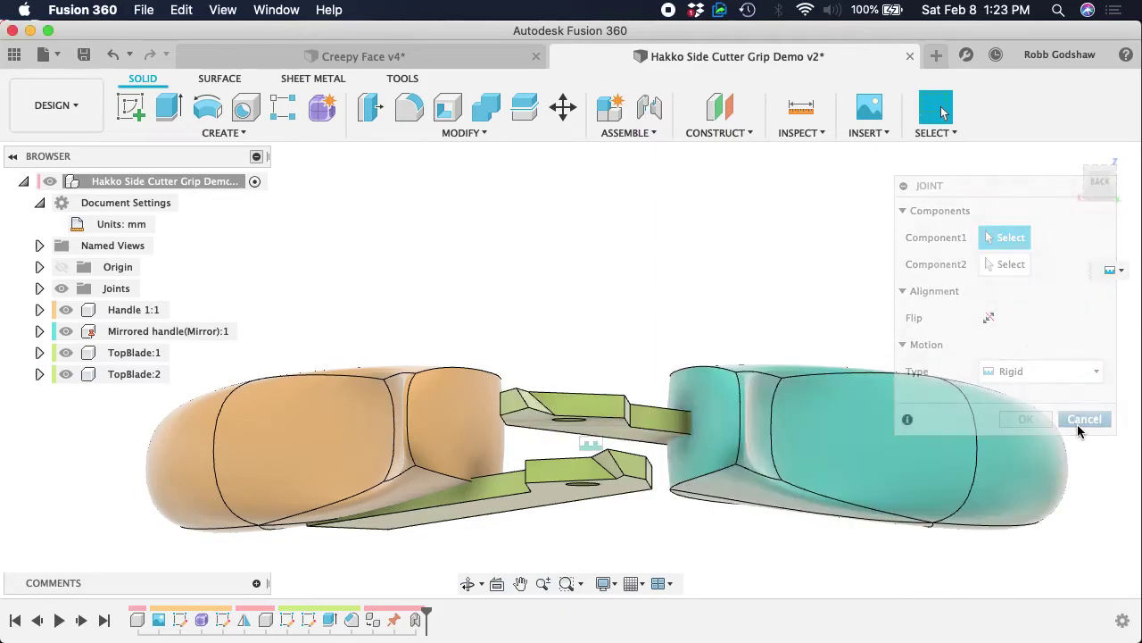
# - Create a revolute joint about the Z axis between the lower blade's upper pivot-hole edge and the top blade's underside pivot-hole edge
pyautogui.click(641, 131)
pyautogui.click(616, 239)
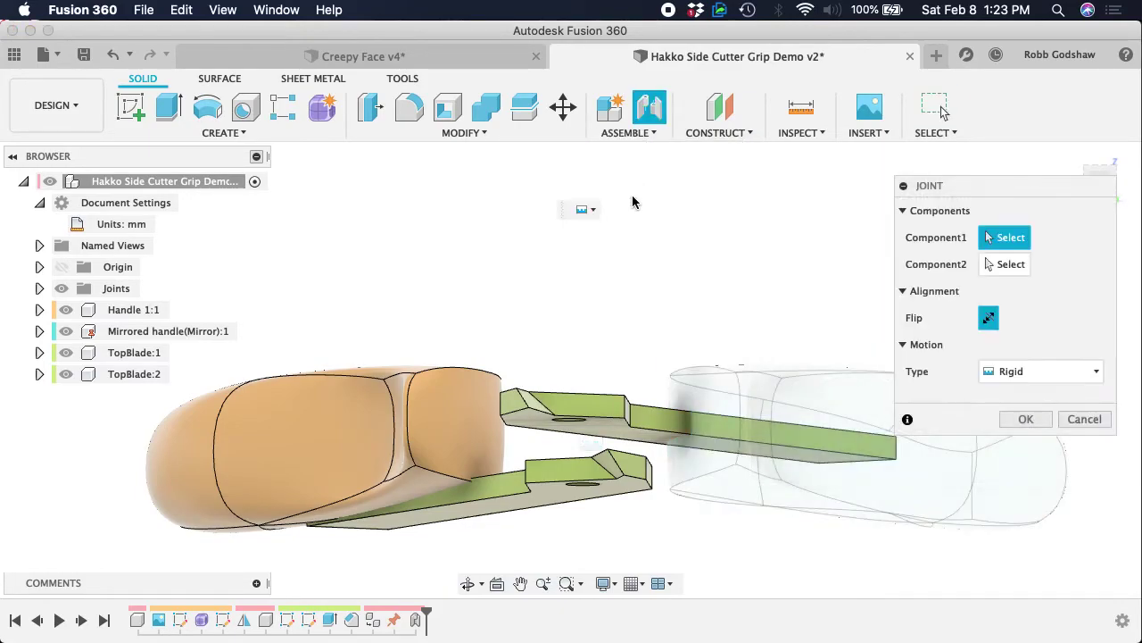
pyautogui.keyDown('shift'); pyautogui.scroll(10, 596, 359); pyautogui.keyUp('shift')
pyautogui.scroll(-10, 584, 460)
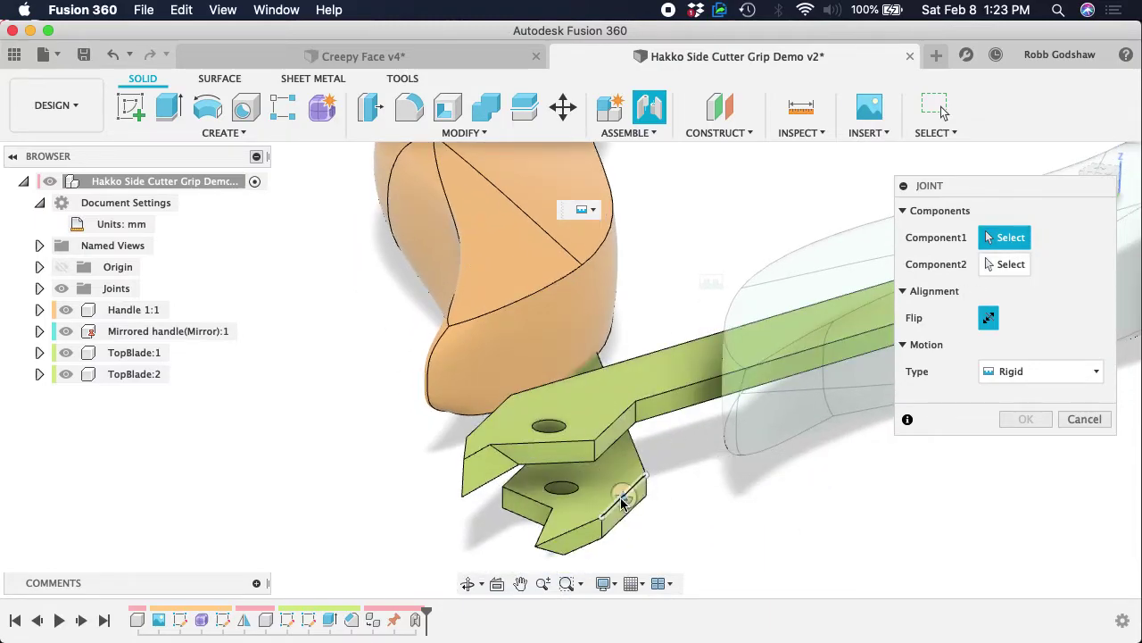
pyautogui.click(561, 489)
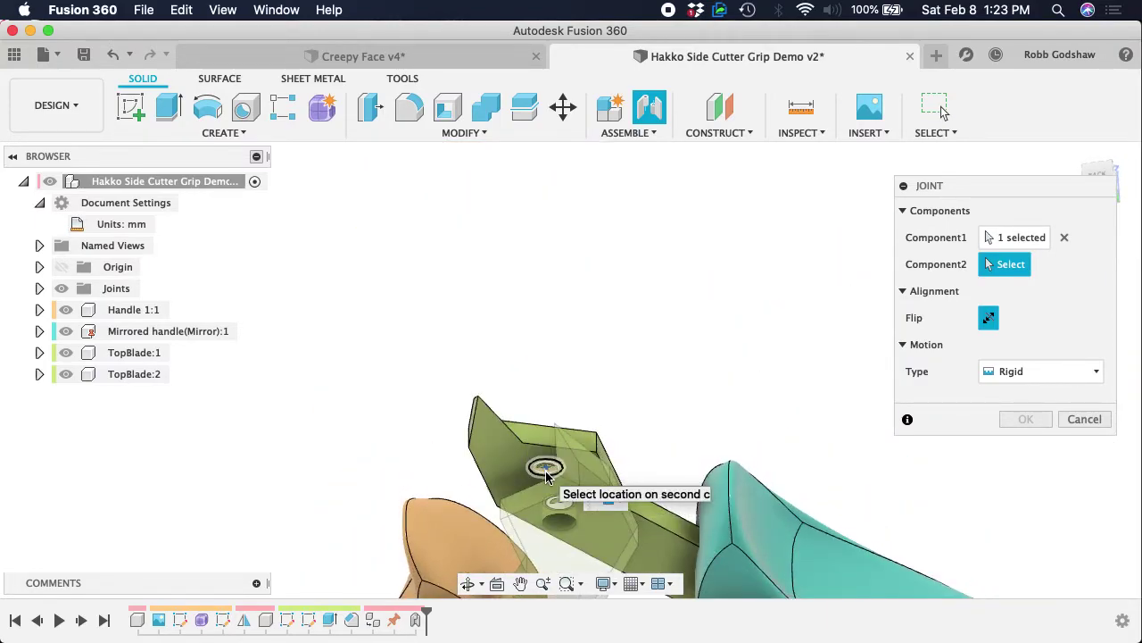
pyautogui.click(546, 473)
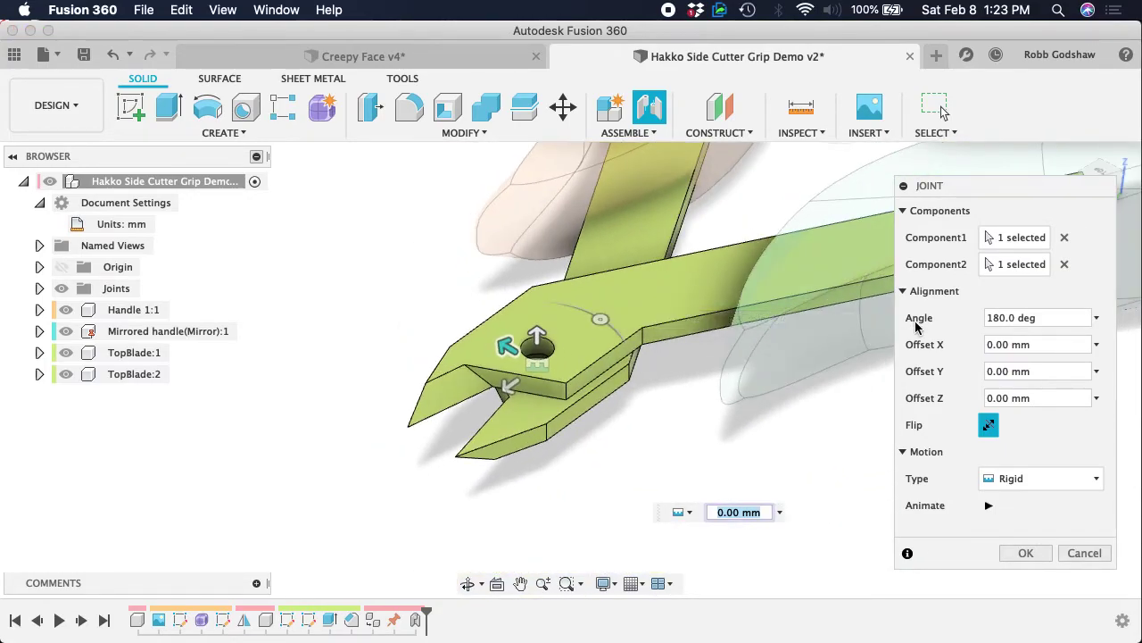
pyautogui.click(1026, 482)
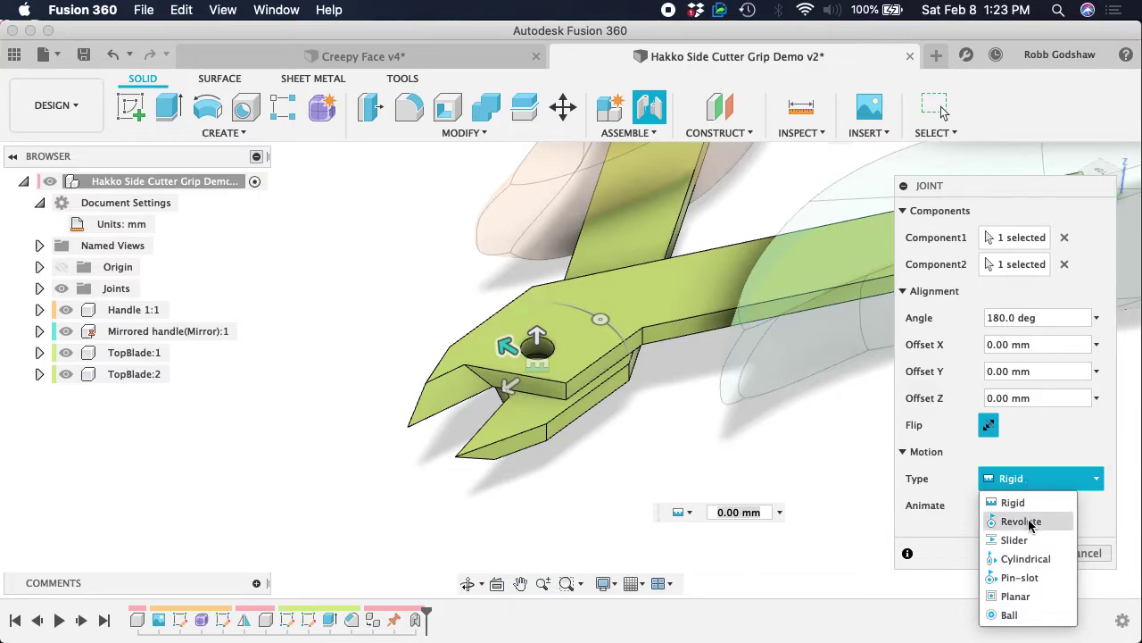
pyautogui.click(1022, 522)
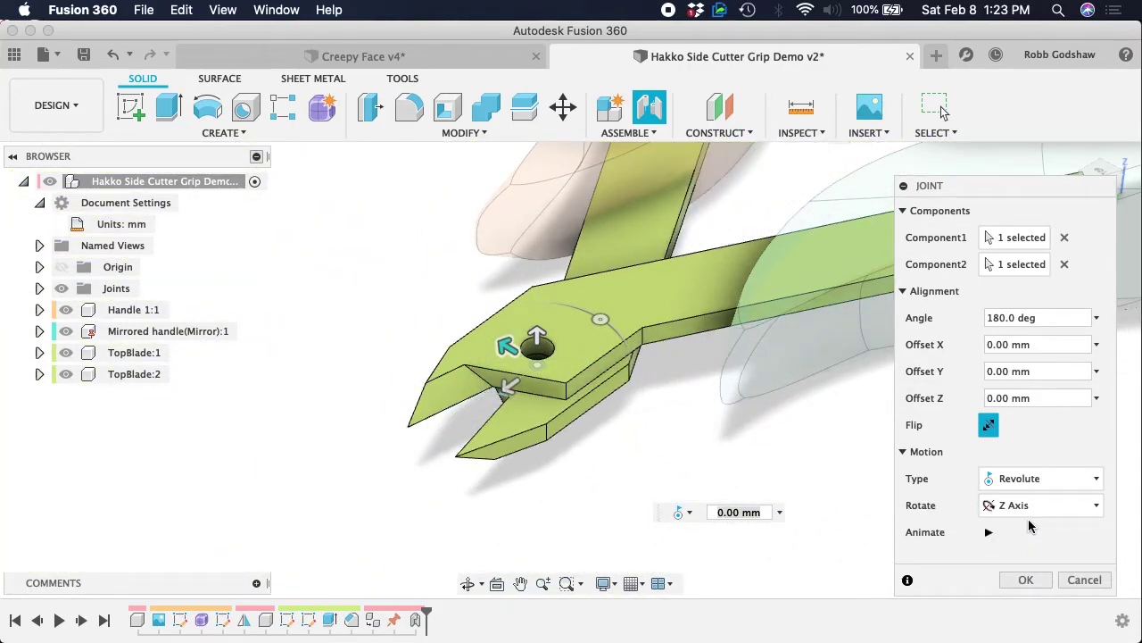
pyautogui.click(1027, 580)
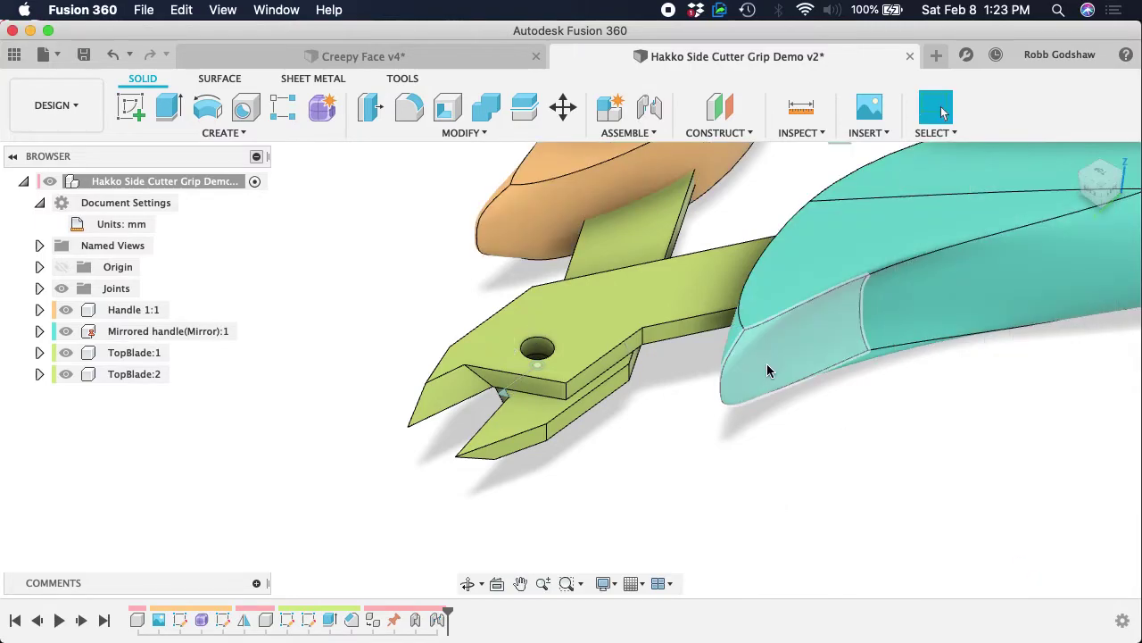
# - Create a rigid as-built joint between the Handle 1:1 component and the lower blade, TopBlade:2
pyautogui.keyDown('shift'); pyautogui.scroll(-10, 767, 370); pyautogui.keyUp('shift')
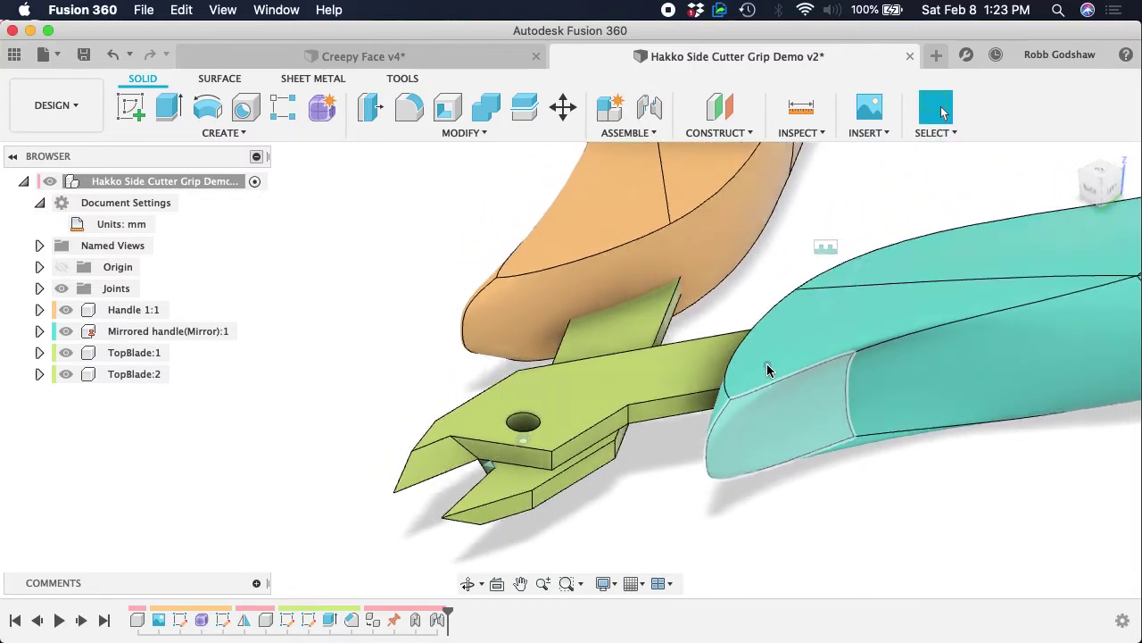
pyautogui.keyDown('shift'); pyautogui.scroll(10, 767, 371); pyautogui.keyUp('shift')
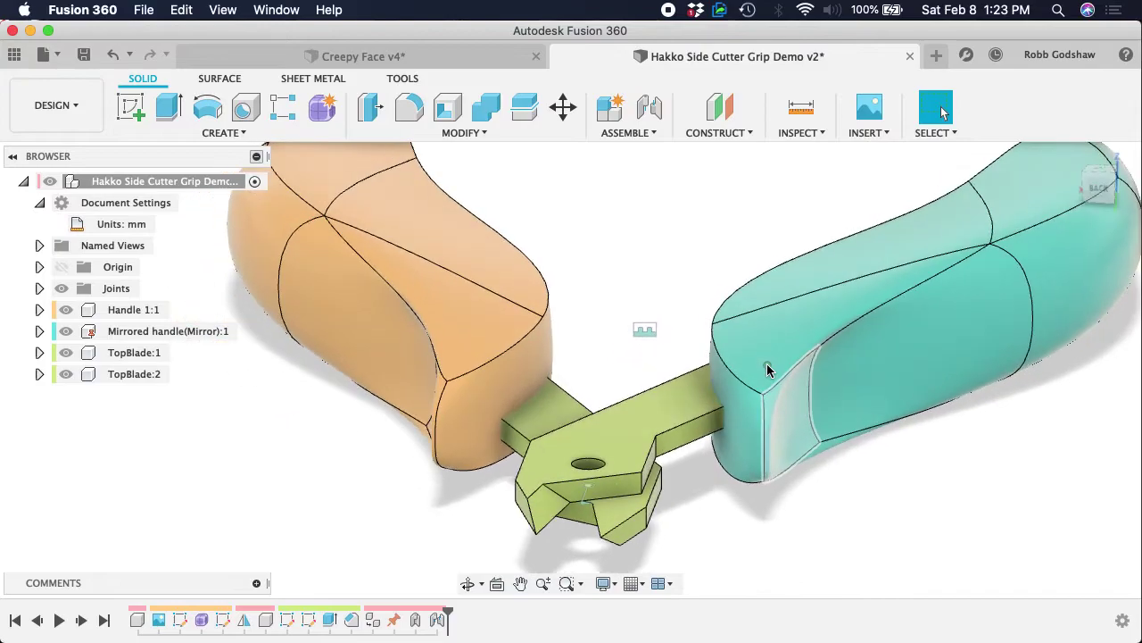
pyautogui.click(655, 133)
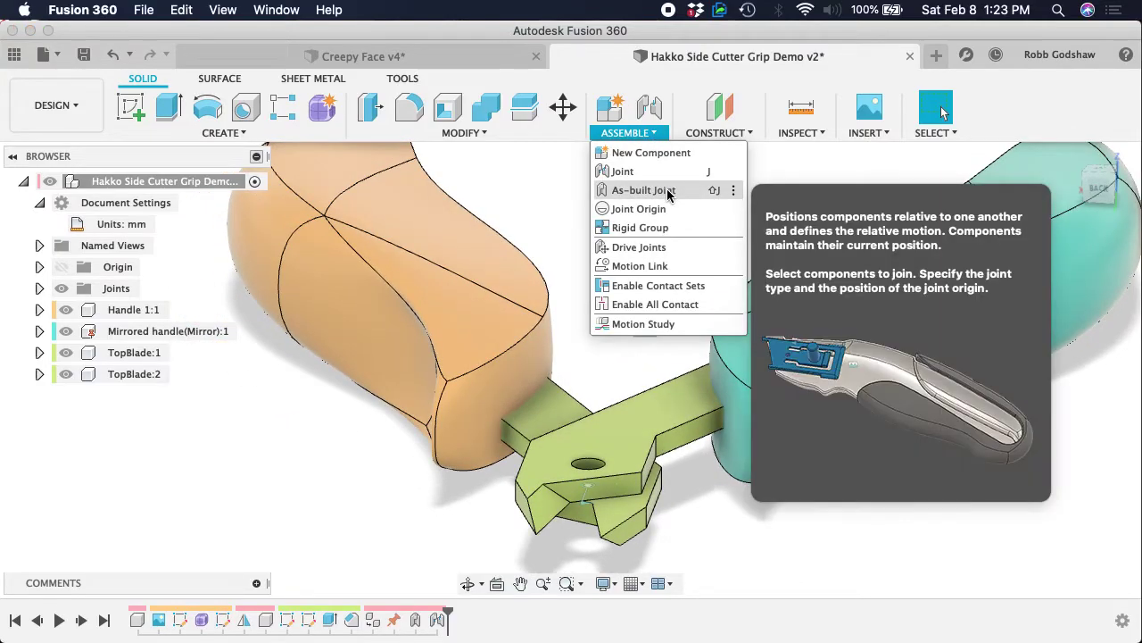
pyautogui.click(670, 194)
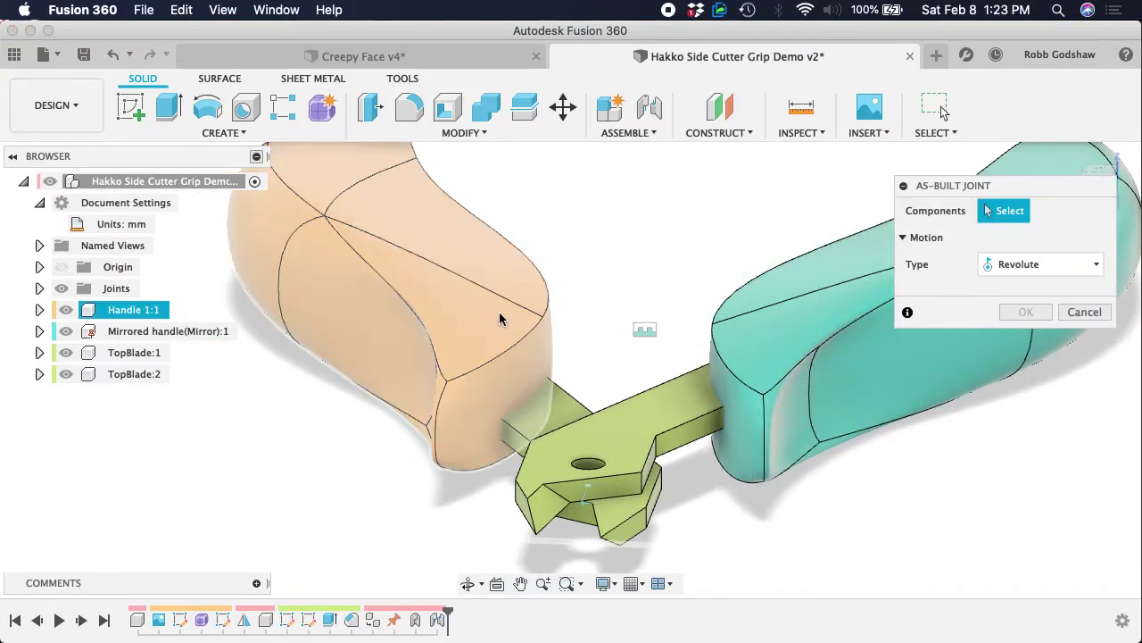
pyautogui.click(542, 375)
pyautogui.click(566, 416)
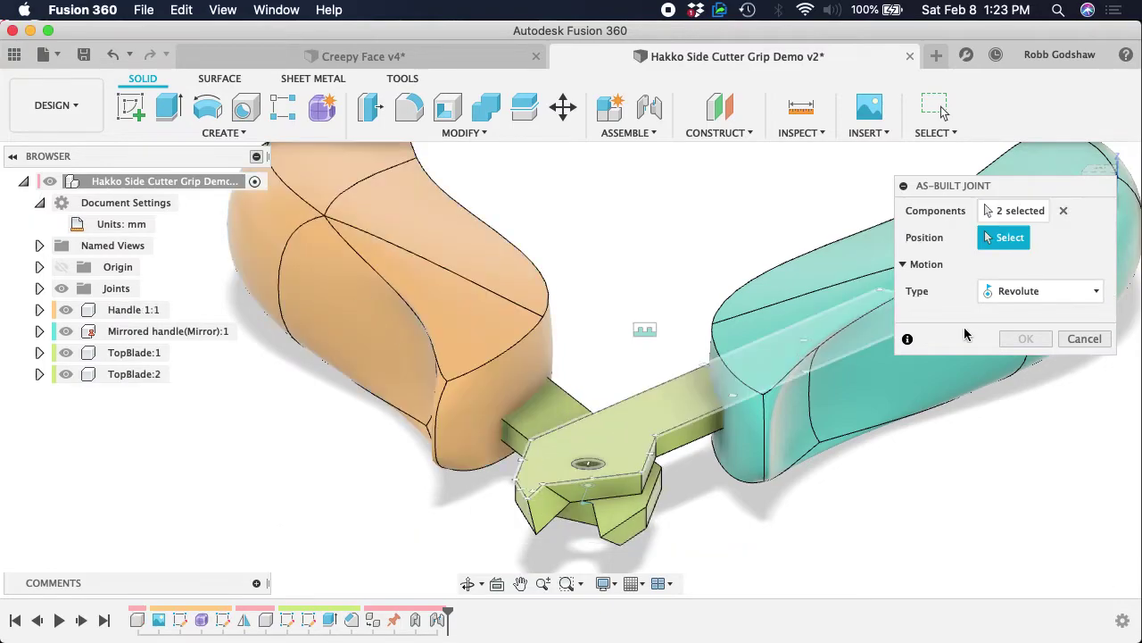
pyautogui.click(993, 291)
pyautogui.click(1010, 314)
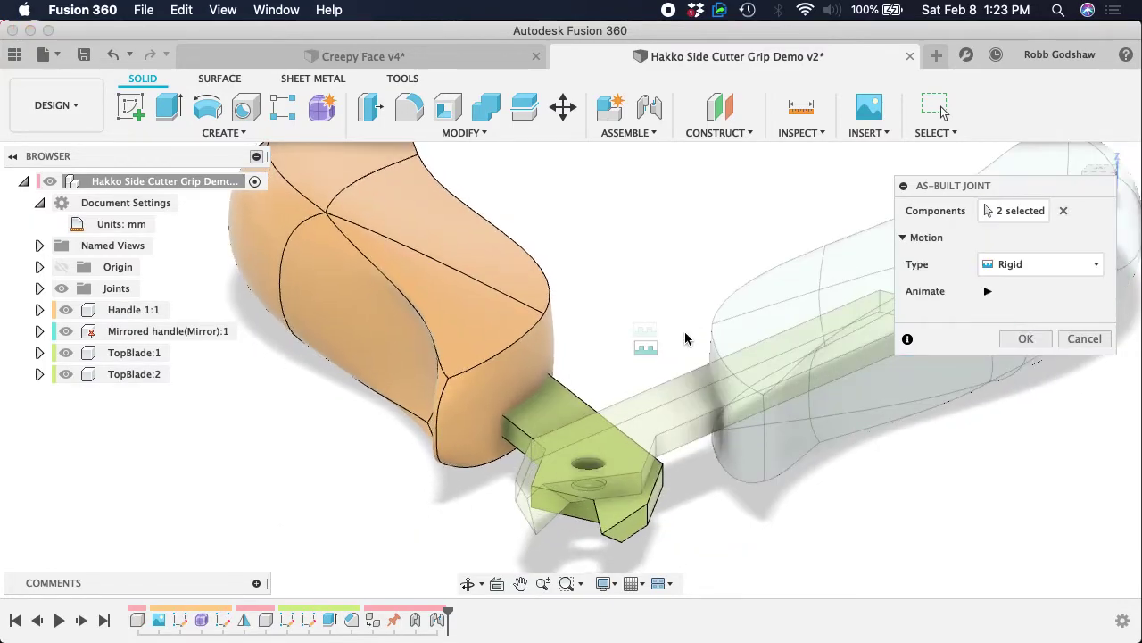
pyautogui.click(1025, 340)
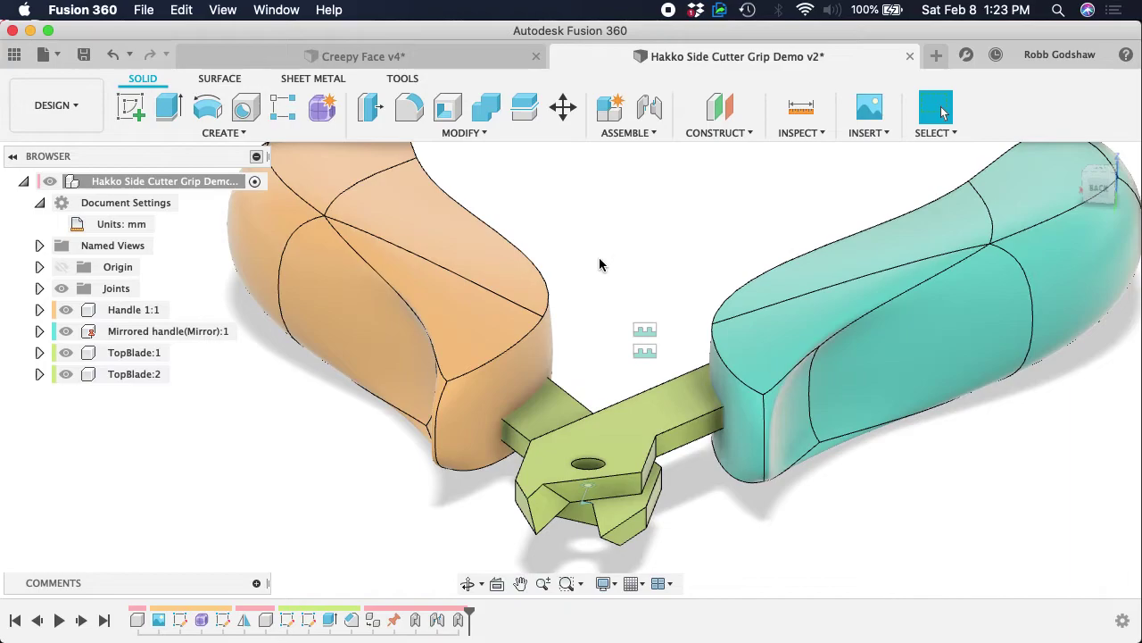
# - Swing the orange handle about the blade pivot twice to test the motion, reverting the components to their original position each time
pyautogui.moveTo(445, 230); pyautogui.dragTo(511, 284)
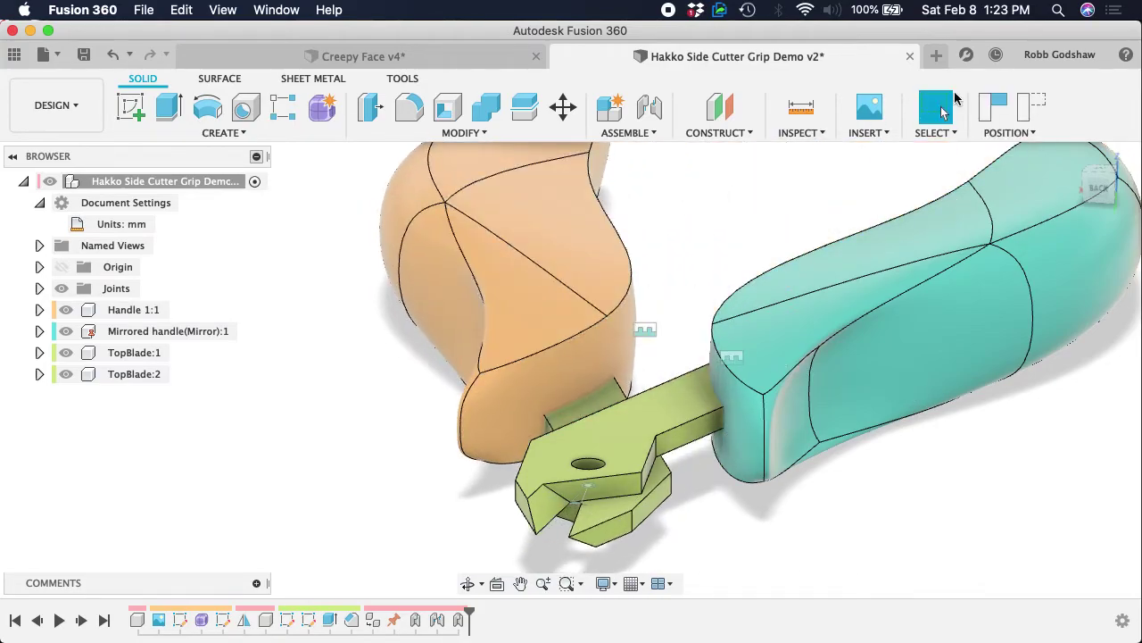
pyautogui.click(1026, 109)
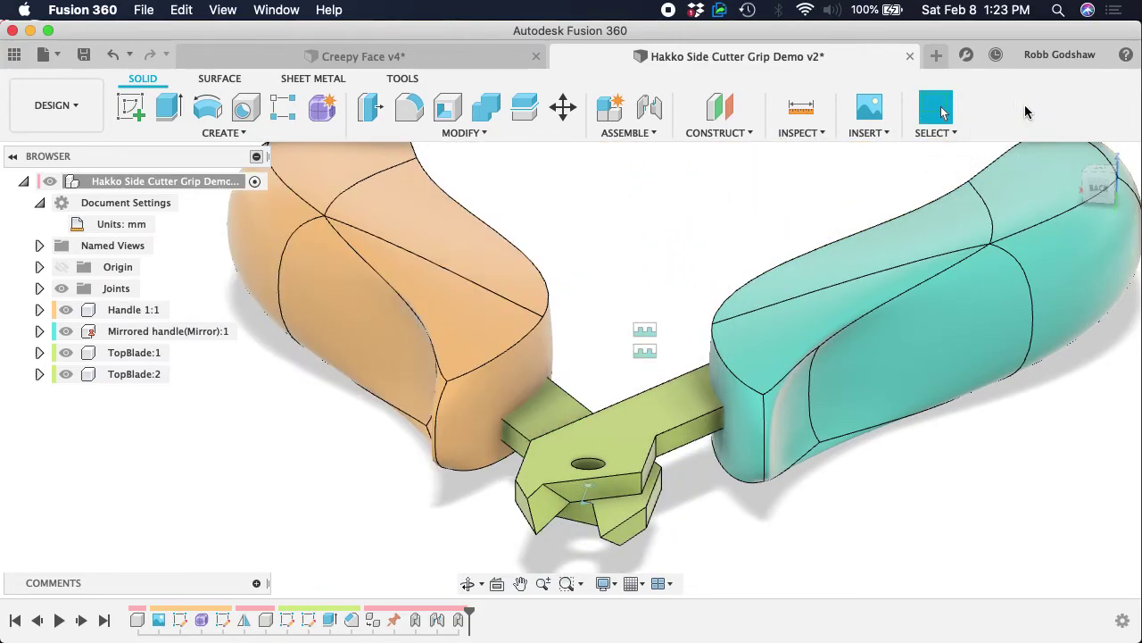
pyautogui.moveTo(481, 363); pyautogui.dragTo(590, 312)
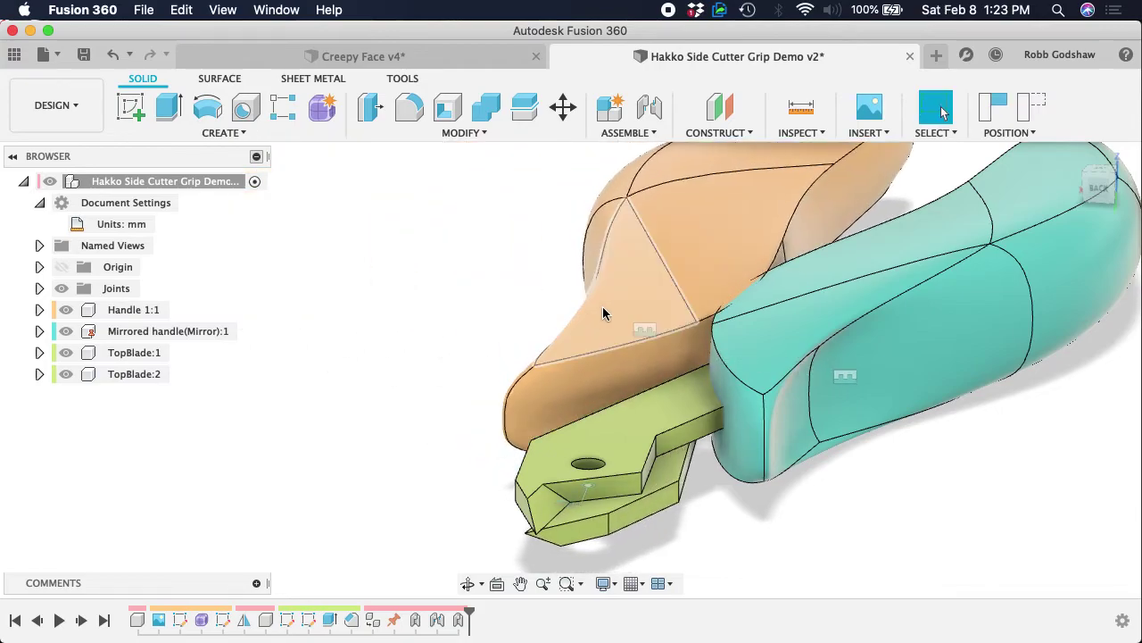
pyautogui.click(1032, 119)
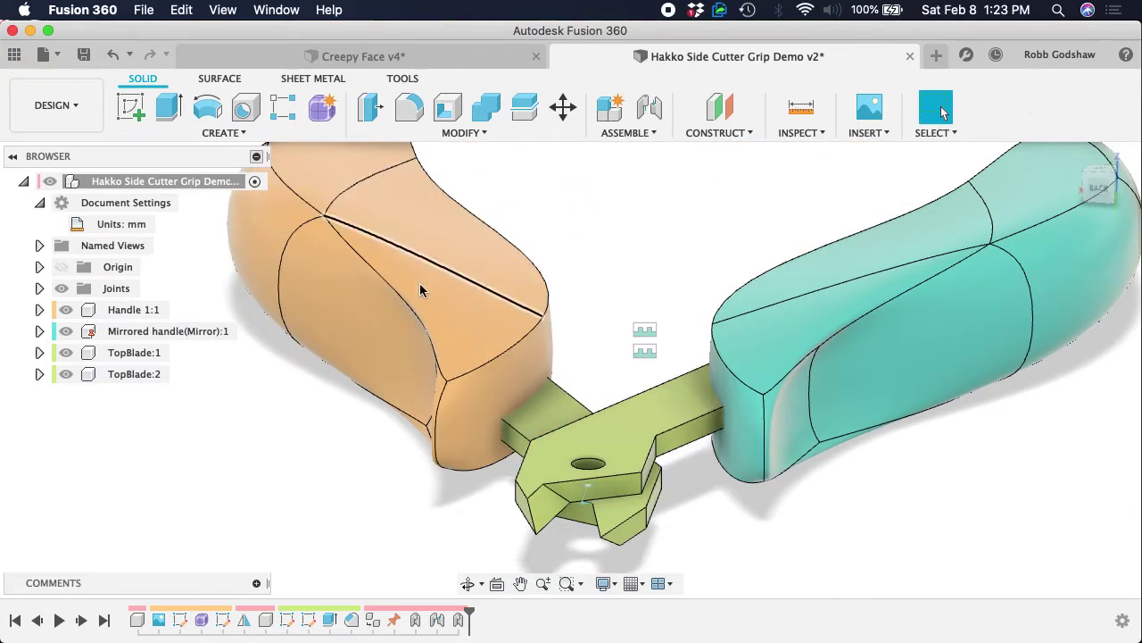
# - Examine the joined side cutter from several sides, including the blade tips, the pivot and where the blades enter the handles
pyautogui.keyDown('shift'); pyautogui.moveTo(549, 246); pyautogui.dragTo(521, 284, button='middle'); pyautogui.keyUp('shift')
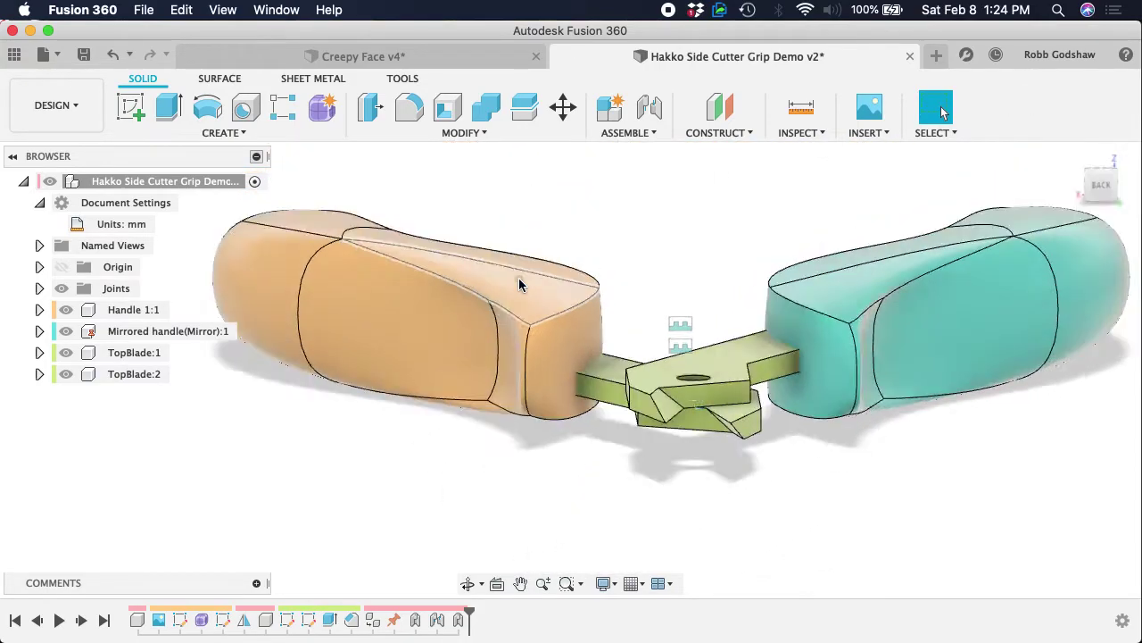
pyautogui.keyDown('shift'); pyautogui.scroll(-10, 520, 283); pyautogui.keyUp('shift')
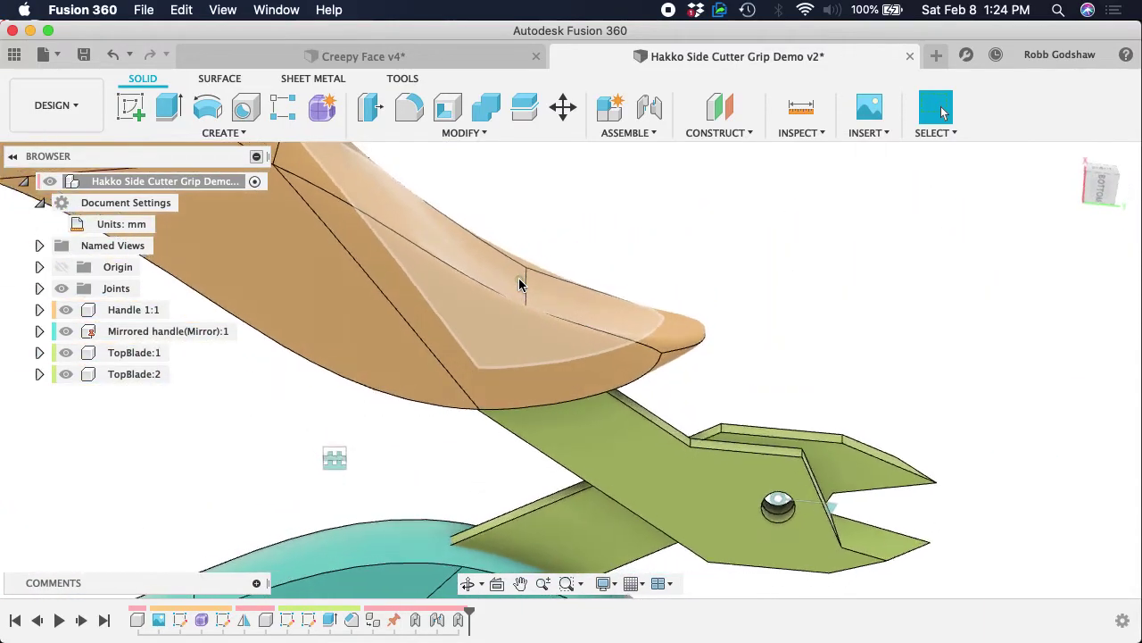
pyautogui.keyDown('shift'); pyautogui.scroll(-10, 520, 284); pyautogui.keyUp('shift')
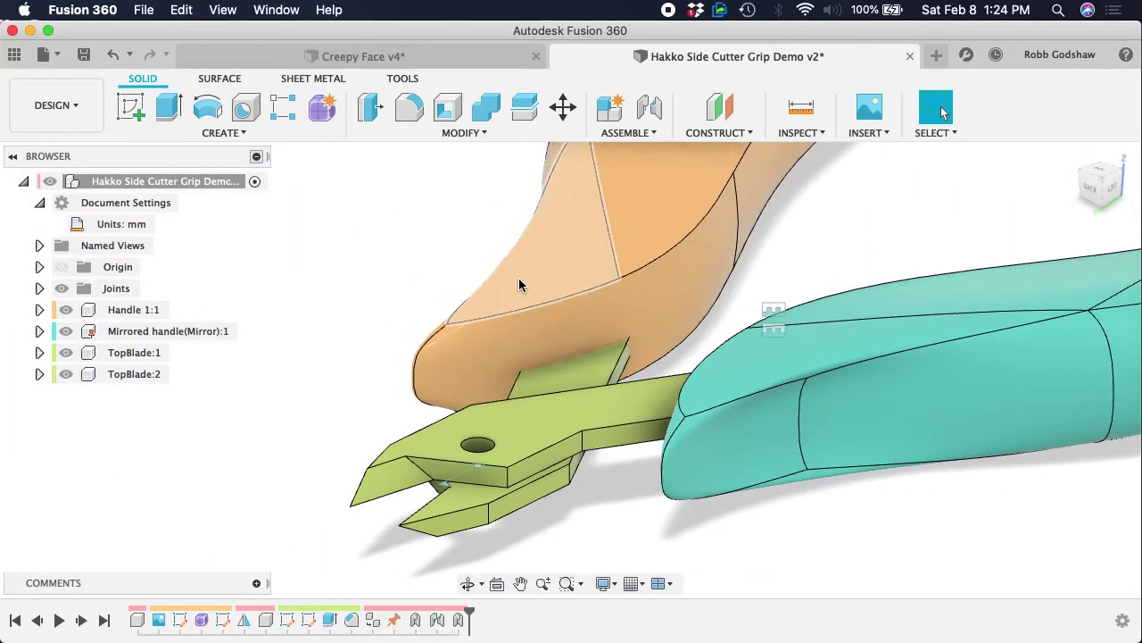
pyautogui.scroll(-5, 520, 284)
pyautogui.keyDown('shift'); pyautogui.scroll(-8, 520, 284); pyautogui.keyUp('shift')
pyautogui.scroll(5, 520, 284)
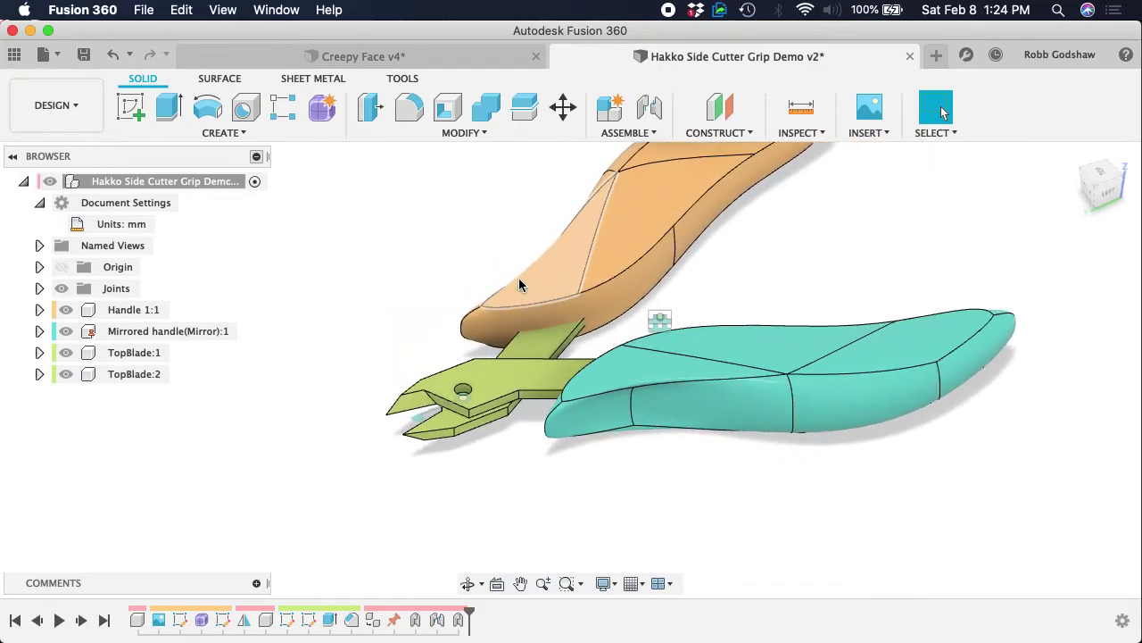
pyautogui.keyDown('shift'); pyautogui.scroll(-10, 530, 250); pyautogui.keyUp('shift')
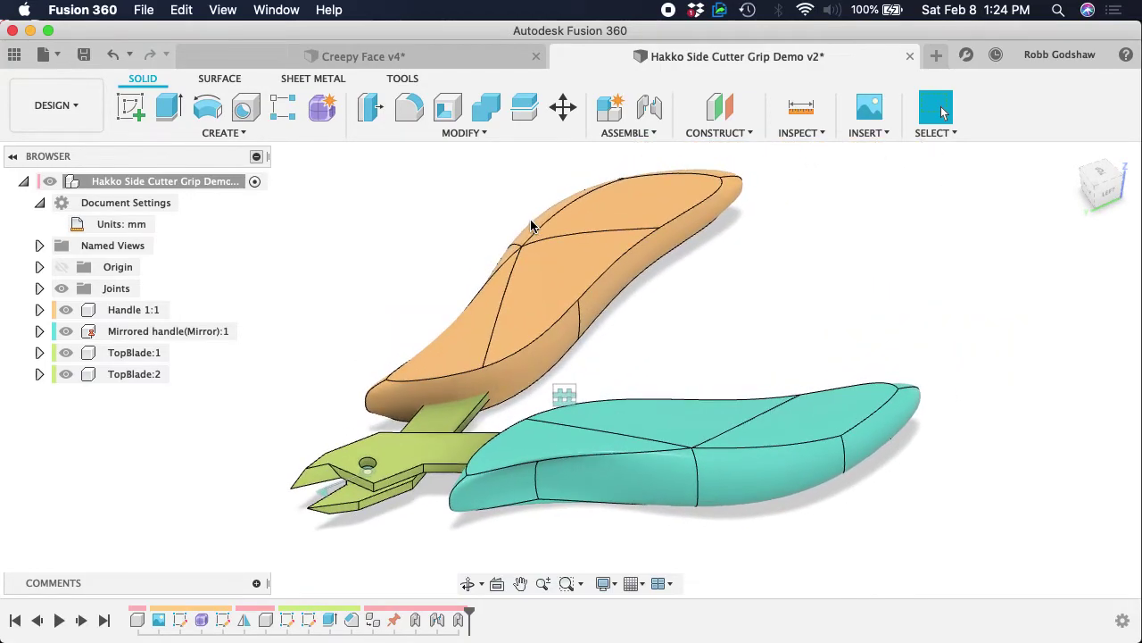
pyautogui.keyDown('shift'); pyautogui.scroll(-3, 413, 375); pyautogui.keyUp('shift')
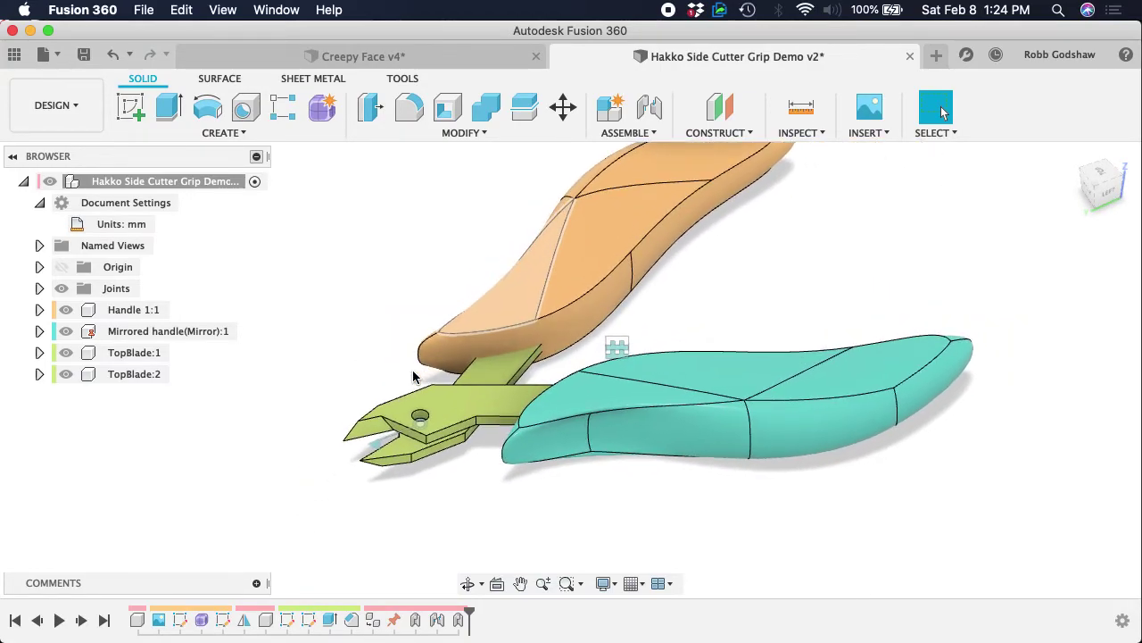
pyautogui.scroll(6, 414, 375)
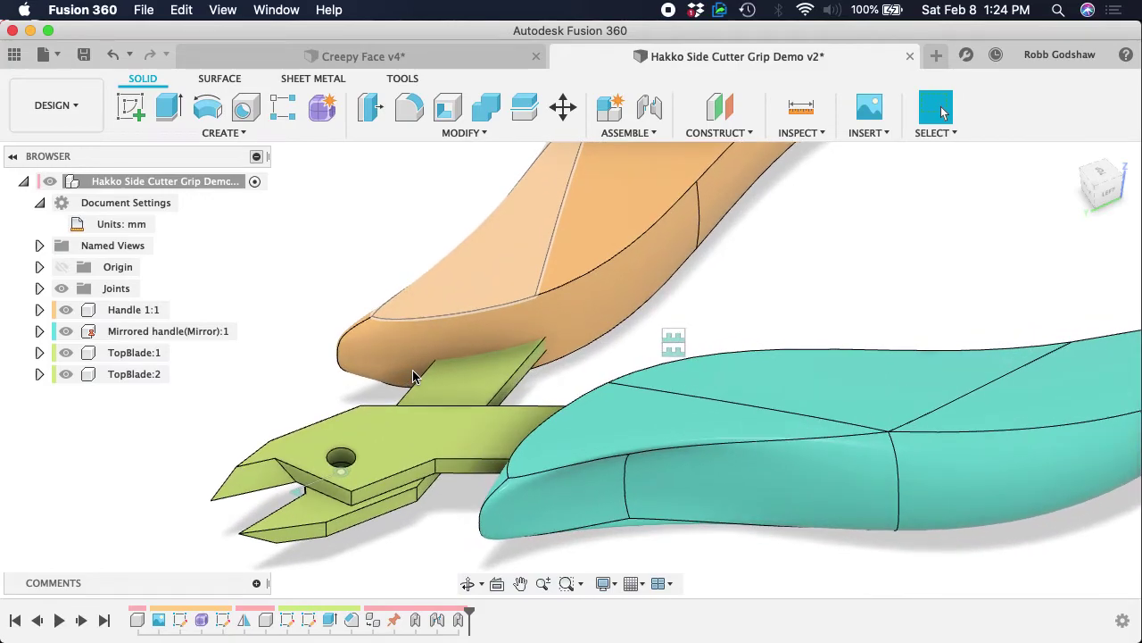
pyautogui.hscroll(-2, 384, 435)
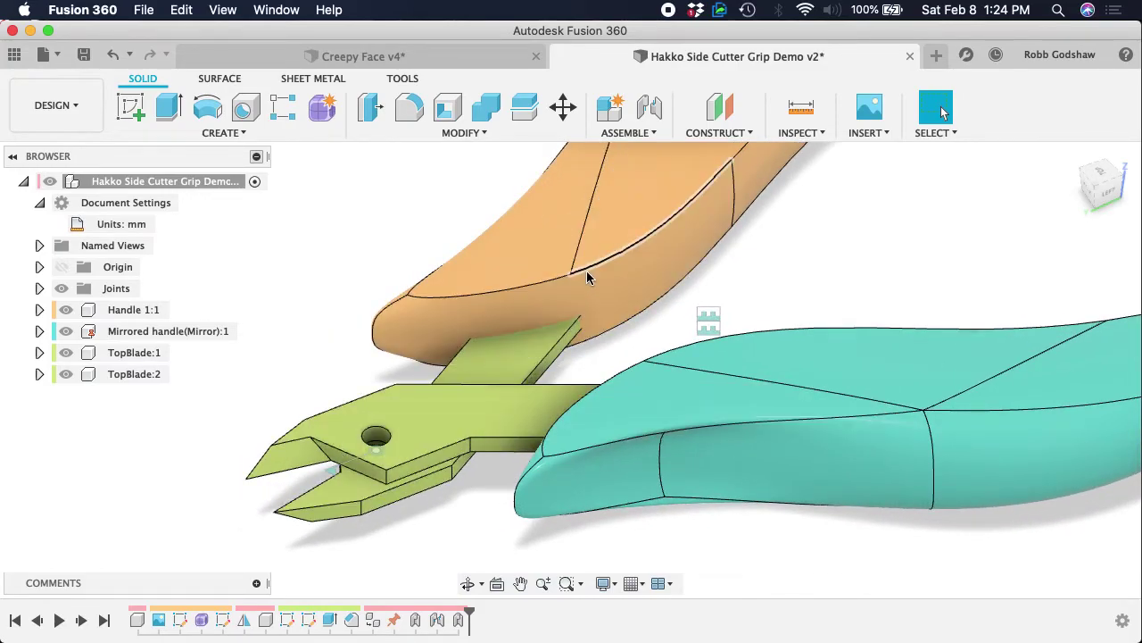
pyautogui.keyDown('shift'); pyautogui.scroll(-2, 730, 268); pyautogui.keyUp('shift')
pyautogui.keyDown('shift'); pyautogui.scroll(-3, 730, 272); pyautogui.keyUp('shift')
pyautogui.scroll(-3, 731, 271)
pyautogui.keyDown('shift'); pyautogui.scroll(-2, 730, 272); pyautogui.keyUp('shift')
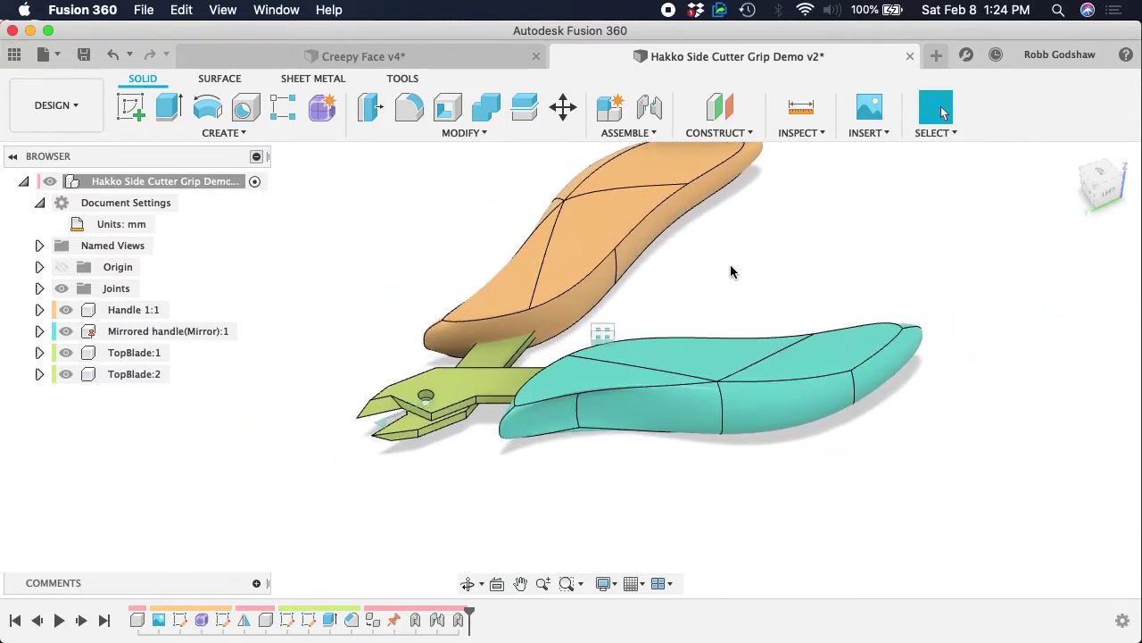
pyautogui.scroll(3, 730, 272)
pyautogui.keyDown('shift'); pyautogui.scroll(-1, 730, 271); pyautogui.keyUp('shift')
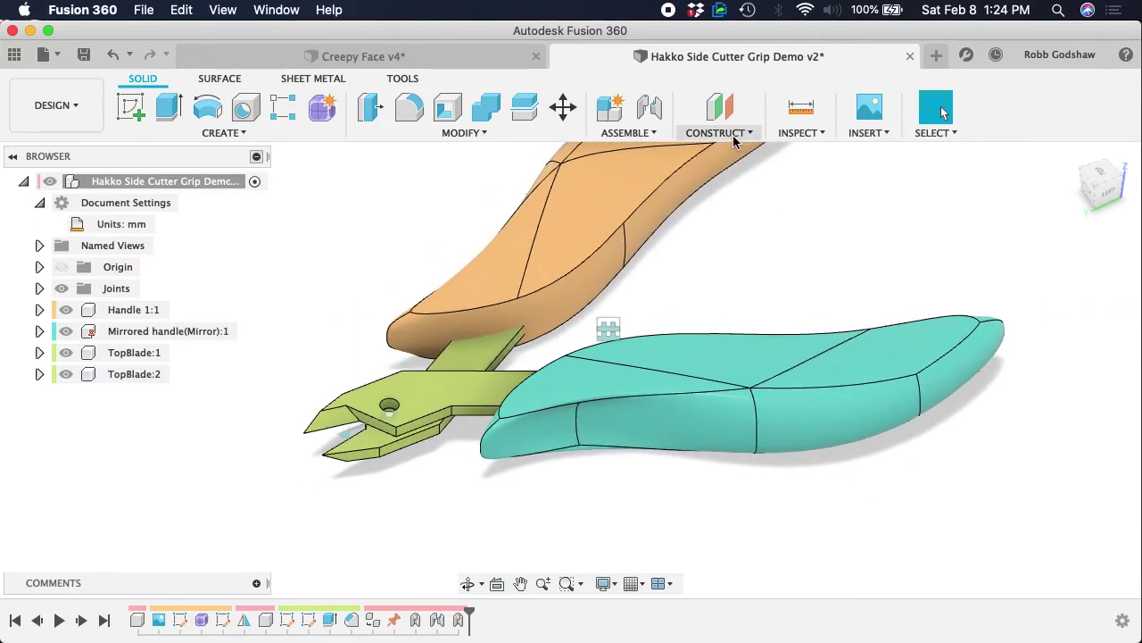
# - Check the interference between the top blade, TopBlade:1, and the mirrored handle, and inspect the overlapping region
pyautogui.click(791, 134)
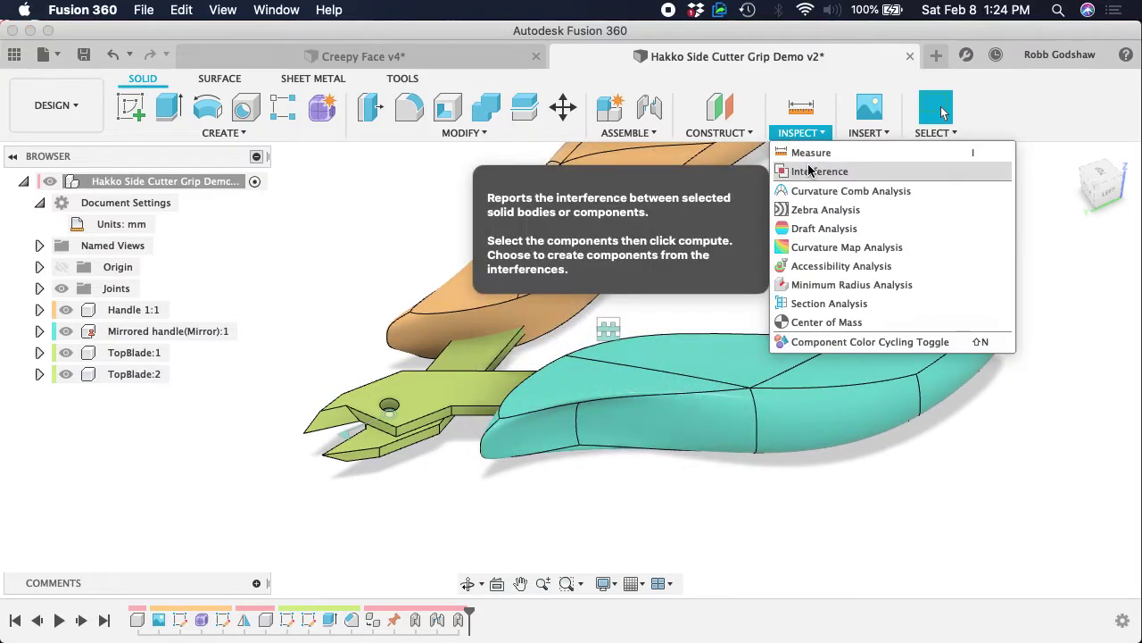
pyautogui.click(810, 170)
pyautogui.click(491, 382)
pyautogui.click(698, 370)
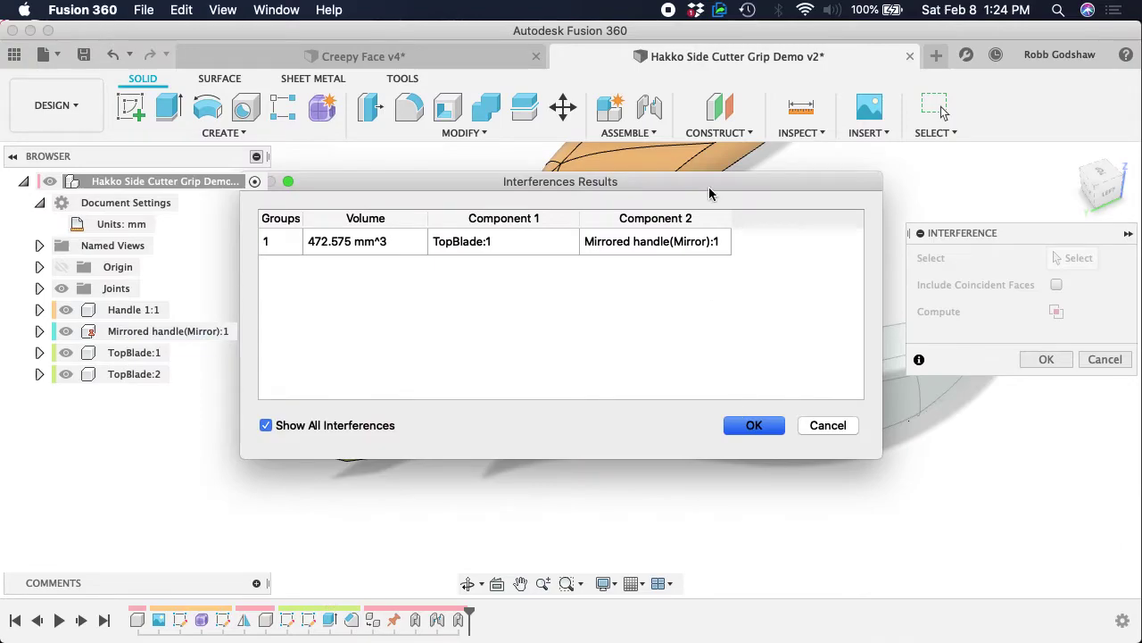
pyautogui.moveTo(701, 188); pyautogui.dragTo(698, 509)
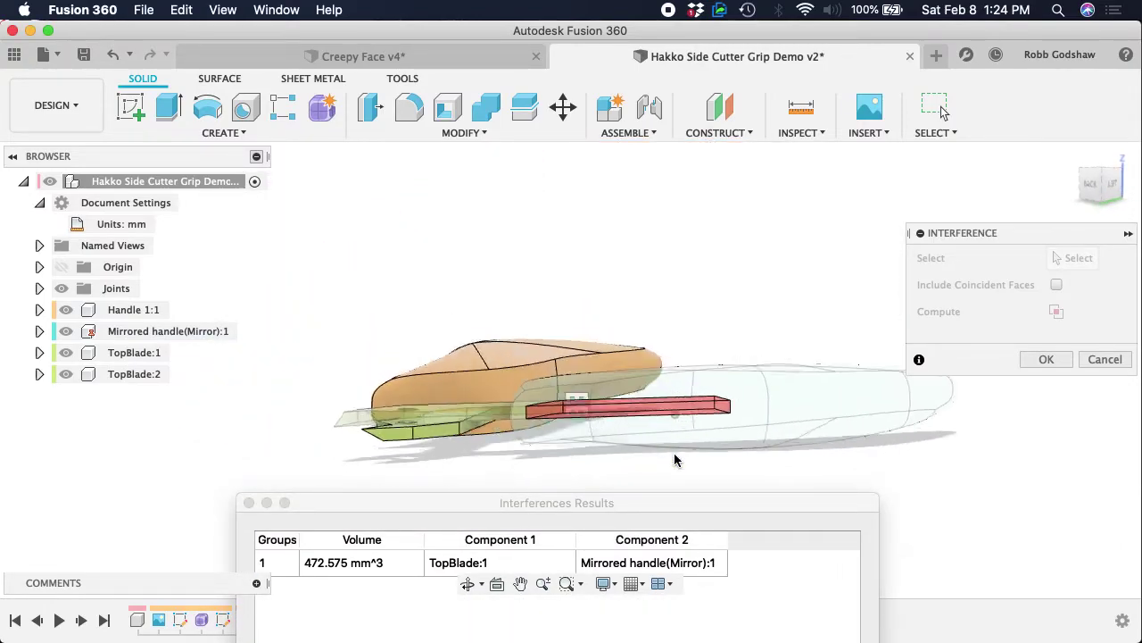
pyautogui.moveTo(571, 510); pyautogui.dragTo(569, 314)
pyautogui.click(822, 550)
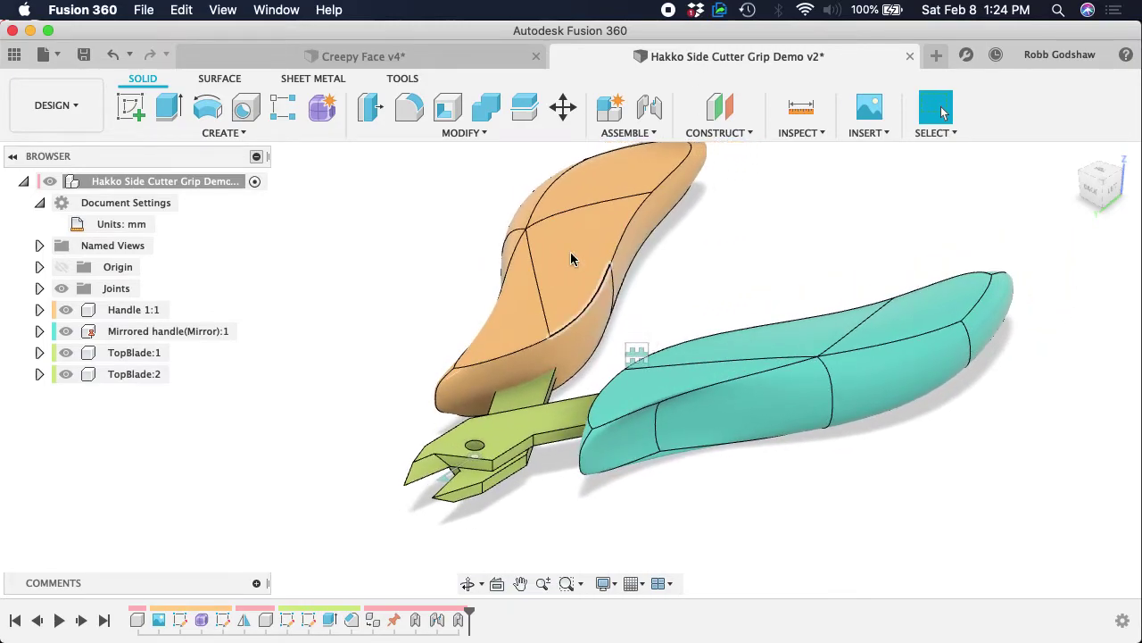
# - Cut the shape of TopBlade:1 out of the mirrored handle with Combine, keeping the tool body
pyautogui.click(457, 135)
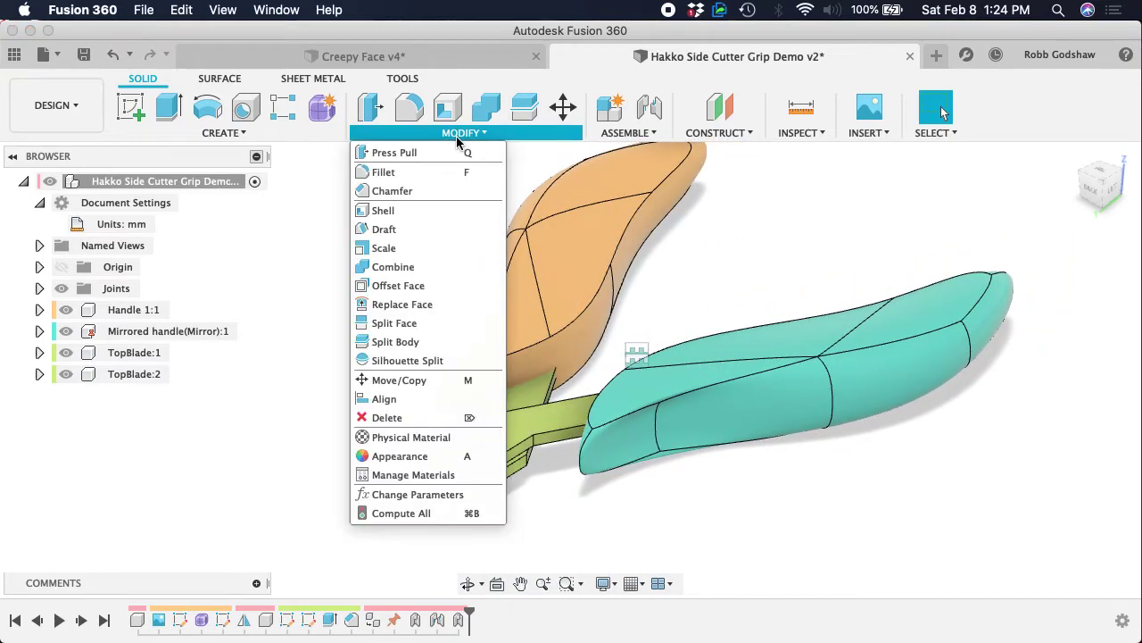
pyautogui.click(398, 271)
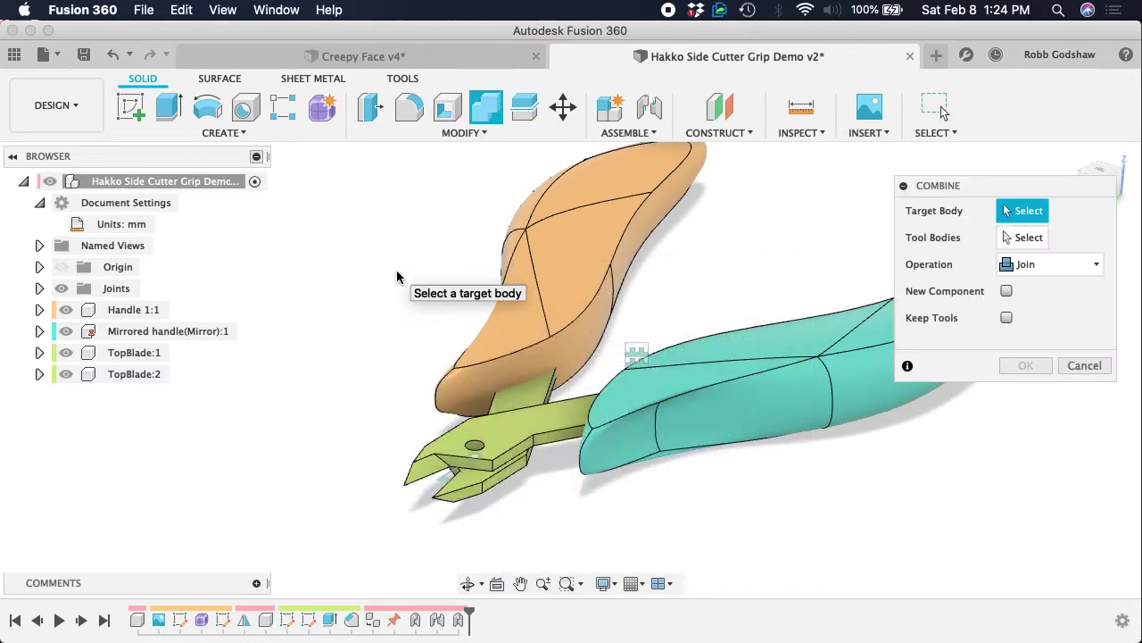
pyautogui.click(717, 371)
pyautogui.click(566, 413)
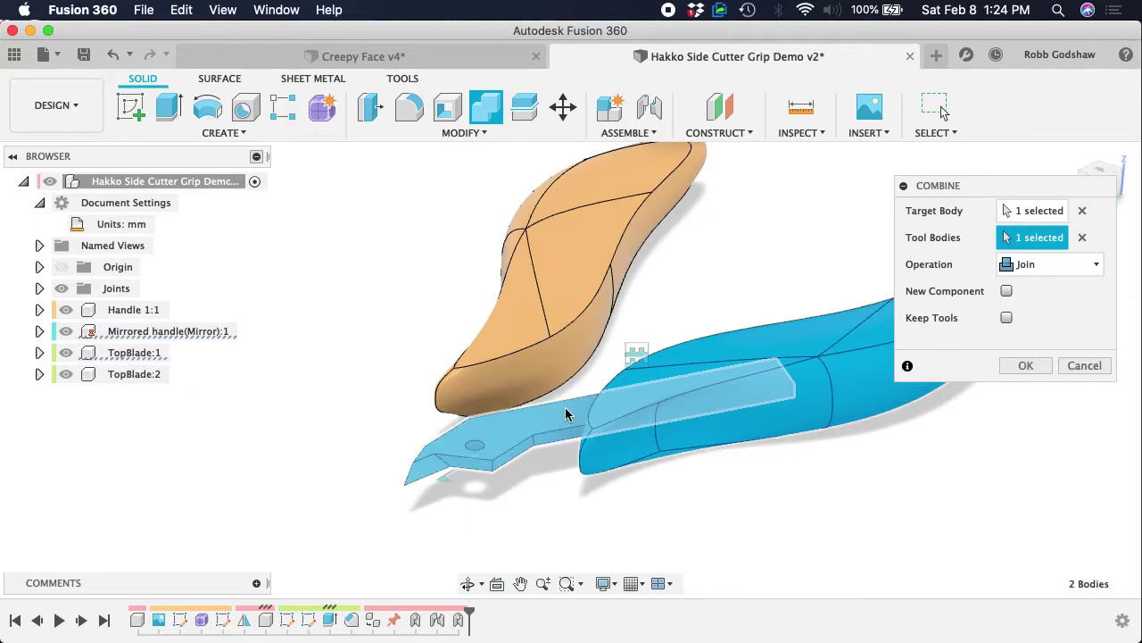
pyautogui.click(1040, 264)
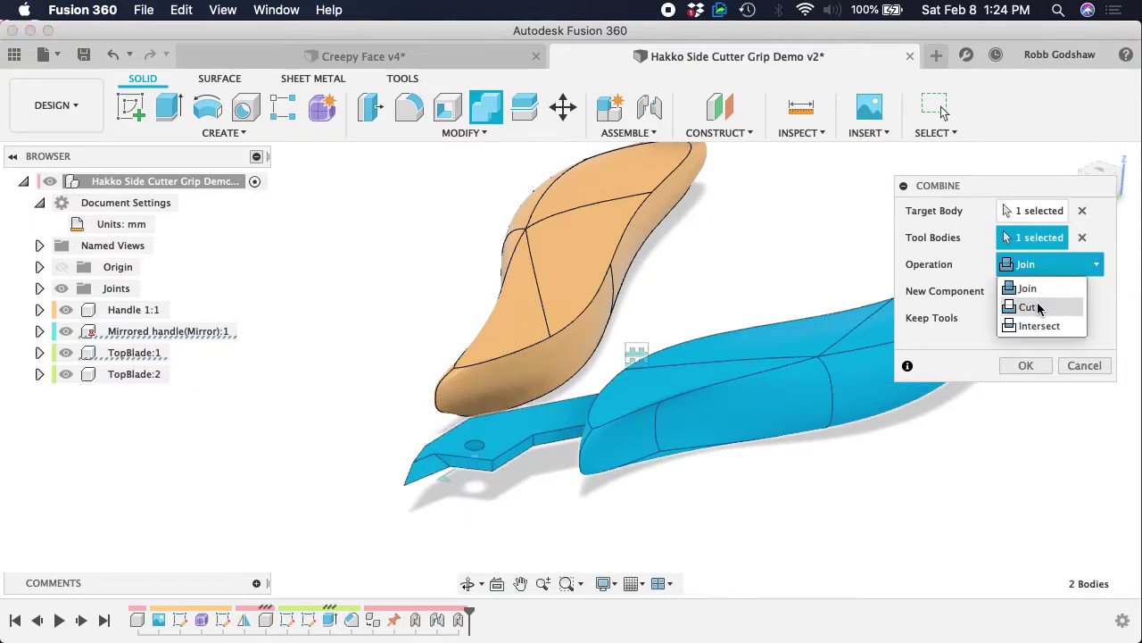
pyautogui.click(1035, 307)
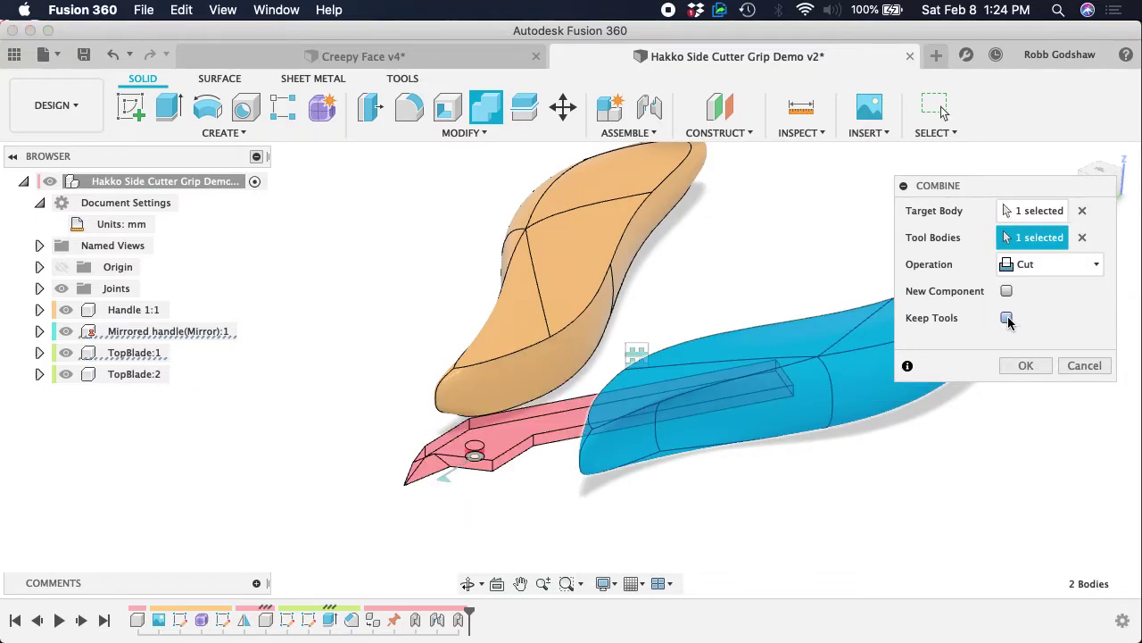
pyautogui.keyDown('shift'); pyautogui.moveTo(680, 360); pyautogui.dragTo(843, 390, button='middle'); pyautogui.keyUp('shift')
pyautogui.hscroll(5, 845, 390)
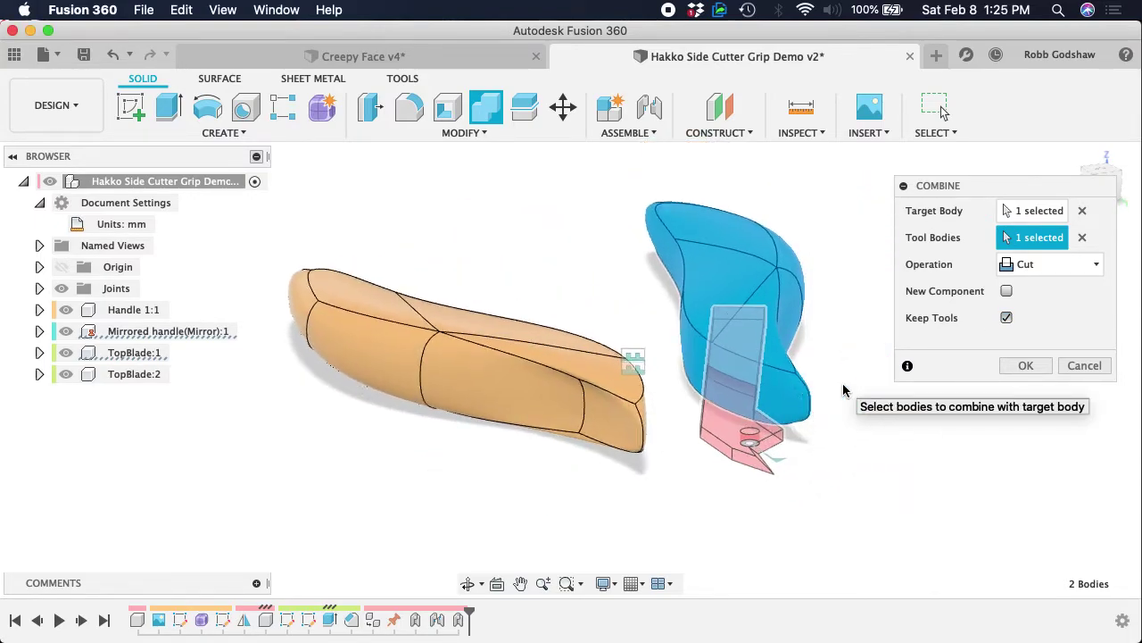
pyautogui.click(1027, 366)
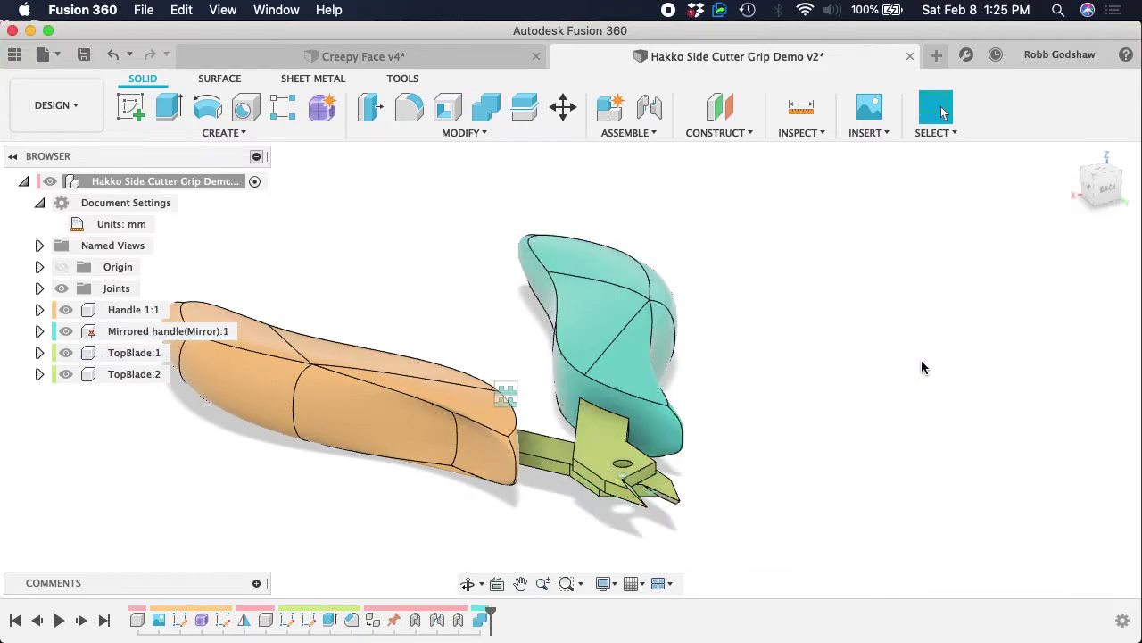
# - Temporarily hide TopBlade:1 and examine the blade slot in the end of the mirrored handle
pyautogui.hscroll(5, 722, 386)
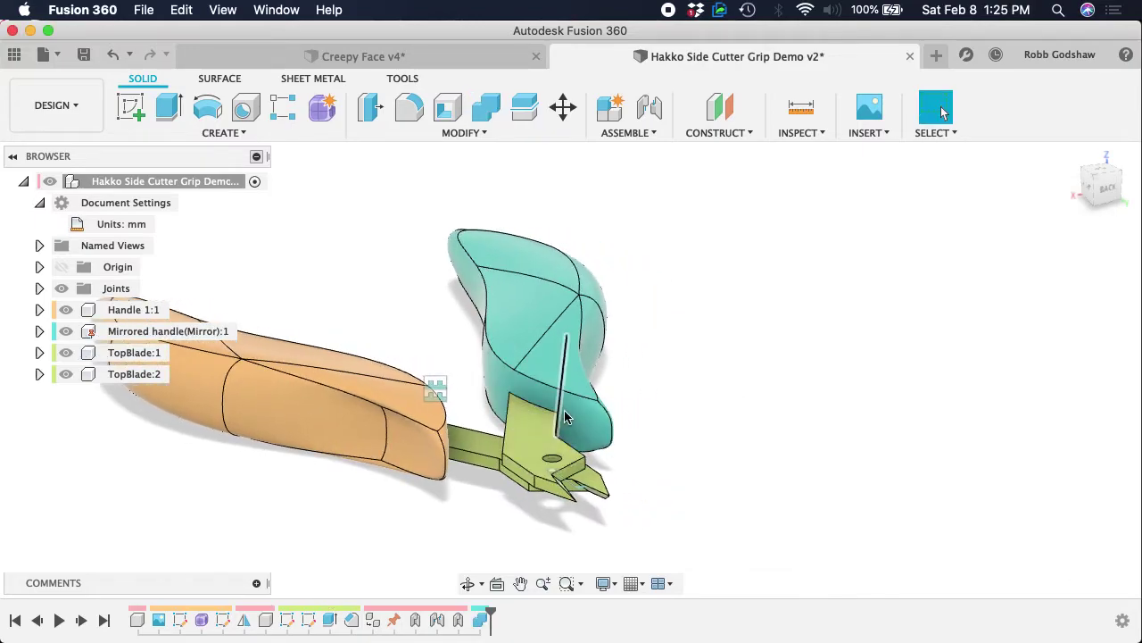
pyautogui.click(540, 366)
pyautogui.click(66, 352)
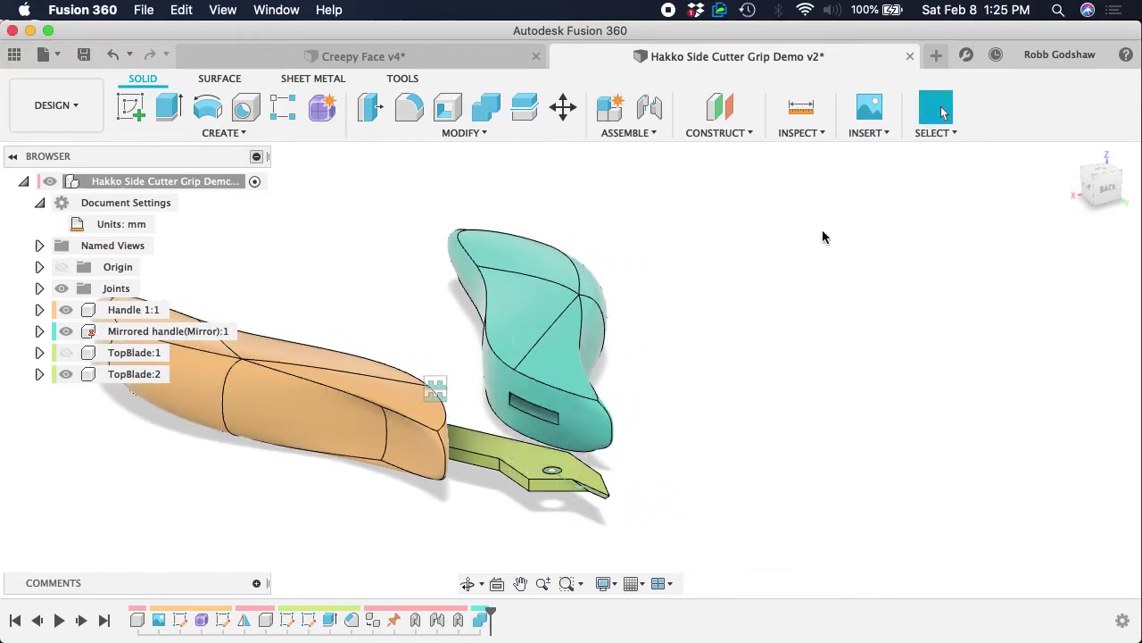
pyautogui.scroll(3, 634, 371)
pyautogui.keyDown('shift'); pyautogui.scroll(-8, 635, 372); pyautogui.keyUp('shift')
pyautogui.keyDown('shift'); pyautogui.scroll(3, 635, 371); pyautogui.keyUp('shift')
pyautogui.keyDown('shift'); pyautogui.scroll(-4, 635, 371); pyautogui.keyUp('shift')
pyautogui.keyDown('shift'); pyautogui.scroll(7, 634, 371); pyautogui.keyUp('shift')
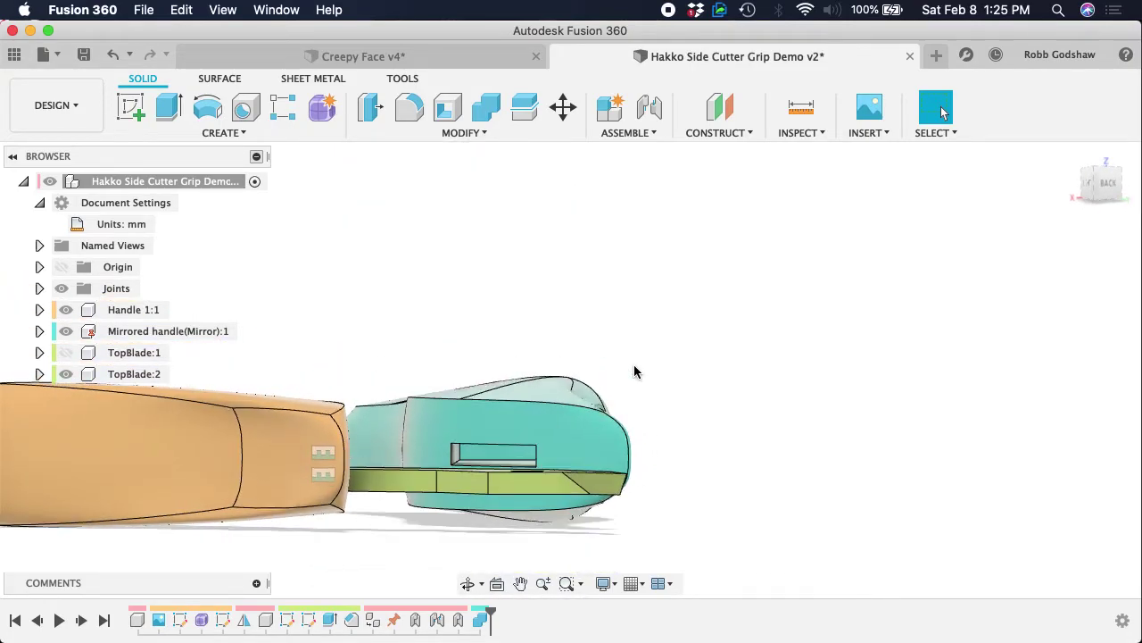
pyautogui.keyDown('shift'); pyautogui.scroll(5, 634, 371); pyautogui.keyUp('shift')
pyautogui.scroll(-4, 635, 372)
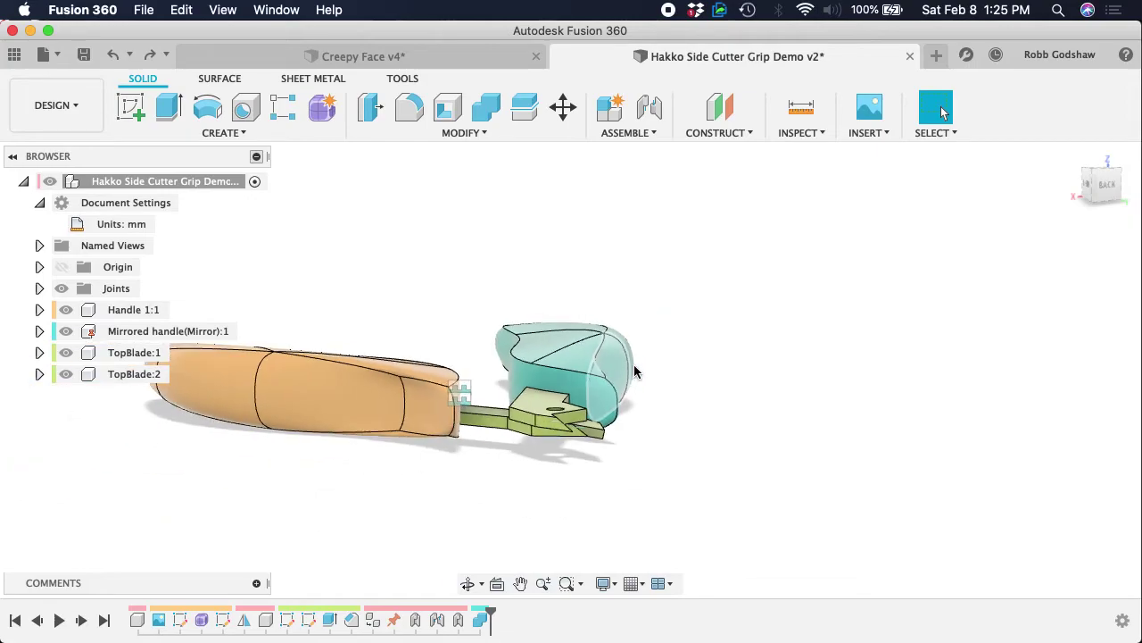
# - Cut the shape of TopBlade:2 out of Handle 1:1 with Combine, keeping the tool body, and test-swing the handle before reverting its position
pyautogui.keyDown('shift'); pyautogui.scroll(5, 635, 371); pyautogui.keyUp('shift')
pyautogui.click(464, 132)
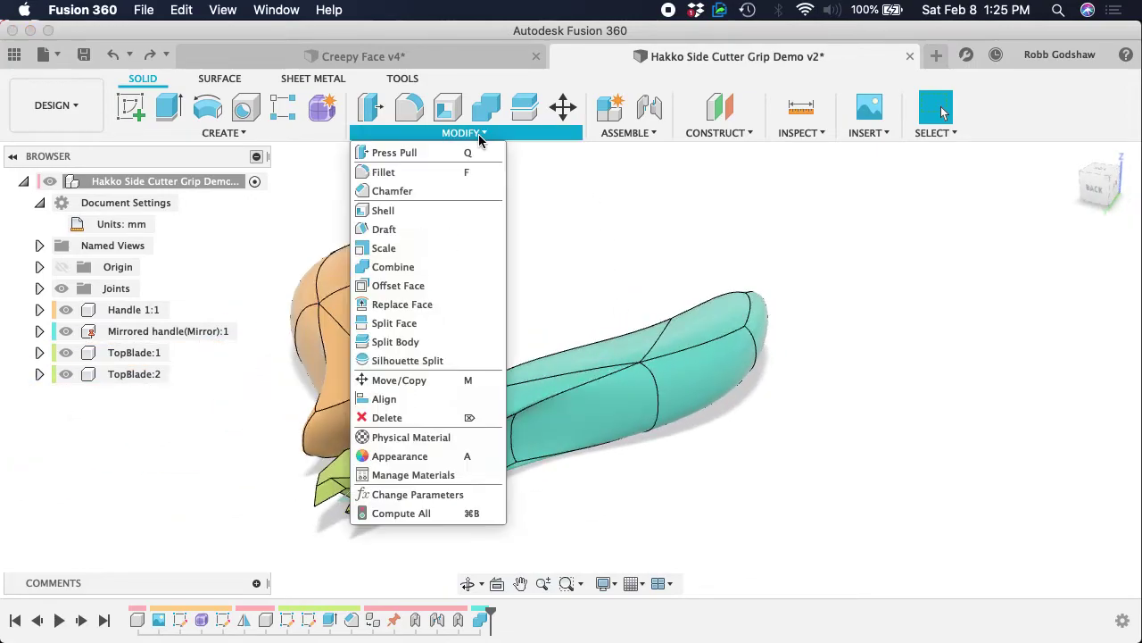
pyautogui.click(455, 266)
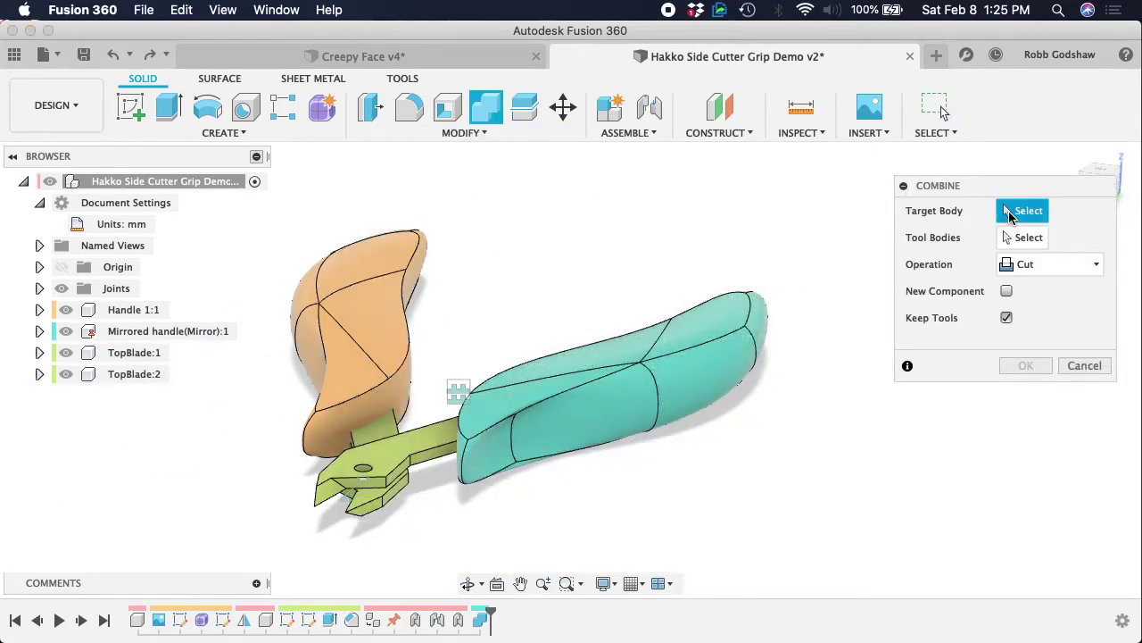
pyautogui.click(356, 314)
pyautogui.keyDown('shift'); pyautogui.scroll(2, 414, 333); pyautogui.keyUp('shift')
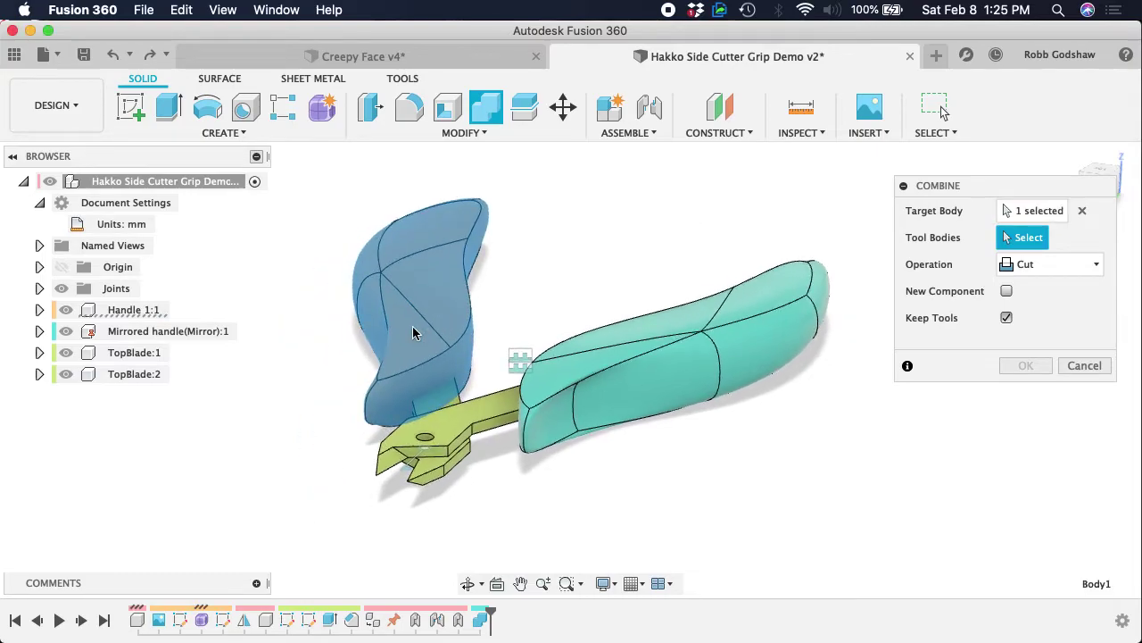
pyautogui.click(437, 468)
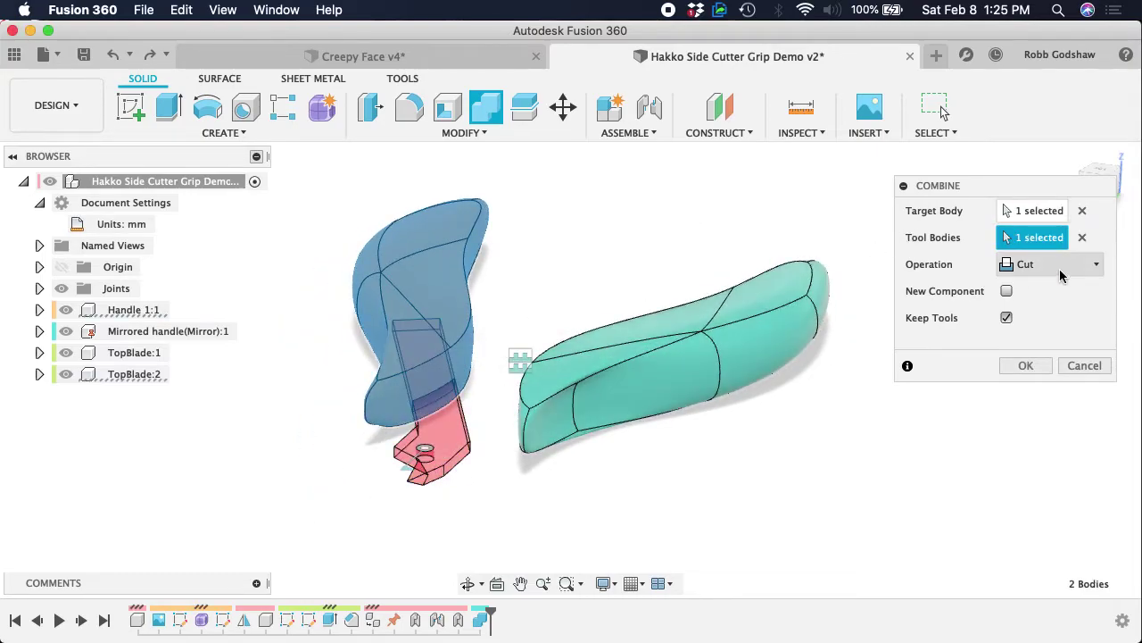
pyautogui.click(1031, 370)
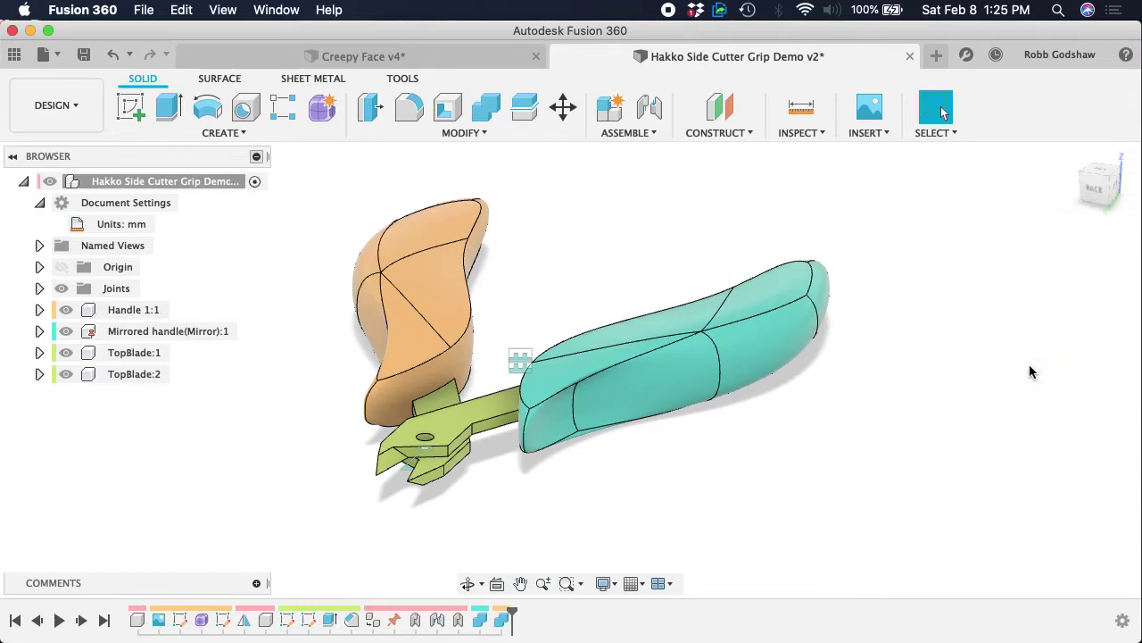
pyautogui.moveTo(437, 248); pyautogui.dragTo(576, 263)
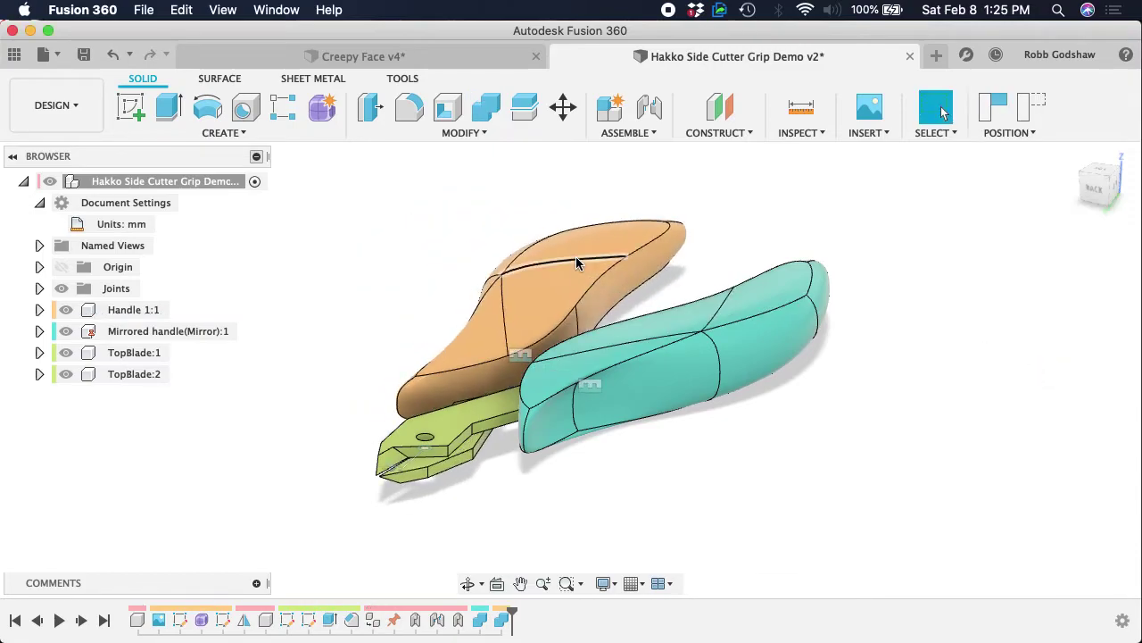
pyautogui.click(1031, 107)
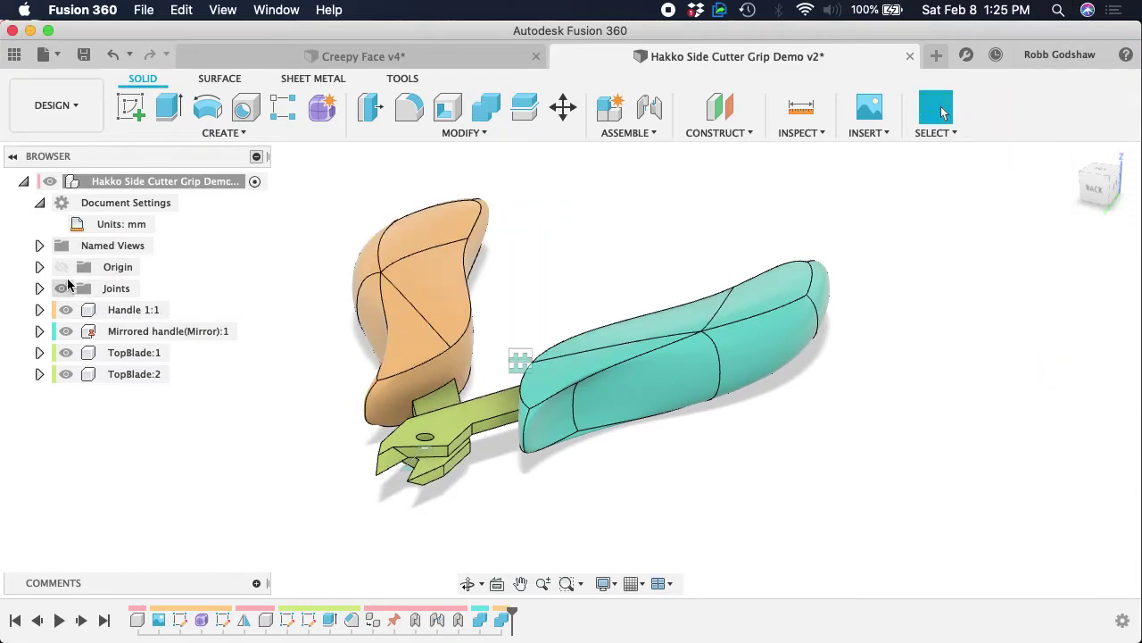
# - Limit joint Rev2's rotation to between -23.1 and 0 deg with a rest of -22.7 deg, and test-swing the orange handle before reverting its position
pyautogui.click(40, 288)
pyautogui.rightClick(123, 332)
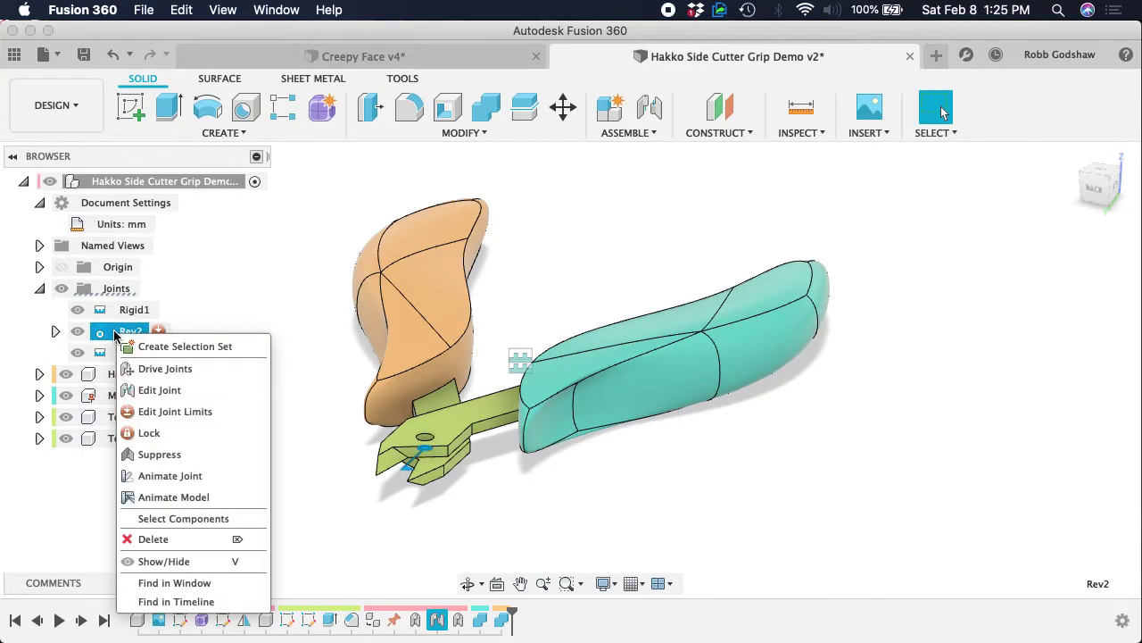
pyautogui.click(170, 413)
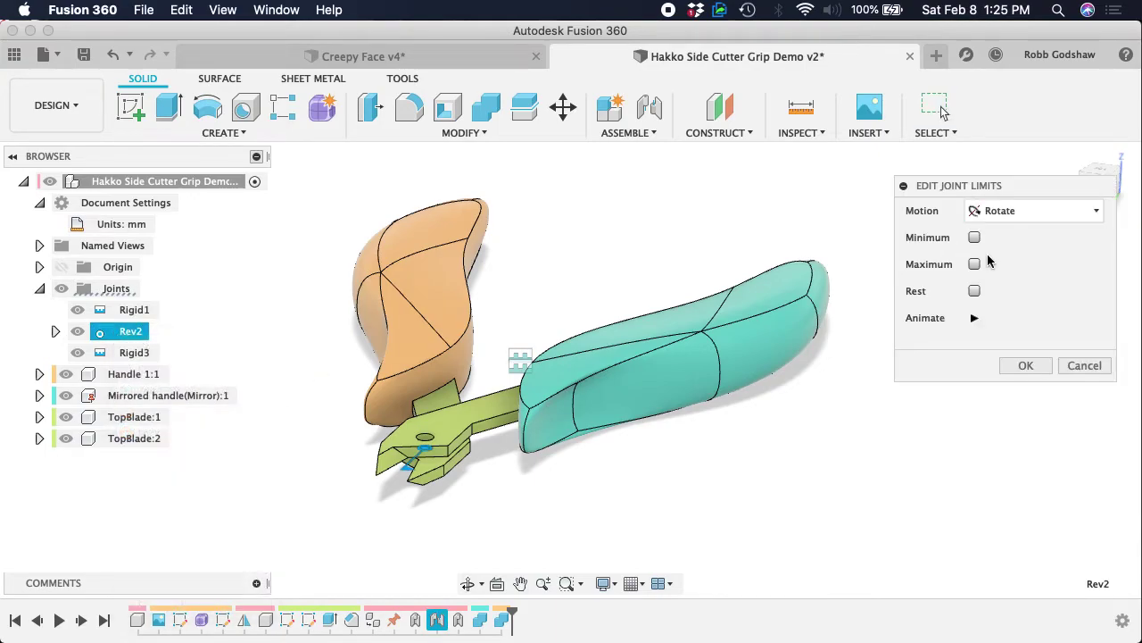
pyautogui.click(975, 291)
pyautogui.click(974, 264)
pyautogui.click(974, 237)
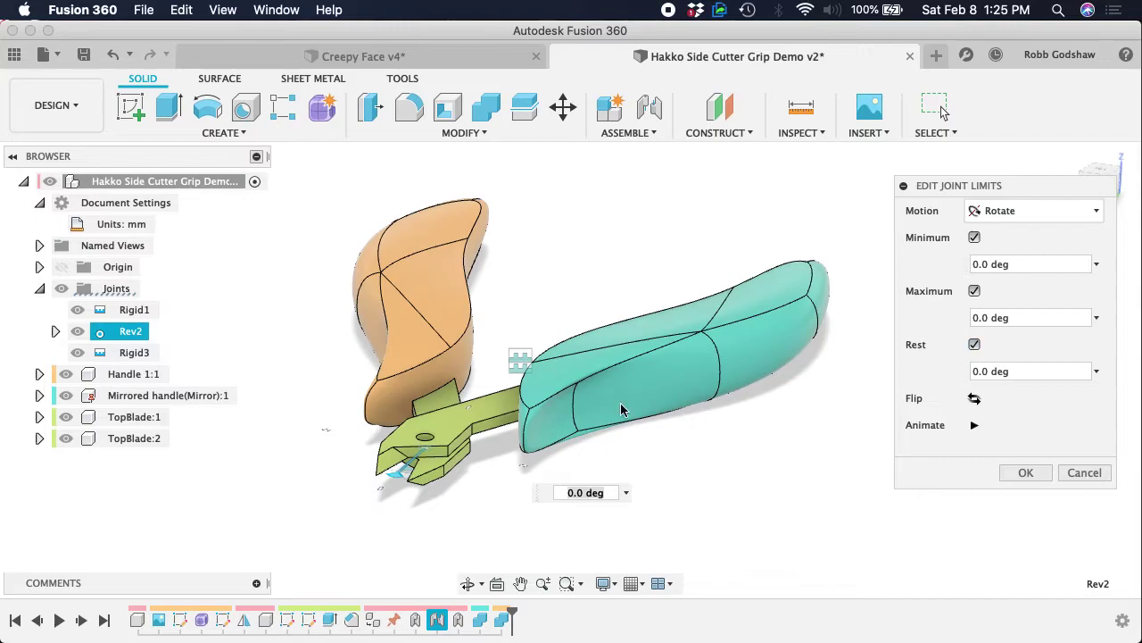
pyautogui.moveTo(392, 475); pyautogui.dragTo(364, 474)
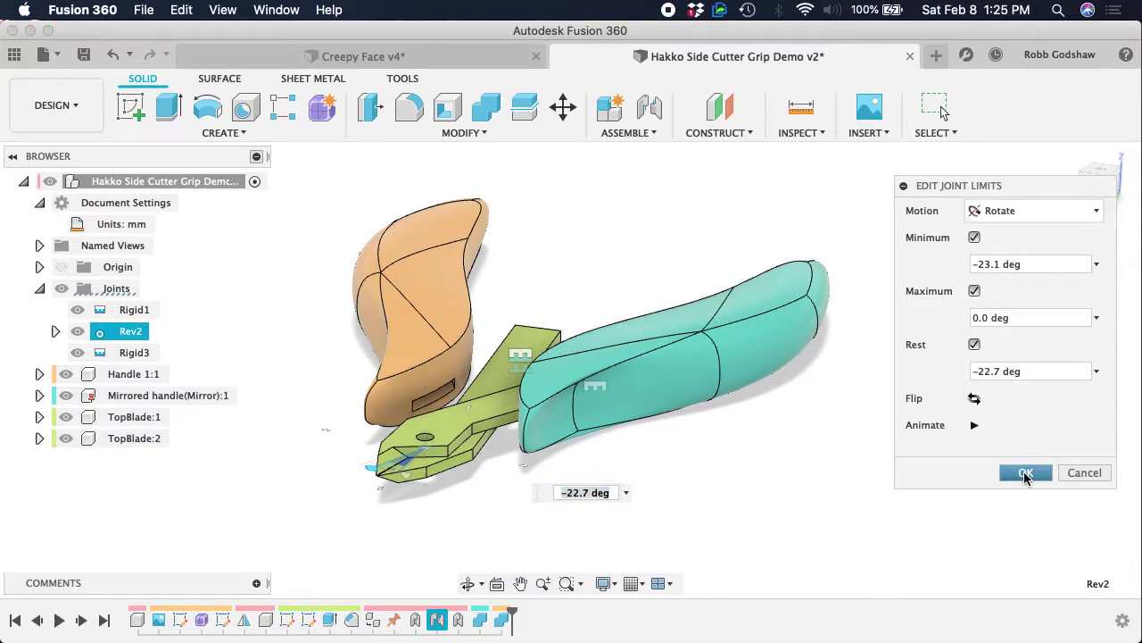
pyautogui.click(1025, 473)
pyautogui.moveTo(434, 294); pyautogui.dragTo(558, 314)
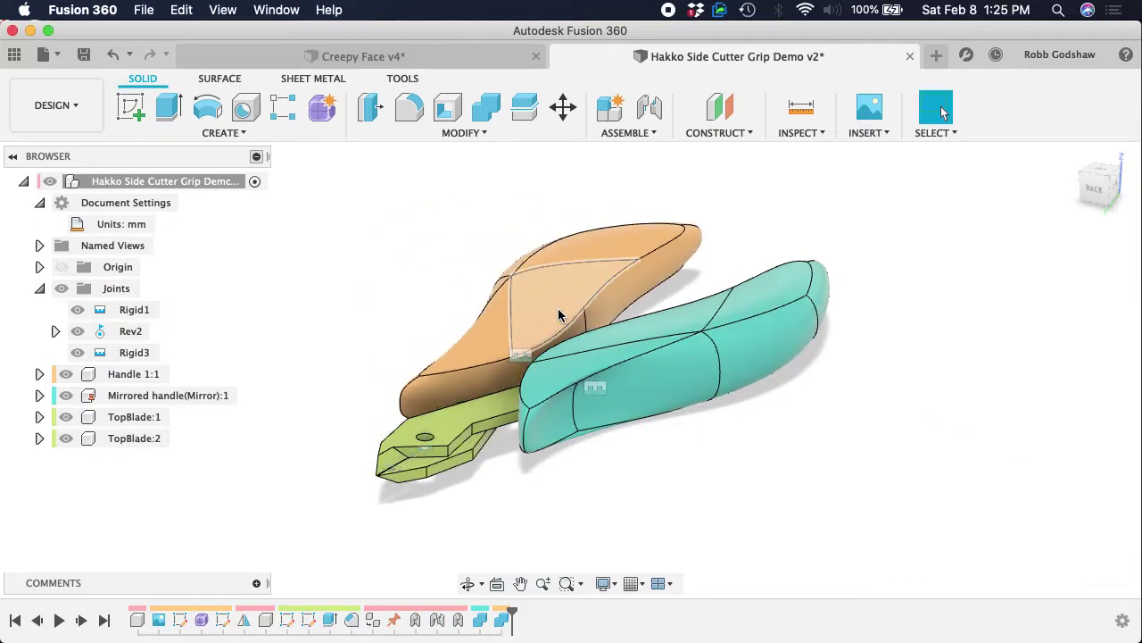
pyautogui.click(1035, 106)
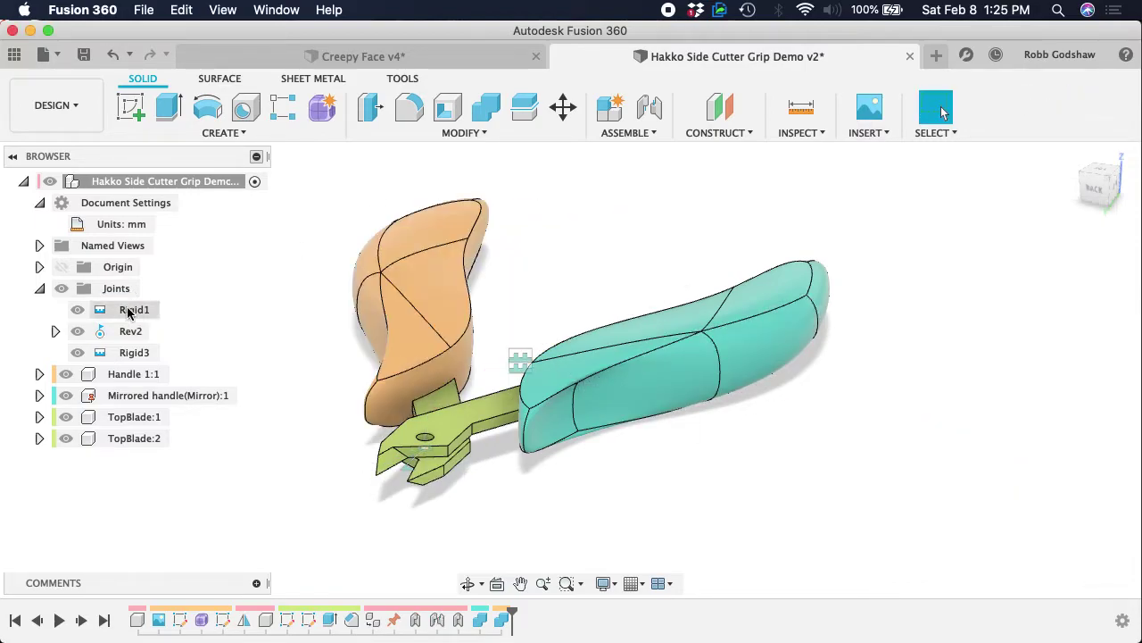
# - Set the rest position of joint Rev2 to 0 deg and preview its limited rotation with the animation
pyautogui.rightClick(129, 332)
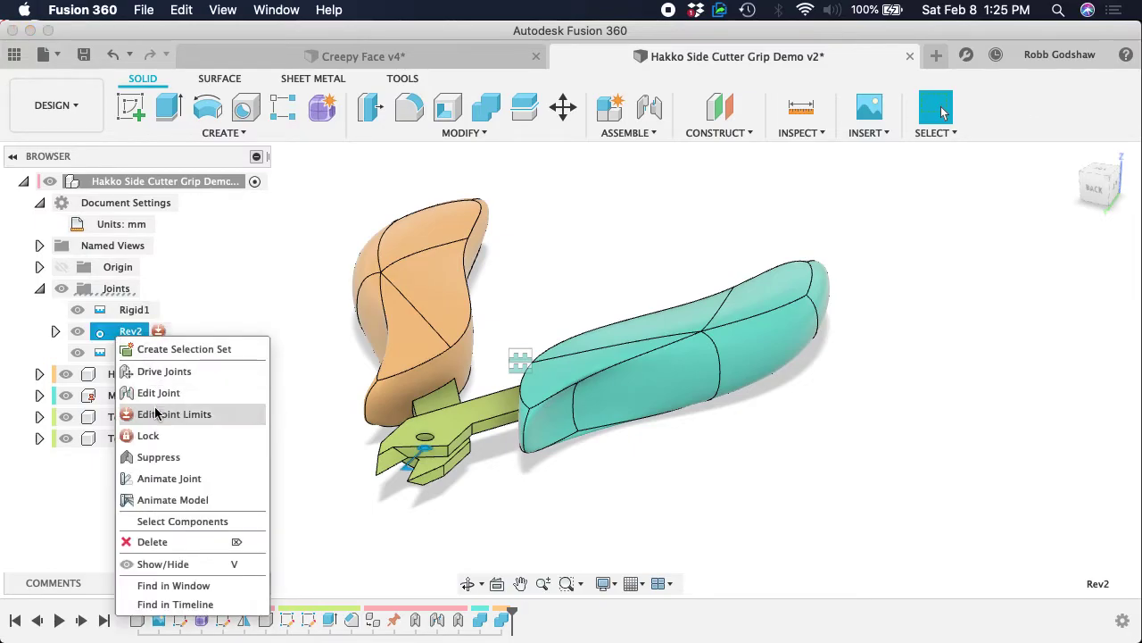
pyautogui.click(157, 414)
pyautogui.click(1022, 370)
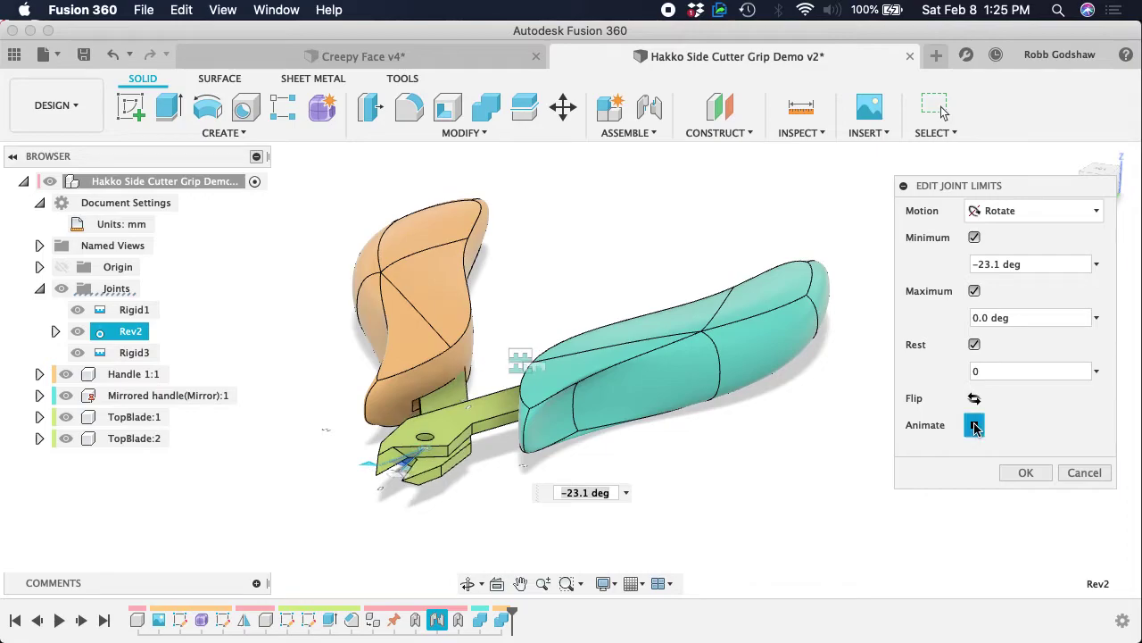
pyautogui.click(1026, 475)
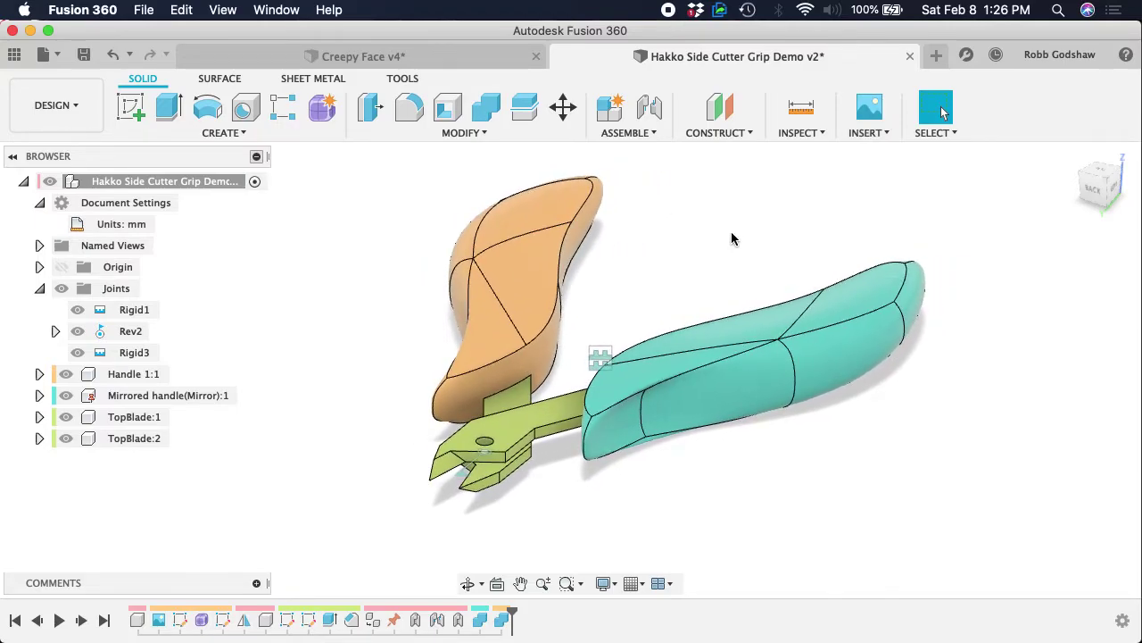
# - Open the McMaster-Carr component catalog for insertion and browse its fastening, piping and power transmission categories
pyautogui.click(872, 139)
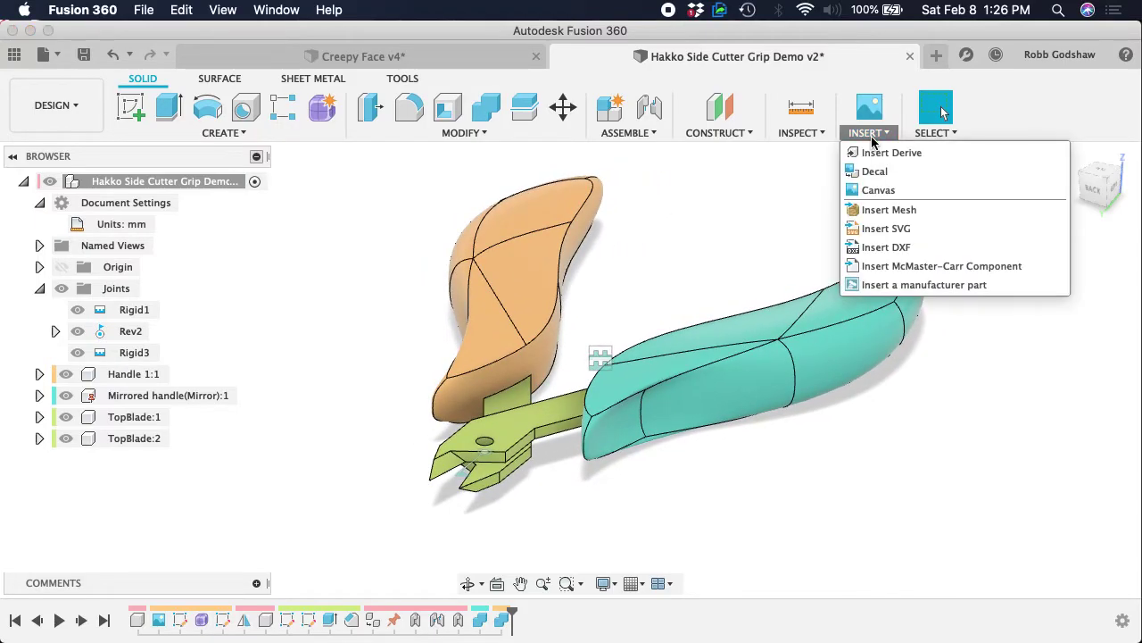
pyautogui.click(908, 266)
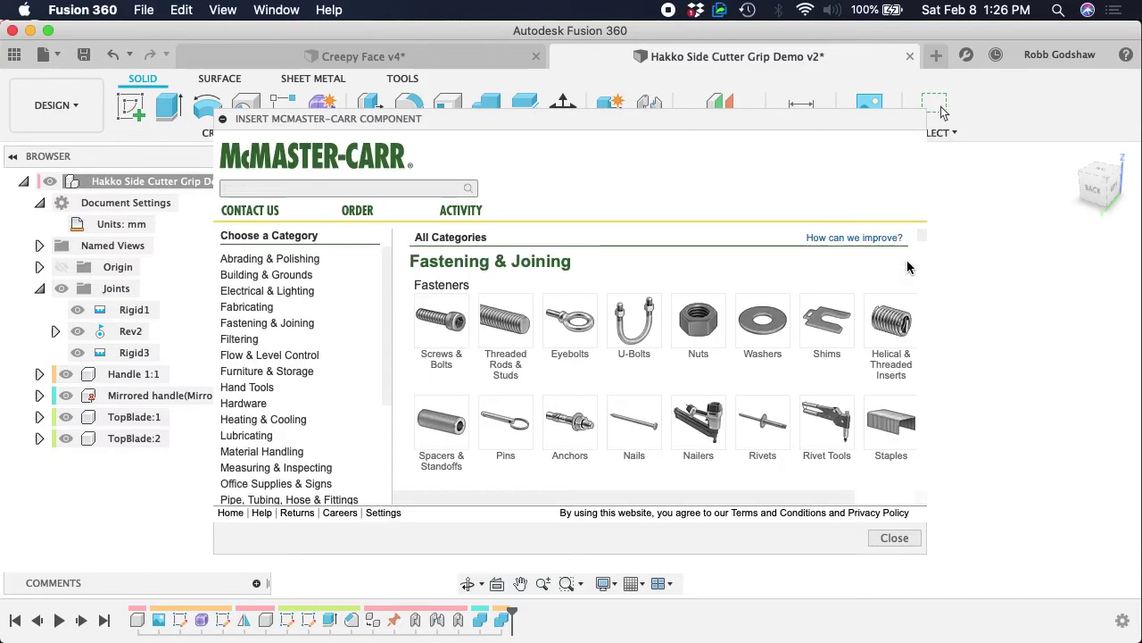
pyautogui.scroll(-5, 696, 324)
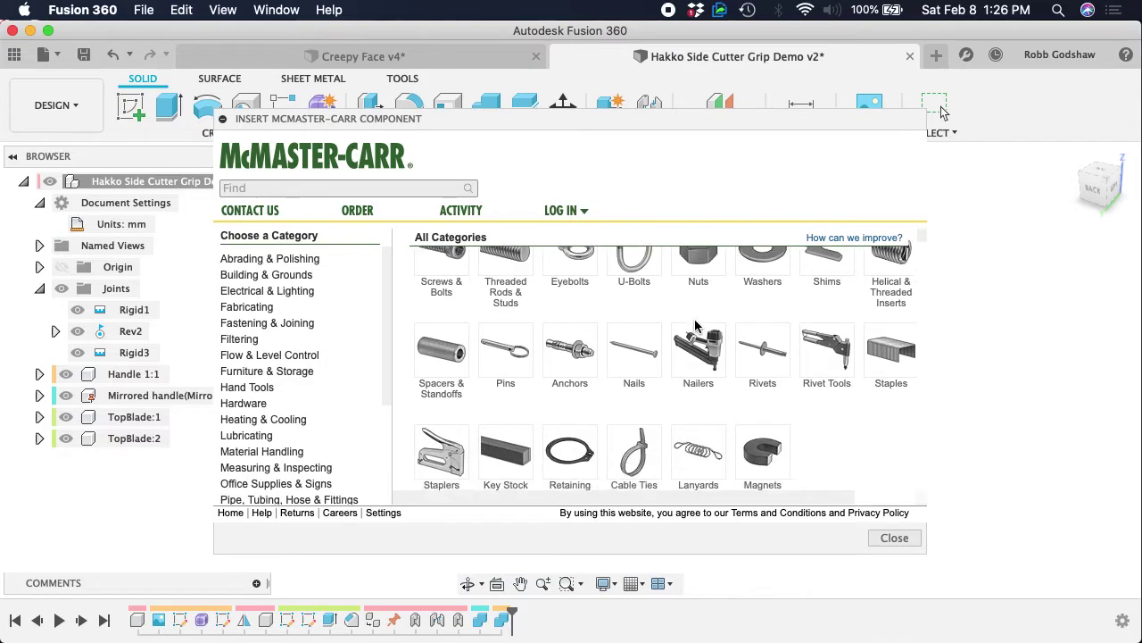
pyautogui.scroll(5, 696, 323)
pyautogui.hscroll(1, 696, 323)
pyautogui.hscroll(-1, 697, 326)
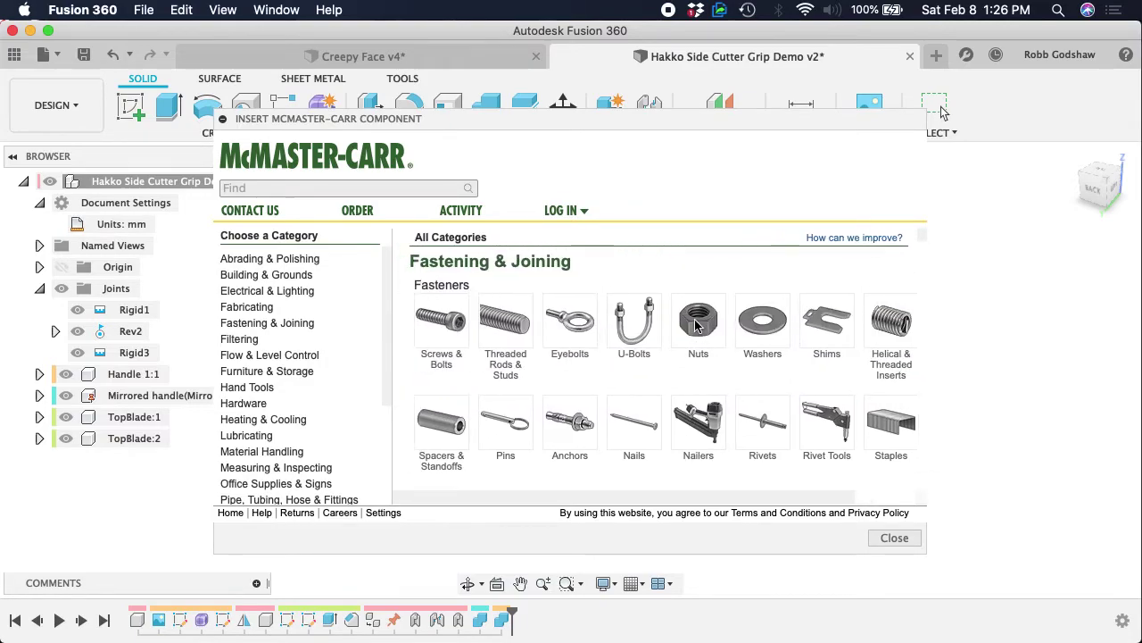
pyautogui.scroll(-15, 697, 325)
pyautogui.scroll(5, 696, 325)
pyautogui.scroll(5, 696, 326)
pyautogui.scroll(-8, 696, 326)
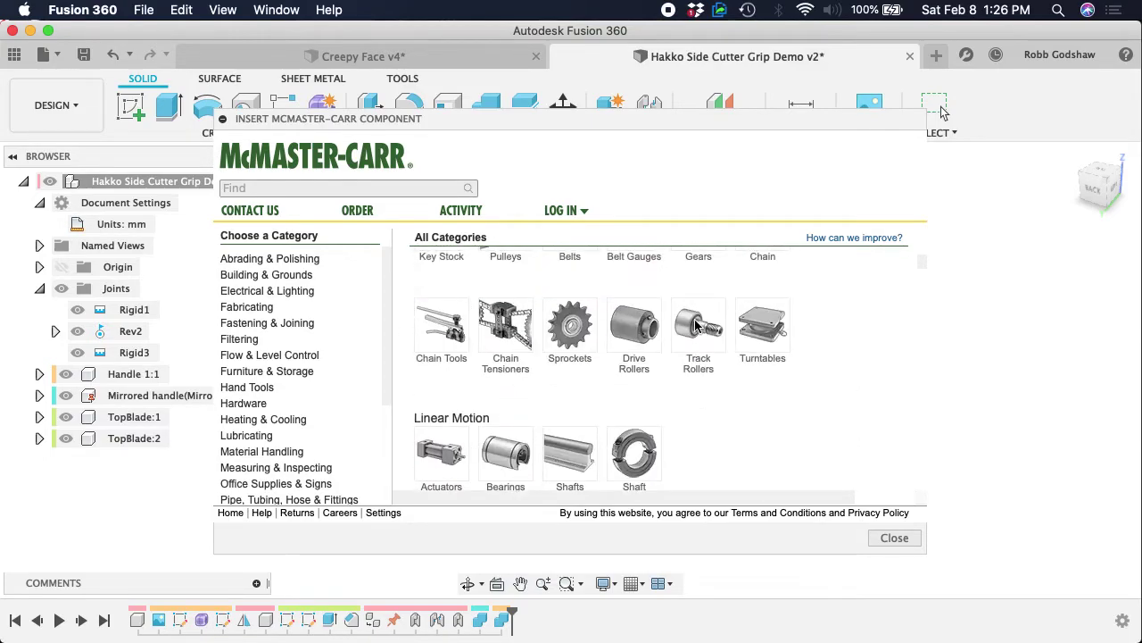
pyautogui.scroll(1, 697, 326)
pyautogui.scroll(4, 564, 374)
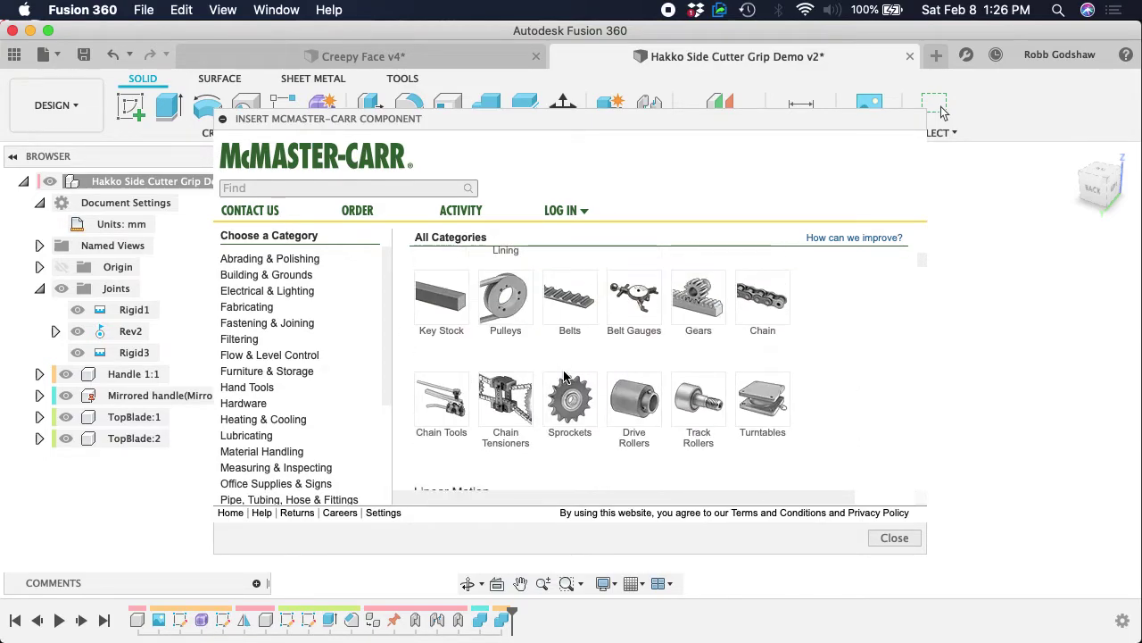
pyautogui.scroll(10, 564, 375)
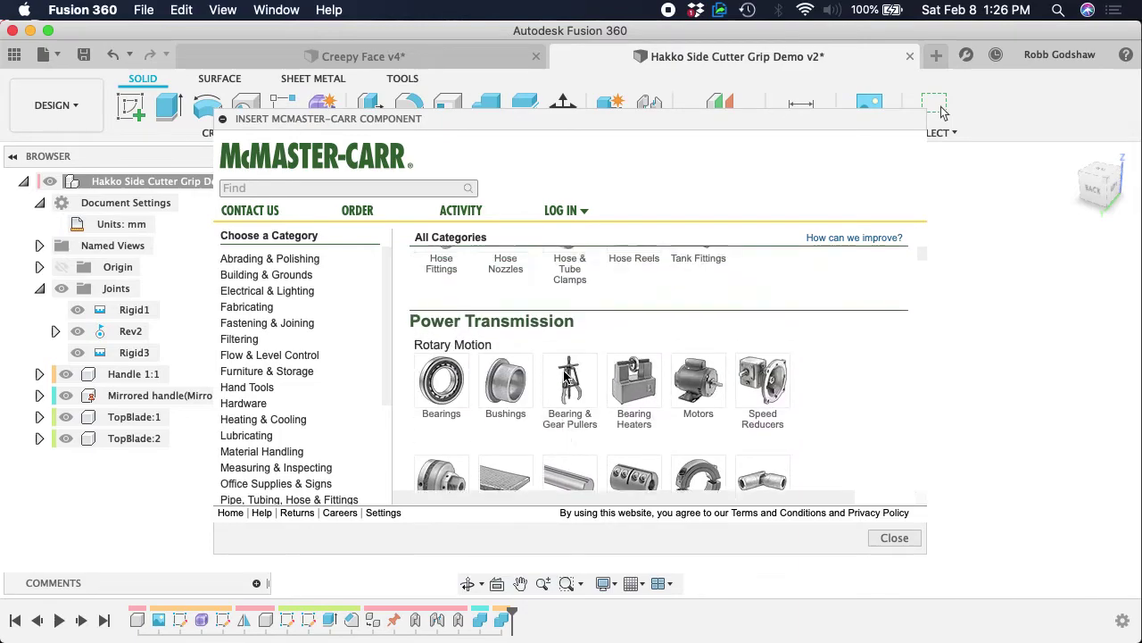
pyautogui.scroll(10, 564, 375)
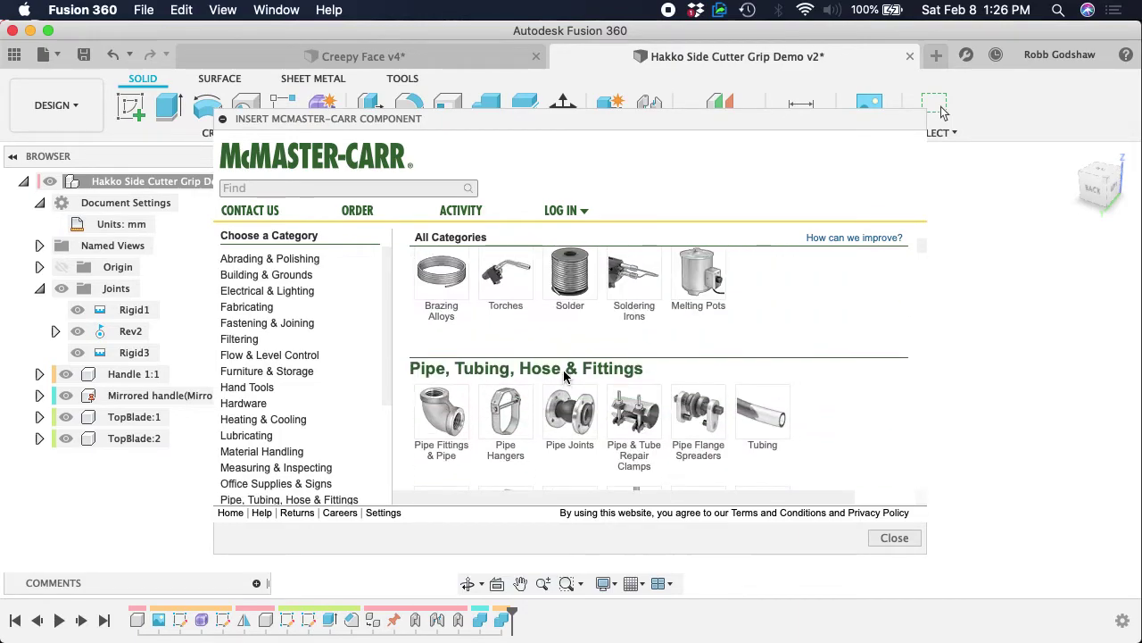
pyautogui.scroll(6, 564, 375)
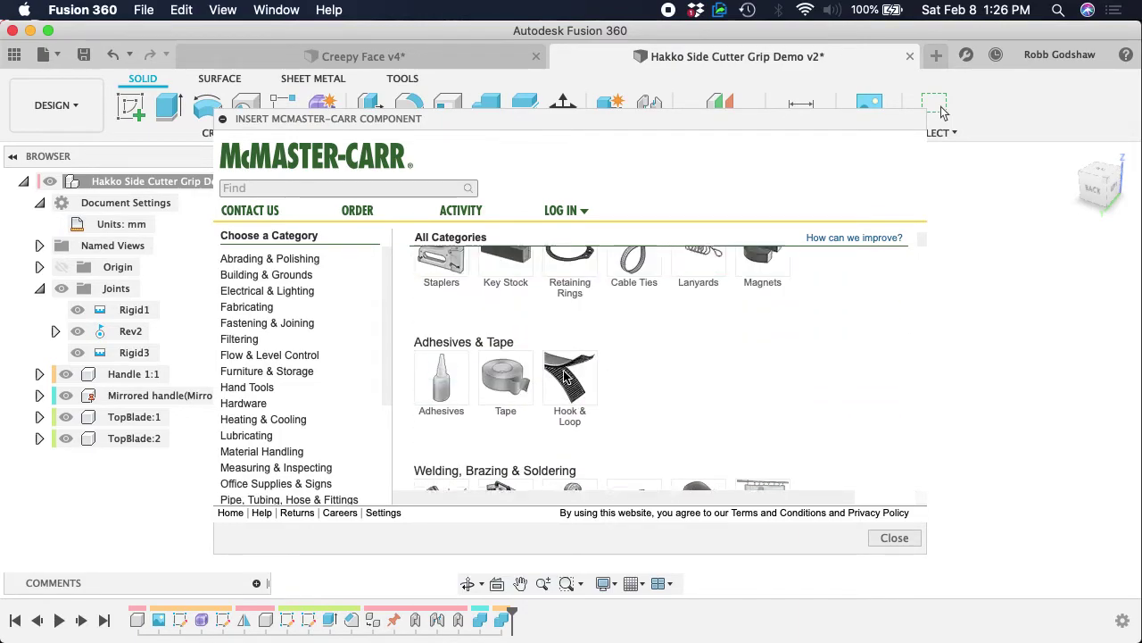
pyautogui.scroll(3, 564, 375)
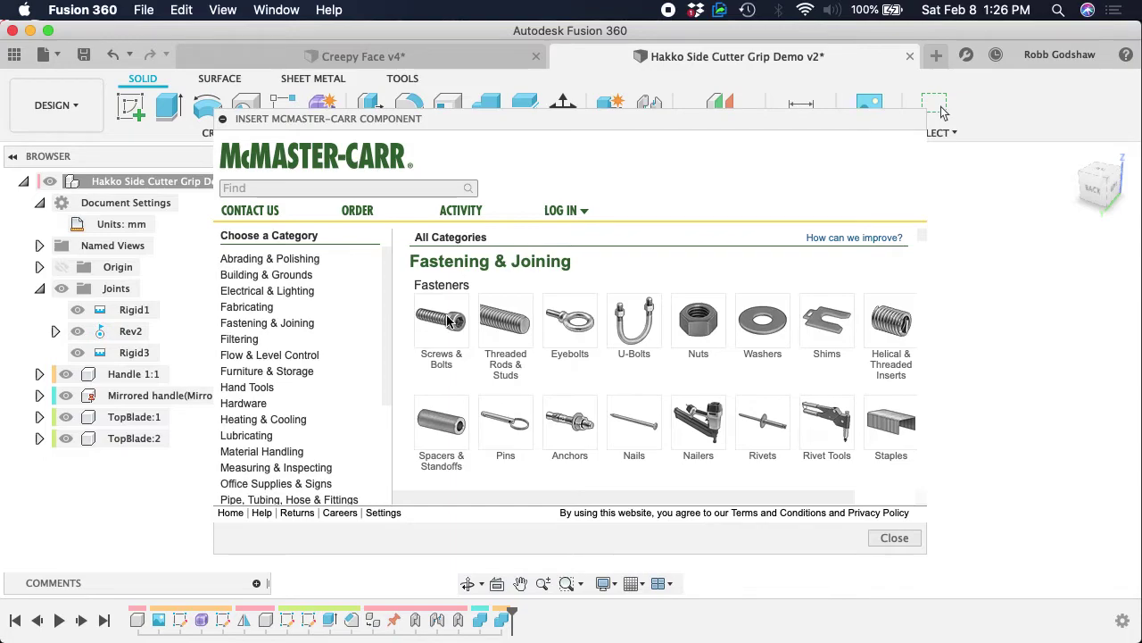
# - Show the Screws & Bolts category and filter it to metric, M3 thread size and stainless steel
pyautogui.click(446, 319)
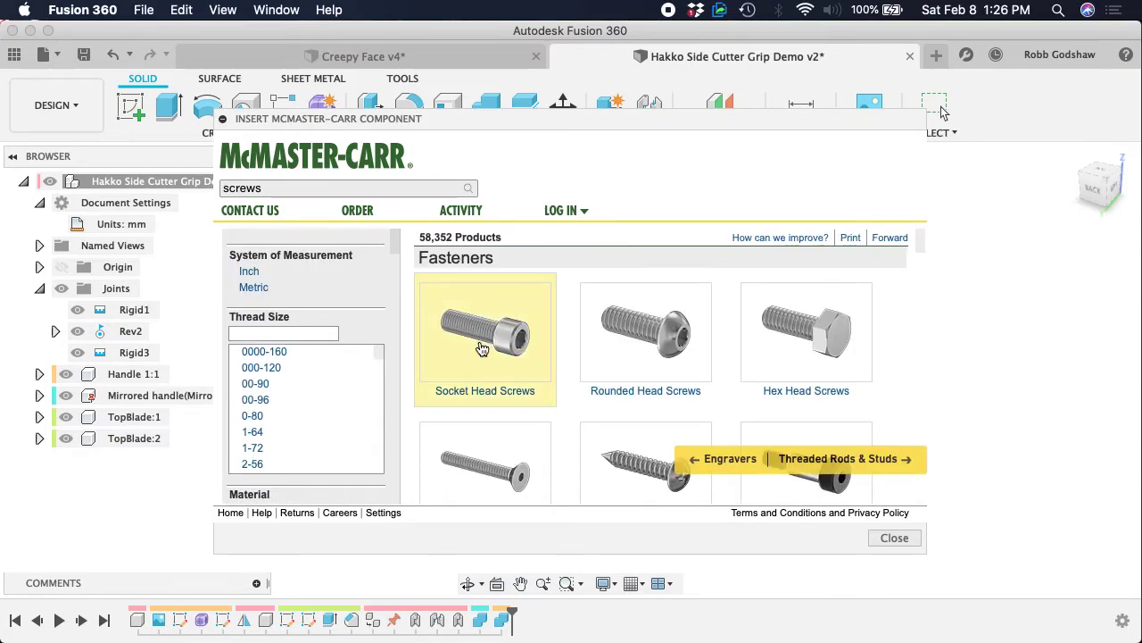
pyautogui.click(267, 291)
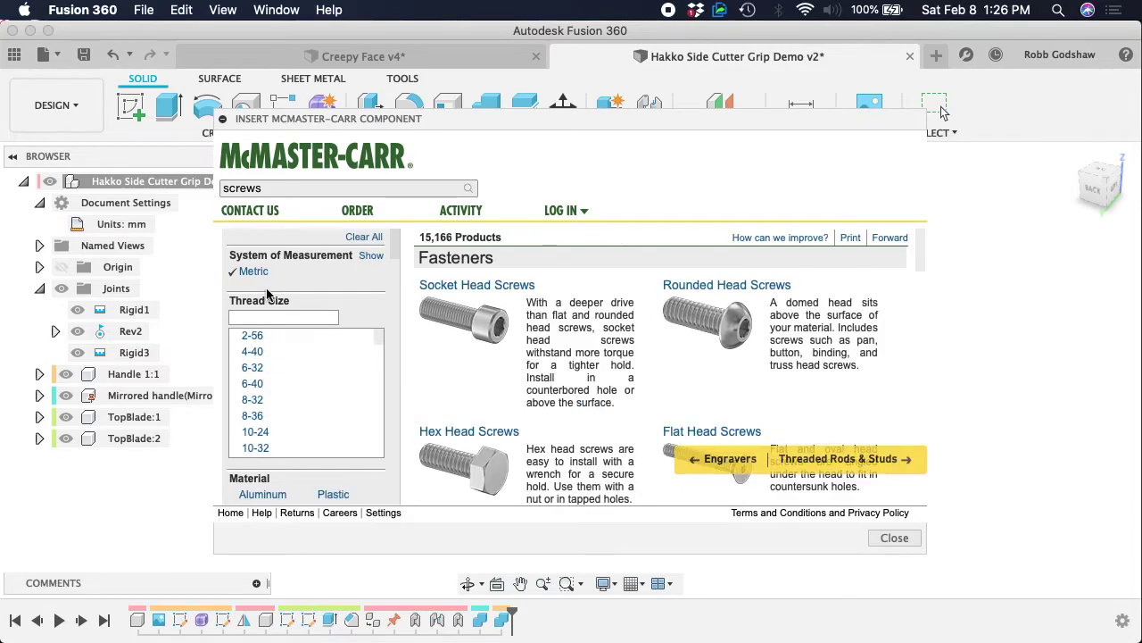
pyautogui.scroll(-10, 273, 373)
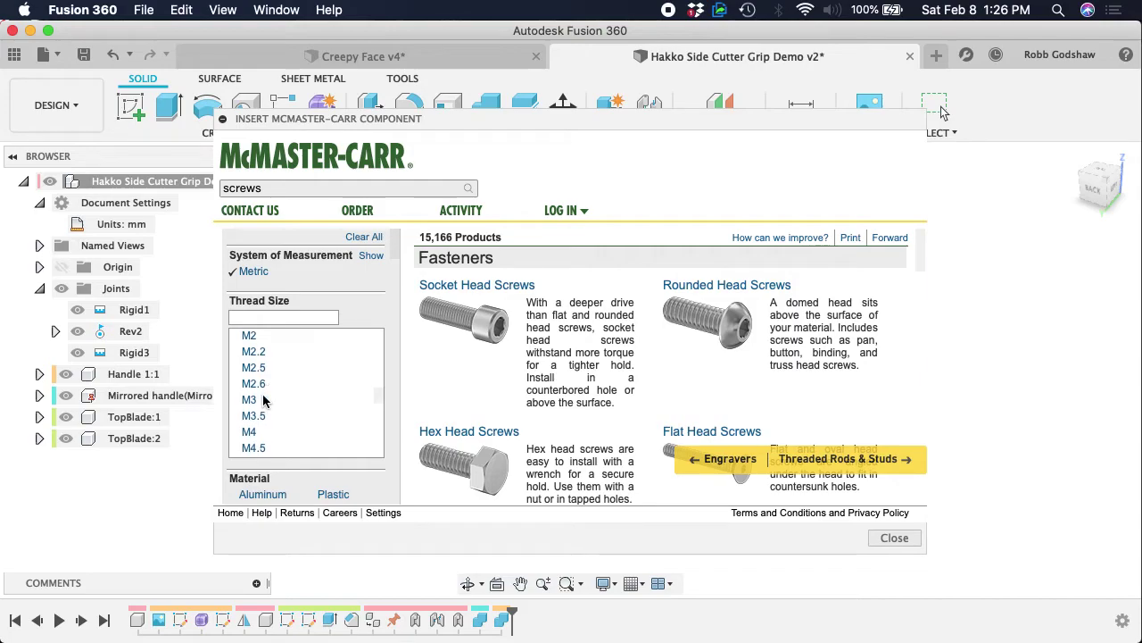
pyautogui.click(250, 399)
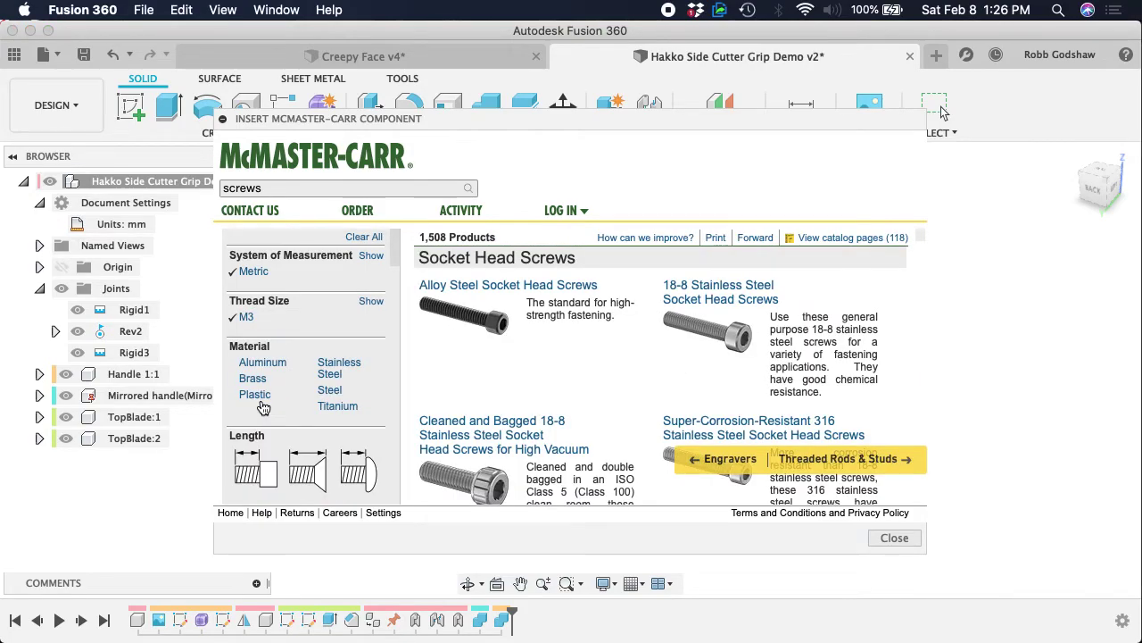
pyautogui.scroll(-2, 263, 408)
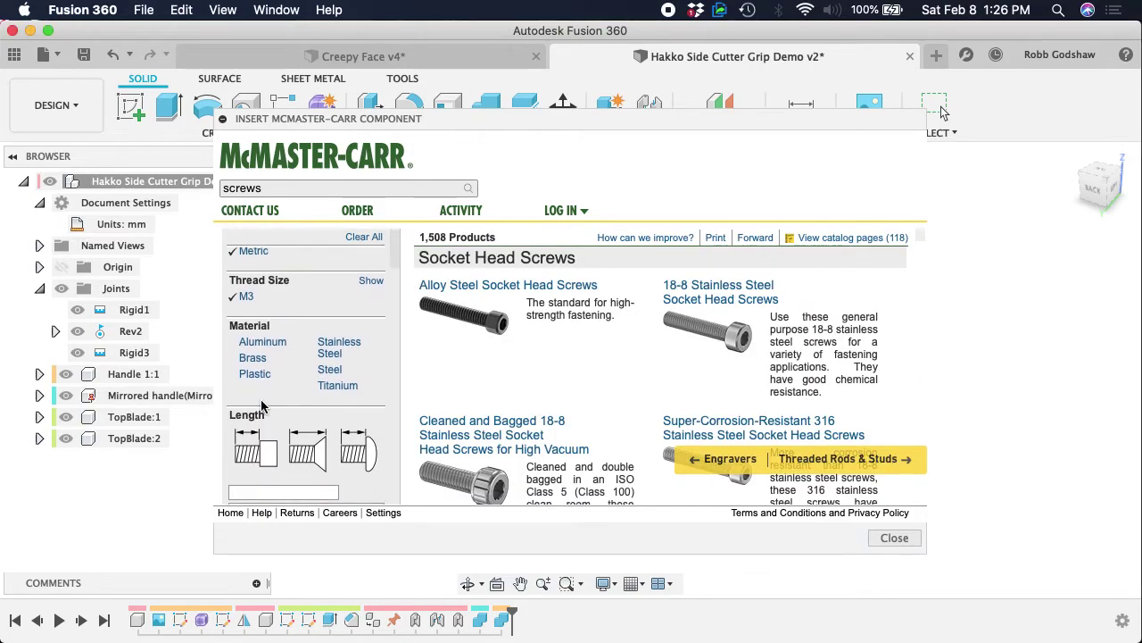
pyautogui.click(337, 352)
# - Narrow the M3 stainless screws to the rounded head type with a hex drive
pyautogui.scroll(-5, 373, 379)
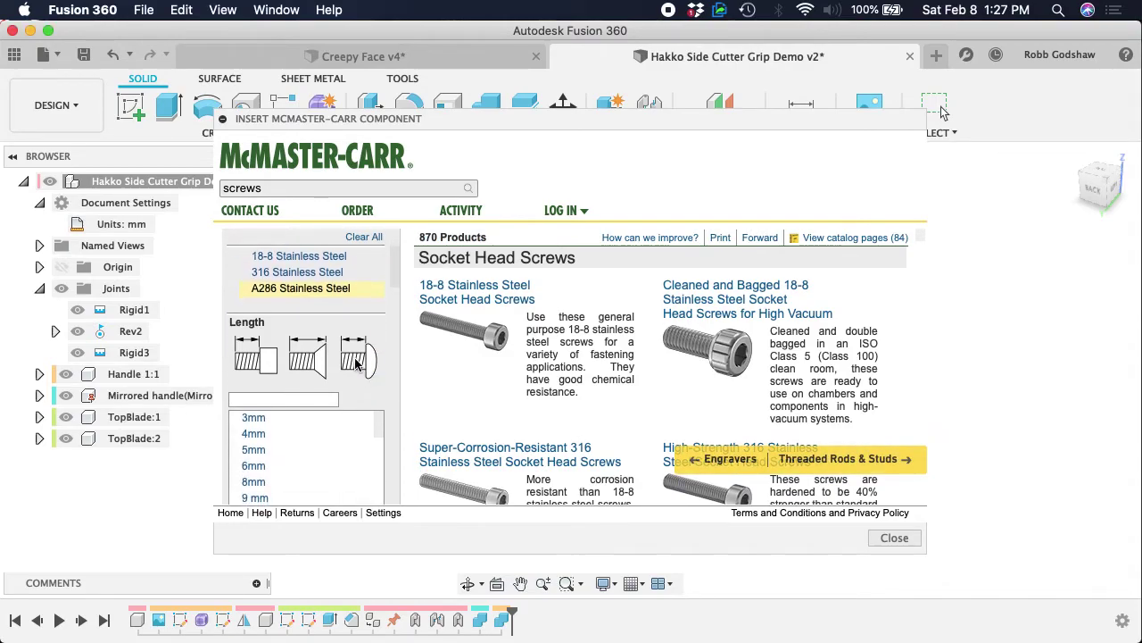
pyautogui.scroll(-8, 344, 370)
pyautogui.scroll(-10, 346, 403)
pyautogui.scroll(-1, 339, 472)
pyautogui.scroll(5, 342, 402)
pyautogui.click(346, 352)
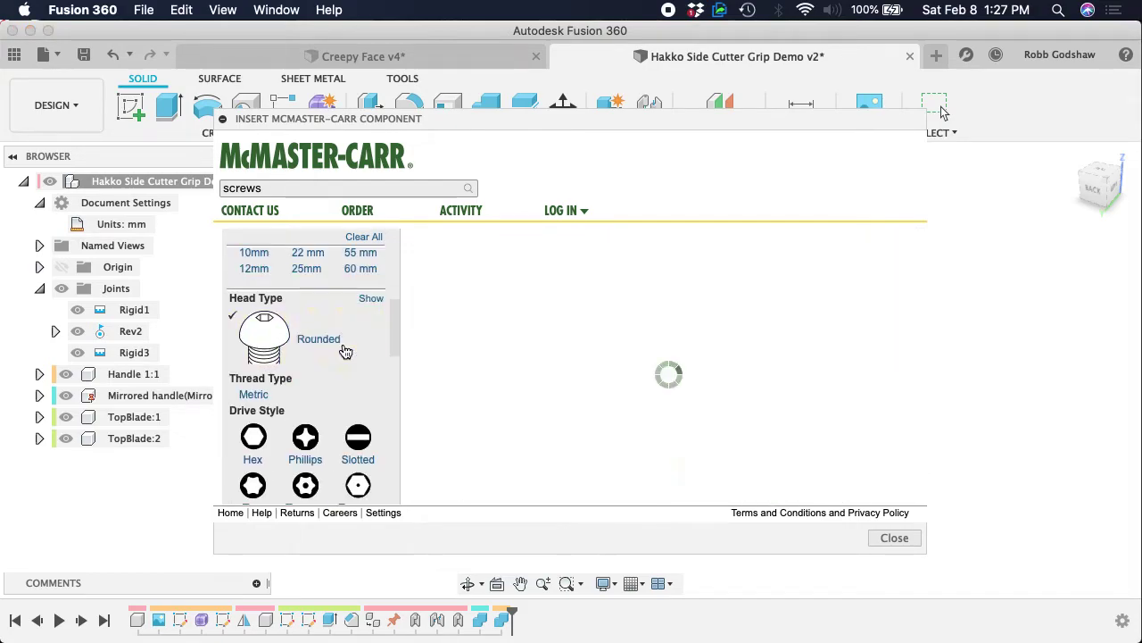
pyautogui.scroll(-5, 330, 385)
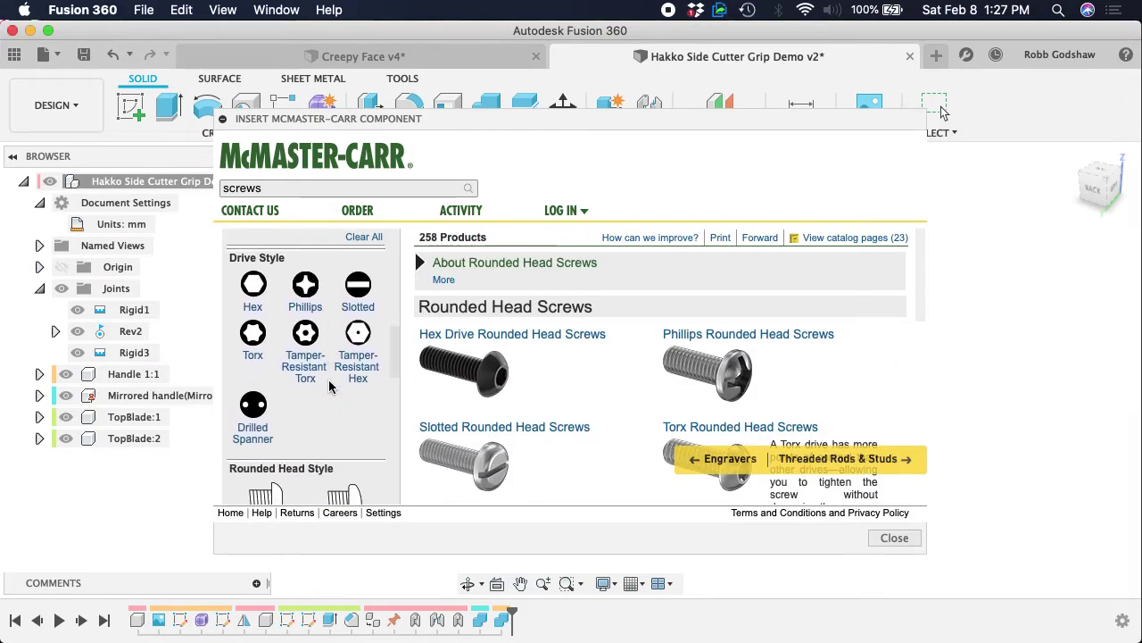
pyautogui.scroll(-1, 329, 385)
pyautogui.scroll(2, 329, 386)
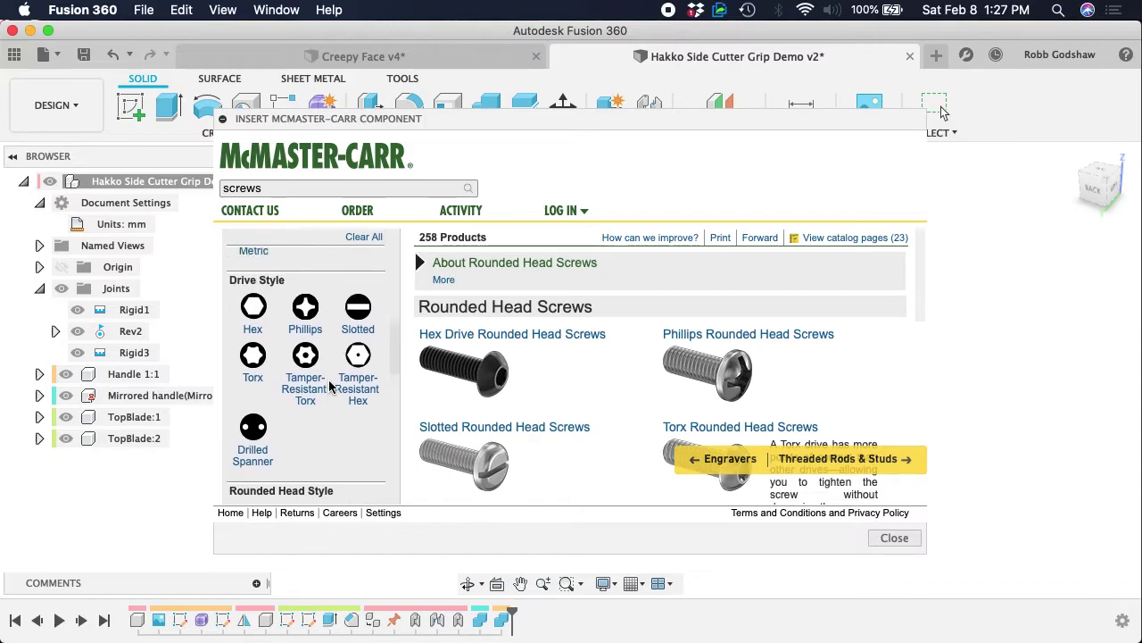
pyautogui.scroll(1, 330, 385)
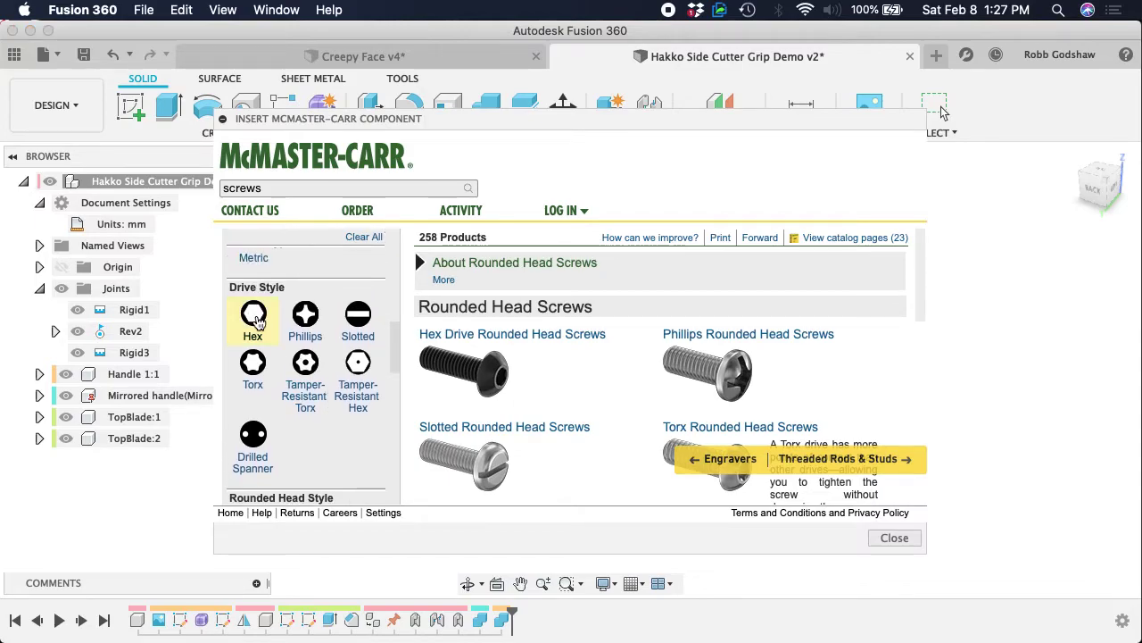
pyautogui.click(256, 323)
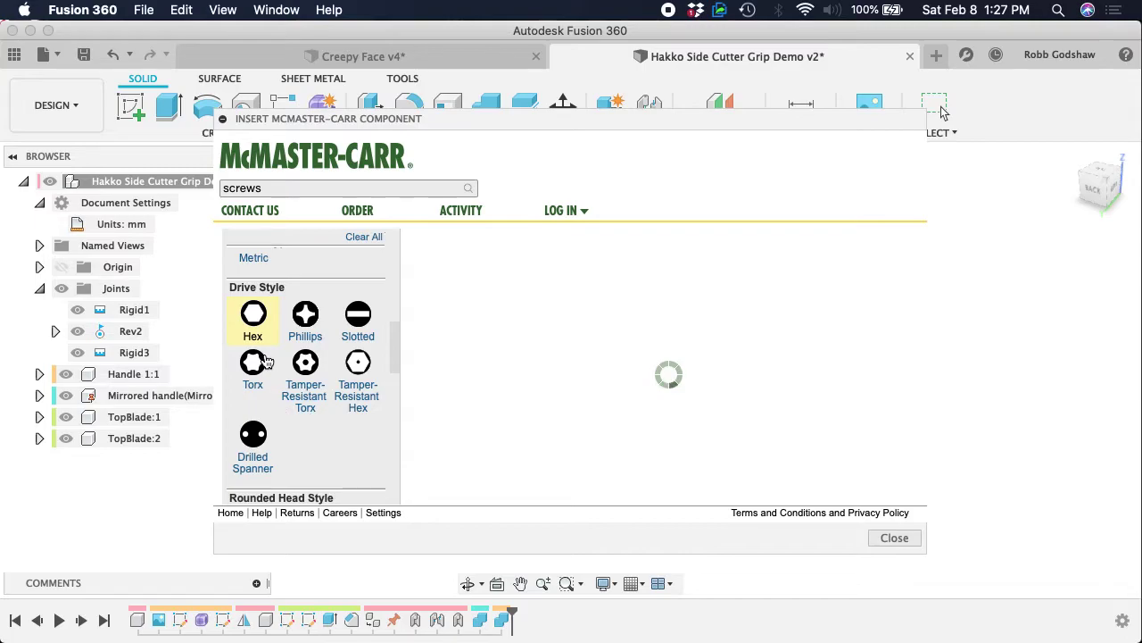
# - Look through the remaining head style, finish and size filters, and restrict the screw length to 5mm
pyautogui.scroll(-5, 295, 384)
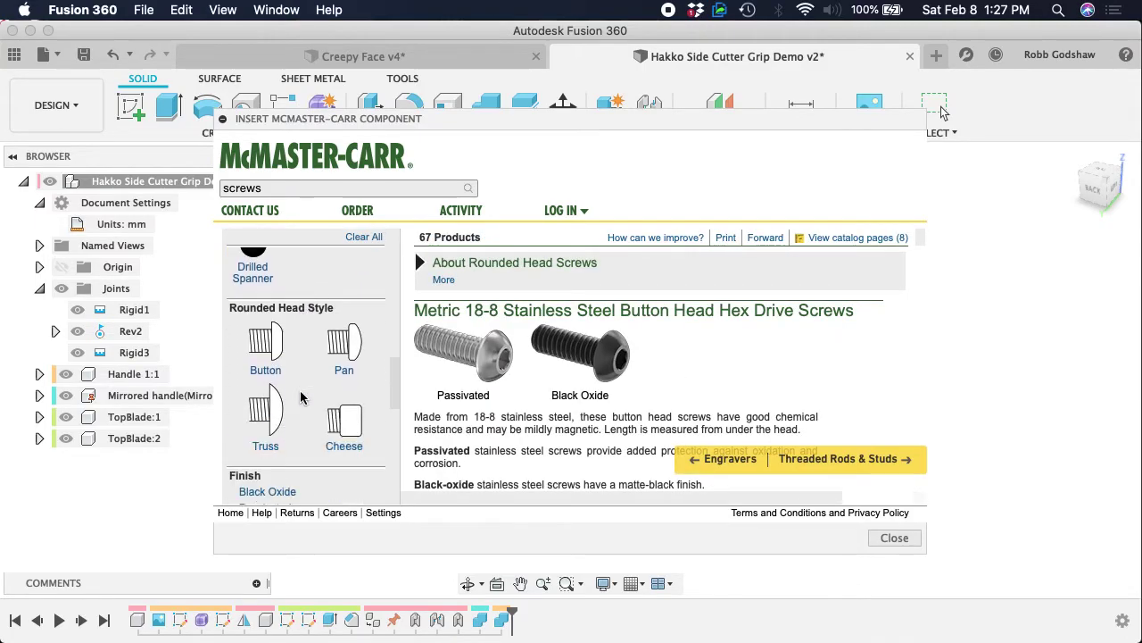
pyautogui.scroll(-5, 301, 397)
pyautogui.scroll(5, 301, 397)
pyautogui.scroll(-4, 301, 397)
pyautogui.scroll(4, 294, 397)
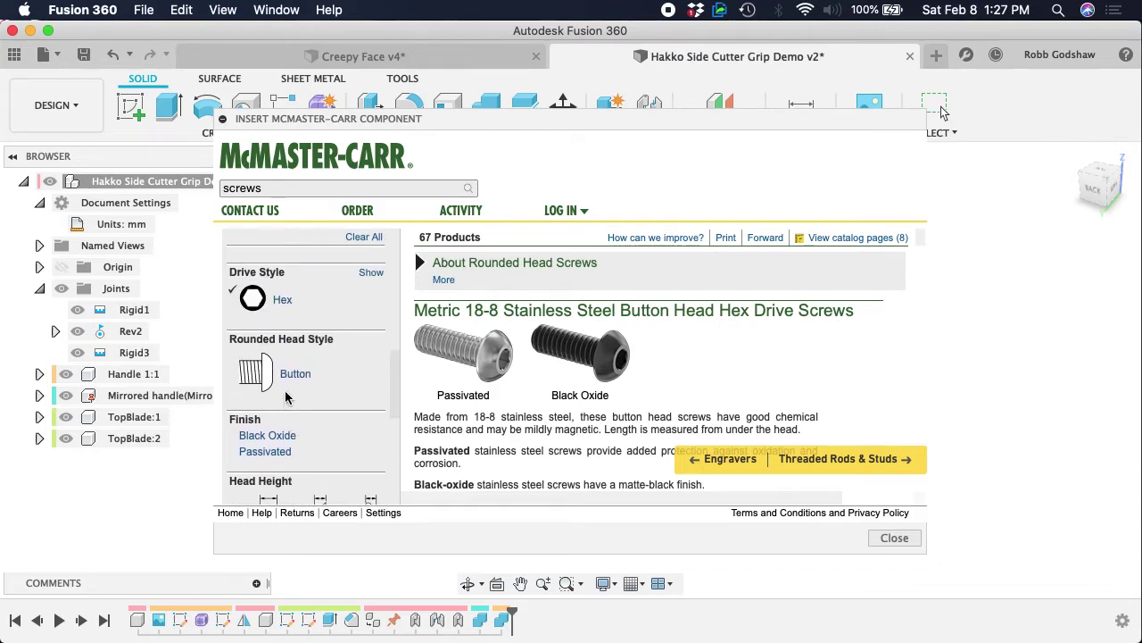
pyautogui.scroll(-4, 285, 397)
pyautogui.scroll(2, 285, 397)
pyautogui.scroll(-2, 285, 398)
pyautogui.scroll(-3, 286, 398)
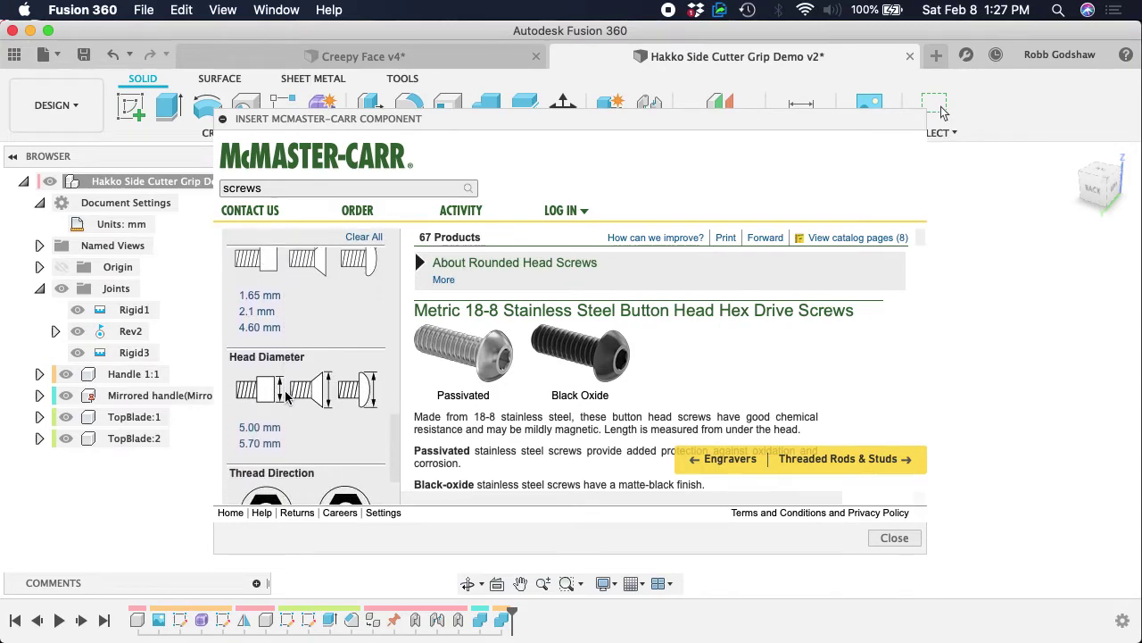
pyautogui.scroll(4, 285, 397)
pyautogui.scroll(10, 286, 397)
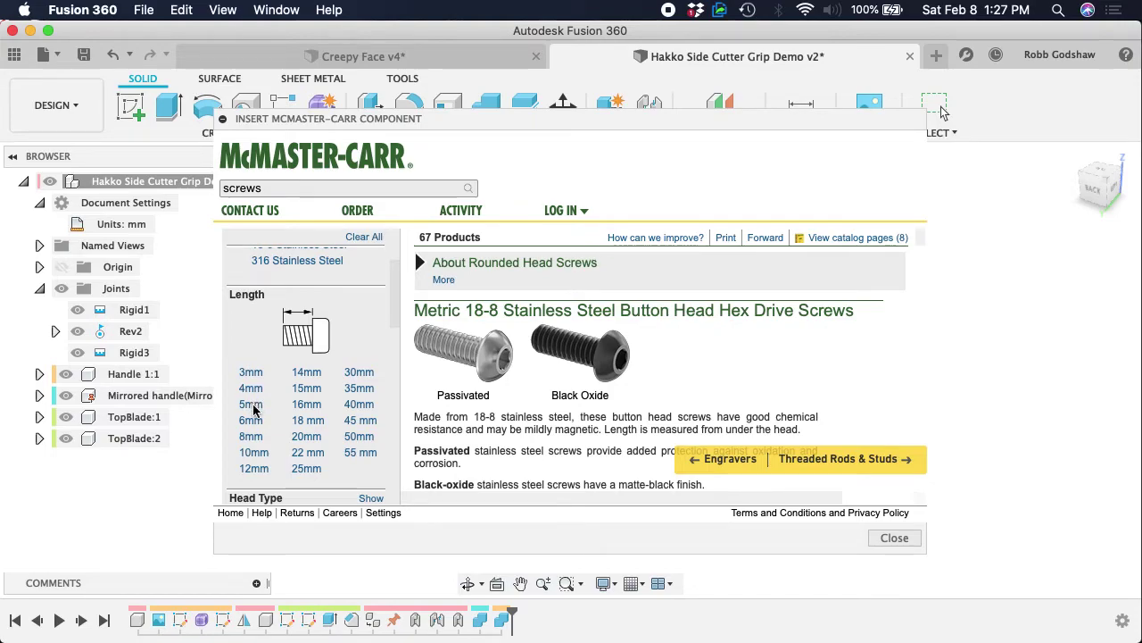
pyautogui.click(250, 404)
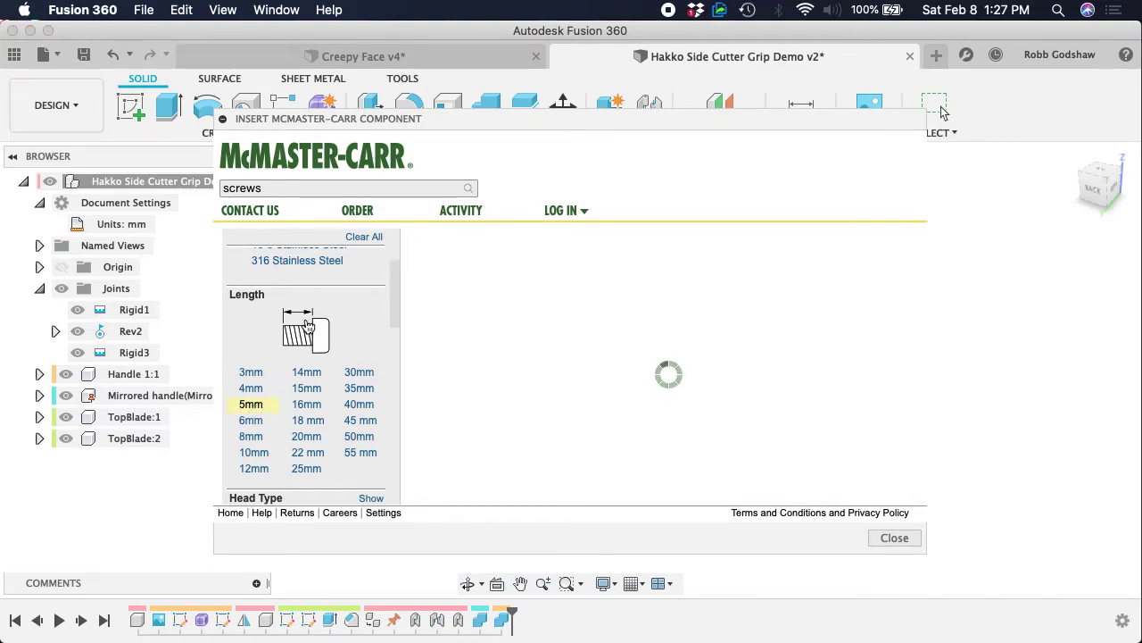
# - Compare the matching button head screws and open the product detail of 316 stainless steel part 94500A263
pyautogui.scroll(-5, 516, 367)
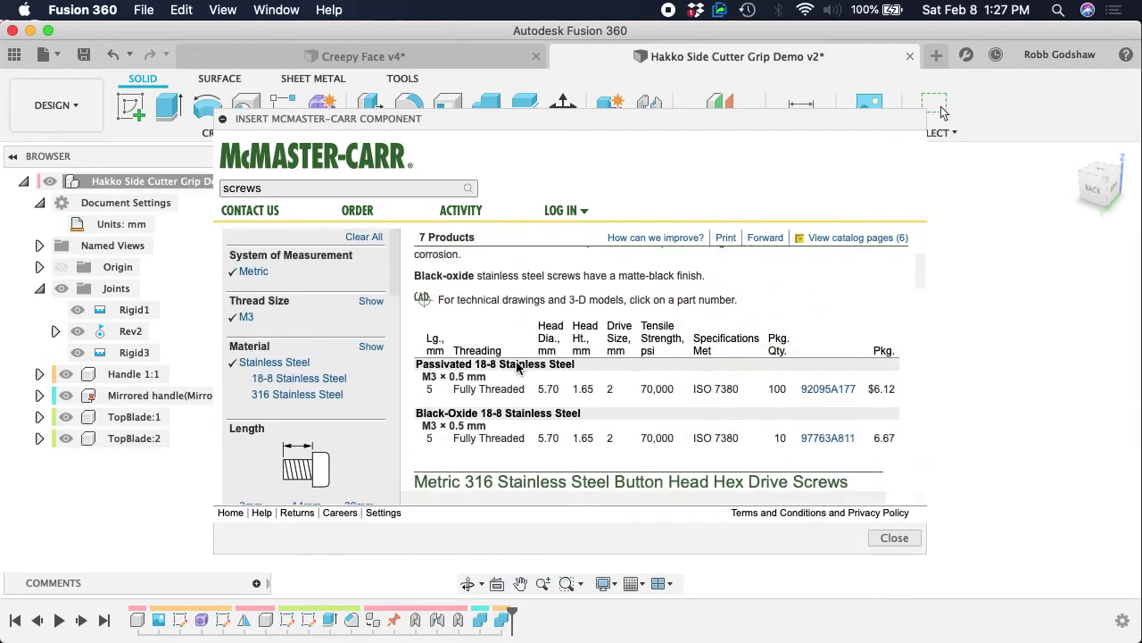
pyautogui.scroll(-5, 516, 368)
pyautogui.scroll(-1, 516, 368)
pyautogui.scroll(5, 516, 368)
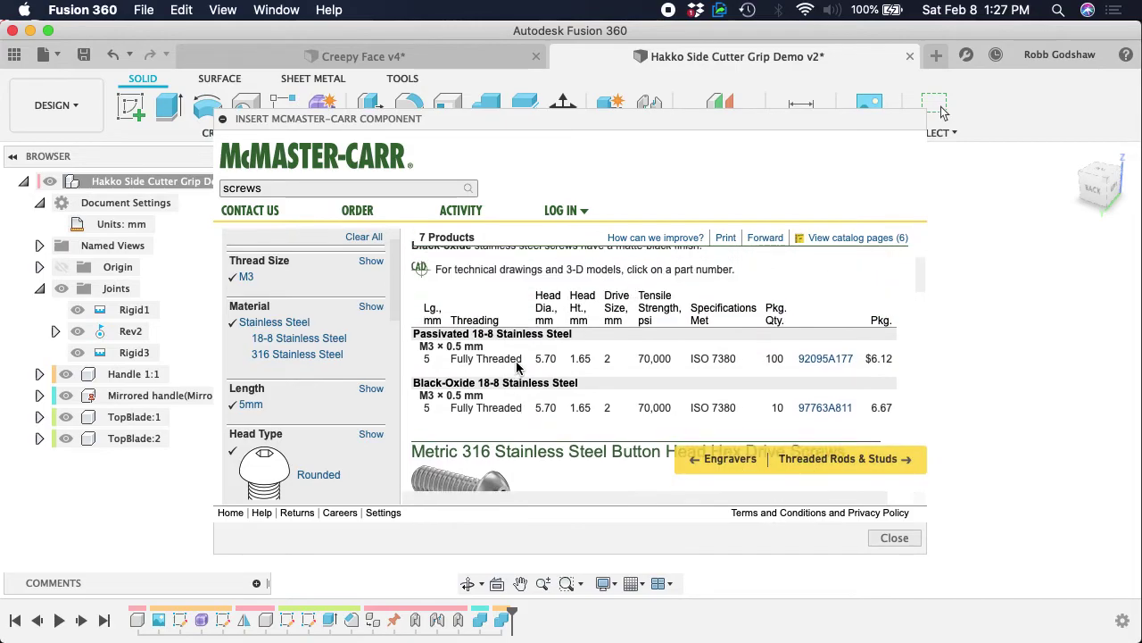
pyautogui.scroll(1, 516, 367)
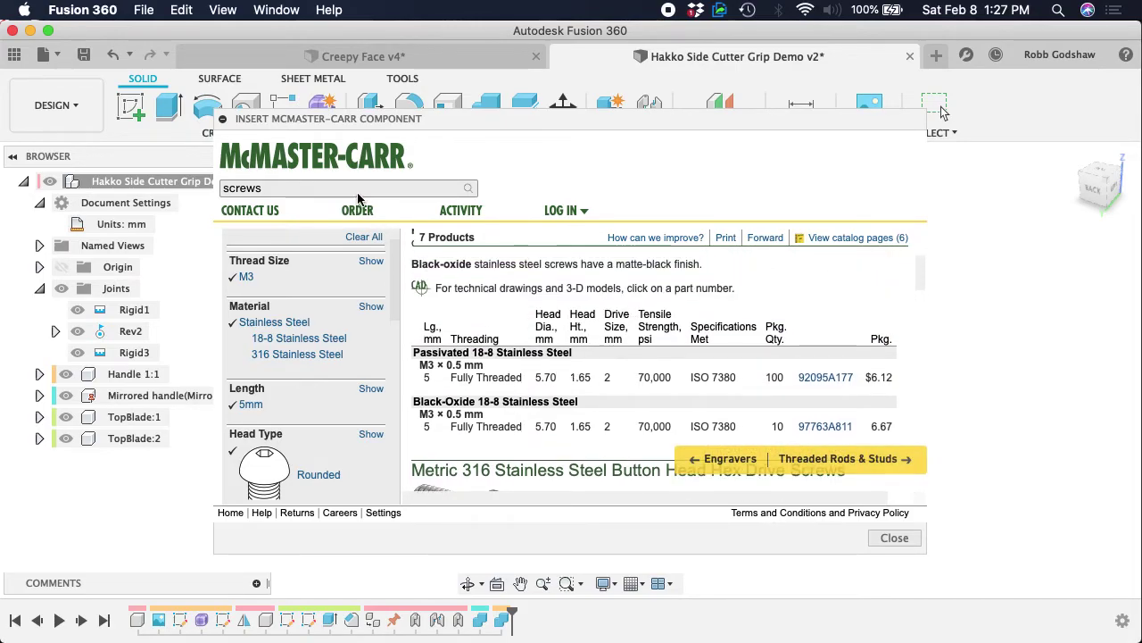
pyautogui.scroll(-1, 680, 407)
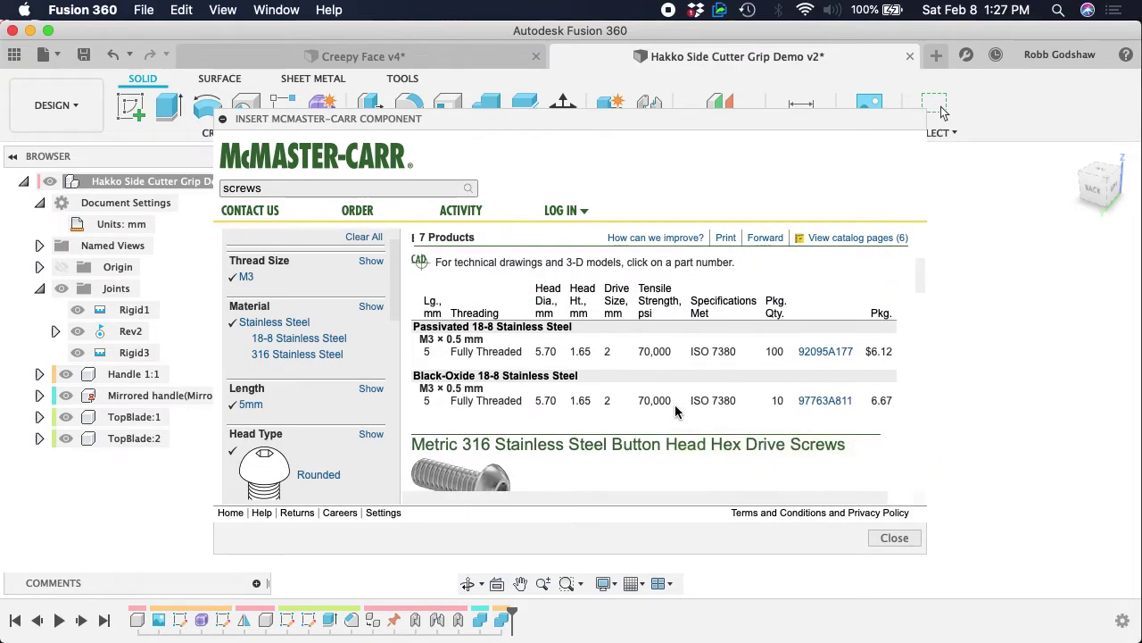
pyautogui.scroll(-4, 676, 409)
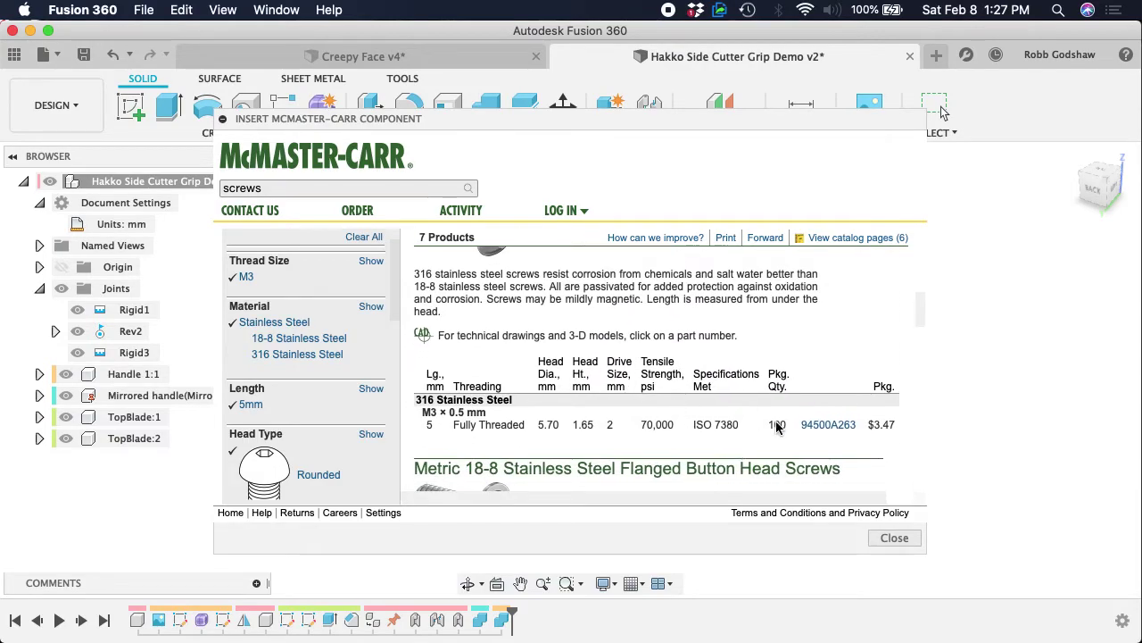
pyautogui.click(819, 426)
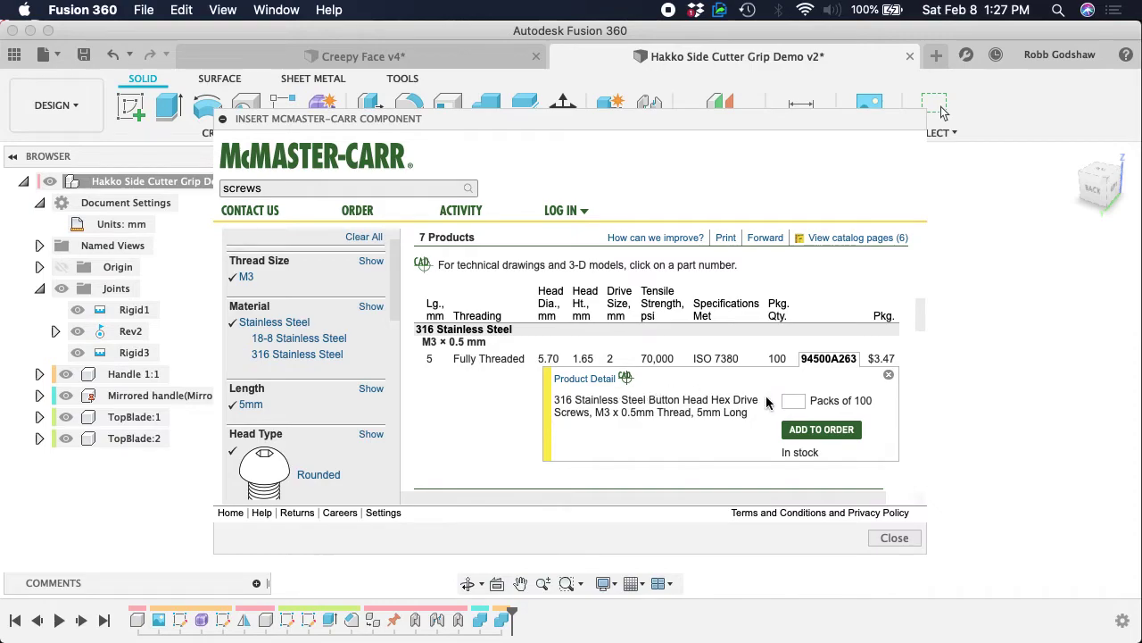
pyautogui.click(592, 390)
# - Review the M3 x 5 mm button head screw's specifications and its 3-D model download options
pyautogui.scroll(-10, 543, 406)
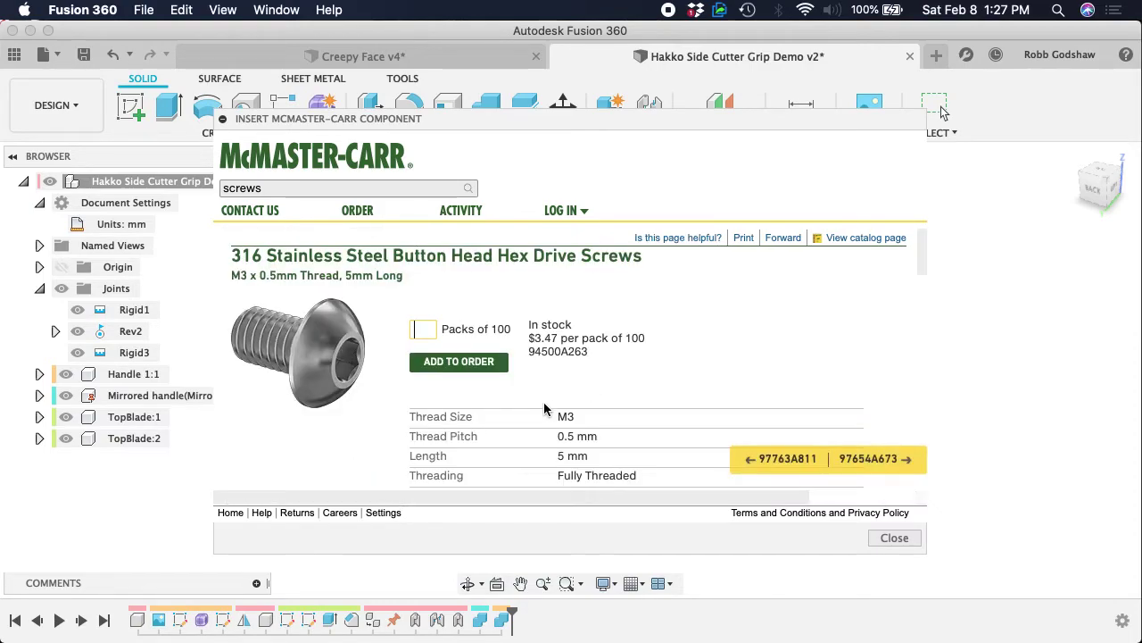
pyautogui.scroll(-10, 544, 404)
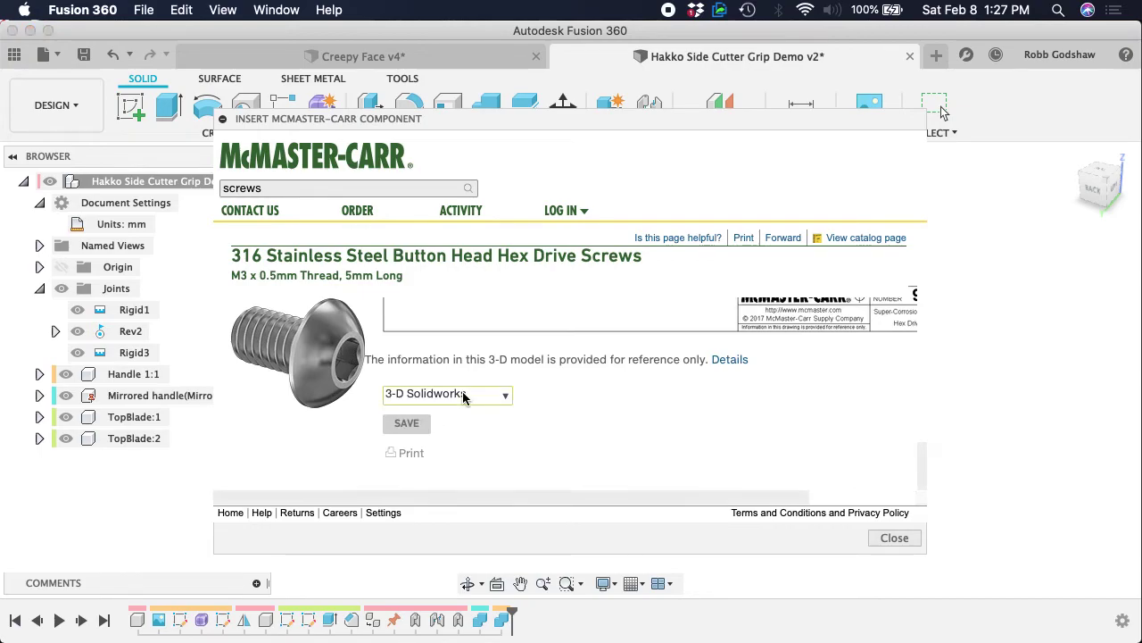
pyautogui.scroll(5, 596, 403)
pyautogui.scroll(3, 596, 402)
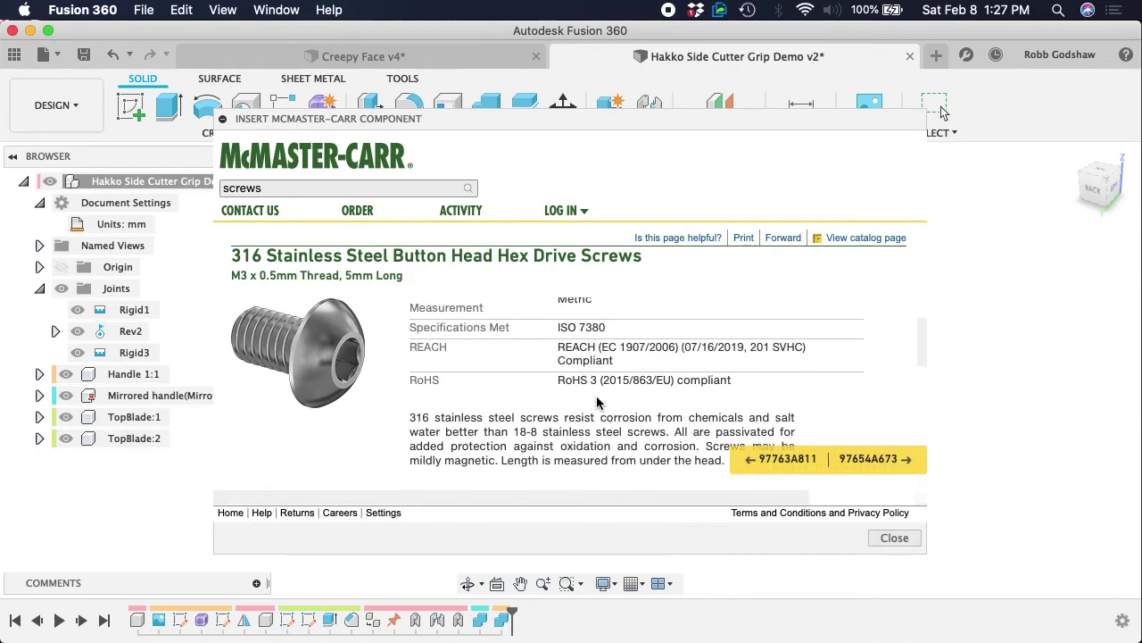
# - Insert the 3-D STEP model of the 94500A263 M3 x 5 mm button head screw into the design
pyautogui.scroll(-5, 596, 402)
pyautogui.hscroll(2, 596, 402)
pyautogui.scroll(-4, 596, 402)
pyautogui.scroll(3, 597, 403)
pyautogui.scroll(-1, 596, 403)
pyautogui.scroll(-2, 596, 402)
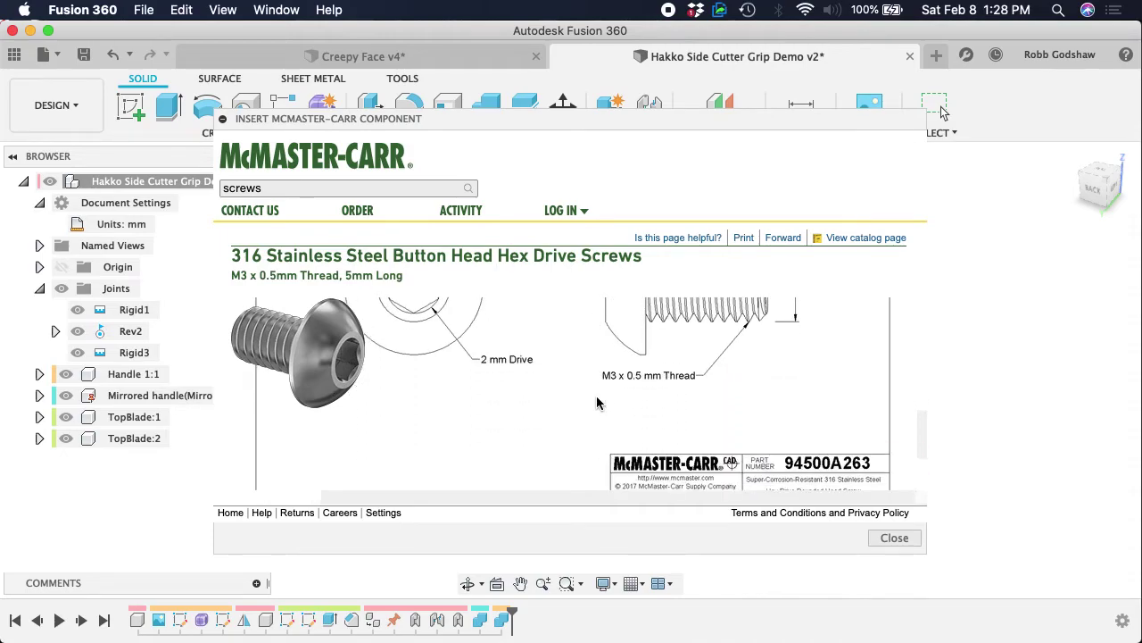
pyautogui.scroll(3, 596, 403)
pyautogui.scroll(-5, 596, 402)
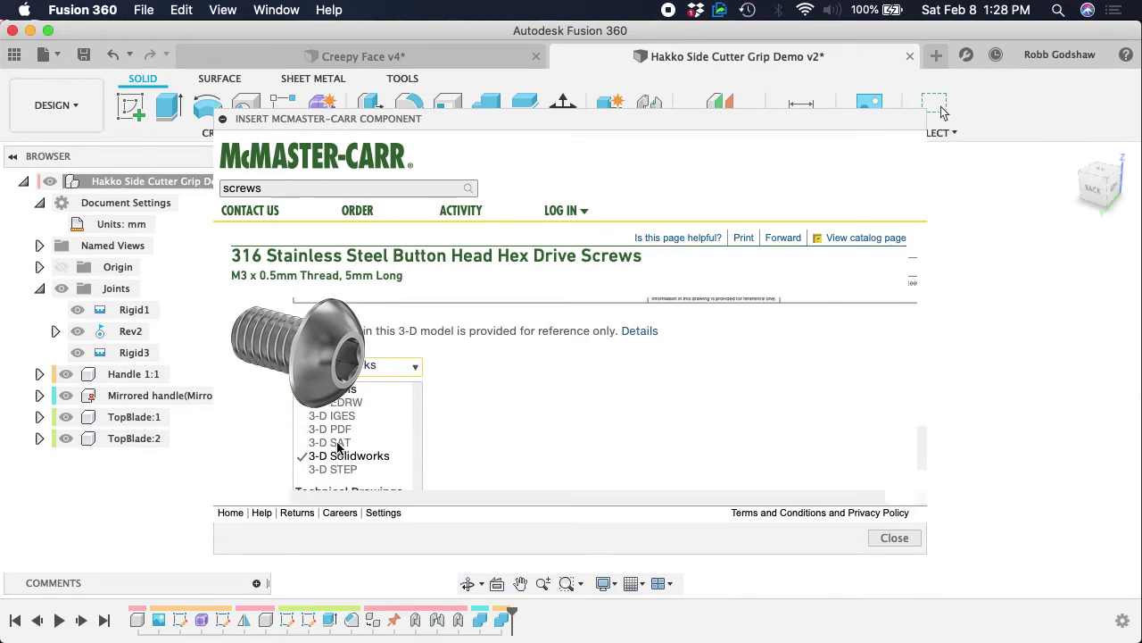
pyautogui.click(338, 444)
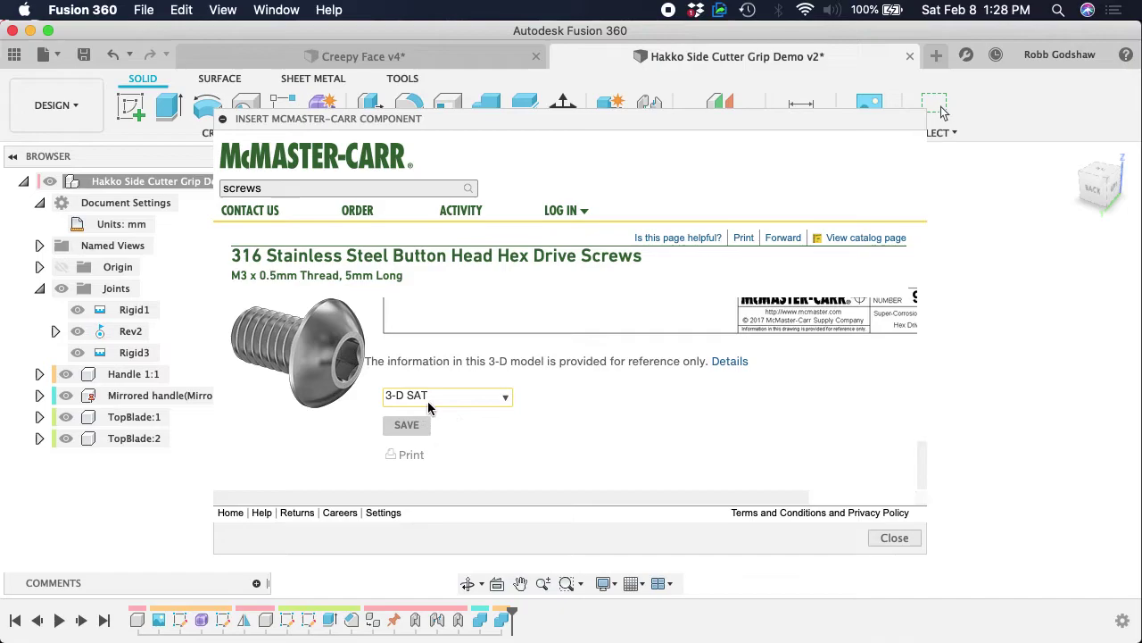
pyautogui.scroll(-2, 431, 482)
pyautogui.click(421, 444)
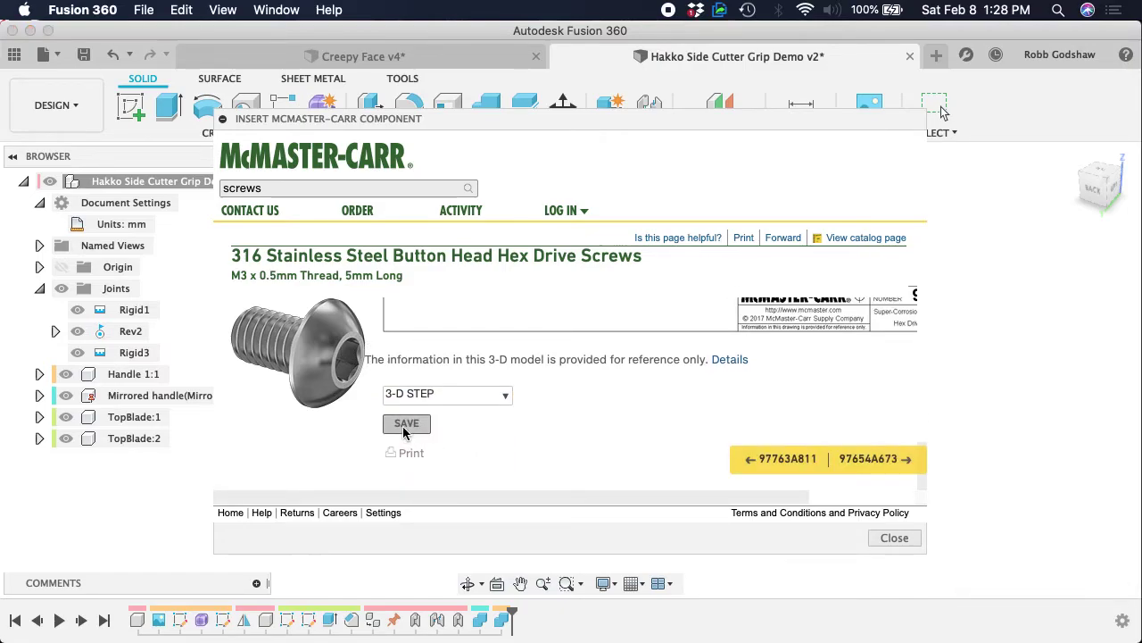
pyautogui.click(403, 426)
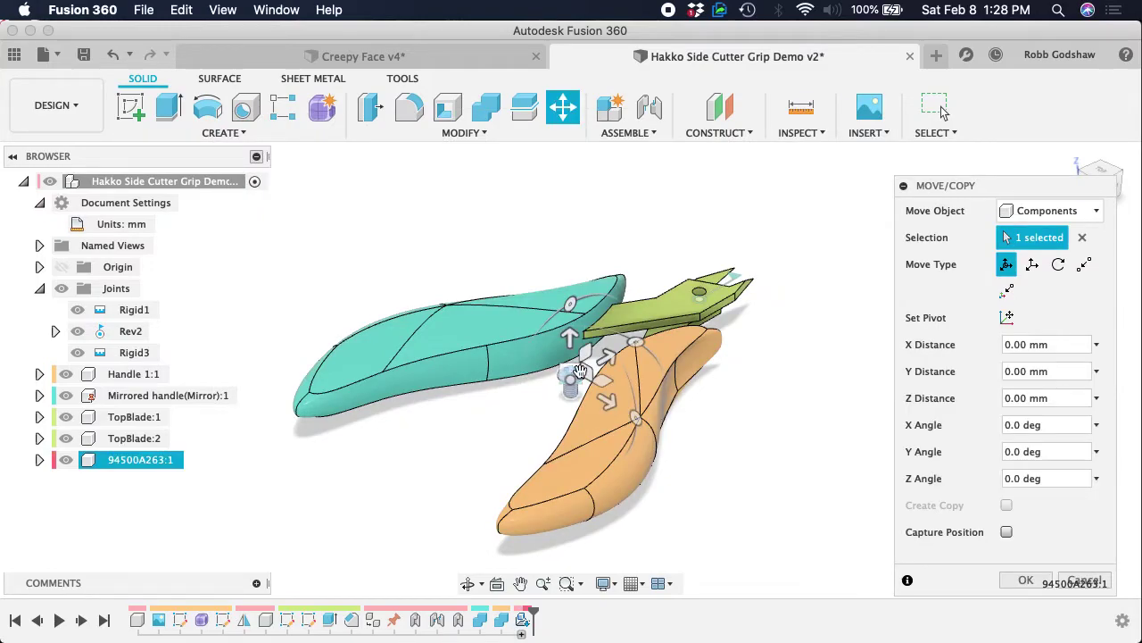
# - Move the inserted screw along its axes until it floats directly above the pivot hole in the upper blade
pyautogui.moveTo(623, 354); pyautogui.dragTo(766, 276)
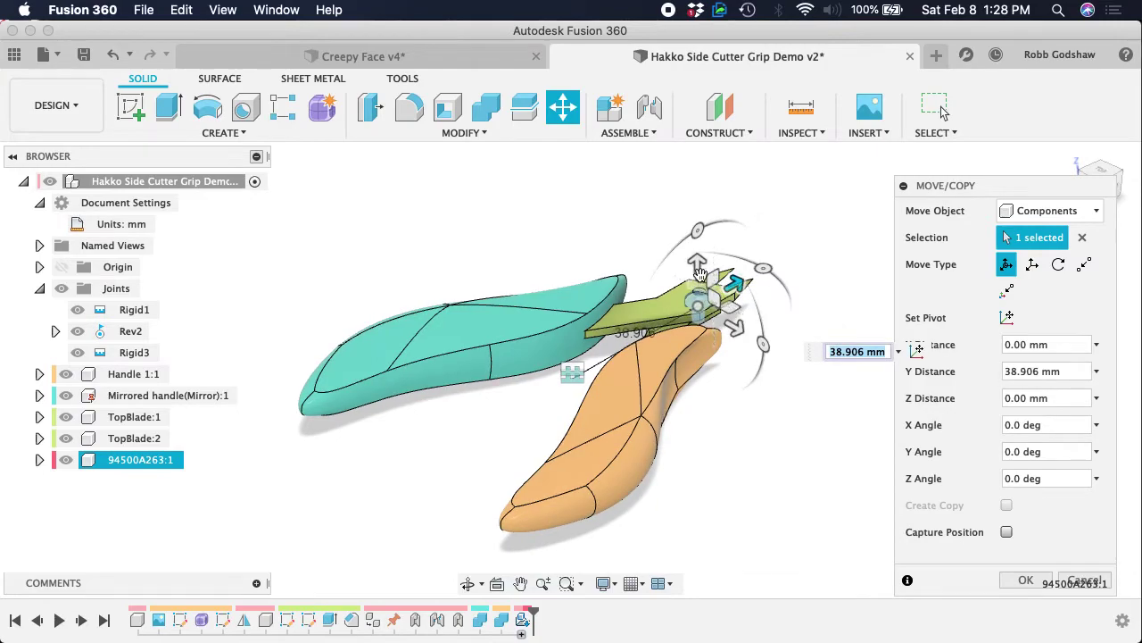
pyautogui.moveTo(735, 332); pyautogui.dragTo(685, 278)
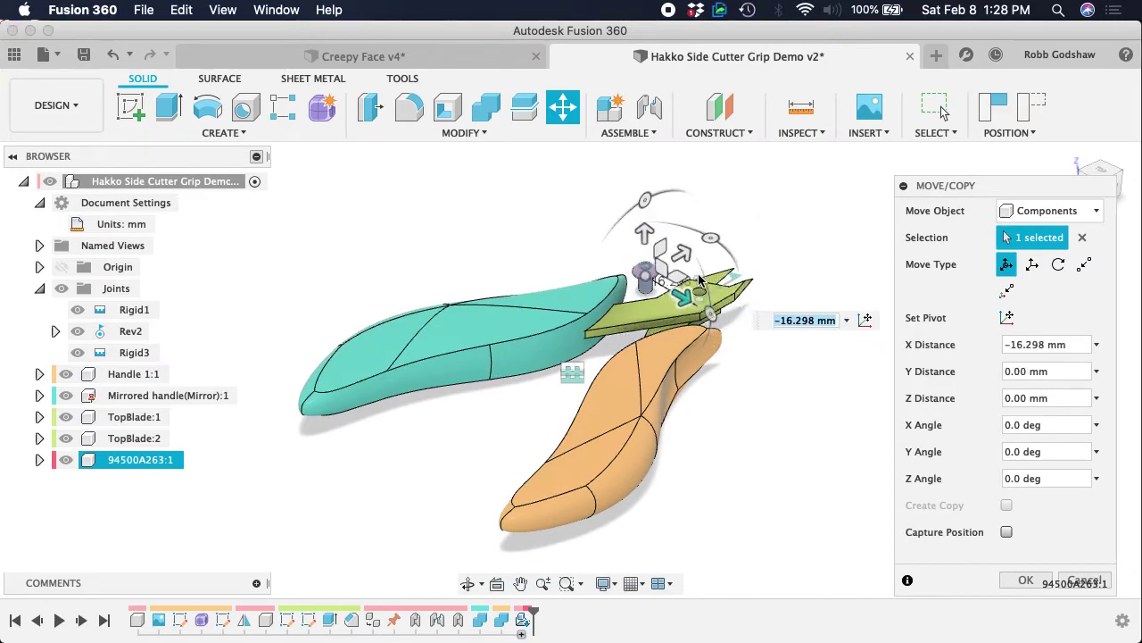
pyautogui.moveTo(644, 234); pyautogui.dragTo(644, 194)
pyautogui.moveTo(678, 253); pyautogui.dragTo(733, 267)
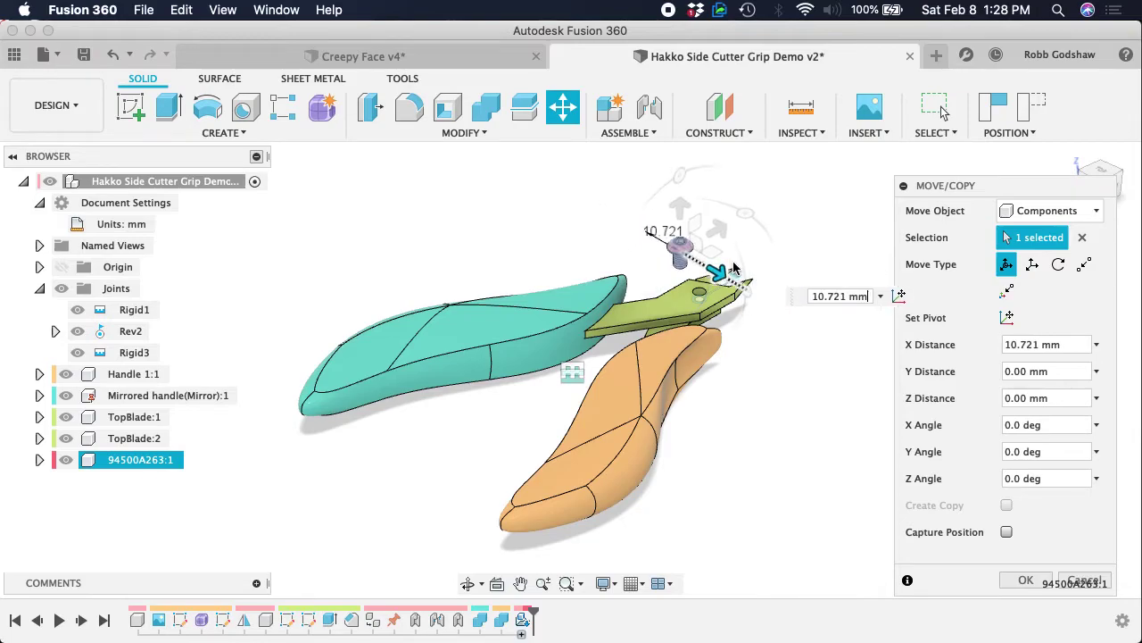
pyautogui.click(1027, 580)
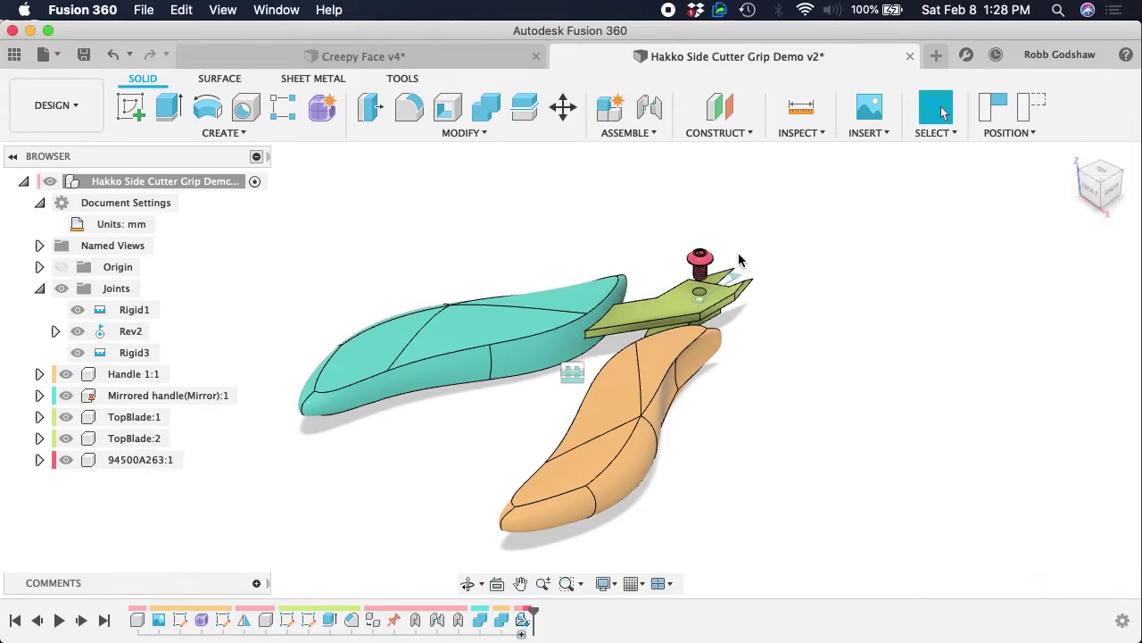
pyautogui.scroll(5, 688, 204)
pyautogui.scroll(5, 688, 205)
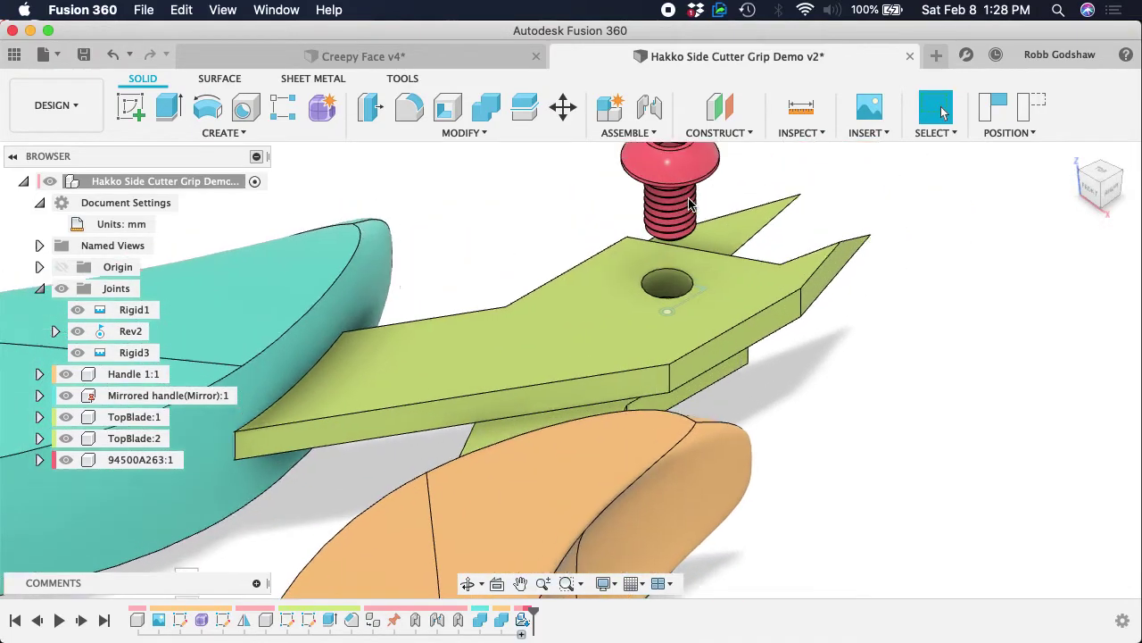
pyautogui.scroll(3, 689, 205)
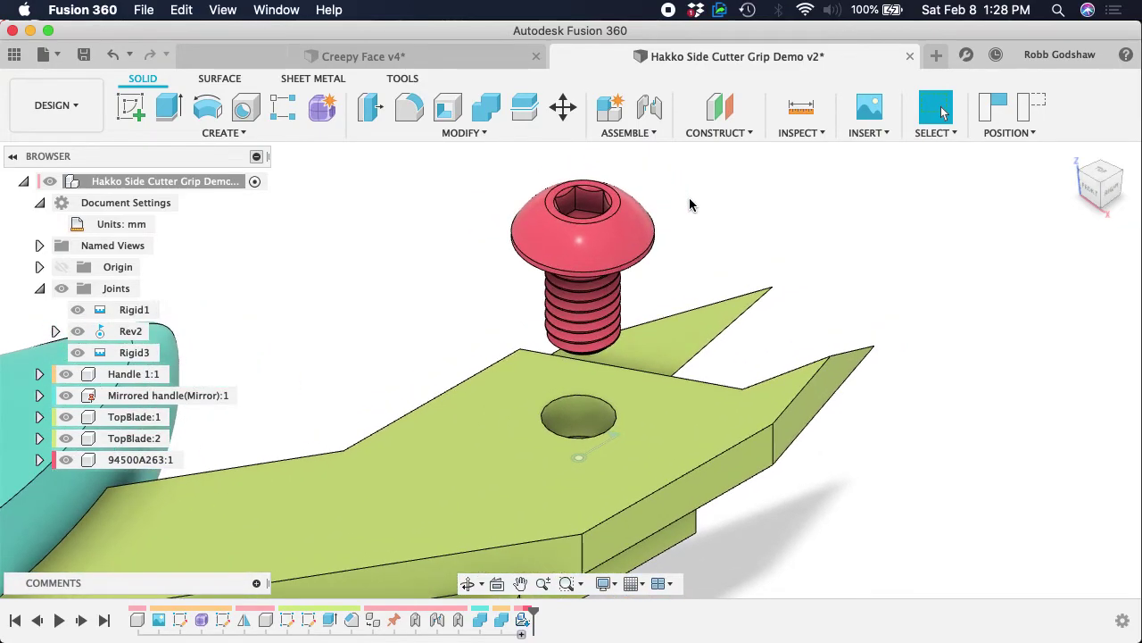
# - Create a rigid joint seating the underside of the screw head on the upper blade's pivot hole, continuing from the previous position without capturing the move
pyautogui.click(653, 117)
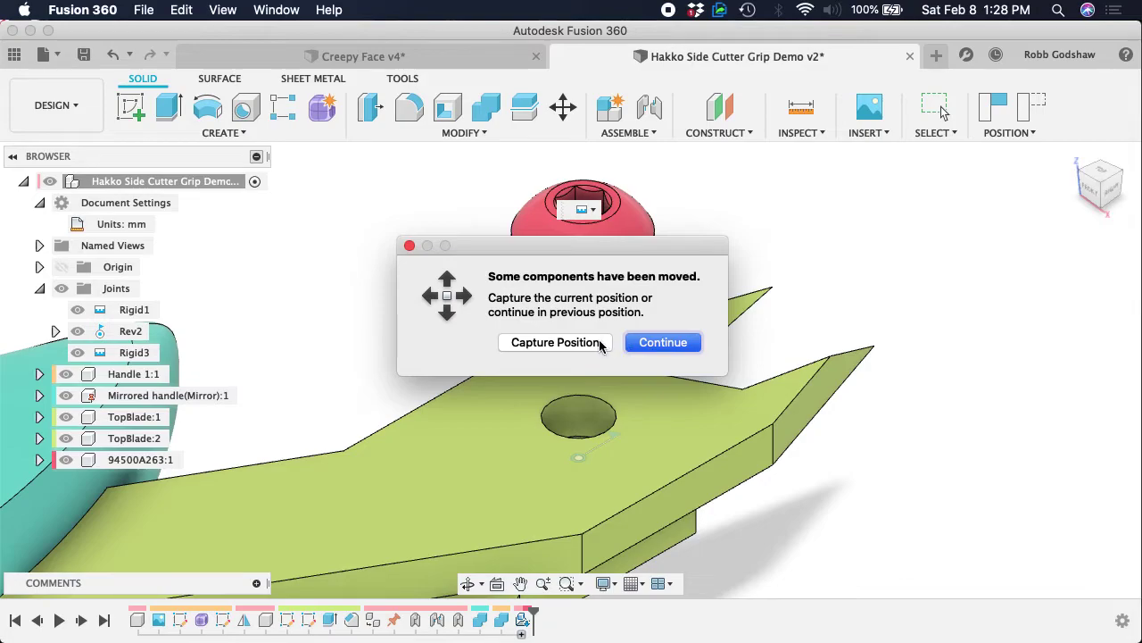
pyautogui.click(663, 343)
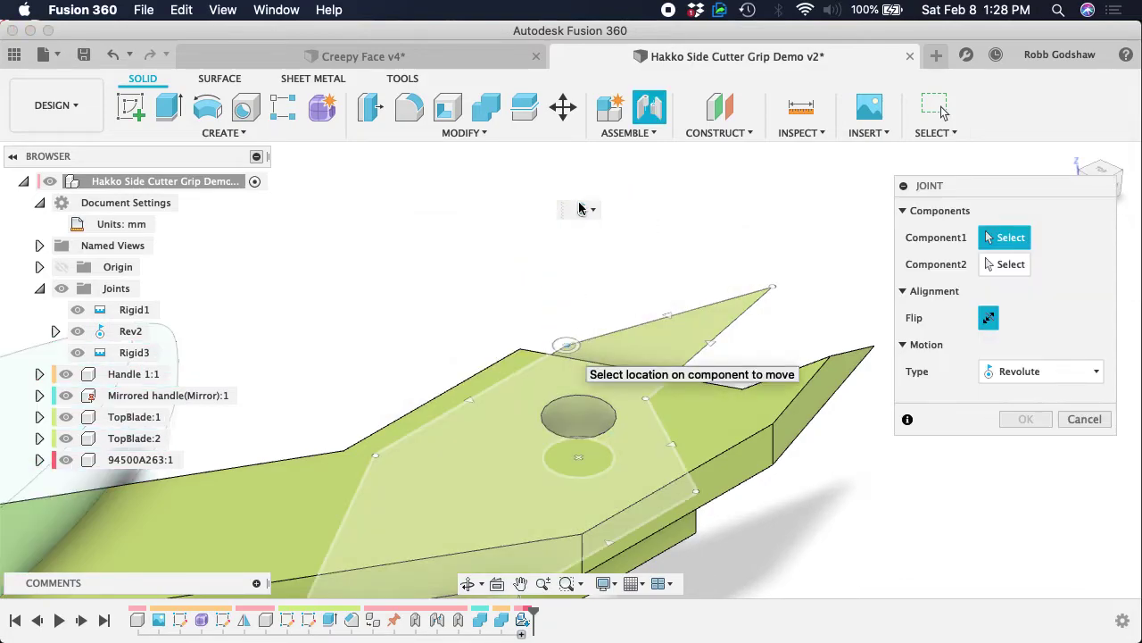
pyautogui.hscroll(-5, 582, 176)
pyautogui.hscroll(-3, 422, 338)
pyautogui.scroll(-5, 422, 339)
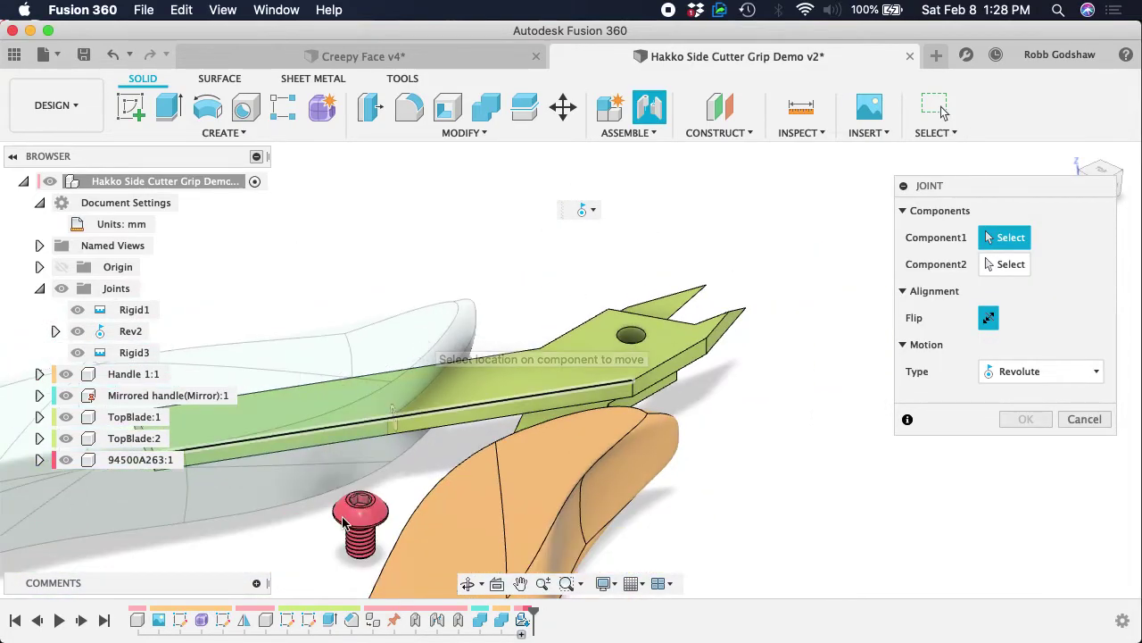
pyautogui.keyDown('shift'); pyautogui.hscroll(5, 350, 533); pyautogui.keyUp('shift')
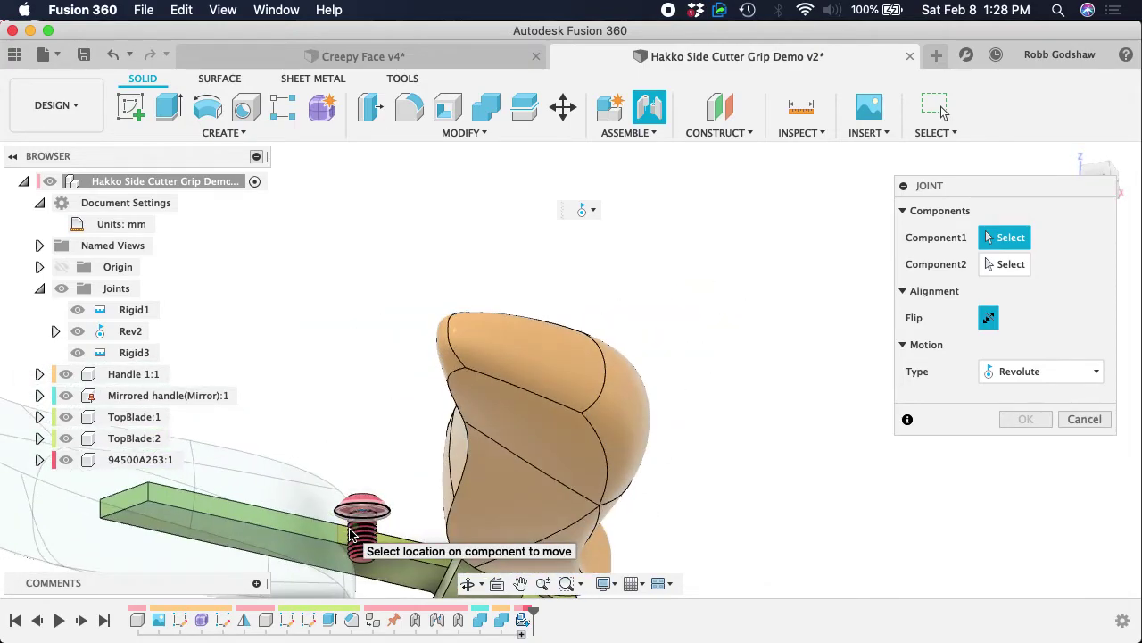
pyautogui.click(347, 516)
pyautogui.keyDown('shift'); pyautogui.hscroll(10, 440, 467); pyautogui.keyUp('shift')
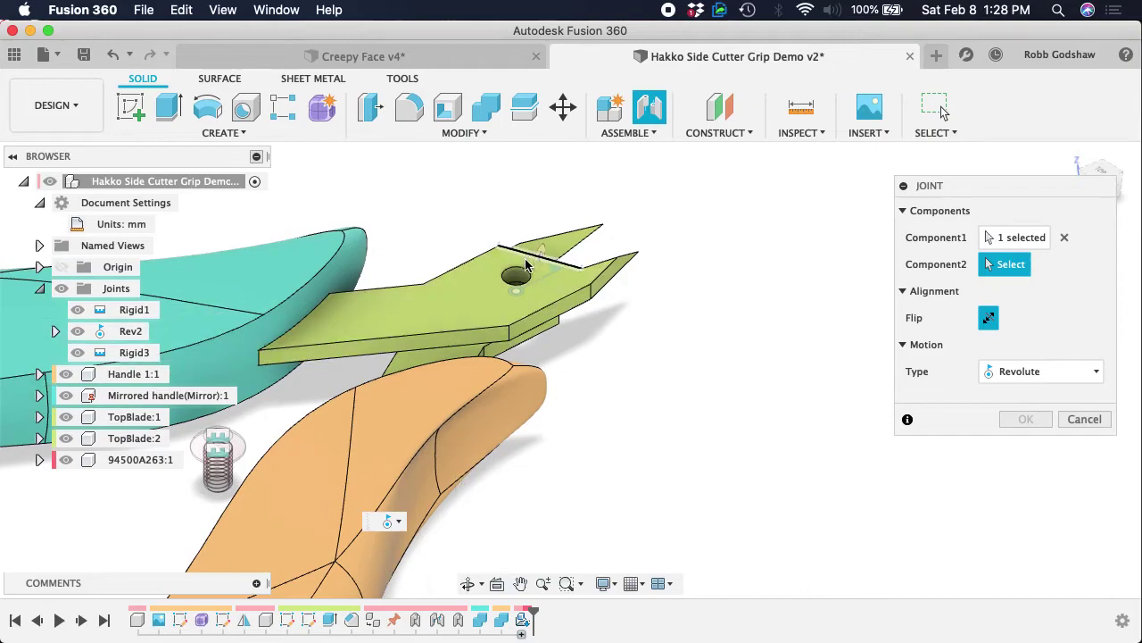
pyautogui.click(523, 274)
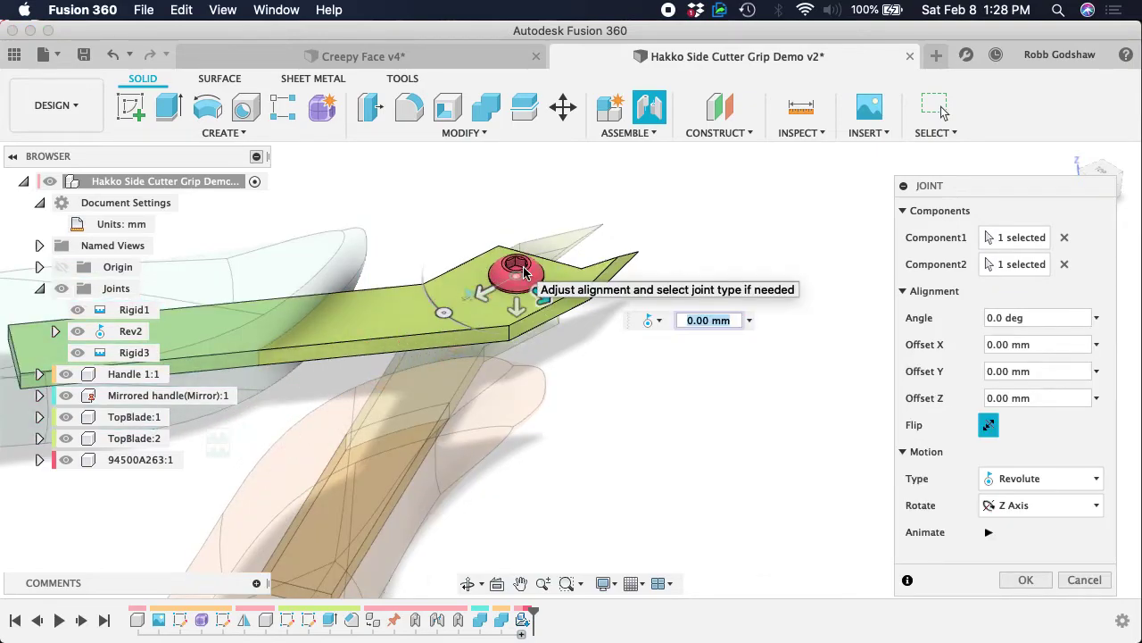
pyautogui.click(1002, 480)
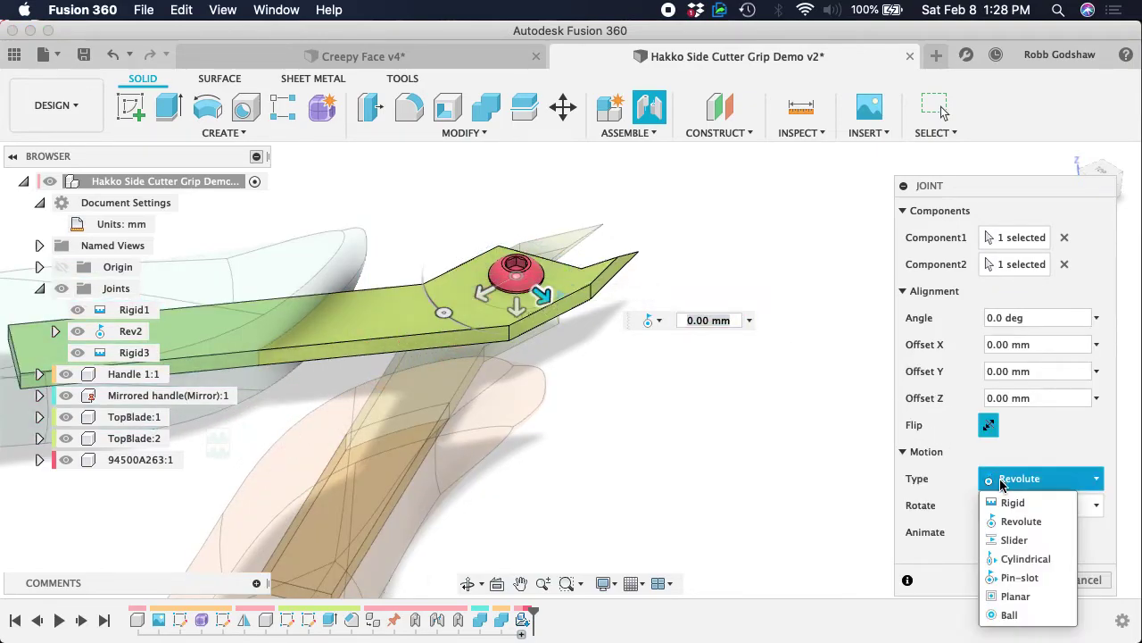
pyautogui.click(1005, 504)
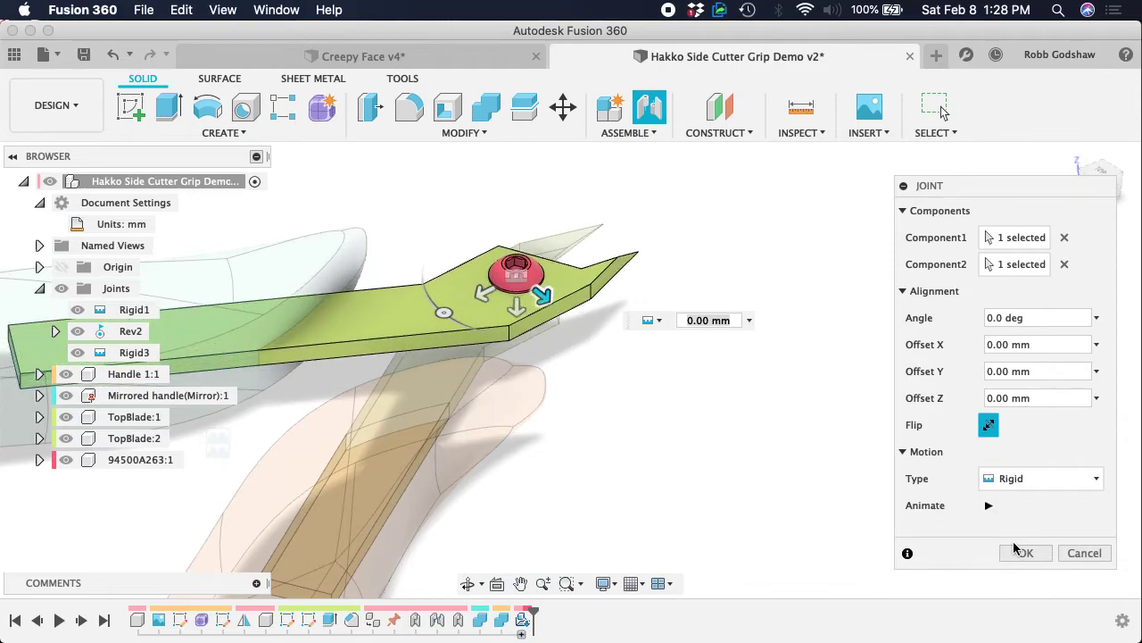
pyautogui.click(1025, 554)
# - Check the seated screw from both sides, and open the locknuts category in the McMaster-Carr component catalog
pyautogui.hscroll(-3, 672, 279)
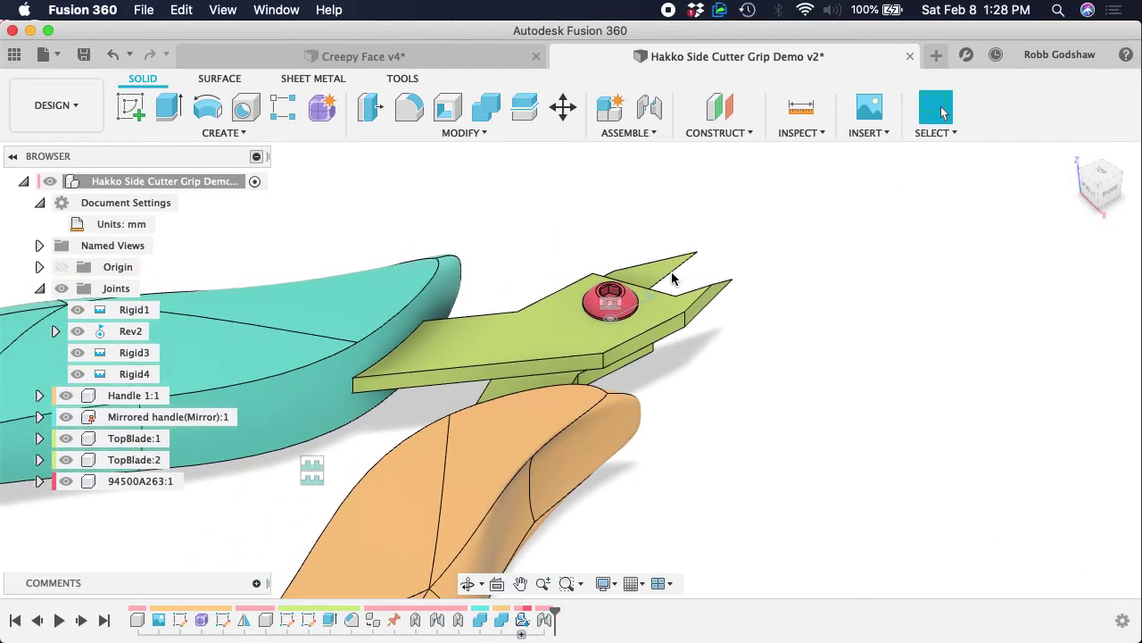
pyautogui.keyDown('shift'); pyautogui.hscroll(10, 672, 280); pyautogui.keyUp('shift')
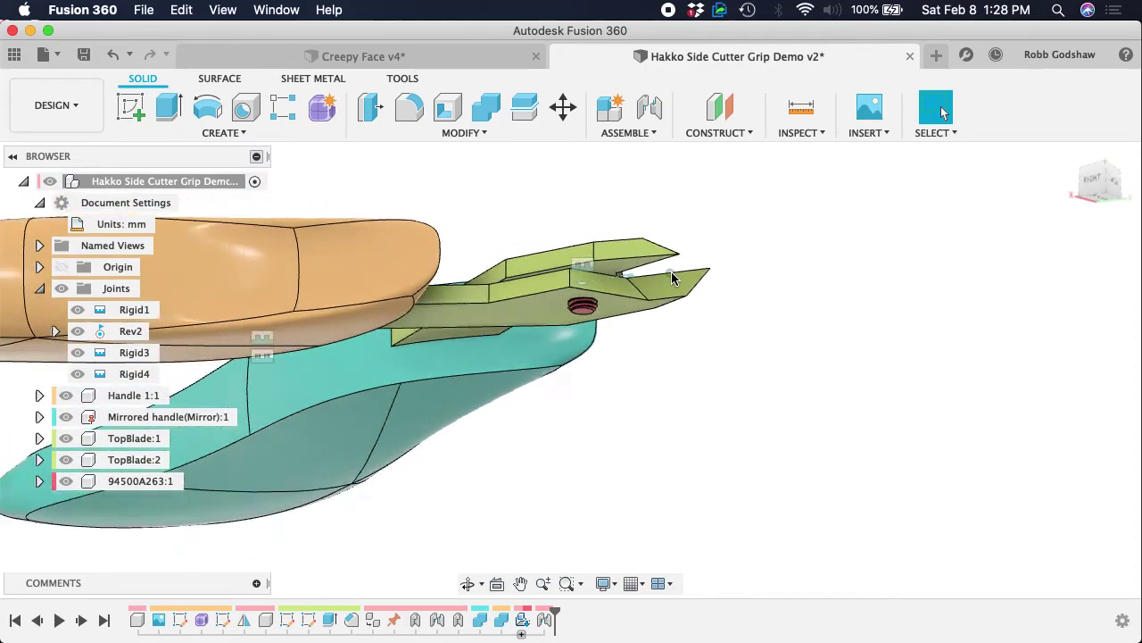
pyautogui.keyDown('shift'); pyautogui.hscroll(8, 672, 279); pyautogui.keyUp('shift')
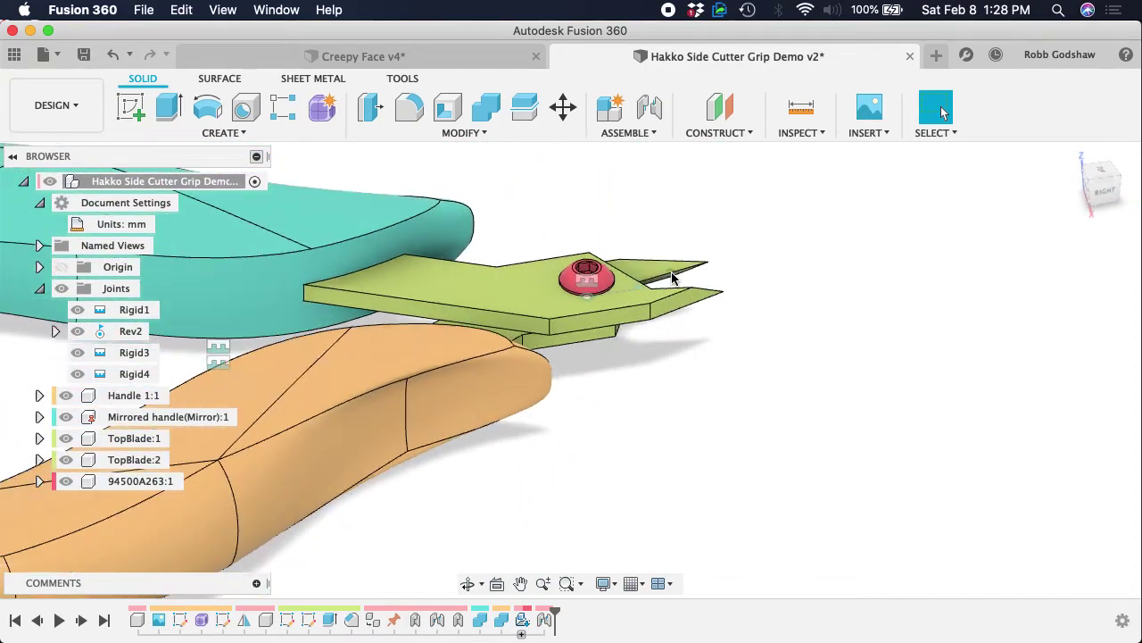
pyautogui.click(657, 135)
pyautogui.moveTo(748, 134)
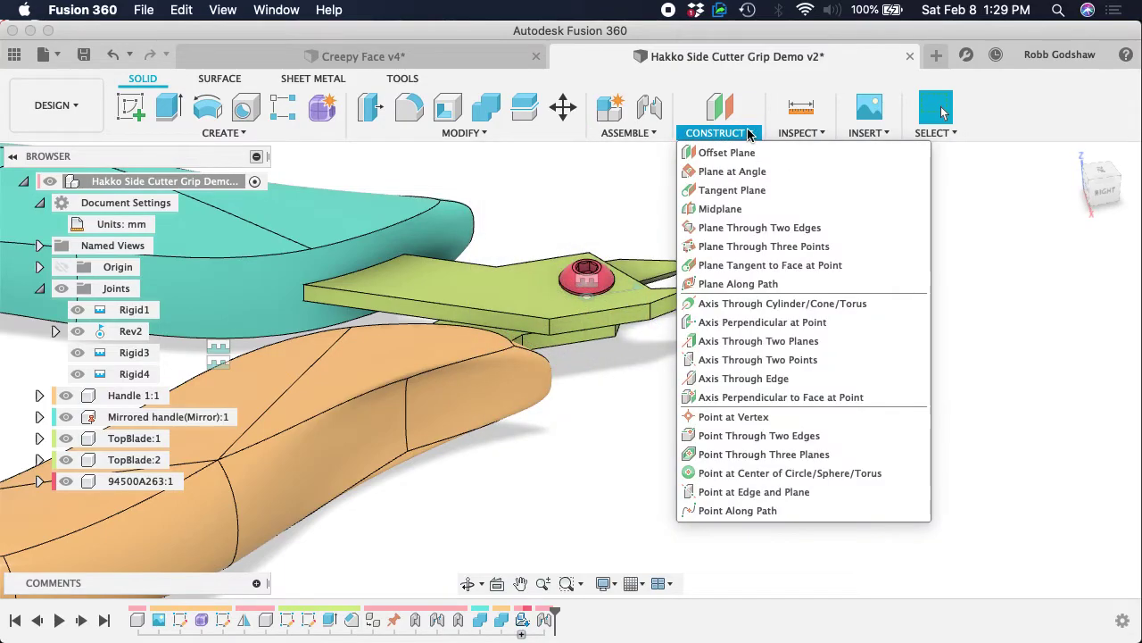
pyautogui.moveTo(870, 133)
pyautogui.click(881, 262)
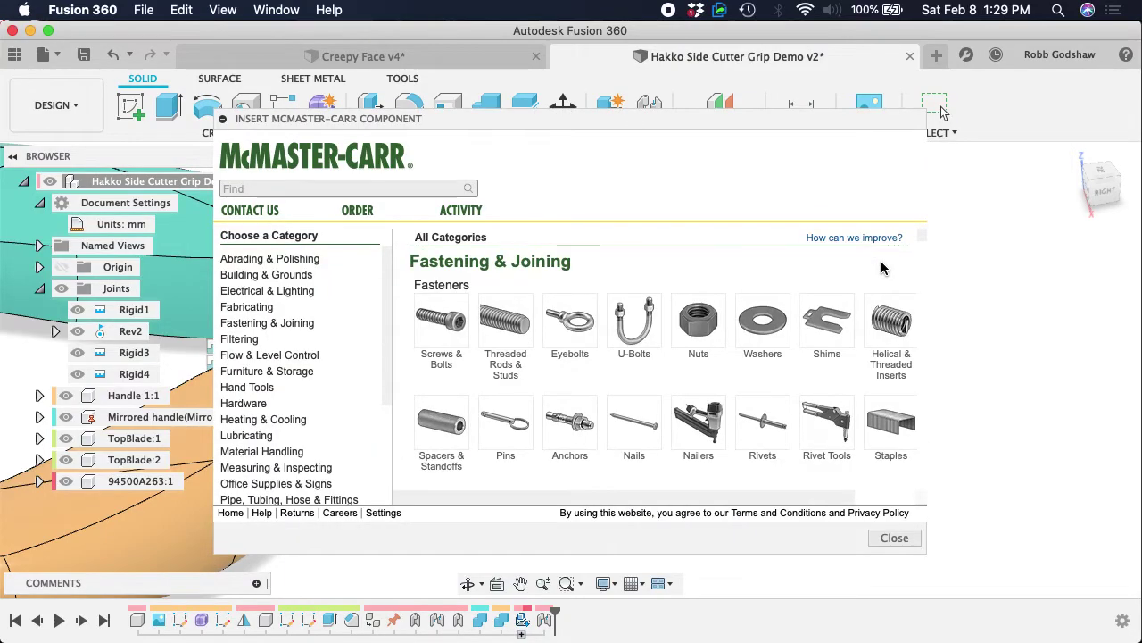
pyautogui.click(696, 323)
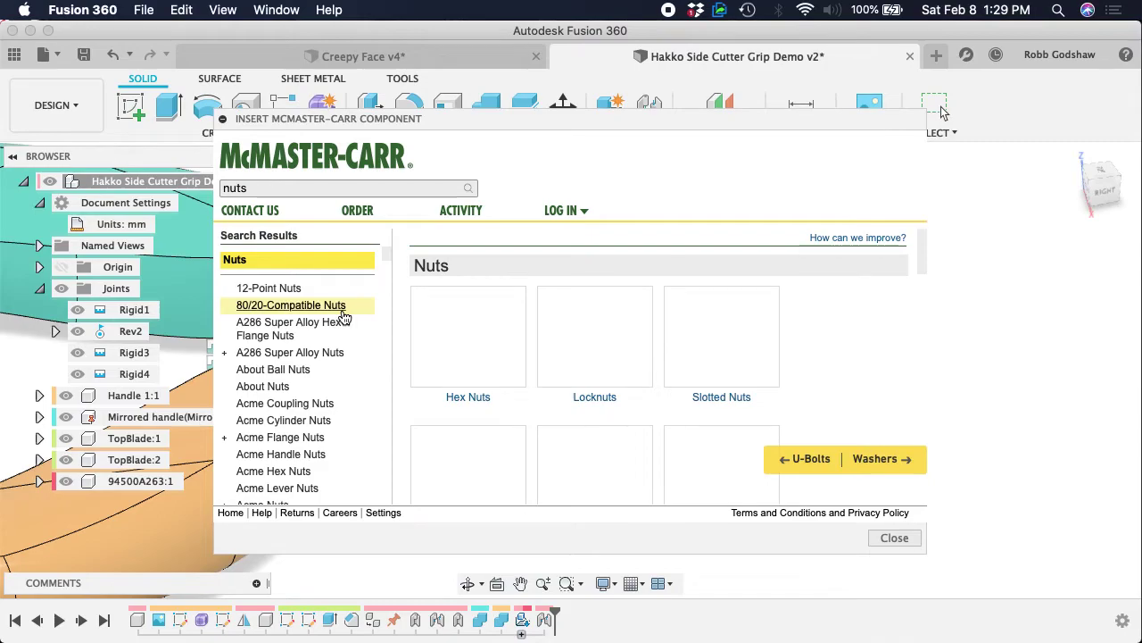
pyautogui.scroll(-10, 480, 355)
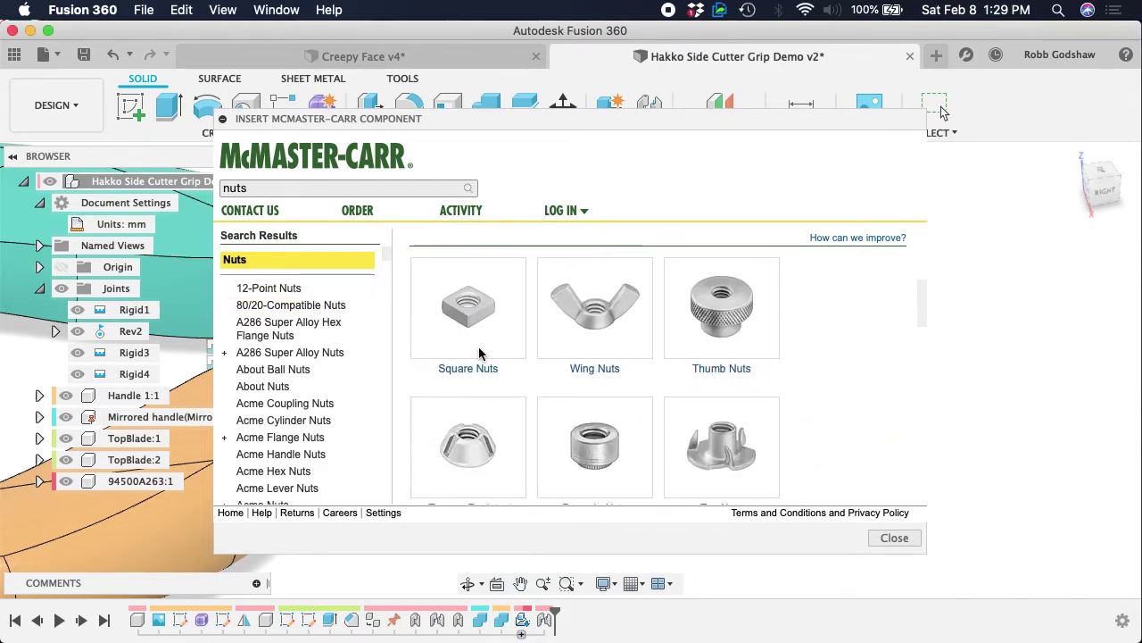
pyautogui.scroll(7, 479, 352)
pyautogui.scroll(3, 479, 354)
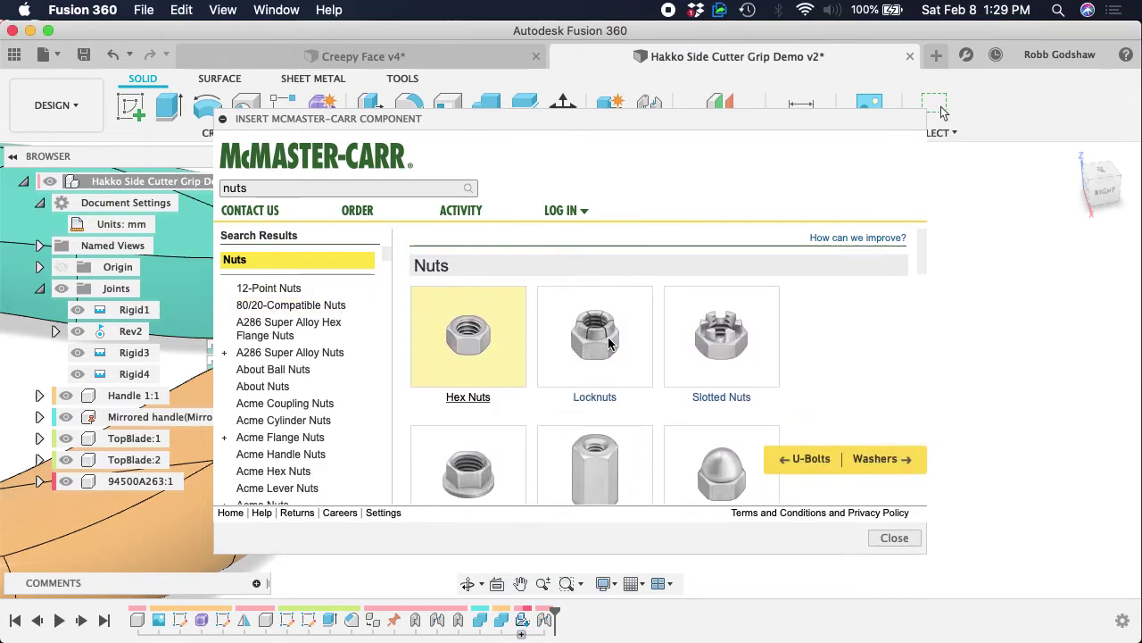
pyautogui.click(482, 348)
# - Filter the locknuts to metric, M3 thread, locknut type, stainless steel and nylon insert
pyautogui.click(252, 286)
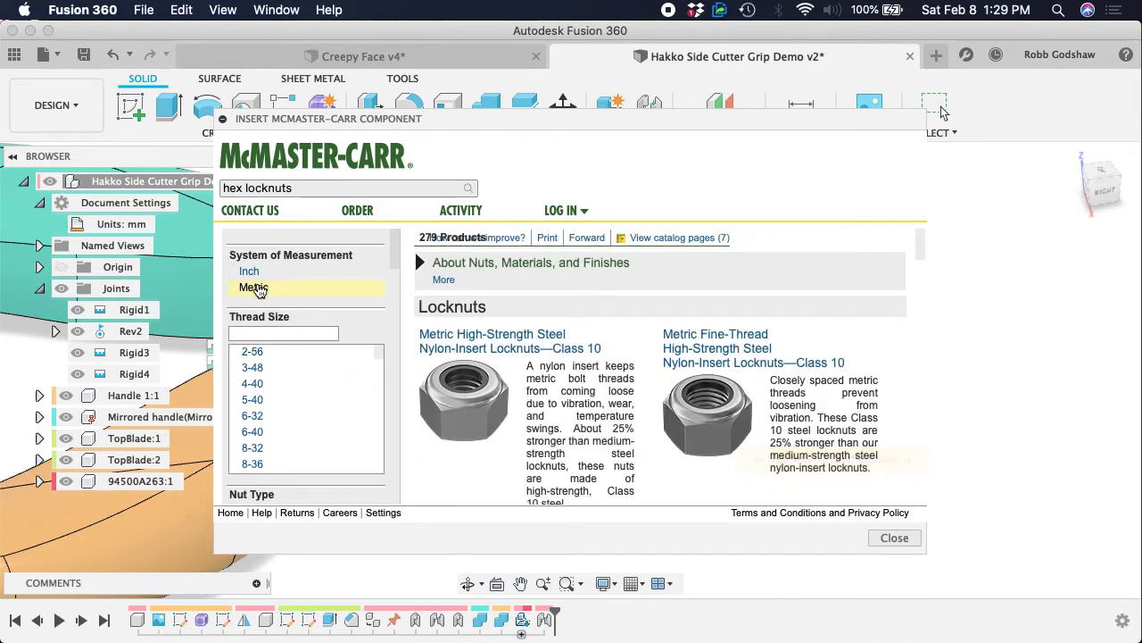
pyautogui.click(255, 348)
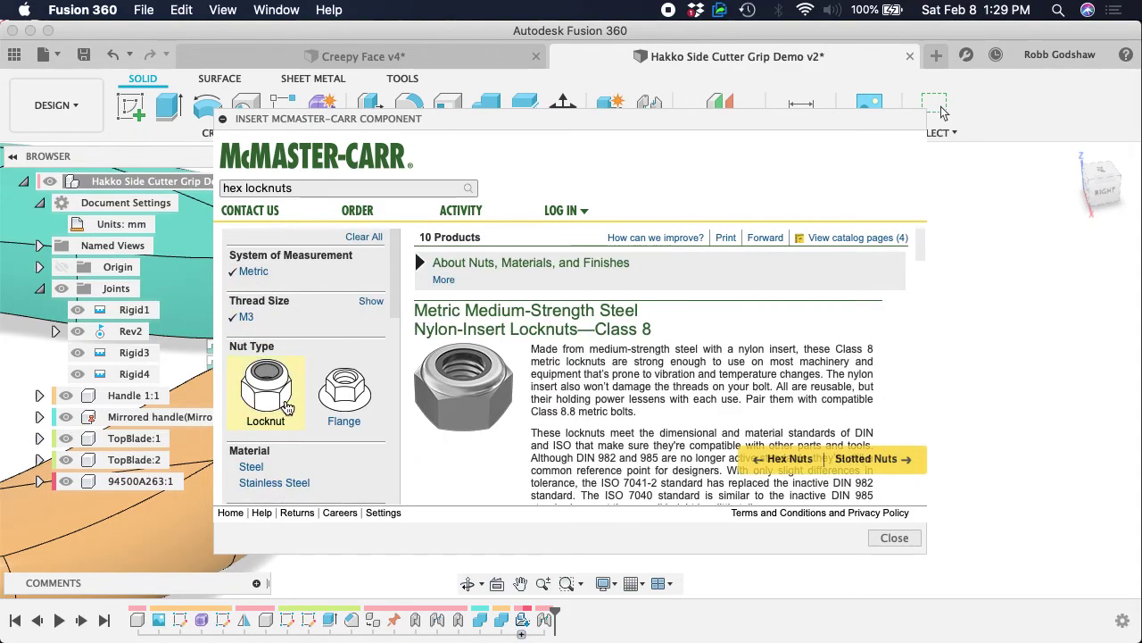
pyautogui.click(265, 376)
pyautogui.scroll(-3, 280, 390)
pyautogui.click(276, 337)
pyautogui.scroll(-5, 308, 383)
pyautogui.click(276, 346)
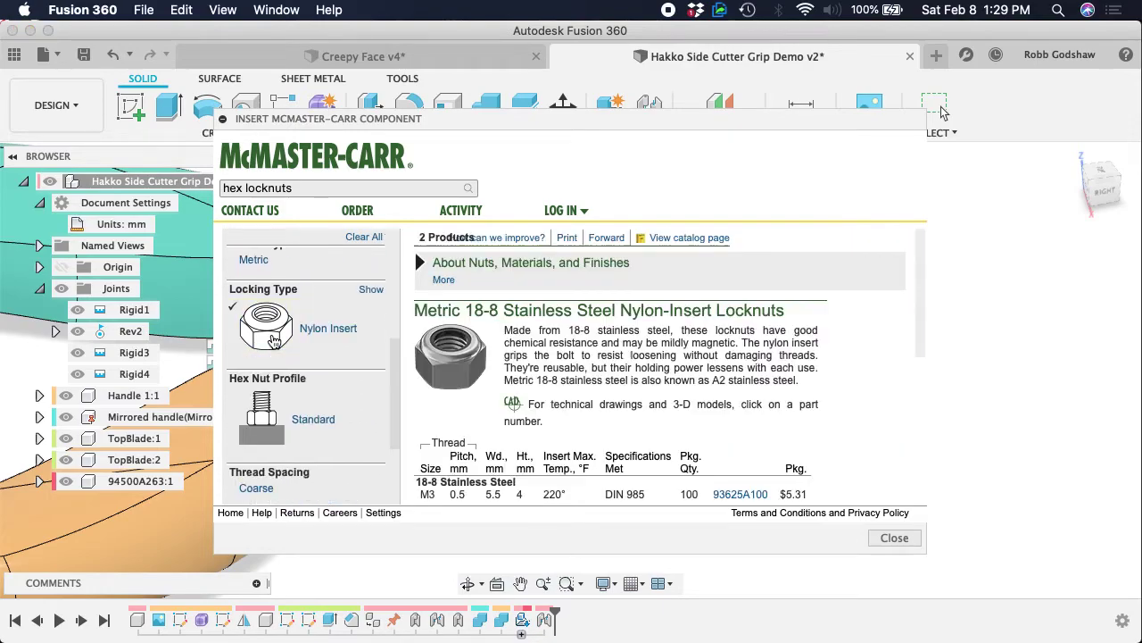
# - Compare the matching locknuts and insert the 18-8 stainless steel nylon-insert locknut 93625A100 into the design
pyautogui.scroll(-3, 303, 375)
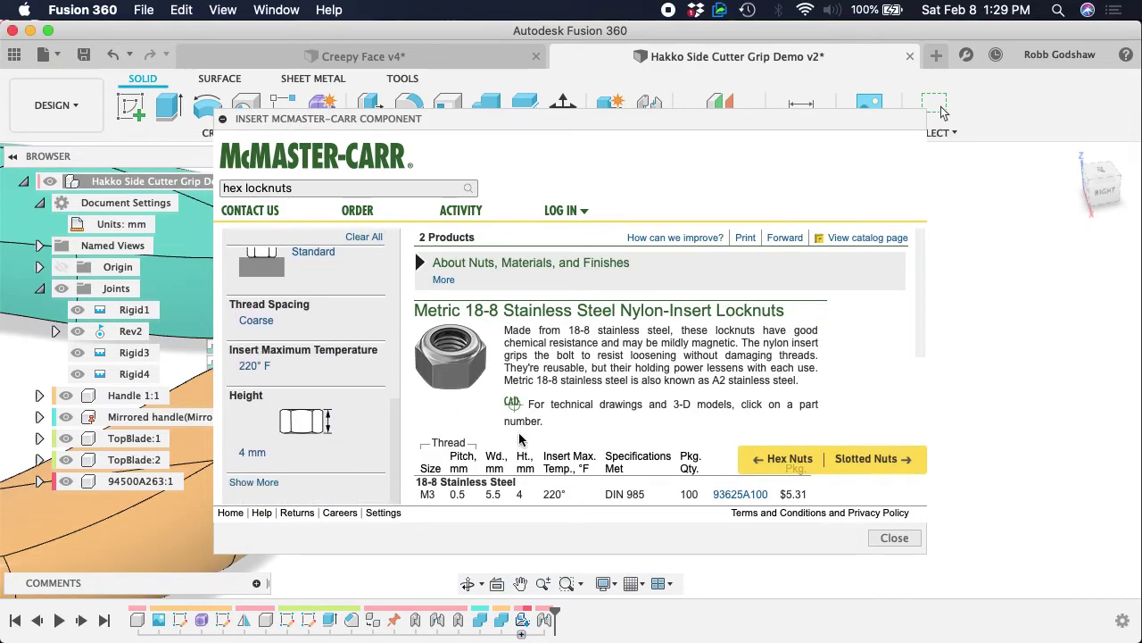
pyautogui.scroll(-5, 520, 439)
pyautogui.scroll(-3, 520, 439)
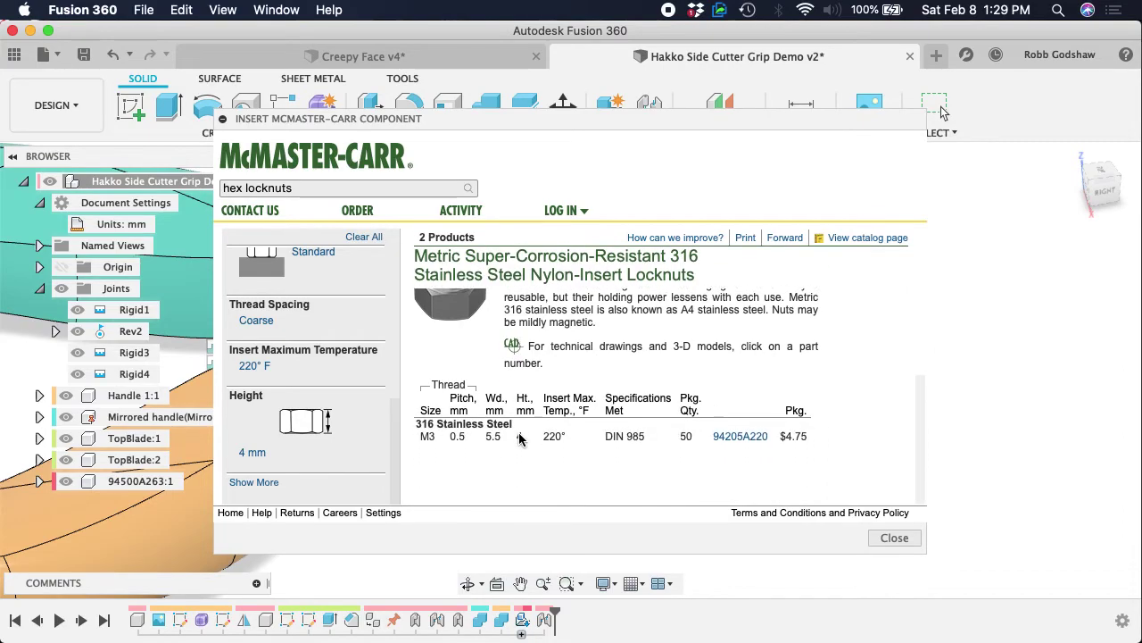
pyautogui.scroll(3, 597, 393)
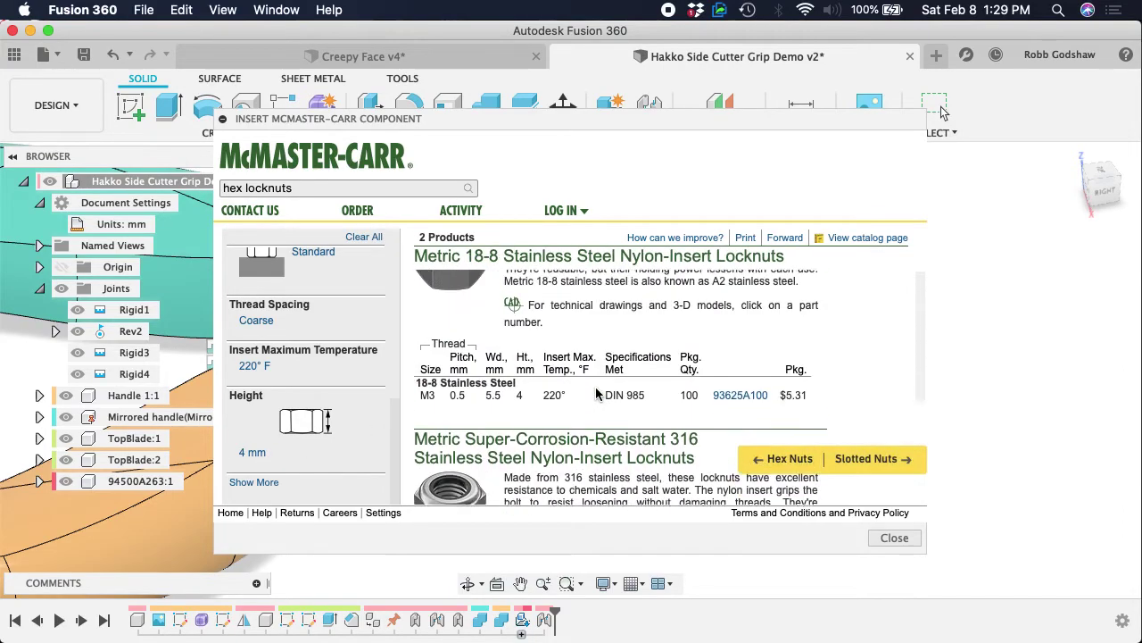
pyautogui.click(595, 390)
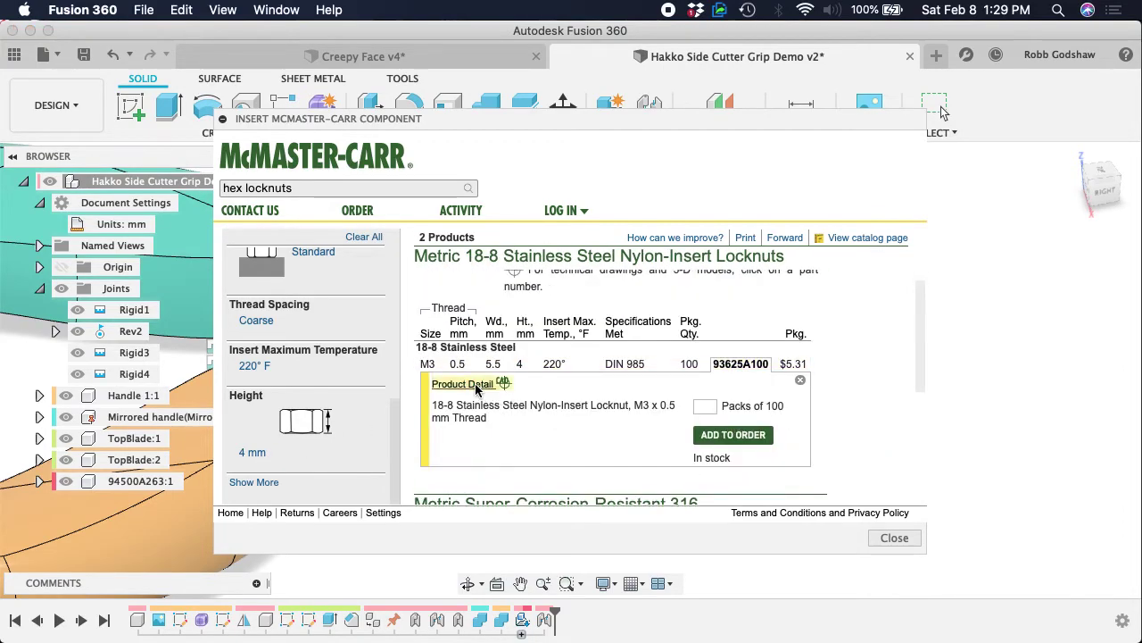
pyautogui.click(476, 390)
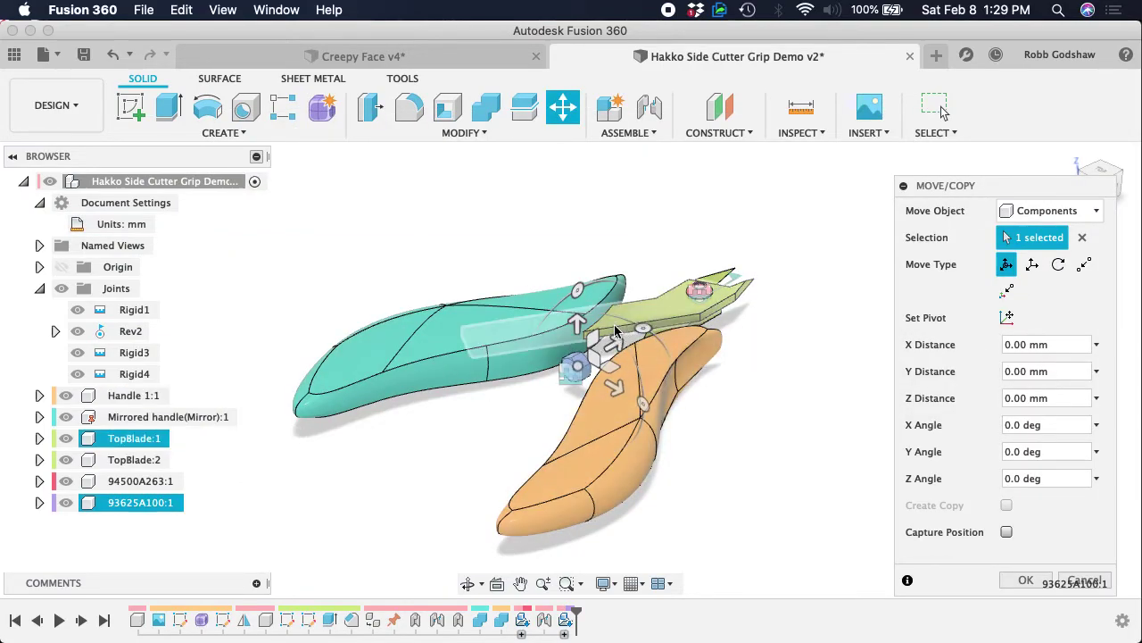
# - Start a rigid joint with the center of the locknut's flat, non-nylon end face as the first joint origin
pyautogui.press('Escape')
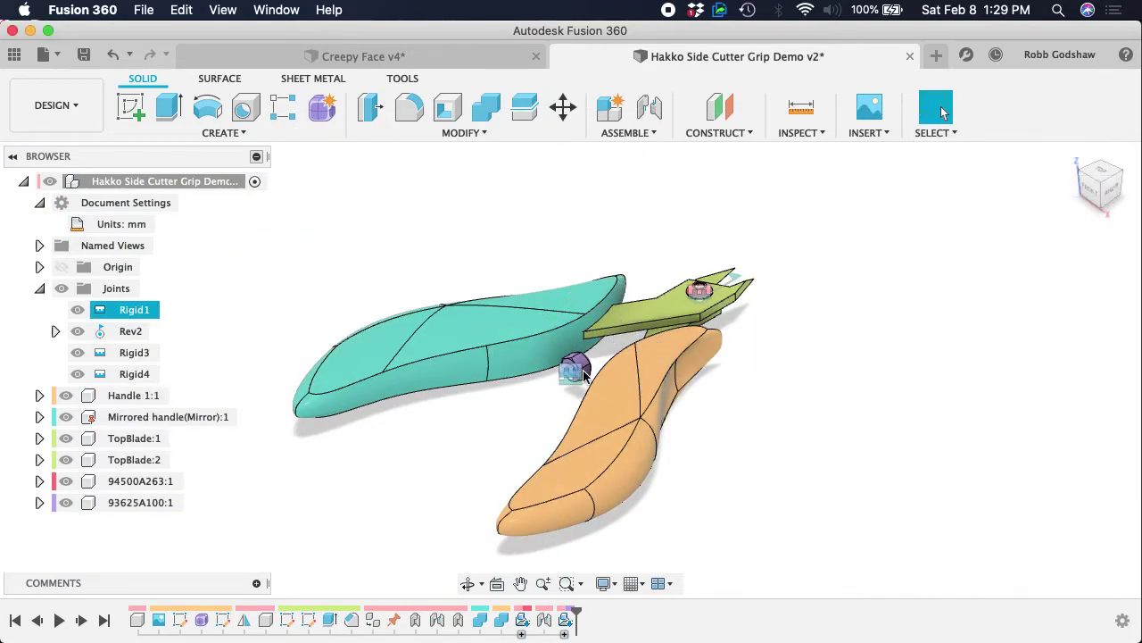
pyautogui.scroll(5, 558, 368)
pyautogui.scroll(5, 547, 357)
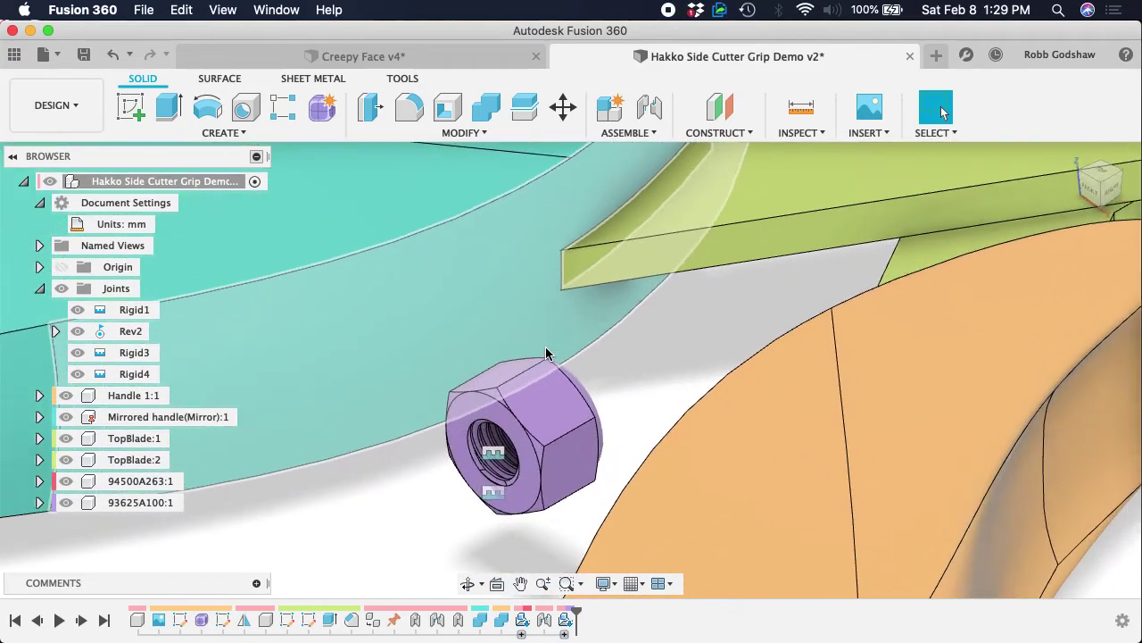
pyautogui.click(649, 107)
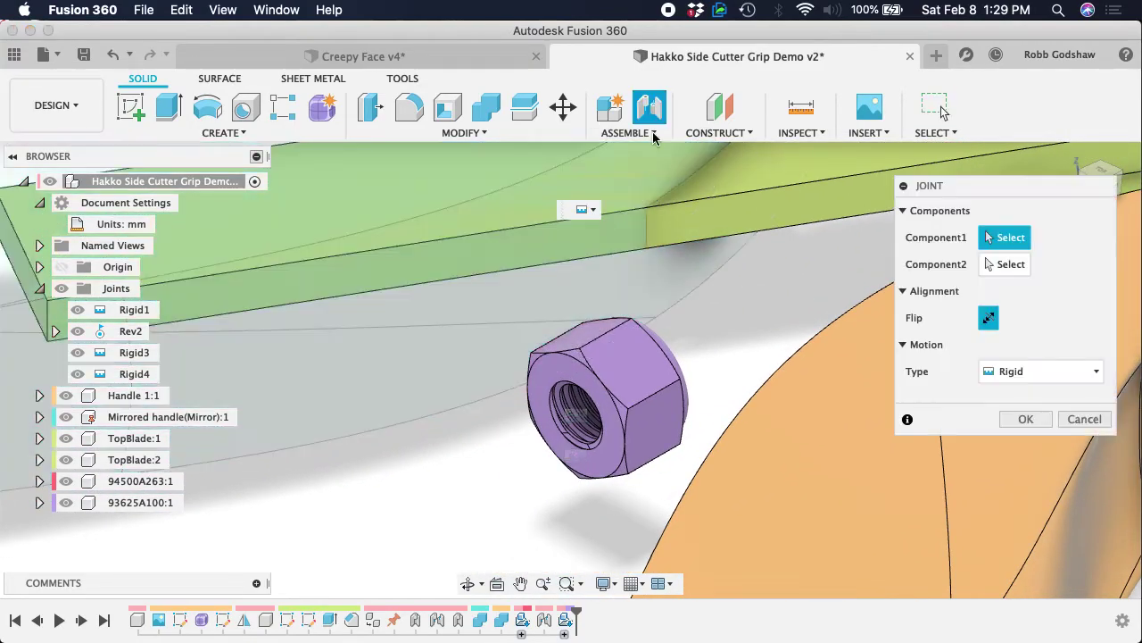
pyautogui.click(552, 373)
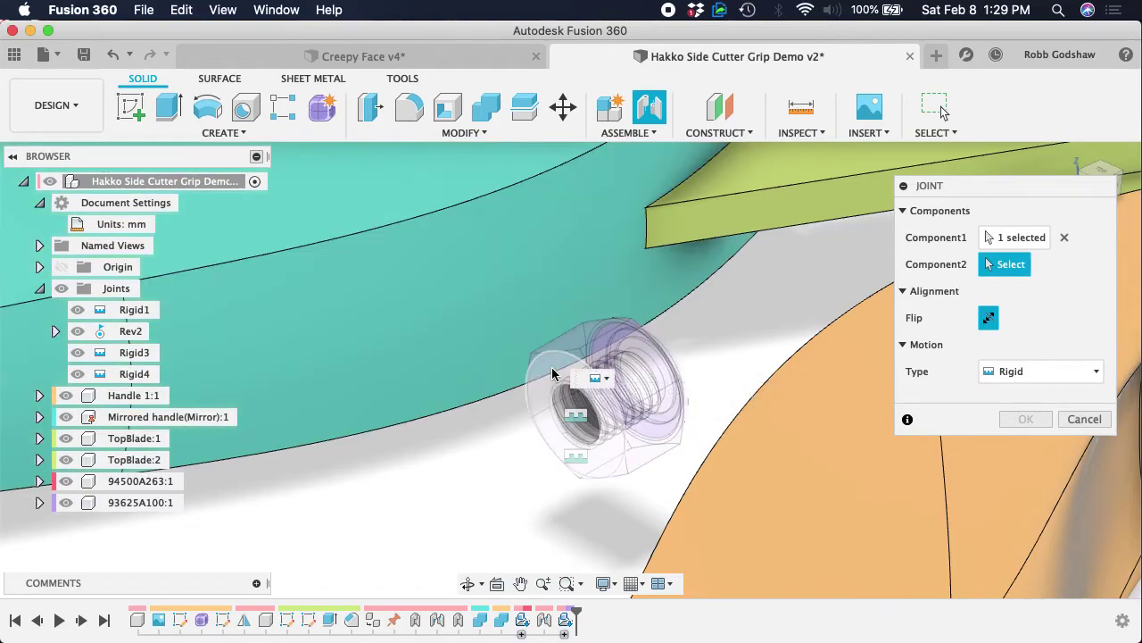
pyautogui.click(1065, 236)
pyautogui.scroll(10, 571, 411)
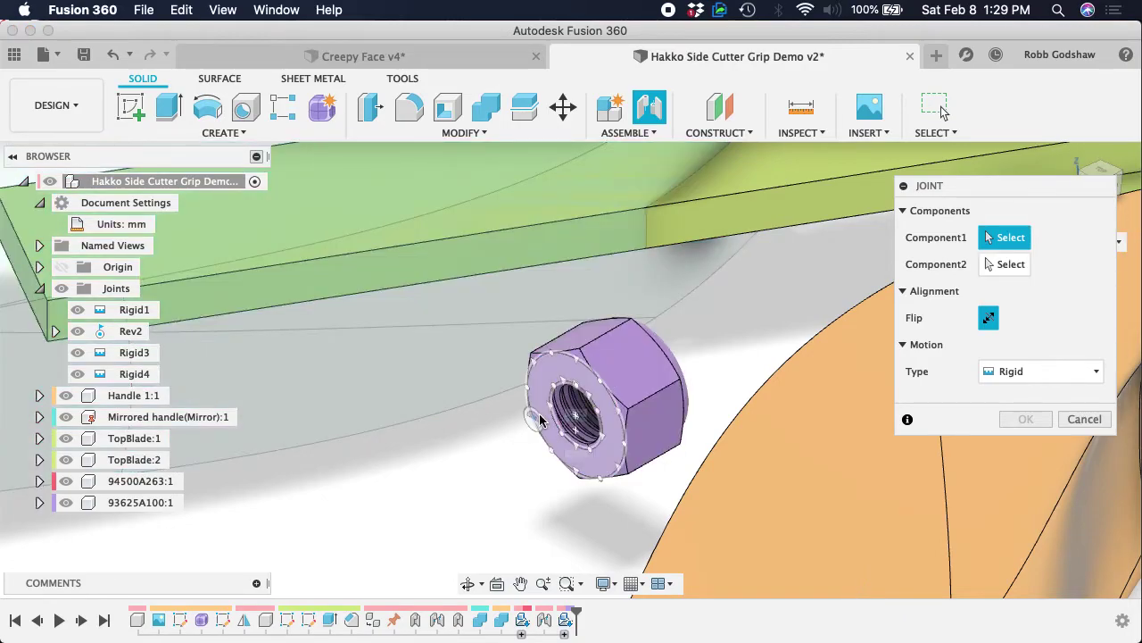
pyautogui.click(667, 436)
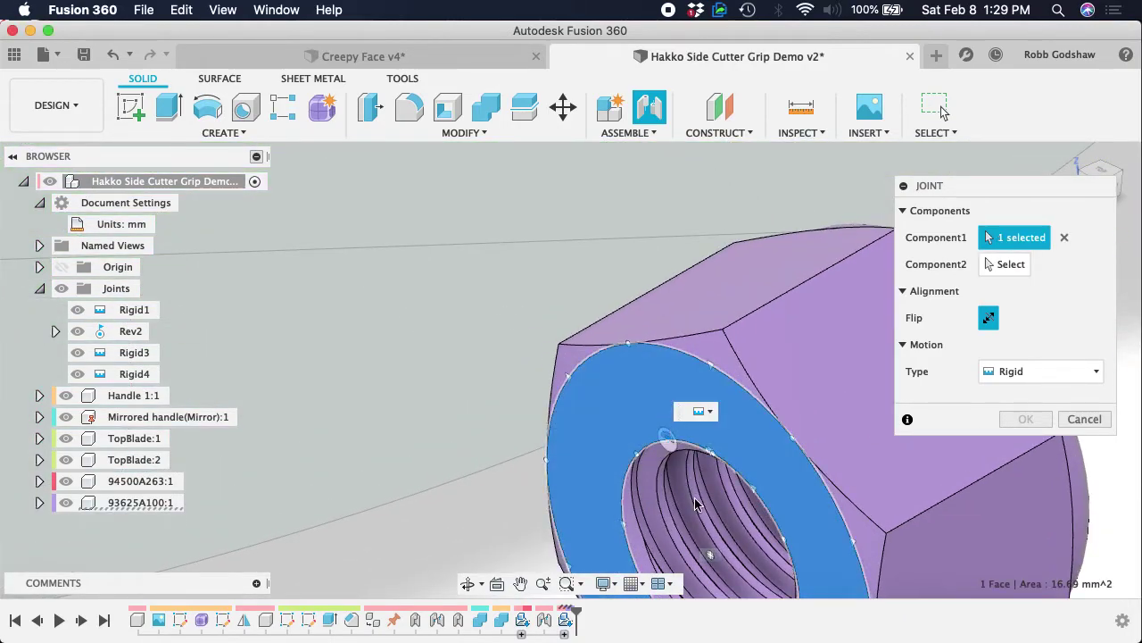
pyautogui.click(710, 558)
pyautogui.scroll(-10, 719, 456)
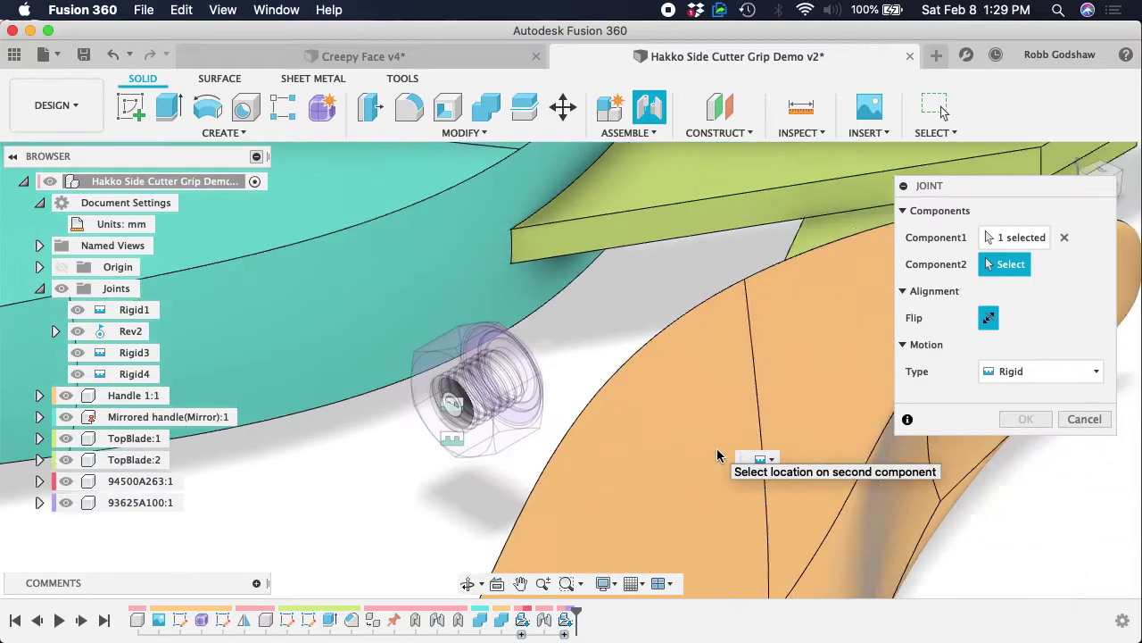
# - Seat the locknut on the underside of the lower blade, centered on its pivot hole, and complete the rigid joint
pyautogui.hscroll(5, 718, 456)
pyautogui.keyDown('shift'); pyautogui.scroll(-10, 718, 456); pyautogui.keyUp('shift')
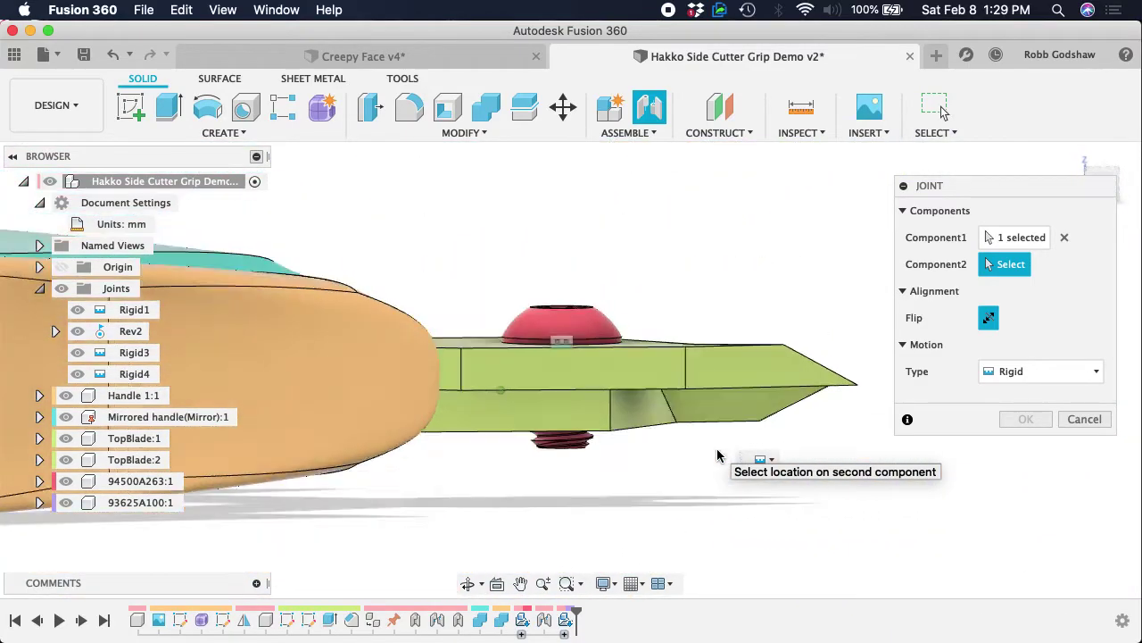
pyautogui.keyDown('shift'); pyautogui.scroll(-3, 718, 456); pyautogui.keyUp('shift')
pyautogui.click(482, 474)
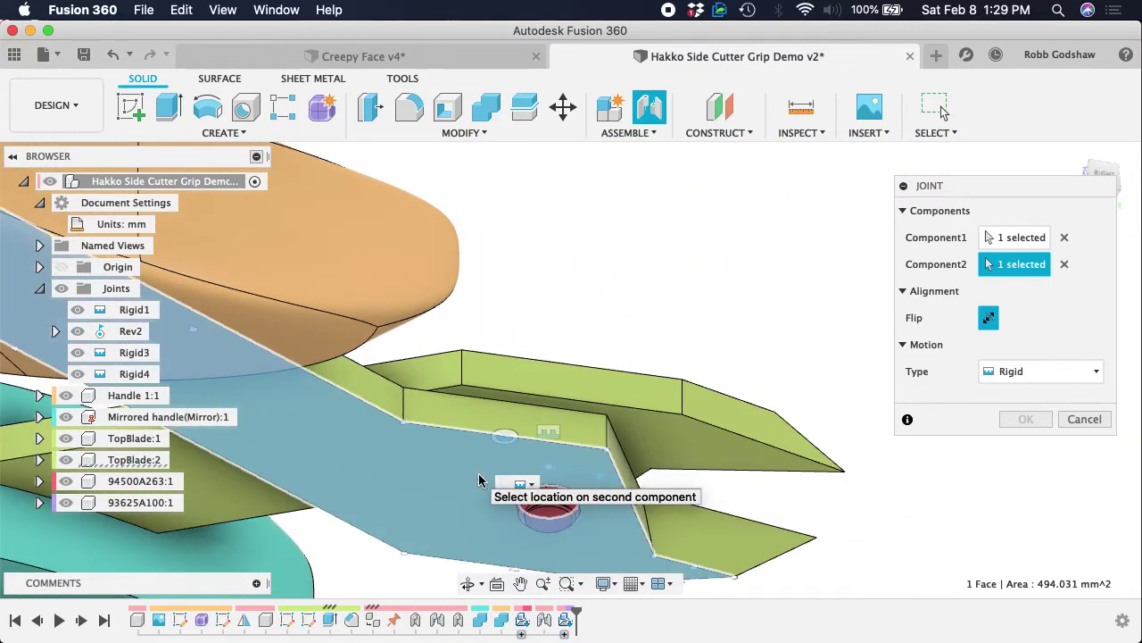
pyautogui.click(548, 507)
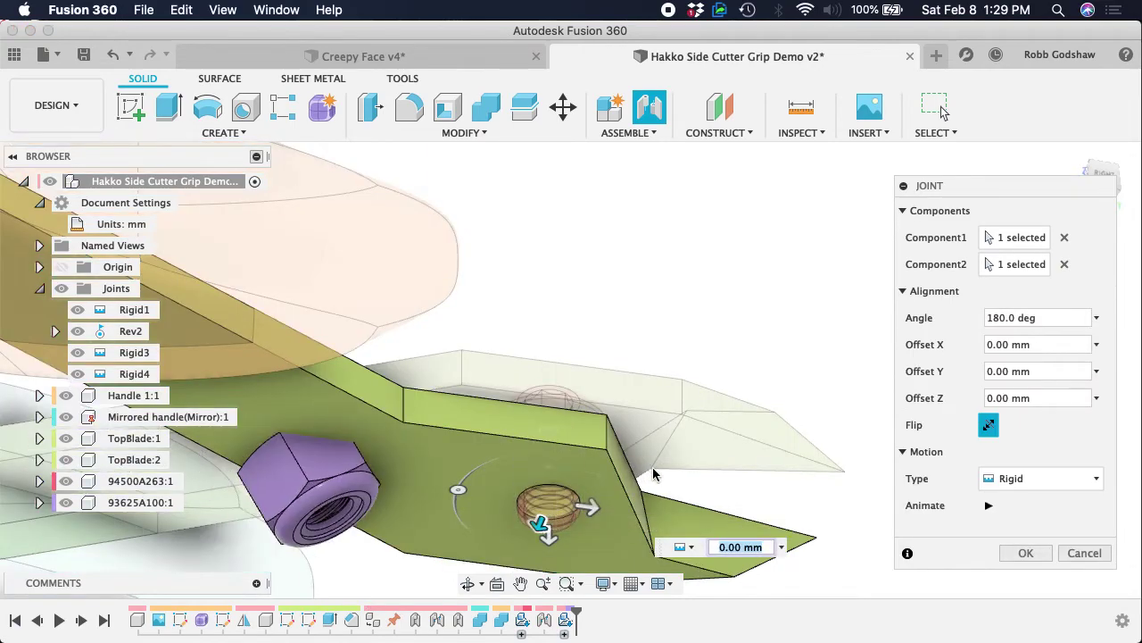
pyautogui.keyDown('shift'); pyautogui.scroll(3, 663, 435); pyautogui.keyUp('shift')
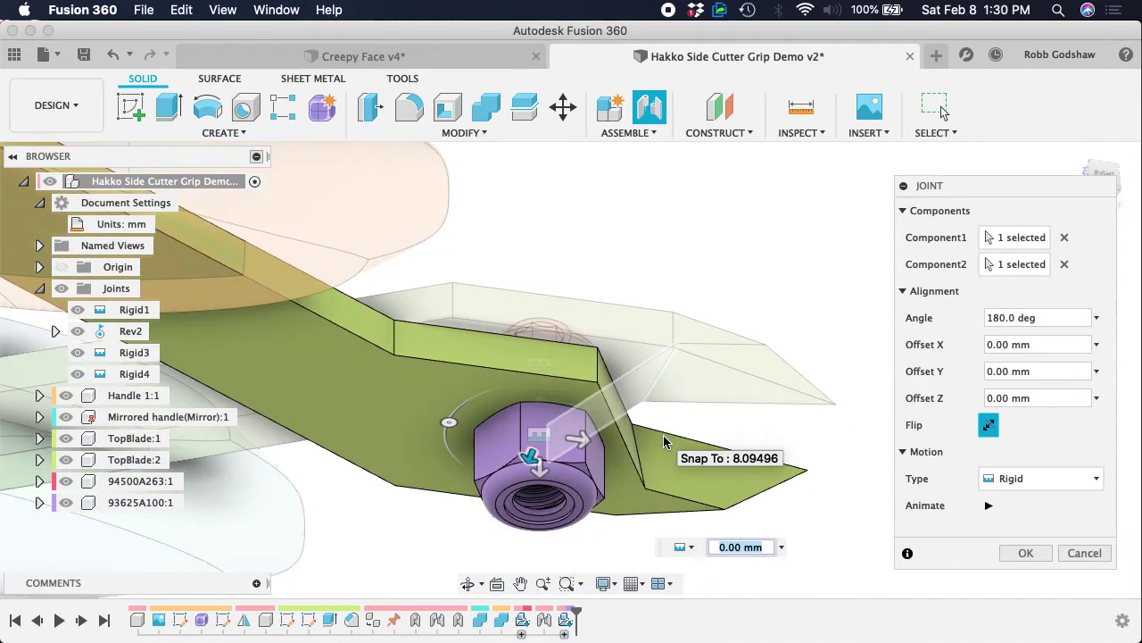
pyautogui.keyDown('shift'); pyautogui.scroll(5, 663, 434); pyautogui.keyUp('shift')
pyautogui.keyDown('shift'); pyautogui.scroll(4, 663, 441); pyautogui.keyUp('shift')
pyautogui.keyDown('shift'); pyautogui.scroll(-5, 664, 441); pyautogui.keyUp('shift')
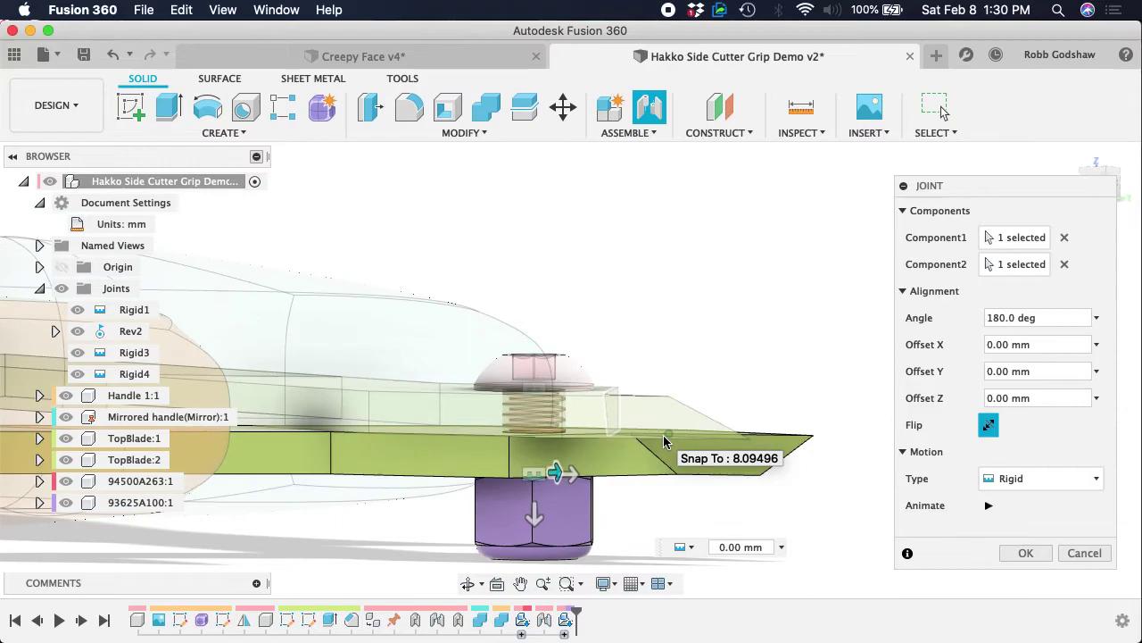
pyautogui.keyDown('shift'); pyautogui.scroll(5, 663, 441); pyautogui.keyUp('shift')
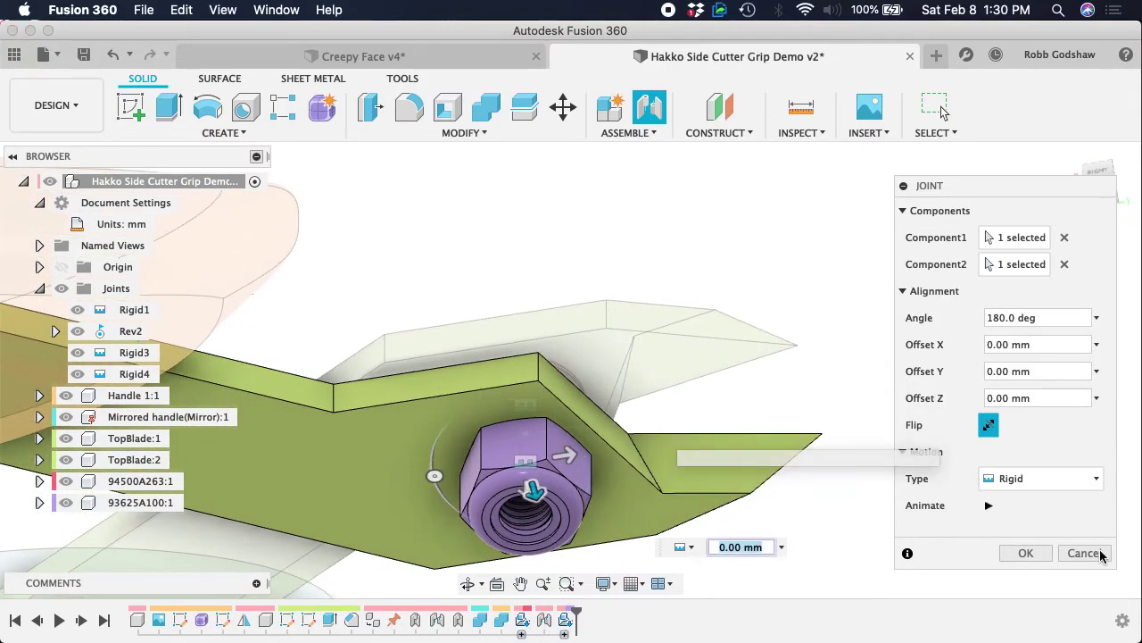
pyautogui.click(1041, 553)
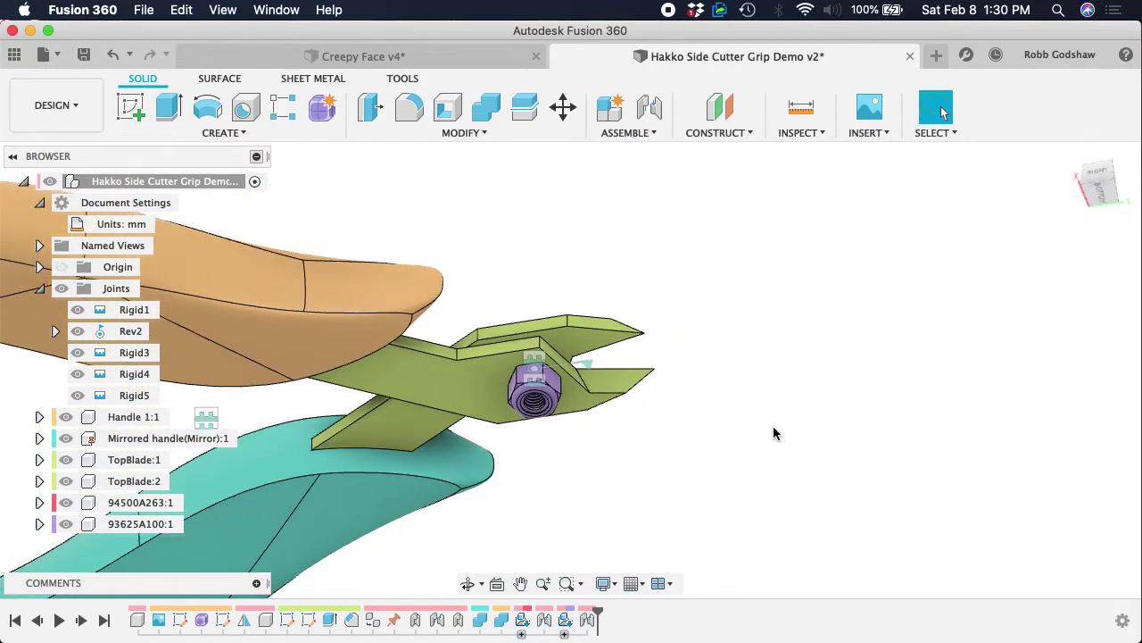
# - Hide the assembly's joint symbols and collapse the Joints folder
pyautogui.keyDown('shift'); pyautogui.scroll(5, 775, 433); pyautogui.keyUp('shift')
pyautogui.keyDown('shift'); pyautogui.scroll(-2, 775, 434); pyautogui.keyUp('shift')
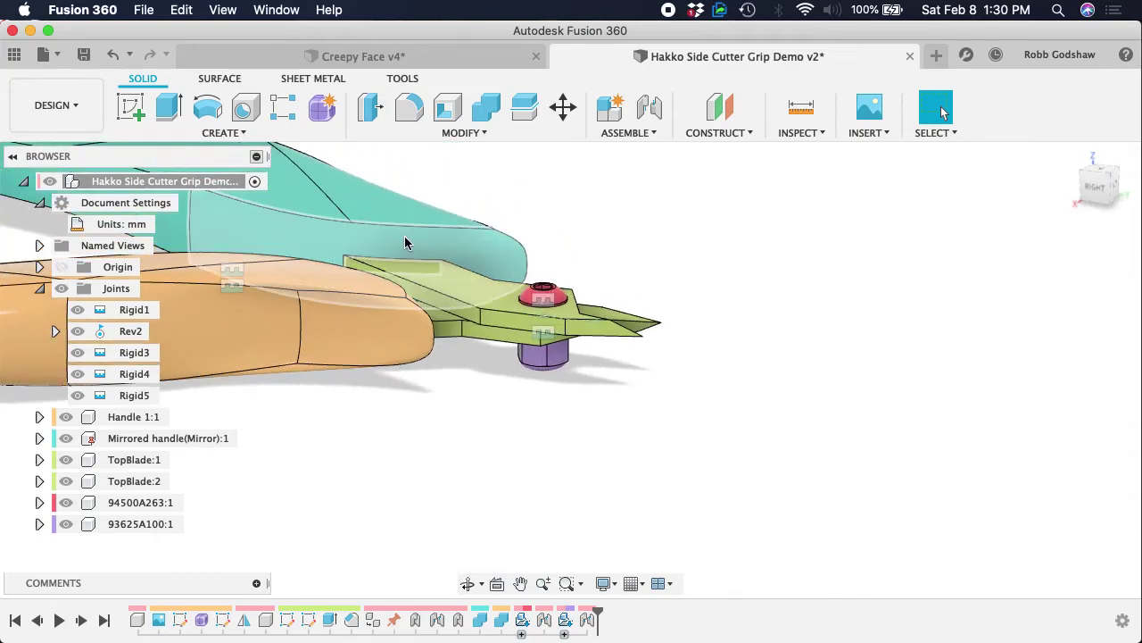
pyautogui.hscroll(-5, 405, 242)
pyautogui.scroll(-5, 405, 243)
pyautogui.keyDown('shift'); pyautogui.hscroll(8, 405, 243); pyautogui.keyUp('shift')
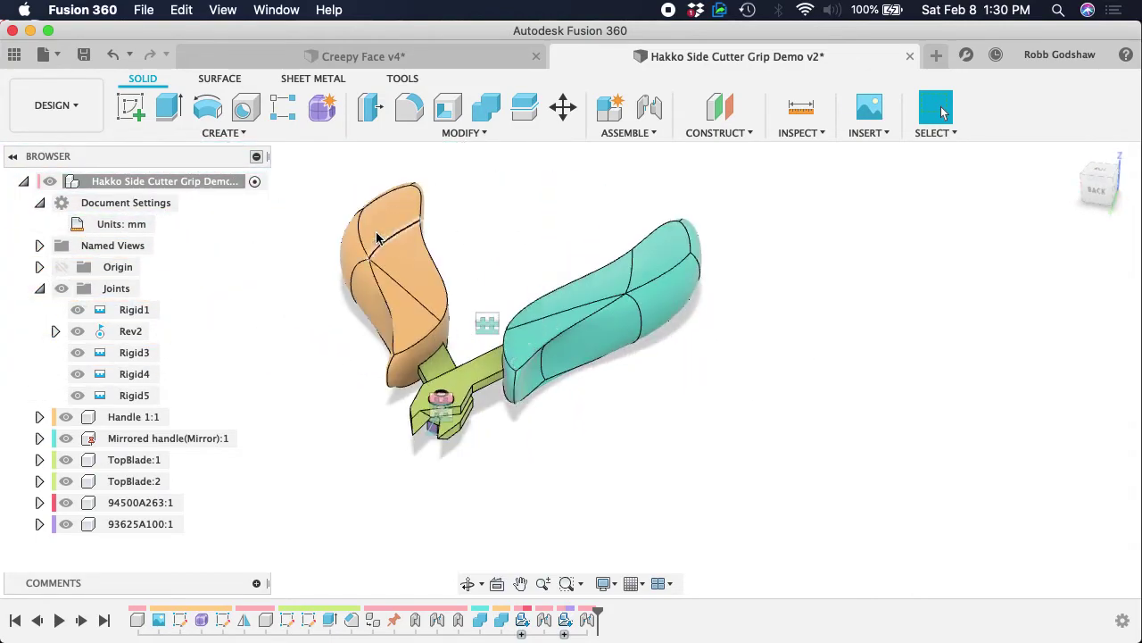
pyautogui.scroll(5, 438, 312)
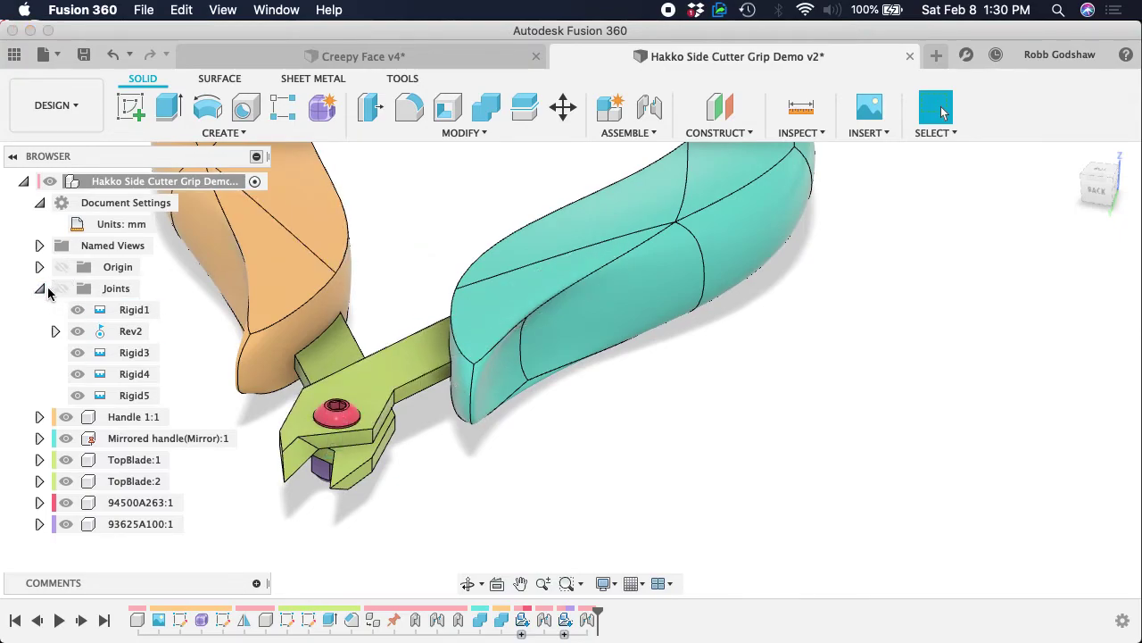
pyautogui.click(41, 289)
pyautogui.scroll(-4, 346, 250)
pyautogui.moveTo(428, 217); pyautogui.dragTo(605, 251)
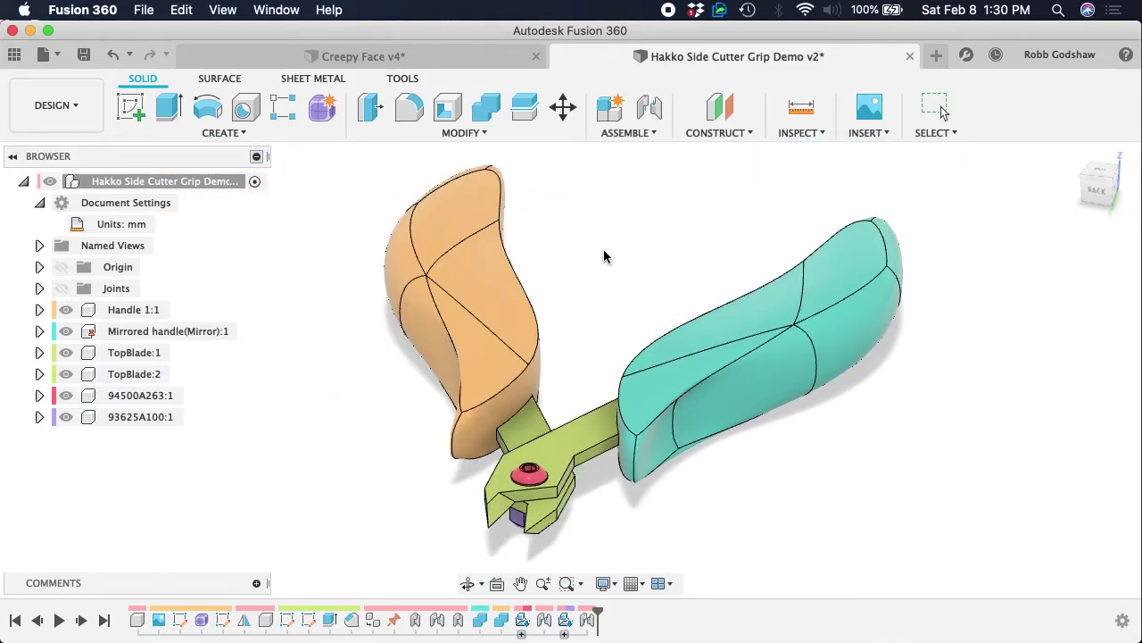
# - Examine the assembled cutter from all sides, including the handles, blades, pivot screw and locknut
pyautogui.hscroll(-5, 535, 299)
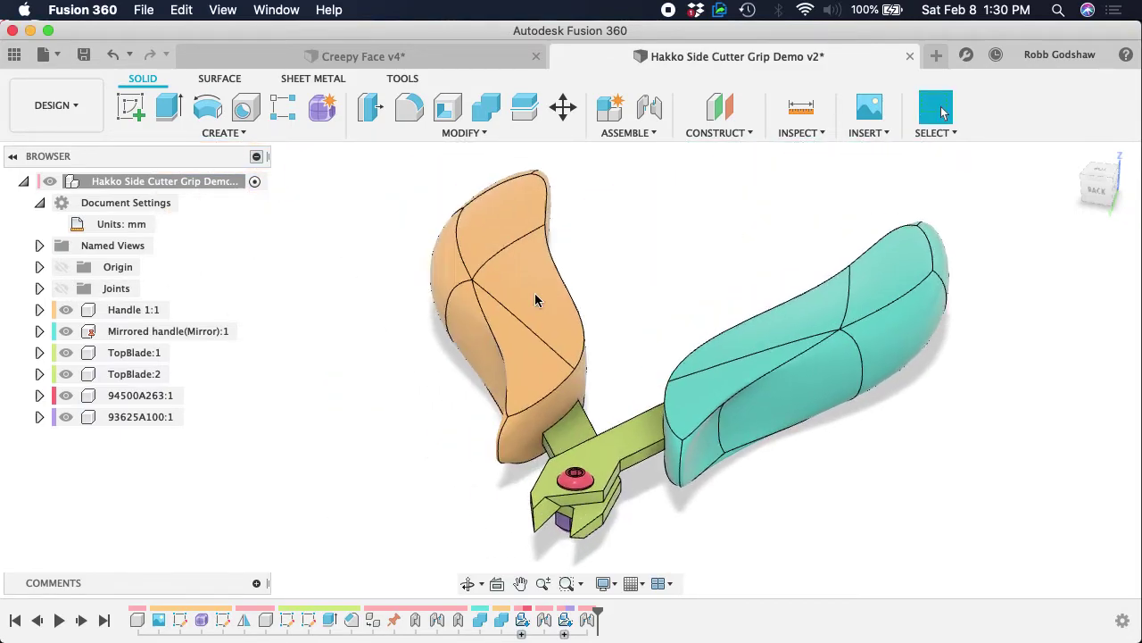
pyautogui.hscroll(2, 535, 299)
pyautogui.keyDown('shift'); pyautogui.scroll(-5, 536, 300); pyautogui.keyUp('shift')
pyautogui.keyDown('shift'); pyautogui.hscroll(-15, 536, 300); pyautogui.keyUp('shift')
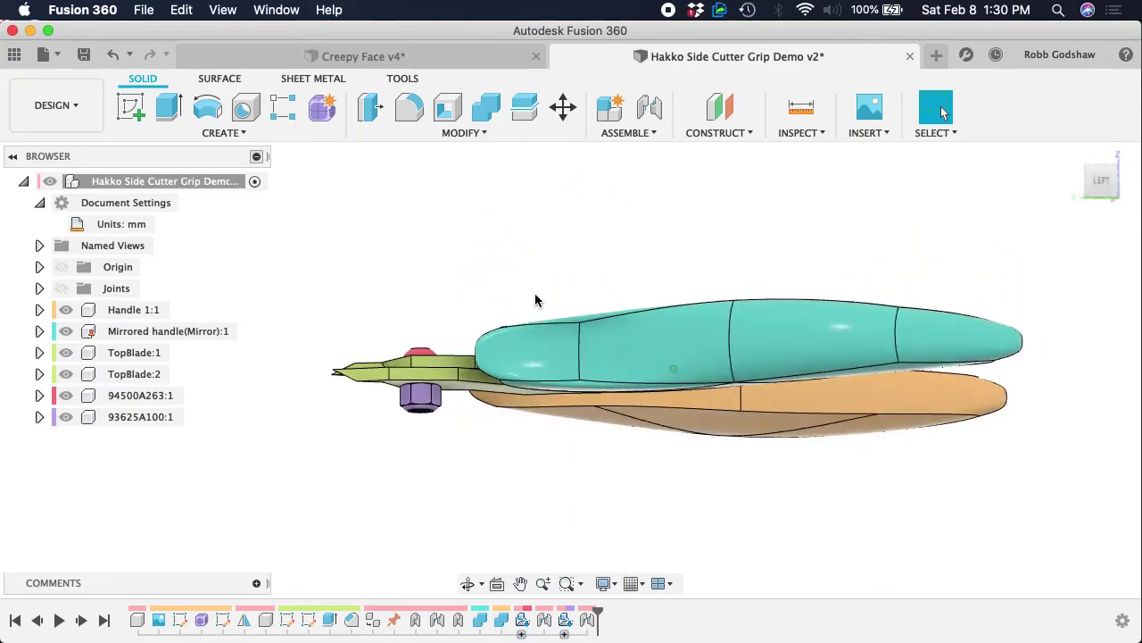
pyautogui.keyDown('shift'); pyautogui.hscroll(-15, 536, 299); pyautogui.keyUp('shift')
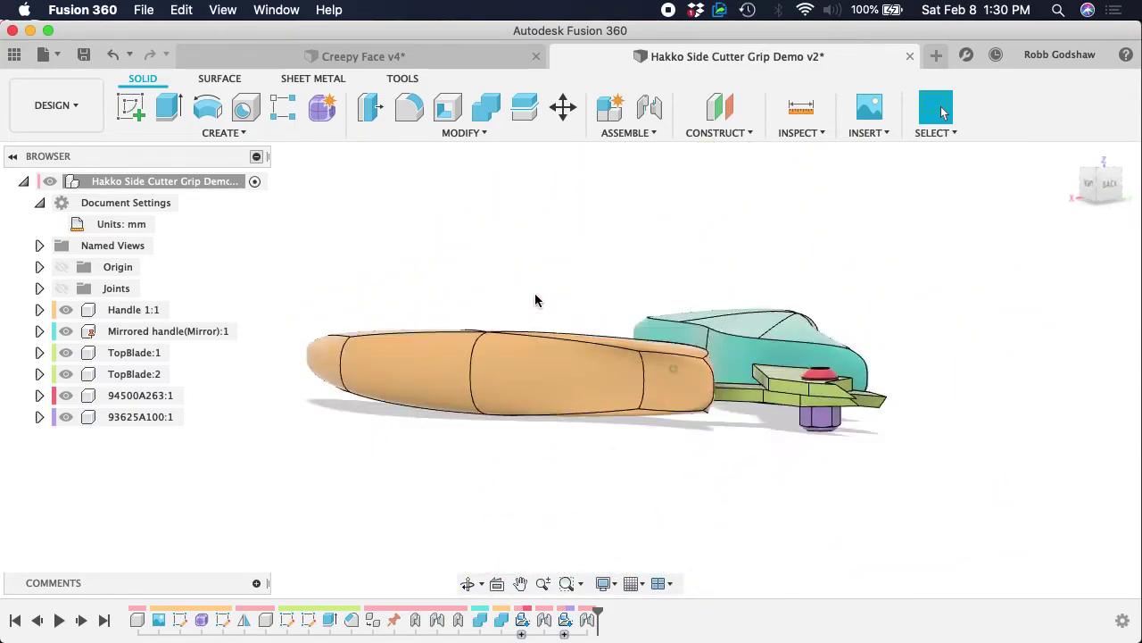
pyautogui.keyDown('shift'); pyautogui.scroll(12, 536, 301); pyautogui.keyUp('shift')
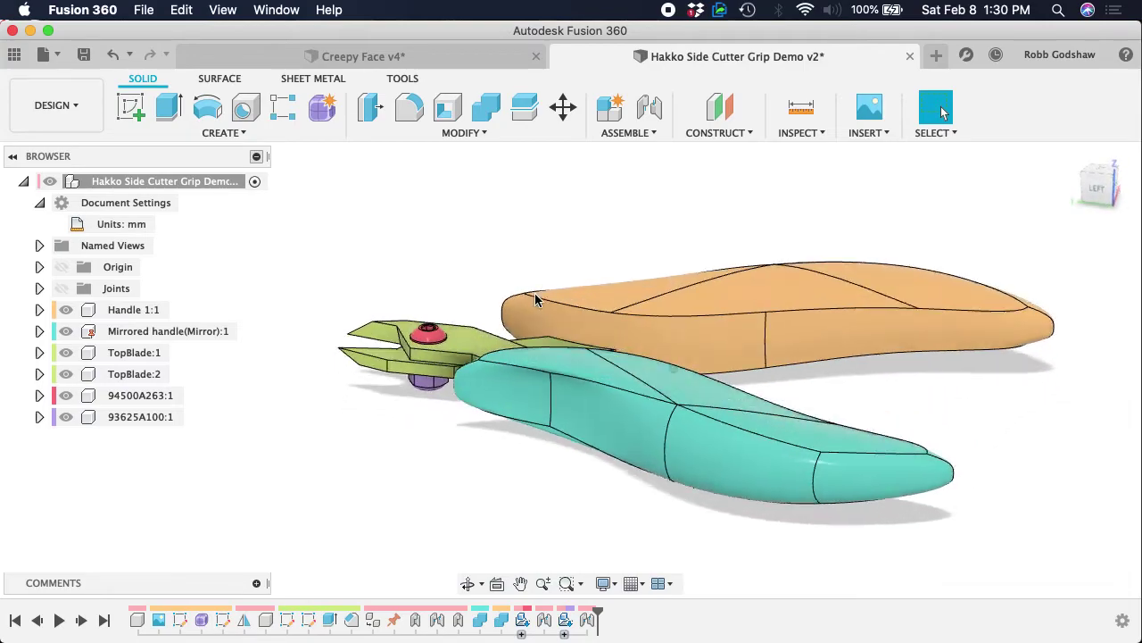
pyautogui.keyDown('shift'); pyautogui.scroll(-8, 536, 301); pyautogui.keyUp('shift')
pyautogui.keyDown('shift'); pyautogui.scroll(-5, 535, 301); pyautogui.keyUp('shift')
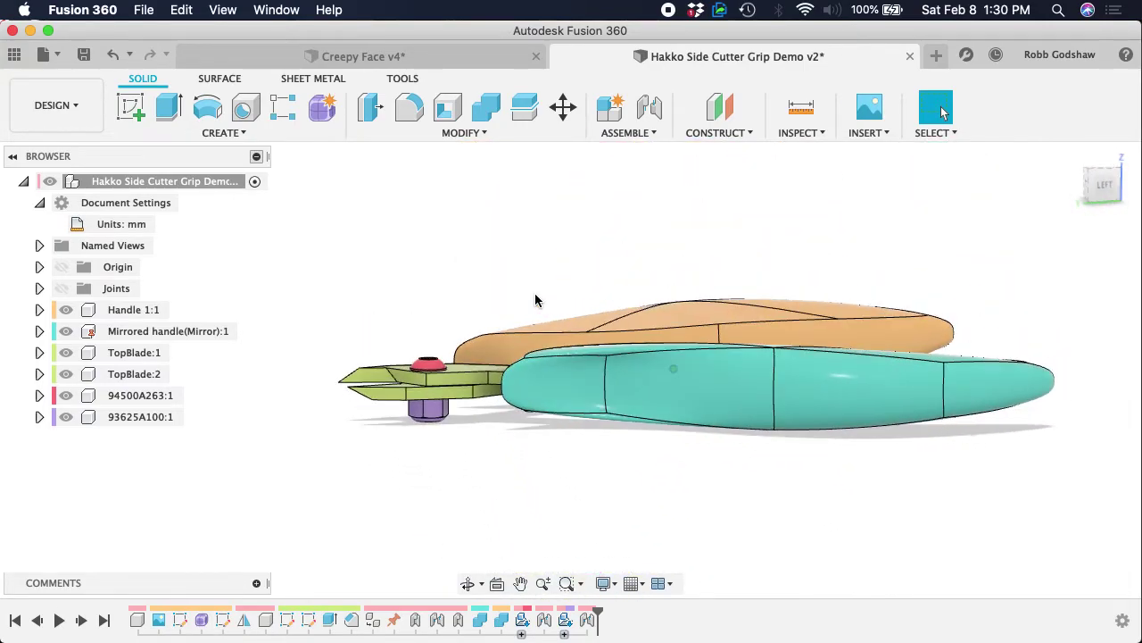
pyautogui.keyDown('shift'); pyautogui.scroll(10, 535, 301); pyautogui.keyUp('shift')
pyautogui.keyDown('shift'); pyautogui.scroll(-4, 536, 301); pyautogui.keyUp('shift')
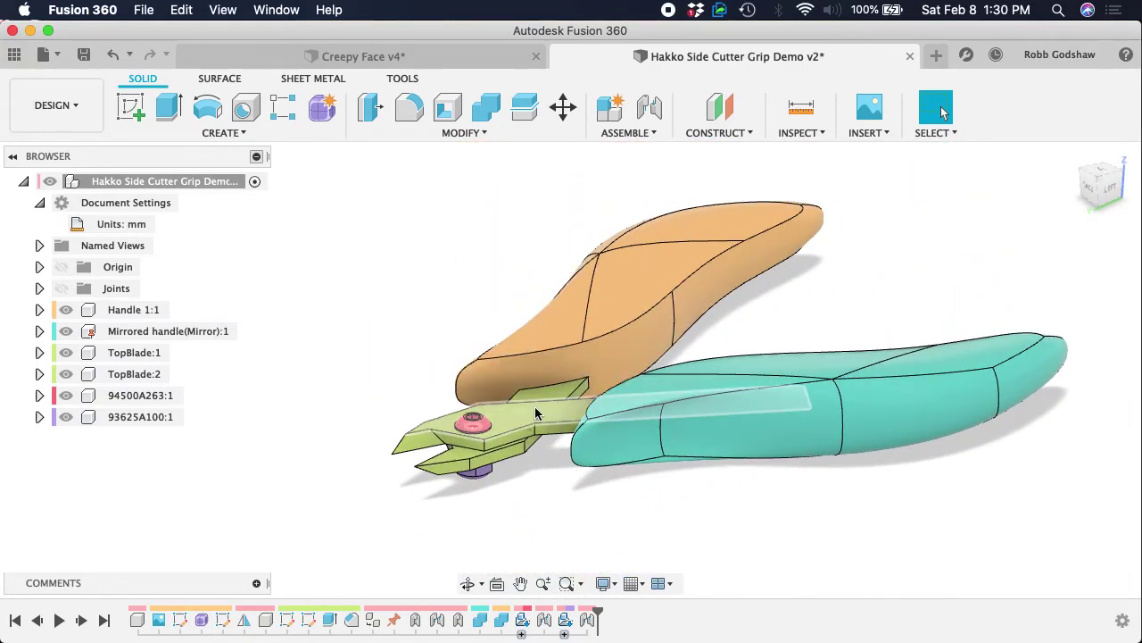
pyautogui.hscroll(-4, 681, 324)
pyautogui.keyDown('shift'); pyautogui.hscroll(6, 681, 324); pyautogui.keyUp('shift')
pyautogui.keyDown('shift'); pyautogui.hscroll(6, 681, 324); pyautogui.keyUp('shift')
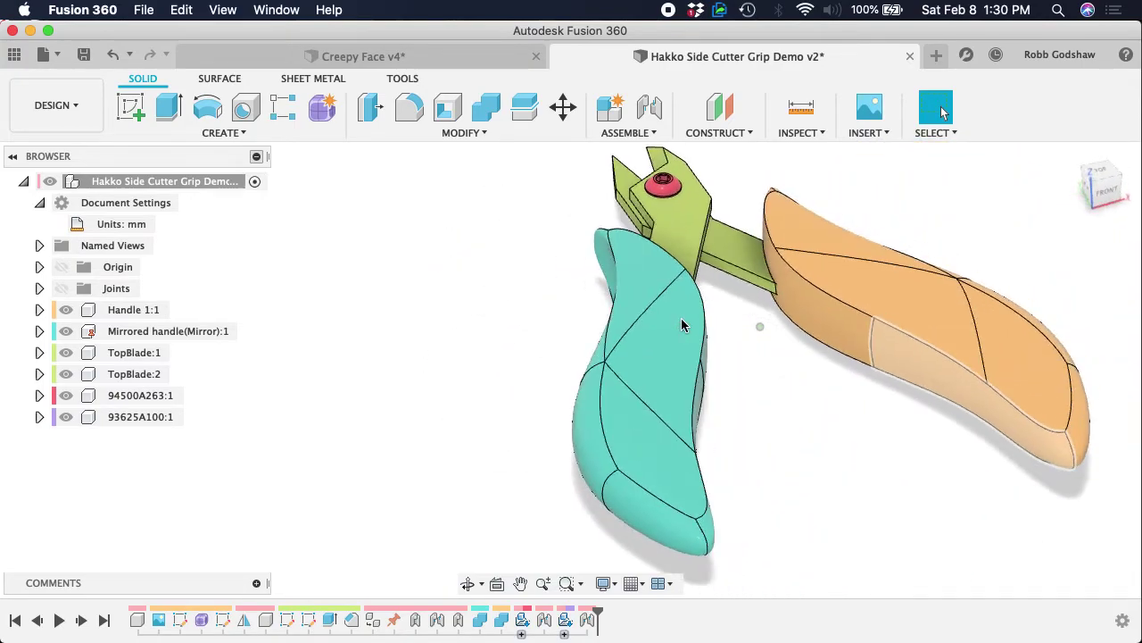
pyautogui.keyDown('shift'); pyautogui.hscroll(-10, 681, 324); pyautogui.keyUp('shift')
pyautogui.keyDown('shift'); pyautogui.hscroll(8, 681, 324); pyautogui.keyUp('shift')
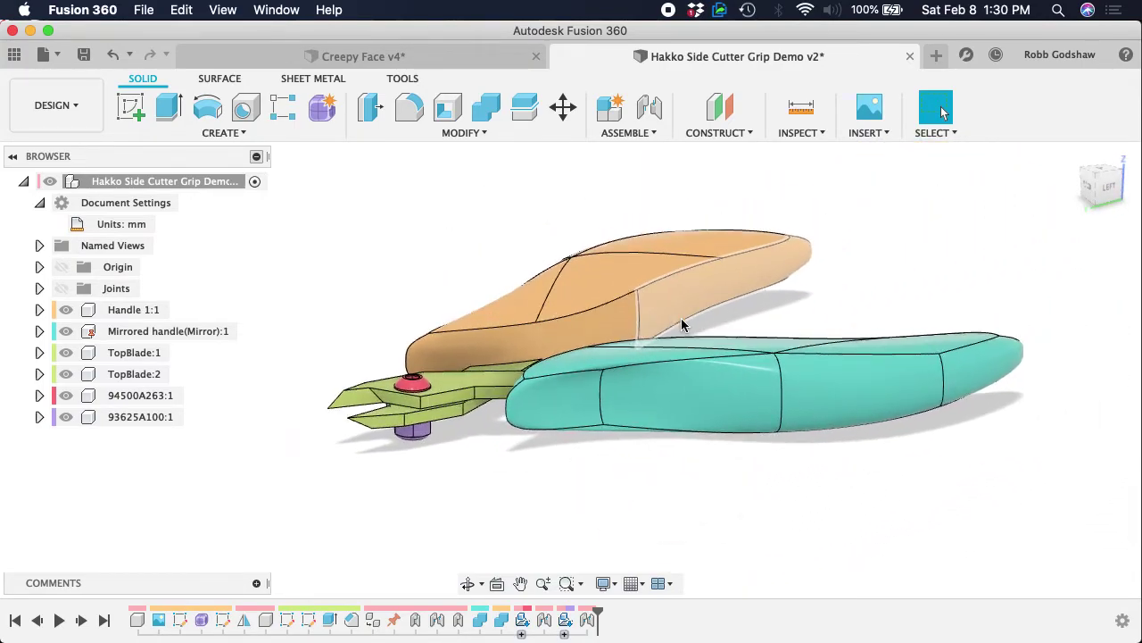
pyautogui.keyDown('shift'); pyautogui.hscroll(6, 681, 324); pyautogui.keyUp('shift')
pyautogui.keyDown('shift'); pyautogui.hscroll(-5, 681, 324); pyautogui.keyUp('shift')
pyautogui.keyDown('shift'); pyautogui.scroll(-5, 681, 324); pyautogui.keyUp('shift')
pyautogui.keyDown('shift'); pyautogui.hscroll(6, 681, 324); pyautogui.keyUp('shift')
pyautogui.keyDown('shift'); pyautogui.hscroll(8, 681, 324); pyautogui.keyUp('shift')
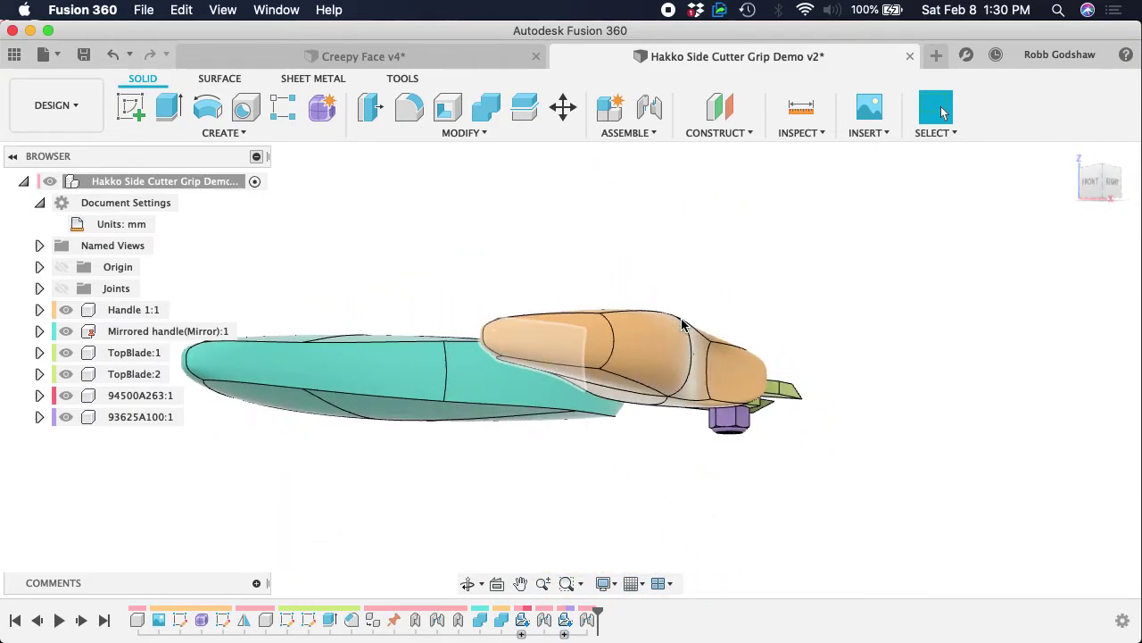
pyautogui.keyDown('shift'); pyautogui.scroll(-10, 681, 325); pyautogui.keyUp('shift')
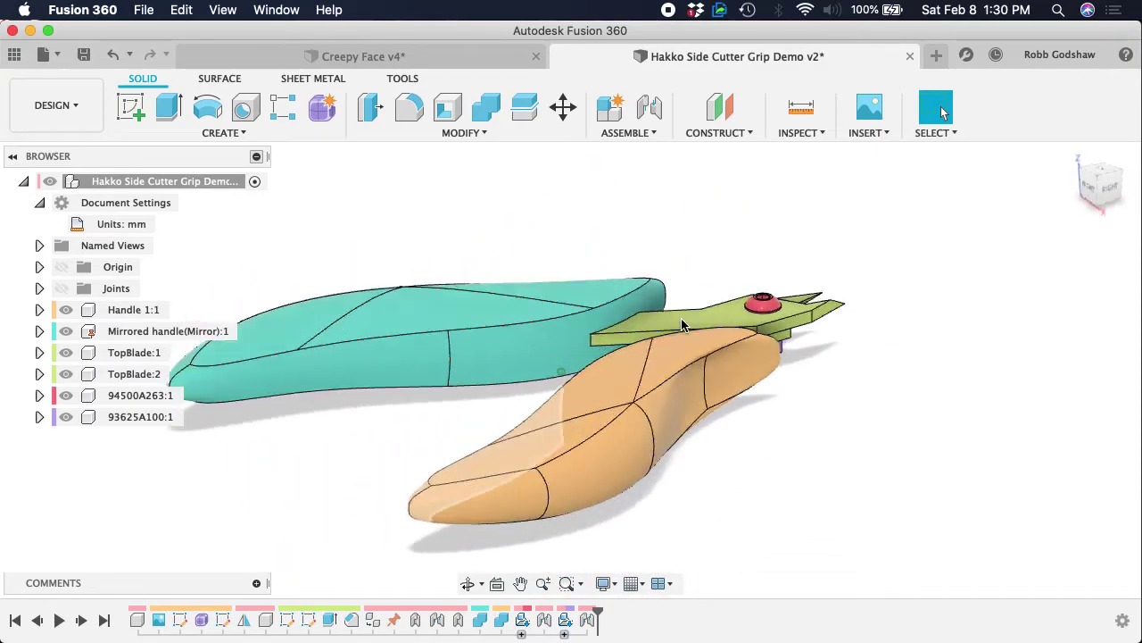
pyautogui.keyDown('shift'); pyautogui.hscroll(10, 681, 318); pyautogui.keyUp('shift')
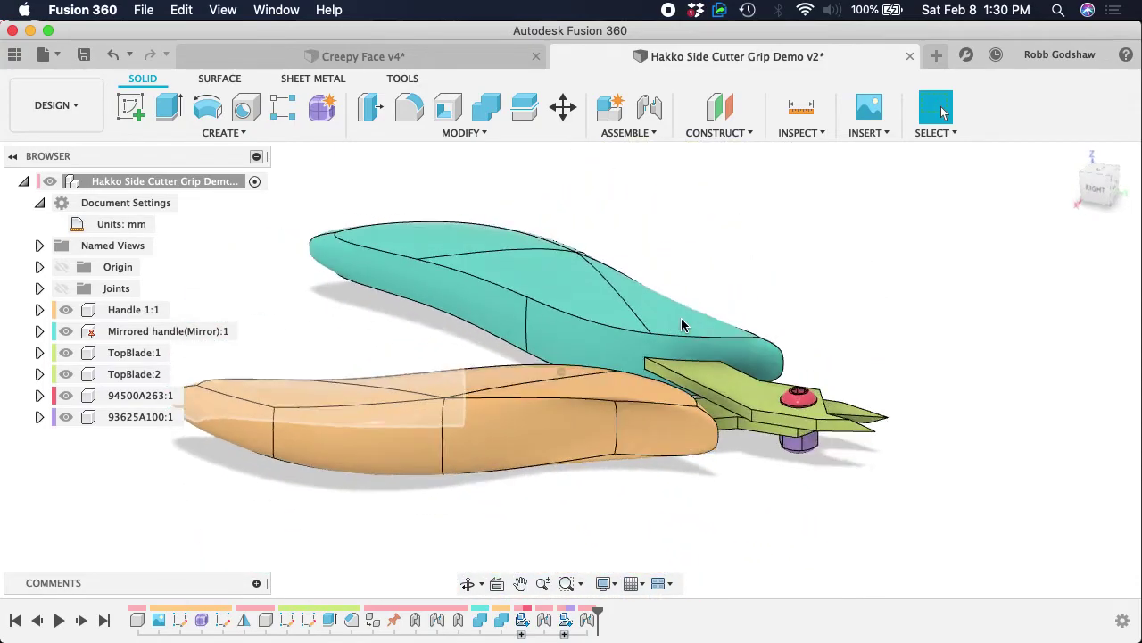
pyautogui.keyDown('shift'); pyautogui.hscroll(8, 681, 320); pyautogui.keyUp('shift')
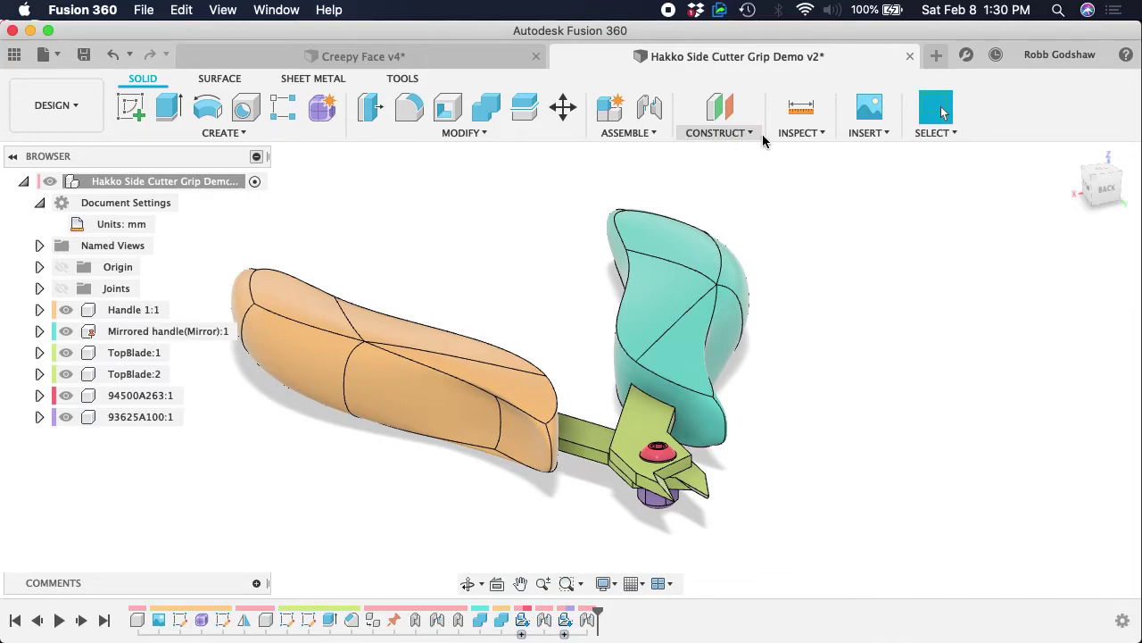
# - Create a section analysis on the XZ plane and shift the cutting plane to expose the blades inside both handles
pyautogui.click(790, 136)
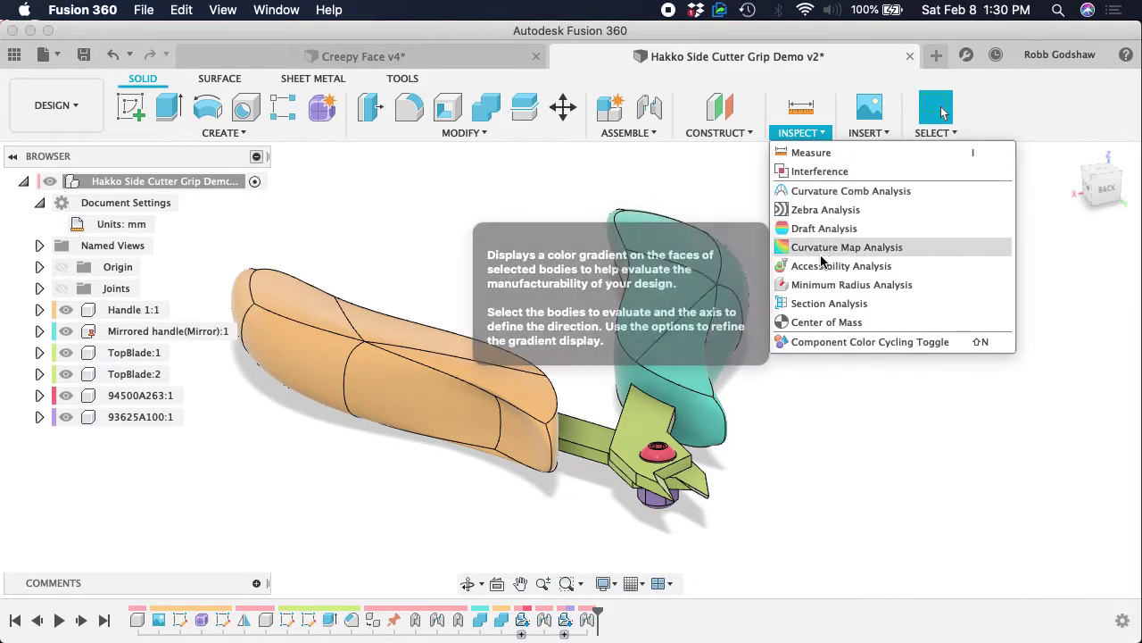
pyautogui.click(803, 304)
pyautogui.click(529, 324)
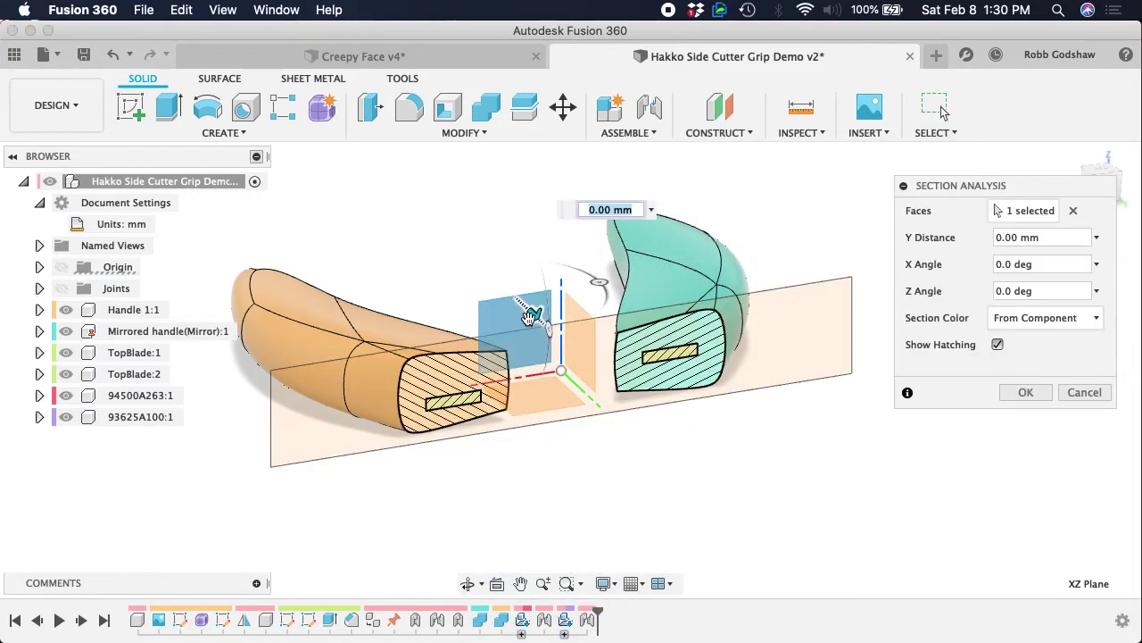
pyautogui.moveTo(536, 317); pyautogui.dragTo(567, 356)
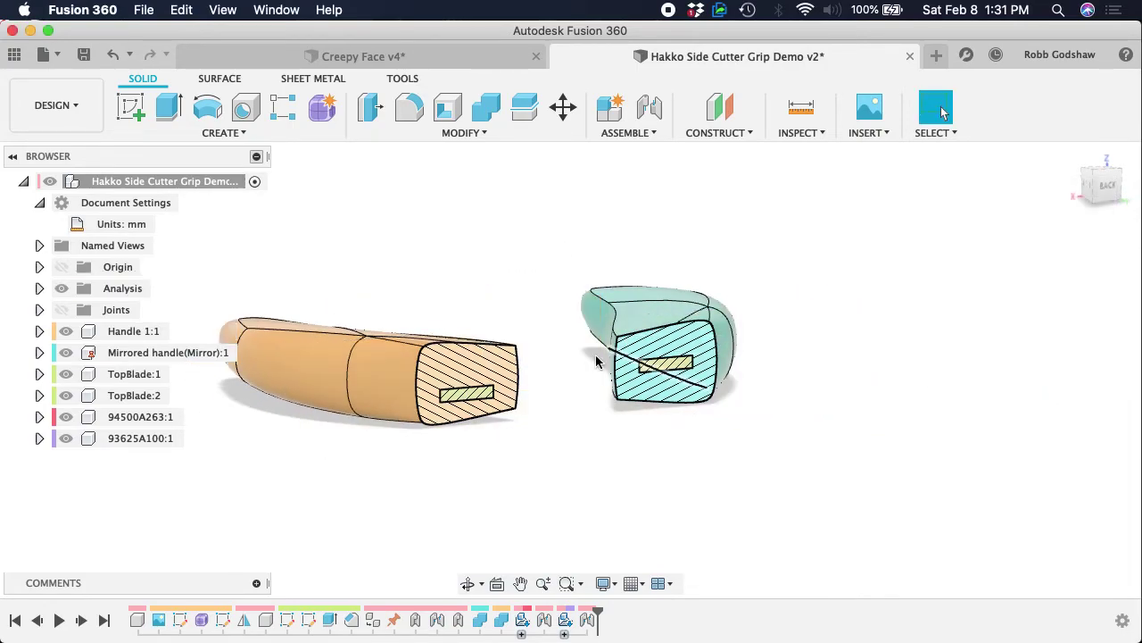
# - Hide the section analysis and view the complete blade and pivot area up close
pyautogui.click(63, 289)
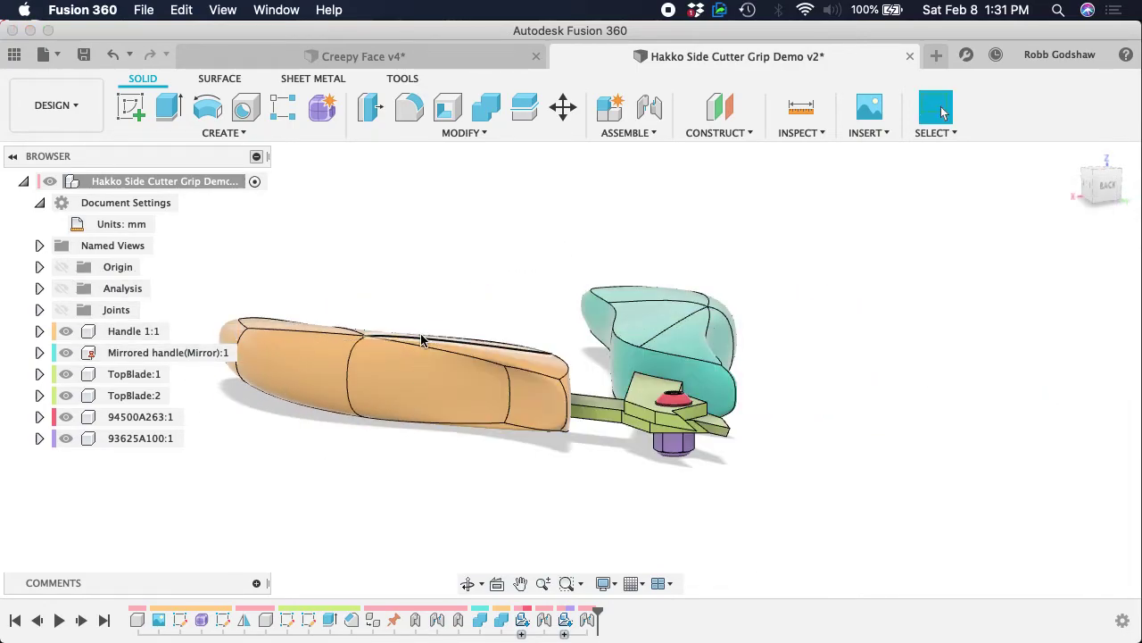
pyautogui.scroll(5, 423, 338)
pyautogui.keyDown('shift'); pyautogui.moveTo(423, 339); pyautogui.dragTo(422, 340, button='middle'); pyautogui.keyUp('shift')
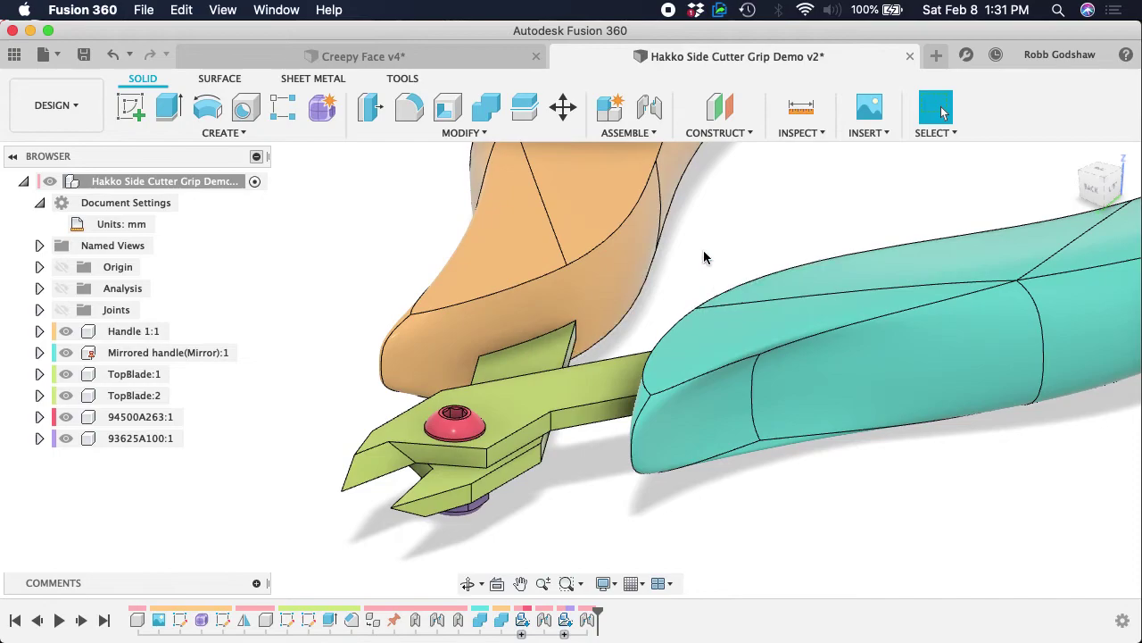
# - Hide both blades to examine the blade slot in the orange handle, and show the blades again
pyautogui.click(63, 375)
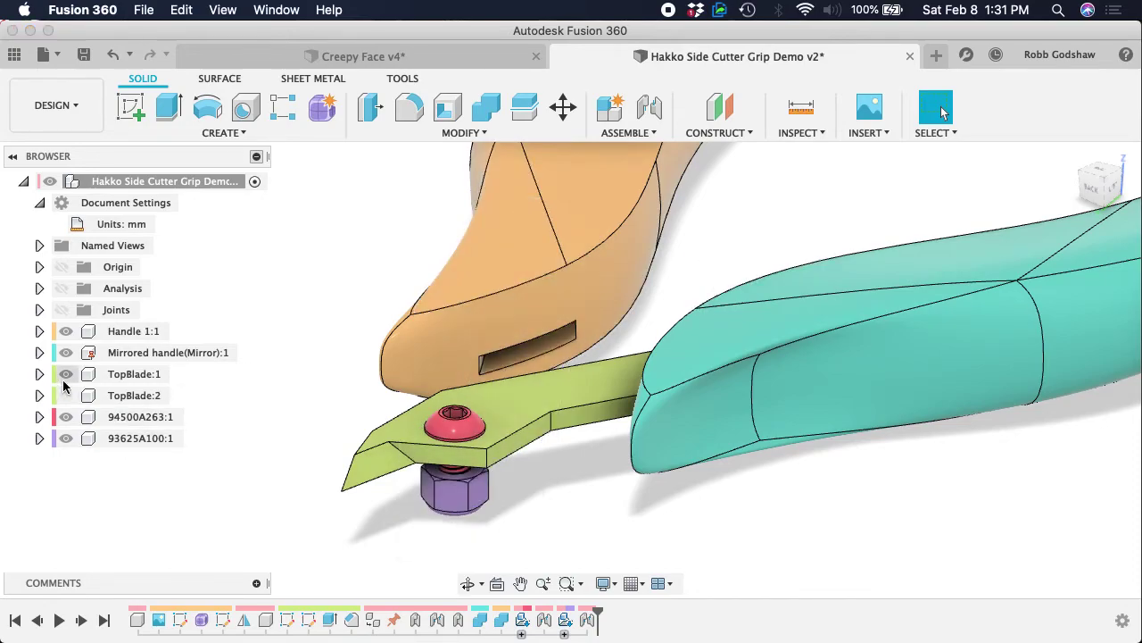
pyautogui.click(65, 384)
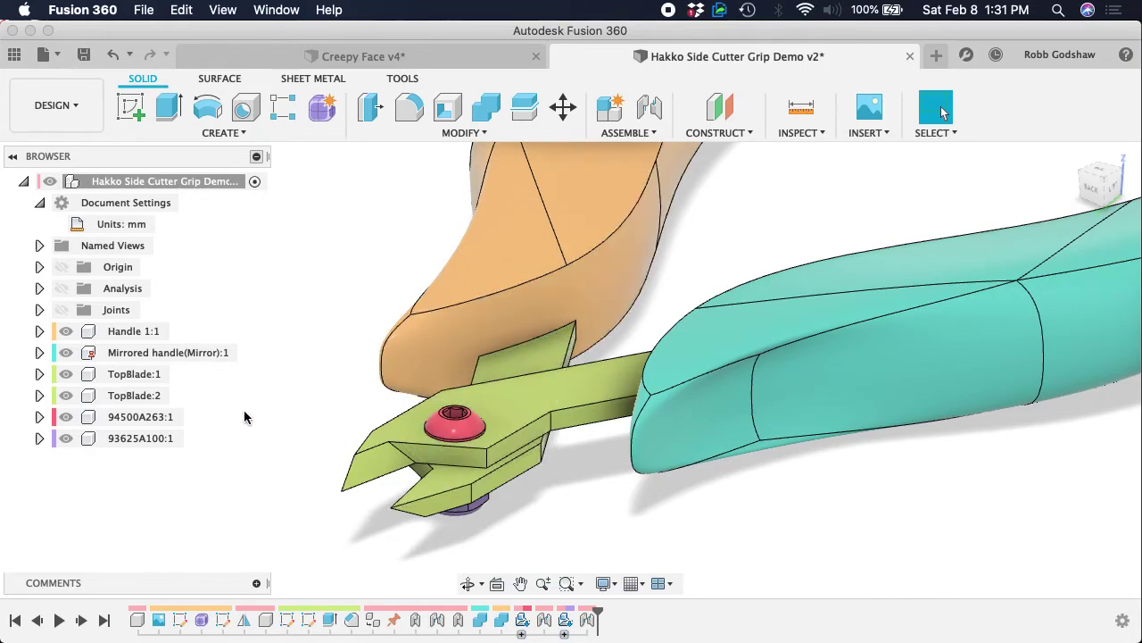
pyautogui.click(65, 399)
pyautogui.click(67, 377)
pyautogui.moveTo(503, 326); pyautogui.dragTo(456, 189, button='middle')
pyautogui.click(461, 133)
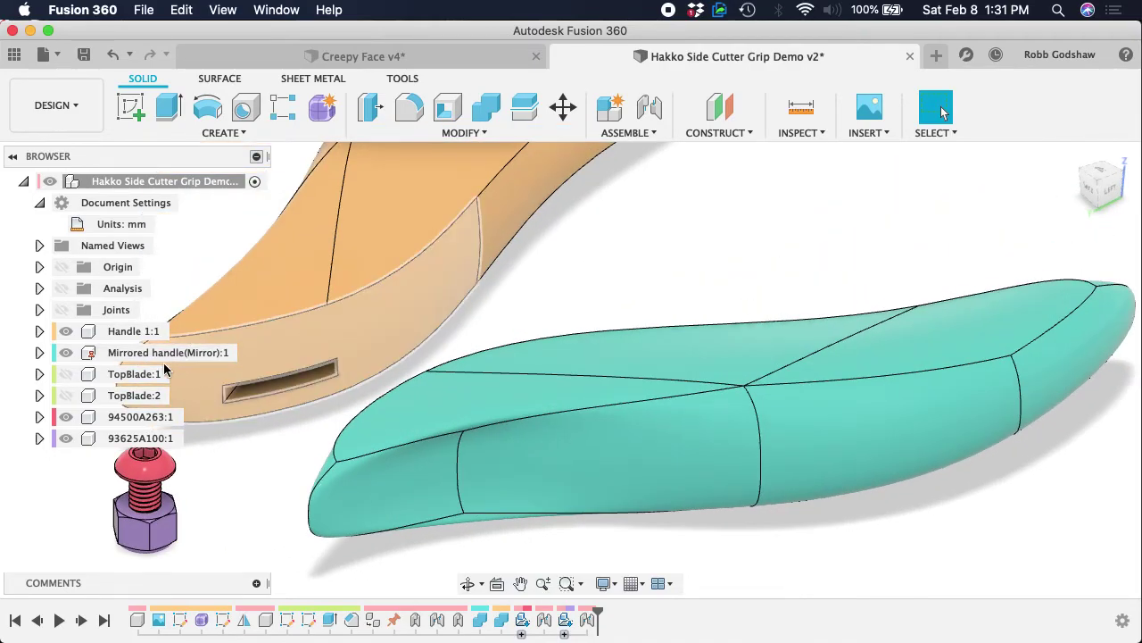
pyautogui.click(66, 374)
pyautogui.click(66, 395)
pyautogui.click(100, 400)
pyautogui.hscroll(-6, 222, 434)
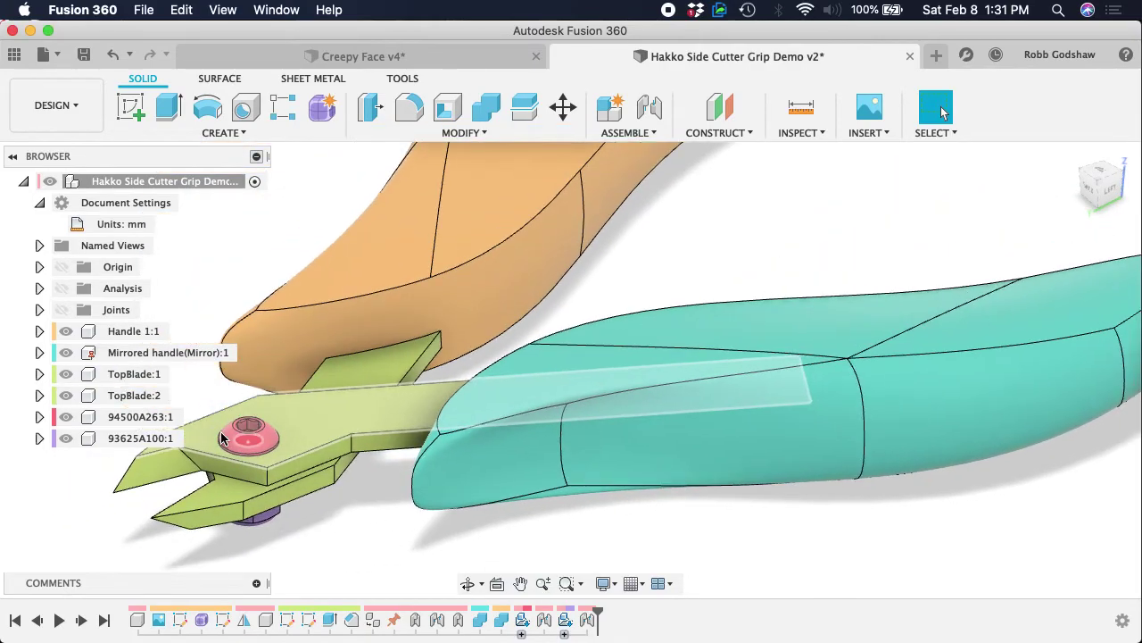
pyautogui.click(440, 121)
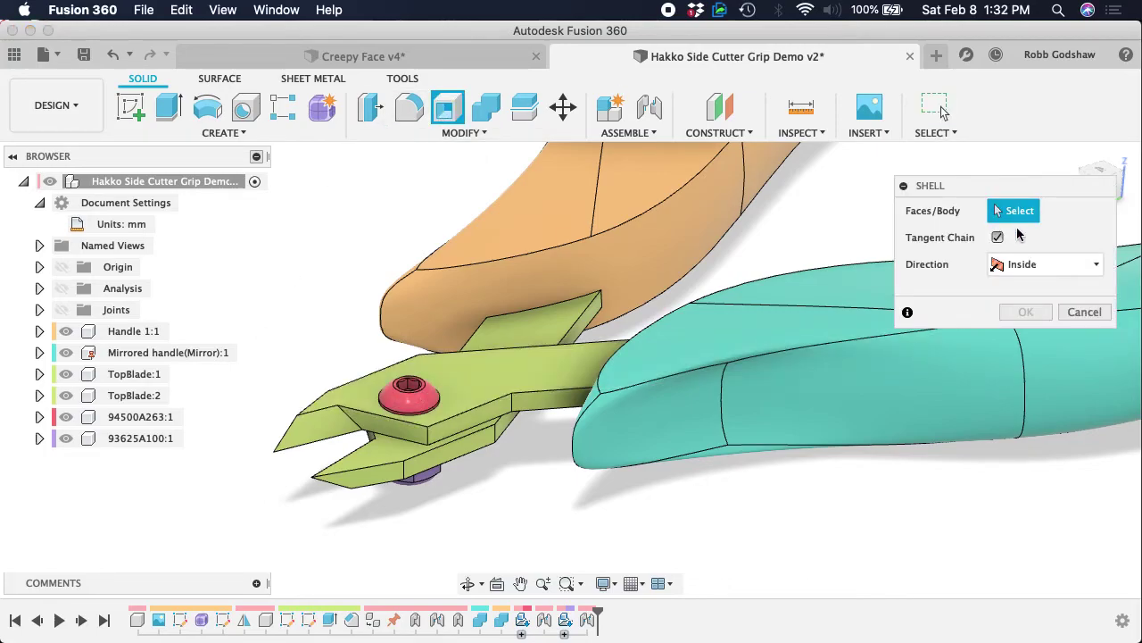
pyautogui.click(1009, 261)
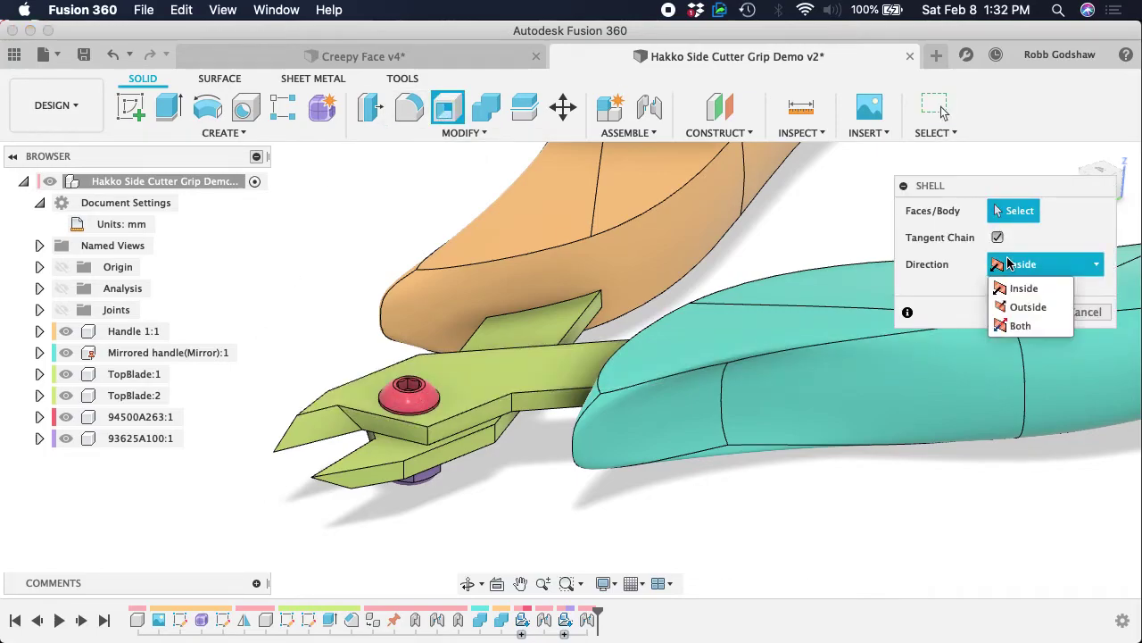
pyautogui.click(1014, 306)
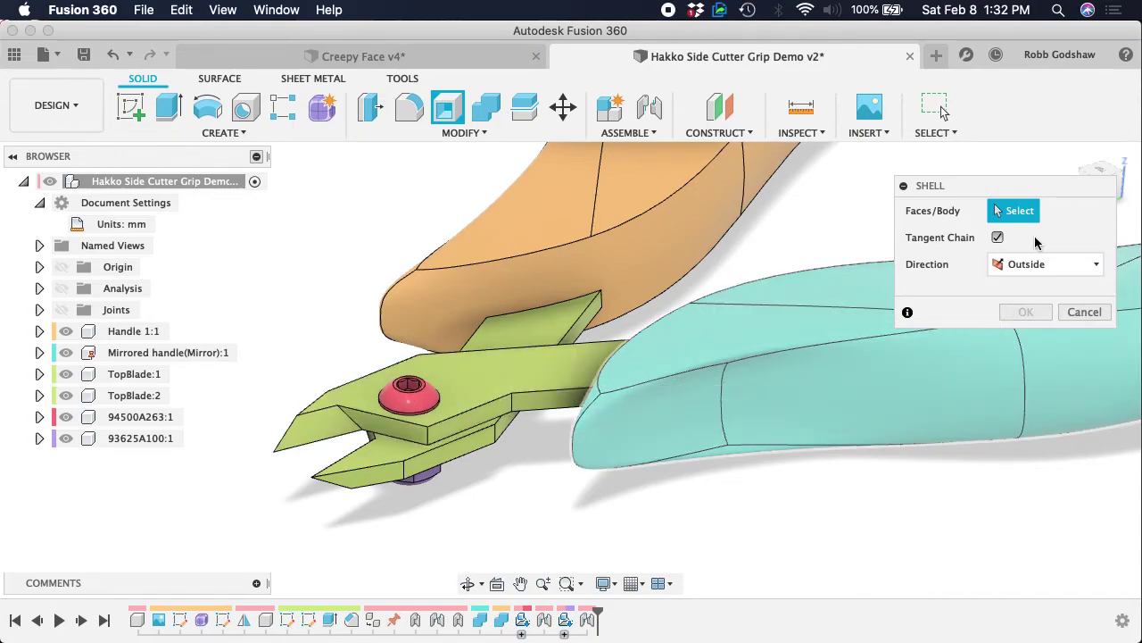
pyautogui.click(542, 341)
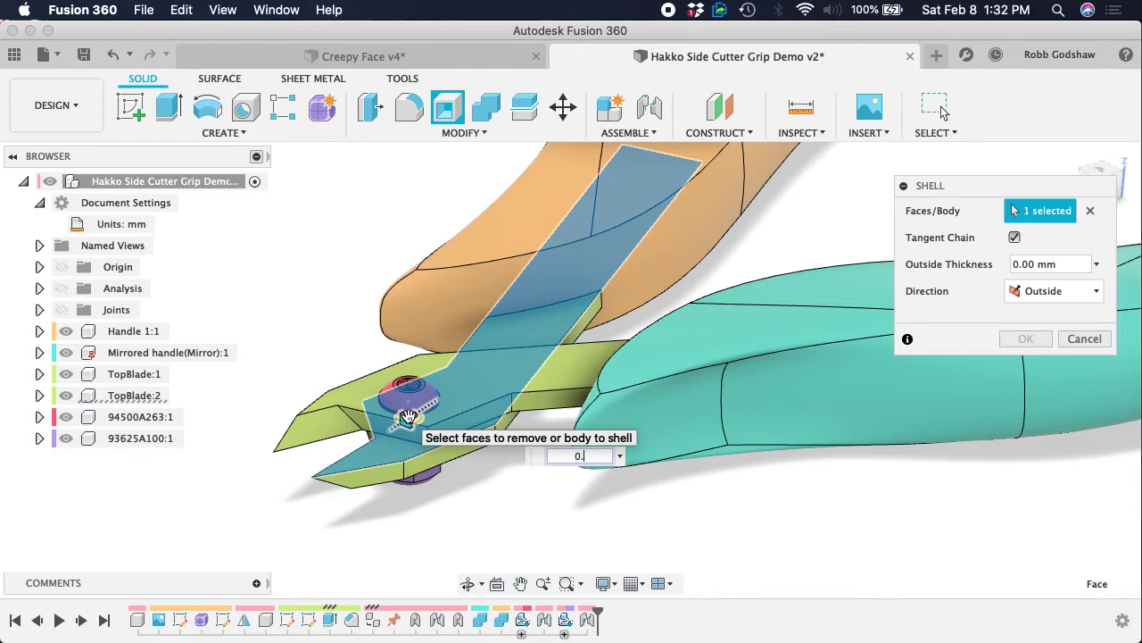
pyautogui.write('0.5')
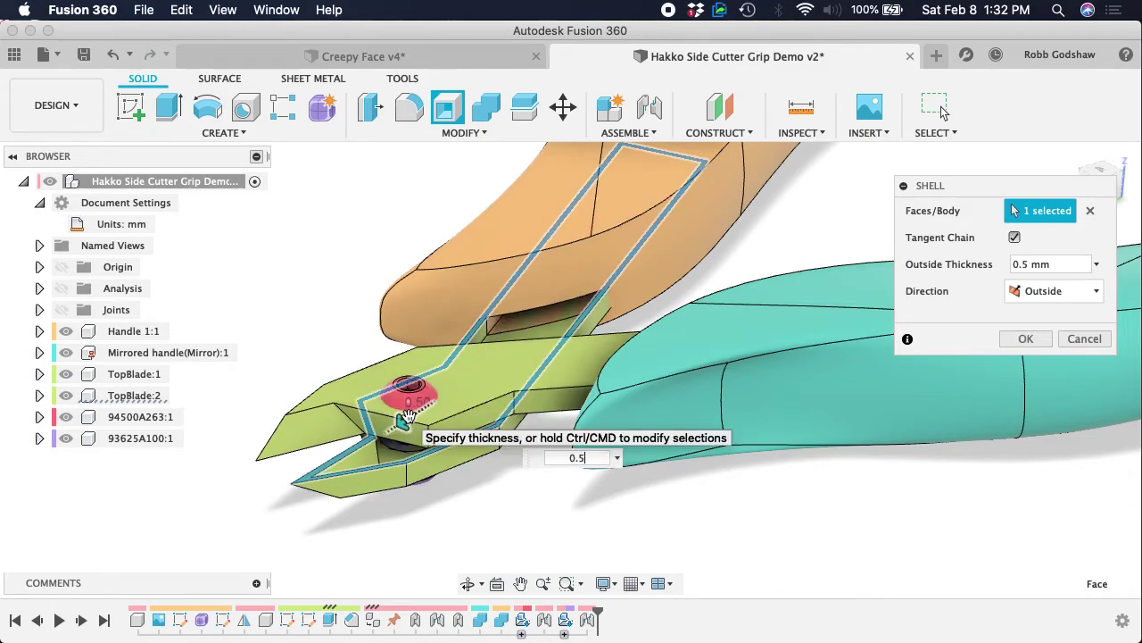
pyautogui.keyDown('shift'); pyautogui.moveTo(407, 417); pyautogui.dragTo(563, 330, button='middle'); pyautogui.keyUp('shift')
pyautogui.keyDown('shift'); pyautogui.scroll(-5, 562, 331); pyautogui.keyUp('shift')
pyautogui.keyDown('shift'); pyautogui.scroll(5, 562, 331); pyautogui.keyUp('shift')
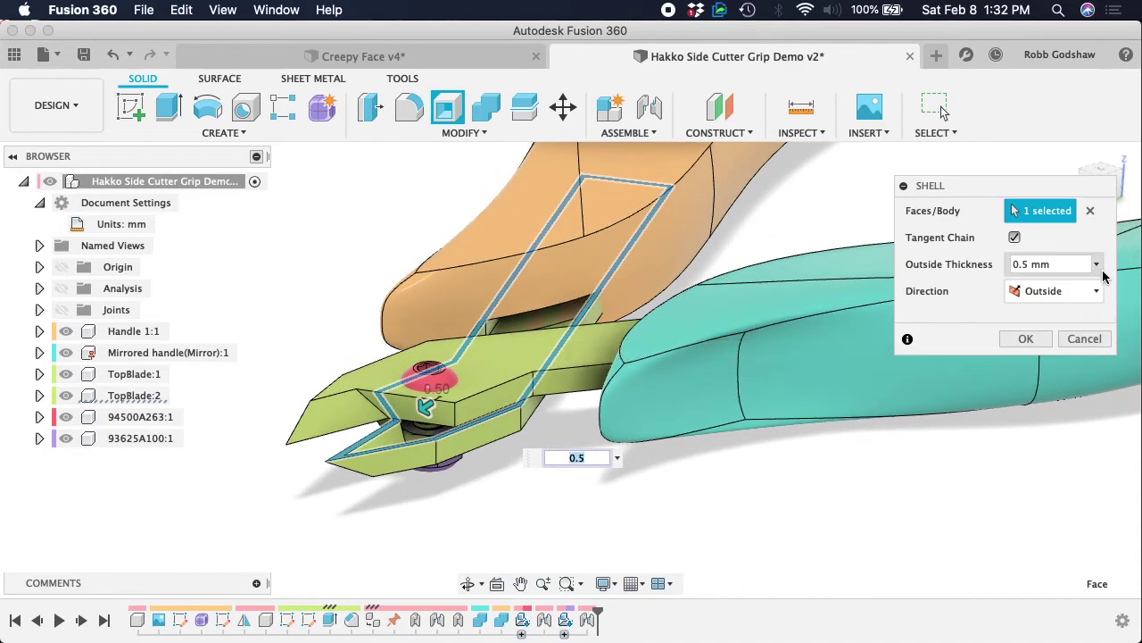
pyautogui.click(1092, 213)
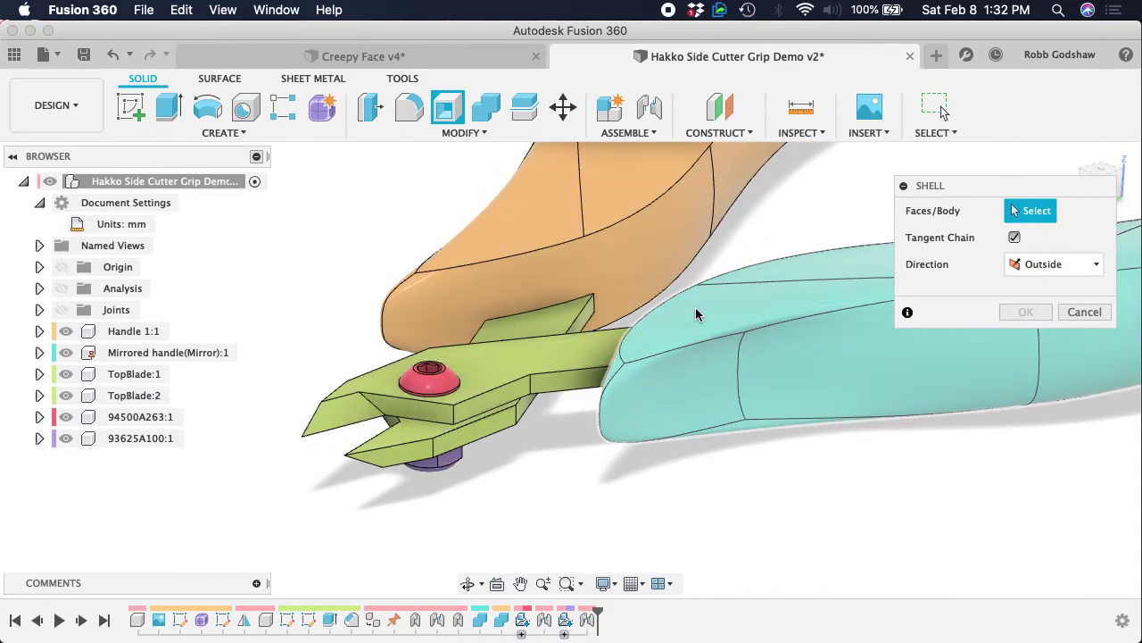
pyautogui.click(1085, 311)
# - Hide both blades, the pivot screw and the locknut to expose the blade slot in the mirrored handle
pyautogui.keyDown('shift'); pyautogui.scroll(-5, 524, 391); pyautogui.keyUp('shift')
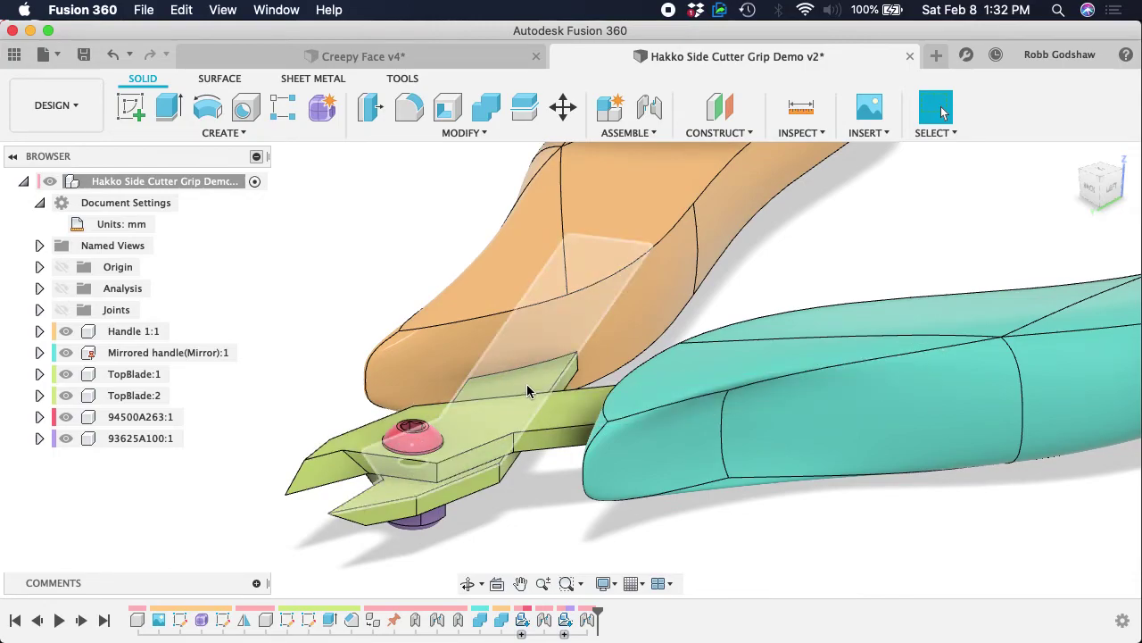
pyautogui.click(66, 396)
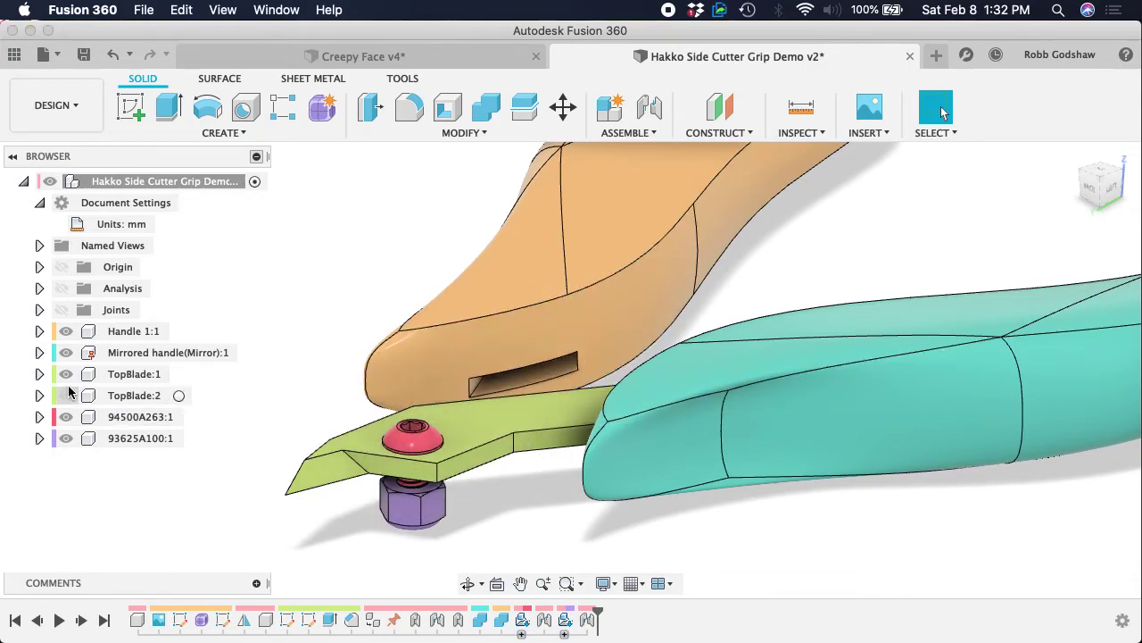
pyautogui.click(66, 374)
pyautogui.hscroll(2, 440, 428)
pyautogui.keyDown('shift'); pyautogui.hscroll(-5, 439, 429); pyautogui.keyUp('shift')
pyautogui.scroll(4, 439, 428)
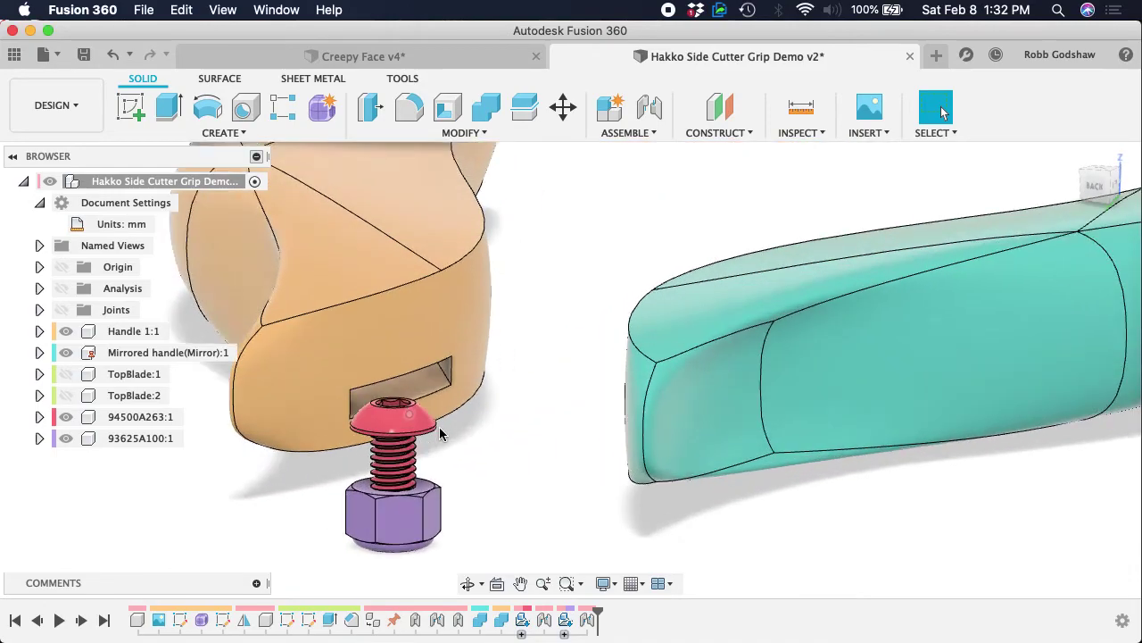
pyautogui.keyDown('shift'); pyautogui.hscroll(-5, 439, 434); pyautogui.keyUp('shift')
pyautogui.hscroll(-3, 439, 434)
pyautogui.keyDown('shift'); pyautogui.scroll(-5, 439, 434); pyautogui.keyUp('shift')
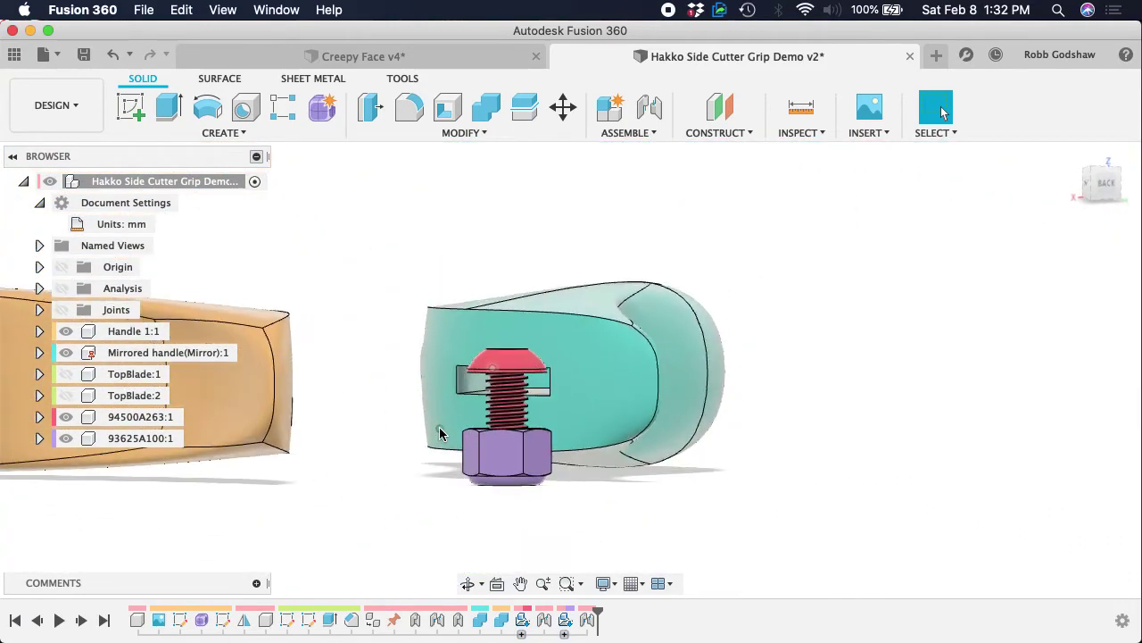
pyautogui.keyDown('shift'); pyautogui.hscroll(-3, 439, 434); pyautogui.keyUp('shift')
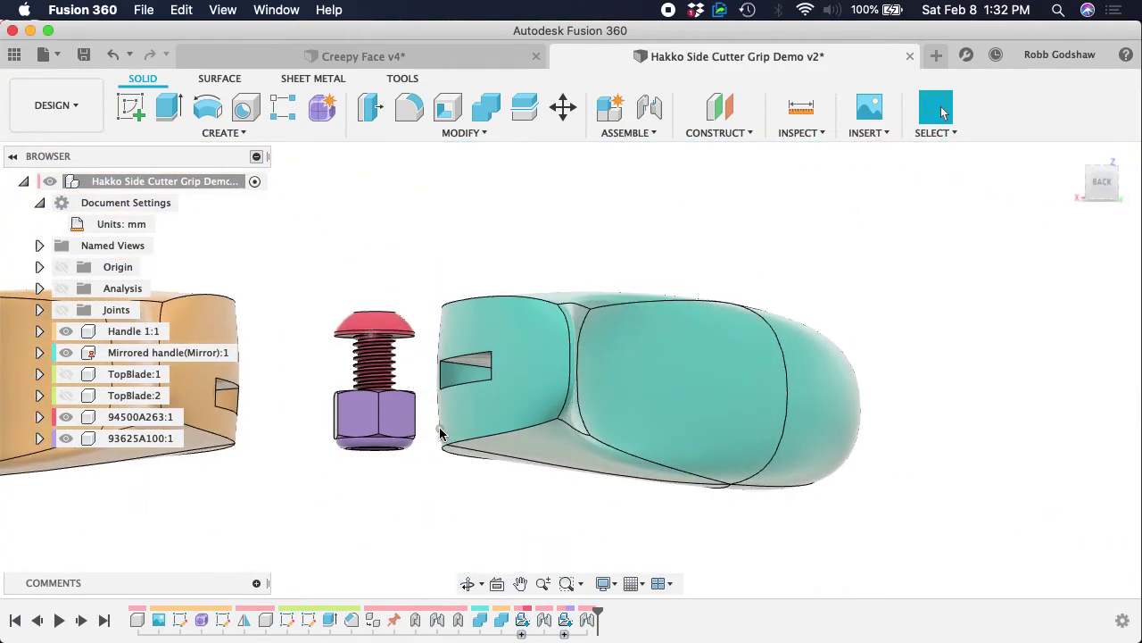
pyautogui.click(66, 438)
pyautogui.click(66, 416)
pyautogui.scroll(6, 349, 365)
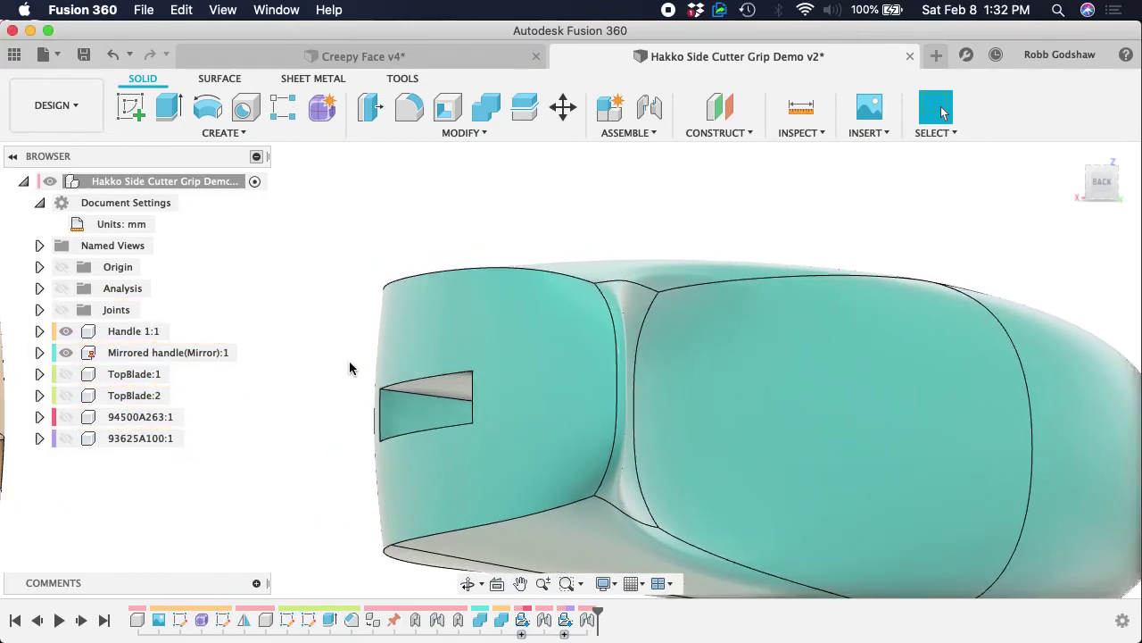
# - Try offsetting two inner faces of the mirrored handle's blade slot by -0.05 mm each, and undo both offsets
pyautogui.click(371, 107)
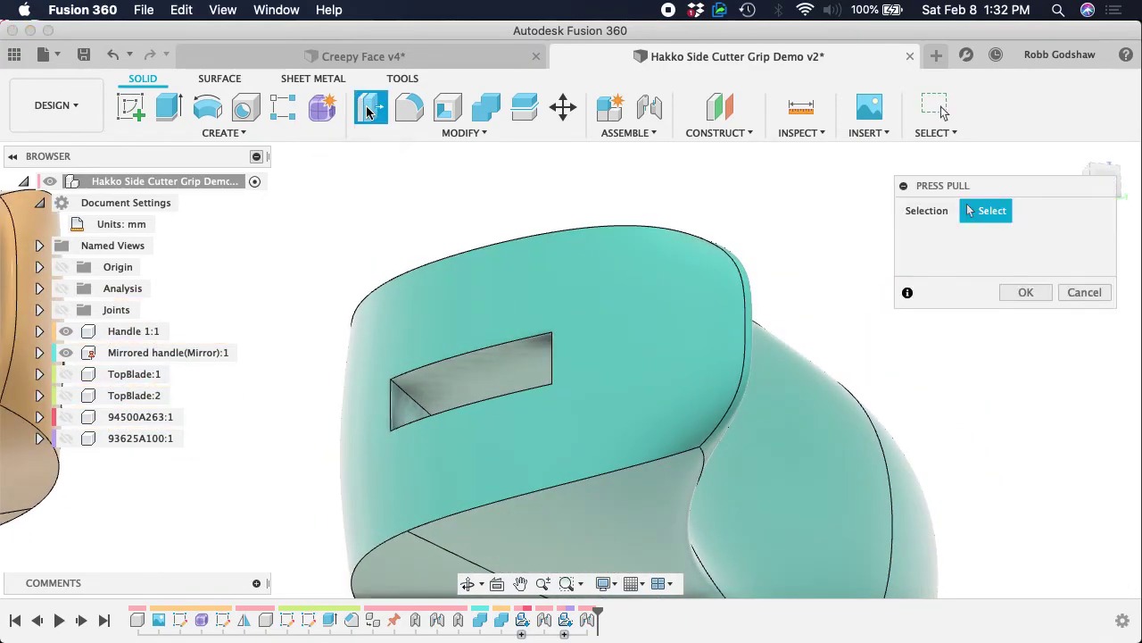
pyautogui.click(476, 380)
pyautogui.moveTo(477, 382); pyautogui.dragTo(481, 386)
pyautogui.write('0')
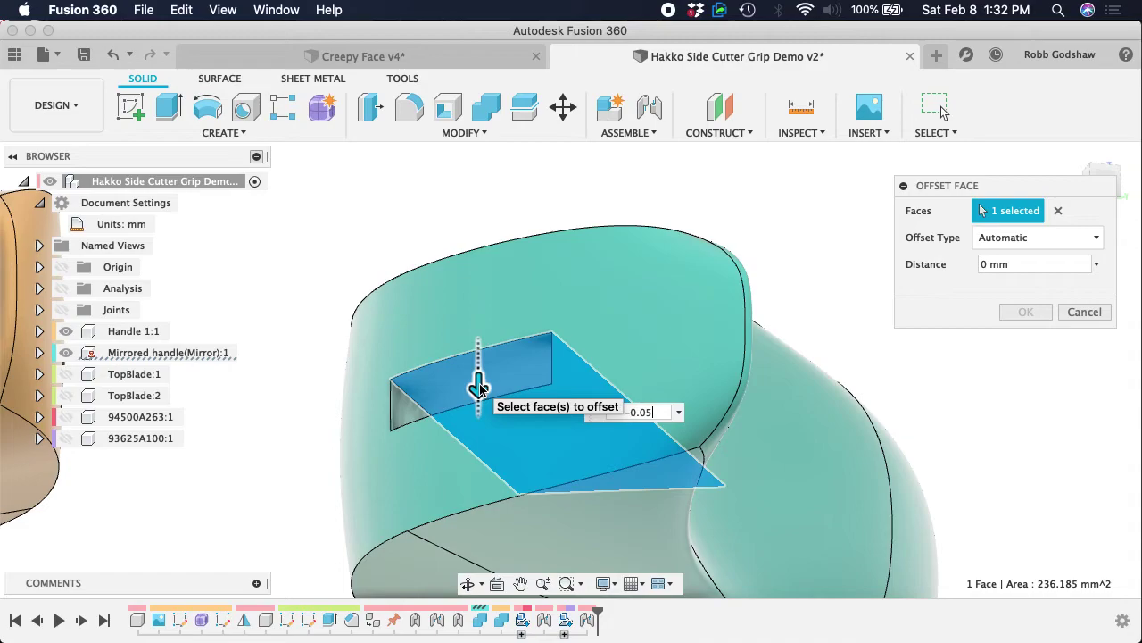
pyautogui.press('Return')
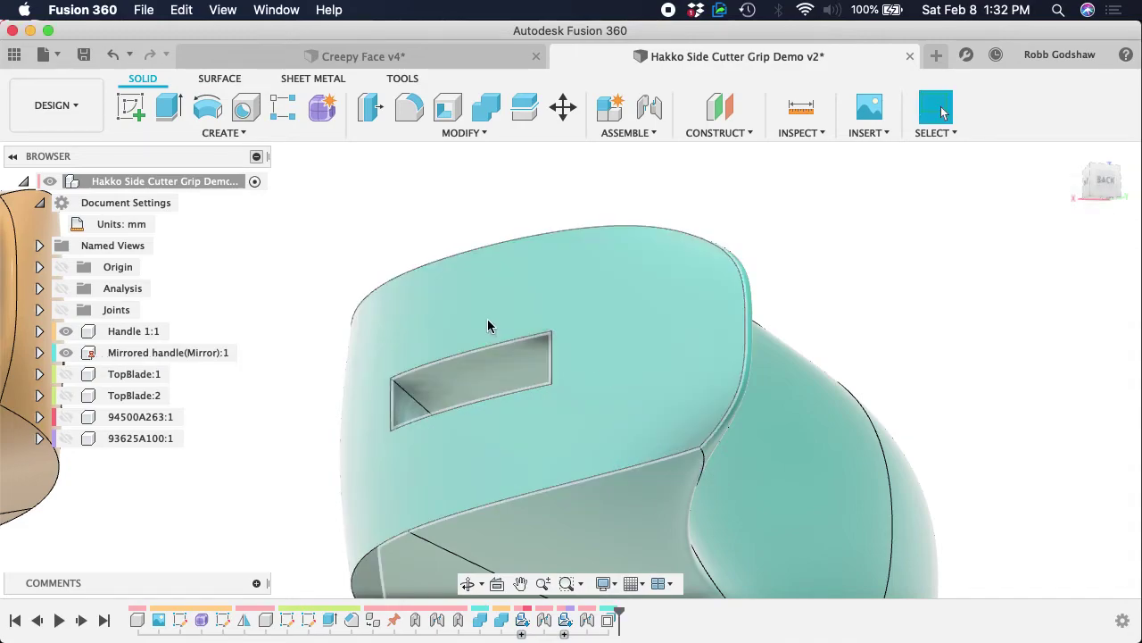
pyautogui.keyDown('shift'); pyautogui.scroll(5, 489, 325); pyautogui.keyUp('shift')
pyautogui.click(370, 107)
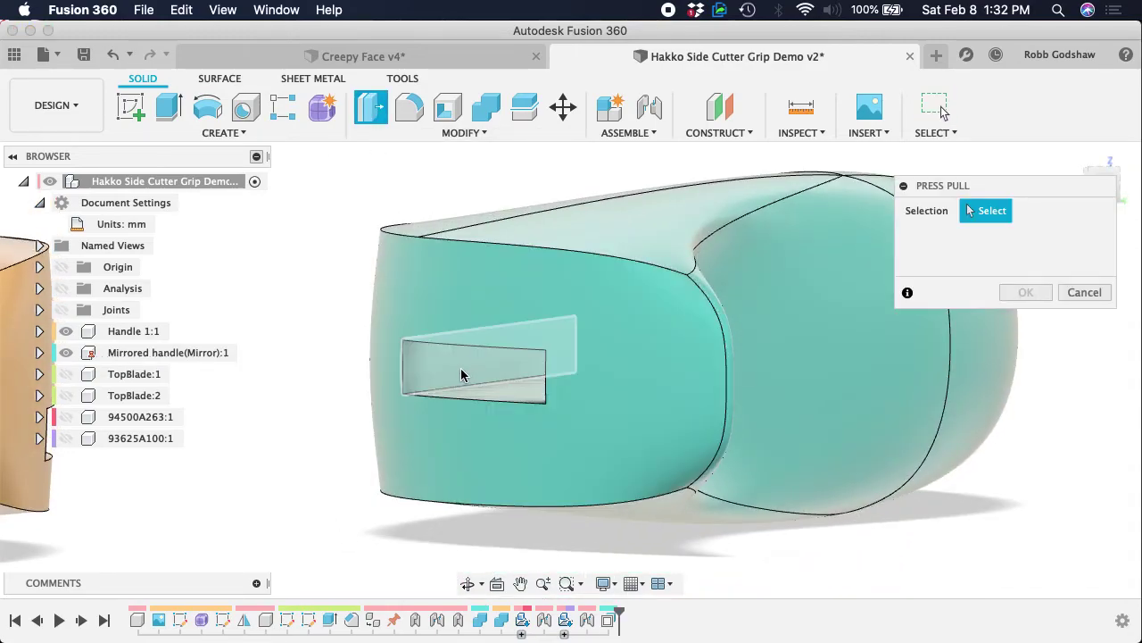
pyautogui.click(455, 368)
pyautogui.write('-0.05')
pyautogui.press('Return')
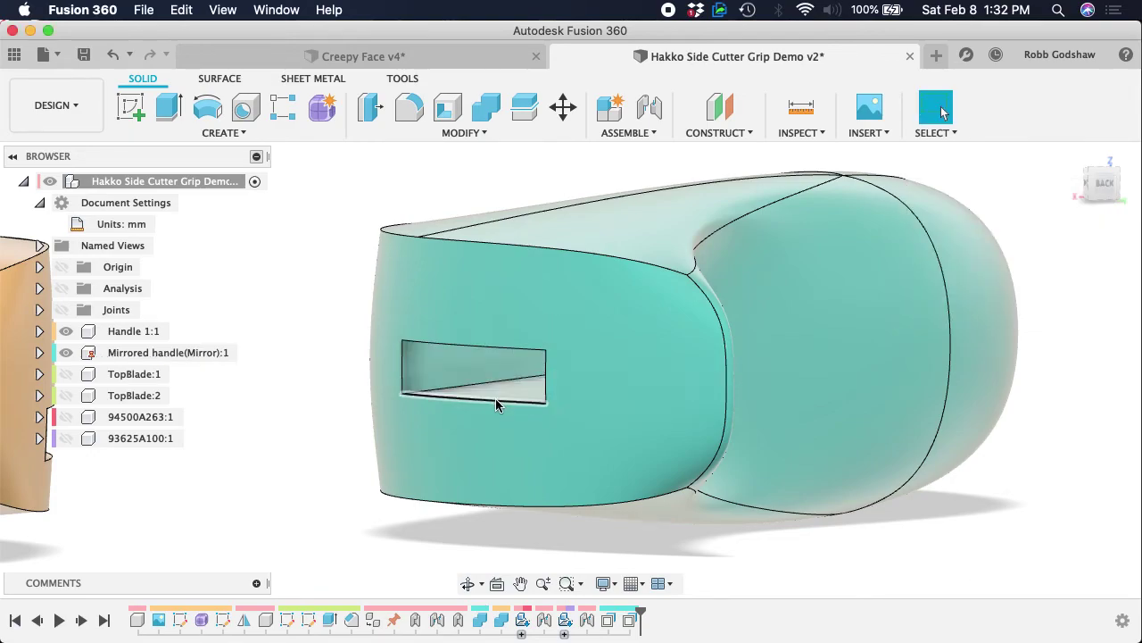
pyautogui.press('super+z')
pyautogui.press('super+z')
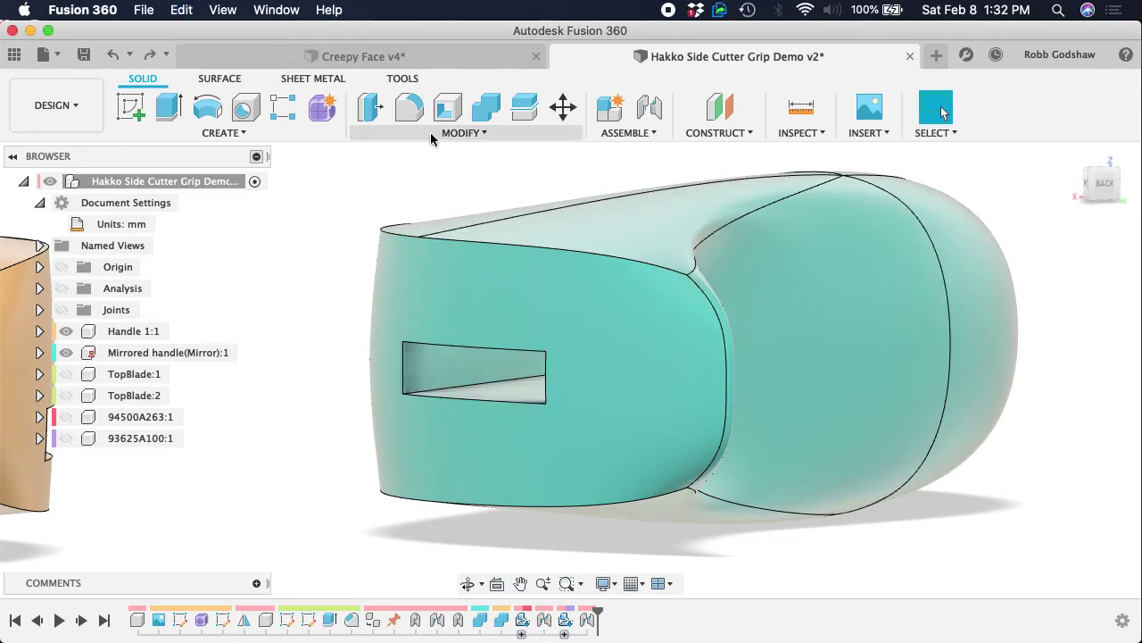
# - Add a user parameter named pressFitTolerance in mm with the expression 0.05
pyautogui.click(433, 133)
pyautogui.click(437, 493)
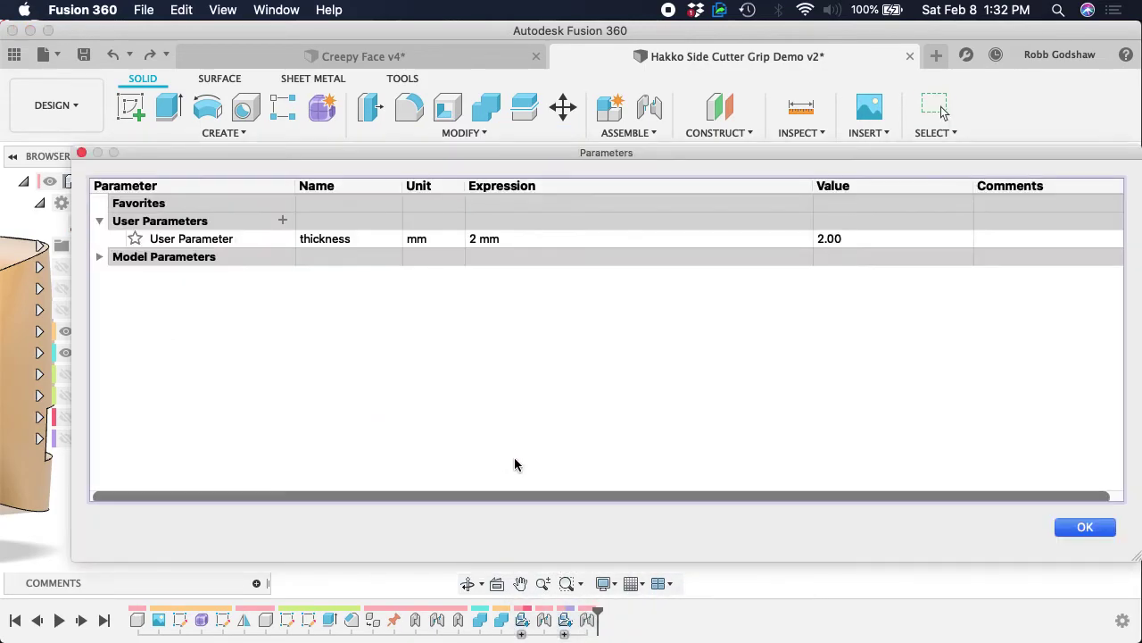
pyautogui.click(282, 221)
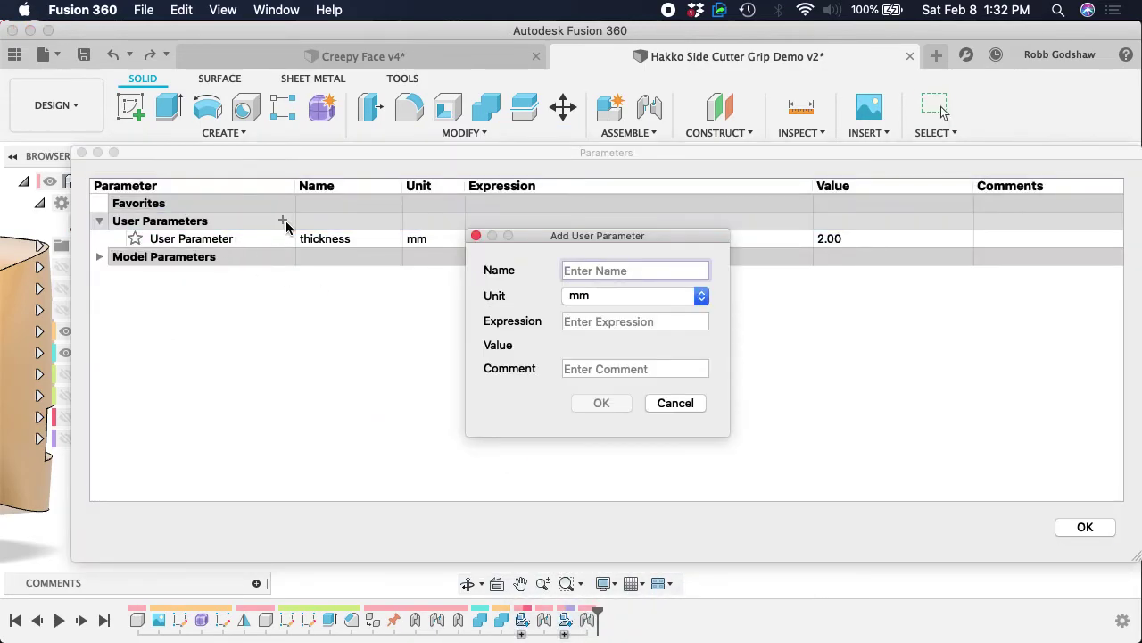
pyautogui.write('tTolerance')
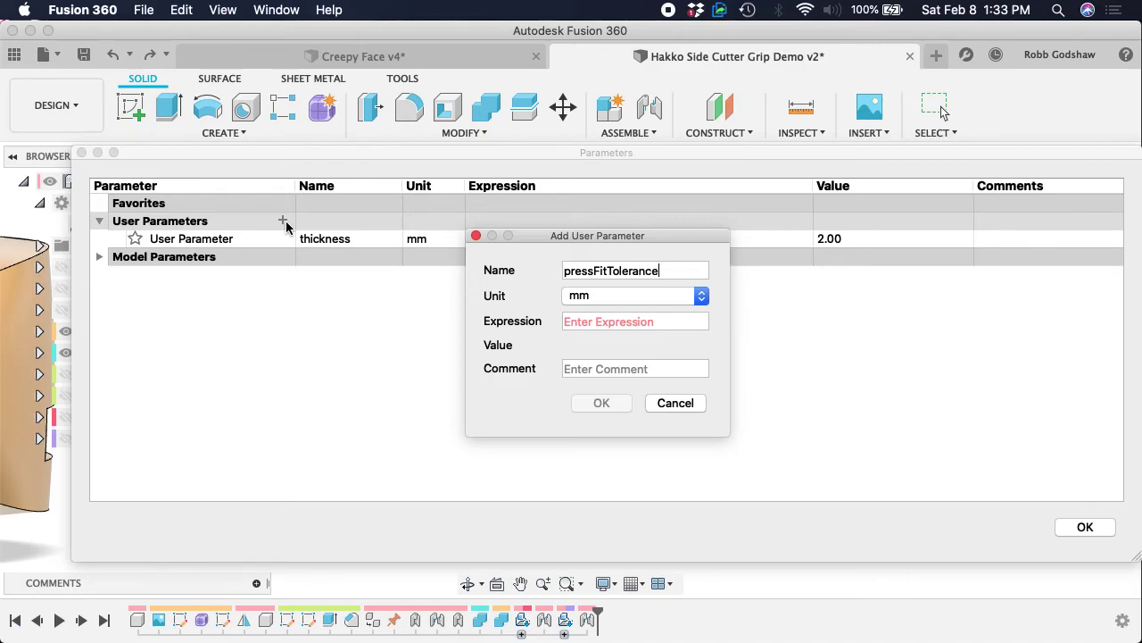
pyautogui.press('Tab')
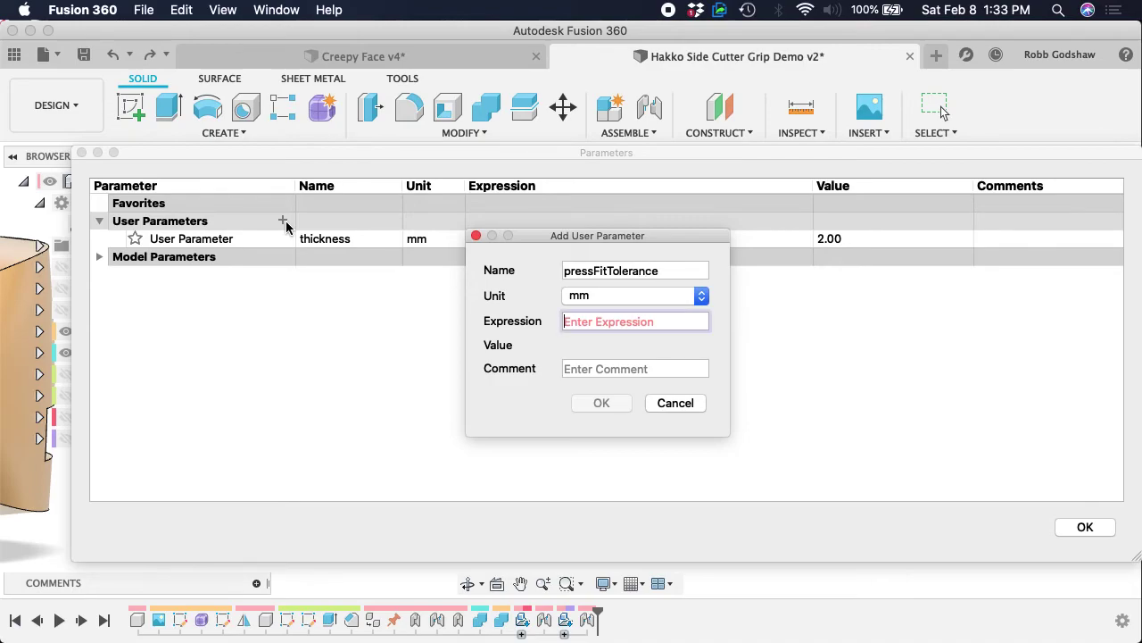
pyautogui.write('0.')
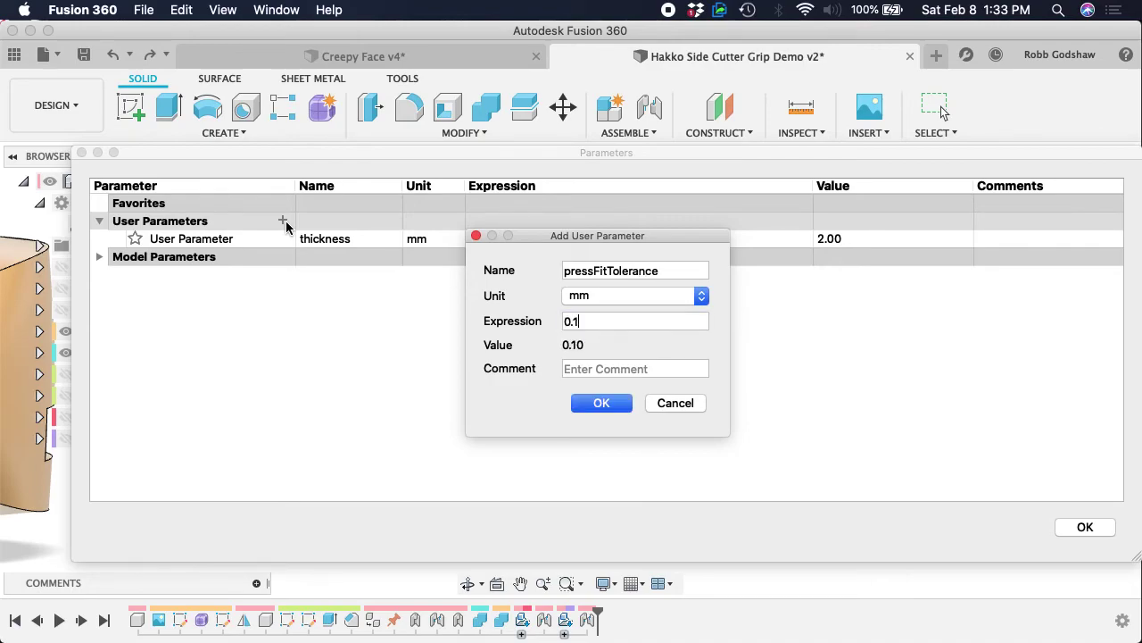
pyautogui.write('05')
pyautogui.press('Return')
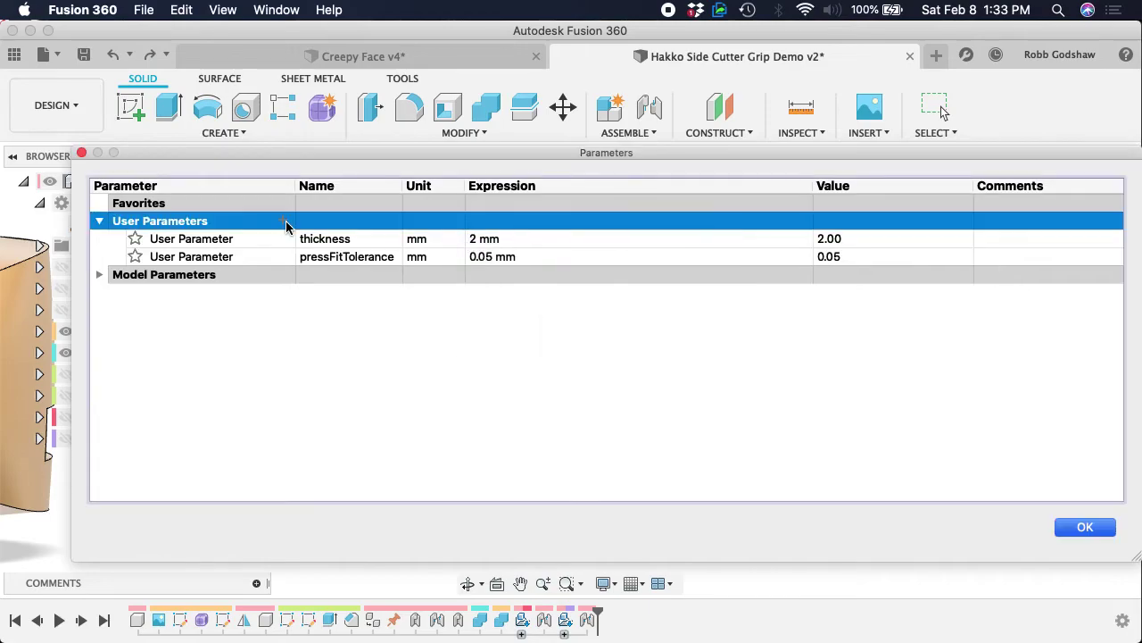
pyautogui.click(1085, 527)
# - Offset the four inner faces of the mirrored handle's blade slot by -pressFitTolerance
pyautogui.click(371, 107)
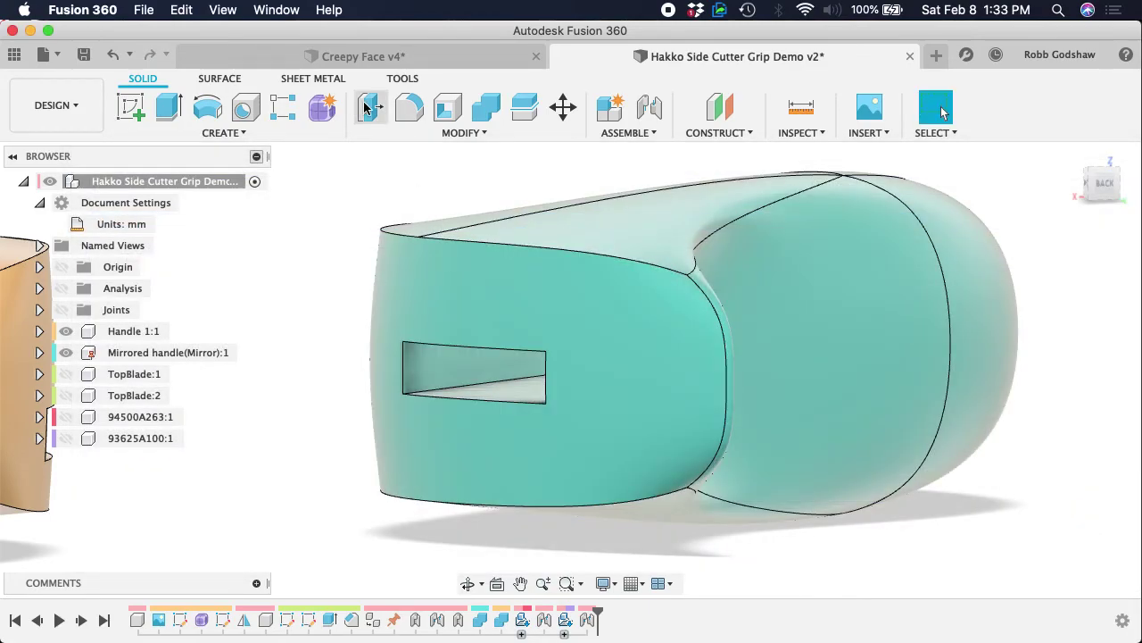
pyautogui.keyDown('shift'); pyautogui.moveTo(424, 313); pyautogui.dragTo(665, 411, button='middle'); pyautogui.keyUp('shift')
pyautogui.click(444, 353)
pyautogui.click(424, 374)
pyautogui.click(500, 445)
pyautogui.click(677, 407)
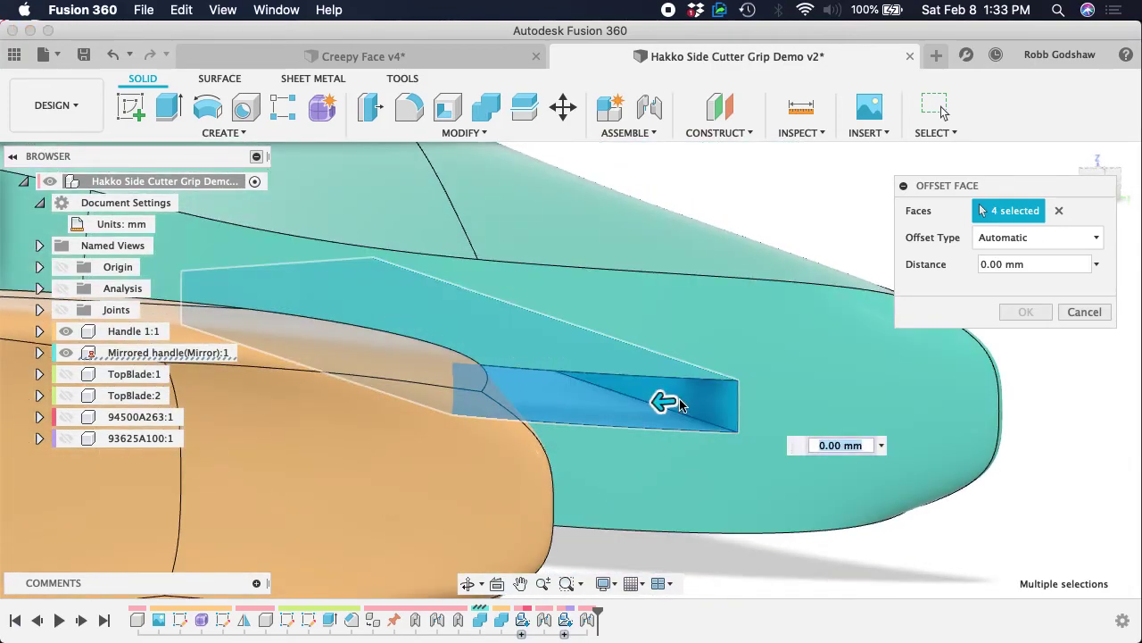
pyautogui.press('BackSpace')
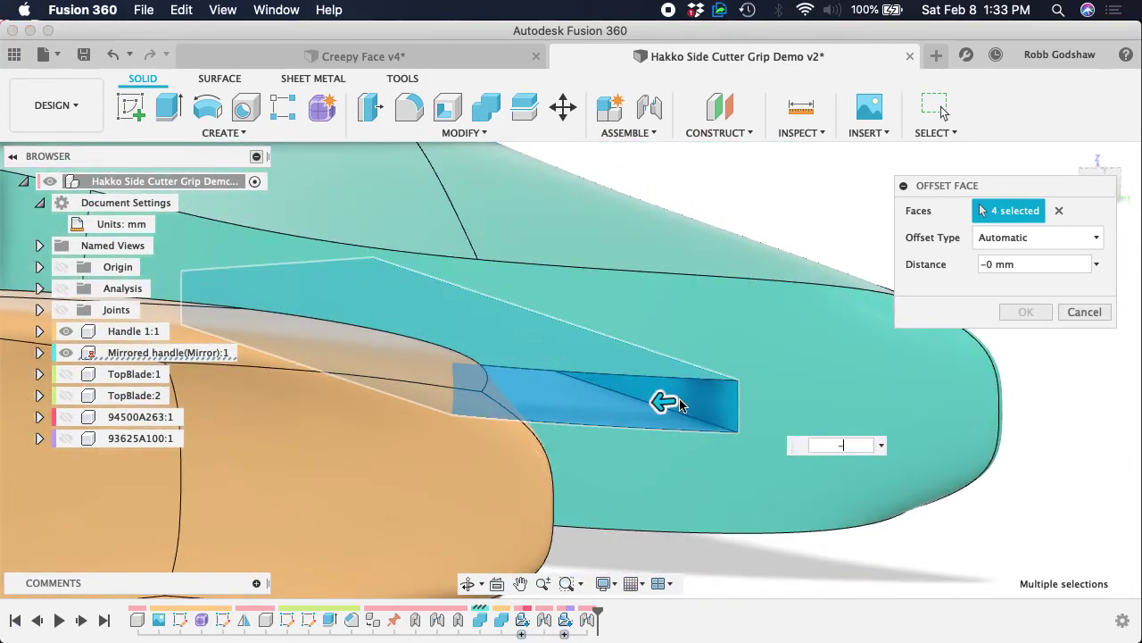
pyautogui.write('pressFitTolerance')
pyautogui.press('Return')
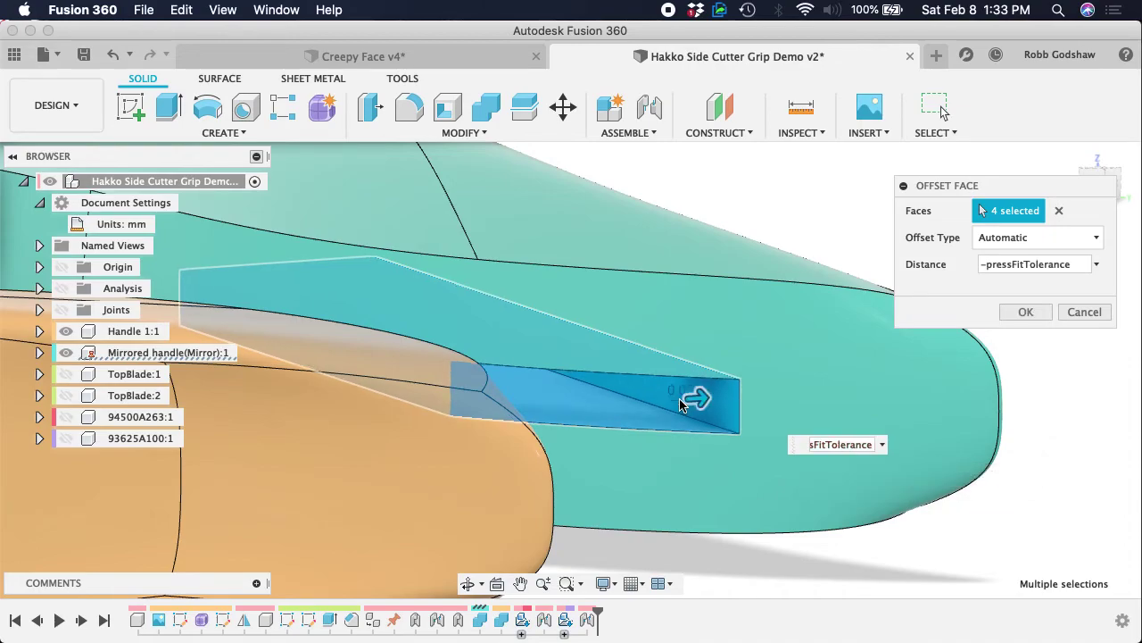
pyautogui.press('Return')
# - Offset the four inner faces of the blade slot in the orange handle by -pressFitTolerance
pyautogui.keyDown('shift'); pyautogui.hscroll(10, 698, 384); pyautogui.keyUp('shift')
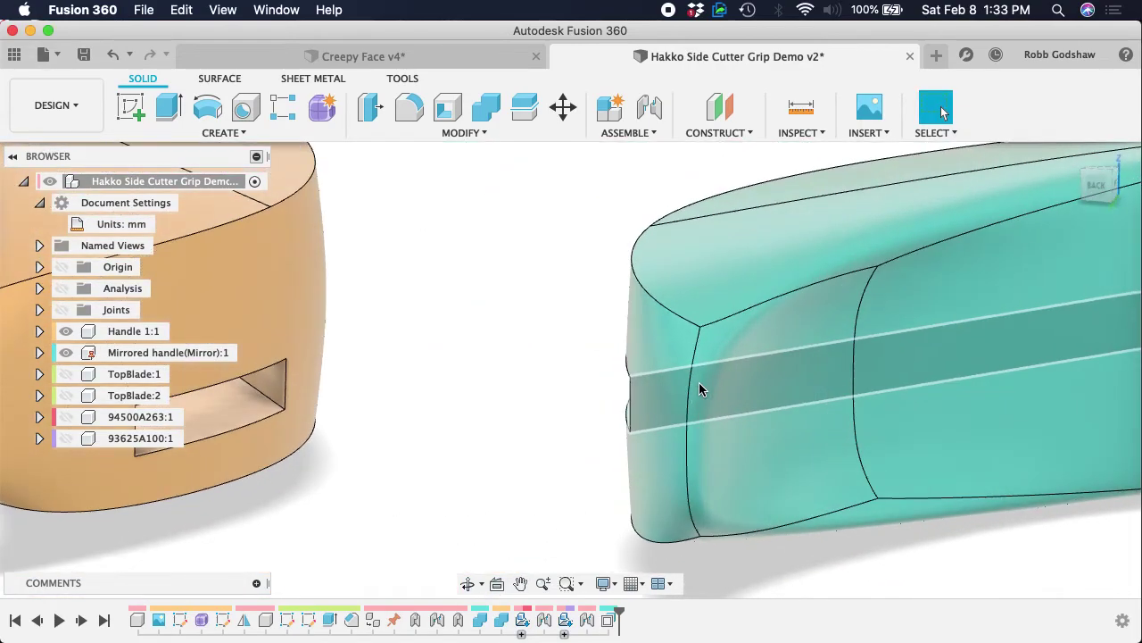
pyautogui.keyDown('shift'); pyautogui.hscroll(5, 700, 389); pyautogui.keyUp('shift')
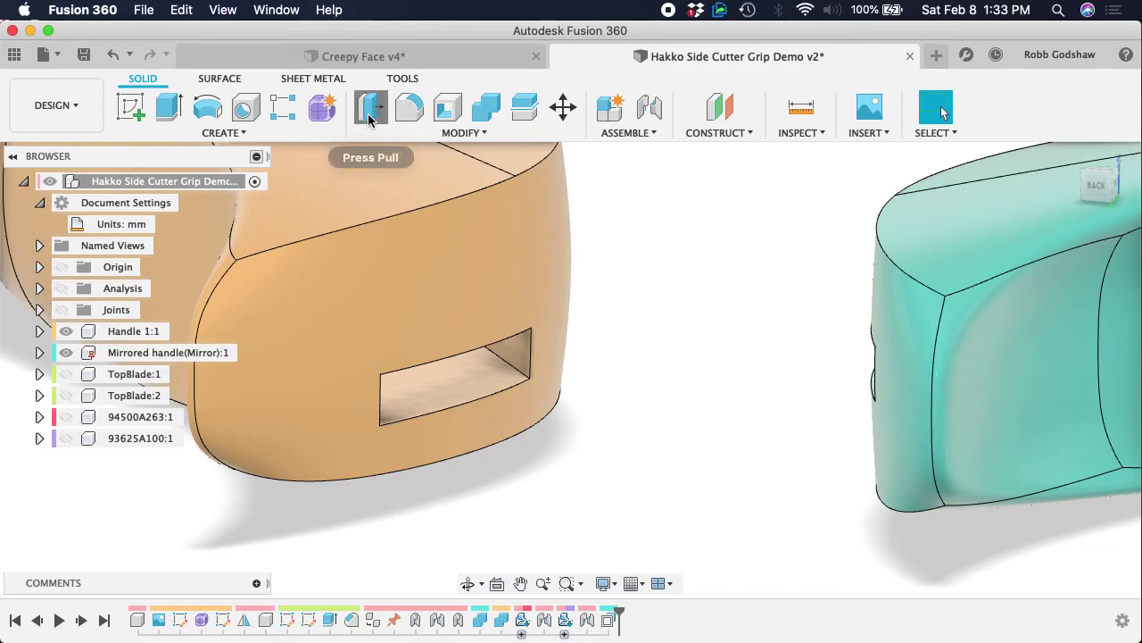
pyautogui.click(370, 107)
pyautogui.click(492, 389)
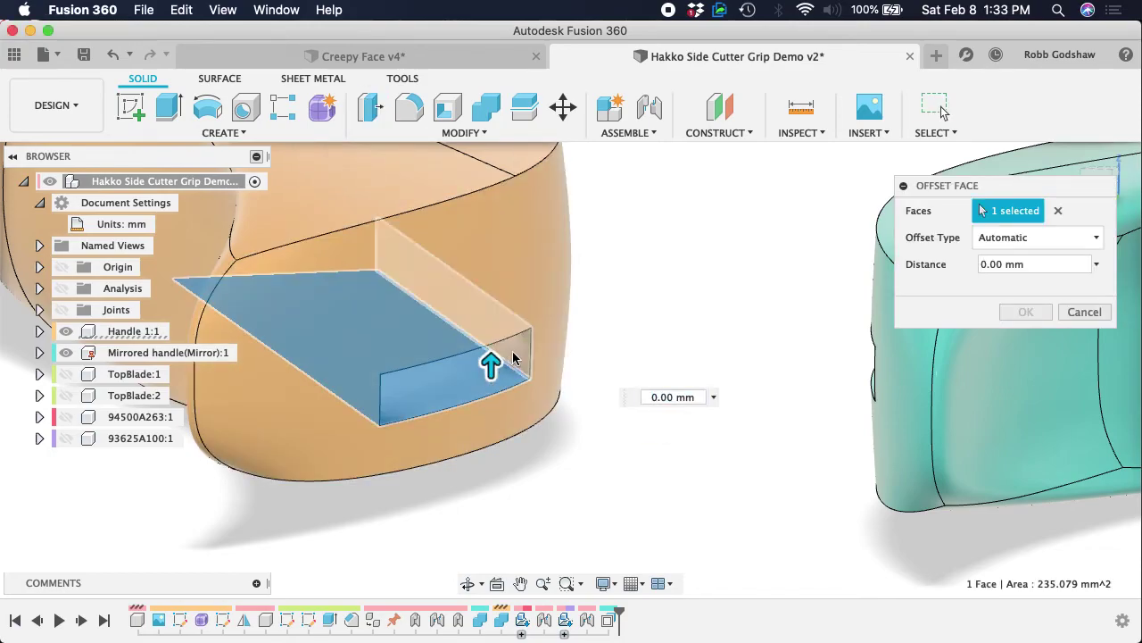
pyautogui.click(515, 357)
pyautogui.keyDown('shift'); pyautogui.scroll(-10, 422, 362); pyautogui.keyUp('shift')
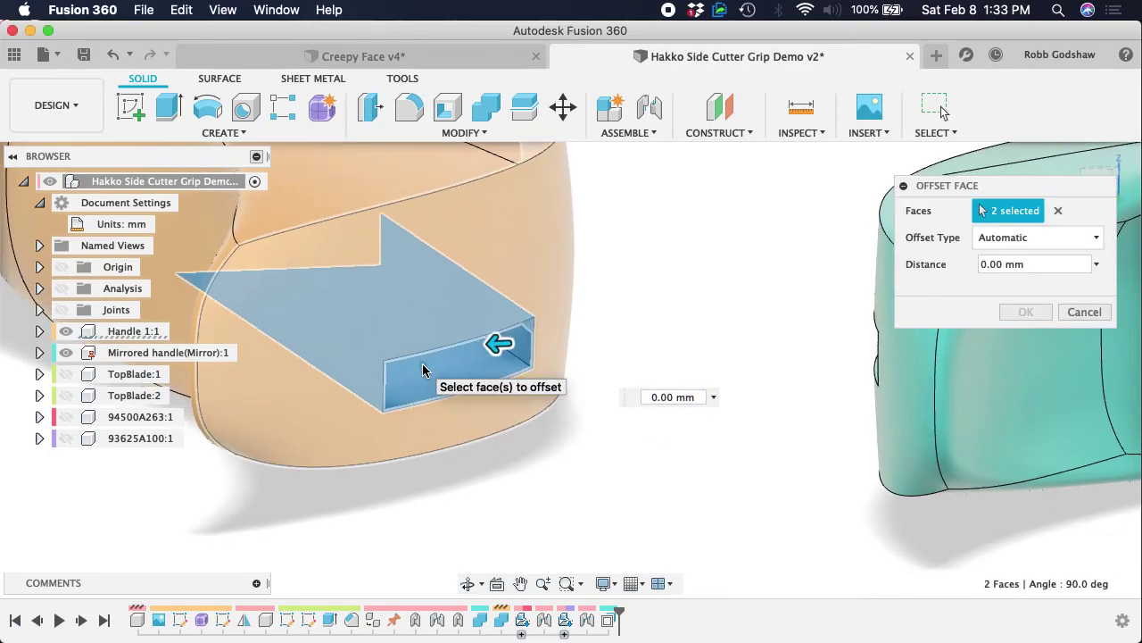
pyautogui.keyDown('shift'); pyautogui.scroll(5, 422, 318); pyautogui.keyUp('shift')
pyautogui.click(421, 308)
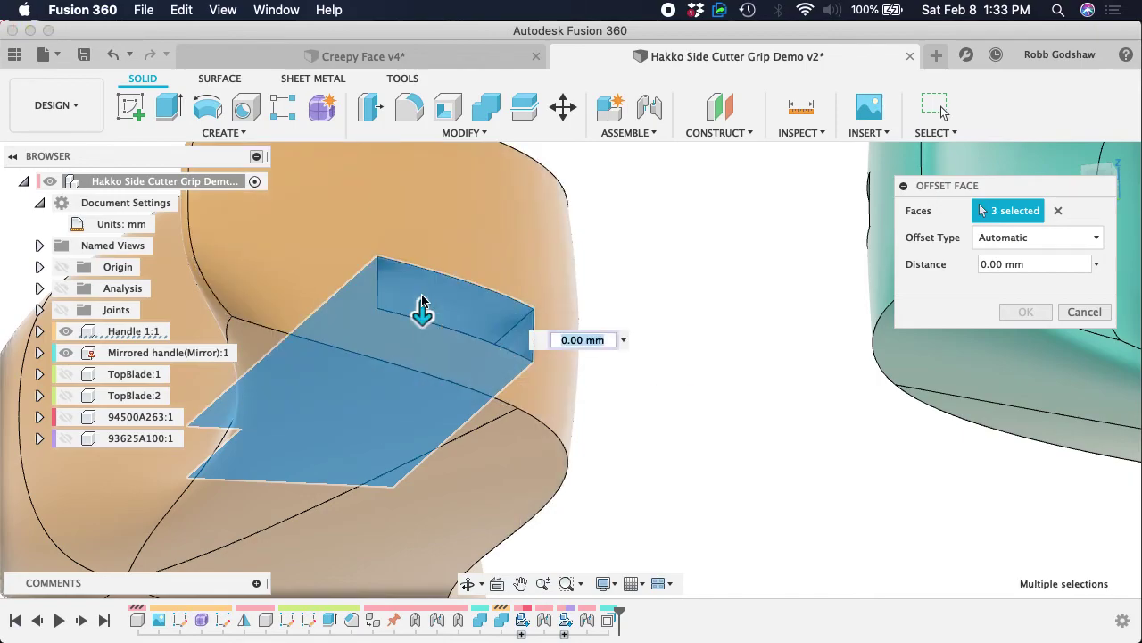
pyautogui.keyDown('shift'); pyautogui.scroll(-8, 440, 310); pyautogui.keyUp('shift')
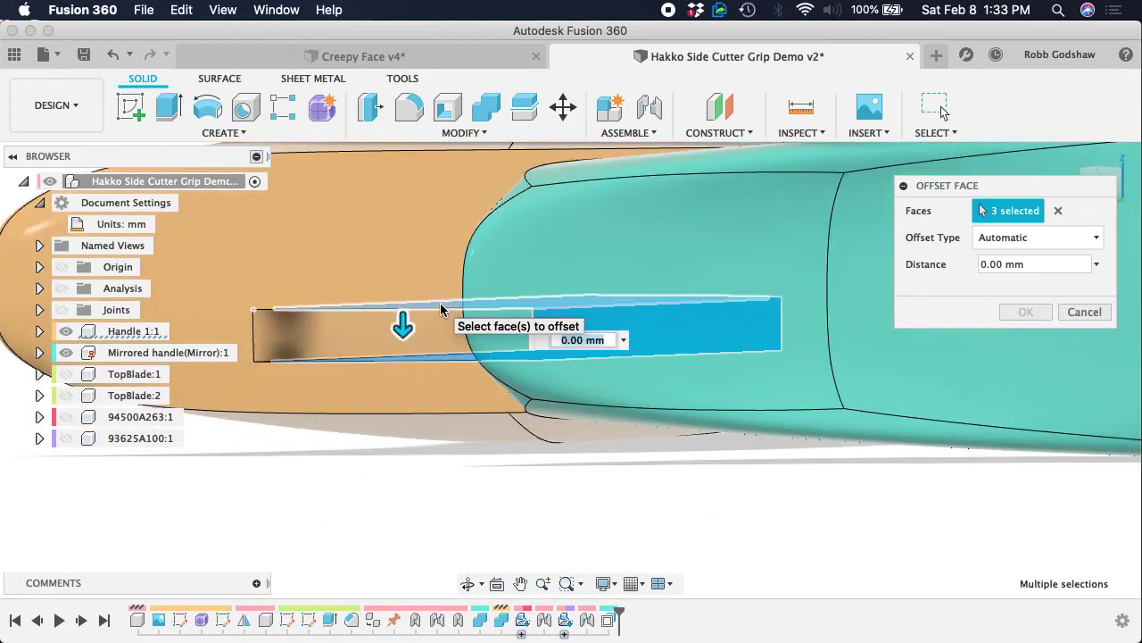
pyautogui.click(319, 339)
pyautogui.write('-pre')
pyautogui.press('Return')
pyautogui.press('Return')
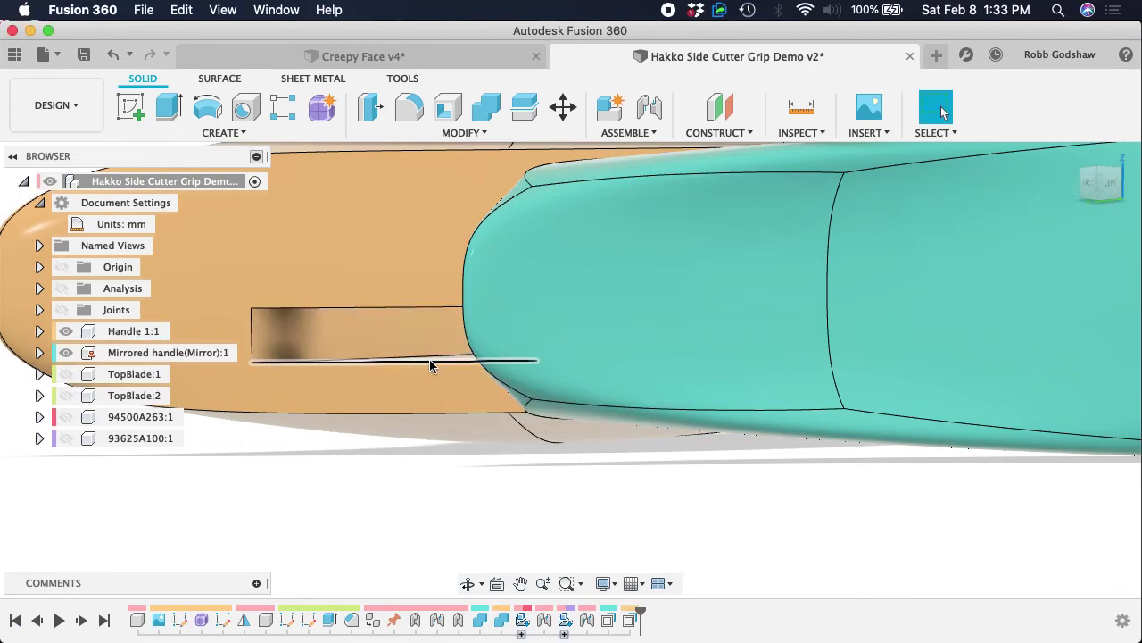
# - Set the pressFitTolerance user parameter to 0.1 mm, keeping both handle slots in view beside the parameters
pyautogui.keyDown('shift'); pyautogui.hscroll(-10, 429, 365); pyautogui.keyUp('shift')
pyautogui.scroll(-4, 430, 365)
pyautogui.keyDown('shift'); pyautogui.hscroll(-5, 429, 365); pyautogui.keyUp('shift')
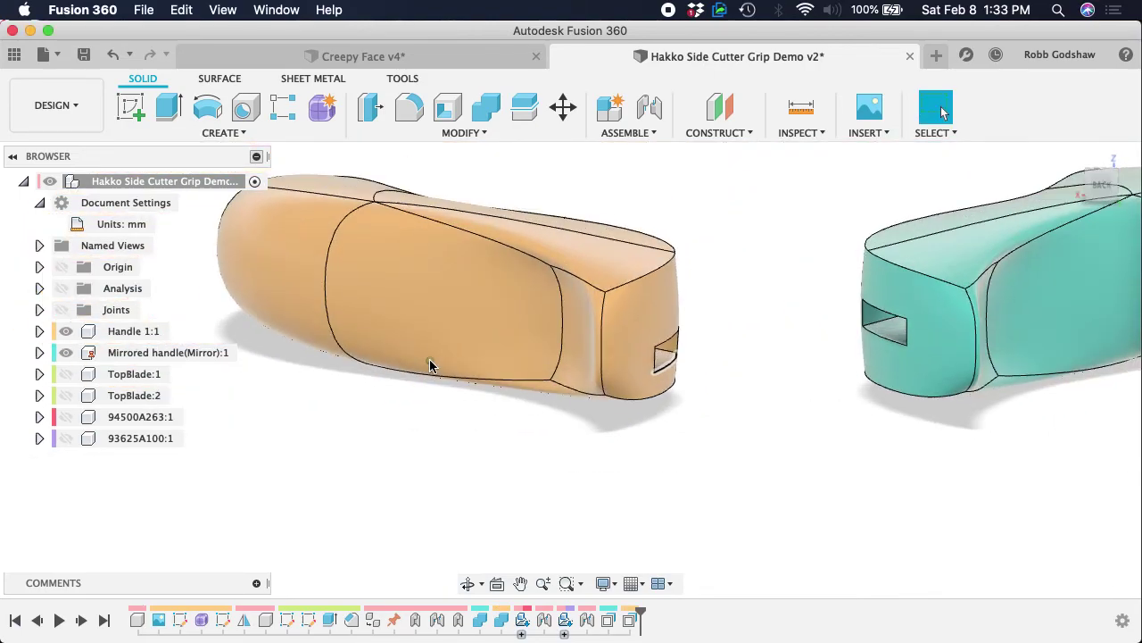
pyautogui.click(444, 136)
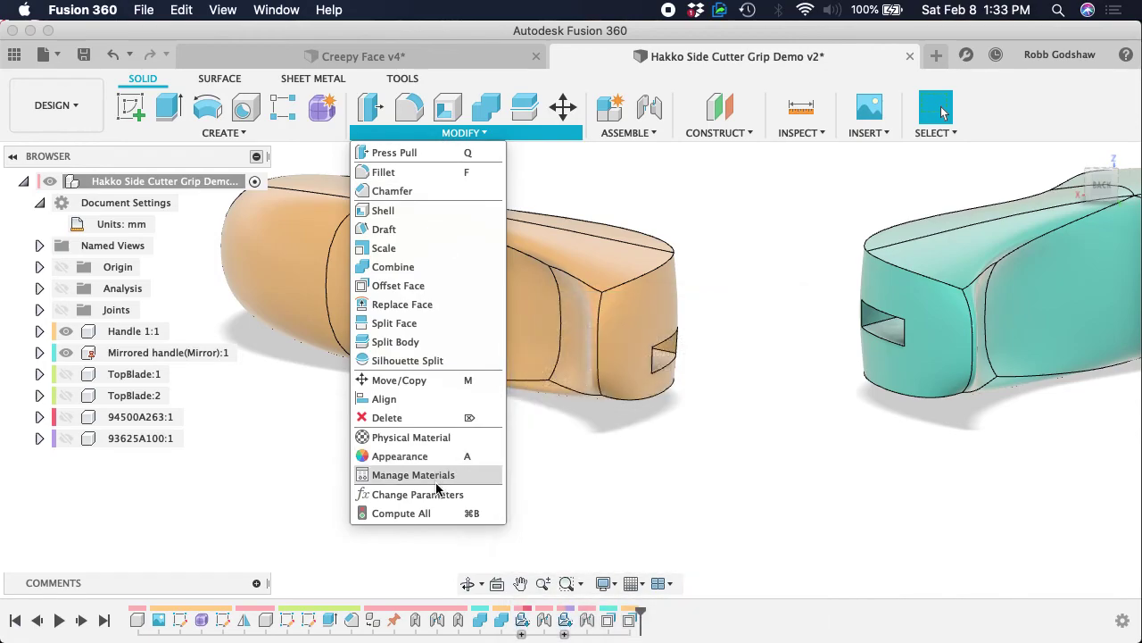
pyautogui.click(435, 492)
pyautogui.doubleClick(526, 256)
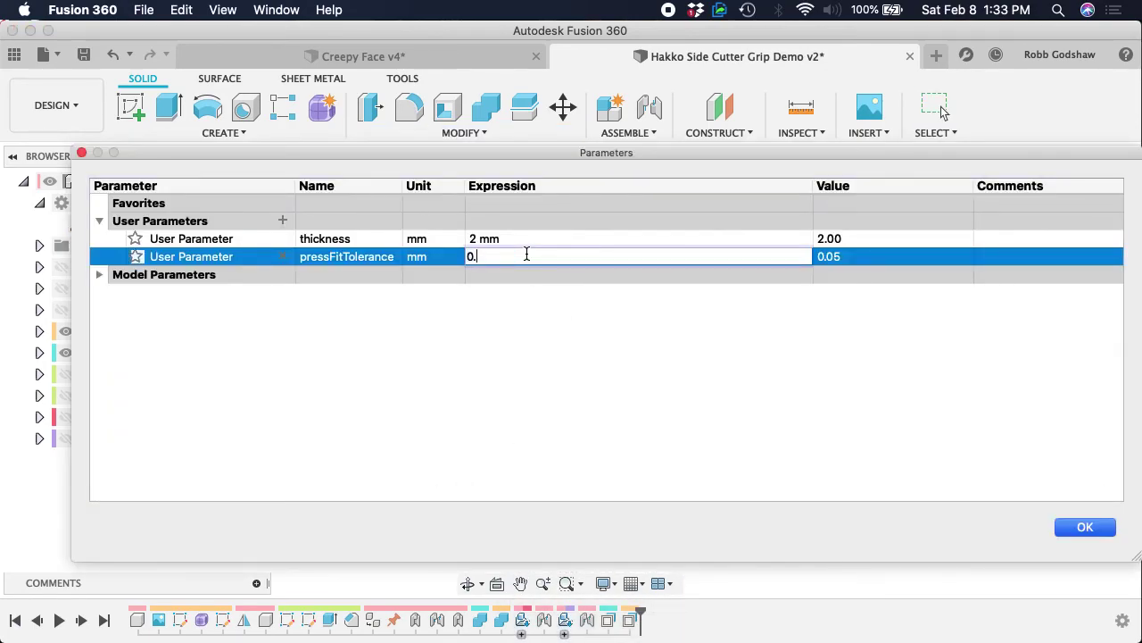
pyautogui.moveTo(538, 157); pyautogui.dragTo(539, 415)
pyautogui.write('0.1')
pyautogui.press('Return')
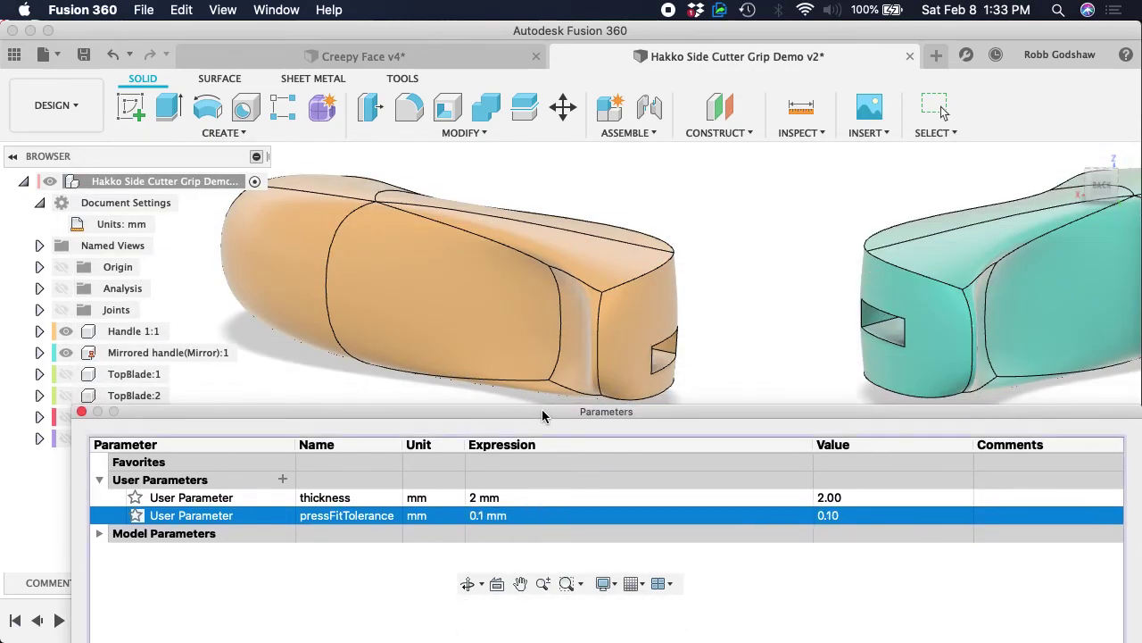
# - Try a pressFitTolerance of 1 mm to exaggerate the clearance in both blade slots
pyautogui.doubleClick(527, 517)
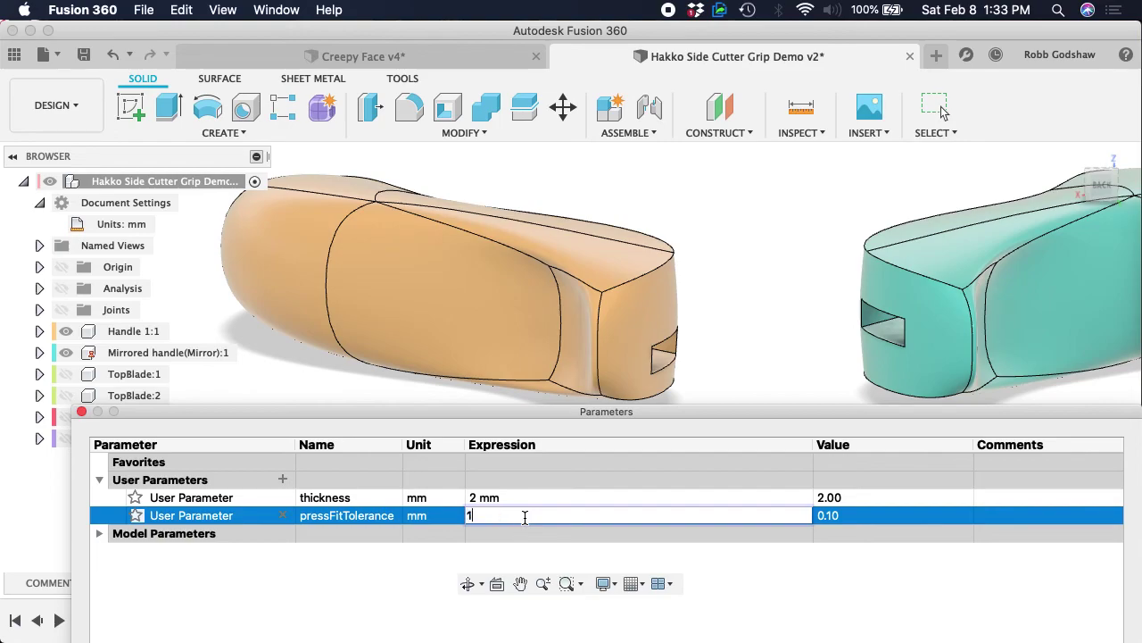
pyautogui.write('1')
pyautogui.press('Return')
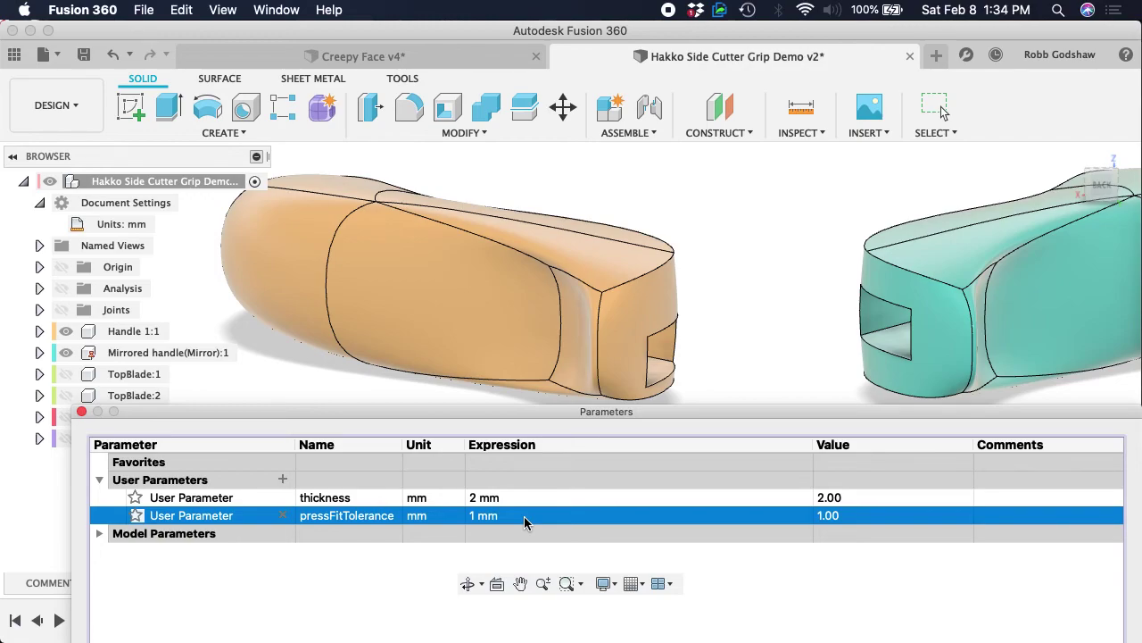
# - Return the pressFitTolerance parameter to 0.1 mm and finish editing the parameters
pyautogui.doubleClick(524, 516)
pyautogui.write('0.1')
pyautogui.press('Return')
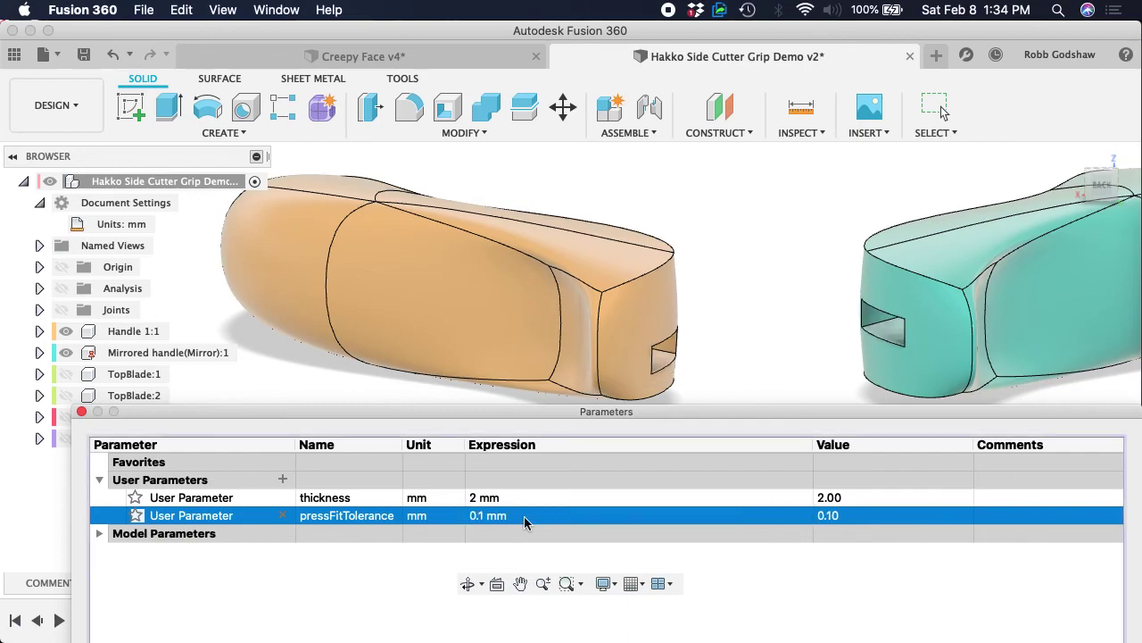
pyautogui.click(82, 412)
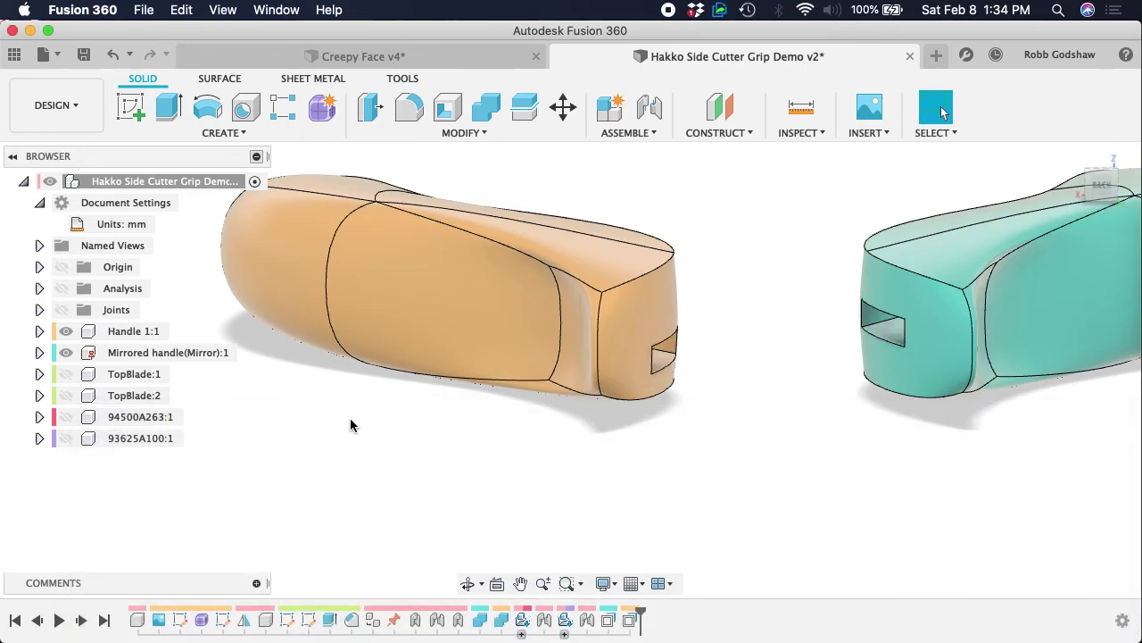
# - Show both blades, the pivot screw and the locknut again
pyautogui.click(67, 396)
pyautogui.click(66, 374)
pyautogui.click(66, 416)
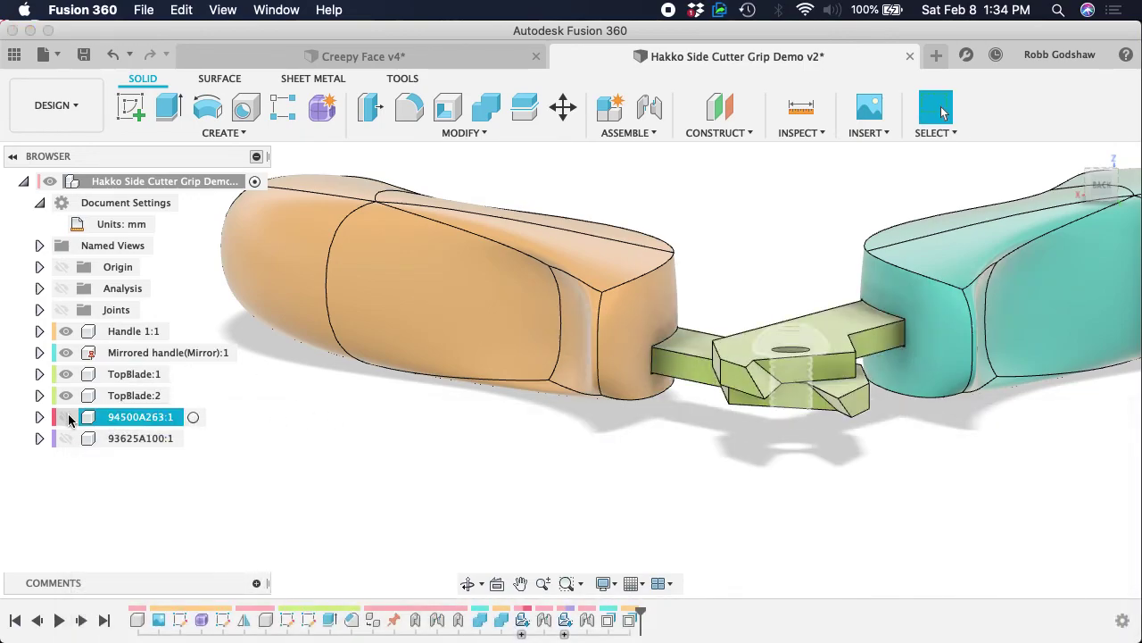
pyautogui.click(66, 438)
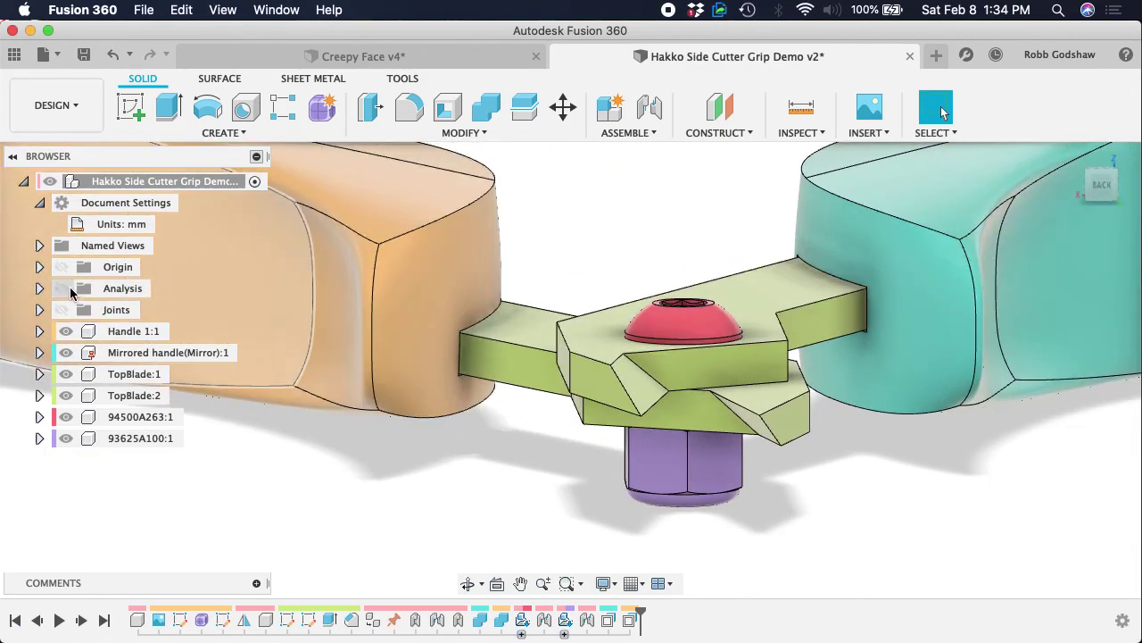
# - Display the section analysis and examine the clearance around the blade inside the mirrored handle's slot
pyautogui.click(61, 288)
pyautogui.scroll(5, 761, 332)
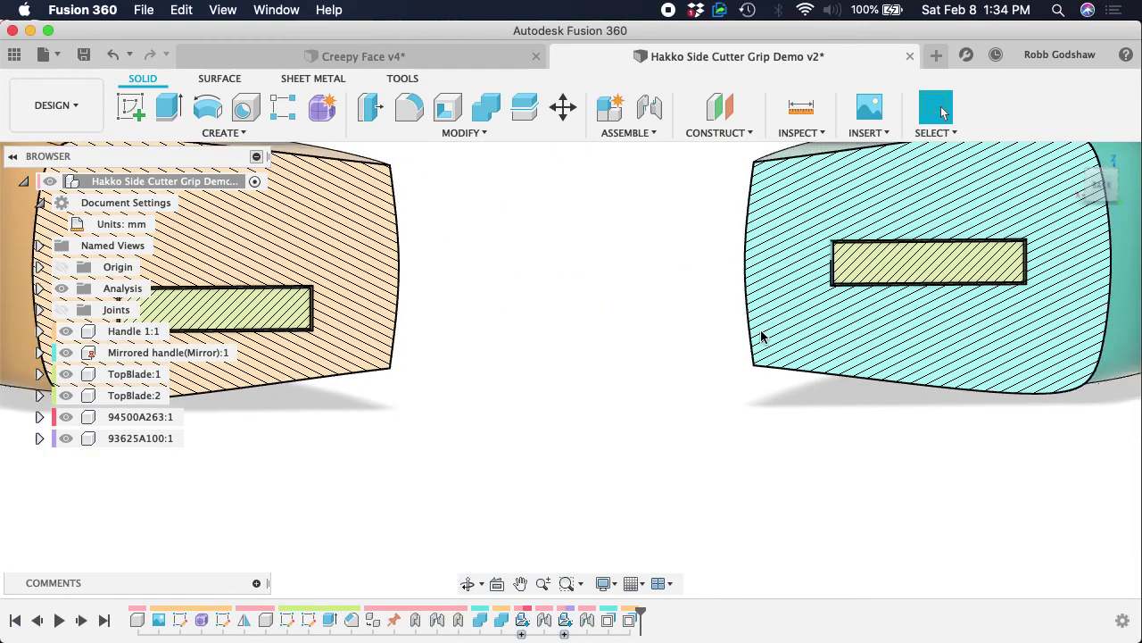
pyautogui.scroll(5, 762, 336)
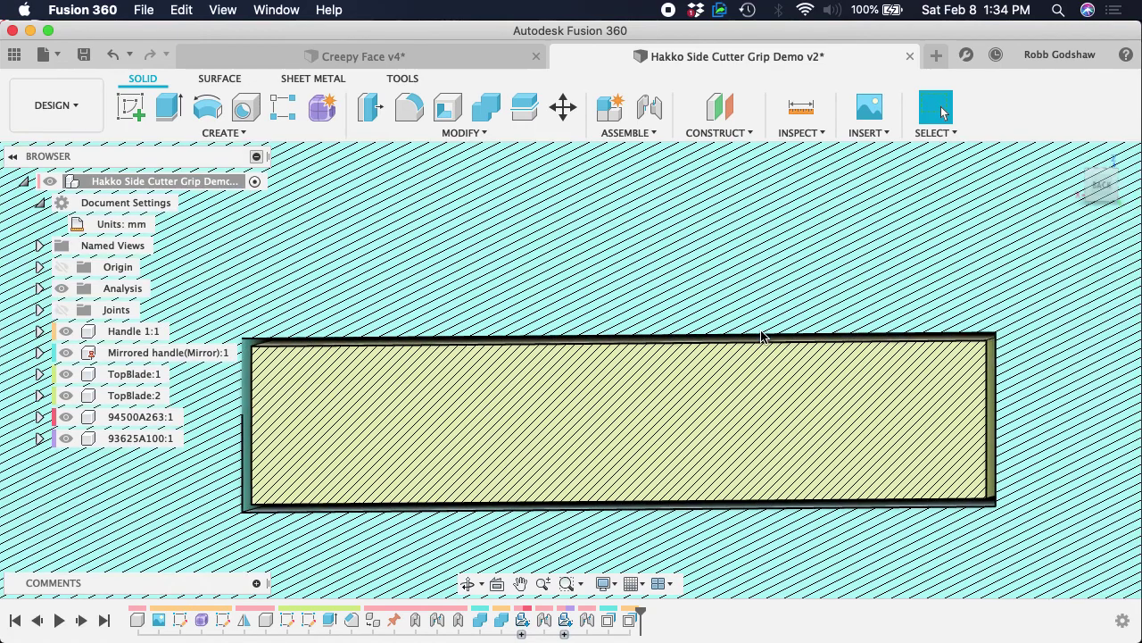
pyautogui.keyDown('shift'); pyautogui.hscroll(-5, 761, 336); pyautogui.keyUp('shift')
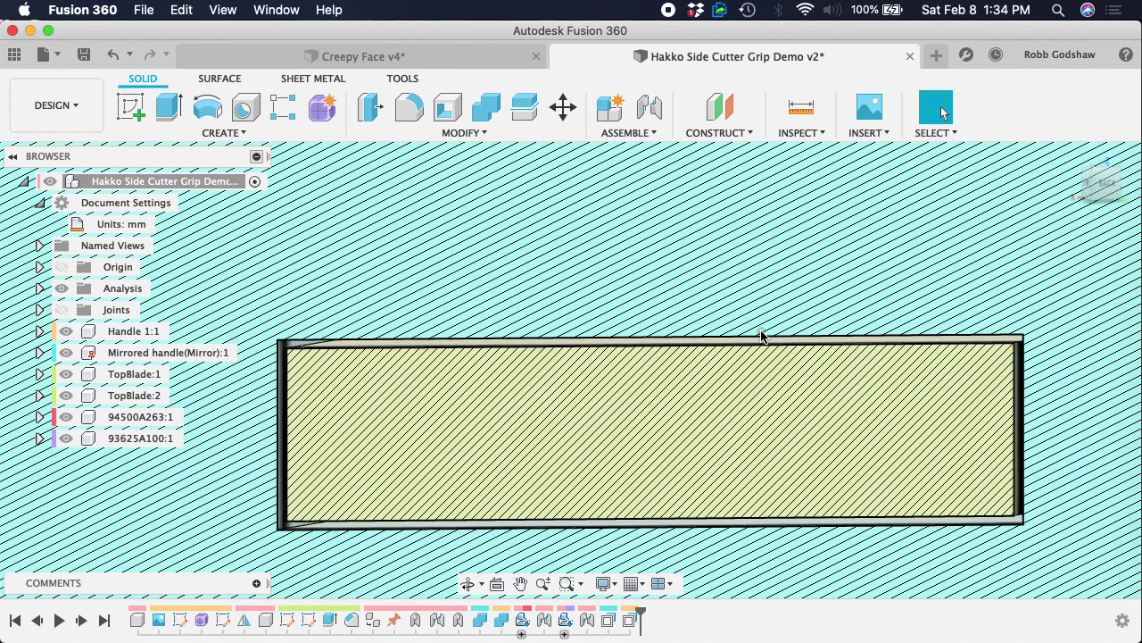
pyautogui.keyDown('shift'); pyautogui.hscroll(-2, 761, 336); pyautogui.keyUp('shift')
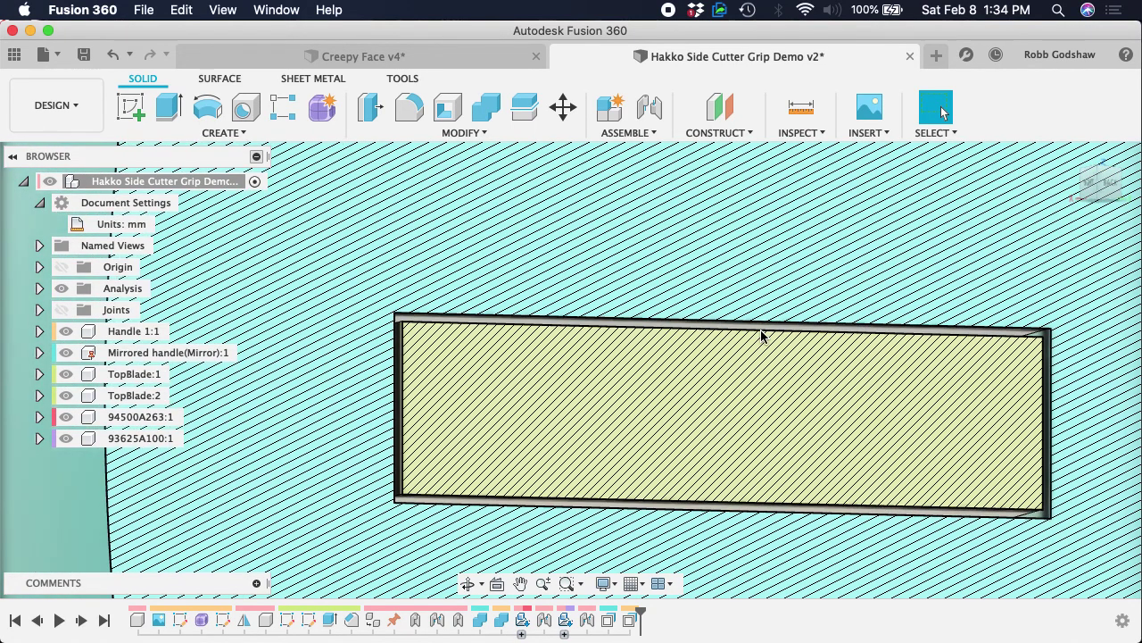
pyautogui.scroll(-10, 762, 335)
pyautogui.keyDown('shift'); pyautogui.hscroll(-5, 762, 336); pyautogui.keyUp('shift')
pyautogui.scroll(2, 762, 335)
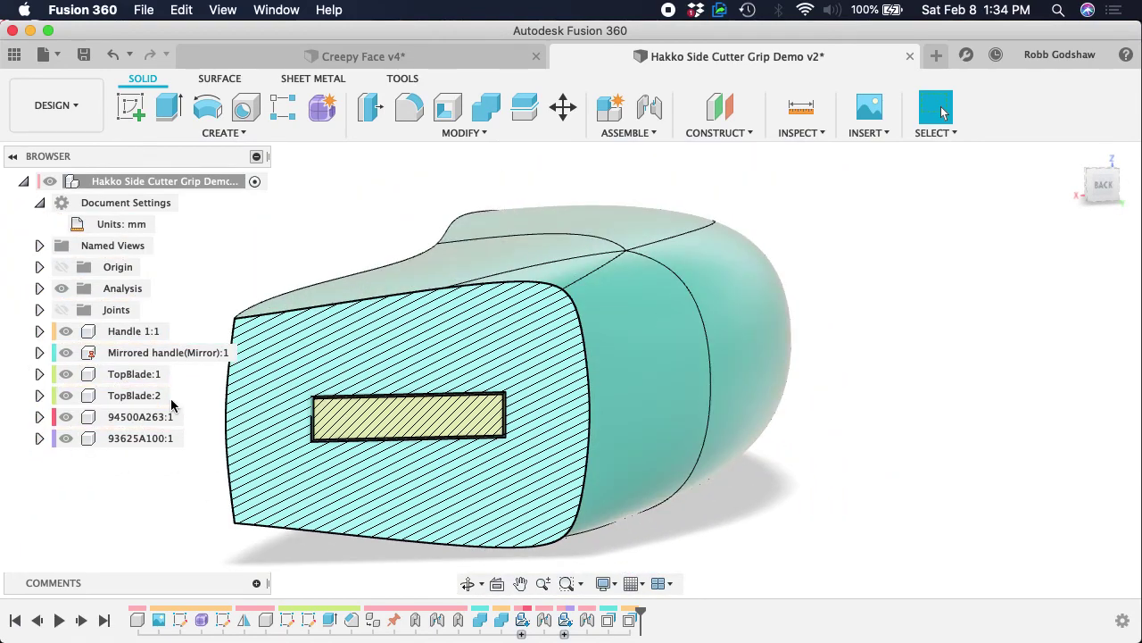
# - Hide the section analysis and examine the complete side cutter assembly from several angles
pyautogui.click(61, 288)
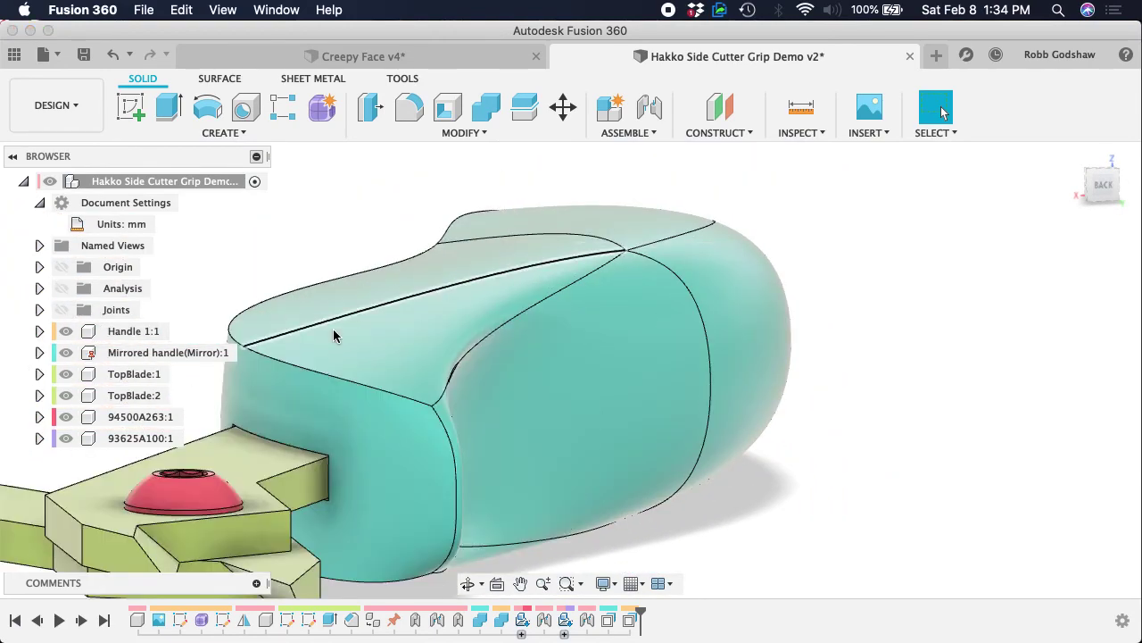
pyautogui.scroll(-5, 332, 329)
pyautogui.keyDown('shift'); pyautogui.hscroll(-3, 333, 328); pyautogui.keyUp('shift')
pyautogui.keyDown('shift'); pyautogui.scroll(5, 335, 336); pyautogui.keyUp('shift')
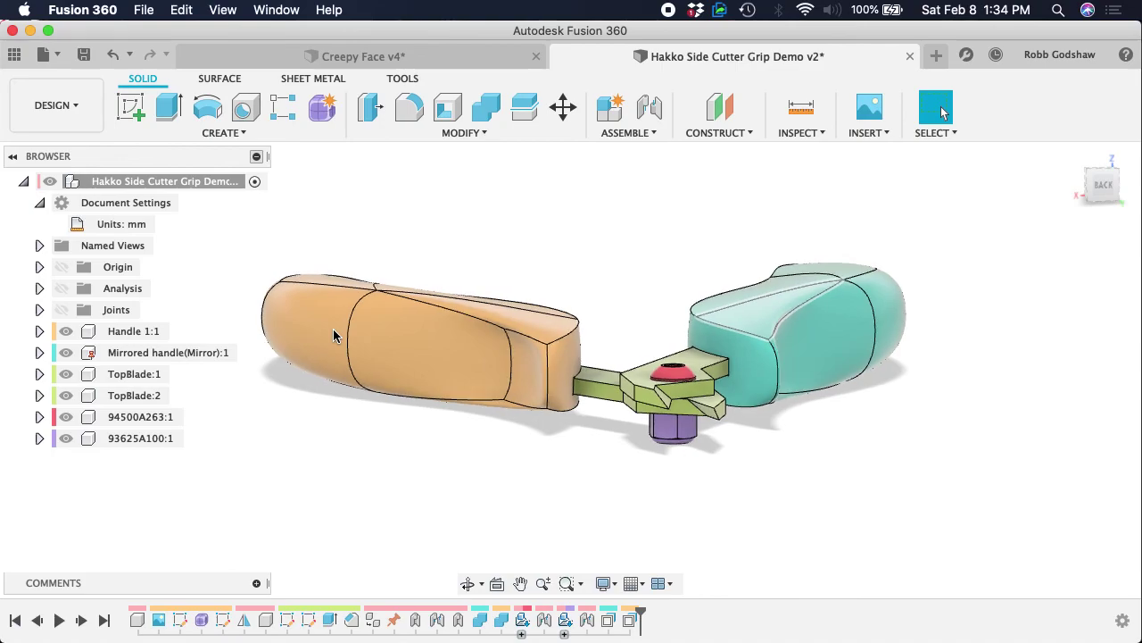
pyautogui.scroll(5, 335, 336)
pyautogui.scroll(-5, 335, 336)
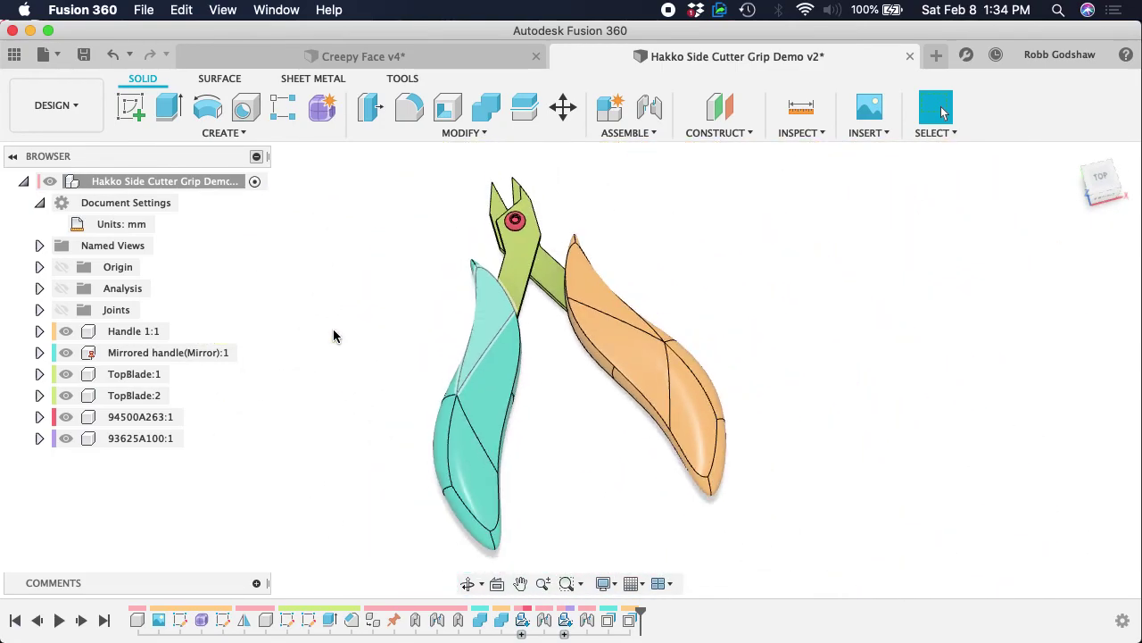
pyautogui.keyDown('shift'); pyautogui.scroll(3, 334, 336); pyautogui.keyUp('shift')
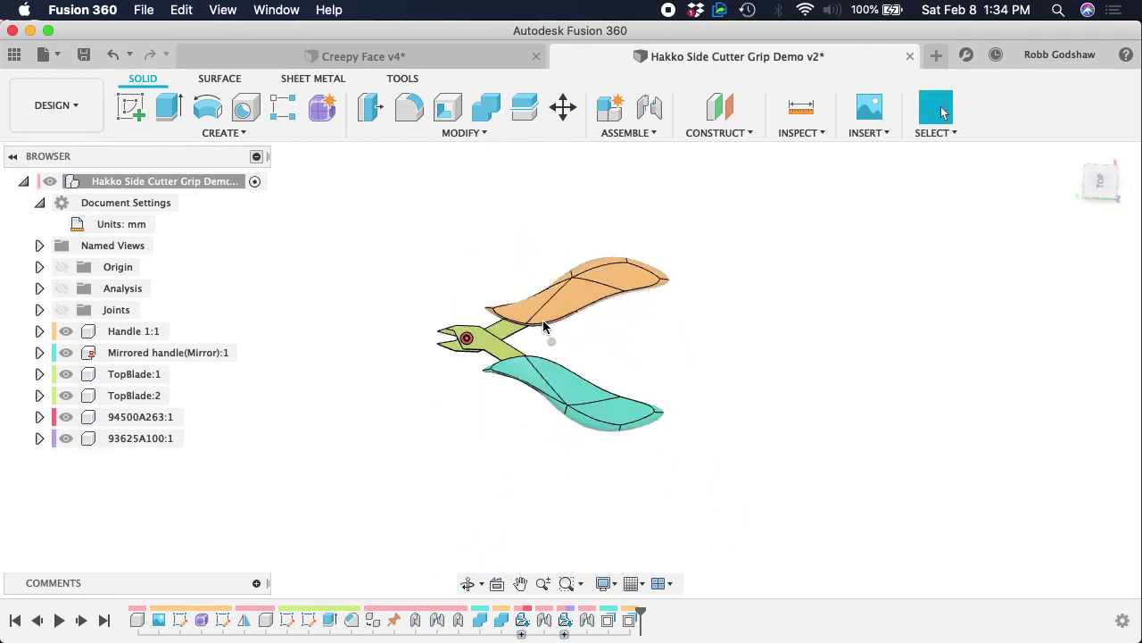
pyautogui.scroll(10, 482, 449)
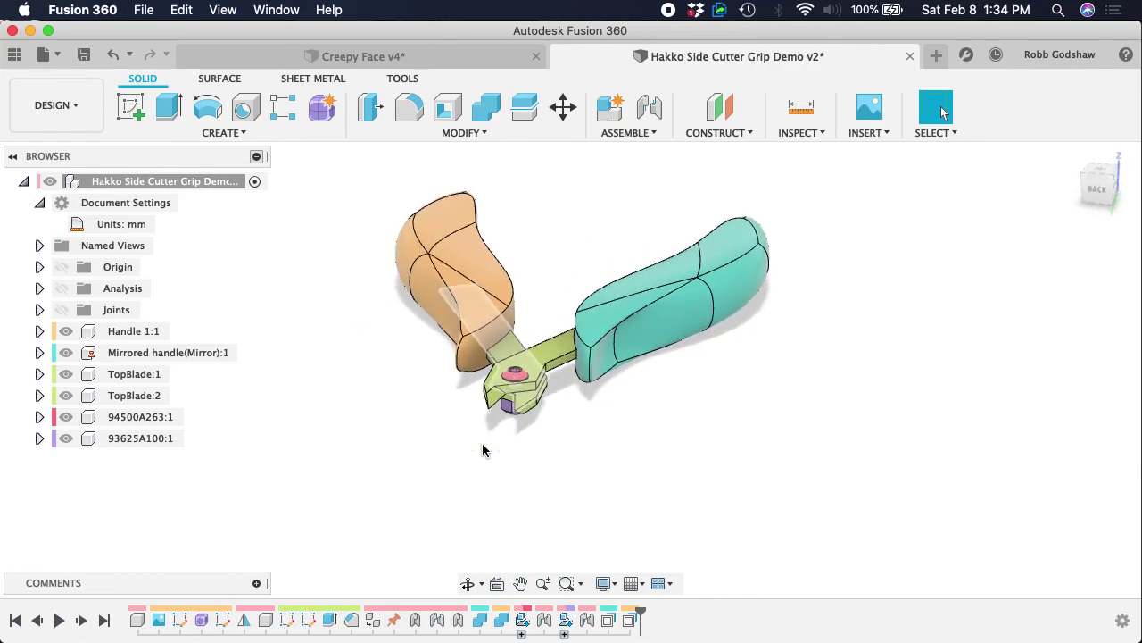